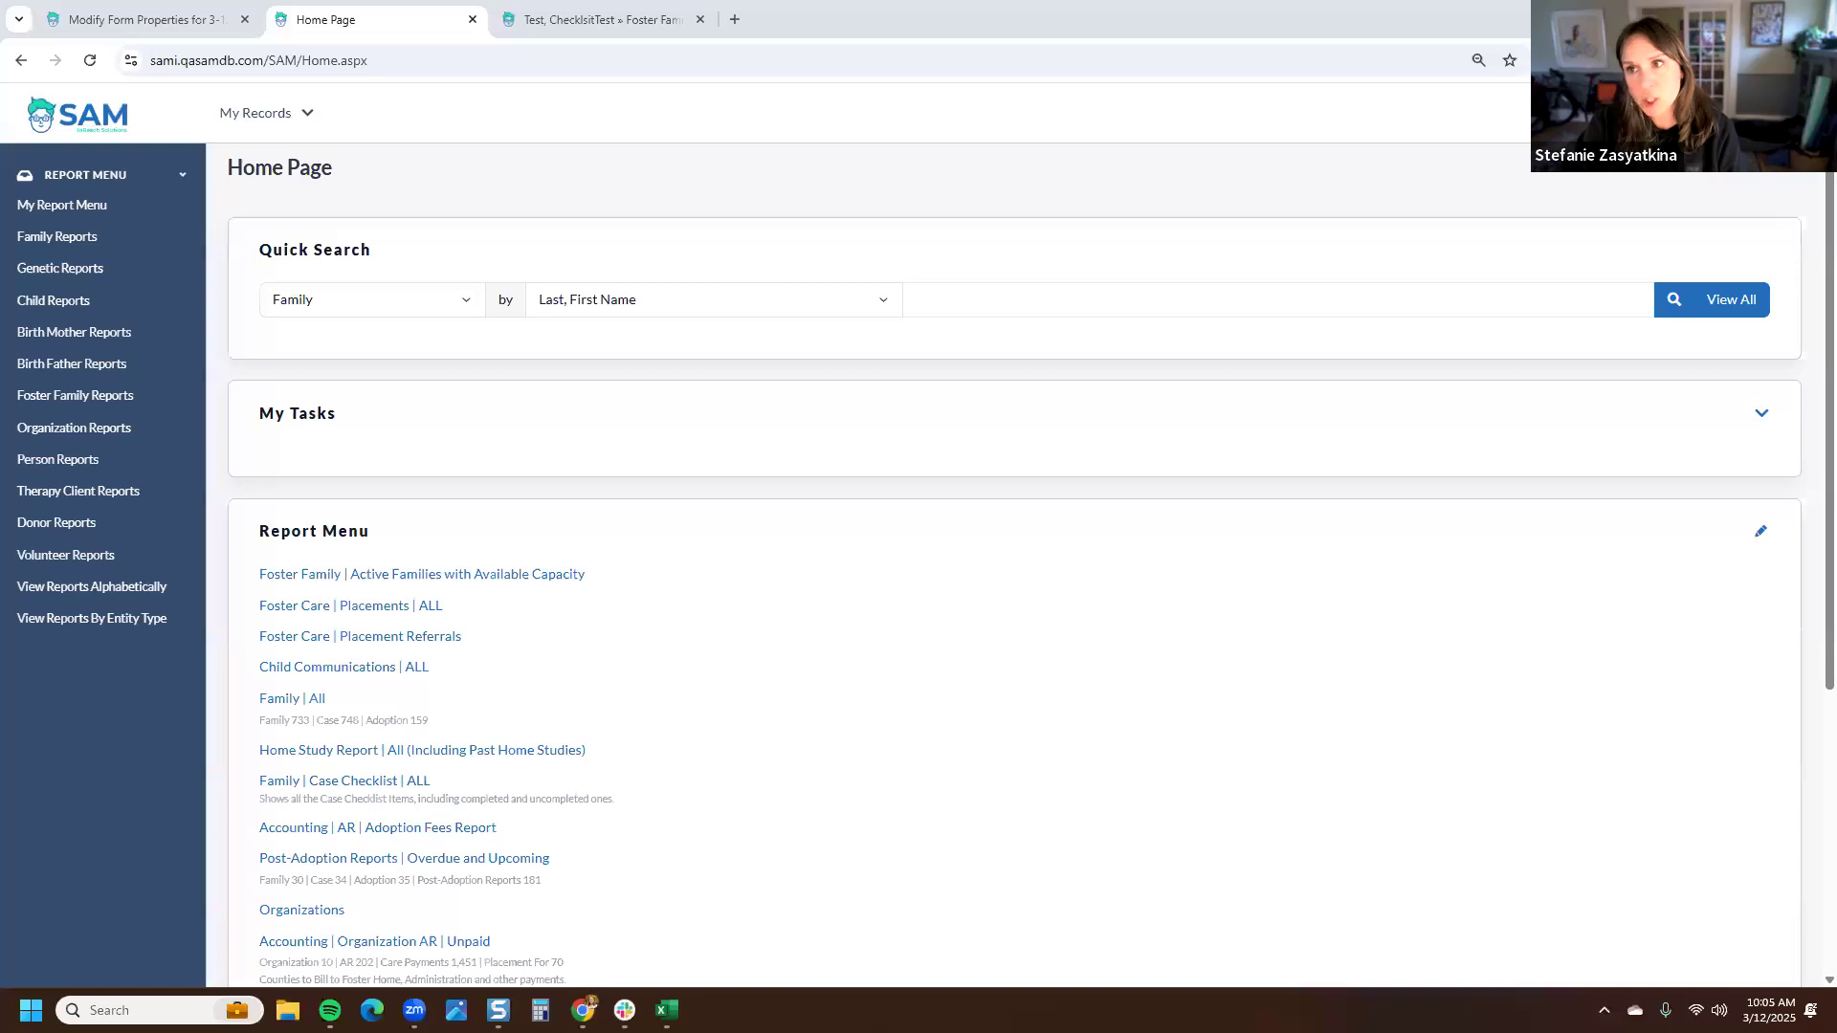
- Open the Foster Family checklist configuration from Settings' Checklists tool
{"action": "left_click", "coordinate": [1721, 113]}
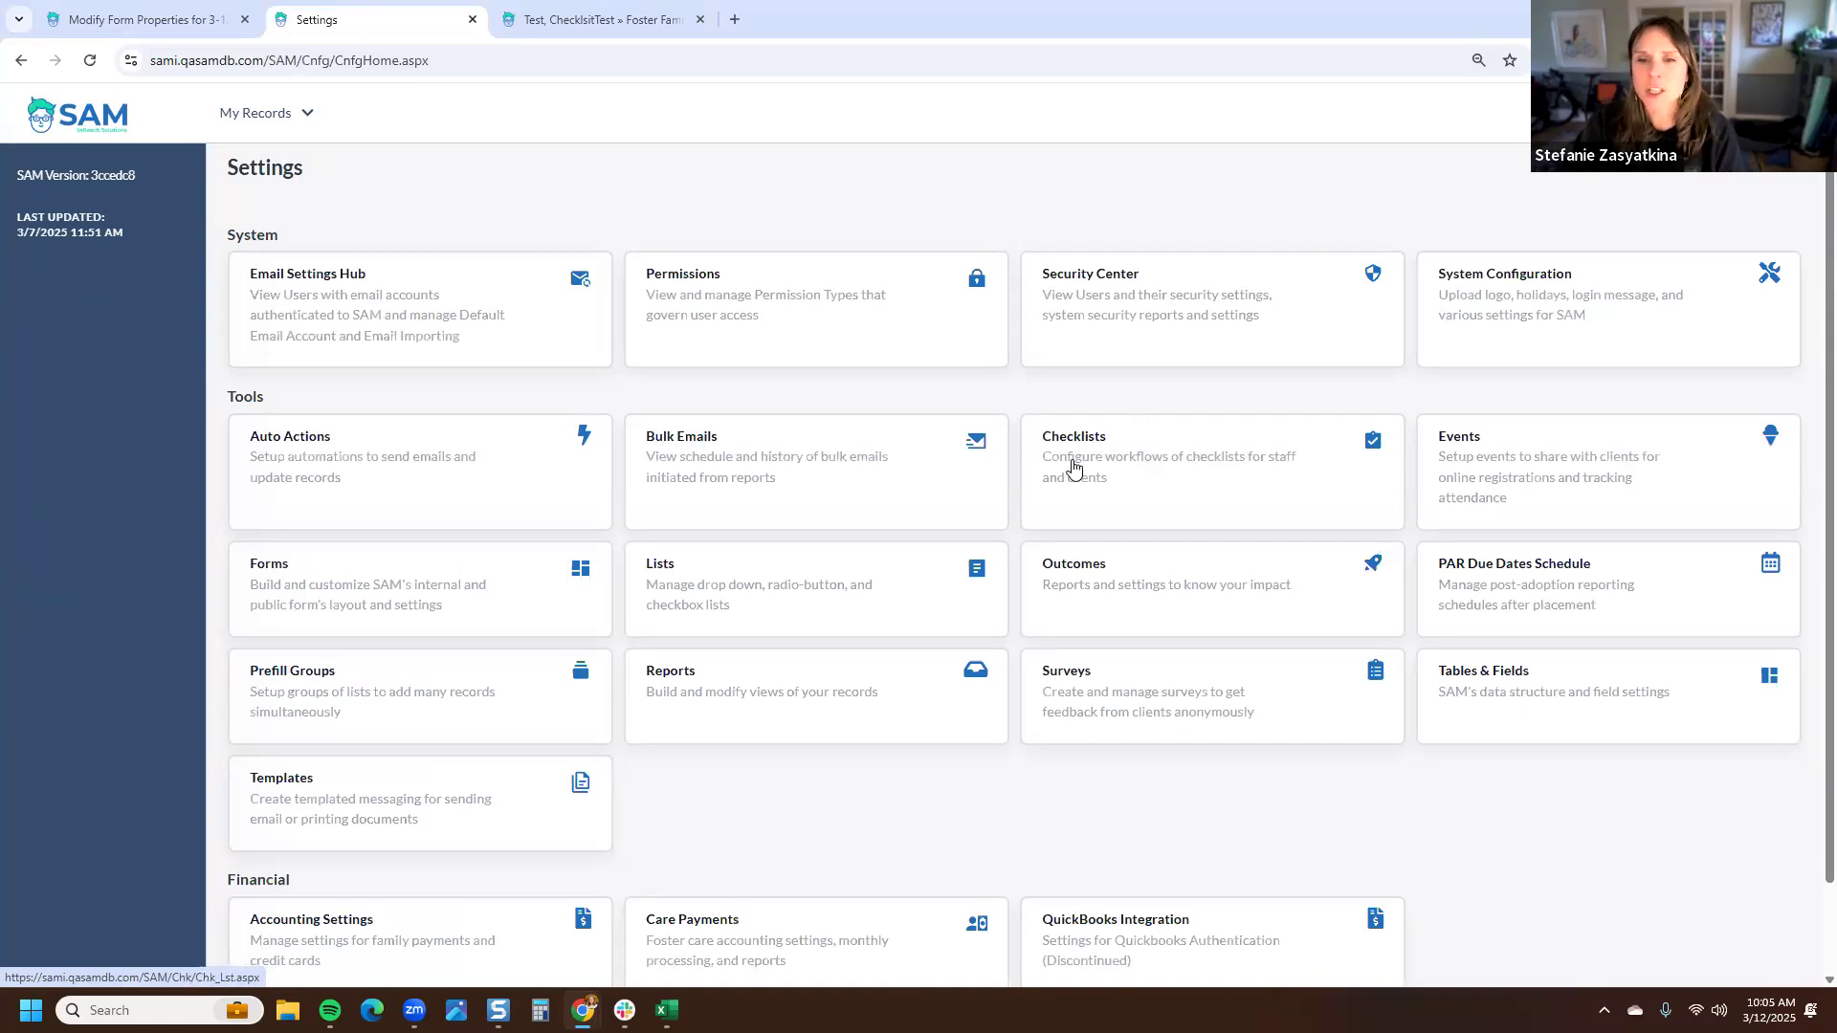
{"action": "left_click", "coordinate": [1158, 490]}
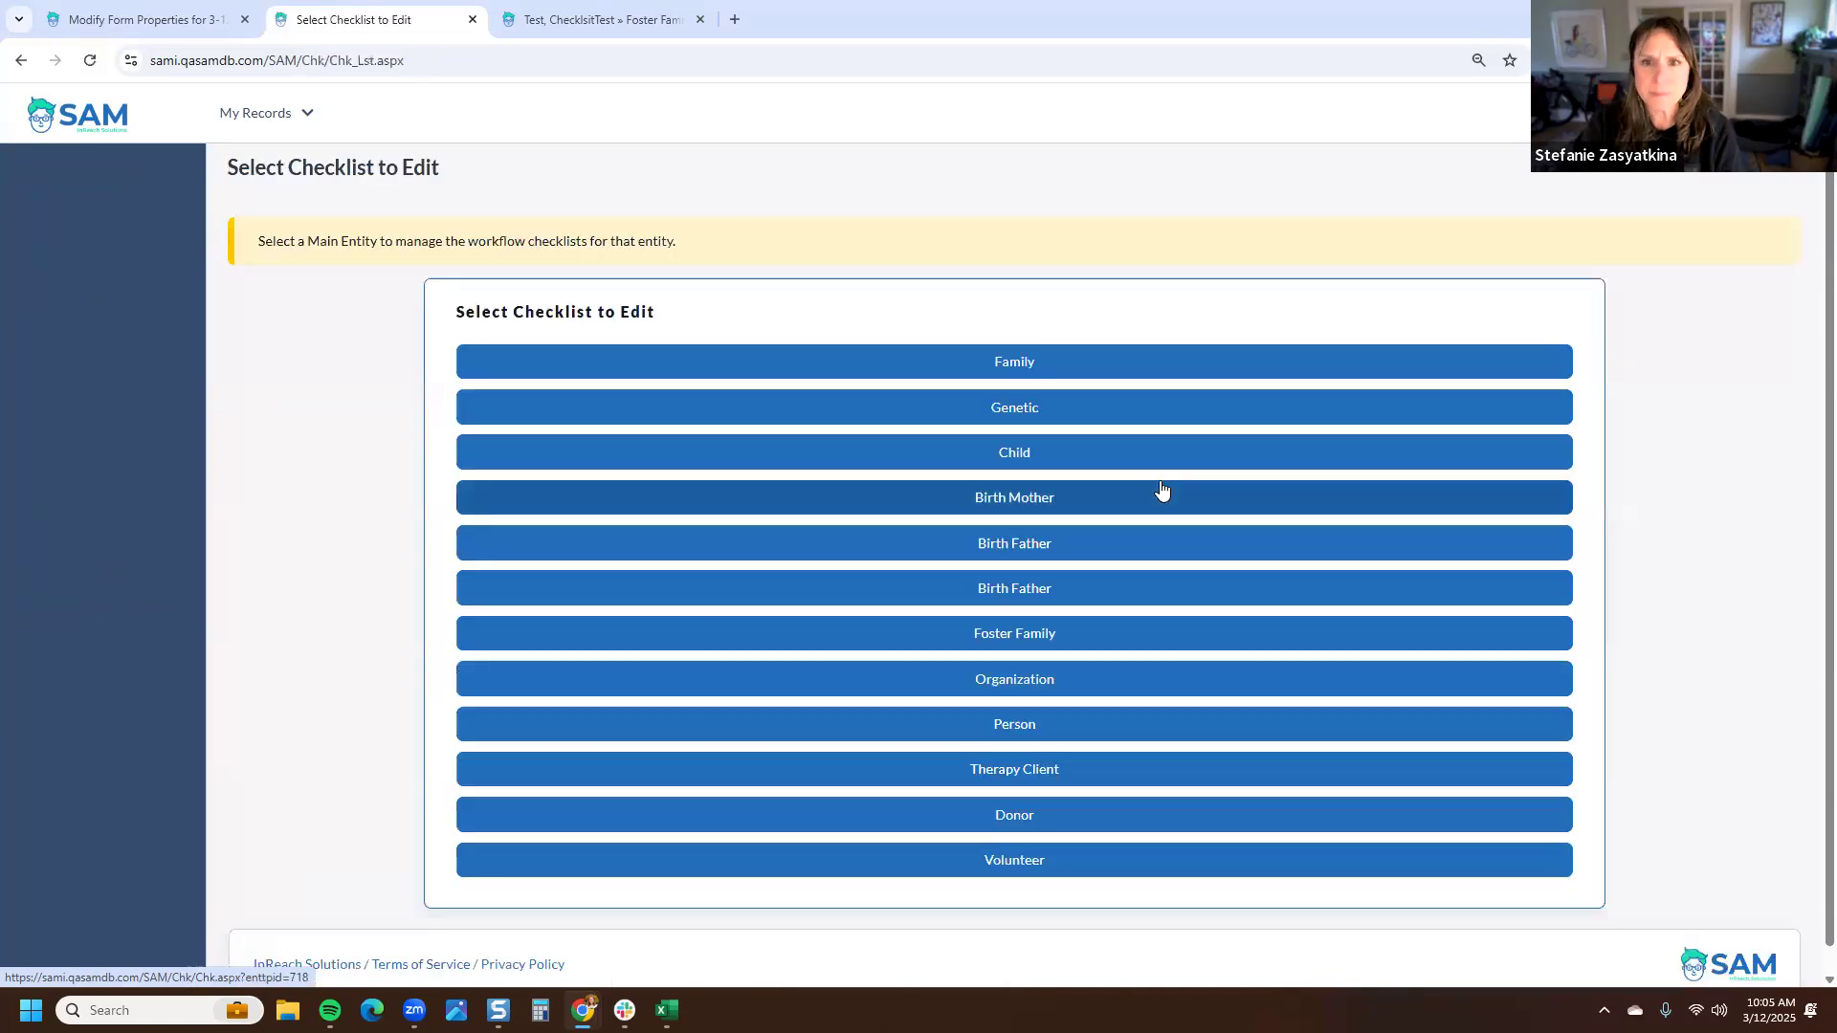
{"action": "left_click", "coordinate": [1055, 634]}
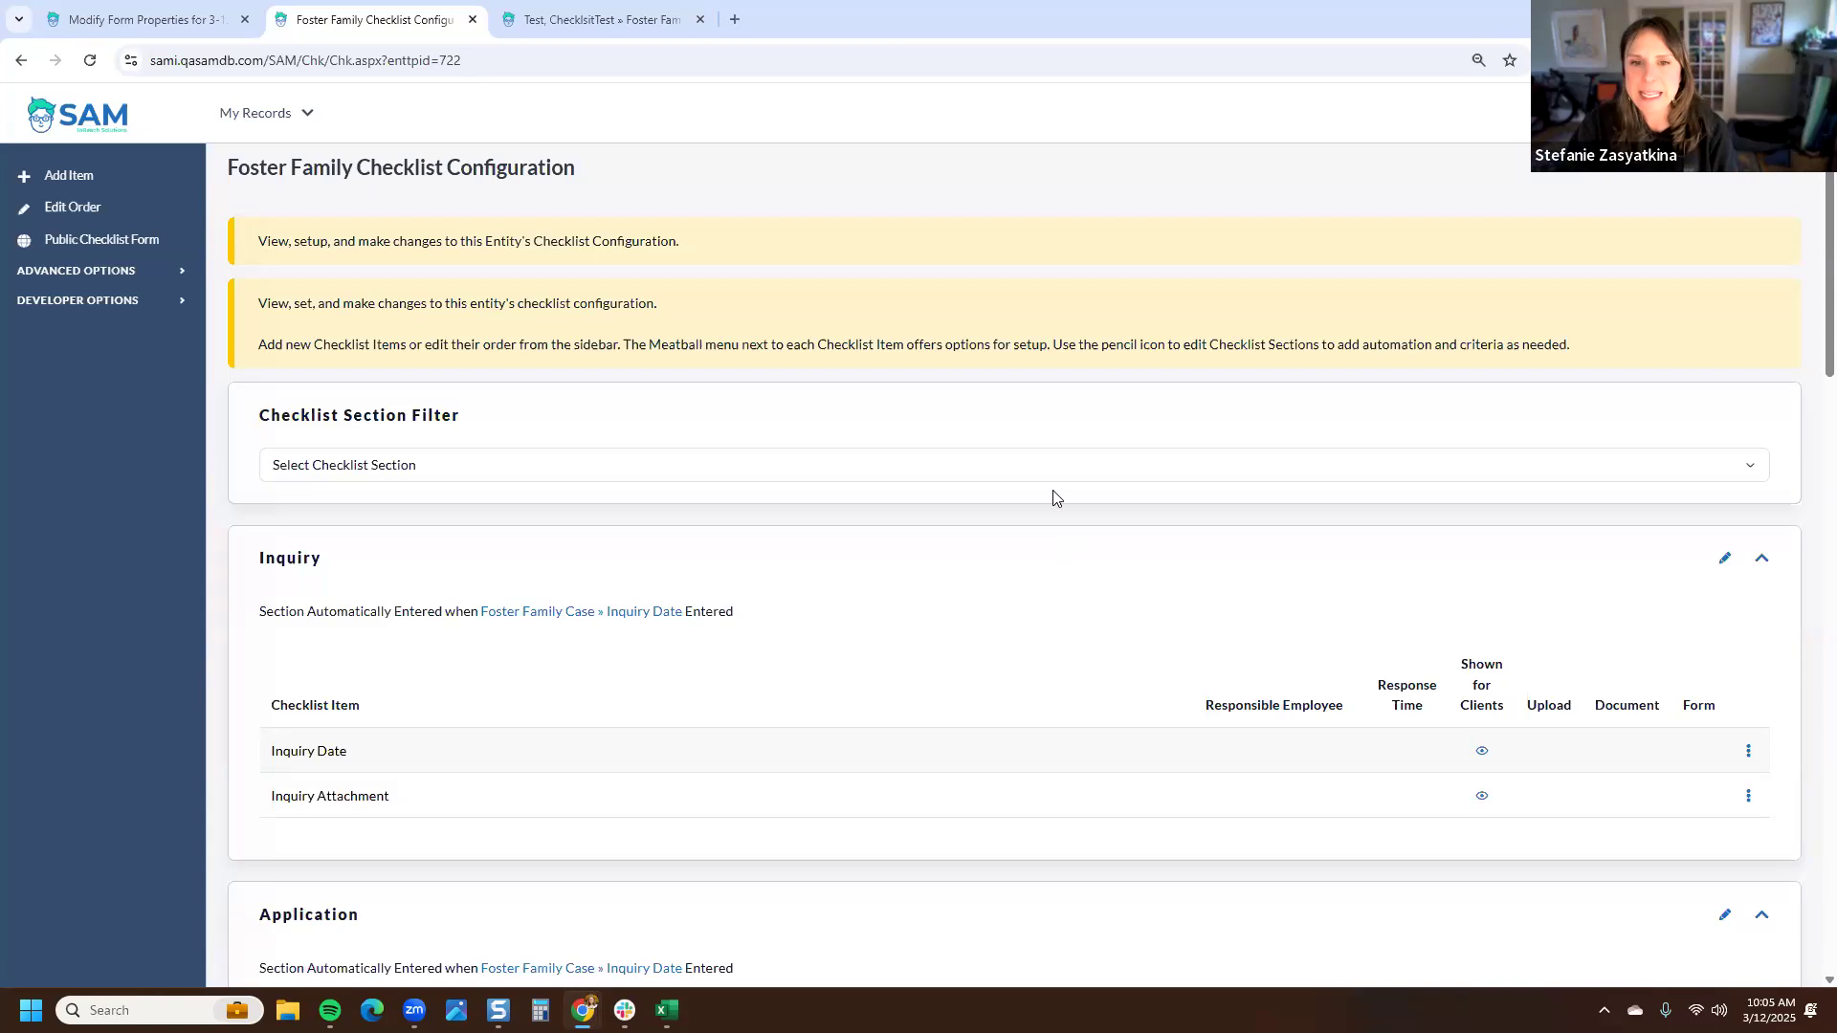
- Filter the checklist sections to Home Study | Family Requirements
{"action": "scroll", "coordinate": [1053, 484], "scroll_direction": "down", "scroll_amount": 1}
{"action": "scroll", "coordinate": [1054, 485], "scroll_direction": "up", "scroll_amount": 1}
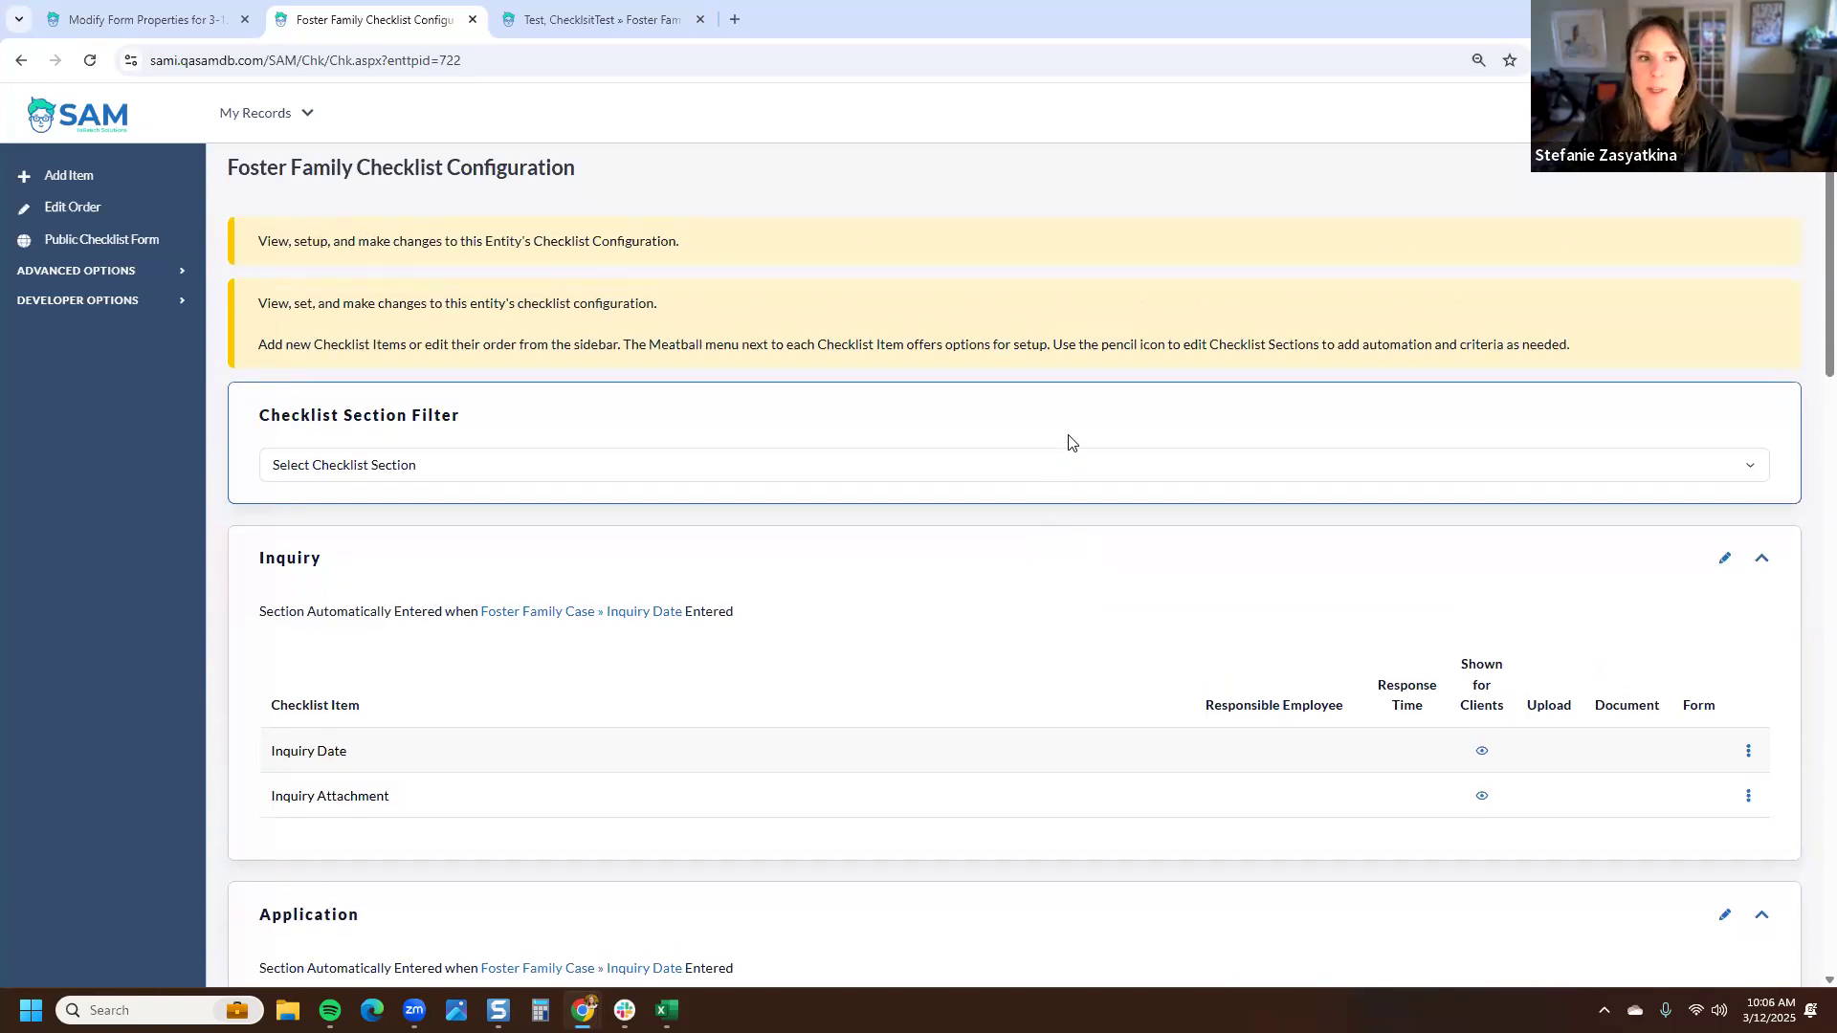
{"action": "left_click", "coordinate": [846, 466]}
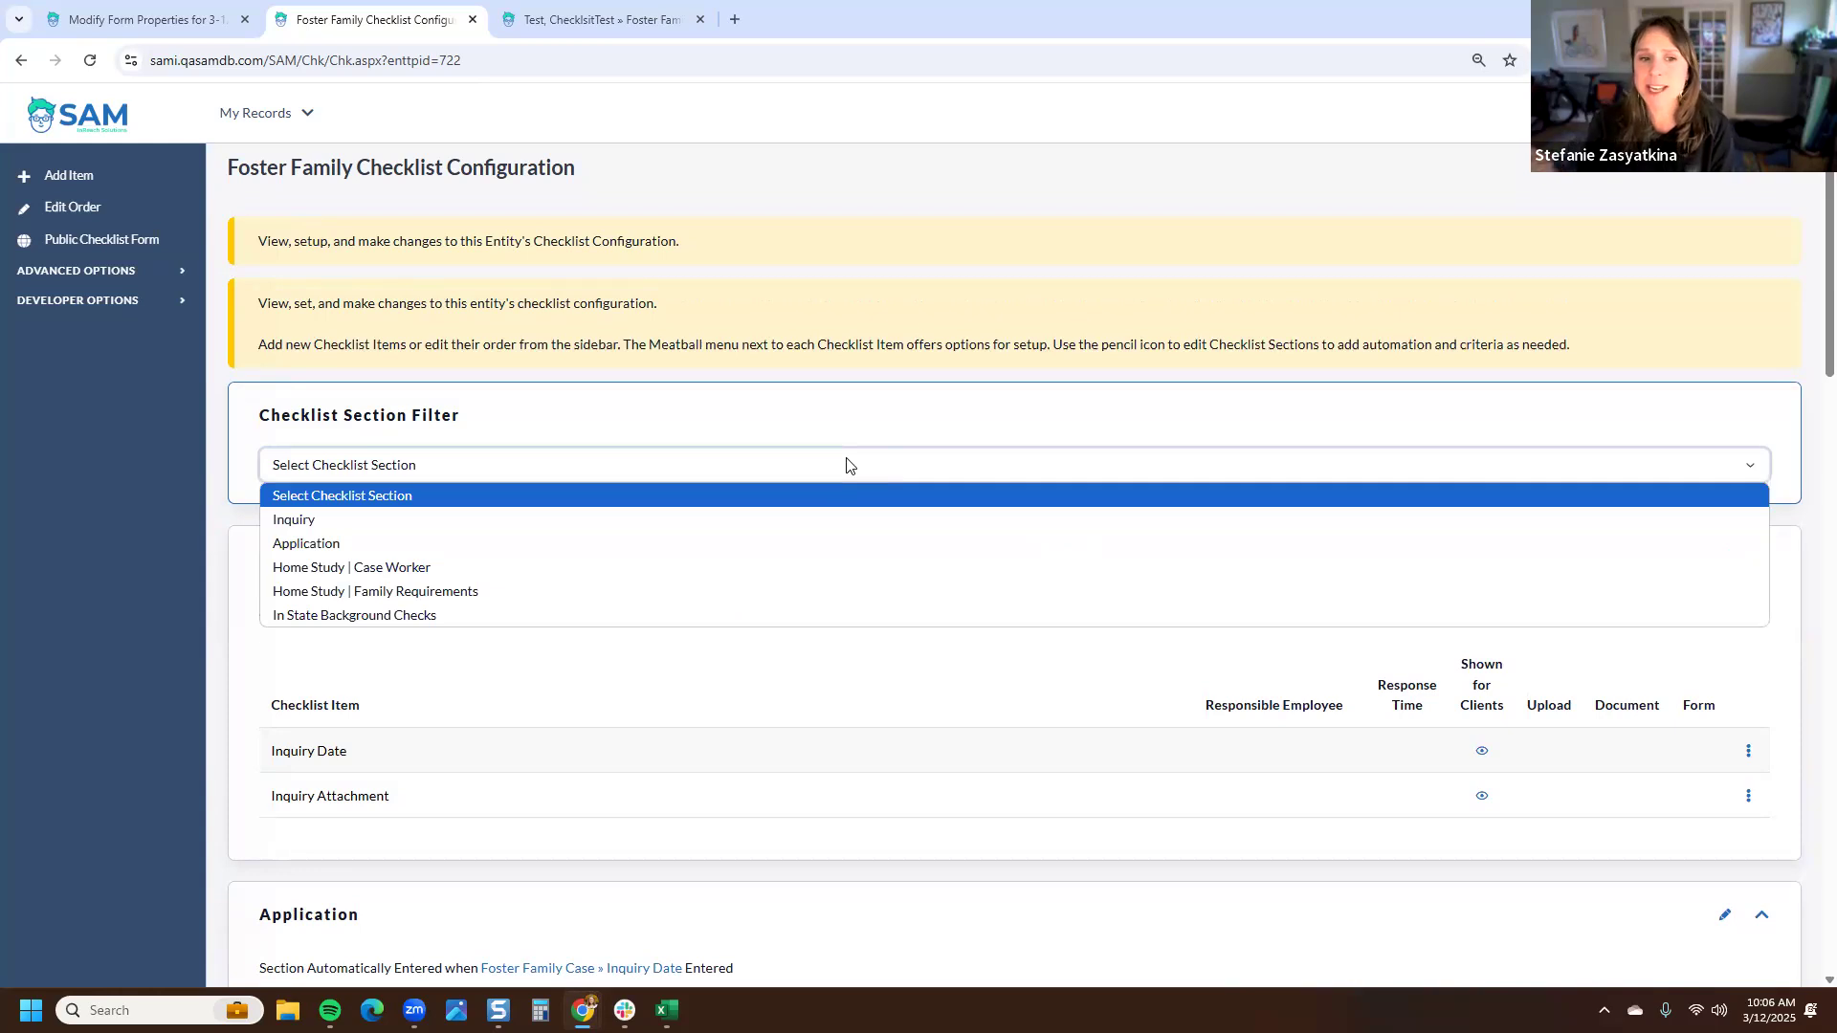
{"action": "left_click", "coordinate": [832, 592]}
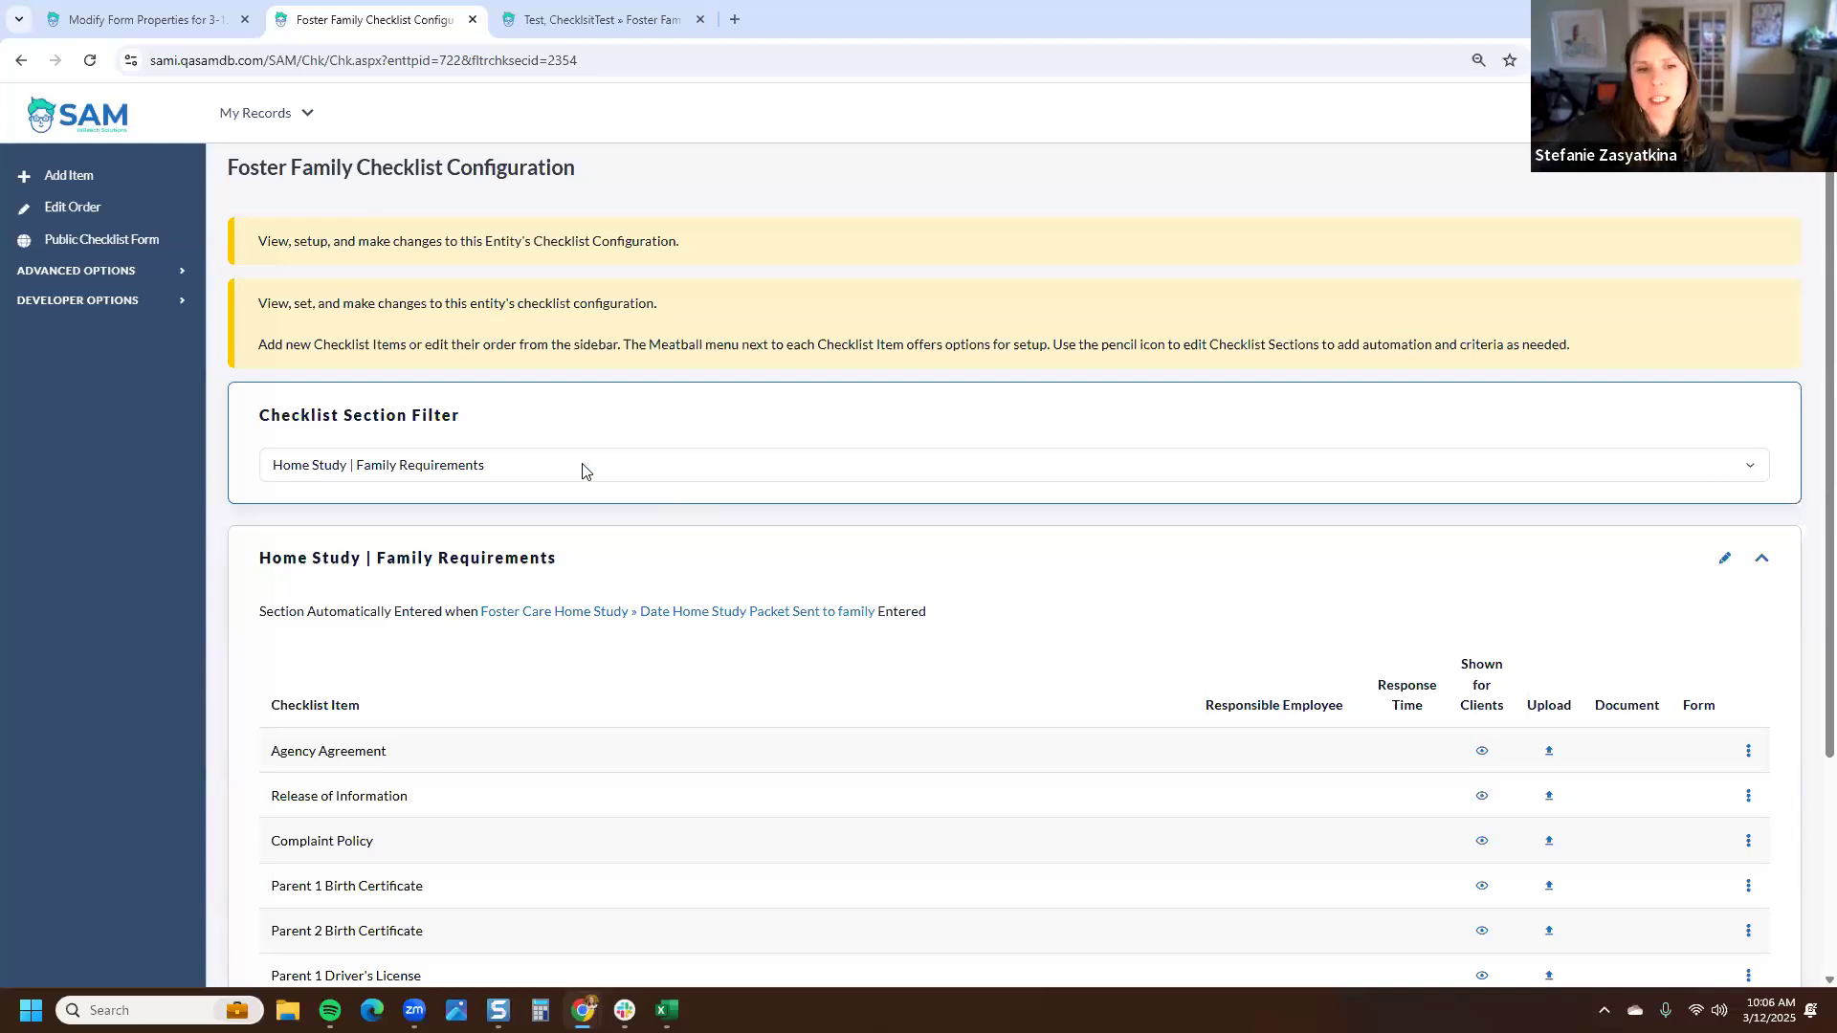
- Review the filtered section's items and clear the section filter back to all sections
{"action": "scroll", "coordinate": [653, 507], "scroll_direction": "down", "scroll_amount": 3}
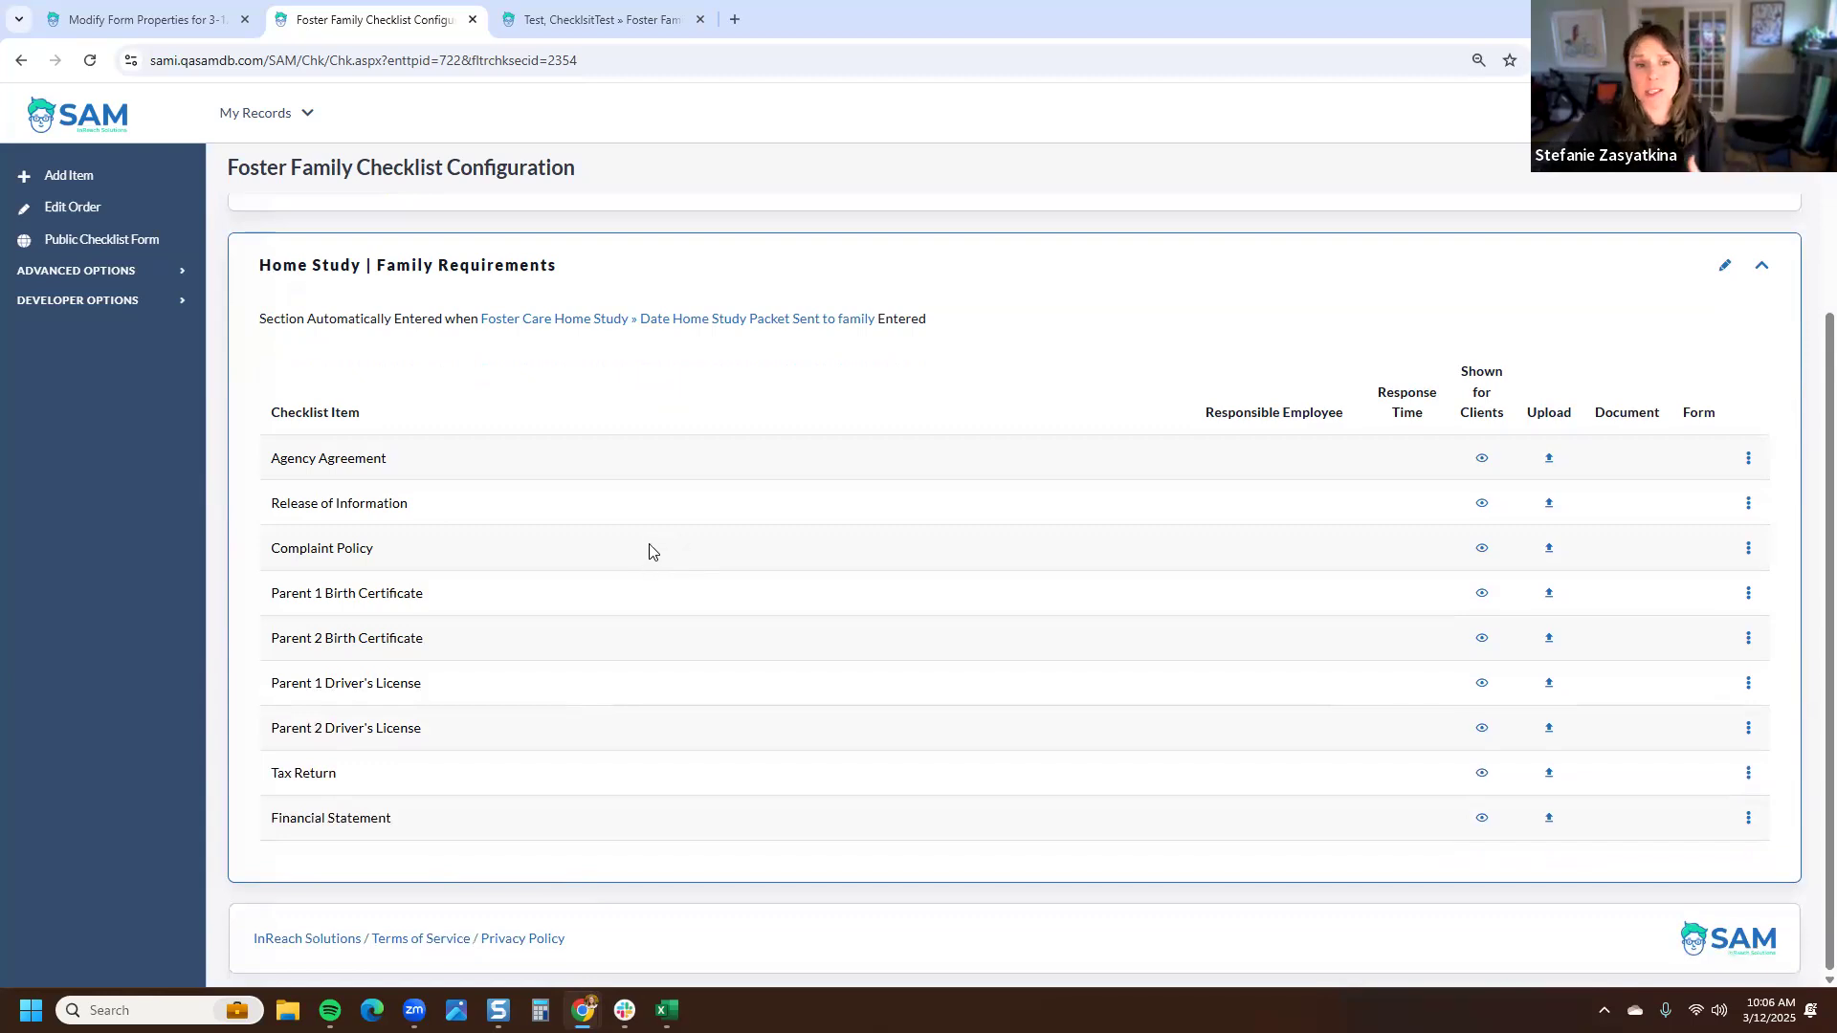
{"action": "scroll", "coordinate": [648, 540], "scroll_direction": "up", "scroll_amount": 3}
{"action": "left_click", "coordinate": [617, 467]}
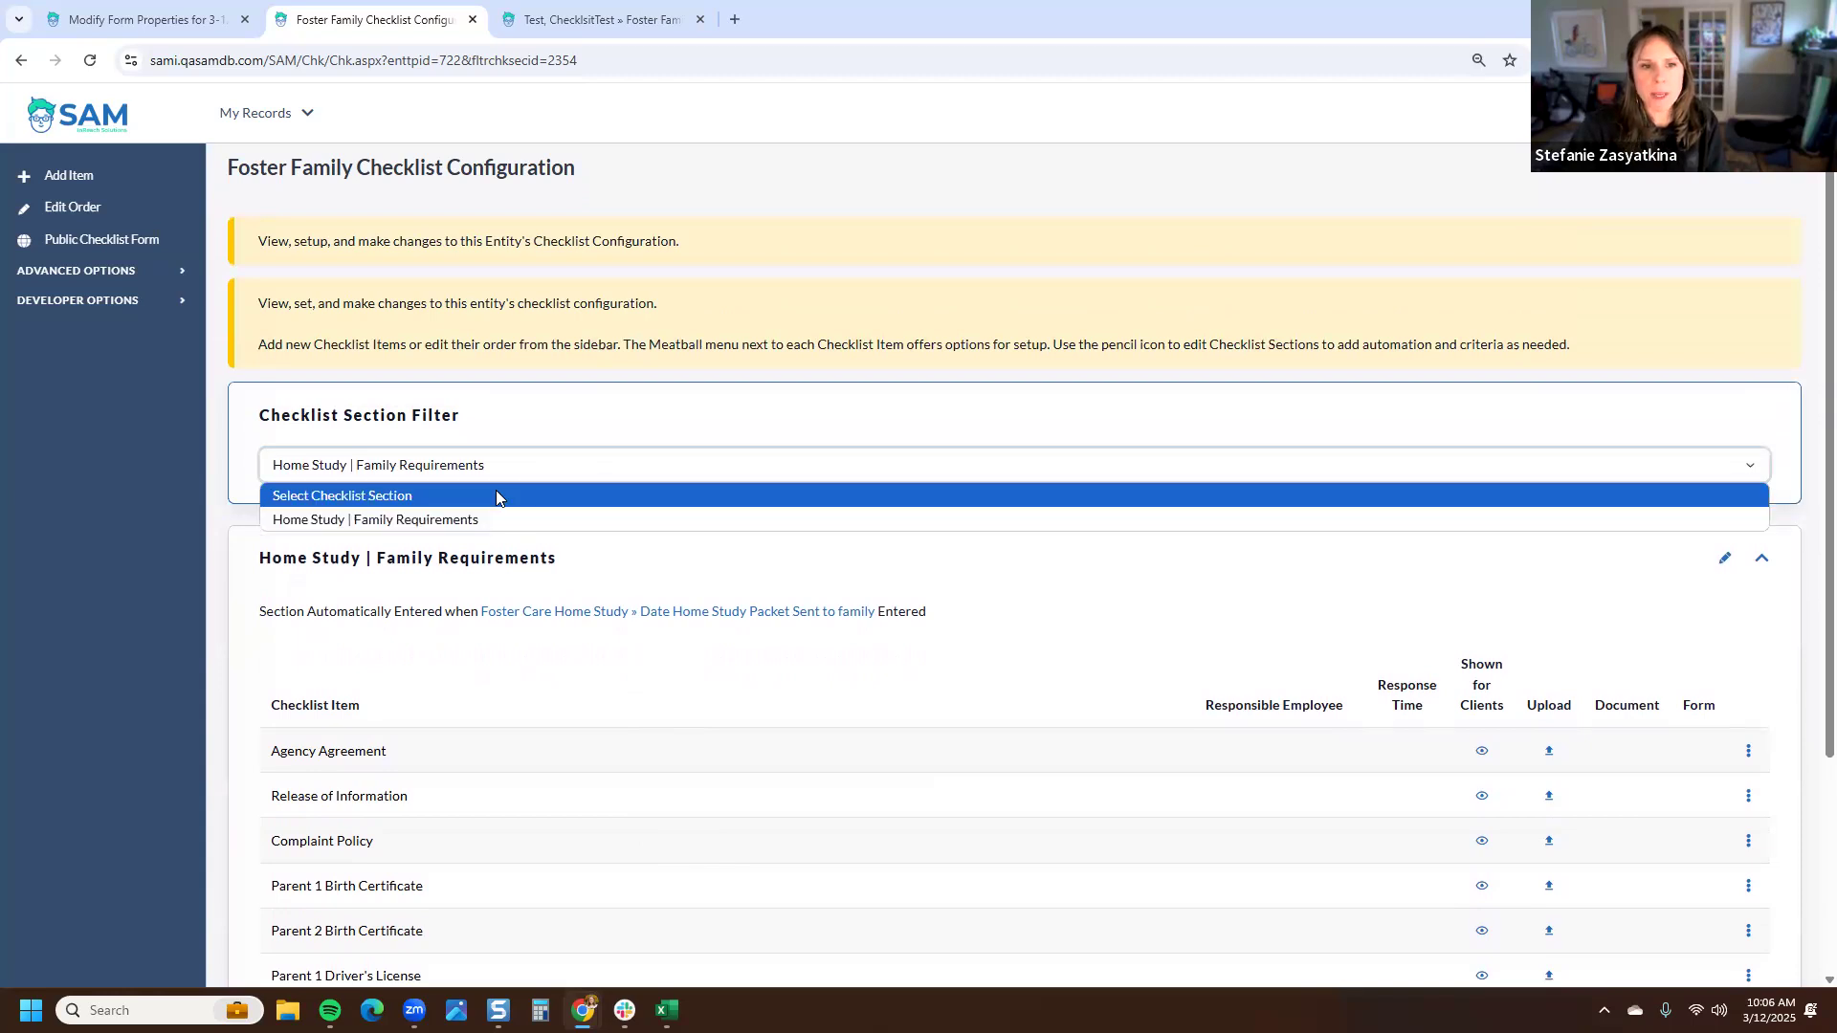
{"action": "left_click", "coordinate": [496, 494]}
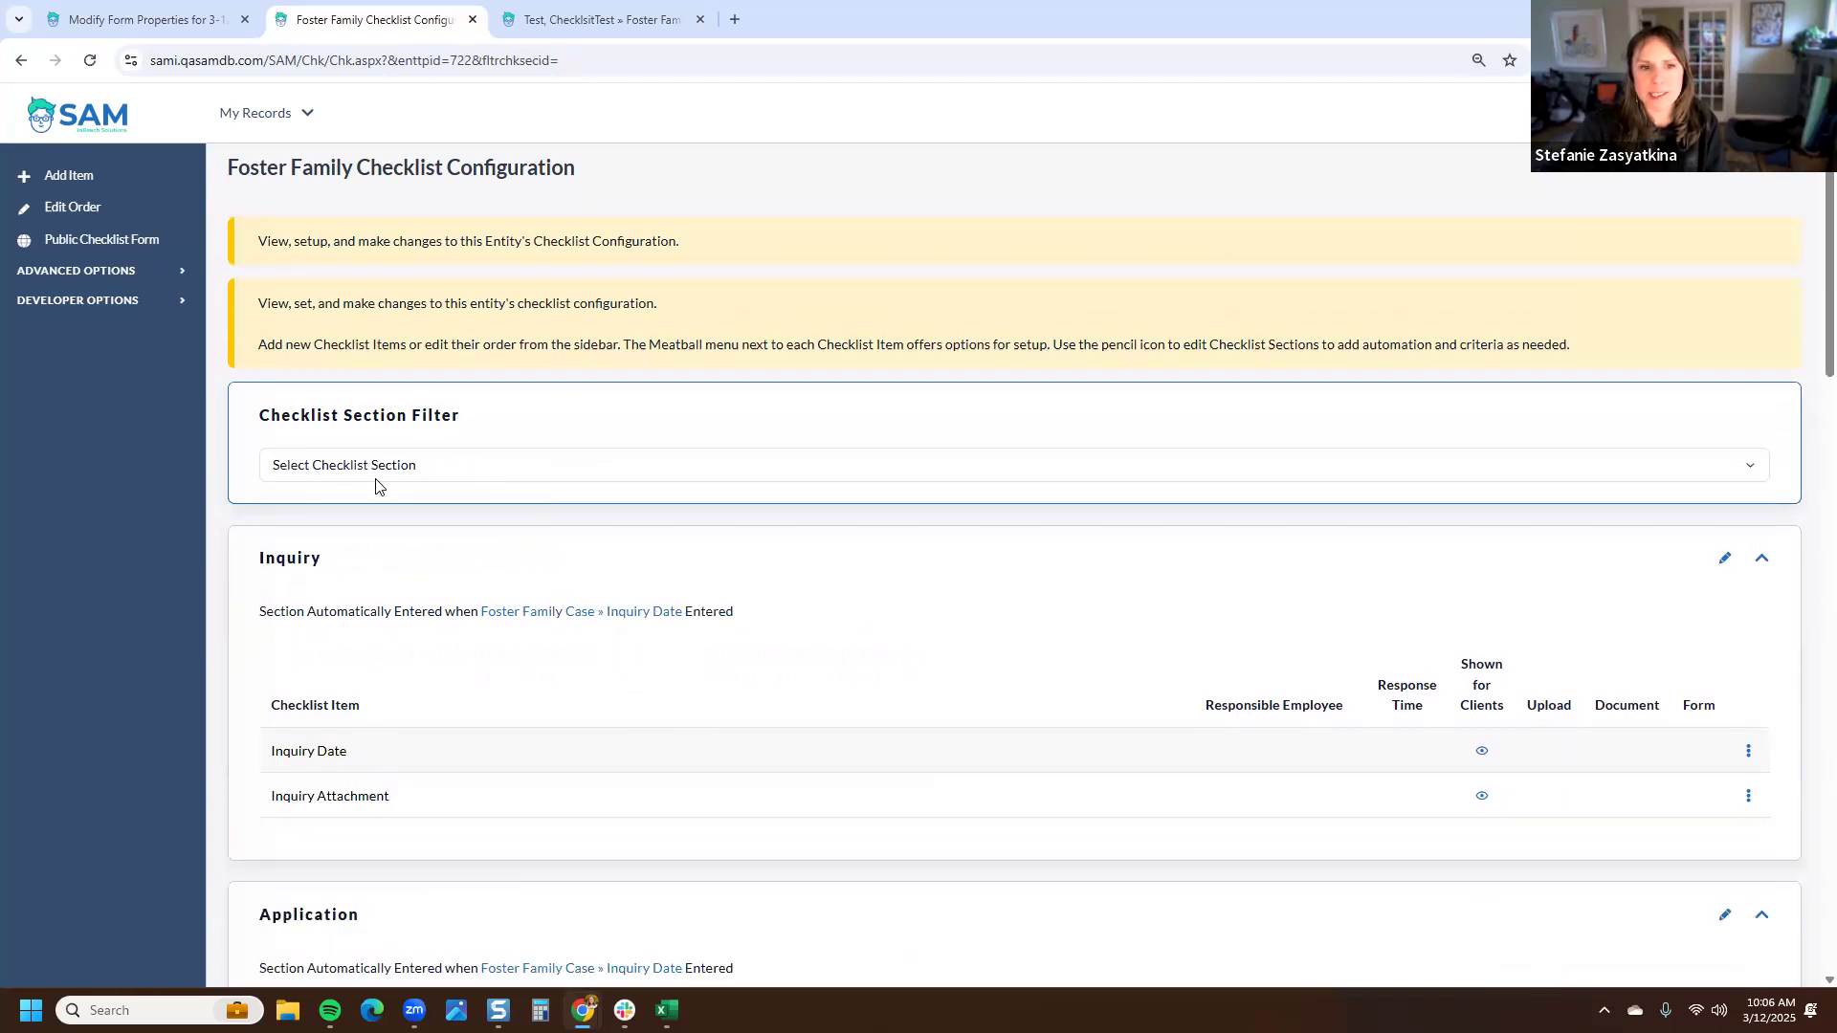
- Examine the Inquiry section's entry trigger text and the checklist table's column headings
{"action": "scroll", "coordinate": [375, 486], "scroll_direction": "down", "scroll_amount": 2}
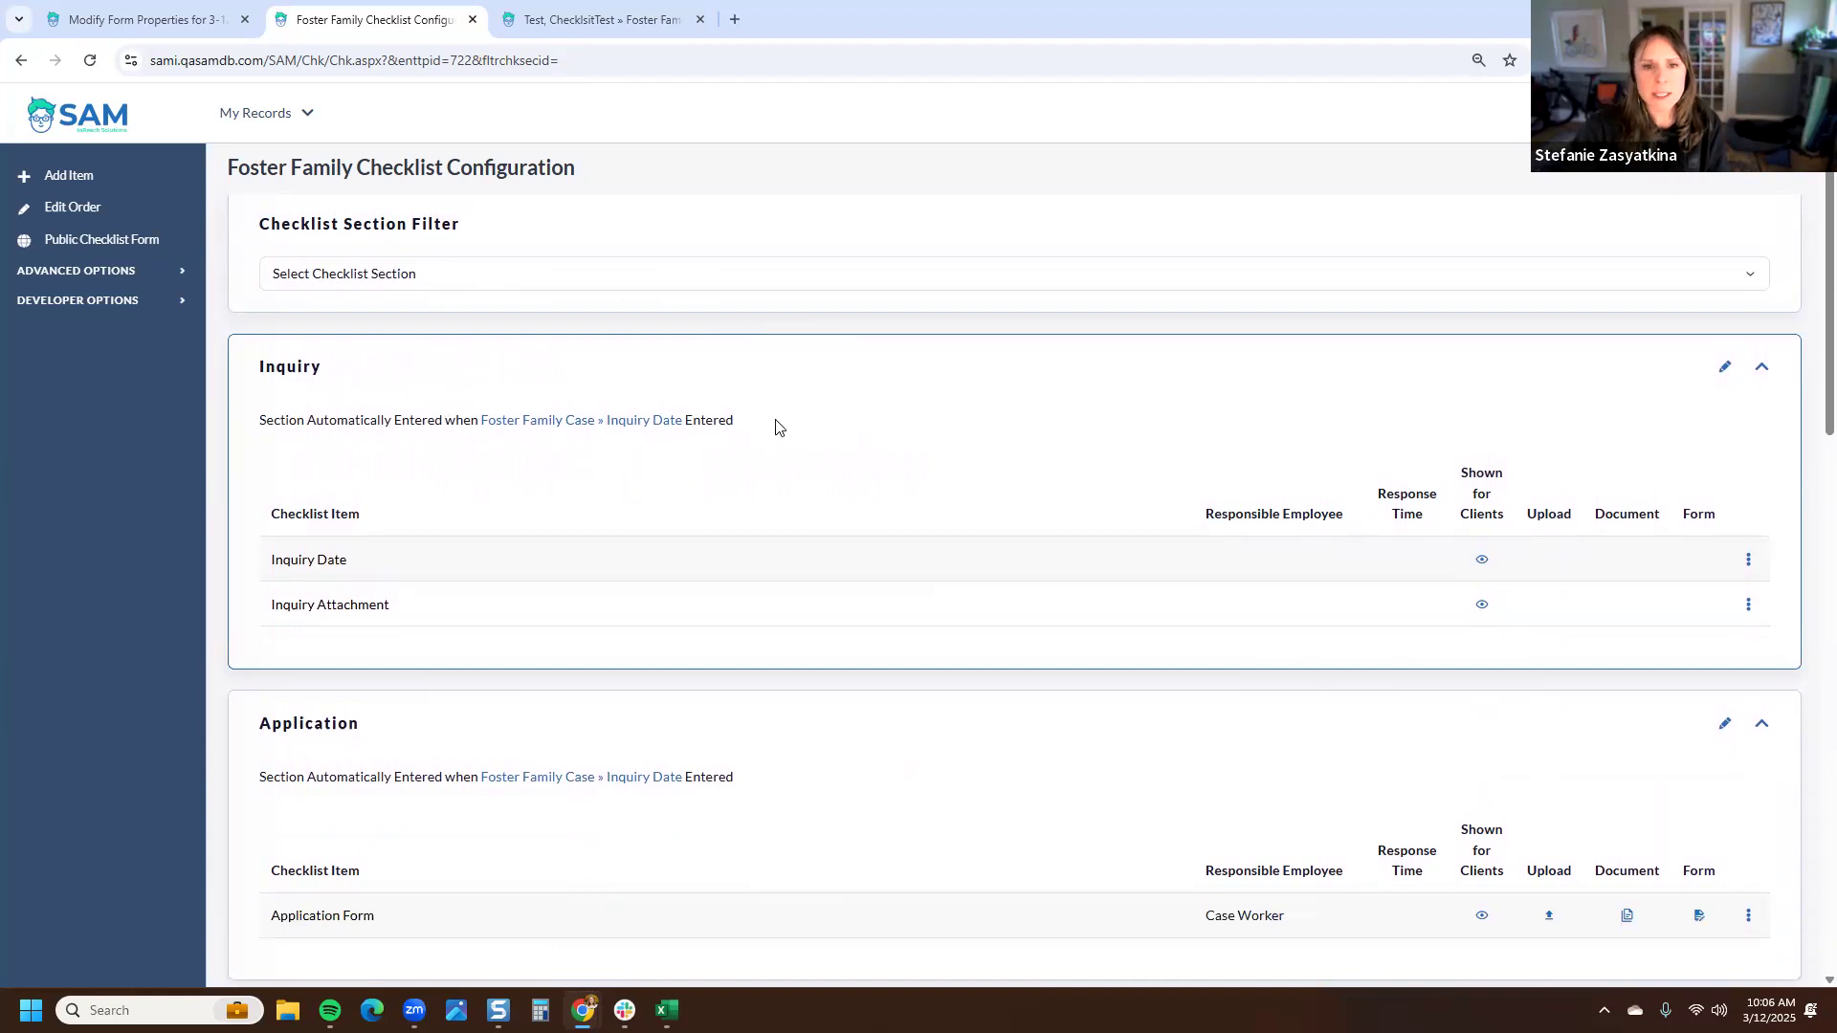
{"action": "double_click", "coordinate": [261, 369]}
{"action": "left_click", "coordinate": [374, 425]}
{"action": "triple_click", "coordinate": [373, 425]}
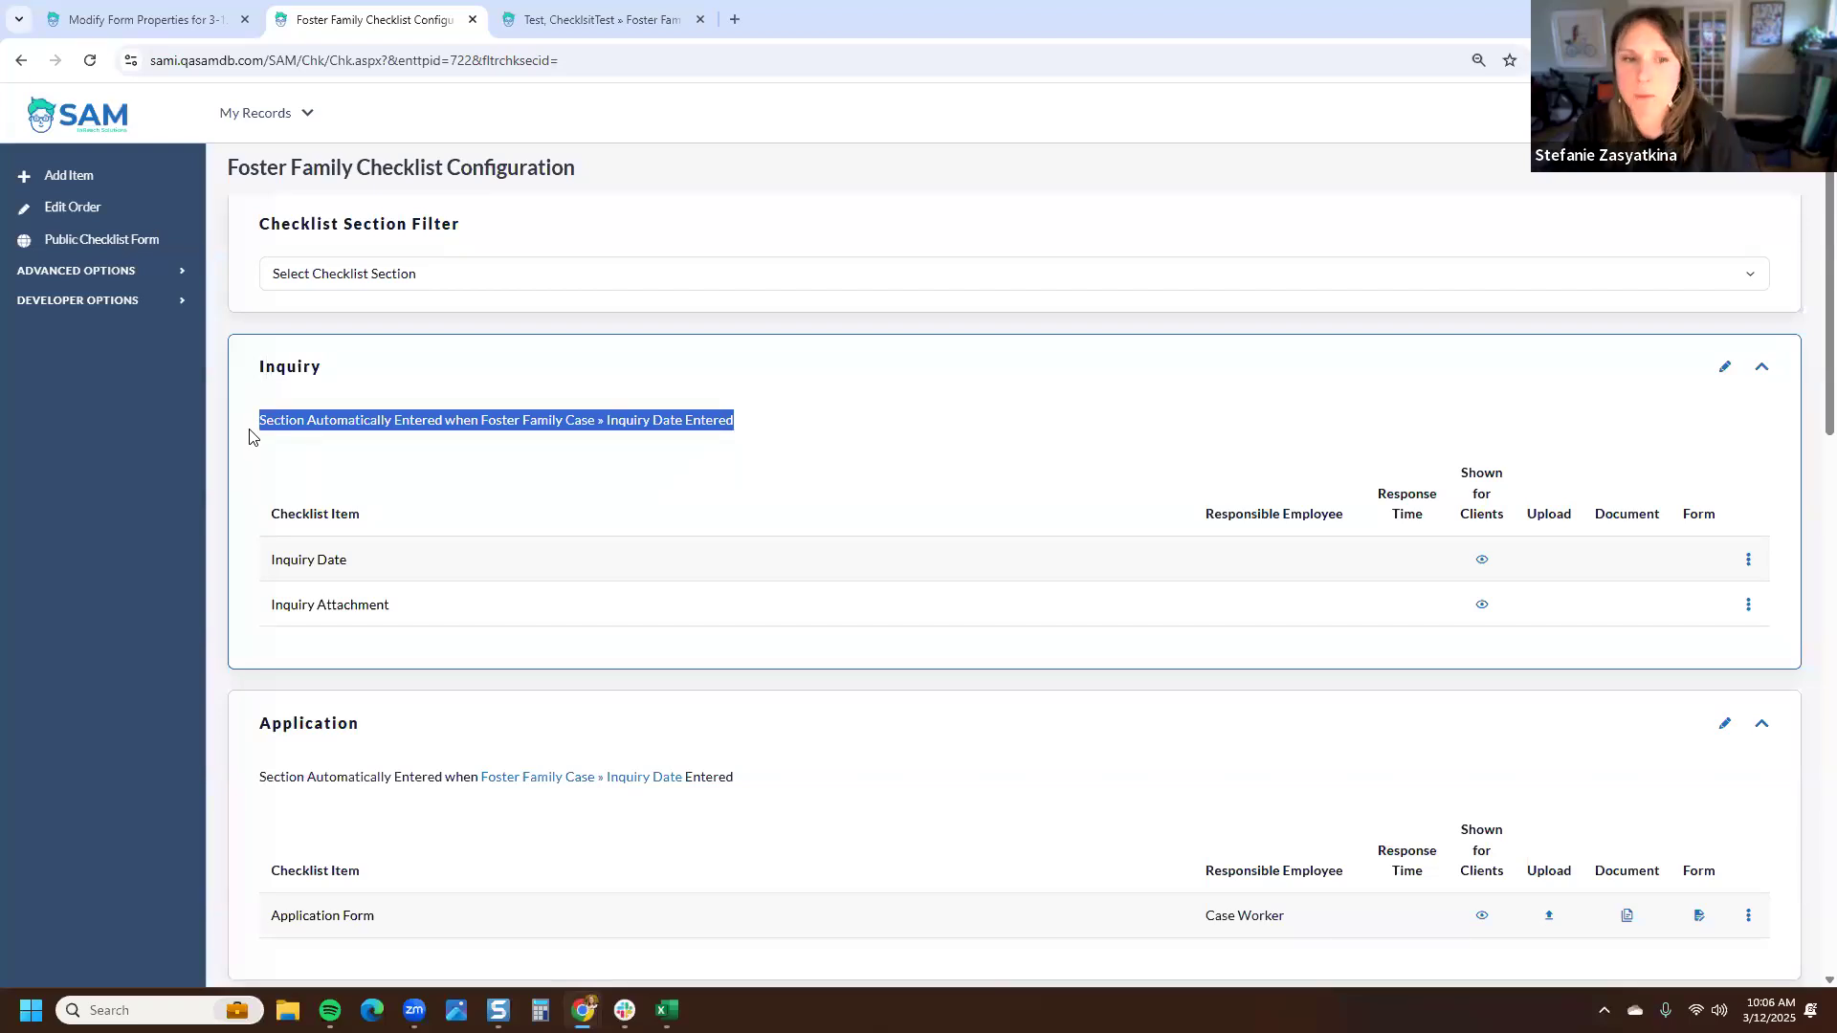
{"action": "left_click", "coordinate": [267, 454]}
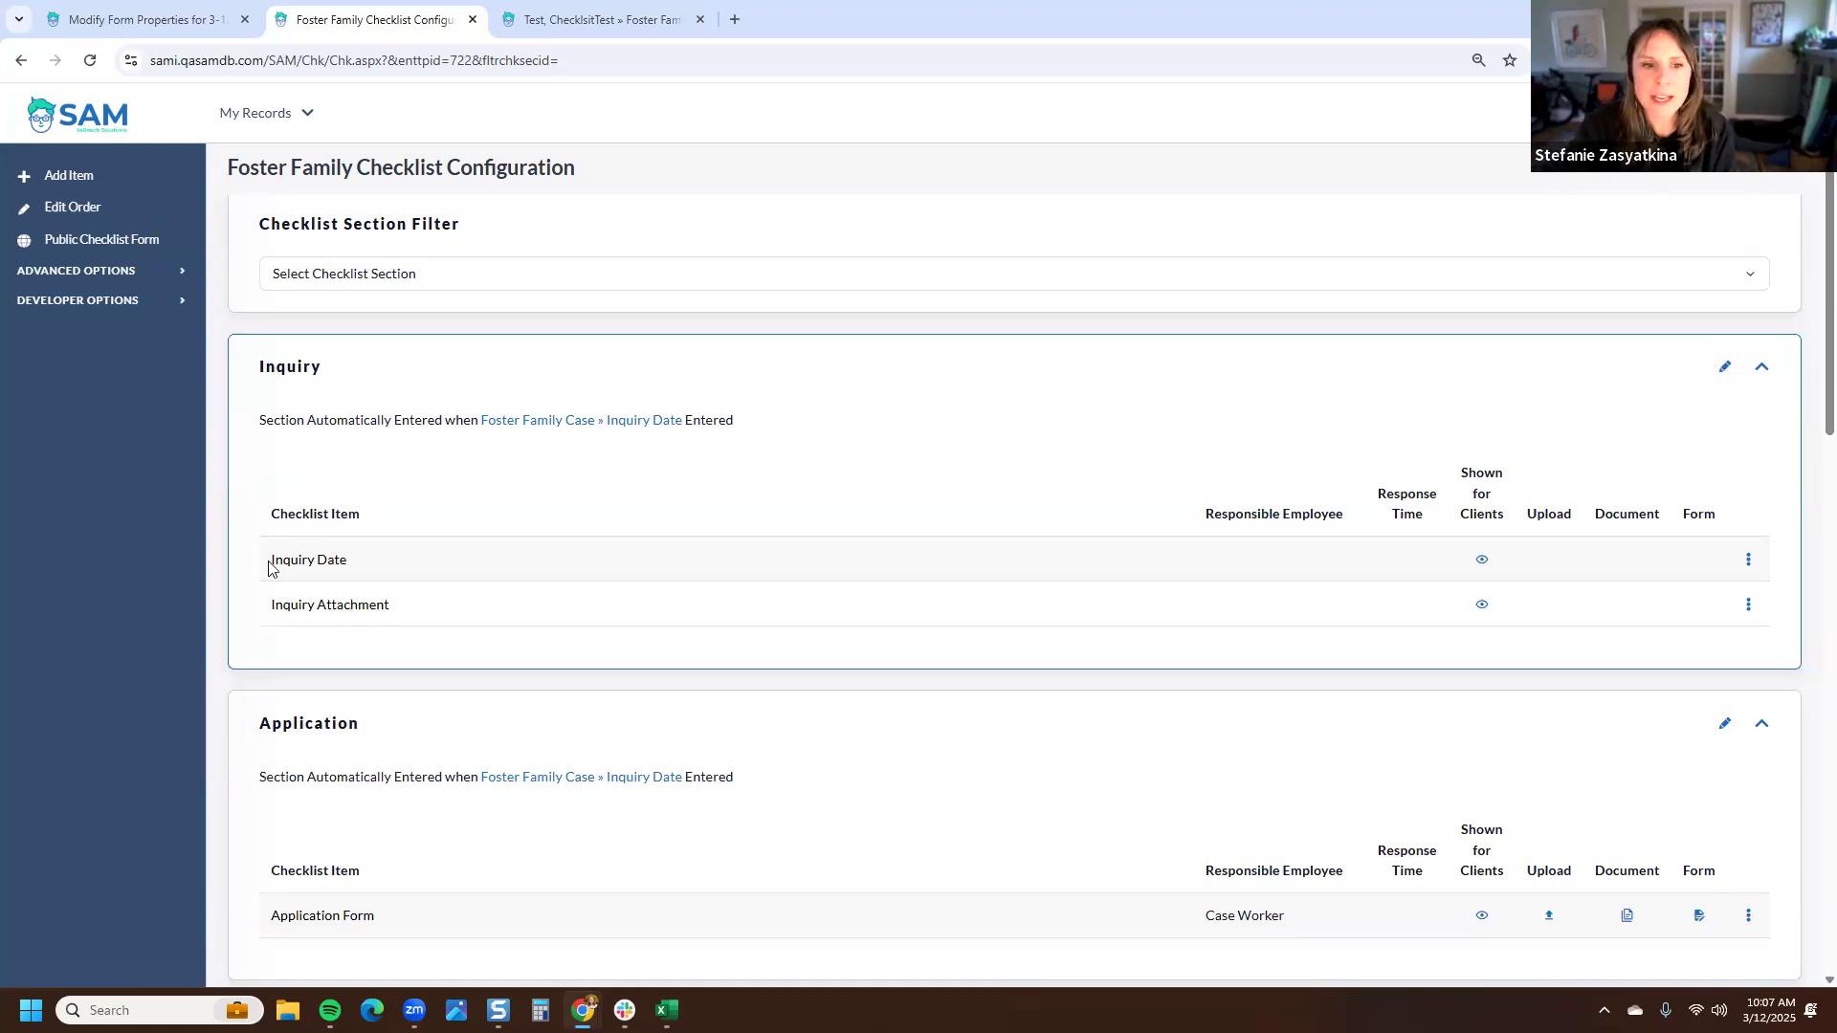
{"action": "double_click", "coordinate": [316, 515]}
{"action": "triple_click", "coordinate": [364, 530]}
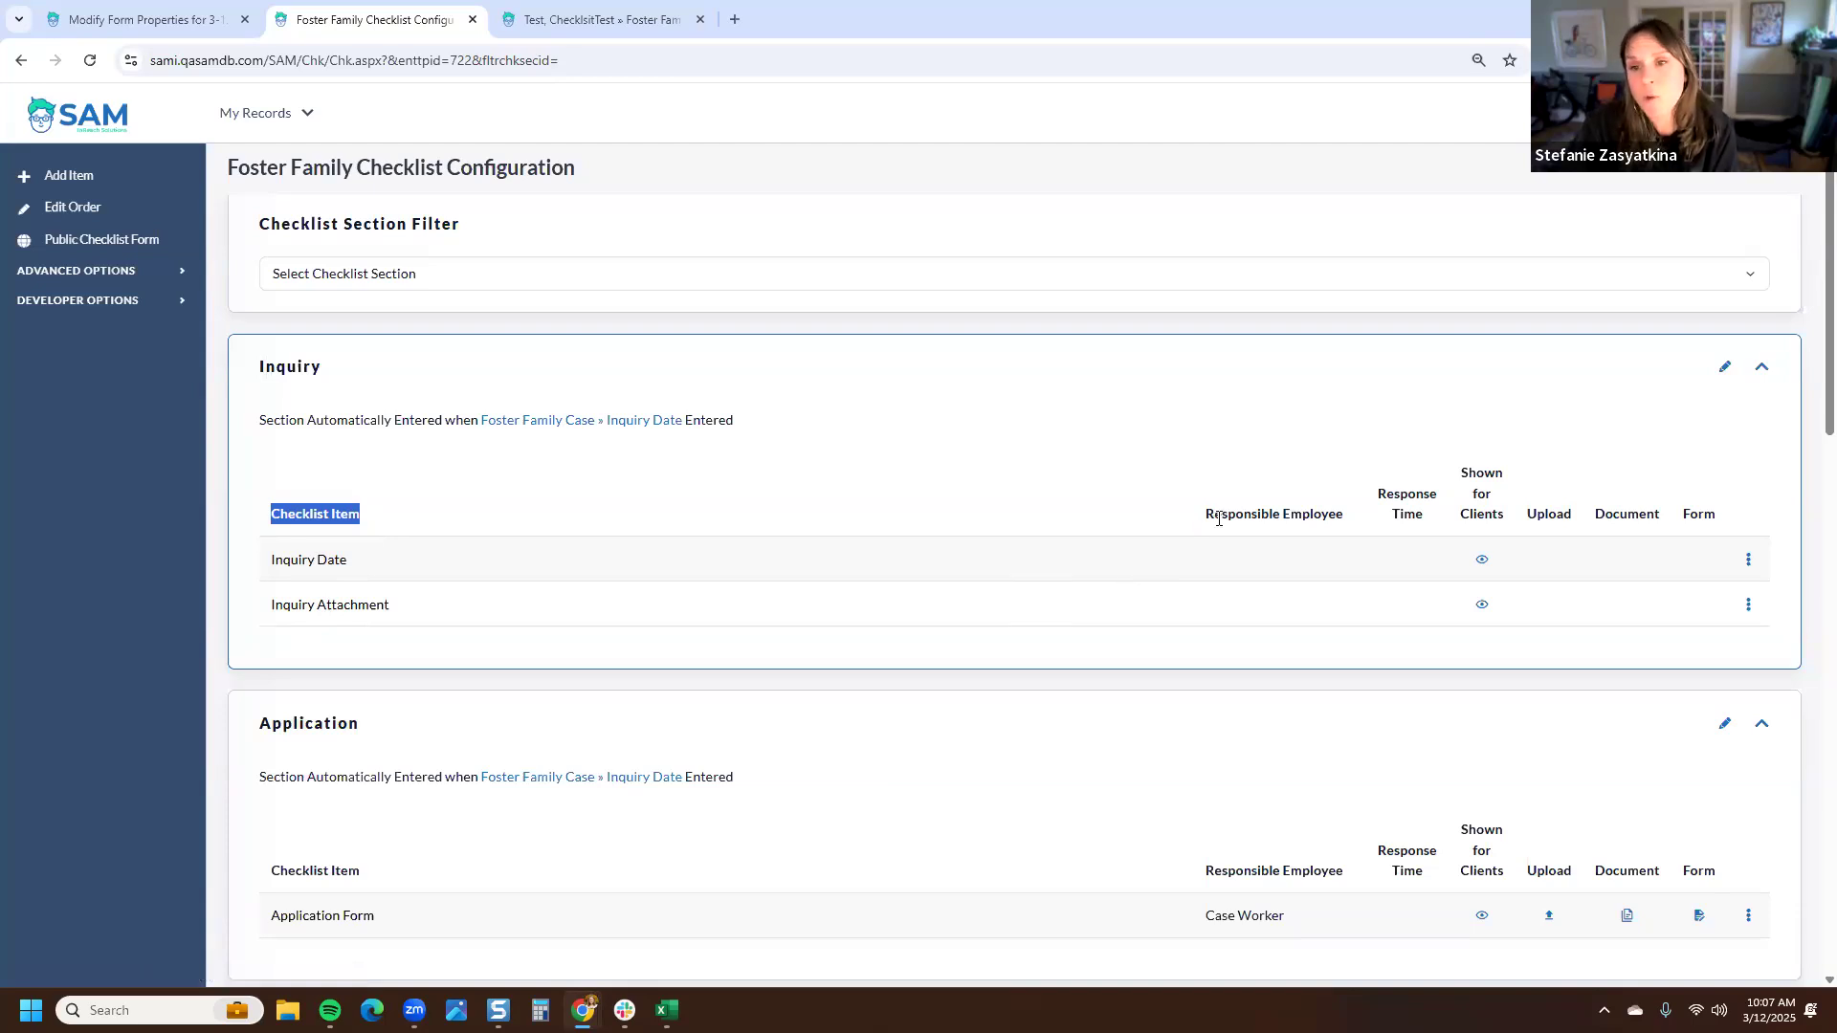
{"action": "left_click_drag", "start_coordinate": [1206, 517], "coordinate": [1339, 531]}
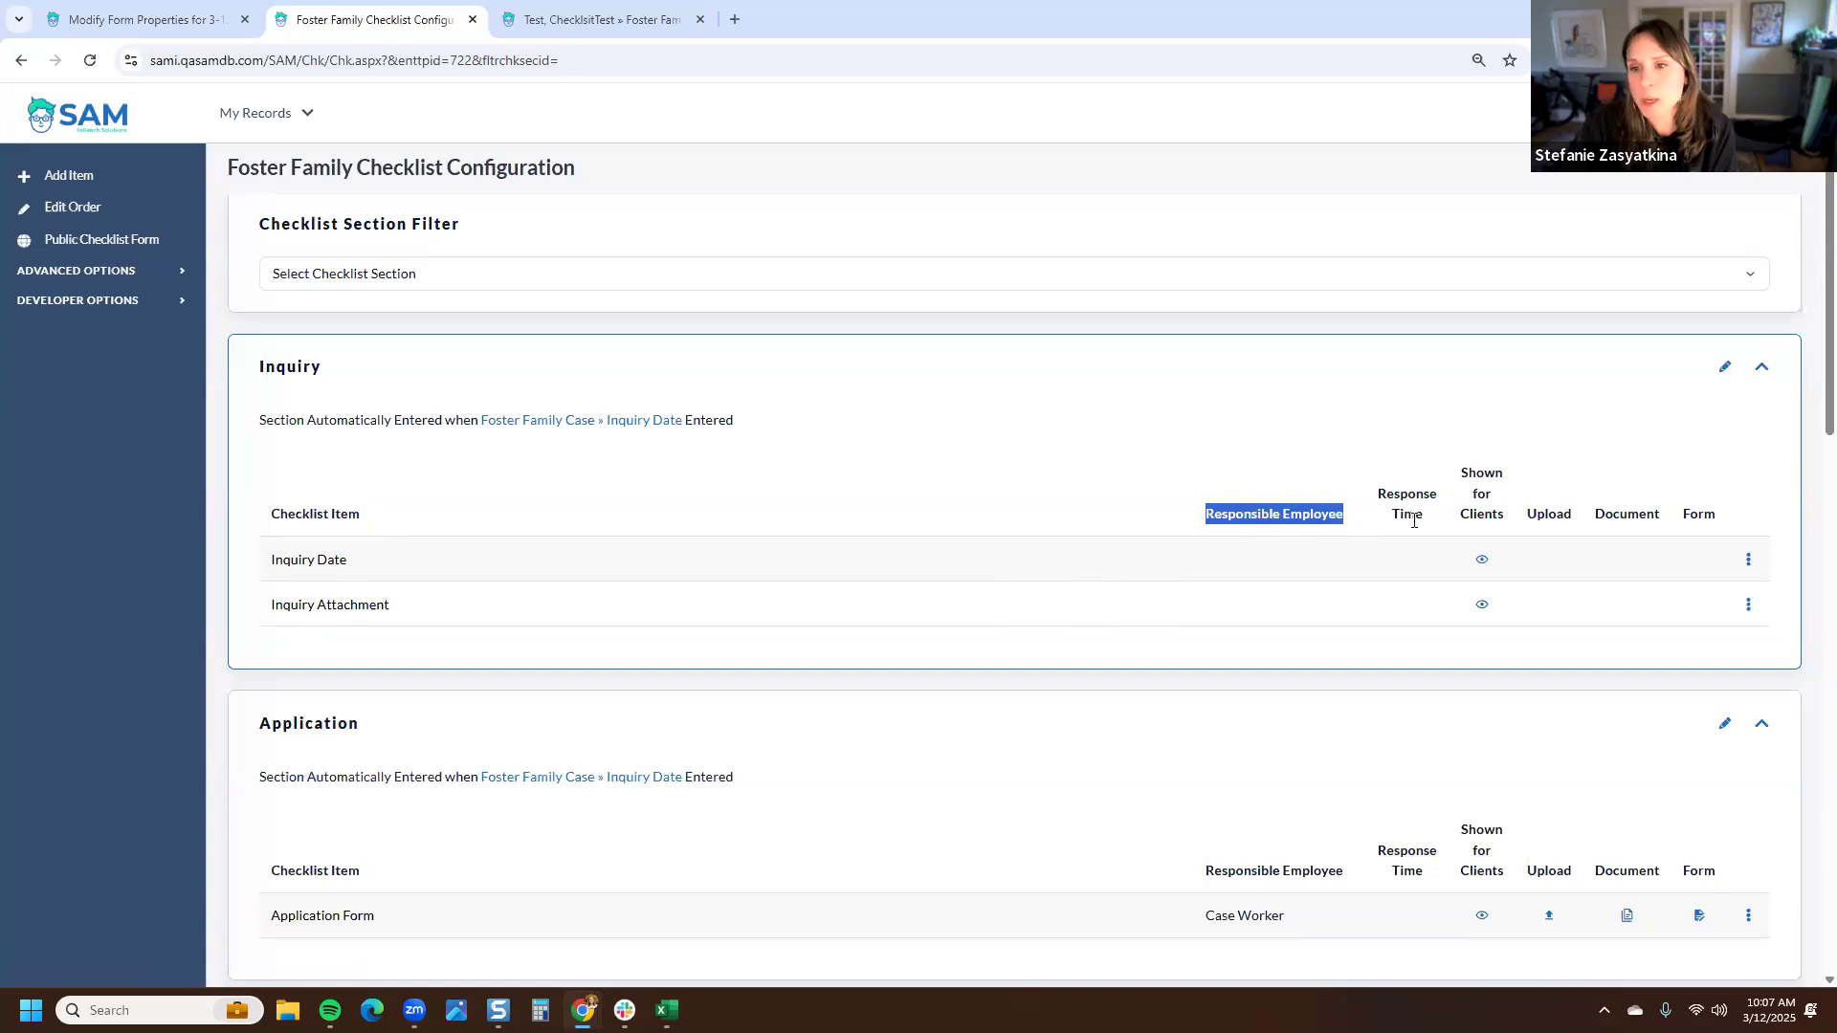
{"action": "left_click_drag", "start_coordinate": [1504, 517], "coordinate": [1462, 481]}
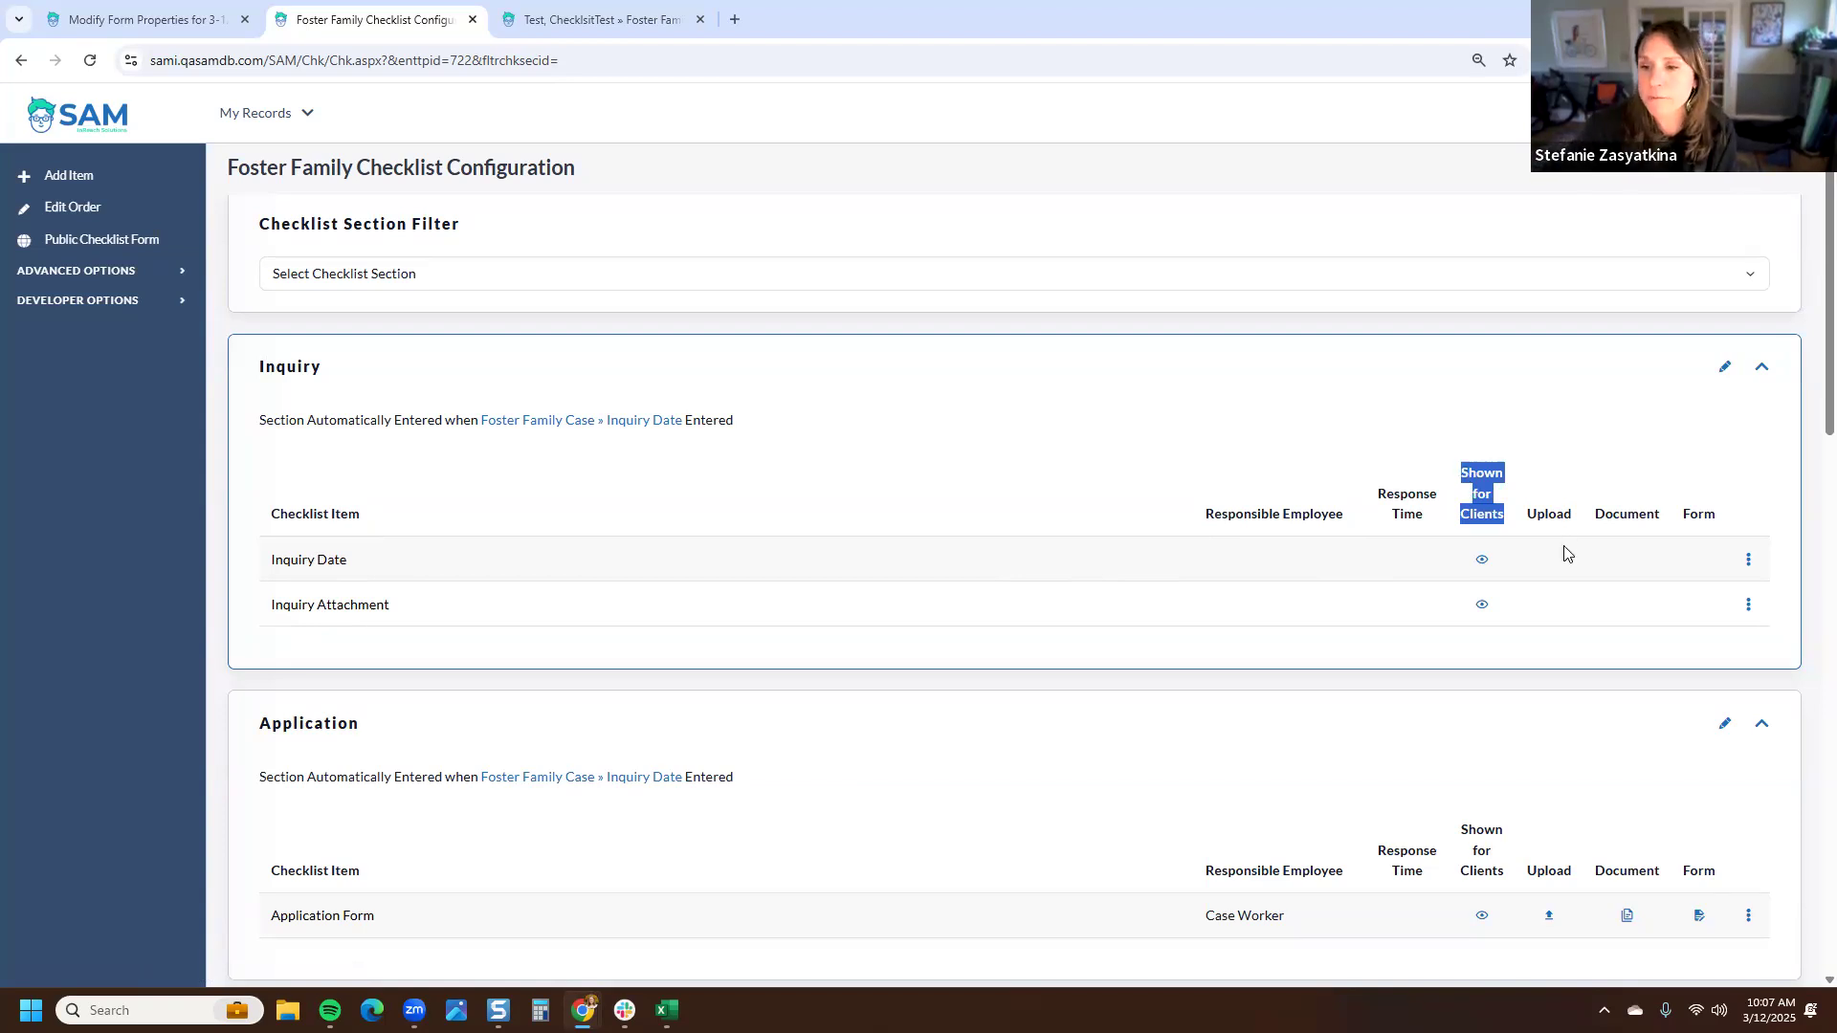
- Open the Application Form item's options menu and close it again
{"action": "scroll", "coordinate": [1569, 564], "scroll_direction": "down", "scroll_amount": 5}
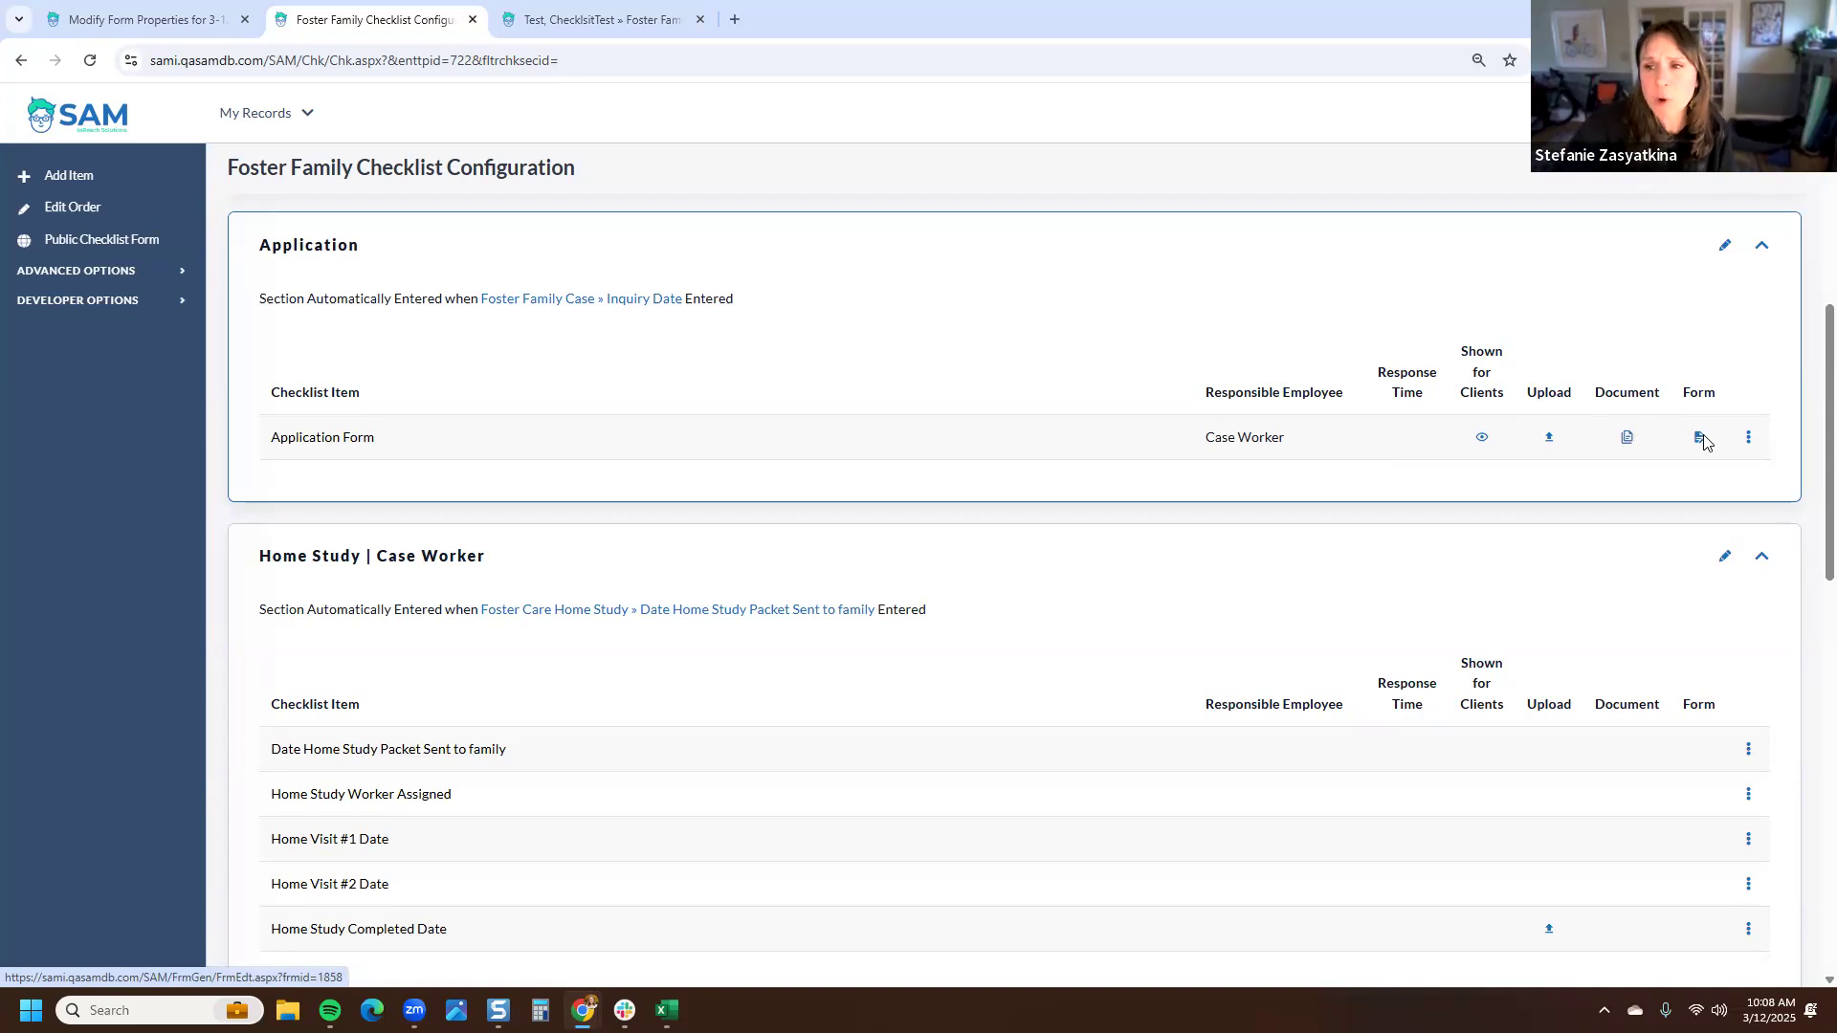
{"action": "left_click", "coordinate": [1749, 440]}
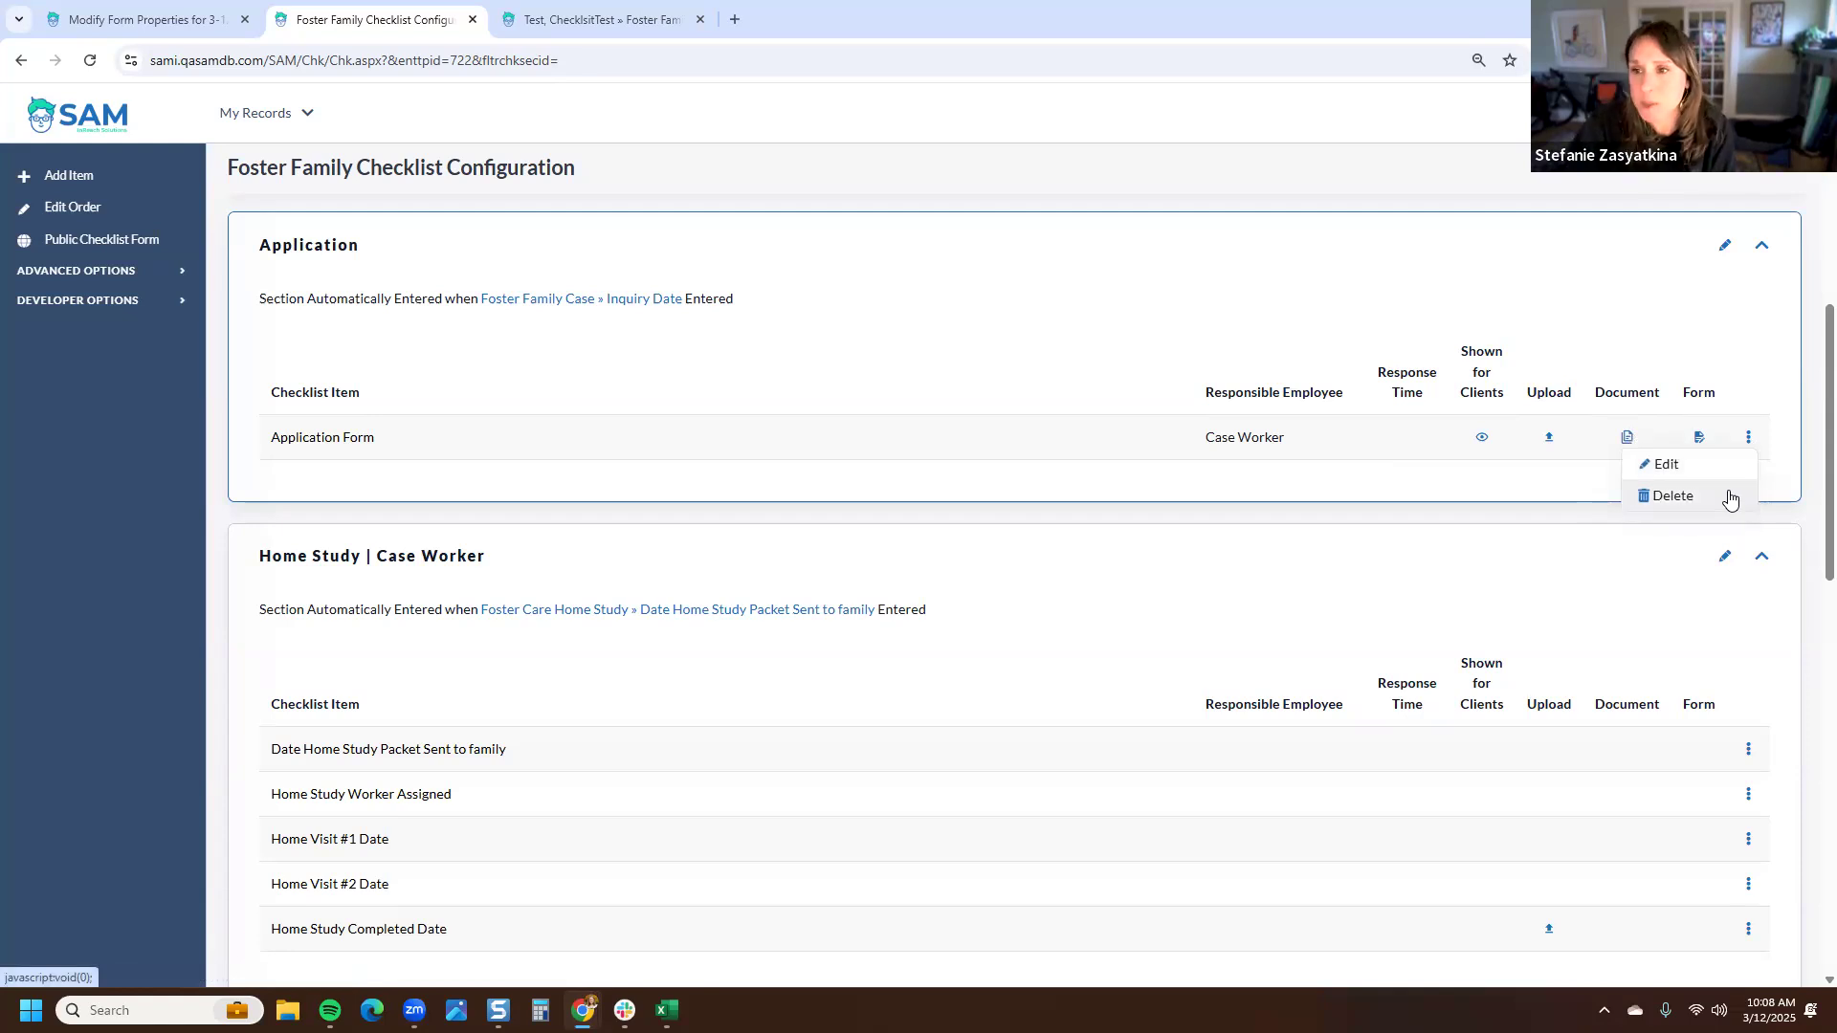
{"action": "left_click", "coordinate": [178, 520]}
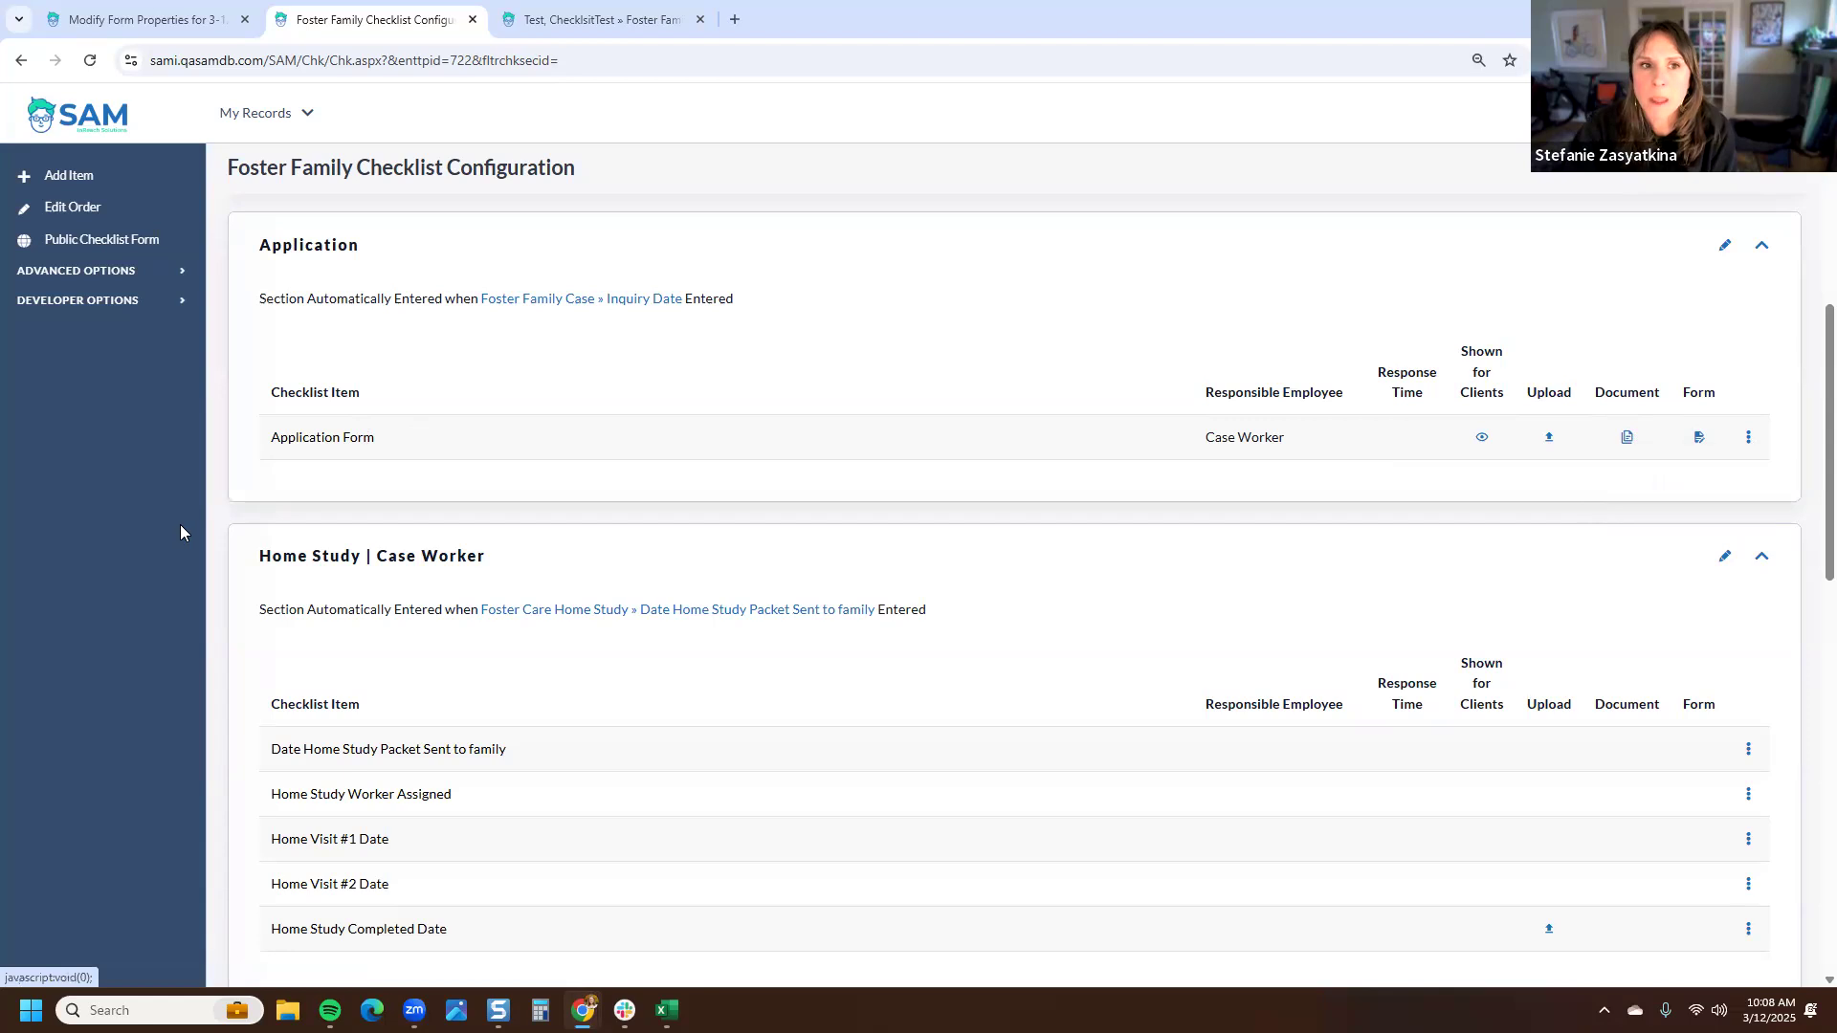
- Switch to the order editing view and move Inquiry Date to order position 2 in the Inquiry section
{"action": "scroll", "coordinate": [295, 476], "scroll_direction": "up", "scroll_amount": 3}
{"action": "scroll", "coordinate": [295, 475], "scroll_direction": "up", "scroll_amount": 4}
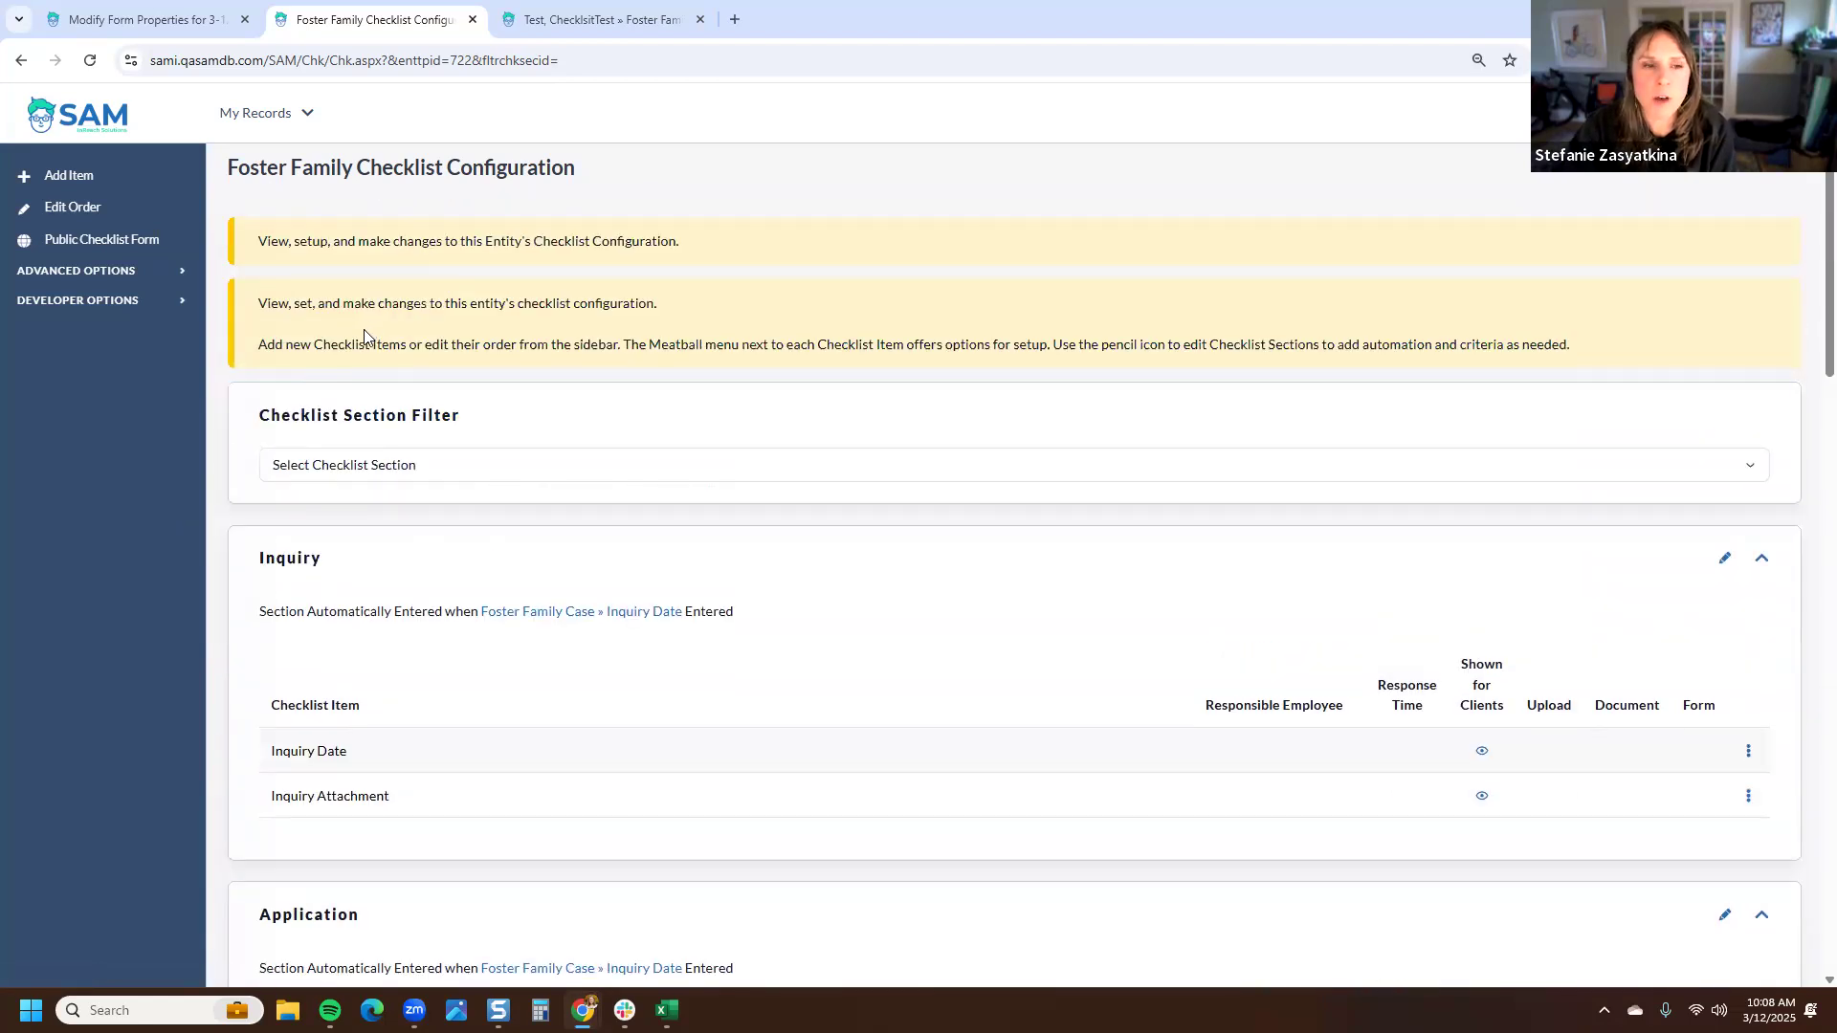
{"action": "left_click", "coordinate": [79, 212]}
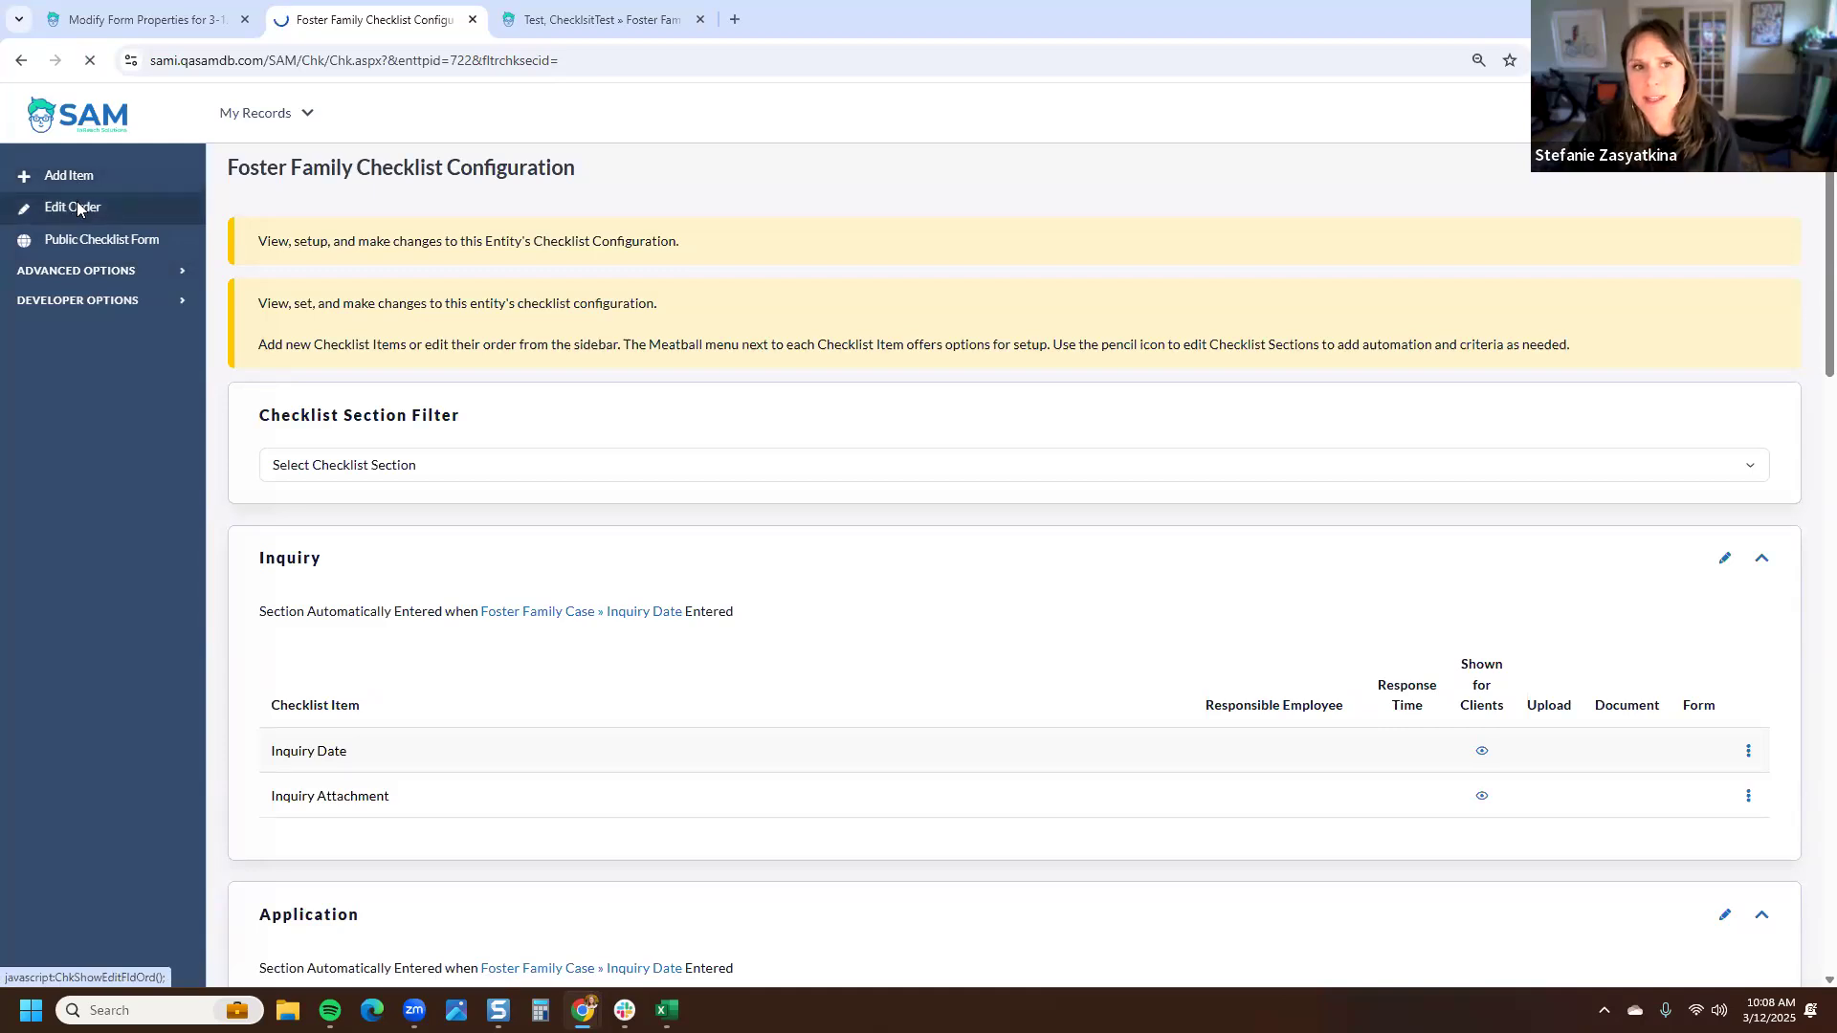
{"action": "scroll", "coordinate": [291, 354], "scroll_direction": "down", "scroll_amount": 1}
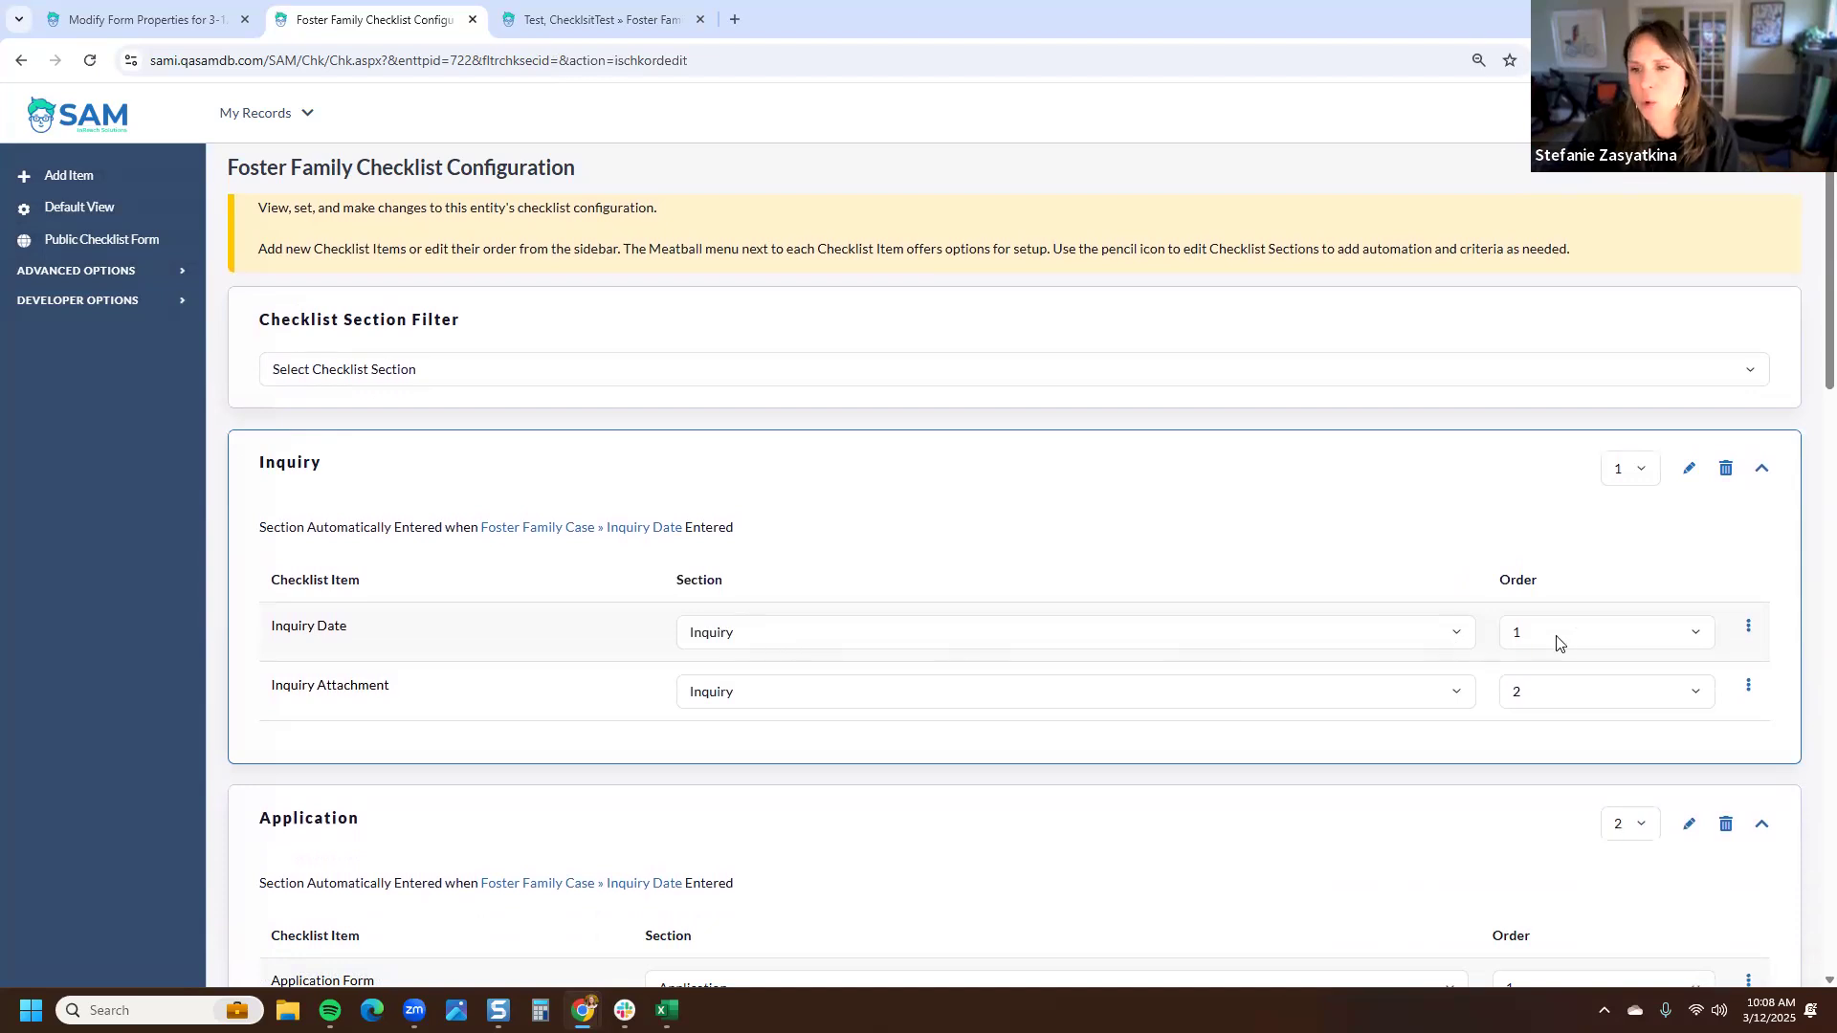
{"action": "left_click", "coordinate": [1559, 696]}
{"action": "left_click", "coordinate": [1558, 723]}
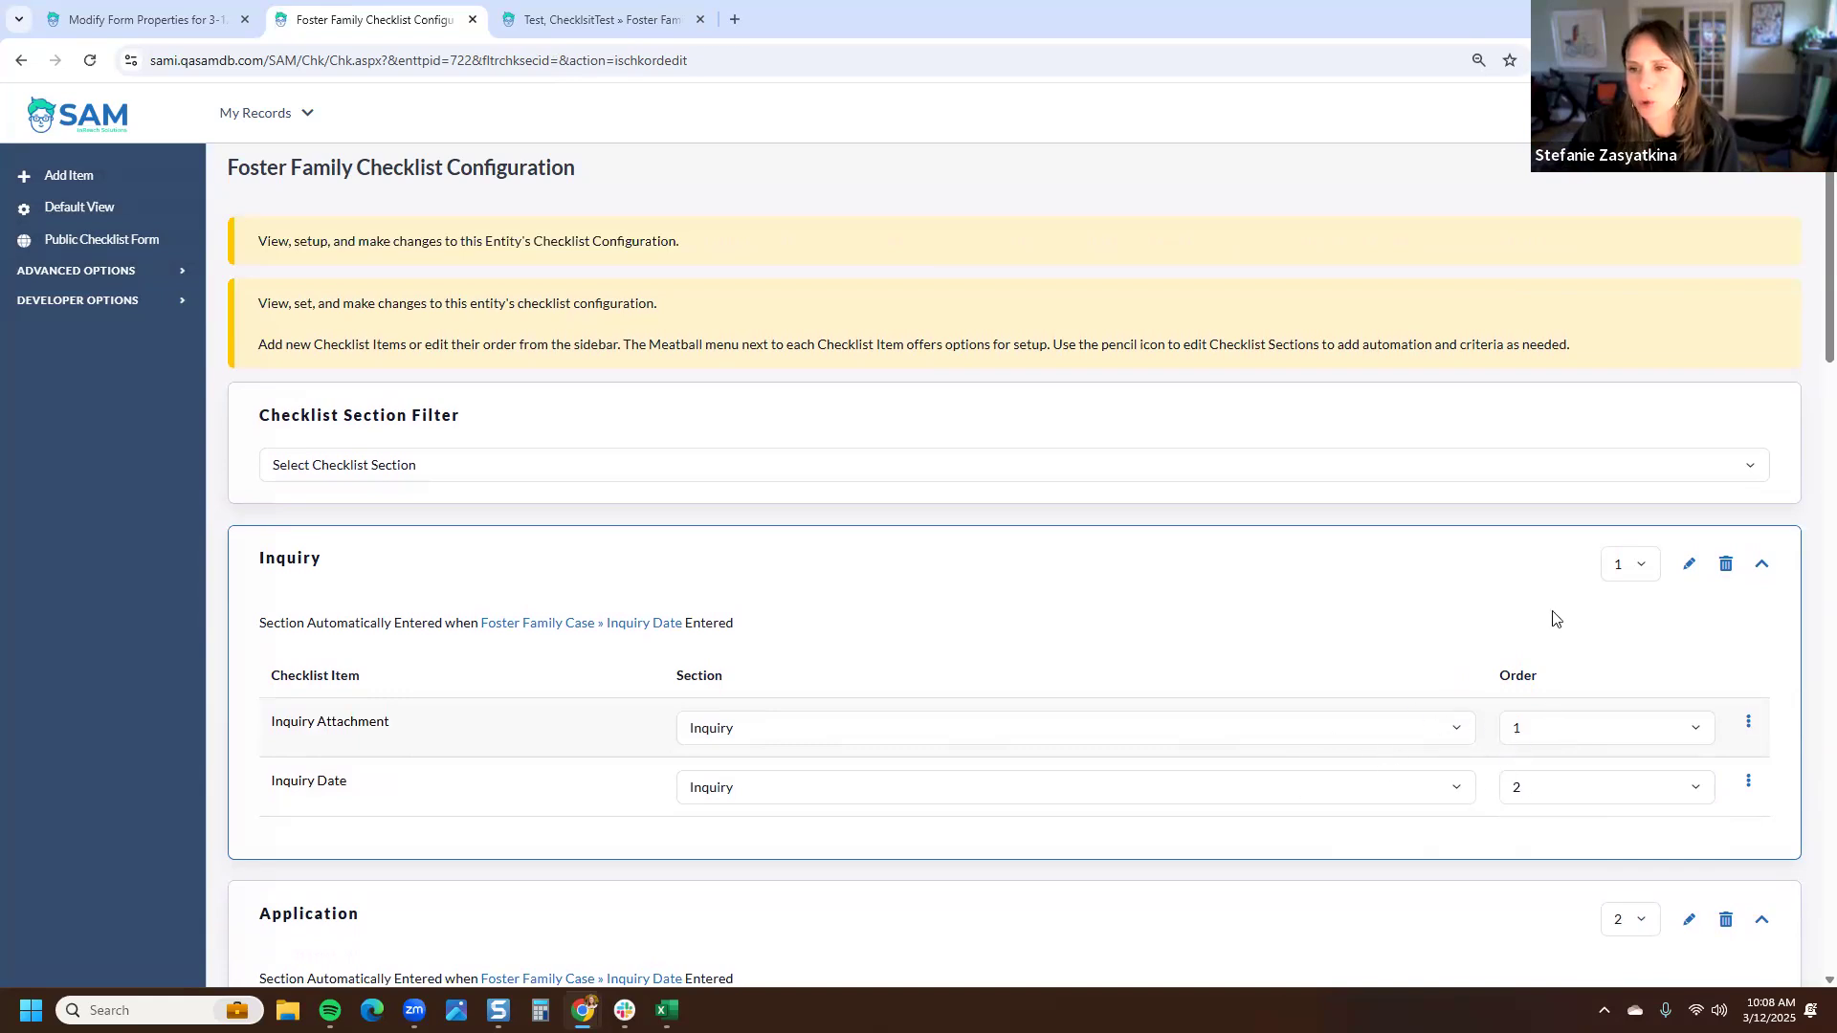
{"action": "left_click", "coordinate": [1621, 571]}
{"action": "left_click", "coordinate": [1627, 615]}
{"action": "left_click", "coordinate": [1621, 571]}
{"action": "left_click", "coordinate": [1625, 617]}
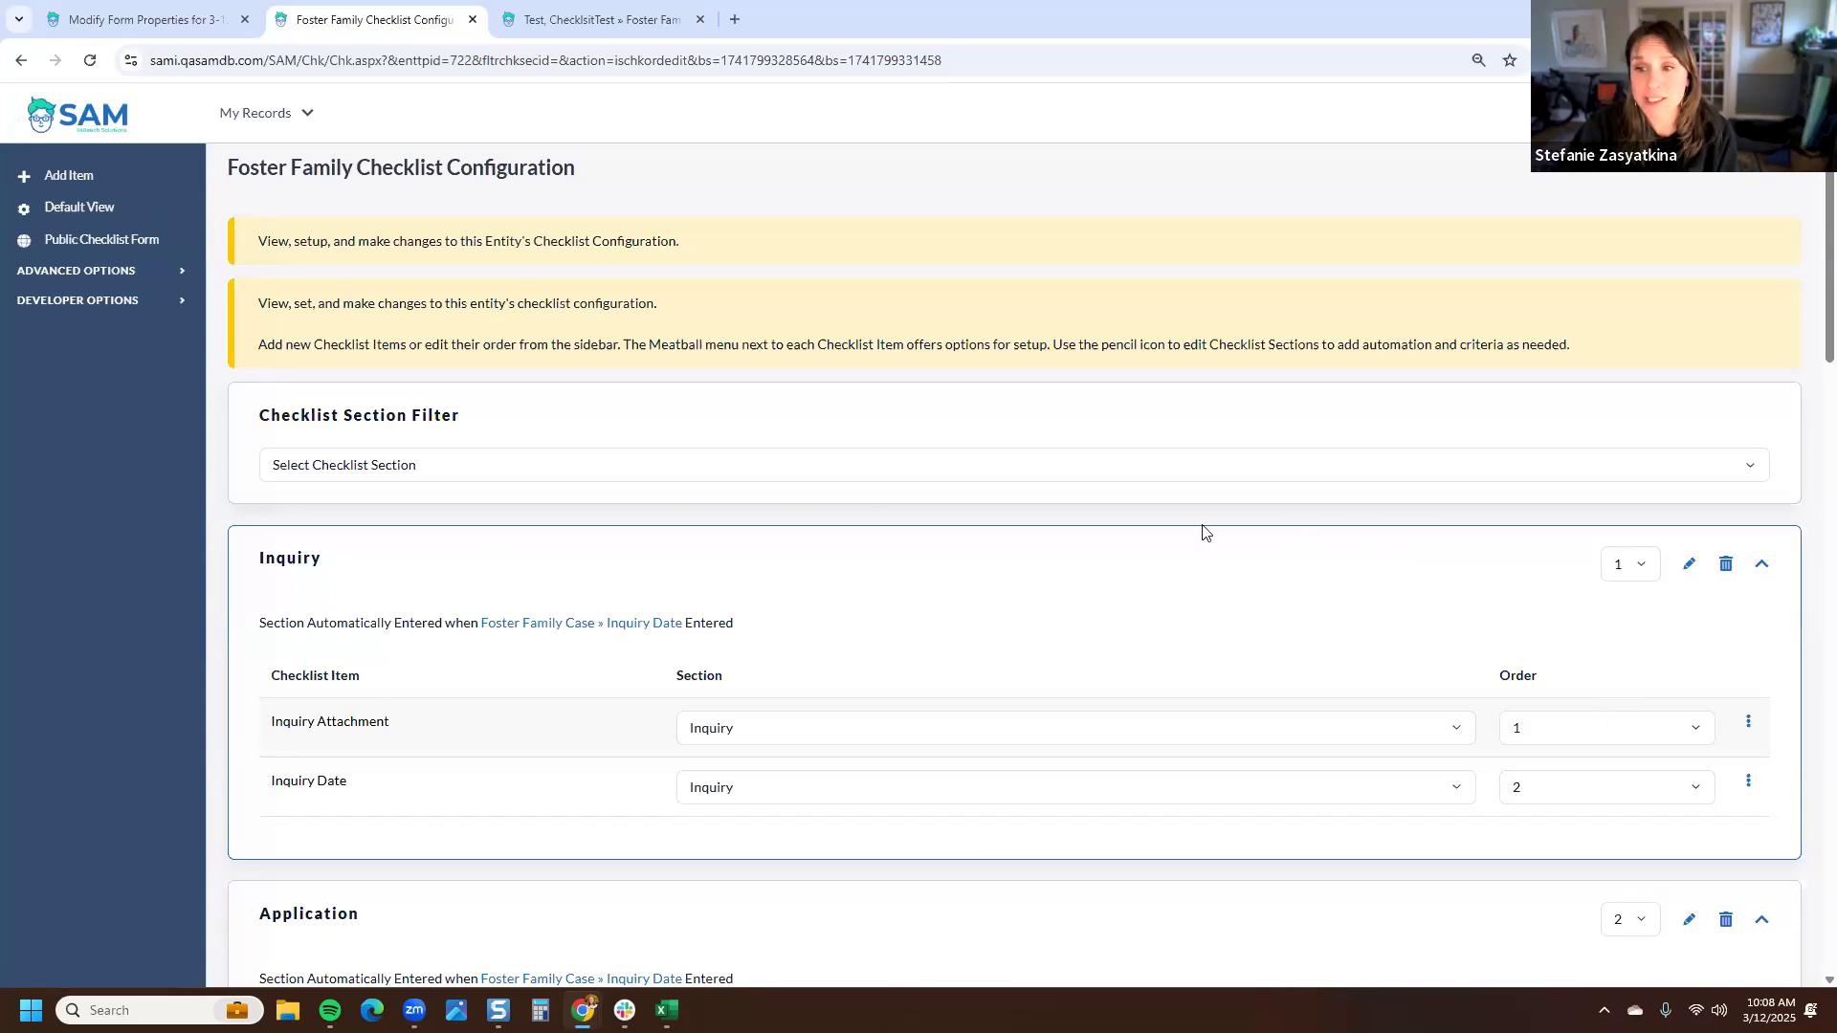
- Collapse, expand and collapse the Inquiry section again
{"action": "left_click", "coordinate": [1764, 569]}
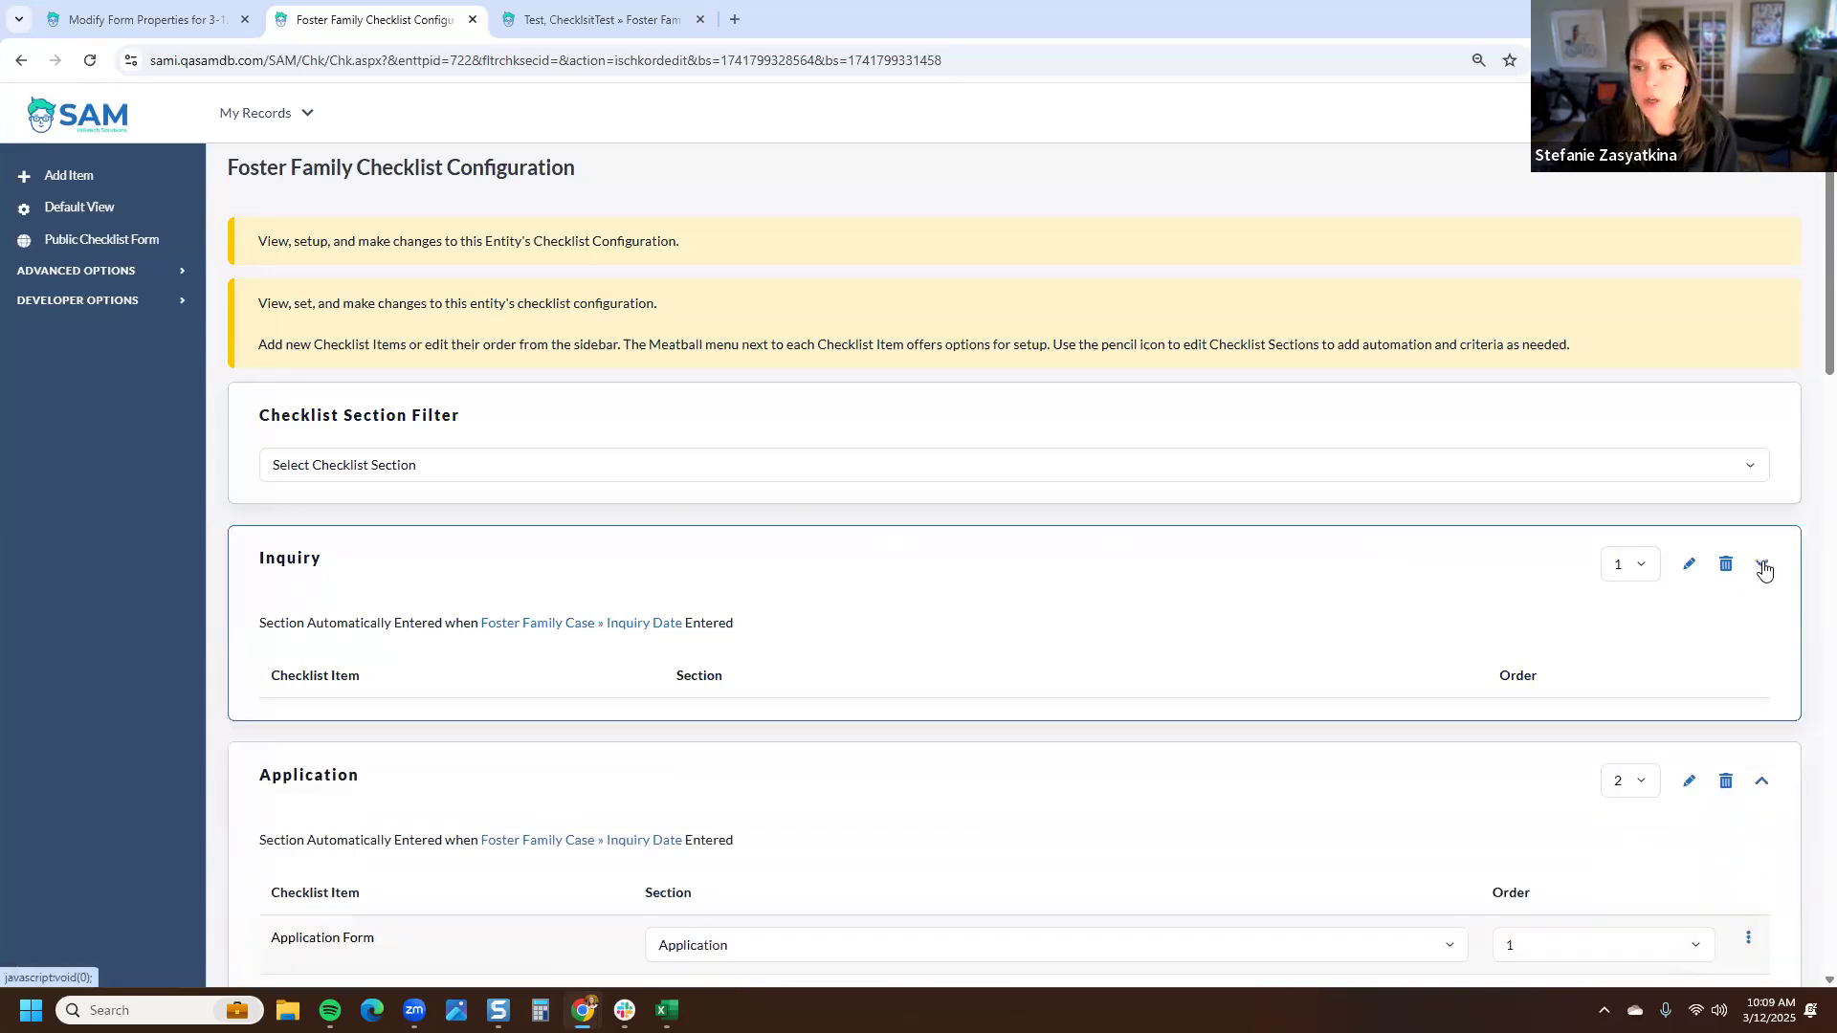
{"action": "left_click", "coordinate": [1764, 569]}
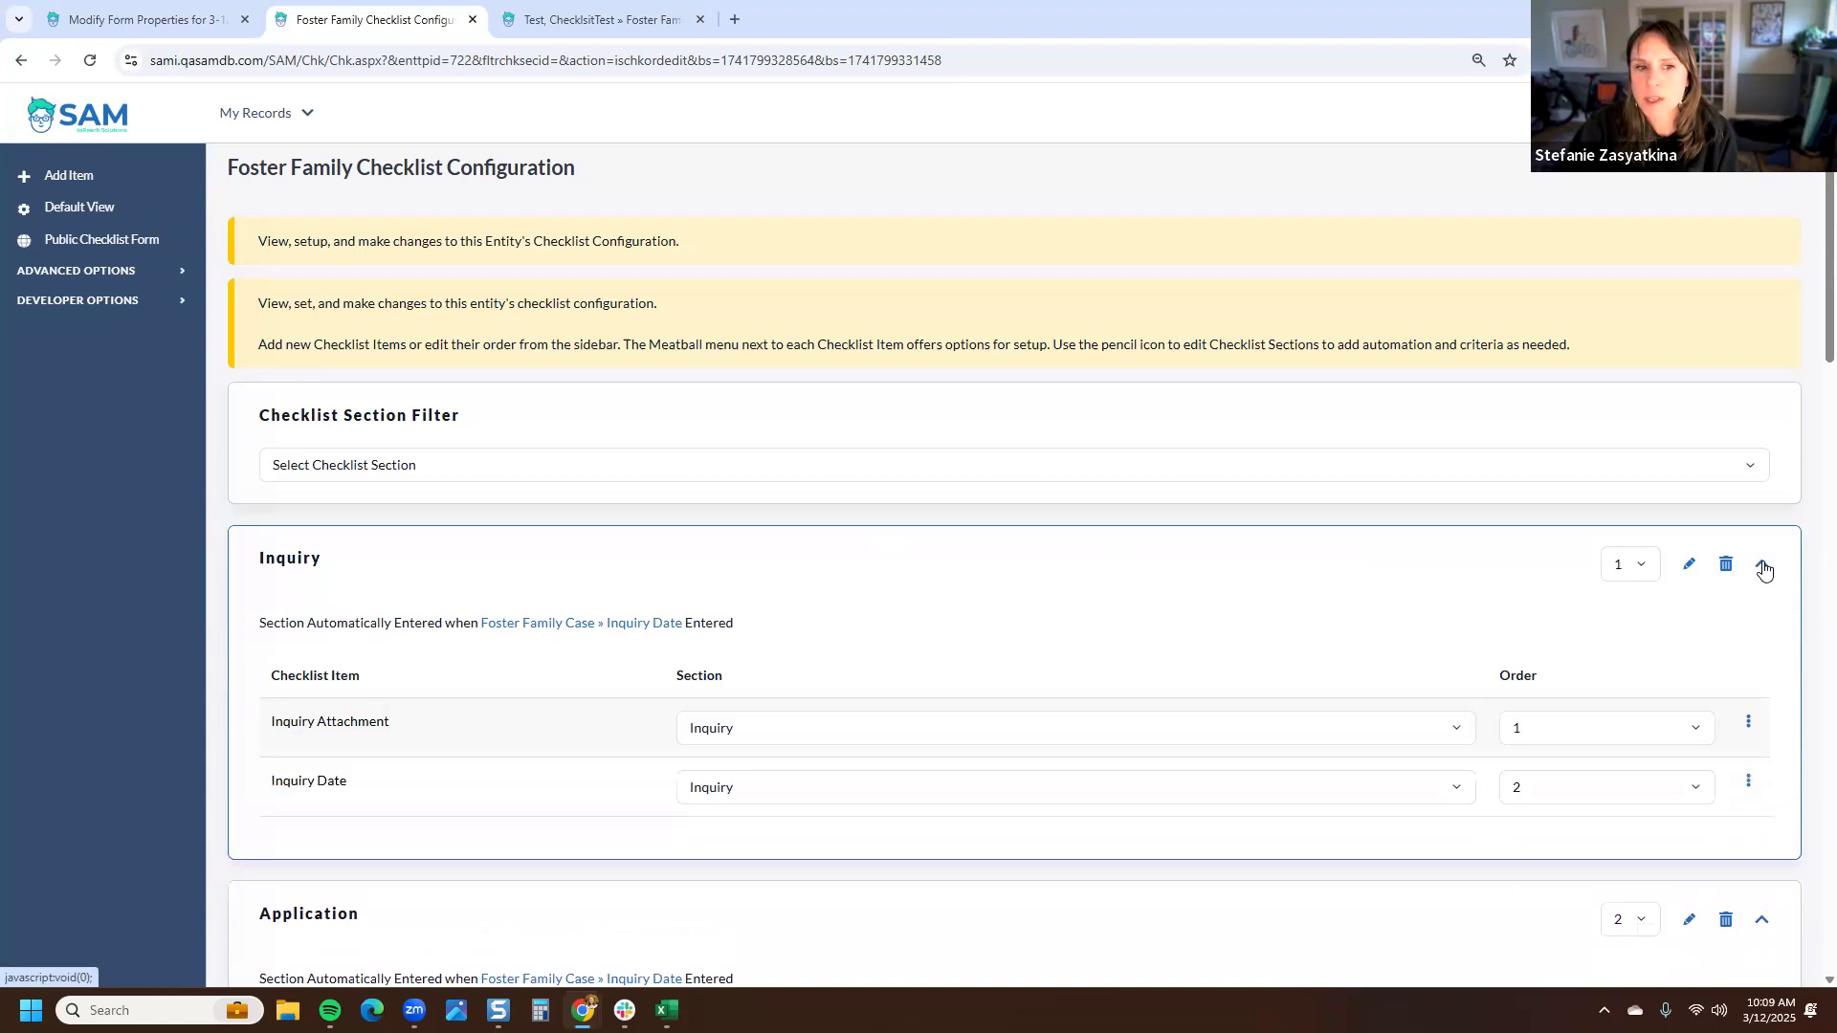
{"action": "left_click", "coordinate": [1764, 570]}
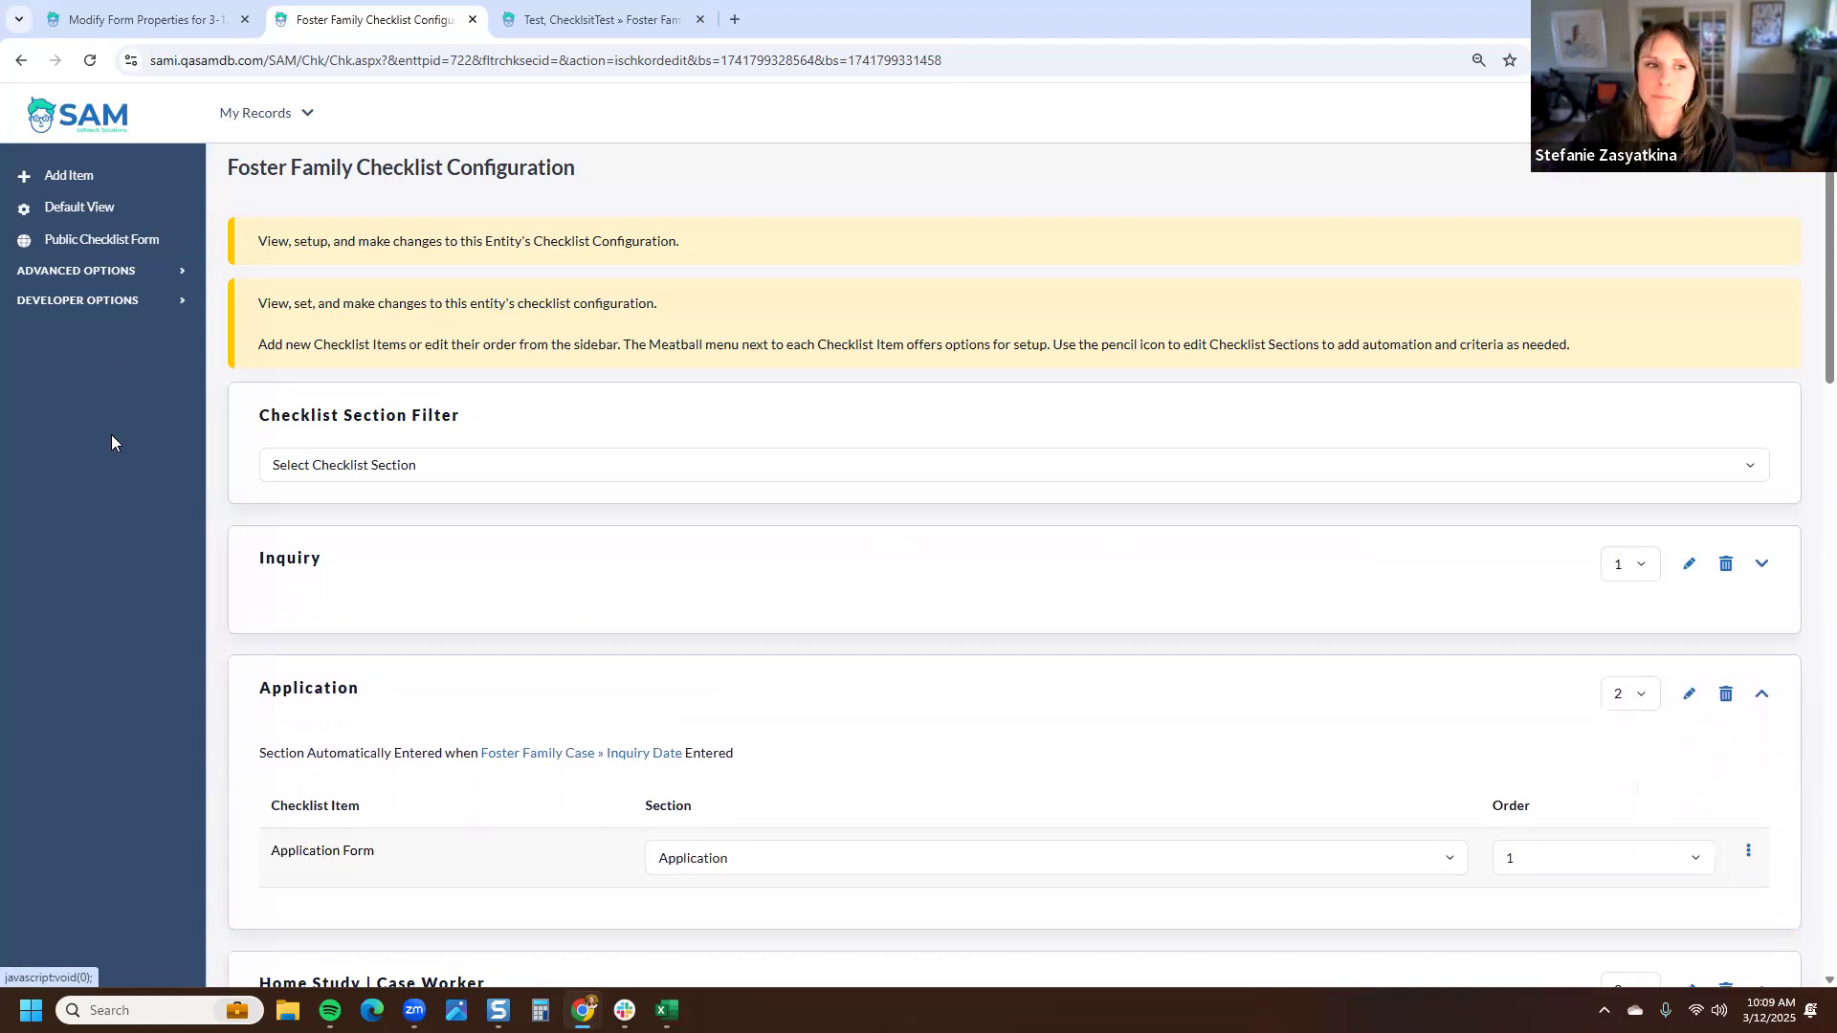
- Open the public checklist form, then return to the checklist configuration through its sub-form link
{"action": "left_click", "coordinate": [116, 246]}
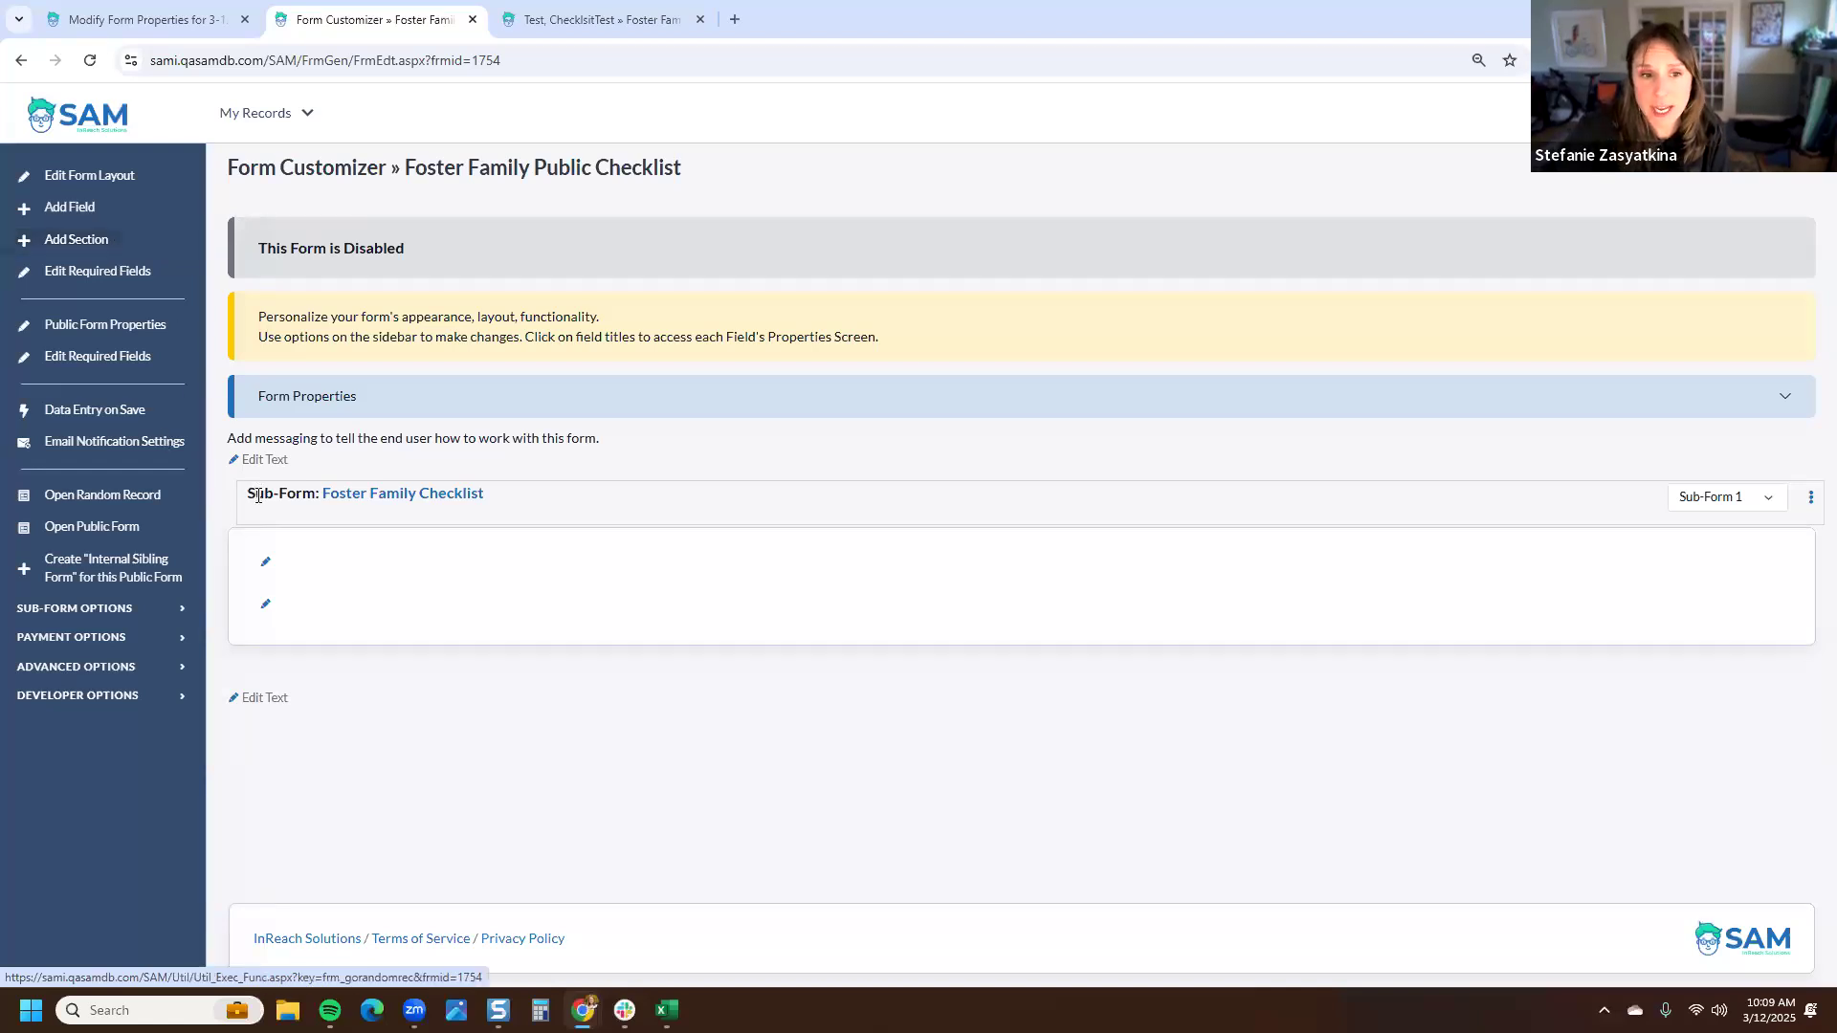
{"action": "left_click_drag", "start_coordinate": [248, 495], "coordinate": [515, 504]}
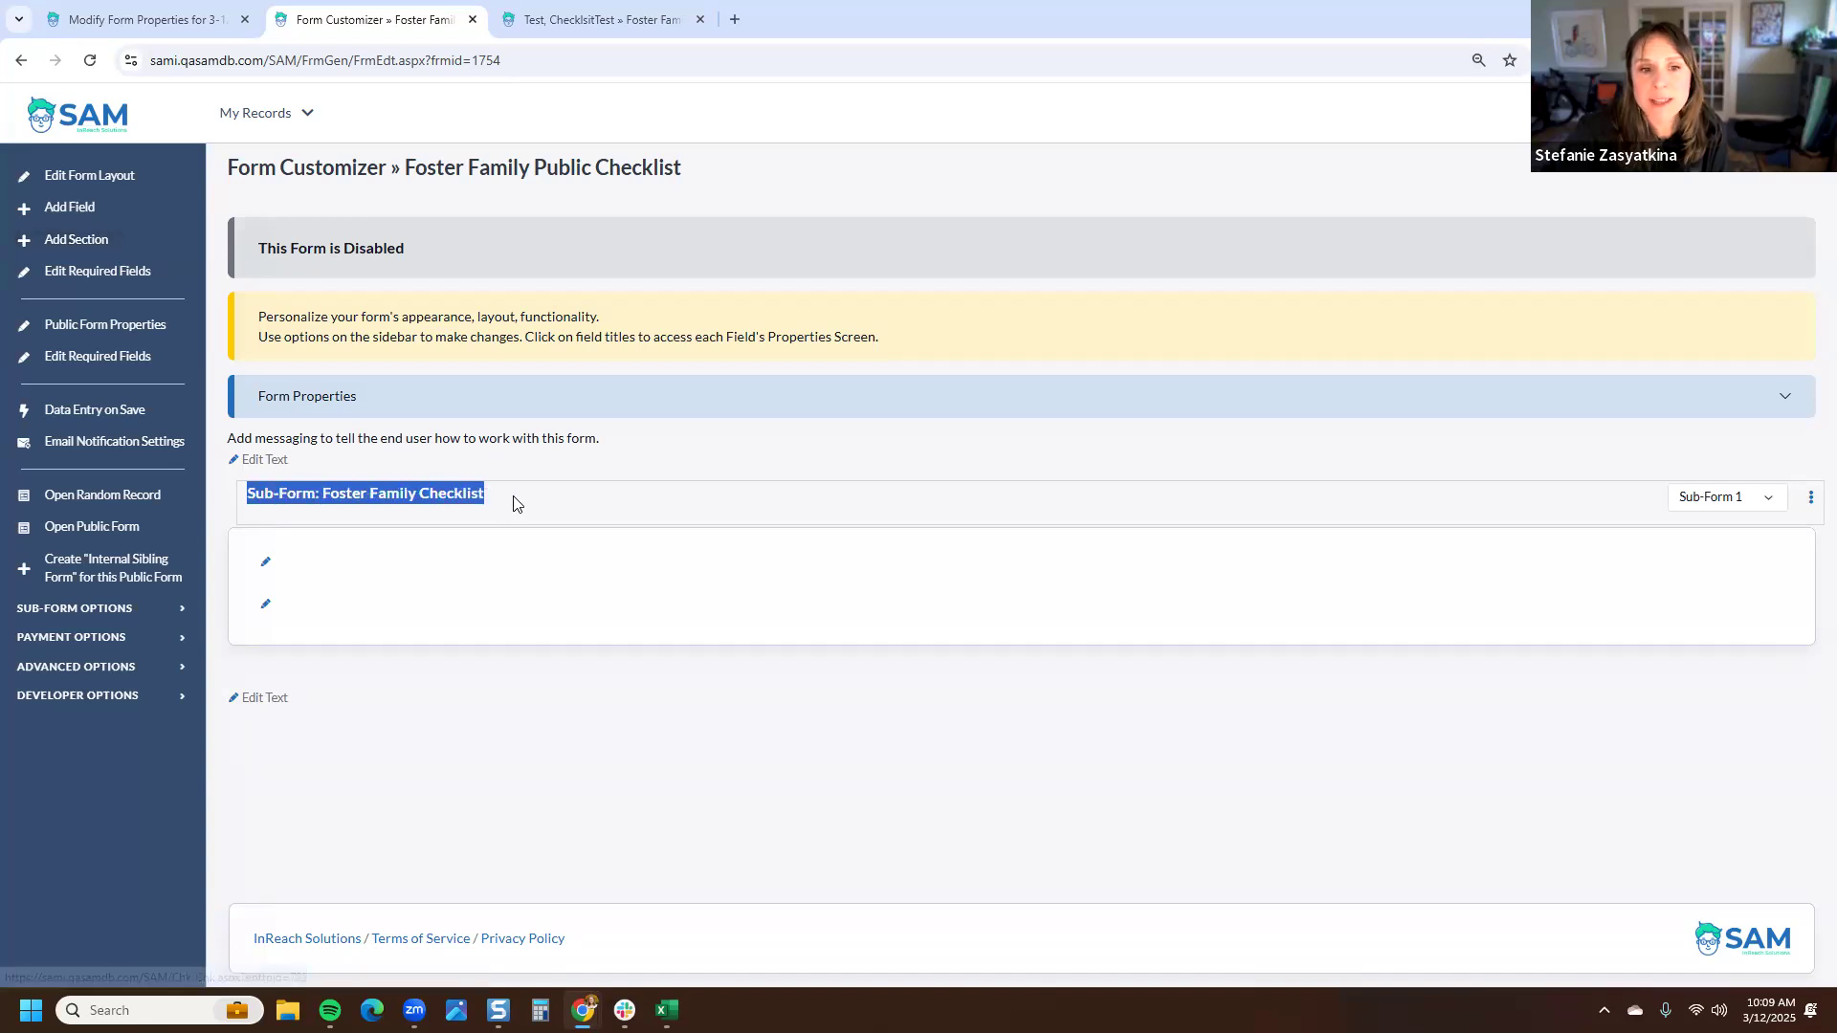
{"action": "left_click", "coordinate": [624, 463]}
{"action": "left_click", "coordinate": [441, 496]}
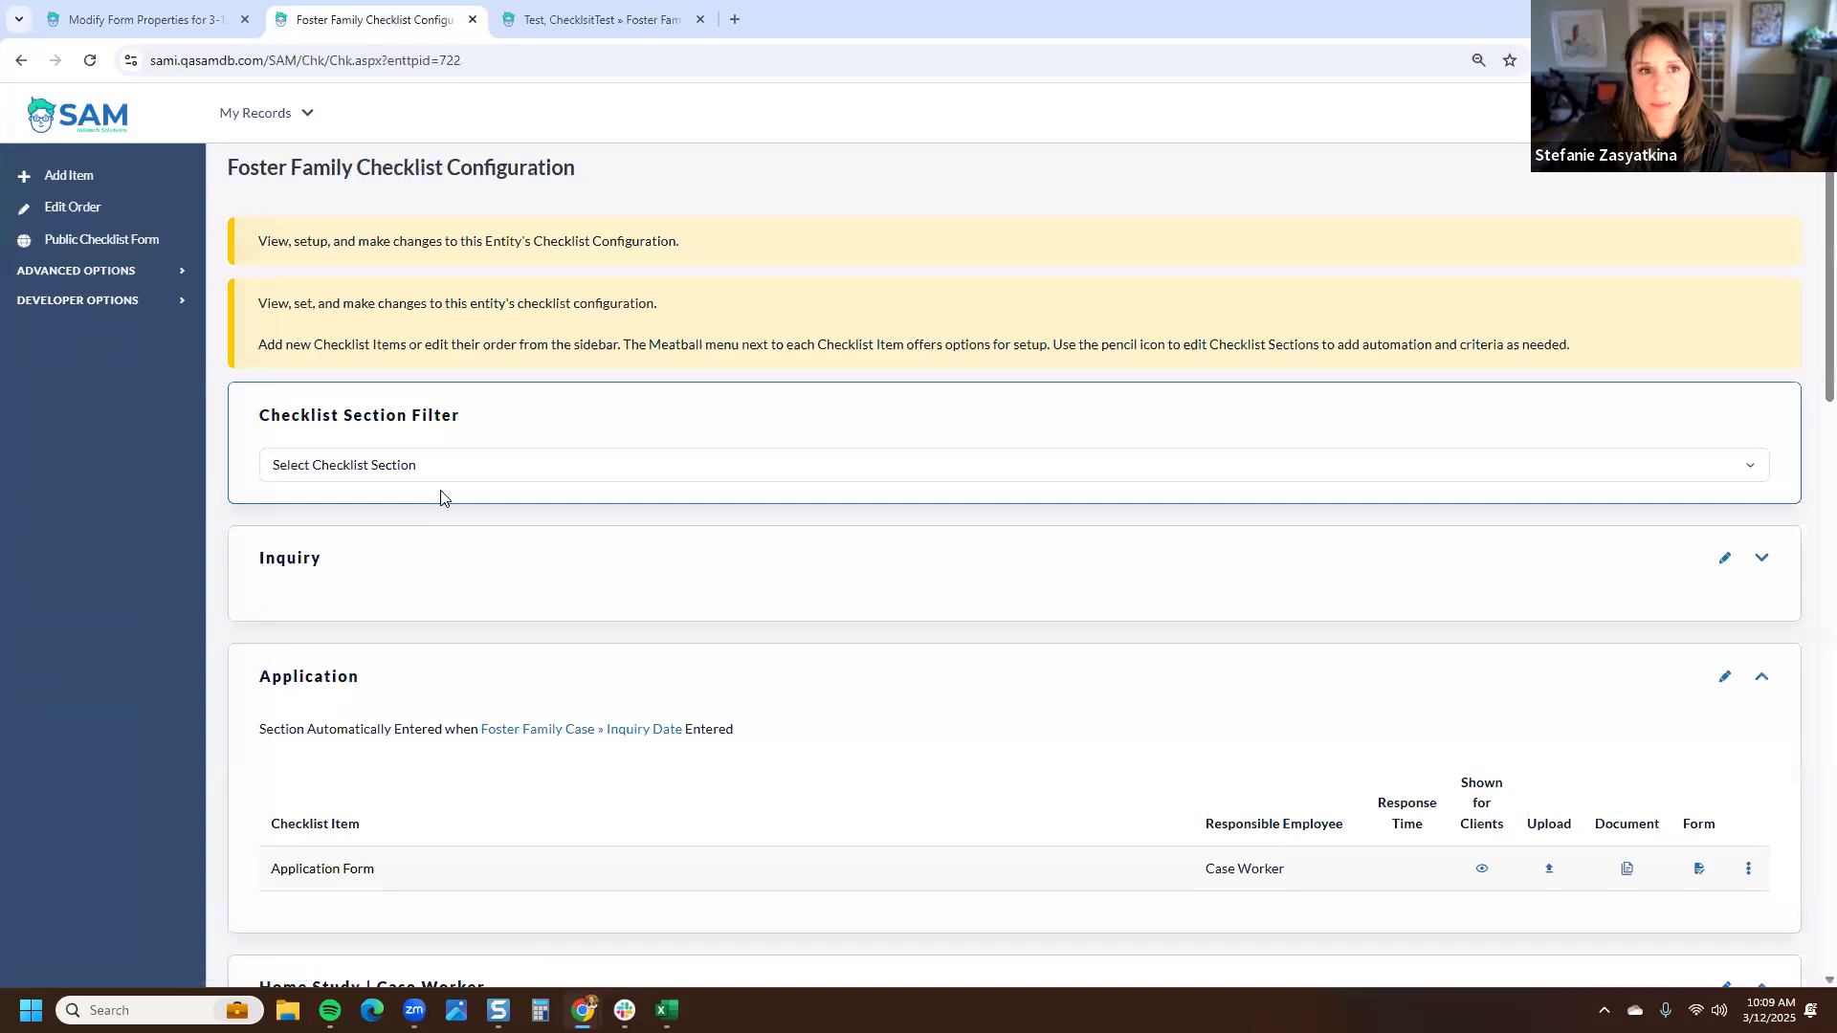
- Open the Foster Family Public Checklist form and enable it from its advanced options
{"action": "left_click", "coordinate": [132, 248]}
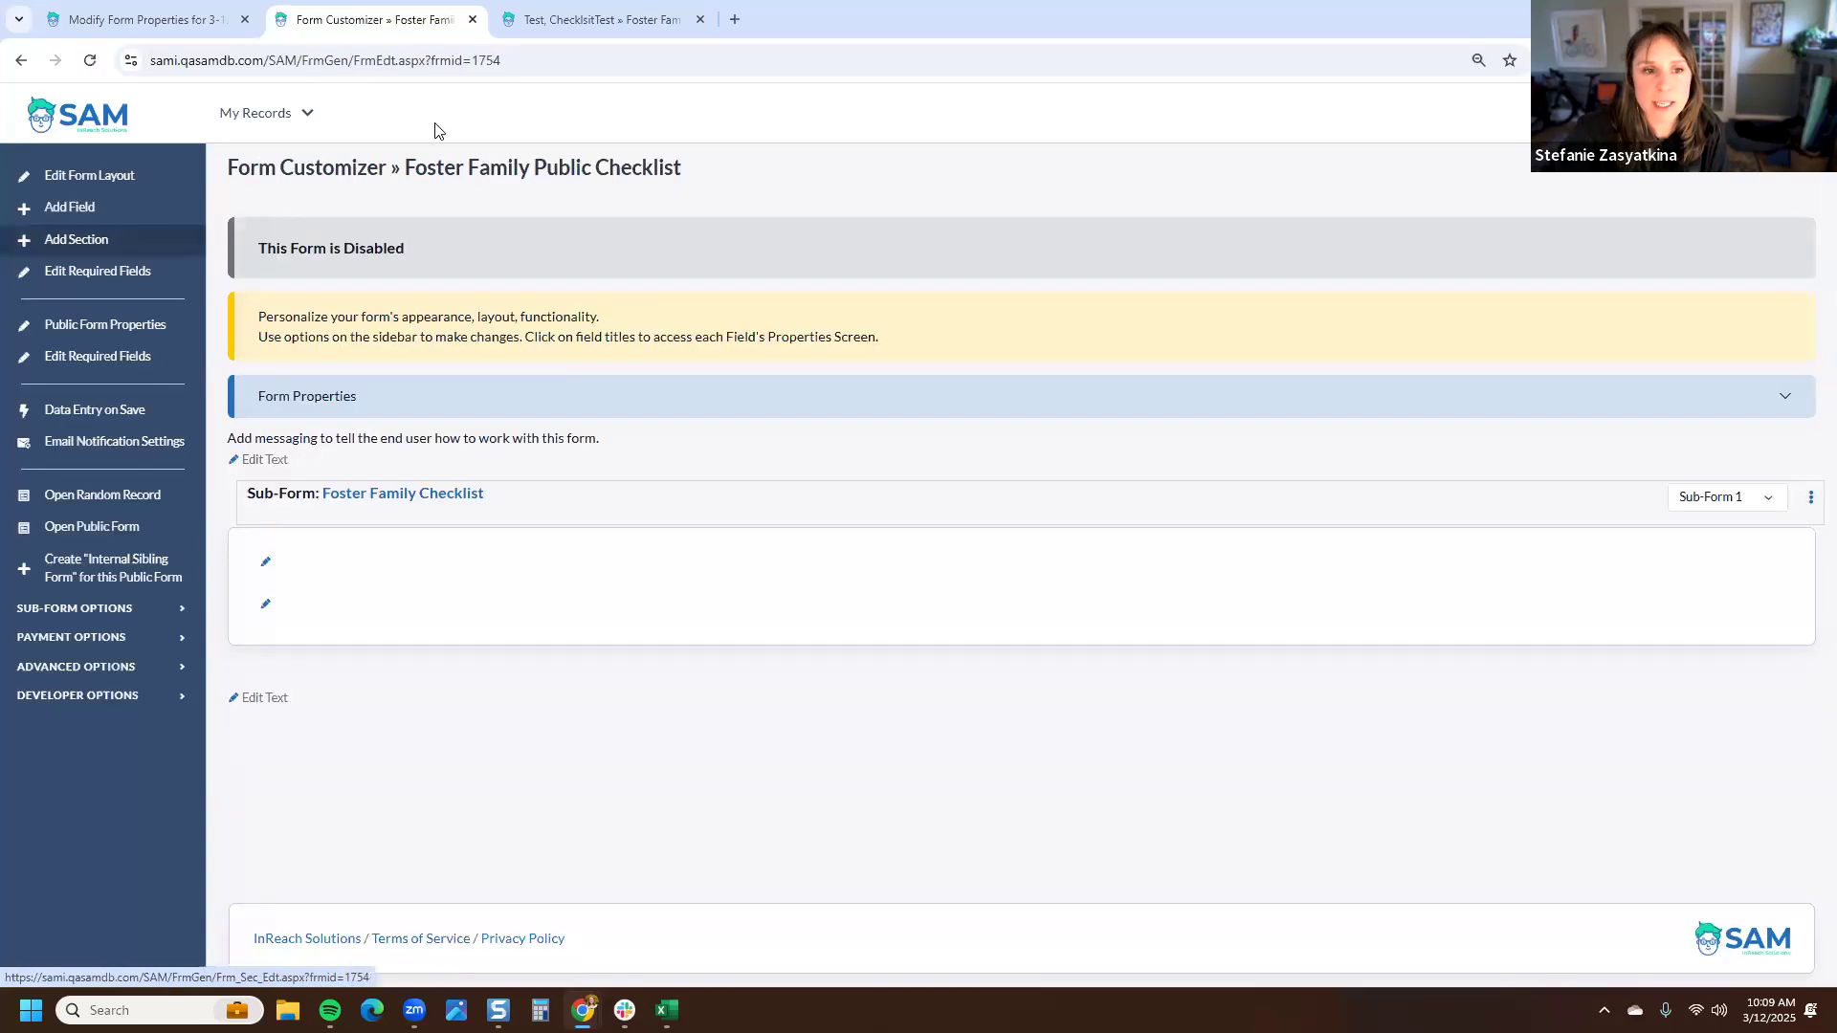
{"action": "left_click_drag", "start_coordinate": [405, 250], "coordinate": [241, 252]}
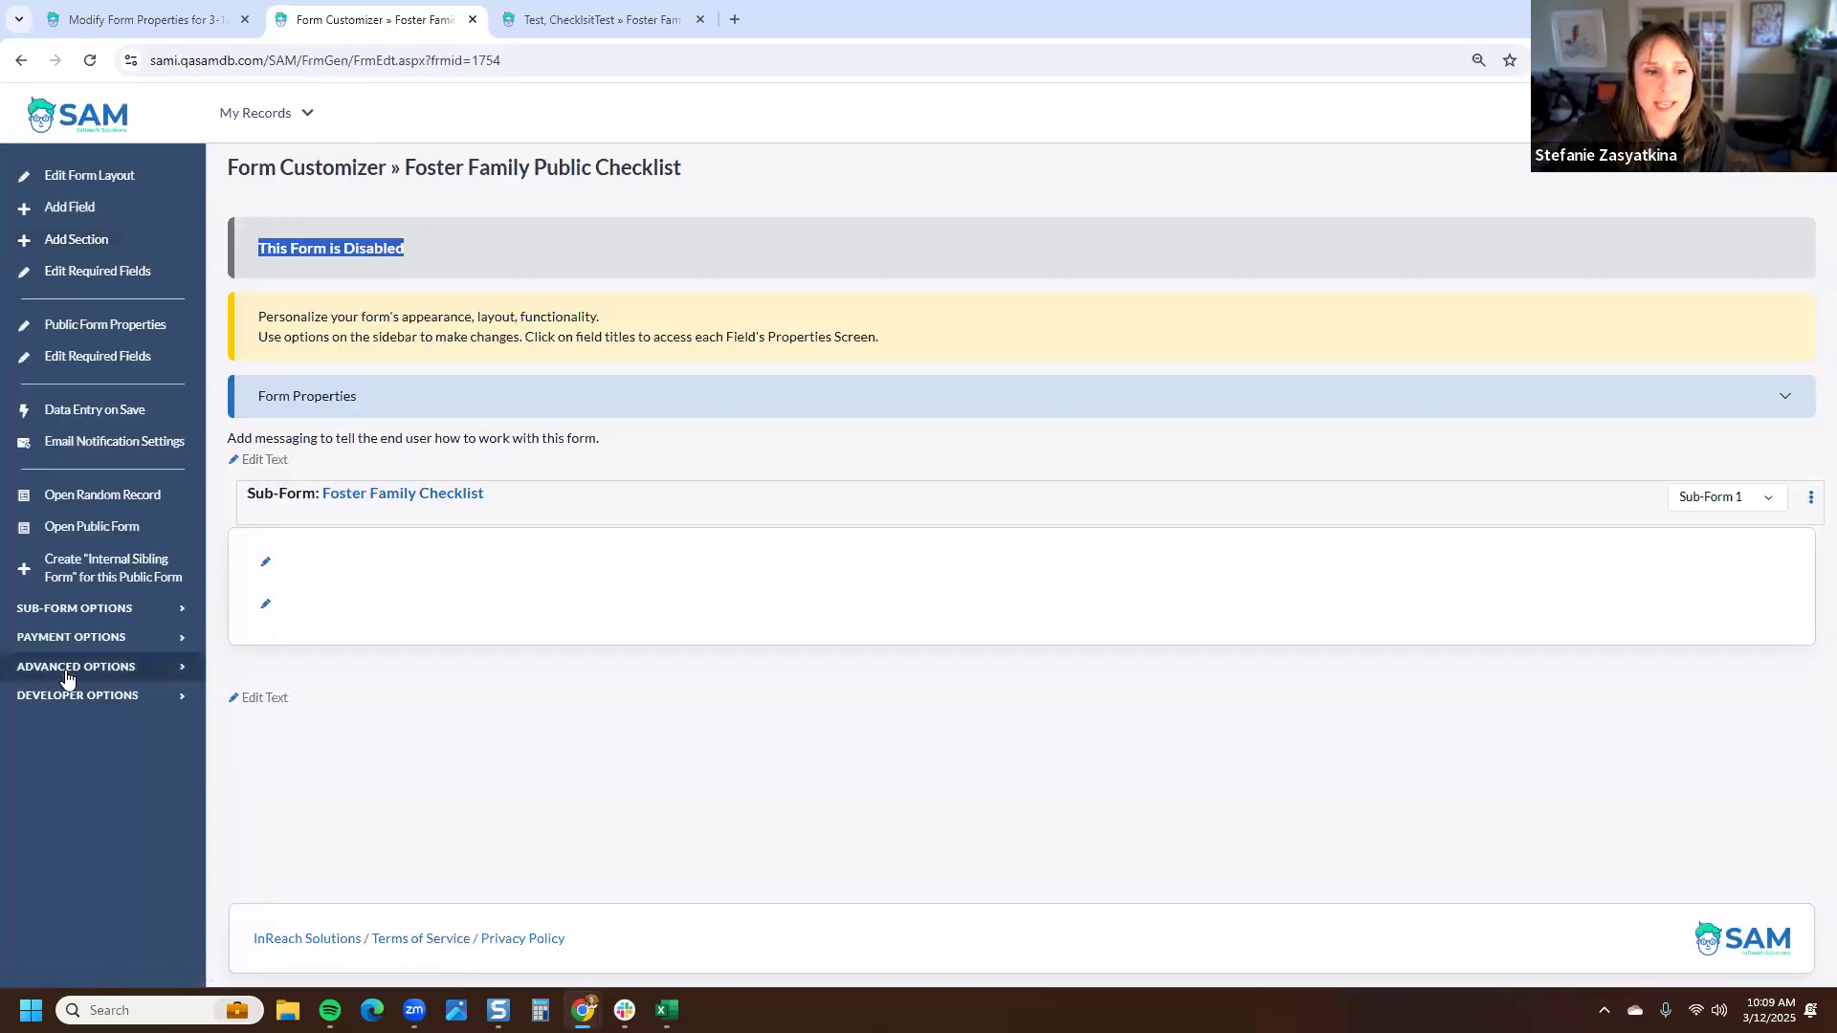
{"action": "left_click", "coordinate": [65, 670]}
{"action": "scroll", "coordinate": [107, 797], "scroll_direction": "down", "scroll_amount": 2}
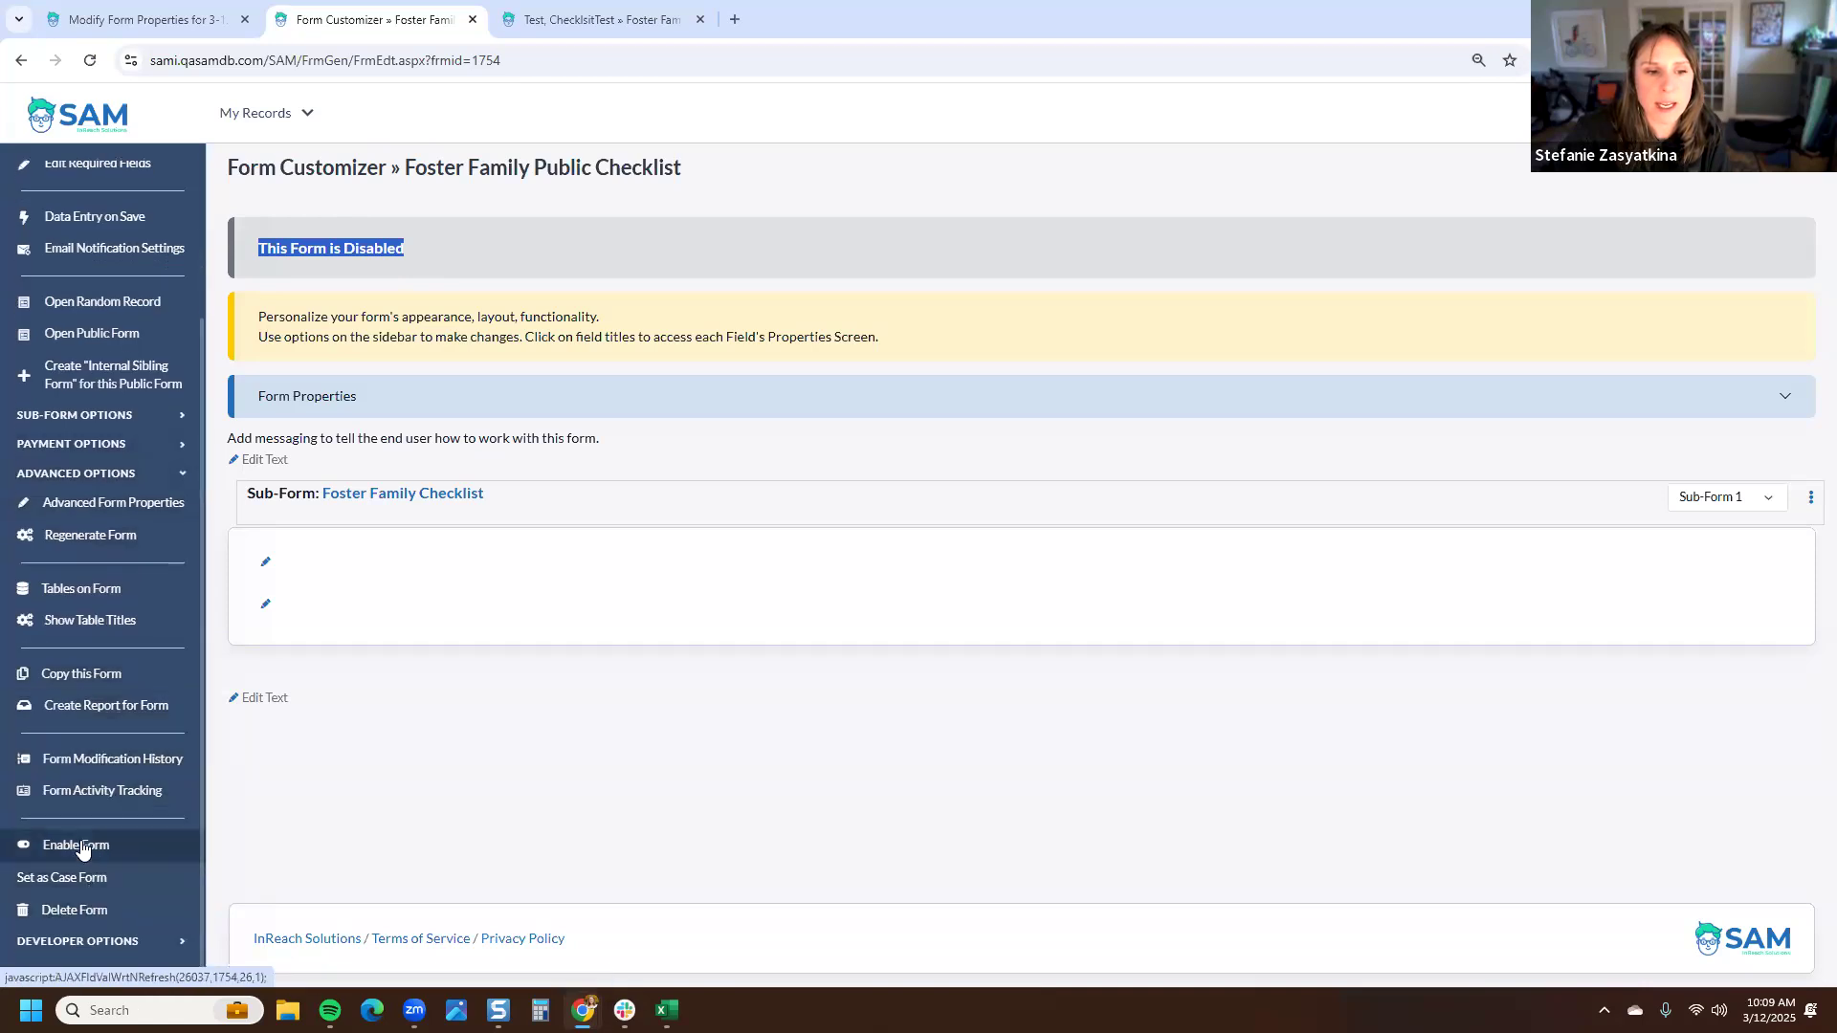
{"action": "left_click", "coordinate": [95, 846]}
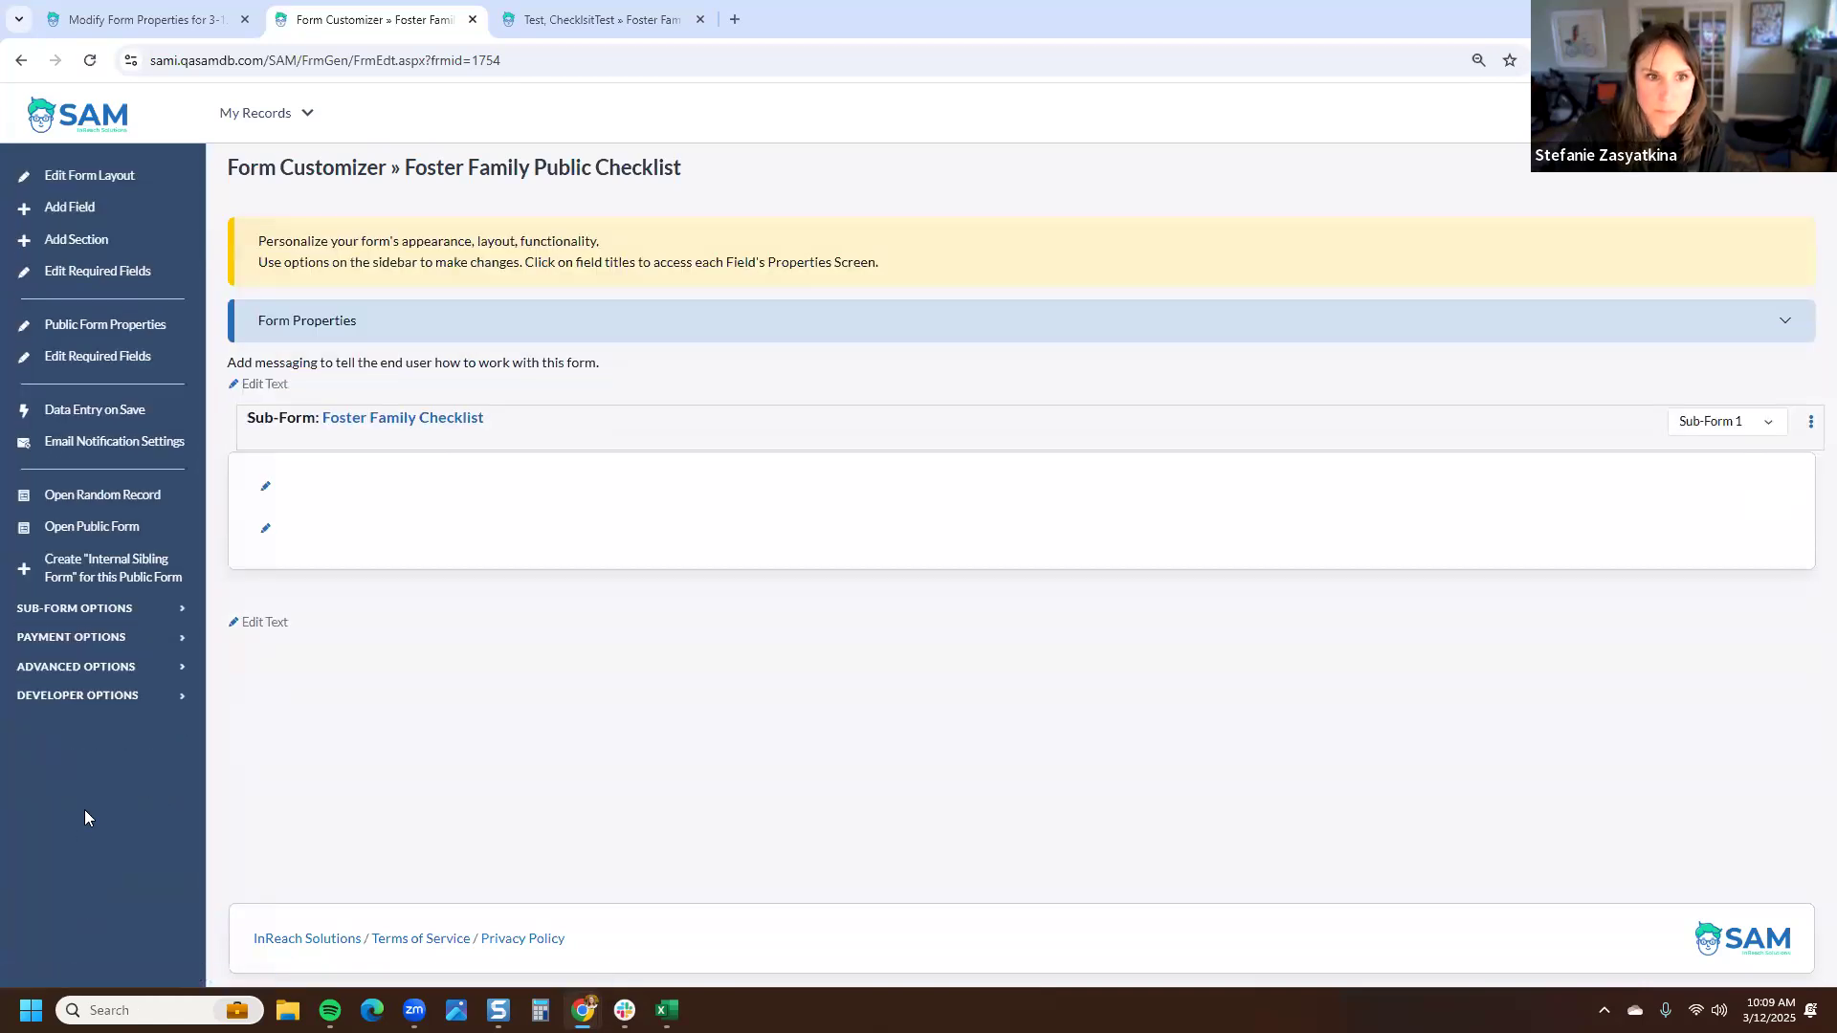
- Return to the checklist configuration and expand the Inquiry section to check the new item order
{"action": "left_click", "coordinate": [397, 418]}
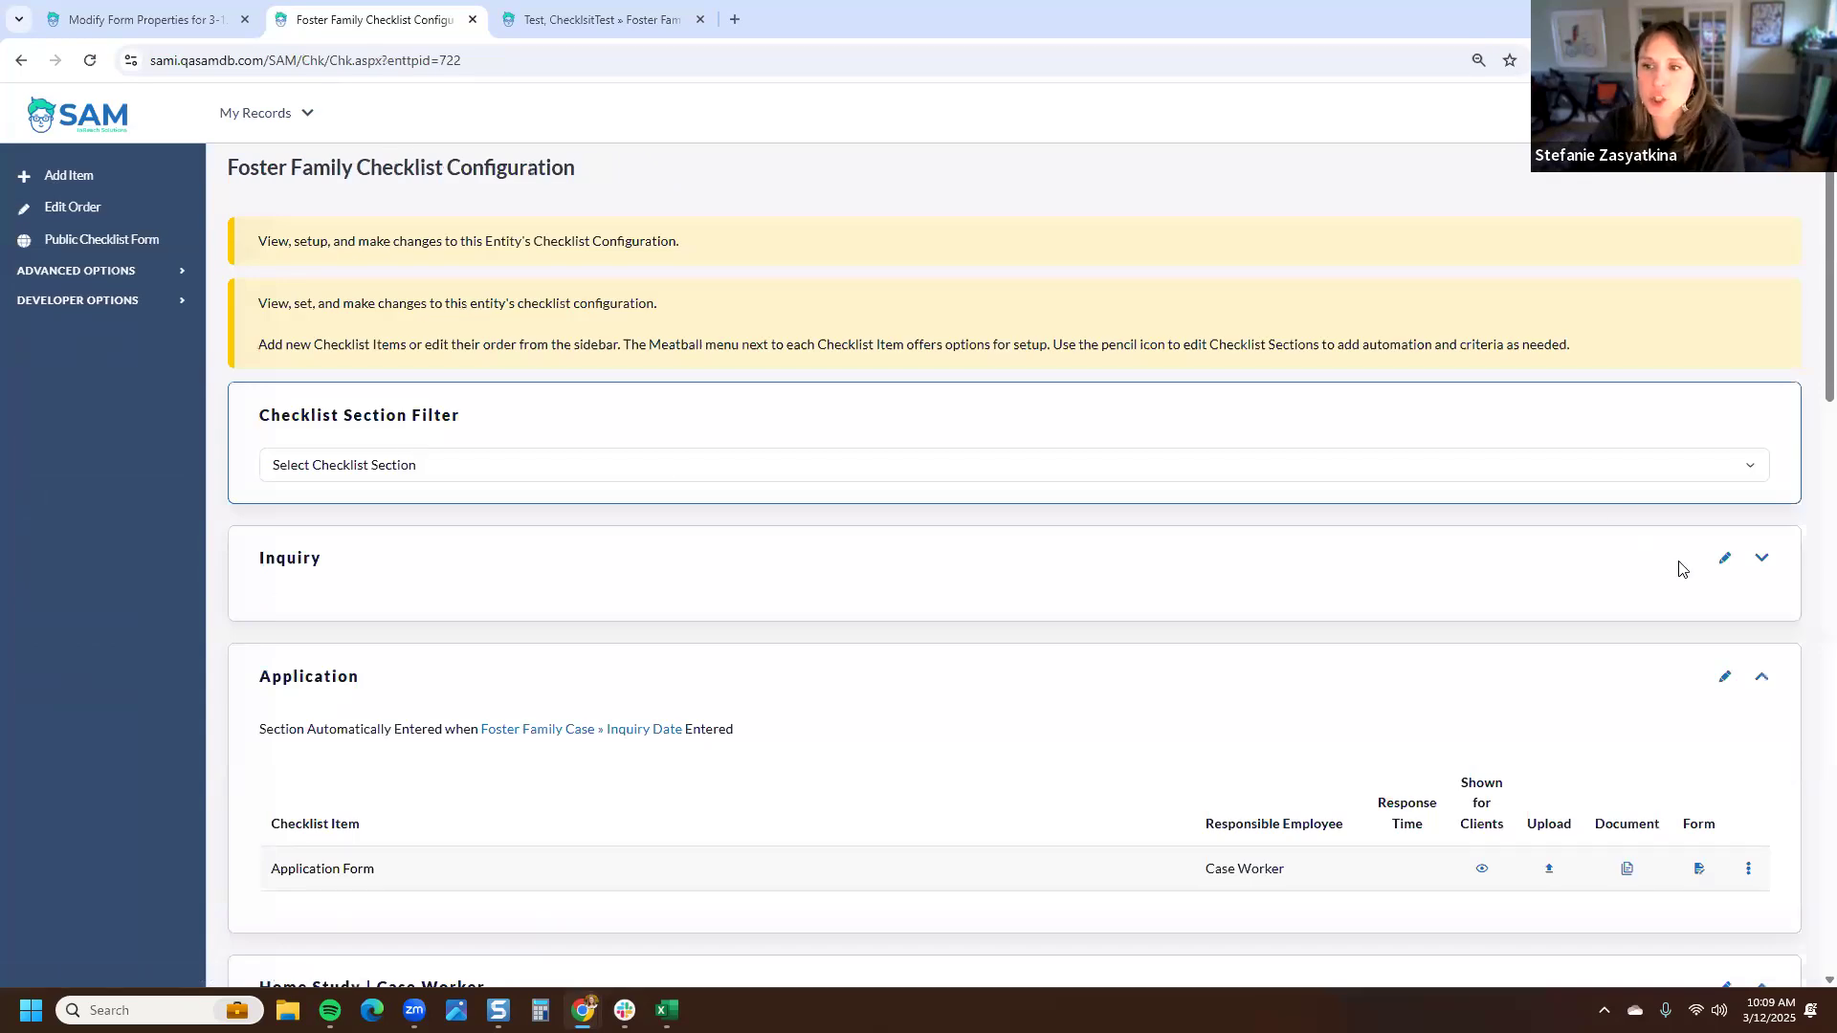
{"action": "left_click", "coordinate": [1761, 562]}
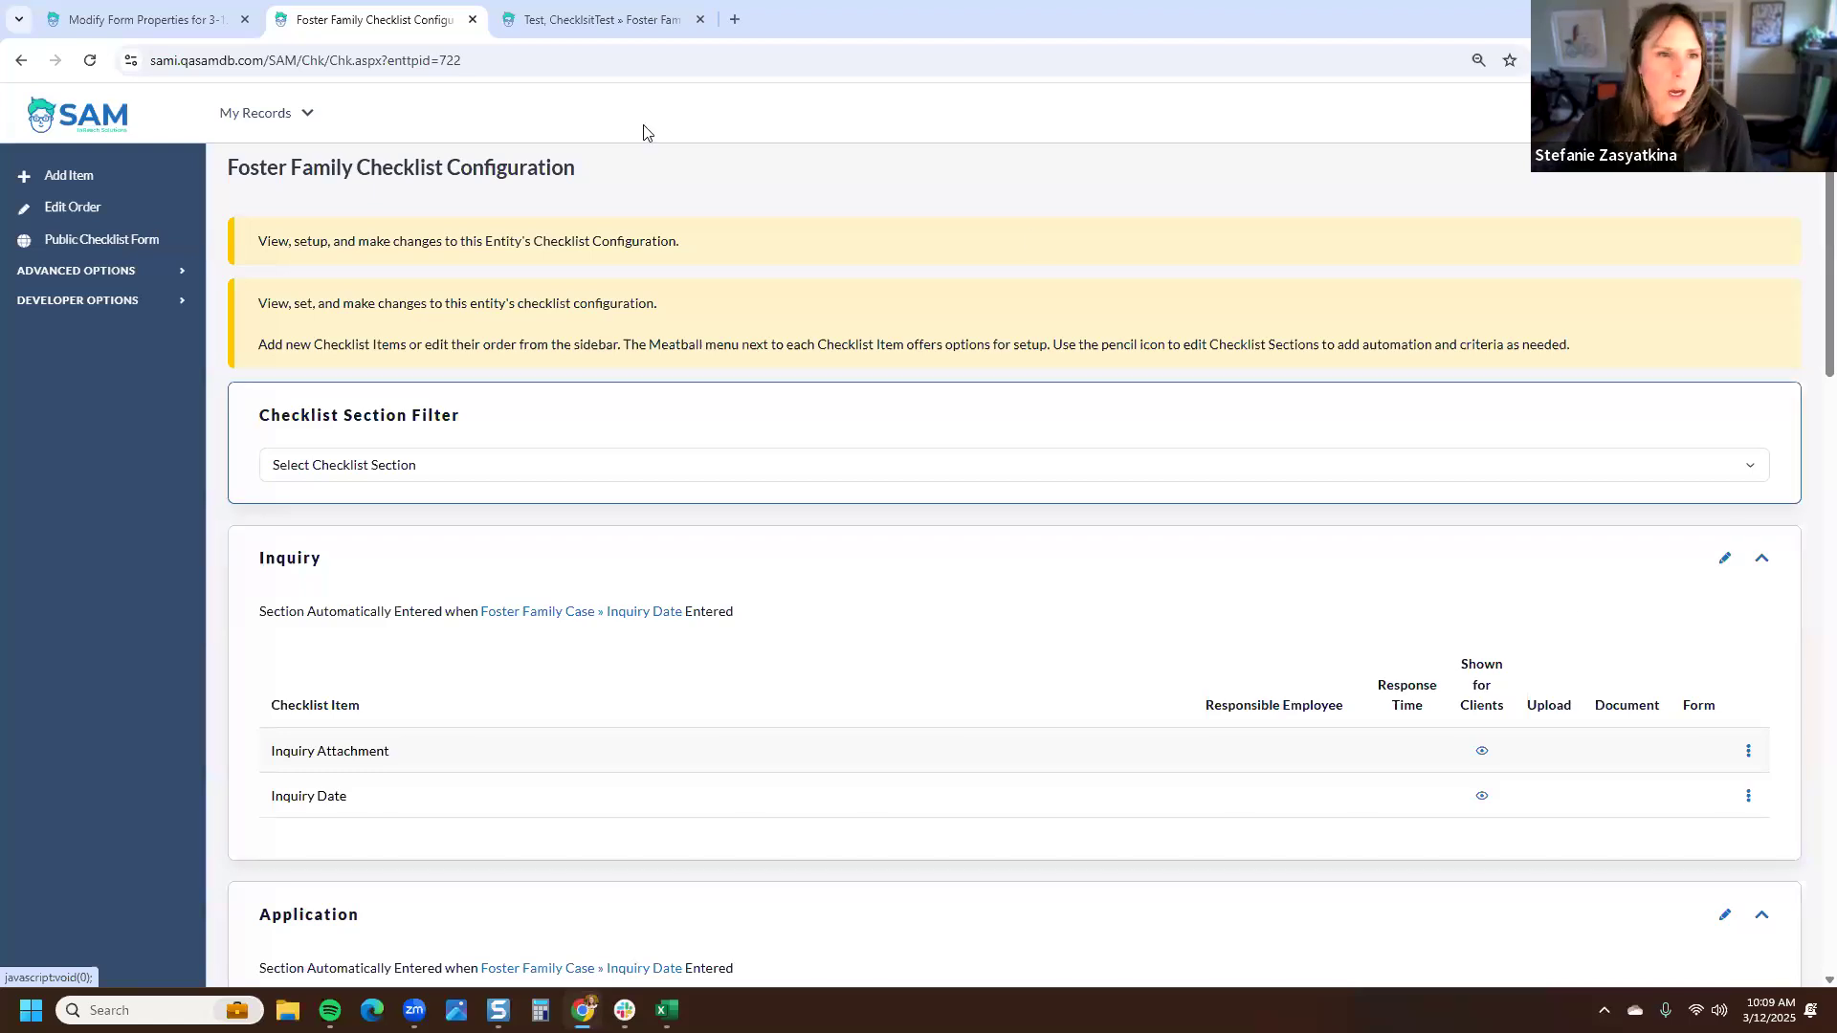
- Open the form for adding a new checklist item to the Foster Family checklist
{"action": "left_click", "coordinate": [103, 275]}
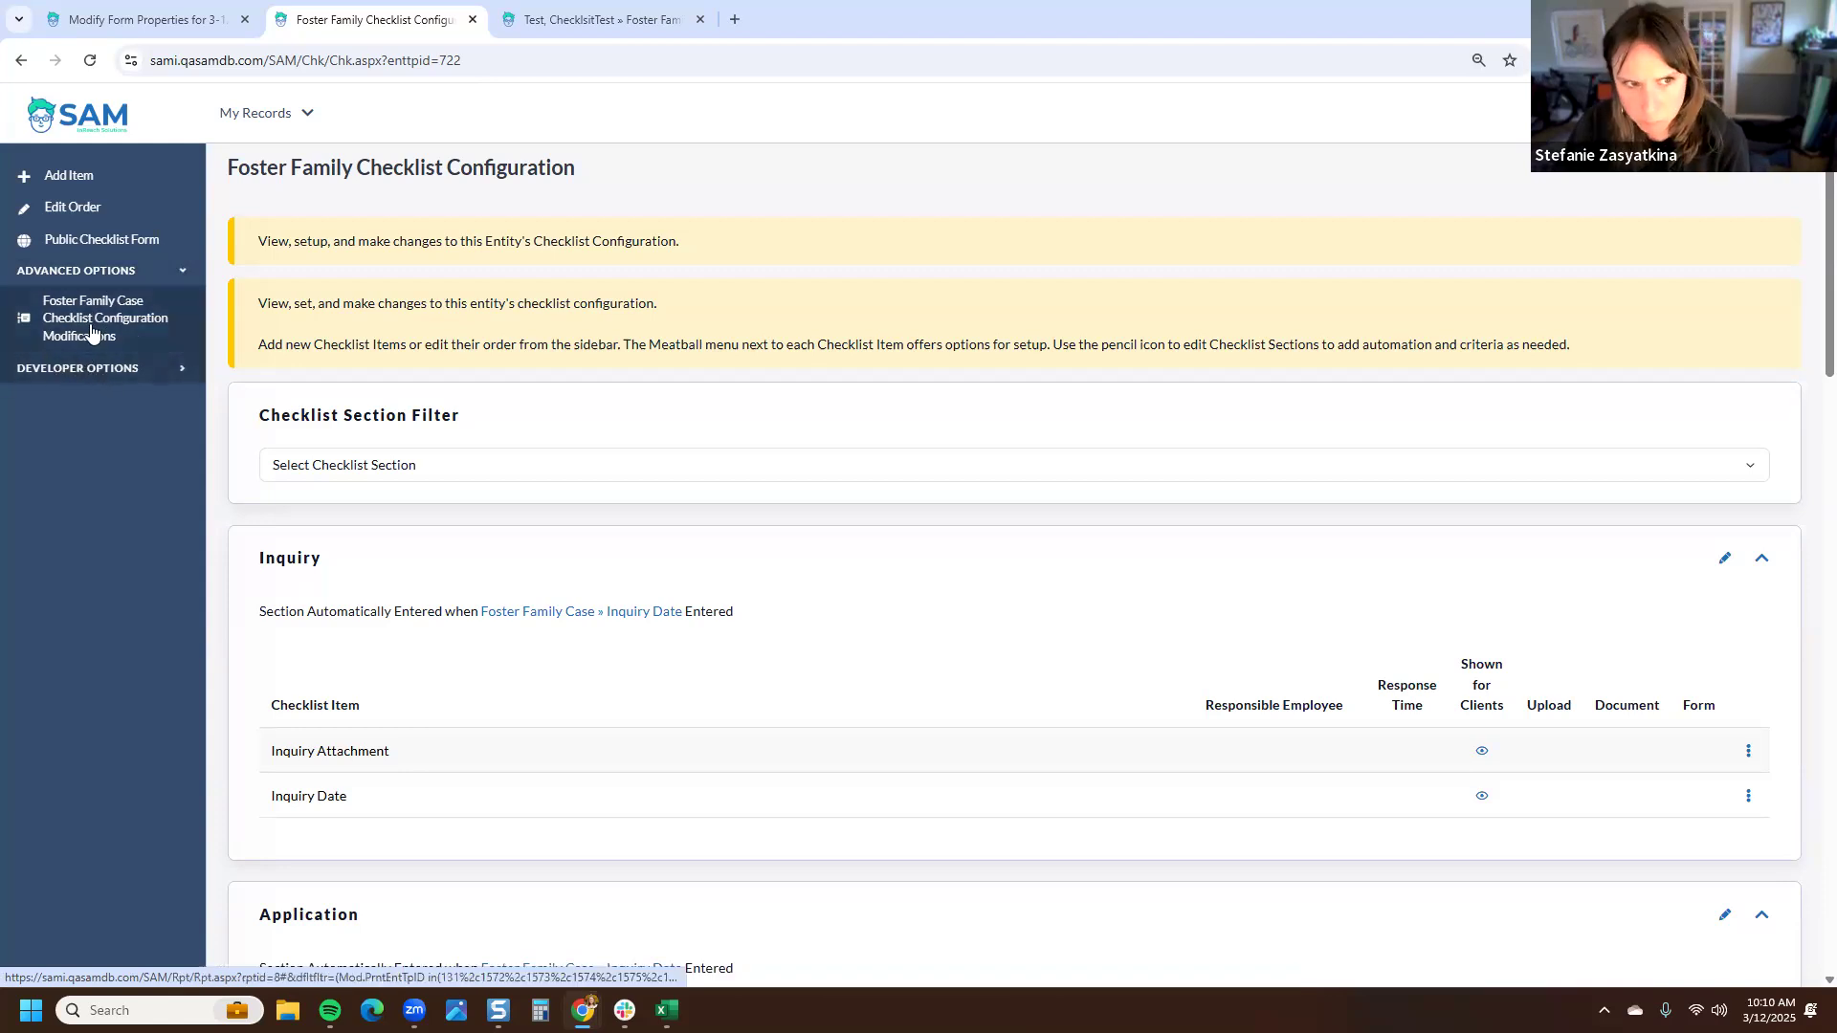
{"action": "left_click", "coordinate": [97, 179]}
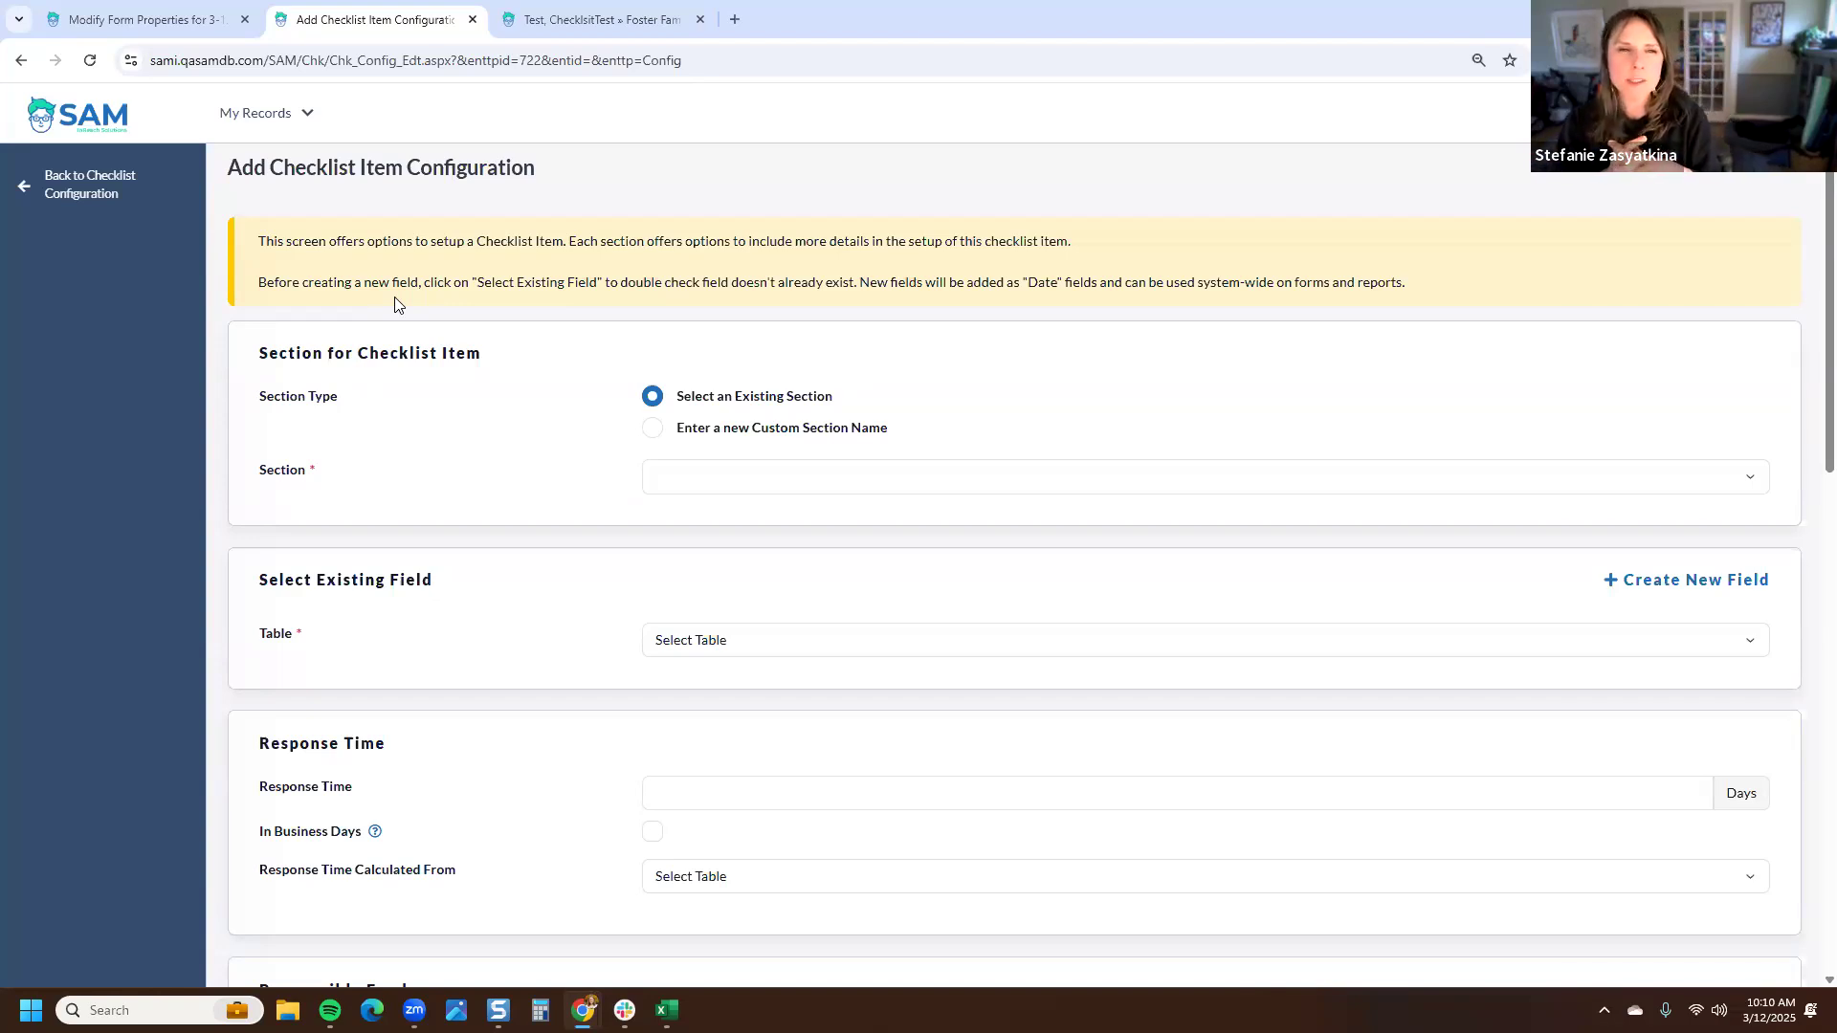
{"action": "left_click", "coordinate": [257, 113]}
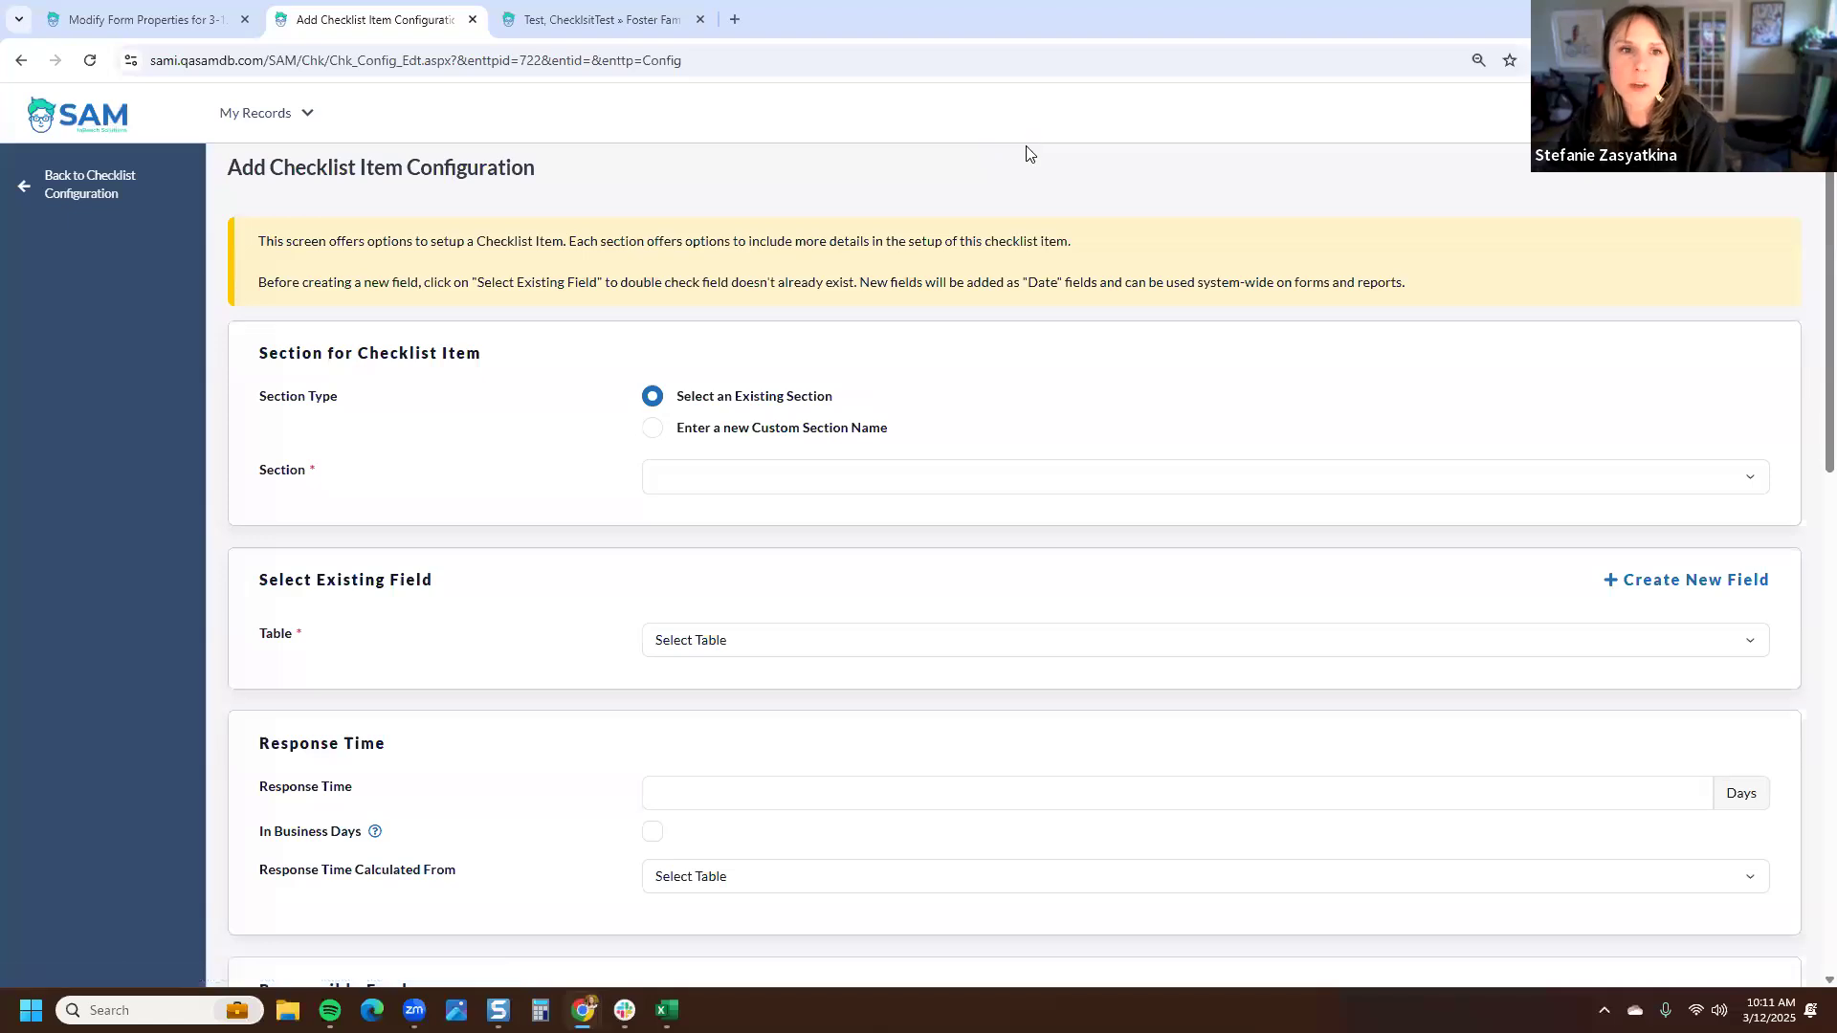
{"action": "left_click_drag", "start_coordinate": [709, 169], "coordinate": [229, 174]}
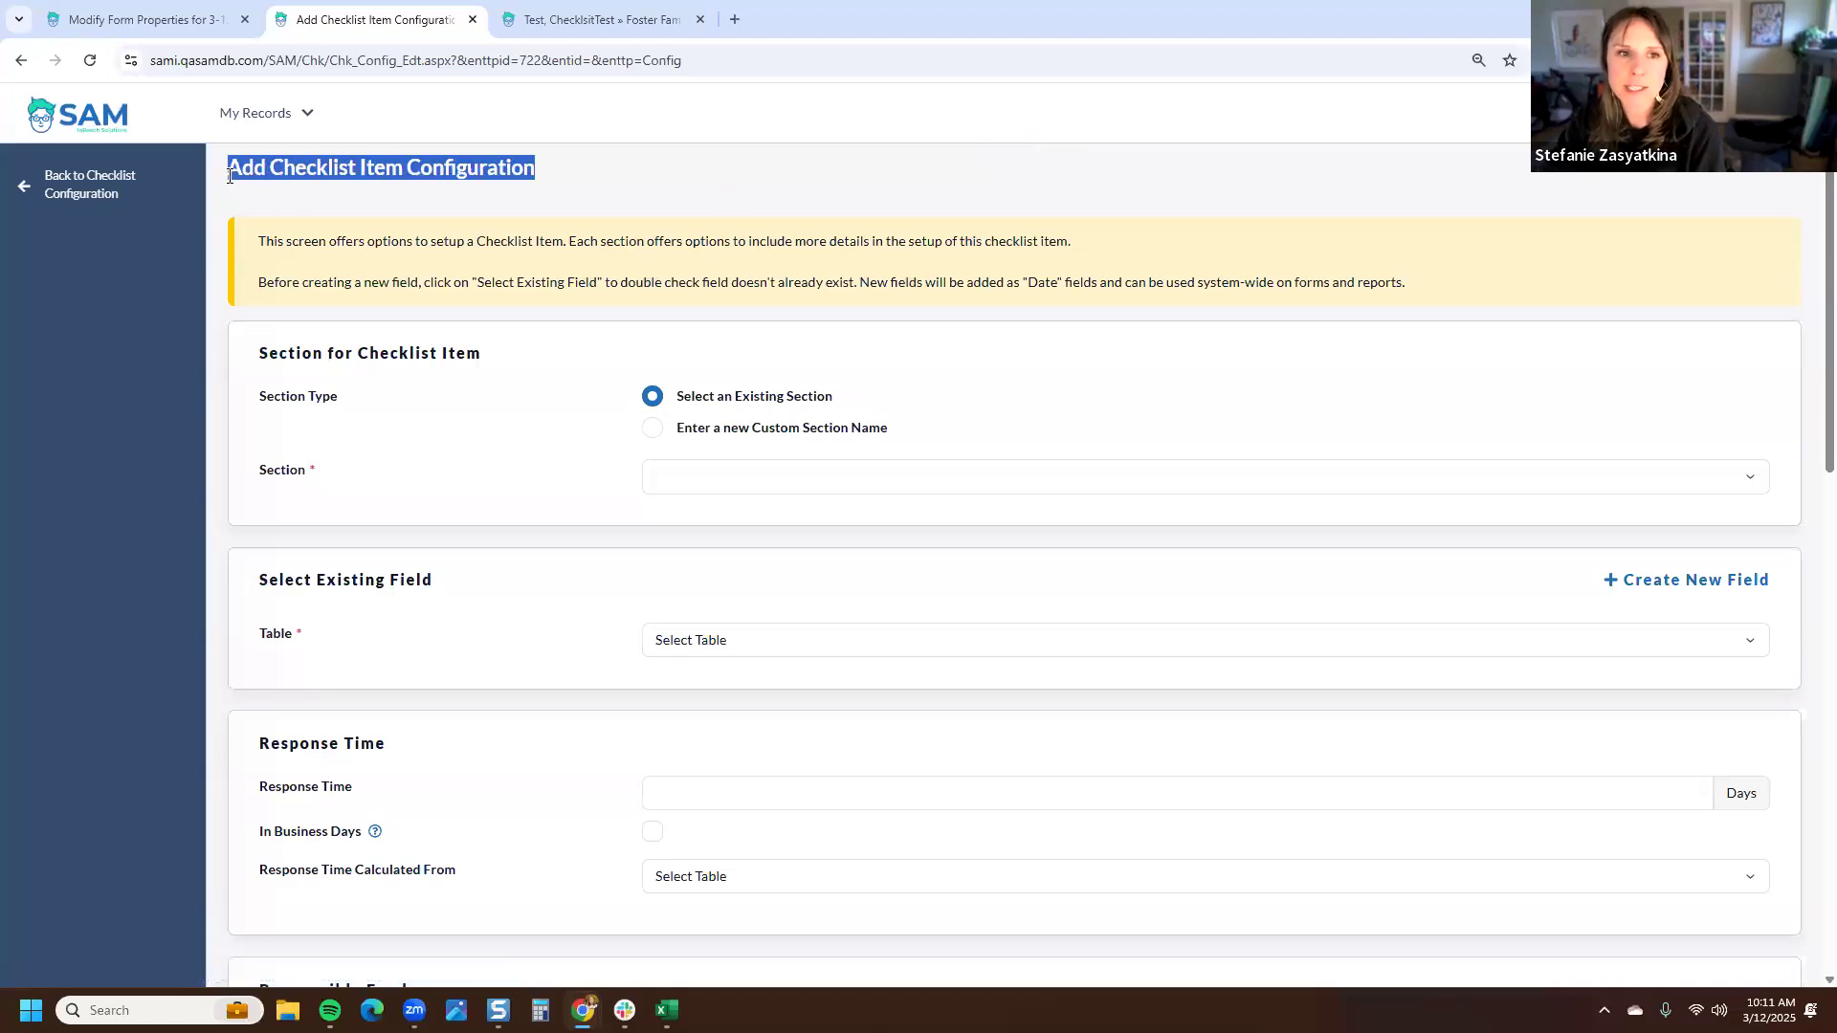
{"action": "left_click", "coordinate": [624, 198]}
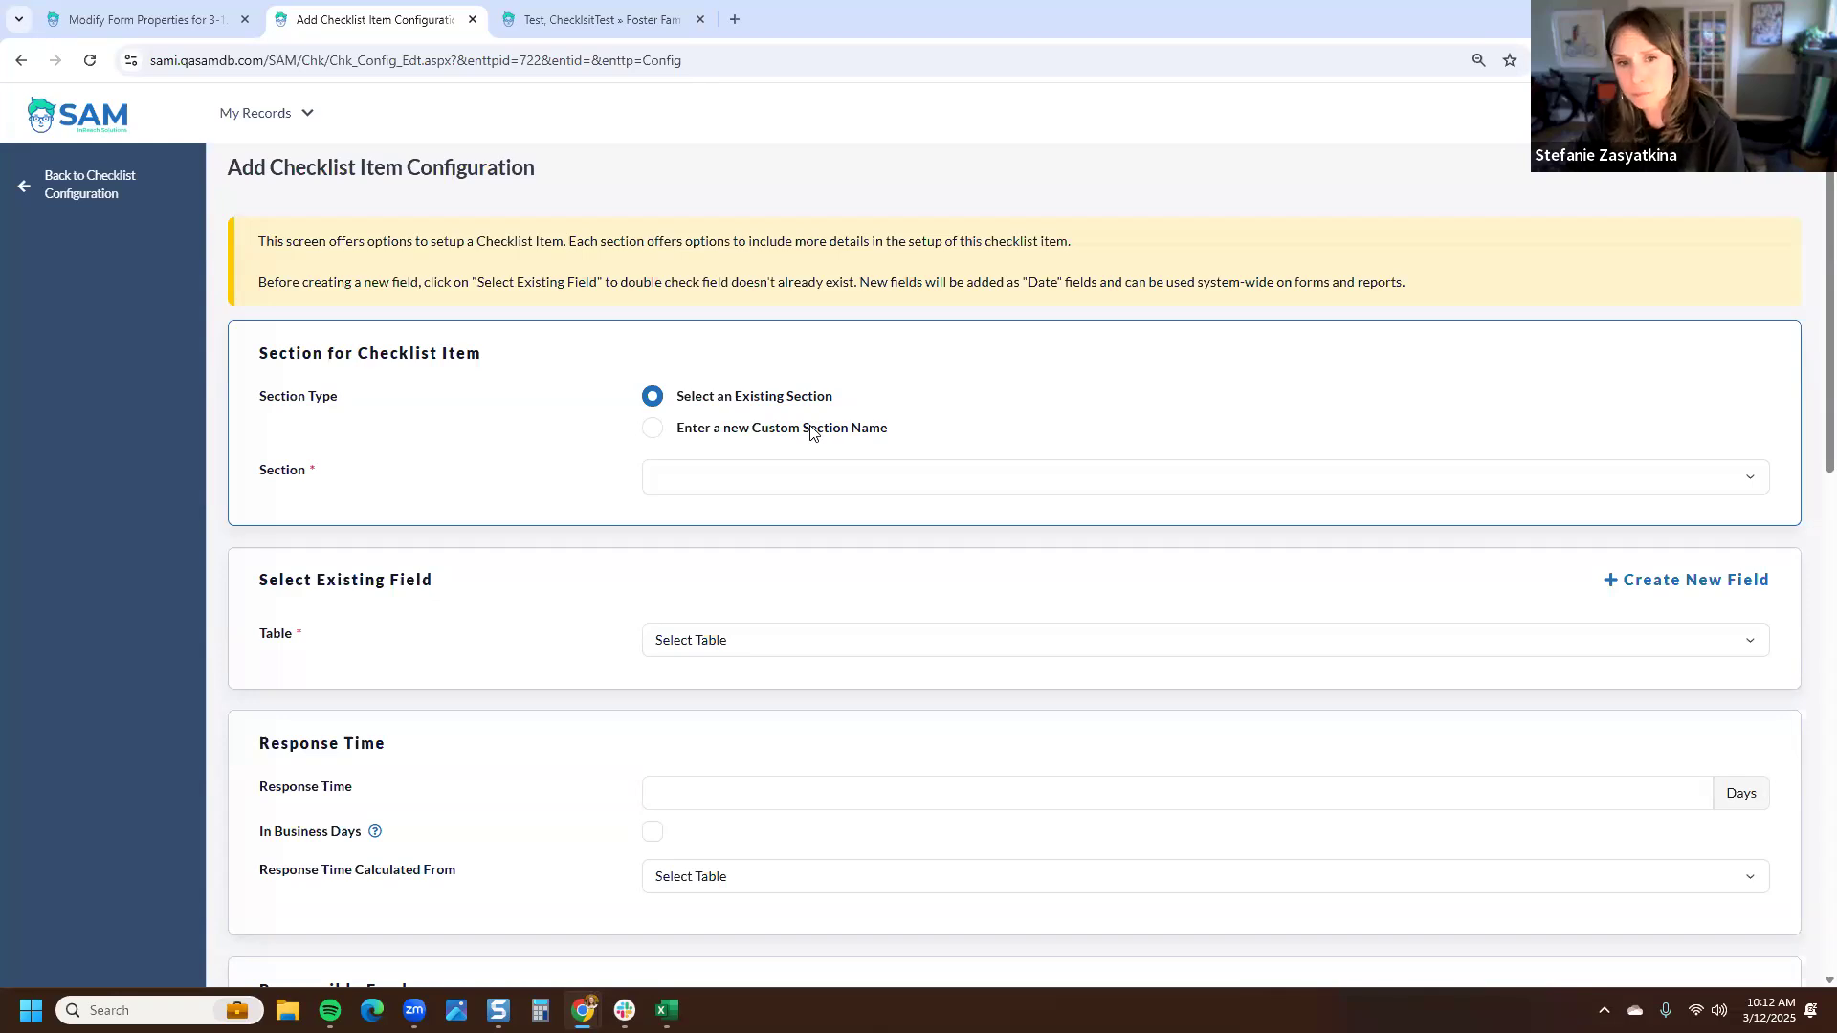
- Set the new checklist item's section to the existing Application section
{"action": "left_click", "coordinate": [803, 481]}
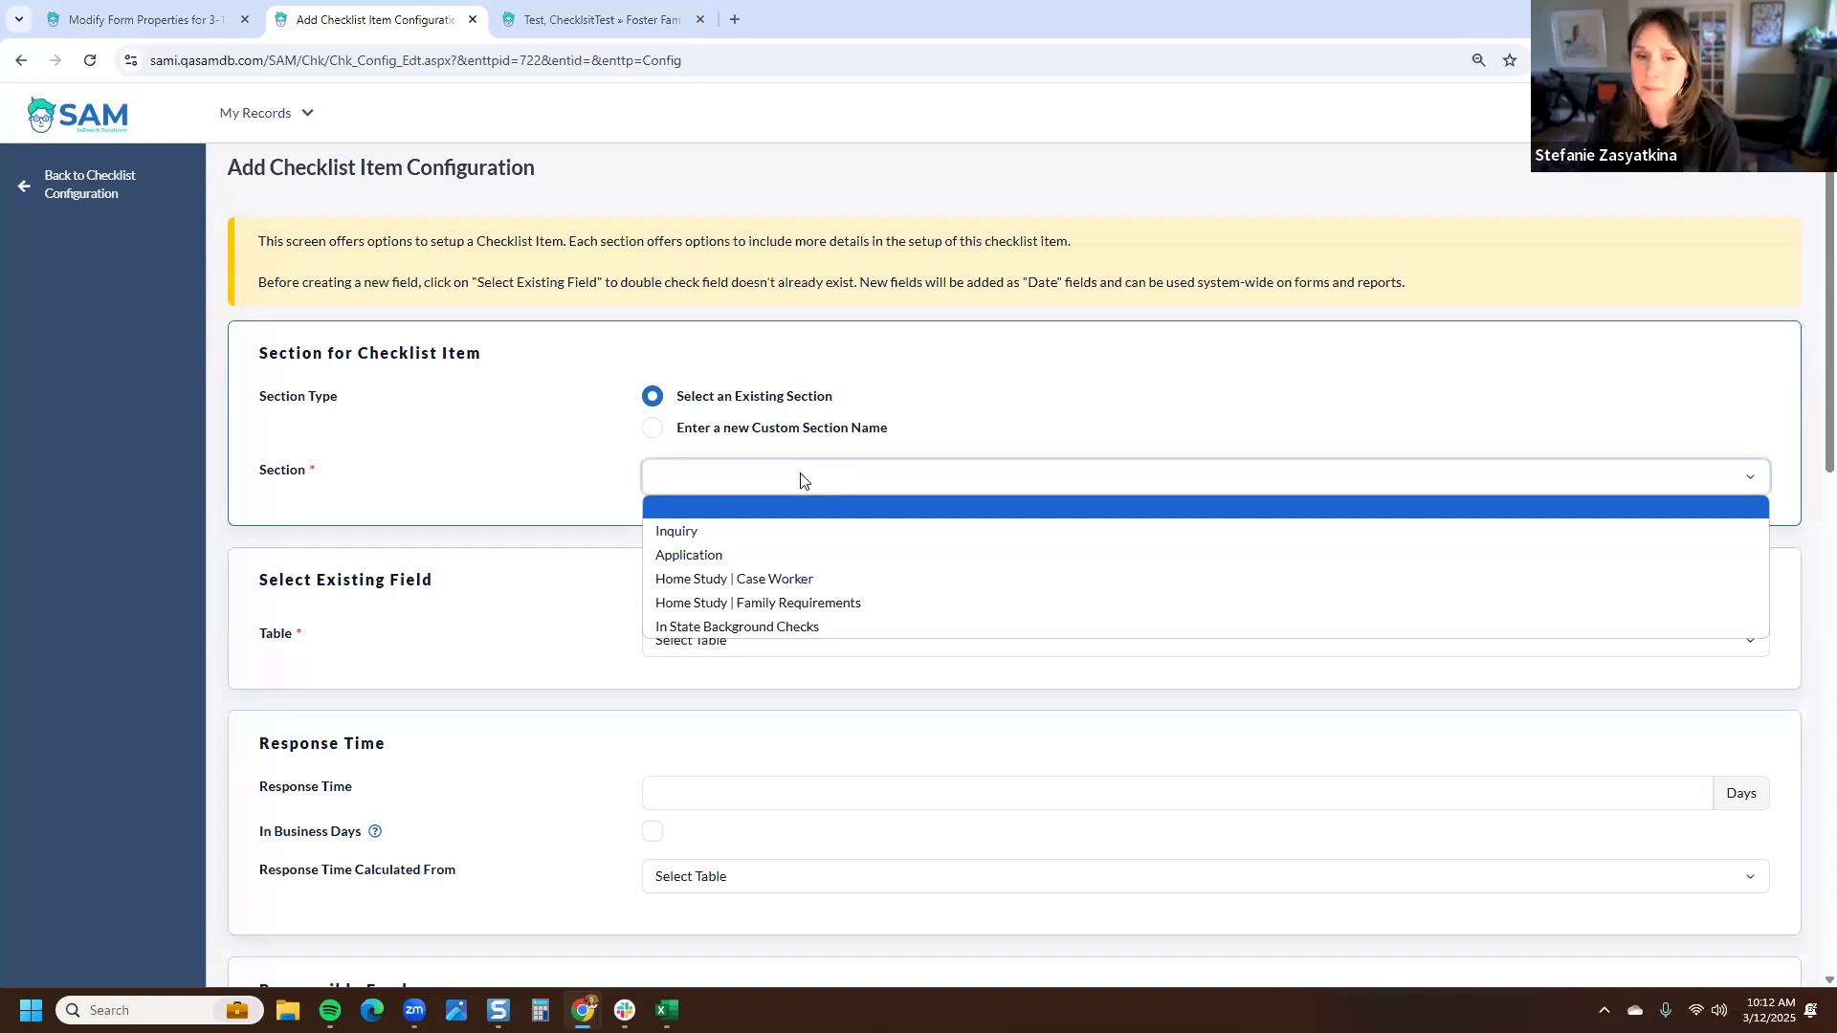
{"action": "left_click", "coordinate": [819, 536]}
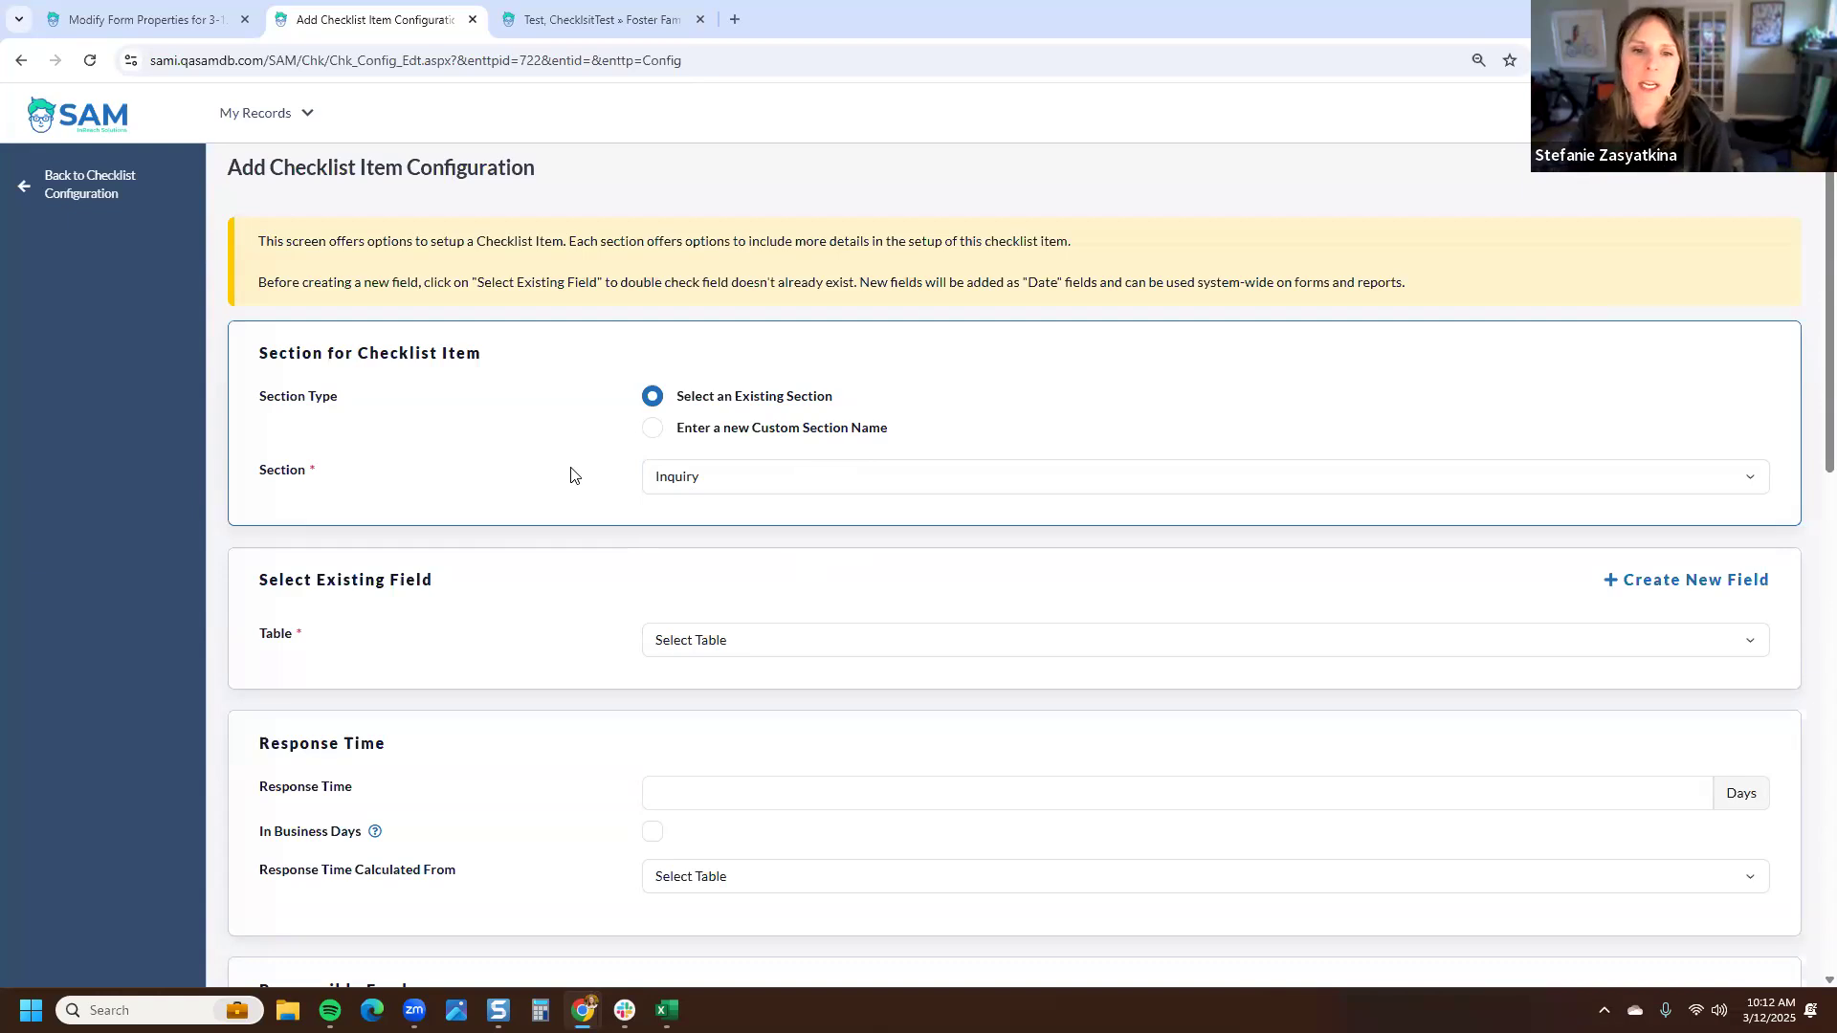
{"action": "left_click", "coordinate": [710, 486]}
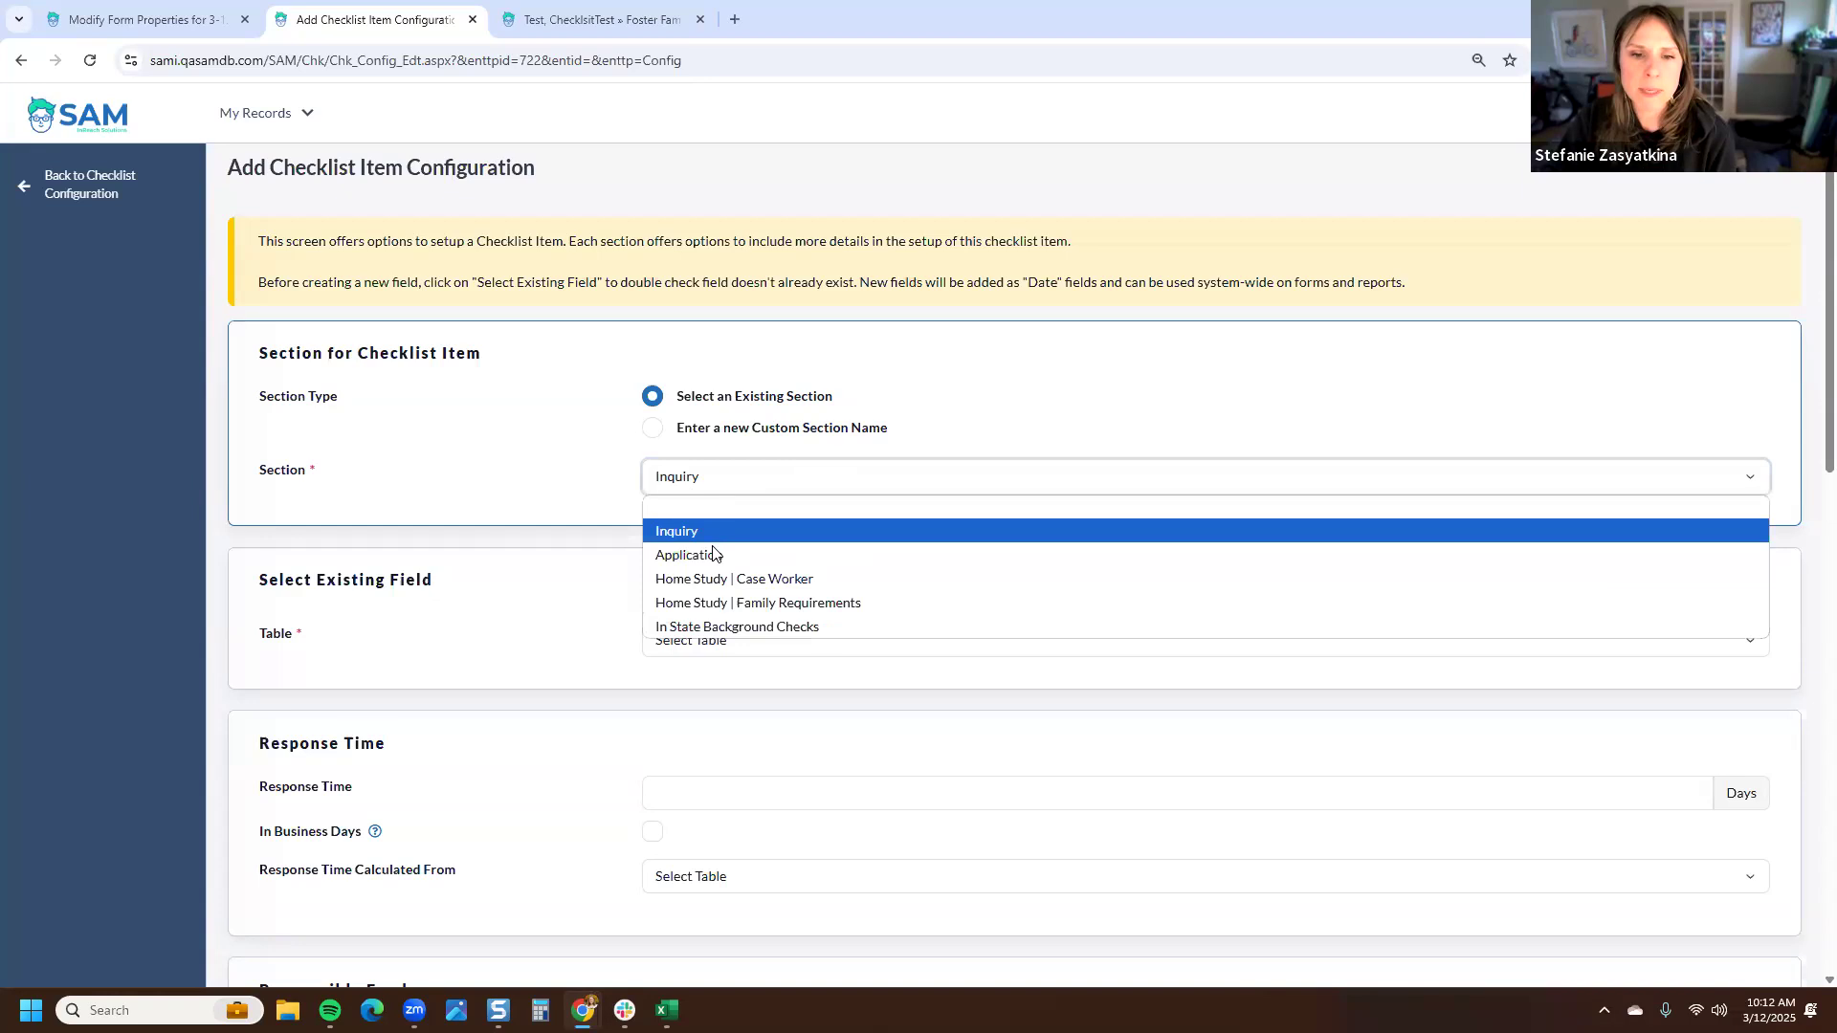
{"action": "key", "text": "Return"}
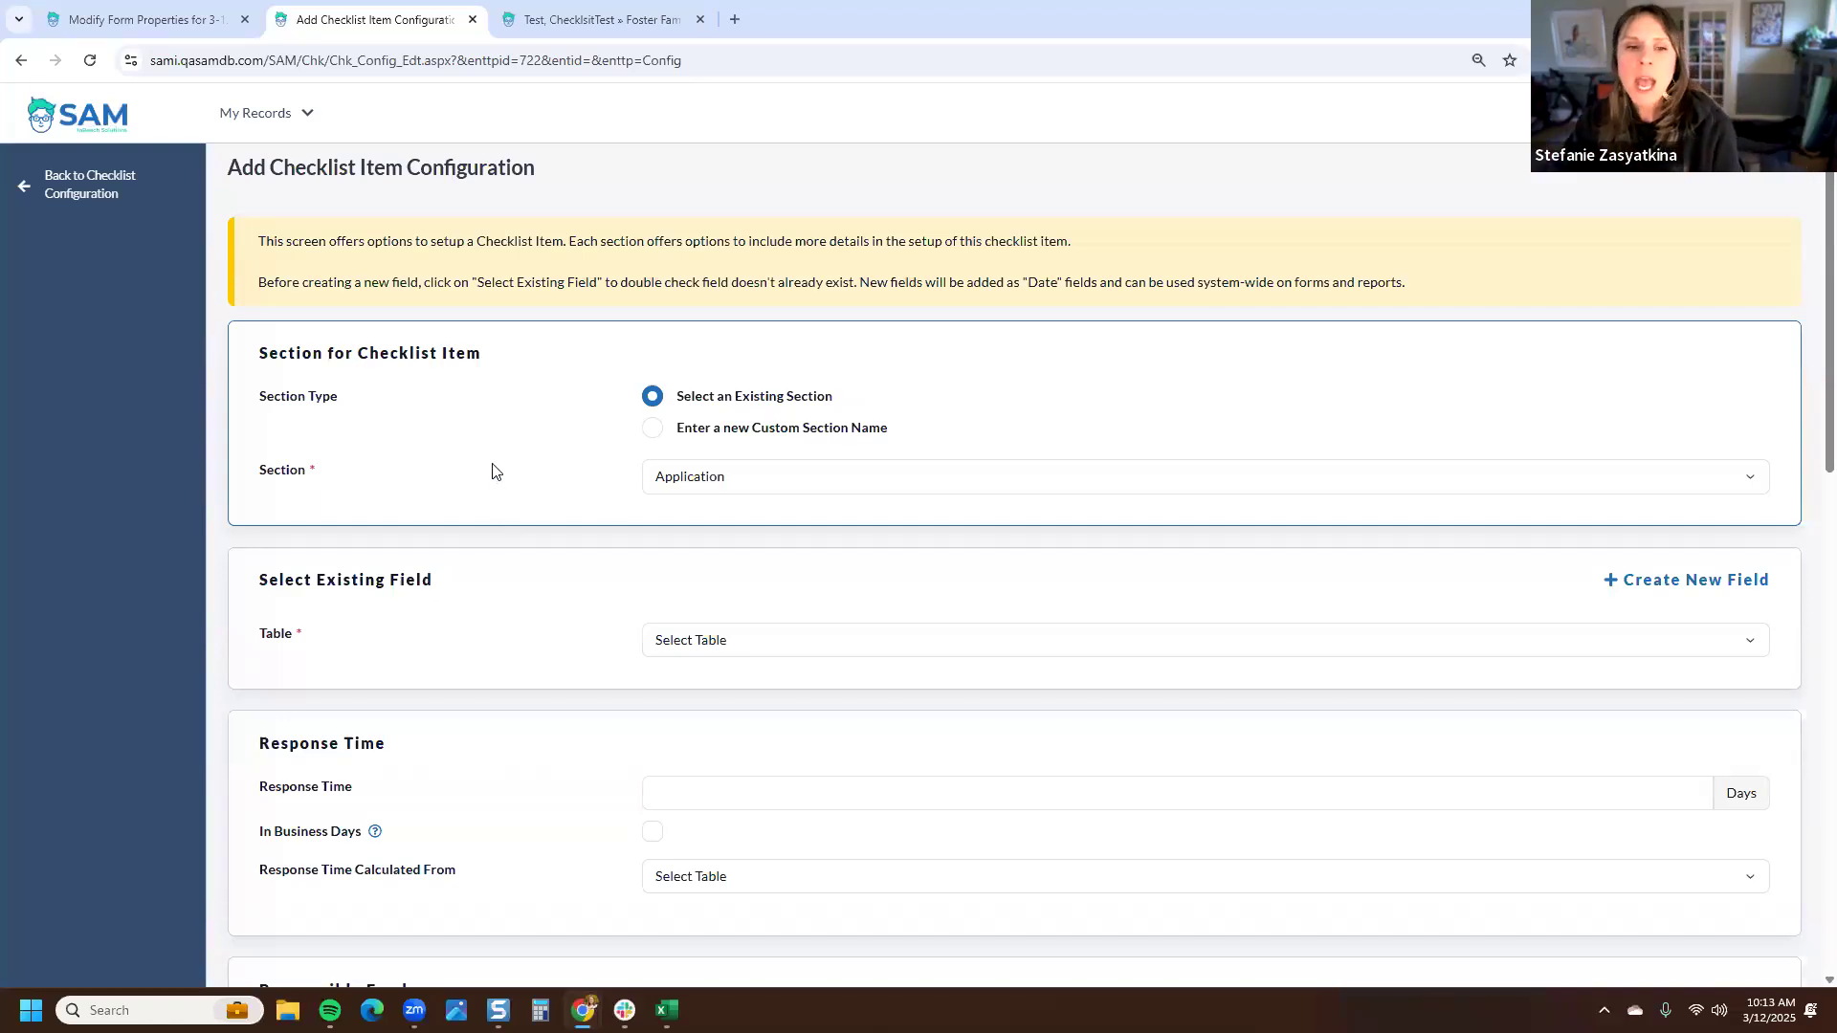
- Choose Foster Family Case as the table for the checklist item's field
{"action": "scroll", "coordinate": [494, 472], "scroll_direction": "down", "scroll_amount": 2}
{"action": "left_click_drag", "start_coordinate": [435, 389], "coordinate": [258, 410]}
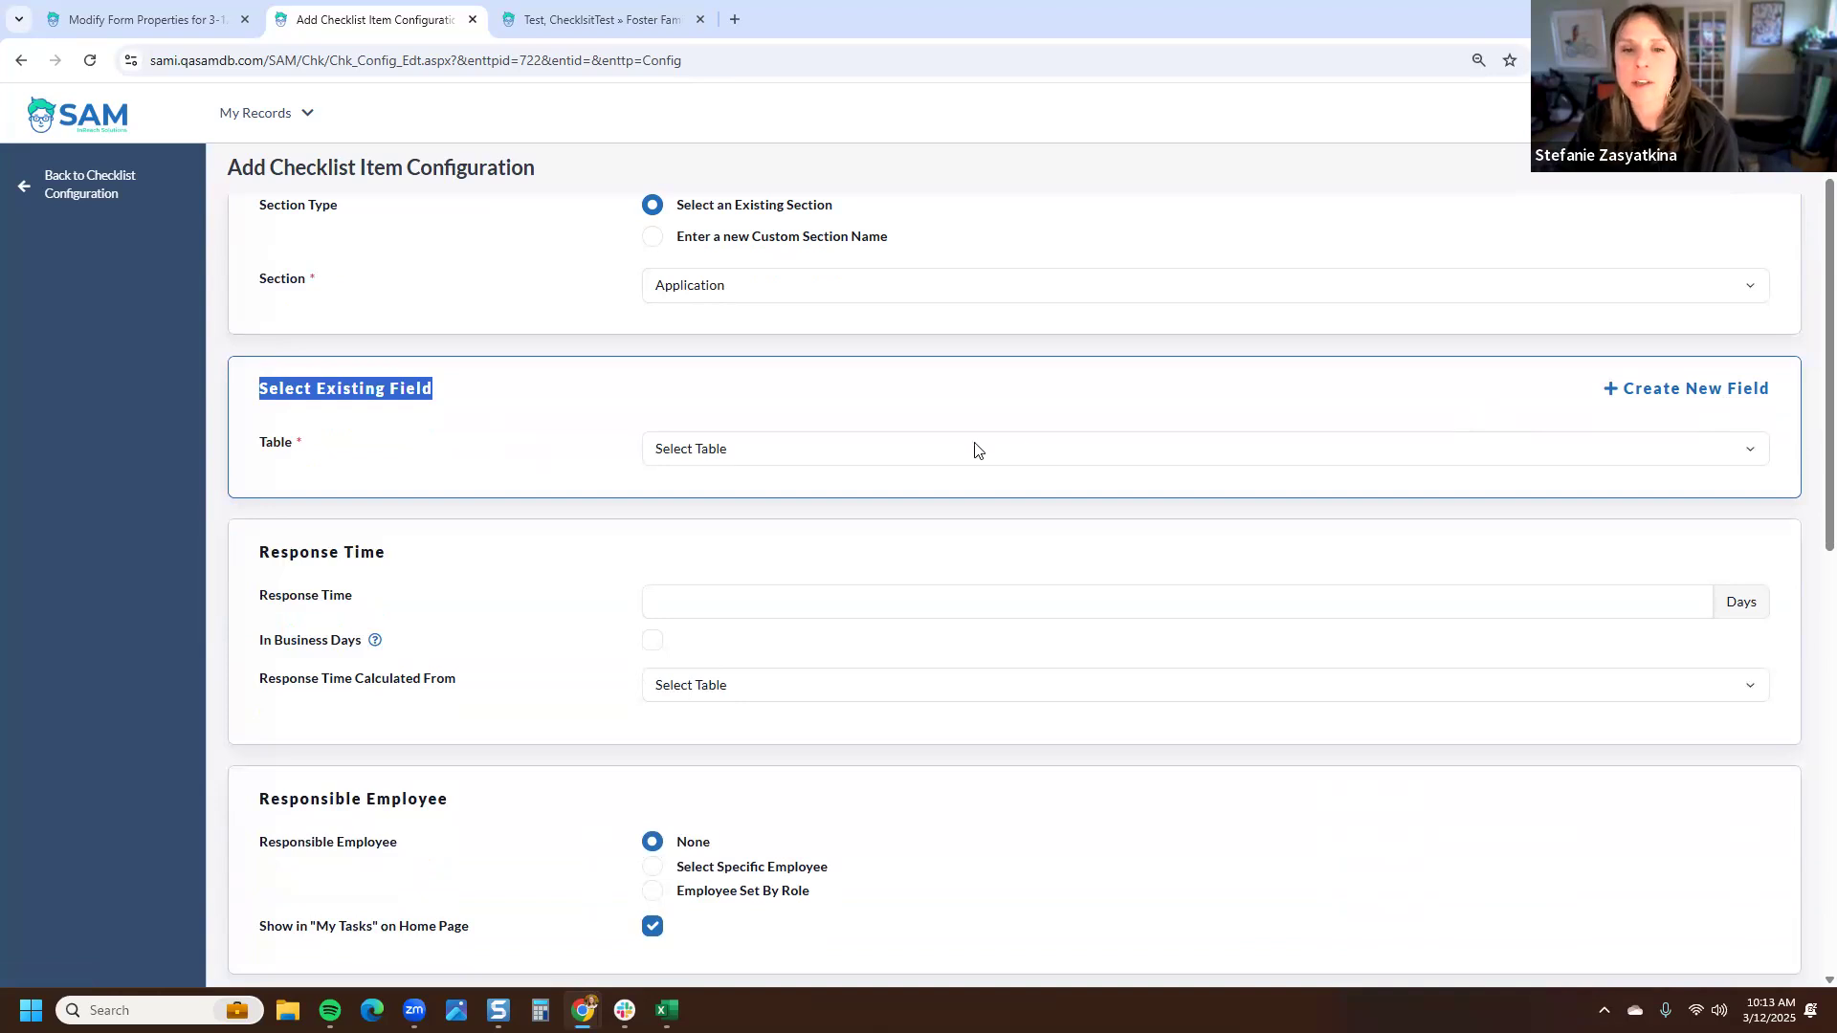
{"action": "left_click", "coordinate": [919, 456]}
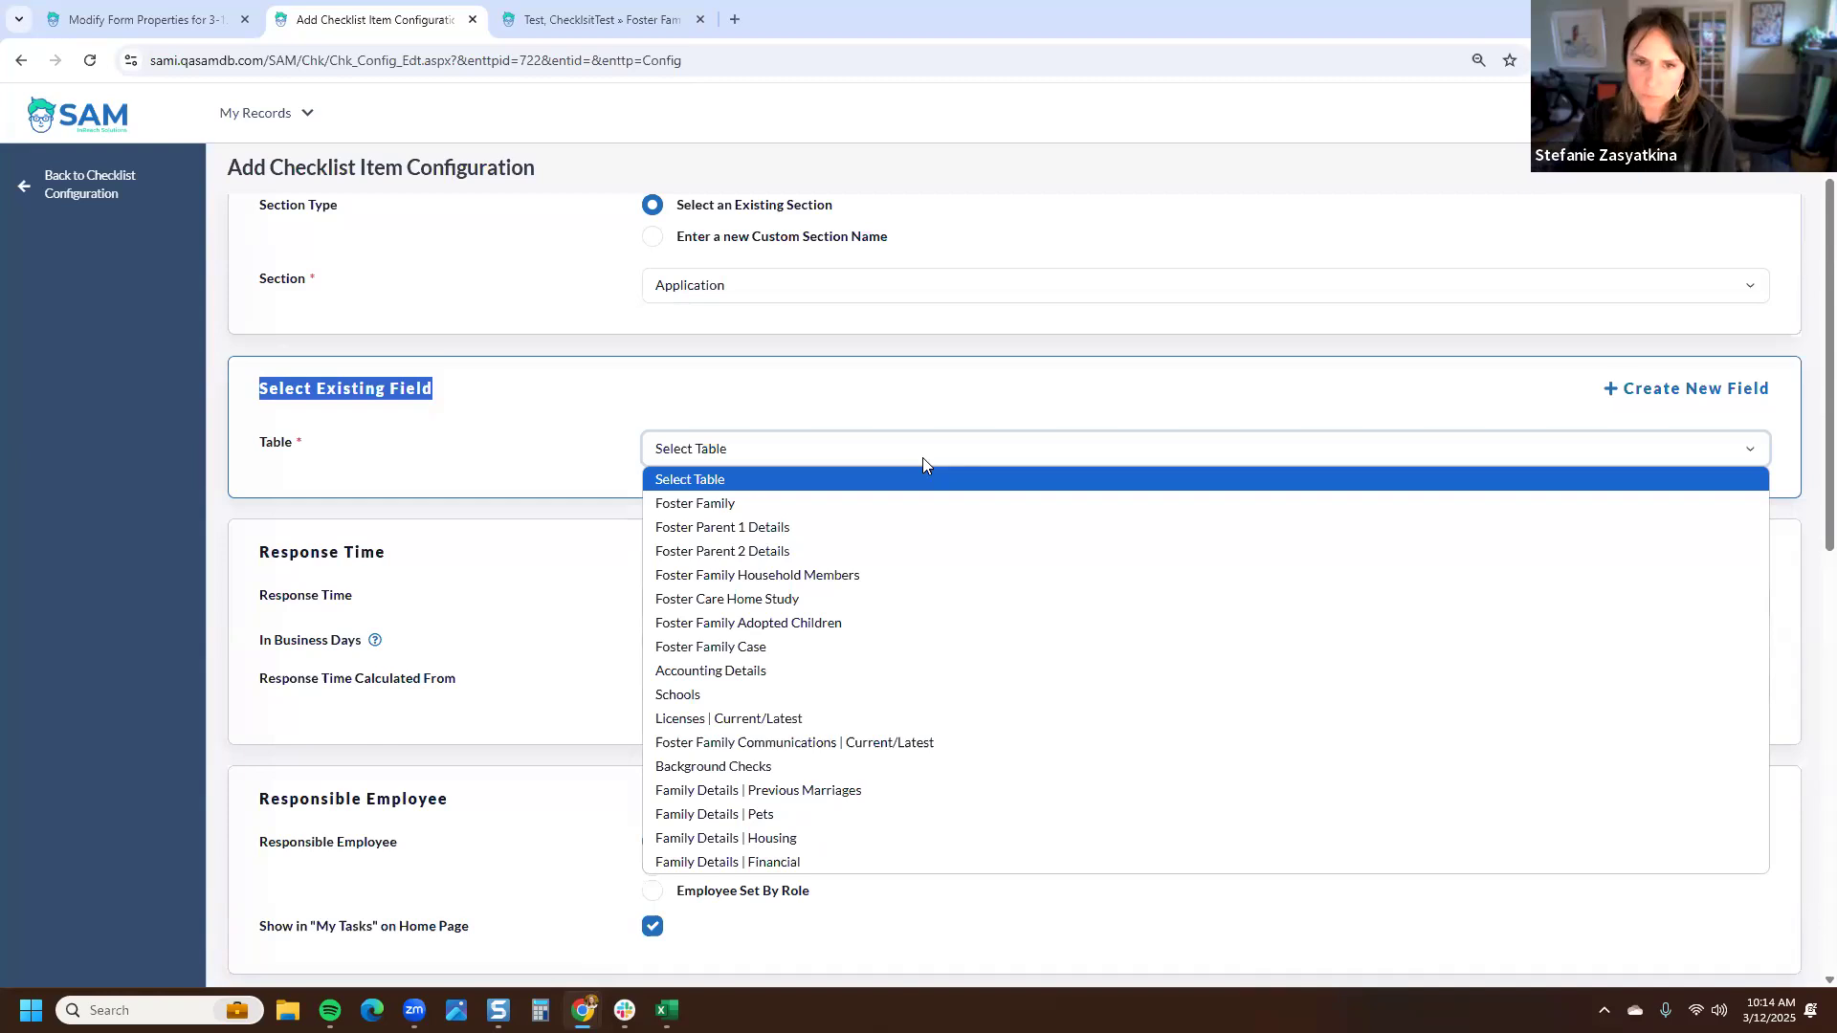
{"action": "left_click", "coordinate": [877, 649]}
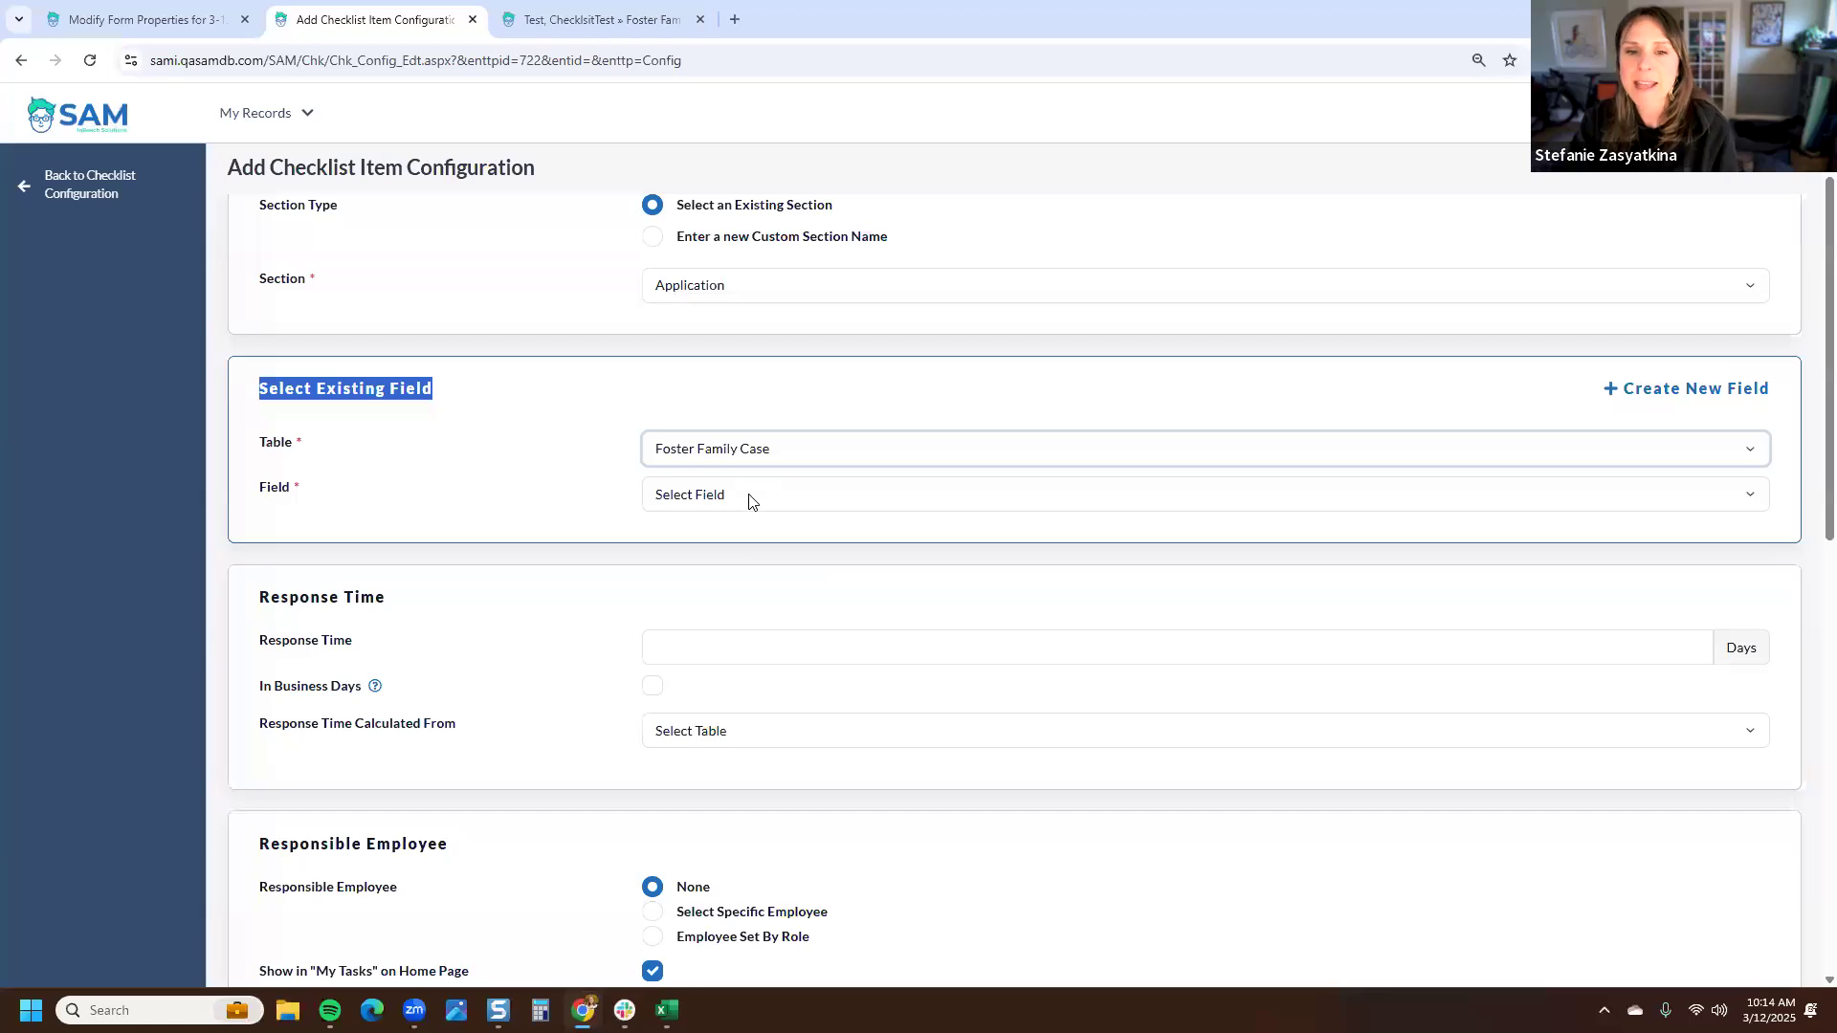
- Browse the existing Foster Family Case date fields, then switch to creating a new field instead
{"action": "left_click", "coordinate": [277, 495]}
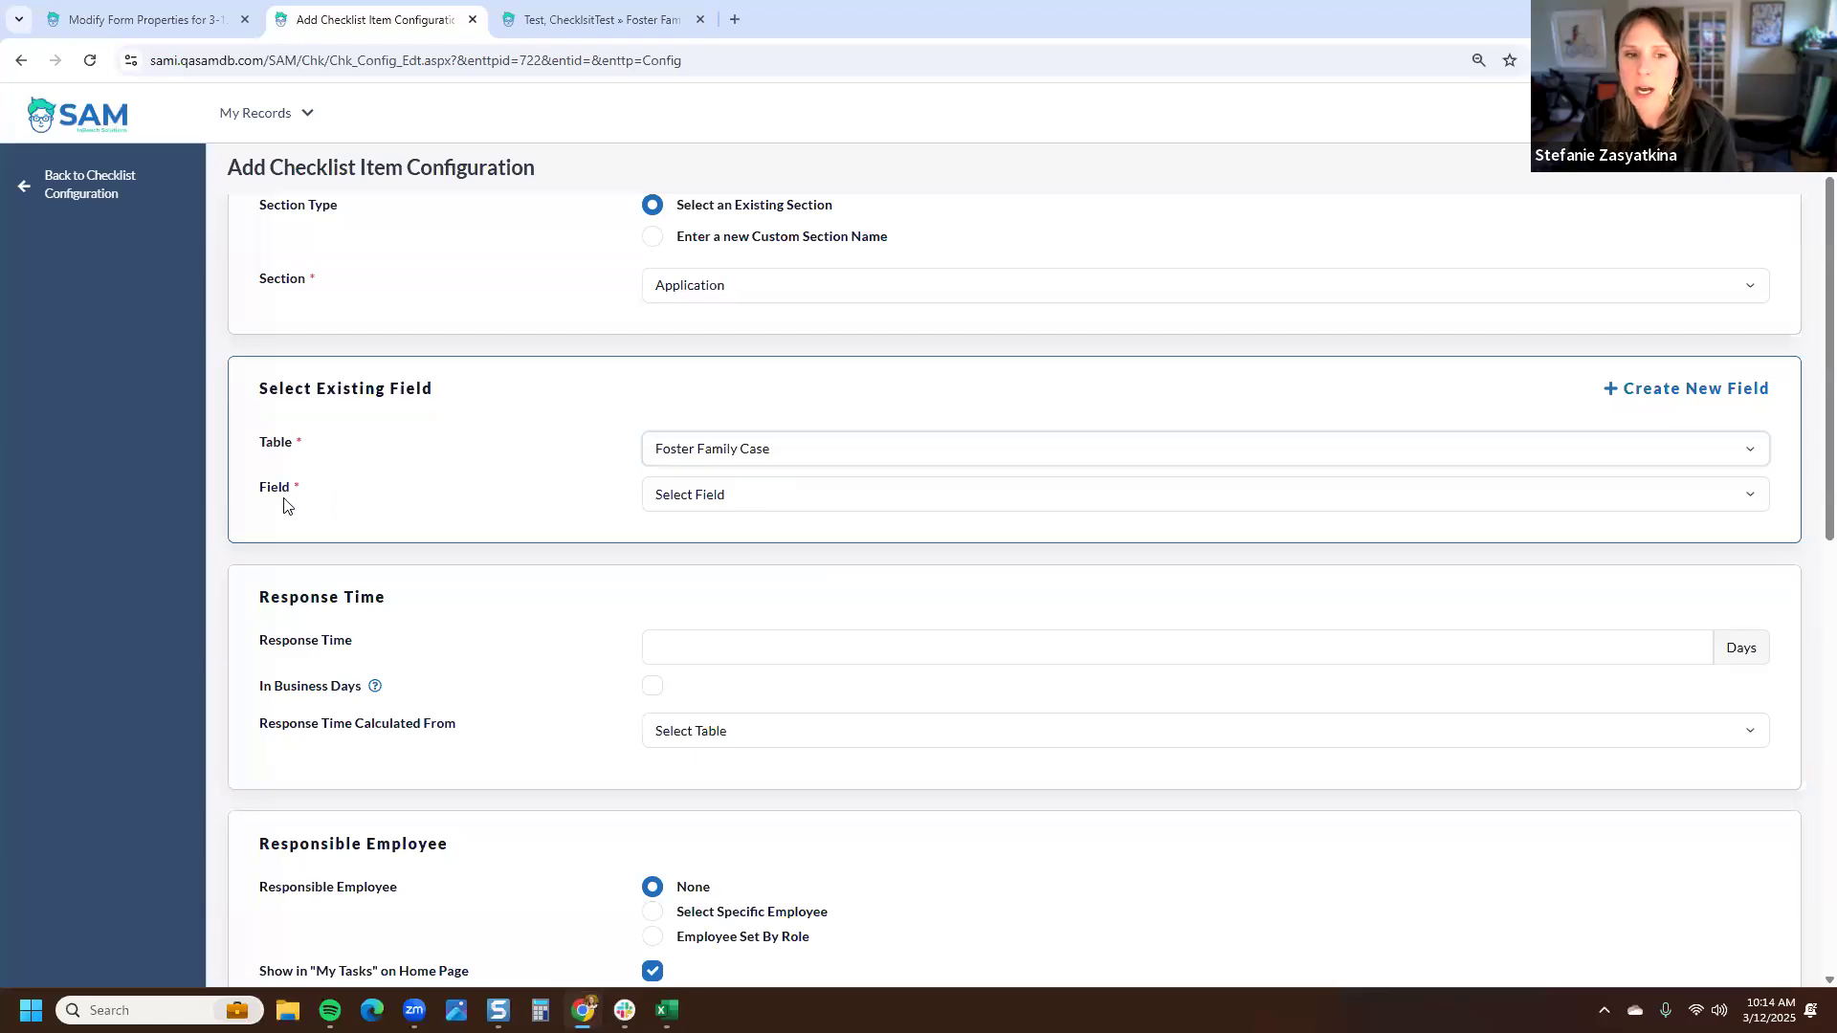
{"action": "left_click", "coordinate": [724, 502]}
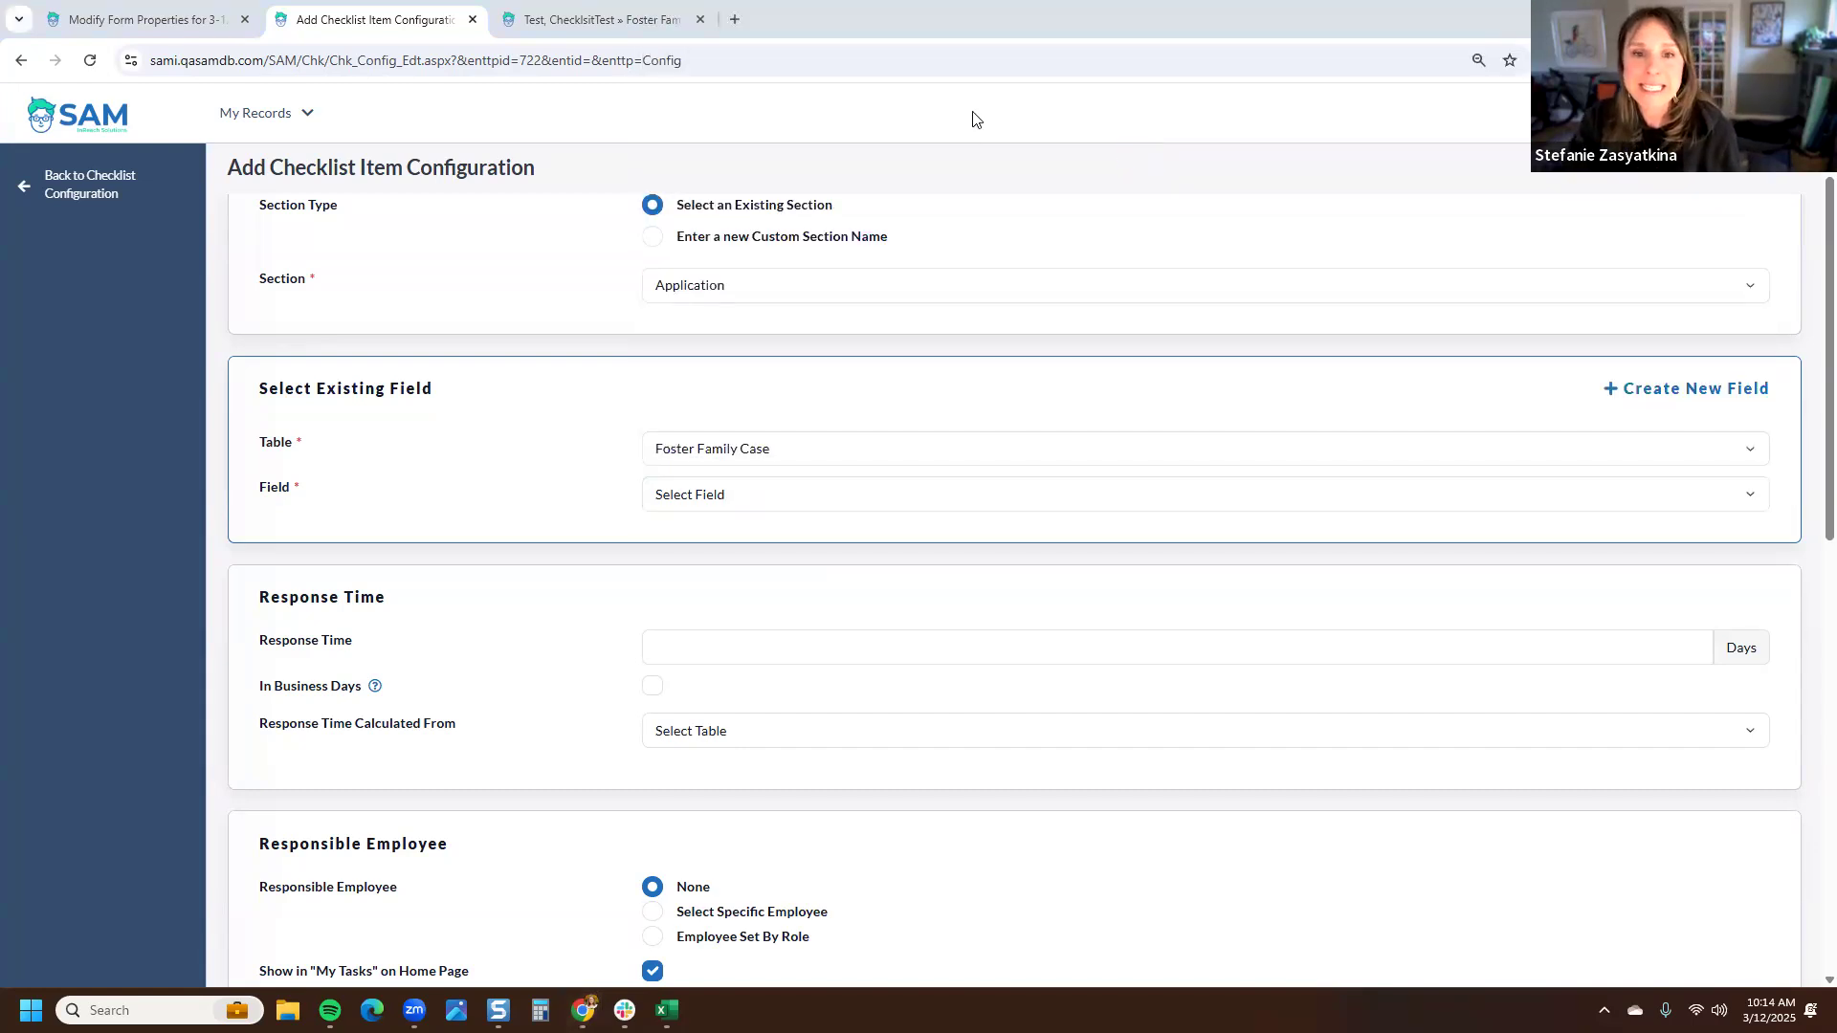
{"action": "left_click", "coordinate": [802, 494]}
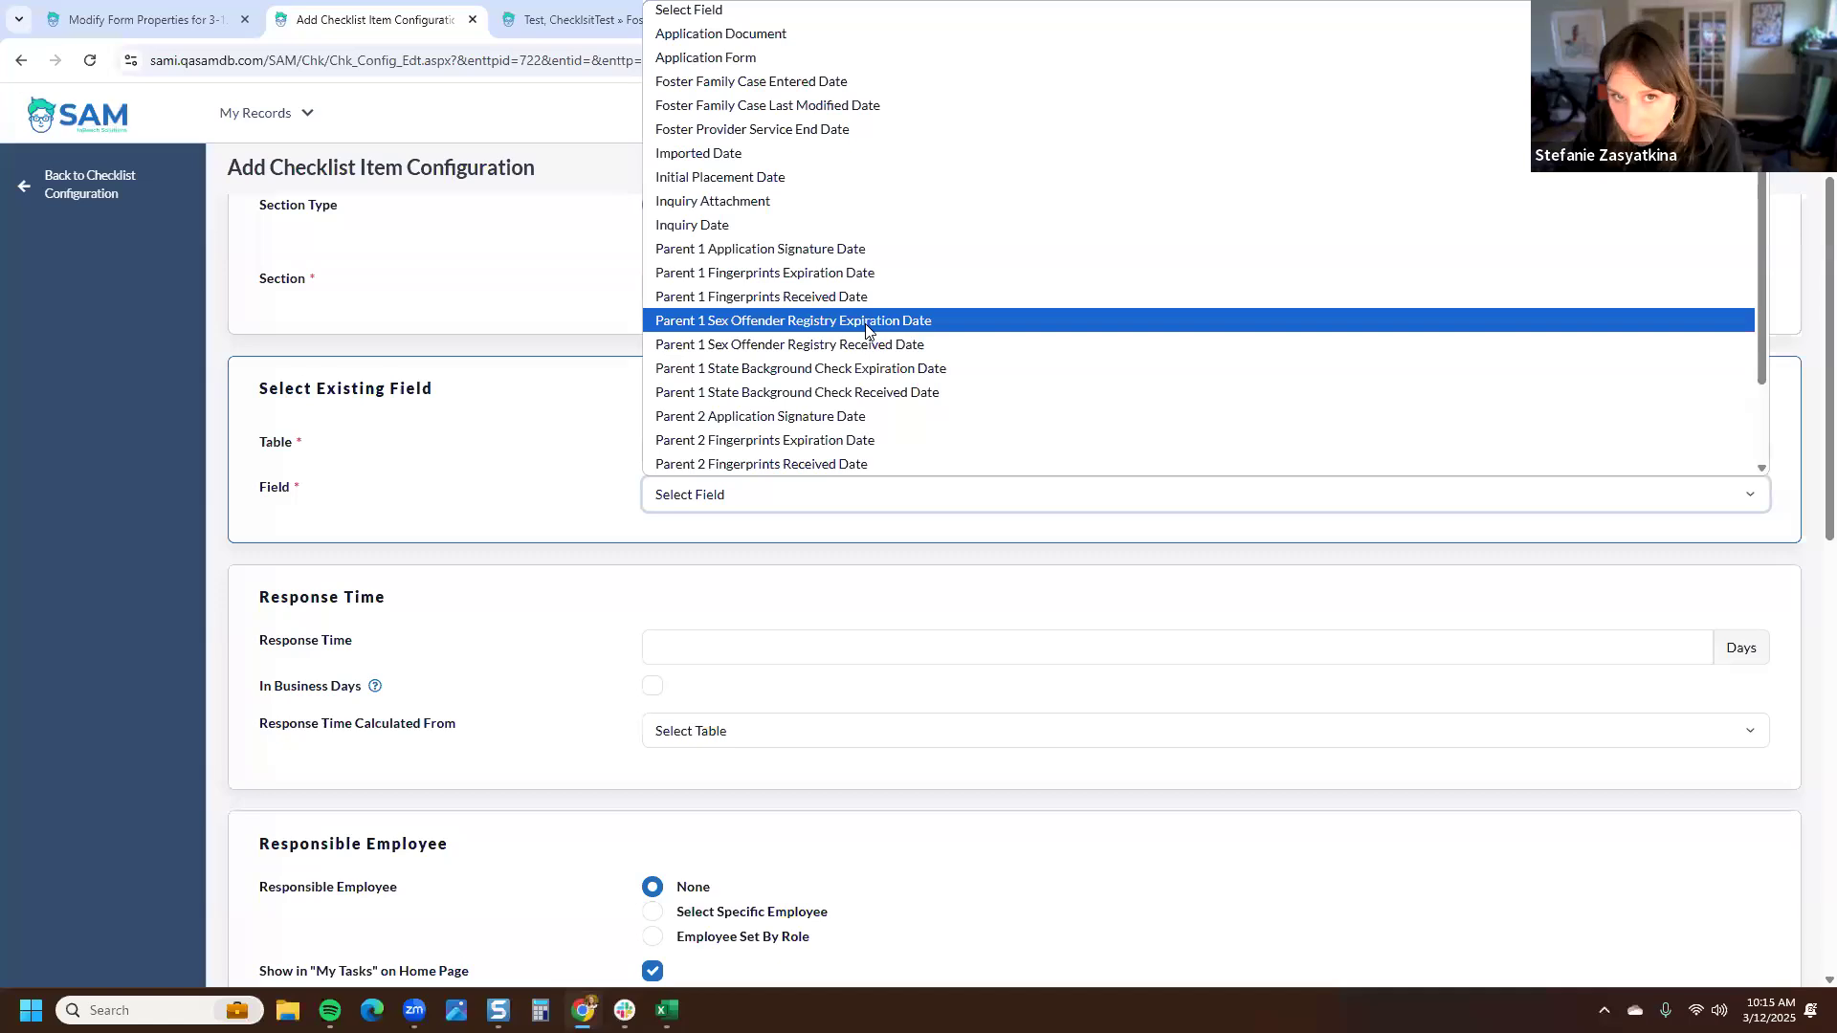
{"action": "scroll", "coordinate": [866, 330], "scroll_direction": "down", "scroll_amount": 2}
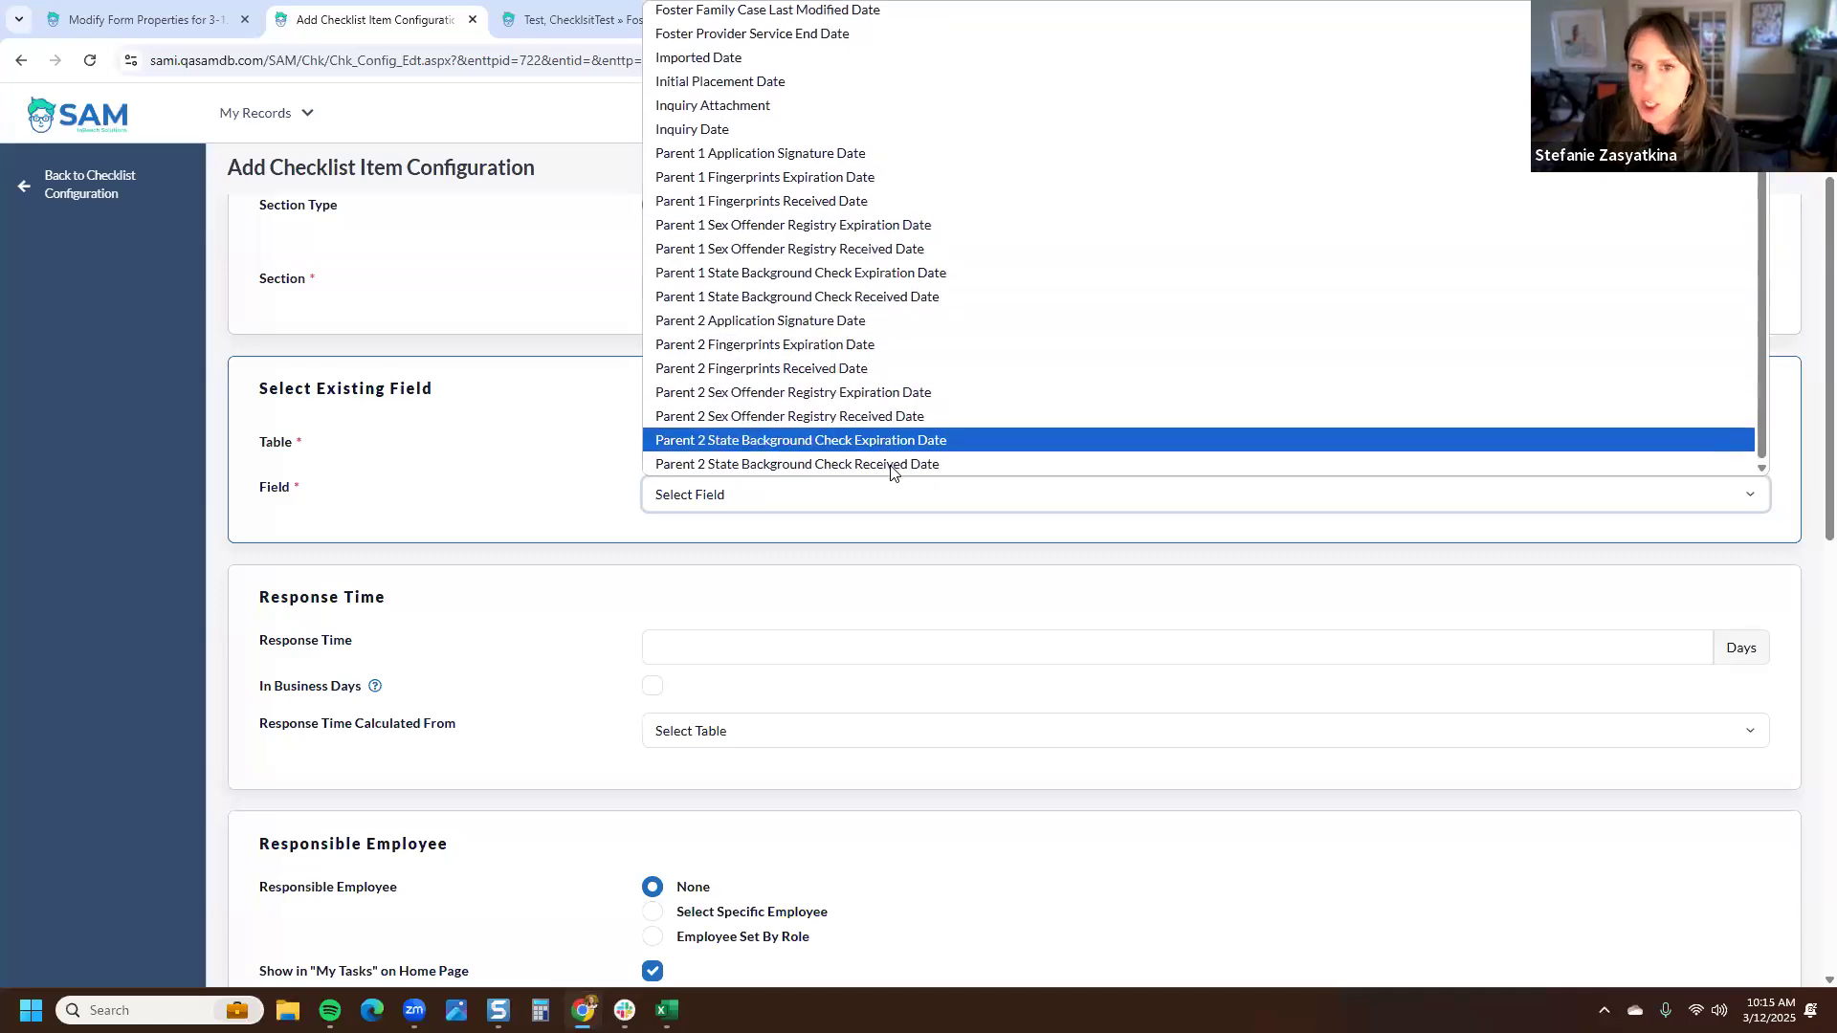
{"action": "scroll", "coordinate": [888, 440], "scroll_direction": "up", "scroll_amount": 2}
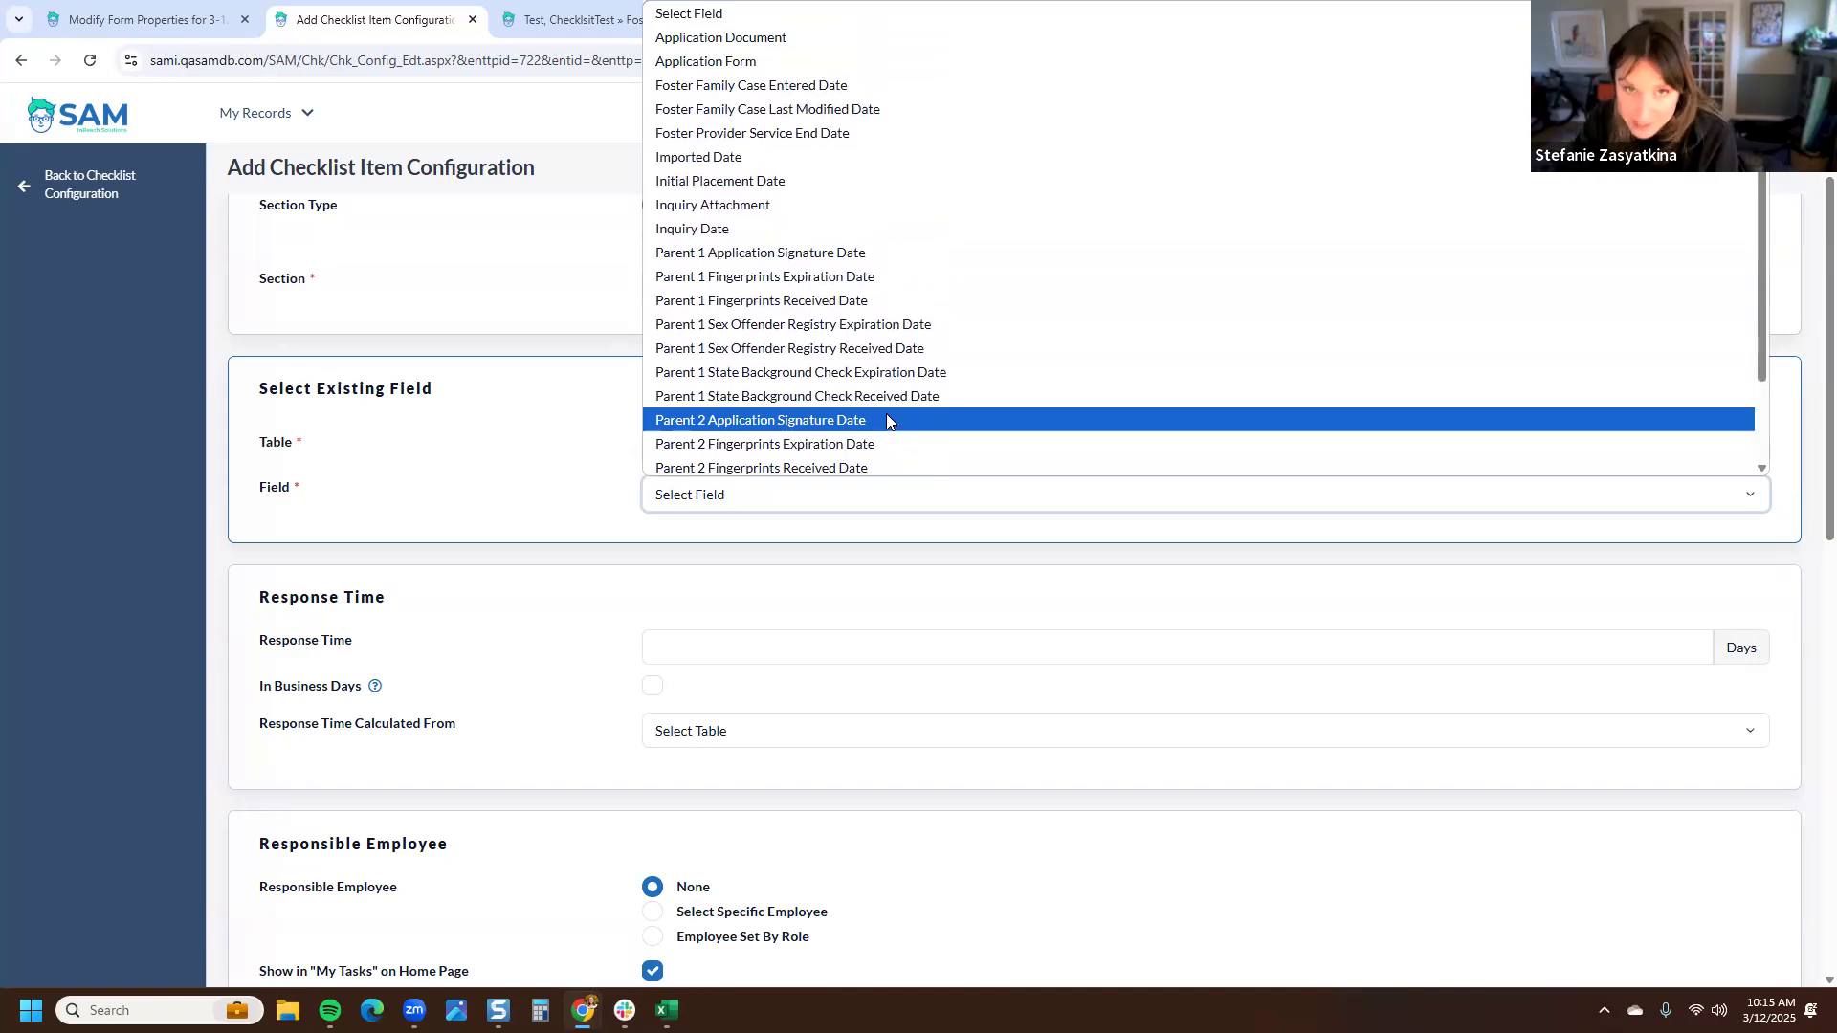
{"action": "left_click", "coordinate": [586, 483]}
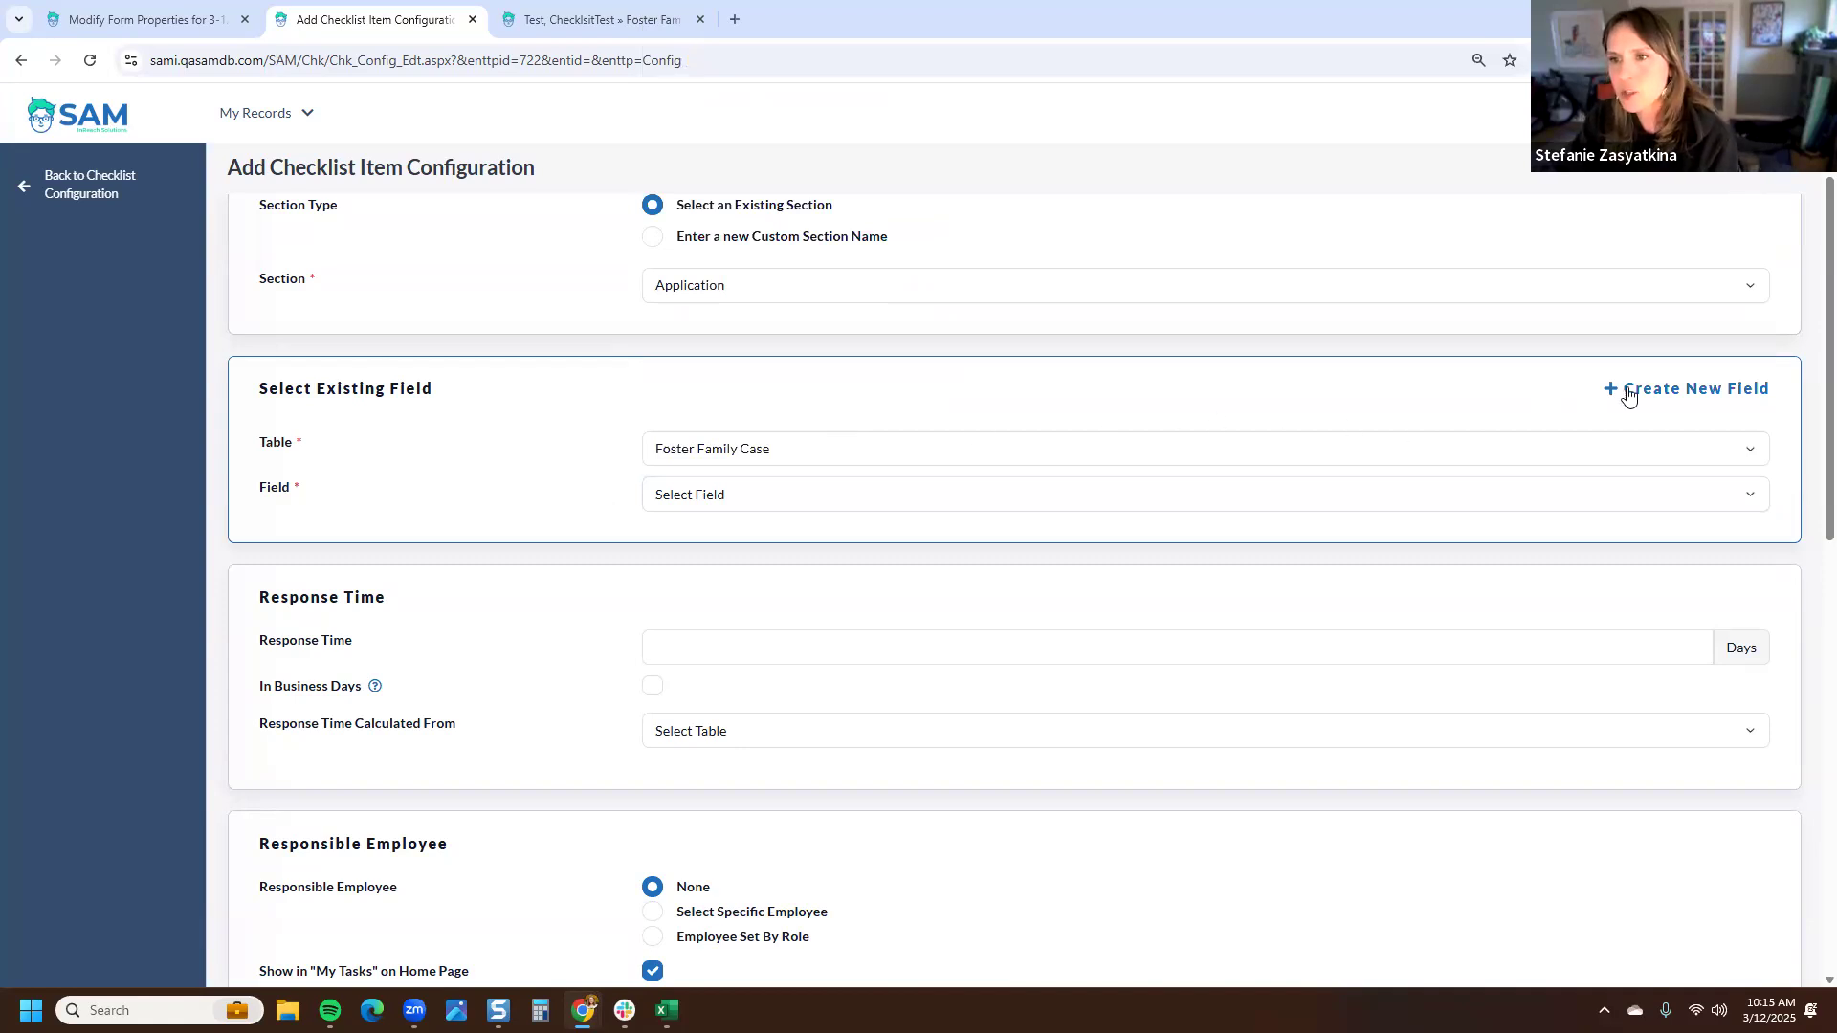
{"action": "left_click", "coordinate": [1683, 392]}
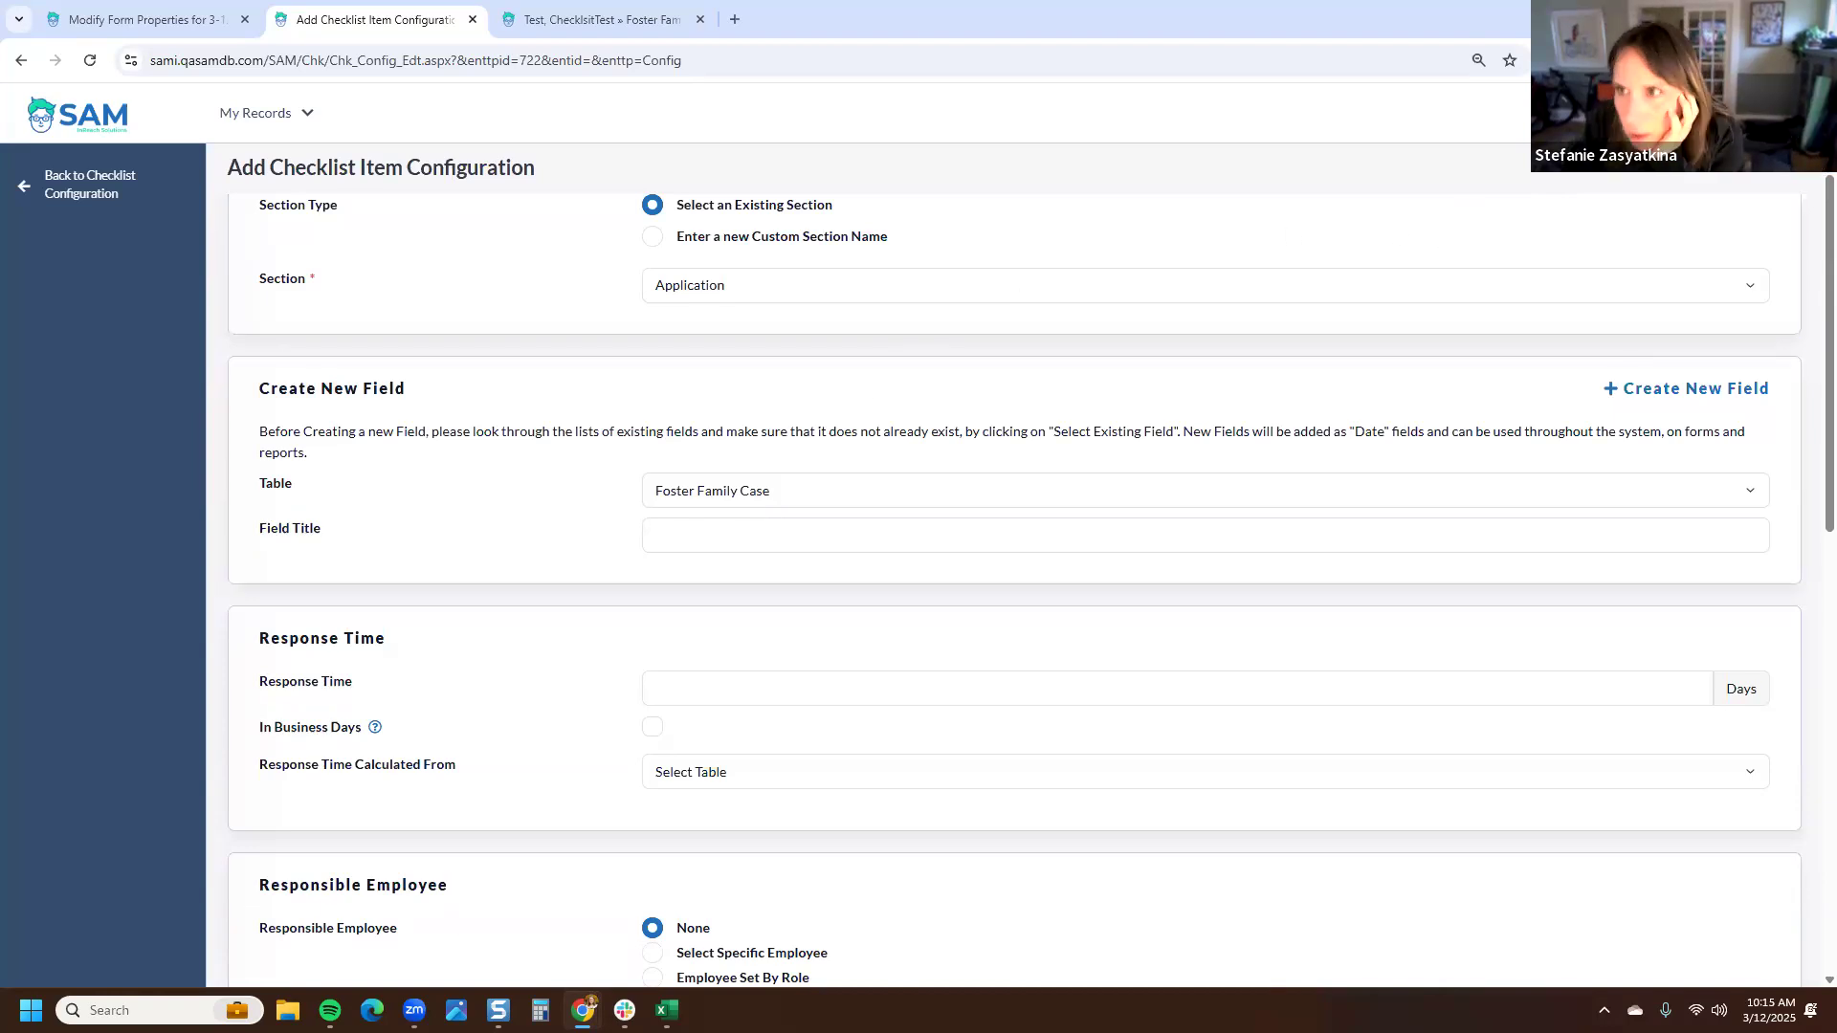
- Open the Tables configuration in a new tab and filter it to the Foster Family main table
{"action": "right_click", "coordinate": [1771, 116]}
{"action": "left_click", "coordinate": [1626, 141]}
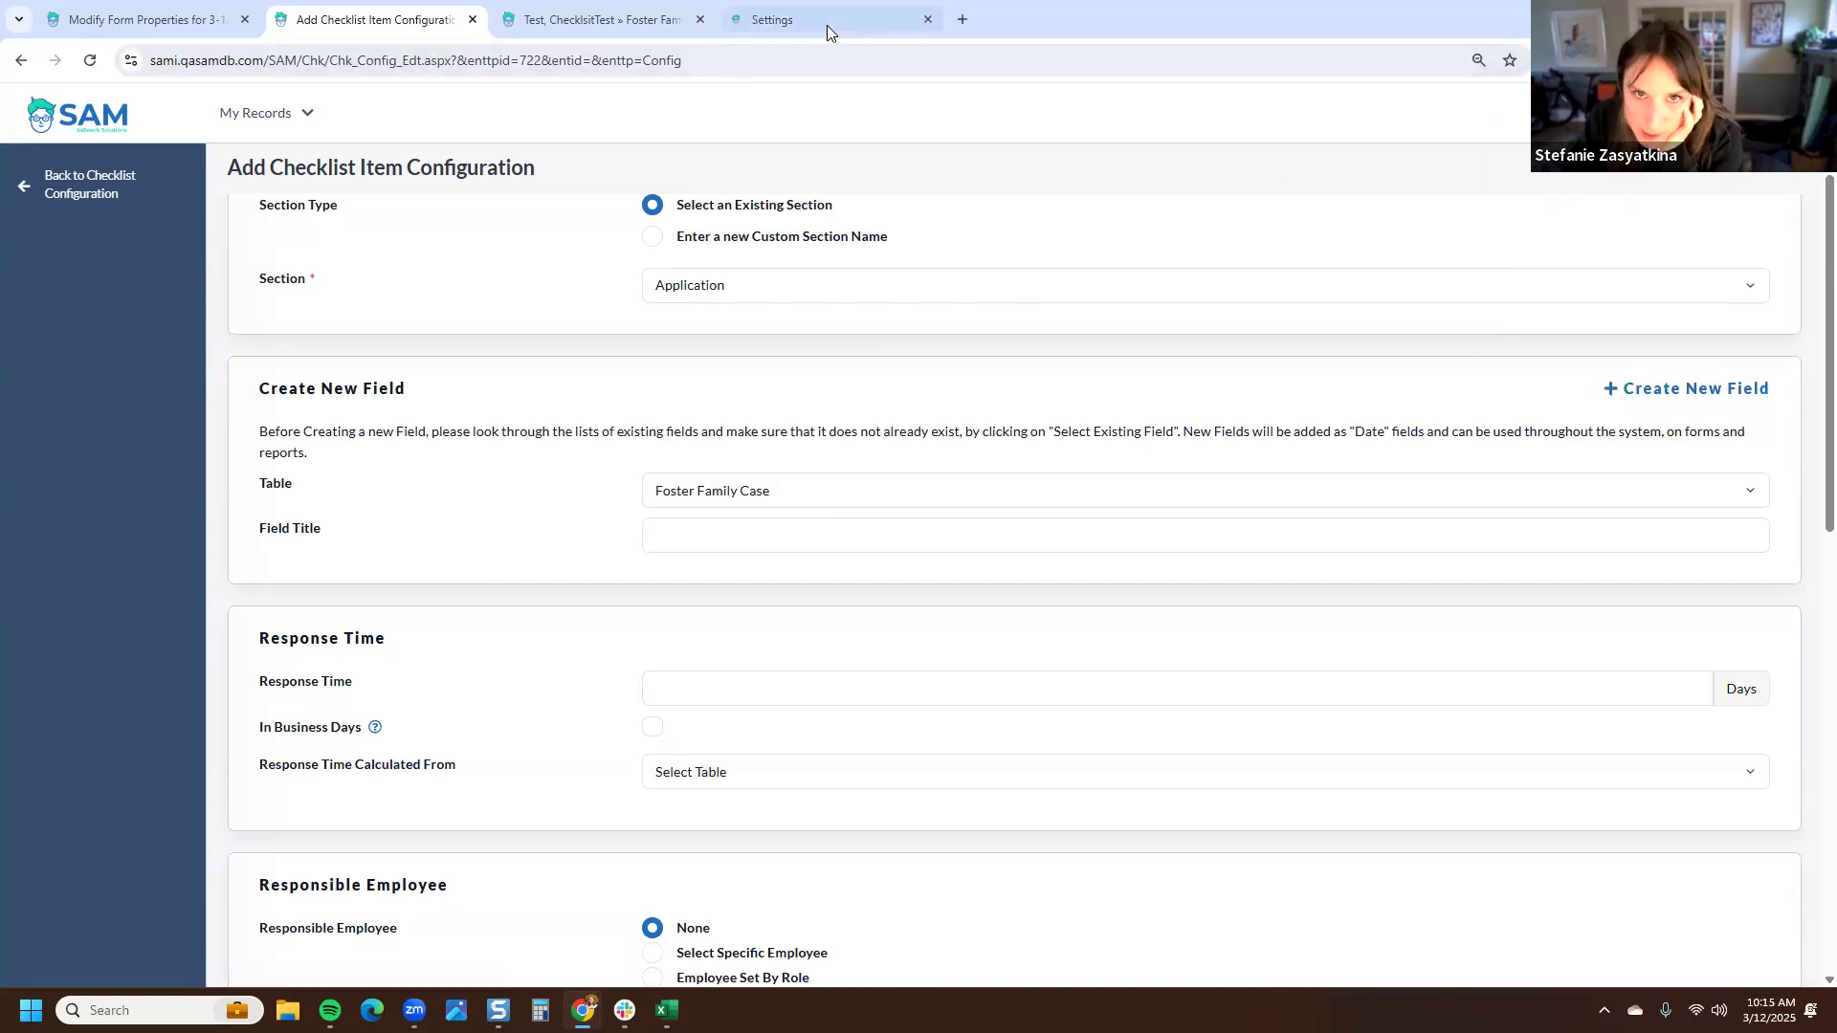
{"action": "left_click", "coordinate": [826, 25]}
{"action": "left_click", "coordinate": [1548, 696]}
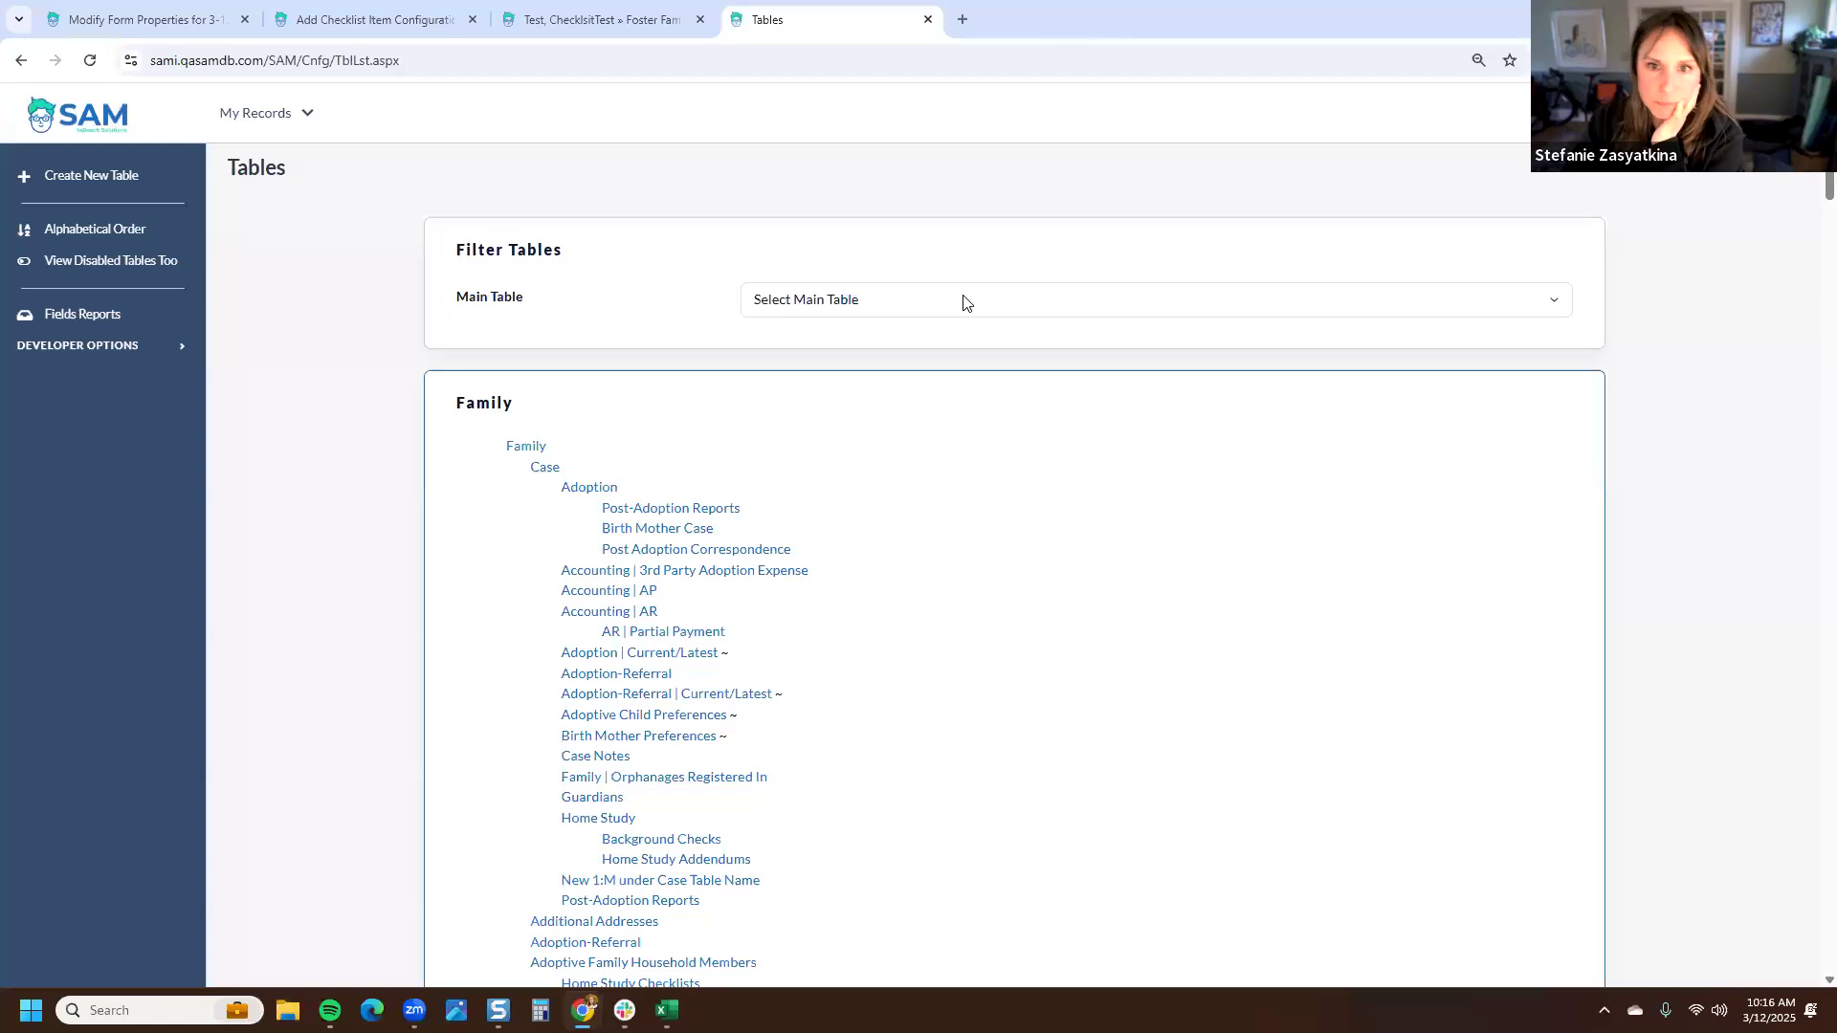
{"action": "left_click", "coordinate": [964, 299]}
{"action": "left_click", "coordinate": [829, 474]}
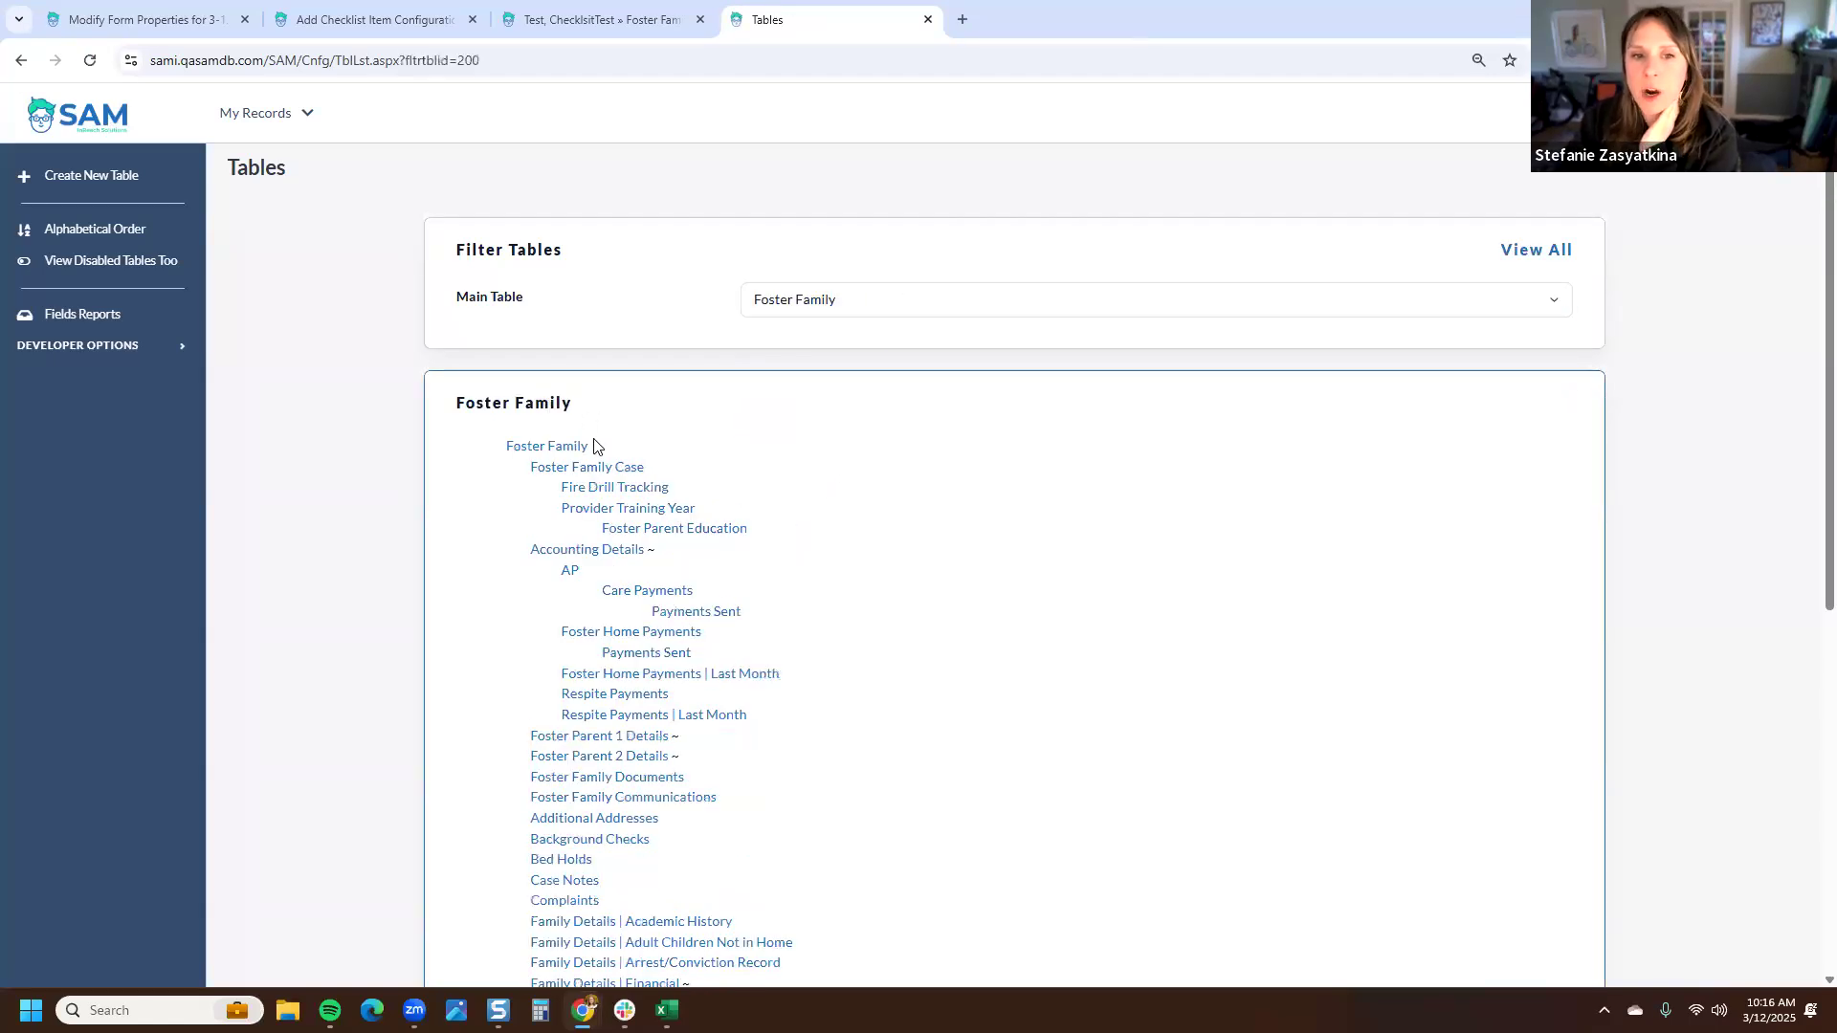
- Review the Foster Family table hierarchy, check the Child tables, and close the Tables tab
{"action": "left_click_drag", "start_coordinate": [601, 453], "coordinate": [502, 454]}
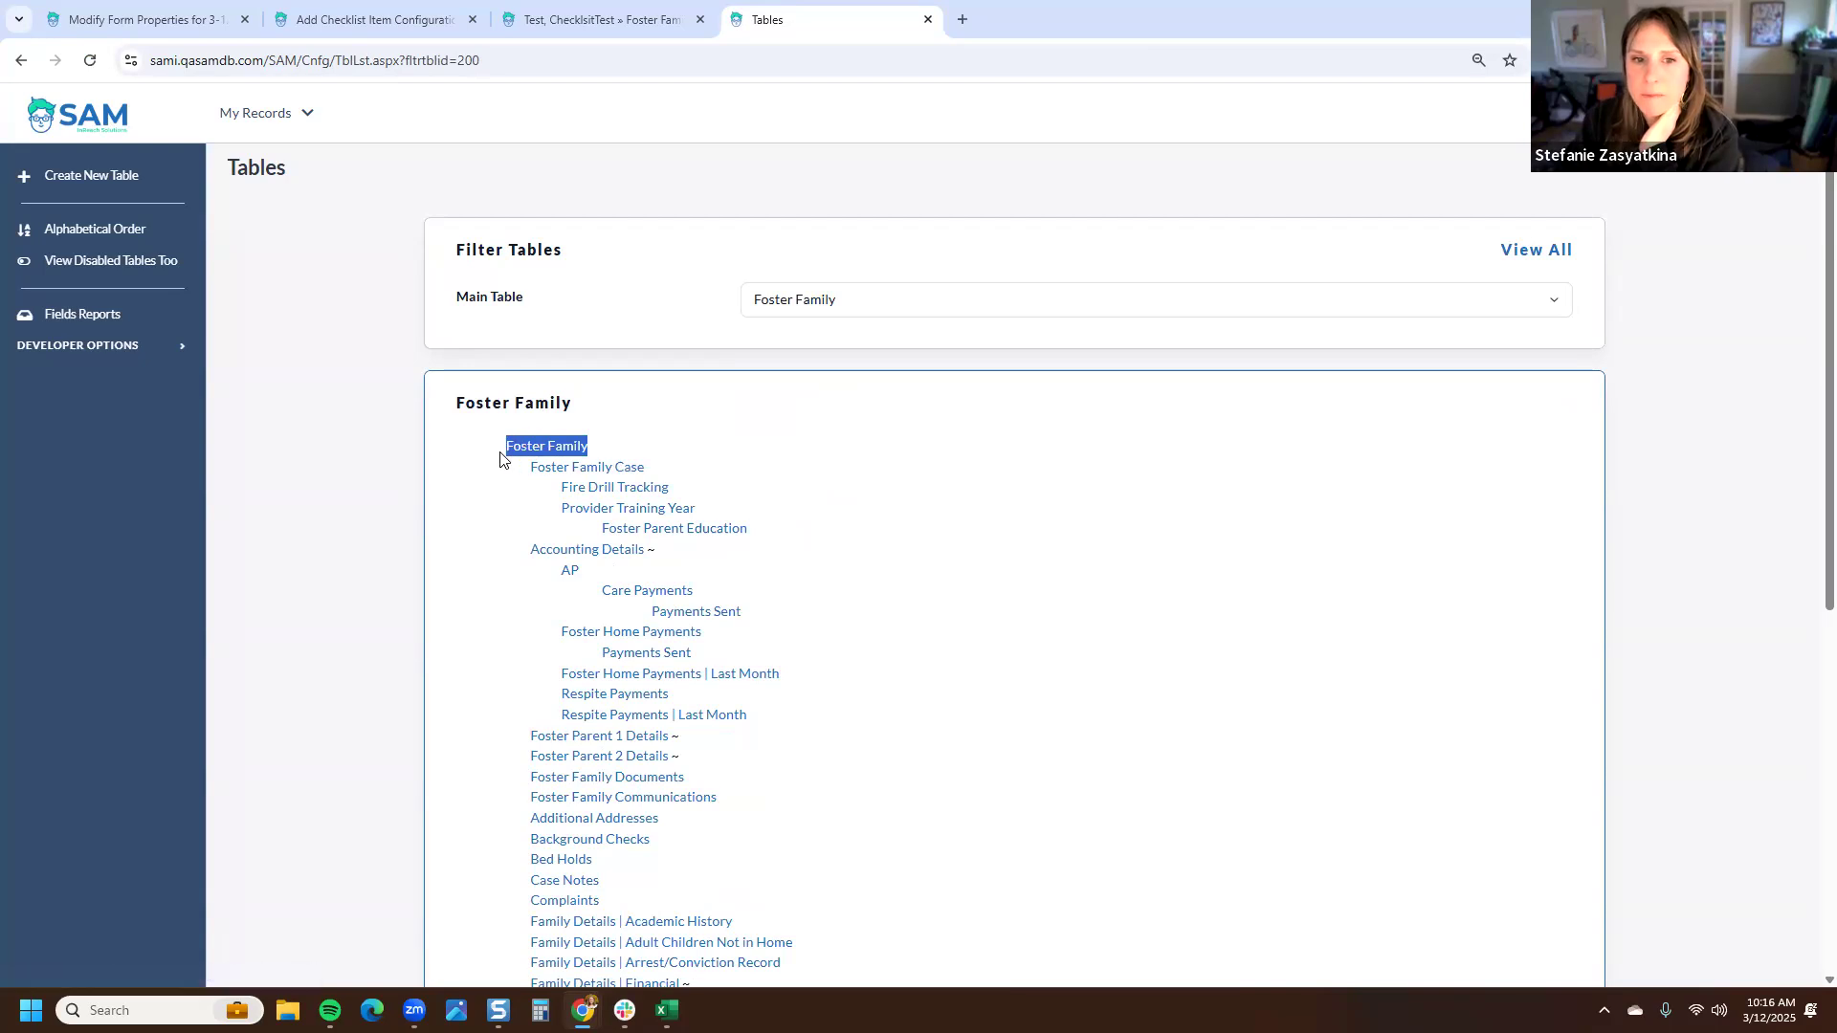
{"action": "left_click_drag", "start_coordinate": [651, 468], "coordinate": [528, 469]}
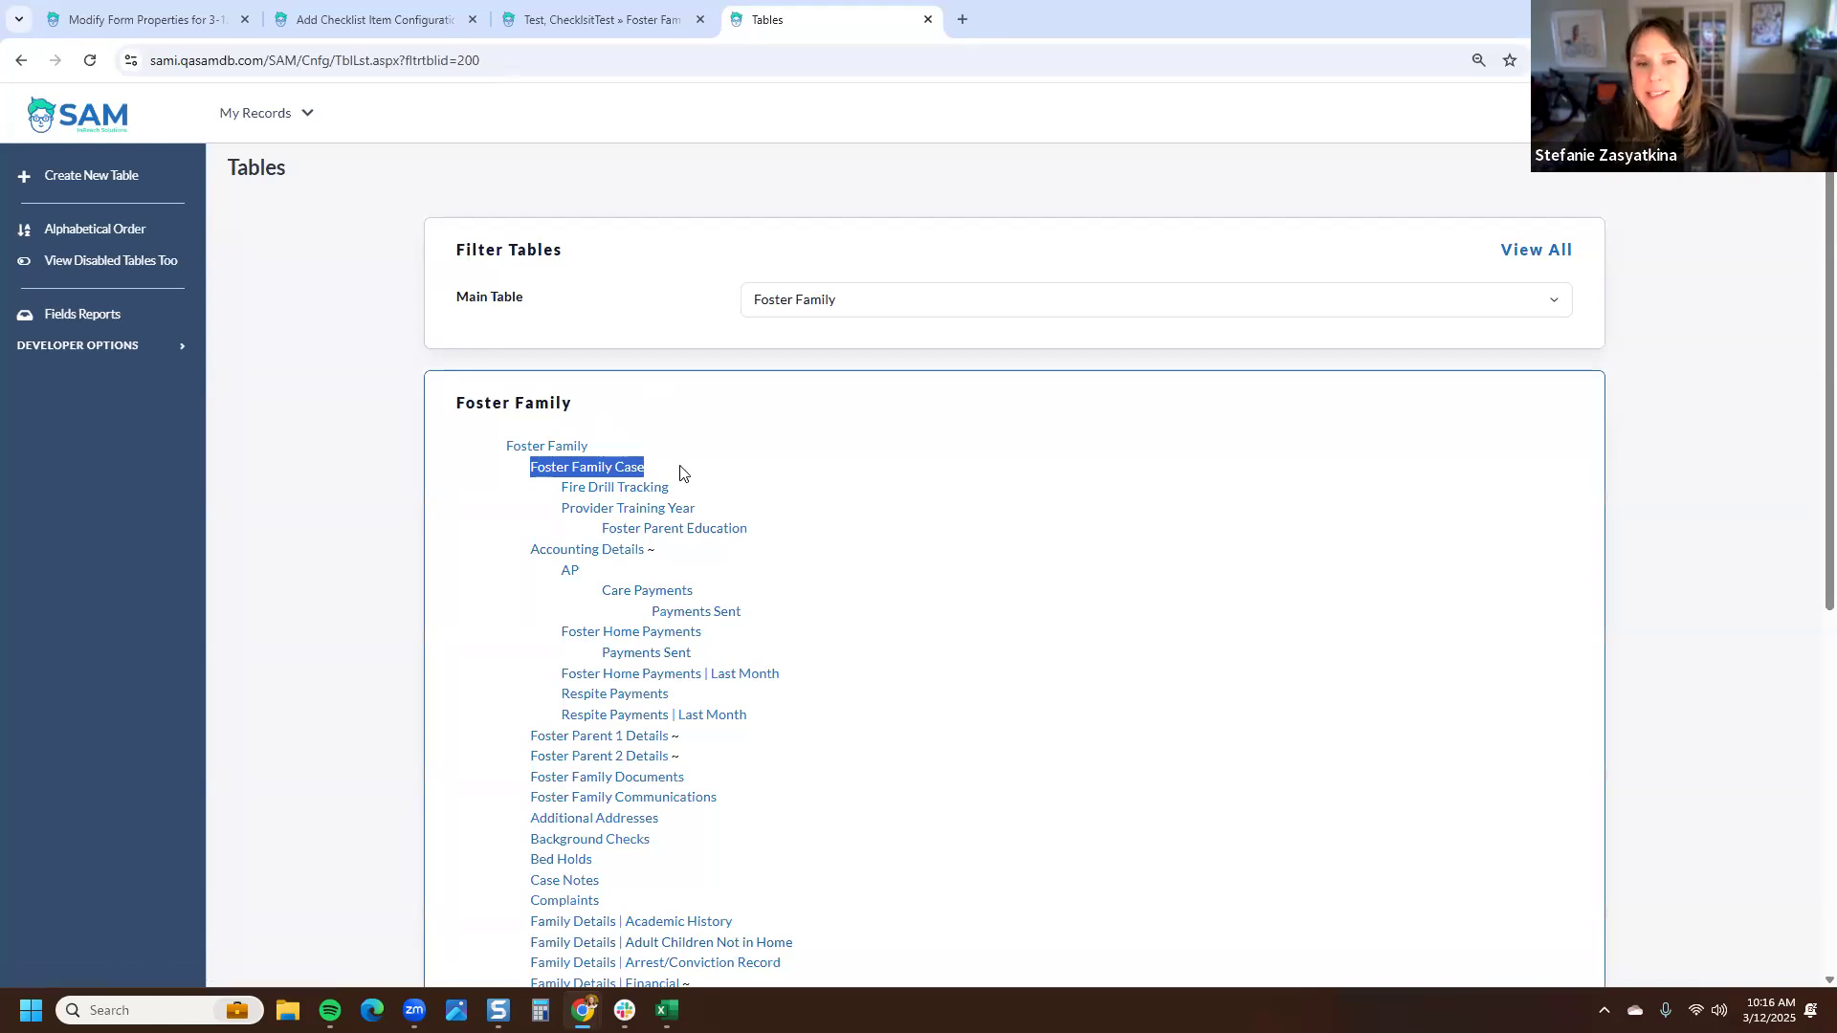
{"action": "left_click", "coordinate": [575, 483]}
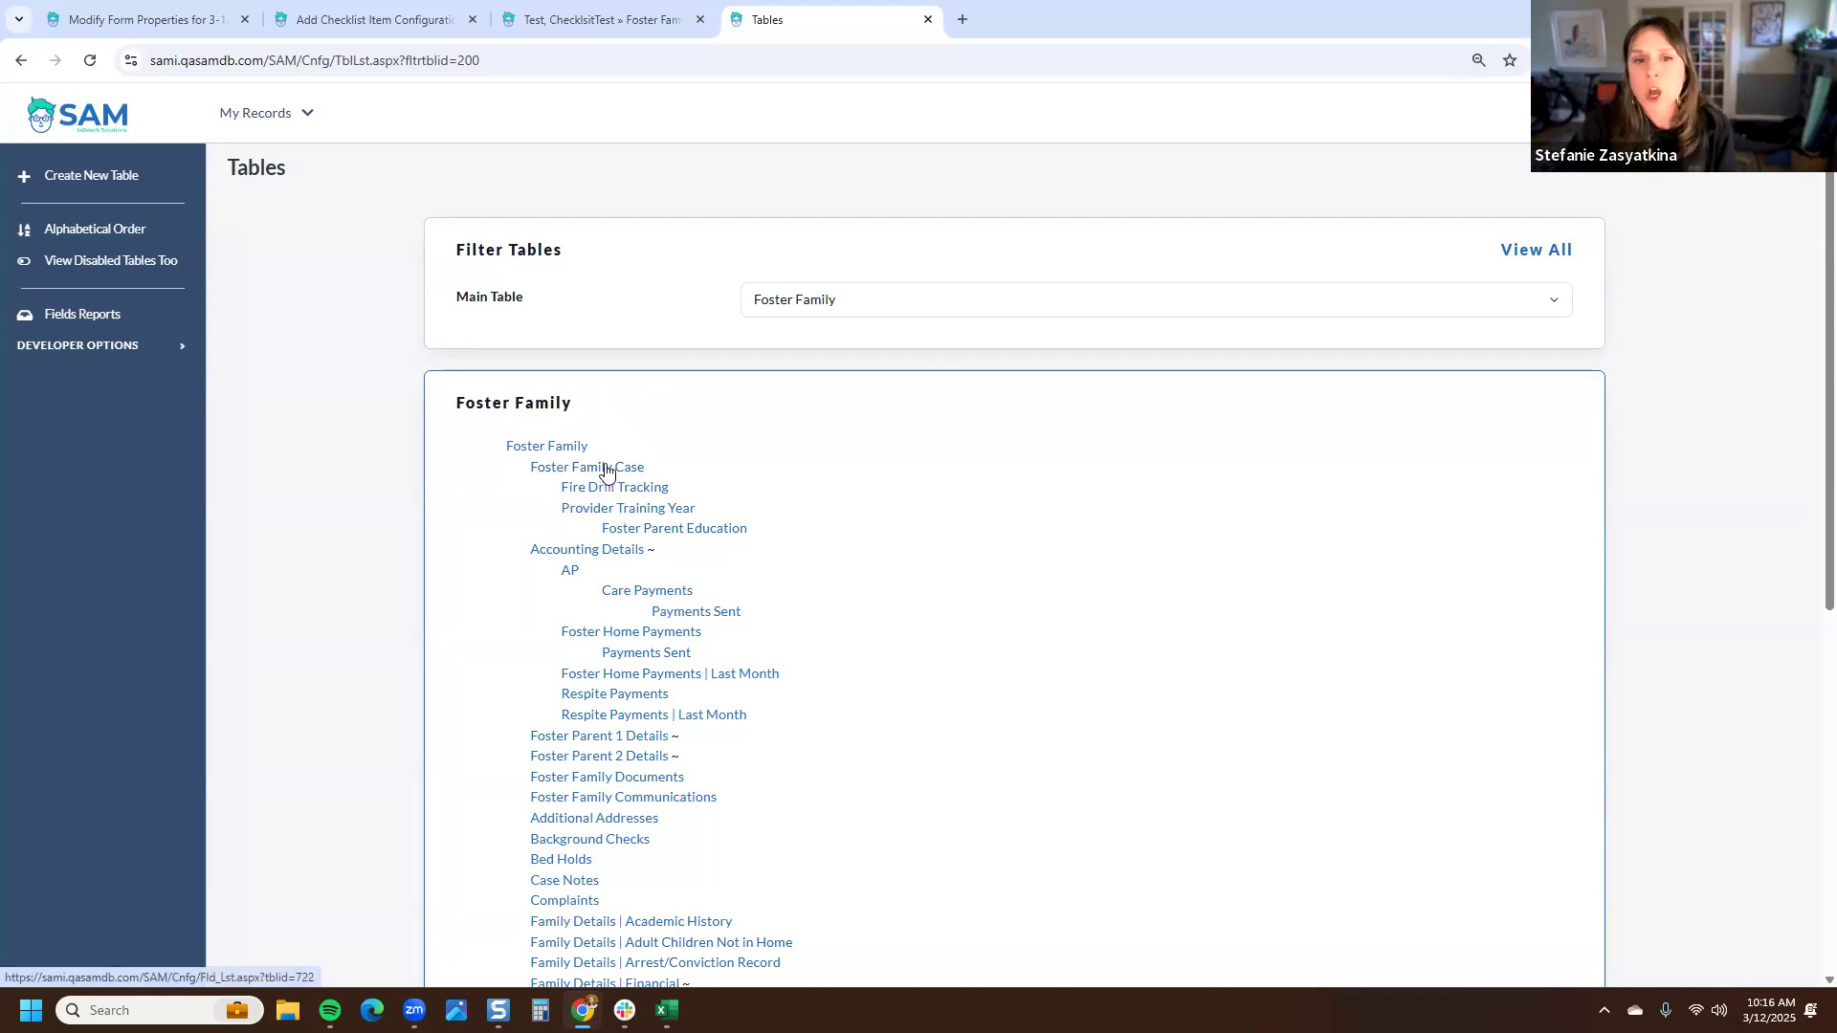
{"action": "left_click", "coordinate": [840, 304]}
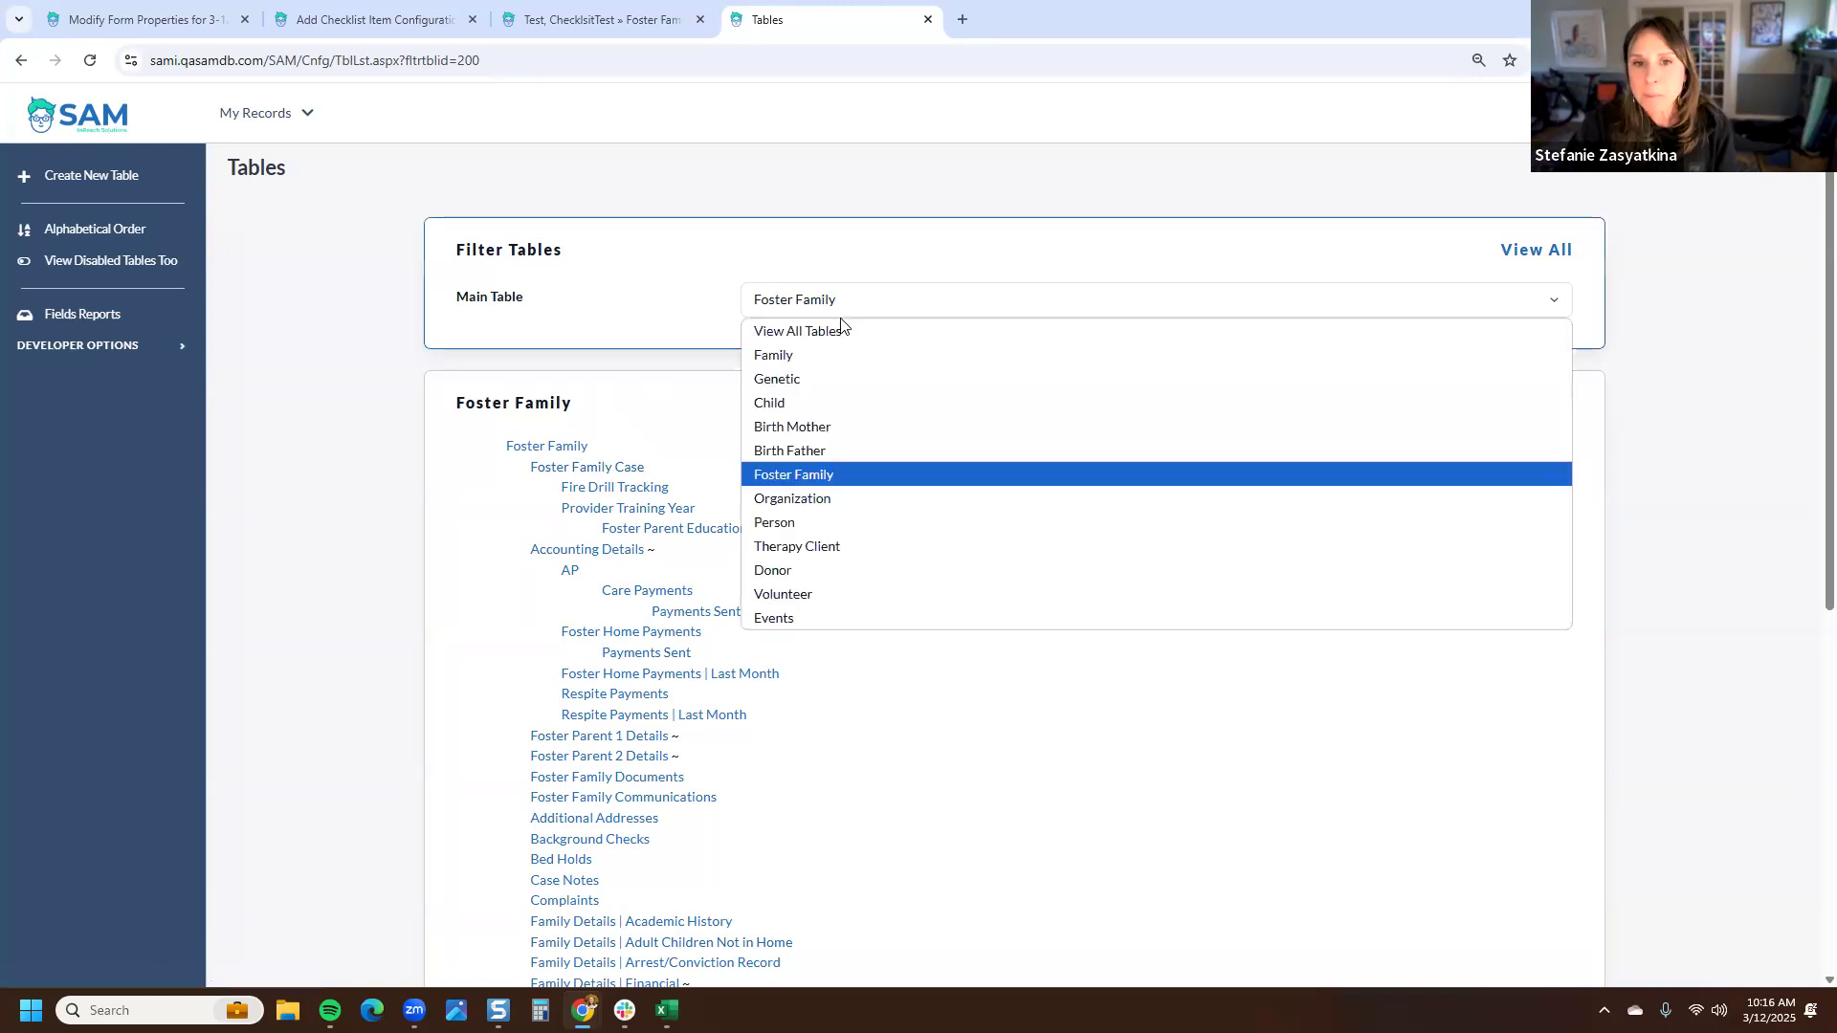
{"action": "left_click", "coordinate": [815, 406]}
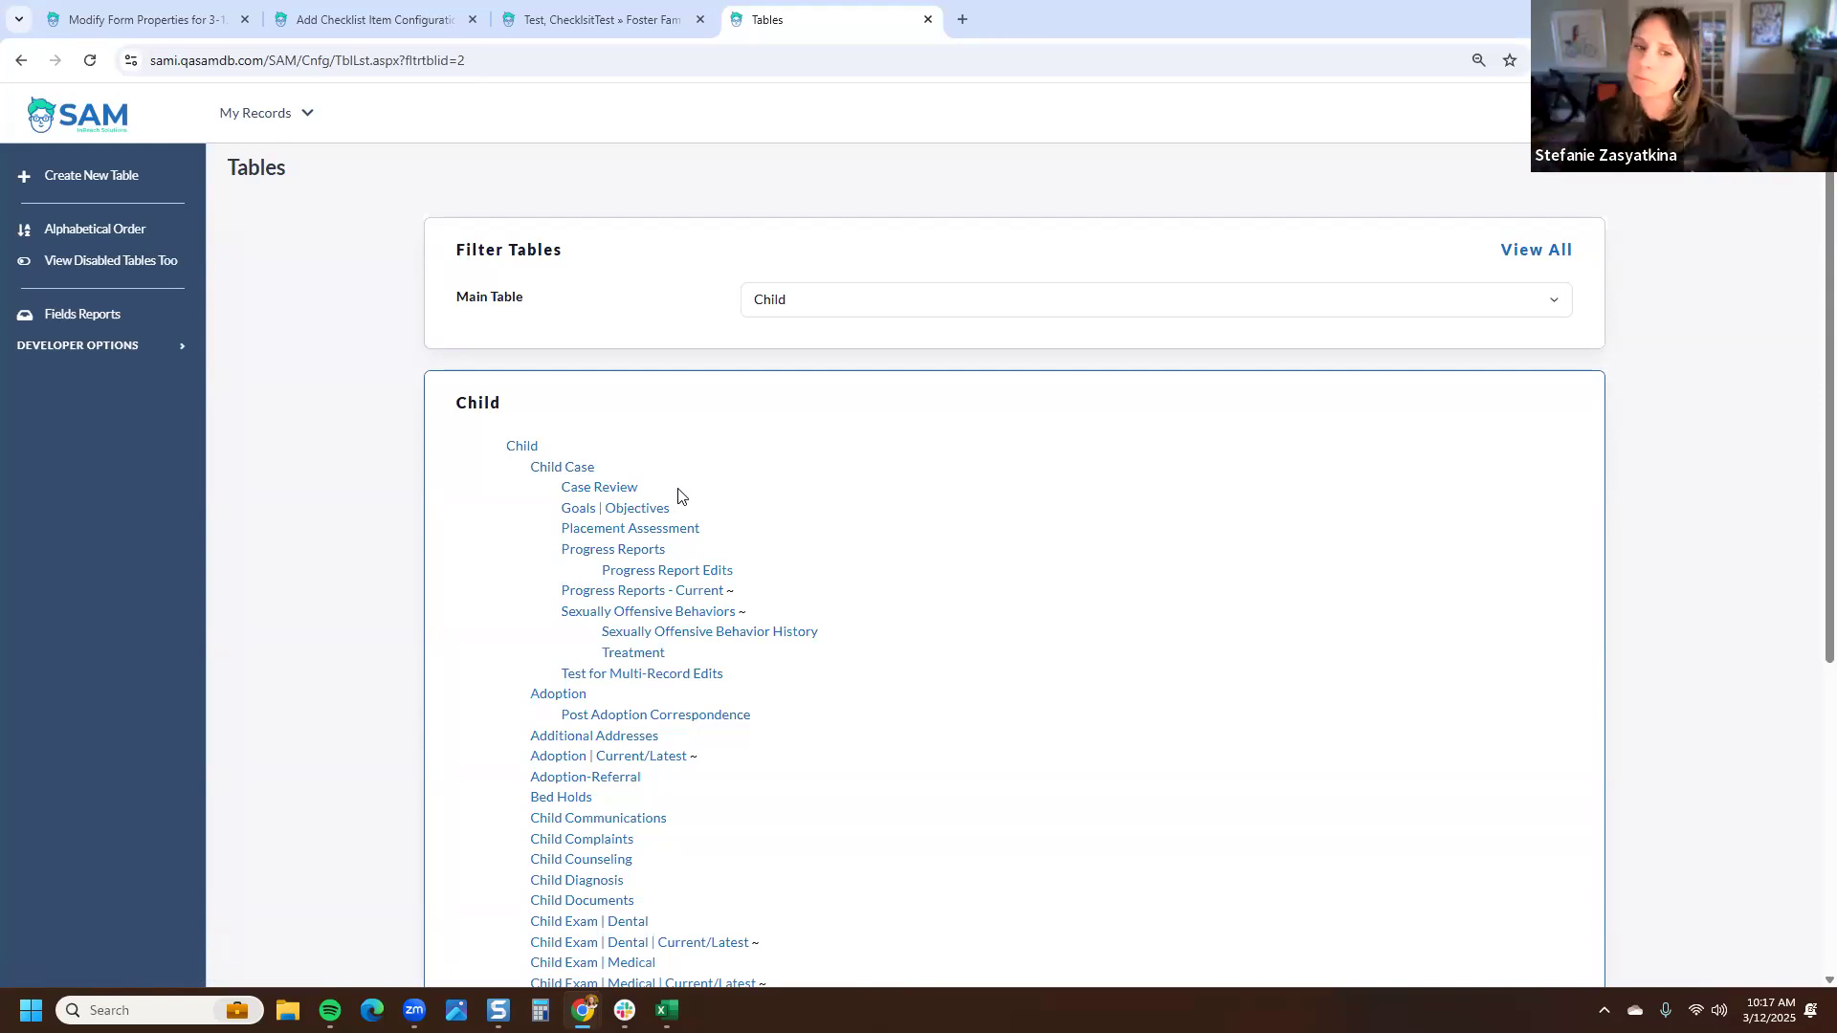
{"action": "left_click", "coordinate": [927, 19]}
- Return to the checklist item form and close the test record tab
{"action": "left_click", "coordinate": [407, 21]}
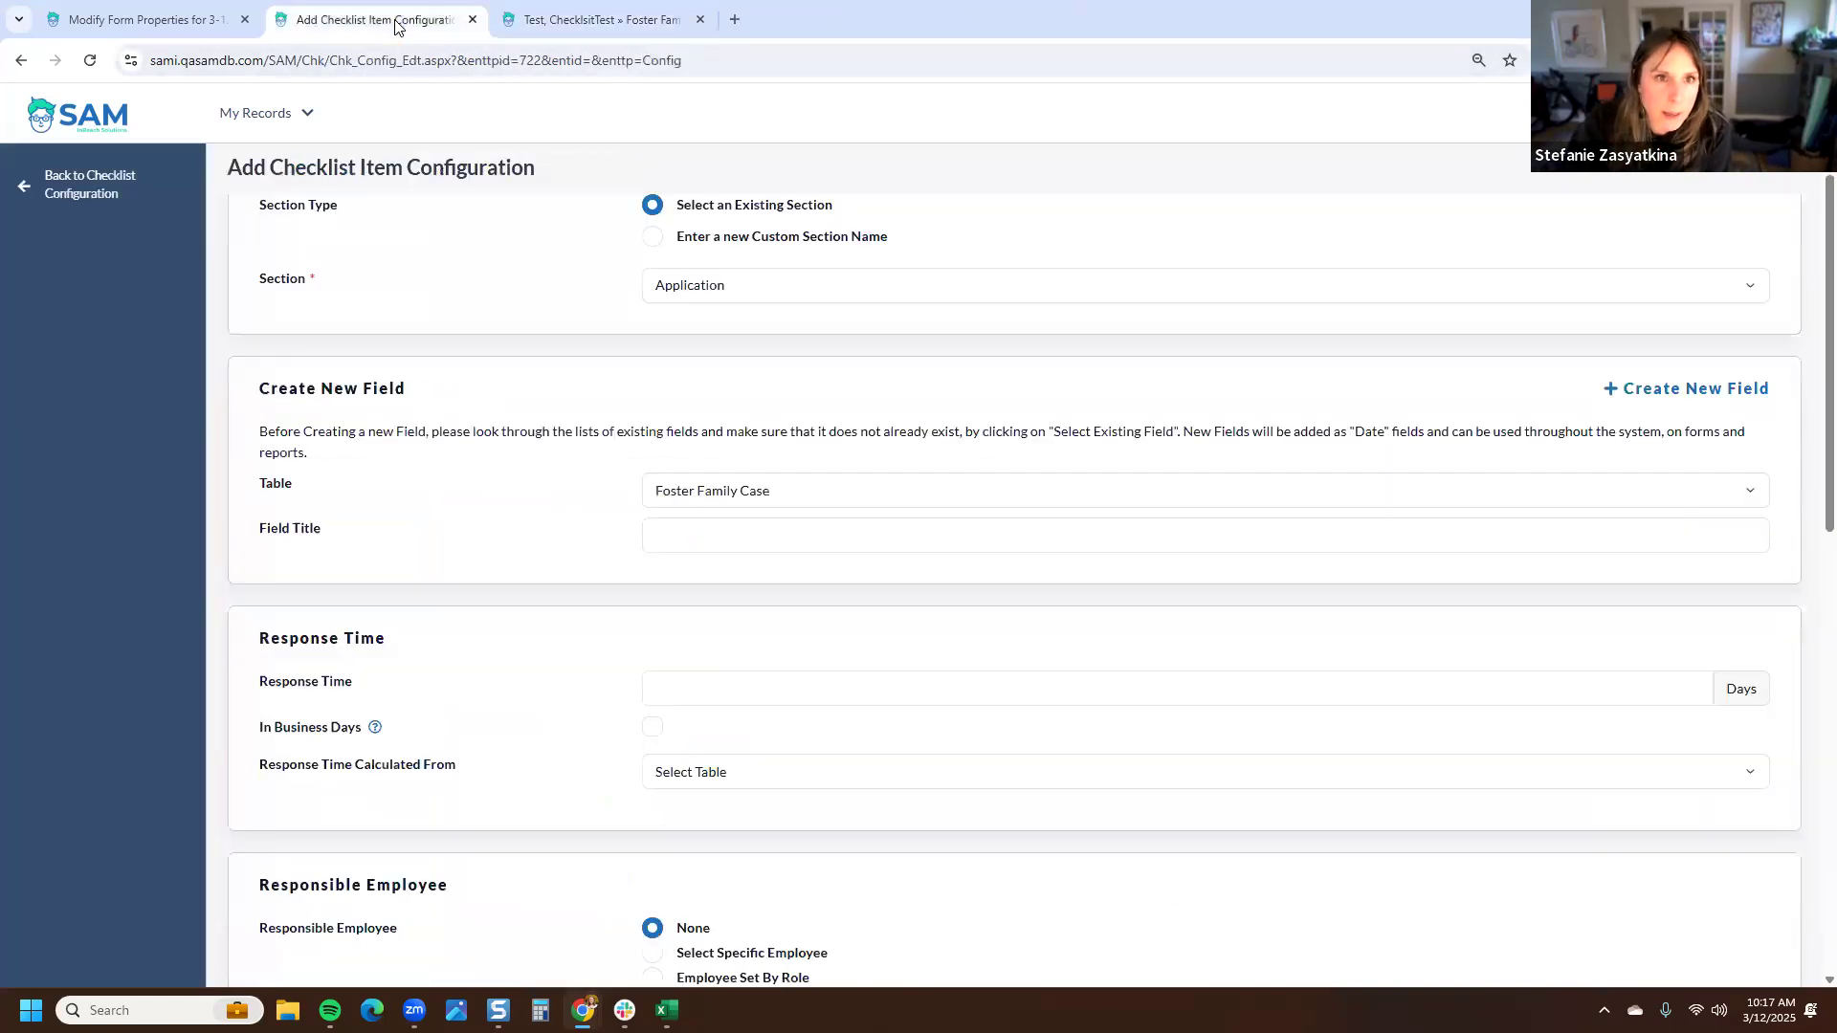
{"action": "scroll", "coordinate": [536, 232], "scroll_direction": "up", "scroll_amount": 1}
{"action": "left_click", "coordinate": [700, 20]}
- Title the new Foster Family Case field Consultation Call
{"action": "scroll", "coordinate": [708, 278], "scroll_direction": "down", "scroll_amount": 2}
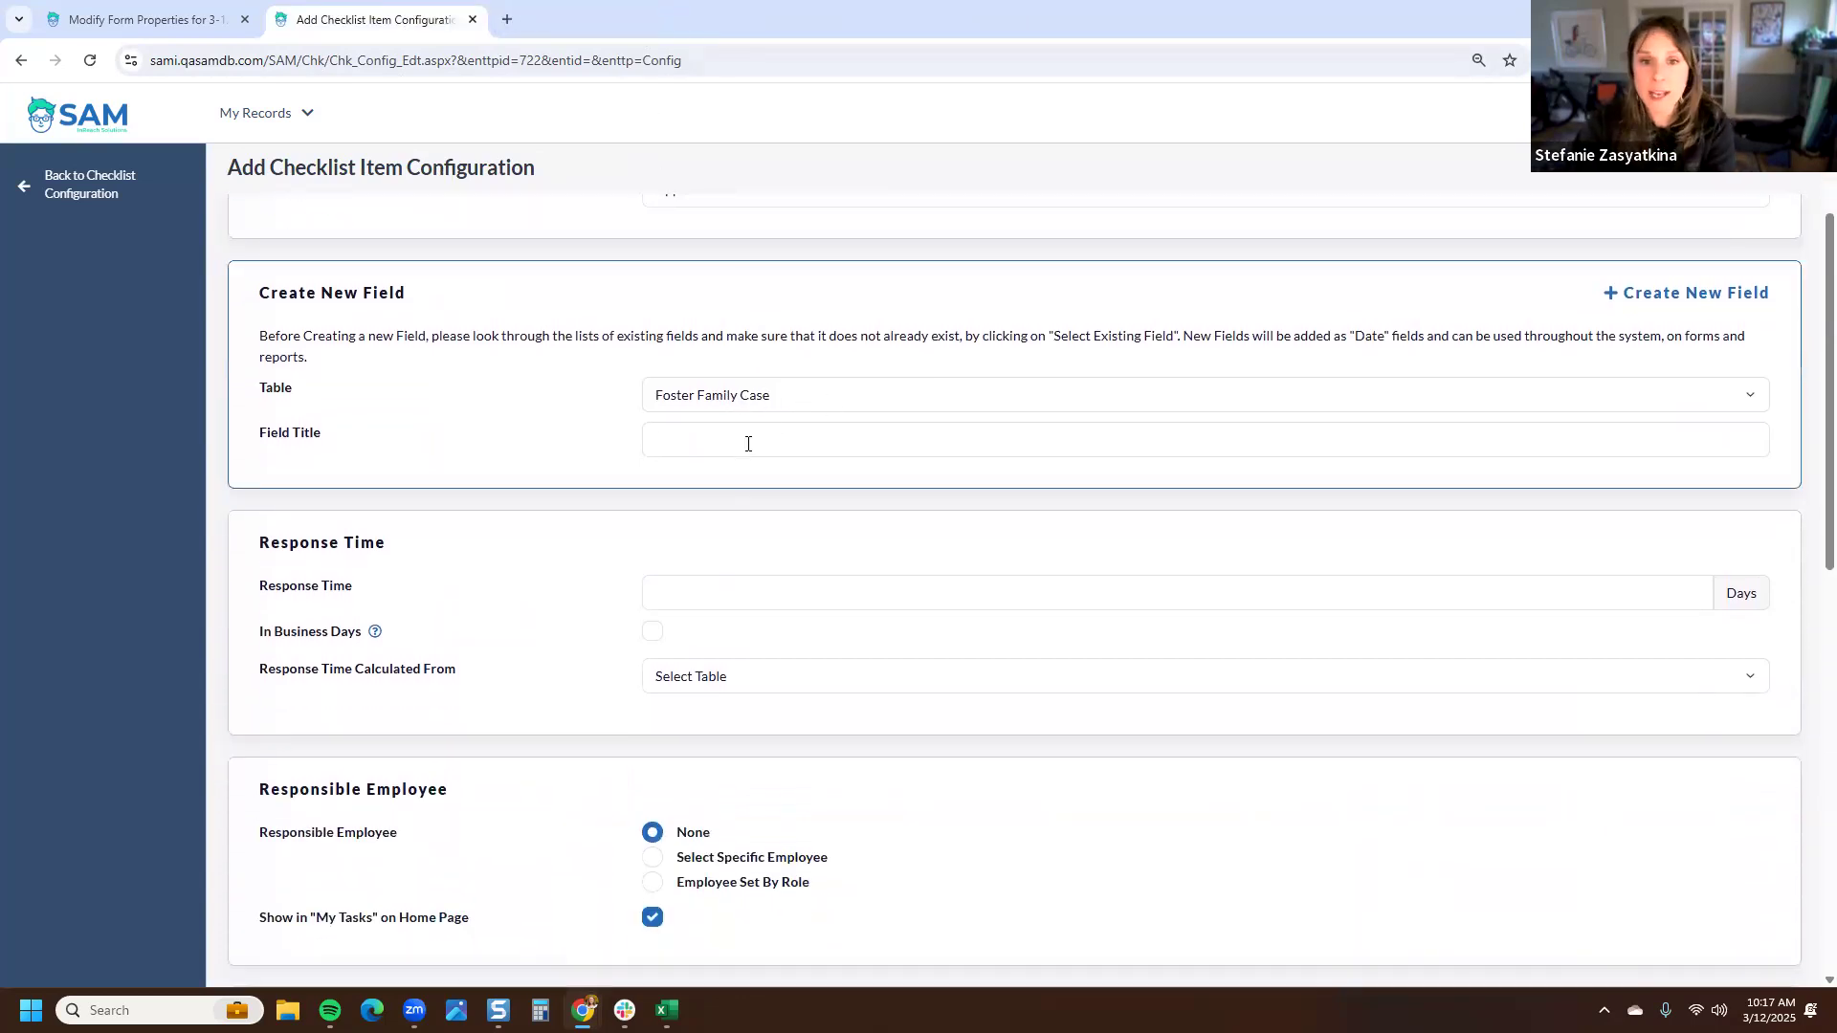
{"action": "type", "text": "C"}
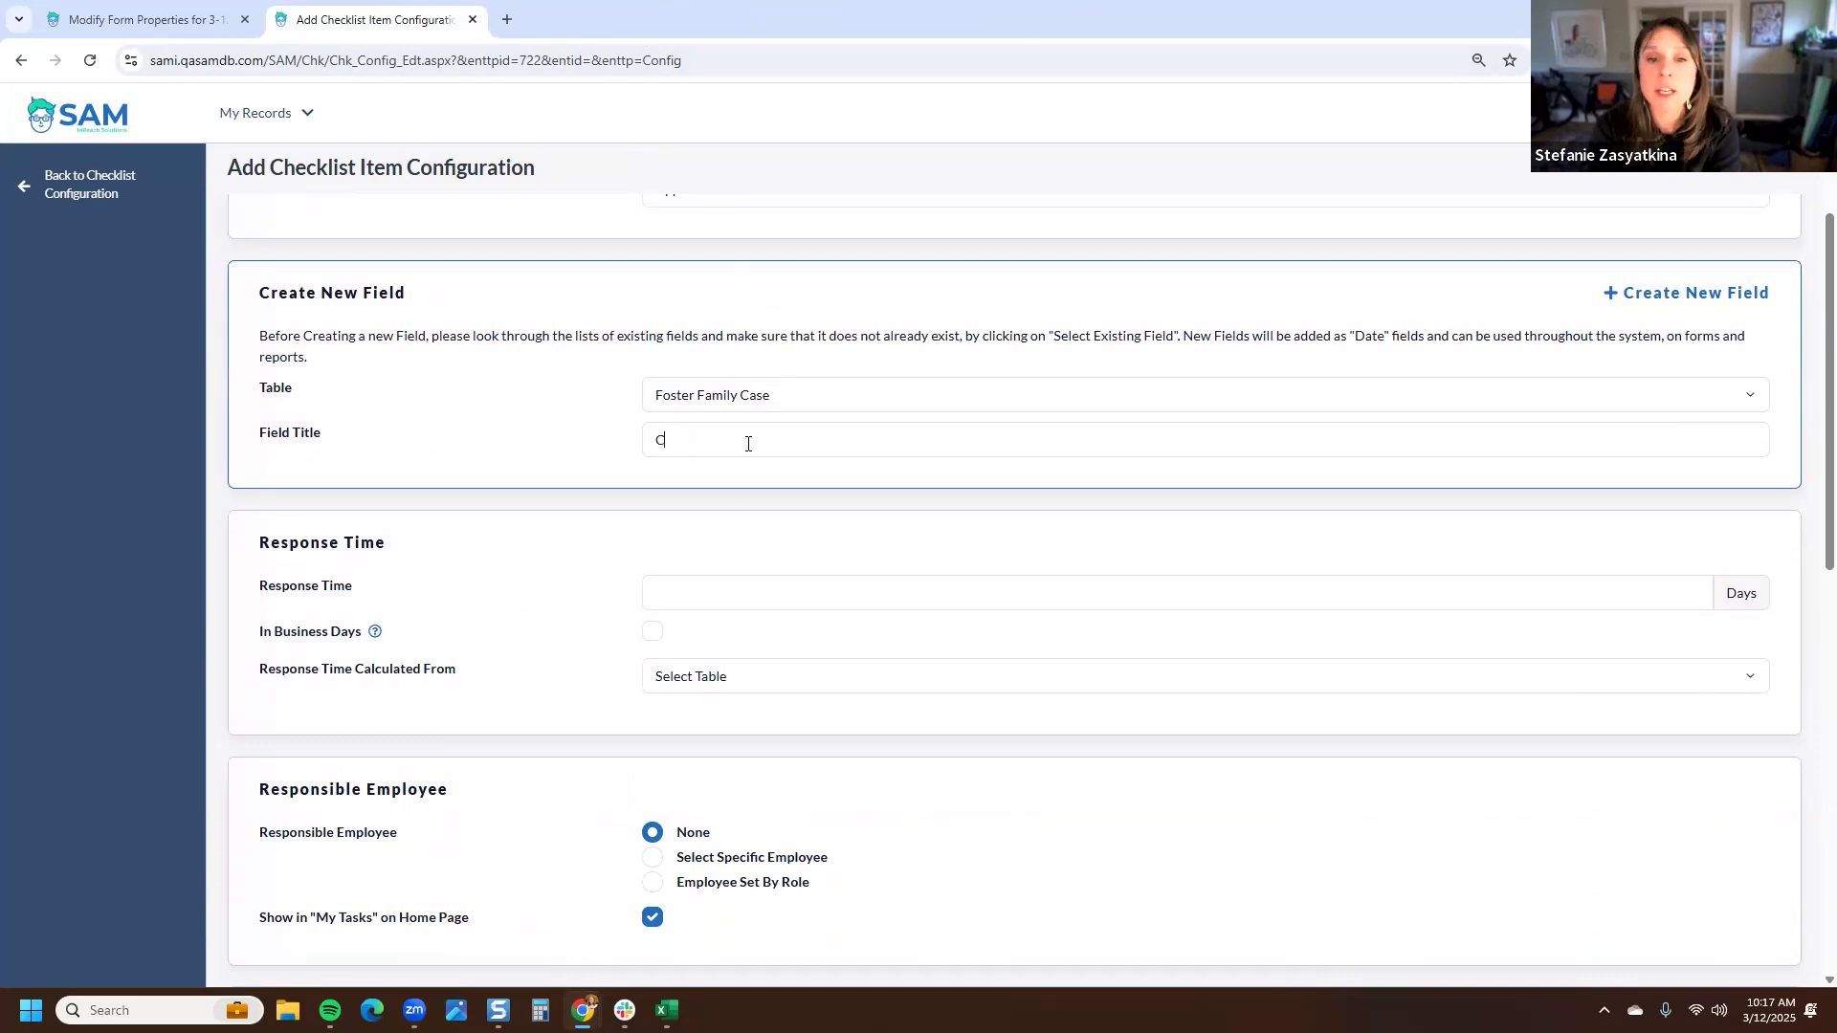
{"action": "type", "text": "onsultatio"}
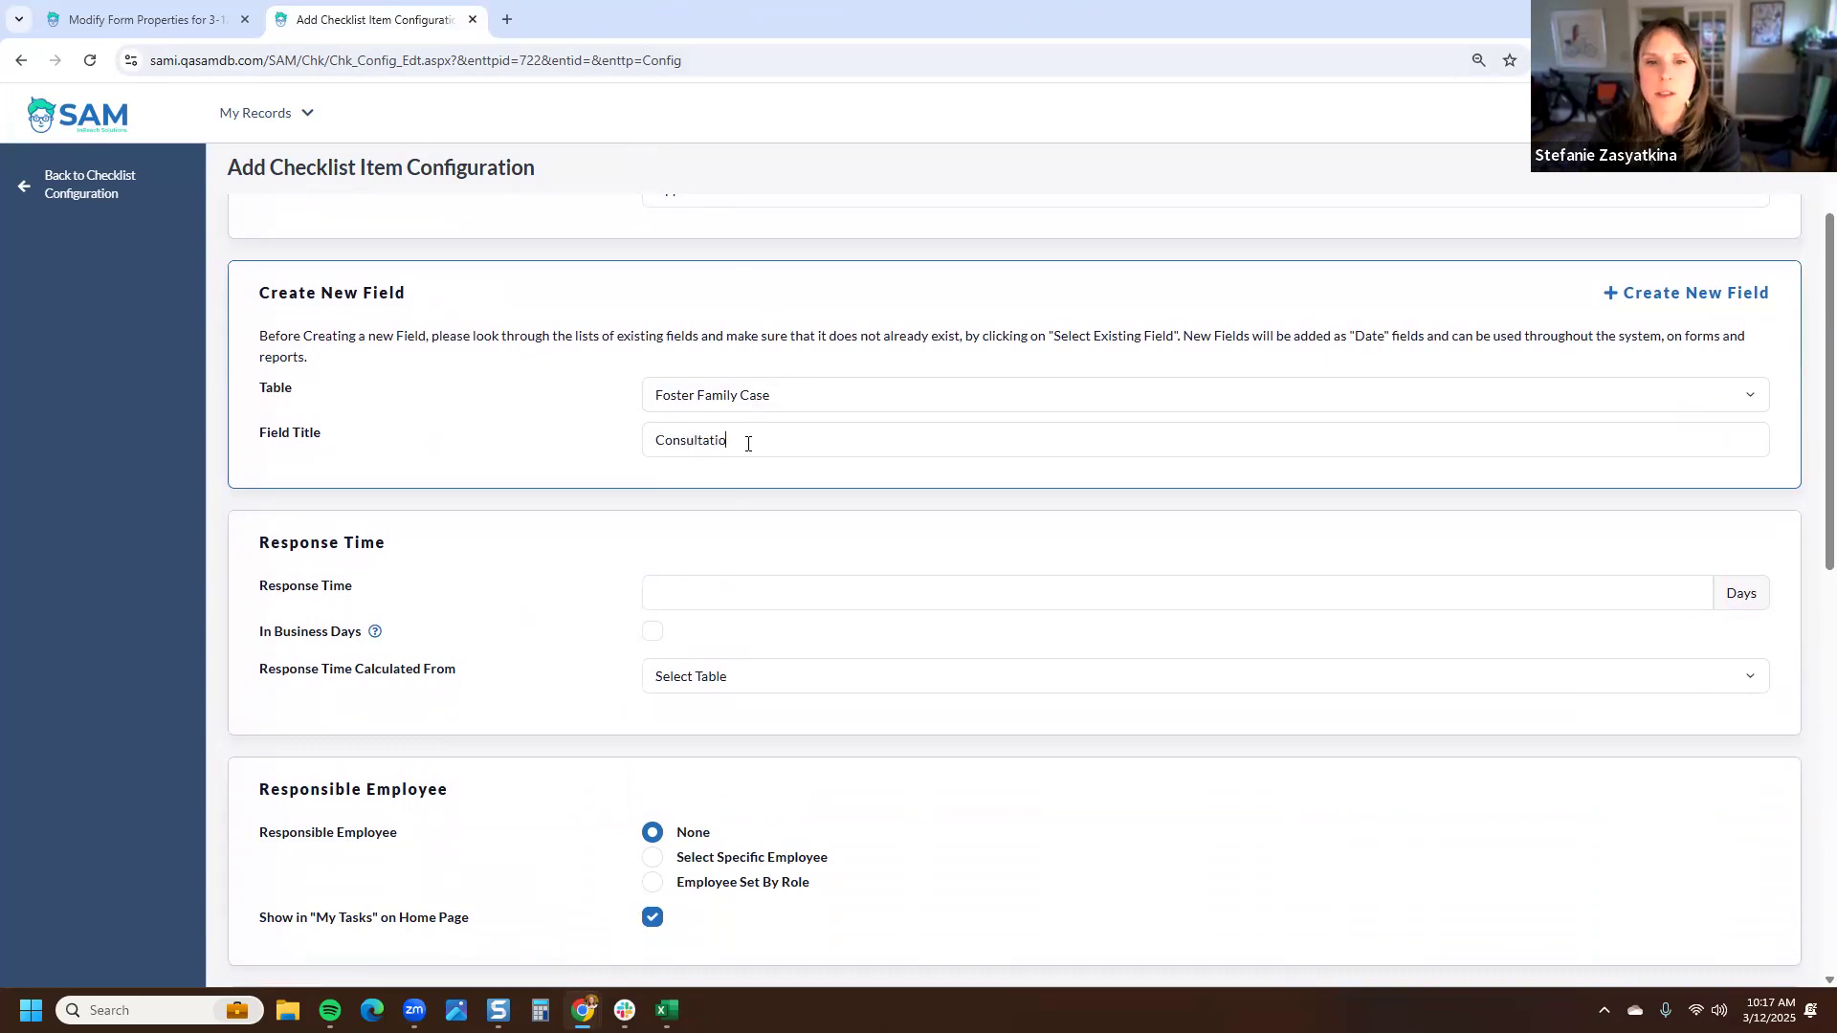
{"action": "type", "text": "n Call"}
{"action": "left_click", "coordinate": [558, 600]}
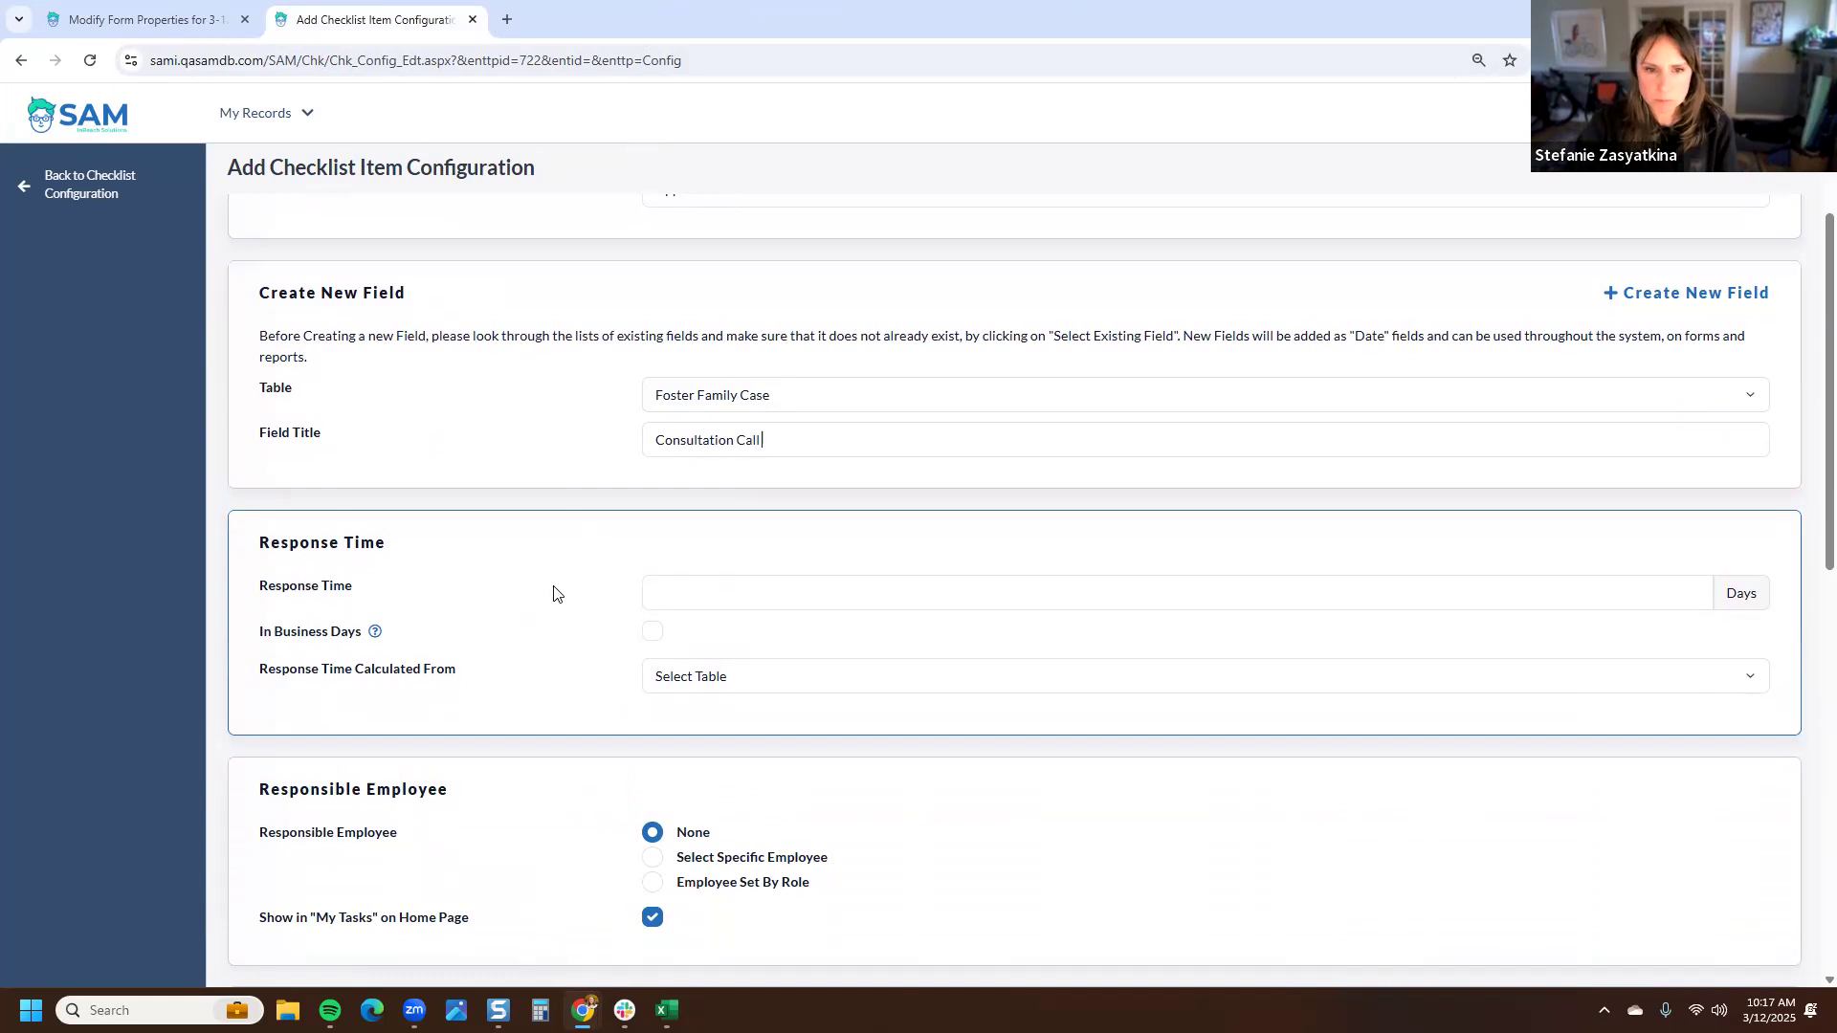
{"action": "scroll", "coordinate": [558, 572], "scroll_direction": "down", "scroll_amount": 3}
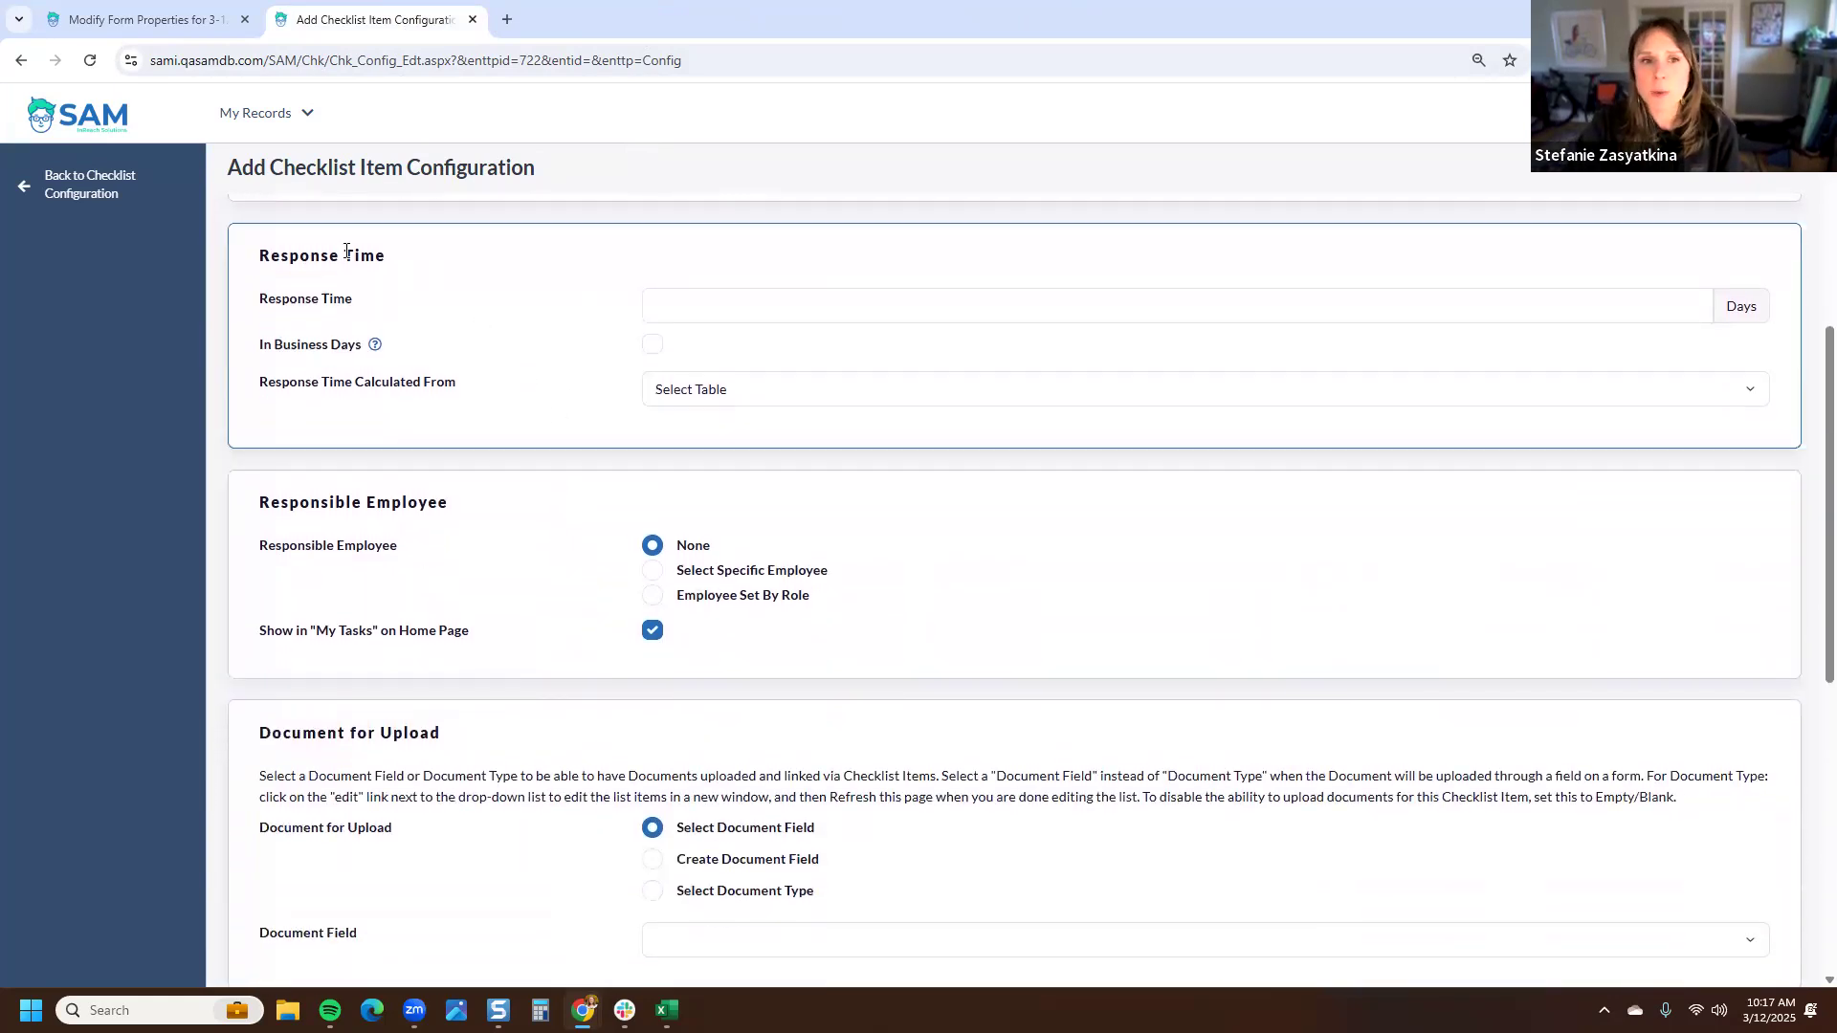
{"action": "scroll", "coordinate": [445, 337], "scroll_direction": "up", "scroll_amount": 1}
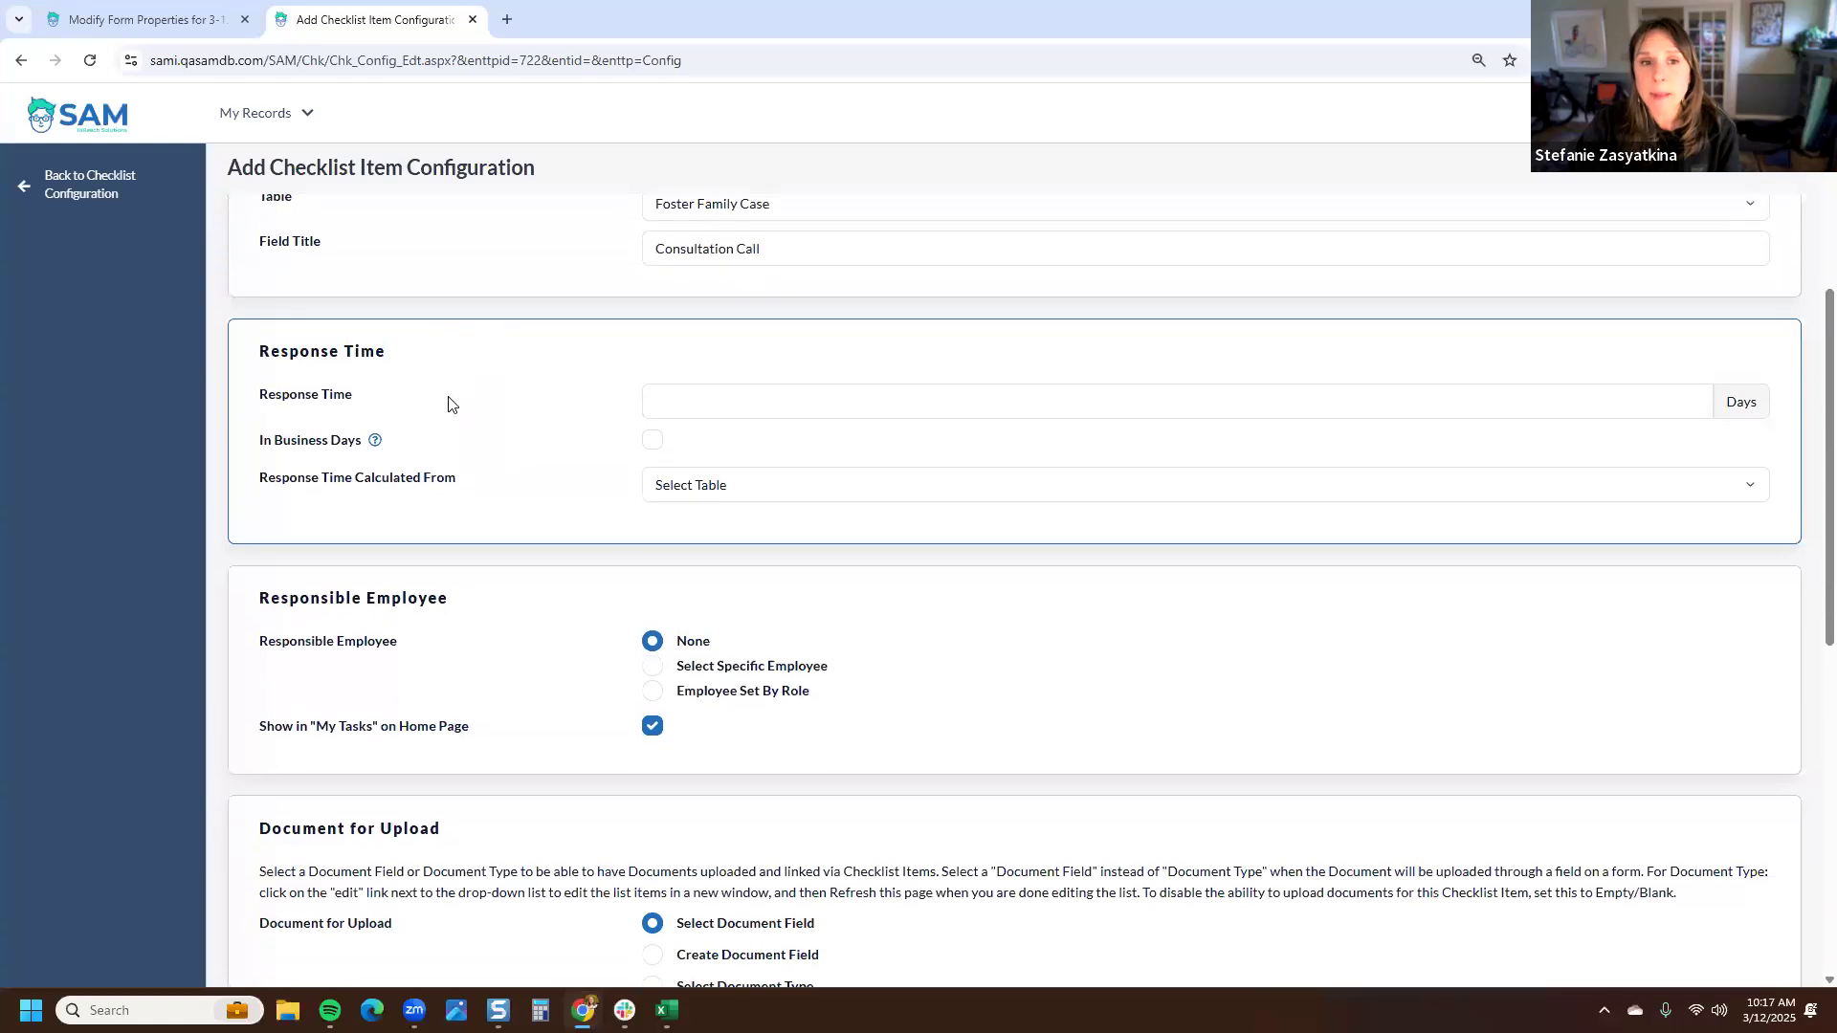
{"action": "scroll", "coordinate": [446, 409], "scroll_direction": "up", "scroll_amount": 2}
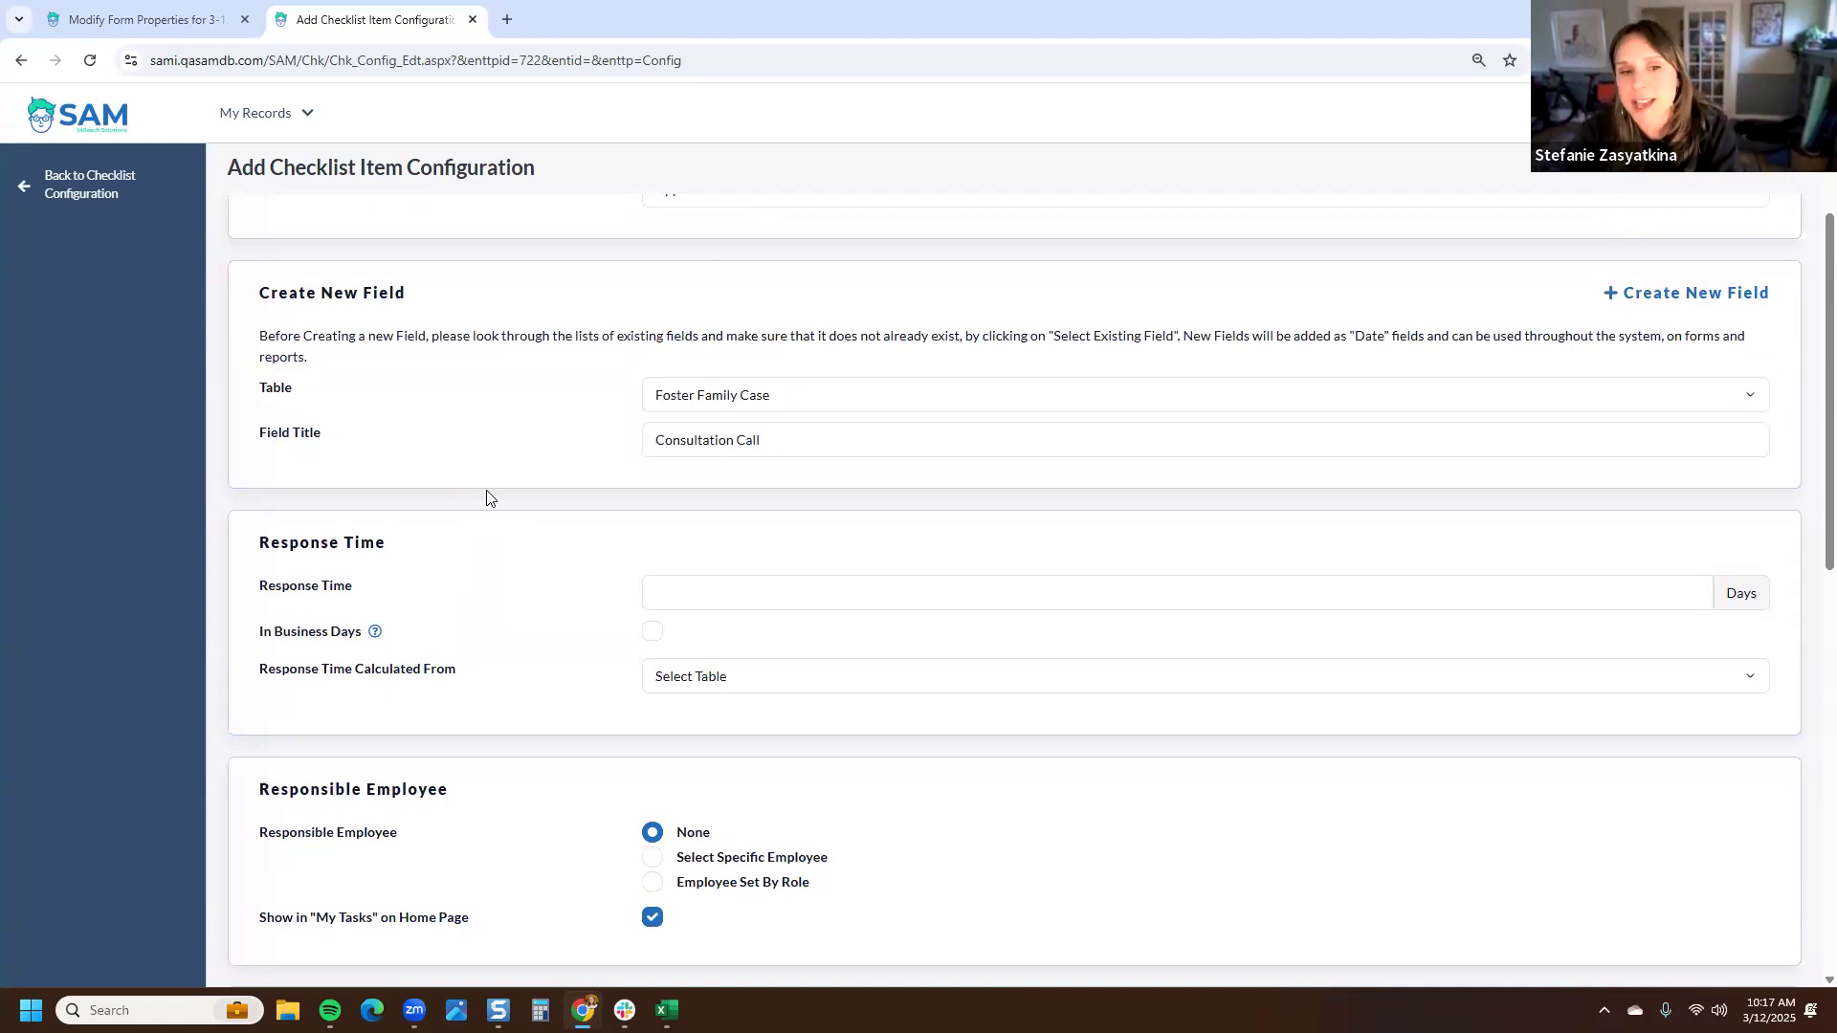
- Set the response time to 5 days, calculated from the Foster Family Case Application Form date
{"action": "left_click", "coordinate": [695, 583]}
{"action": "type", "text": "5"}
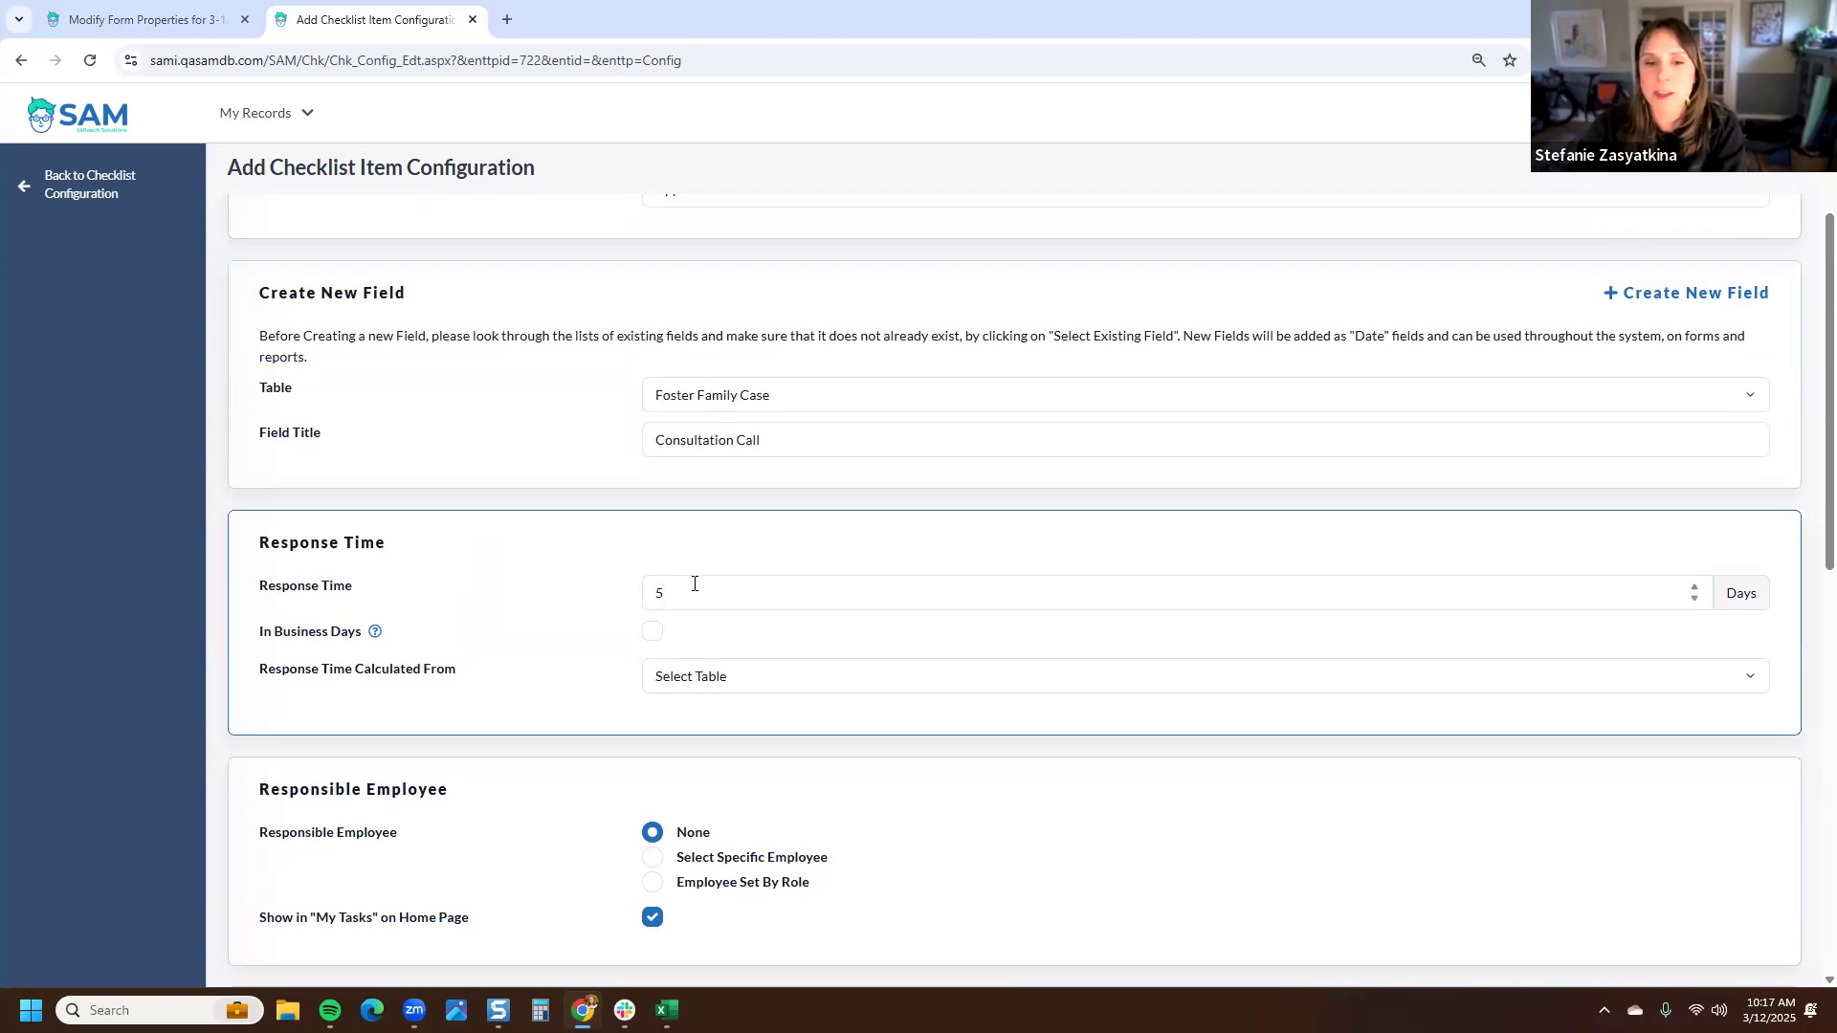
{"action": "left_click", "coordinate": [733, 679]}
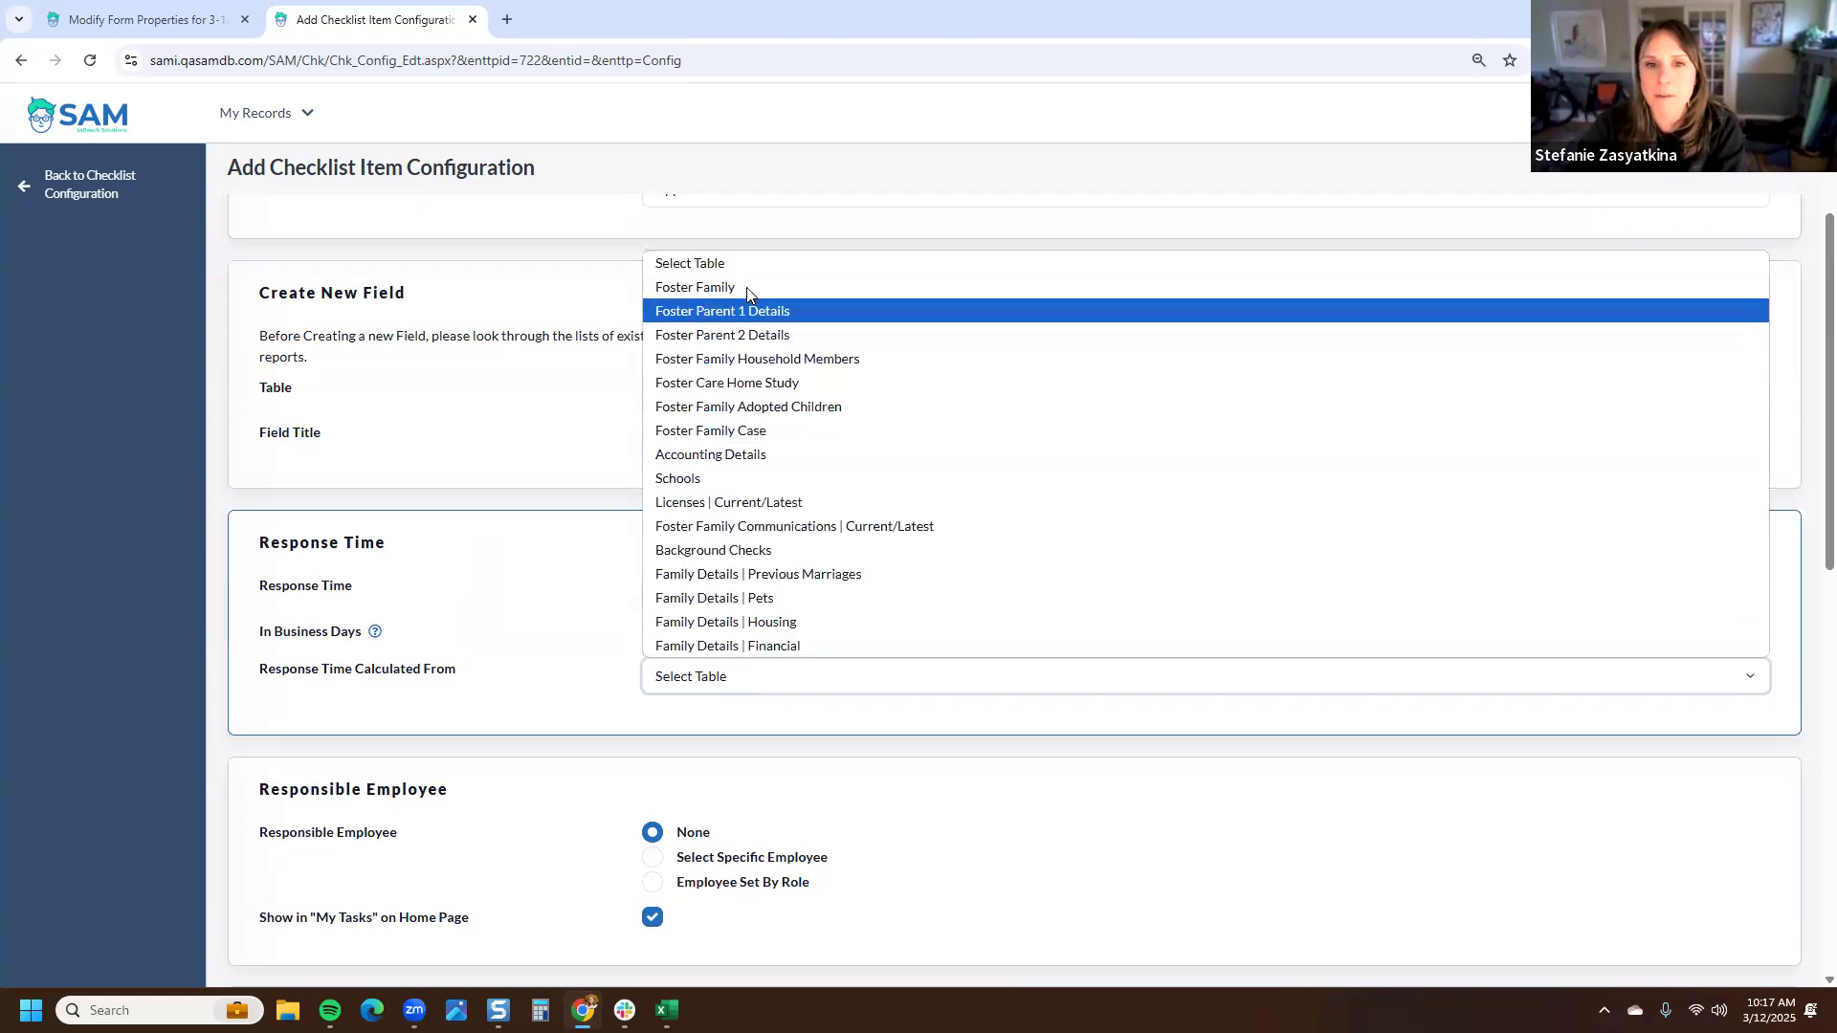
{"action": "left_click", "coordinate": [752, 430]}
{"action": "left_click", "coordinate": [755, 721]}
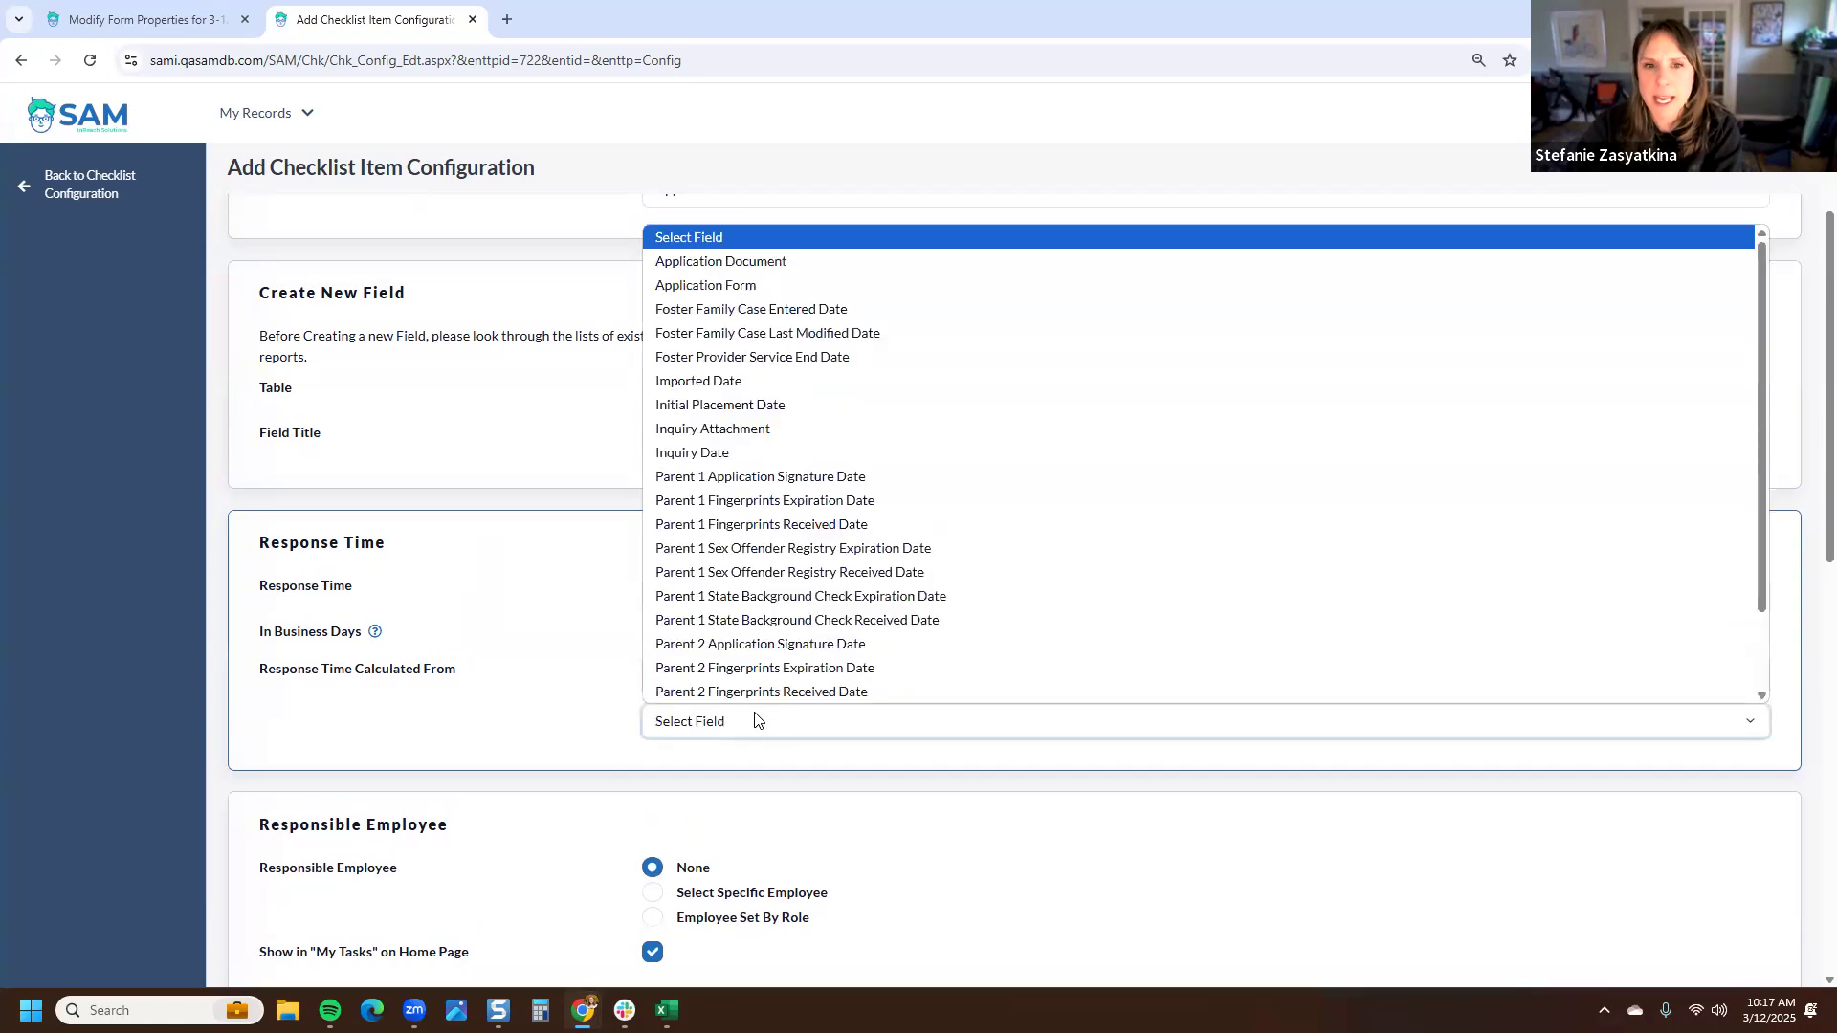
{"action": "left_click", "coordinate": [716, 288]}
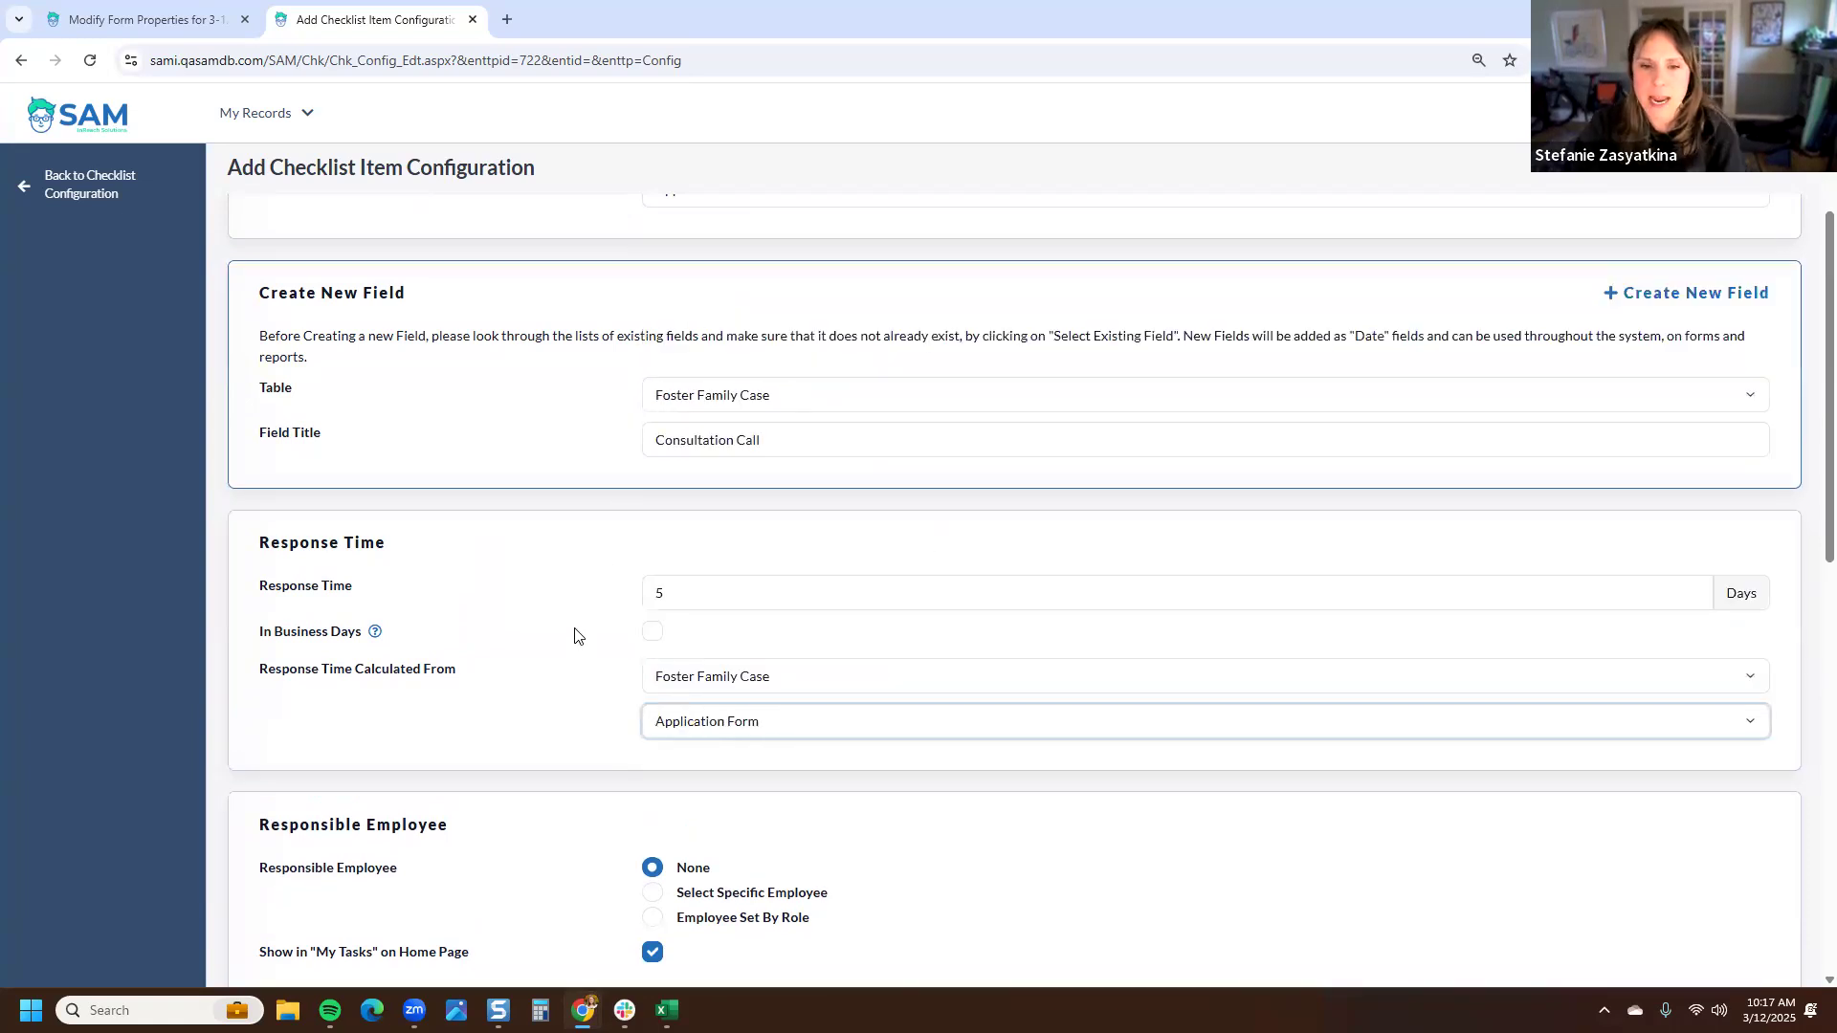
- Count the response time in business days
{"action": "left_click", "coordinate": [579, 660]}
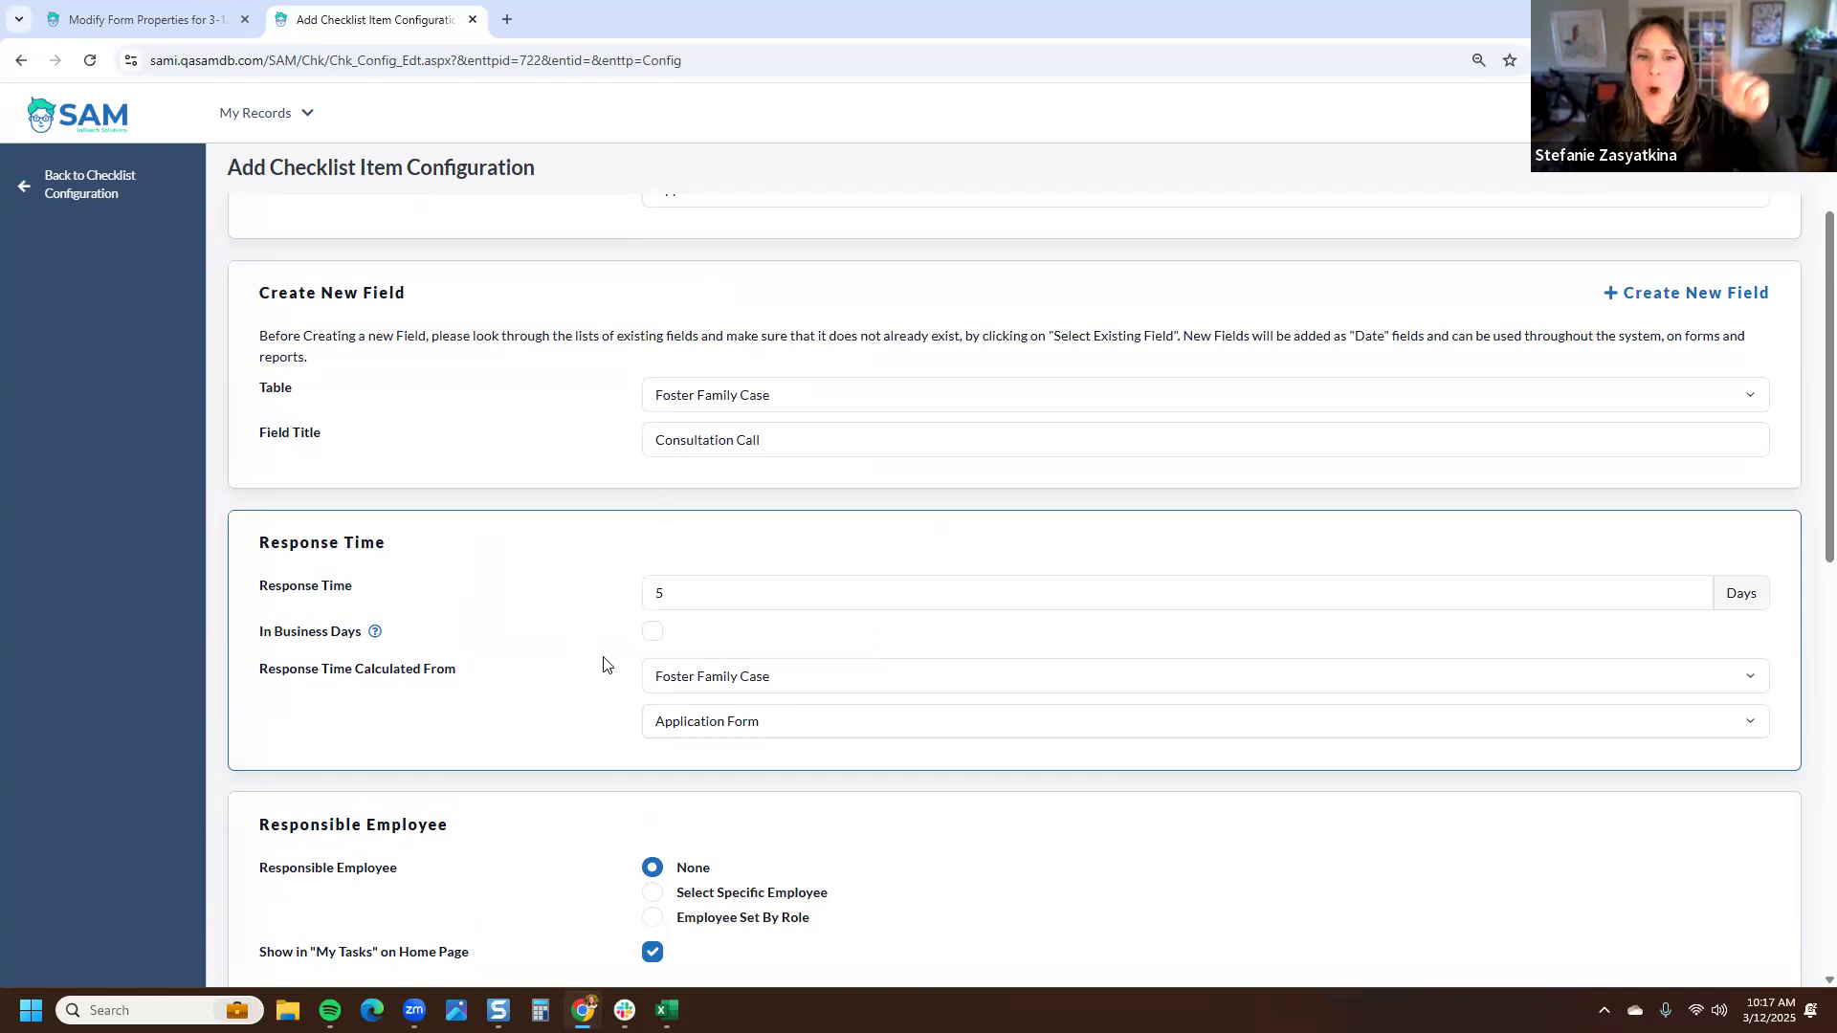
{"action": "left_click", "coordinate": [677, 447]}
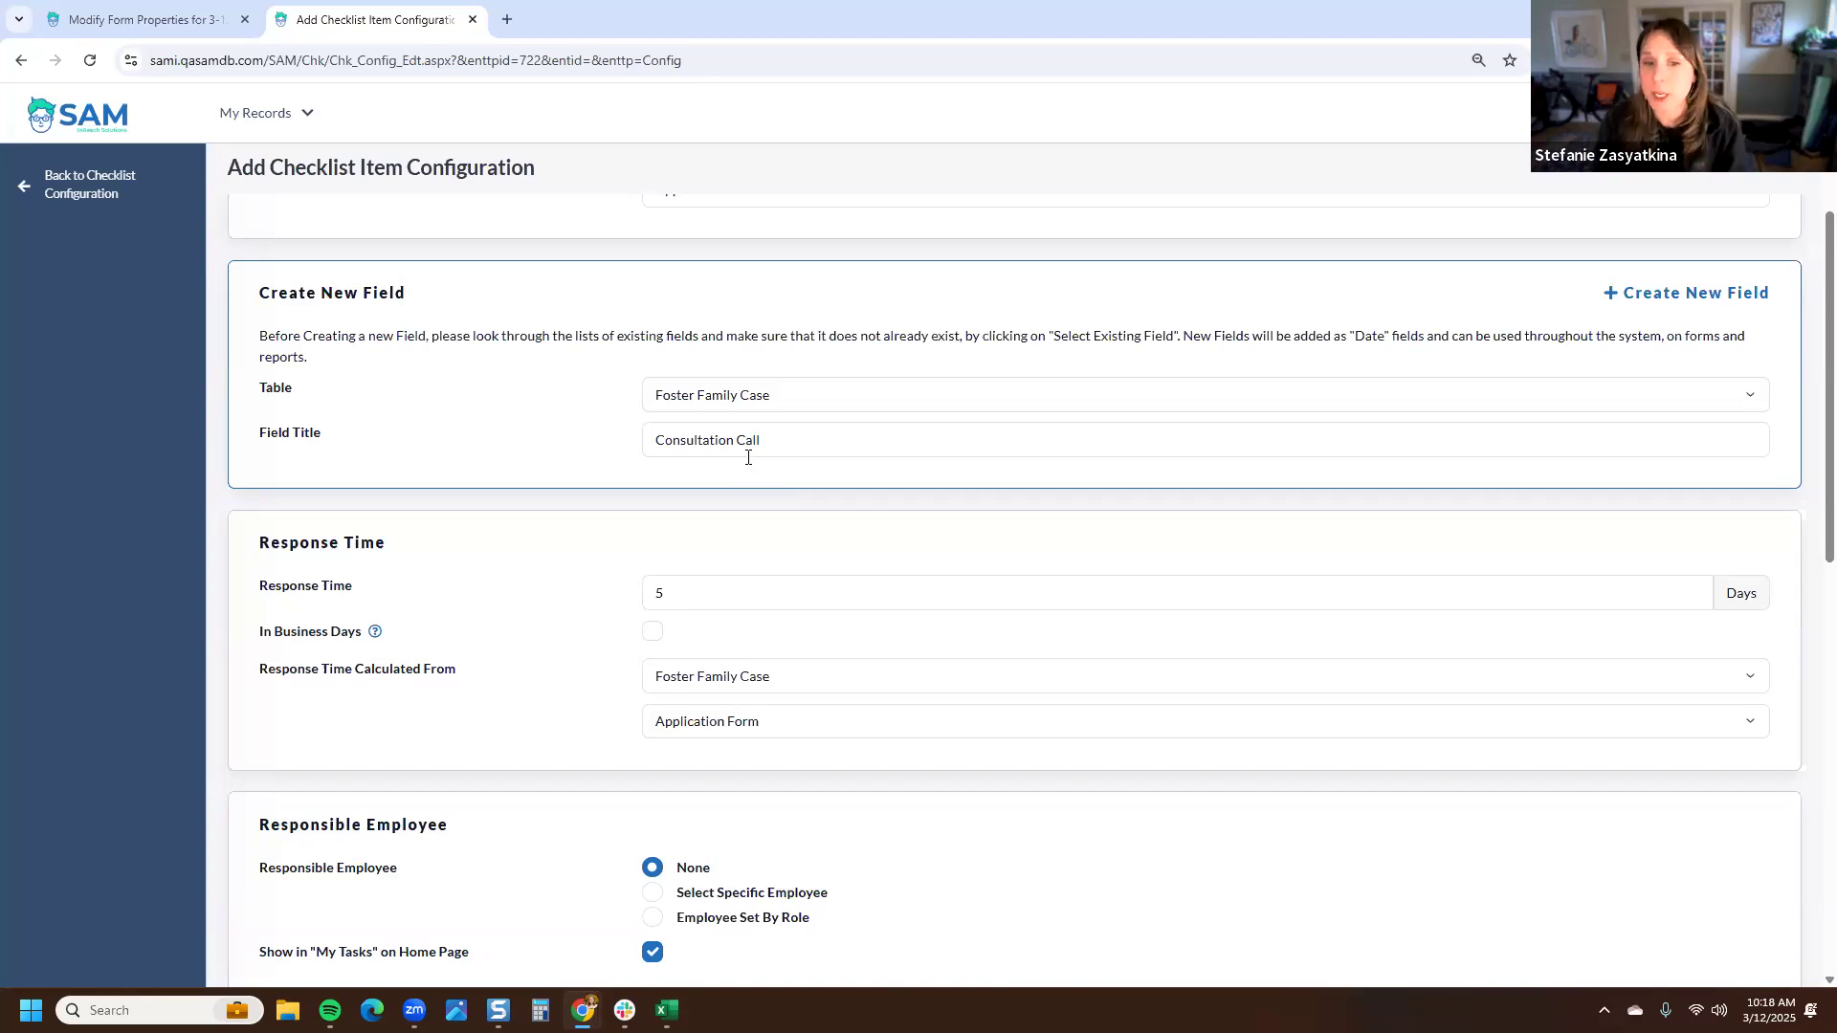
{"action": "left_click", "coordinate": [652, 631]}
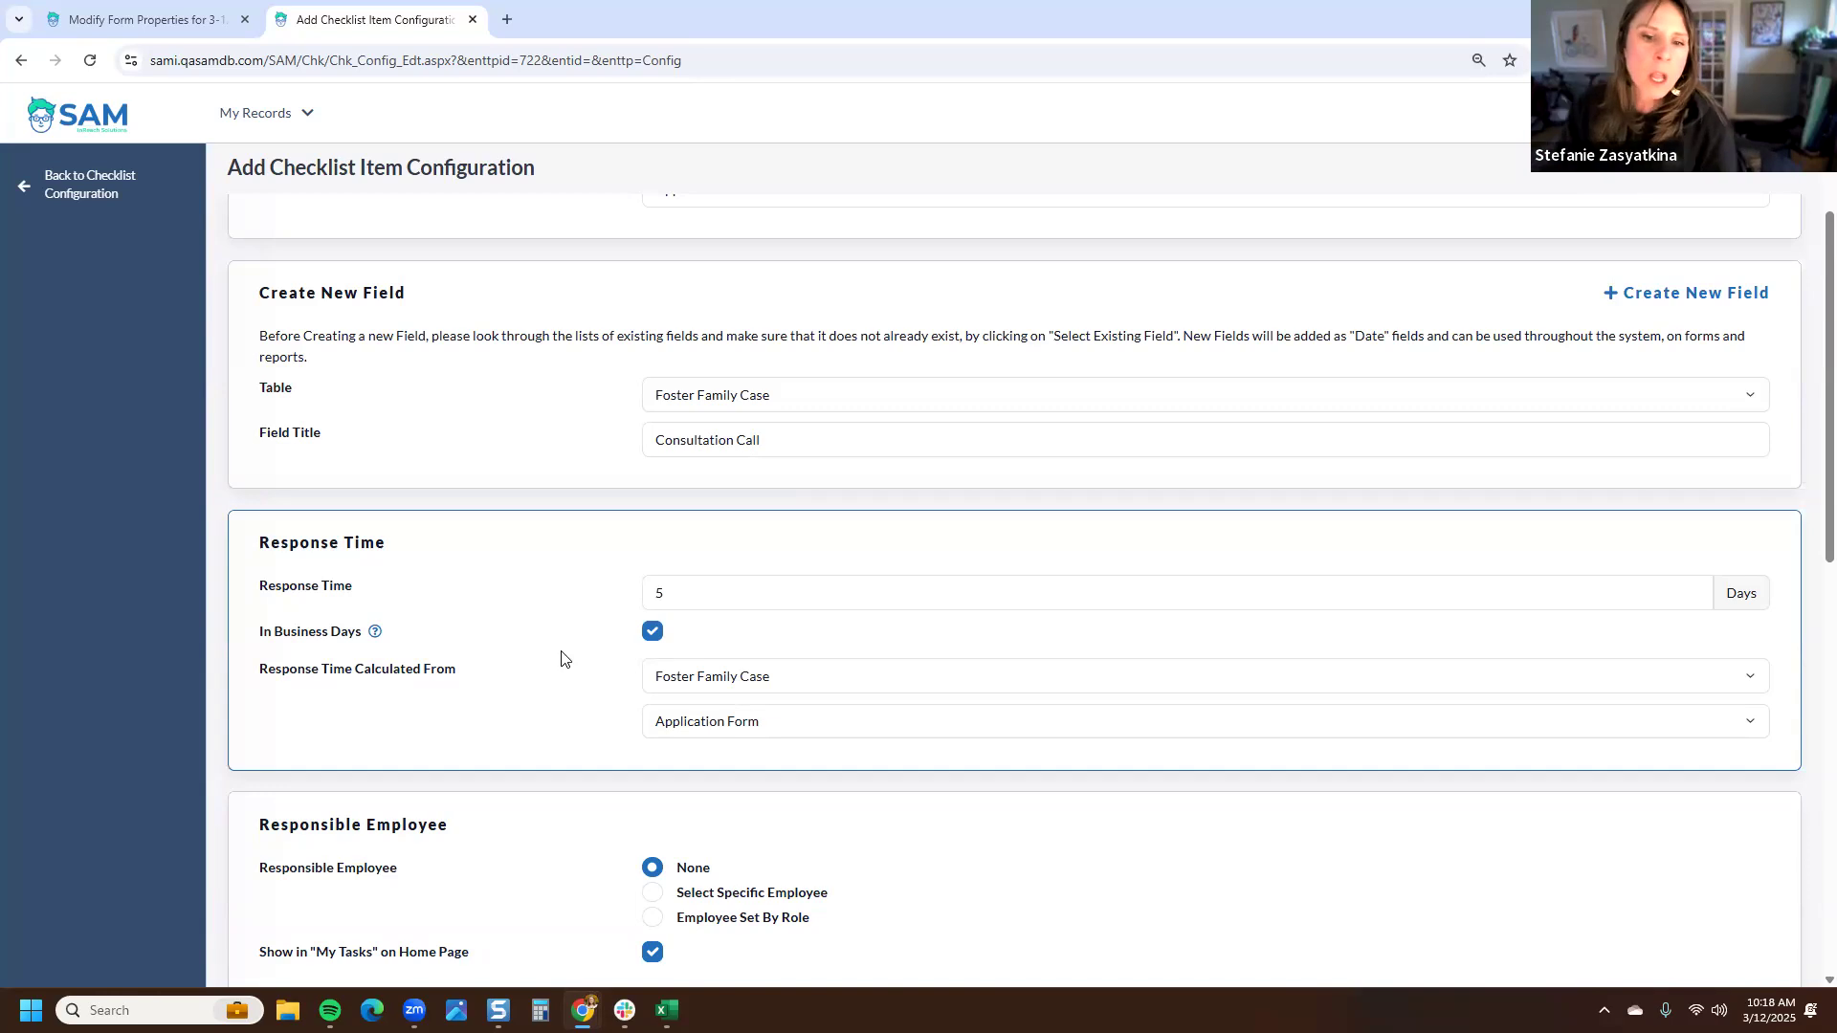
- Assign a specific responsible employee from the employee list
{"action": "scroll", "coordinate": [564, 656], "scroll_direction": "down", "scroll_amount": 2}
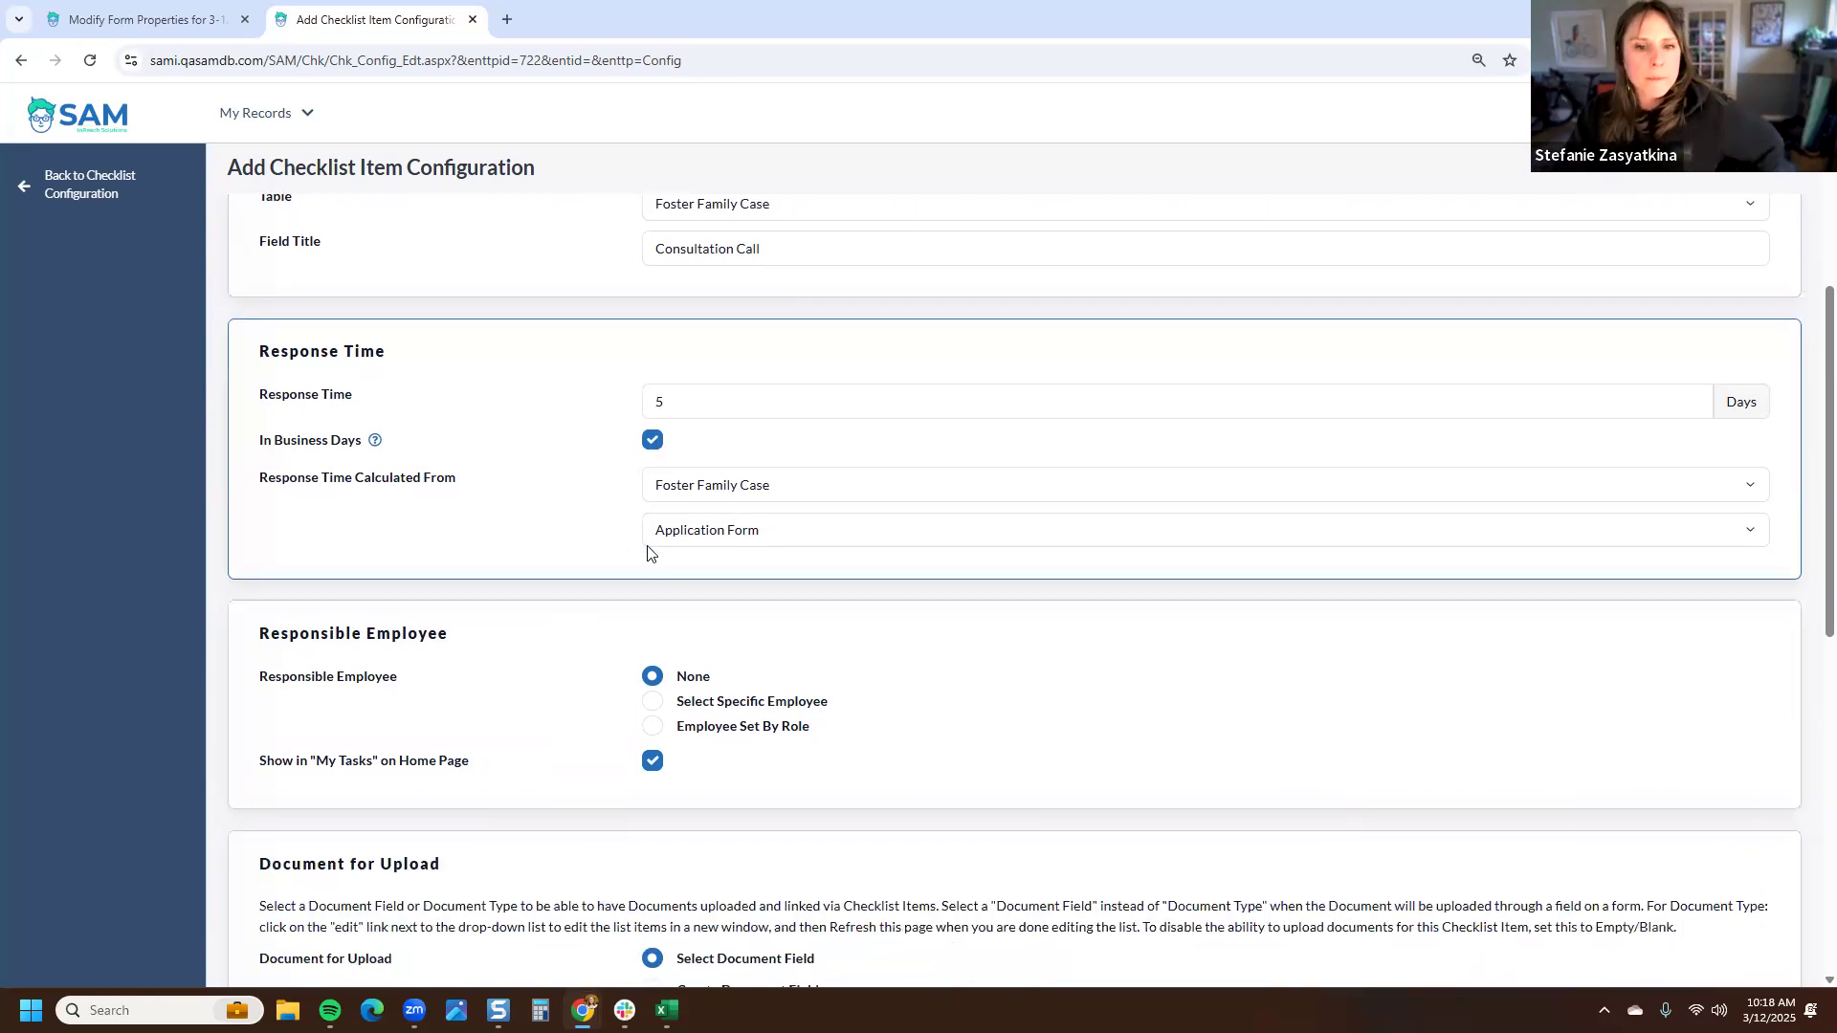
{"action": "scroll", "coordinate": [641, 605], "scroll_direction": "down", "scroll_amount": 2}
{"action": "scroll", "coordinate": [629, 608], "scroll_direction": "down", "scroll_amount": 3}
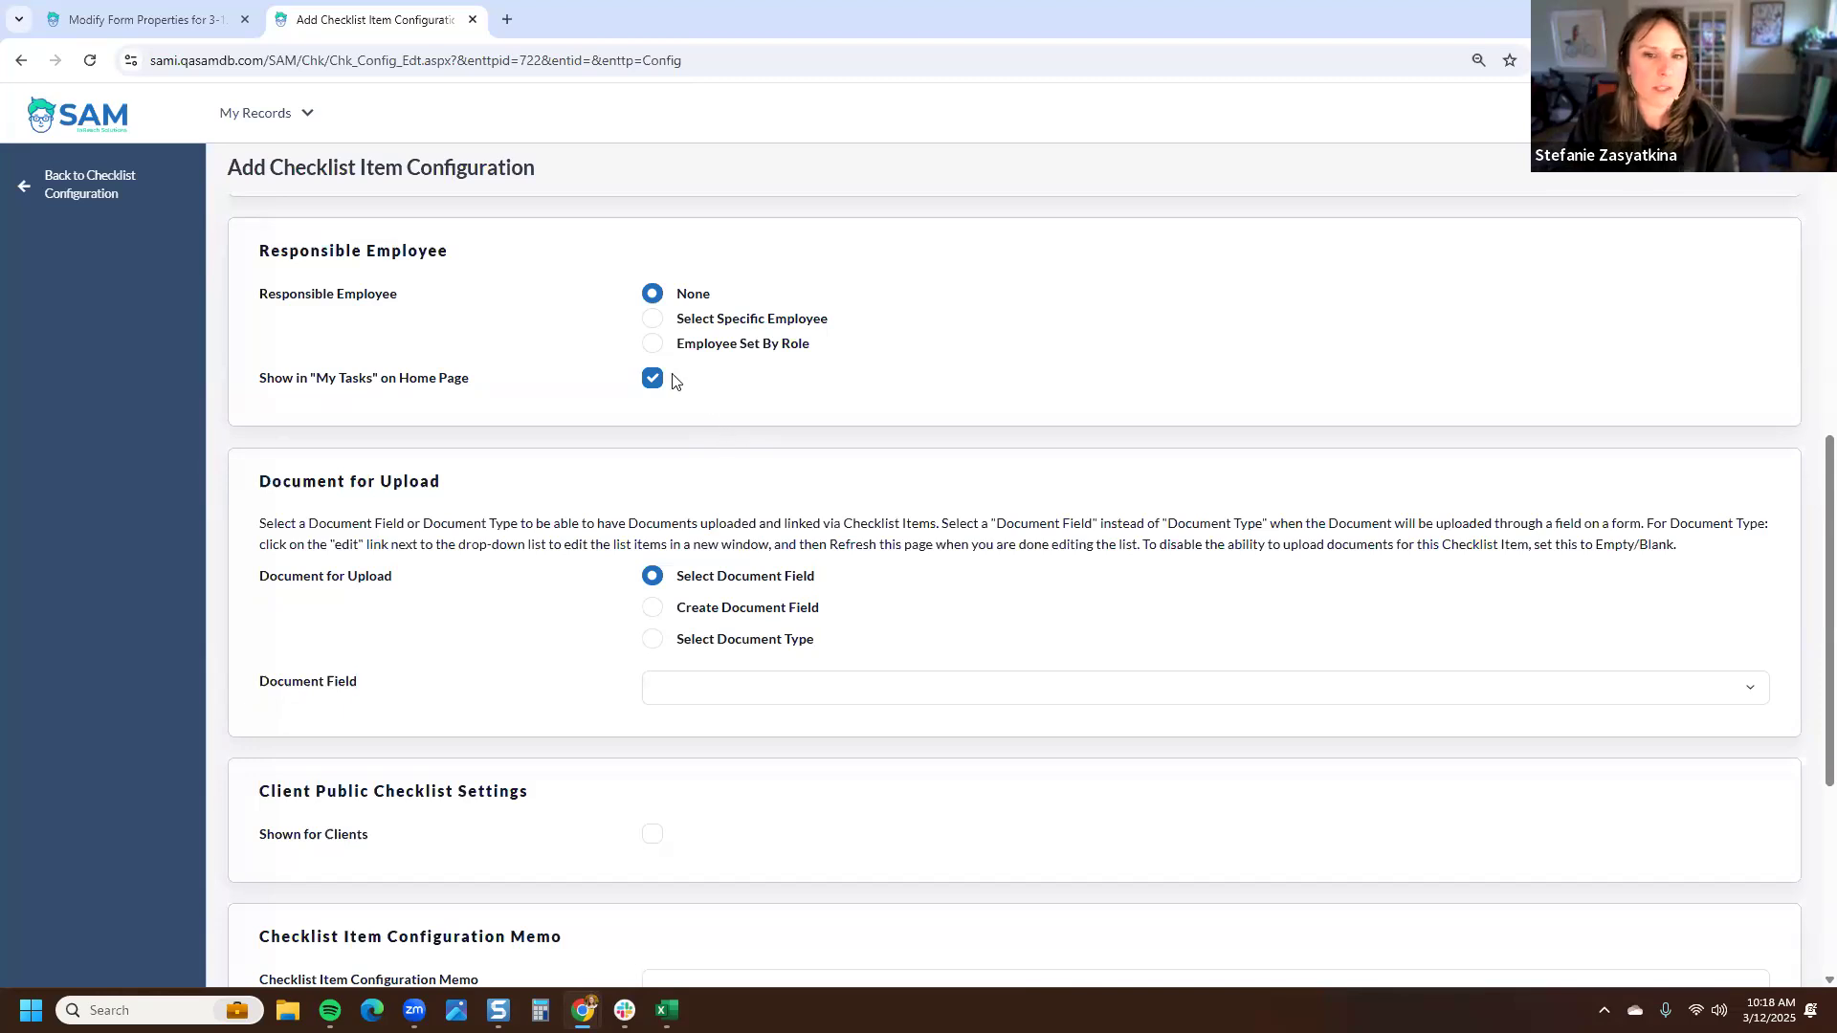
{"action": "left_click", "coordinate": [654, 319]}
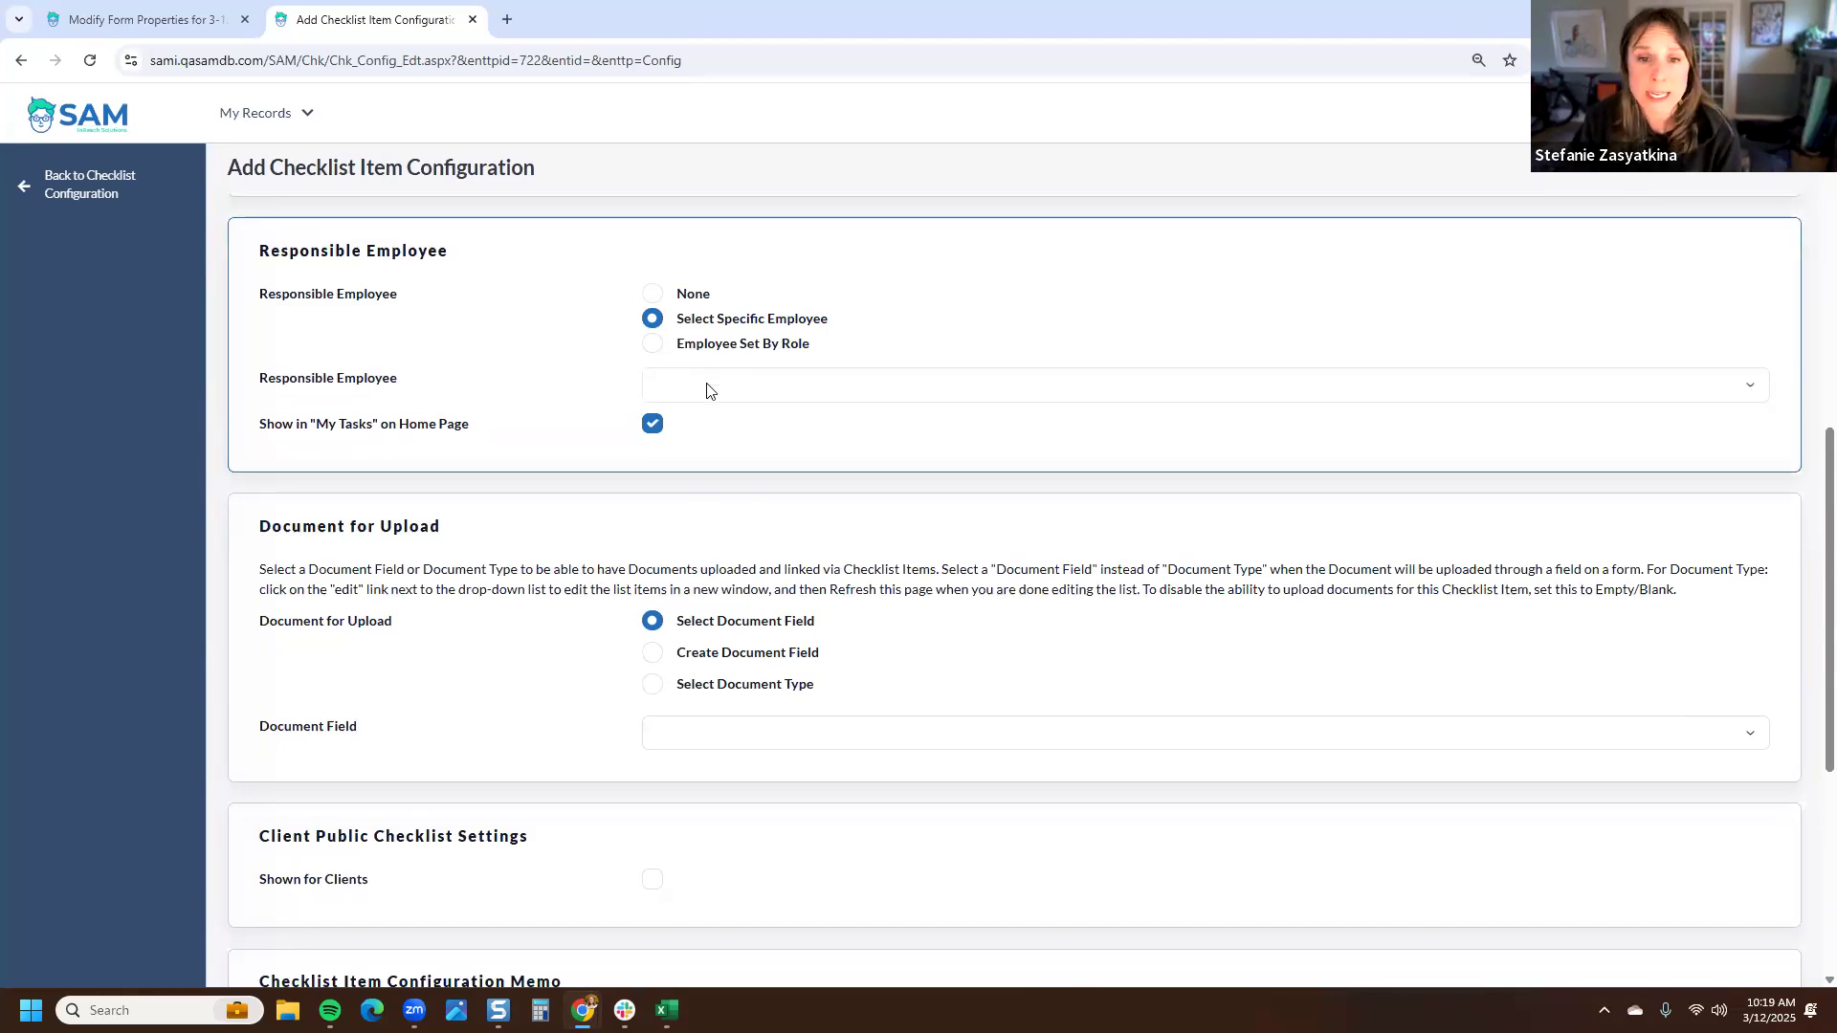
{"action": "left_click", "coordinate": [710, 388]}
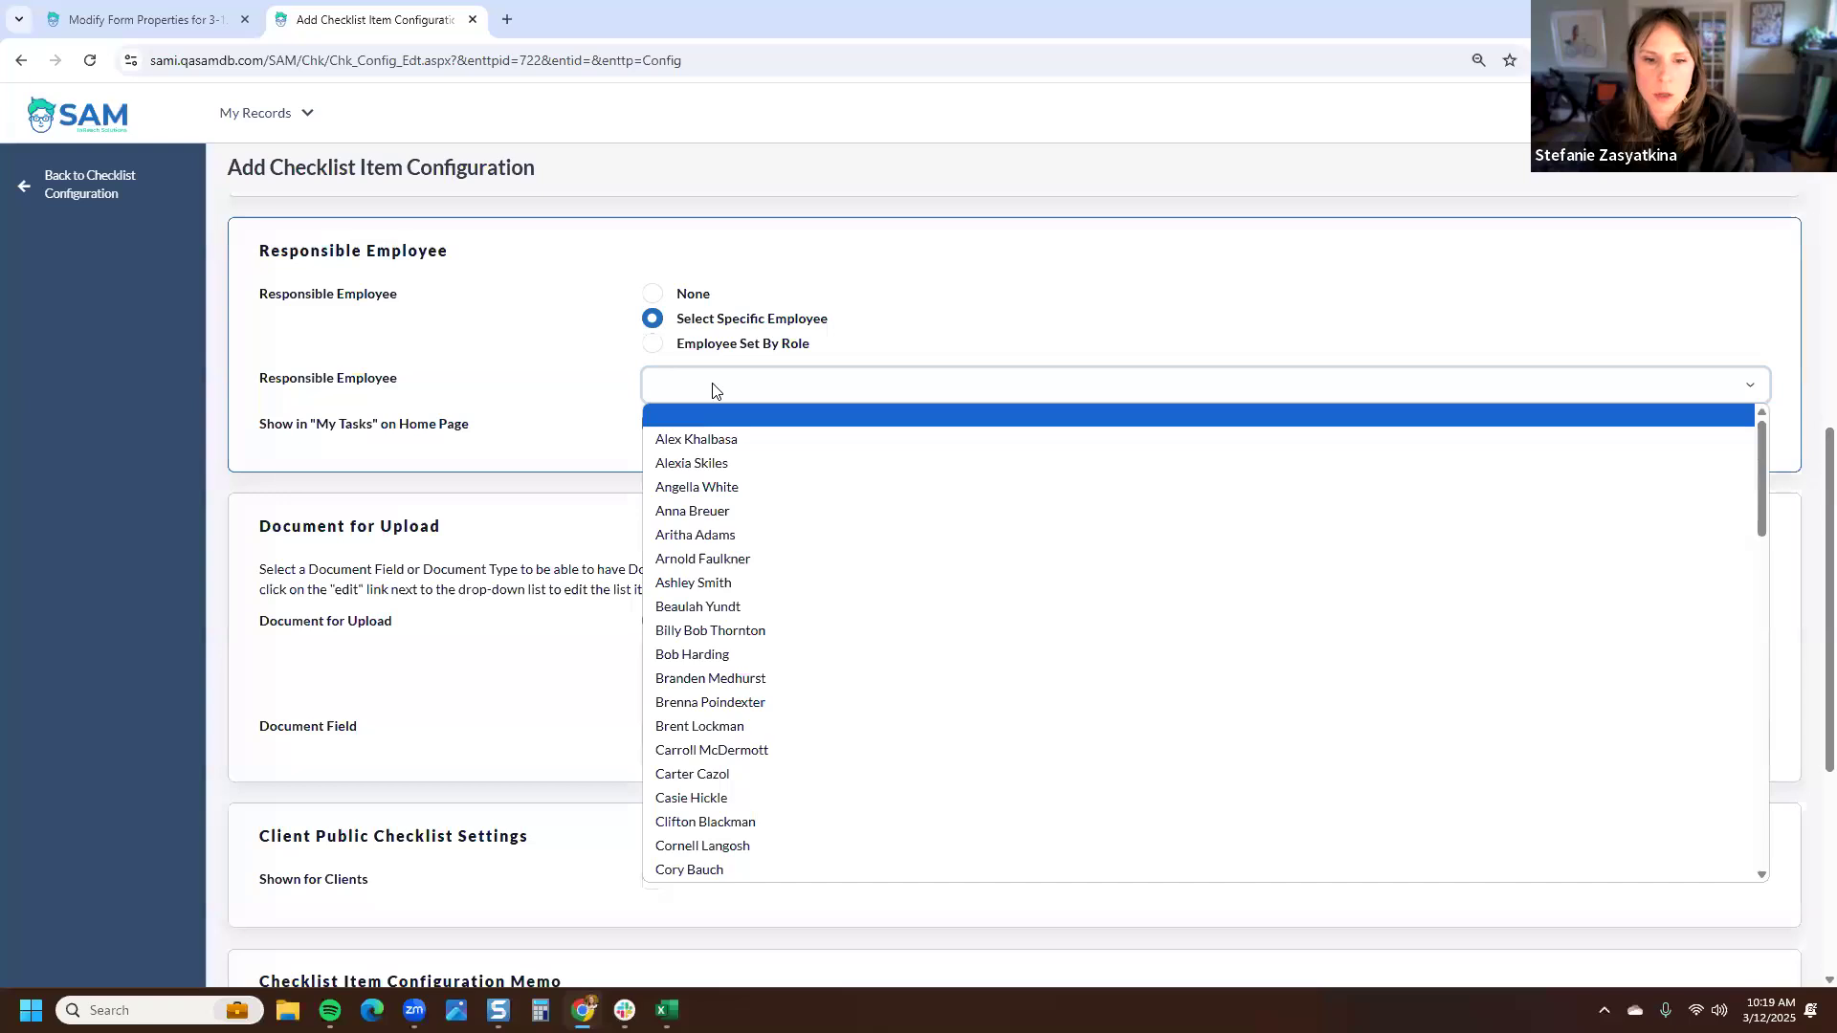
{"action": "type", "text": "seste"}
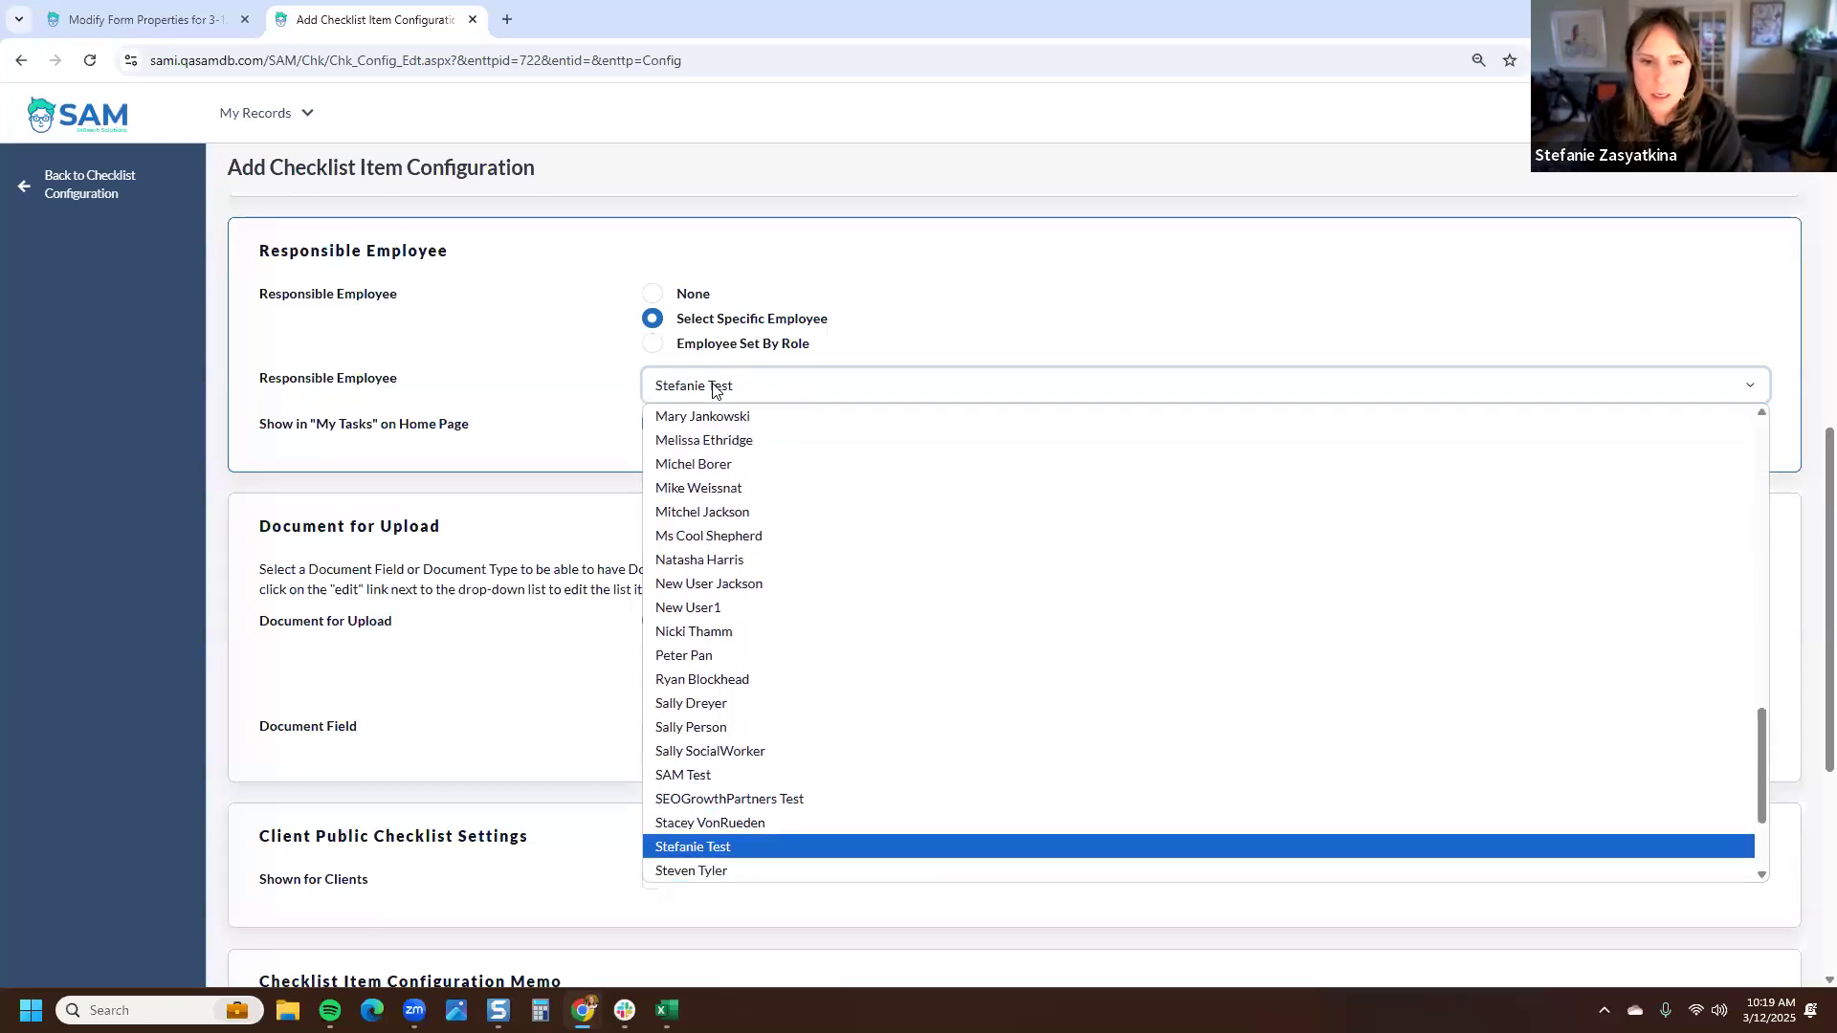
{"action": "scroll", "coordinate": [732, 574], "scroll_direction": "down", "scroll_amount": 2}
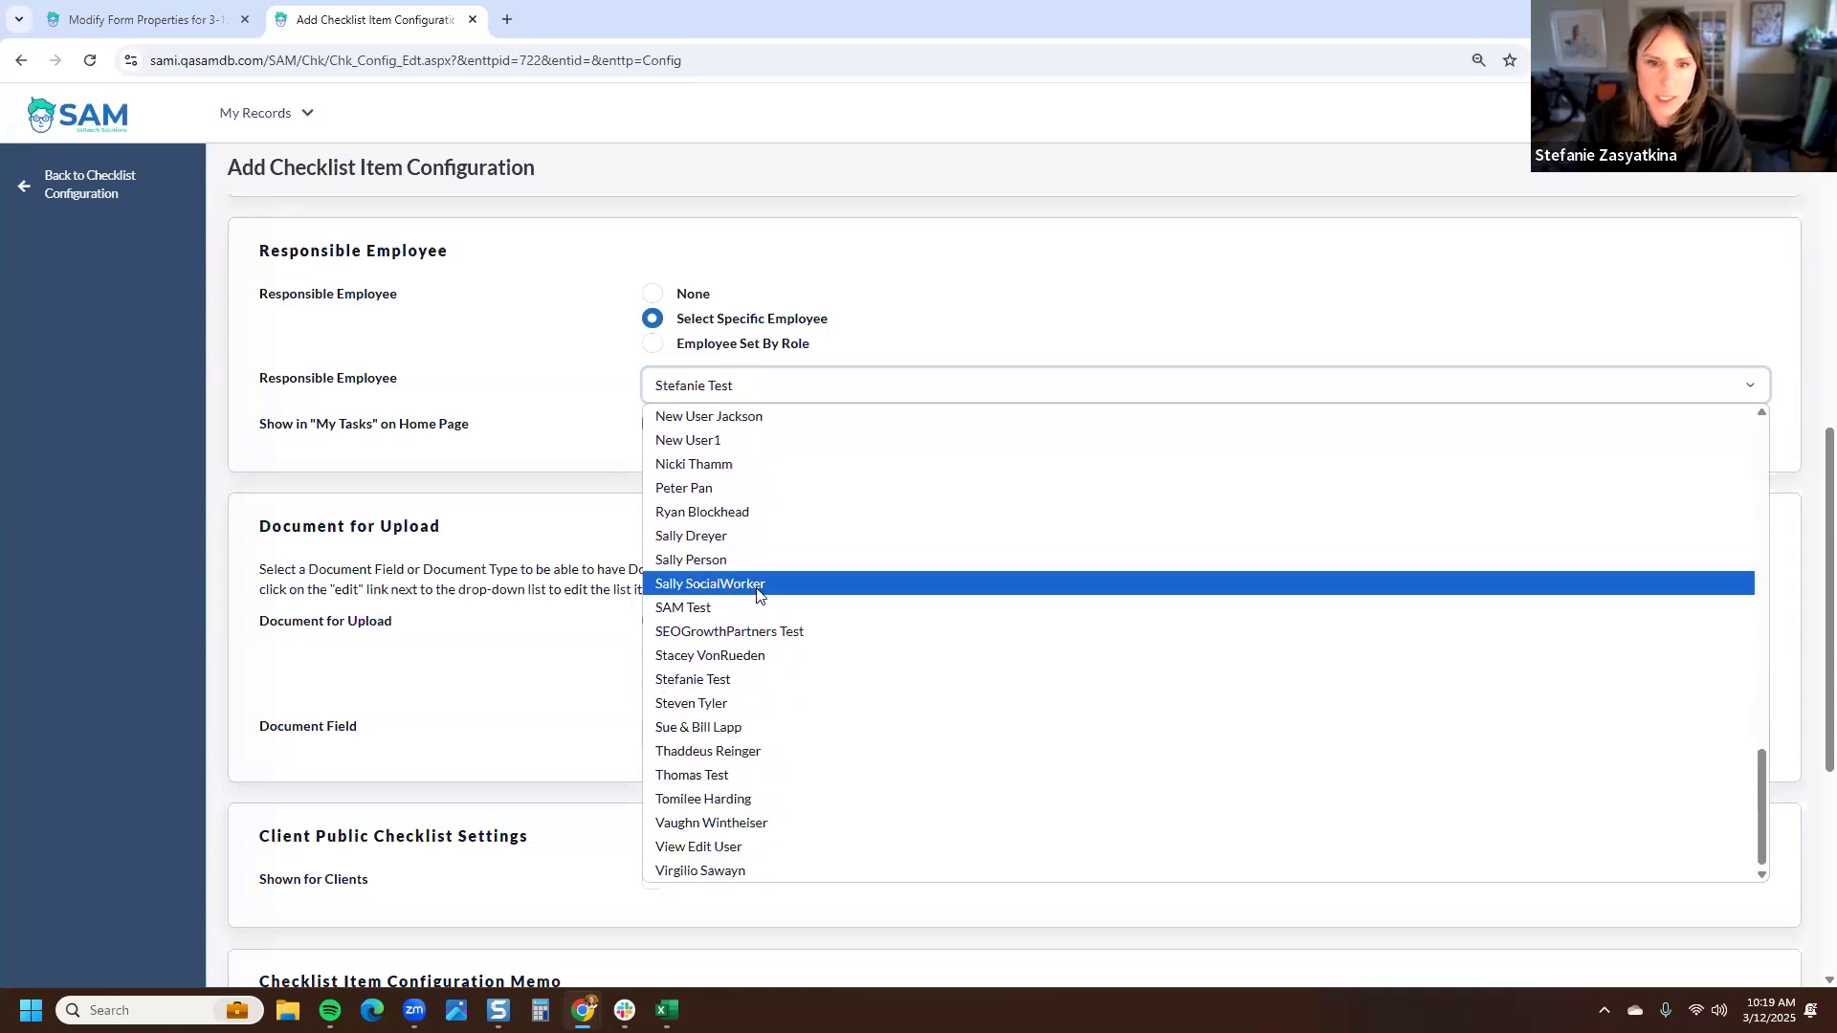
{"action": "scroll", "coordinate": [755, 593], "scroll_direction": "up", "scroll_amount": 15}
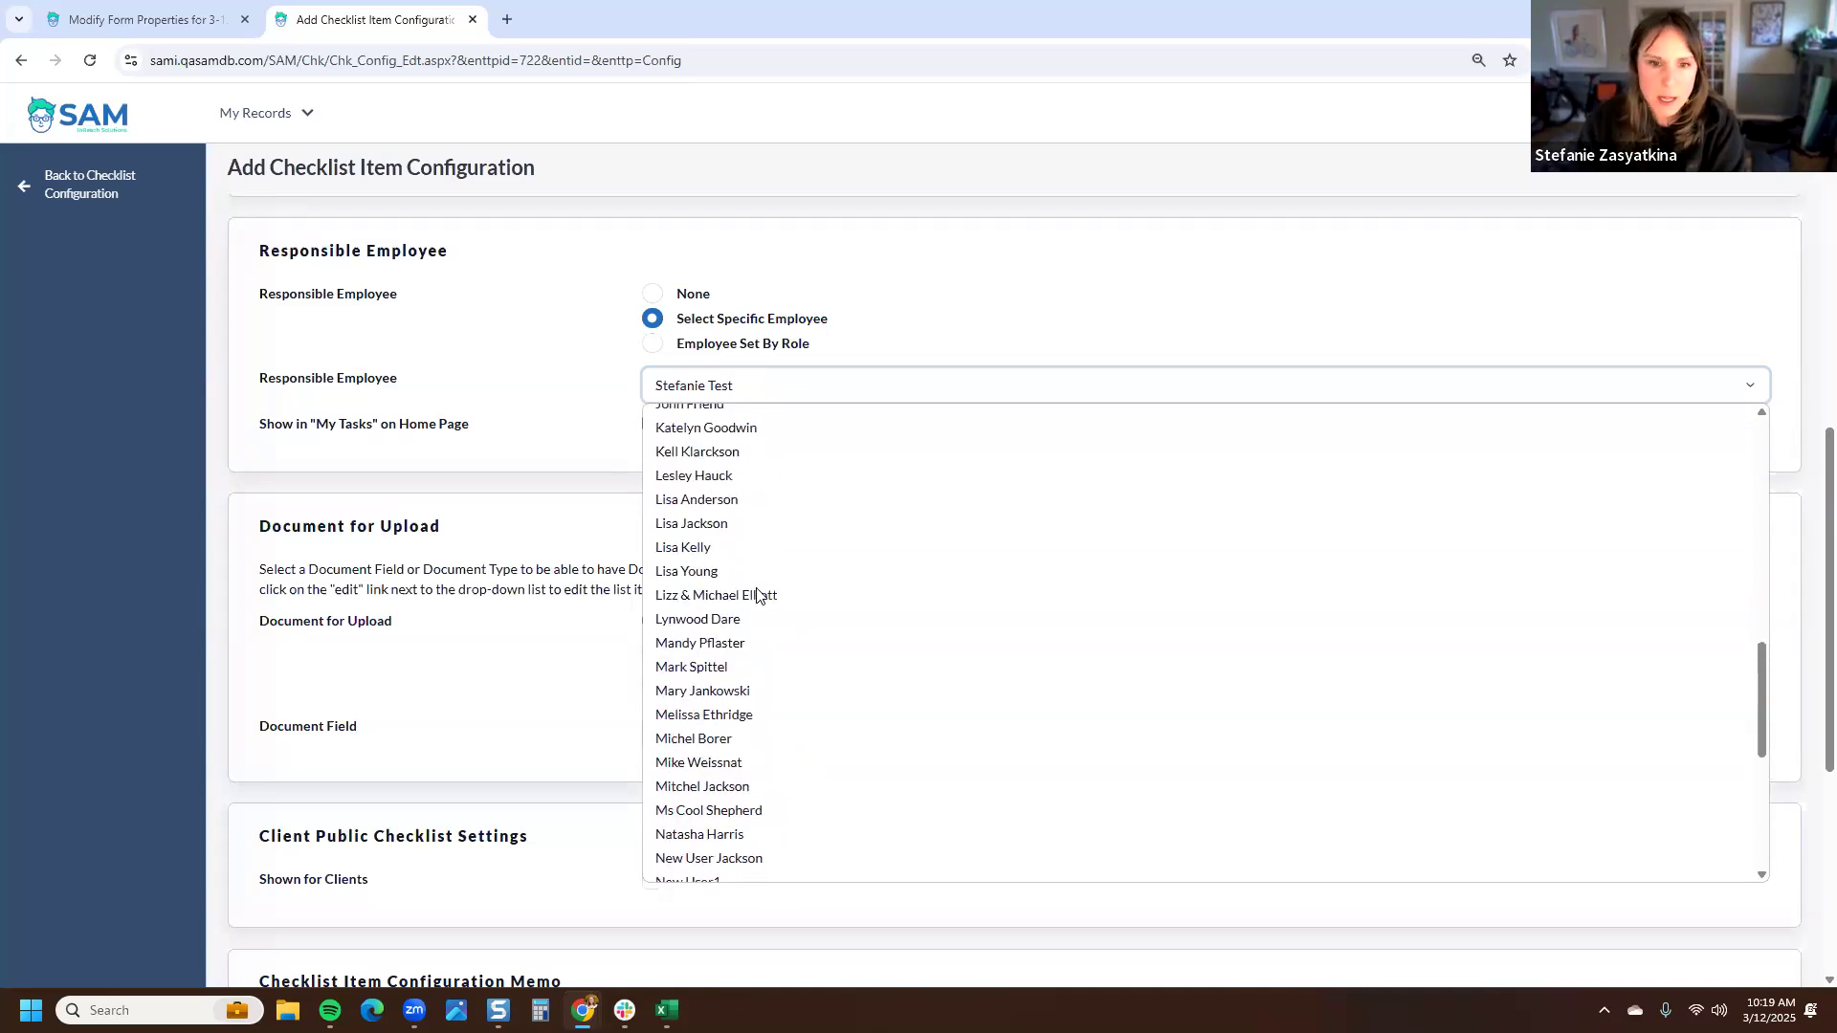
{"action": "left_click", "coordinate": [739, 396]}
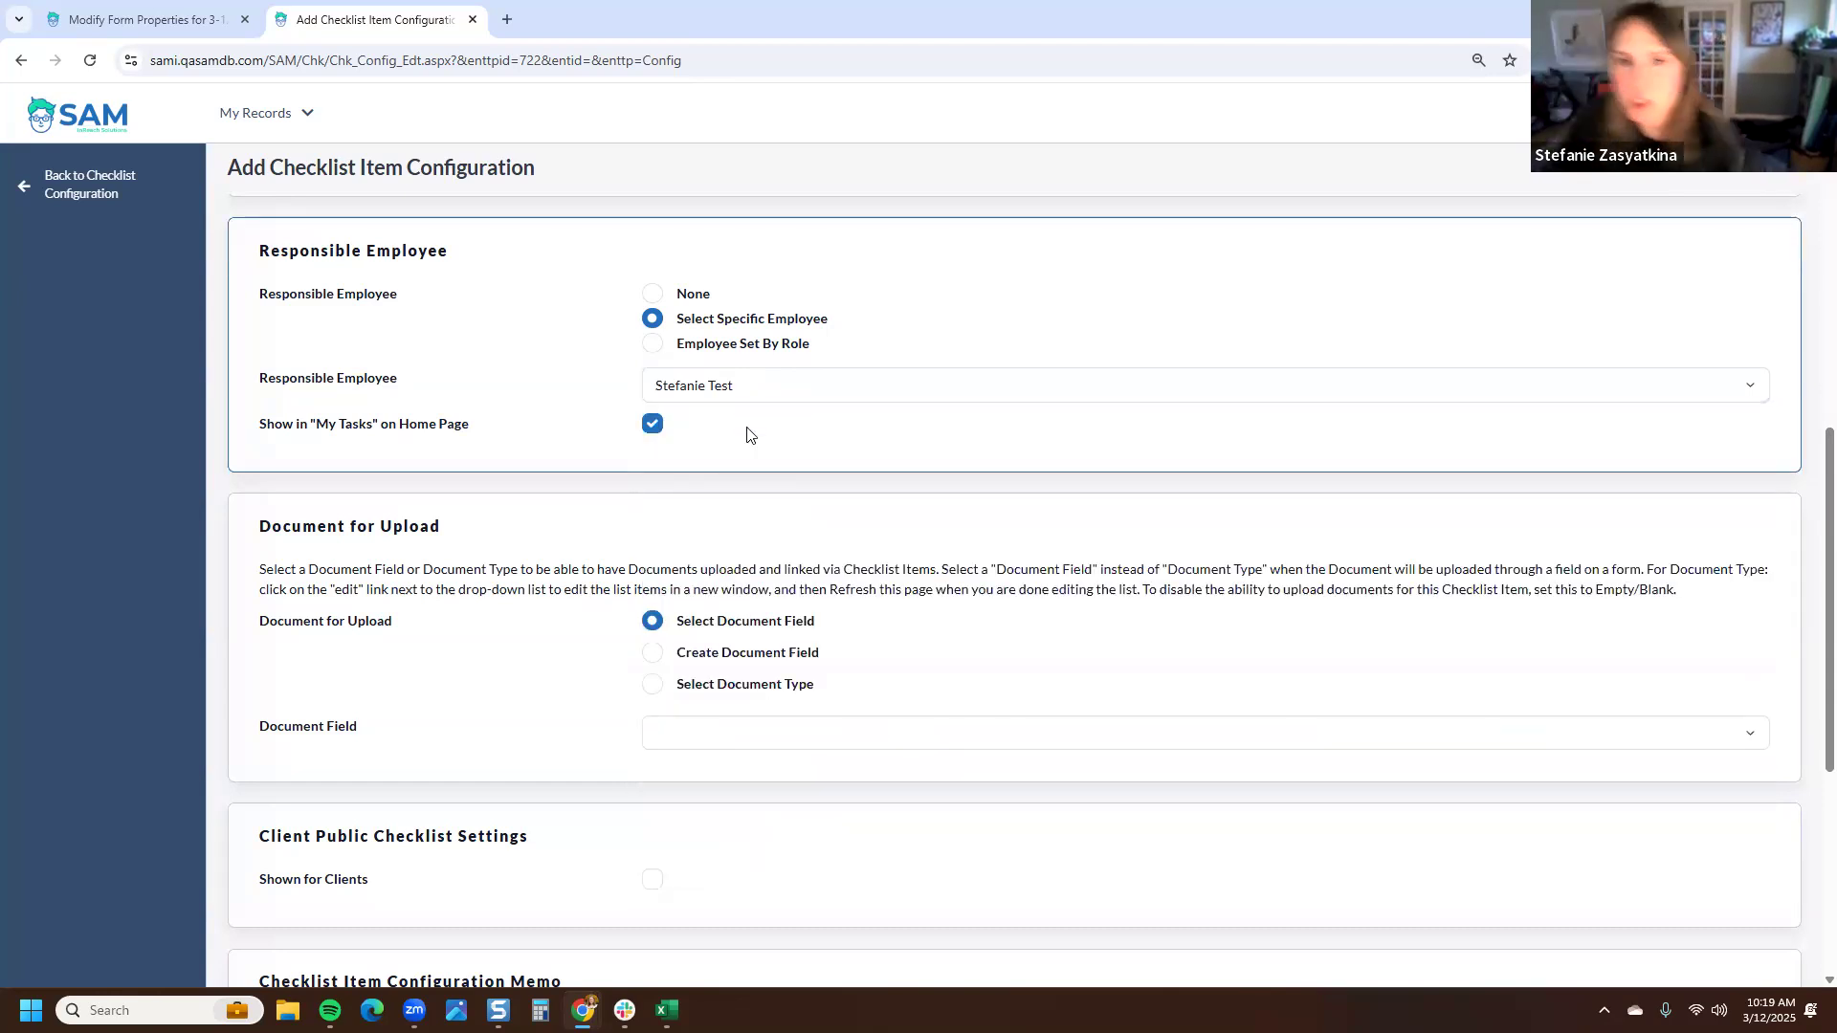
- Set the responsible employee by role to Foster Family Case » Case Worker
{"action": "left_click", "coordinate": [658, 347]}
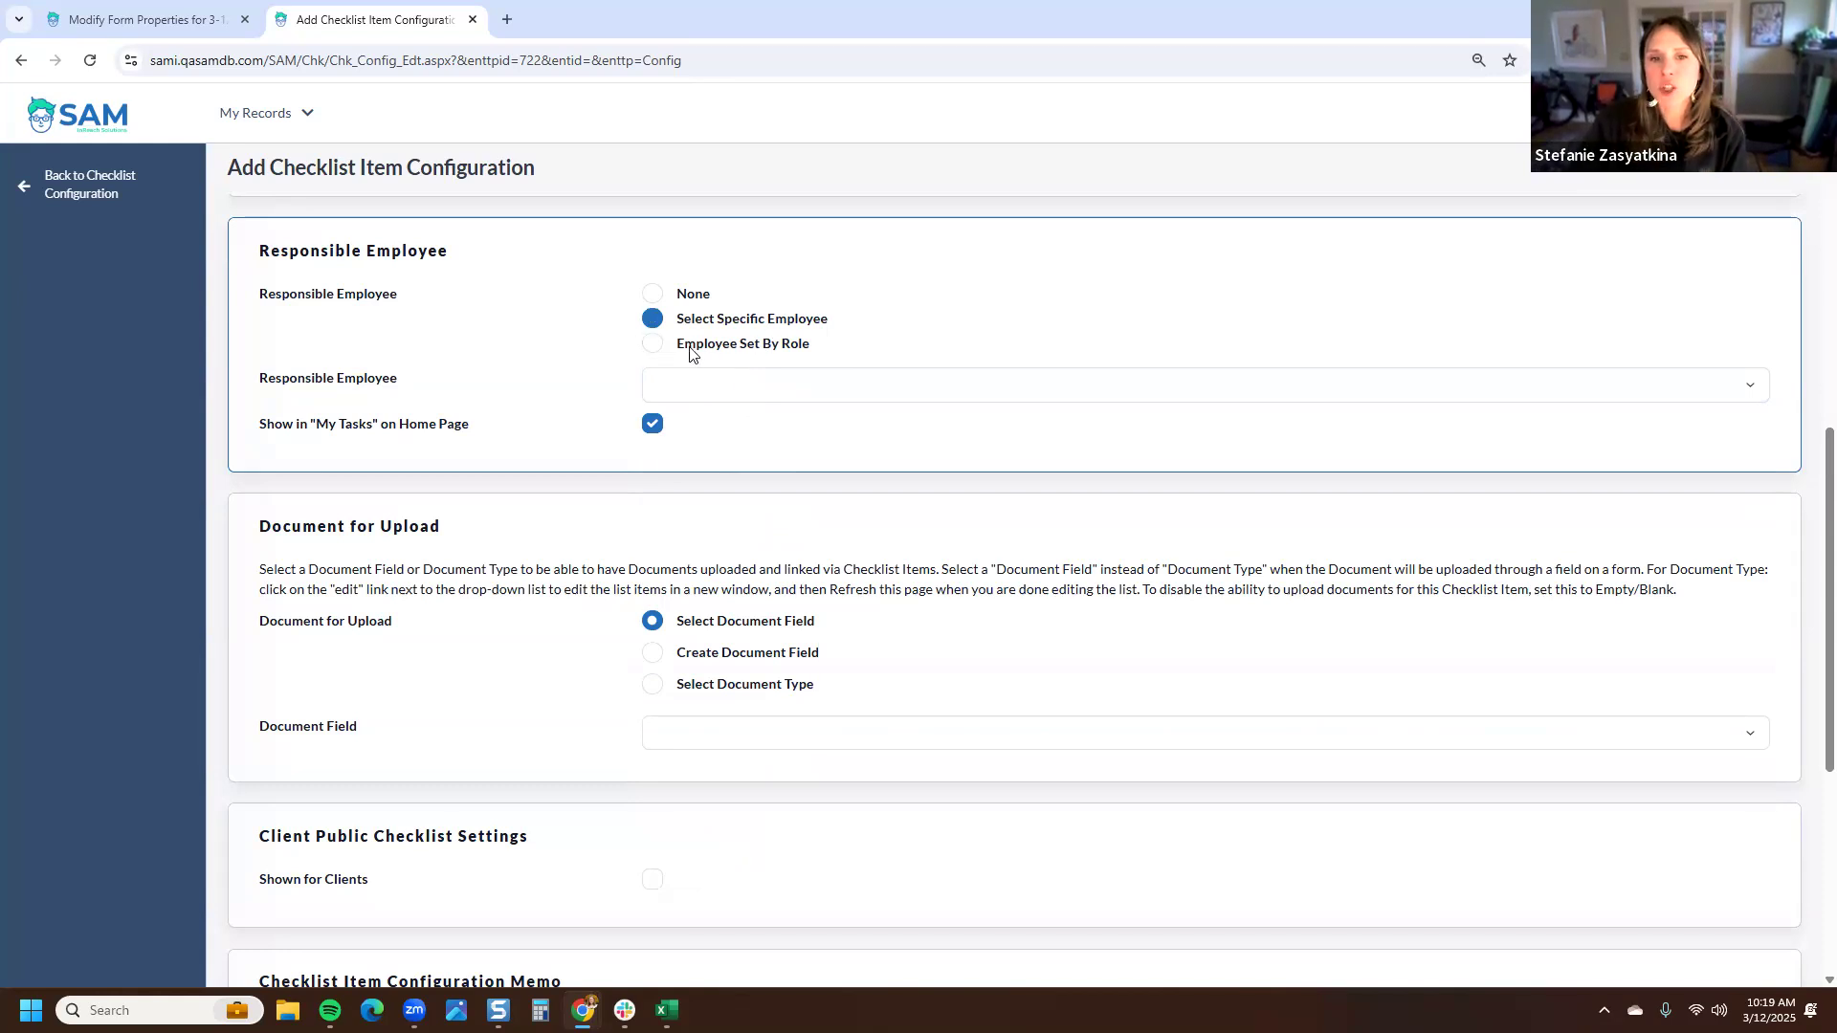
{"action": "left_click", "coordinate": [761, 388]}
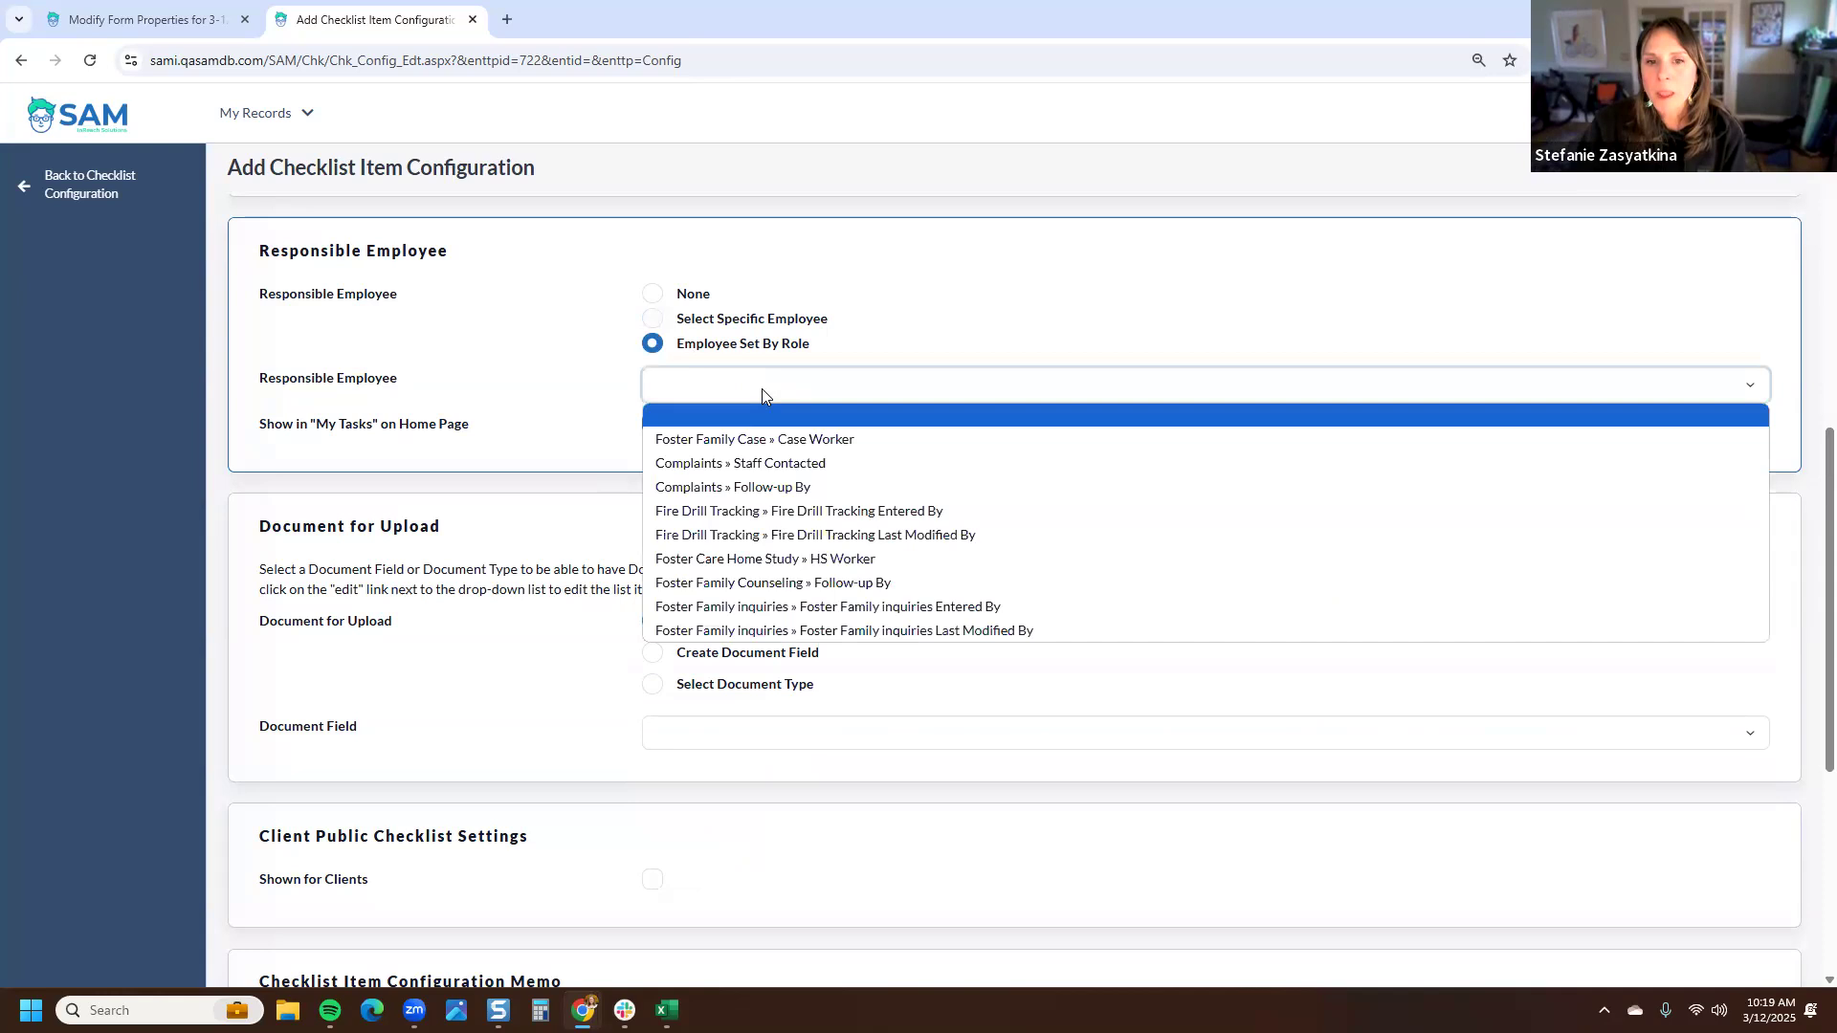
{"action": "left_click", "coordinate": [772, 442]}
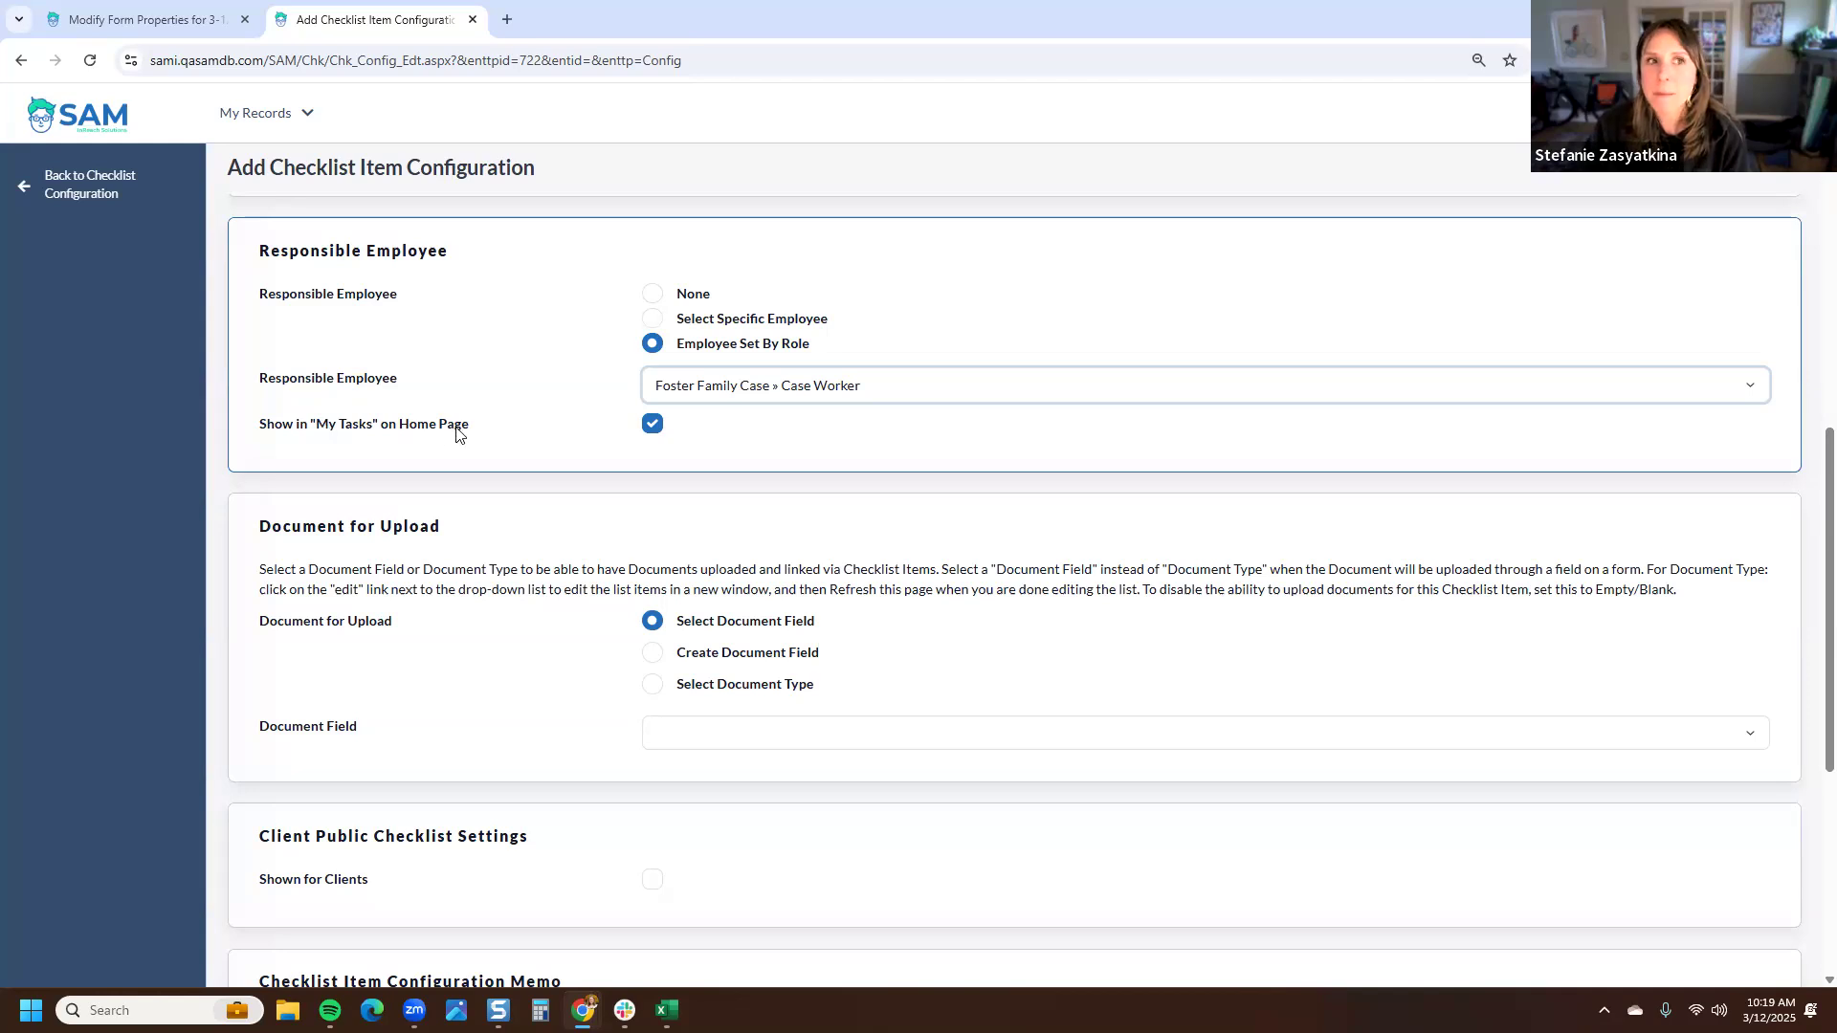
- Open the Home Page in a new tab to review the My Tasks list, then close it
{"action": "right_click", "coordinate": [98, 122]}
{"action": "left_click", "coordinate": [166, 143]}
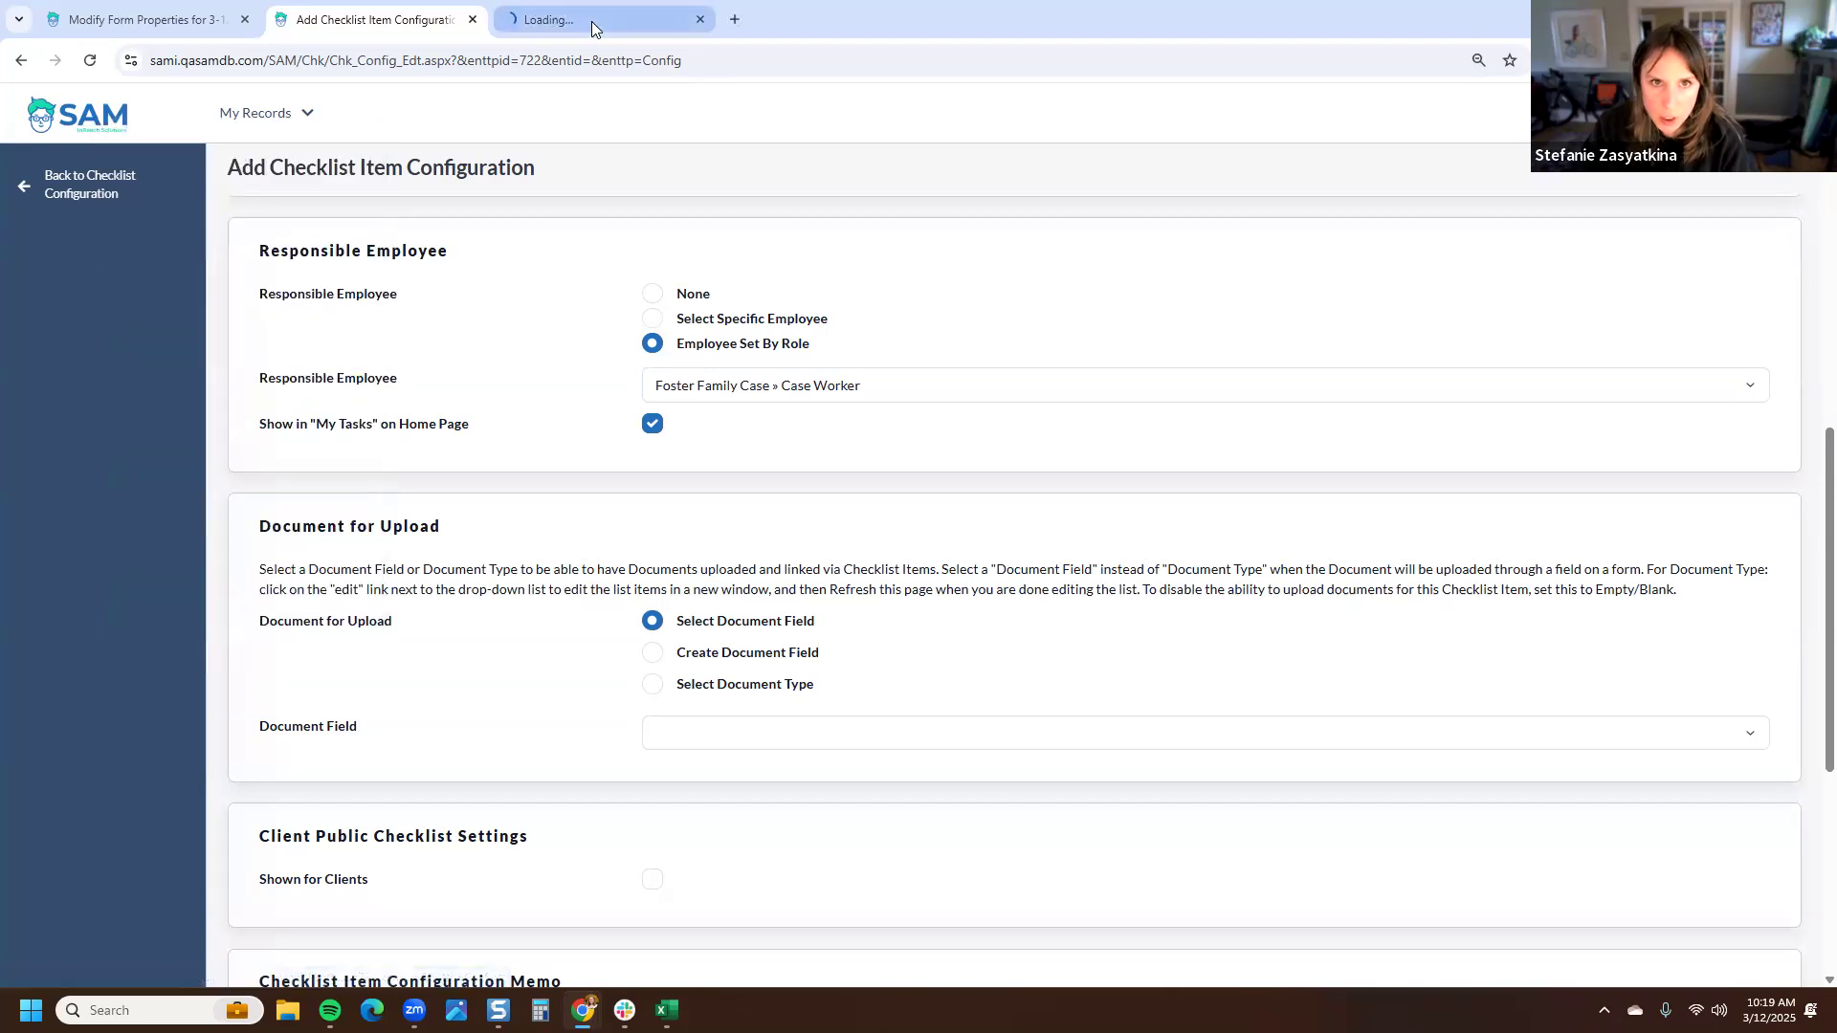
{"action": "left_click", "coordinate": [591, 21]}
{"action": "left_click_drag", "start_coordinate": [337, 413], "coordinate": [257, 426]}
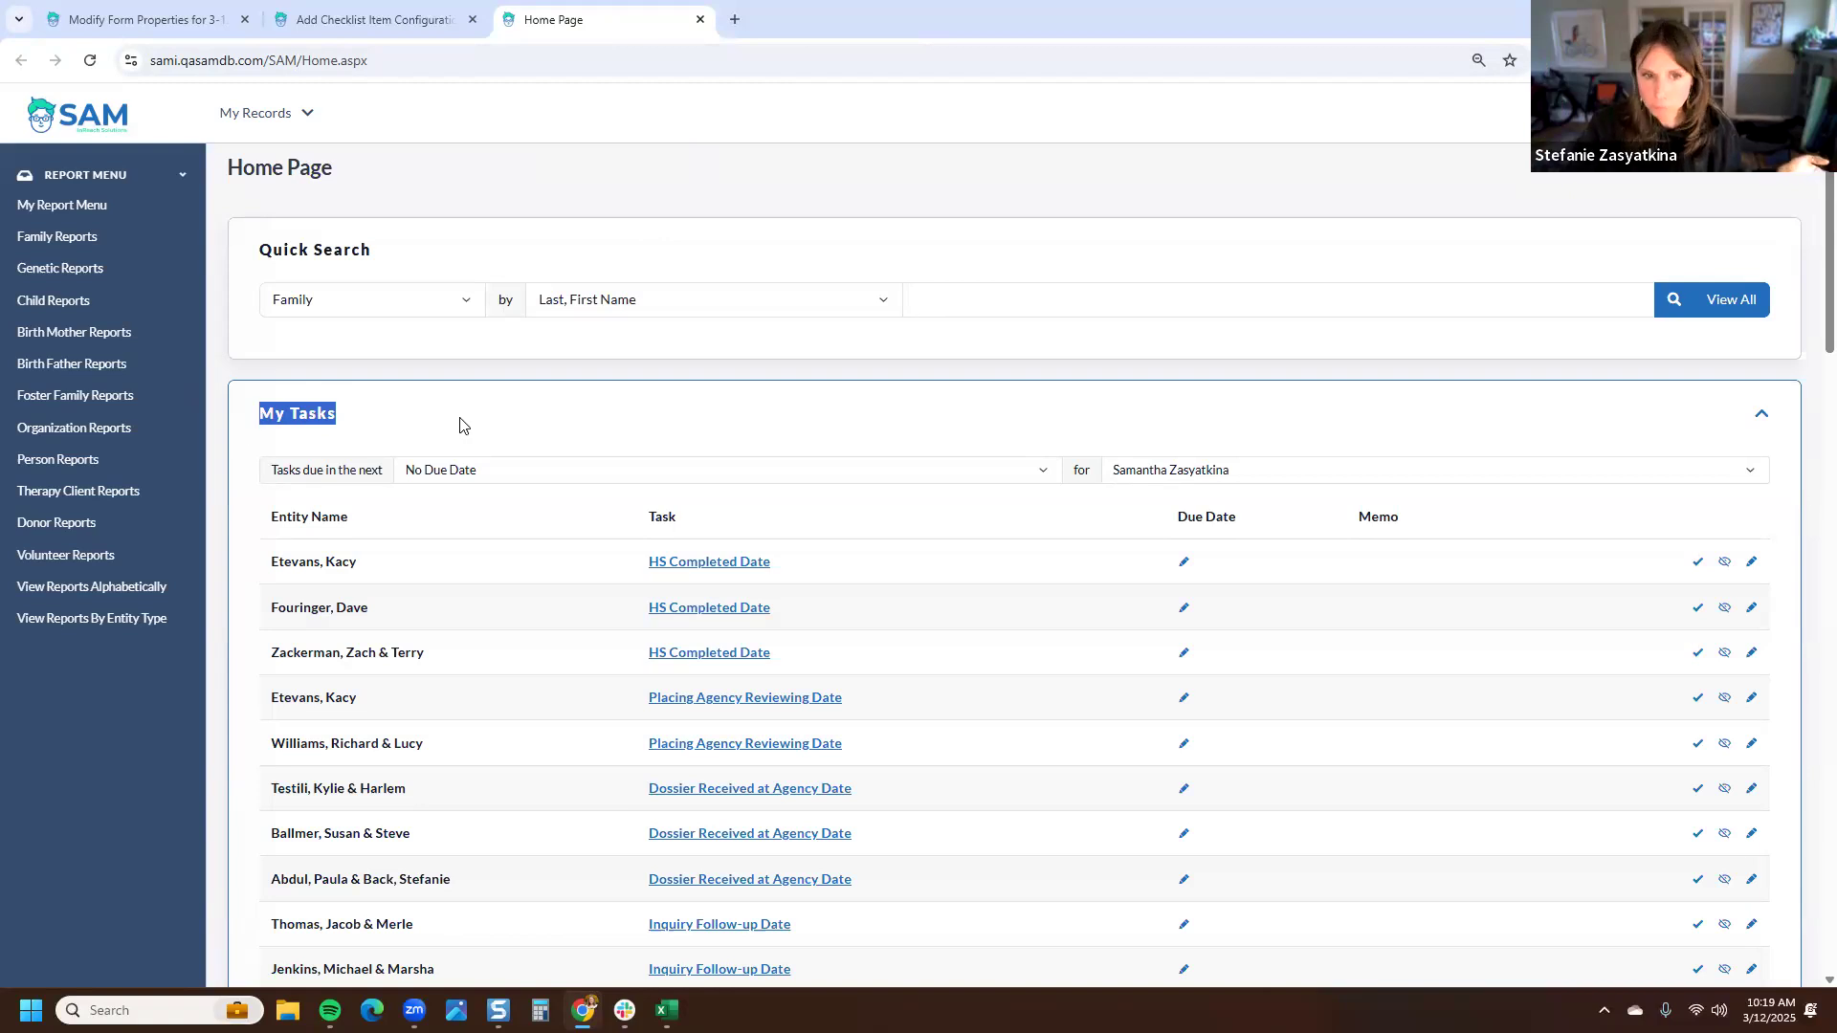
{"action": "left_click", "coordinate": [500, 246]}
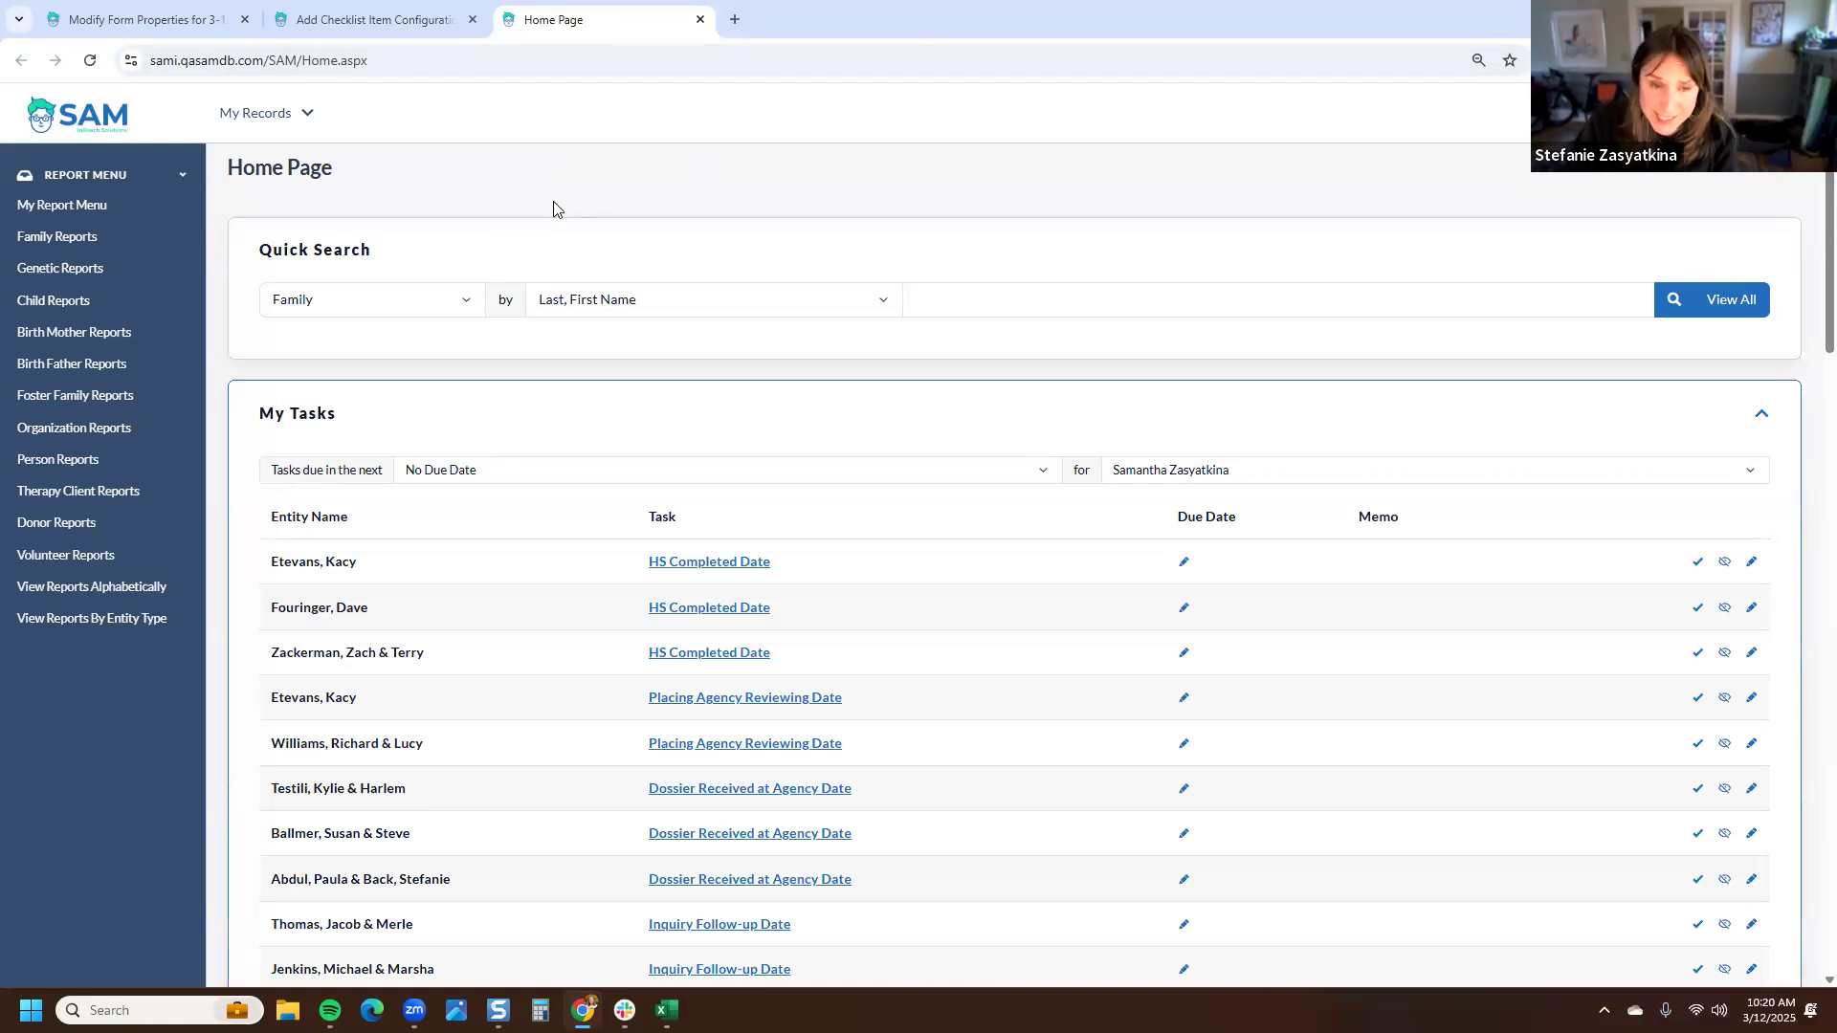
{"action": "left_click", "coordinate": [699, 19]}
{"action": "left_click_drag", "start_coordinate": [492, 426], "coordinate": [247, 446]}
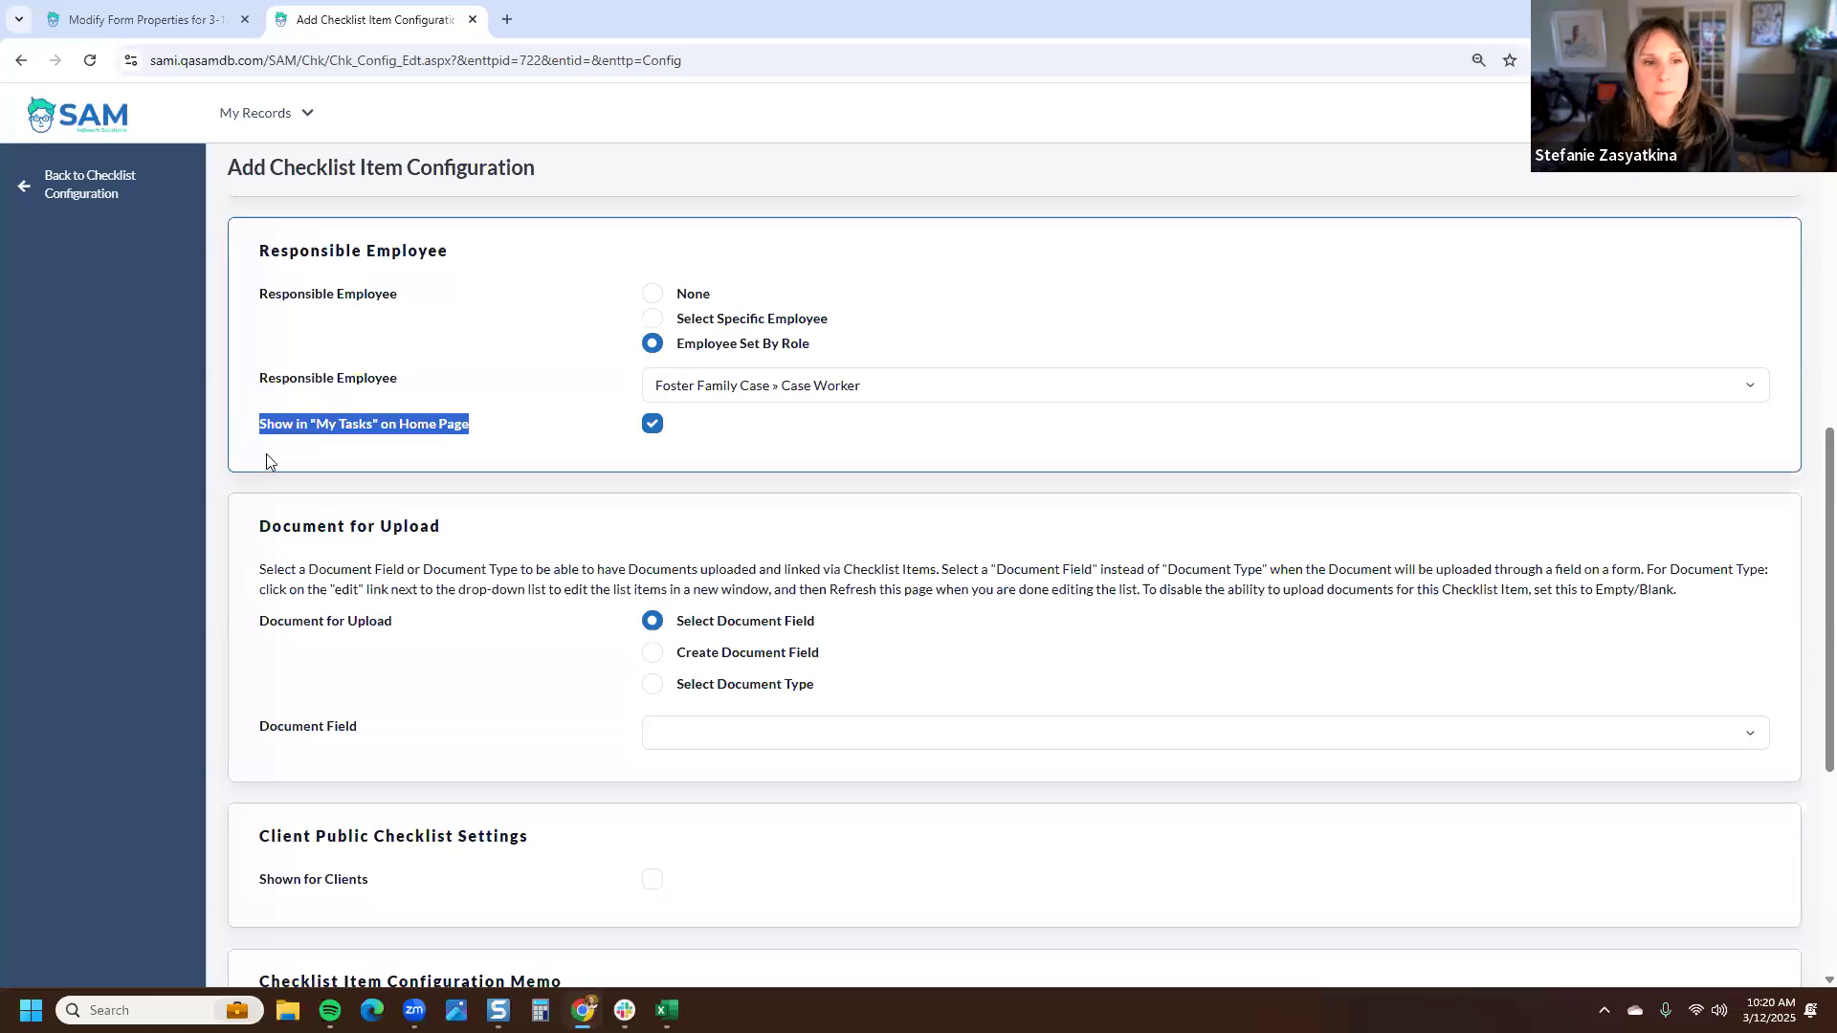
{"action": "left_click", "coordinate": [268, 461]}
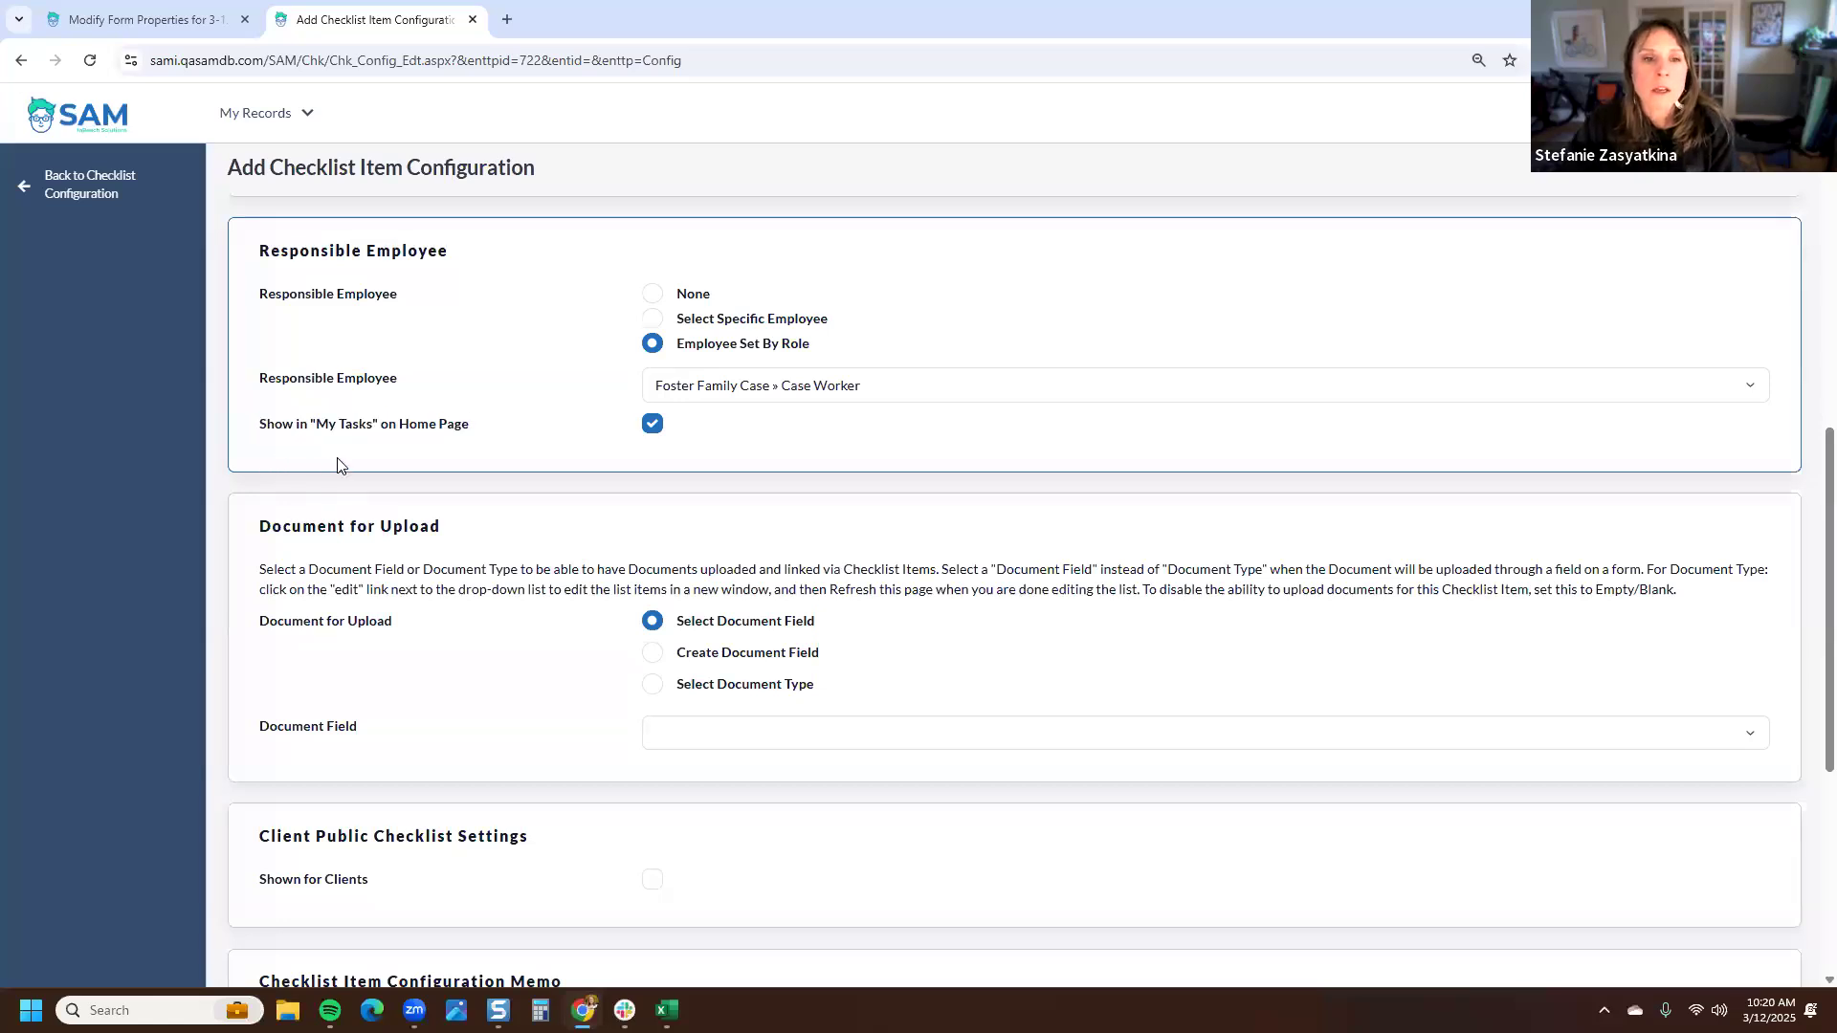
- Choose to create a new document field for uploads on this checklist item
{"action": "scroll", "coordinate": [335, 464], "scroll_direction": "down", "scroll_amount": 3}
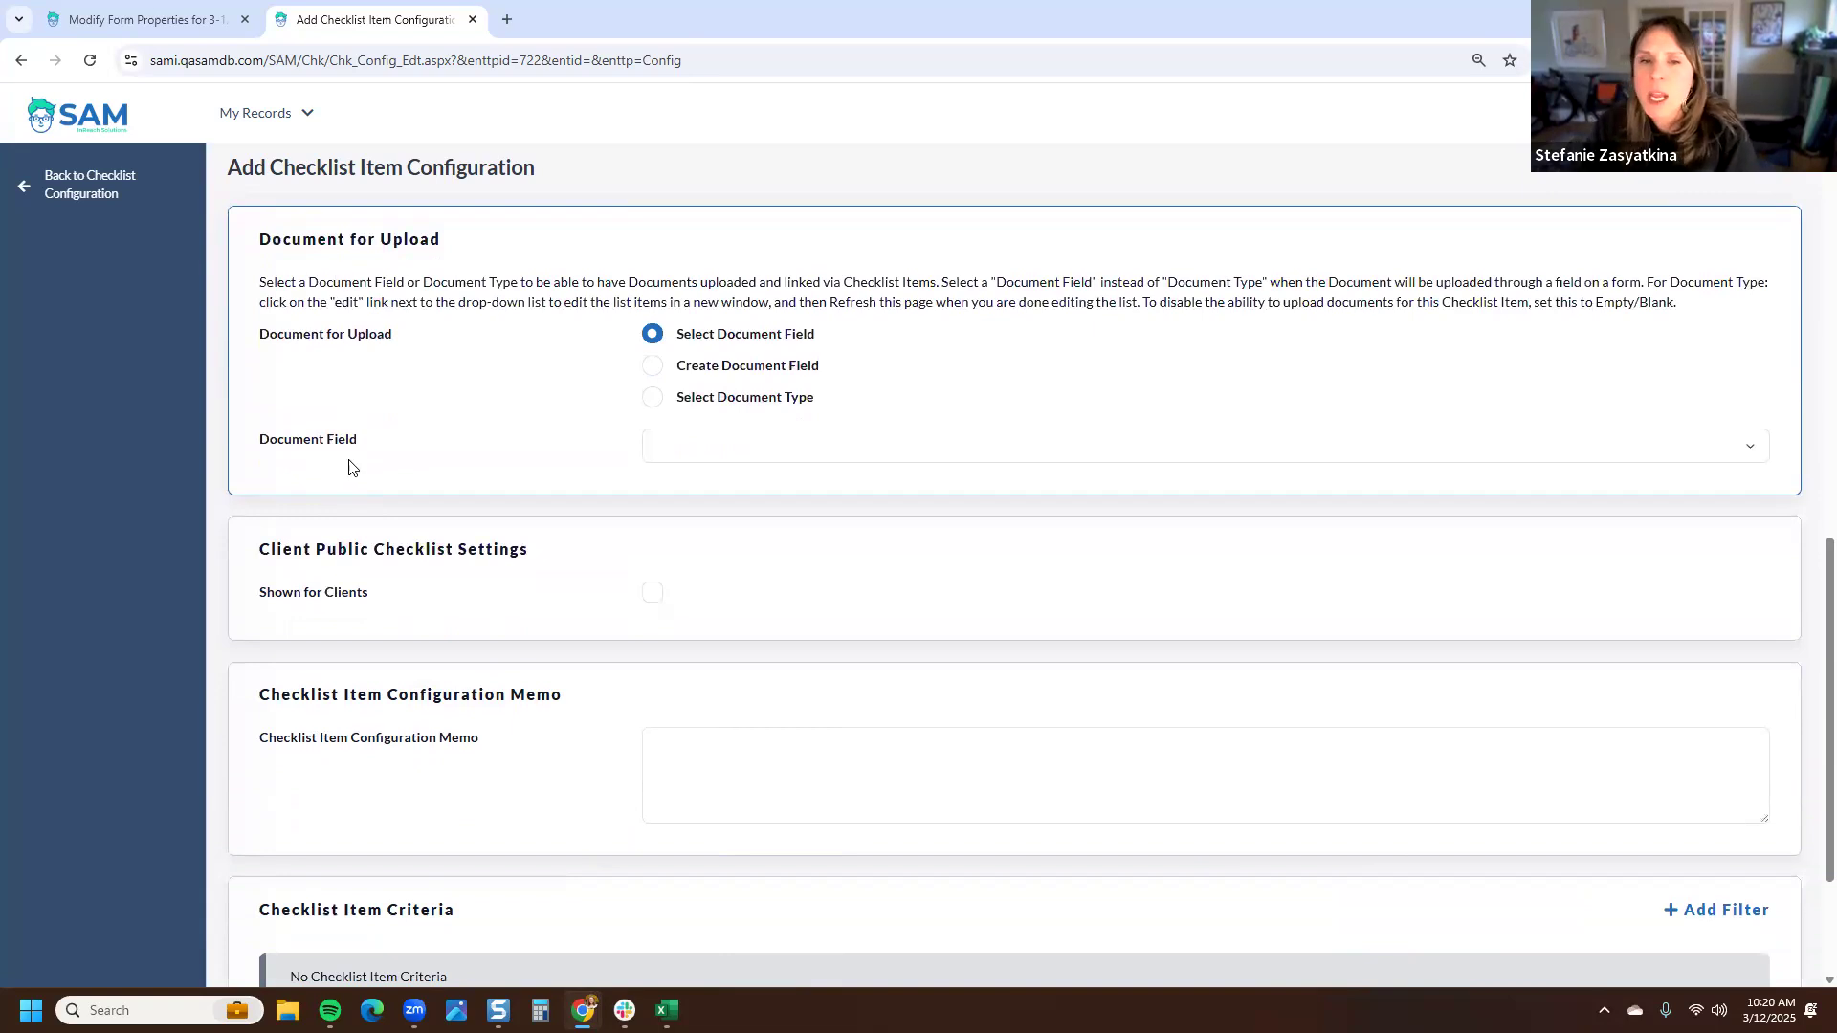
{"action": "left_click", "coordinate": [655, 367]}
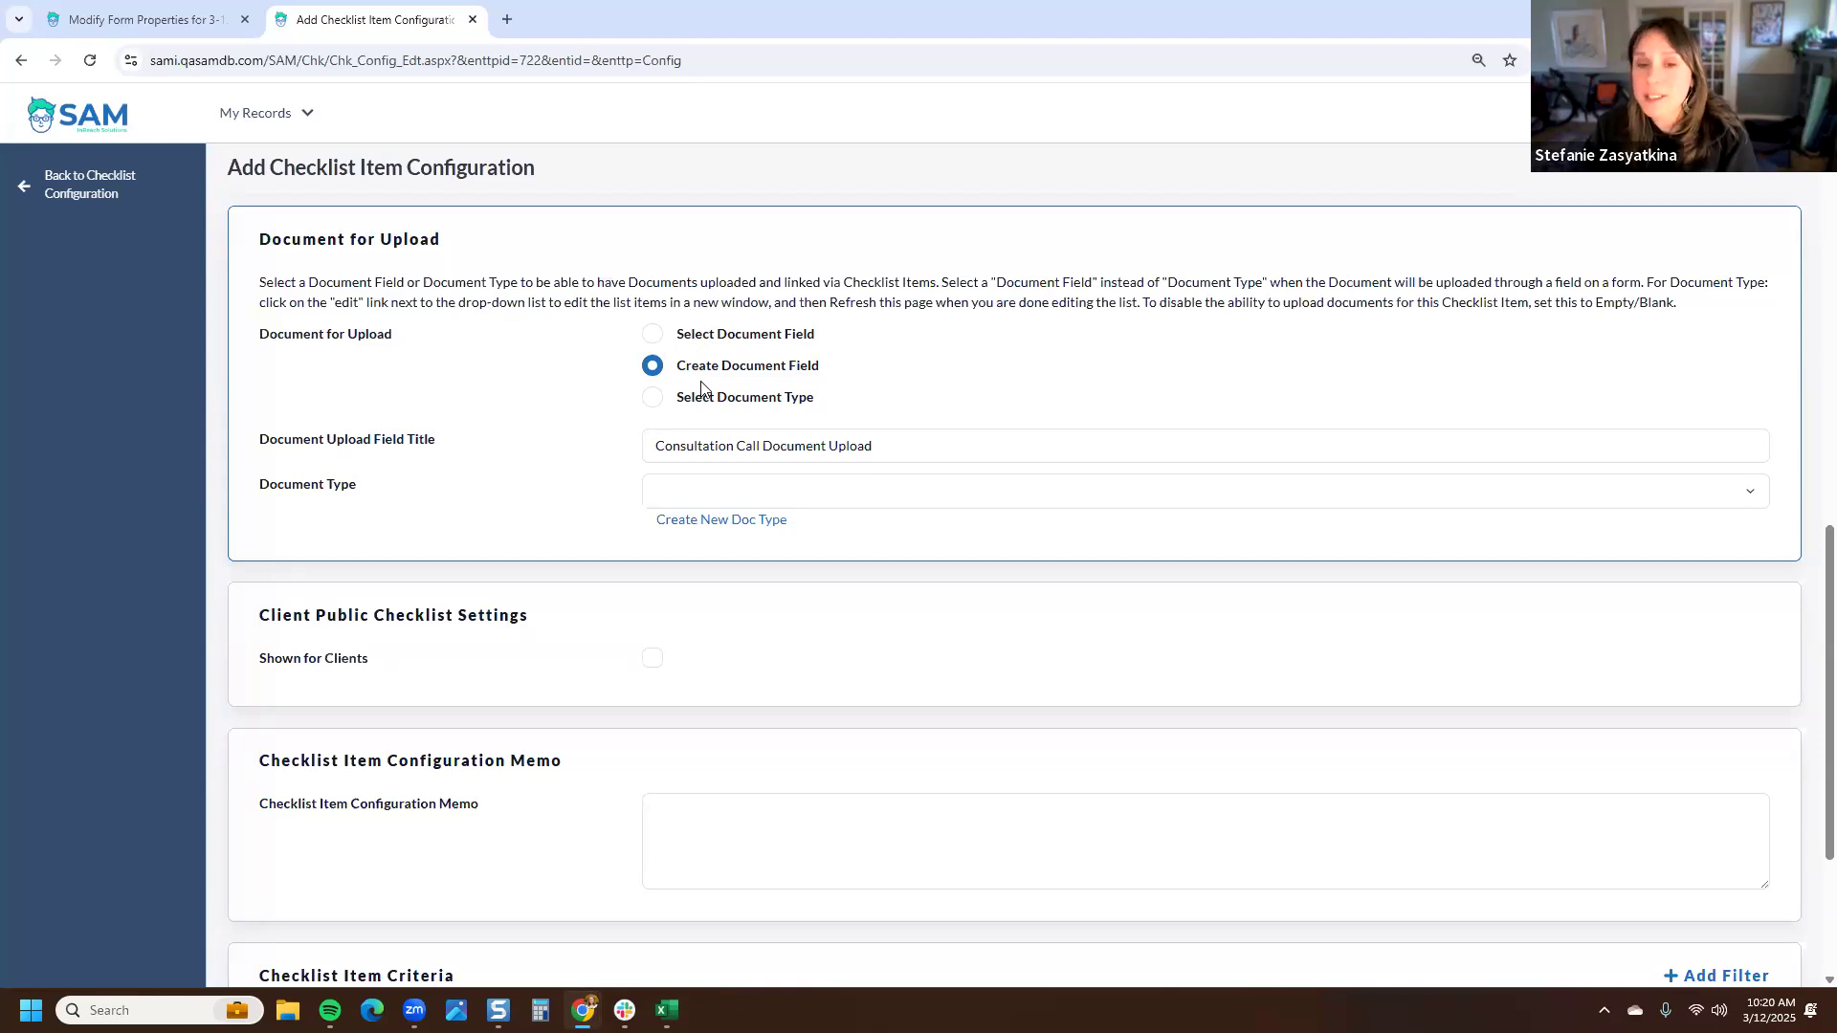
{"action": "left_click_drag", "start_coordinate": [821, 367], "coordinate": [678, 371]}
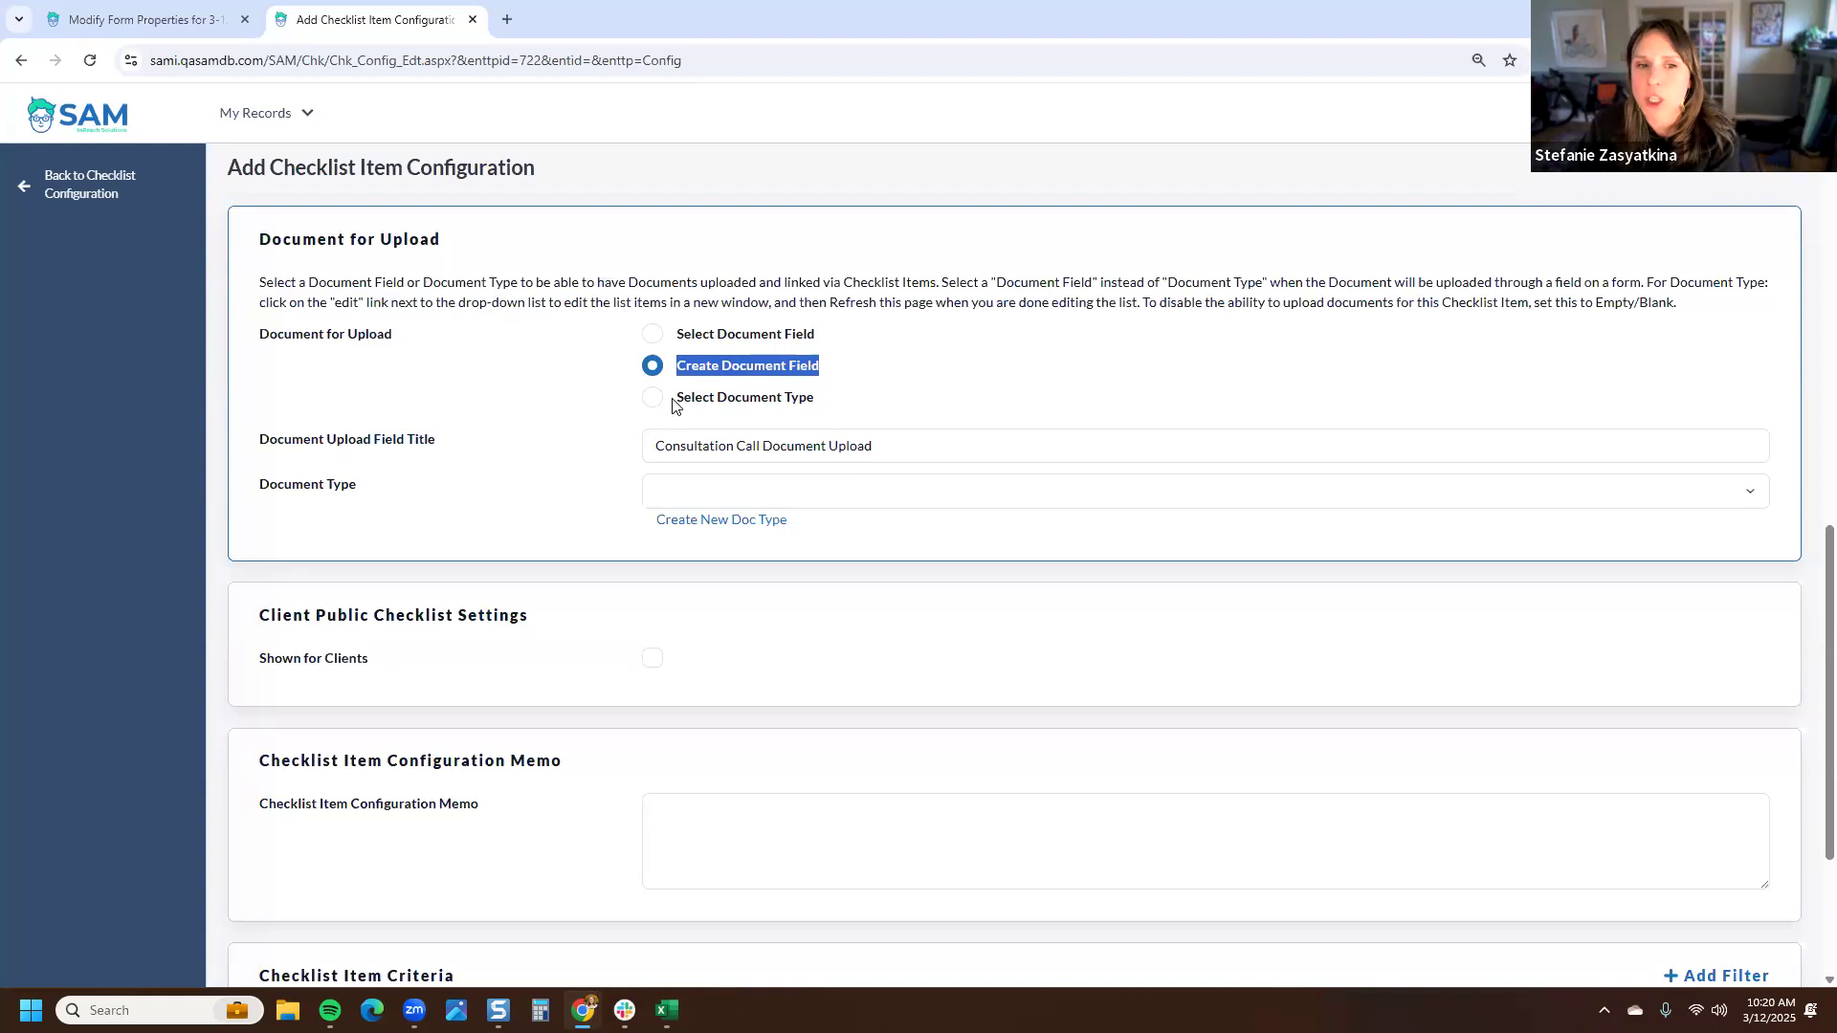
{"action": "left_click_drag", "start_coordinate": [885, 448], "coordinate": [655, 447]}
{"action": "left_click", "coordinate": [658, 452]}
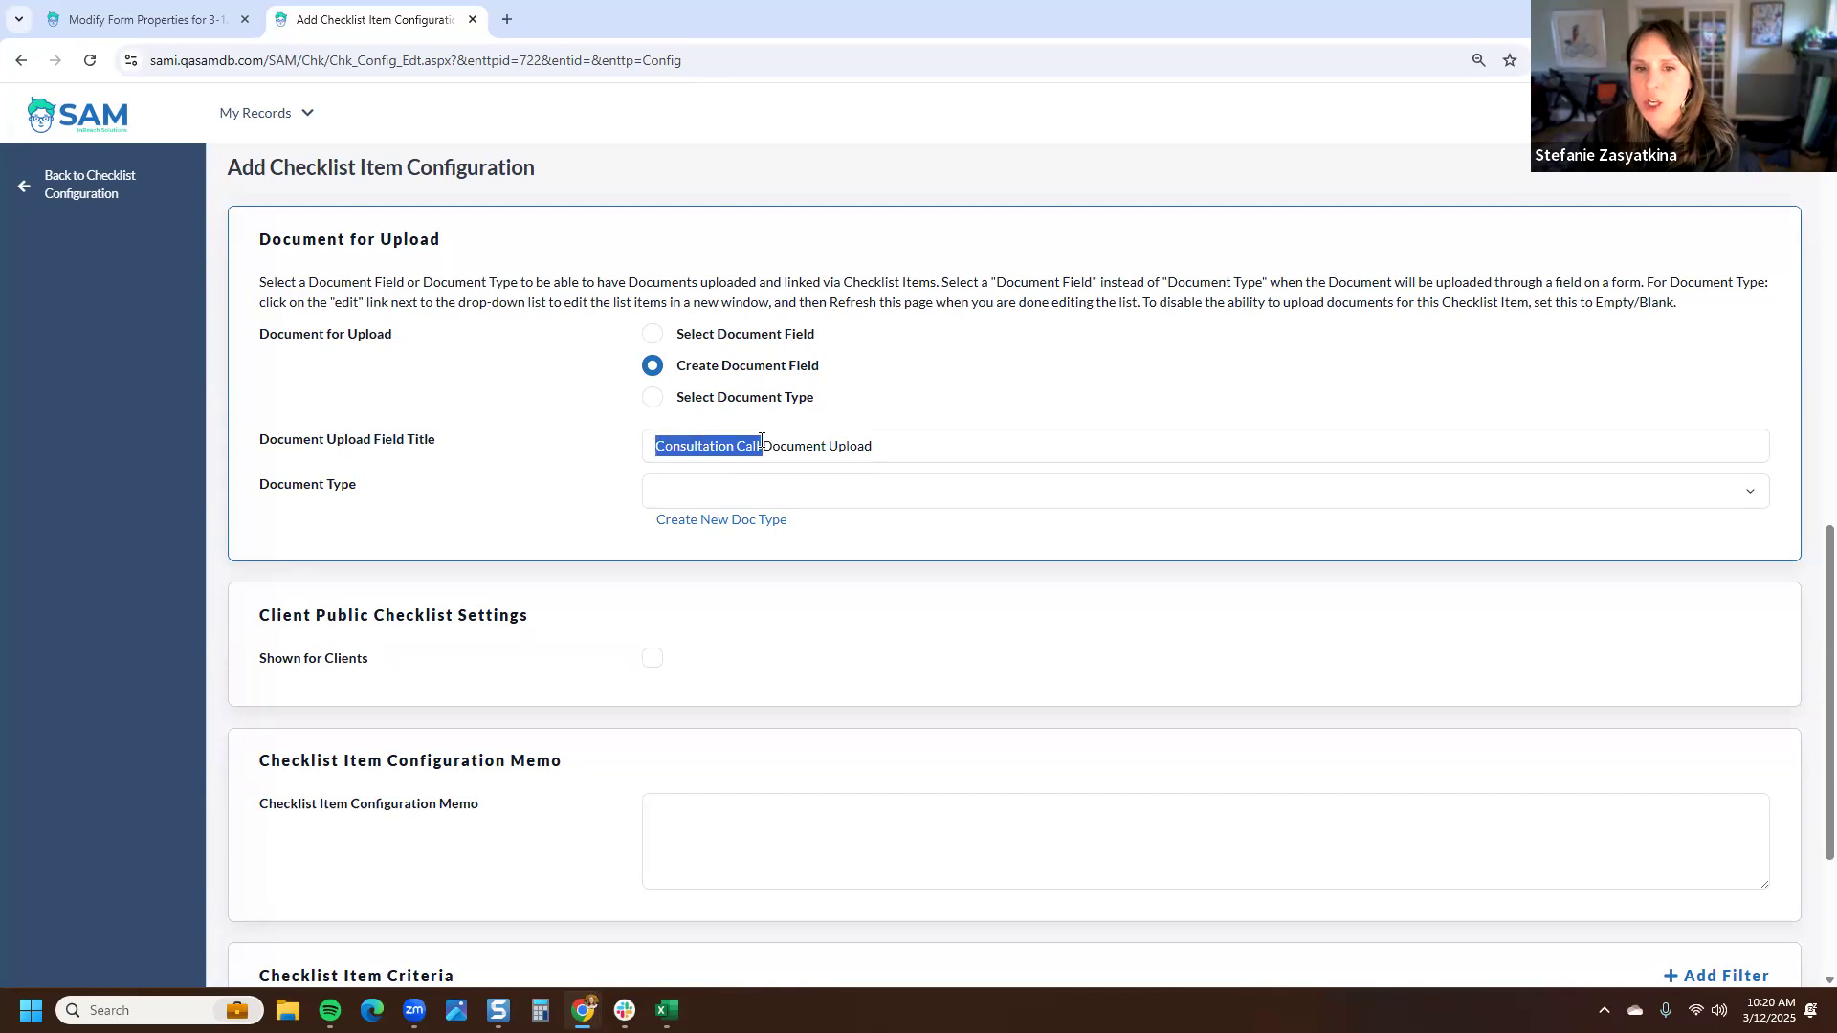
{"action": "left_click_drag", "start_coordinate": [895, 445], "coordinate": [761, 445]}
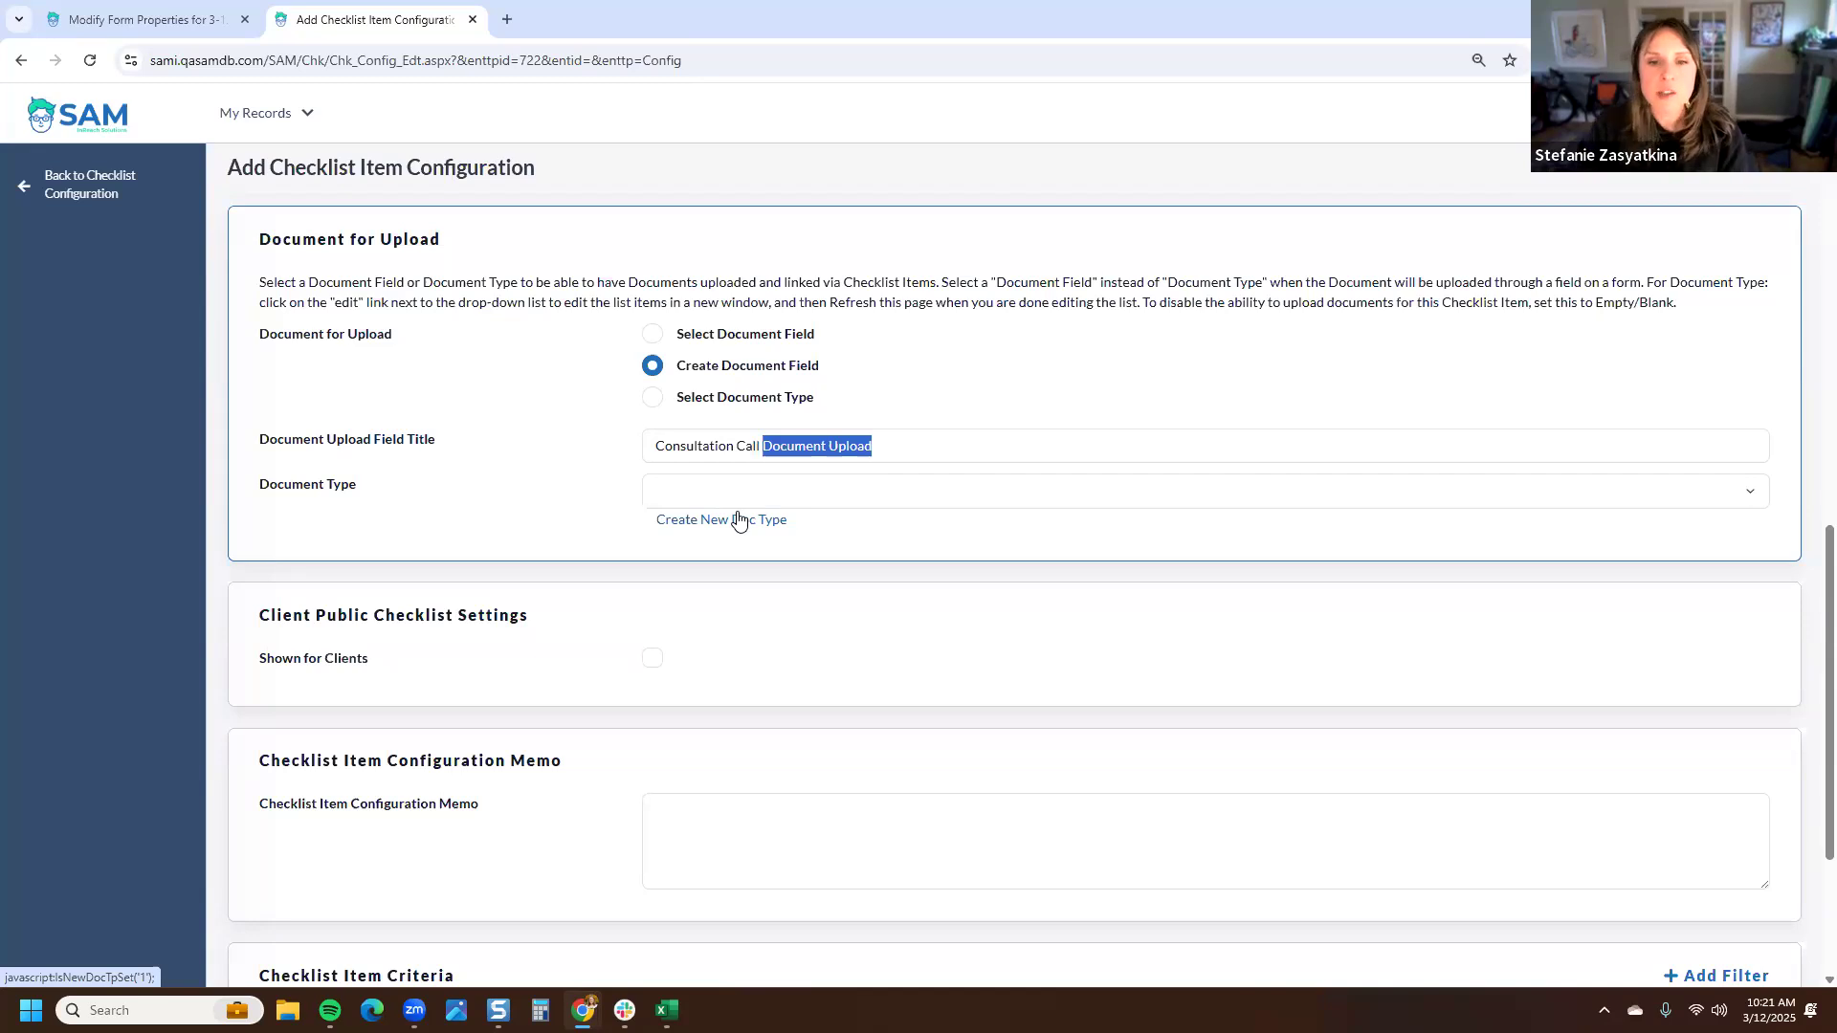
{"action": "left_click", "coordinate": [781, 453]}
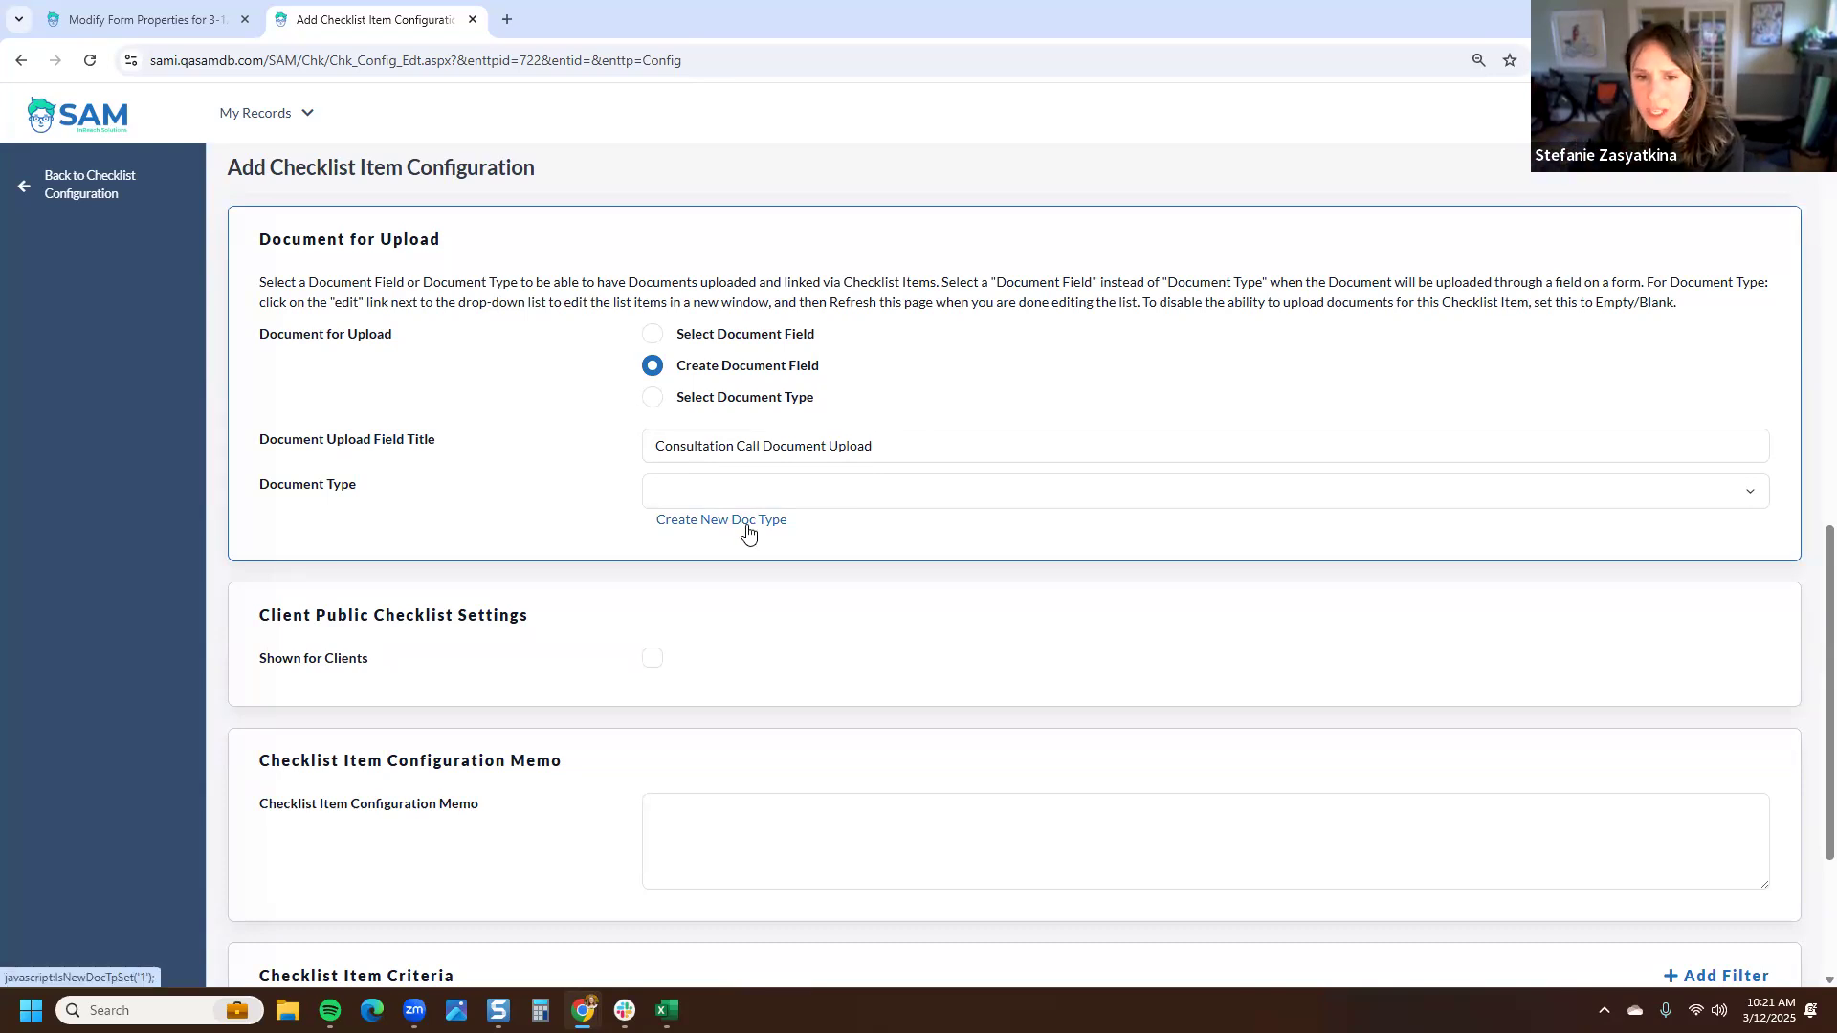
{"action": "left_click", "coordinate": [748, 532]}
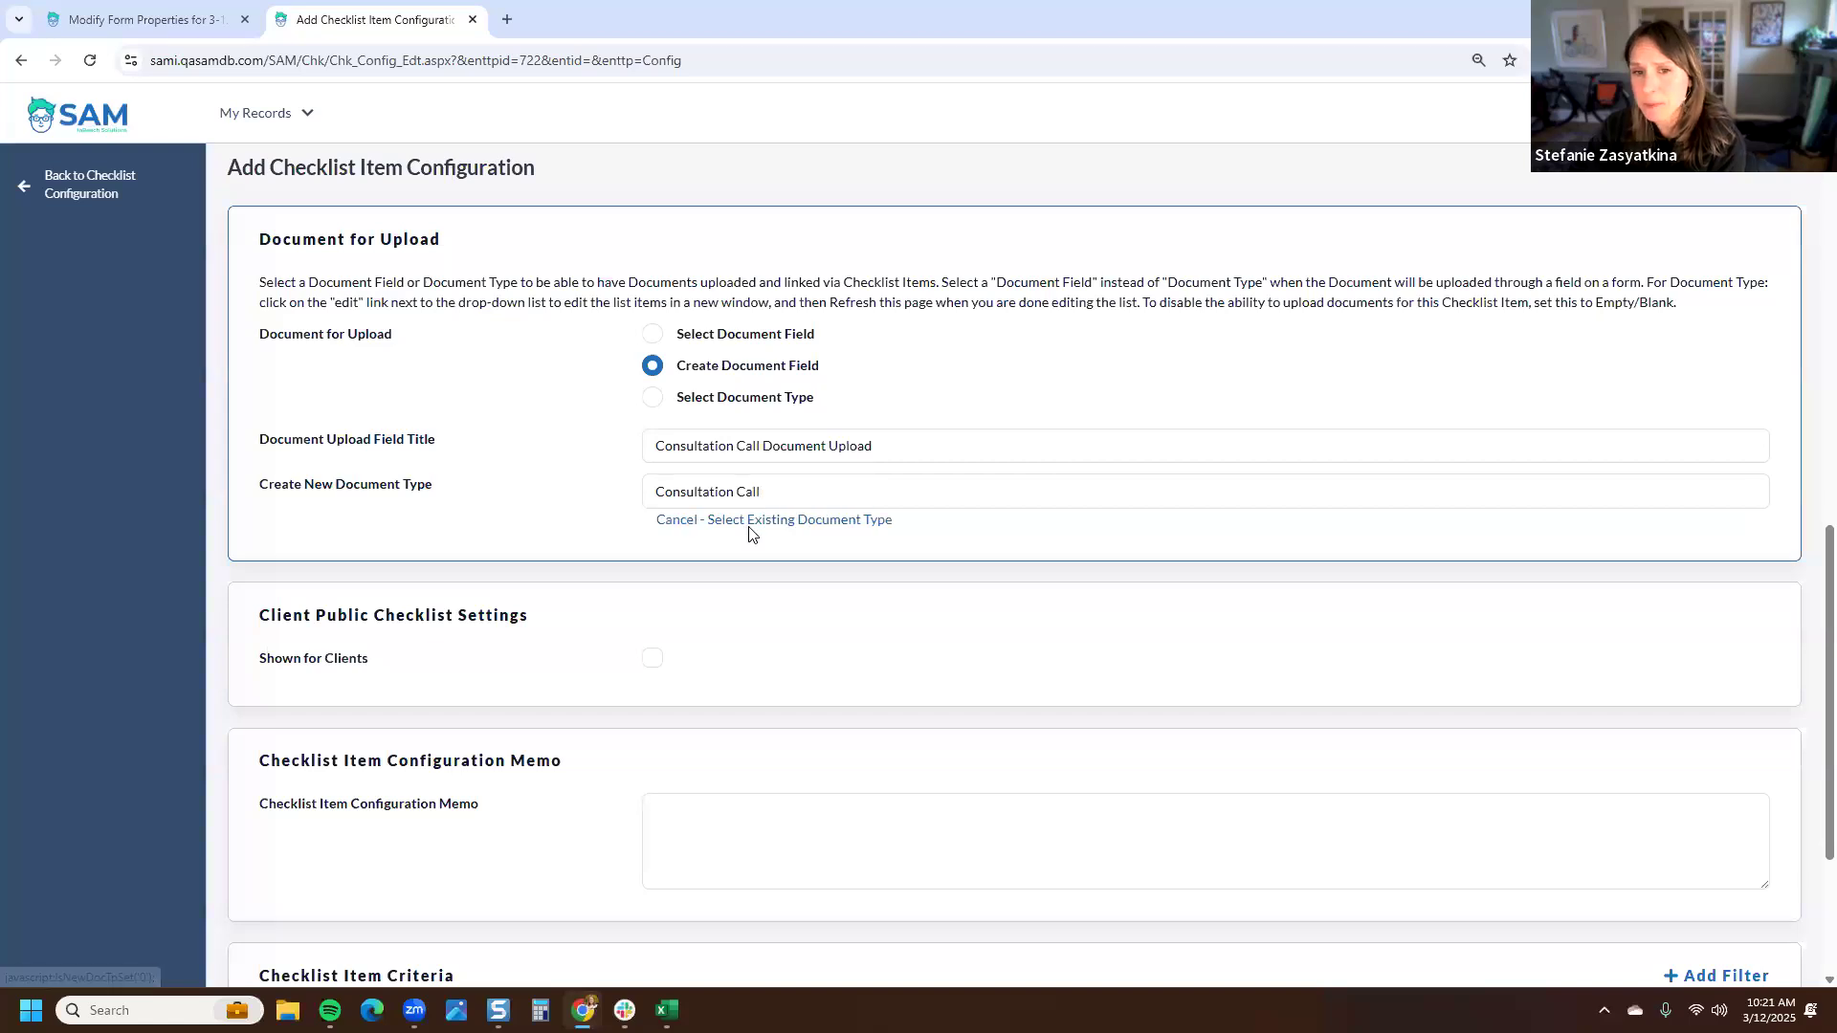
{"action": "left_click", "coordinate": [701, 521]}
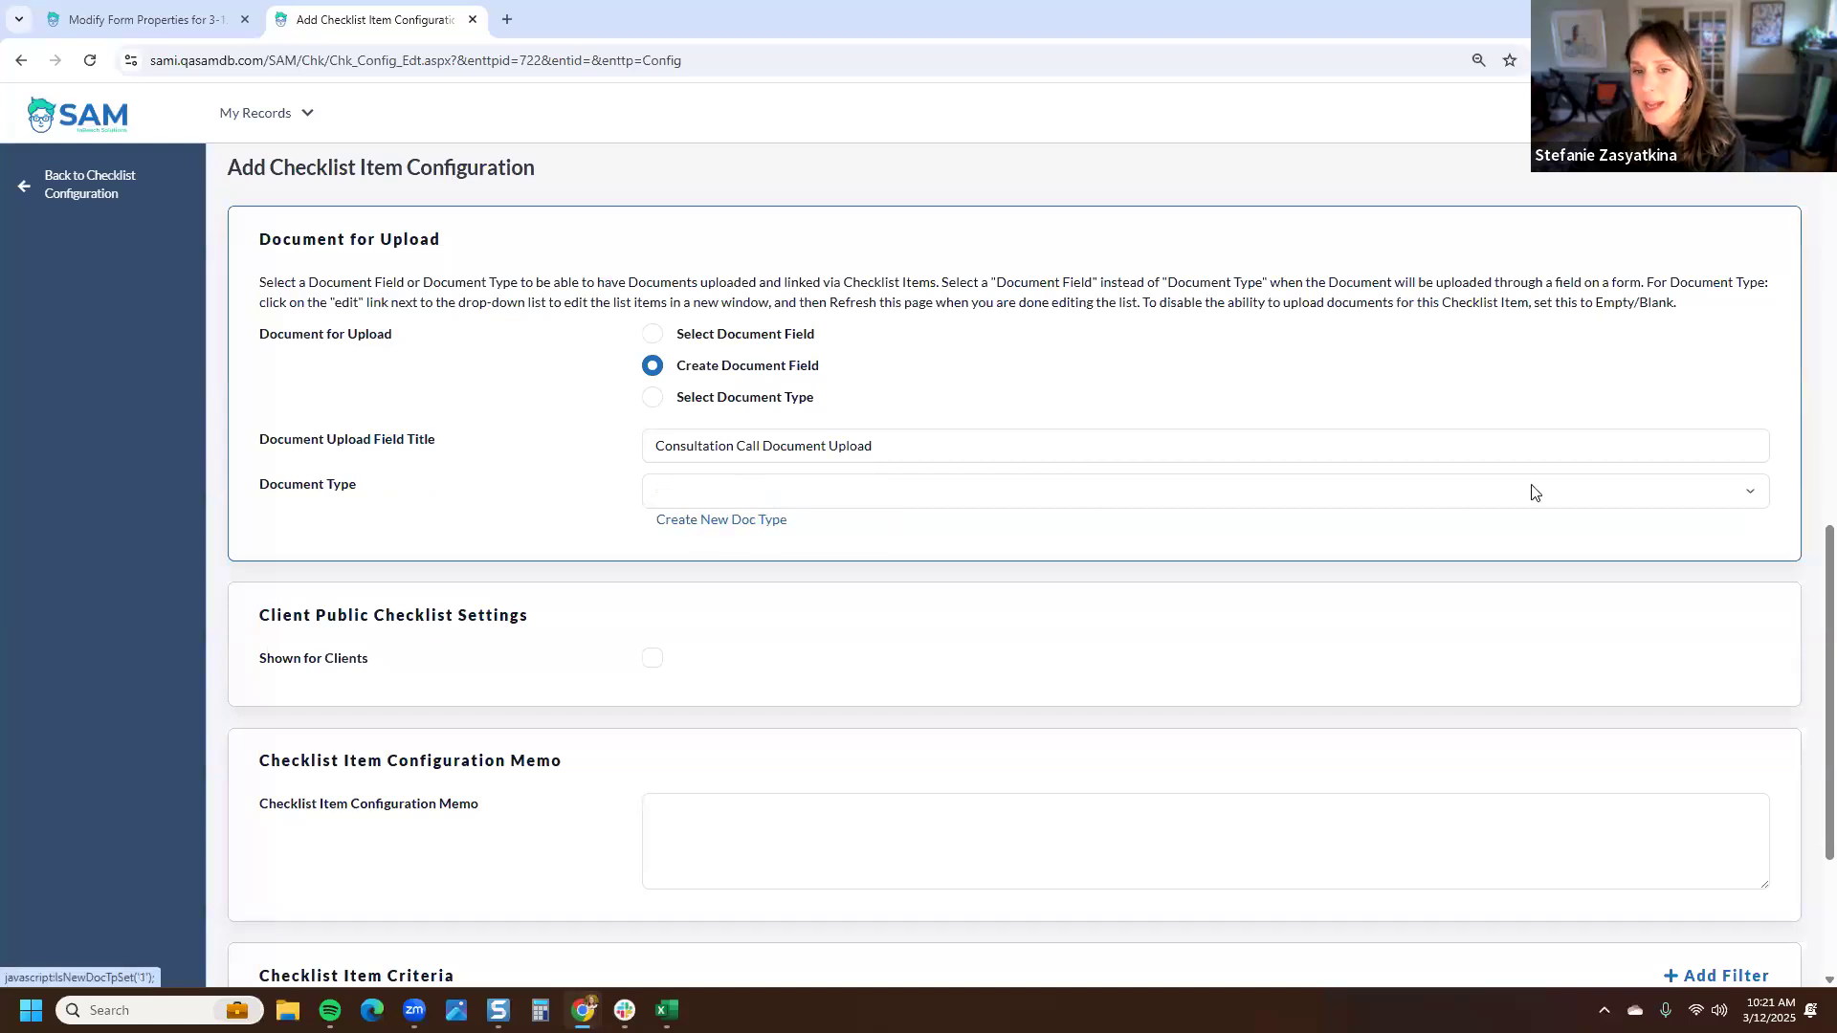
- Browse the document types, then create a new document type named Consultation Call Notes for the upload field
{"action": "left_click", "coordinate": [1749, 494]}
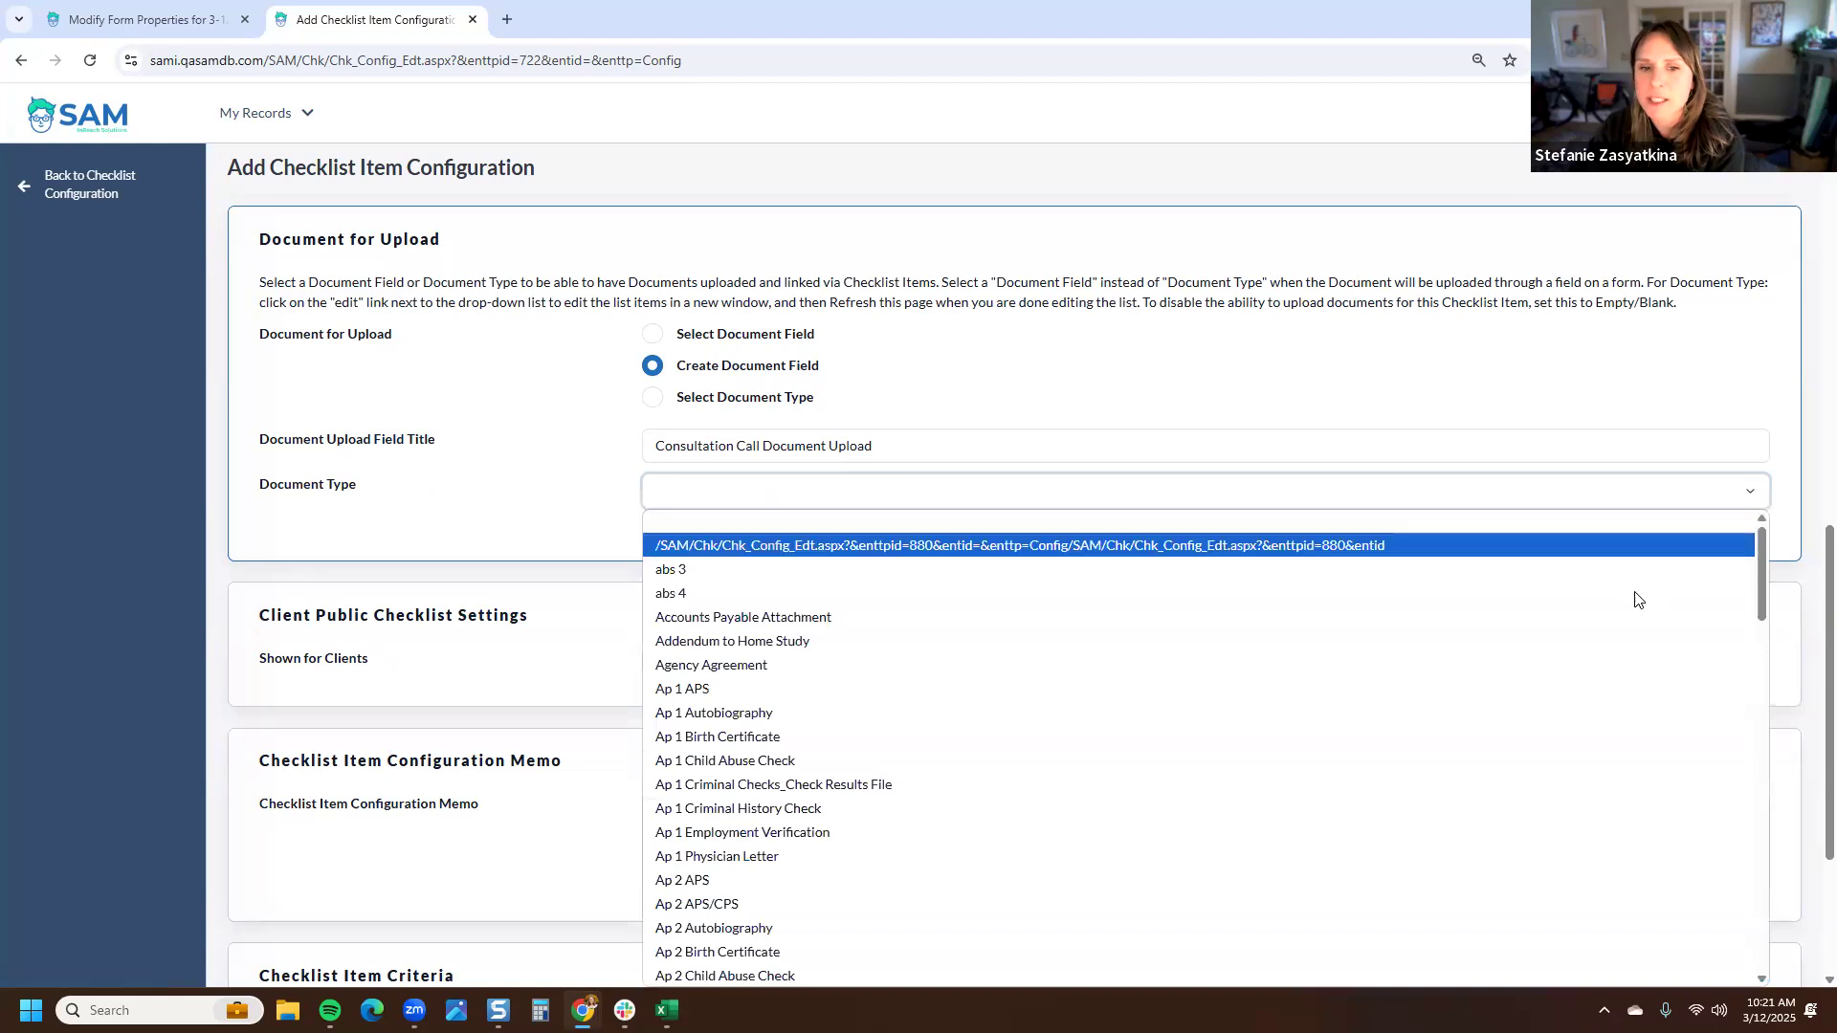
{"action": "scroll", "coordinate": [1636, 601], "scroll_direction": "down", "scroll_amount": 6}
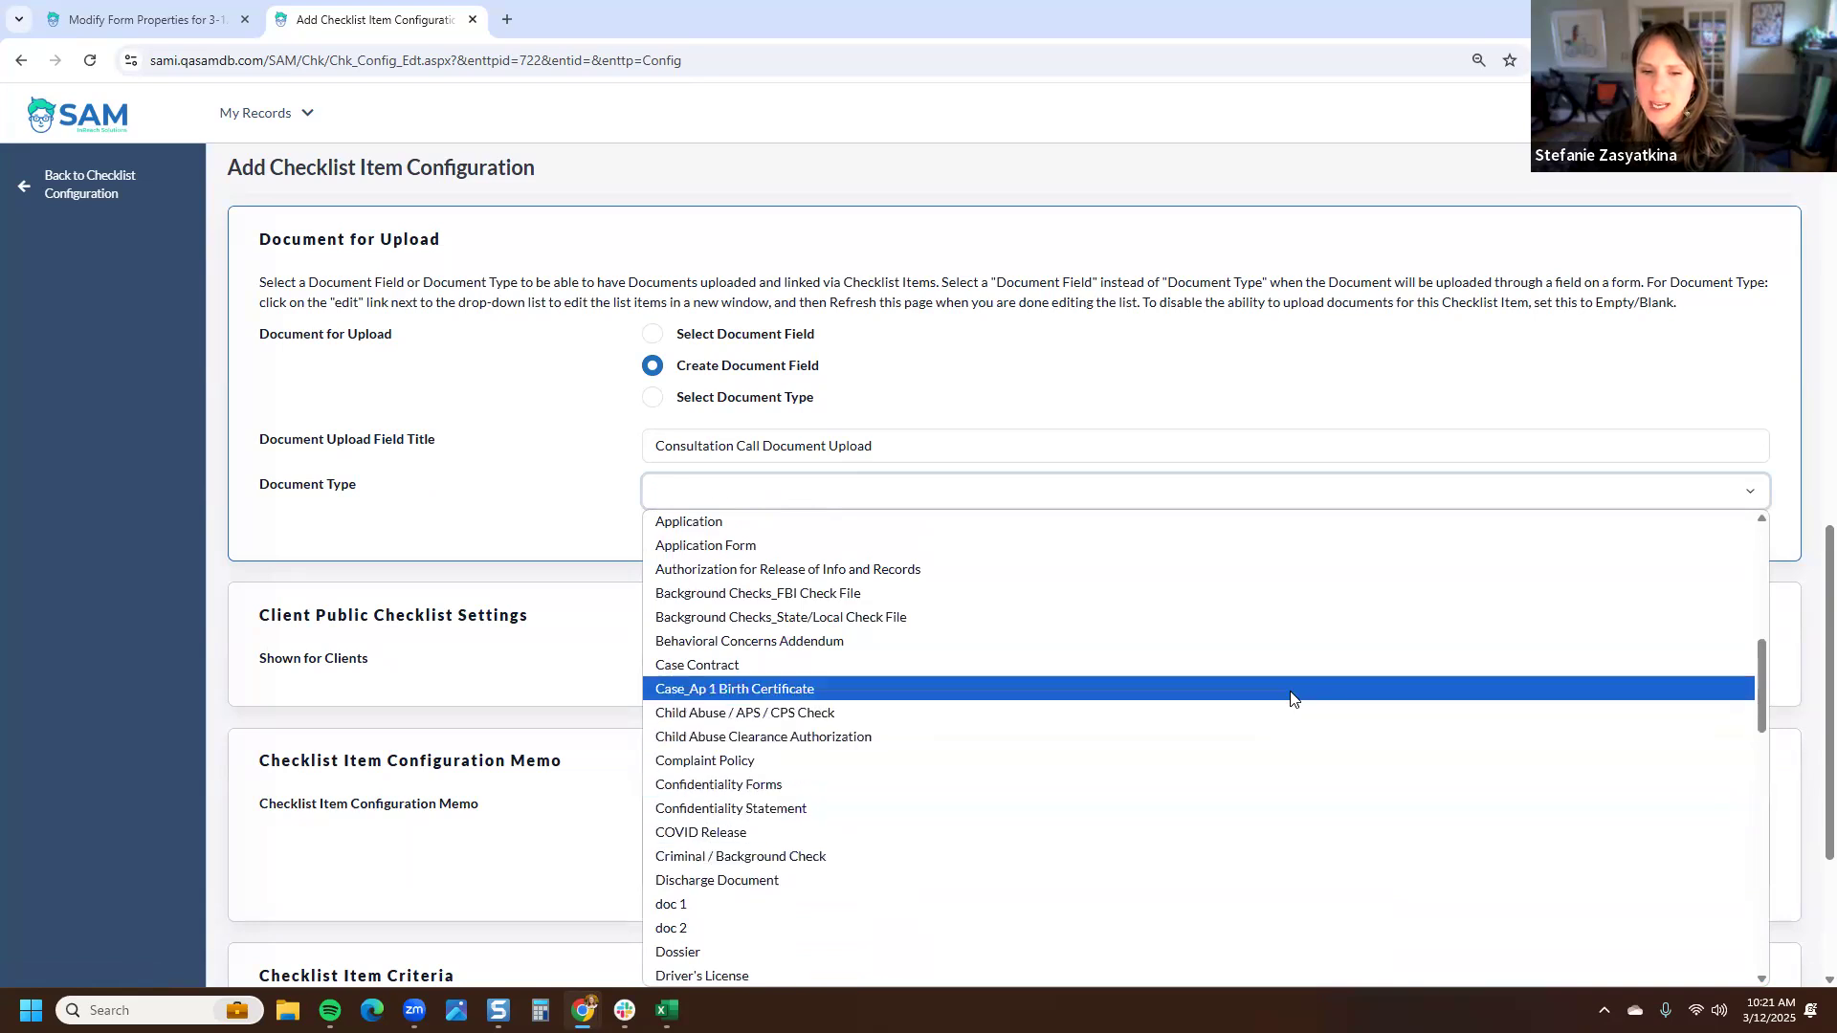
{"action": "scroll", "coordinate": [1292, 698], "scroll_direction": "down", "scroll_amount": 5}
{"action": "scroll", "coordinate": [1292, 703], "scroll_direction": "down", "scroll_amount": 10}
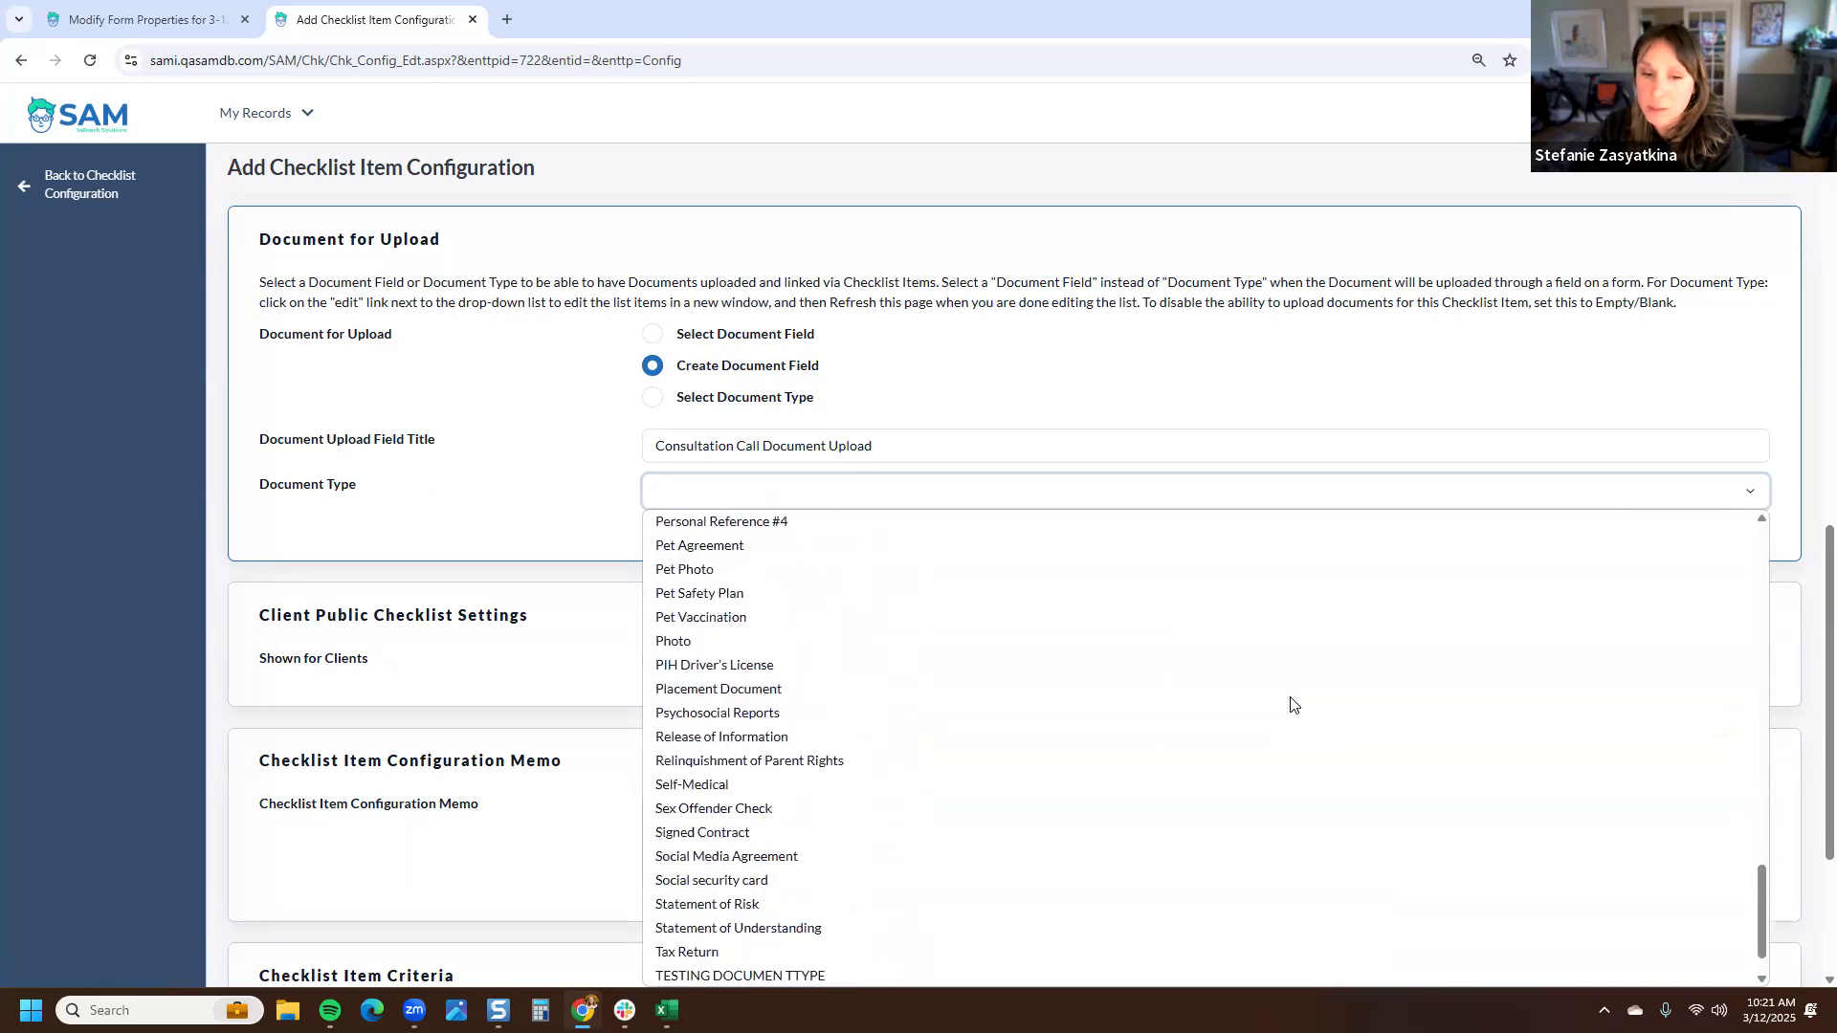
{"action": "scroll", "coordinate": [1294, 705], "scroll_direction": "up", "scroll_amount": 15}
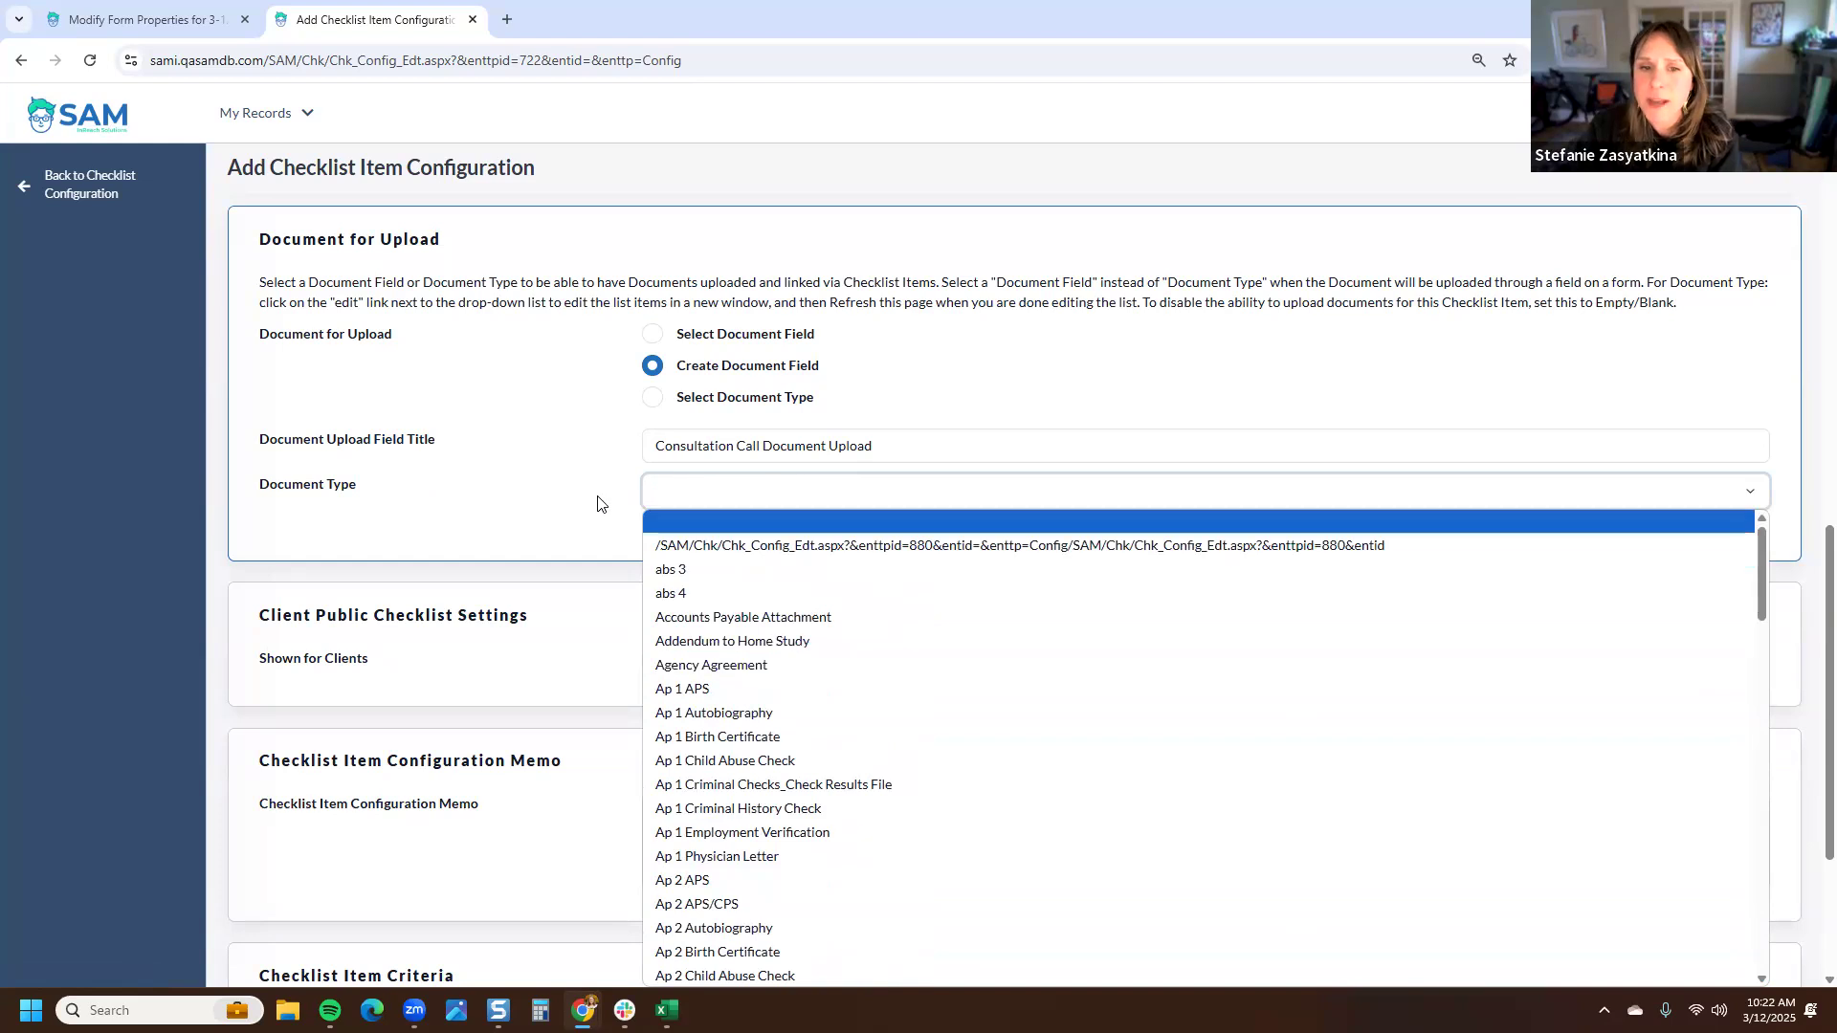
{"action": "left_click", "coordinate": [689, 501]}
{"action": "left_click", "coordinate": [708, 522]}
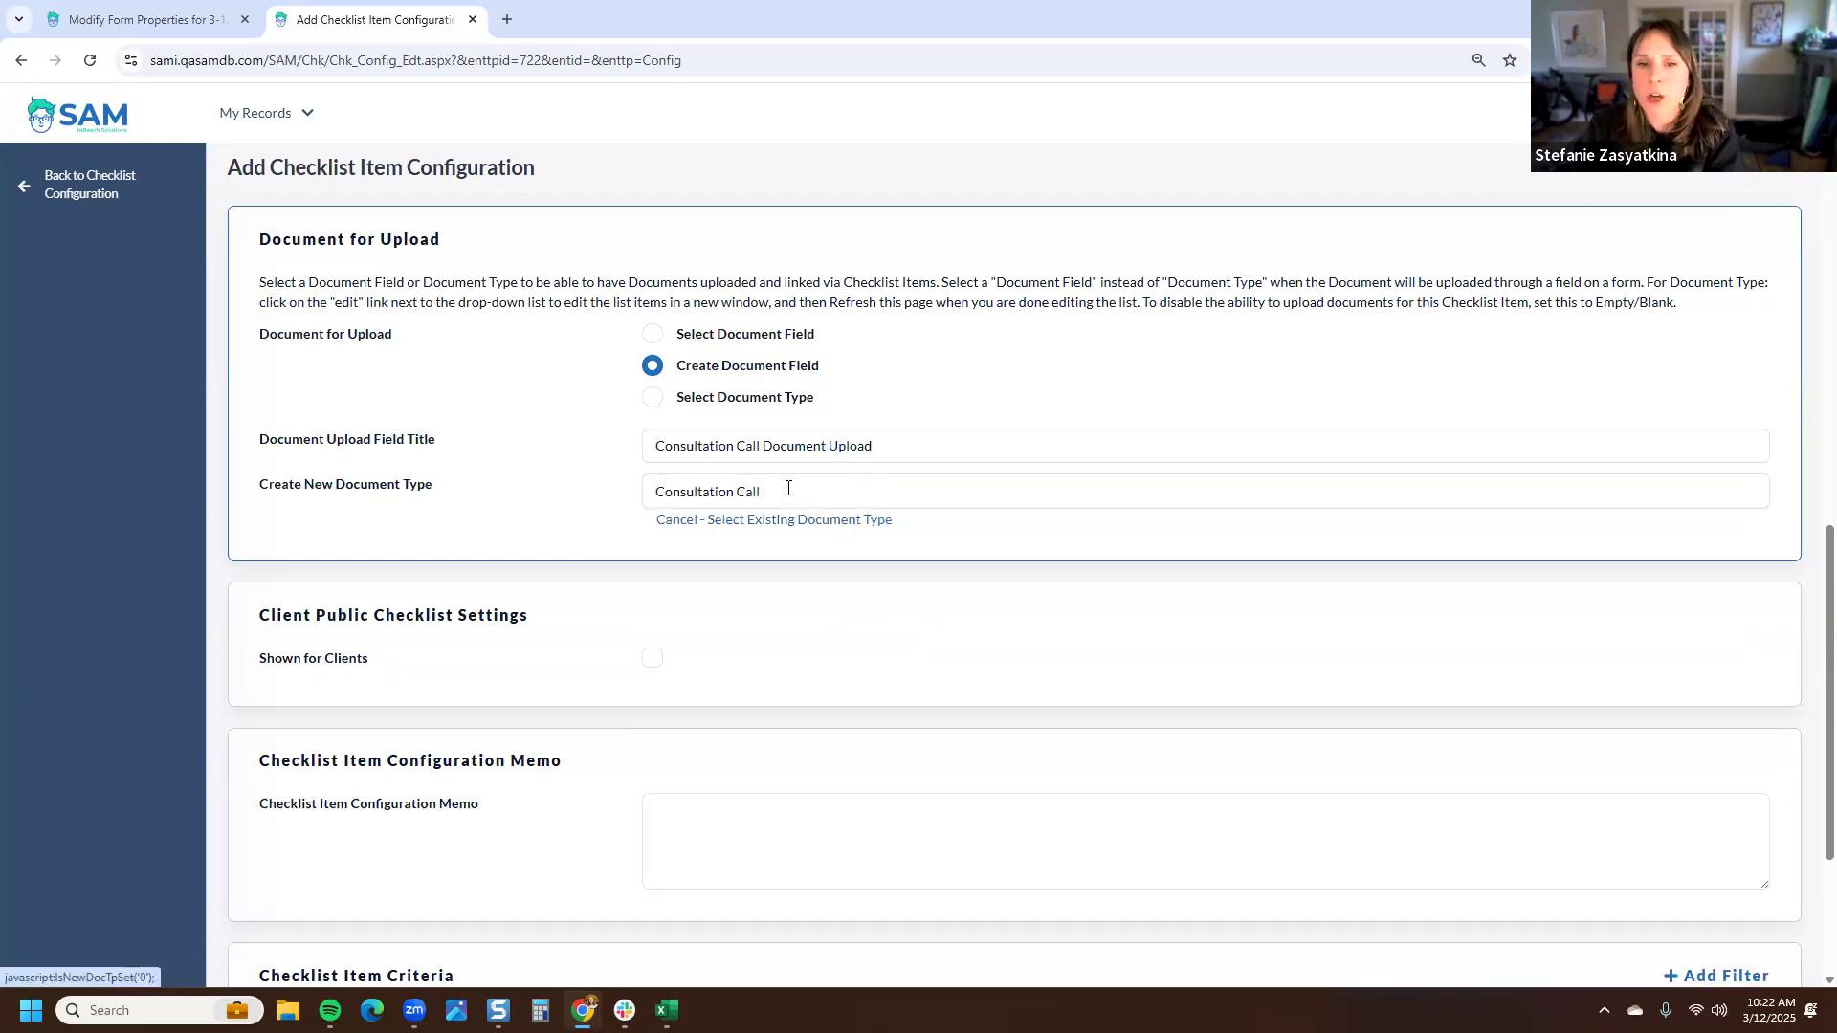
{"action": "type", "text": "Notest"}
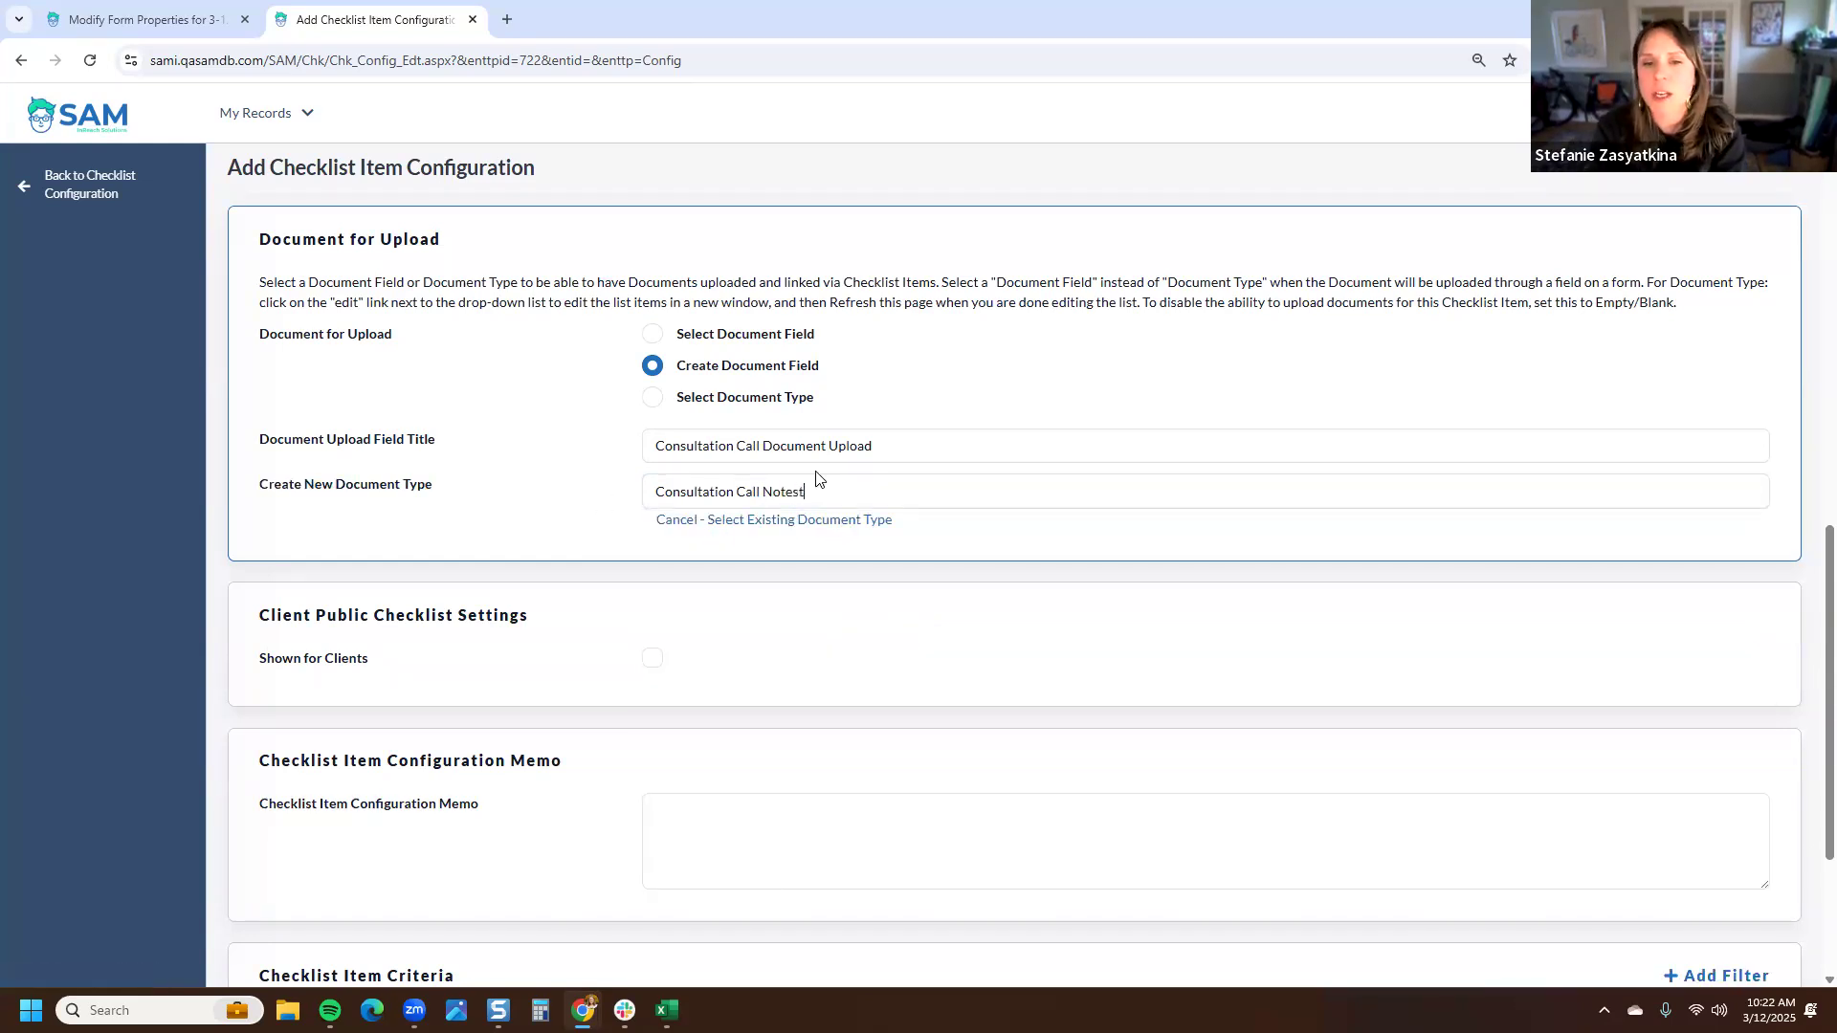
{"action": "key", "text": "BackSpace"}
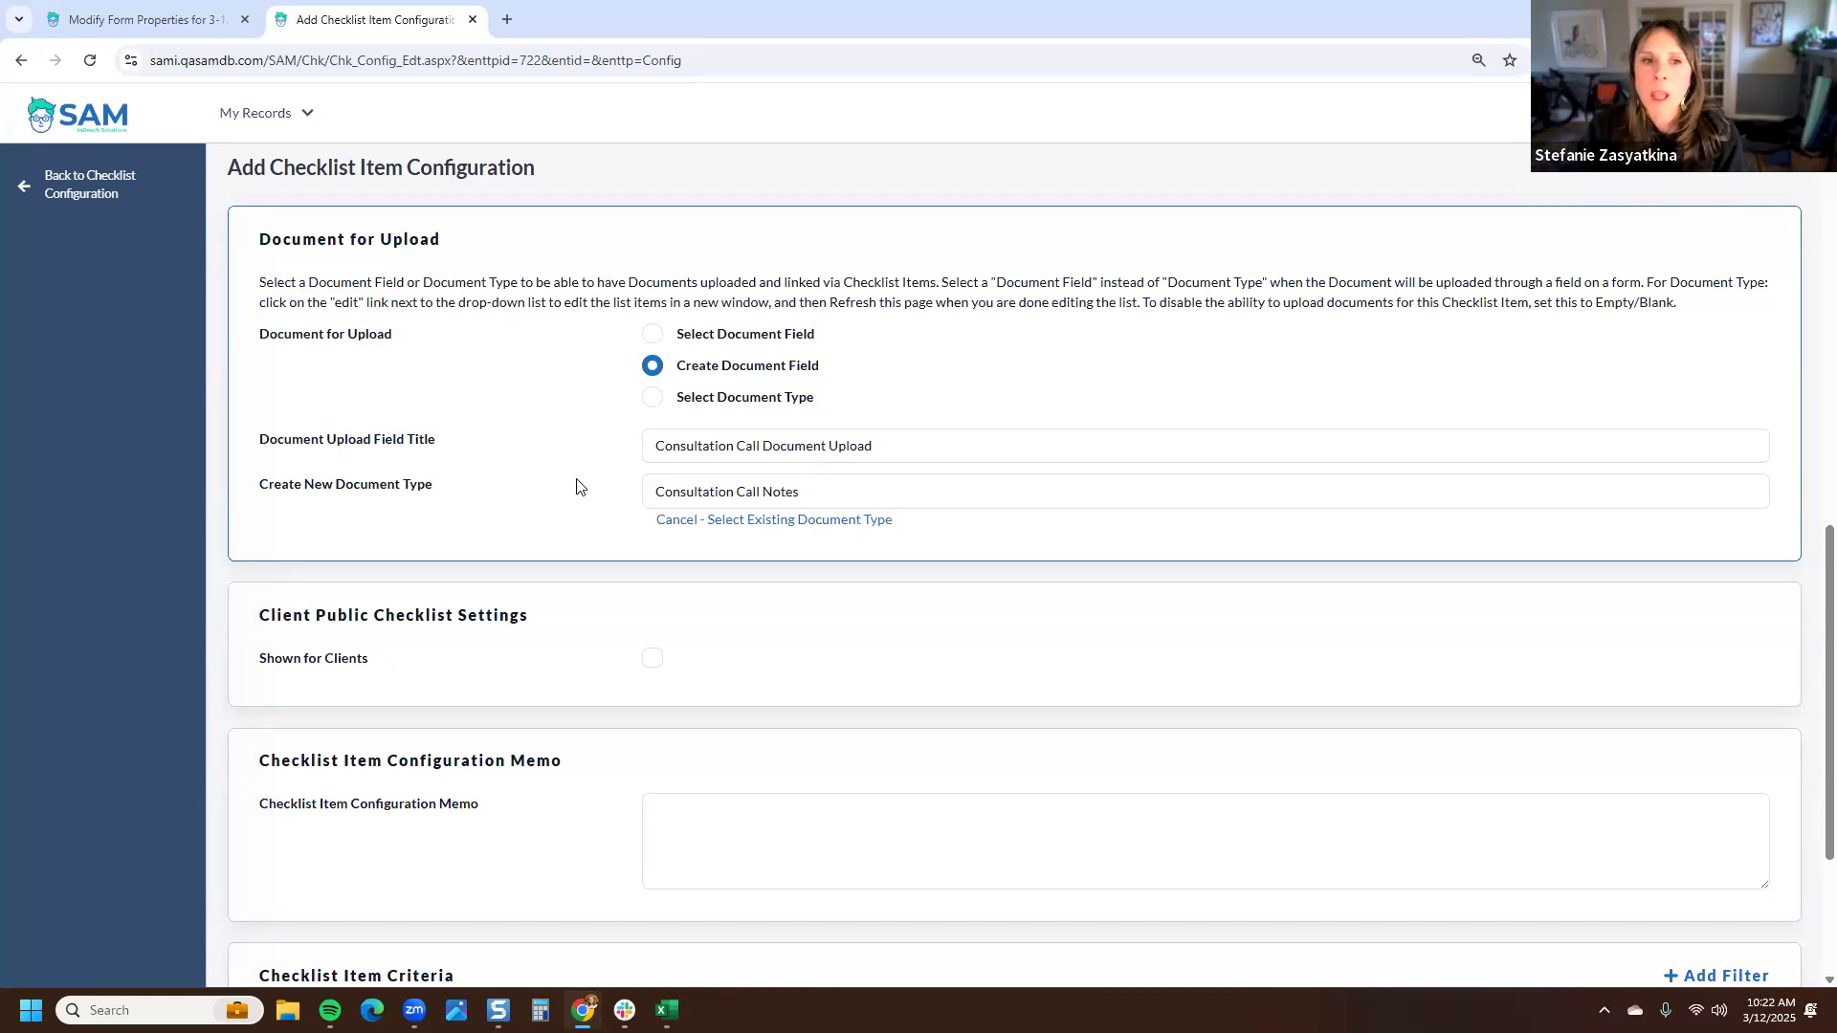
- Review the Document for Upload settings and the Client Public Checklist Settings section
{"action": "scroll", "coordinate": [577, 487], "scroll_direction": "down", "scroll_amount": 1}
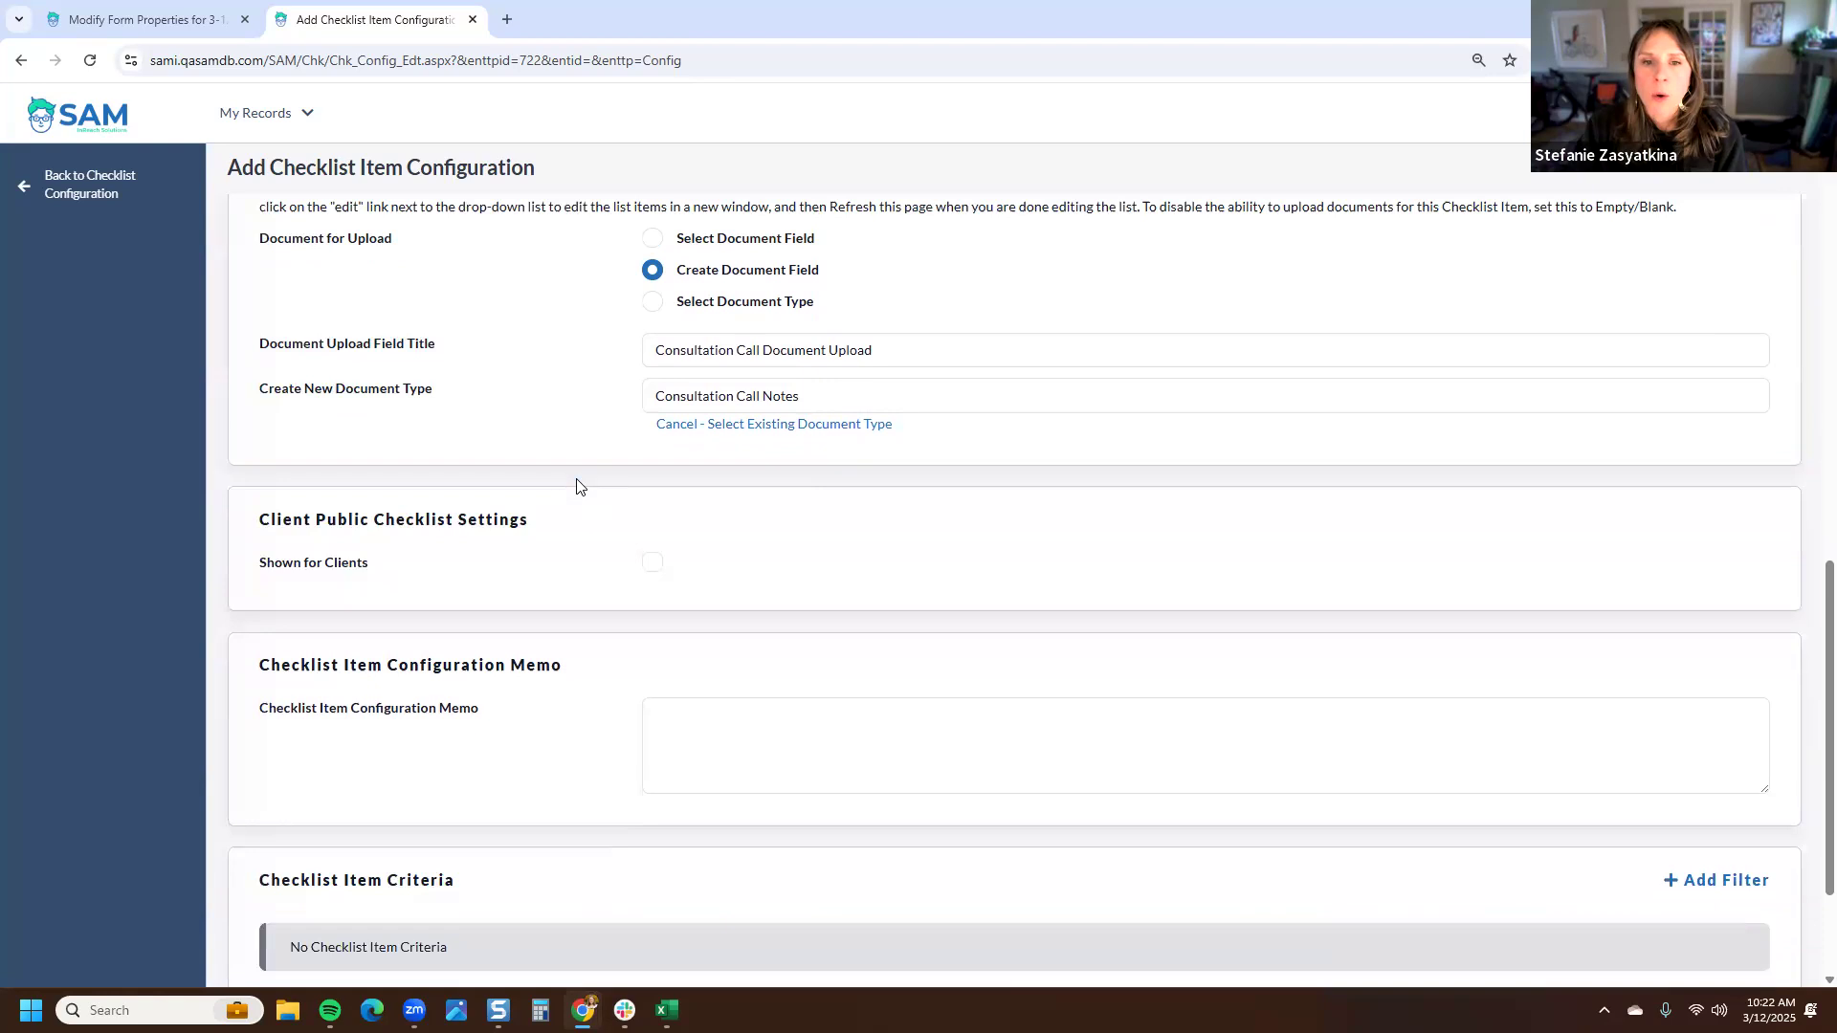
{"action": "scroll", "coordinate": [579, 485], "scroll_direction": "down", "scroll_amount": 2}
{"action": "scroll", "coordinate": [656, 435], "scroll_direction": "up", "scroll_amount": 3}
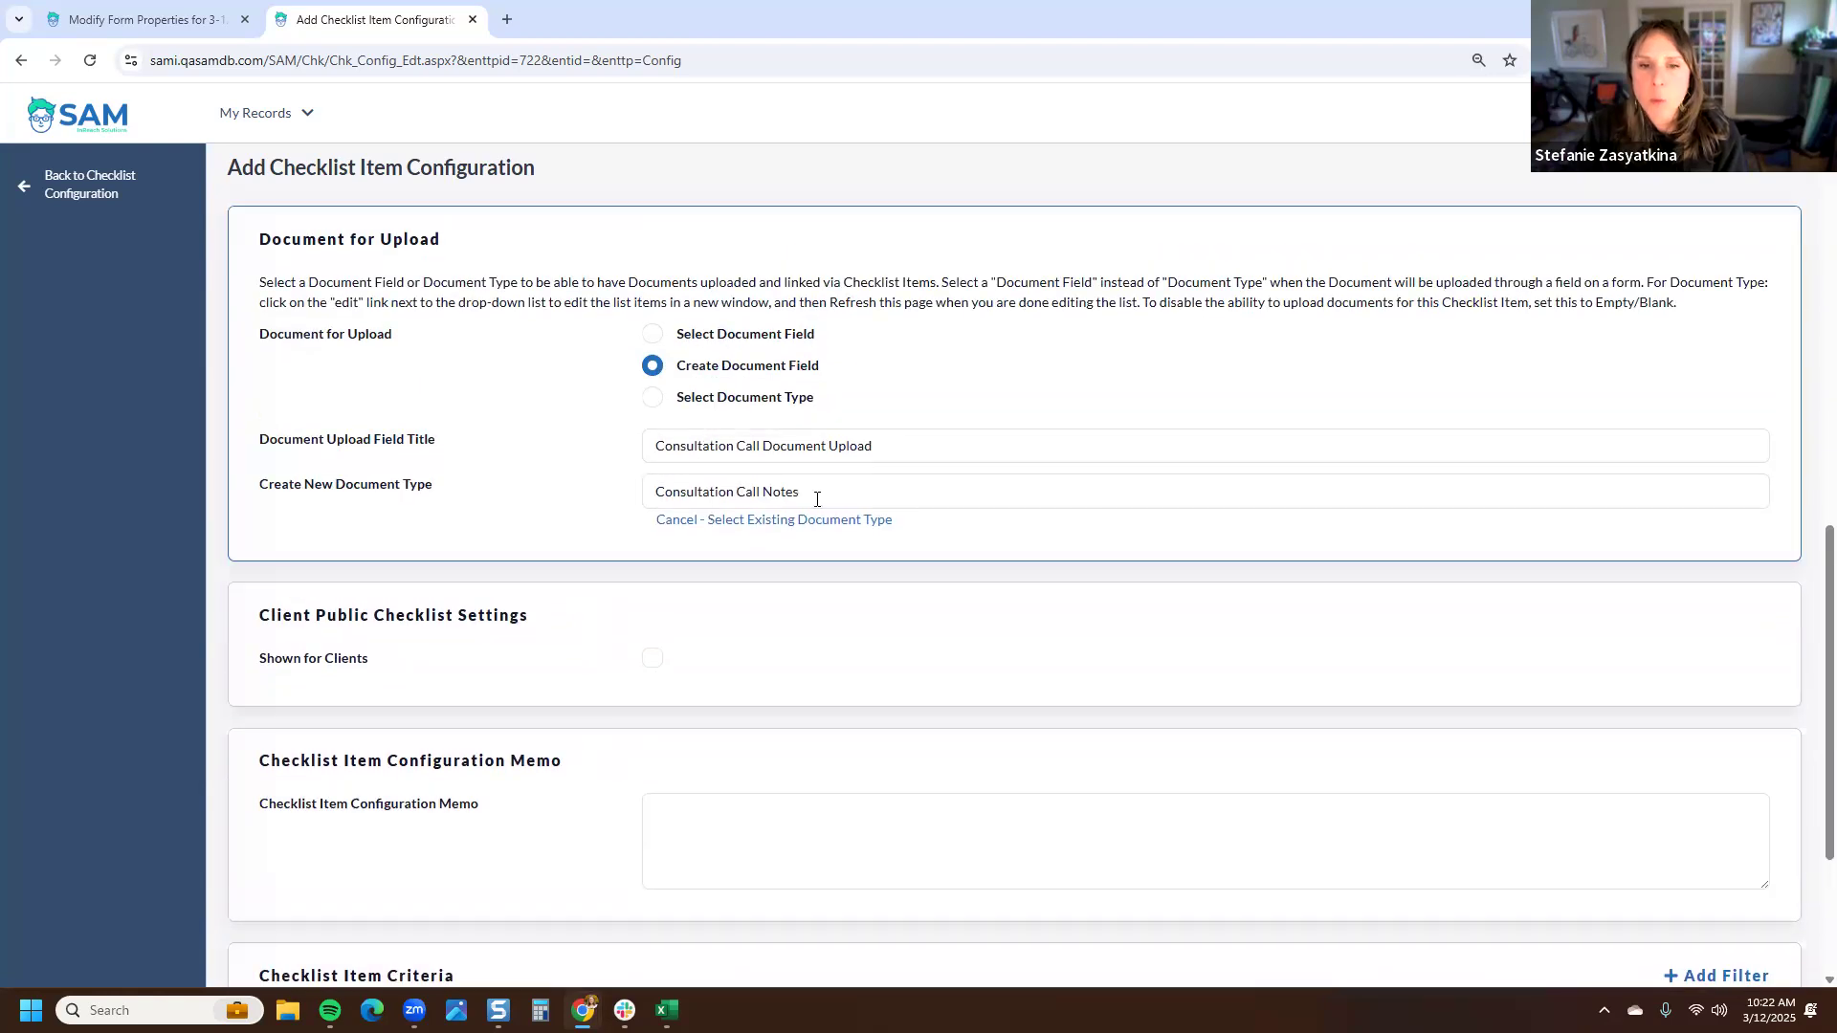
{"action": "left_click_drag", "start_coordinate": [657, 492], "coordinate": [823, 485]}
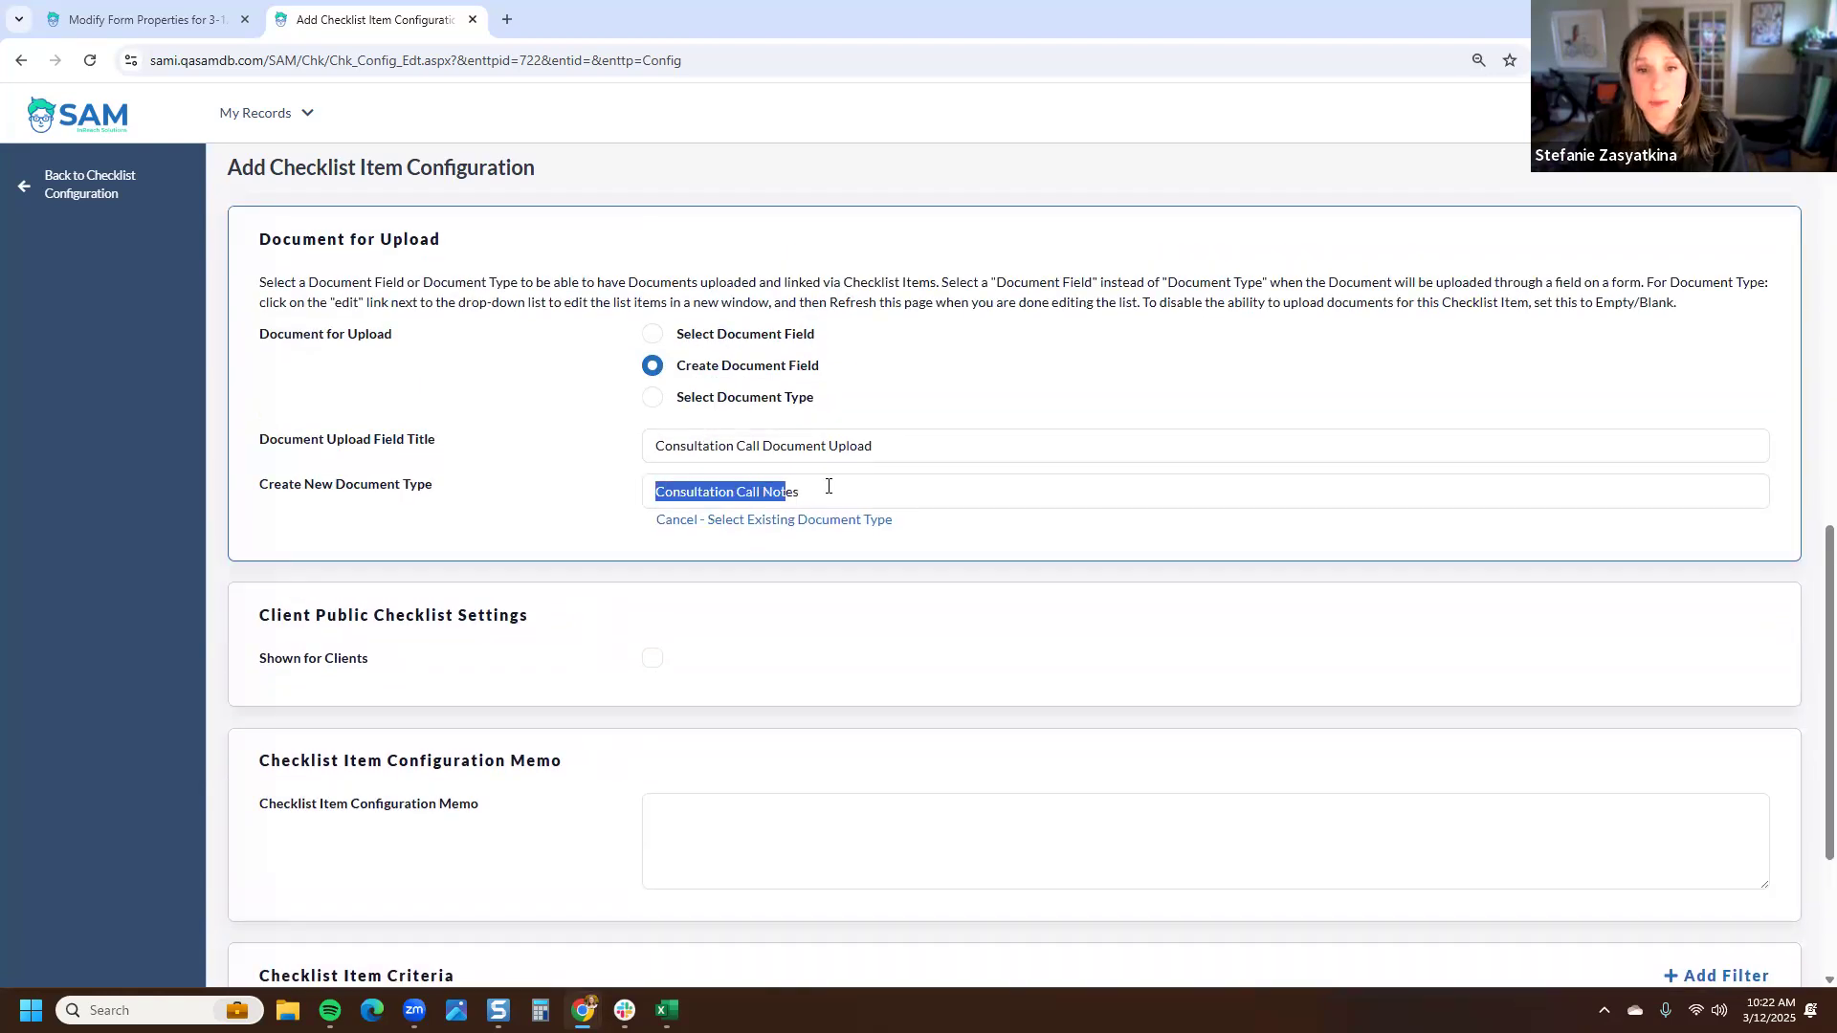
{"action": "left_click", "coordinate": [578, 531]}
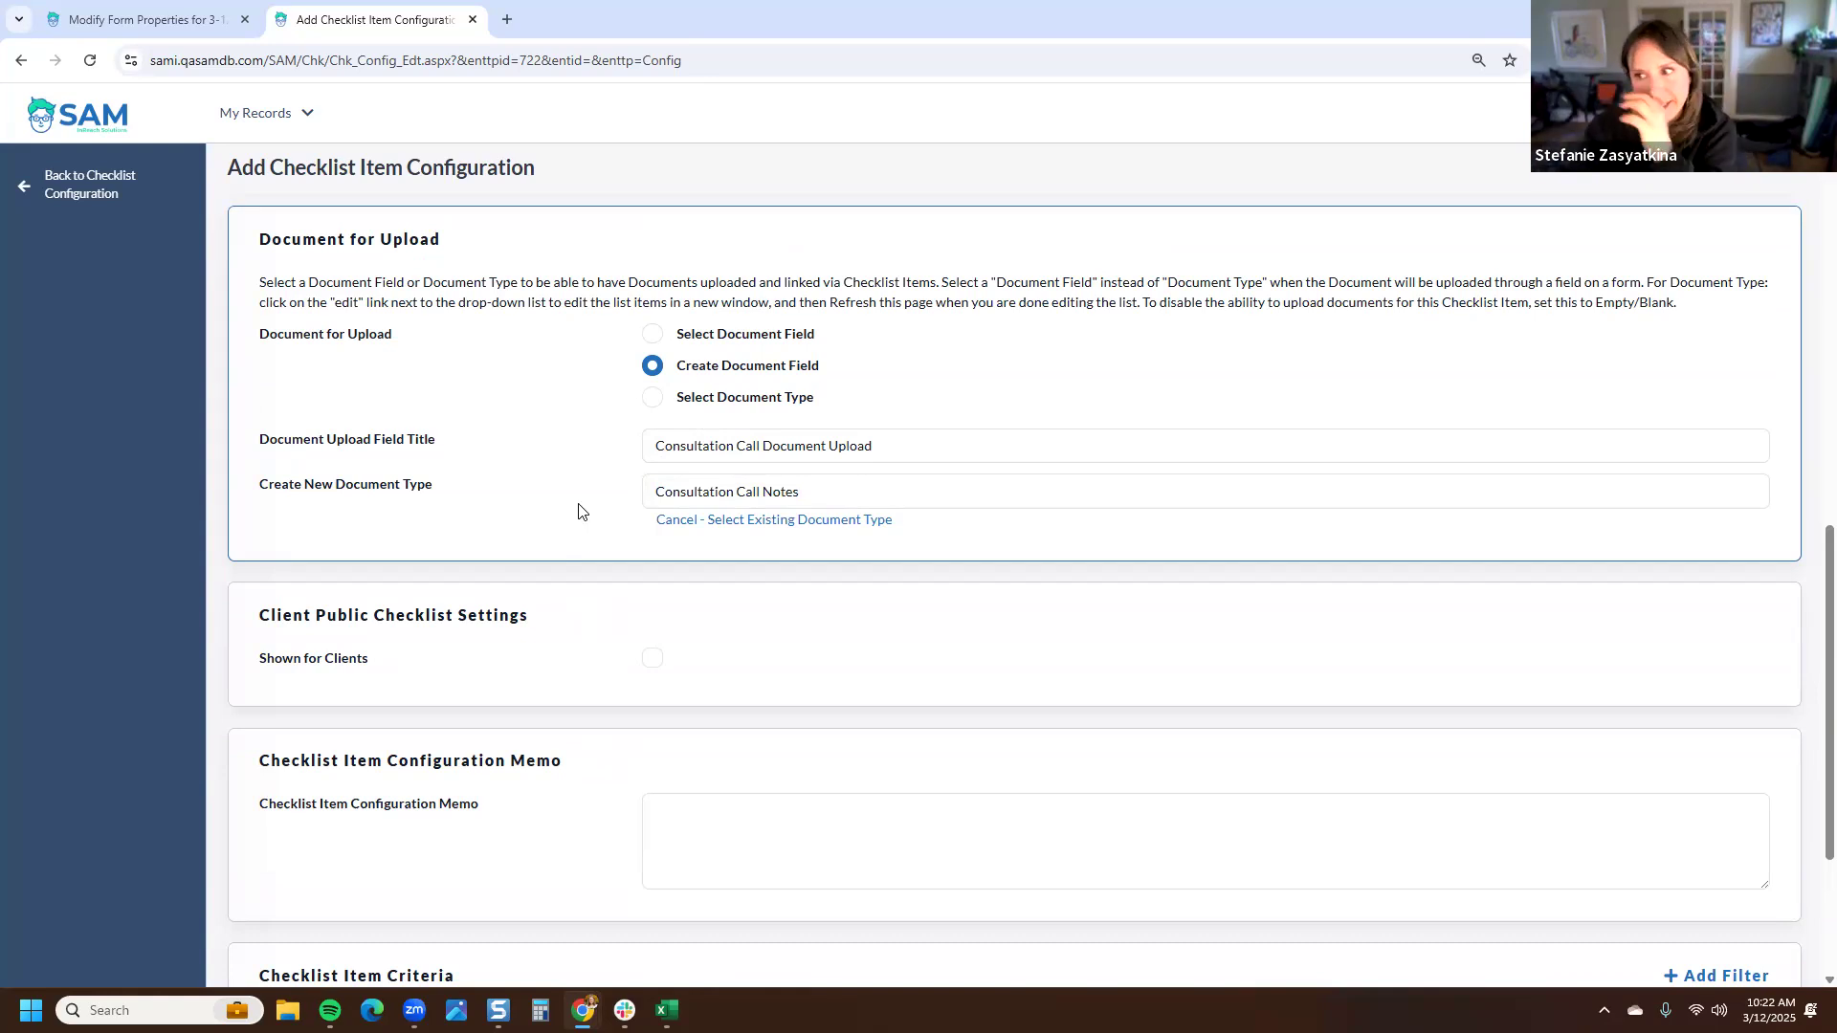
{"action": "scroll", "coordinate": [628, 450], "scroll_direction": "down", "scroll_amount": 2}
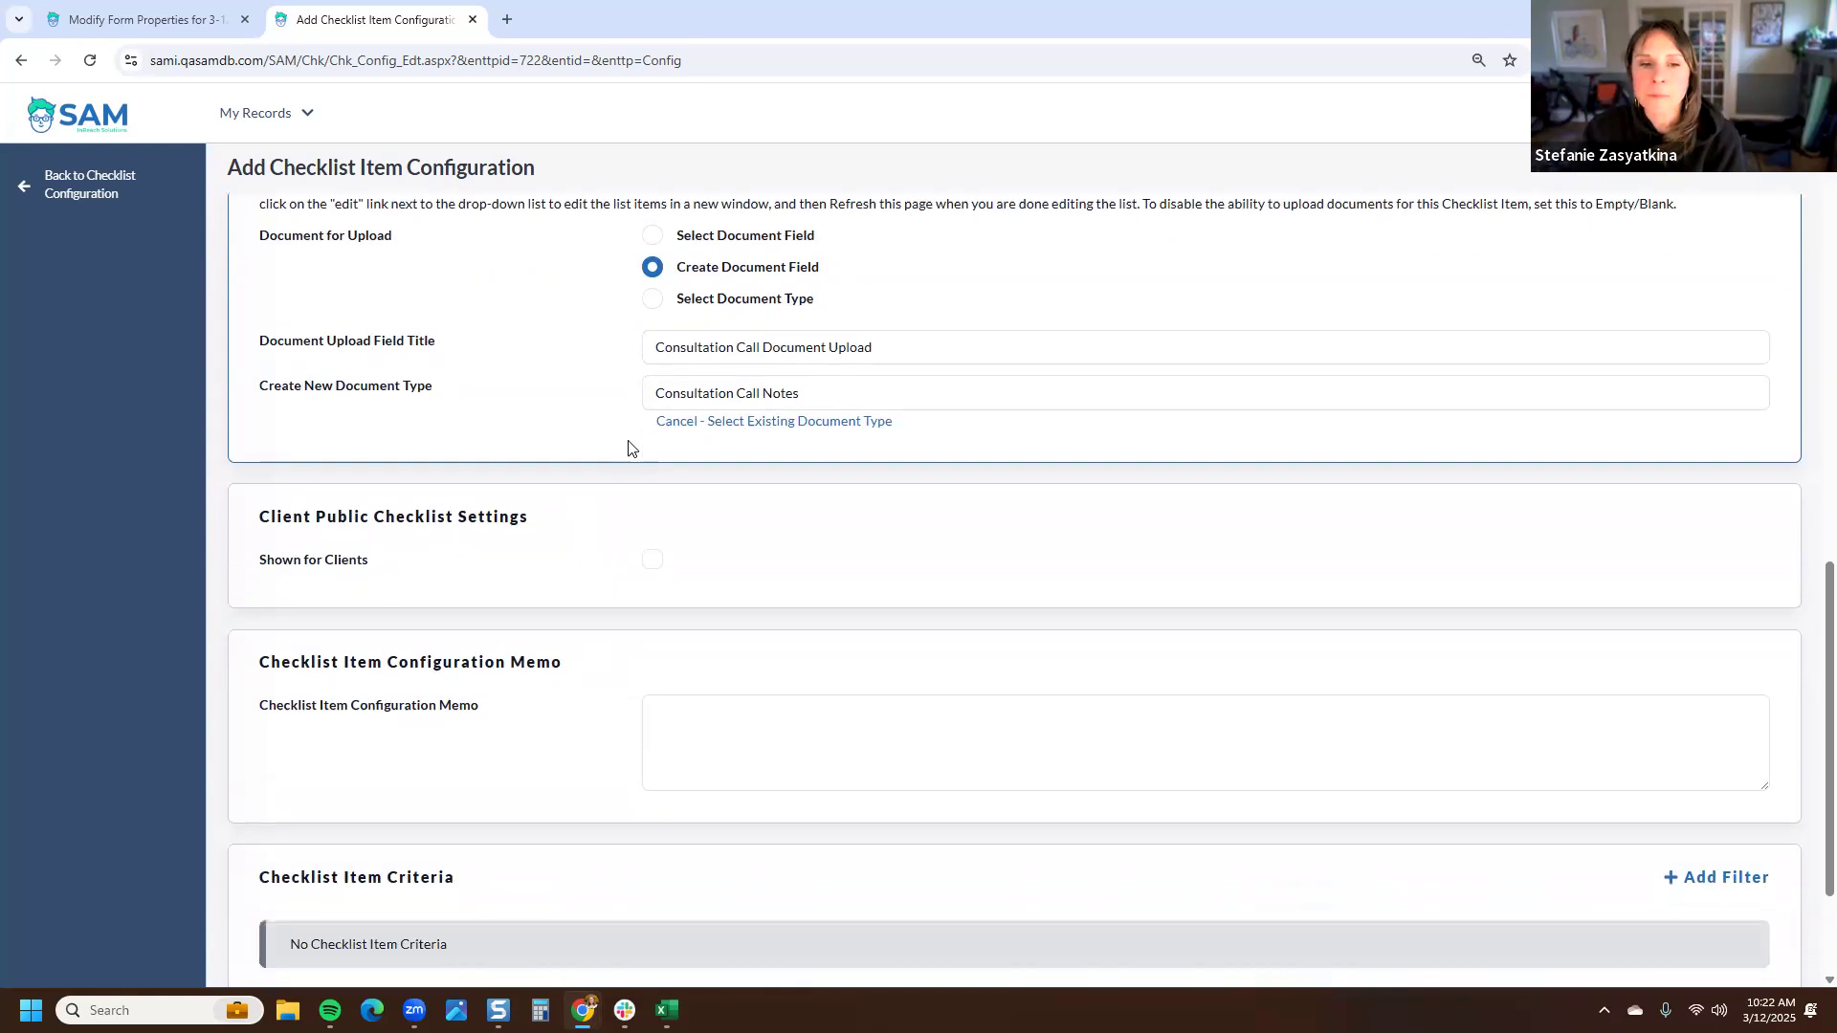
{"action": "scroll", "coordinate": [638, 466], "scroll_direction": "down", "scroll_amount": 1}
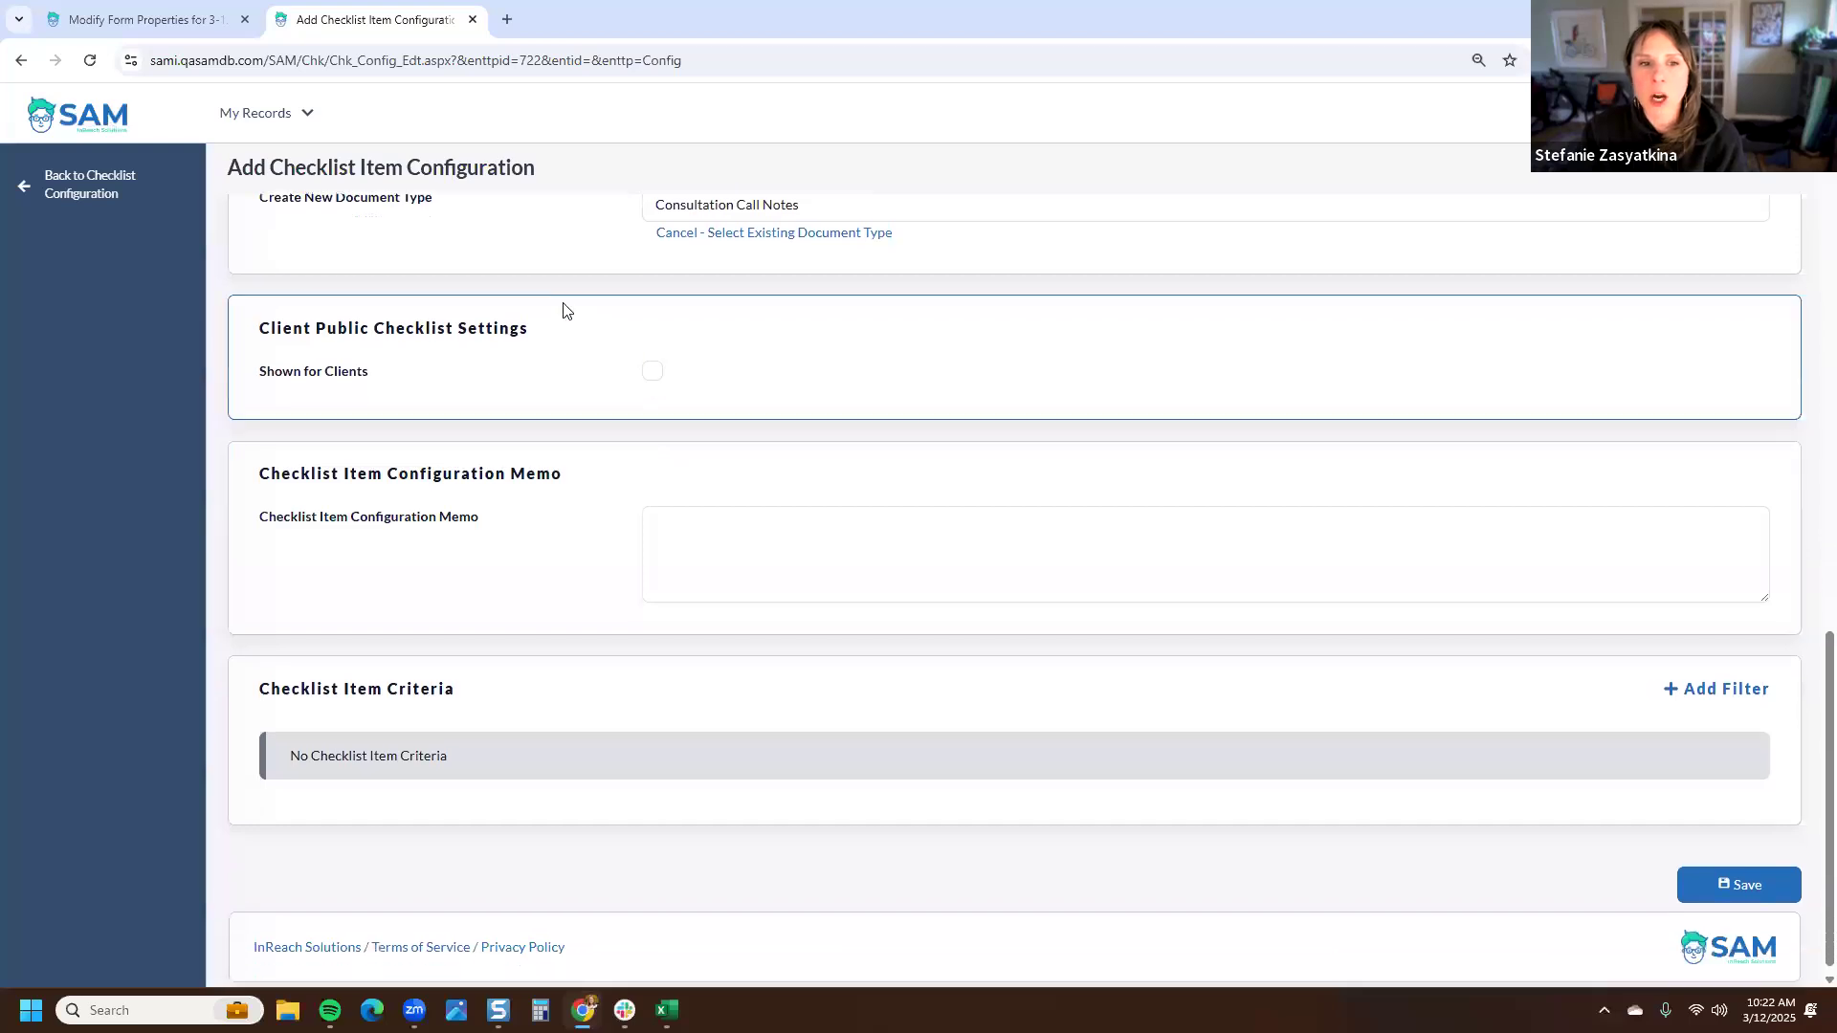
{"action": "left_click_drag", "start_coordinate": [530, 330], "coordinate": [259, 331]}
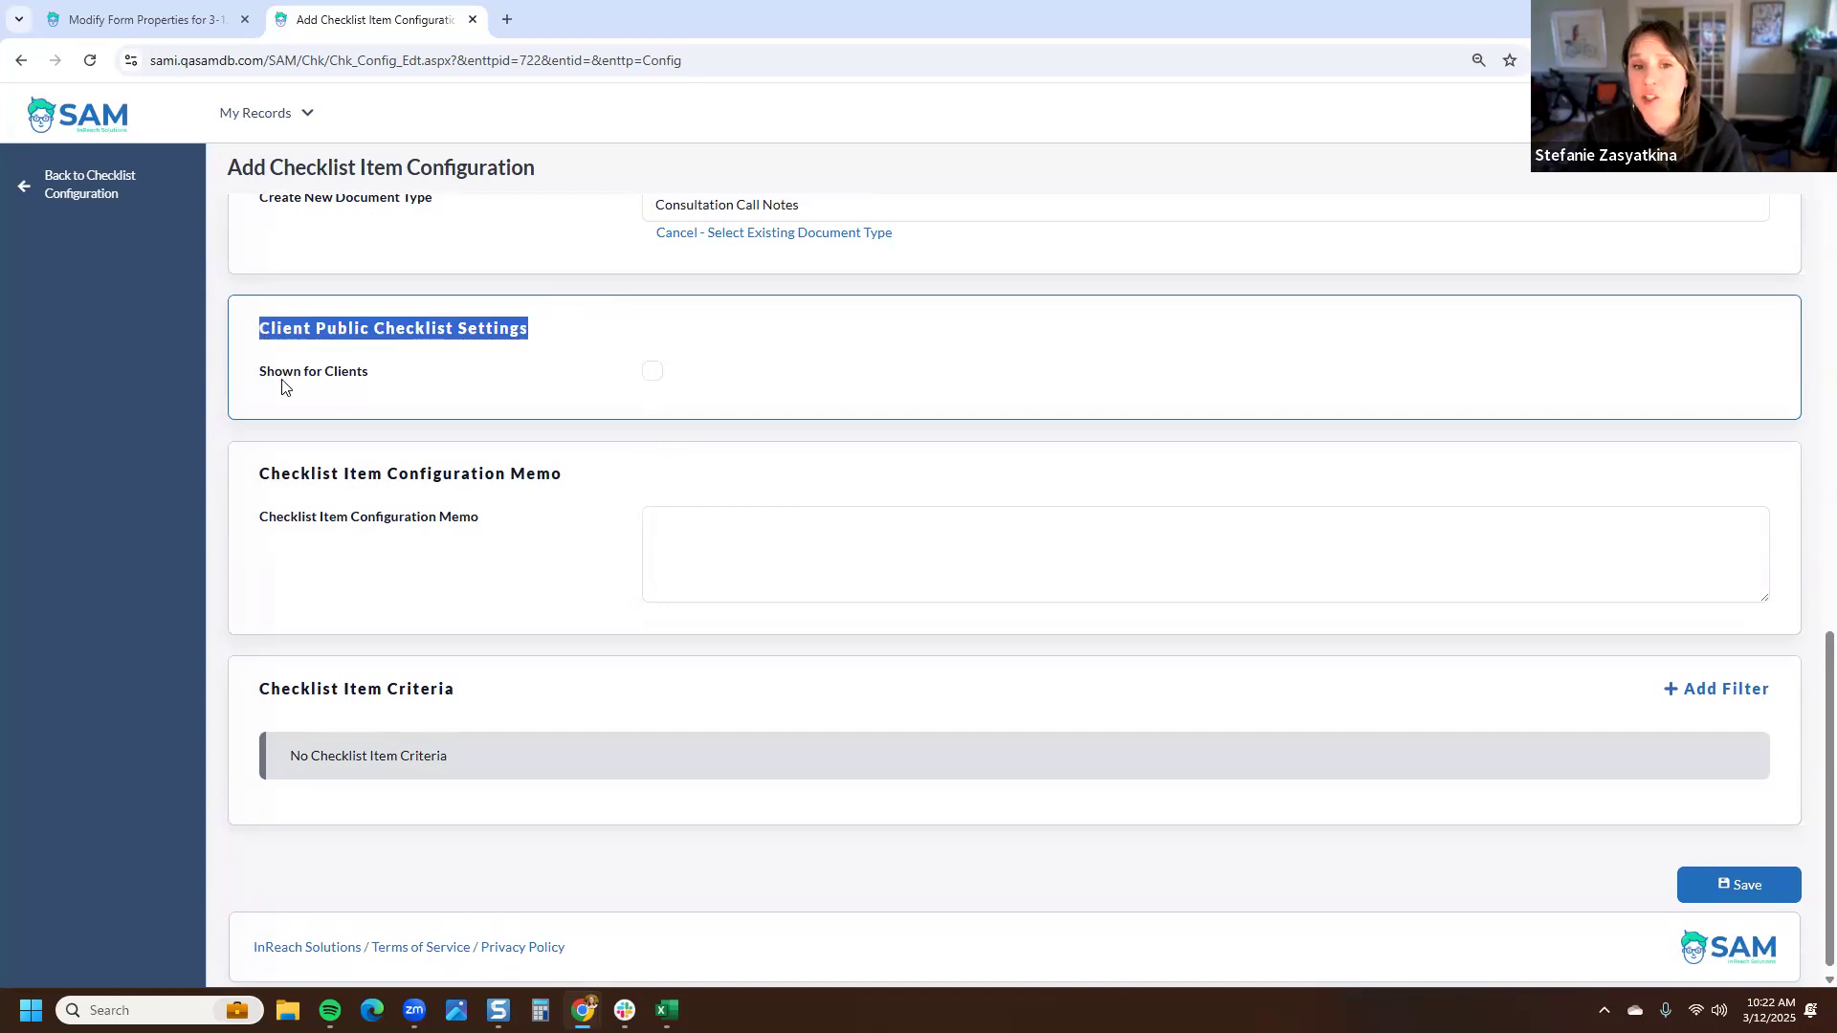
- Enable Shown for Clients and review the client download, form to use and instructions options
{"action": "left_click", "coordinate": [652, 372]}
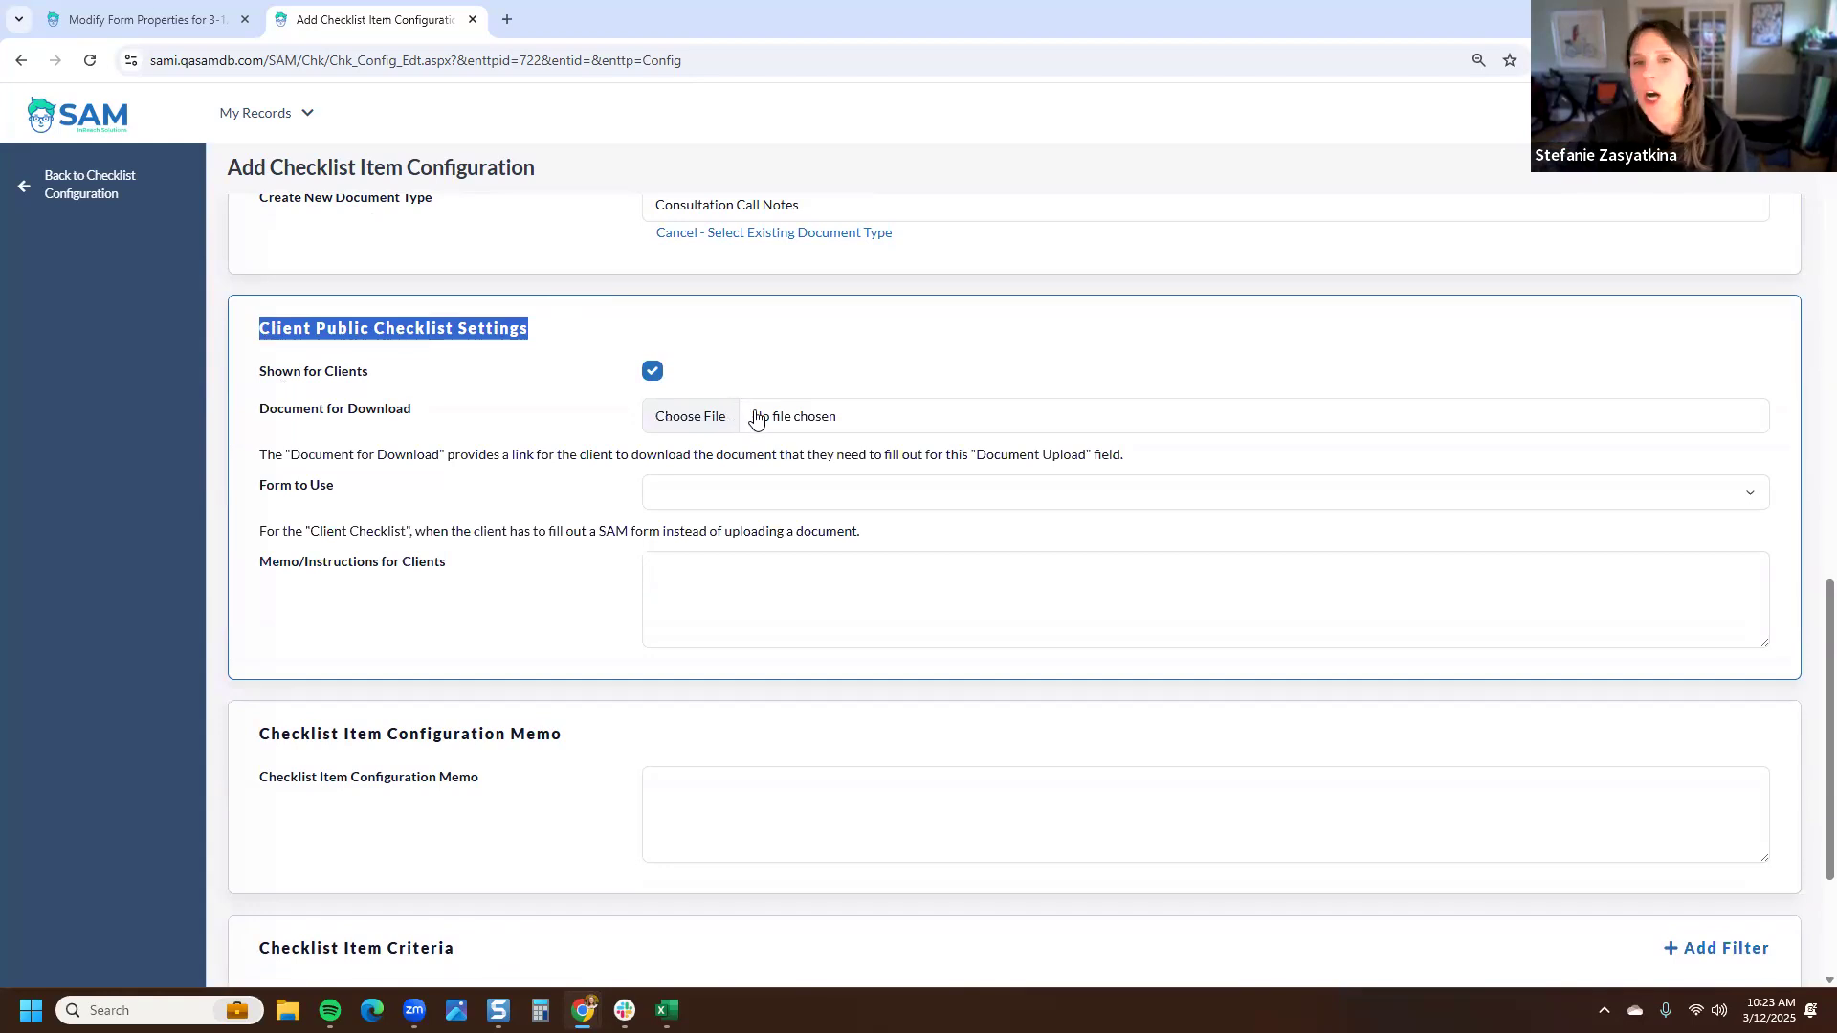
{"action": "scroll", "coordinate": [752, 416], "scroll_direction": "up", "scroll_amount": 2}
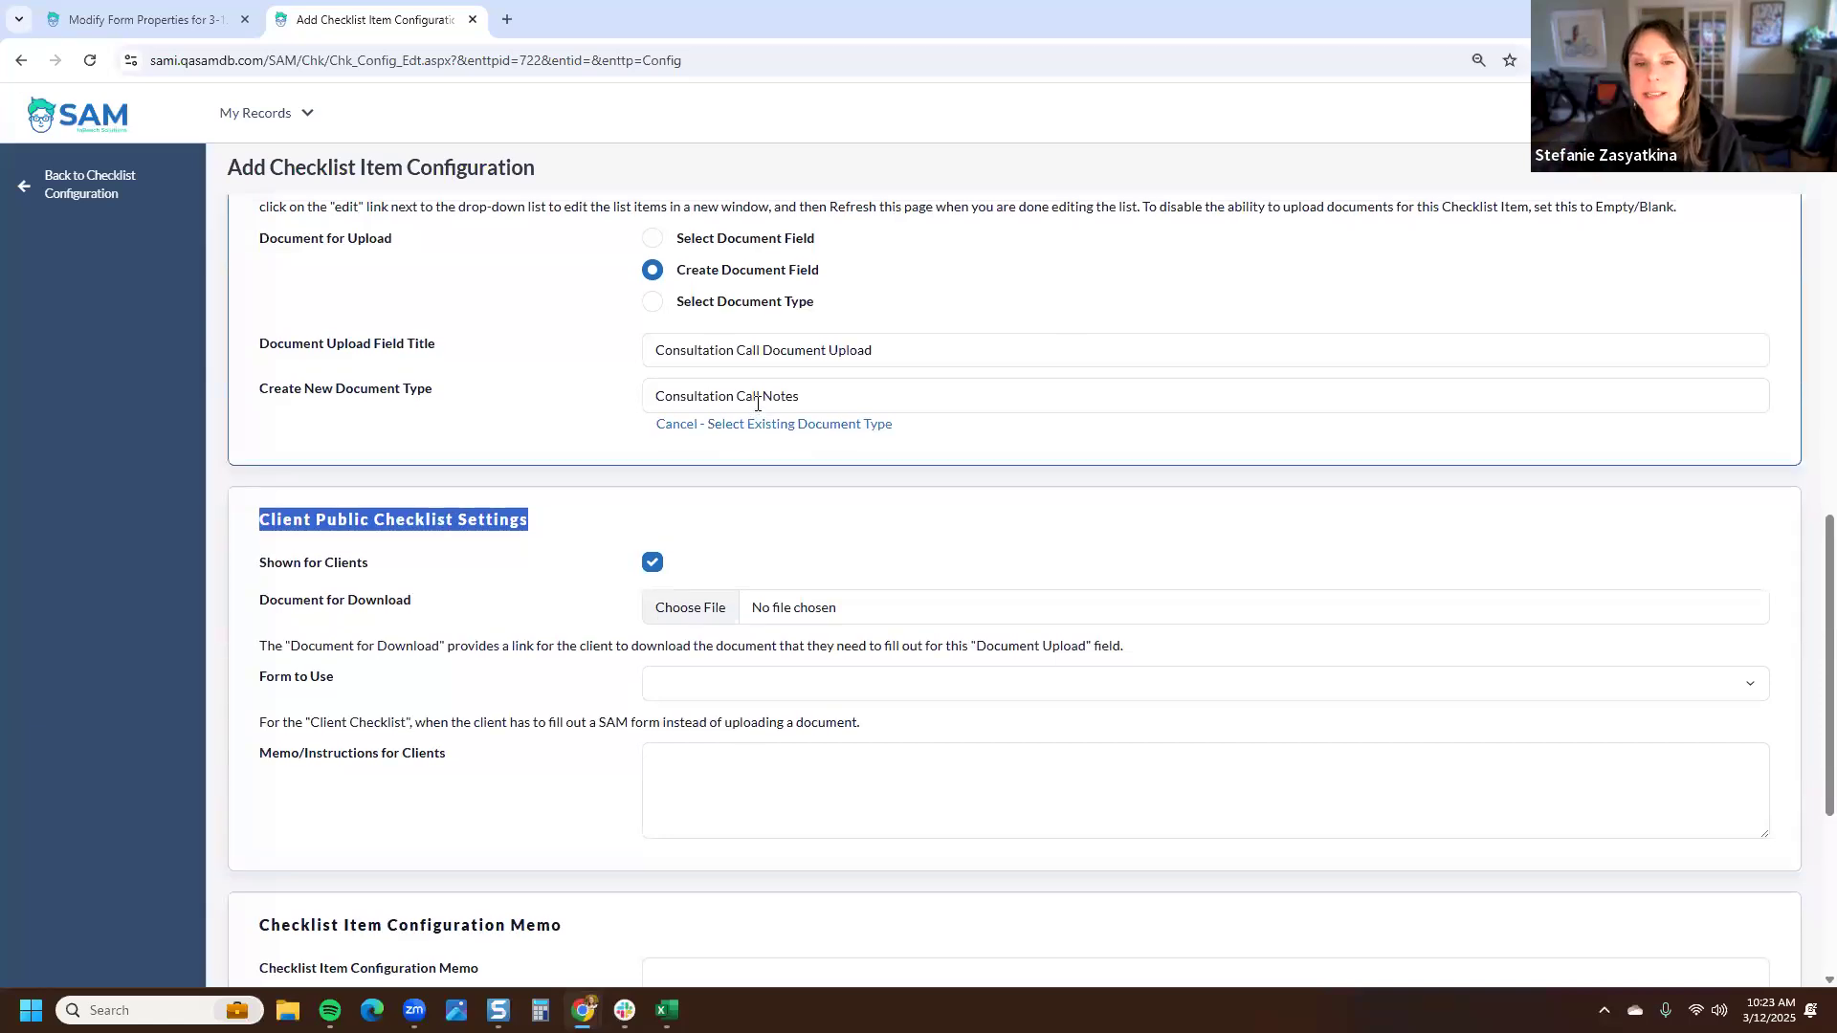
{"action": "scroll", "coordinate": [521, 275], "scroll_direction": "up", "scroll_amount": 1}
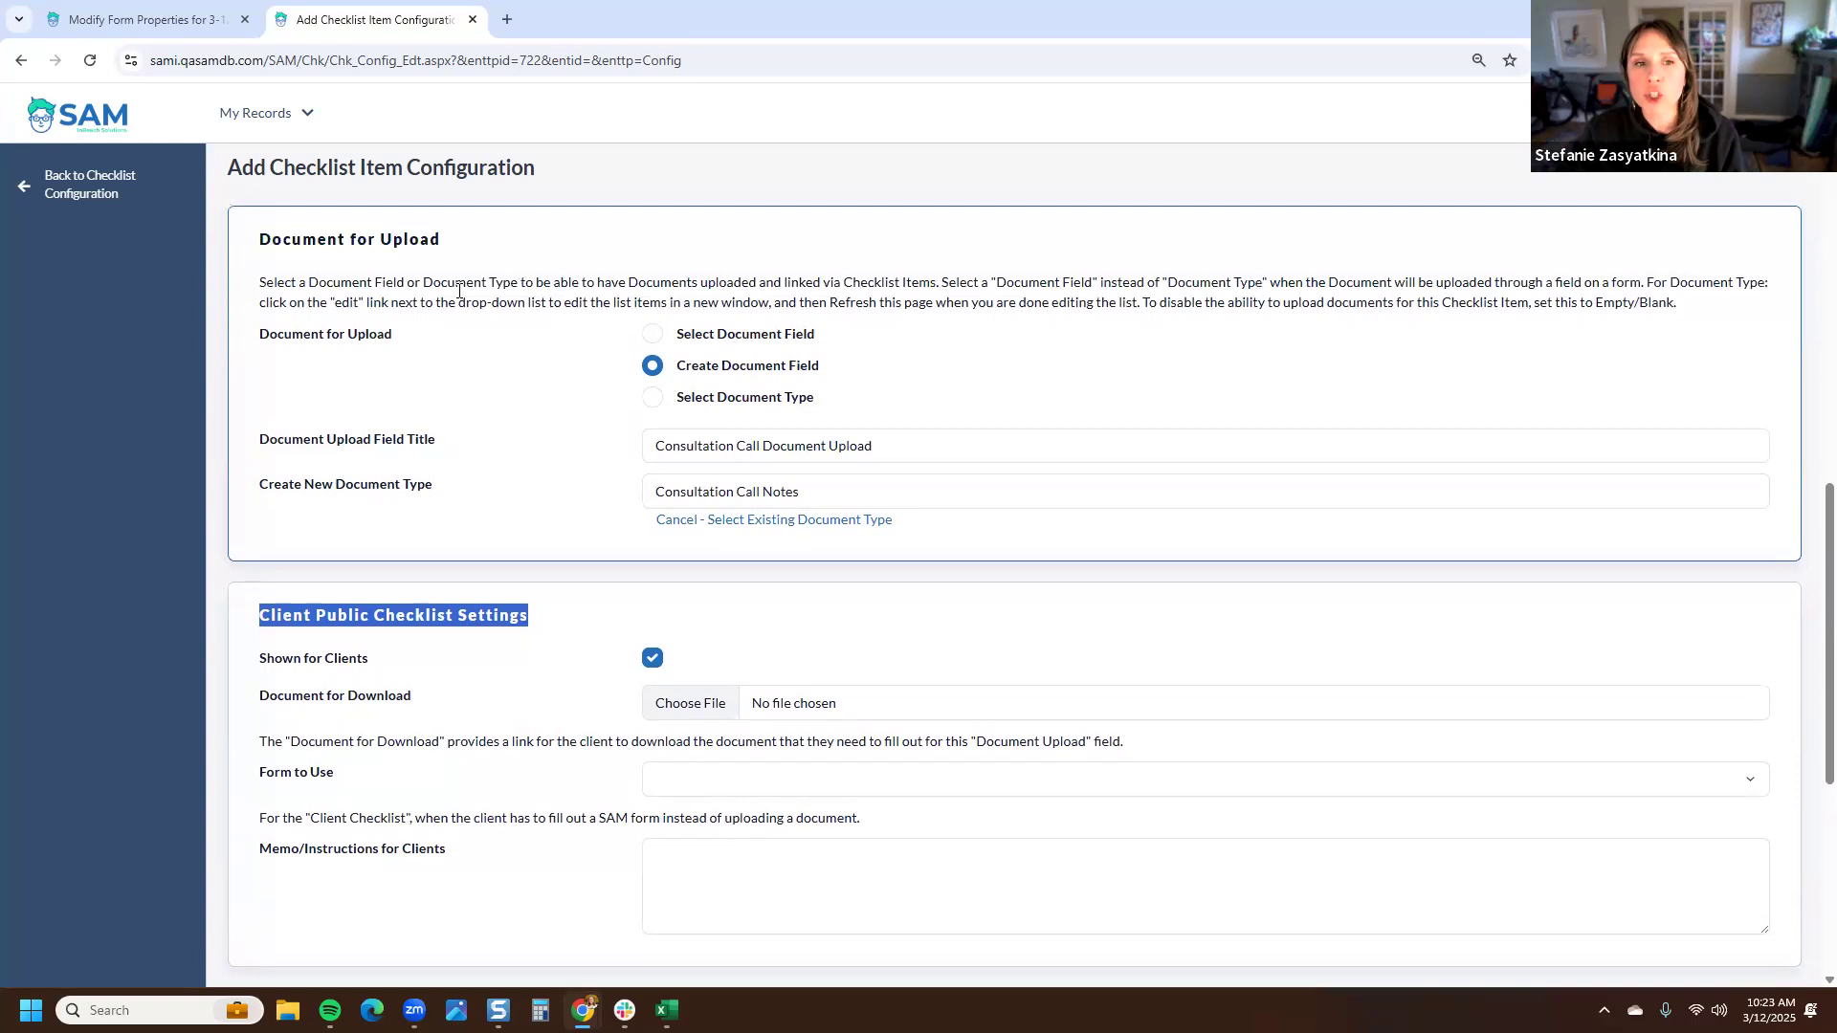
{"action": "left_click_drag", "start_coordinate": [508, 240], "coordinate": [262, 242]}
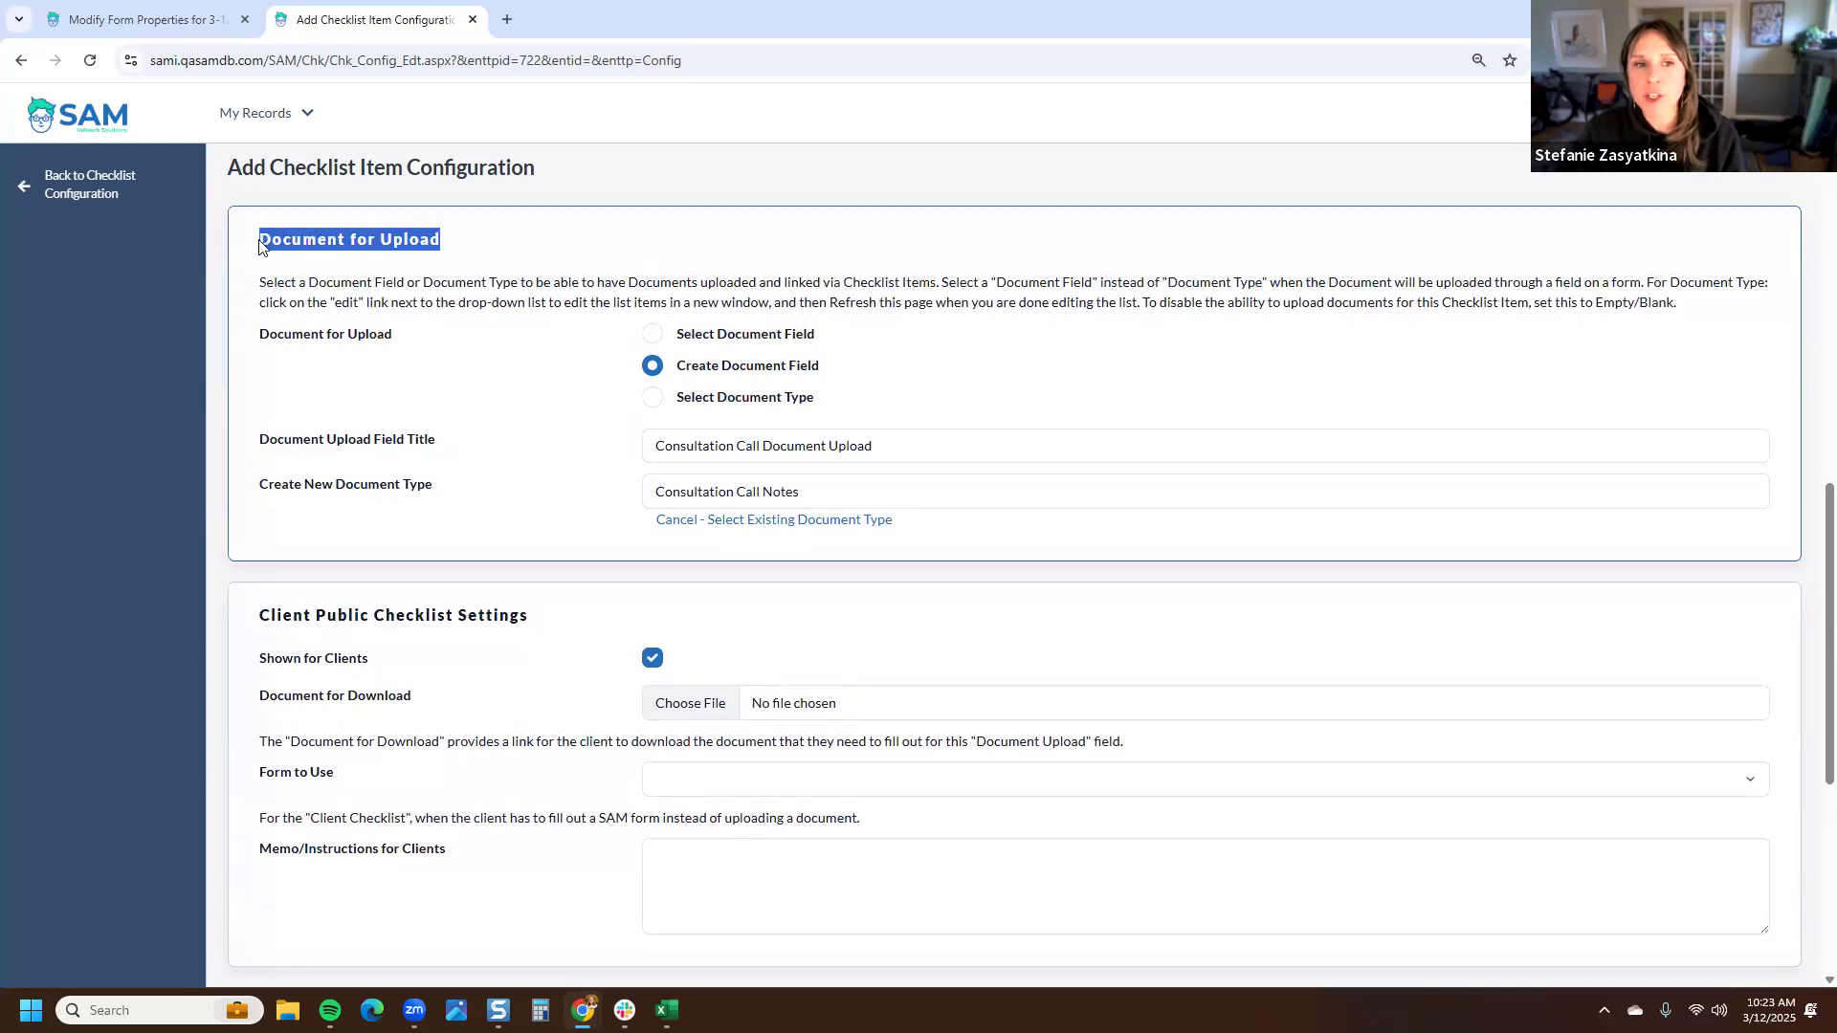
{"action": "scroll", "coordinate": [440, 603], "scroll_direction": "down", "scroll_amount": 1}
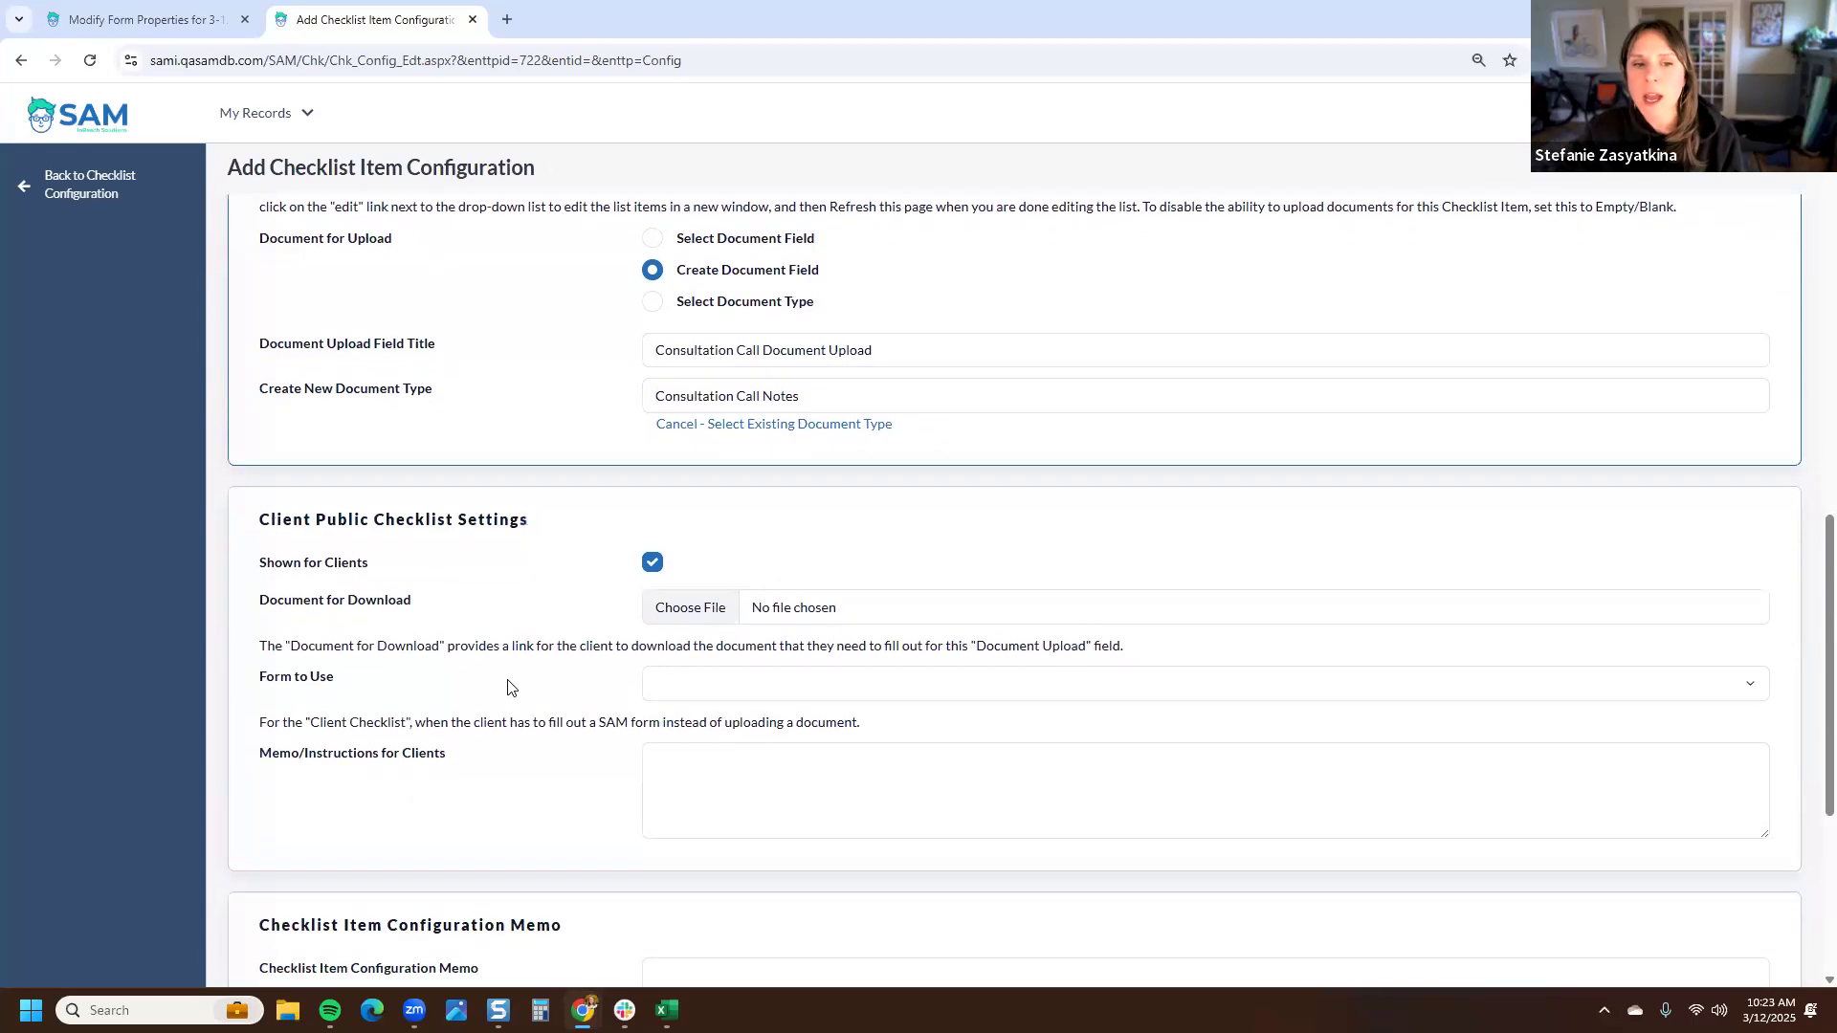
{"action": "left_click_drag", "start_coordinate": [439, 602], "coordinate": [260, 618]}
{"action": "left_click", "coordinate": [260, 618]}
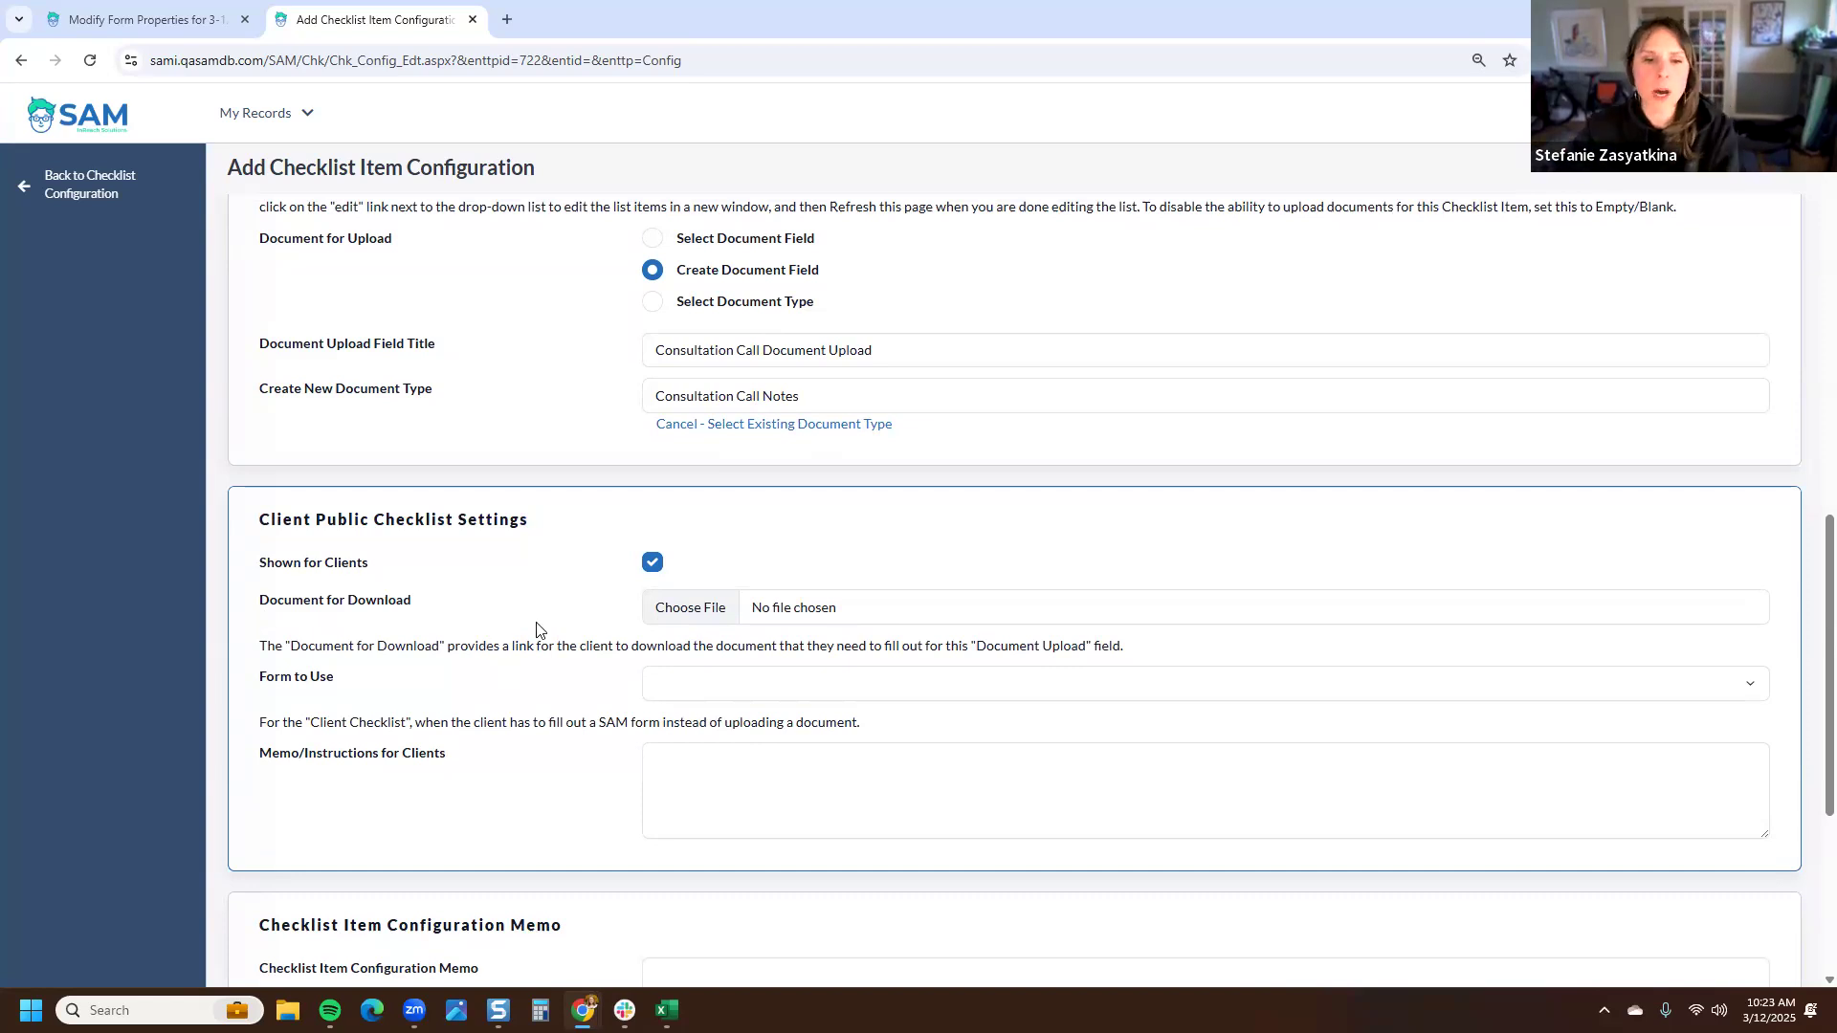
{"action": "scroll", "coordinate": [551, 607], "scroll_direction": "down", "scroll_amount": 1}
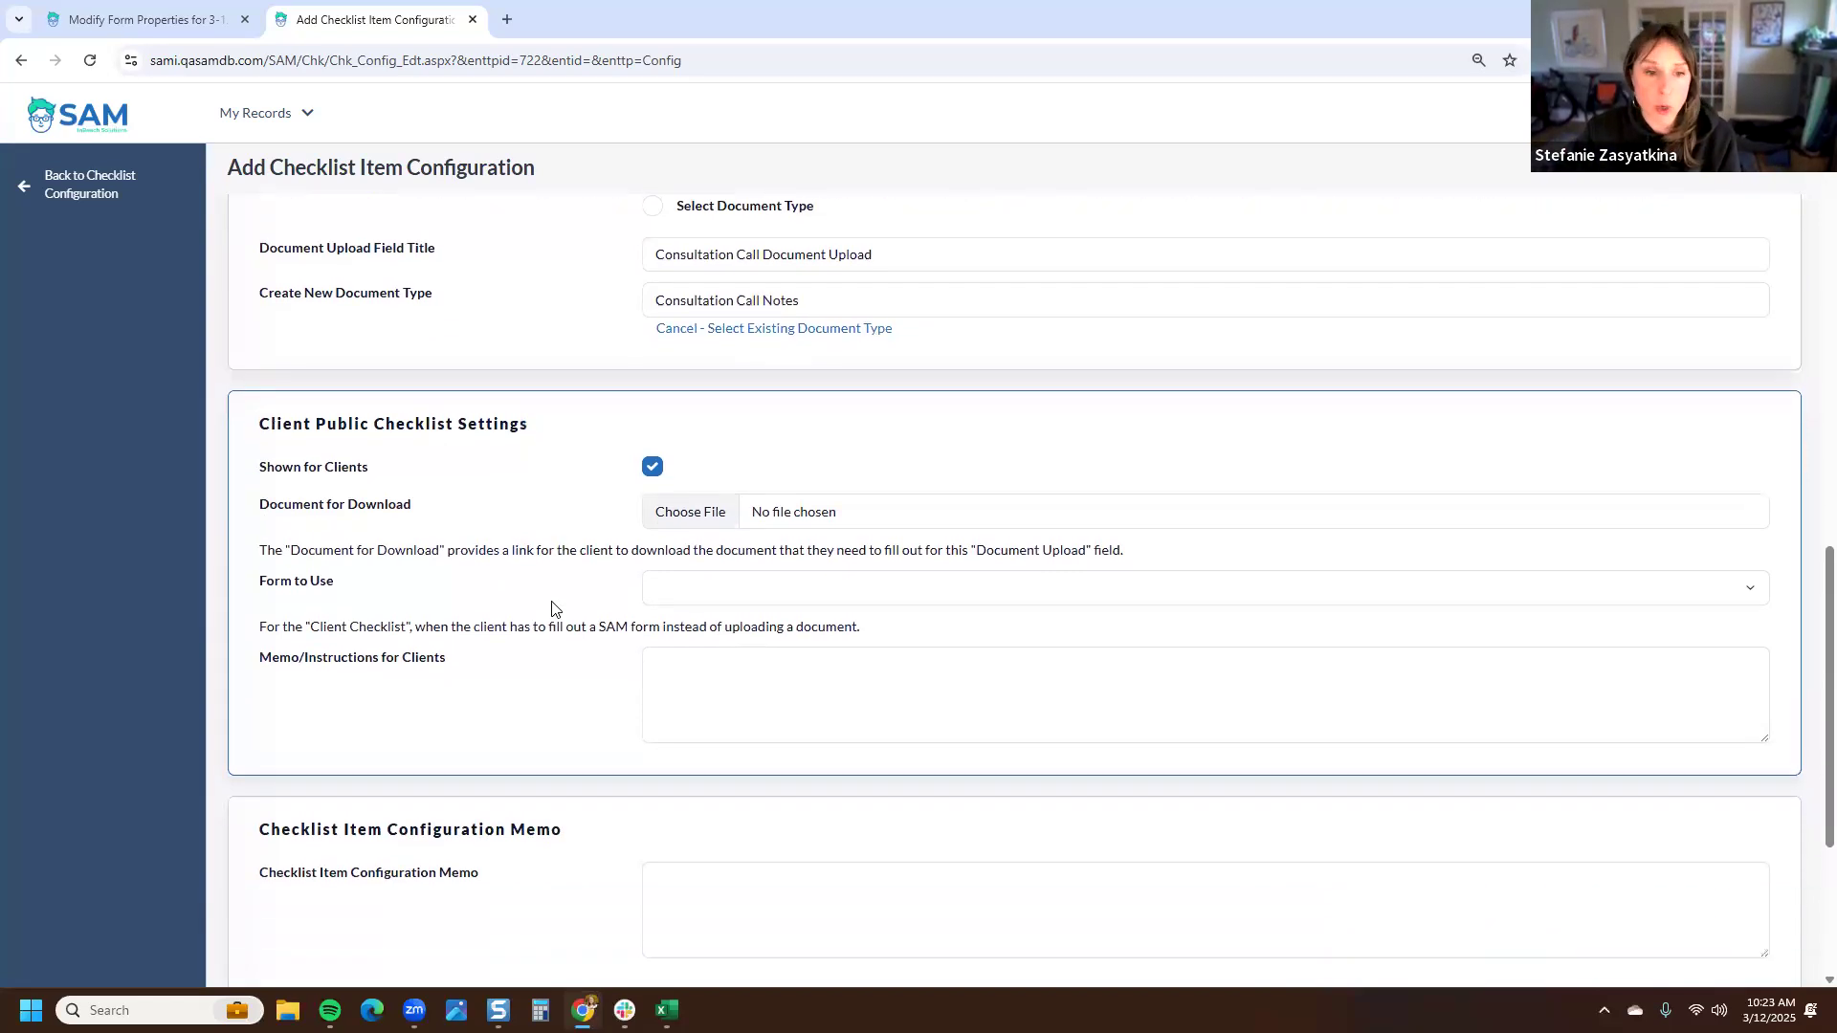
{"action": "triple_click", "coordinate": [279, 591]}
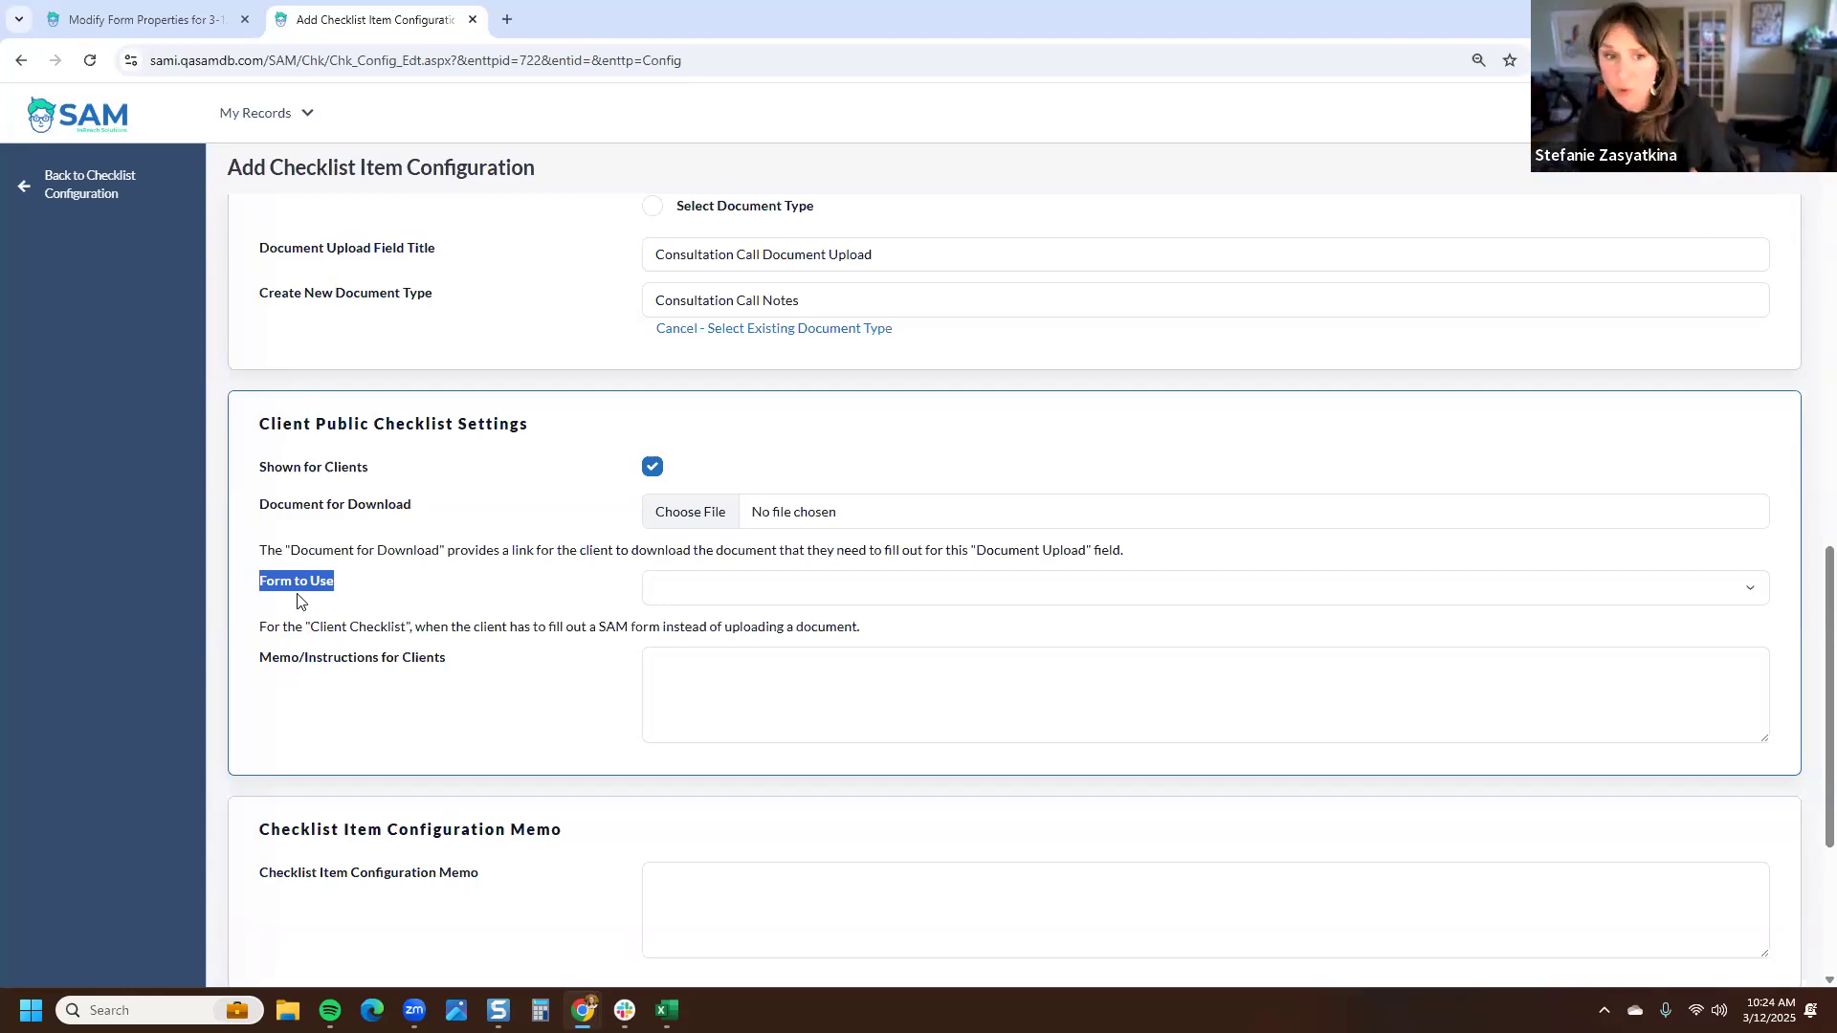
- Try Foster Family Application Part 1 | Basic Info as the form to use, then clear it and turn off Shown for Clients
{"action": "left_click", "coordinate": [722, 598]}
{"action": "left_click", "coordinate": [756, 666]}
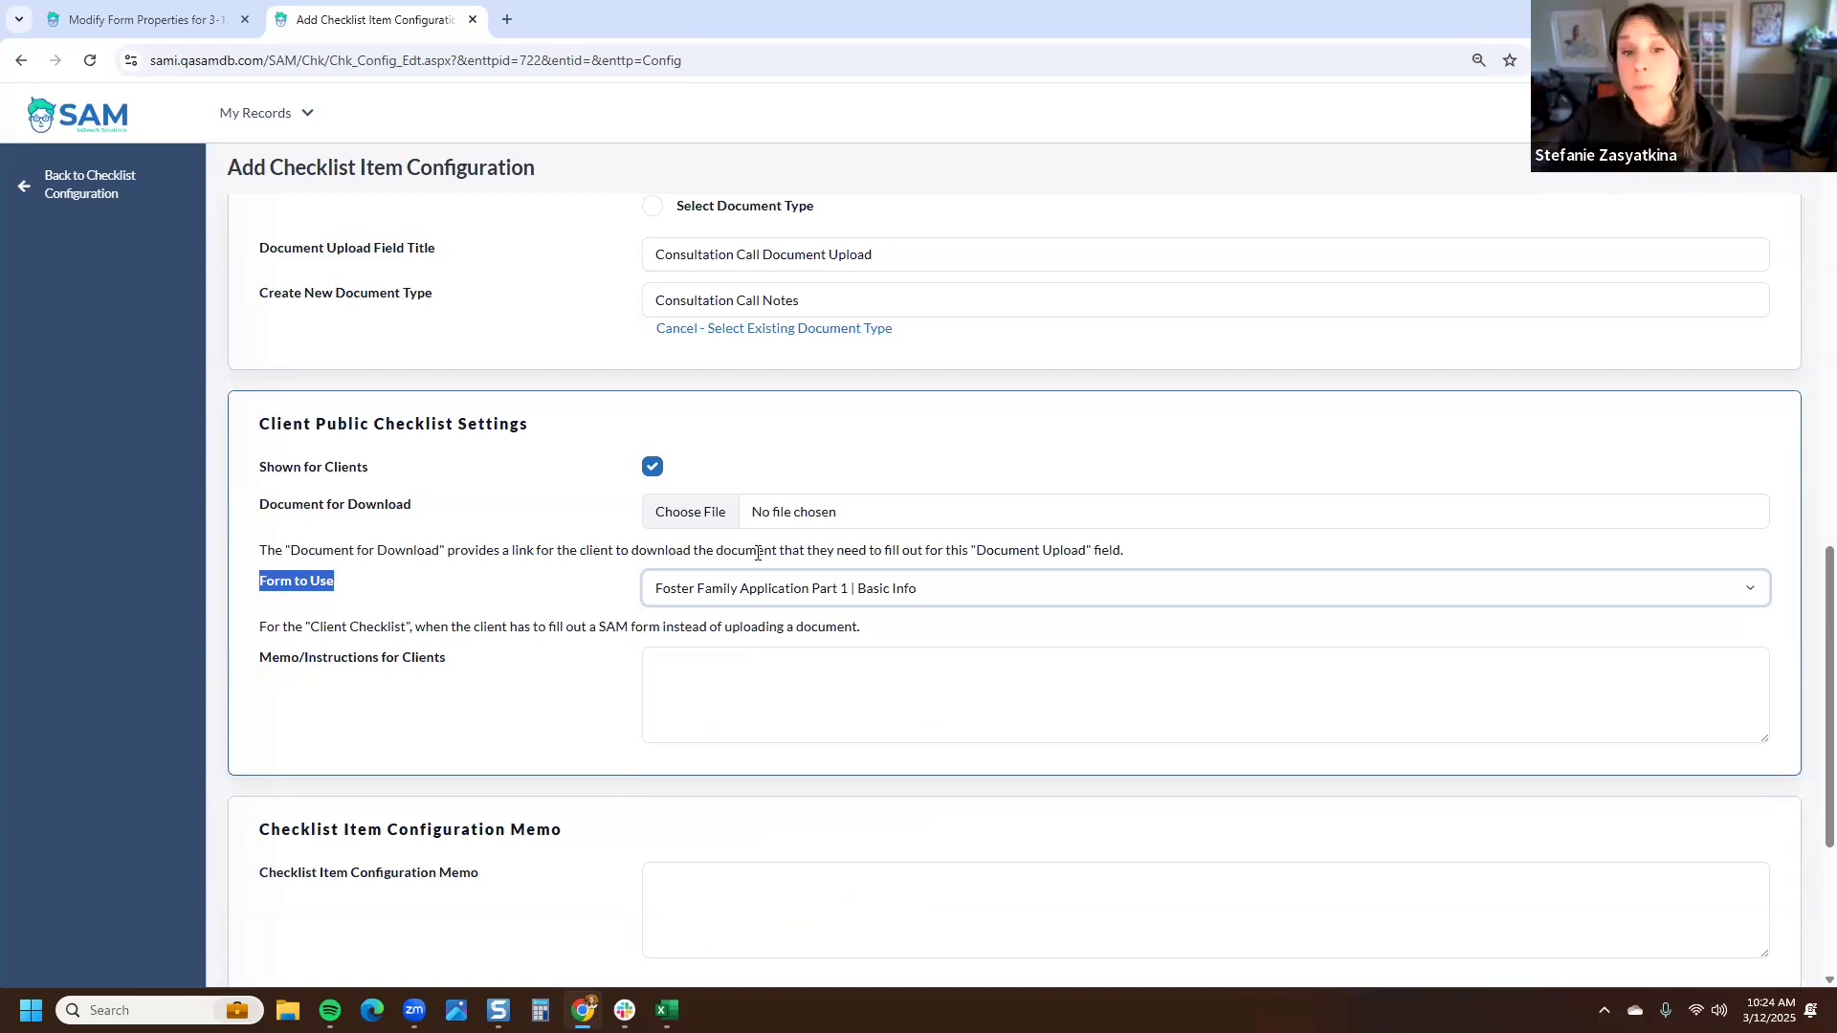
{"action": "left_click", "coordinate": [791, 599]}
{"action": "left_click", "coordinate": [793, 609]}
{"action": "left_click", "coordinate": [560, 597]}
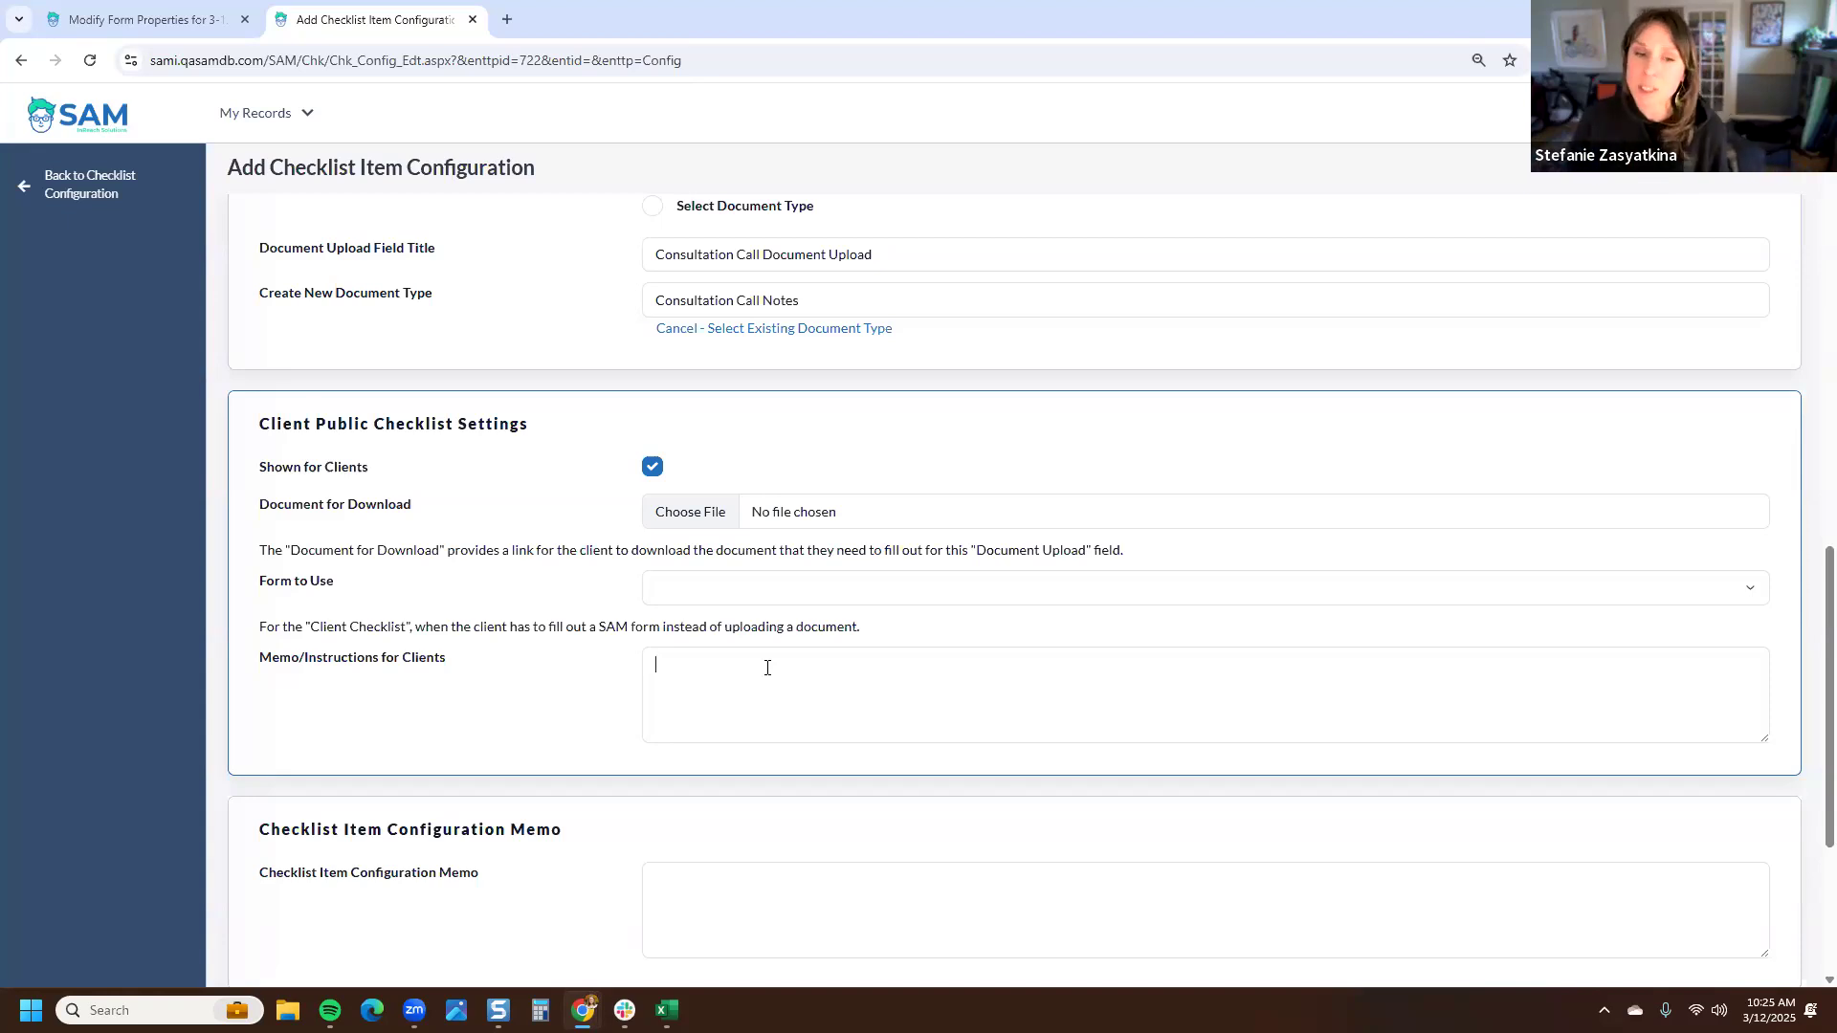
{"action": "left_click", "coordinate": [768, 668]}
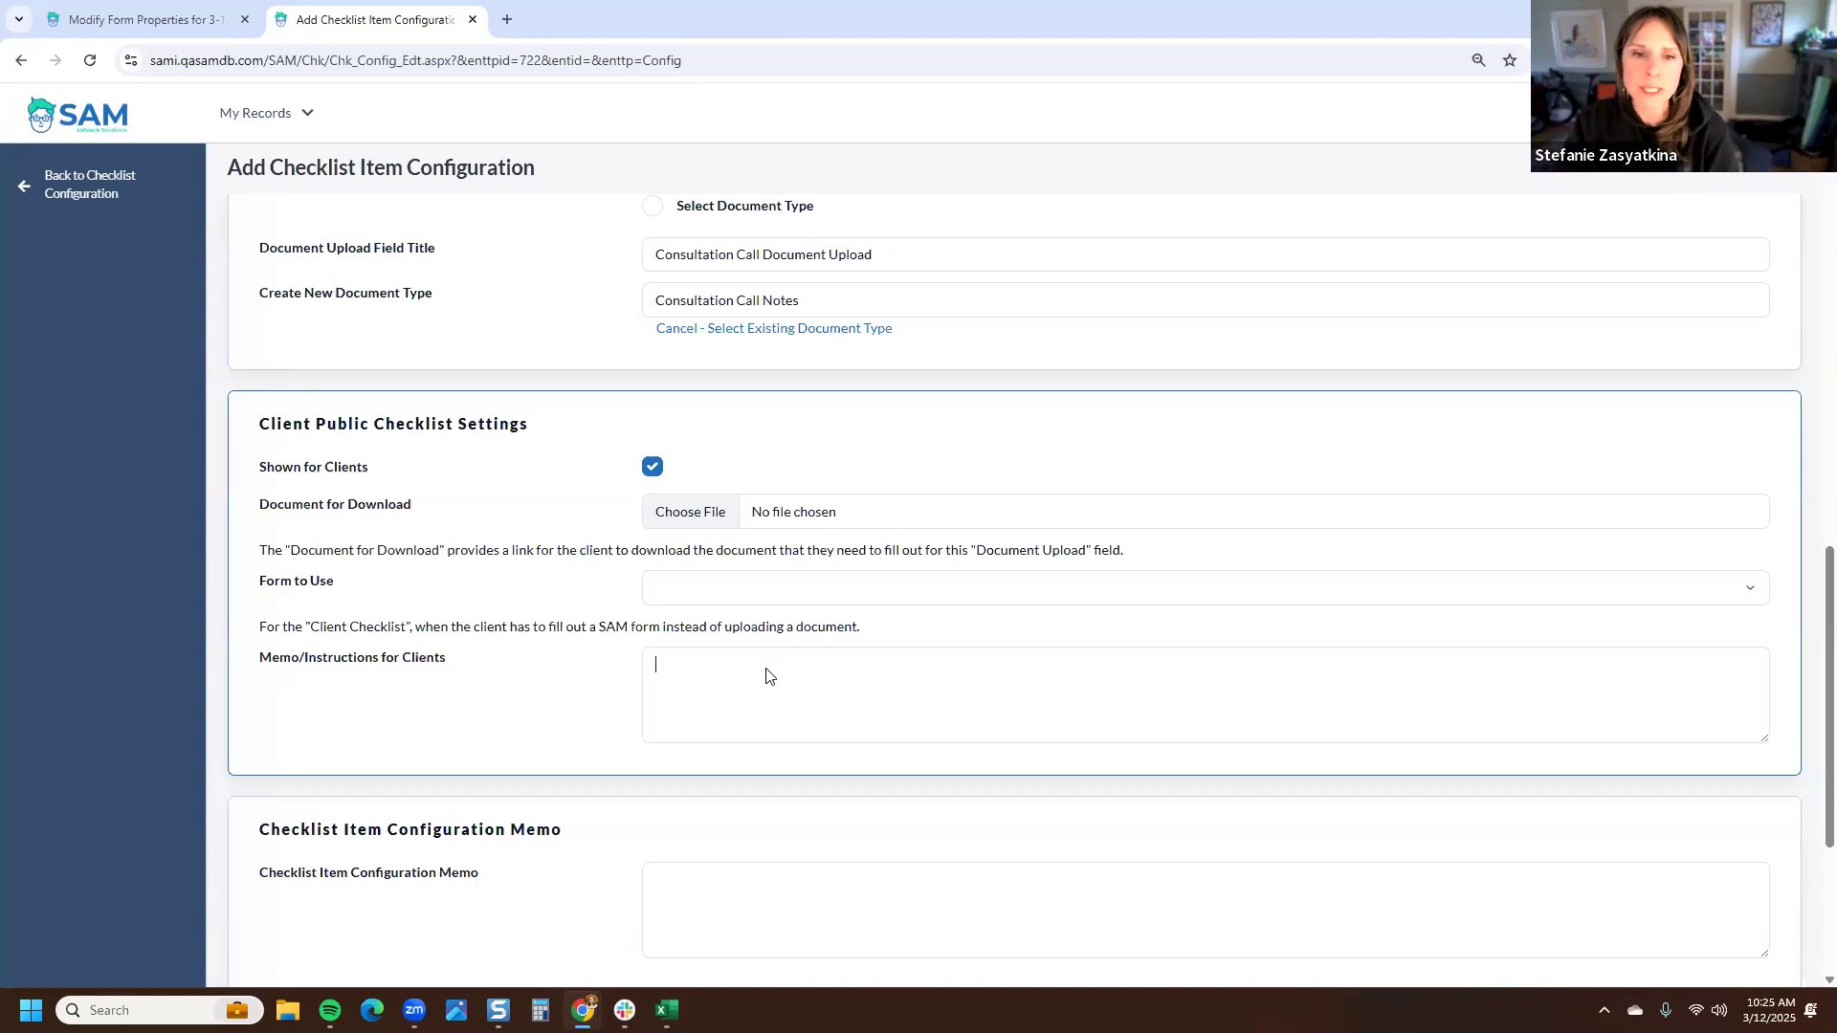
{"action": "left_click", "coordinate": [653, 469]}
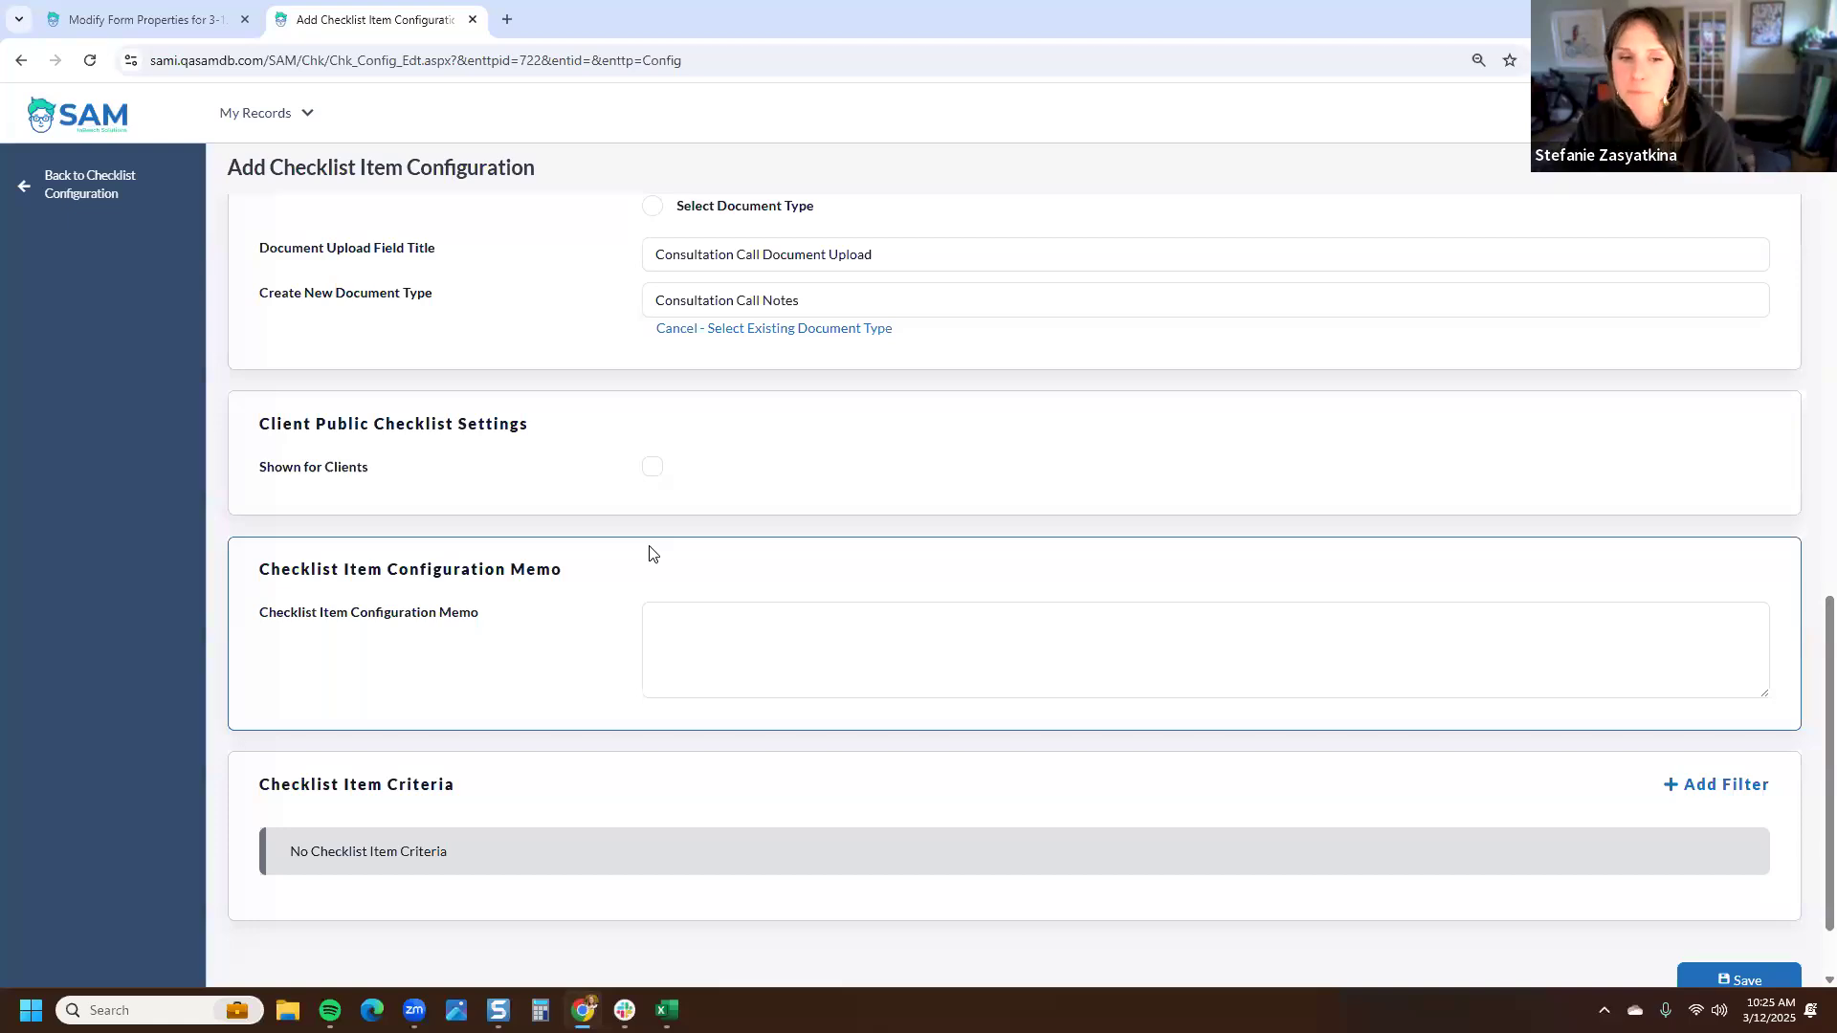
- Enter the configuration memo "In 2025, we are introducing a consultation call to narrow families into specific programs."
{"action": "scroll", "coordinate": [669, 547], "scroll_direction": "down", "scroll_amount": 1}
{"action": "left_click", "coordinate": [698, 541]}
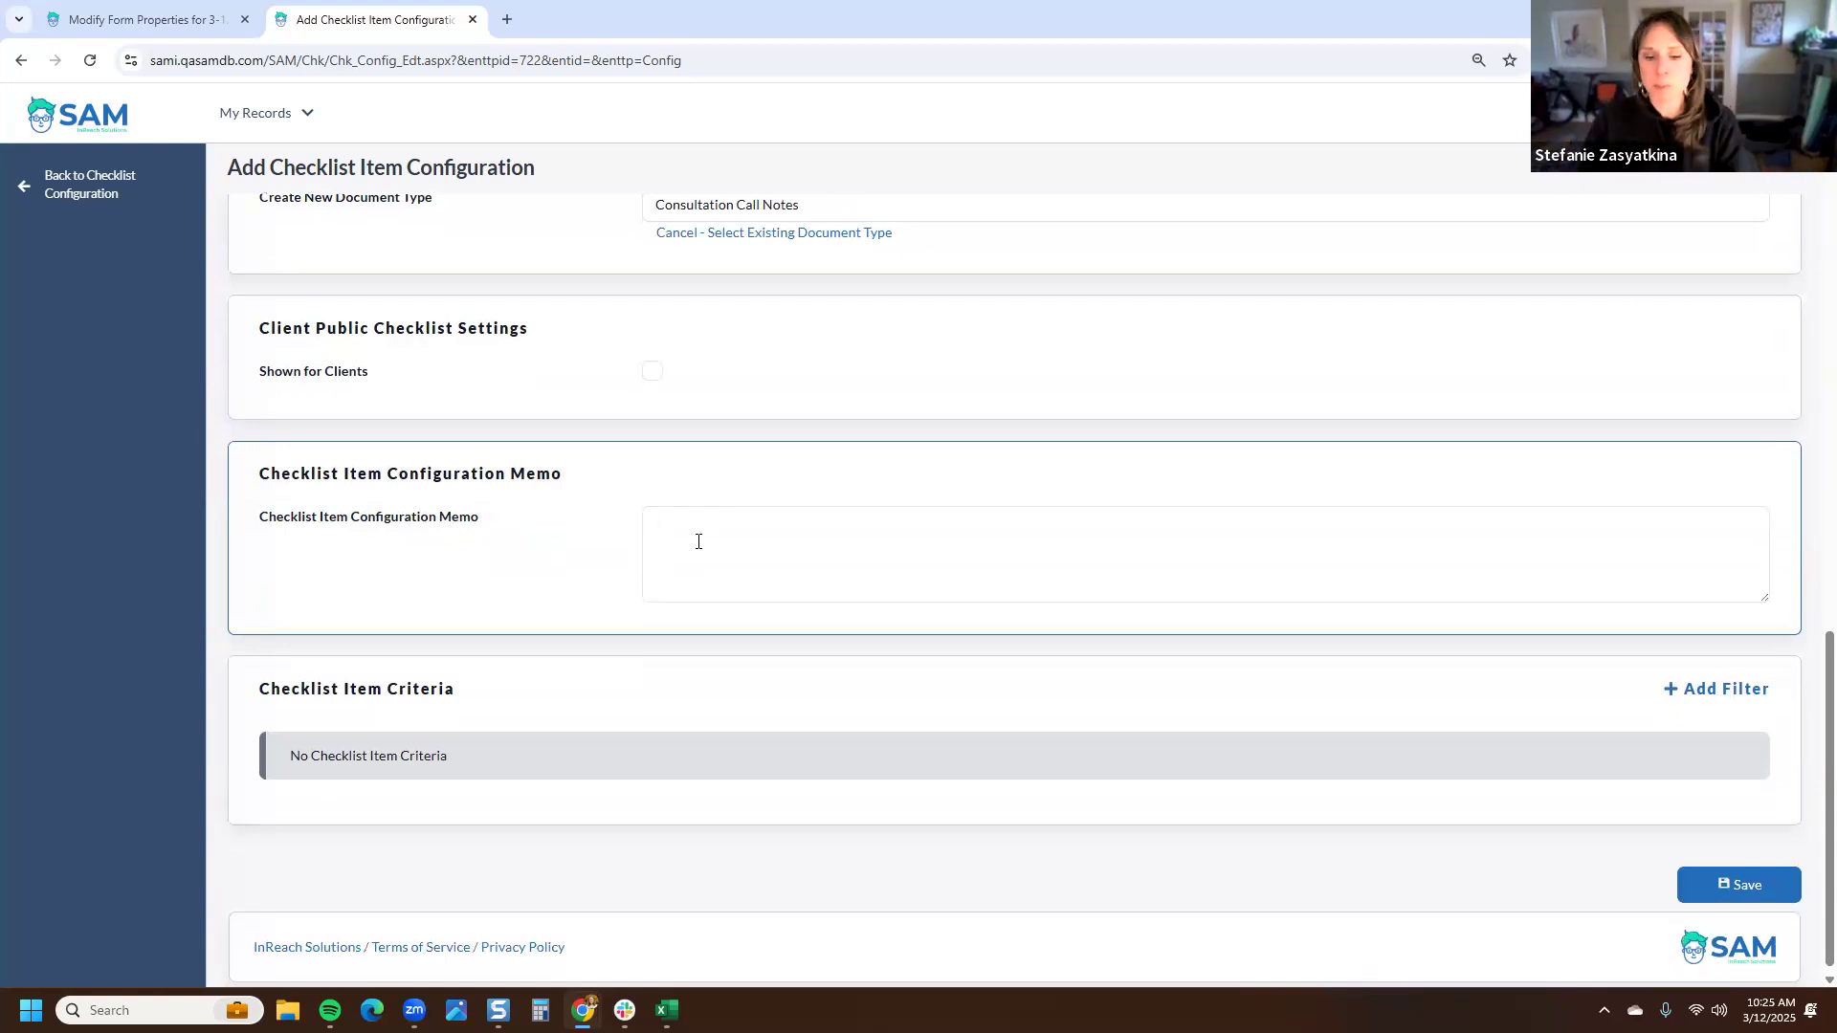
{"action": "type", "text": "In 1"}
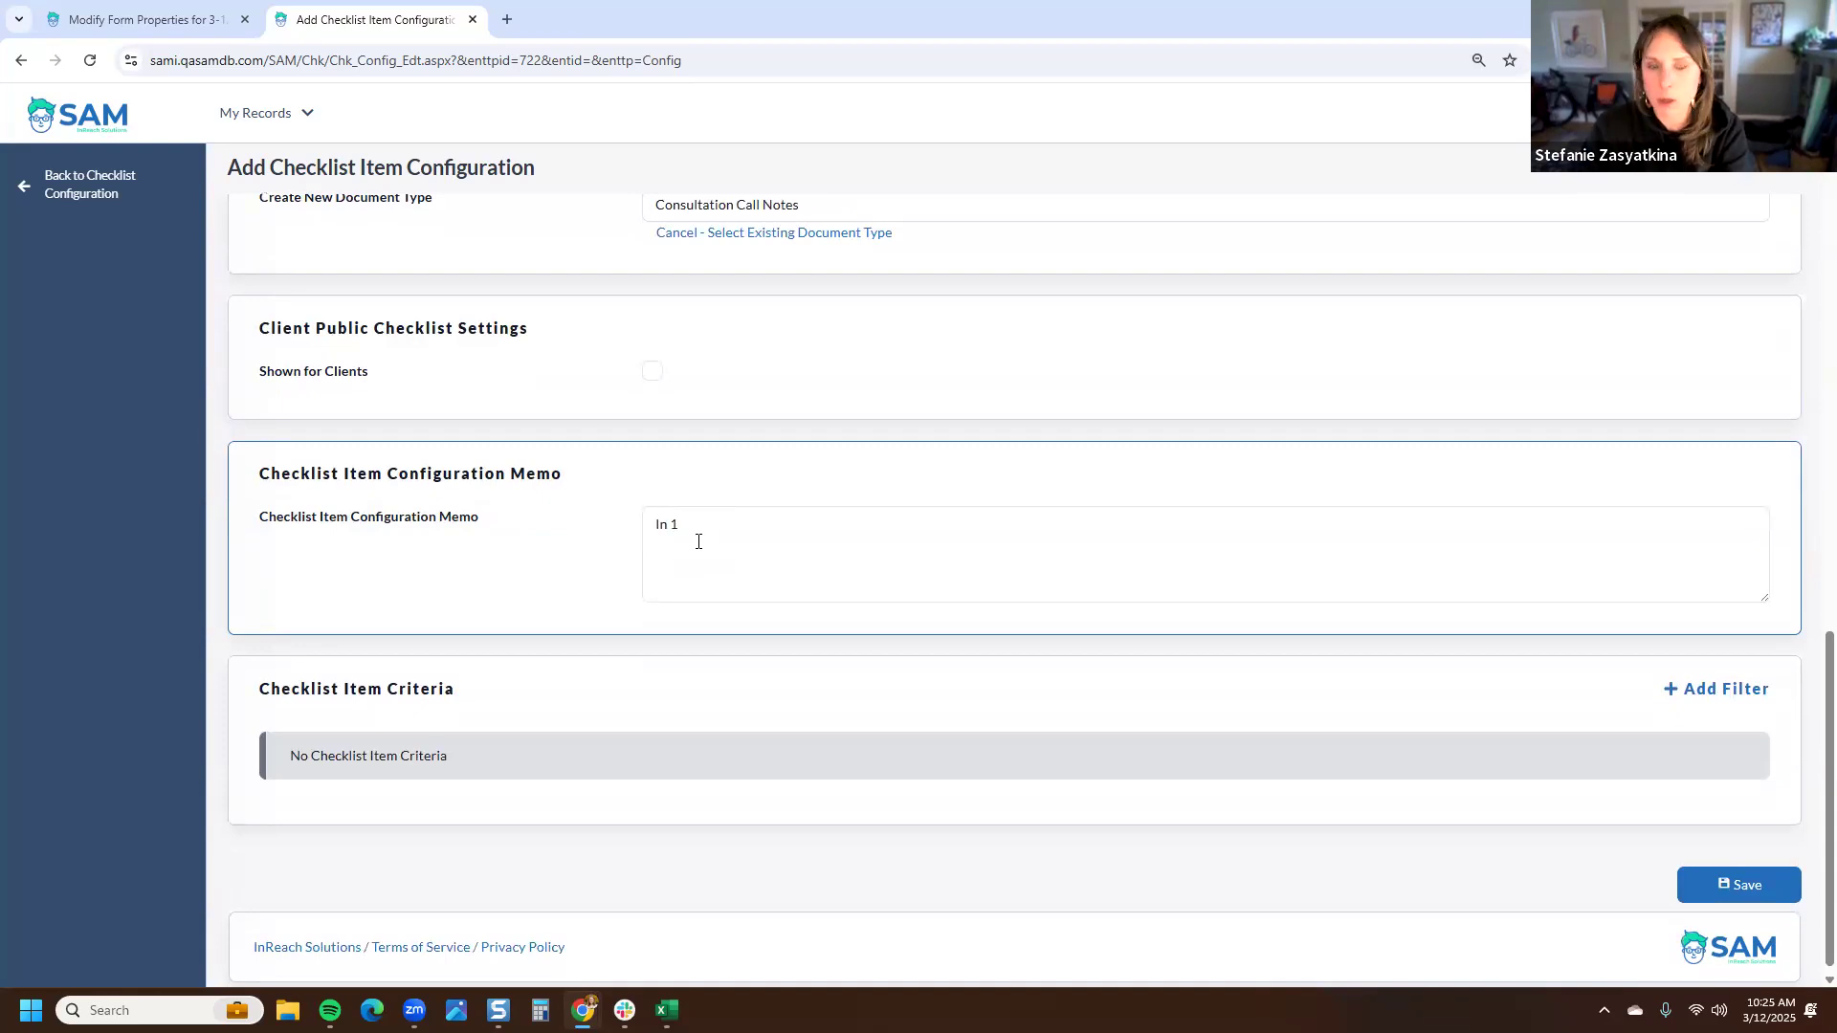
{"action": "key", "text": "BackSpace"}
{"action": "type", "text": "202"}
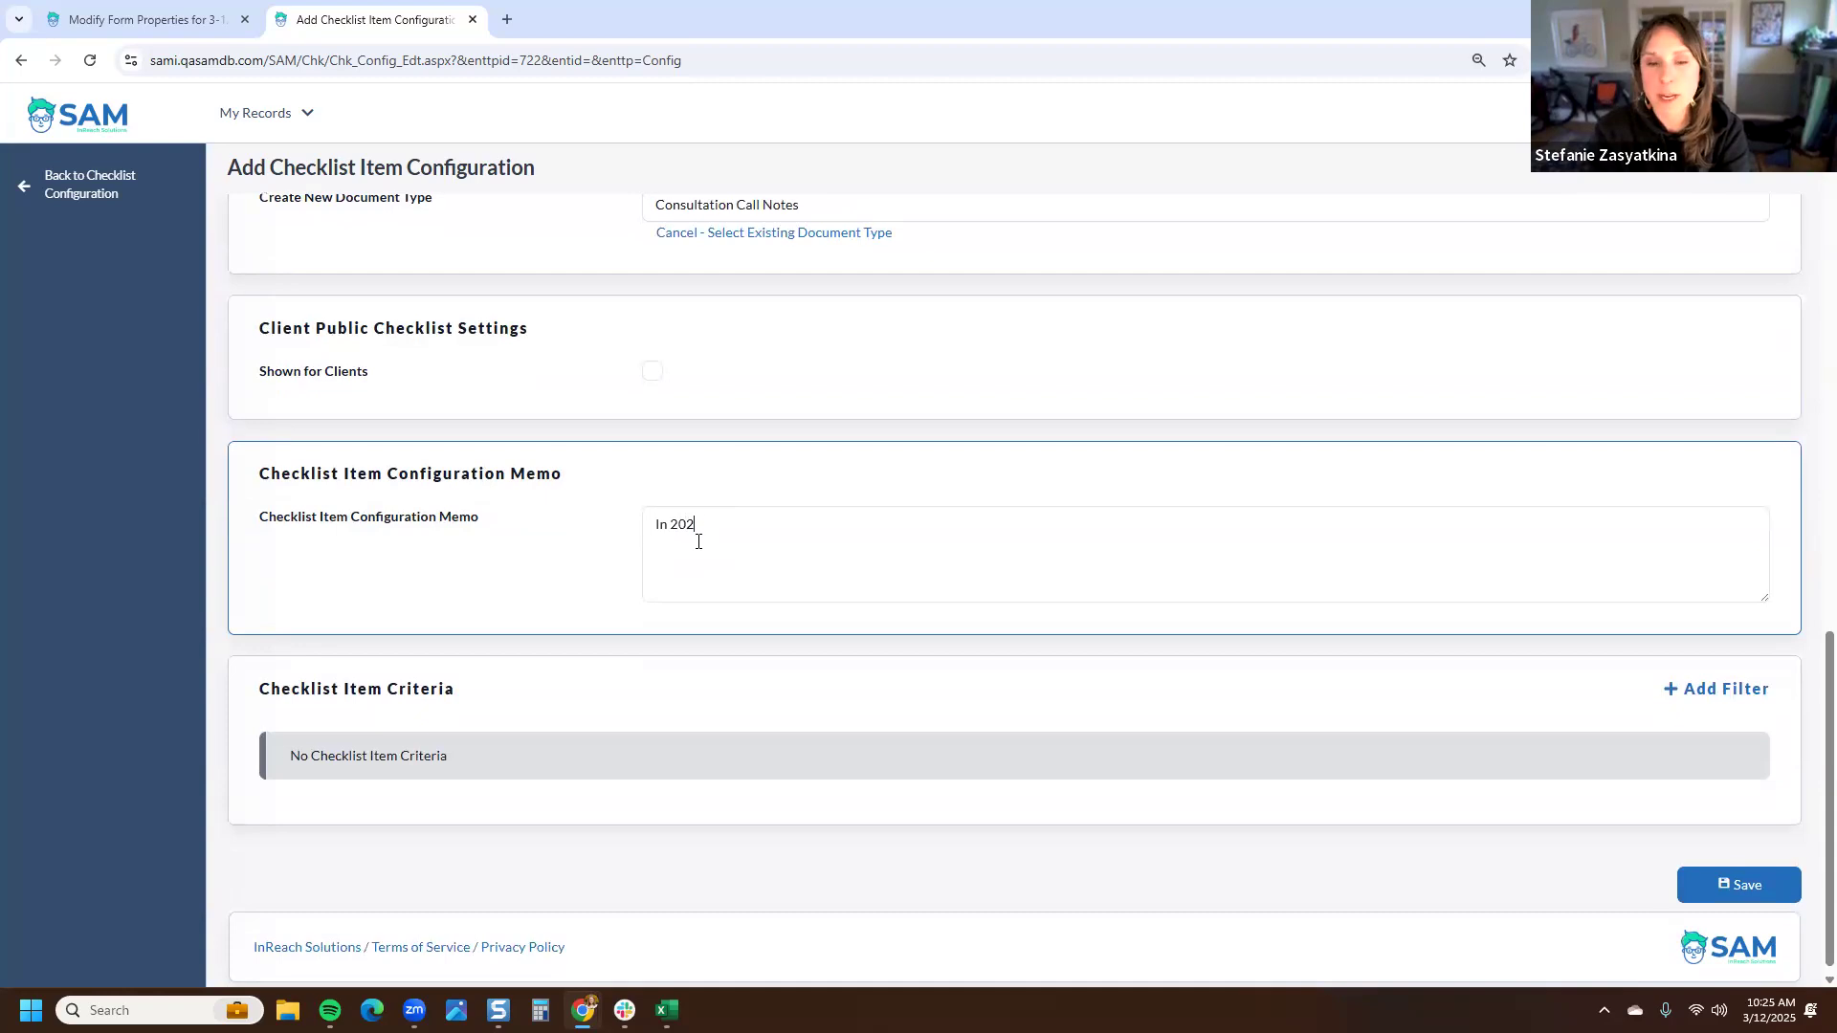
{"action": "type", "text": "5, we are i"}
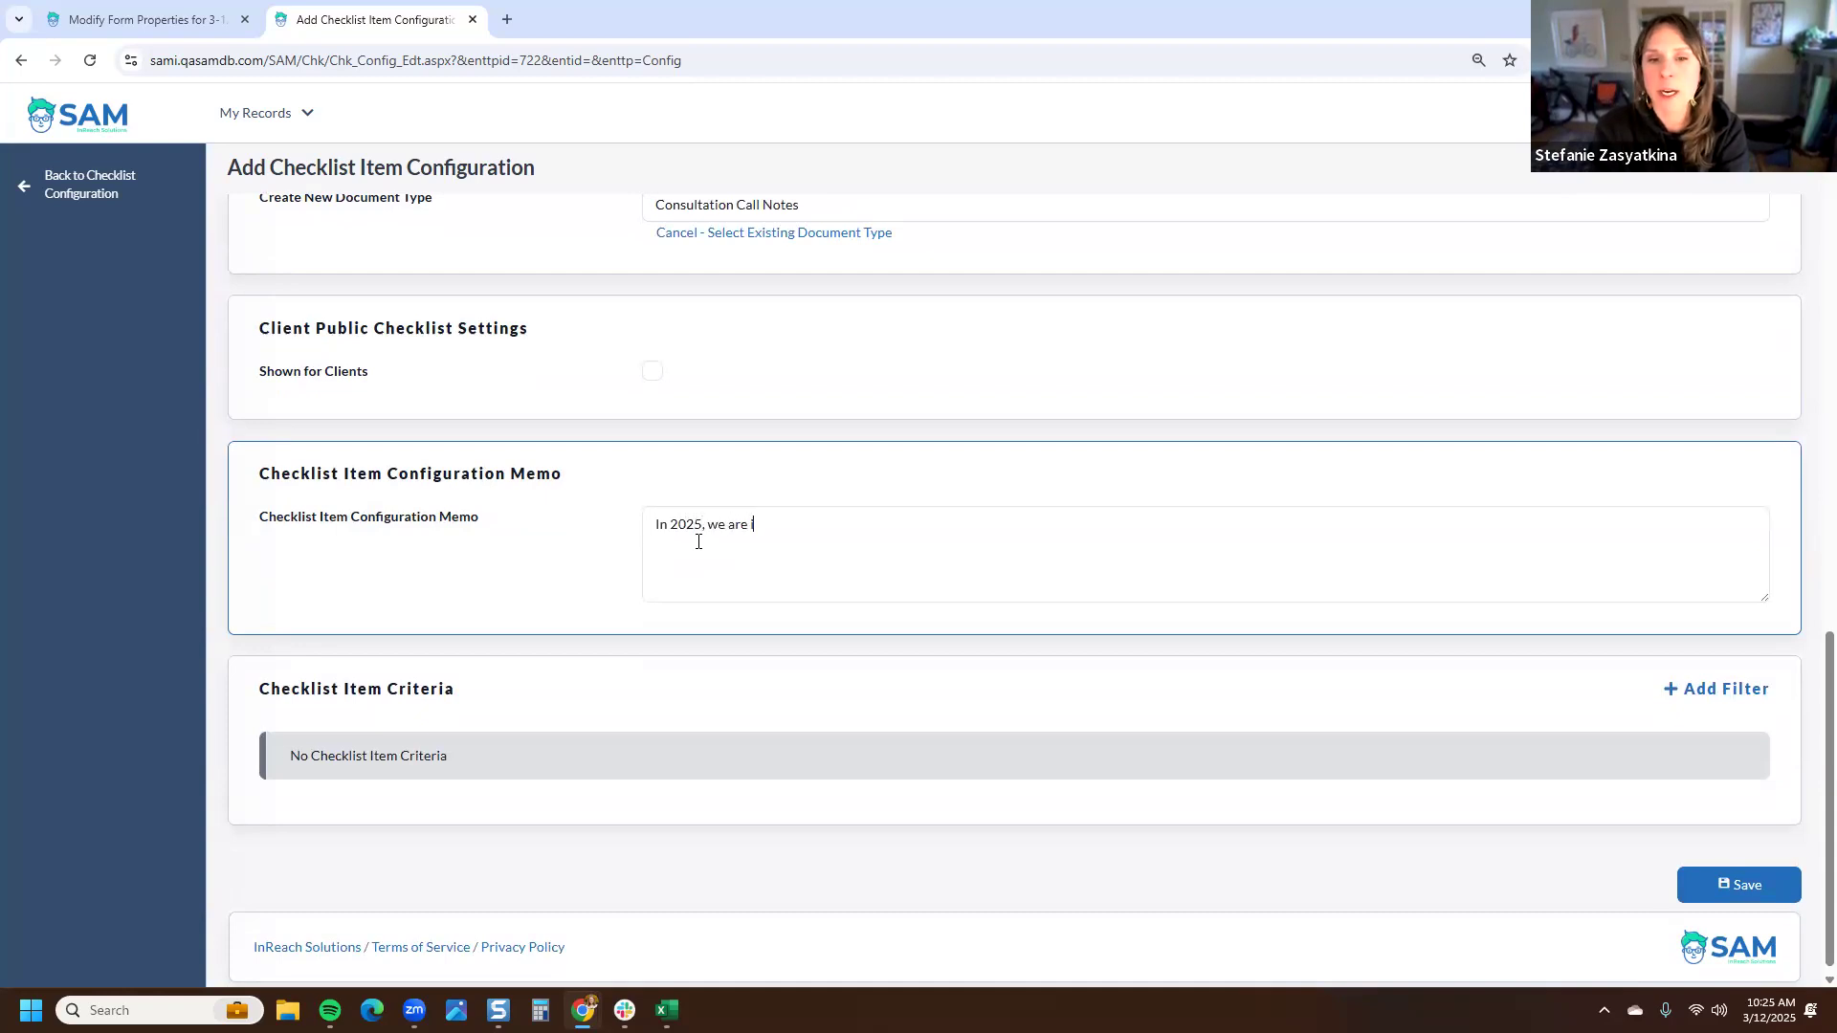
{"action": "type", "text": "ntroducing a consultation call to "}
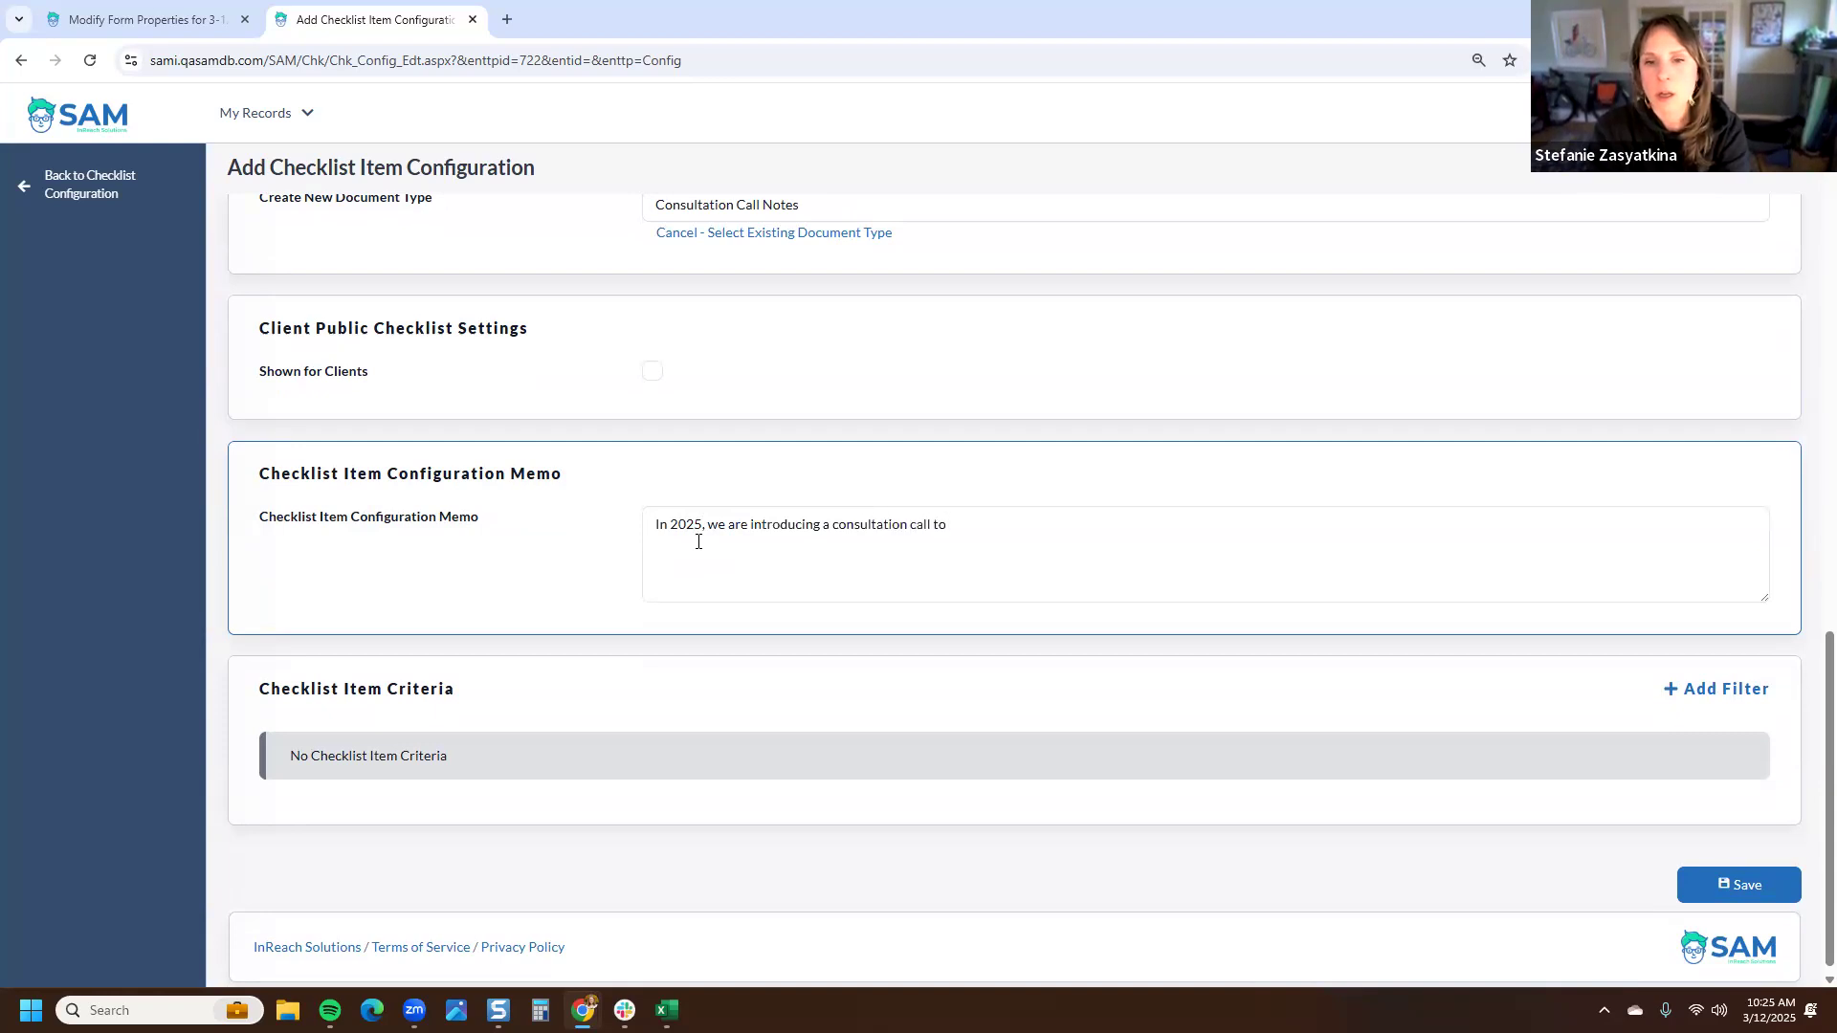
{"action": "type", "text": "narrow families into "}
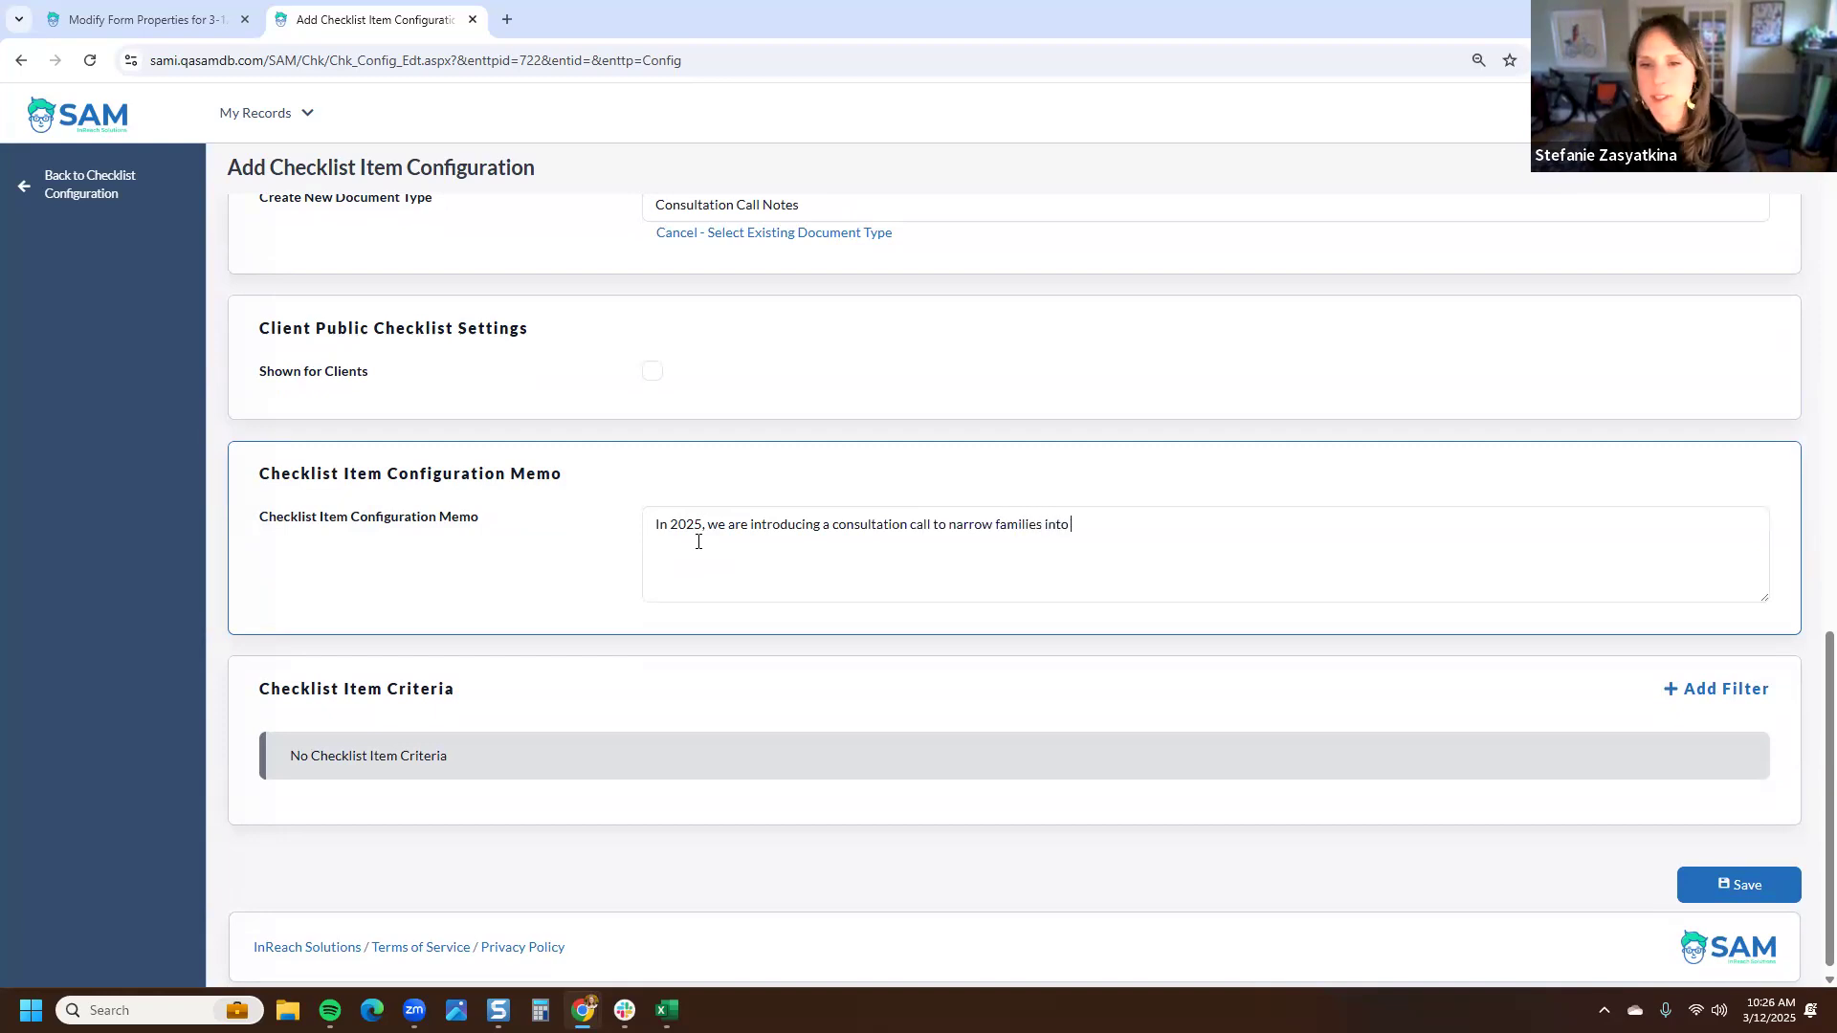
{"action": "type", "text": "specific prog"}
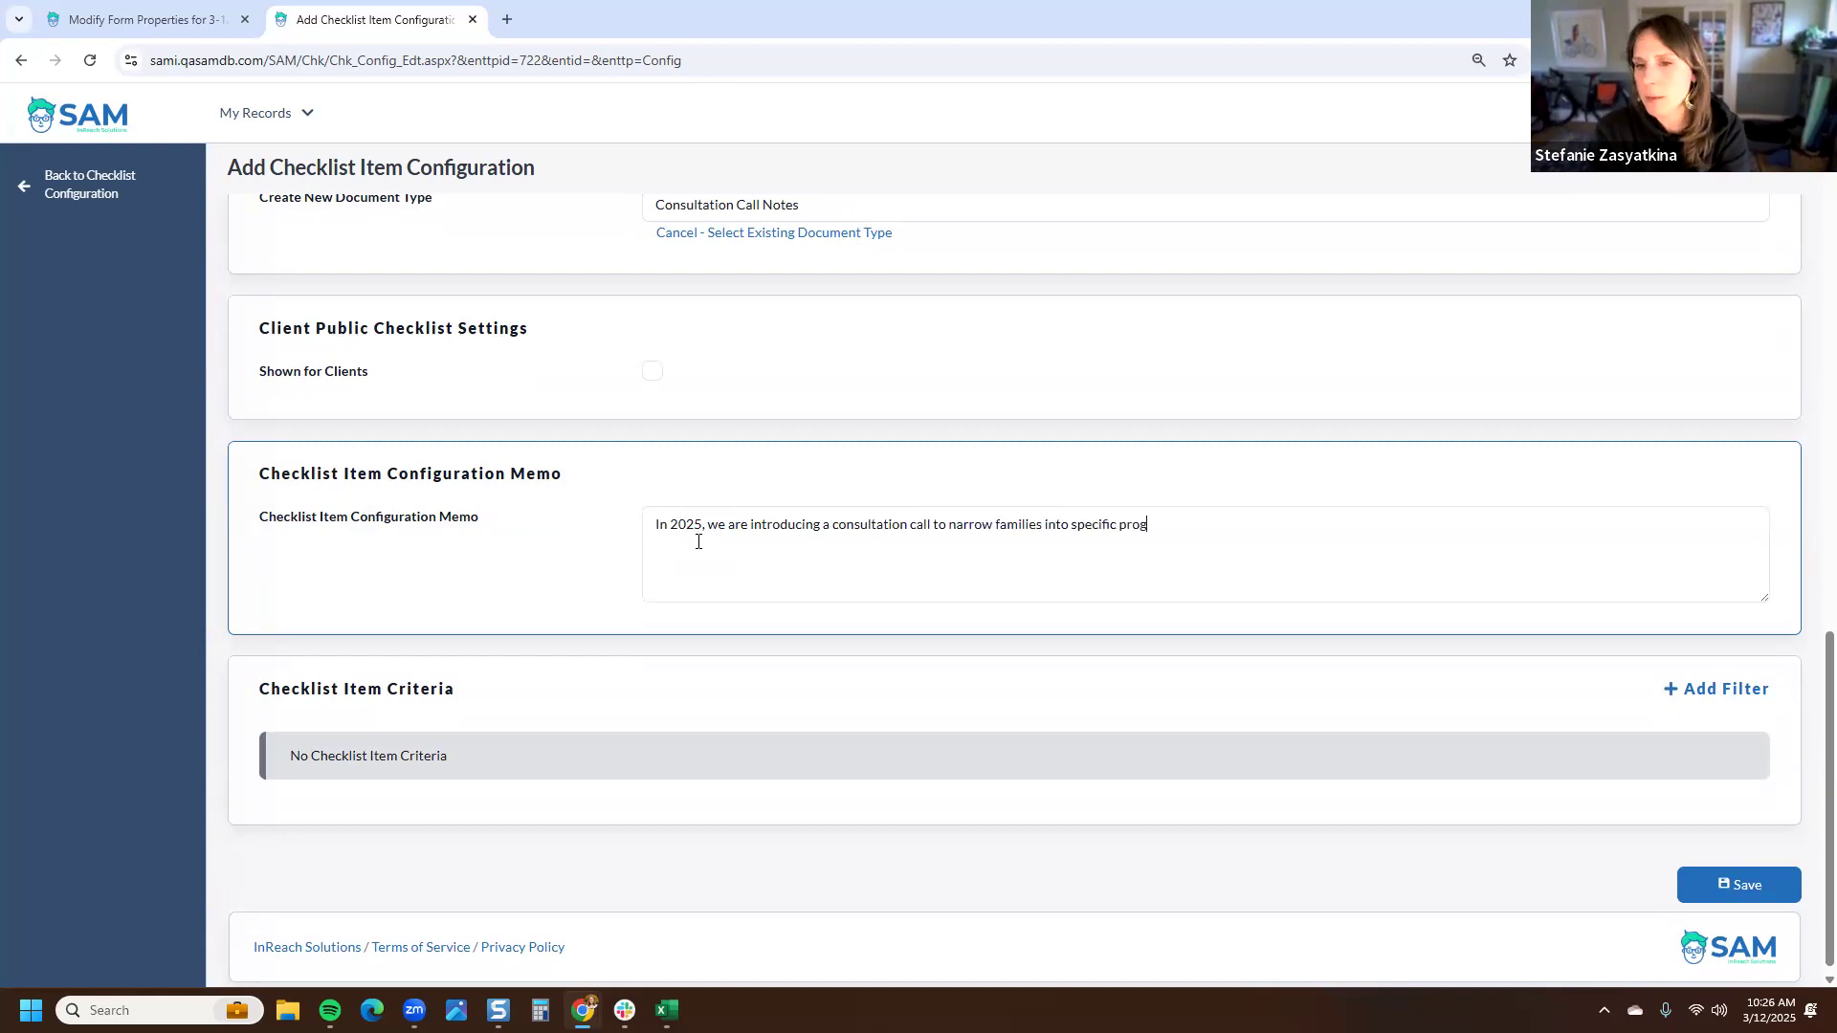
{"action": "type", "text": "rams."}
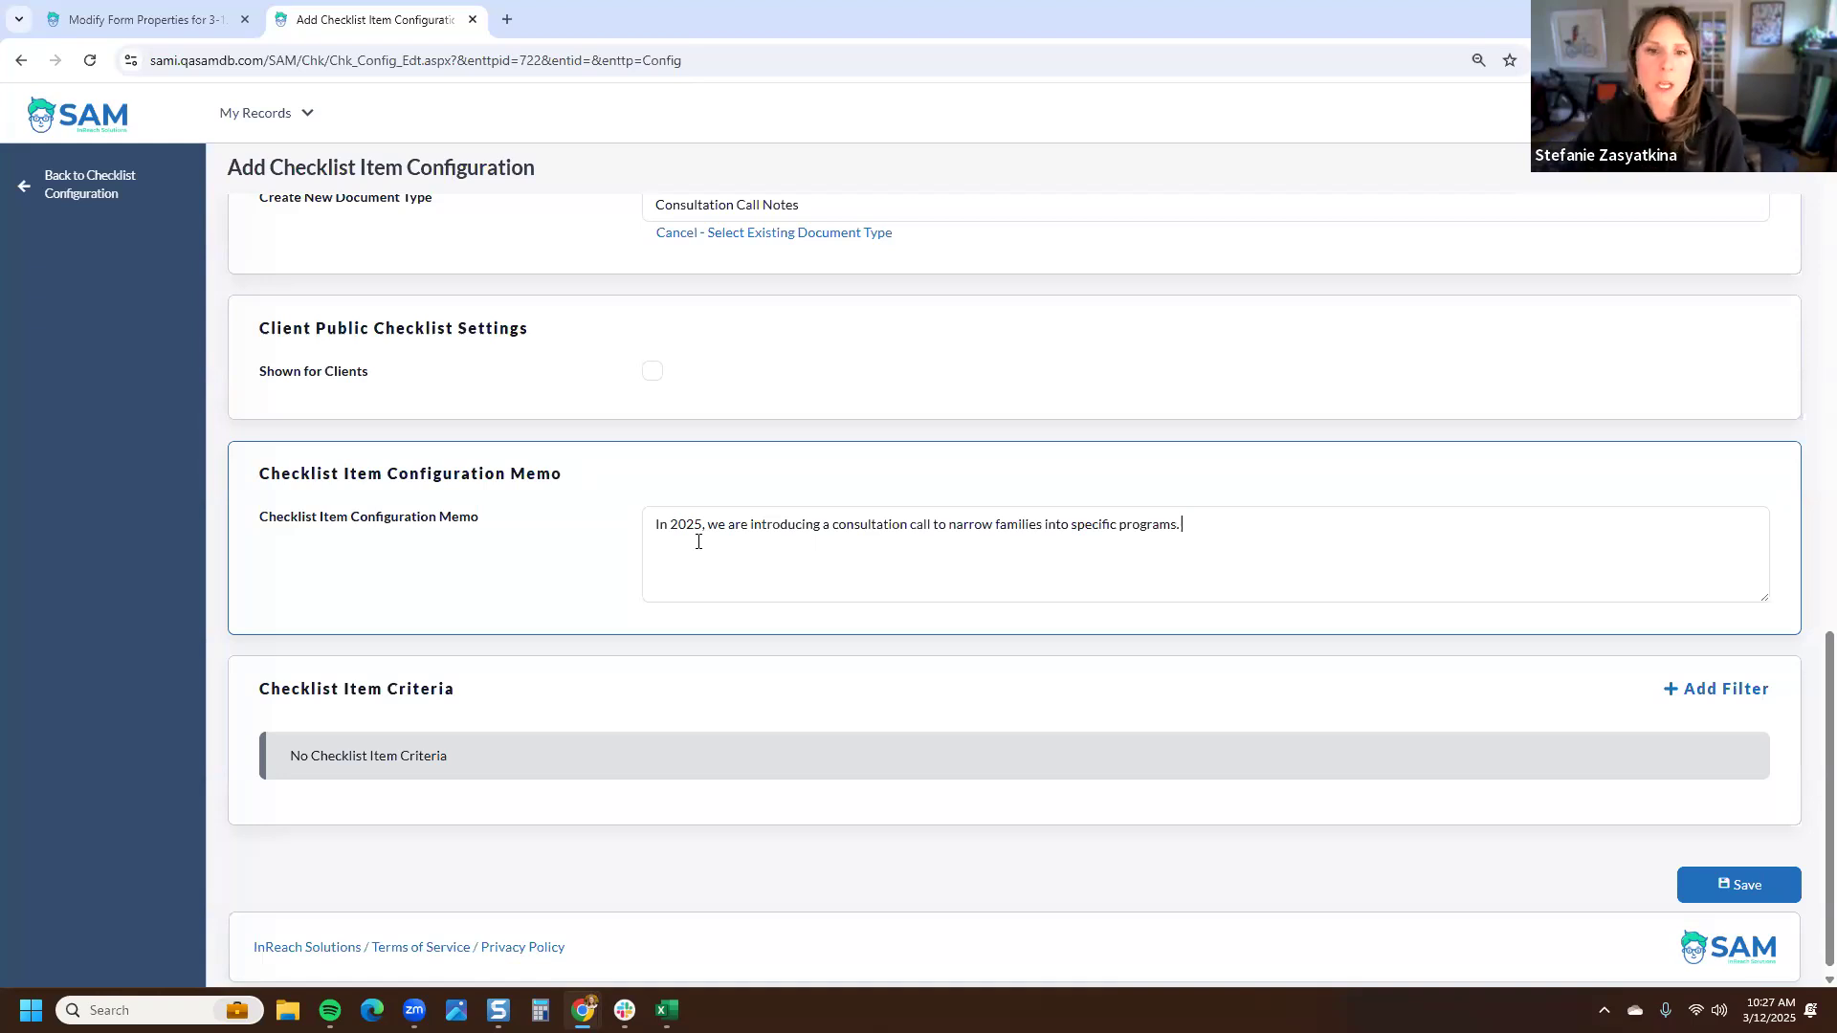
{"action": "scroll", "coordinate": [579, 505], "scroll_direction": "down", "scroll_amount": 1}
{"action": "left_click_drag", "start_coordinate": [512, 687], "coordinate": [249, 689]}
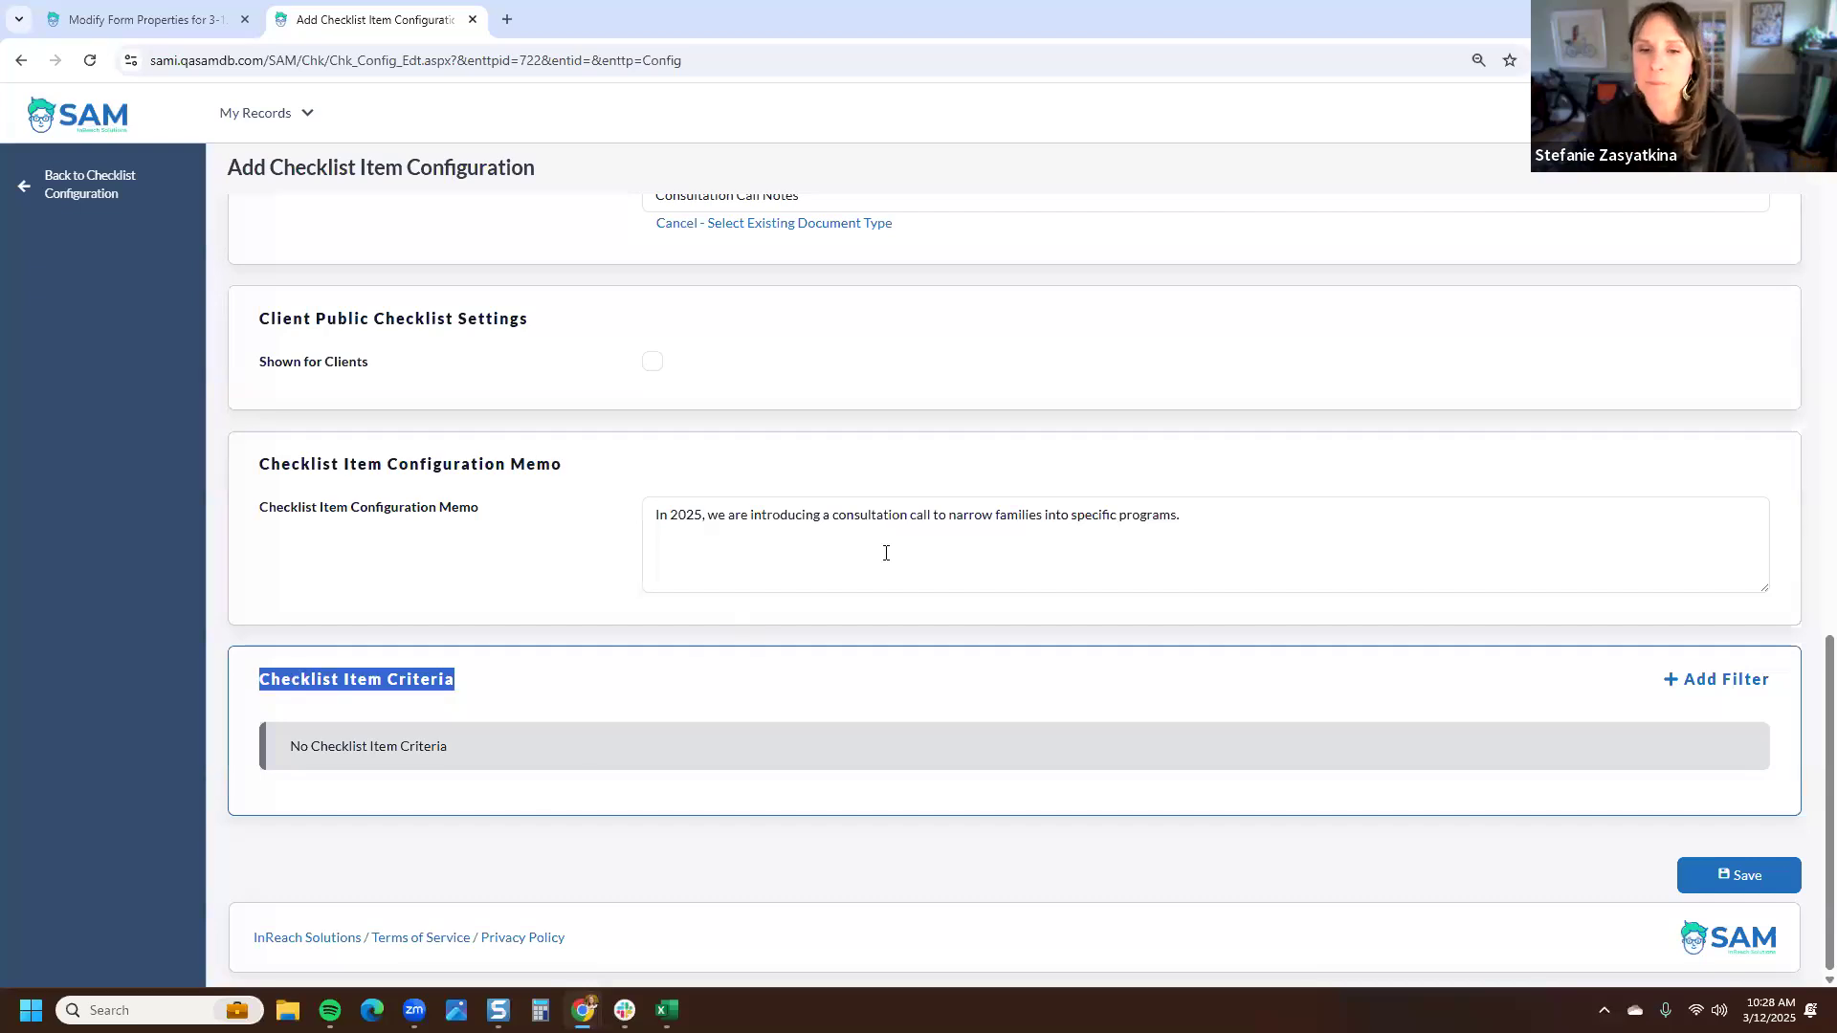
- Add a checklist item criteria filter where Foster Family Case Program equals Foster Care, then delete it
{"action": "left_click", "coordinate": [1056, 665]}
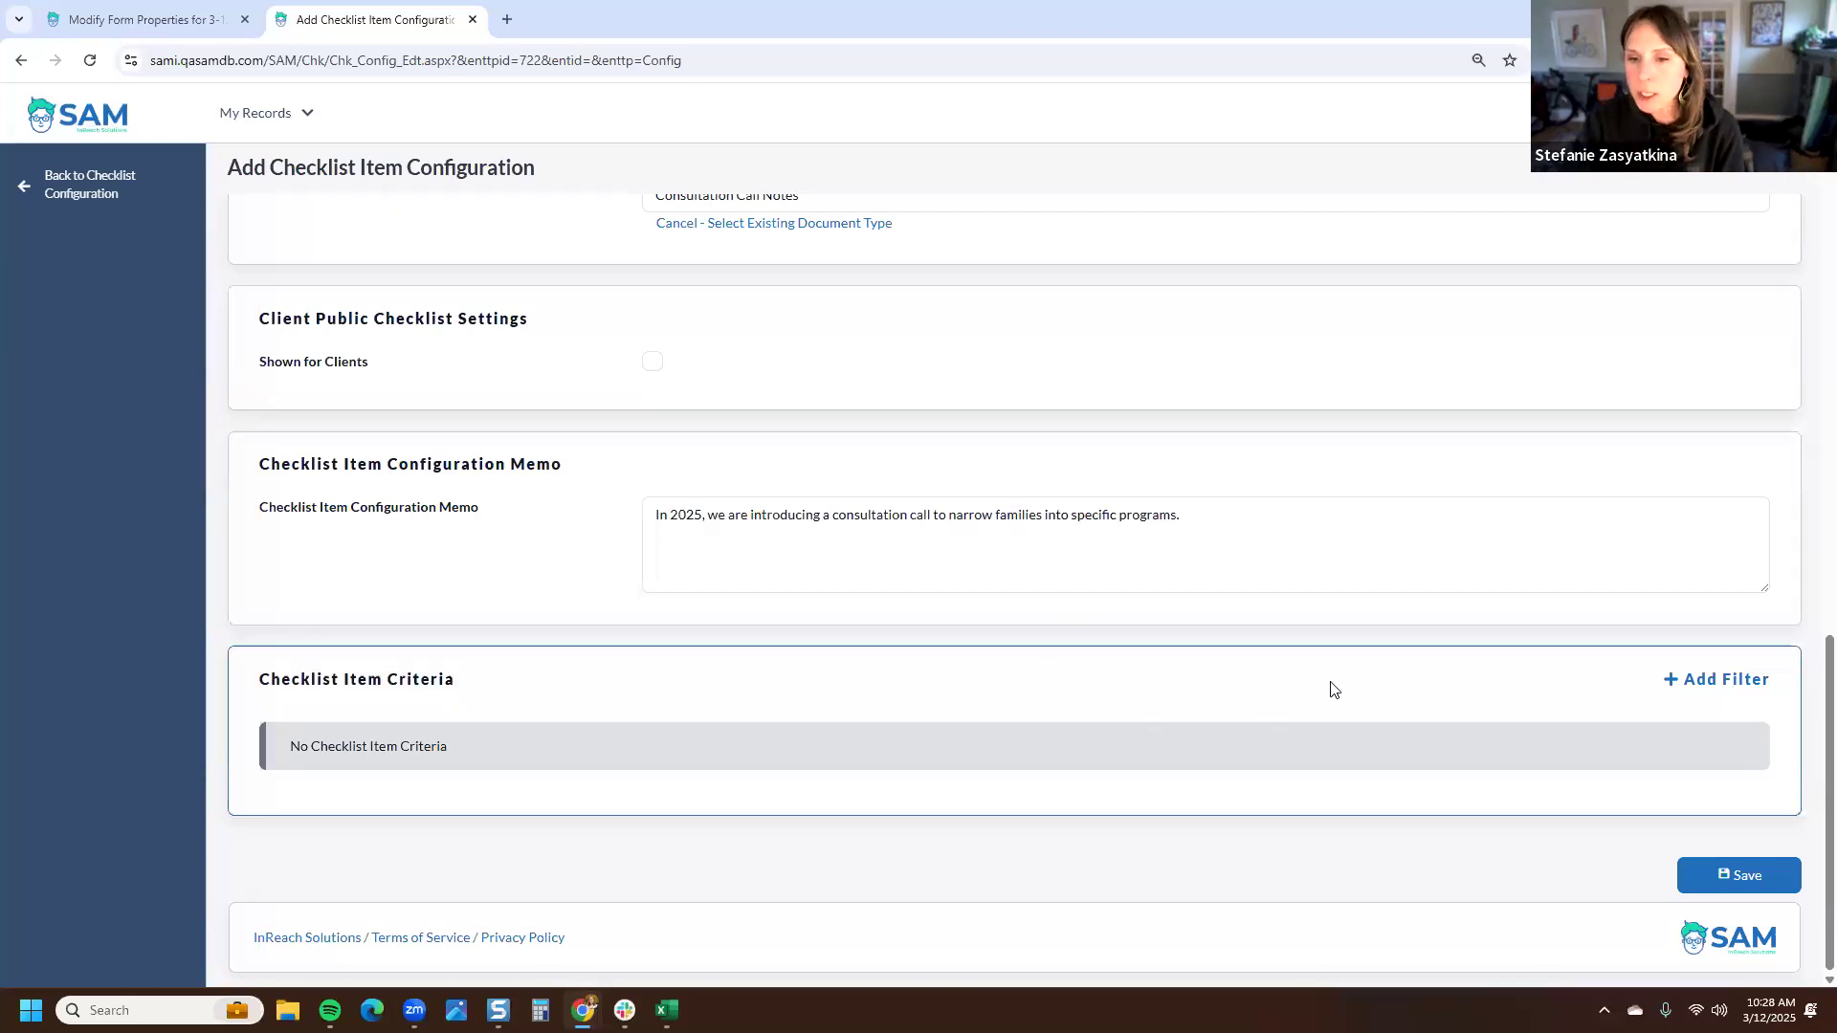
{"action": "left_click", "coordinate": [1722, 681]}
{"action": "left_click", "coordinate": [333, 753]}
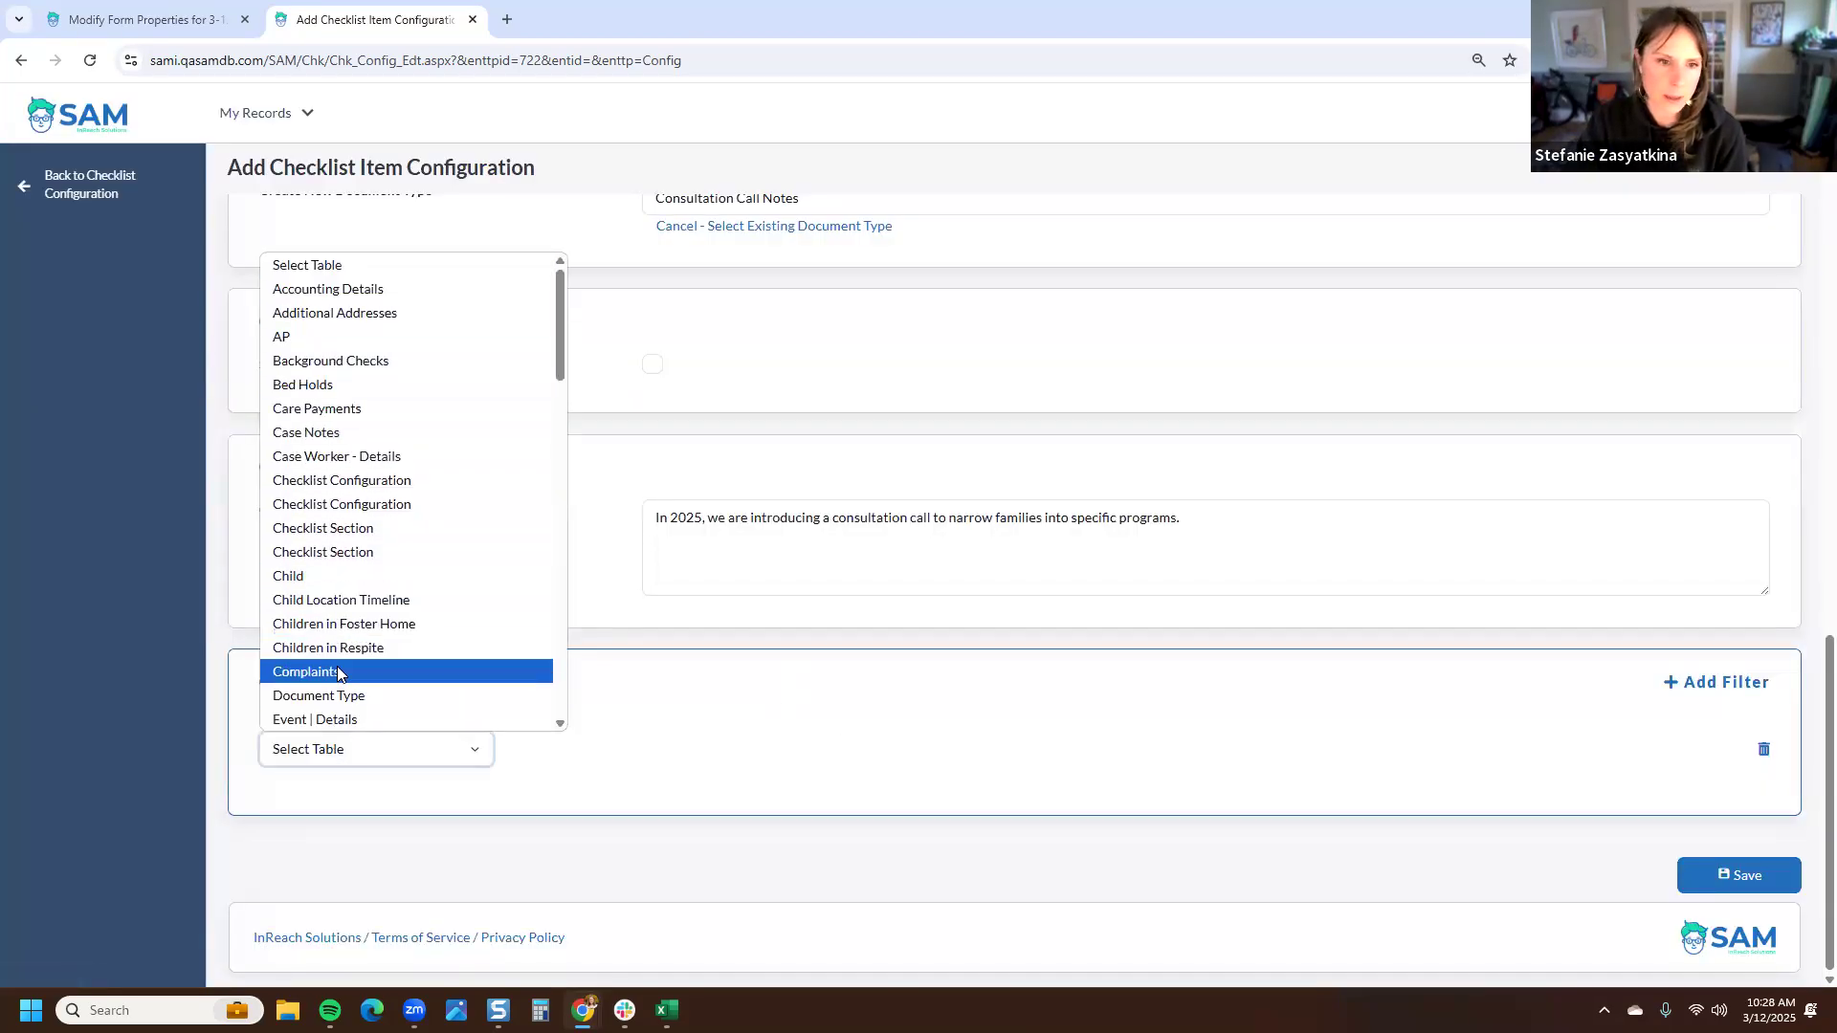
{"action": "scroll", "coordinate": [341, 575], "scroll_direction": "down", "scroll_amount": 4}
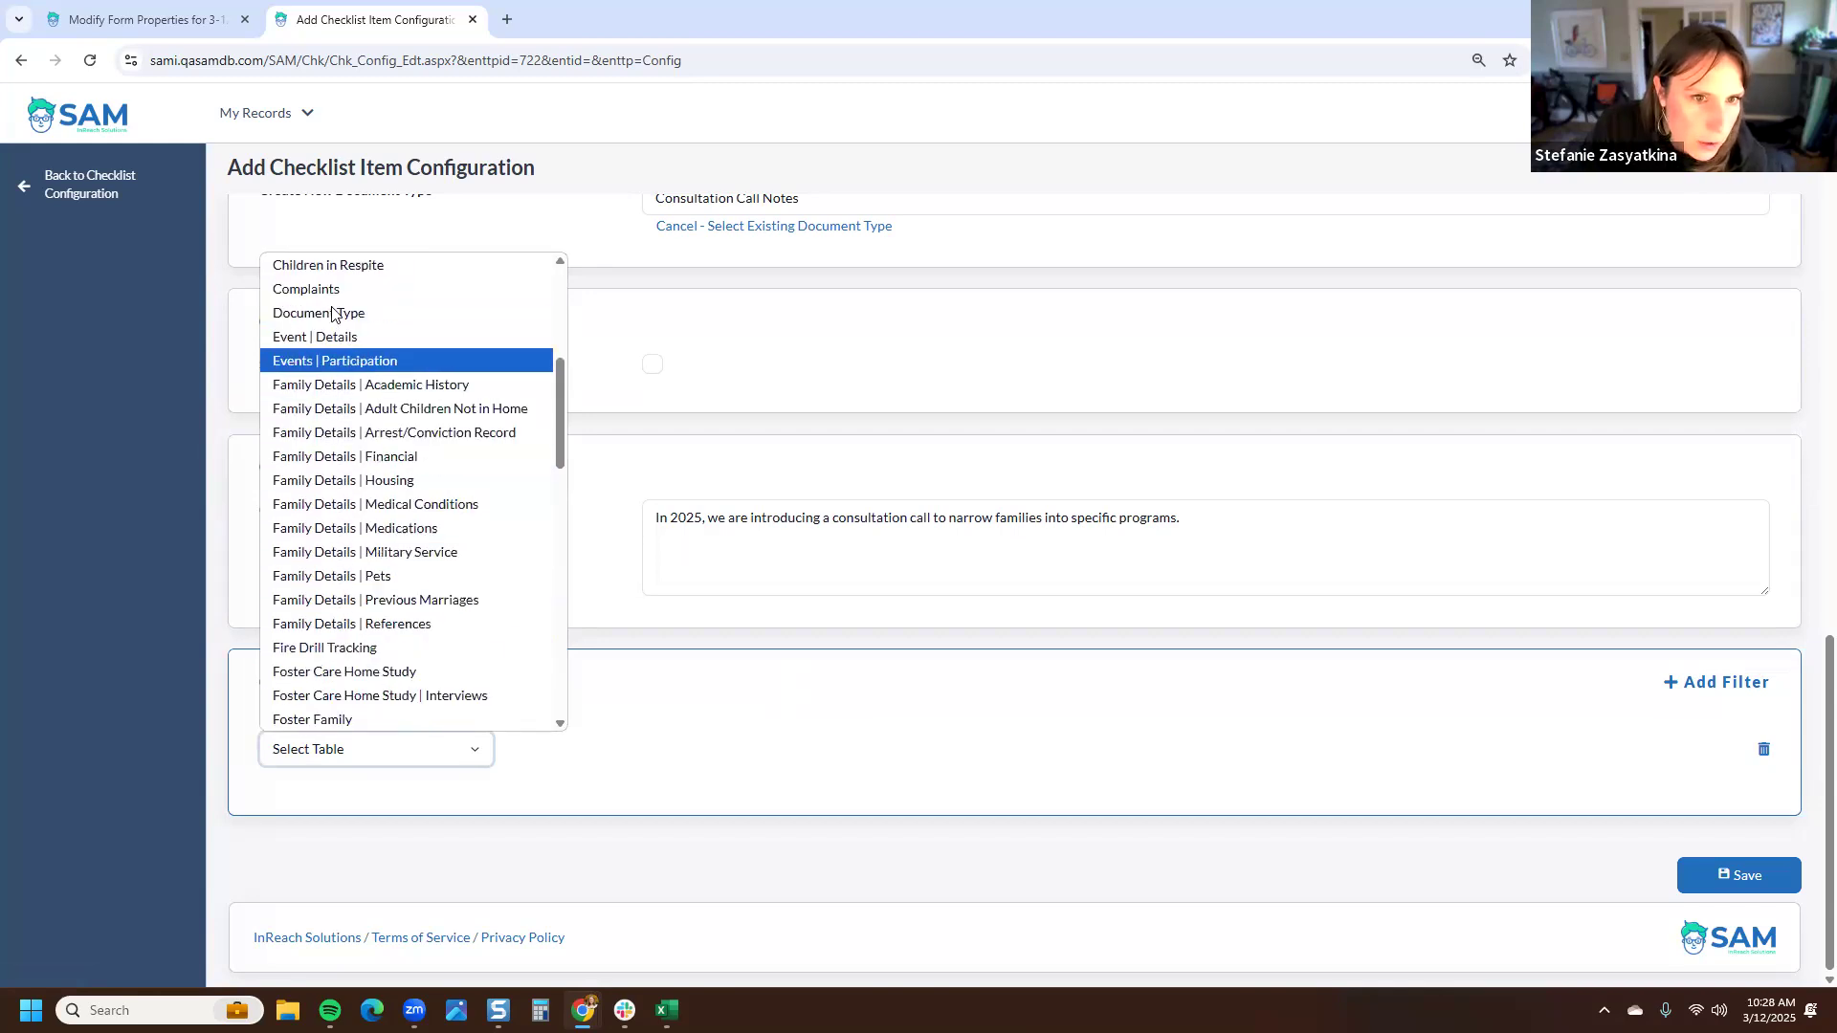
{"action": "scroll", "coordinate": [351, 518], "scroll_direction": "down", "scroll_amount": 2}
{"action": "left_click", "coordinate": [369, 602]}
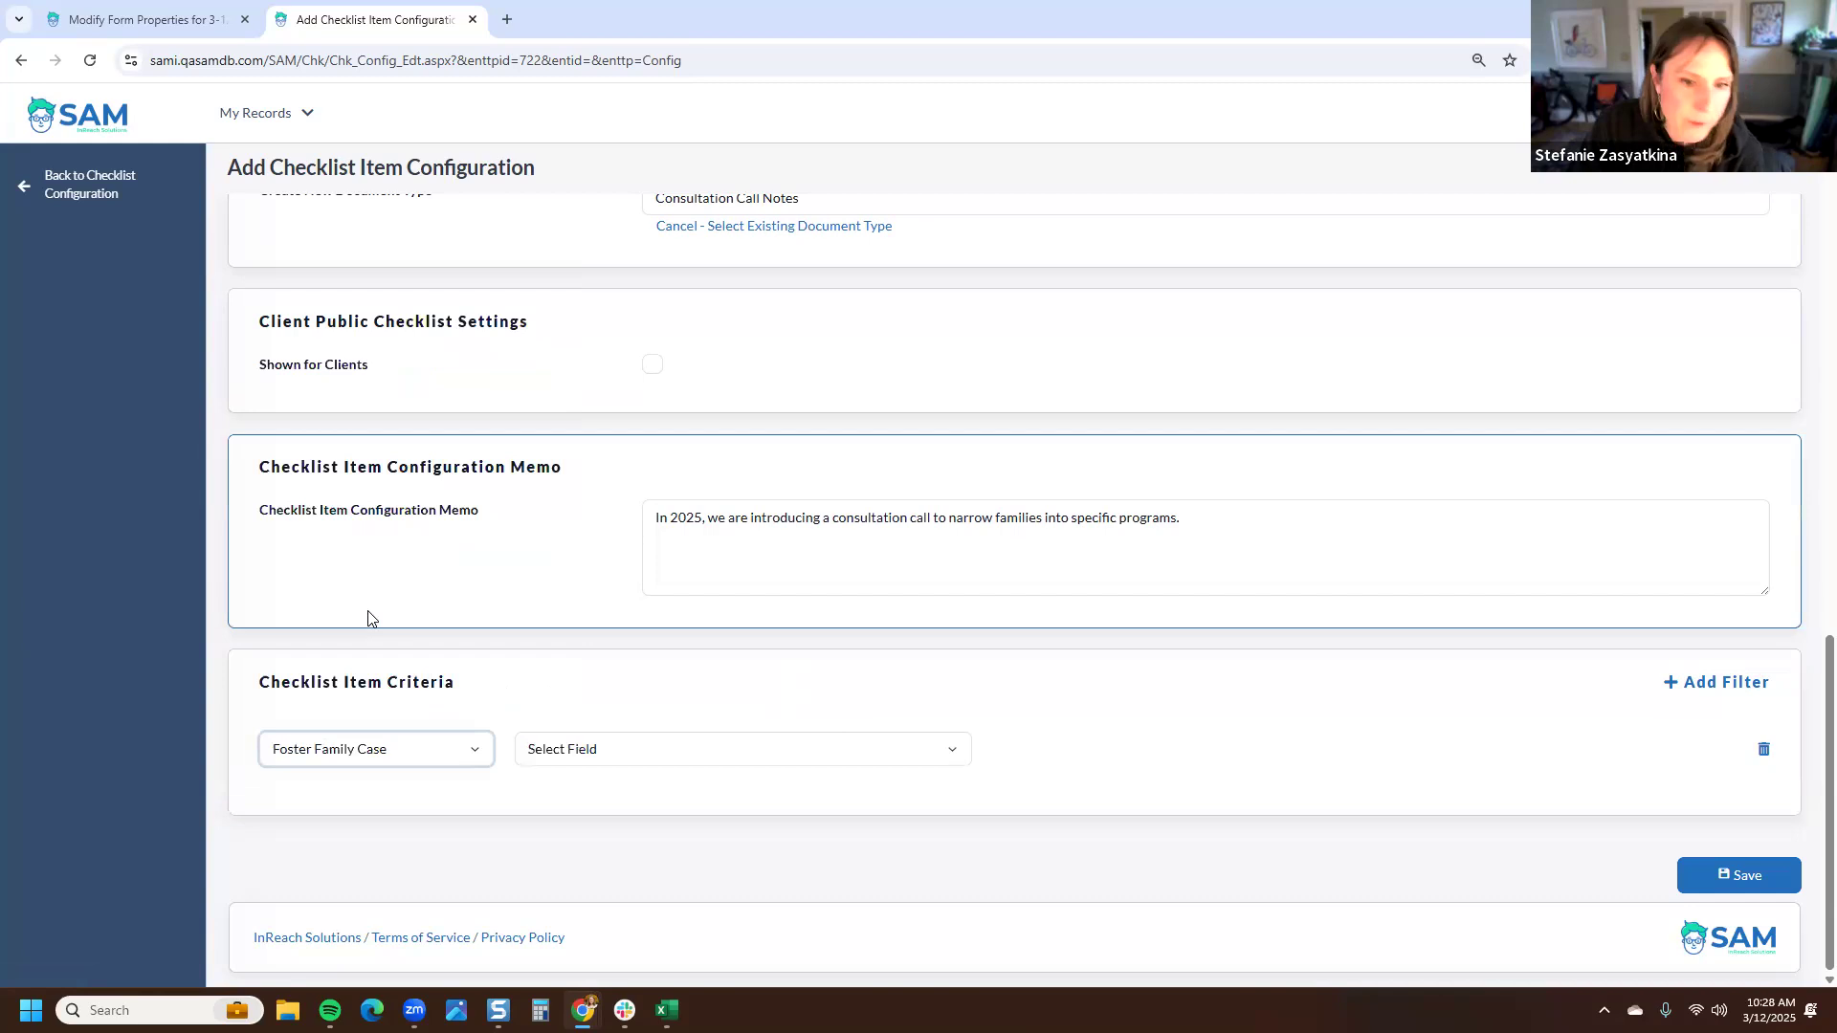
{"action": "left_click", "coordinate": [574, 754]}
{"action": "type", "text": "pro"}
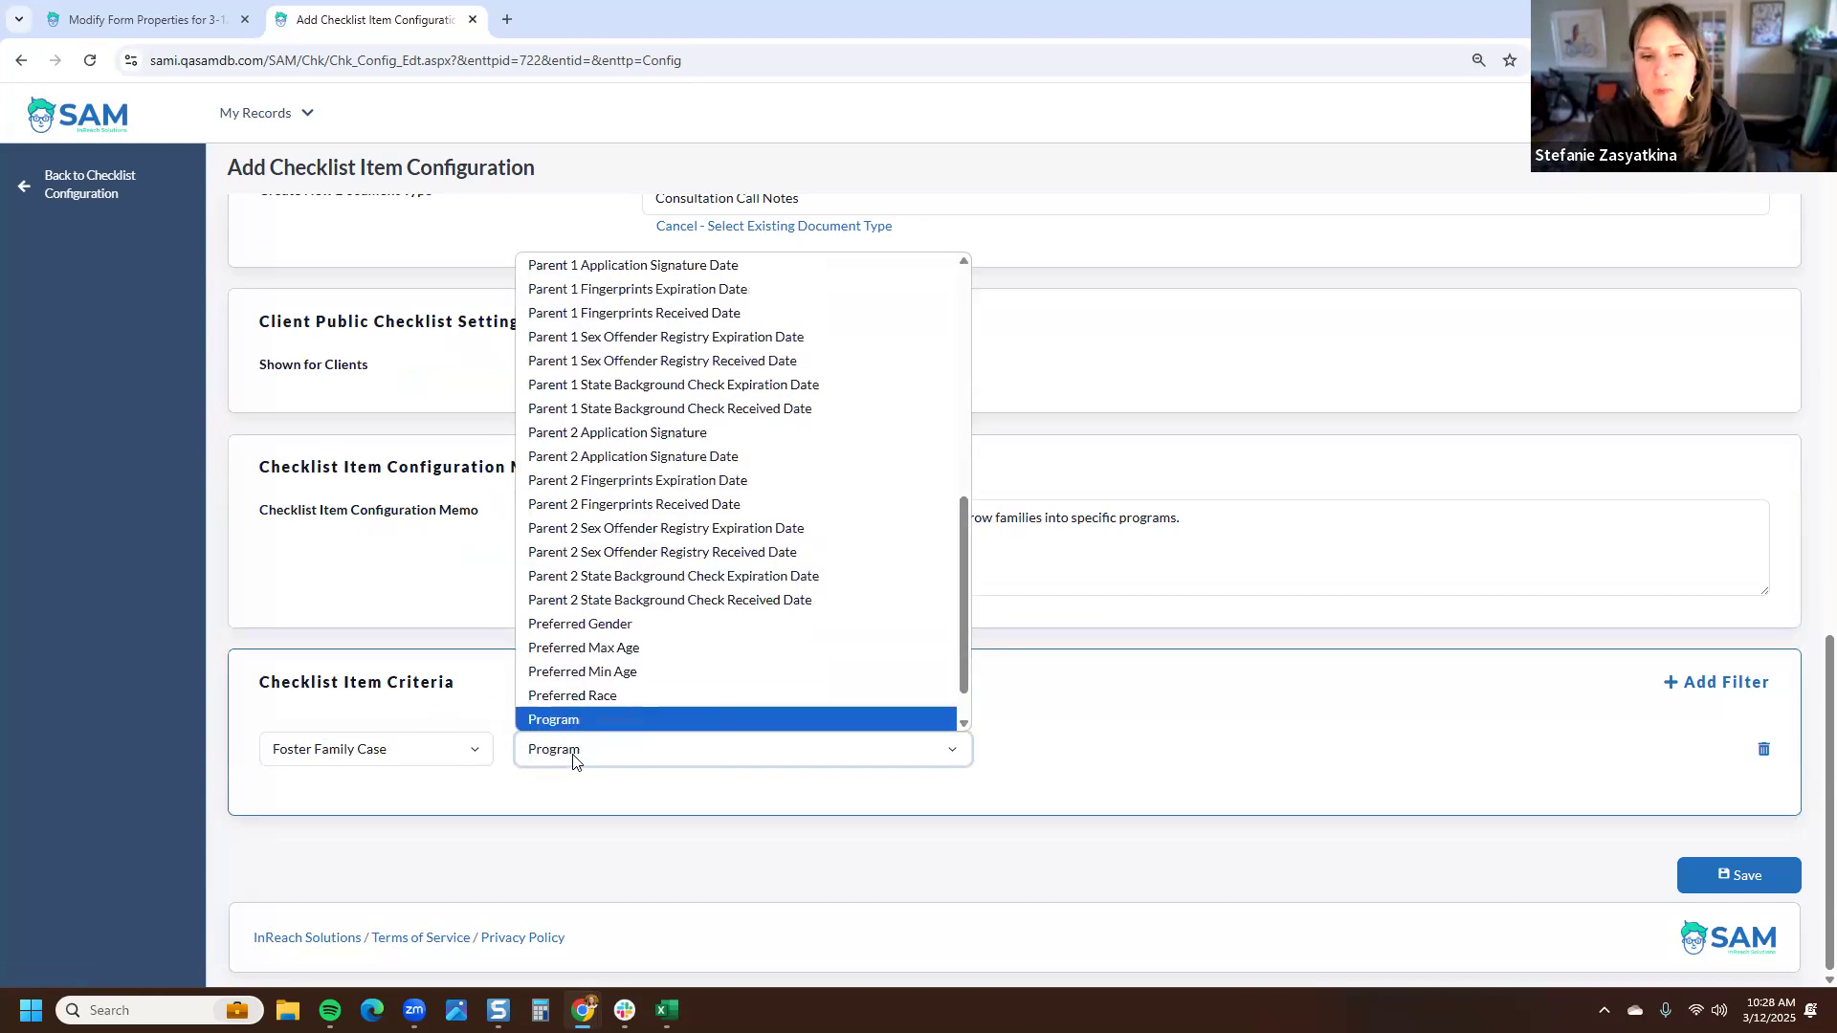
{"action": "key", "text": "Return"}
{"action": "left_click", "coordinate": [1423, 803]}
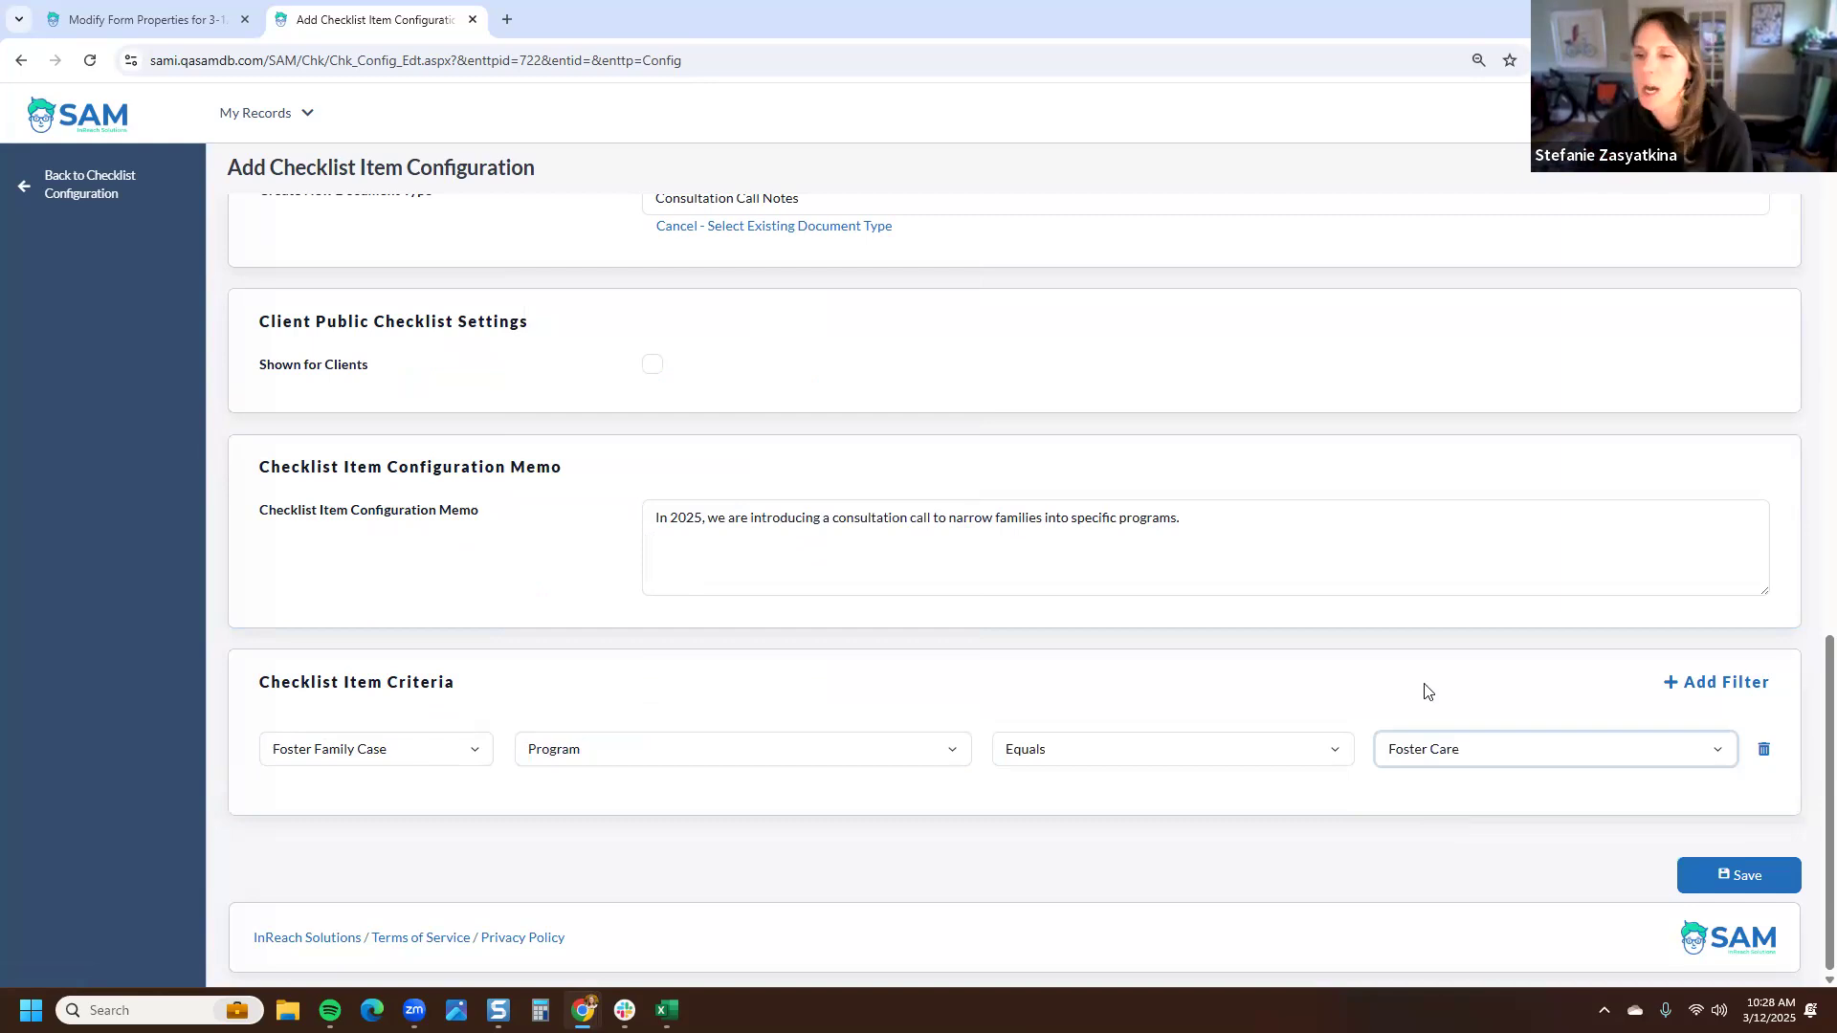
{"action": "left_click", "coordinate": [1443, 756]}
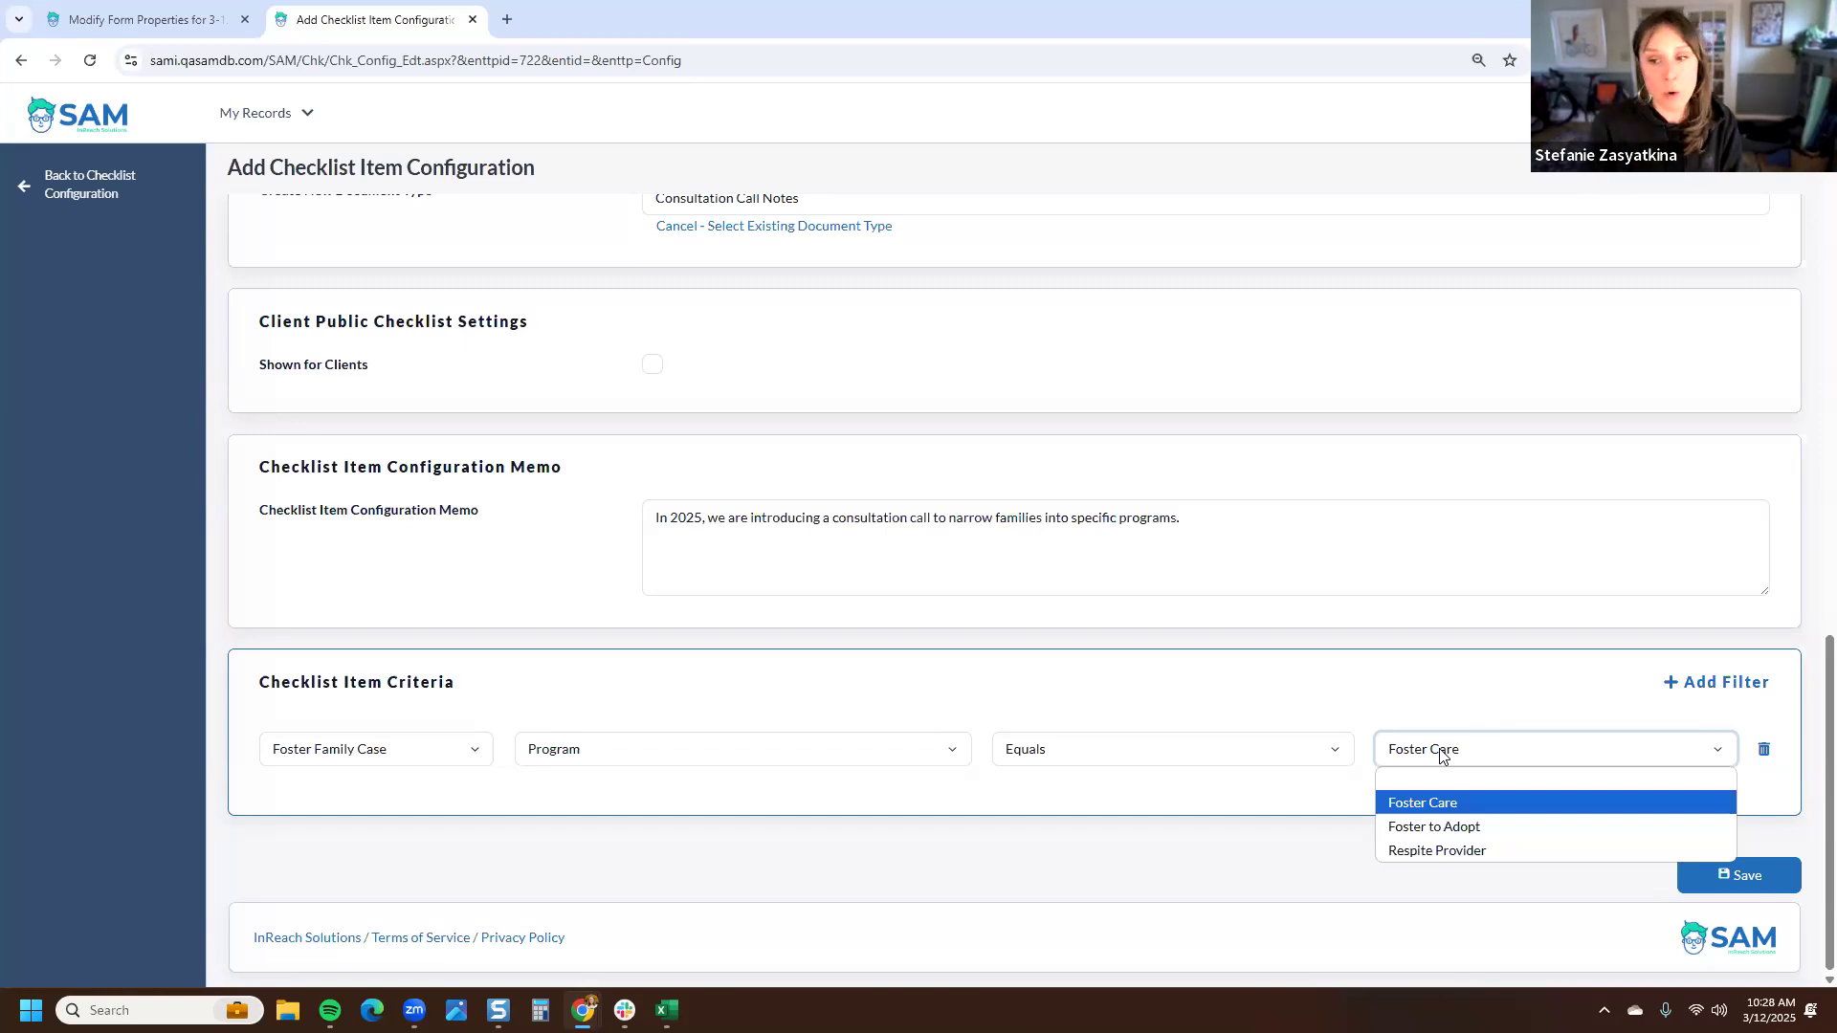
{"action": "left_click", "coordinate": [1443, 756]}
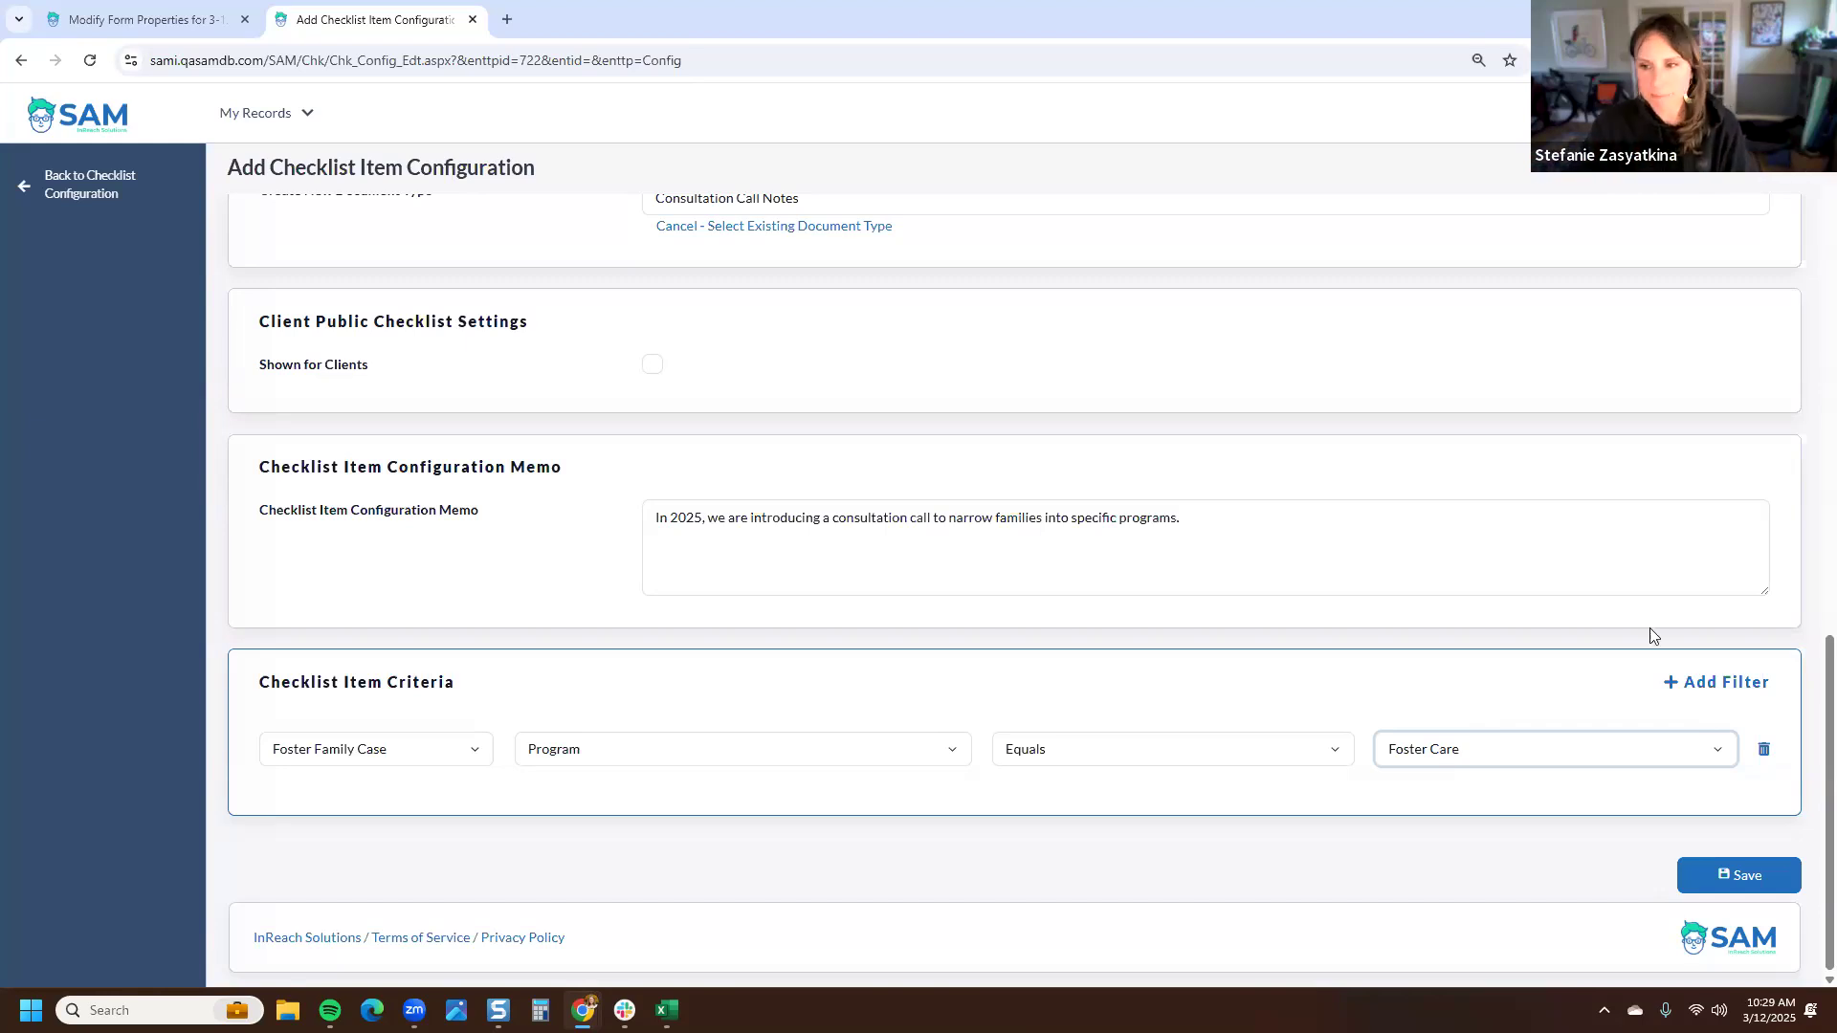
{"action": "left_click", "coordinate": [1730, 771]}
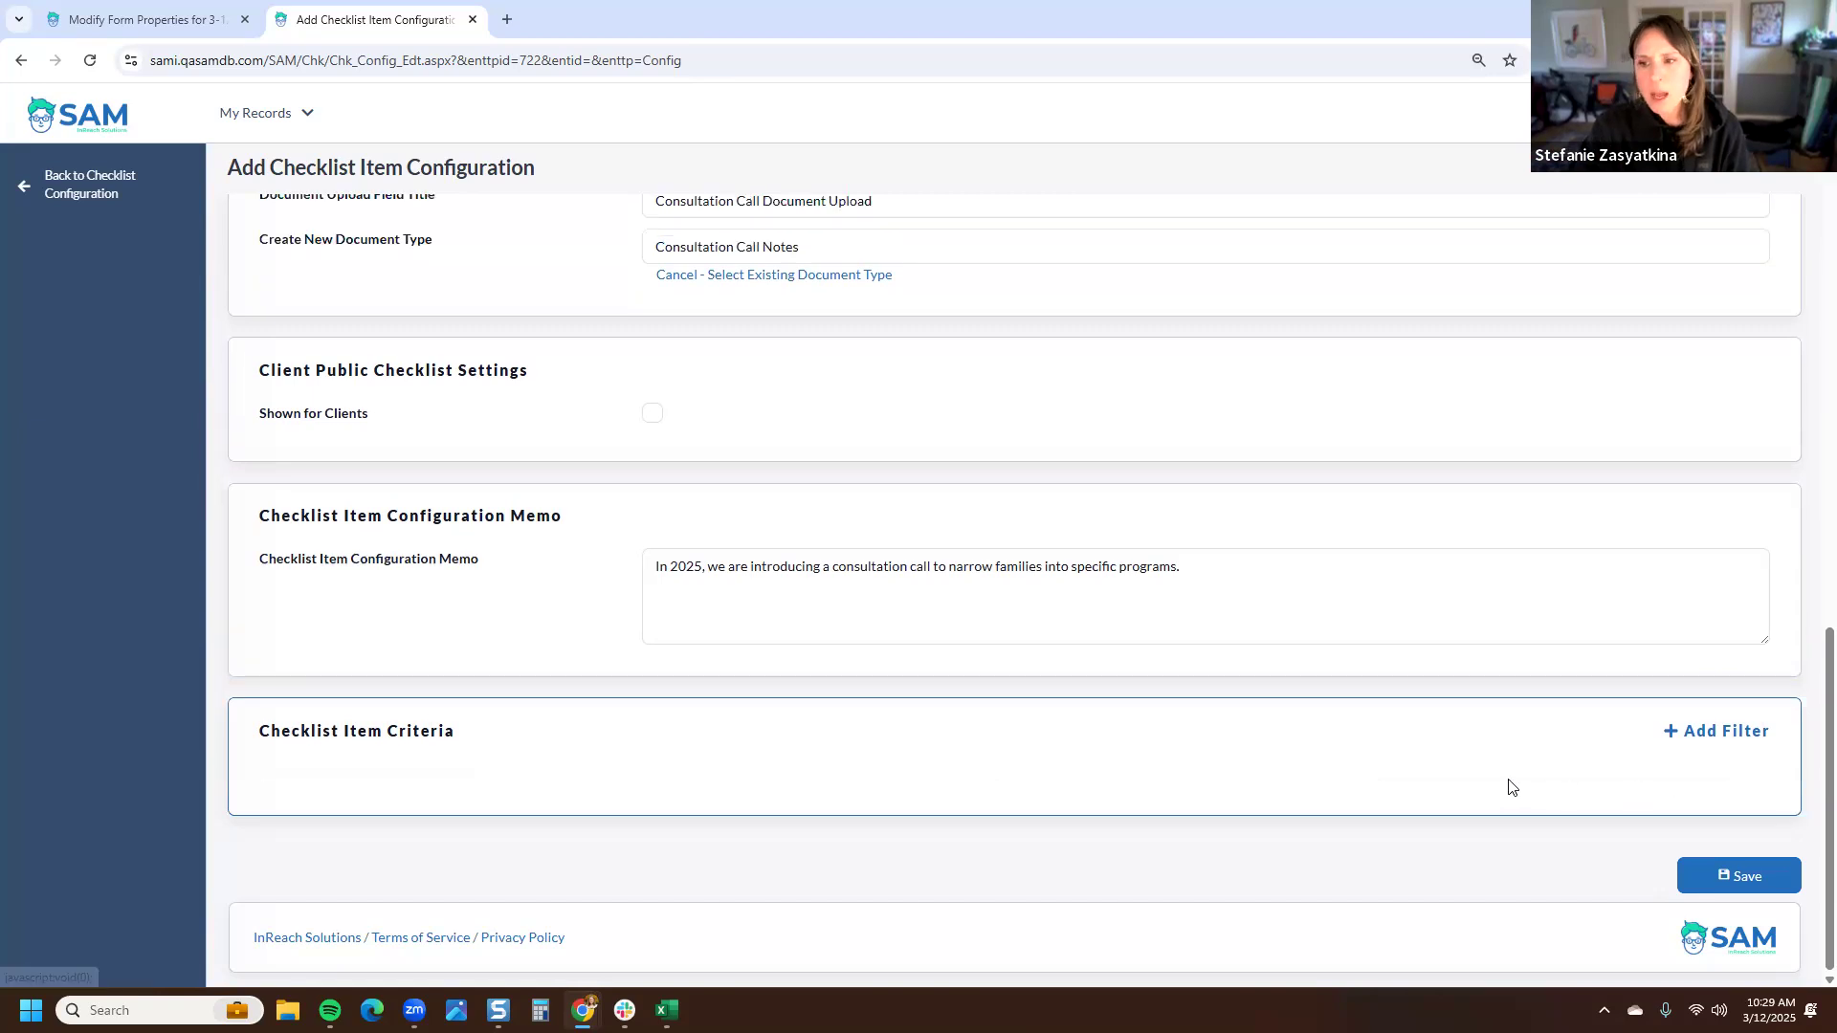
- Save the new Consultation Call checklist item configuration
{"action": "left_click", "coordinate": [1744, 874]}
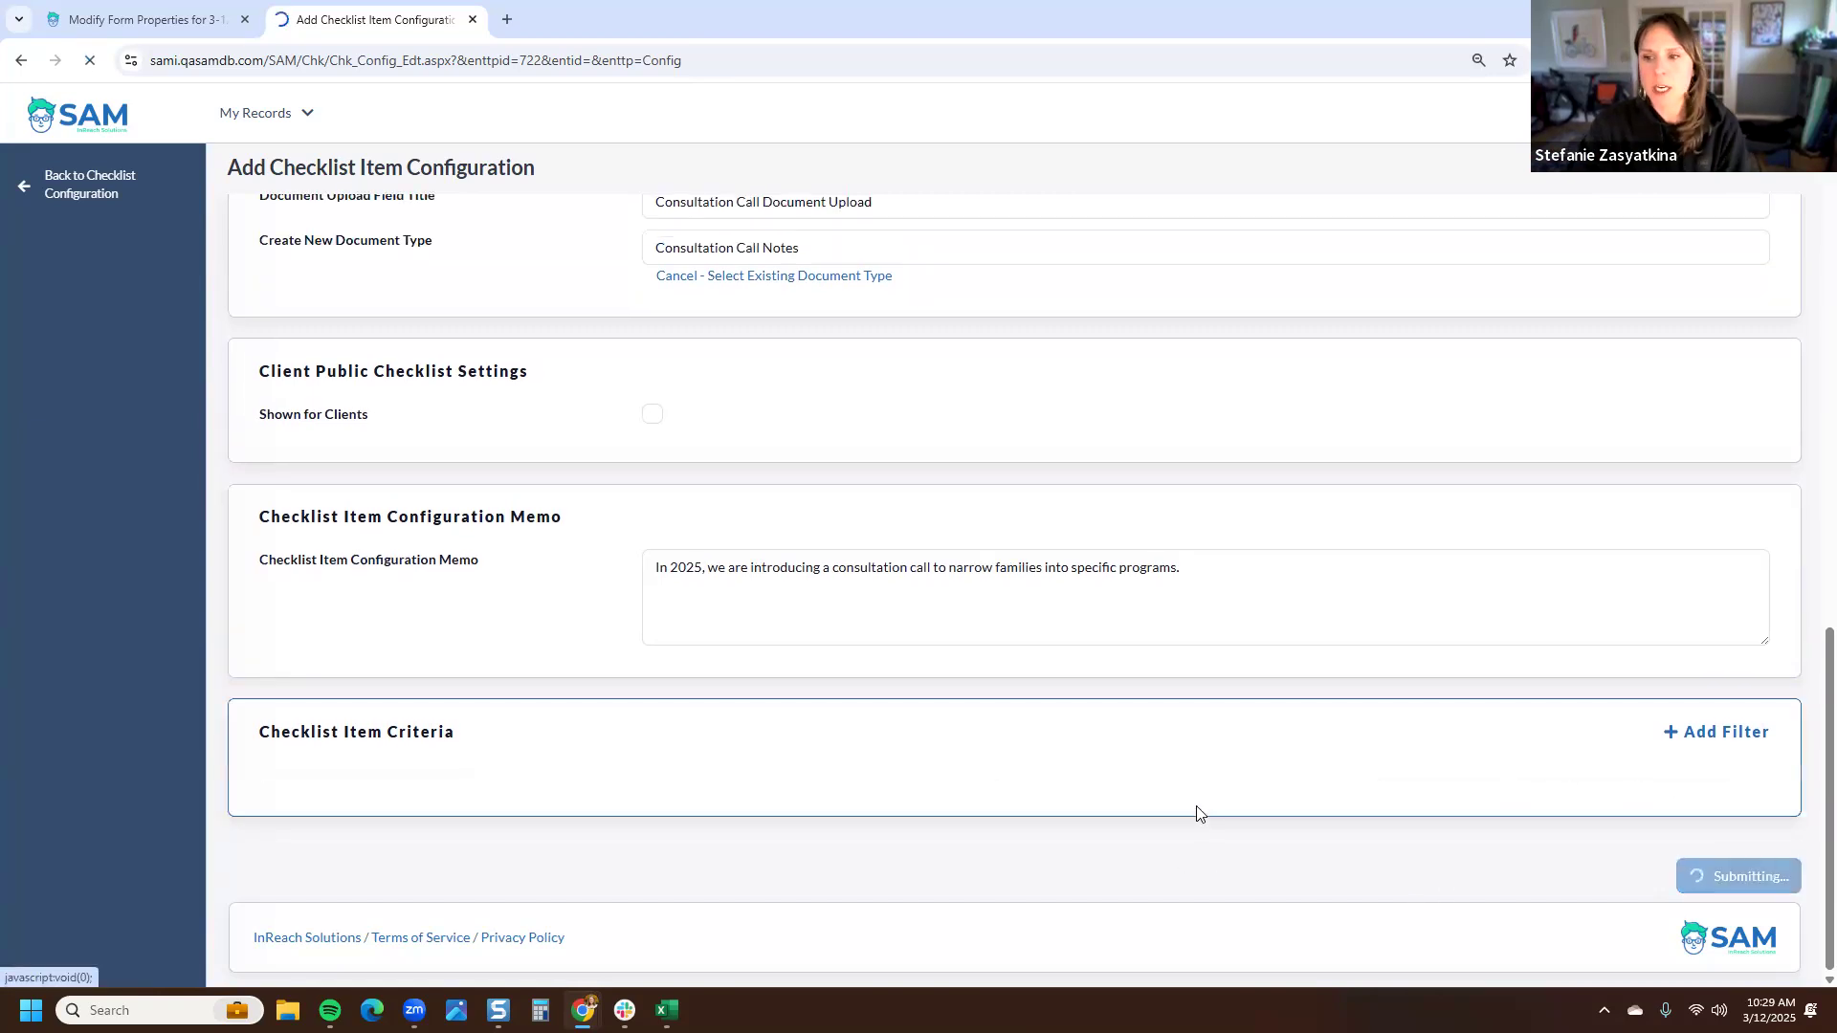
{"action": "left_click", "coordinate": [389, 370]}
{"action": "left_click", "coordinate": [388, 448]}
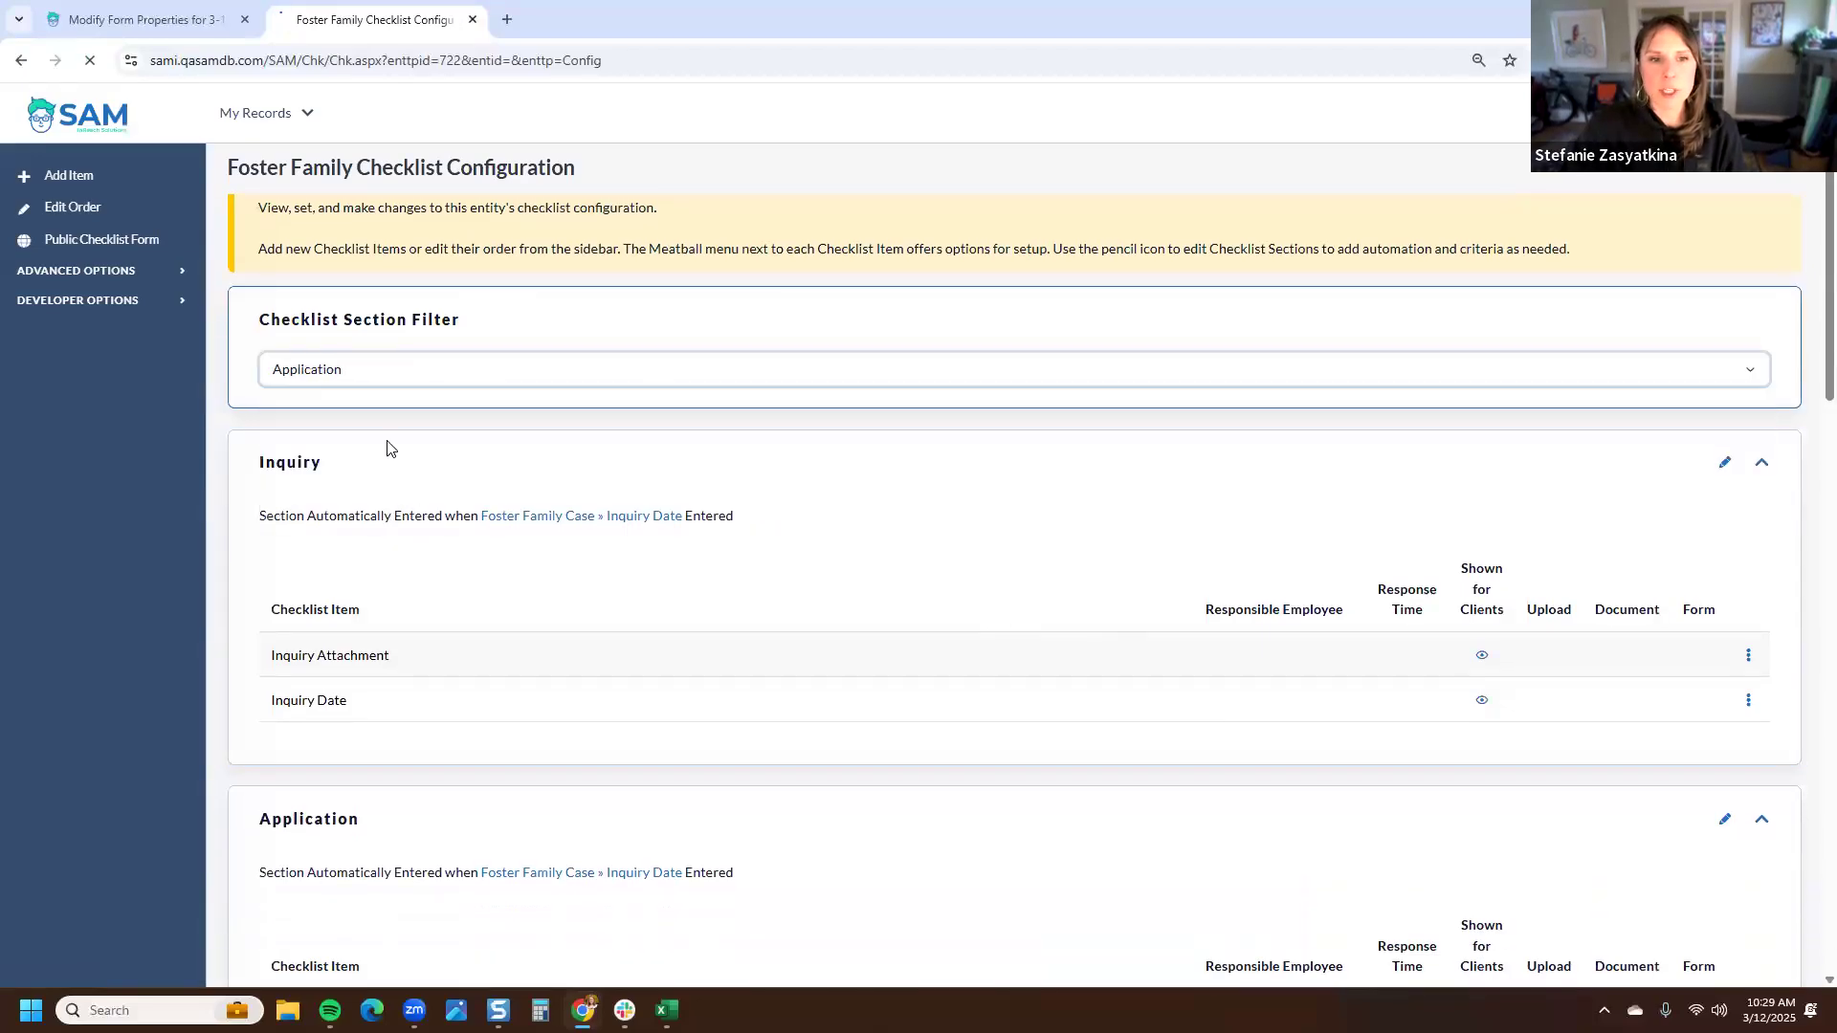
- Clear the section filter and review all checklist sections, including the Consultation Call item under Application
{"action": "left_click_drag", "start_coordinate": [410, 806], "coordinate": [268, 811]}
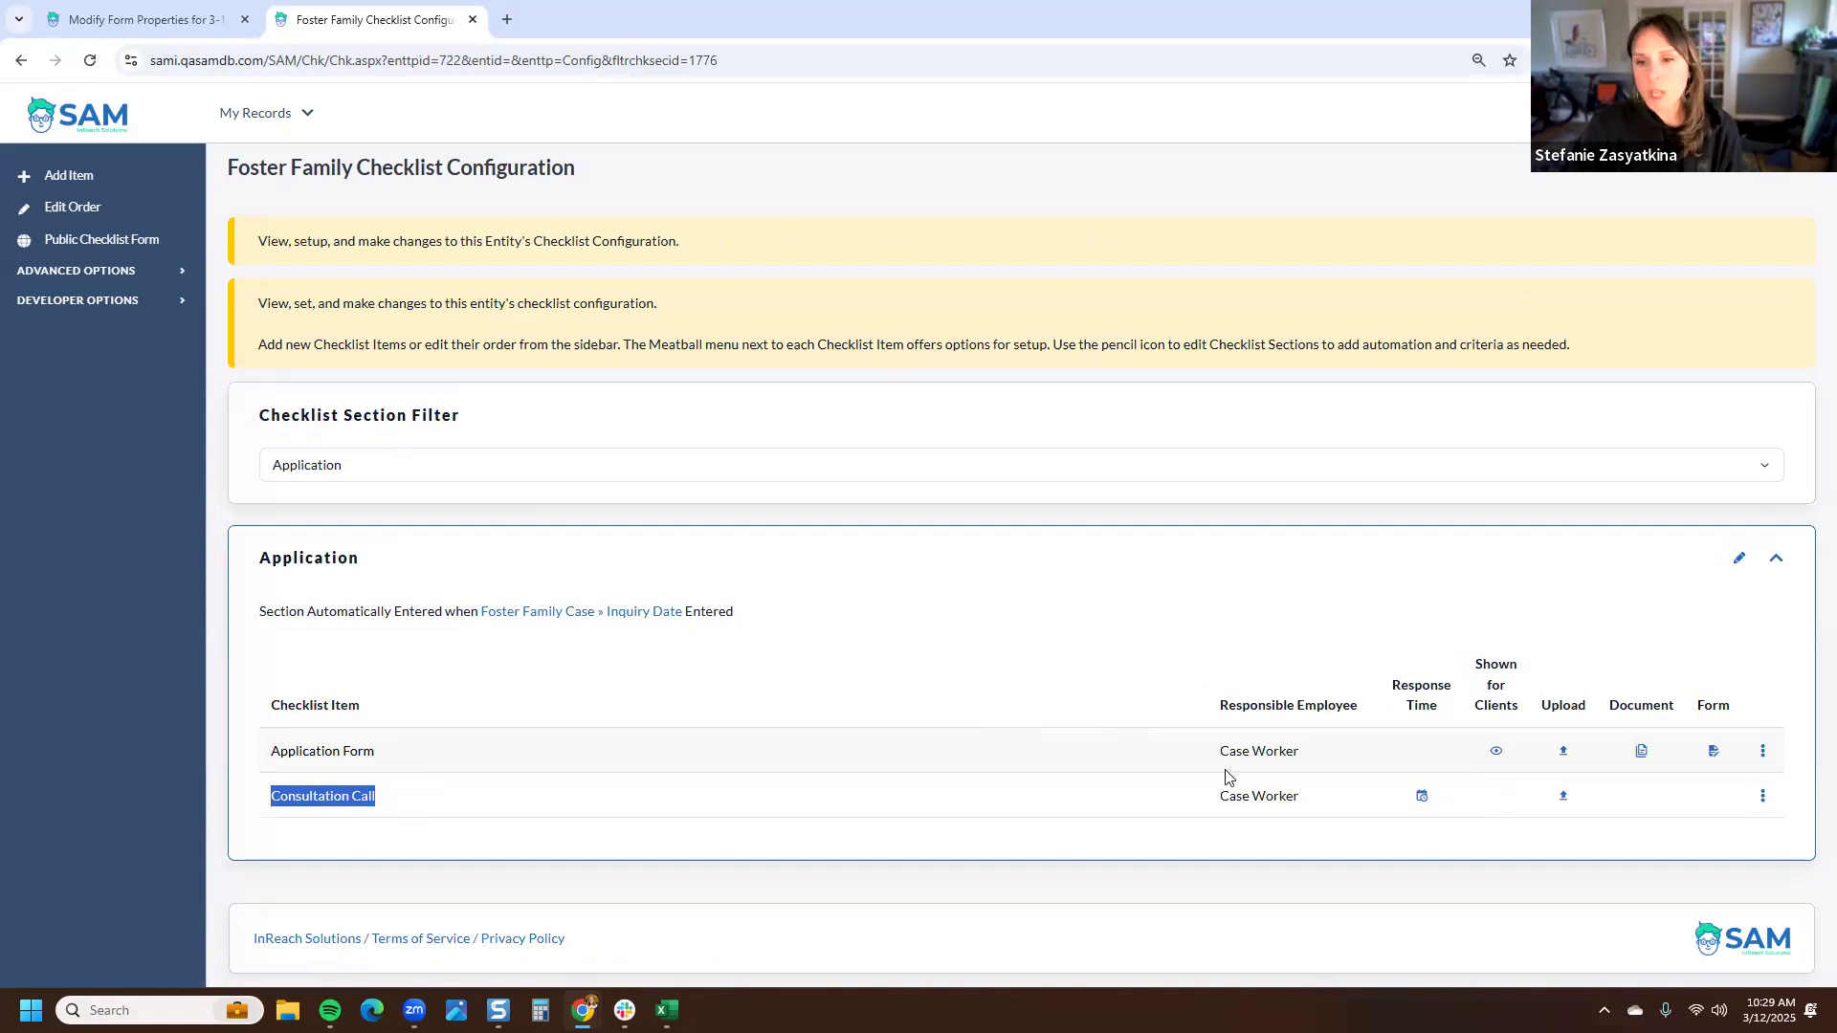
{"action": "mouse_move", "coordinate": [1423, 802]}
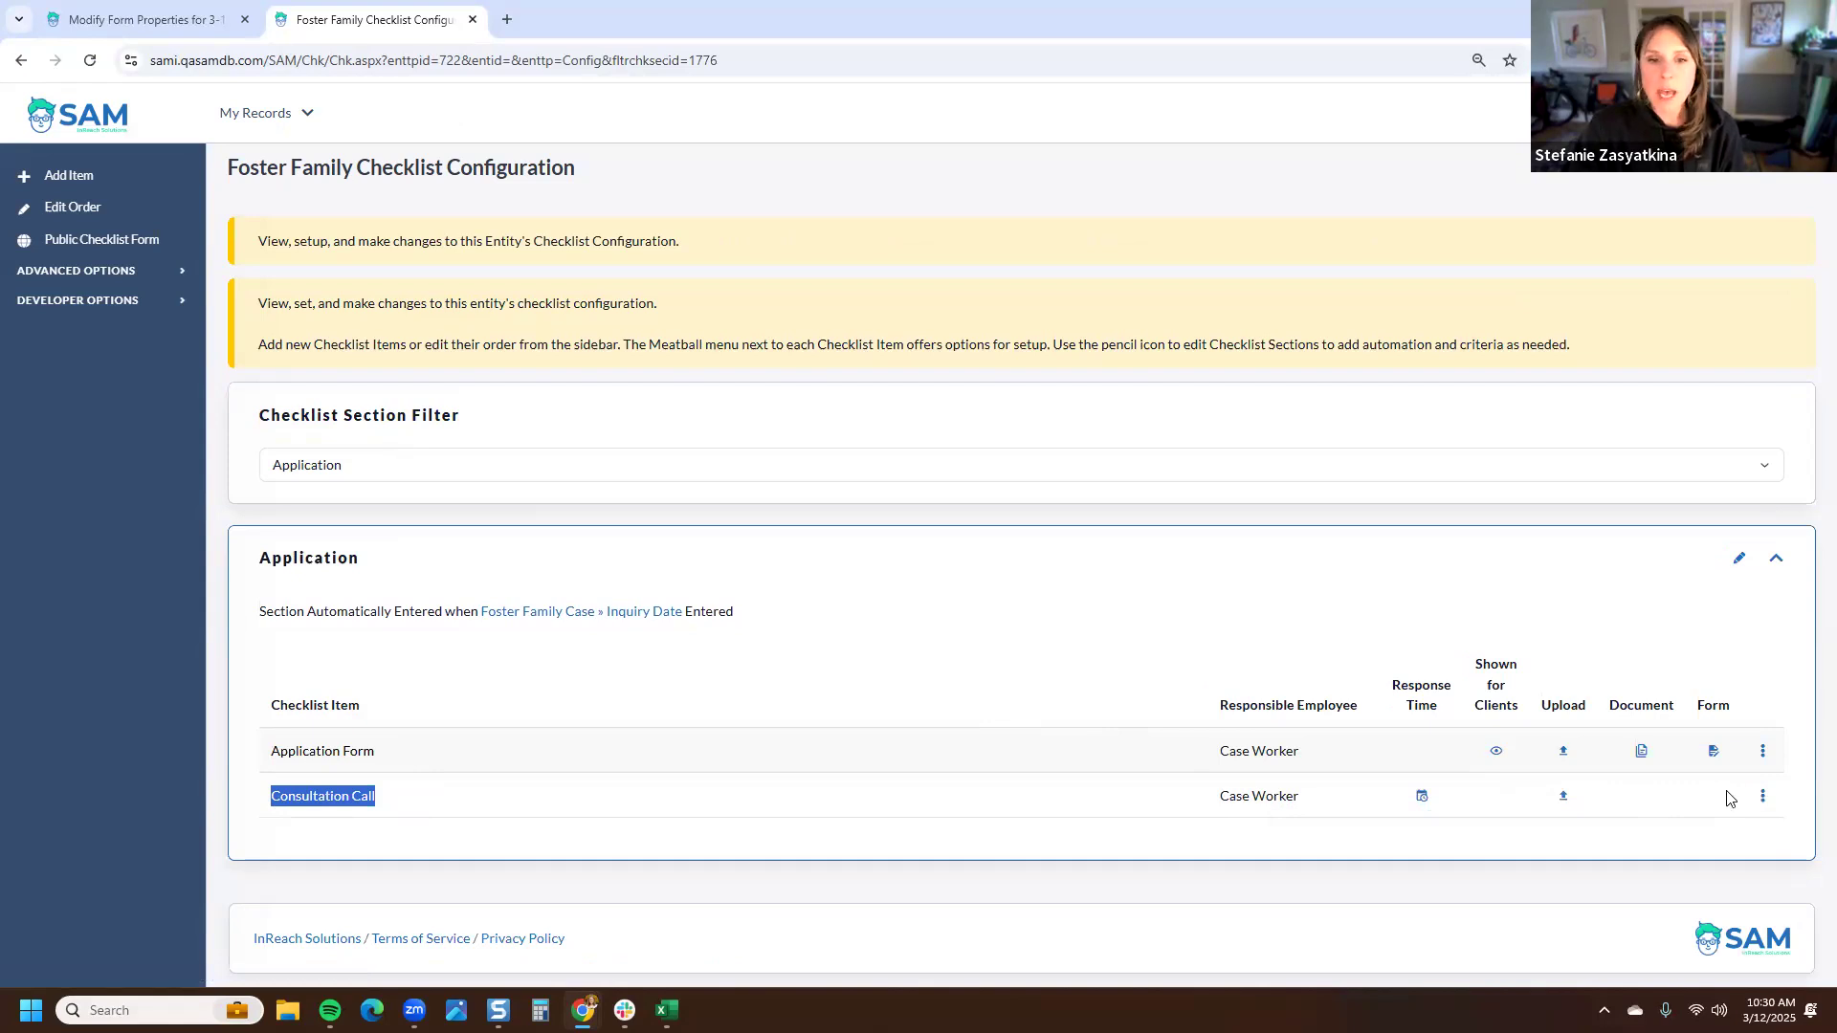
{"action": "left_click_drag", "start_coordinate": [737, 613], "coordinate": [256, 612]}
{"action": "left_click", "coordinate": [293, 657]}
{"action": "left_click_drag", "start_coordinate": [379, 802], "coordinate": [268, 808]}
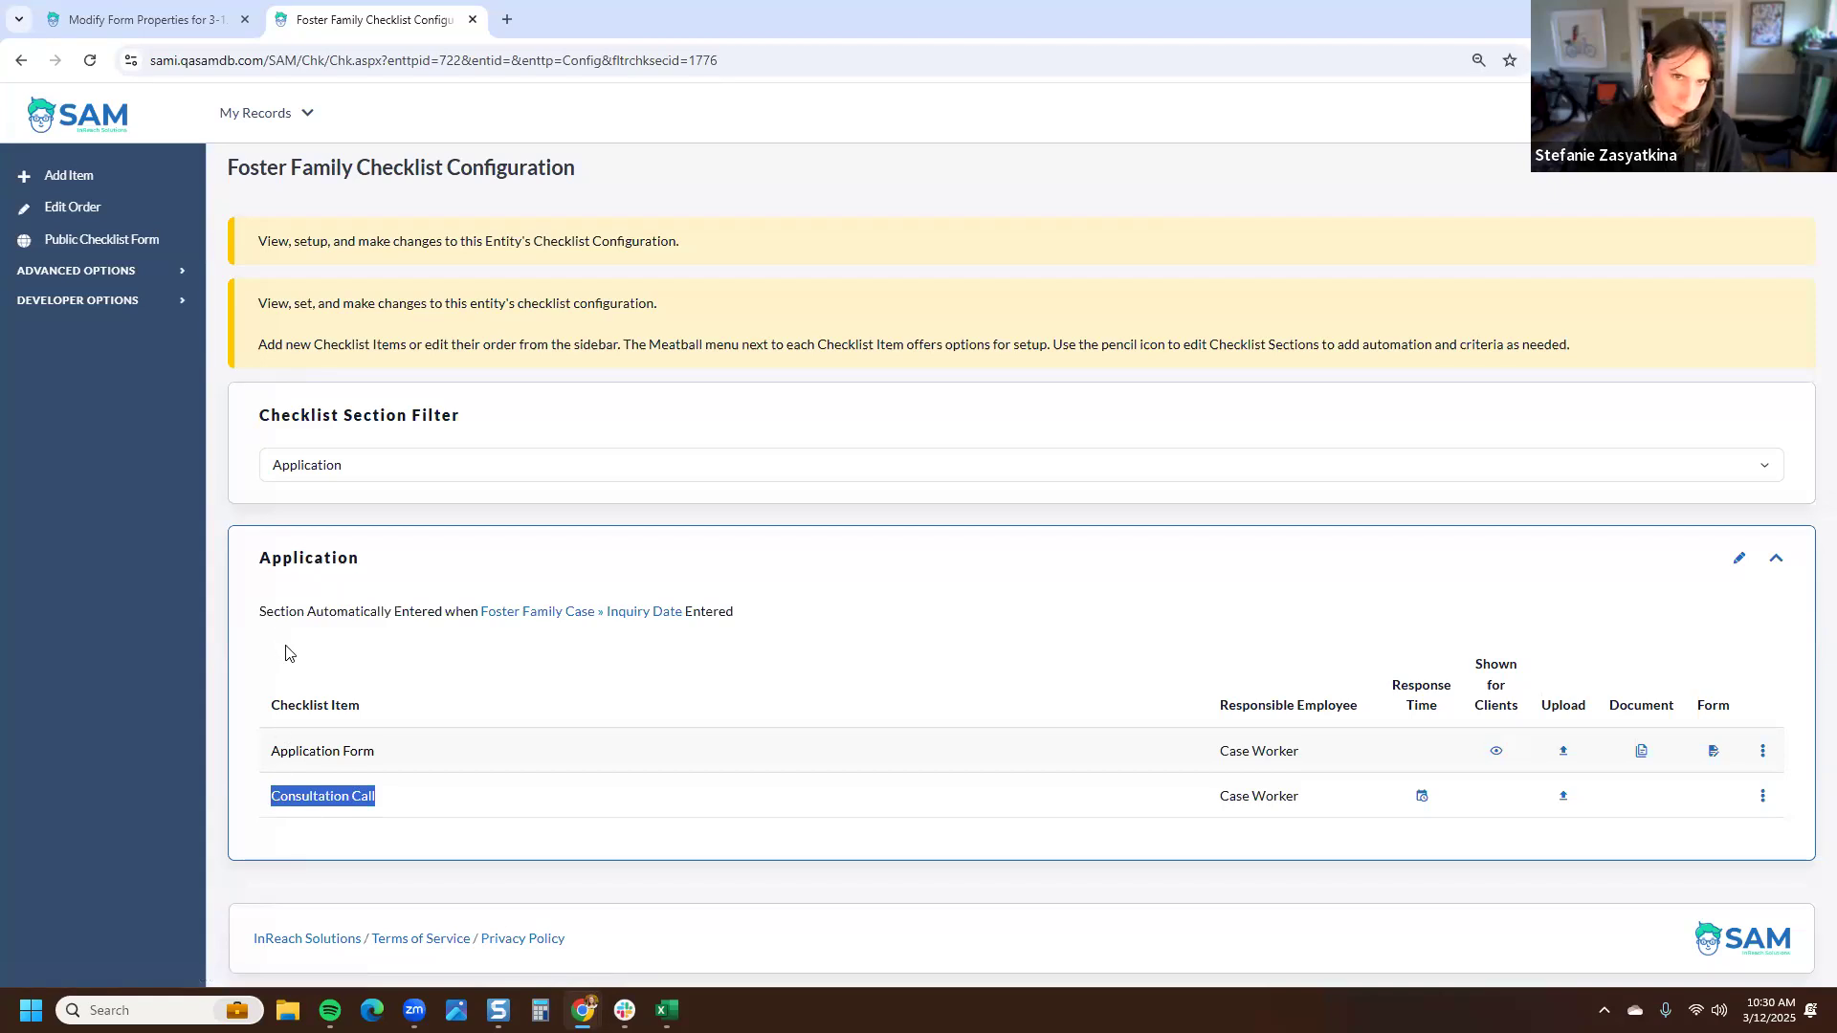
{"action": "left_click", "coordinate": [337, 469]}
{"action": "left_click", "coordinate": [340, 492]}
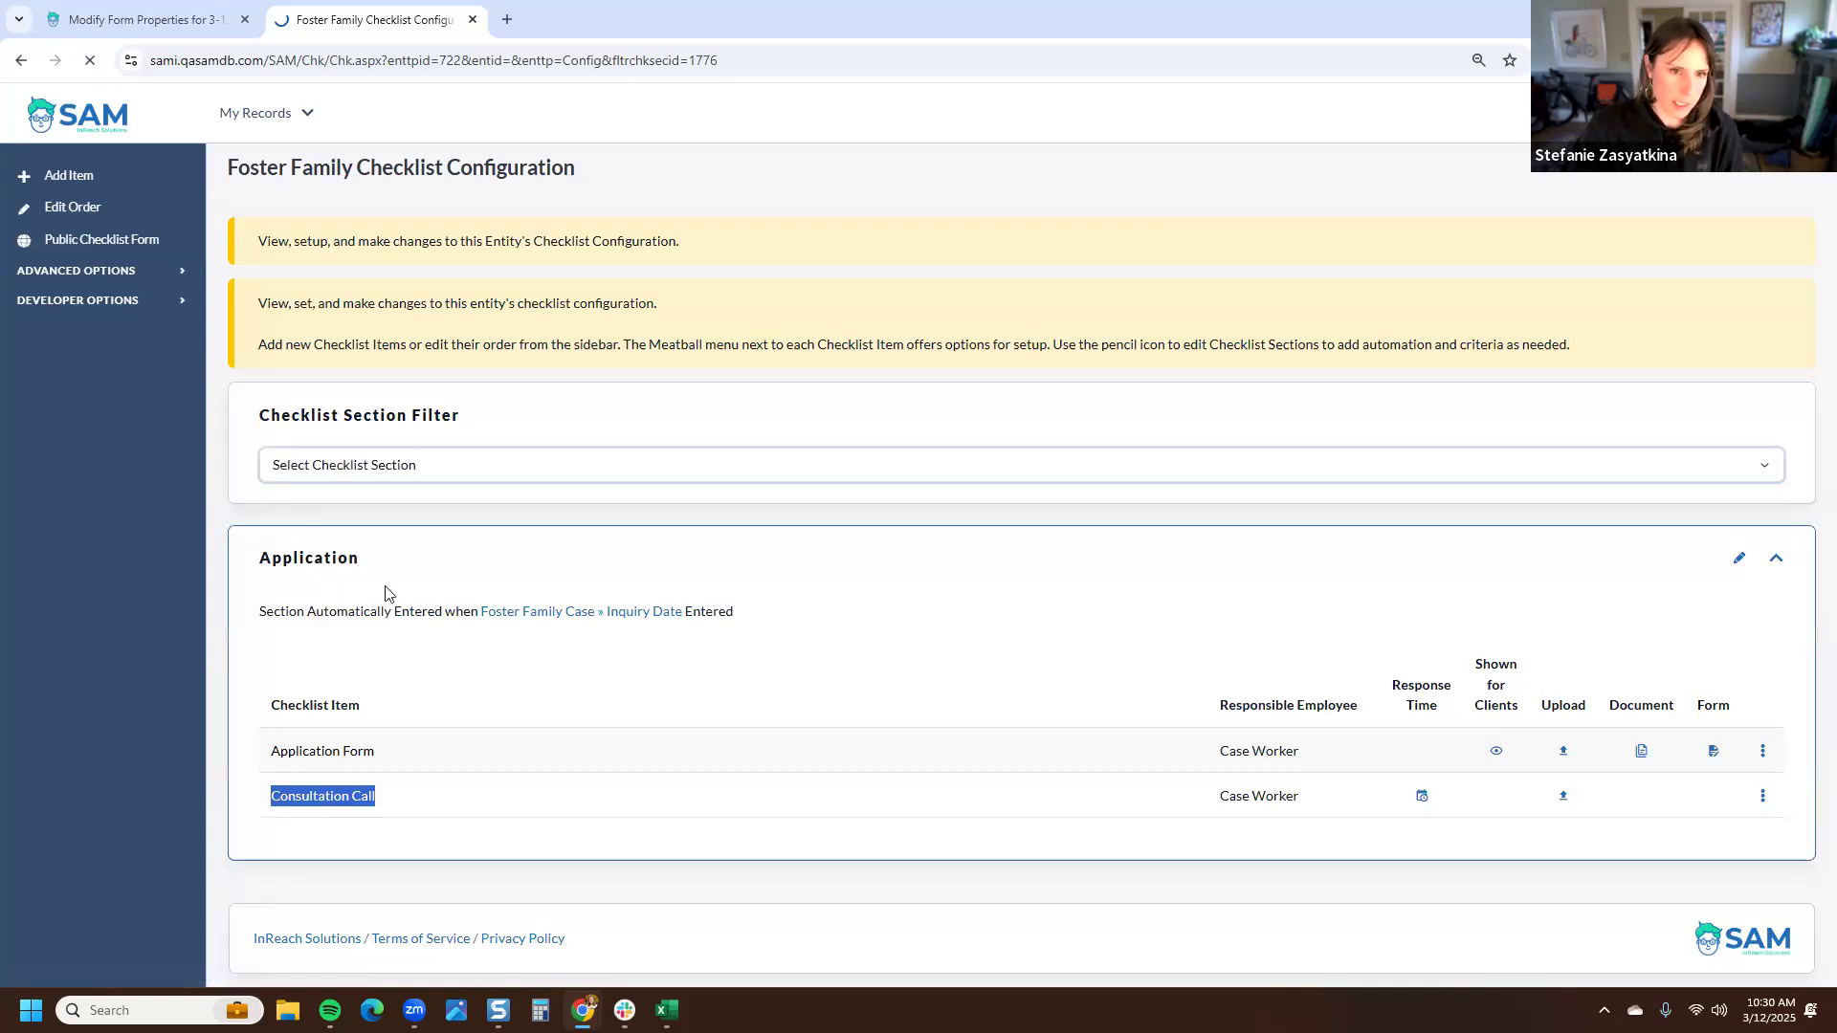
{"action": "scroll", "coordinate": [427, 640], "scroll_direction": "down", "scroll_amount": 13}
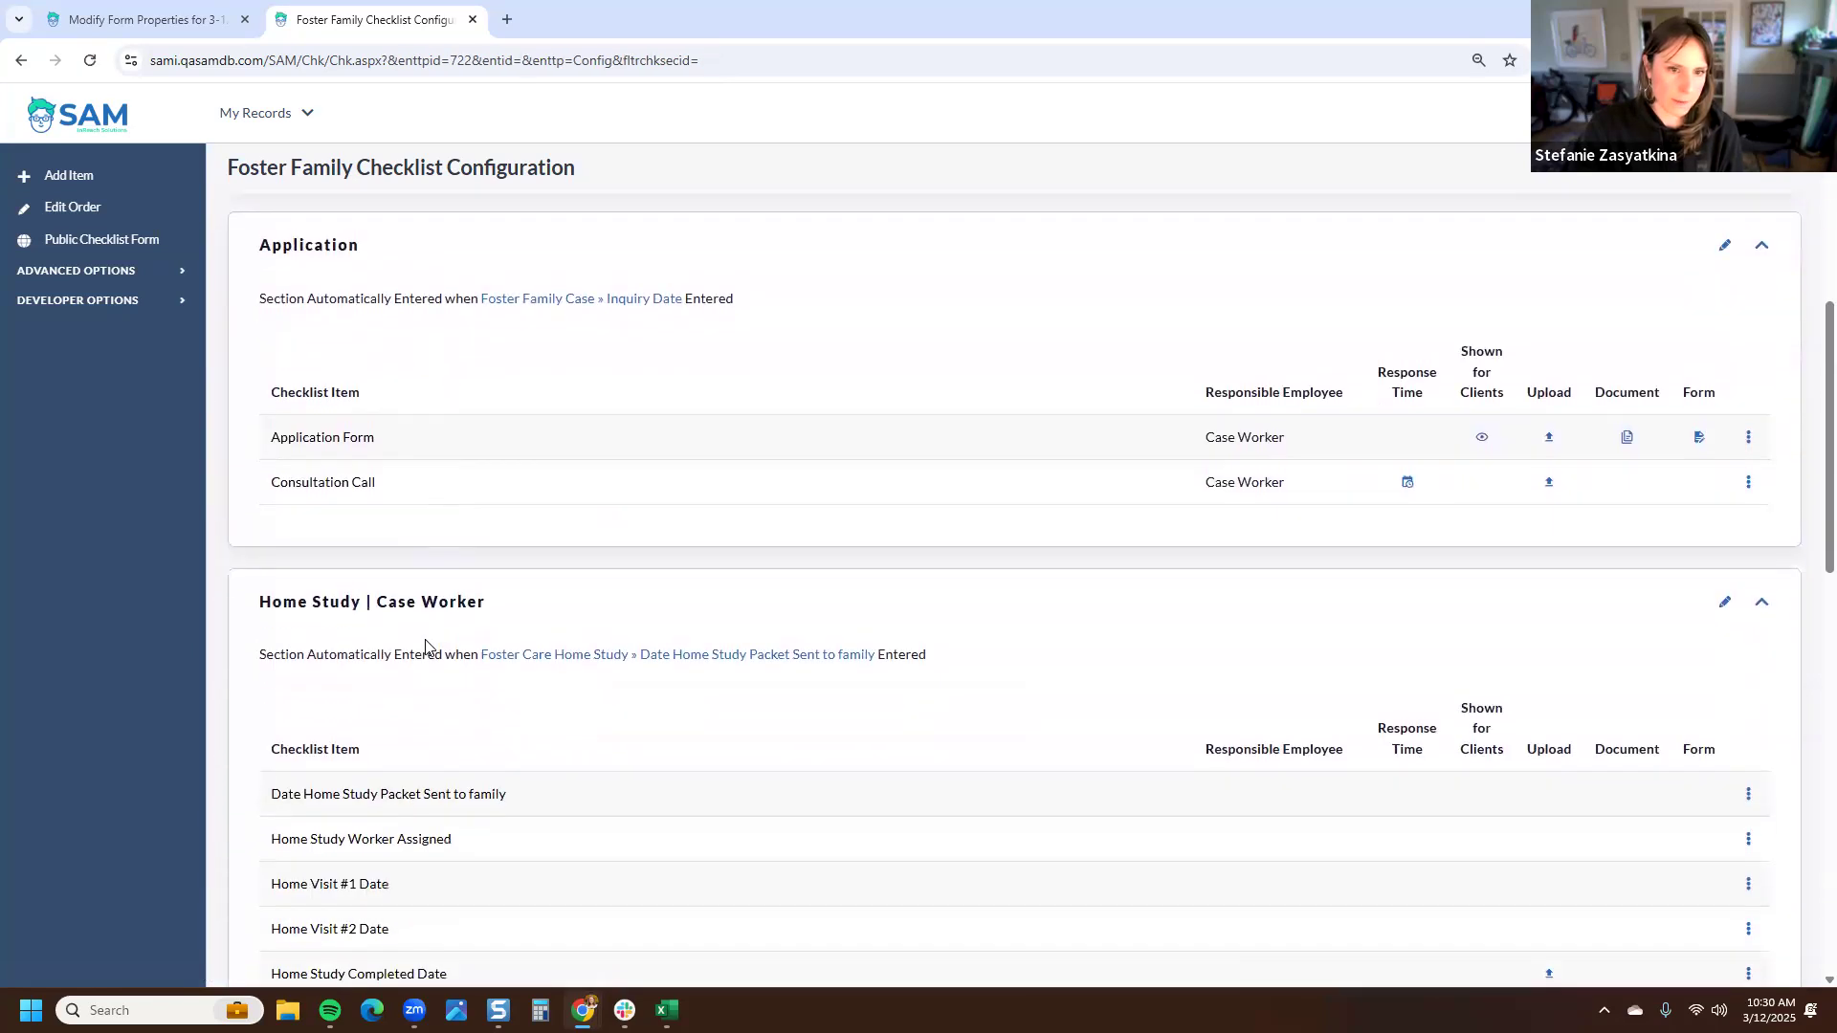
{"action": "scroll", "coordinate": [427, 646], "scroll_direction": "down", "scroll_amount": 7}
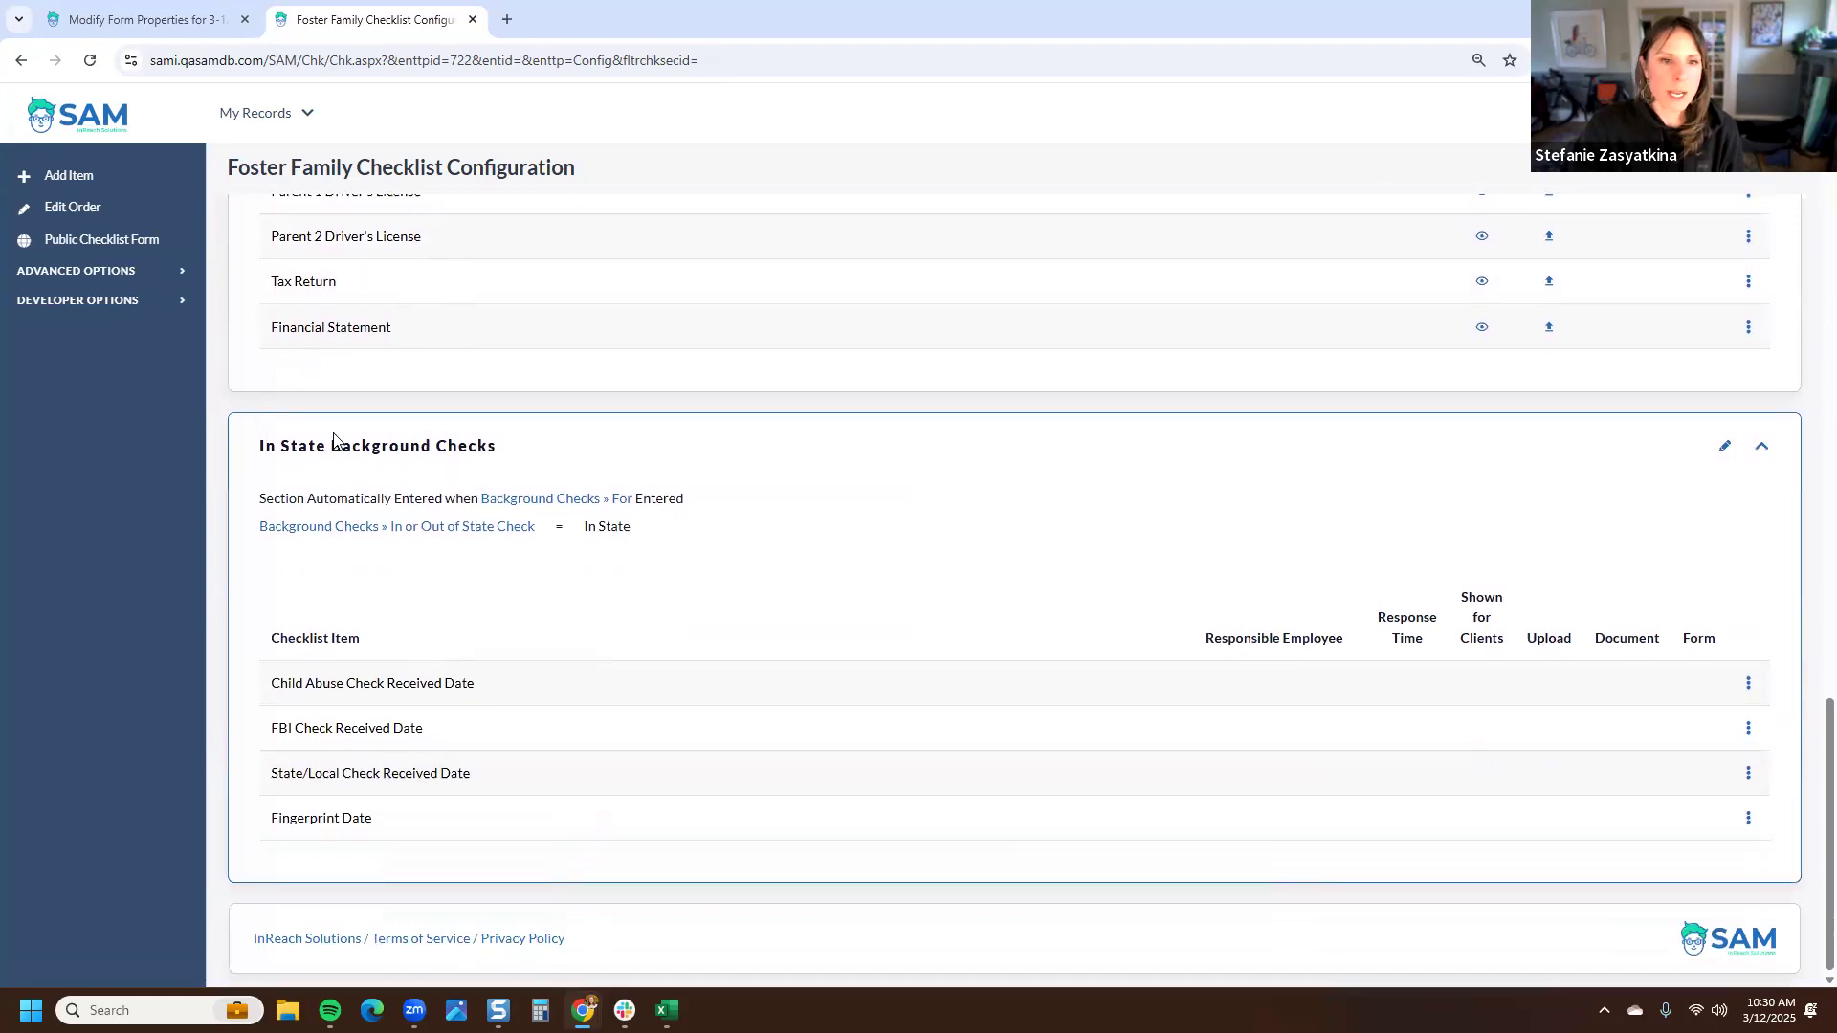
{"action": "left_click_drag", "start_coordinate": [499, 446], "coordinate": [258, 442]}
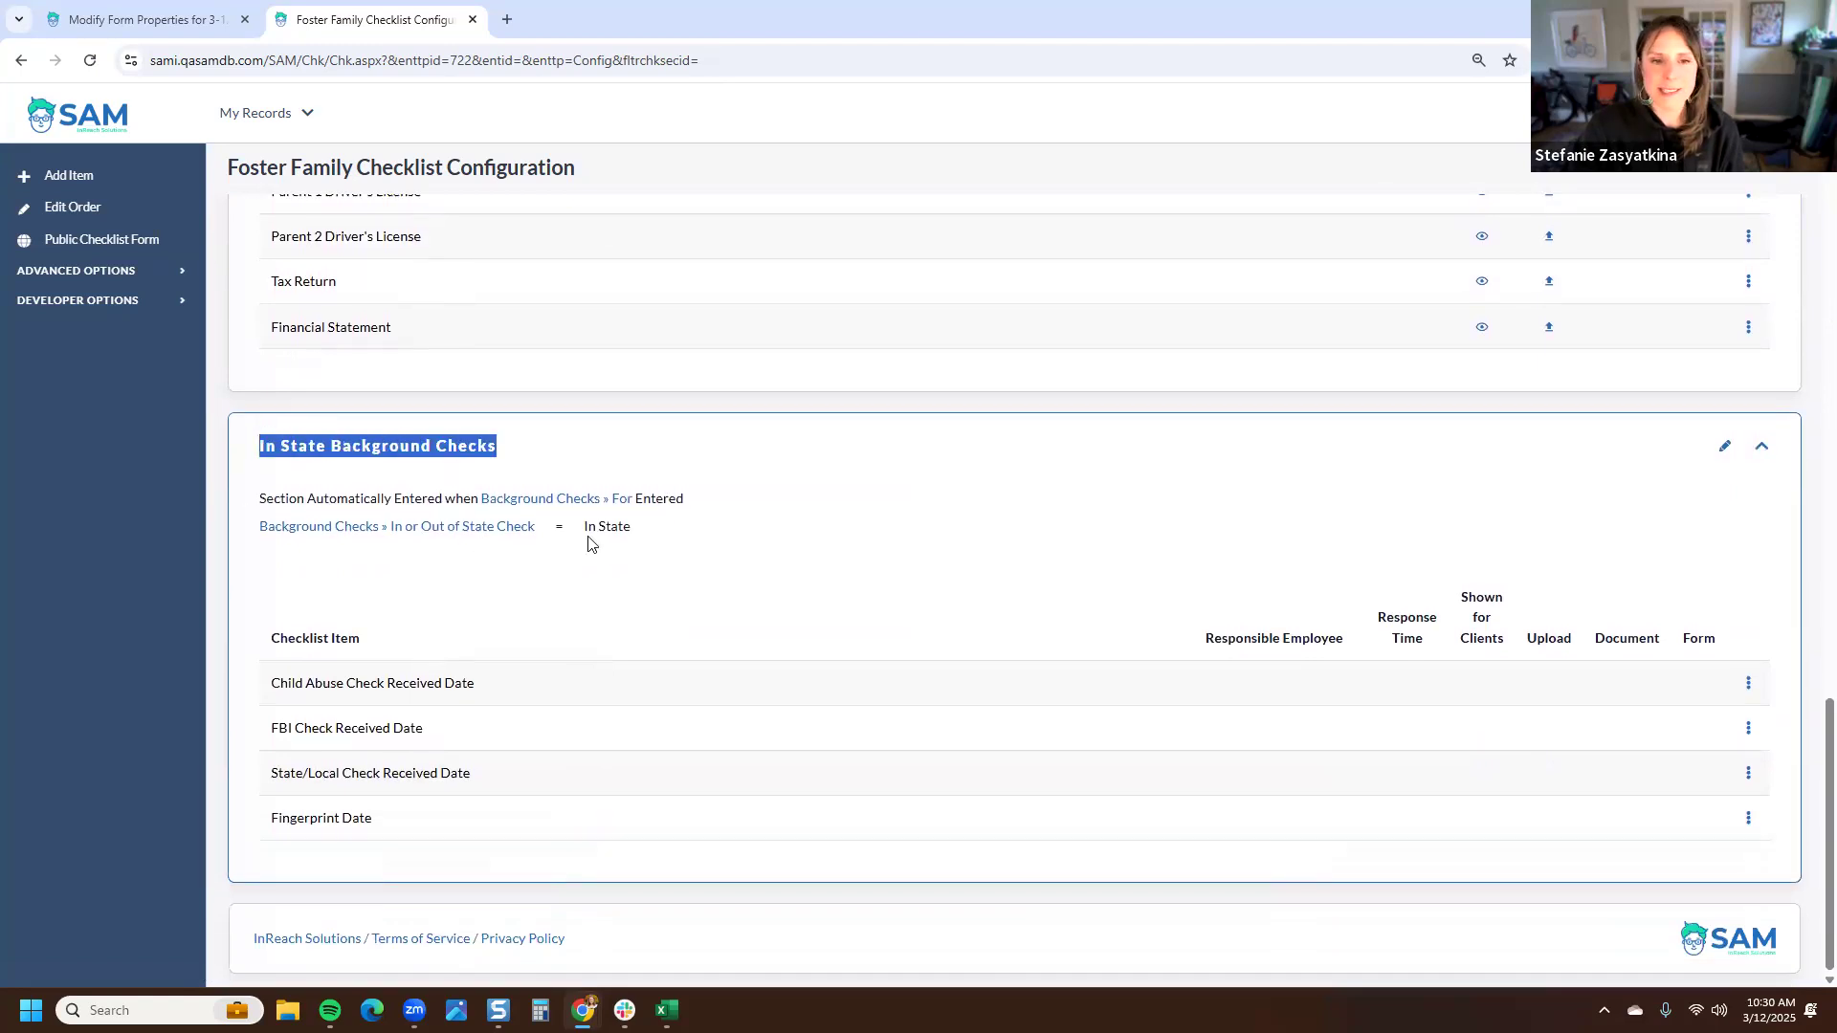
{"action": "left_click_drag", "start_coordinate": [632, 526], "coordinate": [251, 541]}
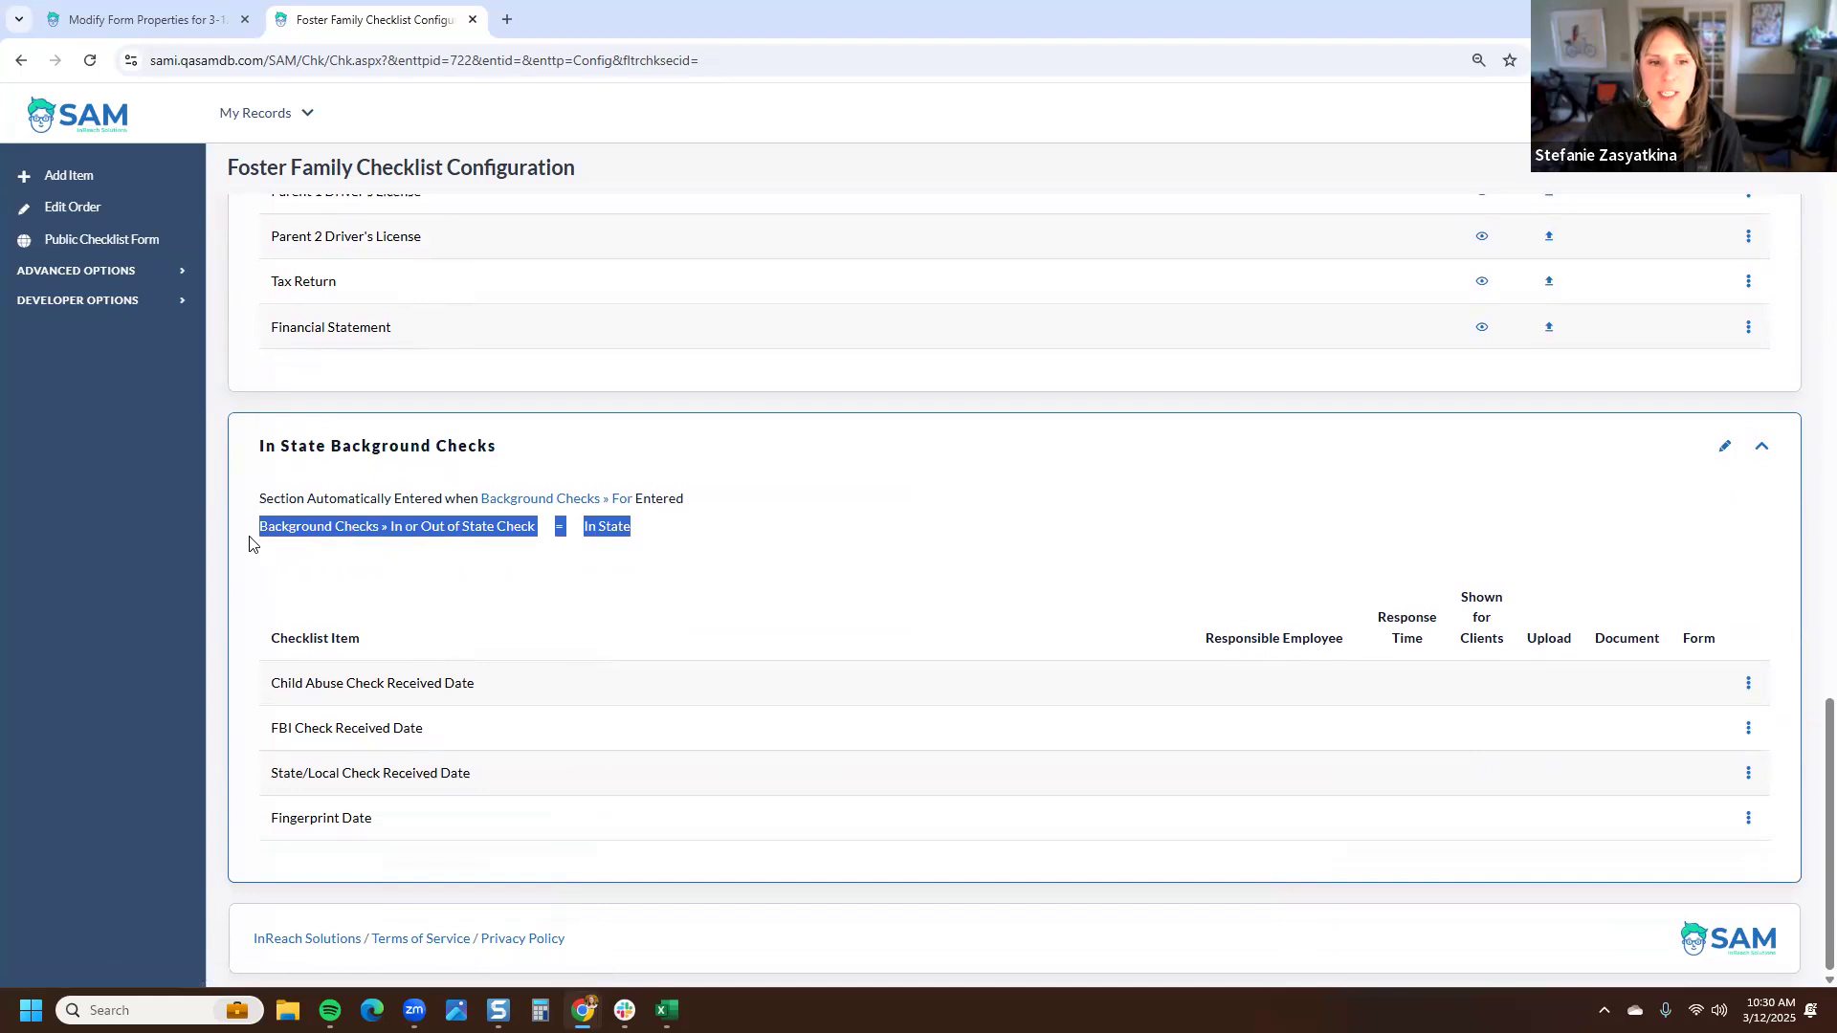
{"action": "left_click", "coordinate": [289, 574]}
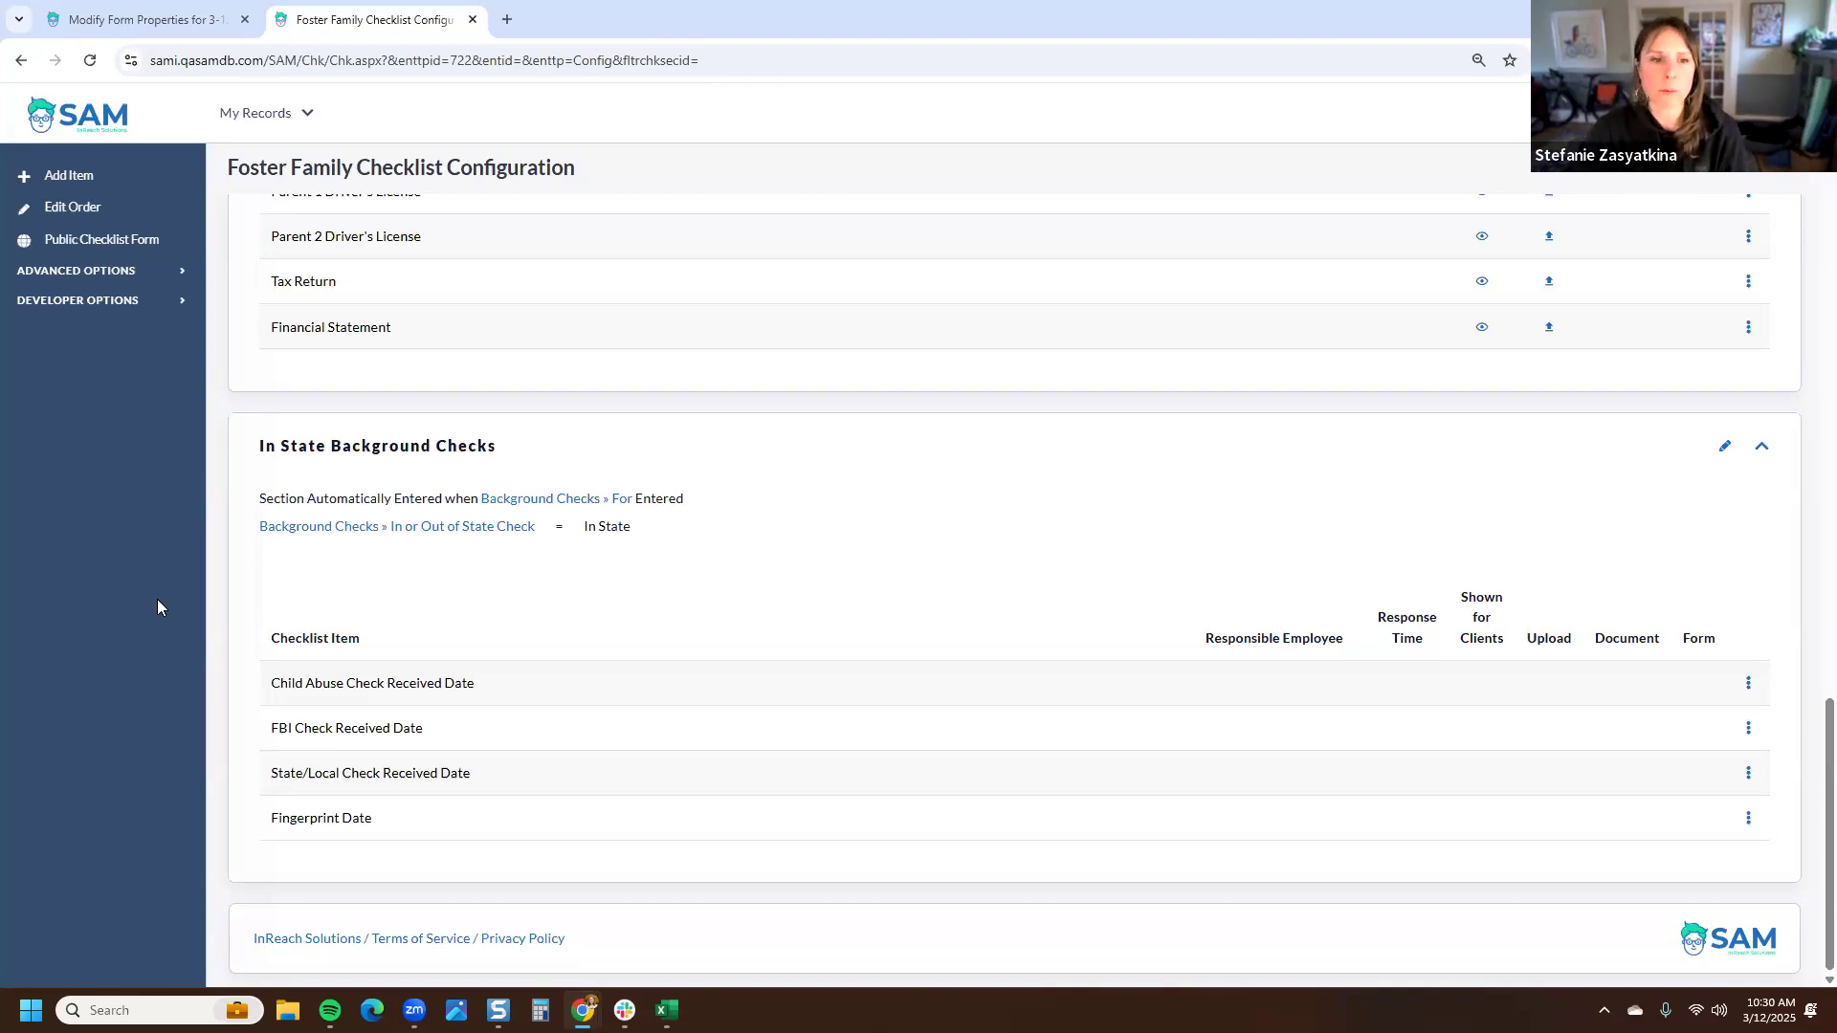
{"action": "scroll", "coordinate": [442, 541], "scroll_direction": "up", "scroll_amount": 2}
{"action": "scroll", "coordinate": [459, 531], "scroll_direction": "up", "scroll_amount": 15}
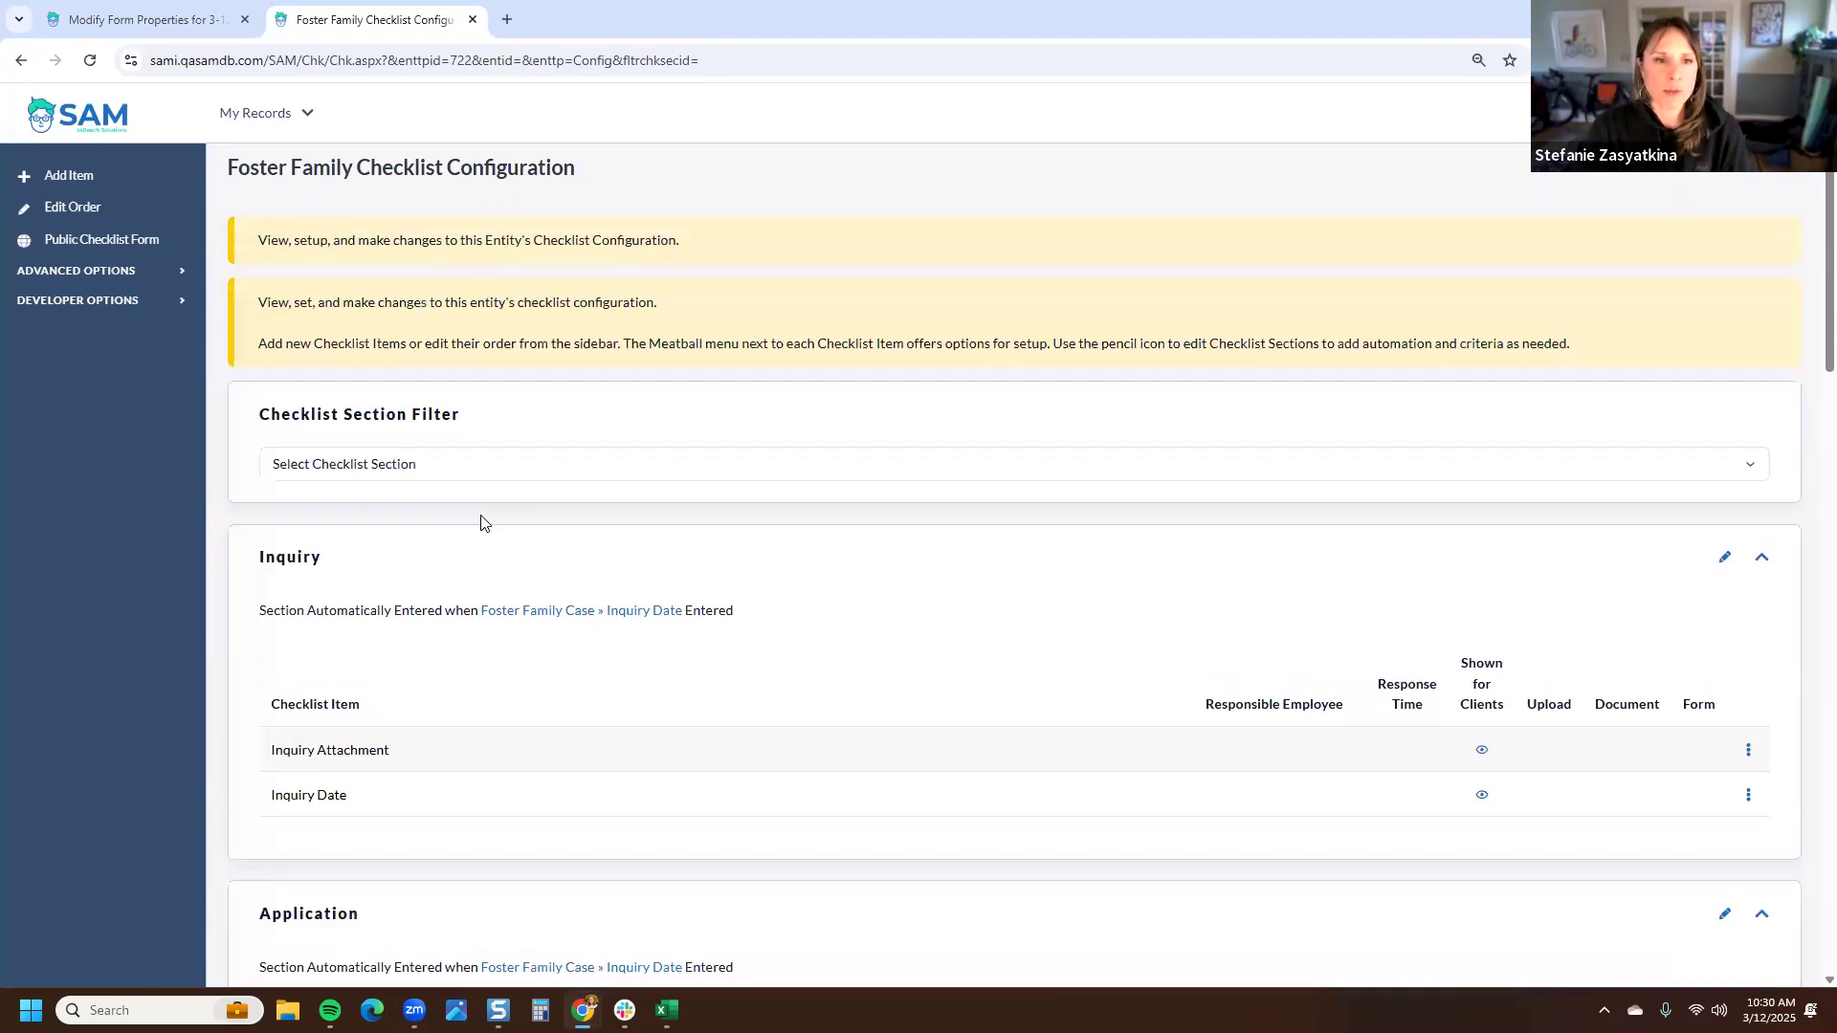
{"action": "scroll", "coordinate": [483, 520], "scroll_direction": "down", "scroll_amount": 4}
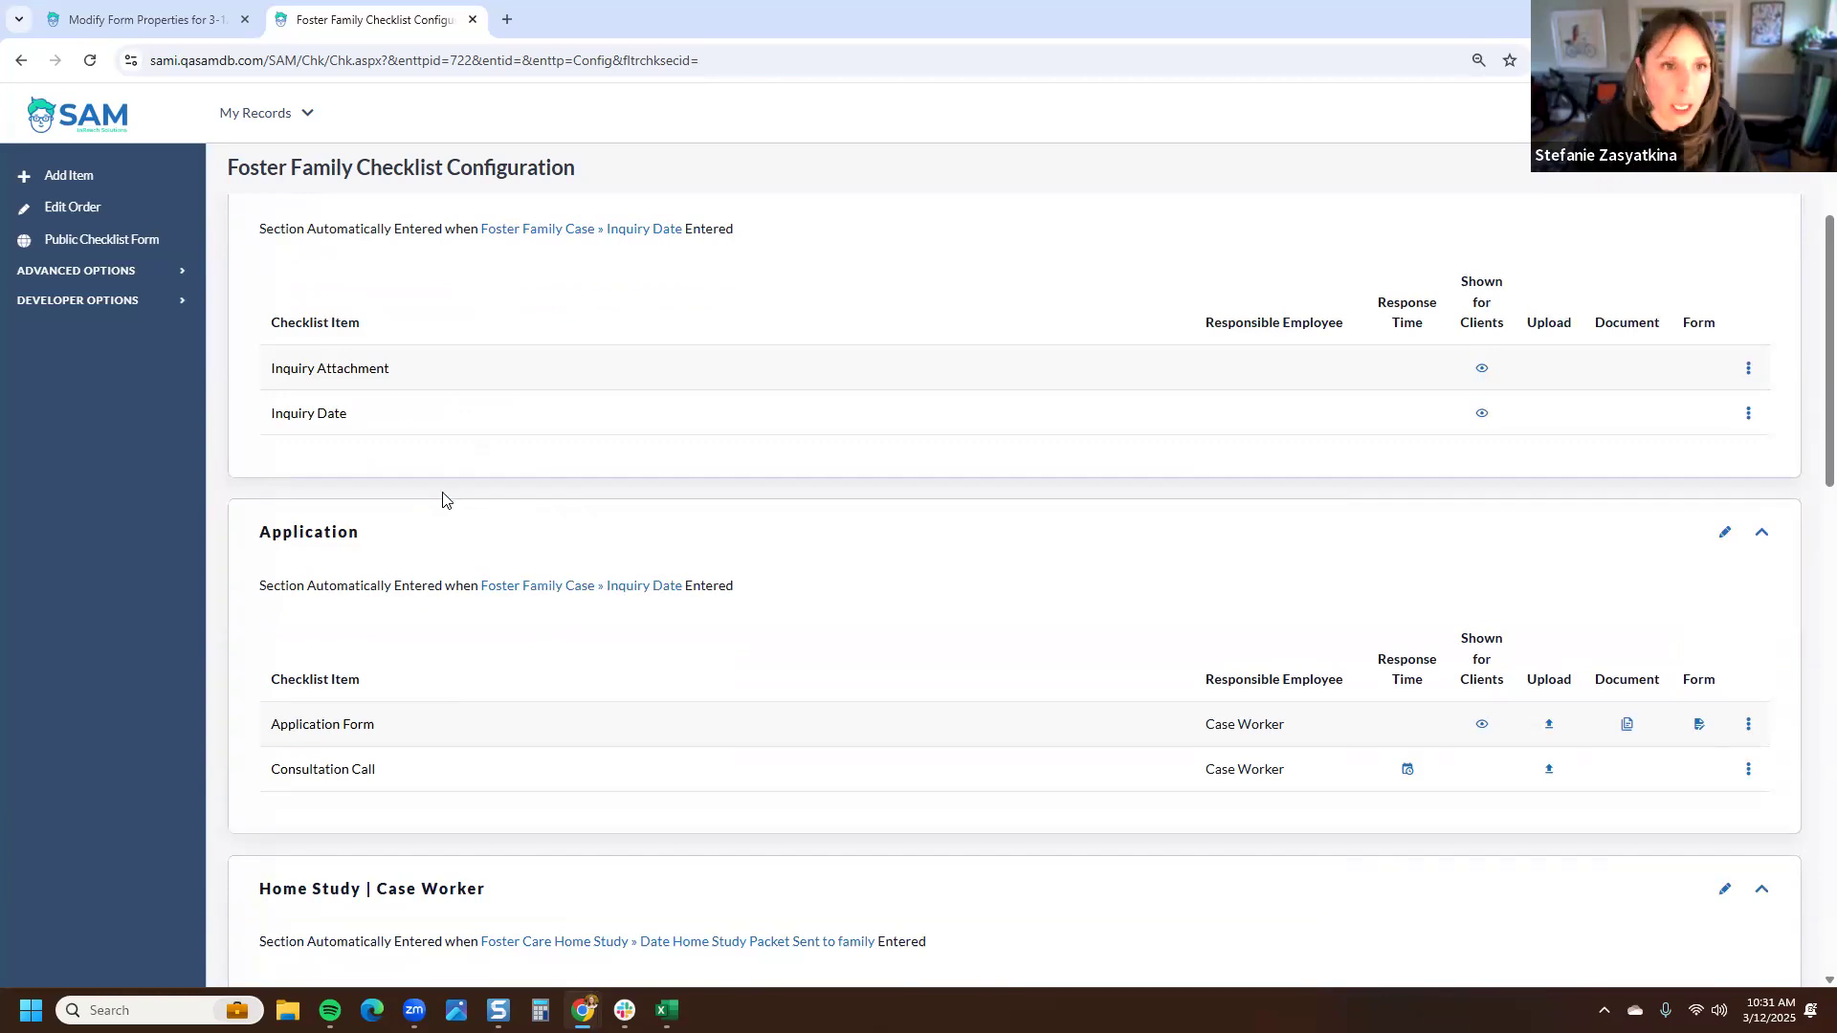
- Create a test foster family with first name Checklist, last name Test, in the Foster Care program
{"action": "left_click", "coordinate": [251, 114]}
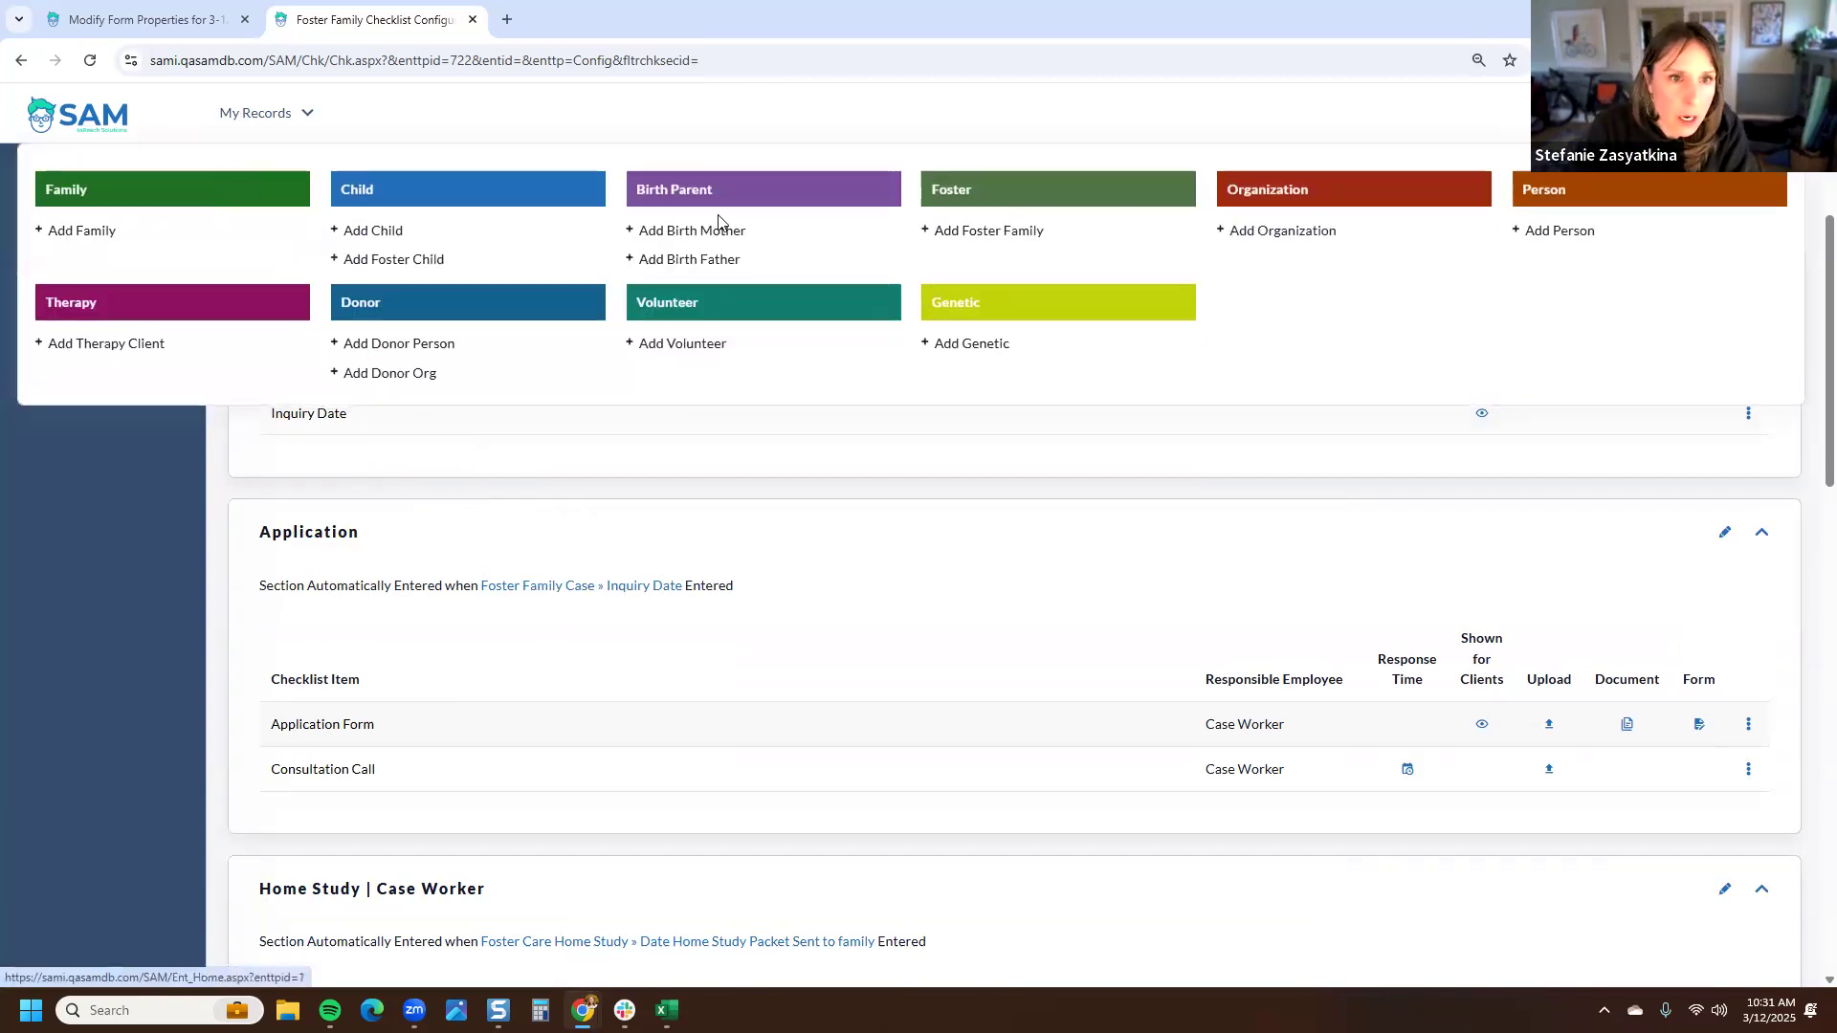
{"action": "right_click", "coordinate": [1000, 233]}
{"action": "right_click", "coordinate": [972, 228]}
{"action": "left_click", "coordinate": [1021, 251]}
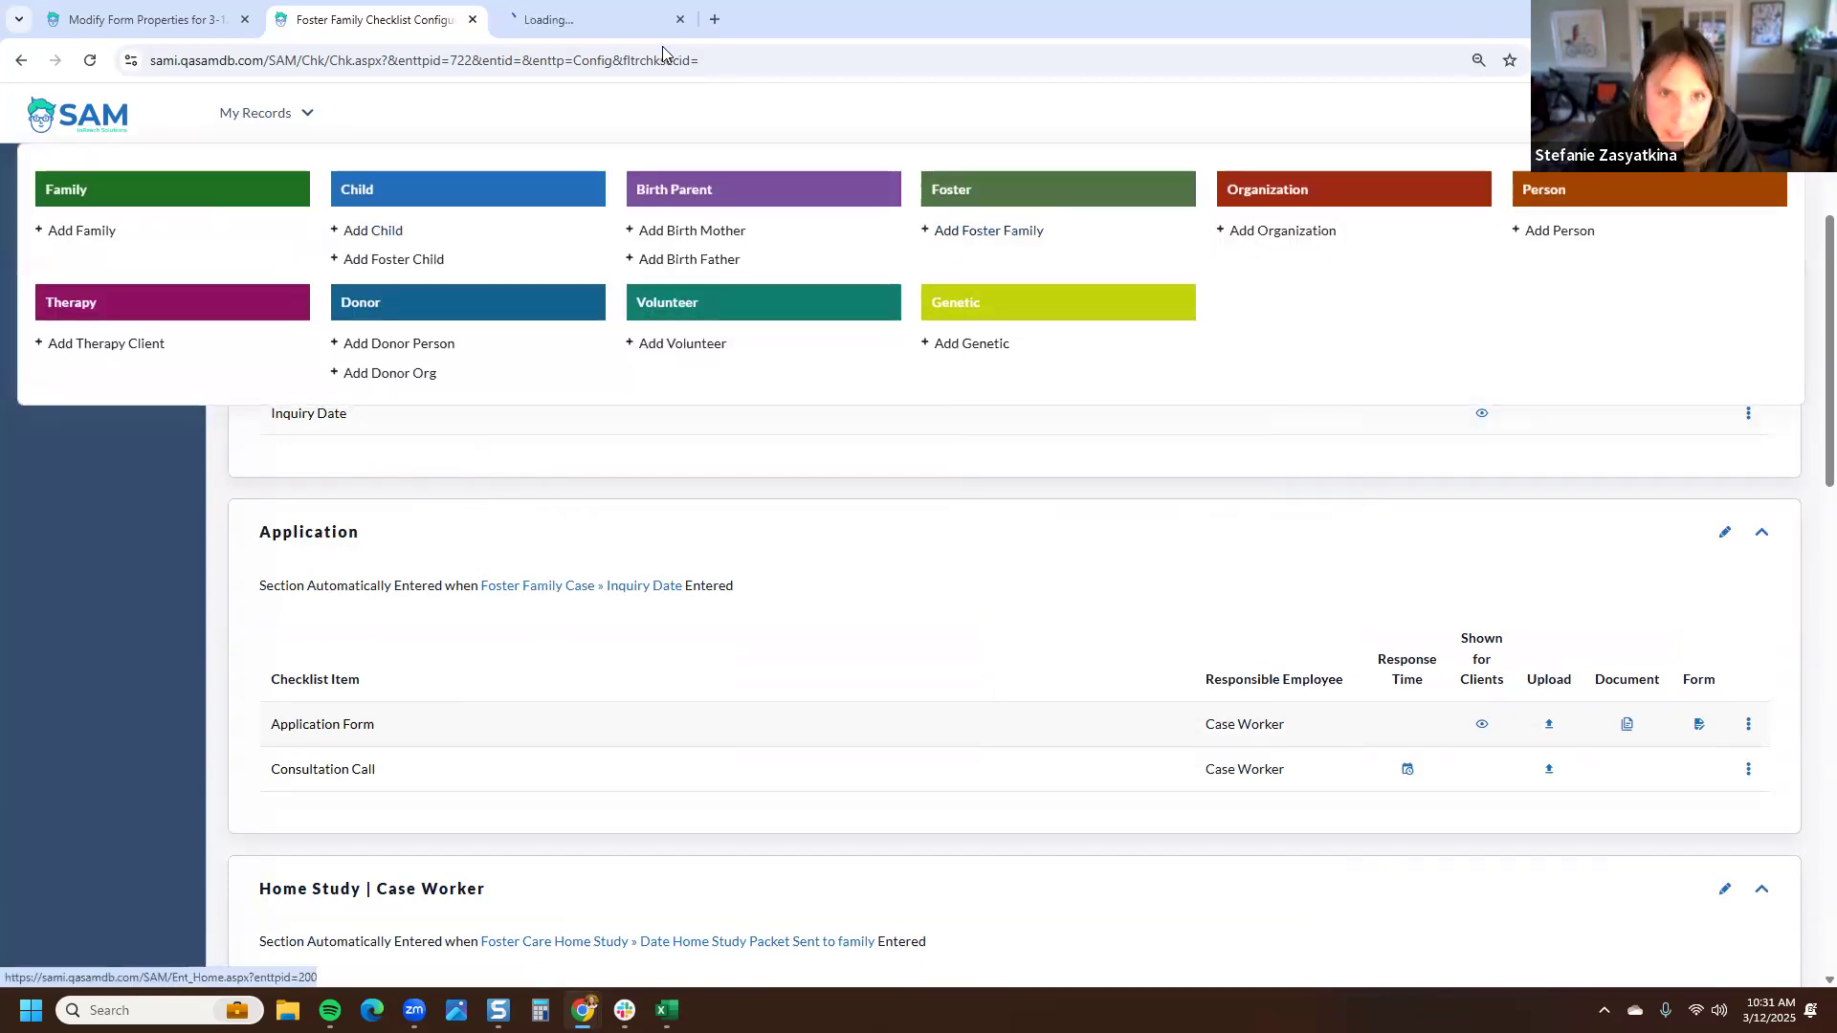
{"action": "key", "text": "ctrl+Tab"}
{"action": "type", "text": "C"}
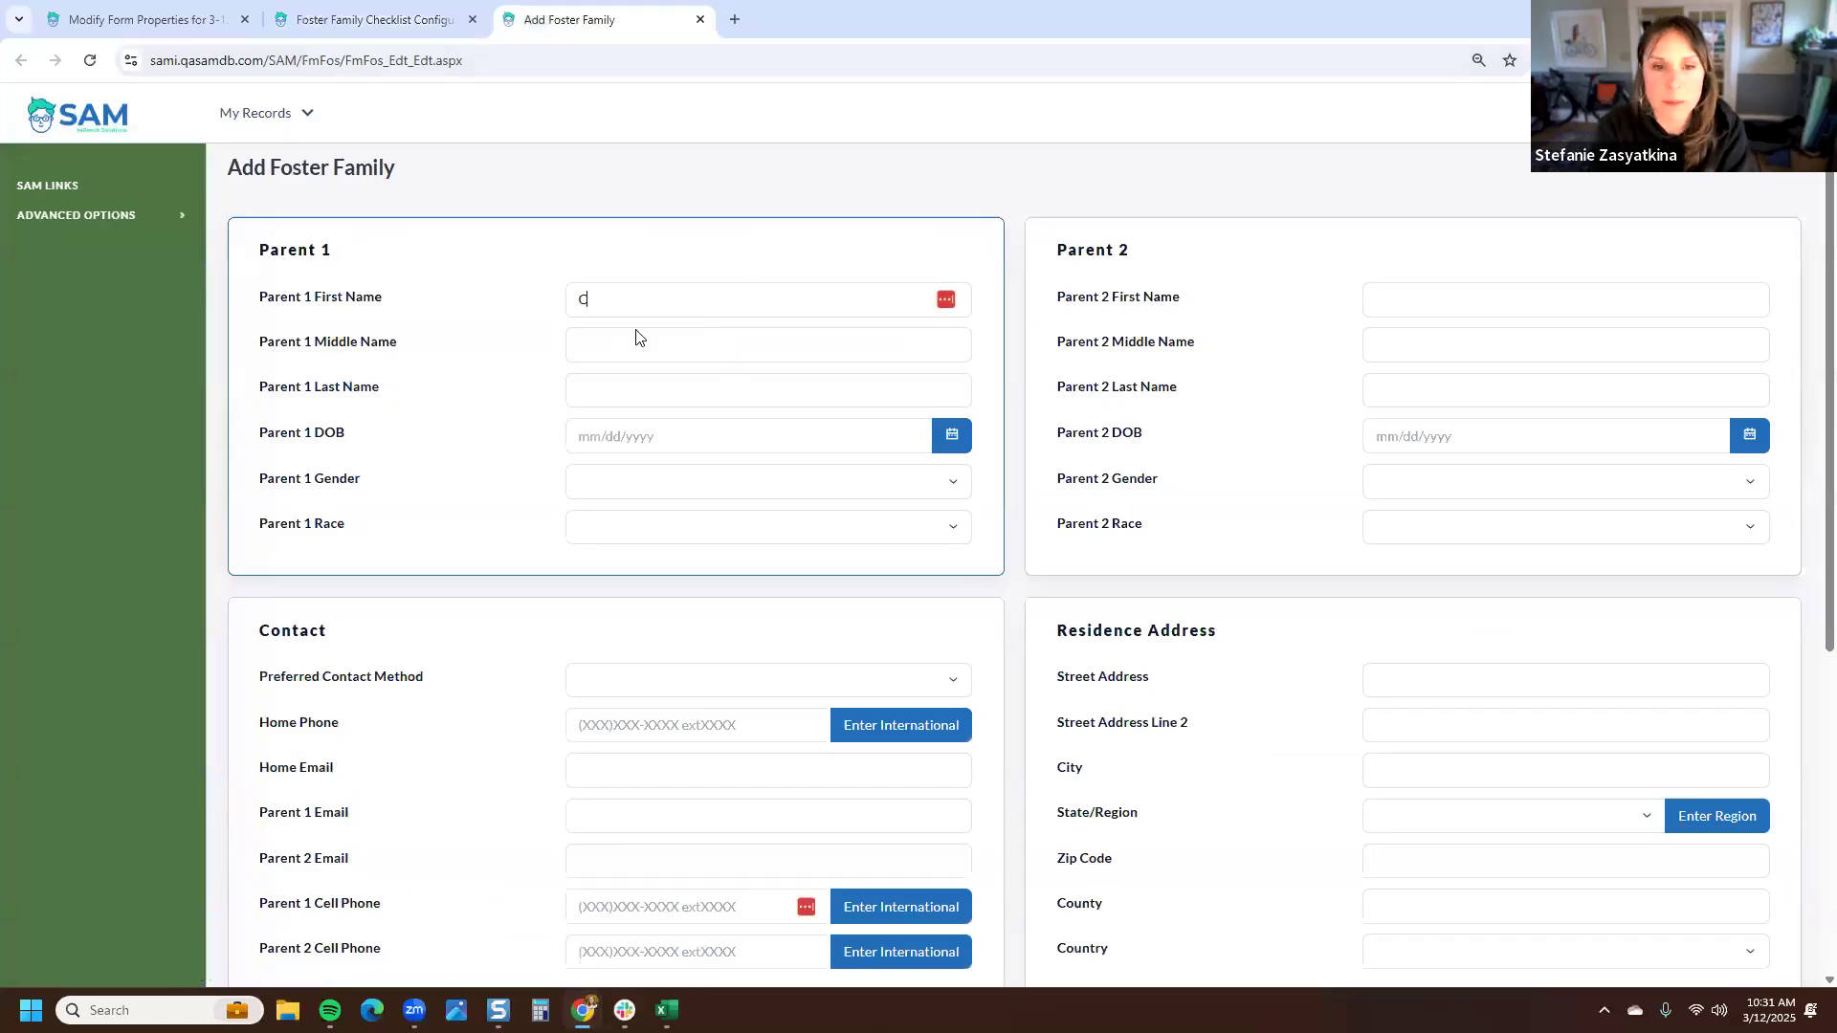
{"action": "type", "text": "hecklist"}
{"action": "key", "text": "Tab"}
{"action": "key", "text": "Tab"}
{"action": "type", "text": "Test"}
{"action": "scroll", "coordinate": [989, 545], "scroll_direction": "down", "scroll_amount": 5}
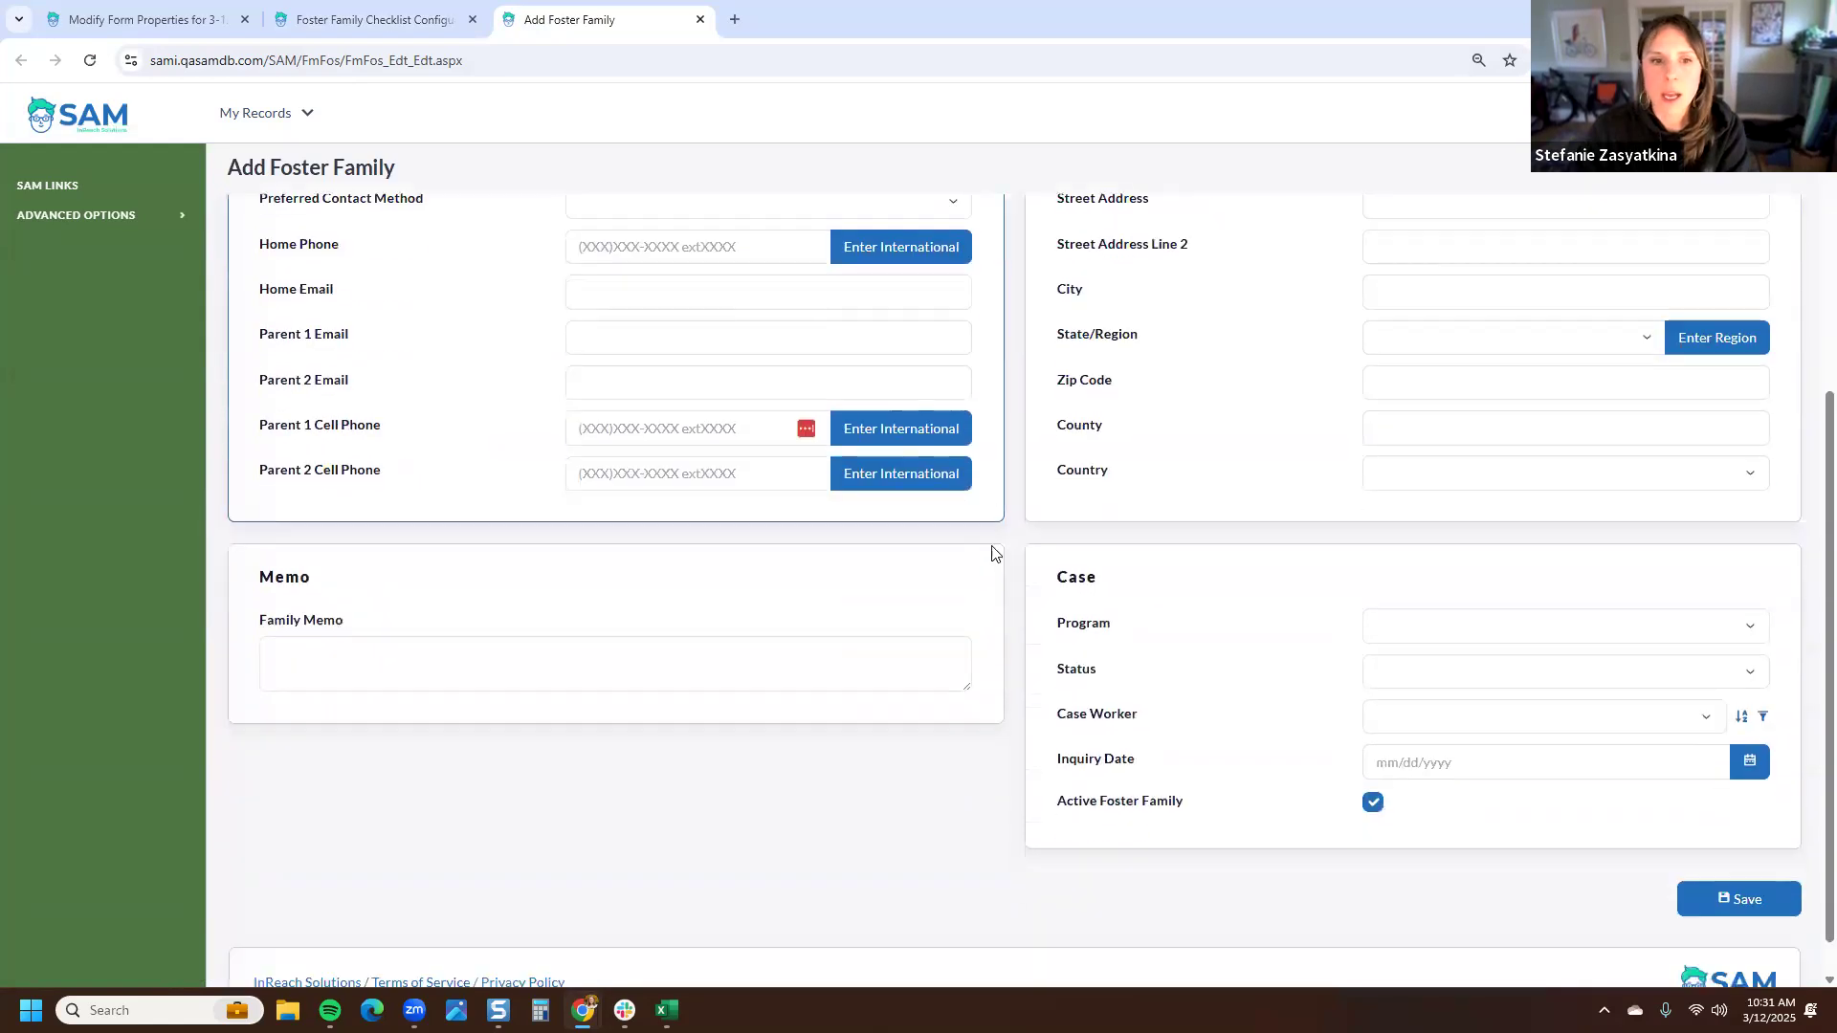
{"action": "left_click", "coordinate": [1465, 588]}
{"action": "left_click", "coordinate": [1454, 633]}
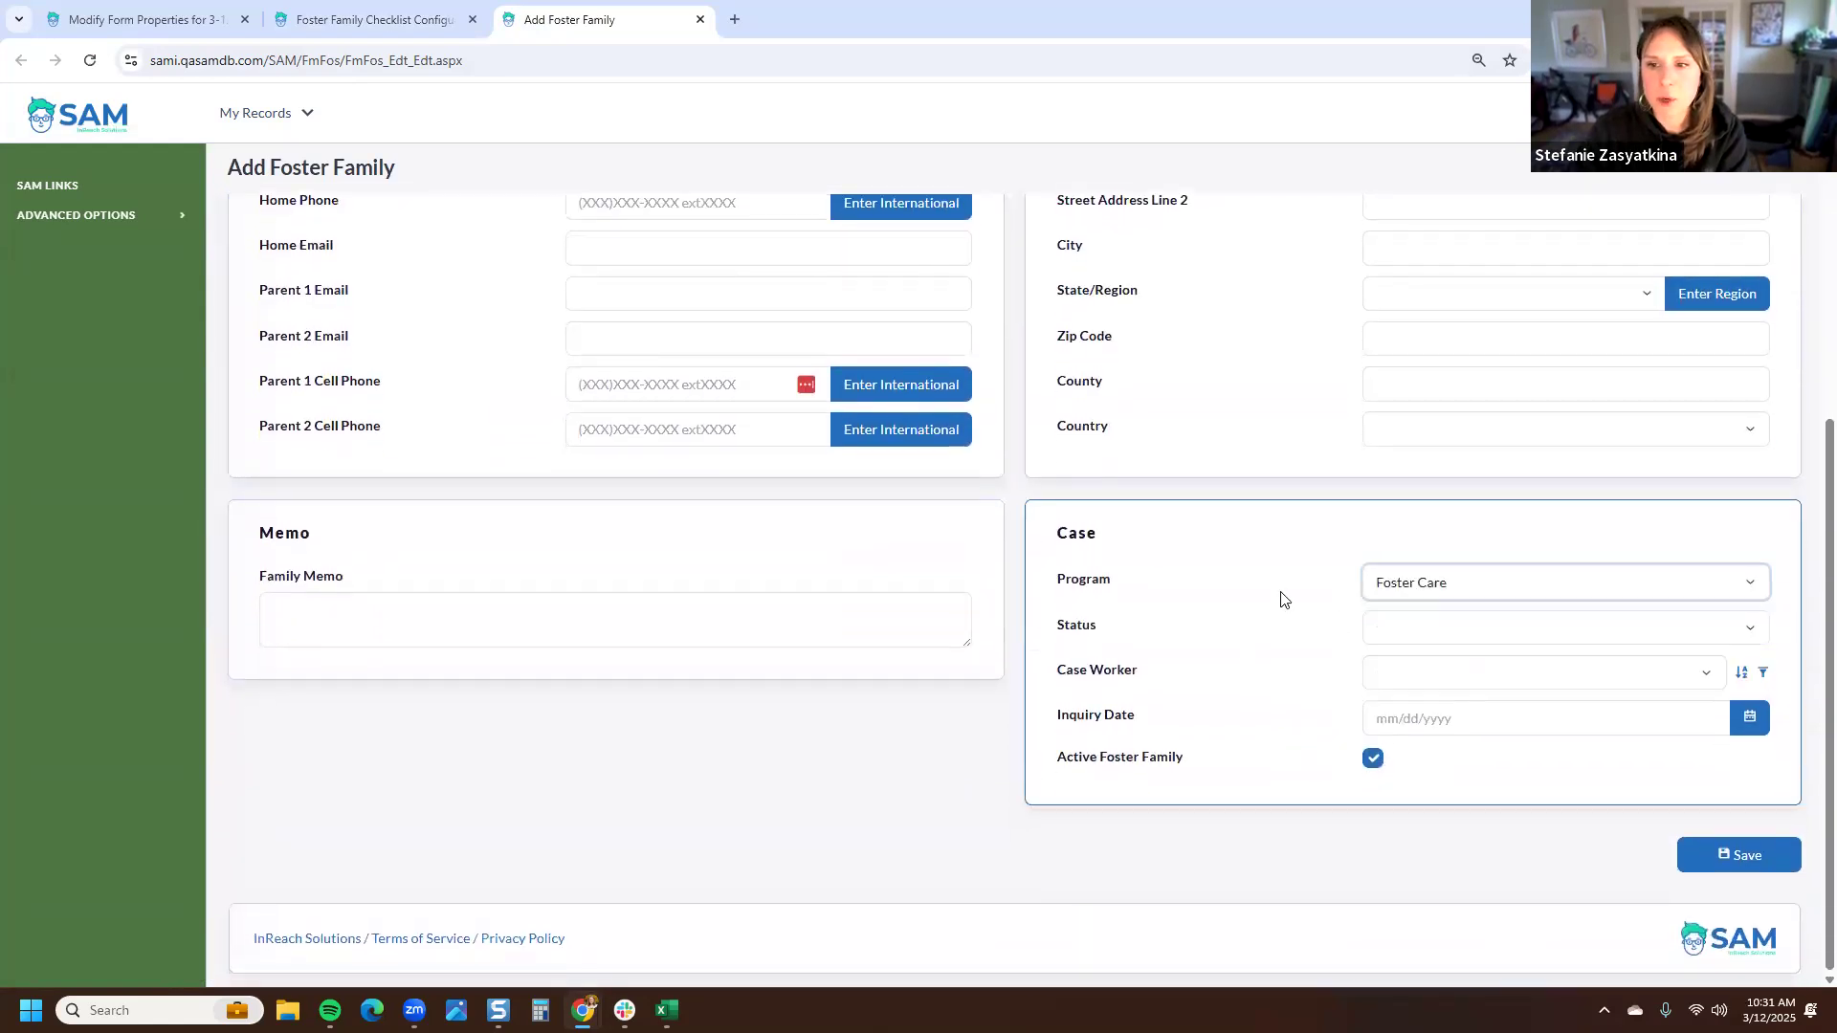
{"action": "left_click", "coordinate": [1760, 848]}
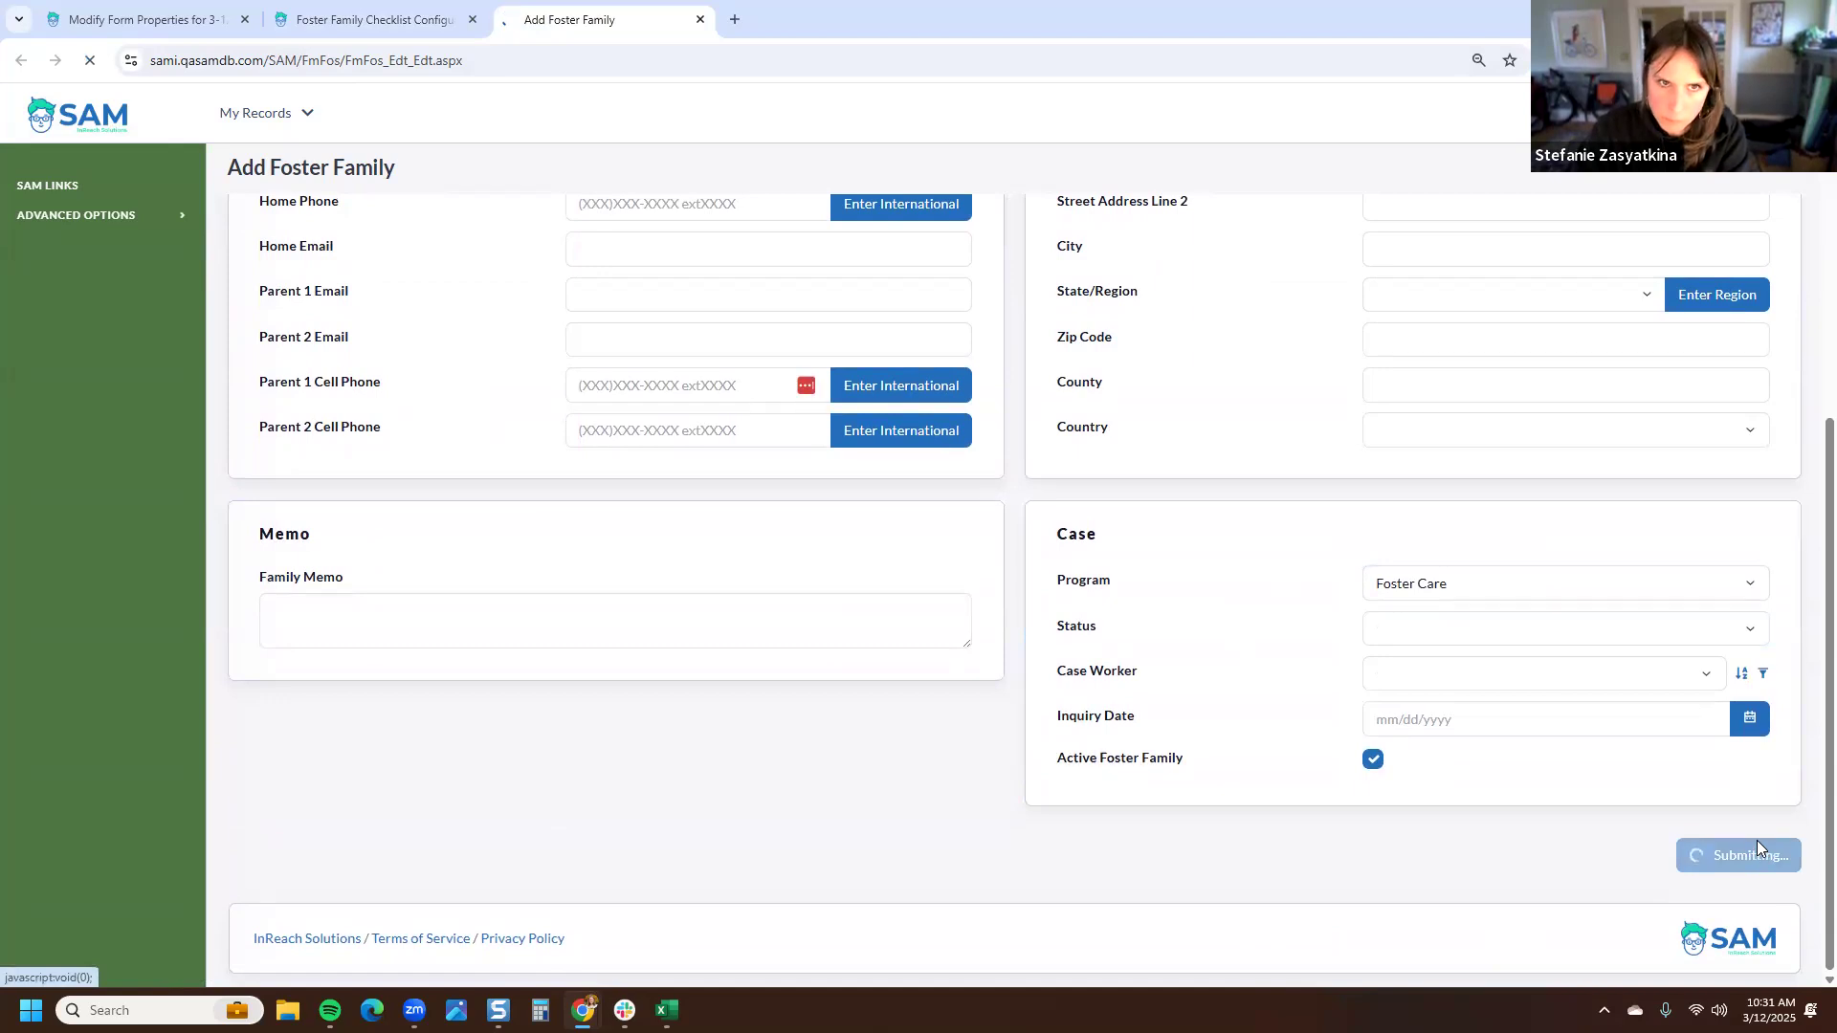
- Set the test family's Inquiry Date milestone to 3/12/2025
{"action": "left_click", "coordinate": [413, 21]}
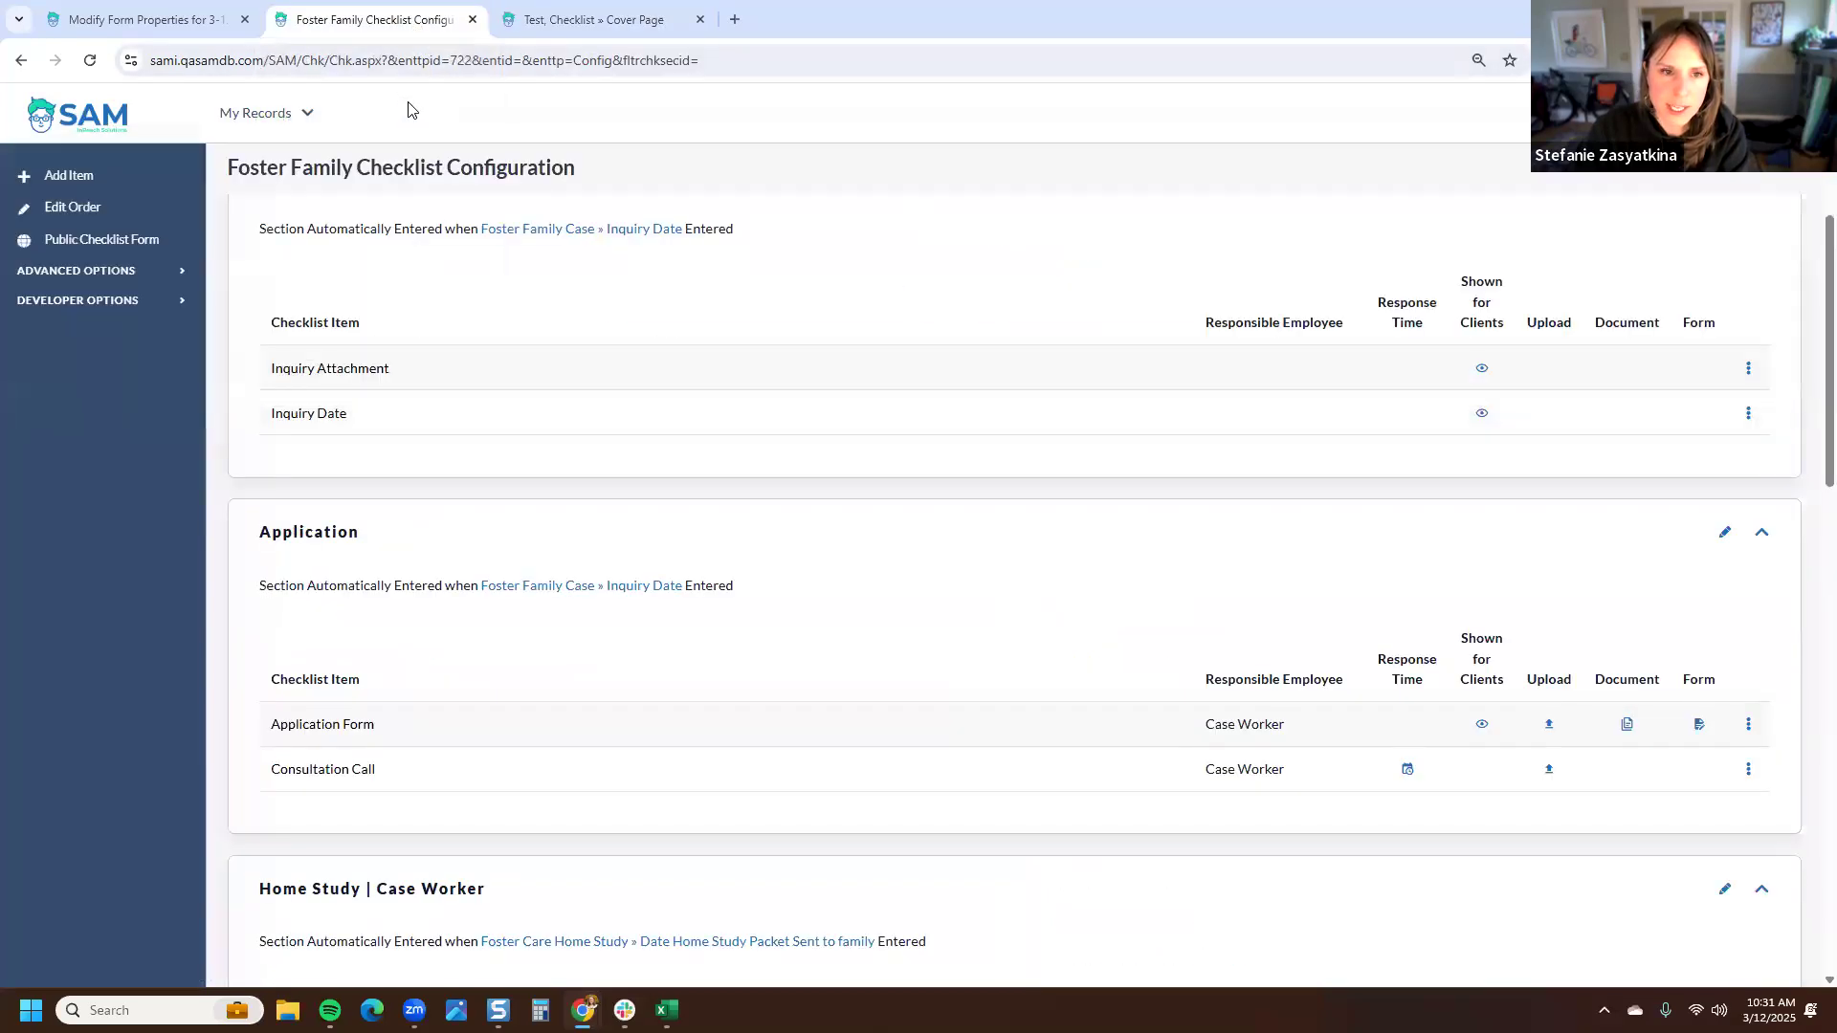
{"action": "scroll", "coordinate": [488, 522], "scroll_direction": "up", "scroll_amount": 2}
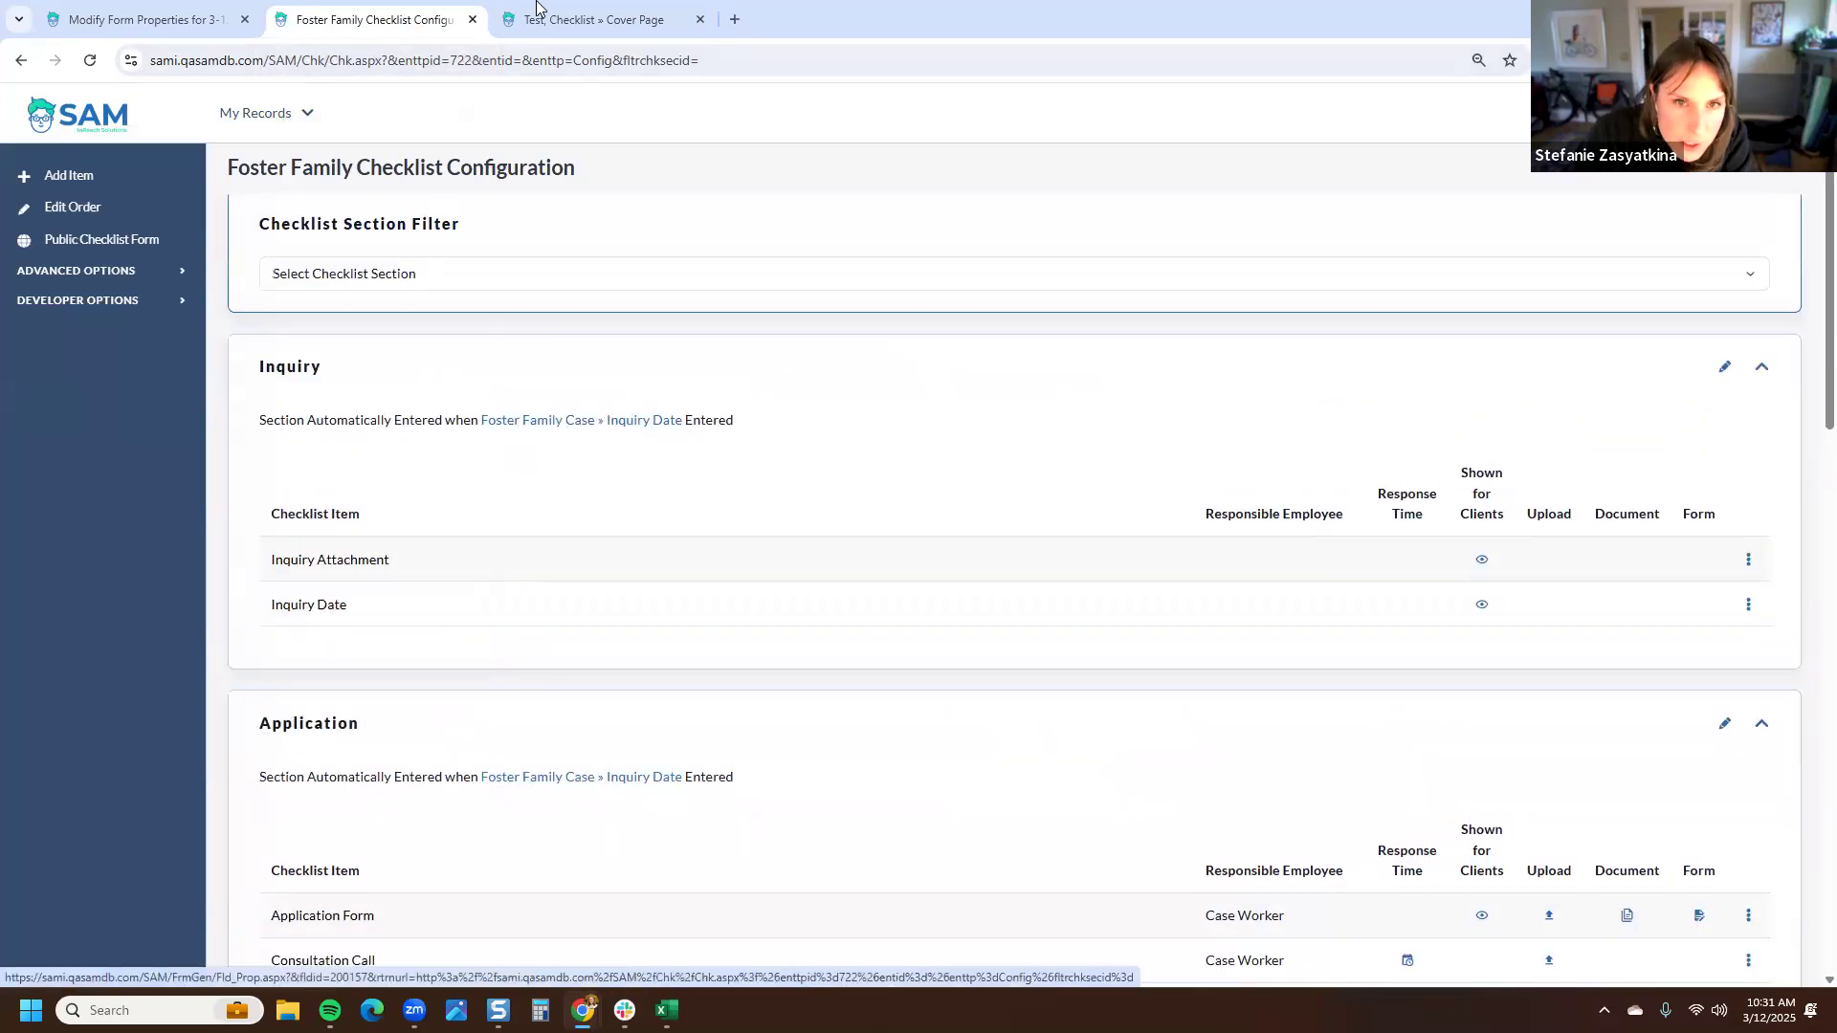
{"action": "left_click", "coordinate": [593, 19]}
{"action": "scroll", "coordinate": [1139, 727], "scroll_direction": "down", "scroll_amount": 2}
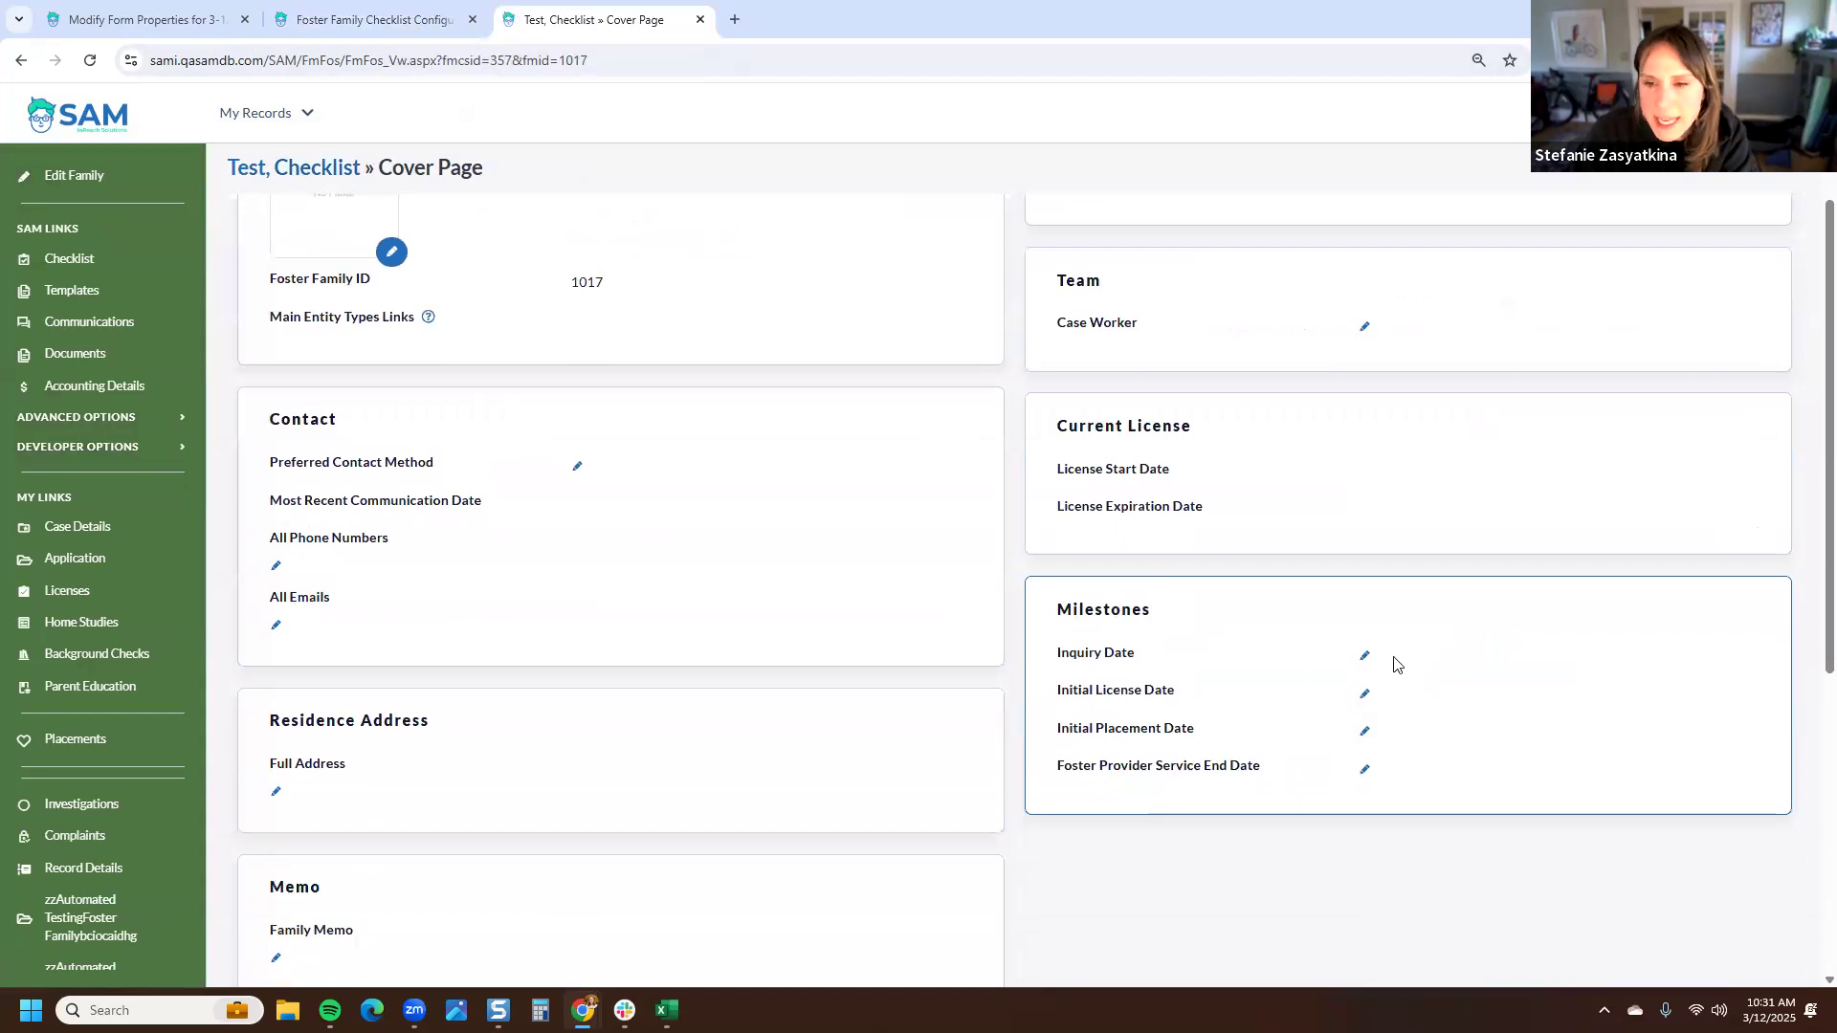
{"action": "left_click", "coordinate": [1365, 655]}
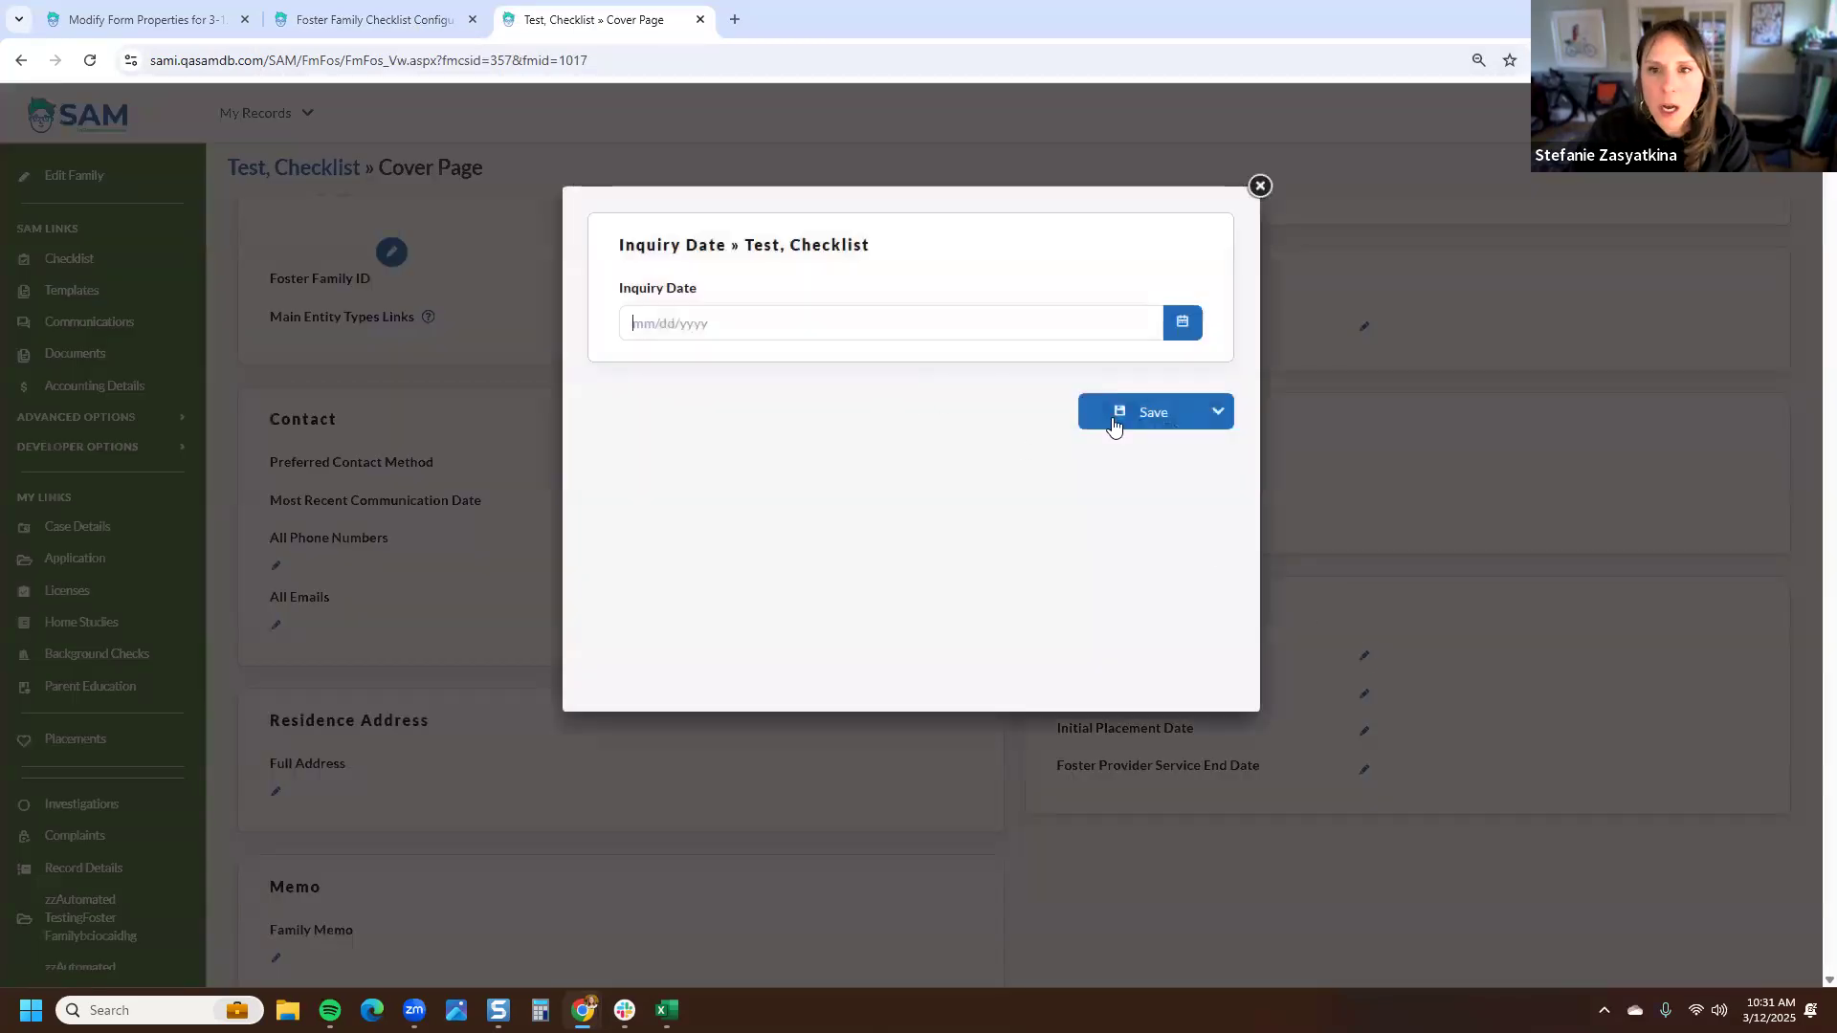
{"action": "left_click", "coordinate": [1216, 412]}
{"action": "right_click", "coordinate": [1139, 480]}
{"action": "left_click", "coordinate": [1220, 500]}
{"action": "left_click", "coordinate": [819, 21]}
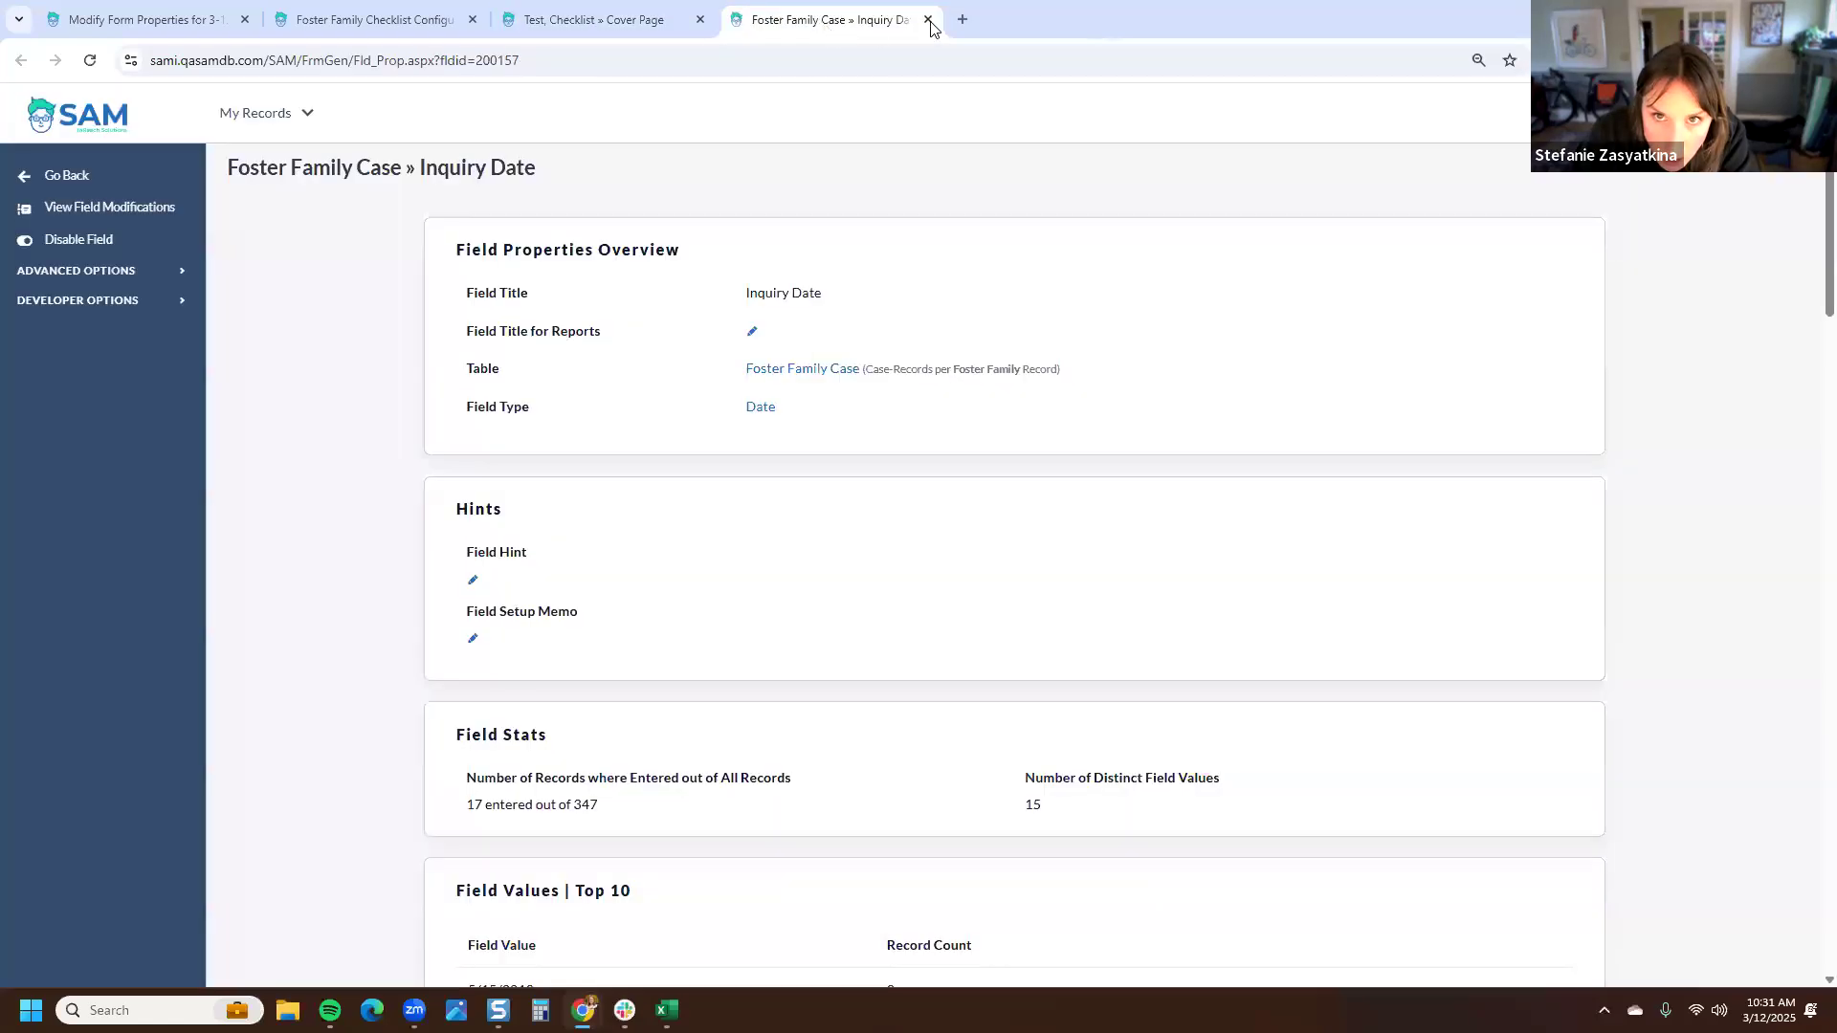
{"action": "left_click", "coordinate": [929, 19]}
{"action": "left_click", "coordinate": [1182, 325]}
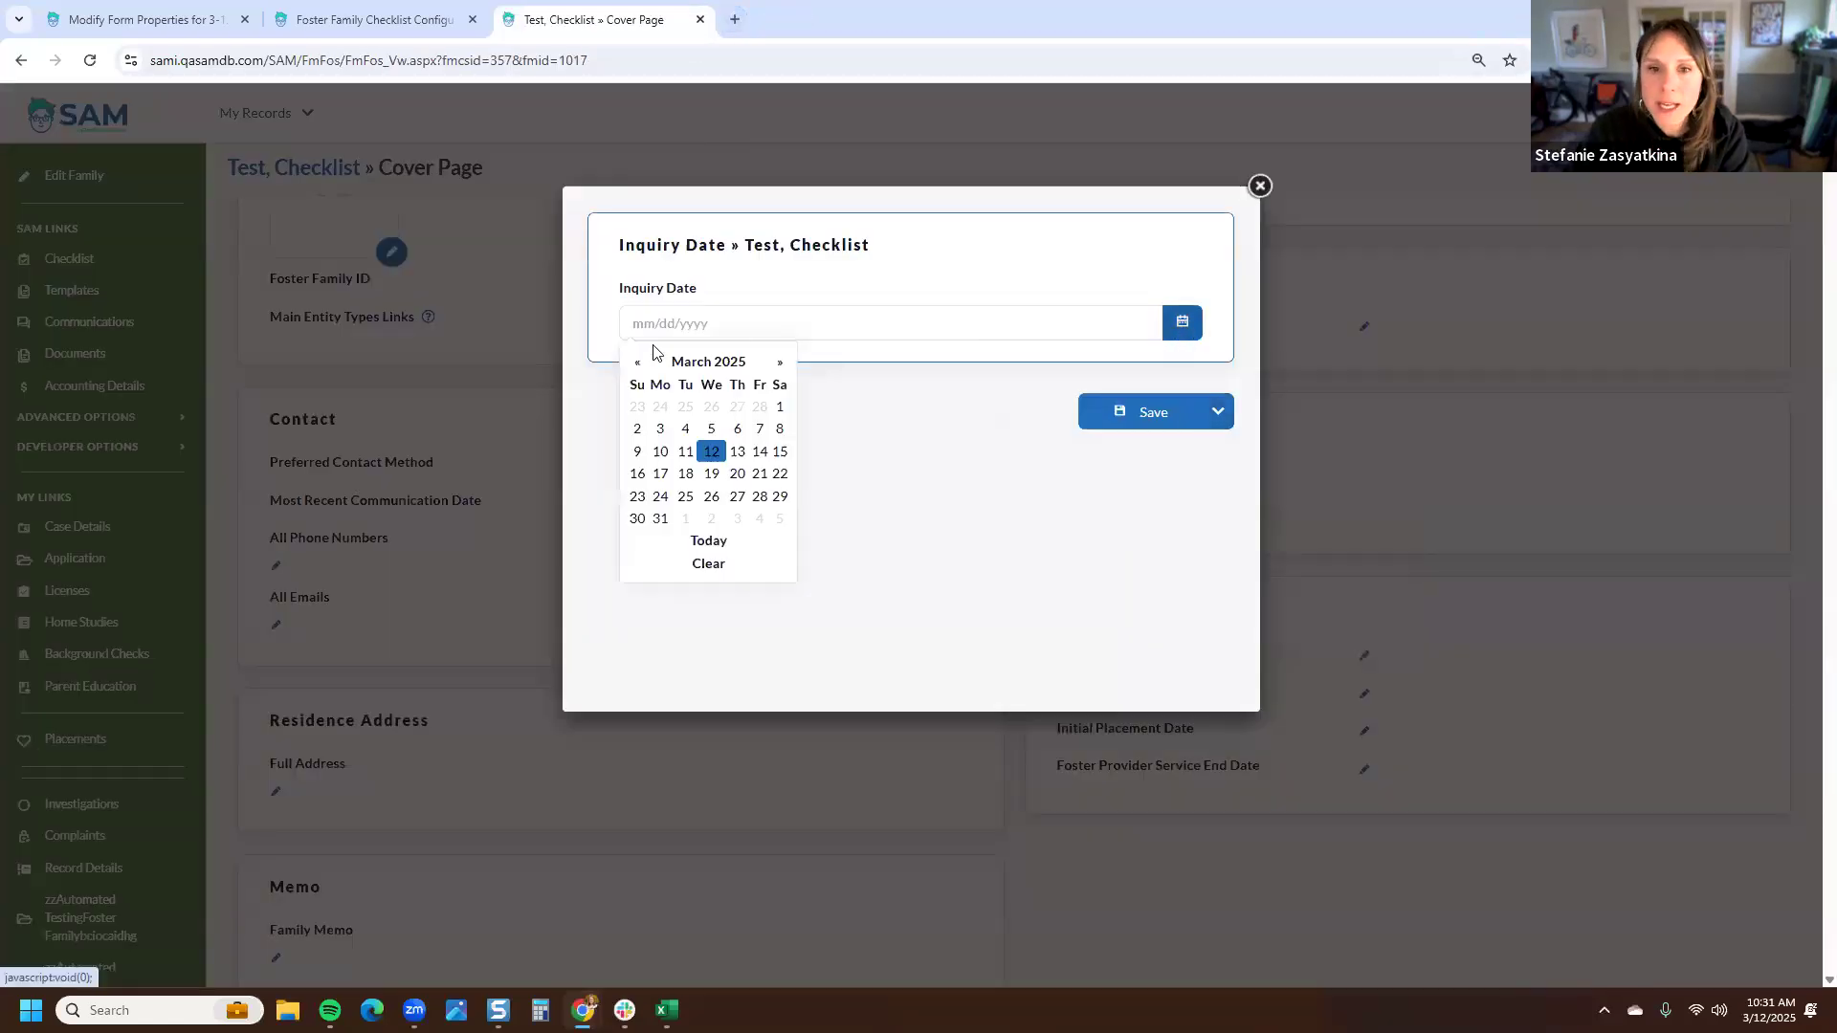
{"action": "left_click", "coordinate": [705, 457]}
{"action": "left_click", "coordinate": [1178, 411]}
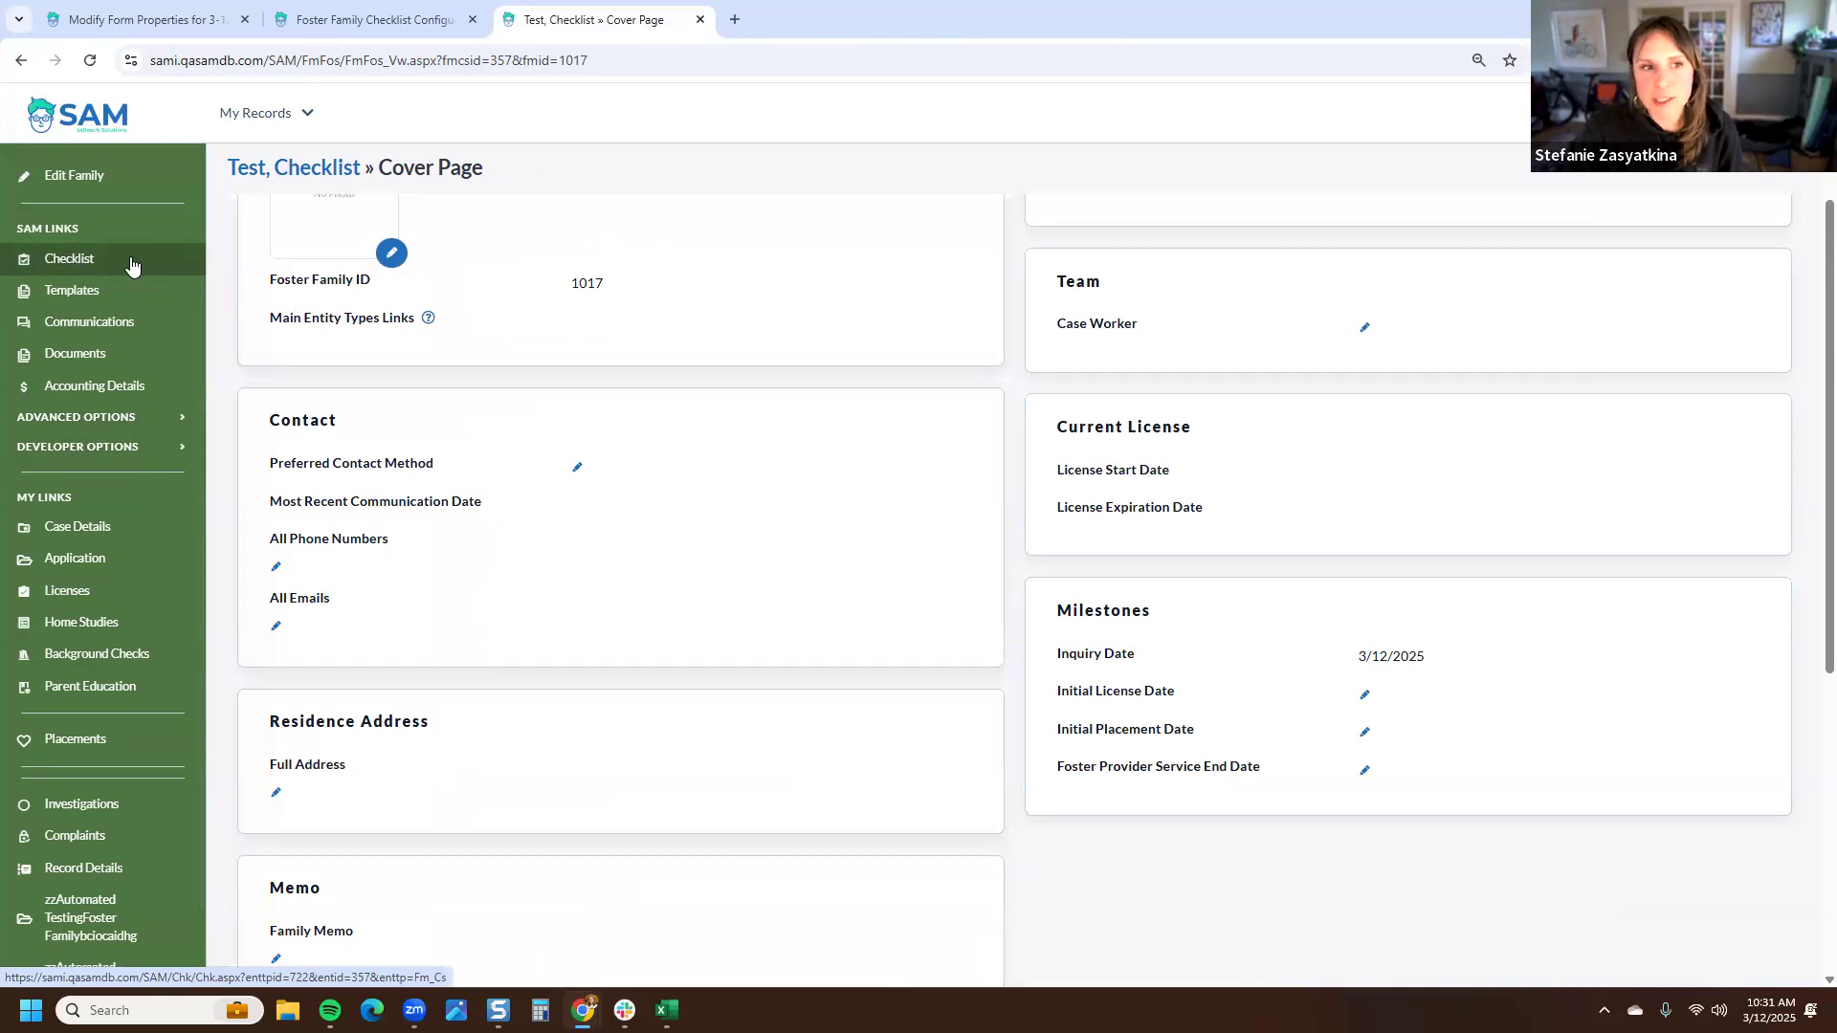
- Open the test family's checklist and review its Inquiry and Application items
{"action": "left_click_drag", "start_coordinate": [91, 237], "coordinate": [16, 236]}
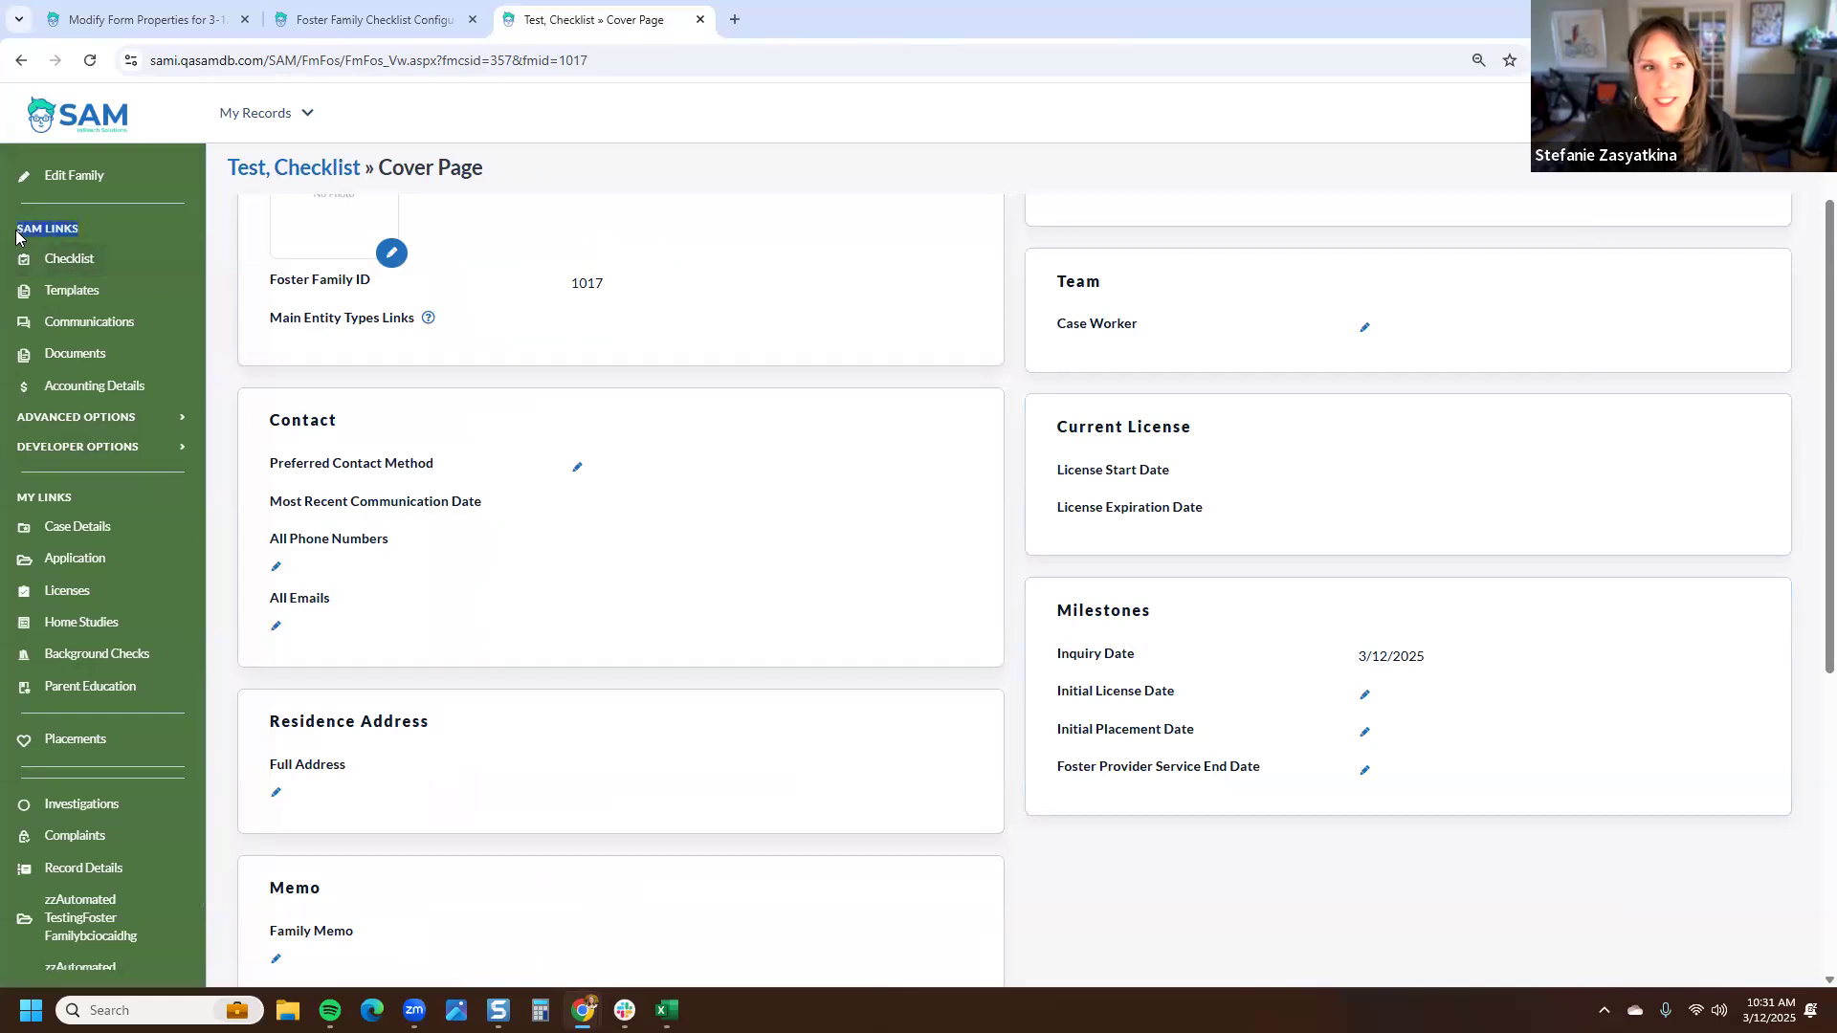
{"action": "left_click", "coordinate": [87, 271]}
{"action": "scroll", "coordinate": [257, 503], "scroll_direction": "down", "scroll_amount": 2}
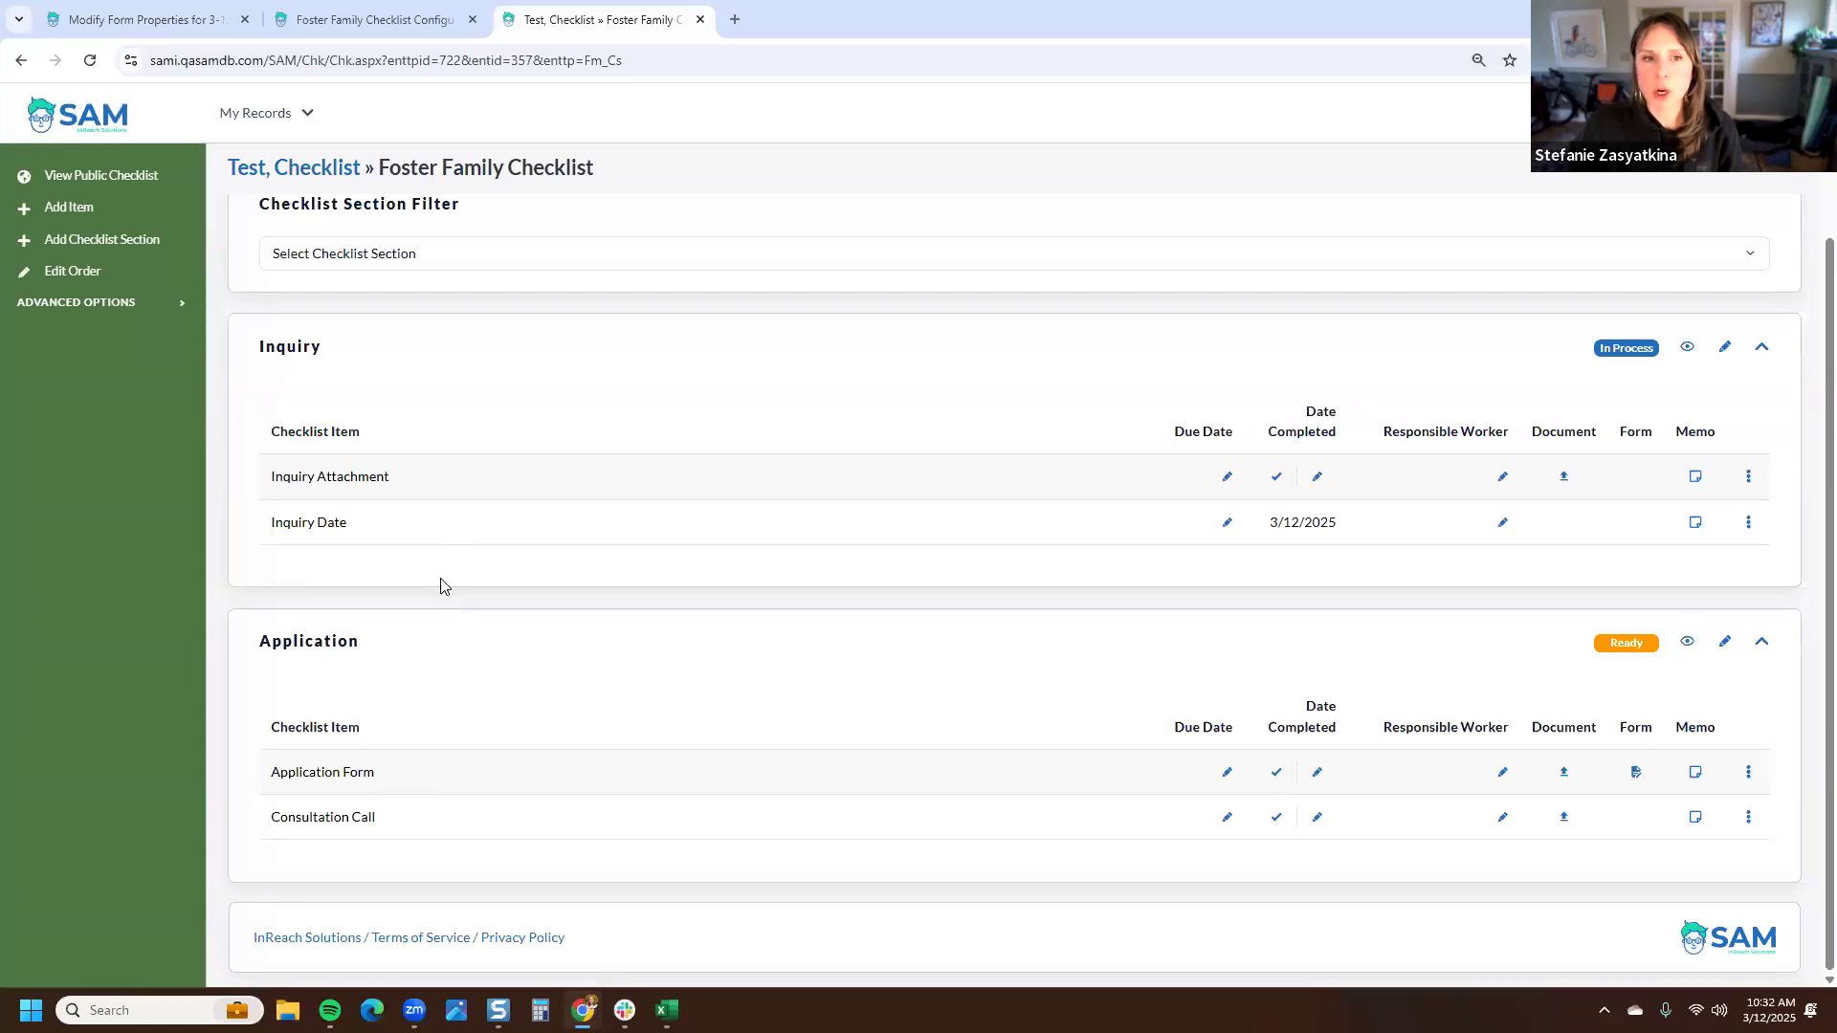
- Review the Foster Family checklist configuration sections again
{"action": "left_click", "coordinate": [405, 28]}
{"action": "scroll", "coordinate": [570, 603], "scroll_direction": "down", "scroll_amount": 4}
{"action": "scroll", "coordinate": [571, 602], "scroll_direction": "down", "scroll_amount": 4}
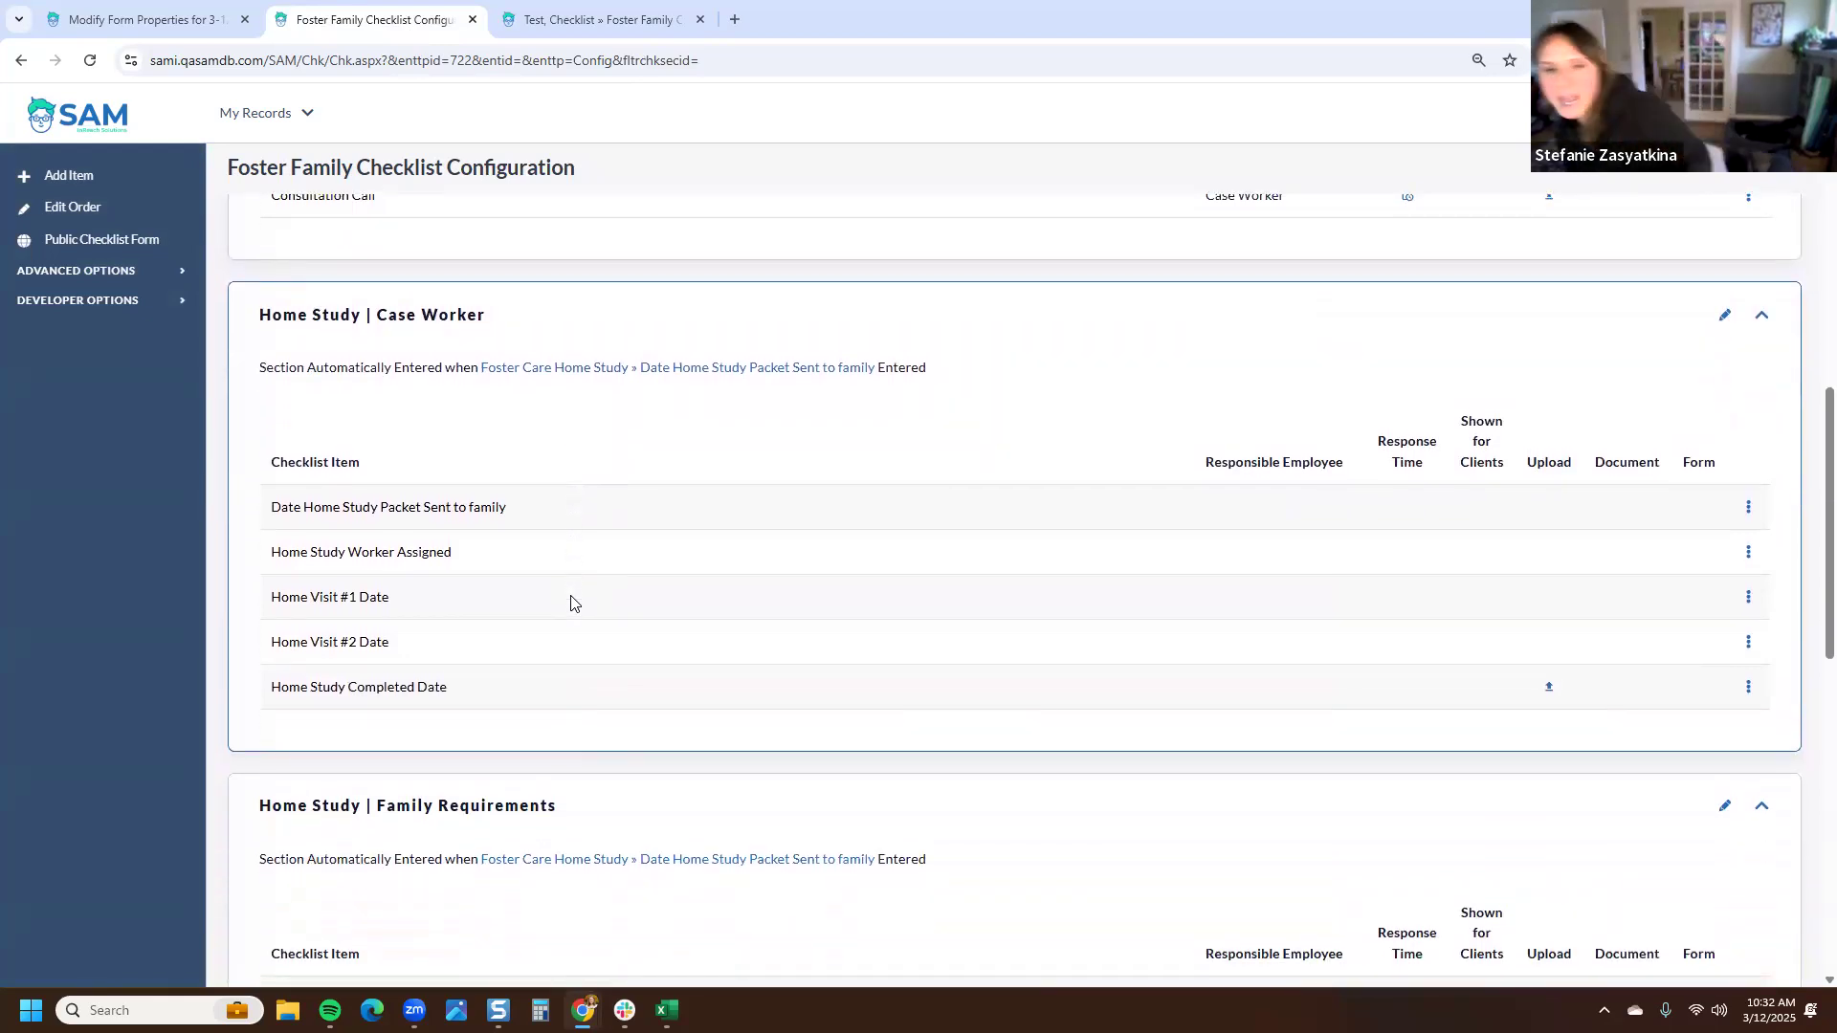
{"action": "scroll", "coordinate": [561, 481], "scroll_direction": "down", "scroll_amount": 5}
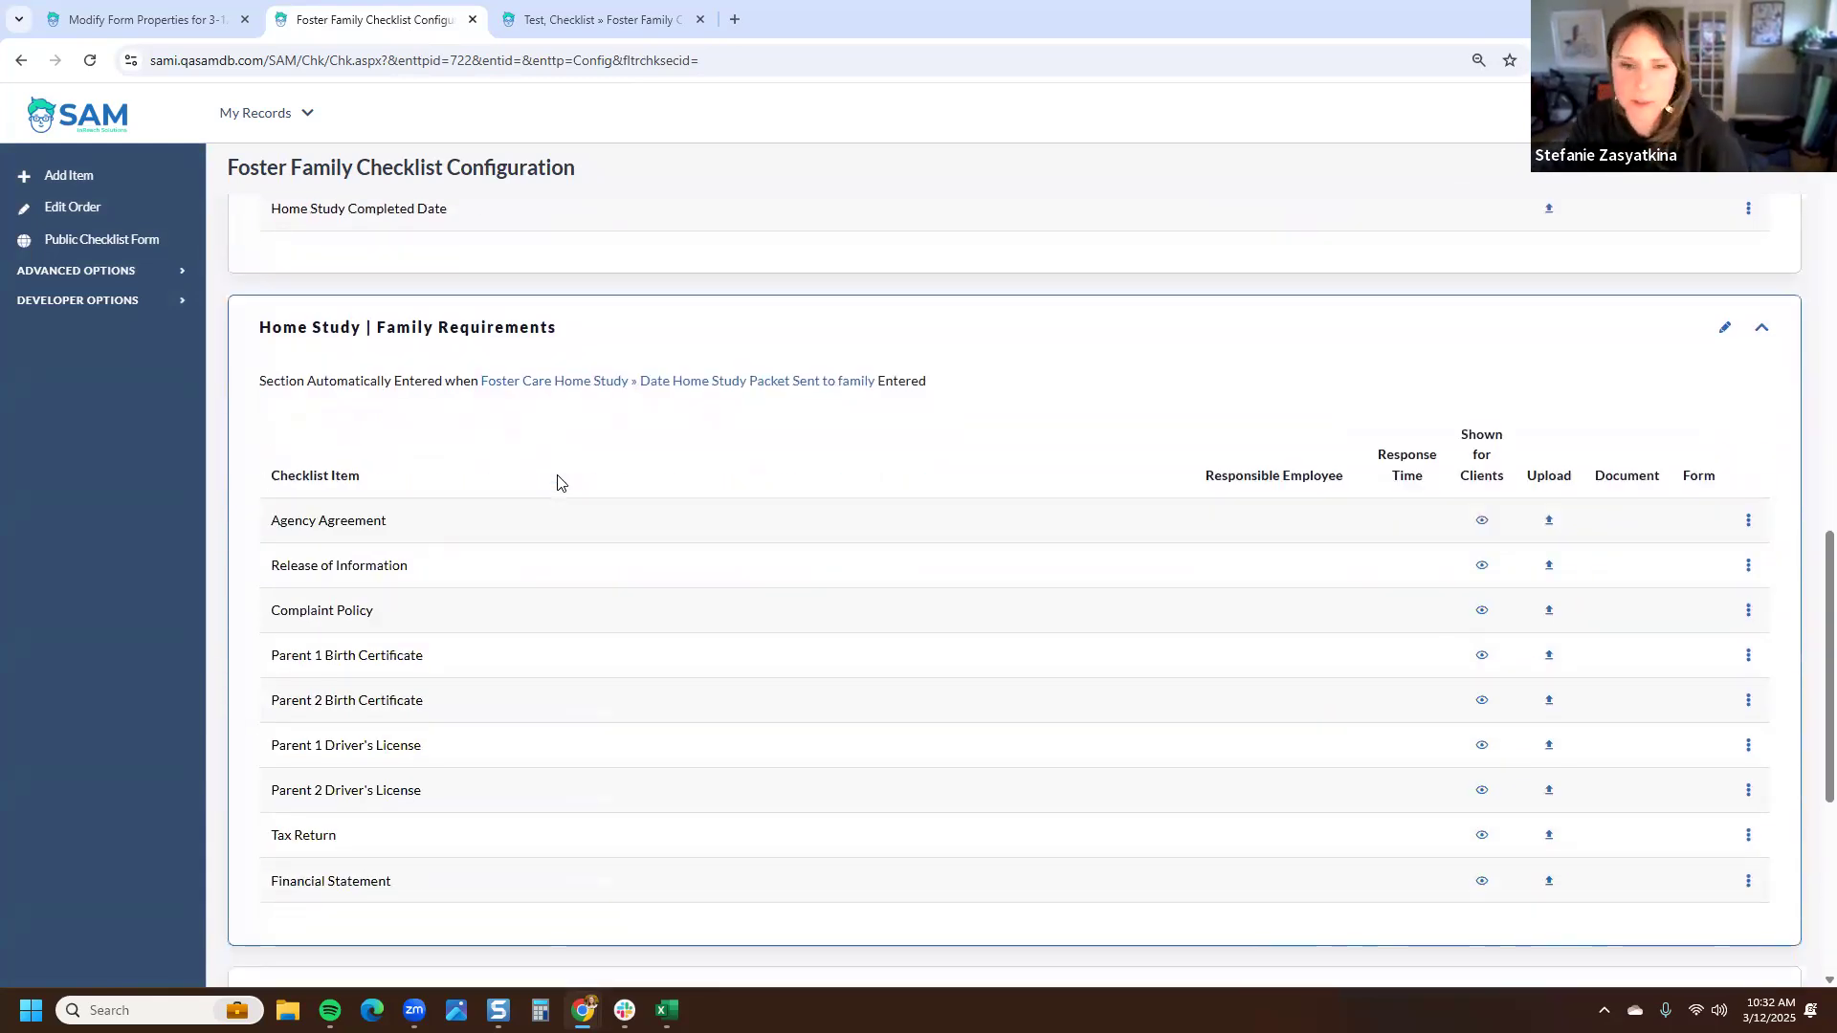
{"action": "scroll", "coordinate": [561, 483], "scroll_direction": "down", "scroll_amount": 6}
{"action": "scroll", "coordinate": [532, 504], "scroll_direction": "up", "scroll_amount": 5}
{"action": "scroll", "coordinate": [532, 505], "scroll_direction": "up", "scroll_amount": 15}
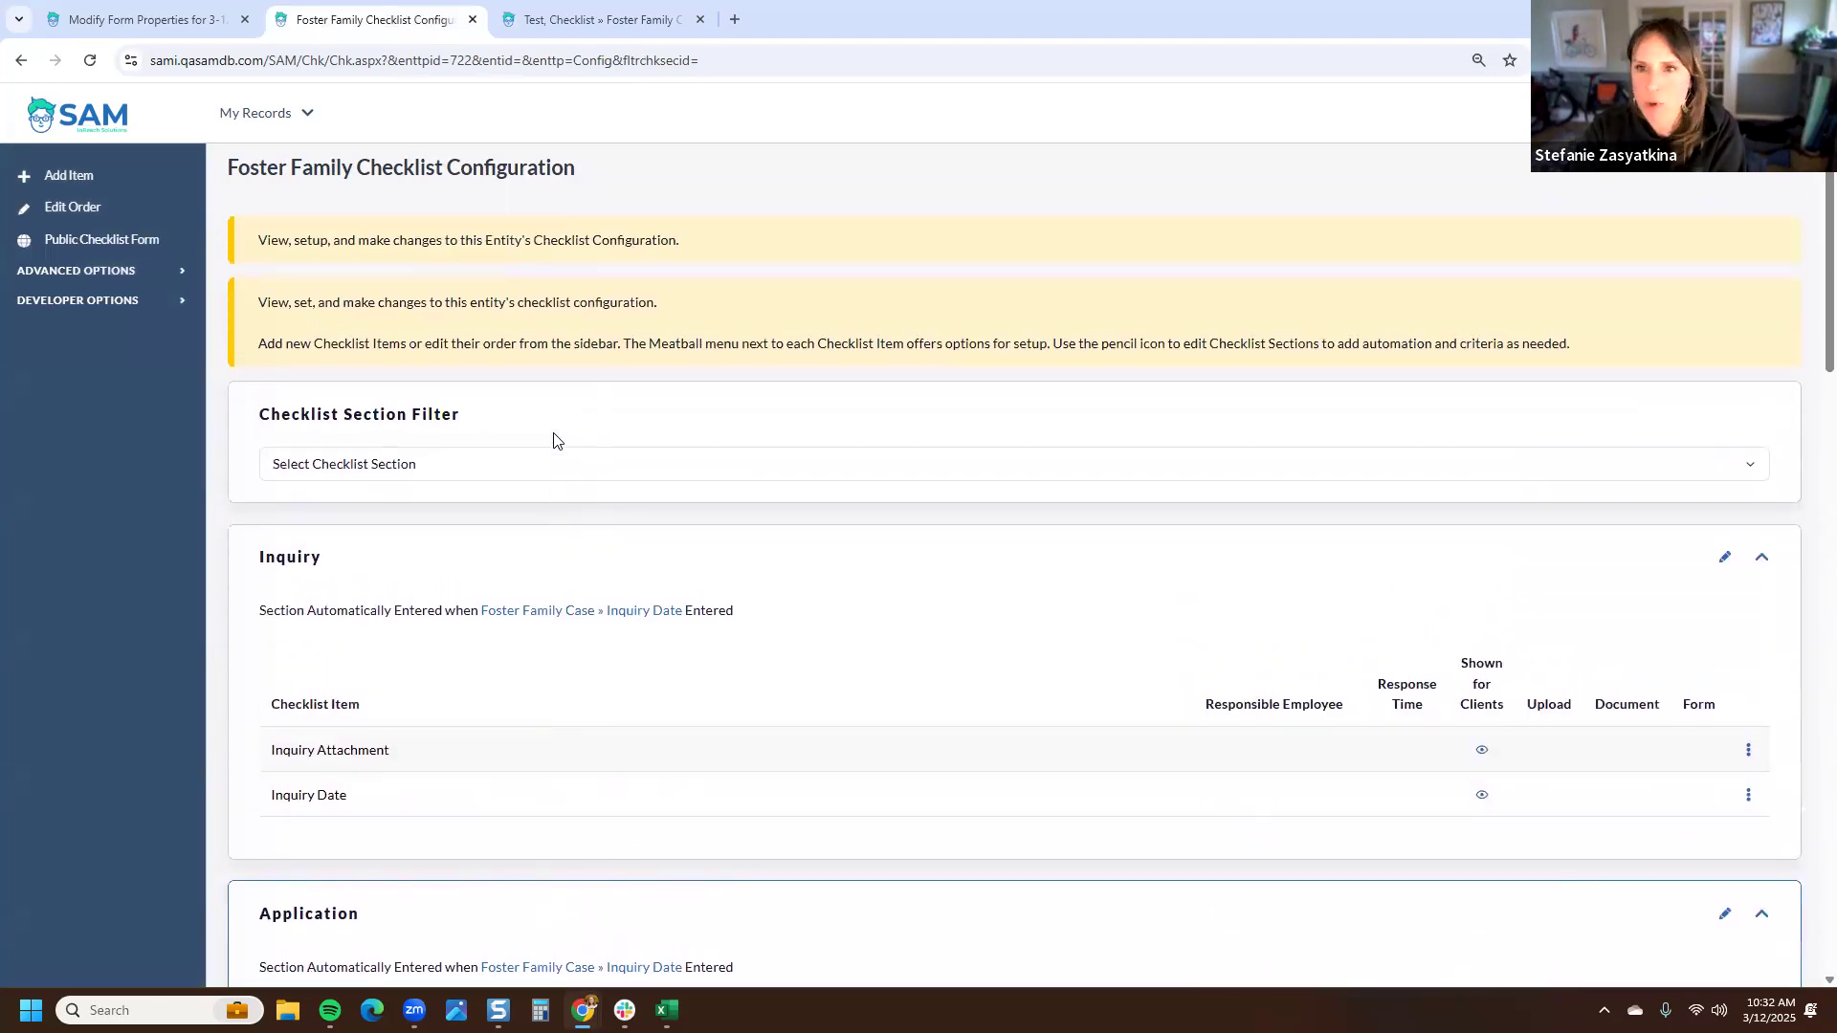
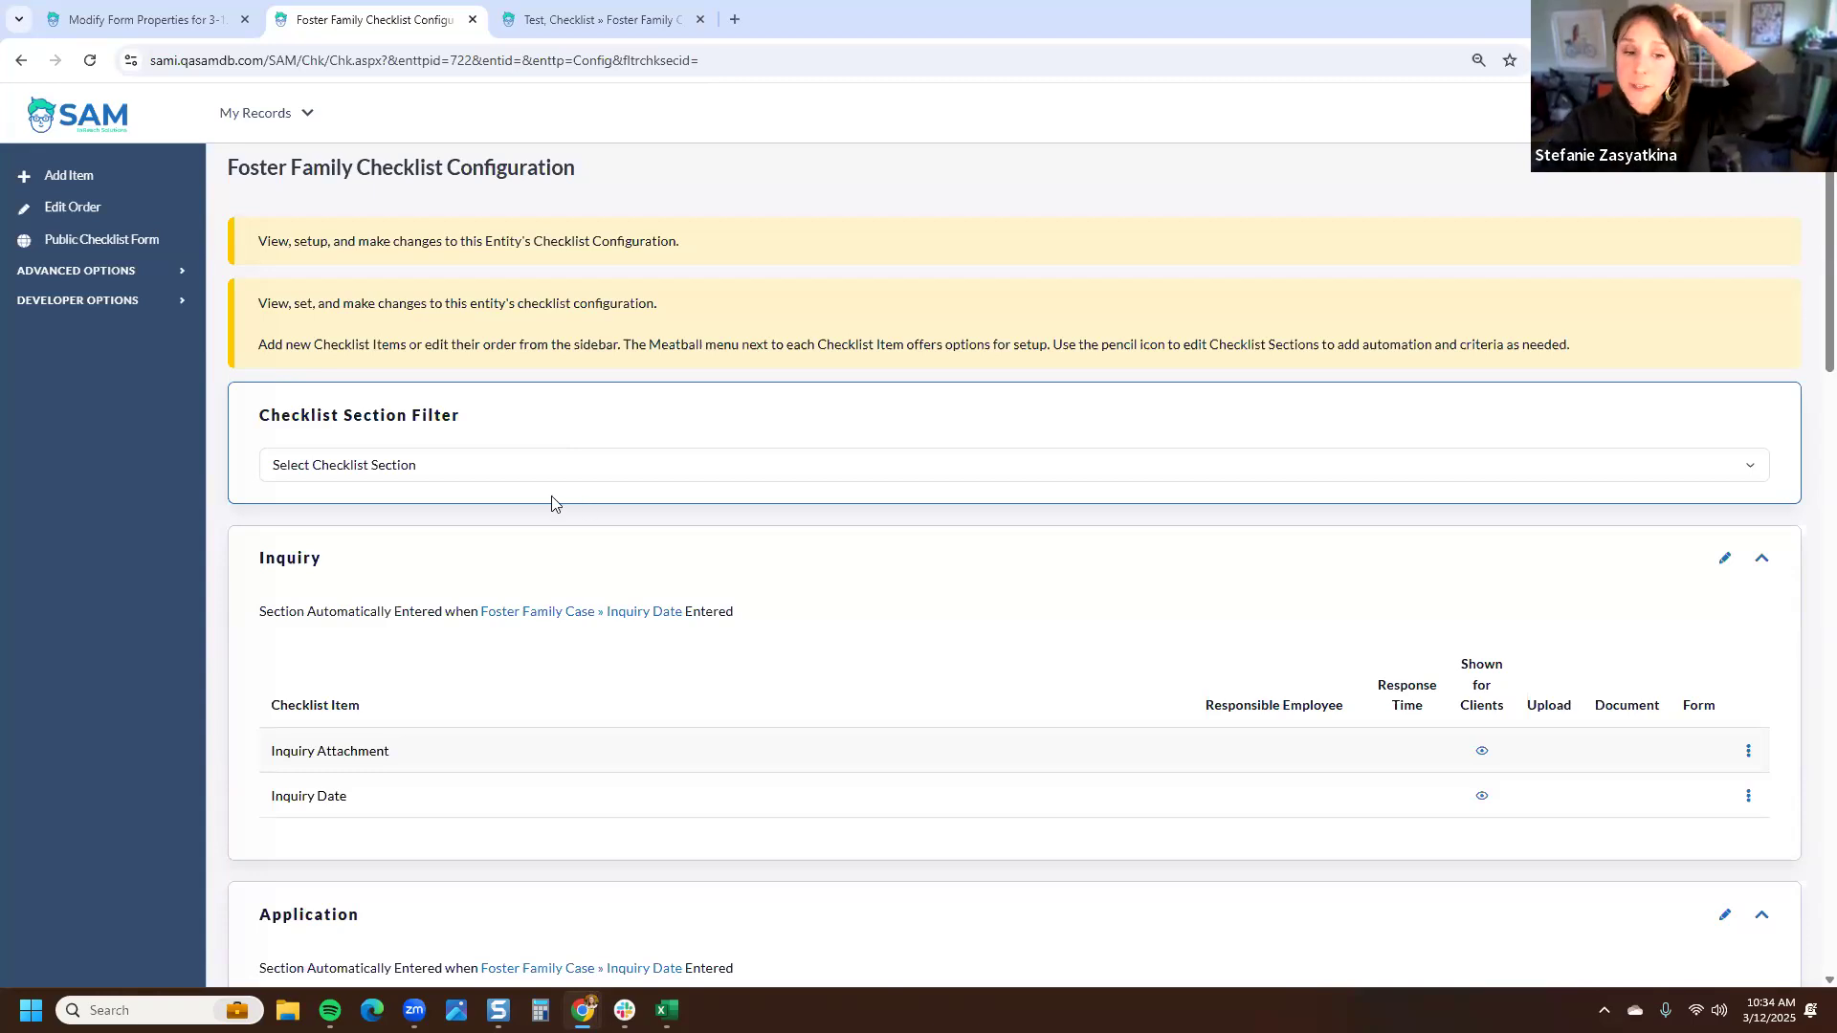
- Review the Foster Family checklist's Application and Home Study | Case Worker sections
{"action": "scroll", "coordinate": [555, 507], "scroll_direction": "down", "scroll_amount": 1}
{"action": "scroll", "coordinate": [555, 527], "scroll_direction": "down", "scroll_amount": 3}
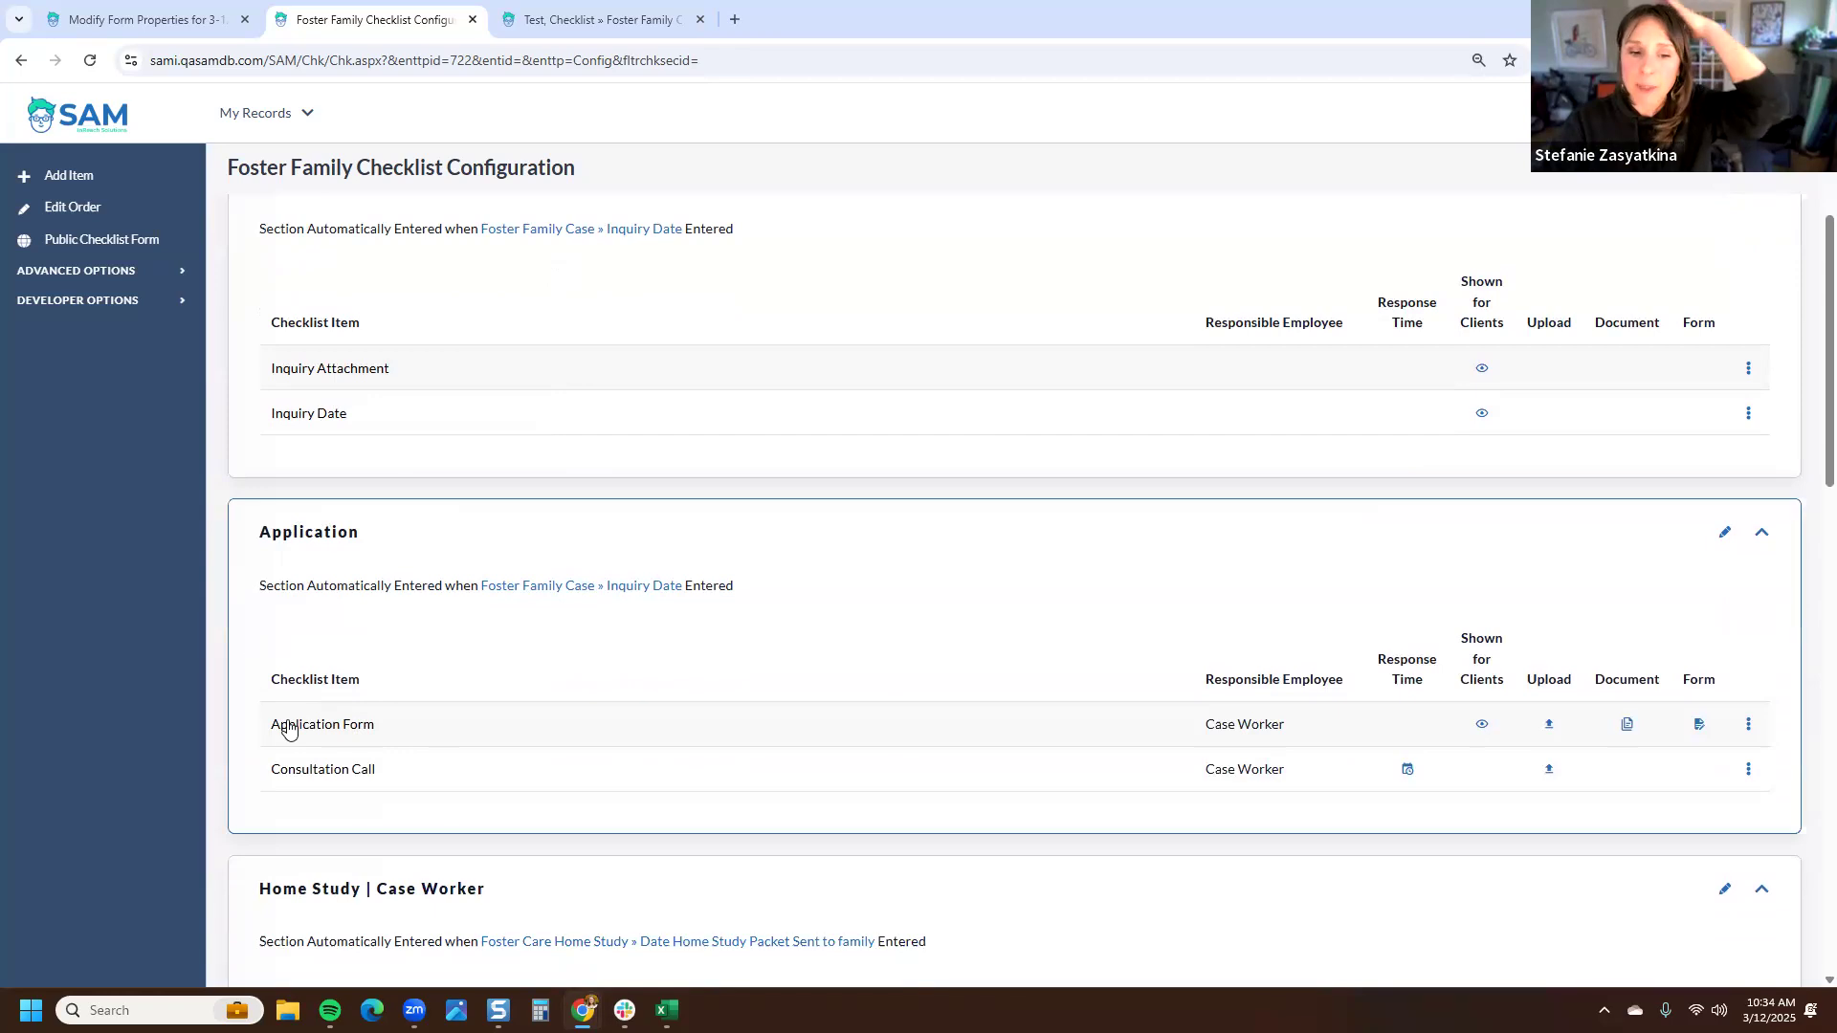
{"action": "scroll", "coordinate": [289, 723], "scroll_direction": "down", "scroll_amount": 4}
{"action": "left_click_drag", "start_coordinate": [485, 517], "coordinate": [265, 525]}
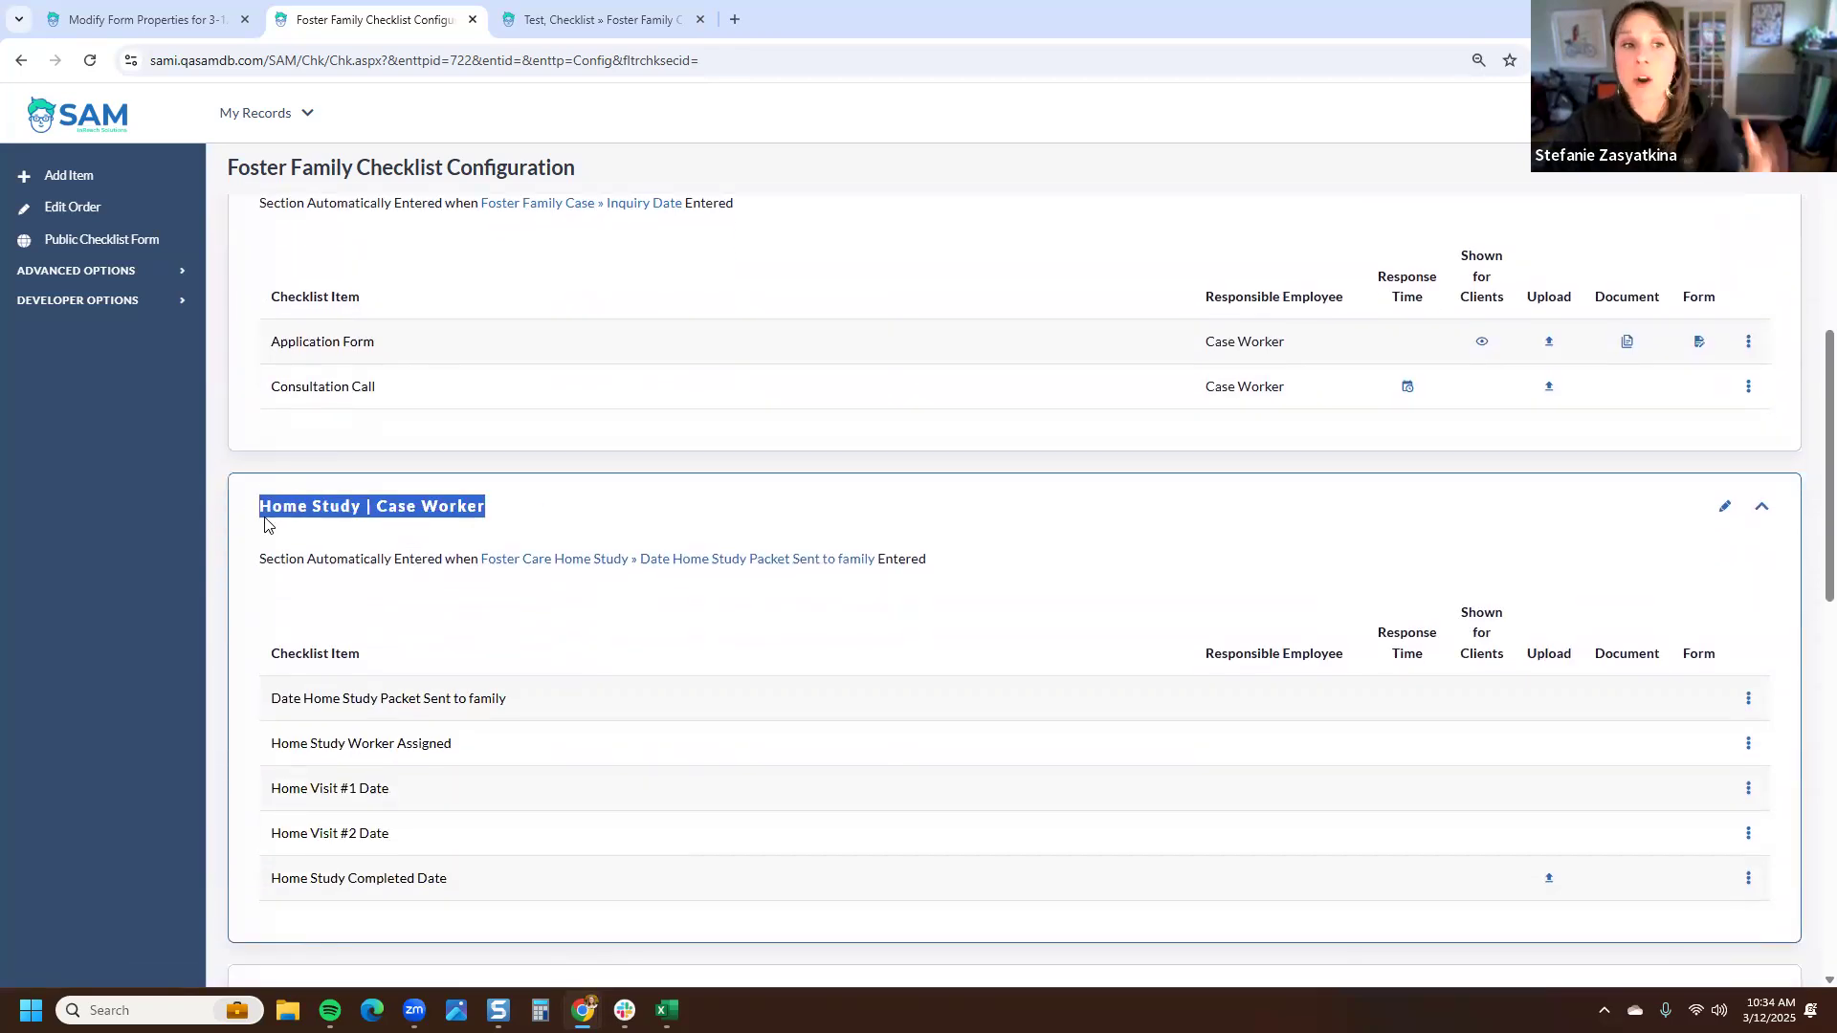
- Start adding a new checklist item in a new custom section named Initial Placement
{"action": "left_click", "coordinate": [60, 177]}
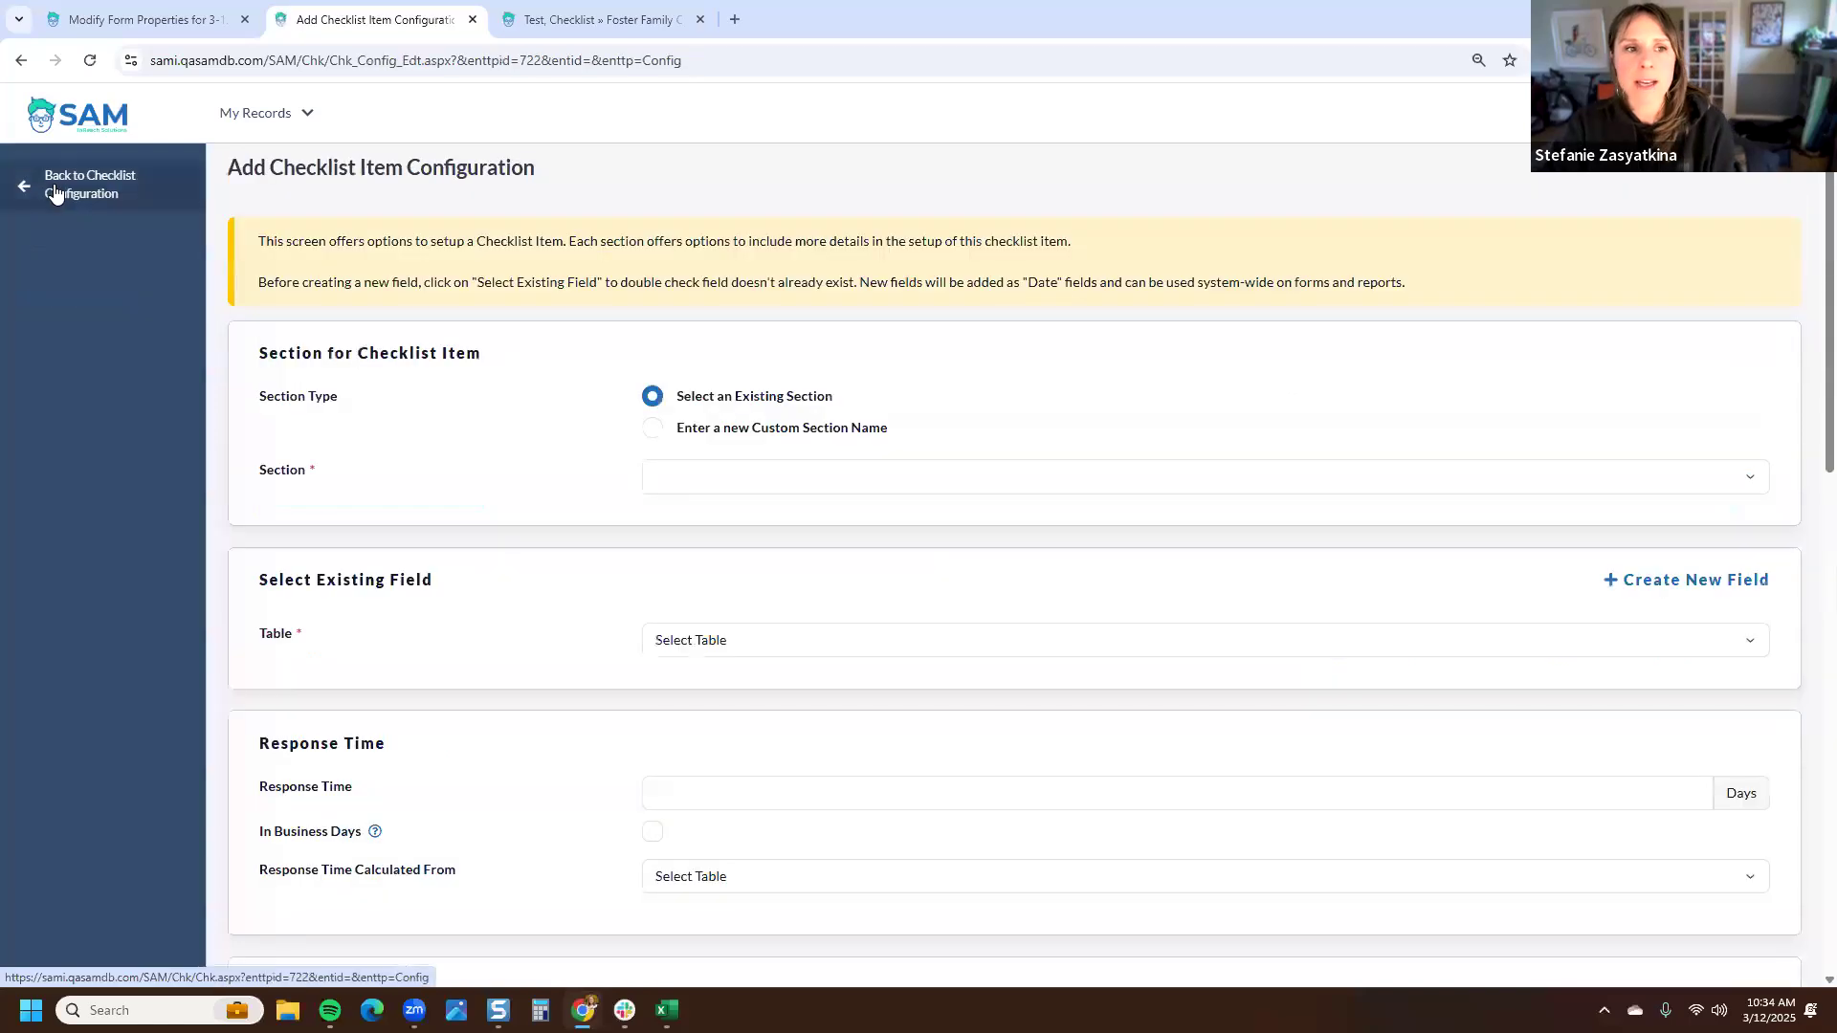
{"action": "left_click", "coordinate": [654, 431]}
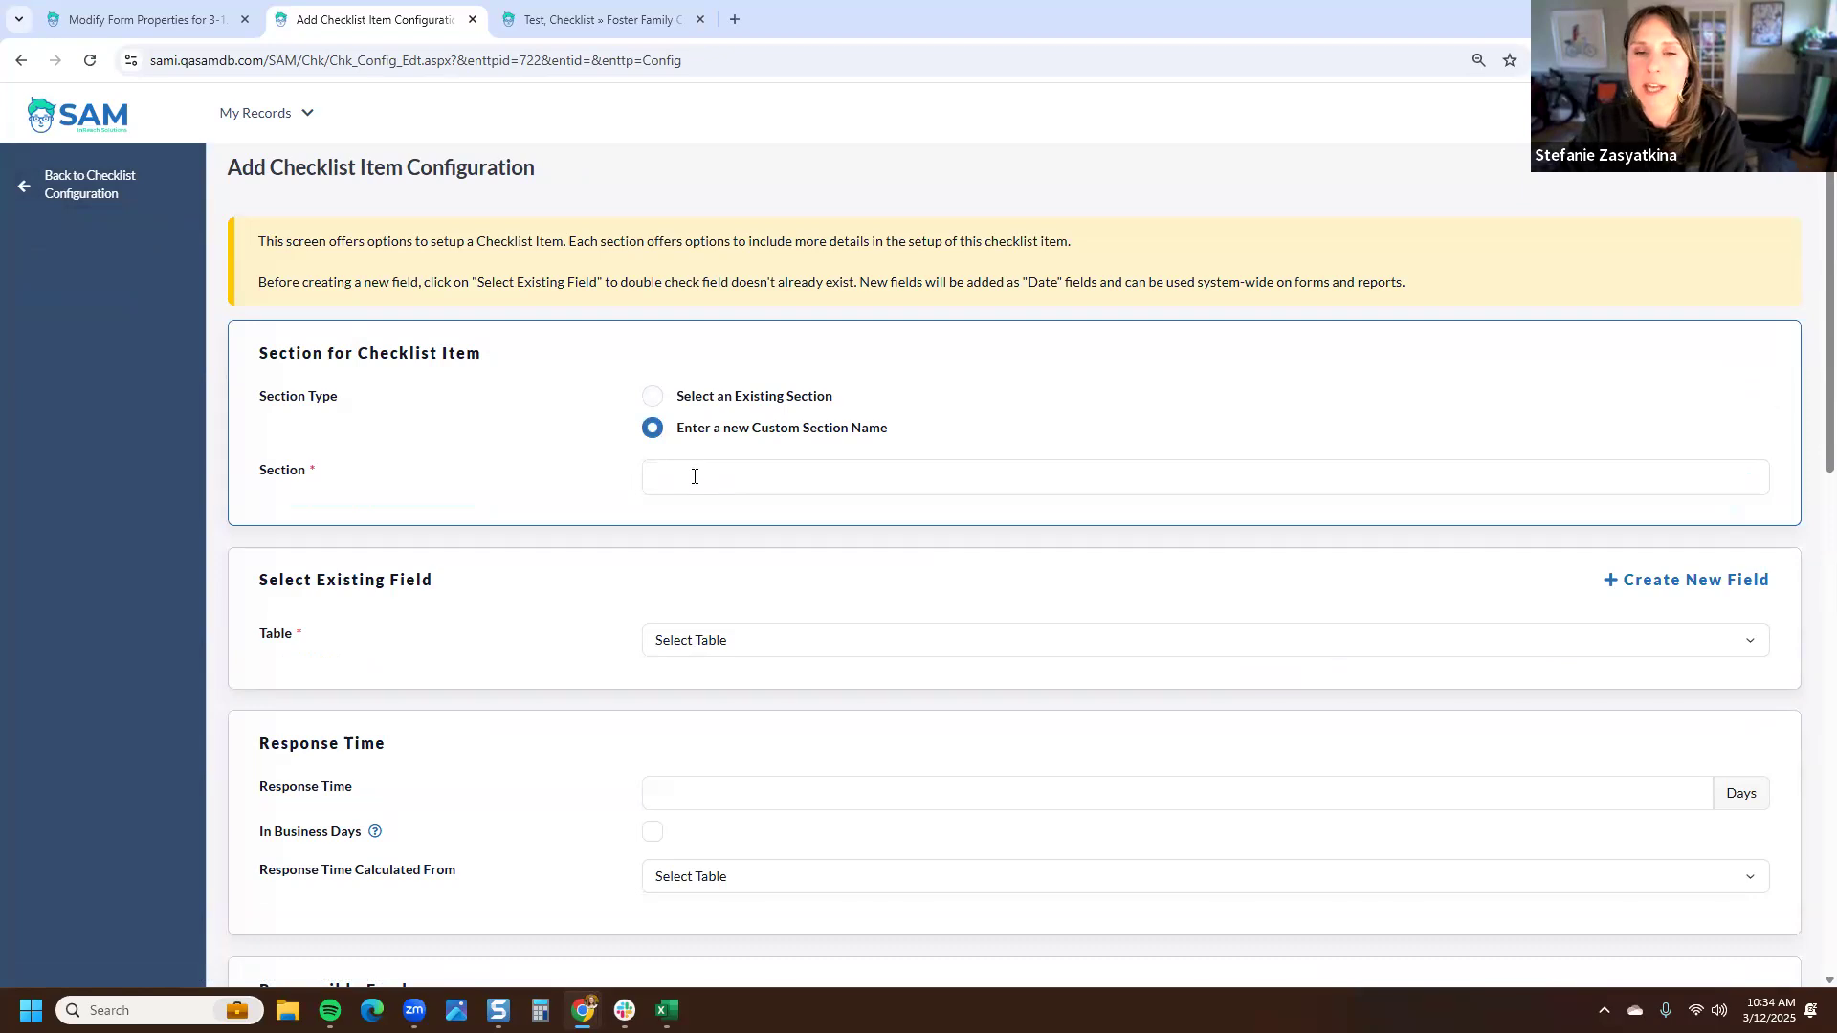
{"action": "left_click", "coordinate": [689, 465]}
{"action": "type", "text": "Plac"}
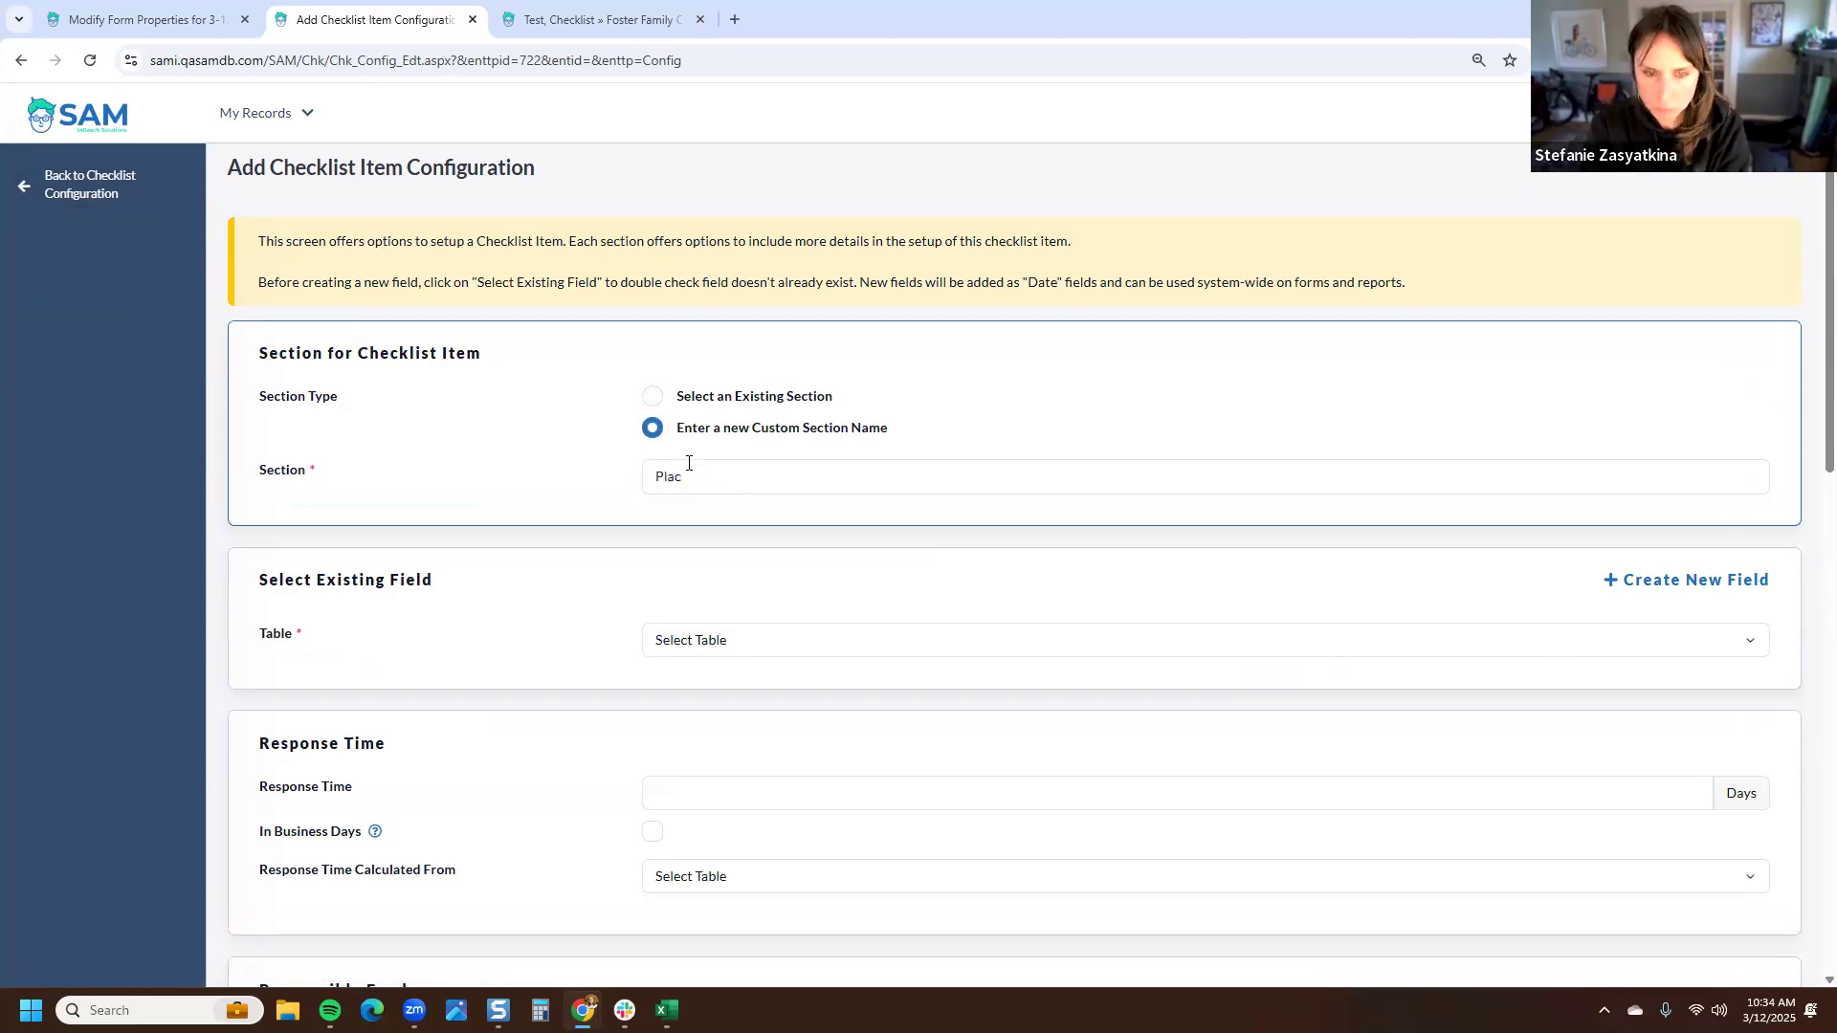
{"action": "type", "text": "ement"}
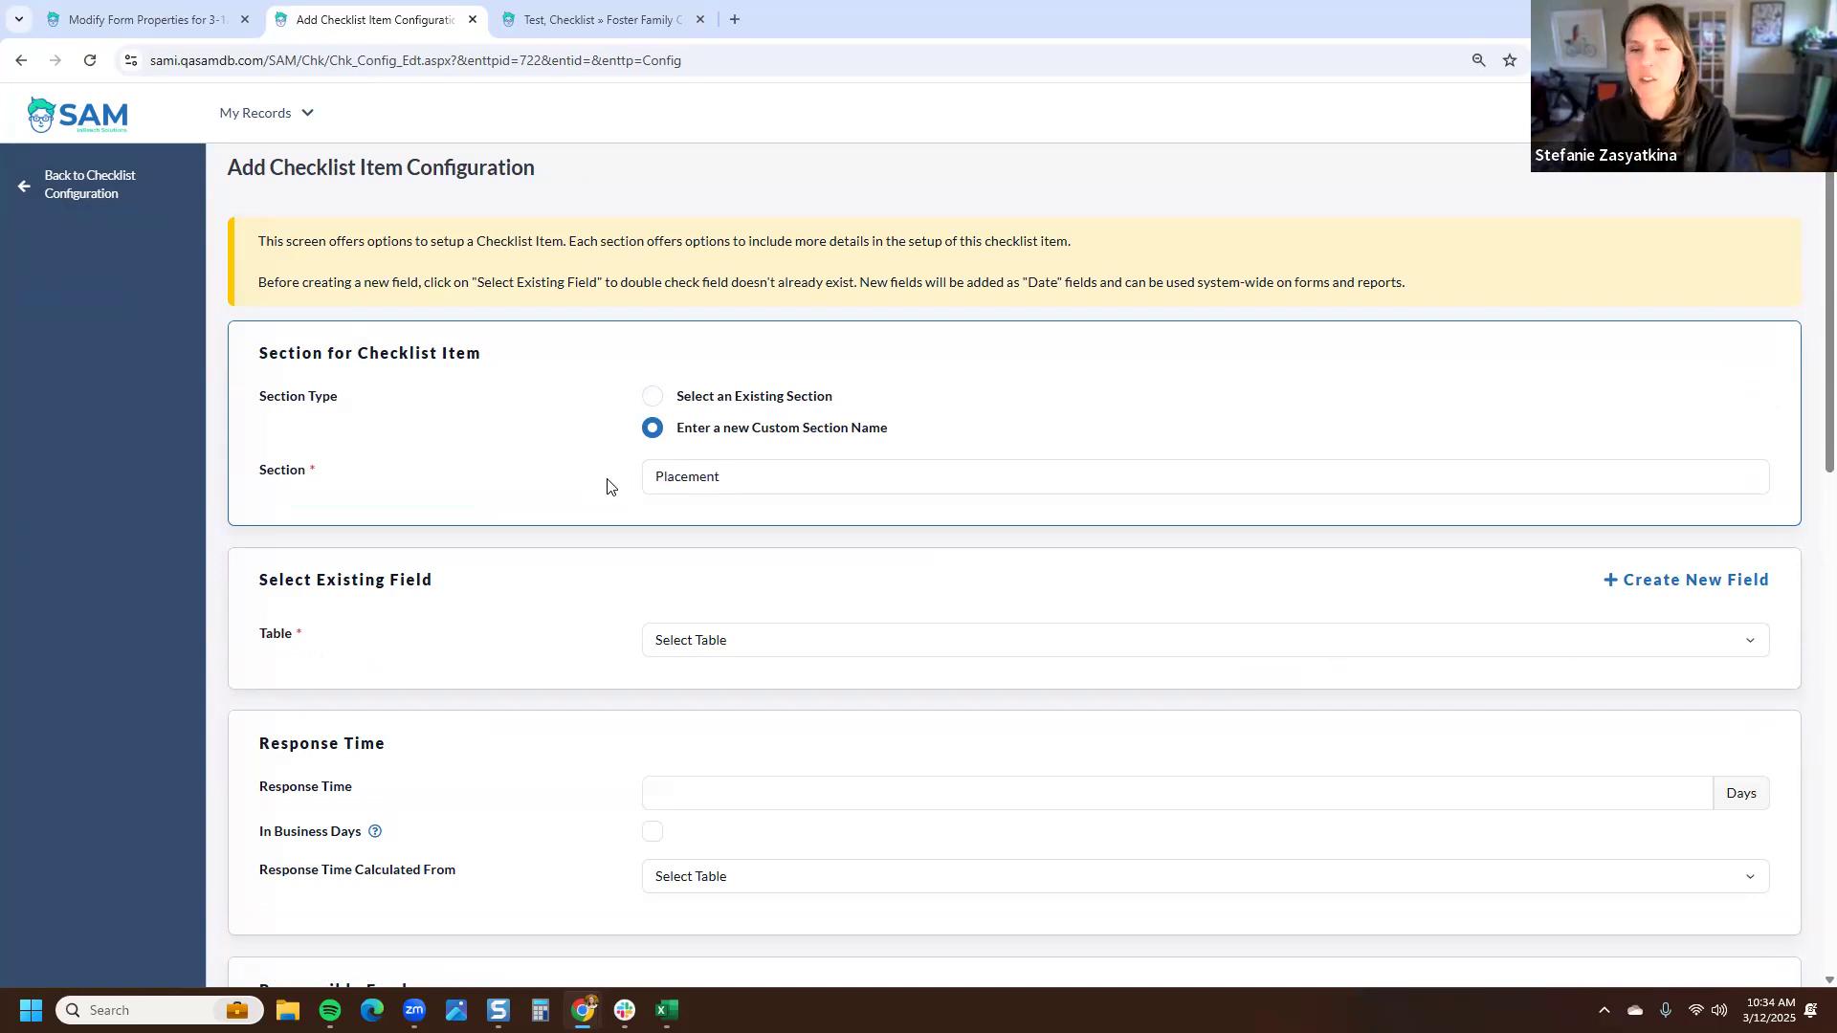
{"action": "scroll", "coordinate": [546, 464], "scroll_direction": "down", "scroll_amount": 1}
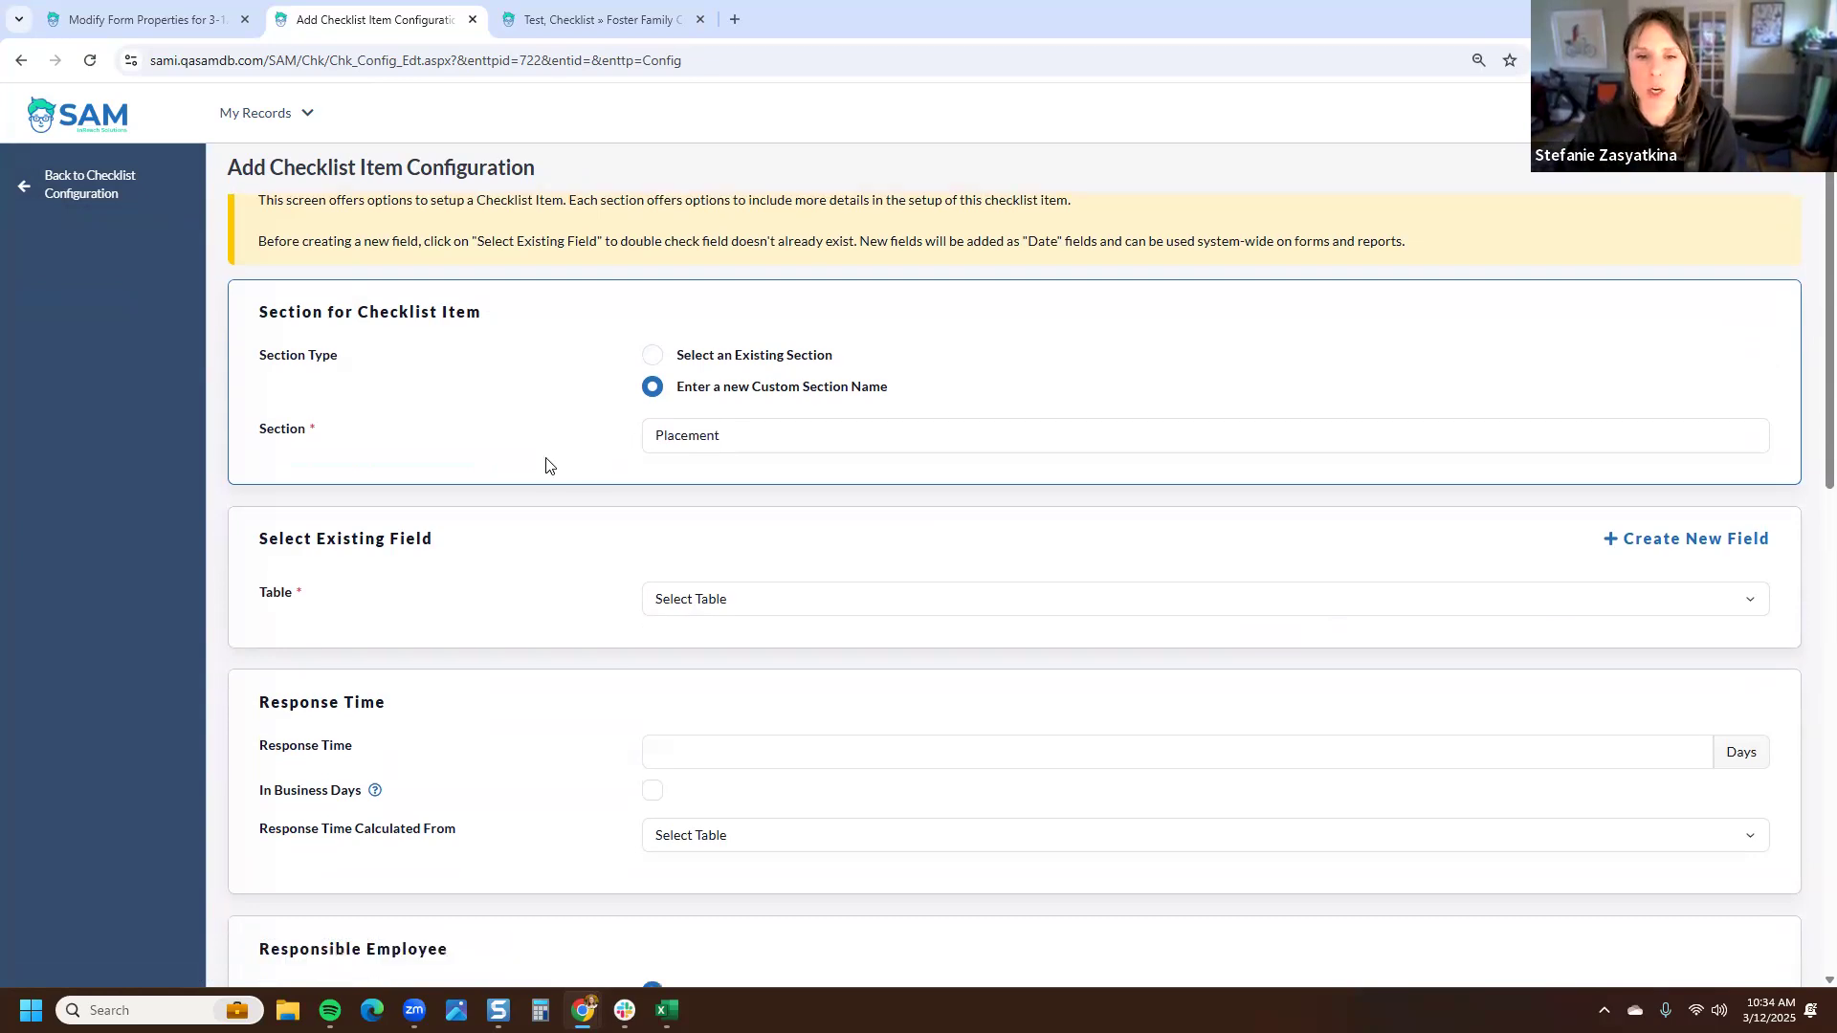
{"action": "left_click", "coordinate": [654, 371]}
{"action": "type", "text": "Initial"}
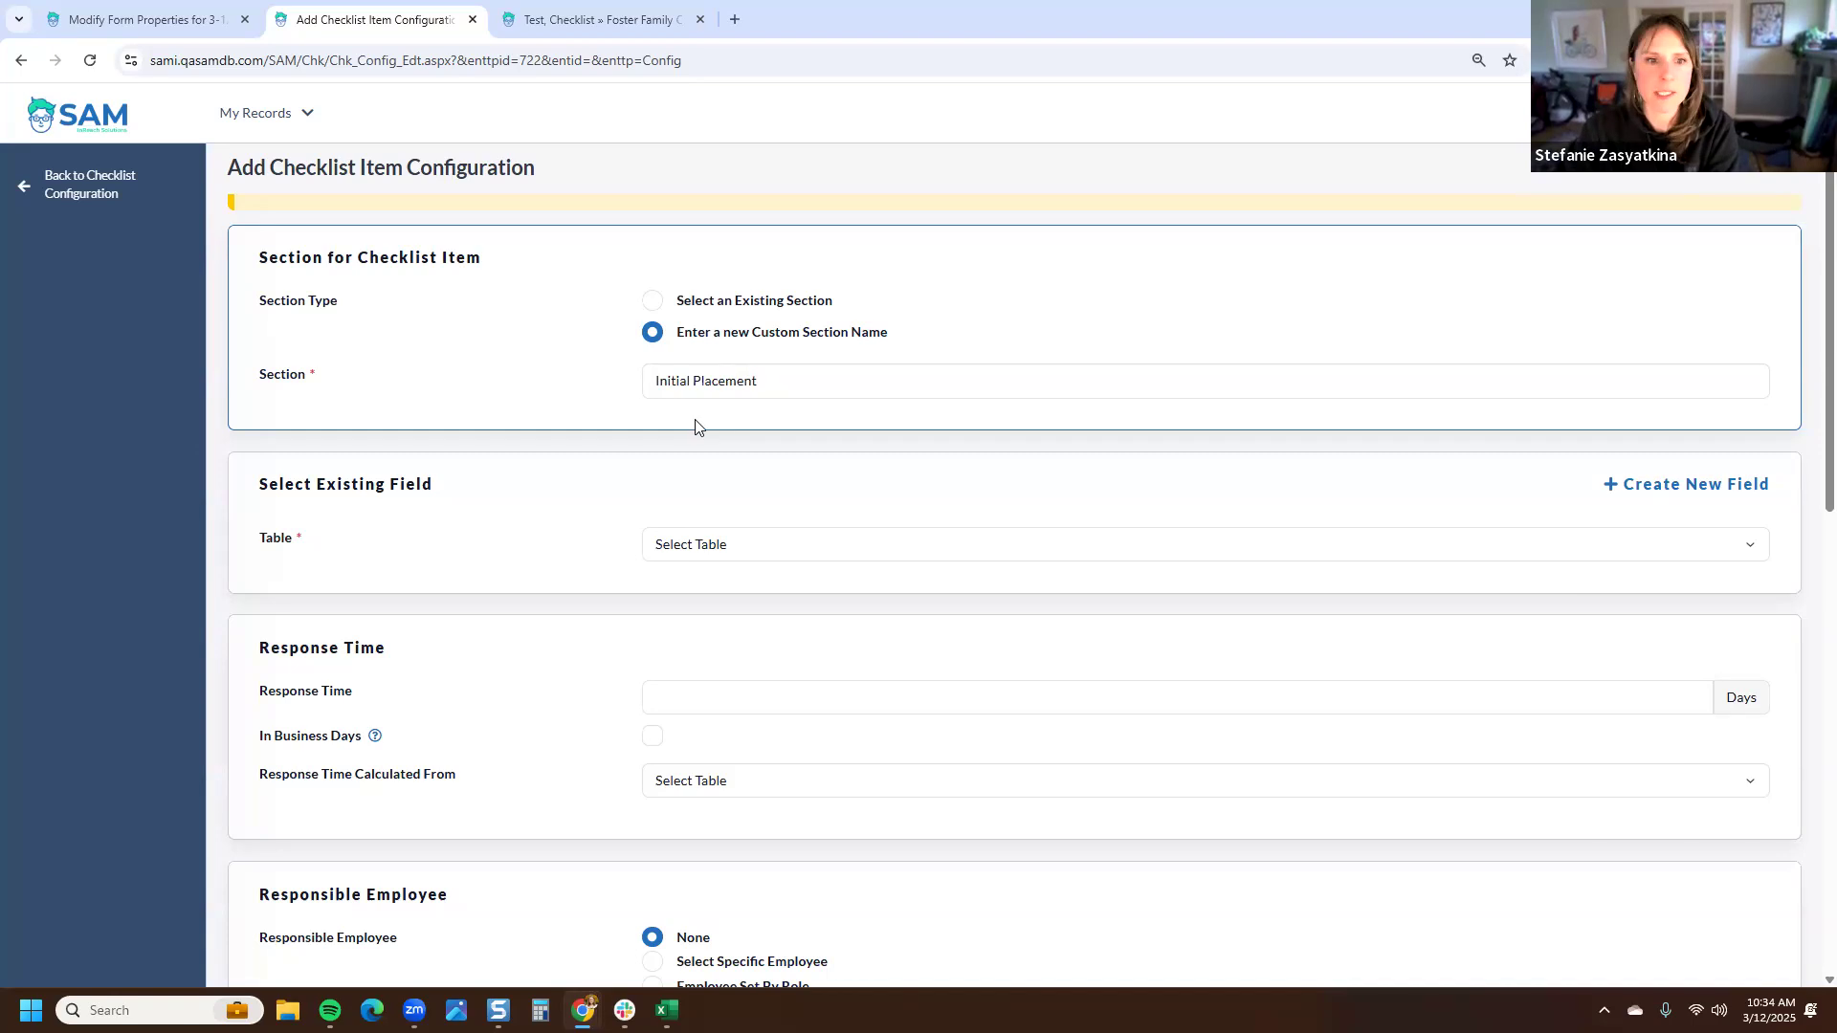
- Browse the tables available for the checklist item's field without choosing one
{"action": "scroll", "coordinate": [710, 455], "scroll_direction": "down", "scroll_amount": 1}
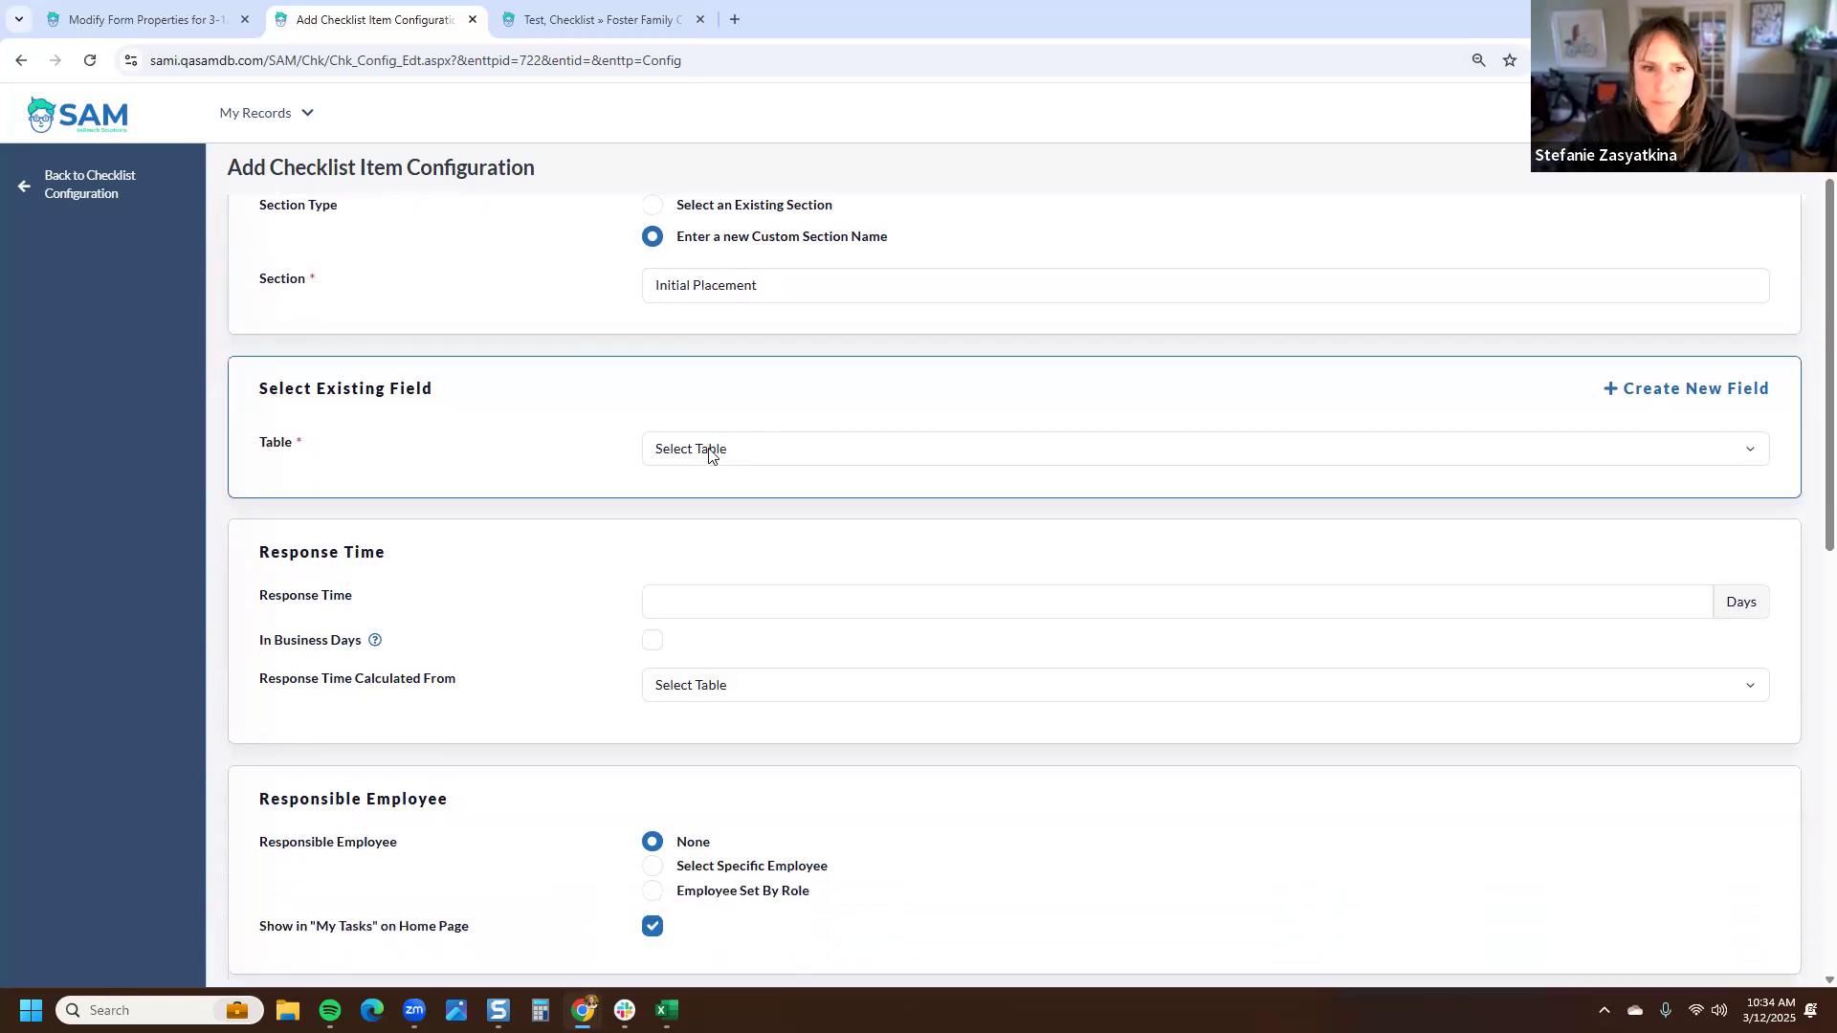
{"action": "left_click", "coordinate": [710, 455]}
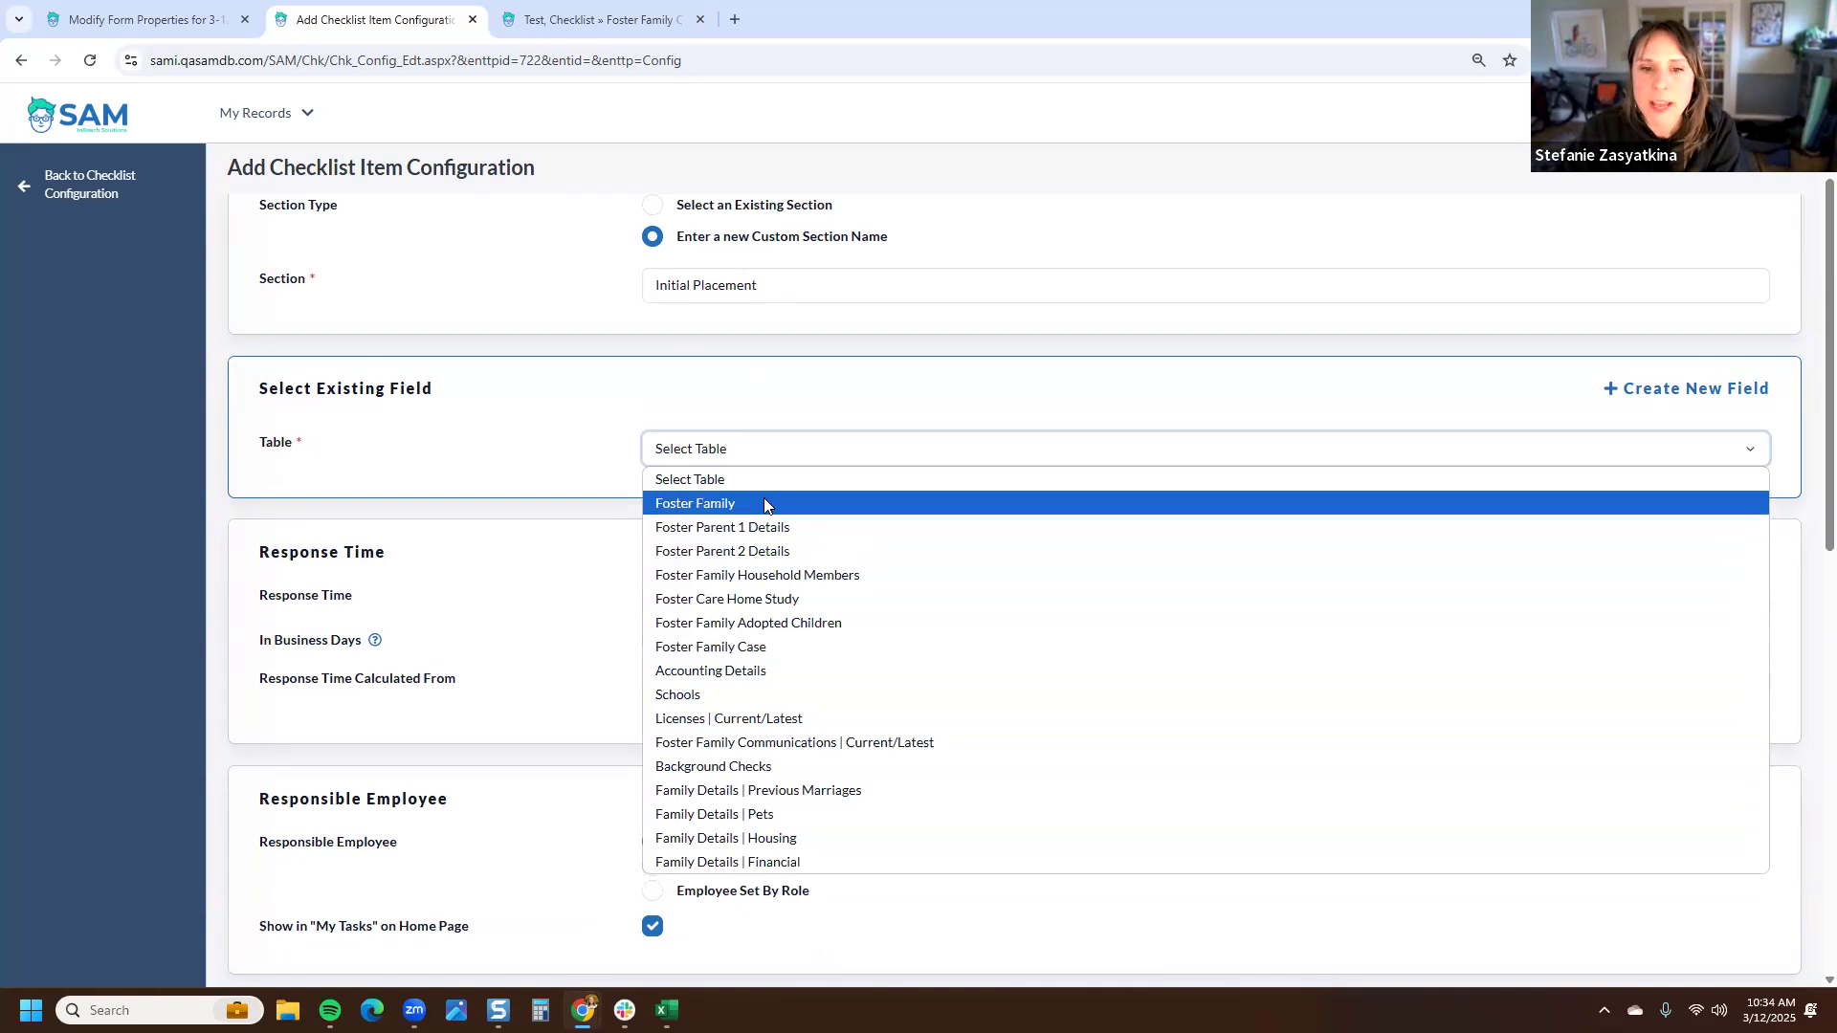
{"action": "left_click", "coordinate": [603, 467]}
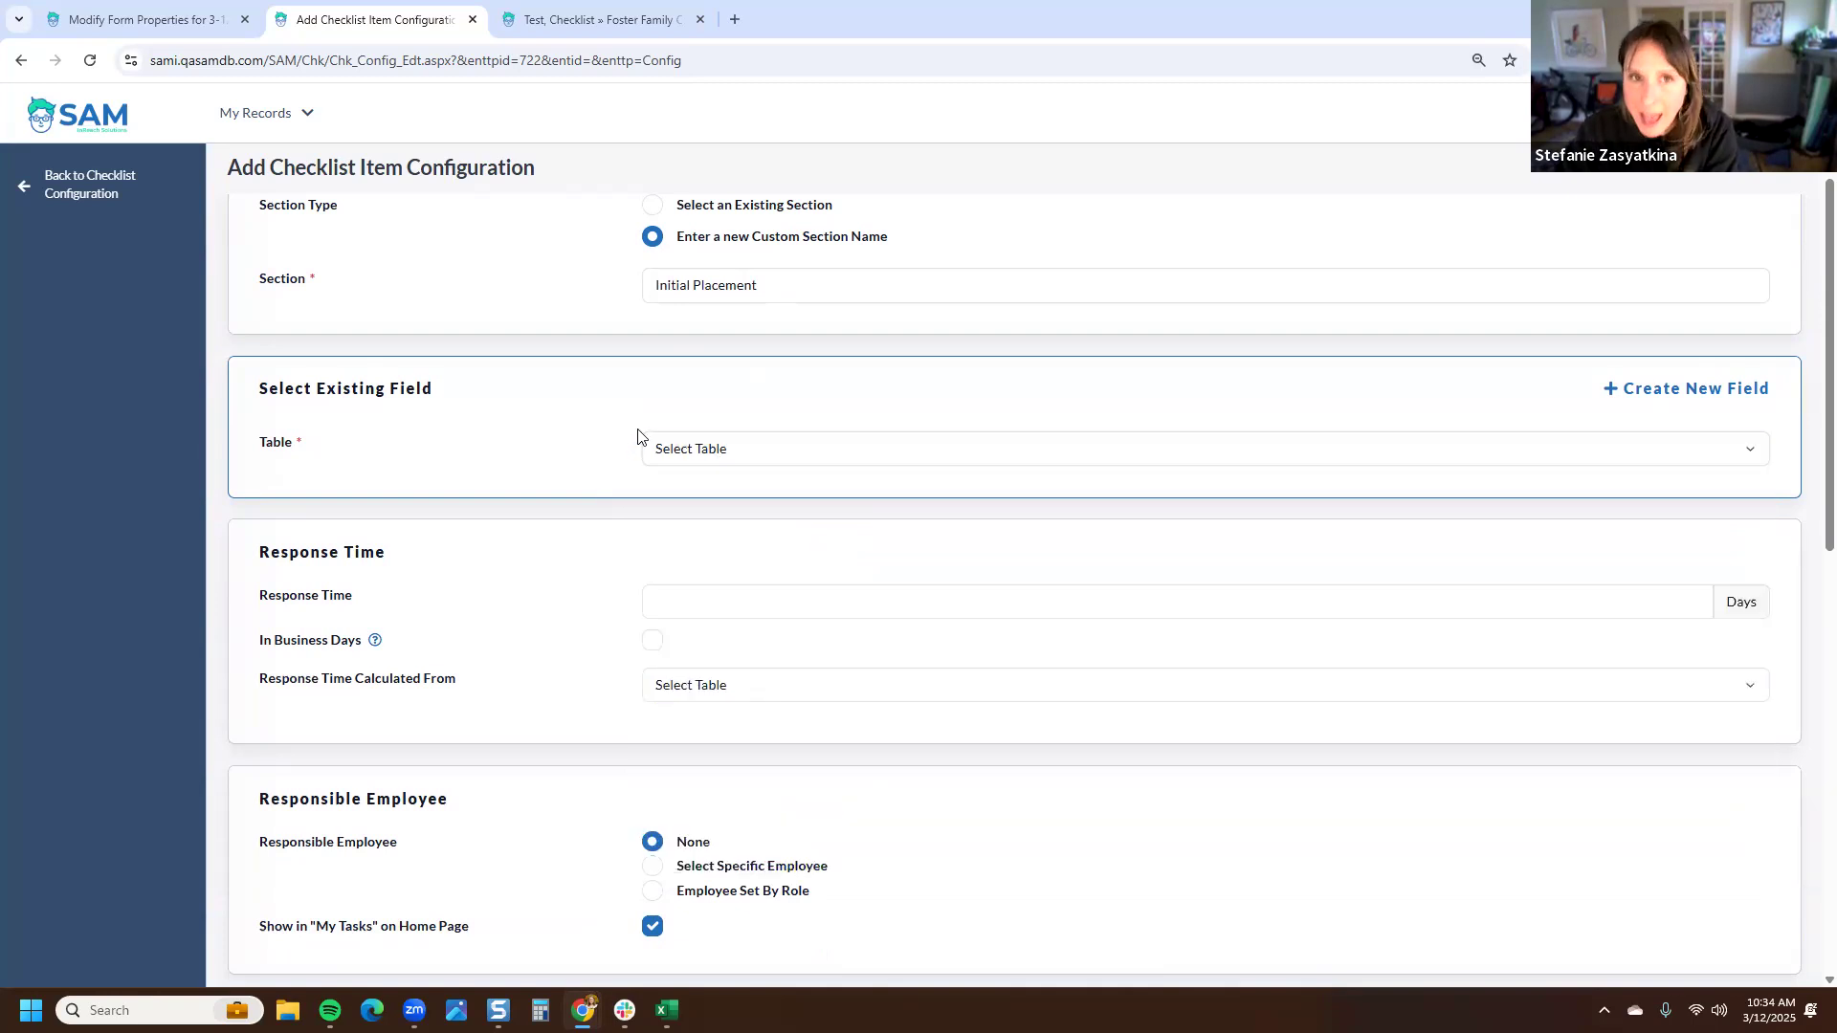
- Open Settings in a new tab and filter Tables & Fields to the Foster Family tables
{"action": "right_click", "coordinate": [1758, 115]}
{"action": "left_click", "coordinate": [1579, 138]}
{"action": "left_click", "coordinate": [861, 23]}
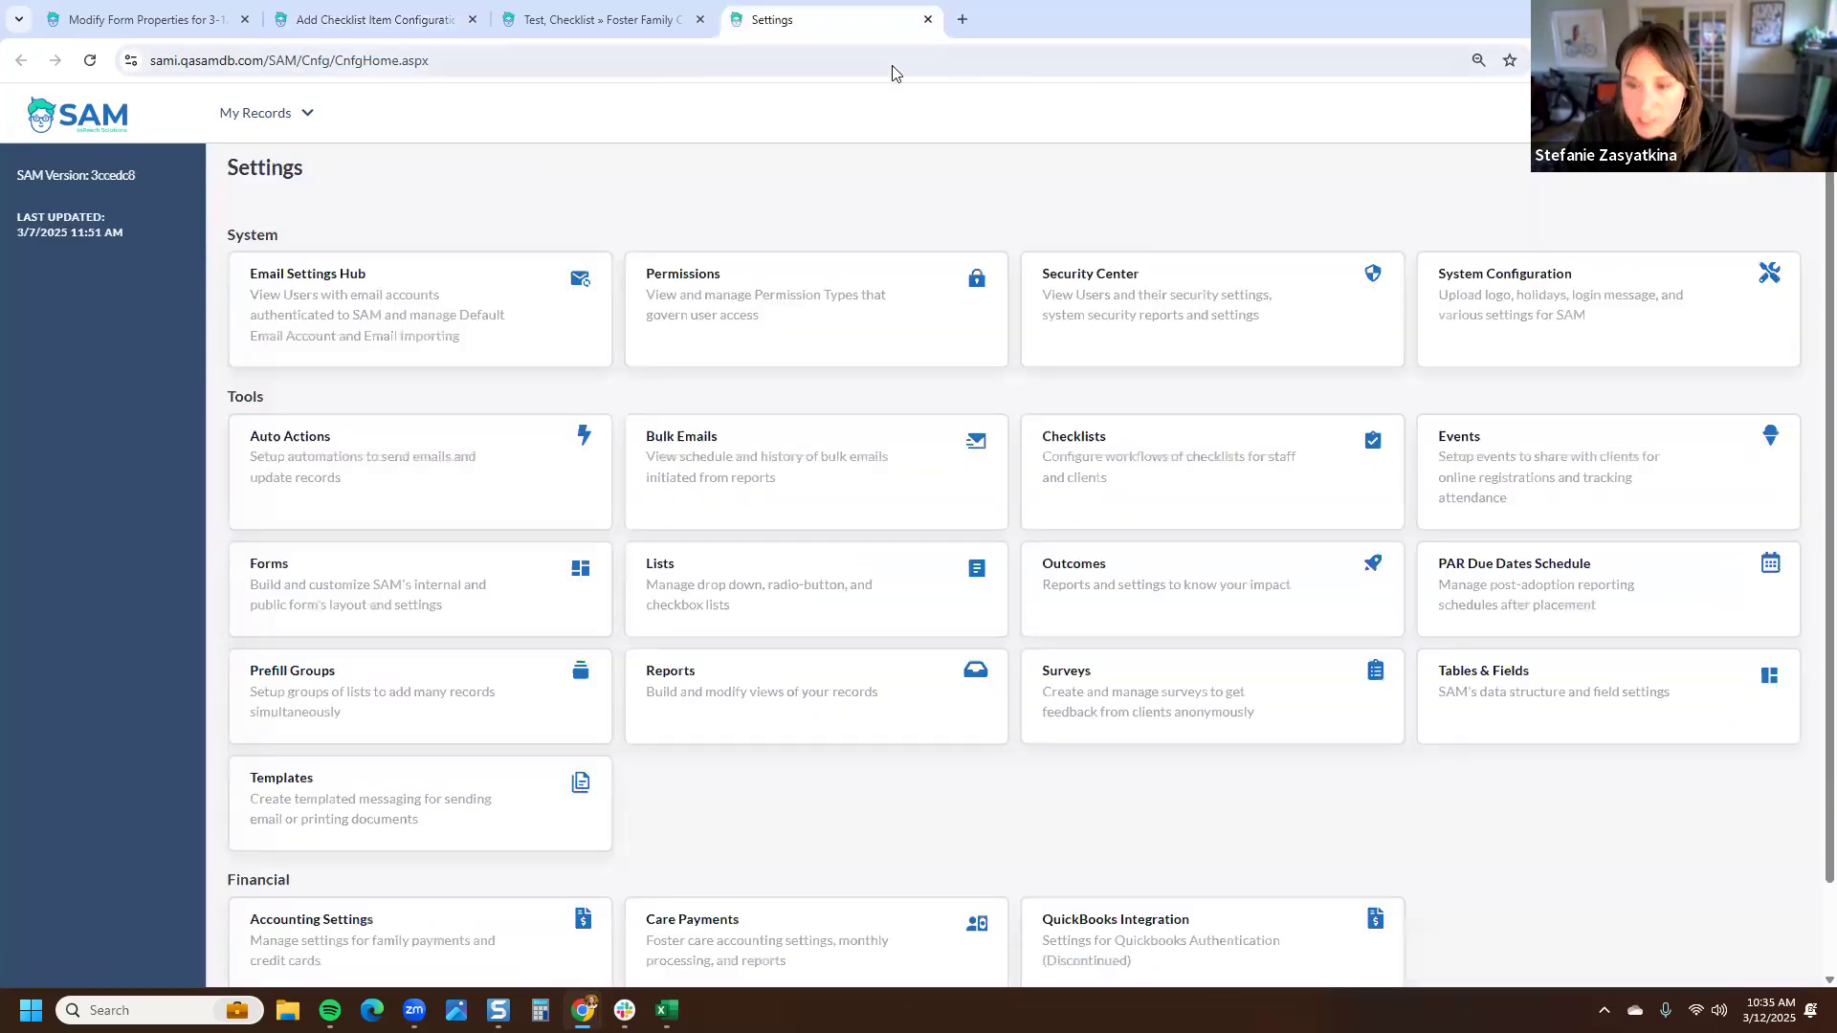
{"action": "left_click", "coordinate": [1497, 693]}
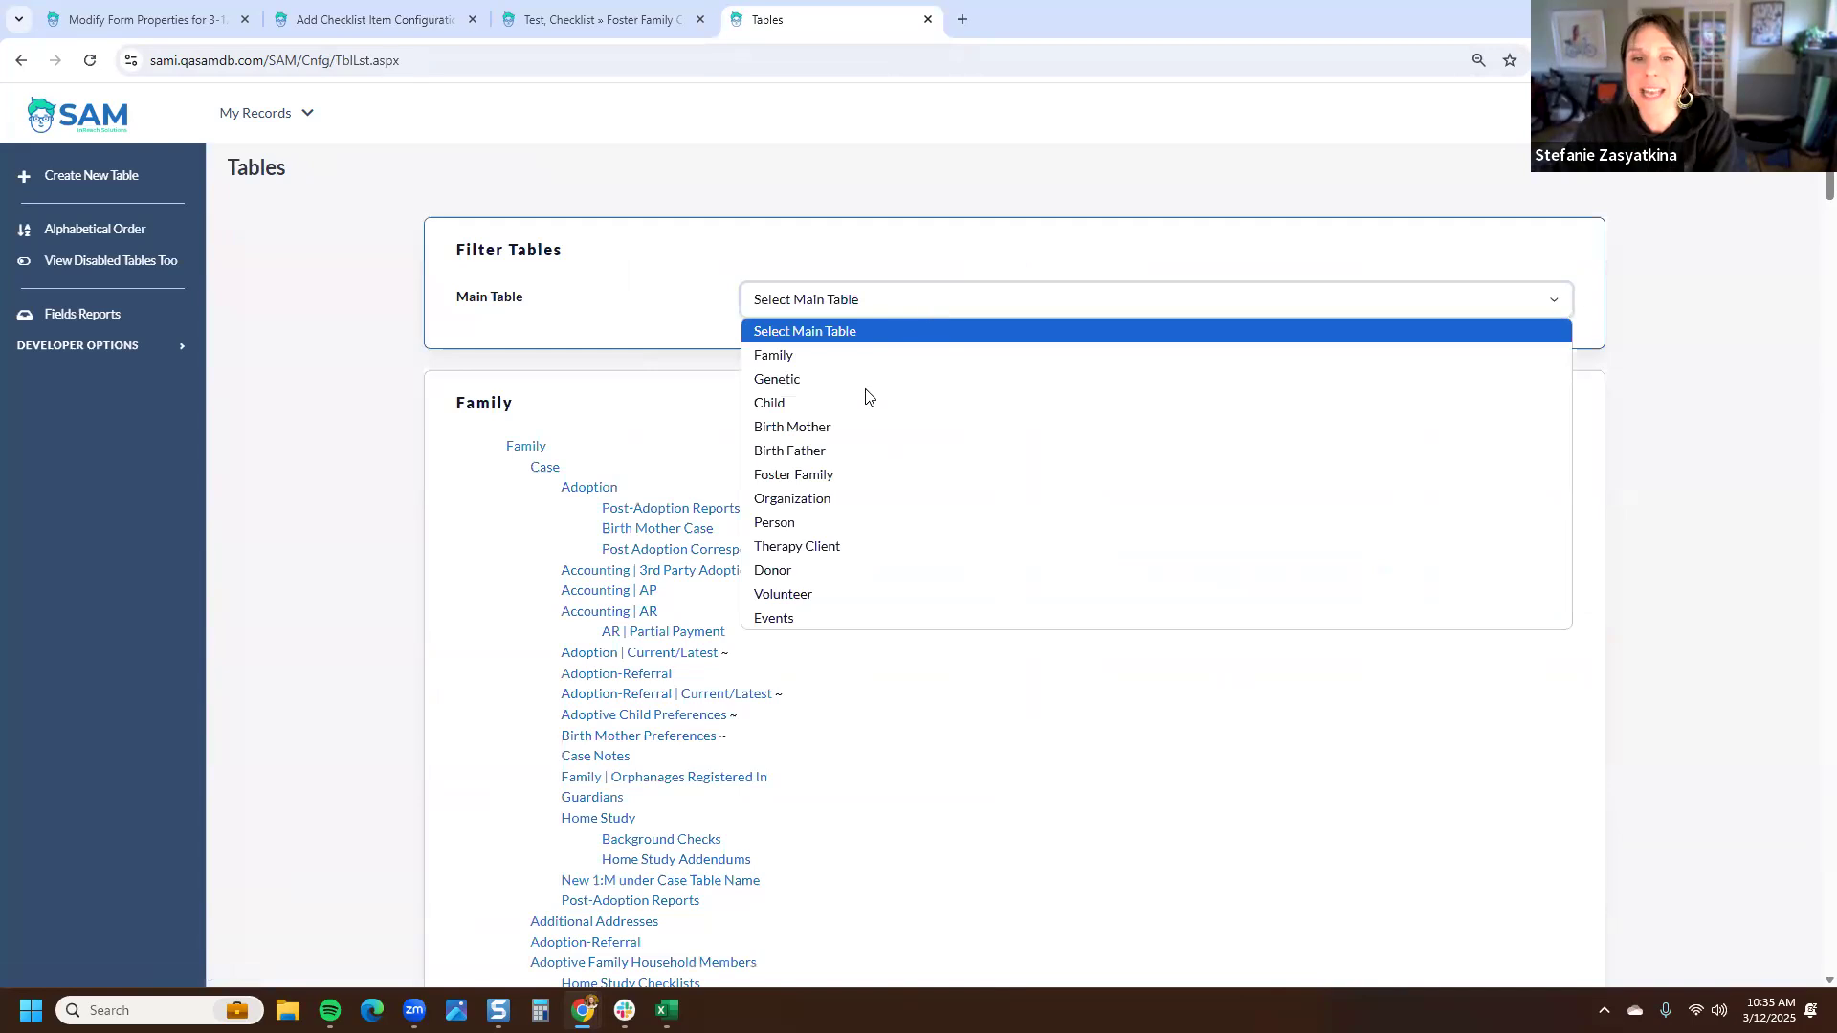
{"action": "left_click", "coordinate": [859, 475]}
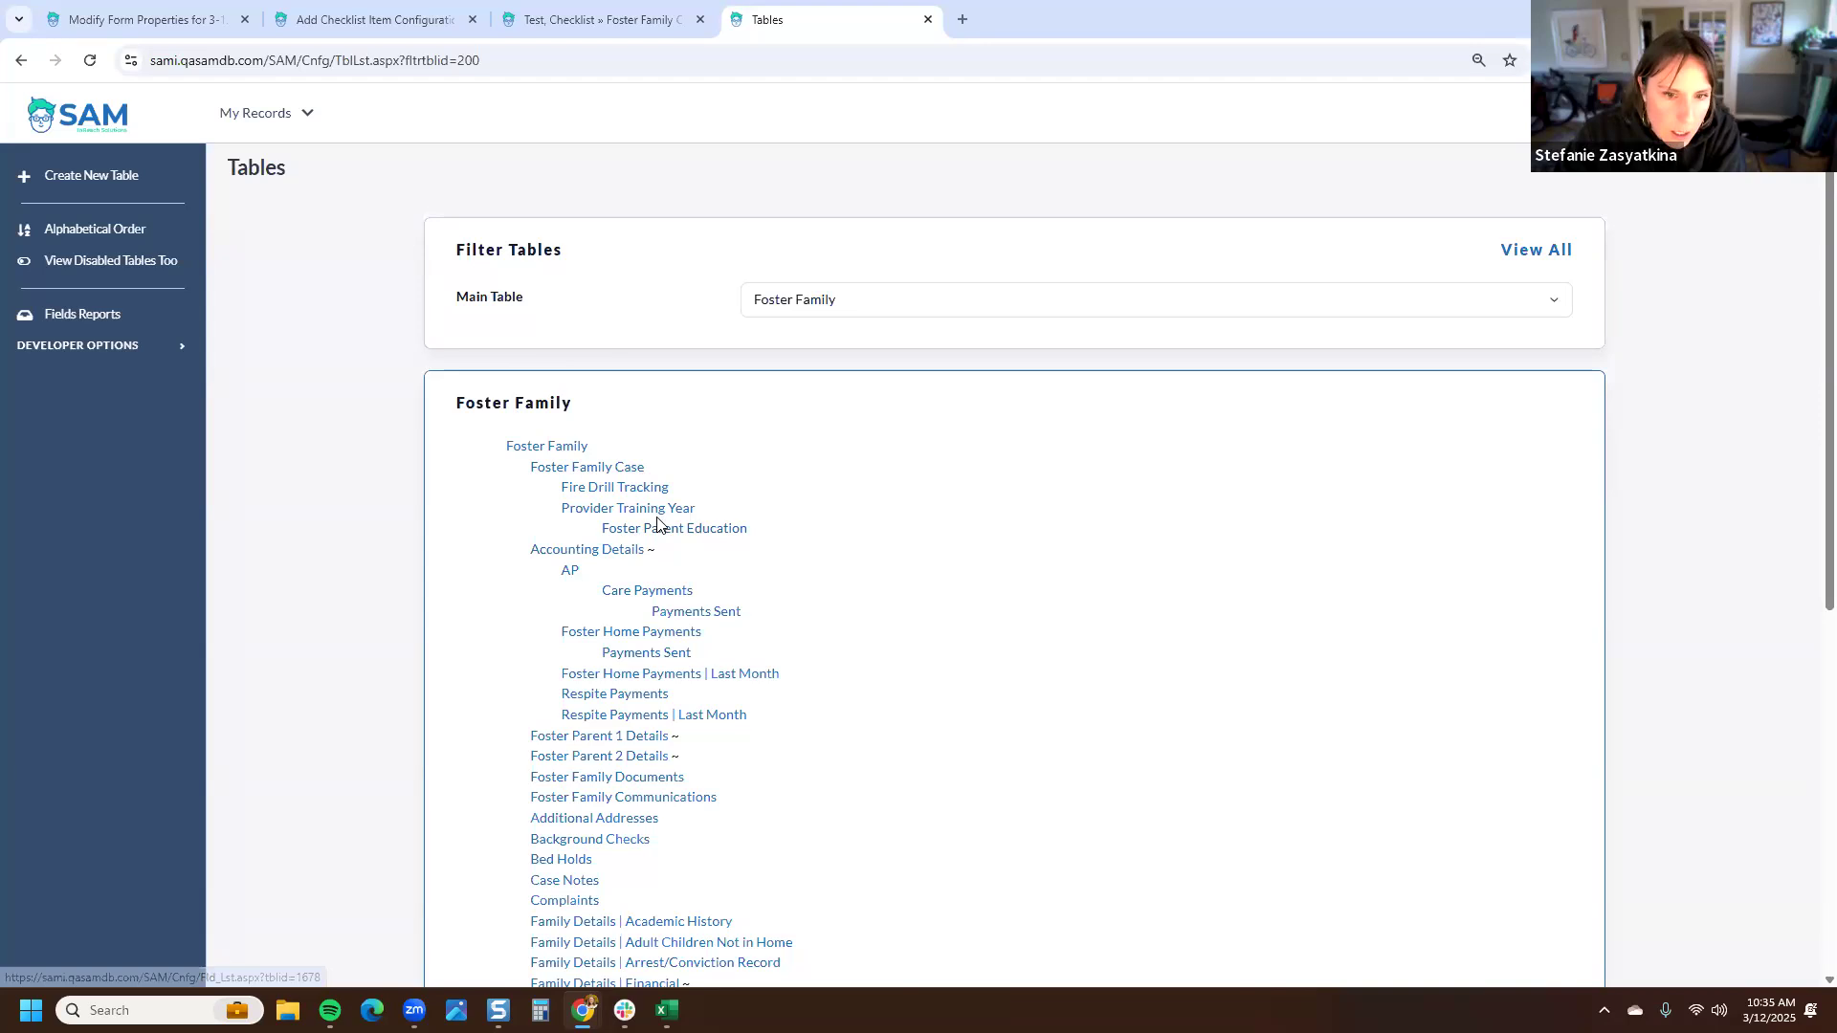
- Search the Foster Family table list for placement
{"action": "scroll", "coordinate": [663, 568], "scroll_direction": "down", "scroll_amount": 2}
{"action": "scroll", "coordinate": [664, 567], "scroll_direction": "down", "scroll_amount": 1}
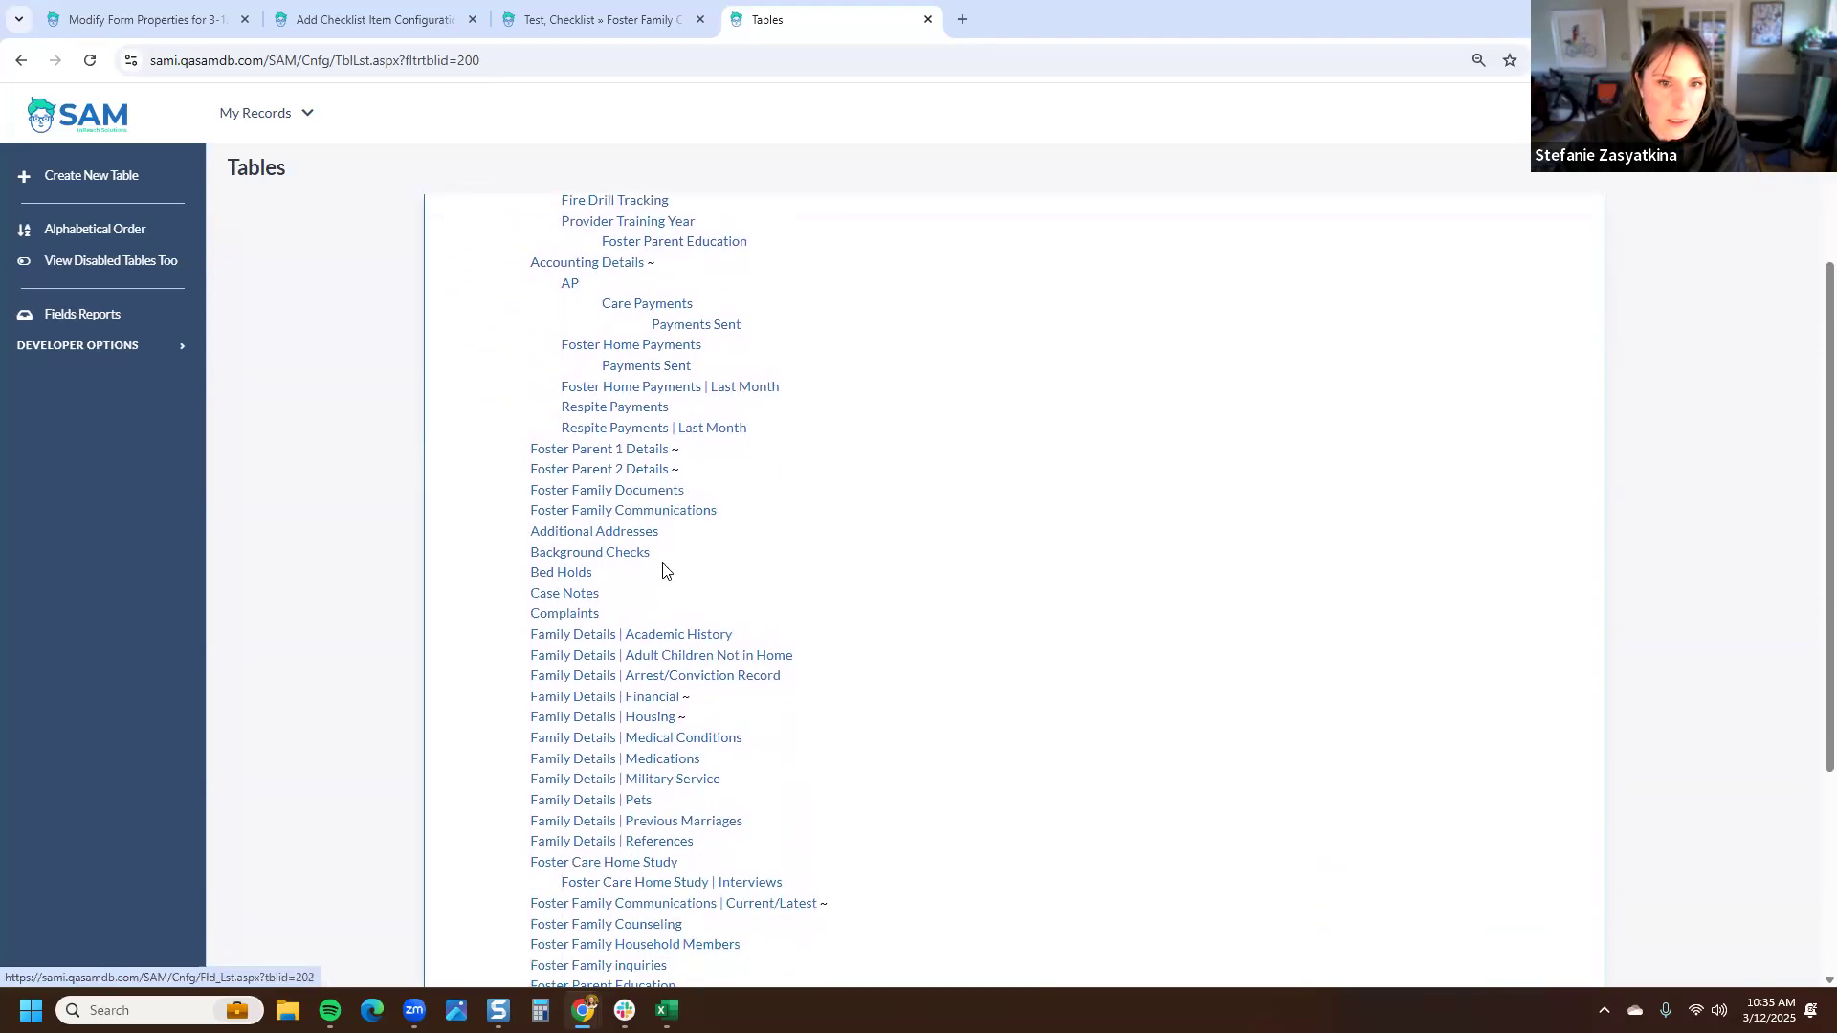
{"action": "scroll", "coordinate": [664, 567], "scroll_direction": "down", "scroll_amount": 4}
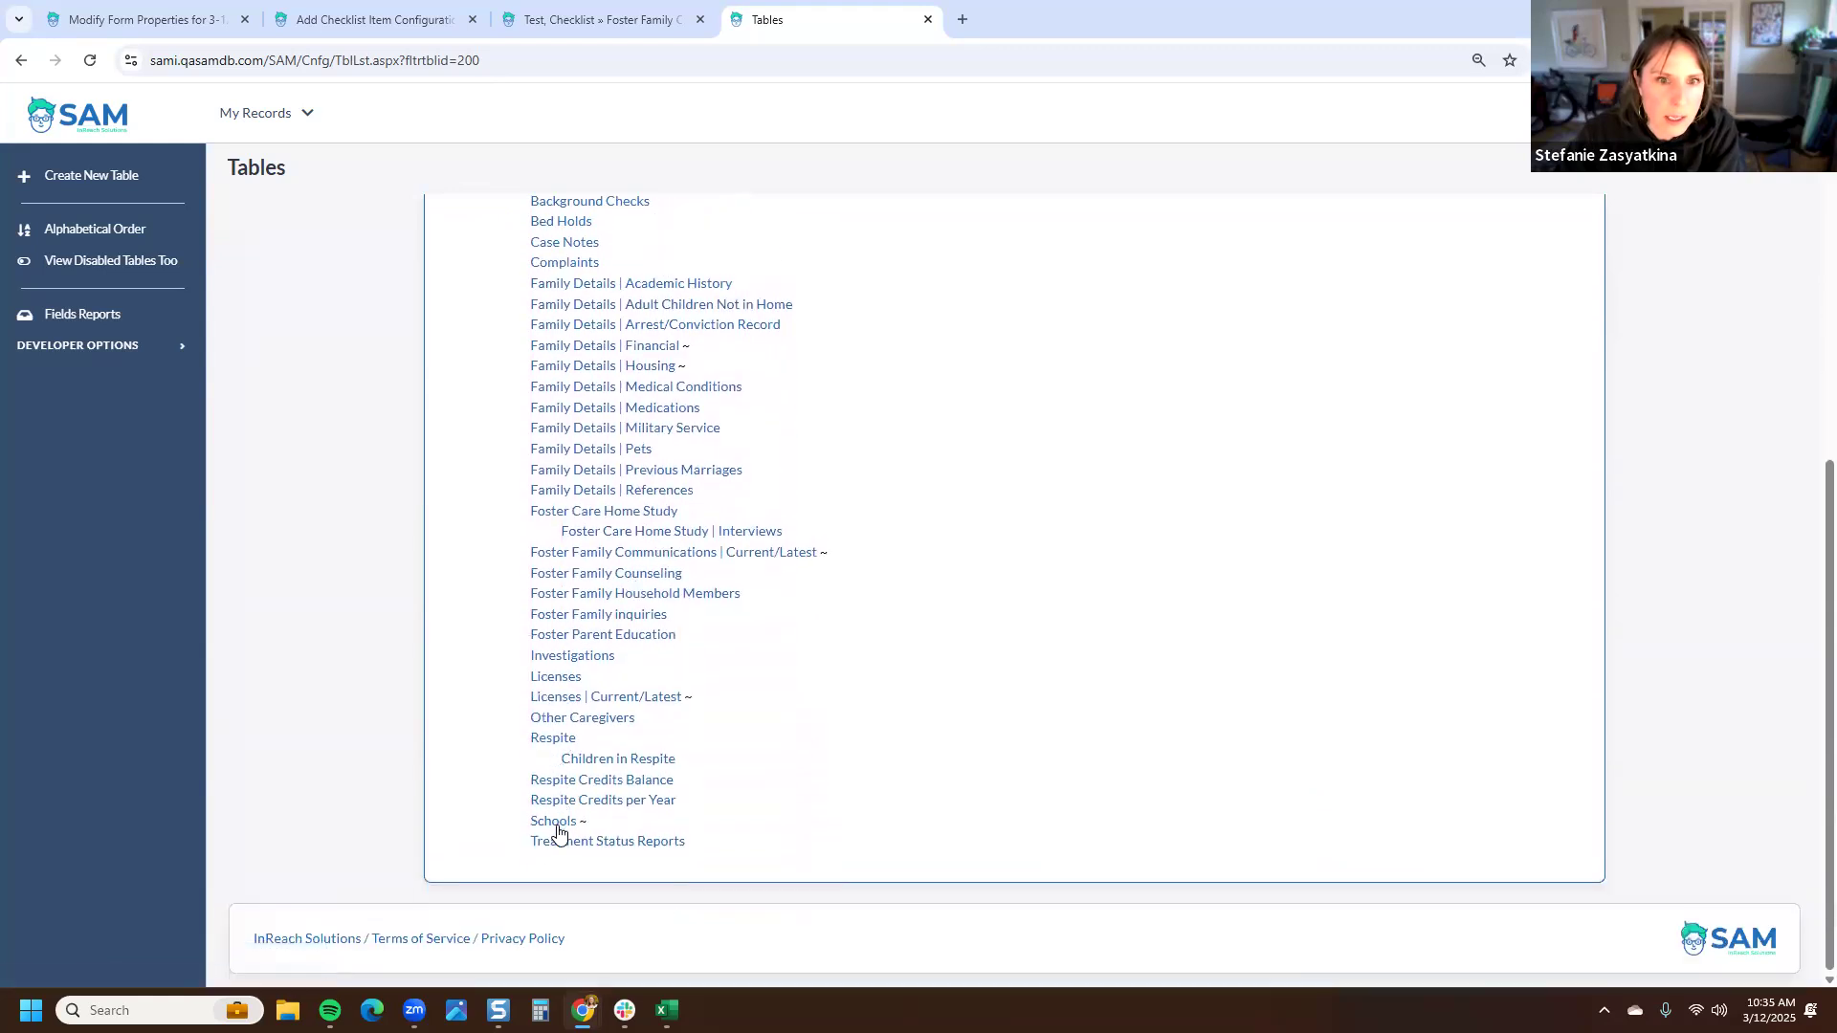
{"action": "key", "text": "ctrl+f"}
{"action": "type", "text": "placement"}
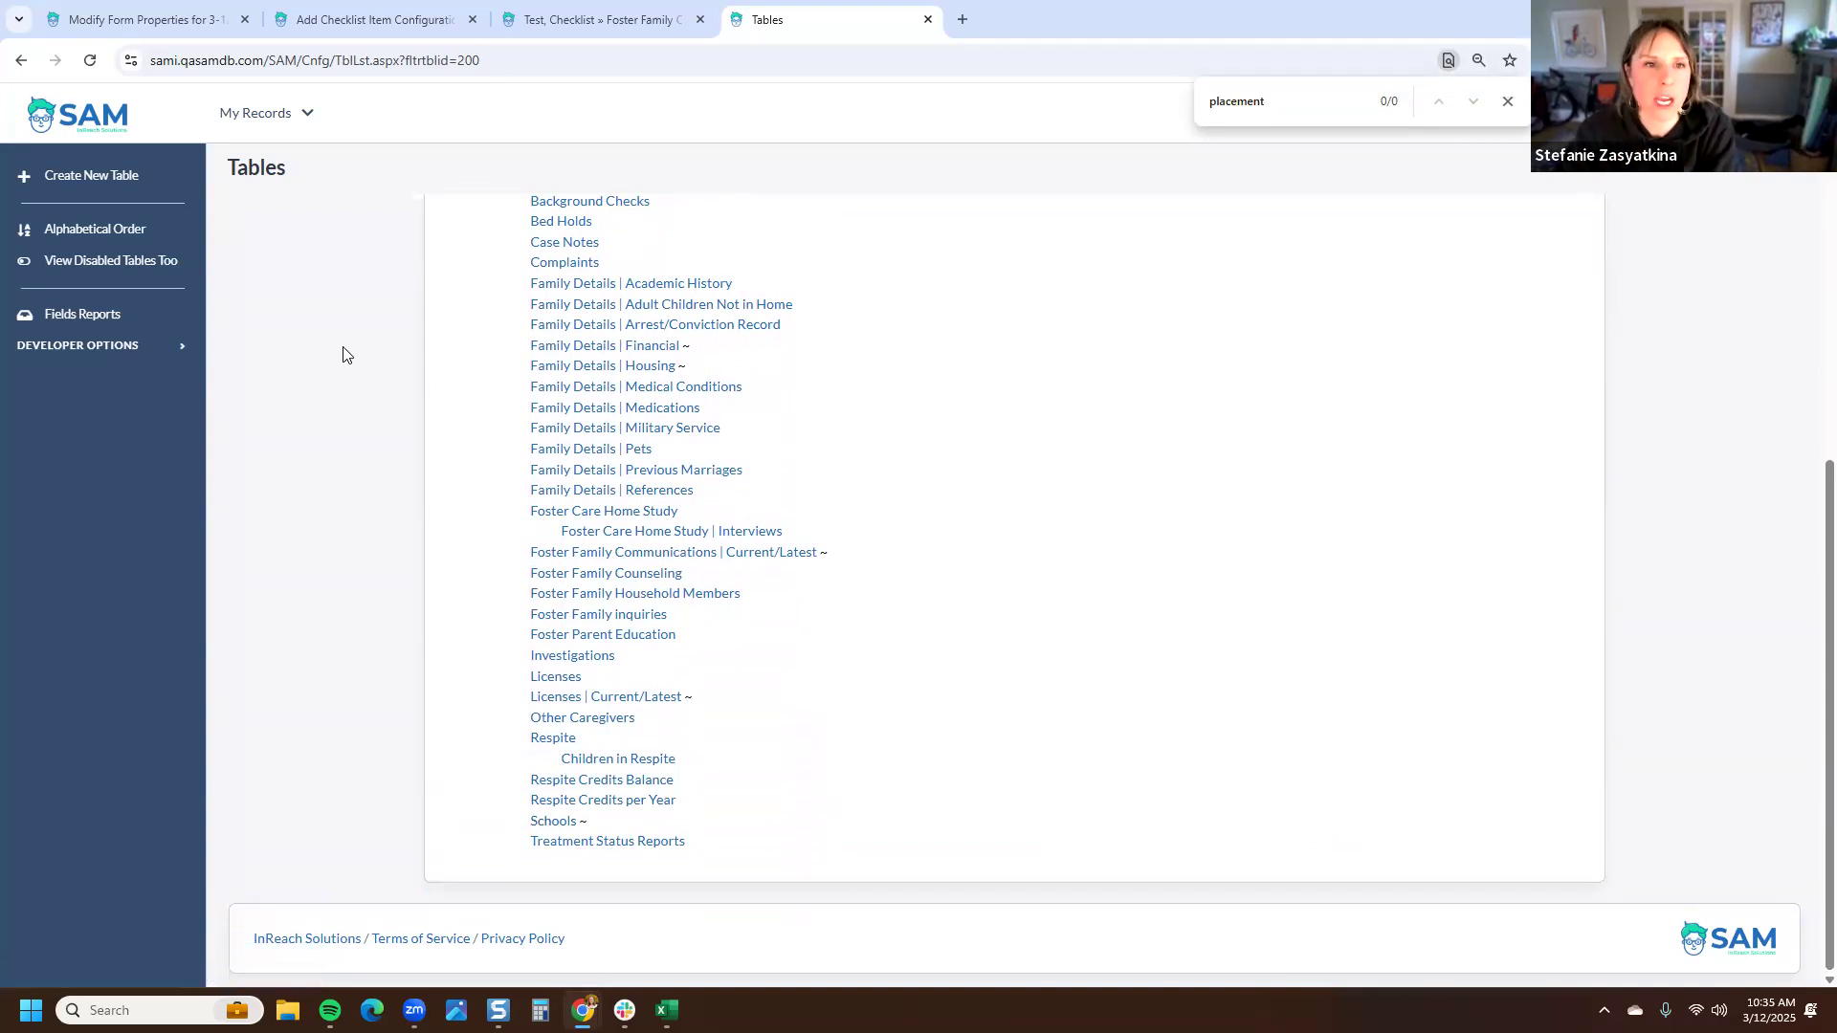
{"action": "scroll", "coordinate": [339, 419], "scroll_direction": "up", "scroll_amount": 3}
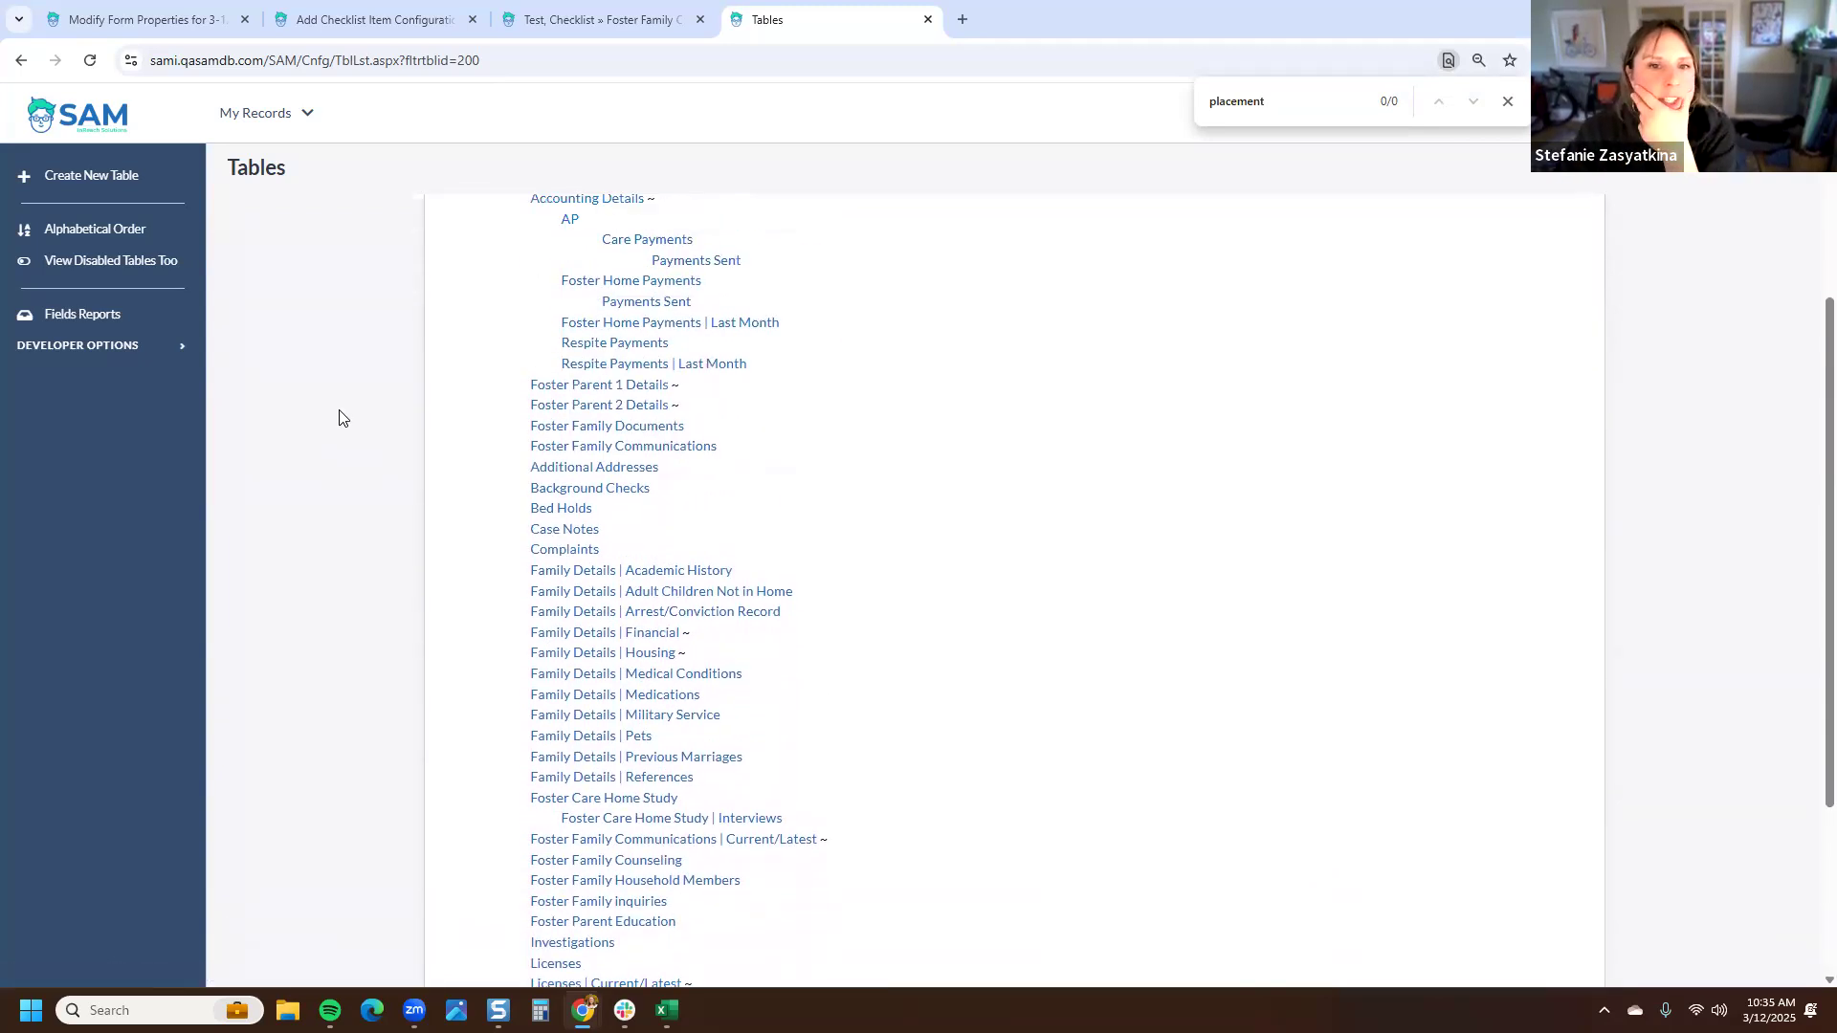
{"action": "scroll", "coordinate": [340, 418], "scroll_direction": "up", "scroll_amount": 2}
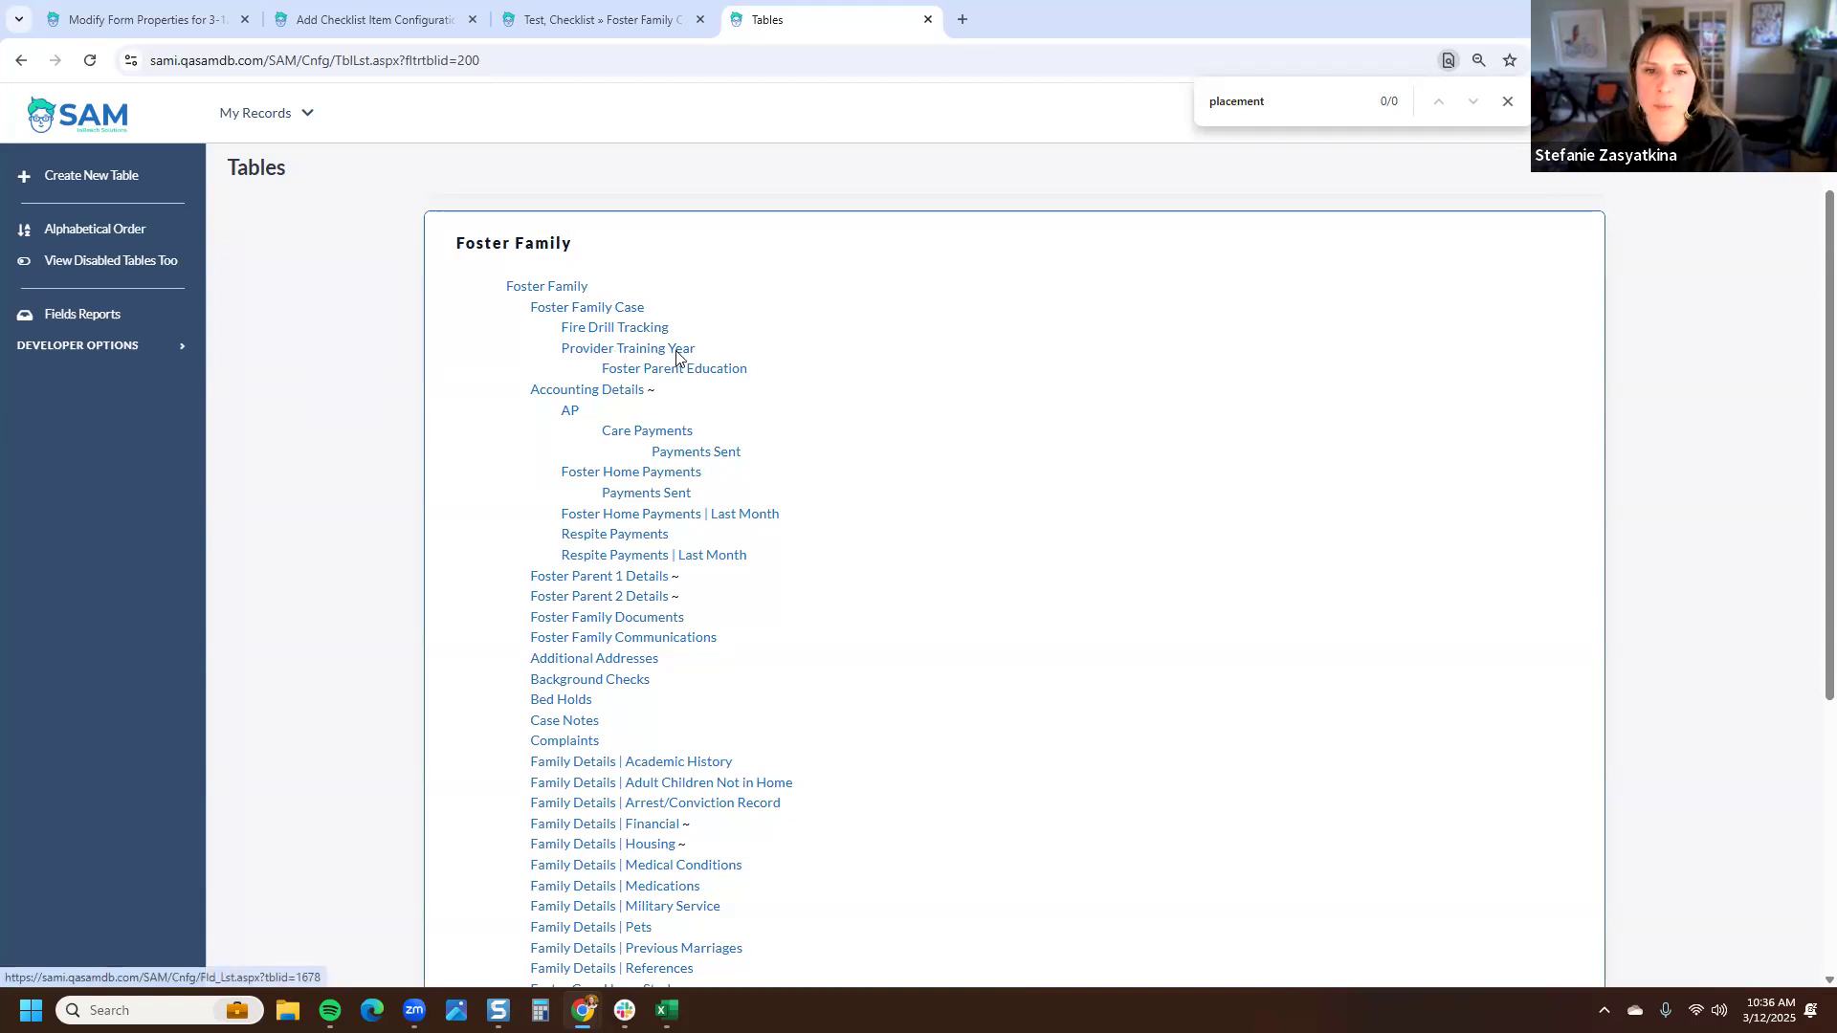
- Enable Can be used on Checklists in the Provider Training Year table's advanced properties and save
{"action": "left_click", "coordinate": [619, 350]}
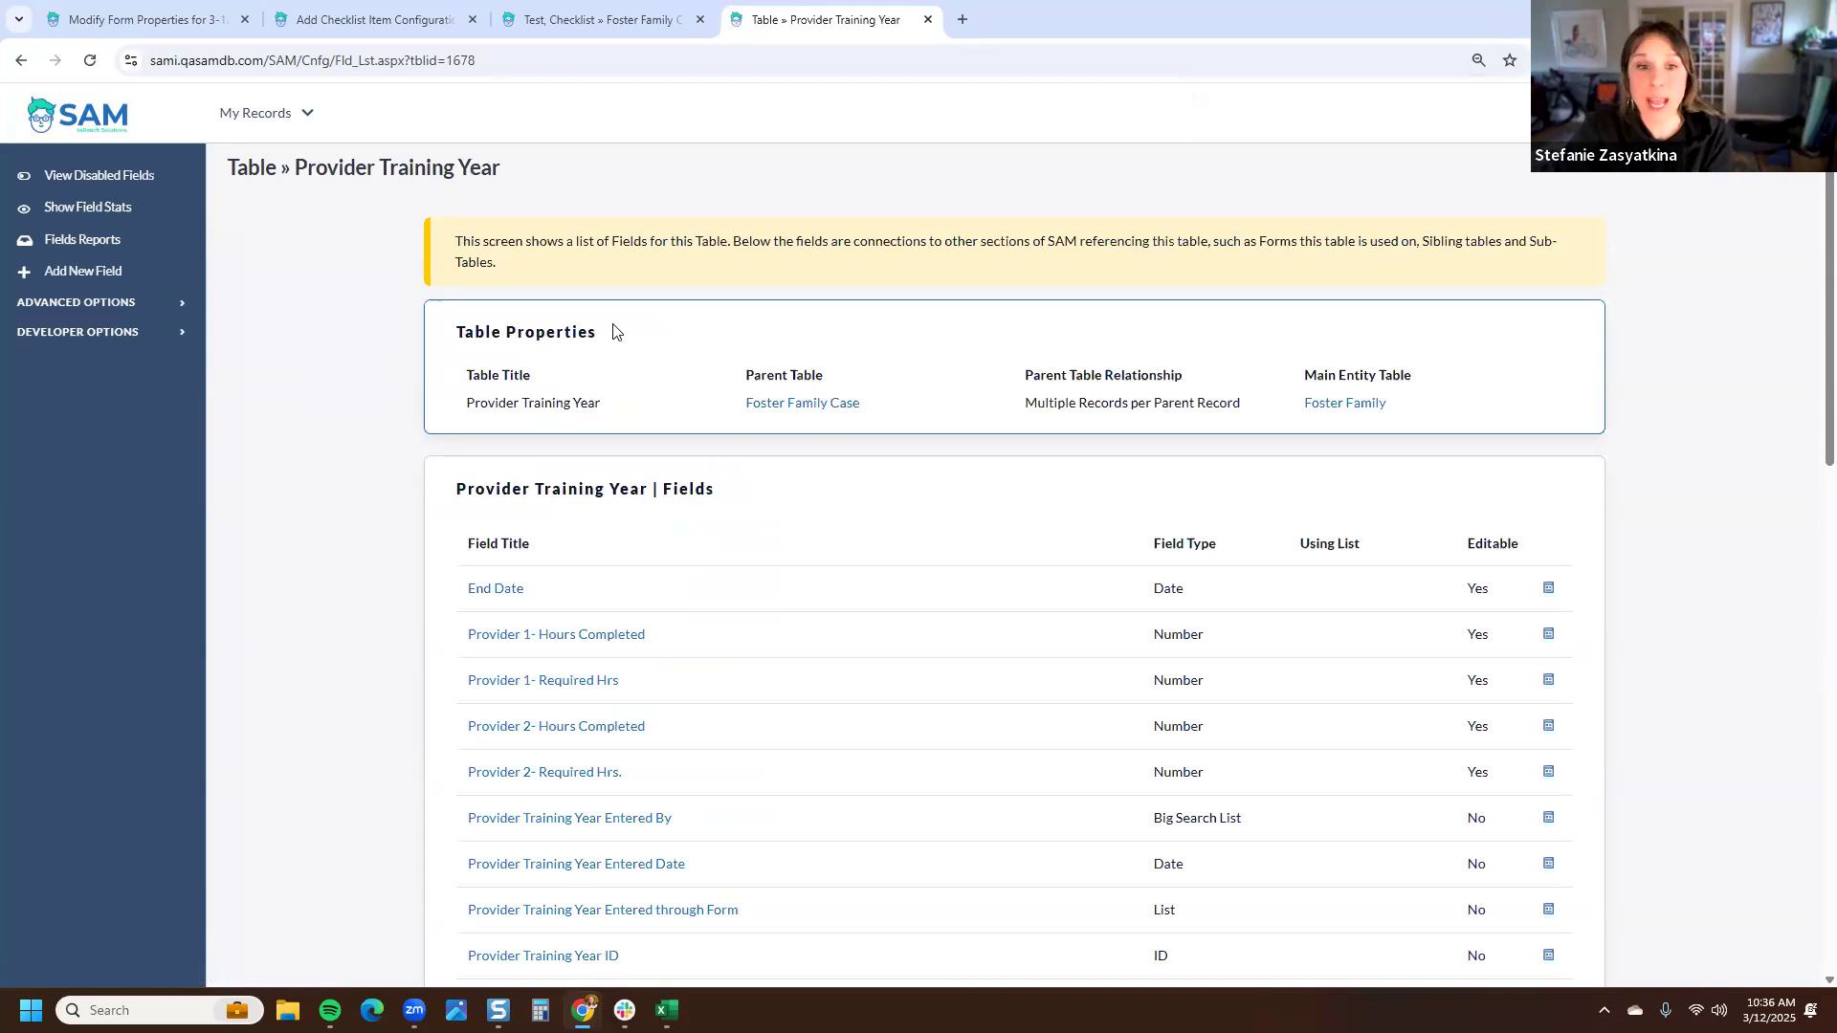
{"action": "left_click", "coordinate": [92, 303]}
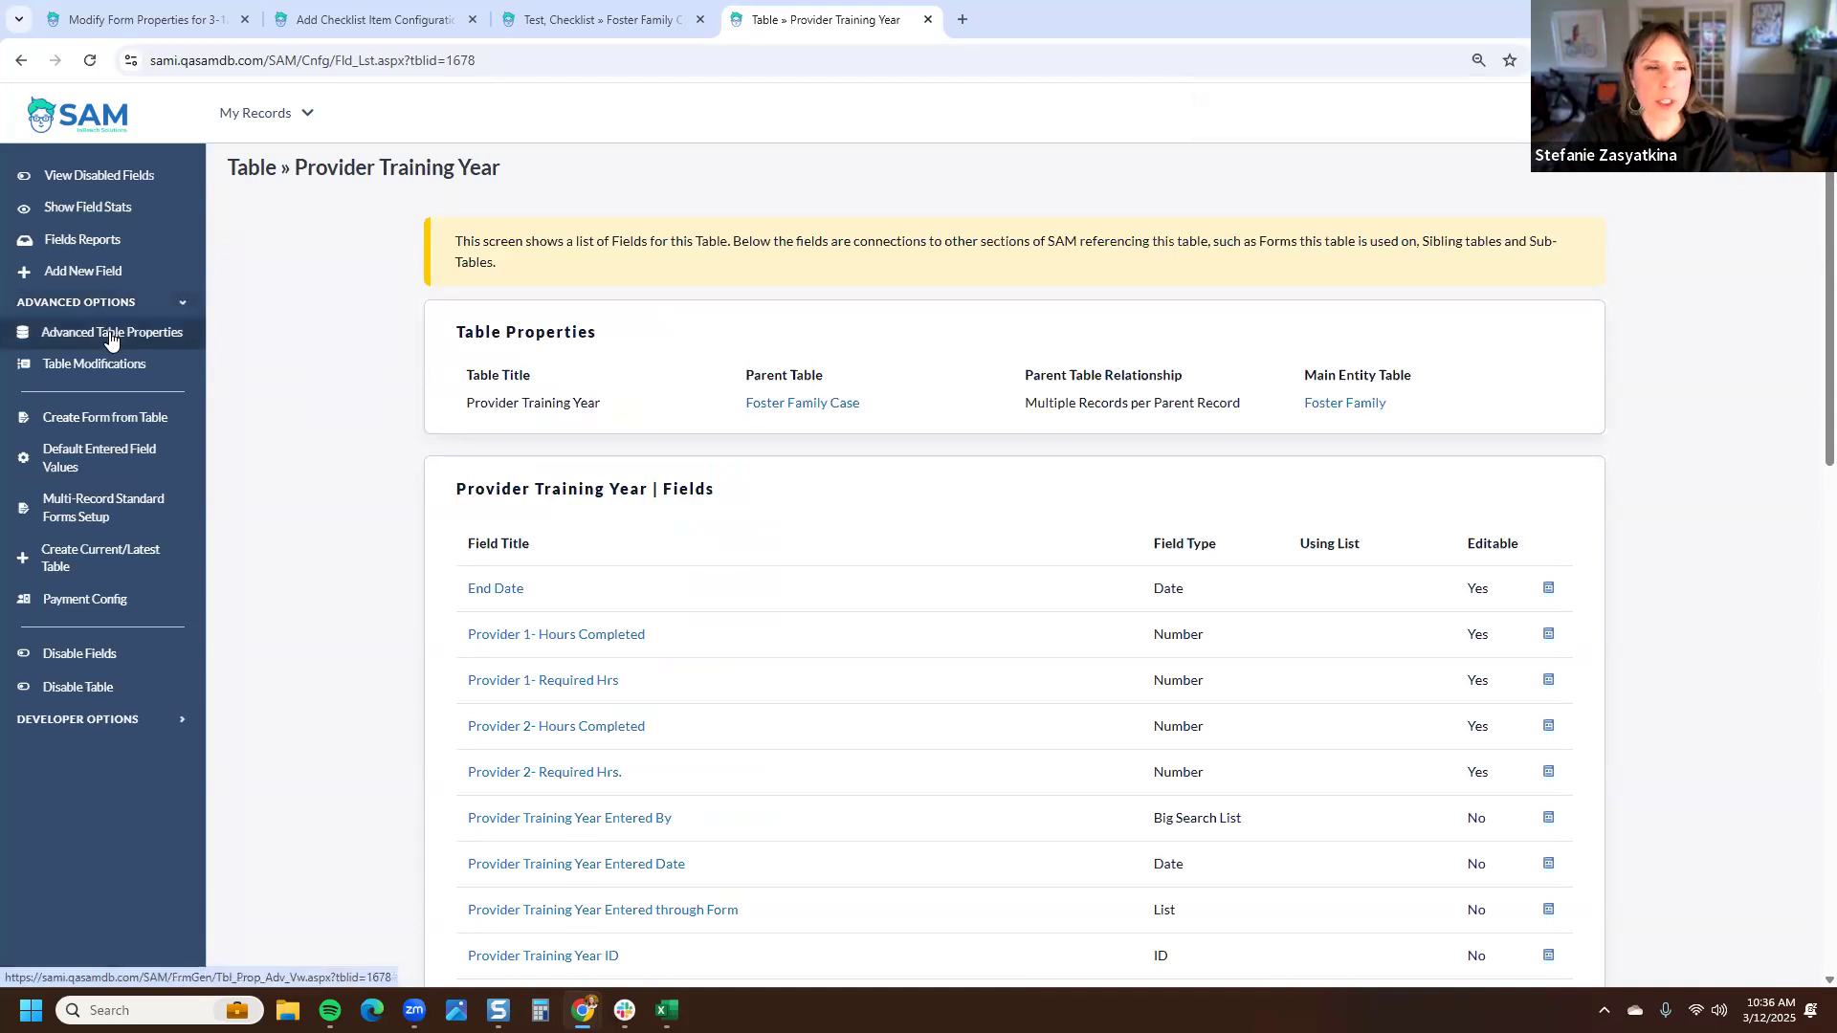
{"action": "left_click", "coordinate": [111, 334]}
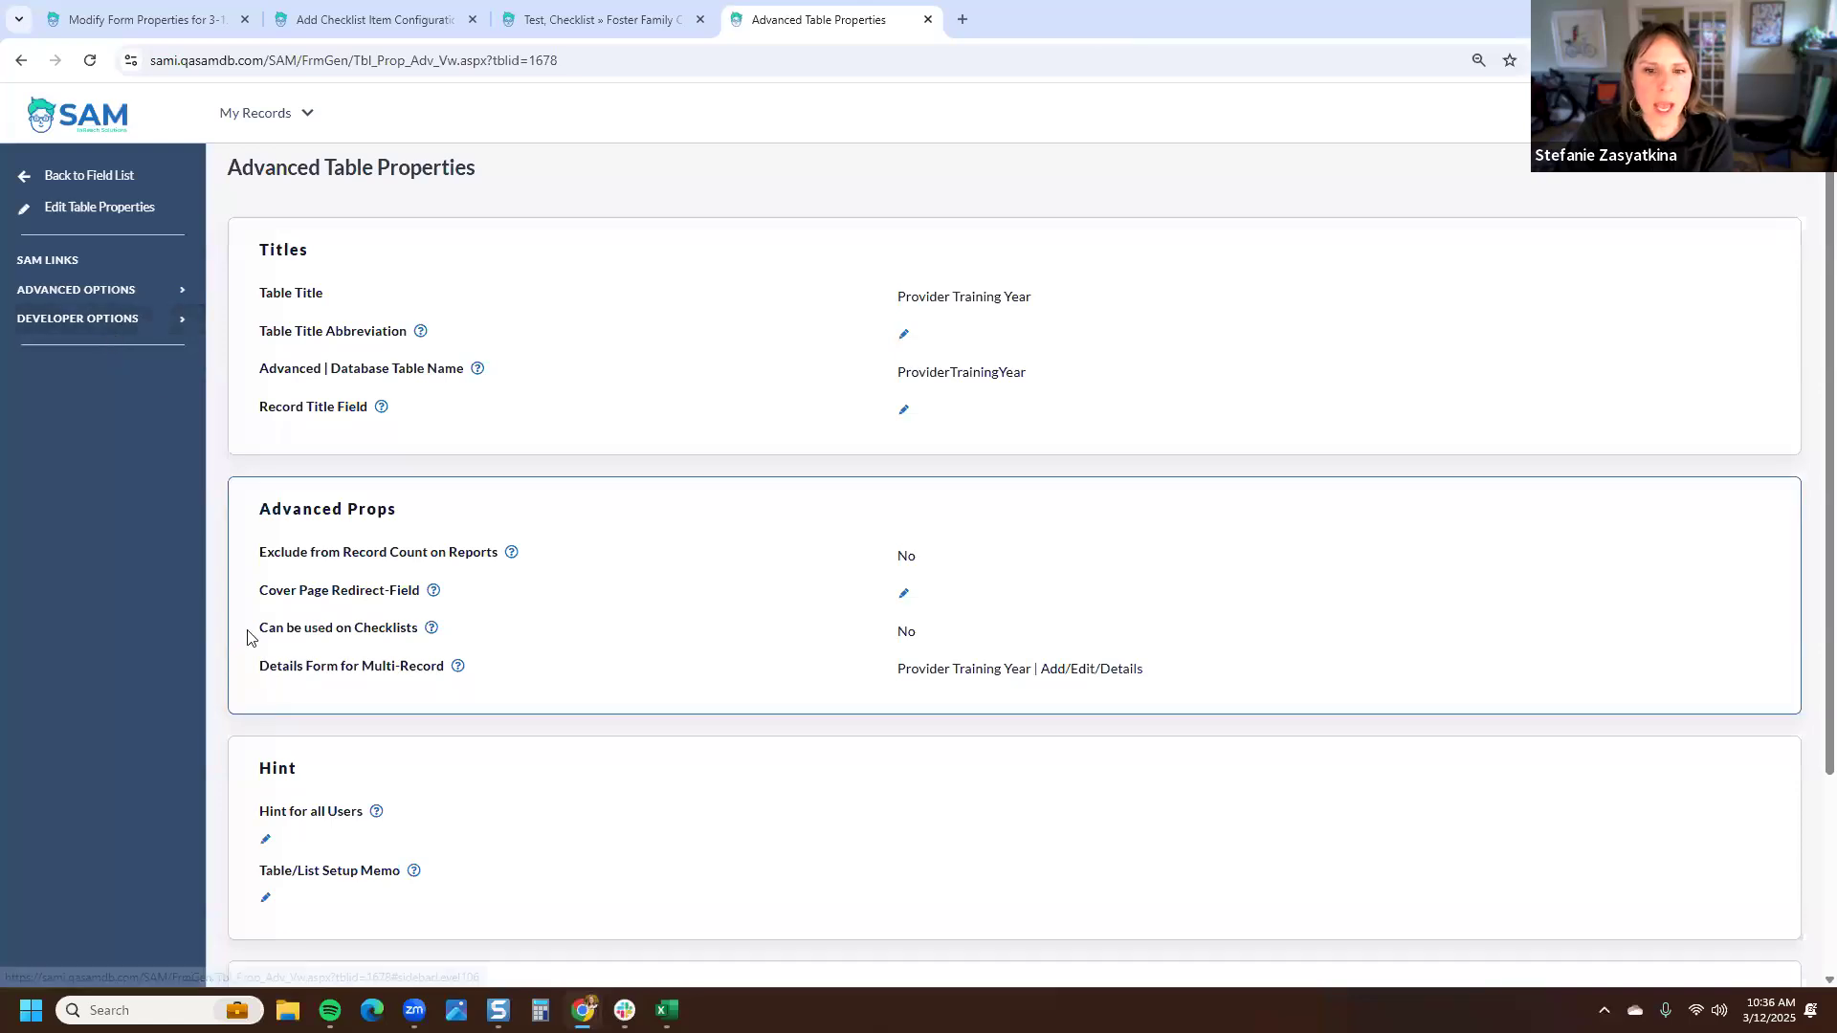
{"action": "left_click_drag", "start_coordinate": [255, 629], "coordinate": [421, 635]}
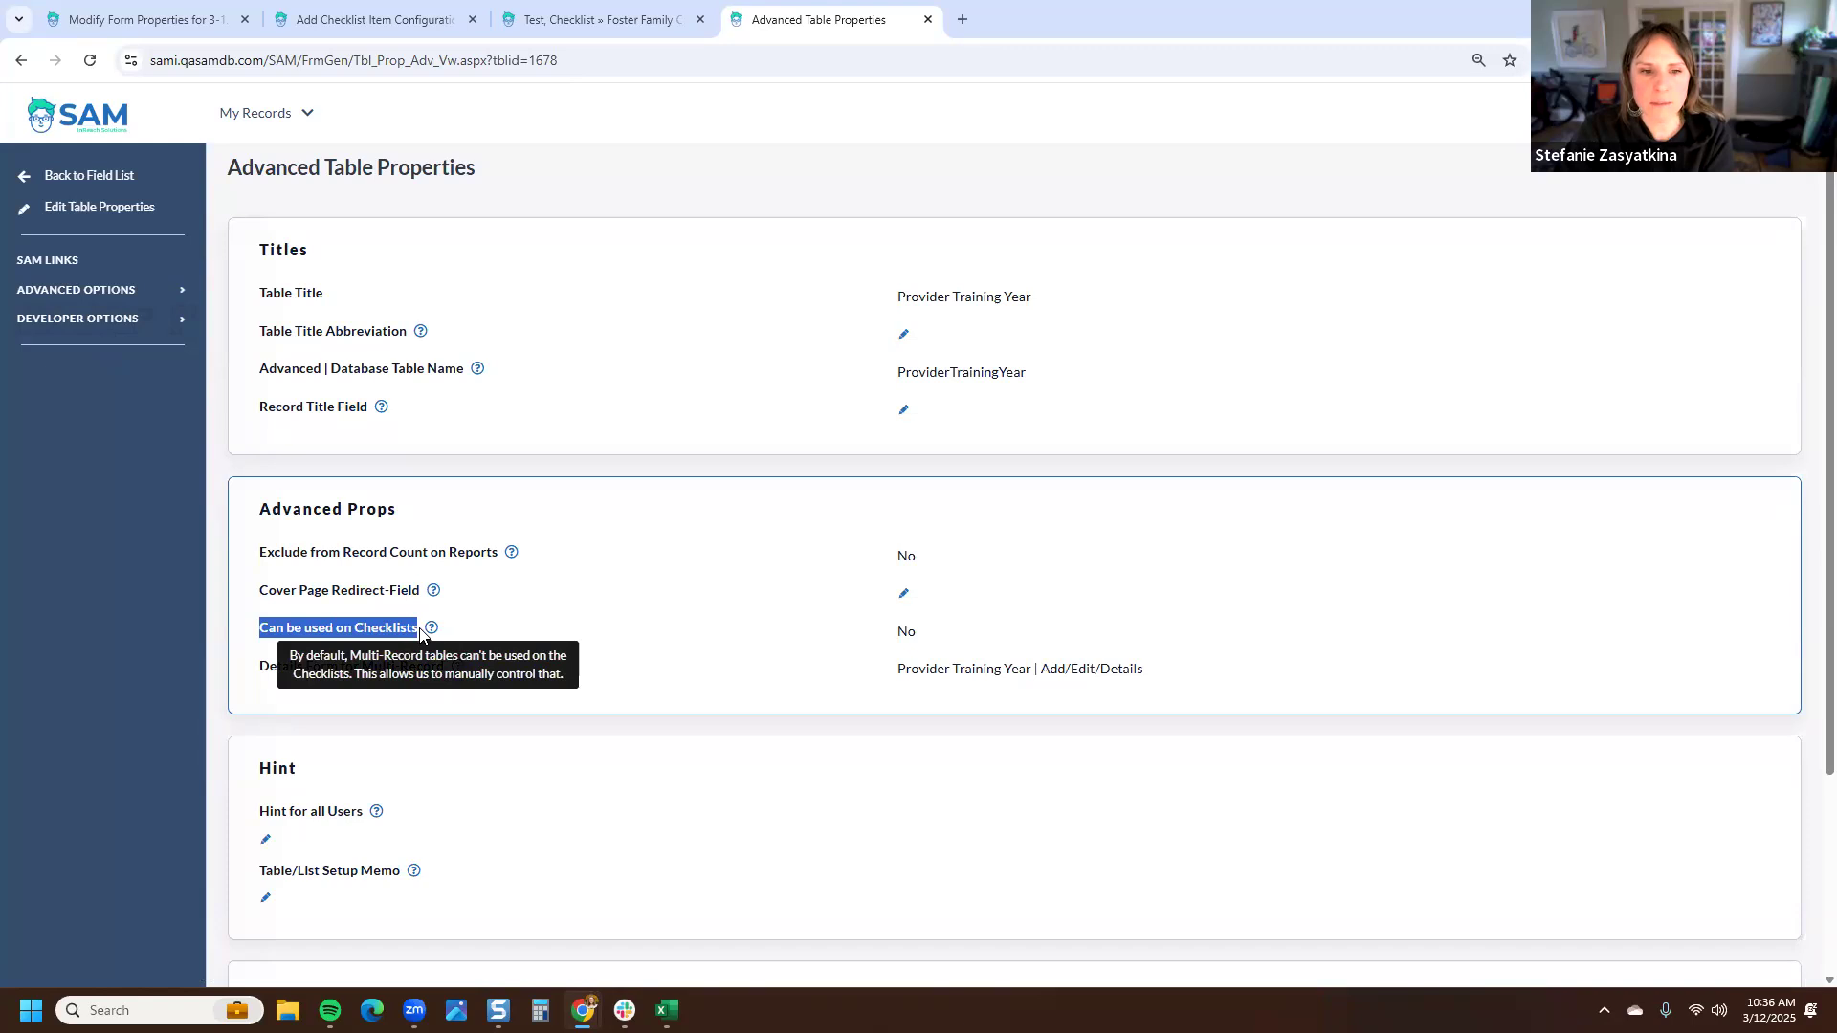
{"action": "left_click", "coordinate": [905, 632]}
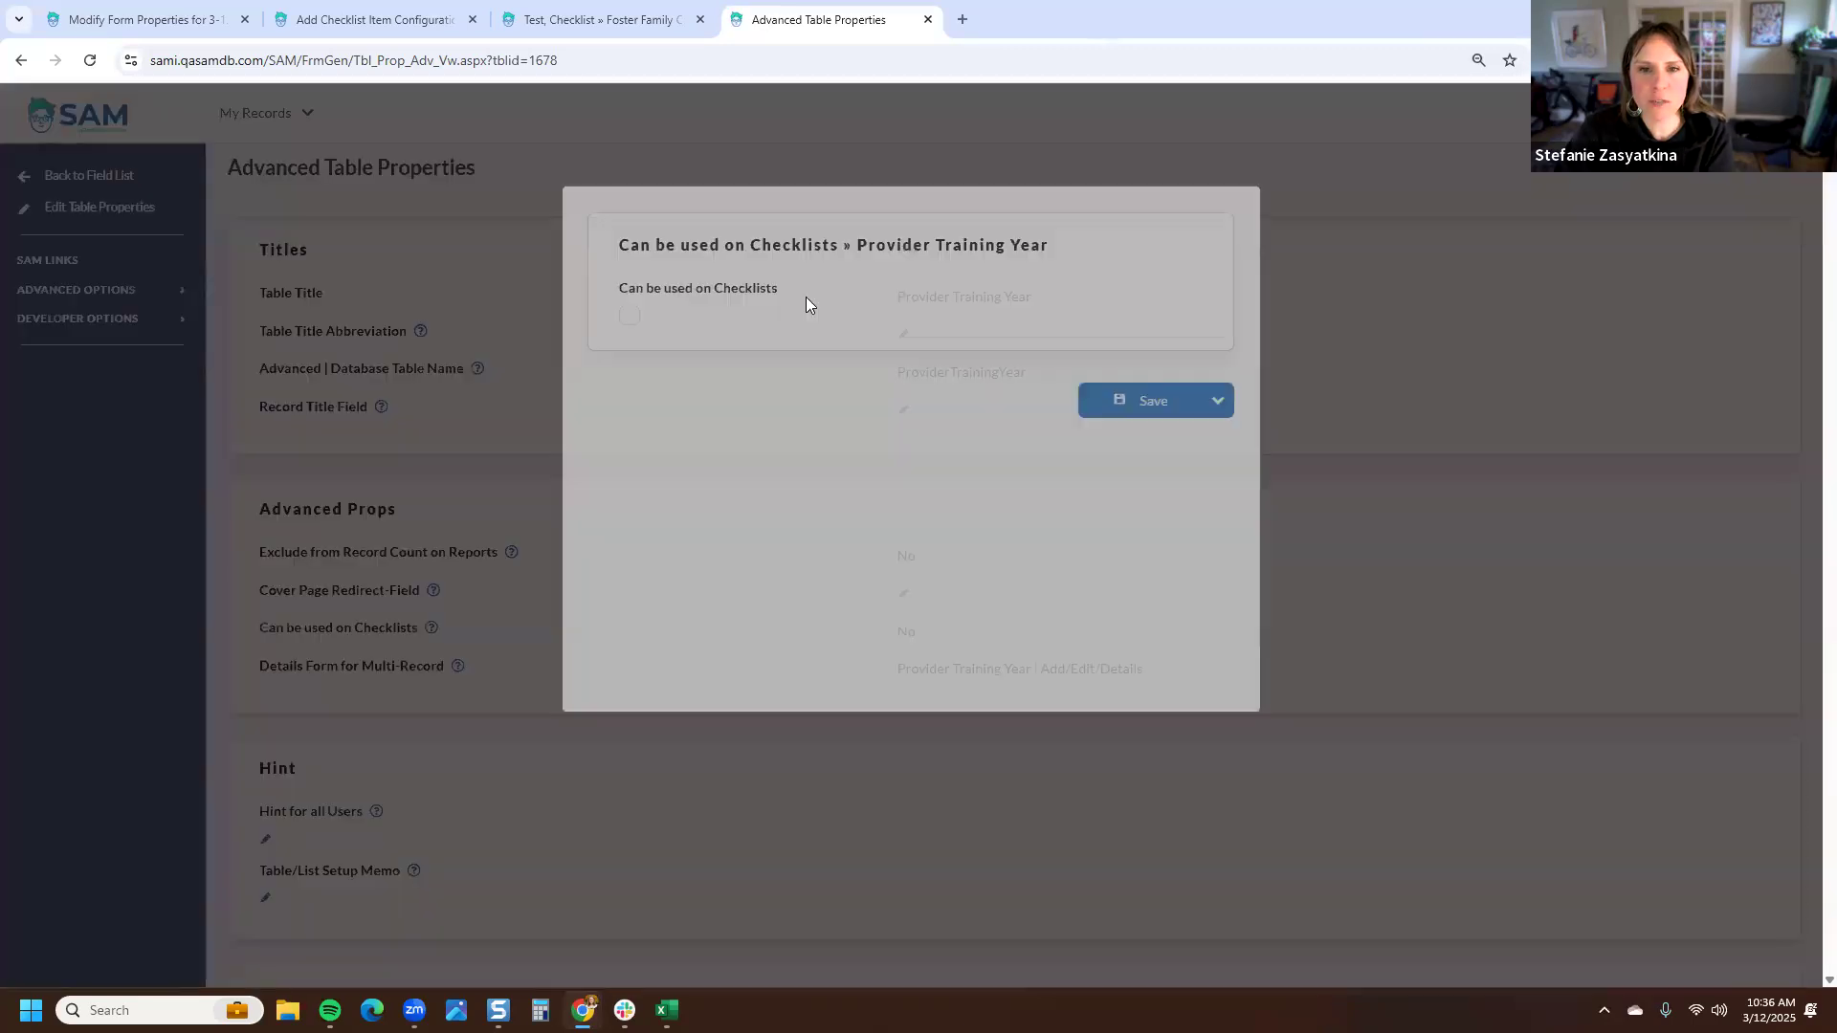
{"action": "left_click", "coordinate": [630, 316]}
{"action": "left_click", "coordinate": [1156, 400]}
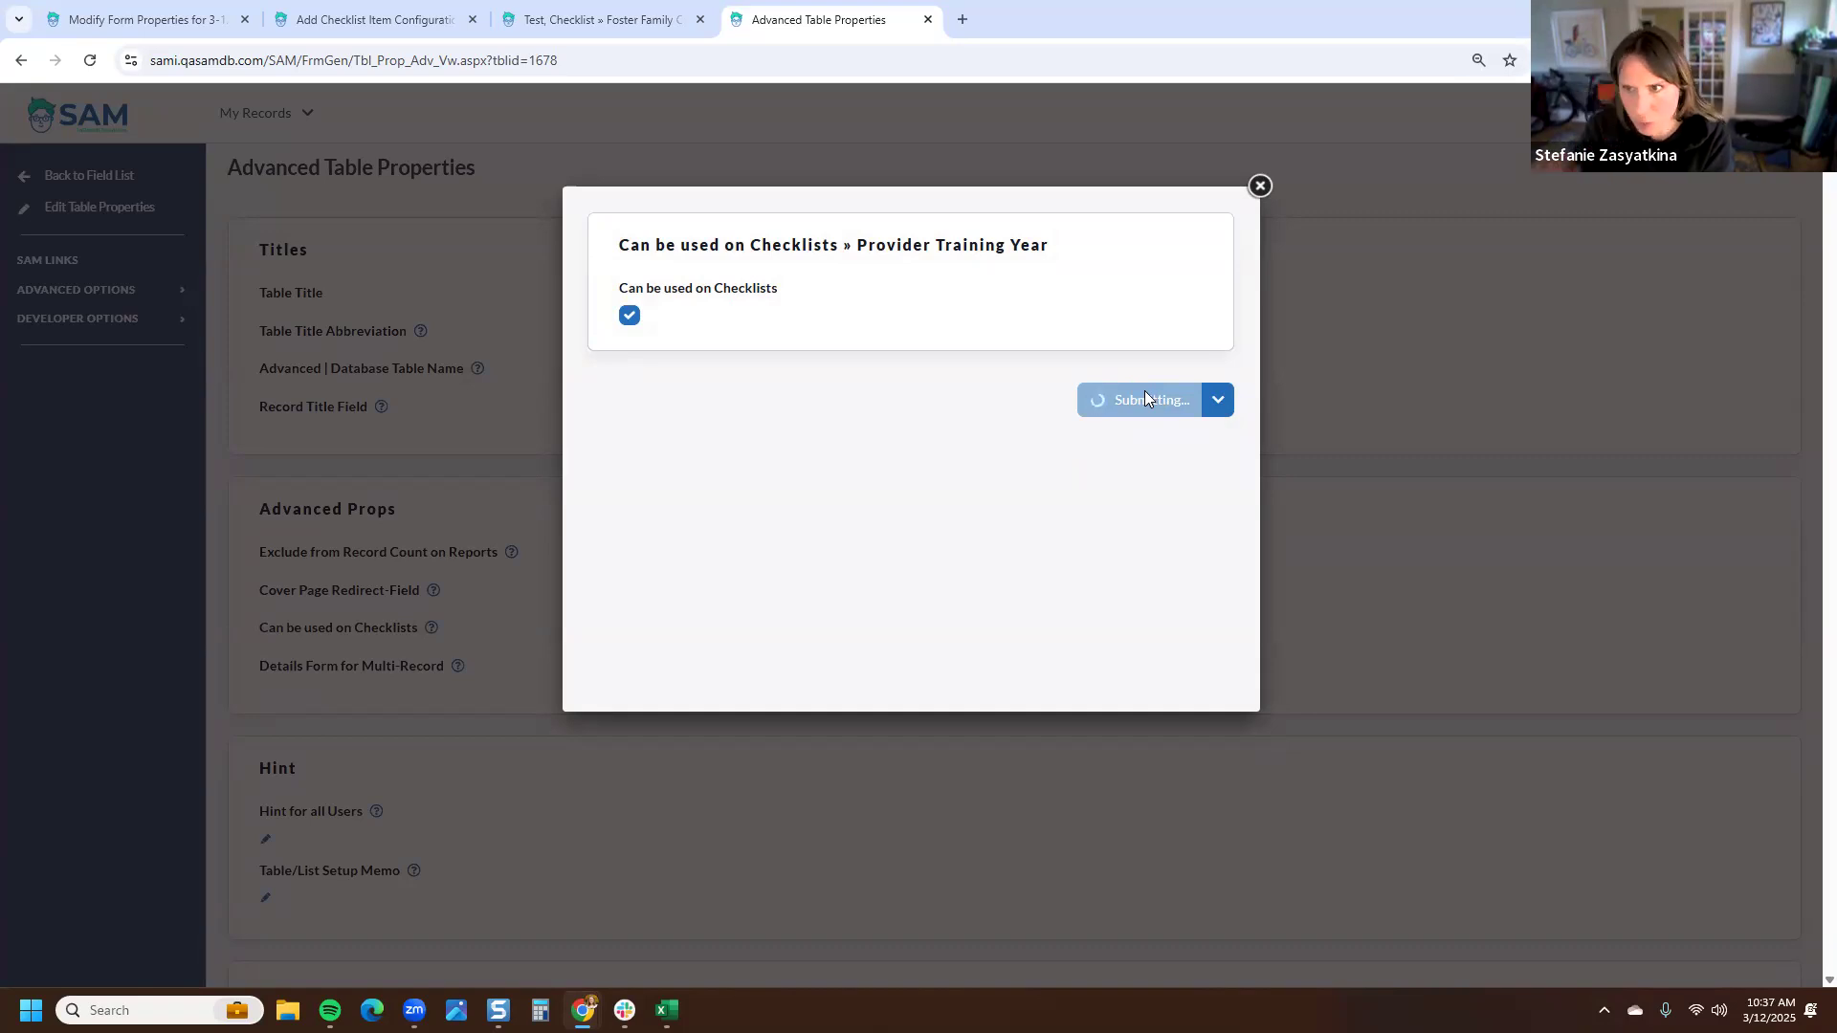
- Reload the checklist item form and enter the custom section name Provider Training Year
{"action": "left_click", "coordinate": [607, 22]}
{"action": "left_click", "coordinate": [422, 8]}
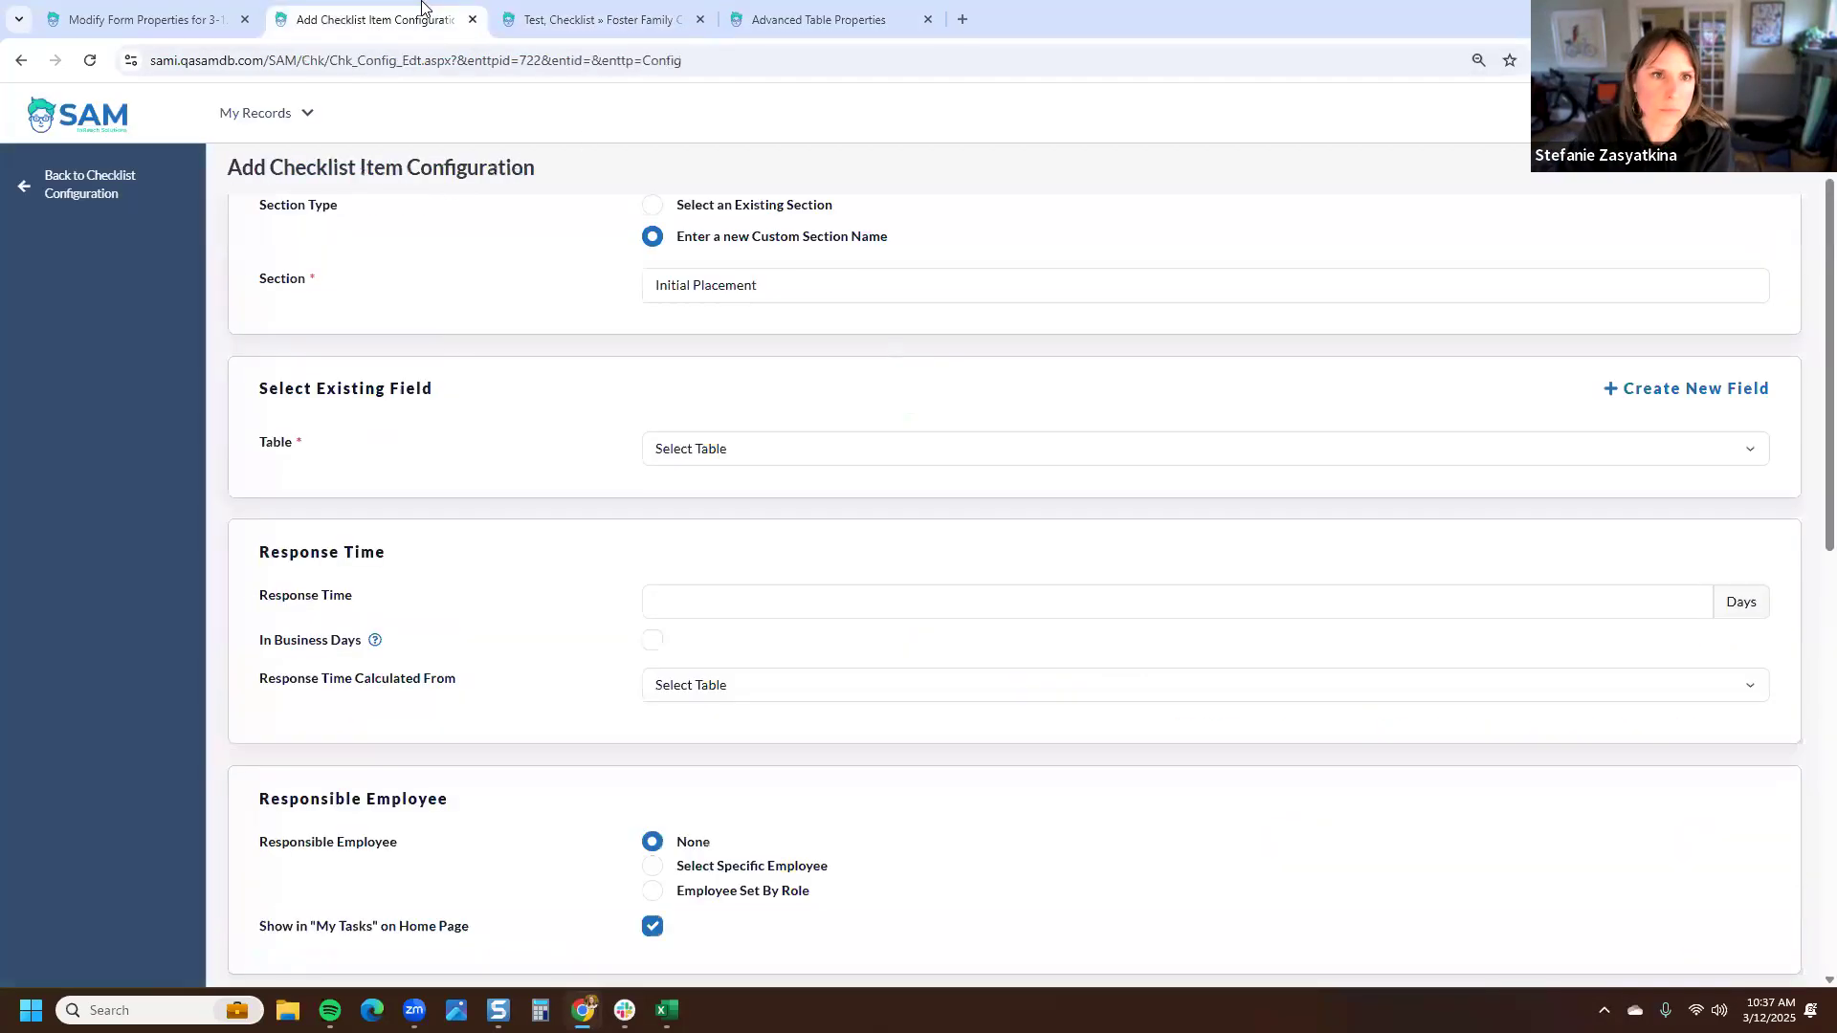
{"action": "scroll", "coordinate": [574, 566], "scroll_direction": "up", "scroll_amount": 2}
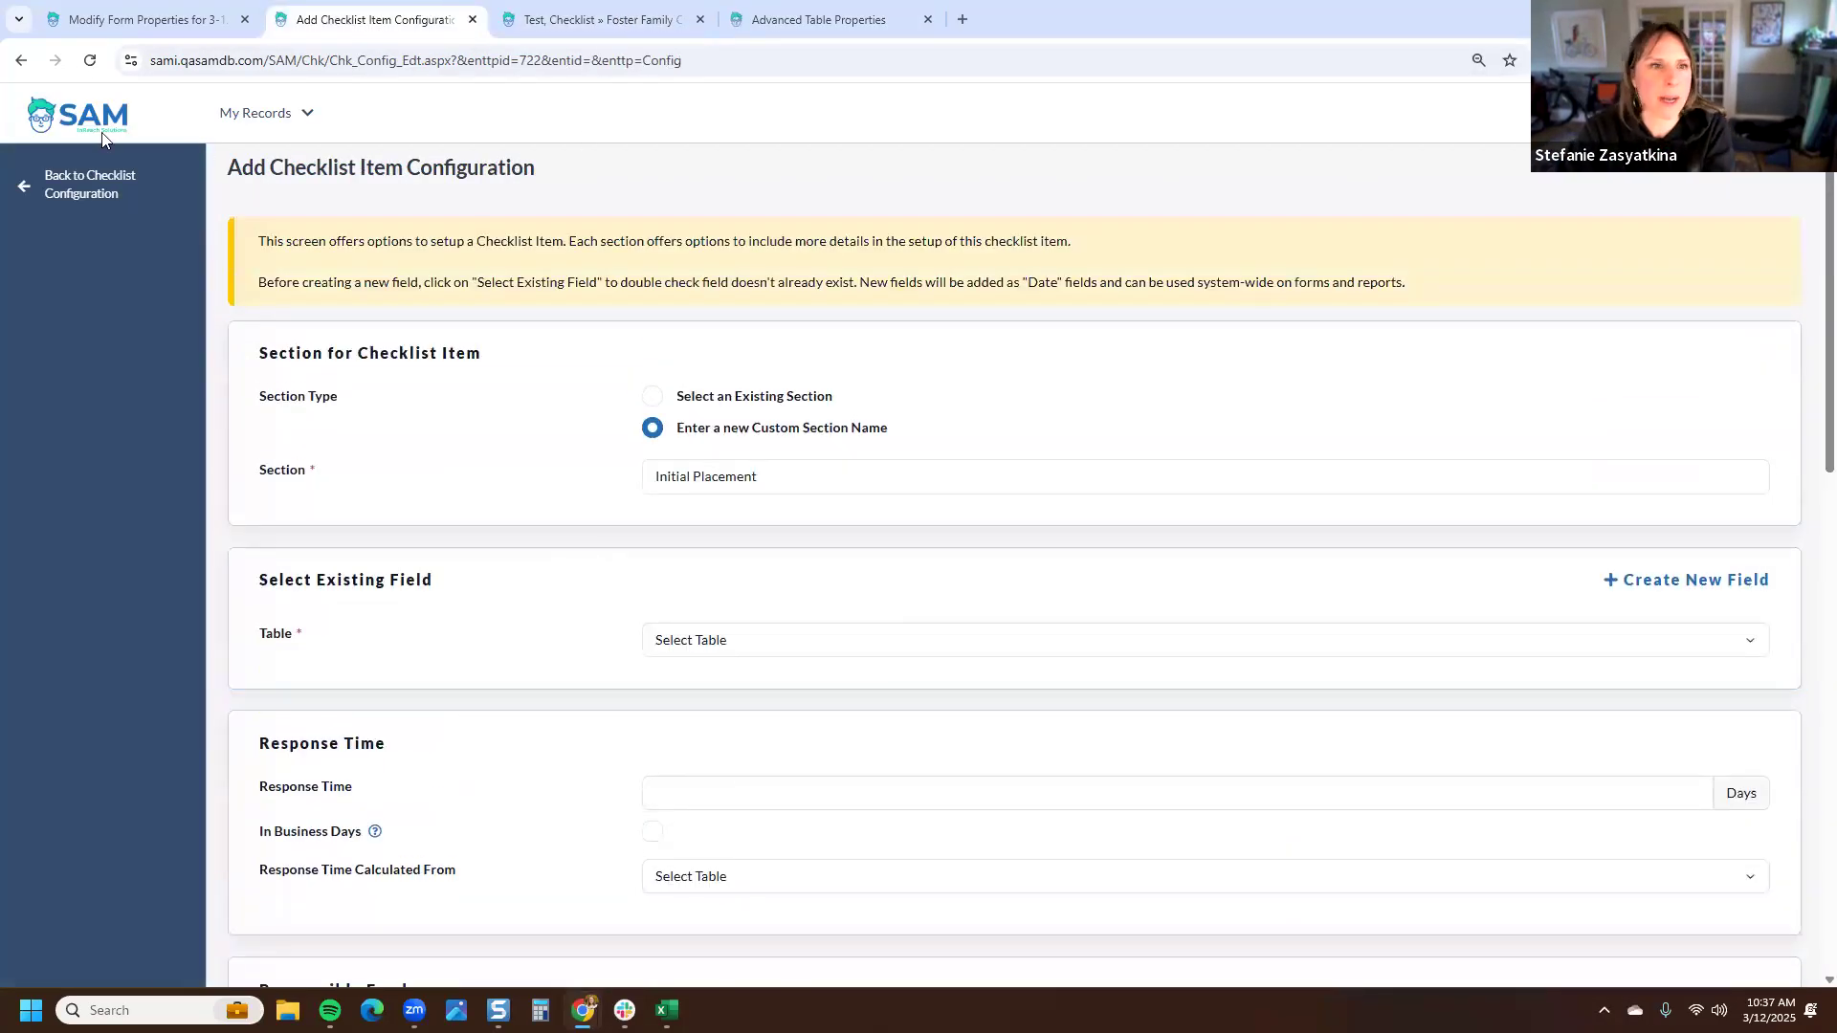
{"action": "left_click", "coordinate": [90, 60]}
{"action": "left_click", "coordinate": [993, 195]}
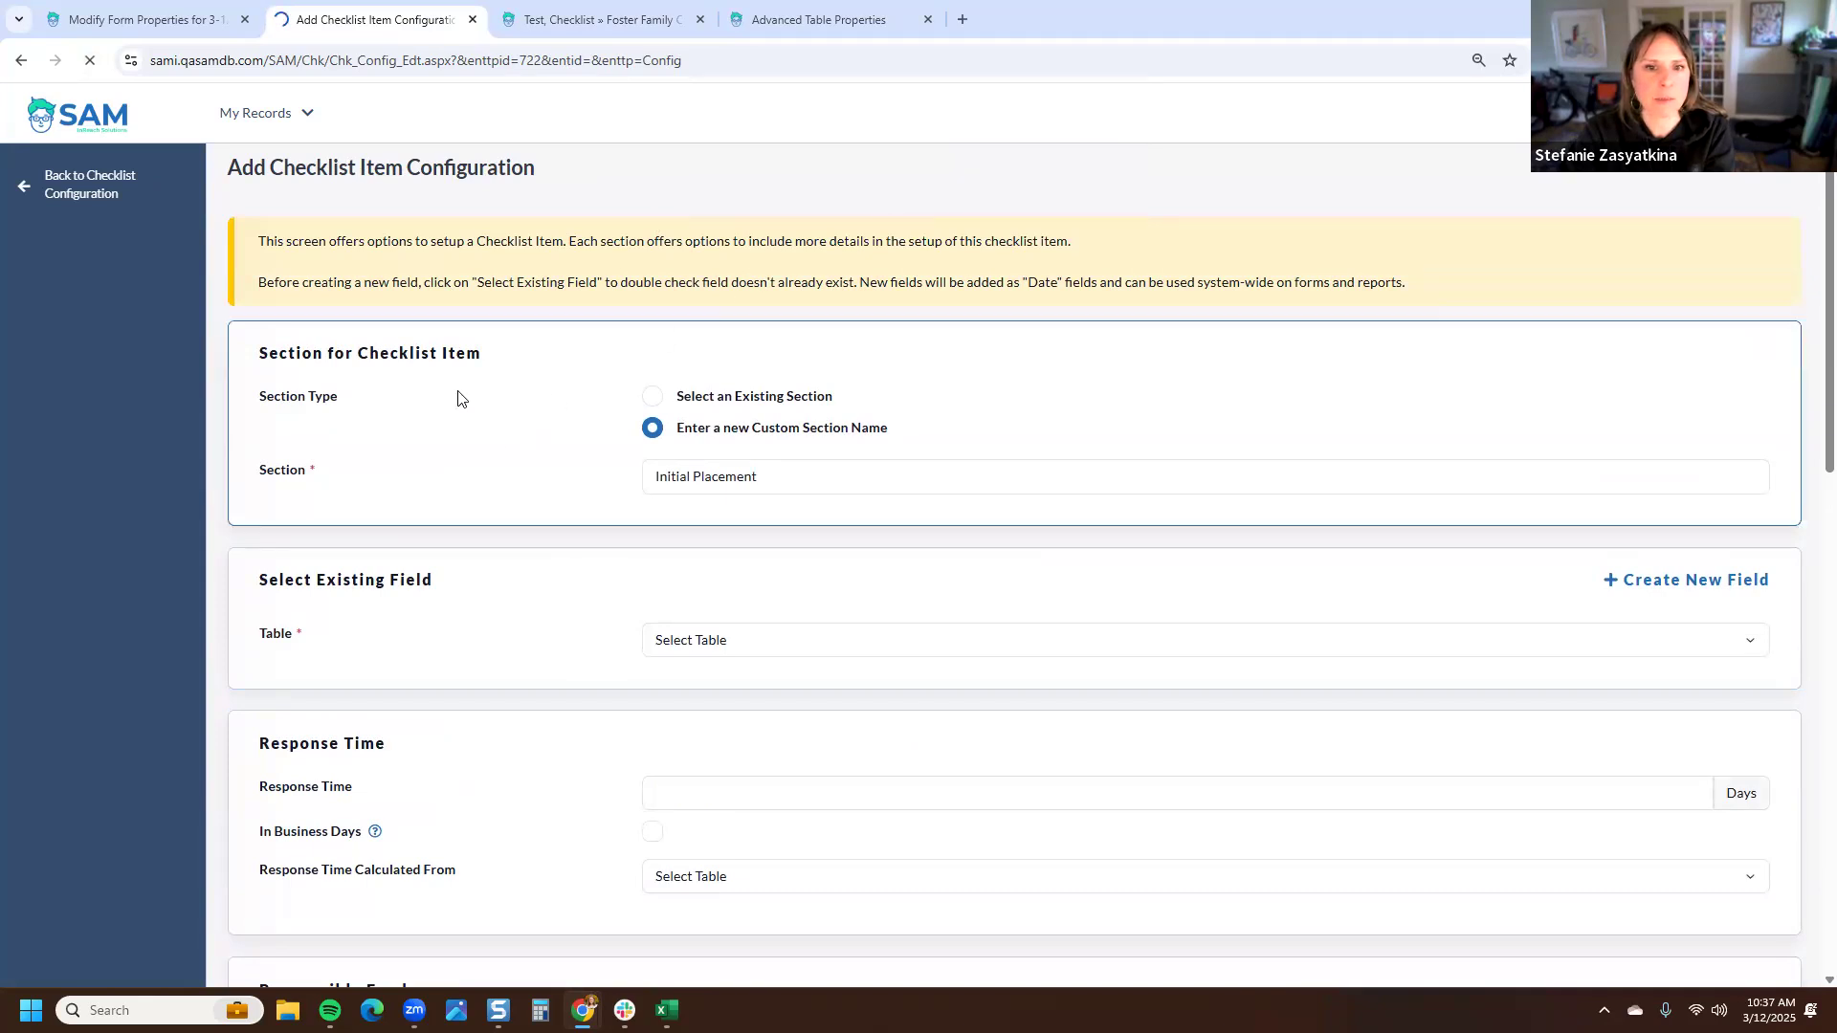
{"action": "left_click", "coordinate": [708, 428]}
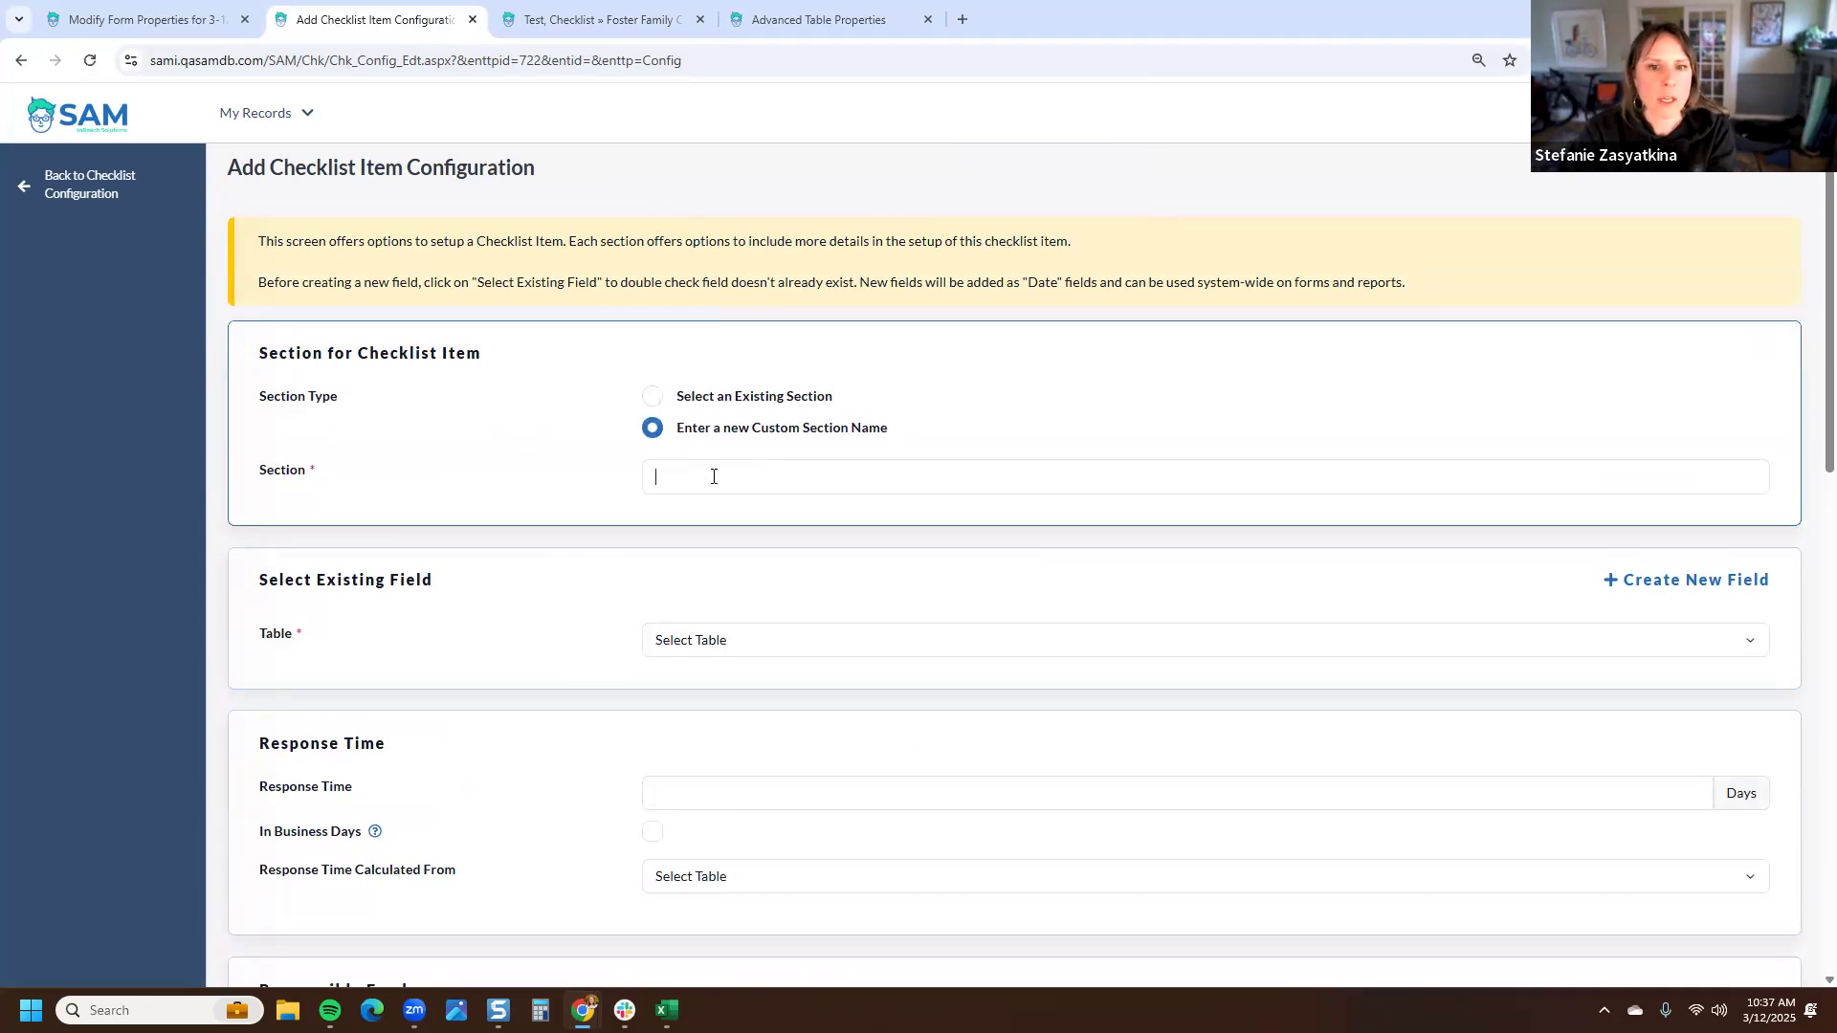
{"action": "type", "text": "Provid"}
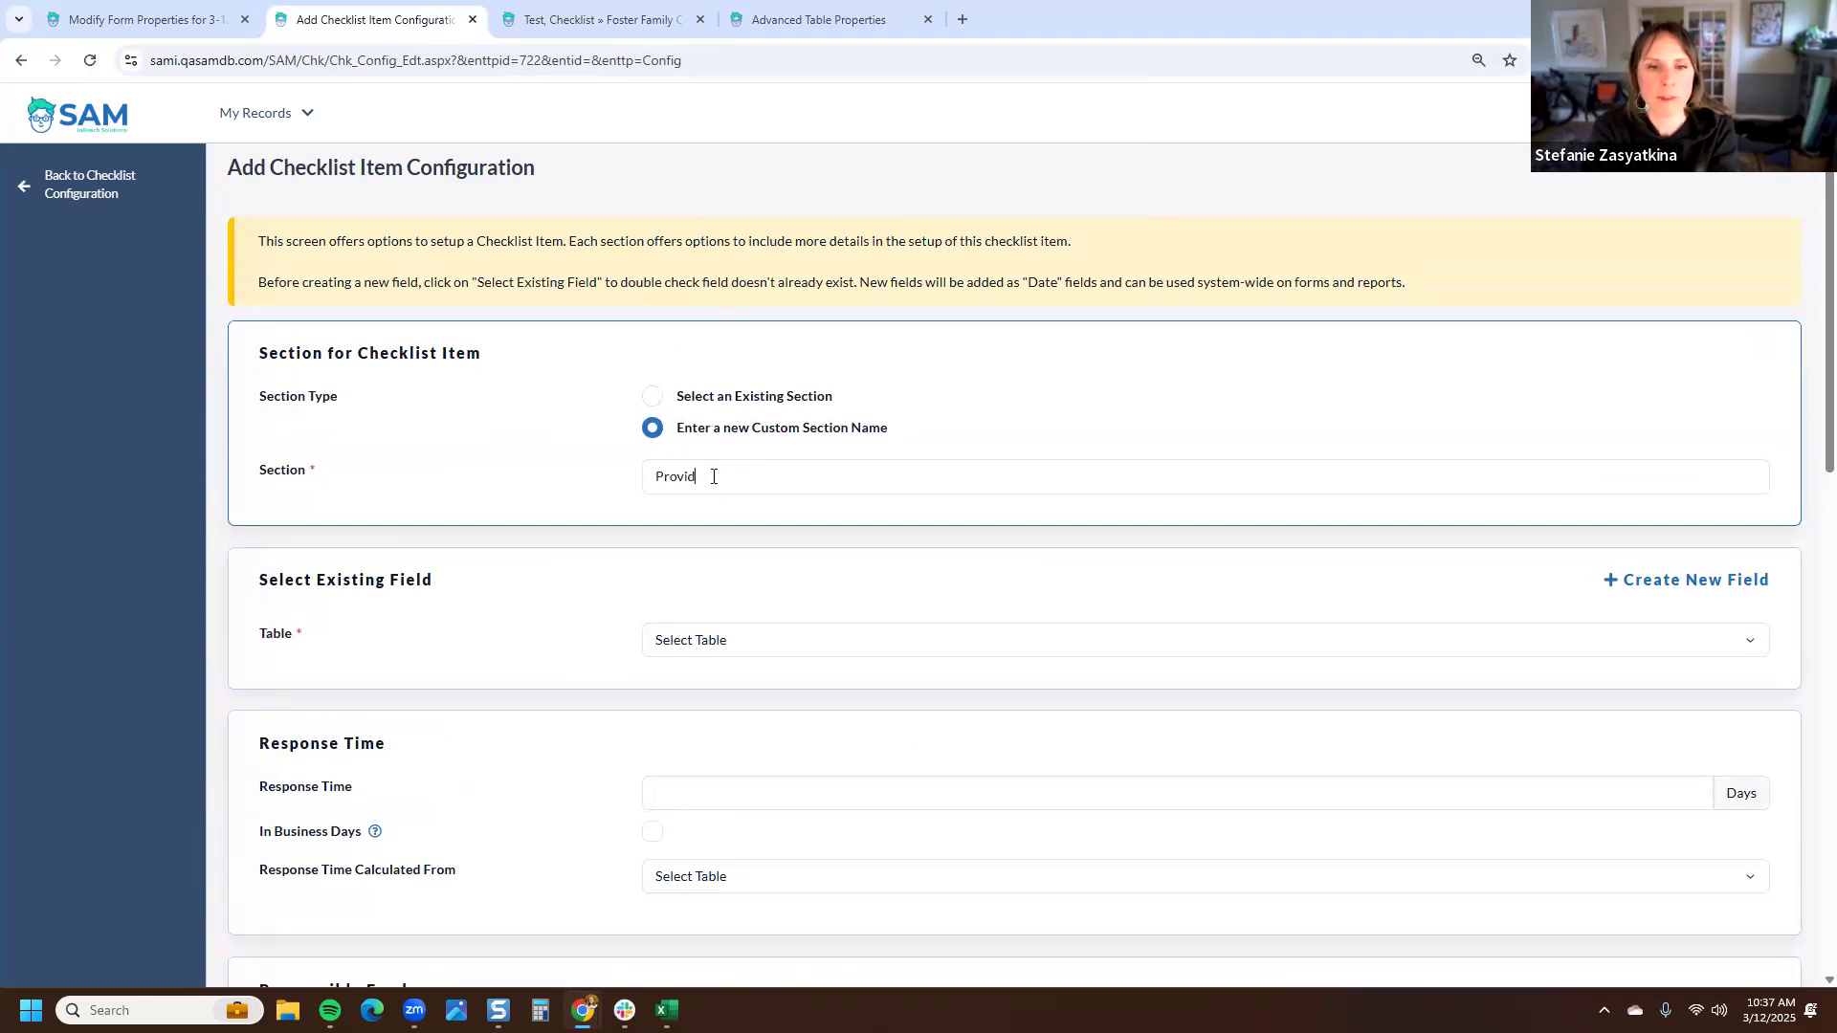
{"action": "type", "text": "er Training"}
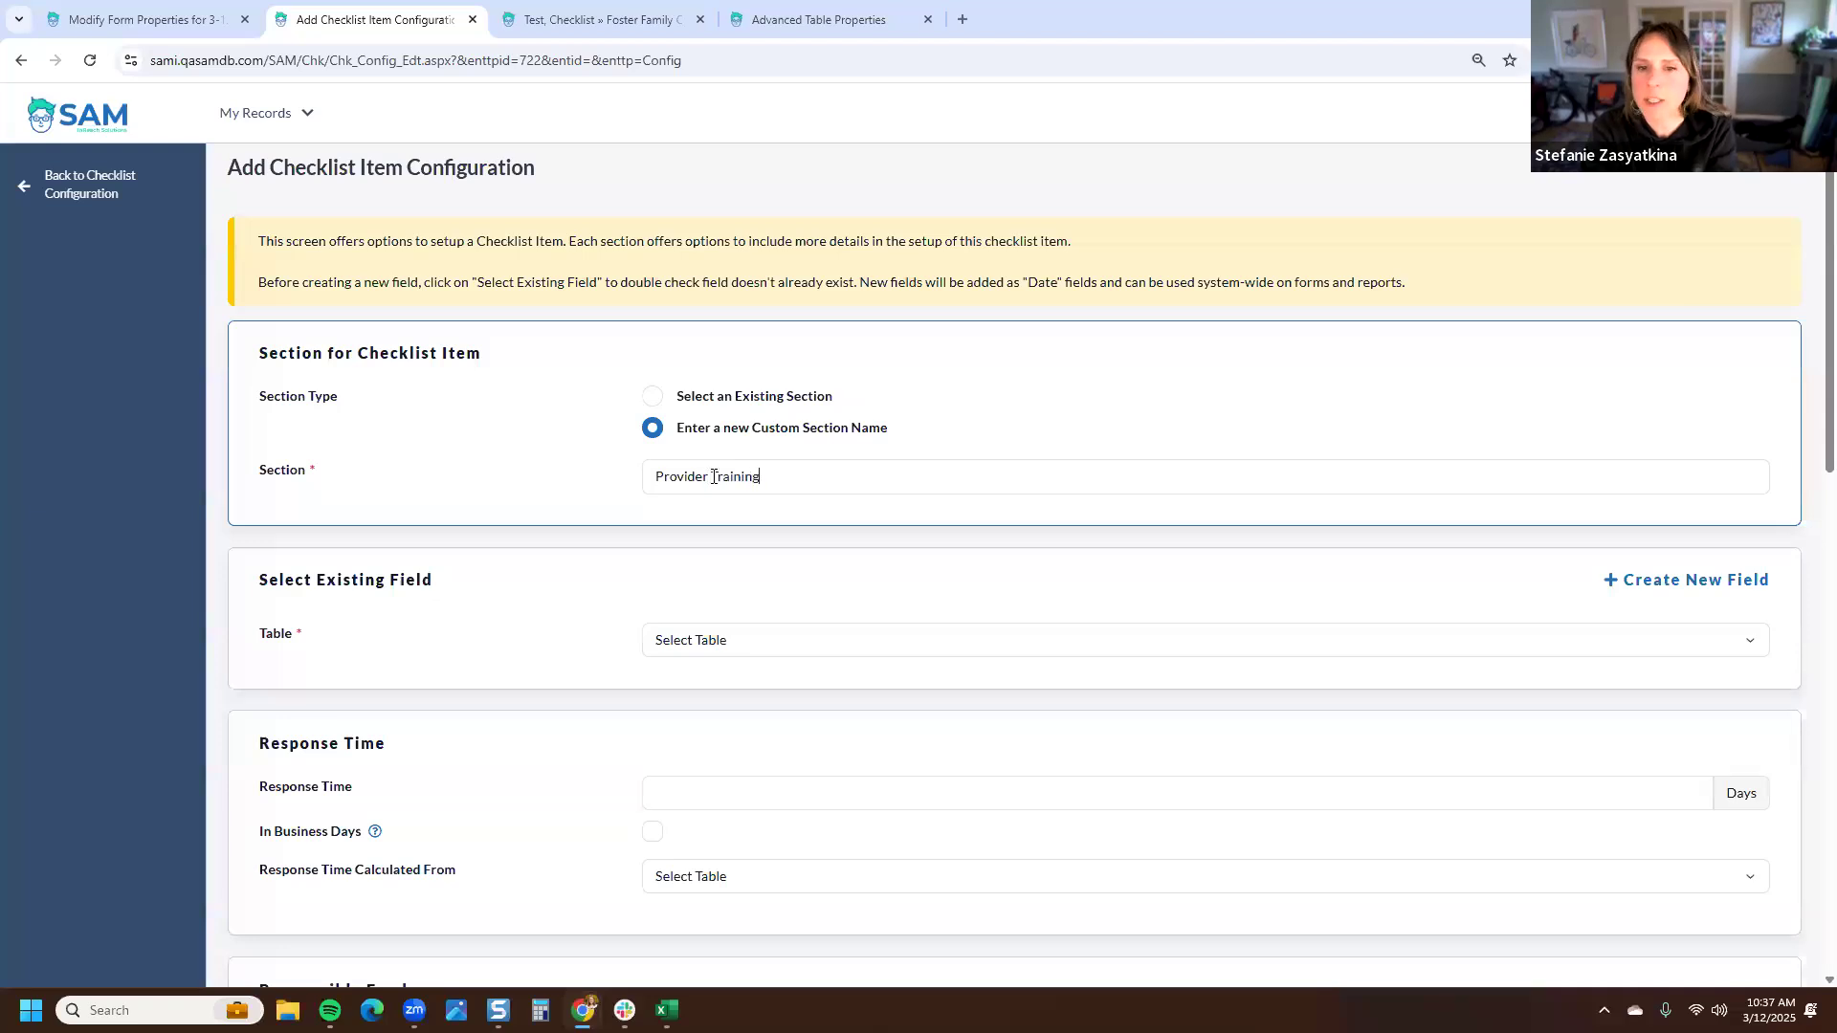
{"action": "type", "text": " Year"}
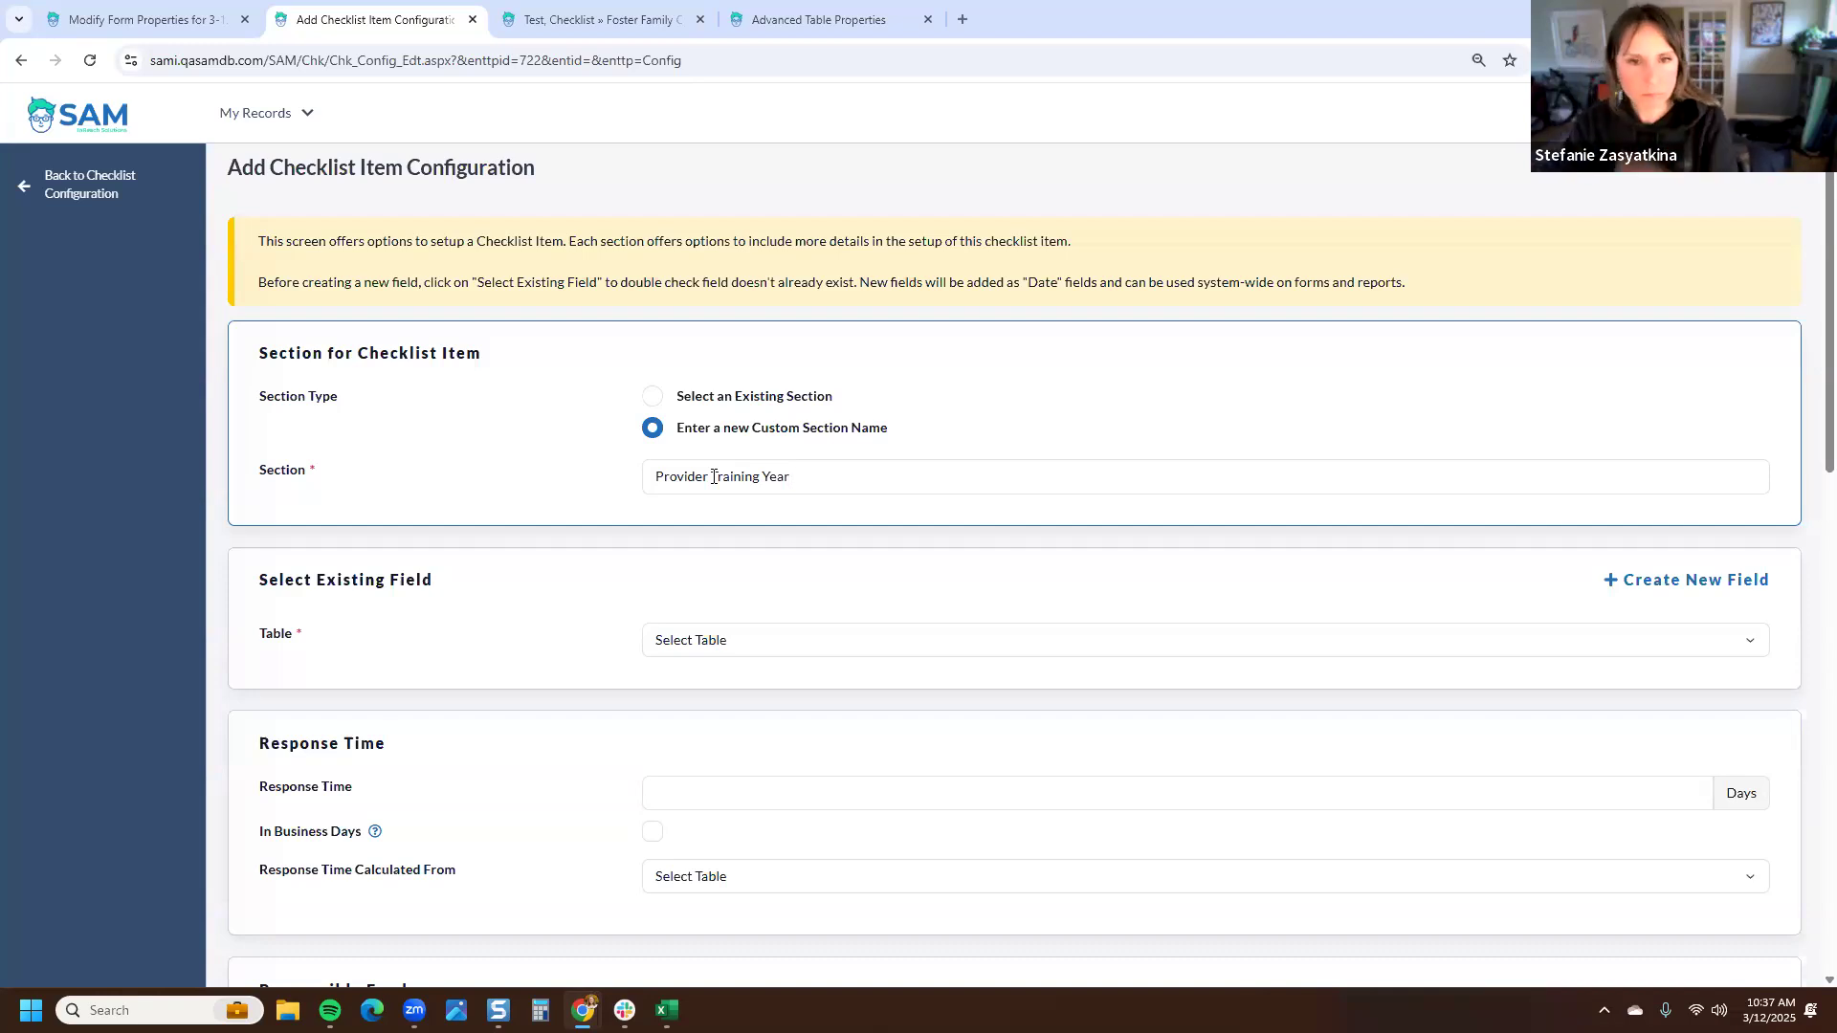
- Select Provider Training Year as the checklist item's table
{"action": "scroll", "coordinate": [571, 497], "scroll_direction": "down", "scroll_amount": 2}
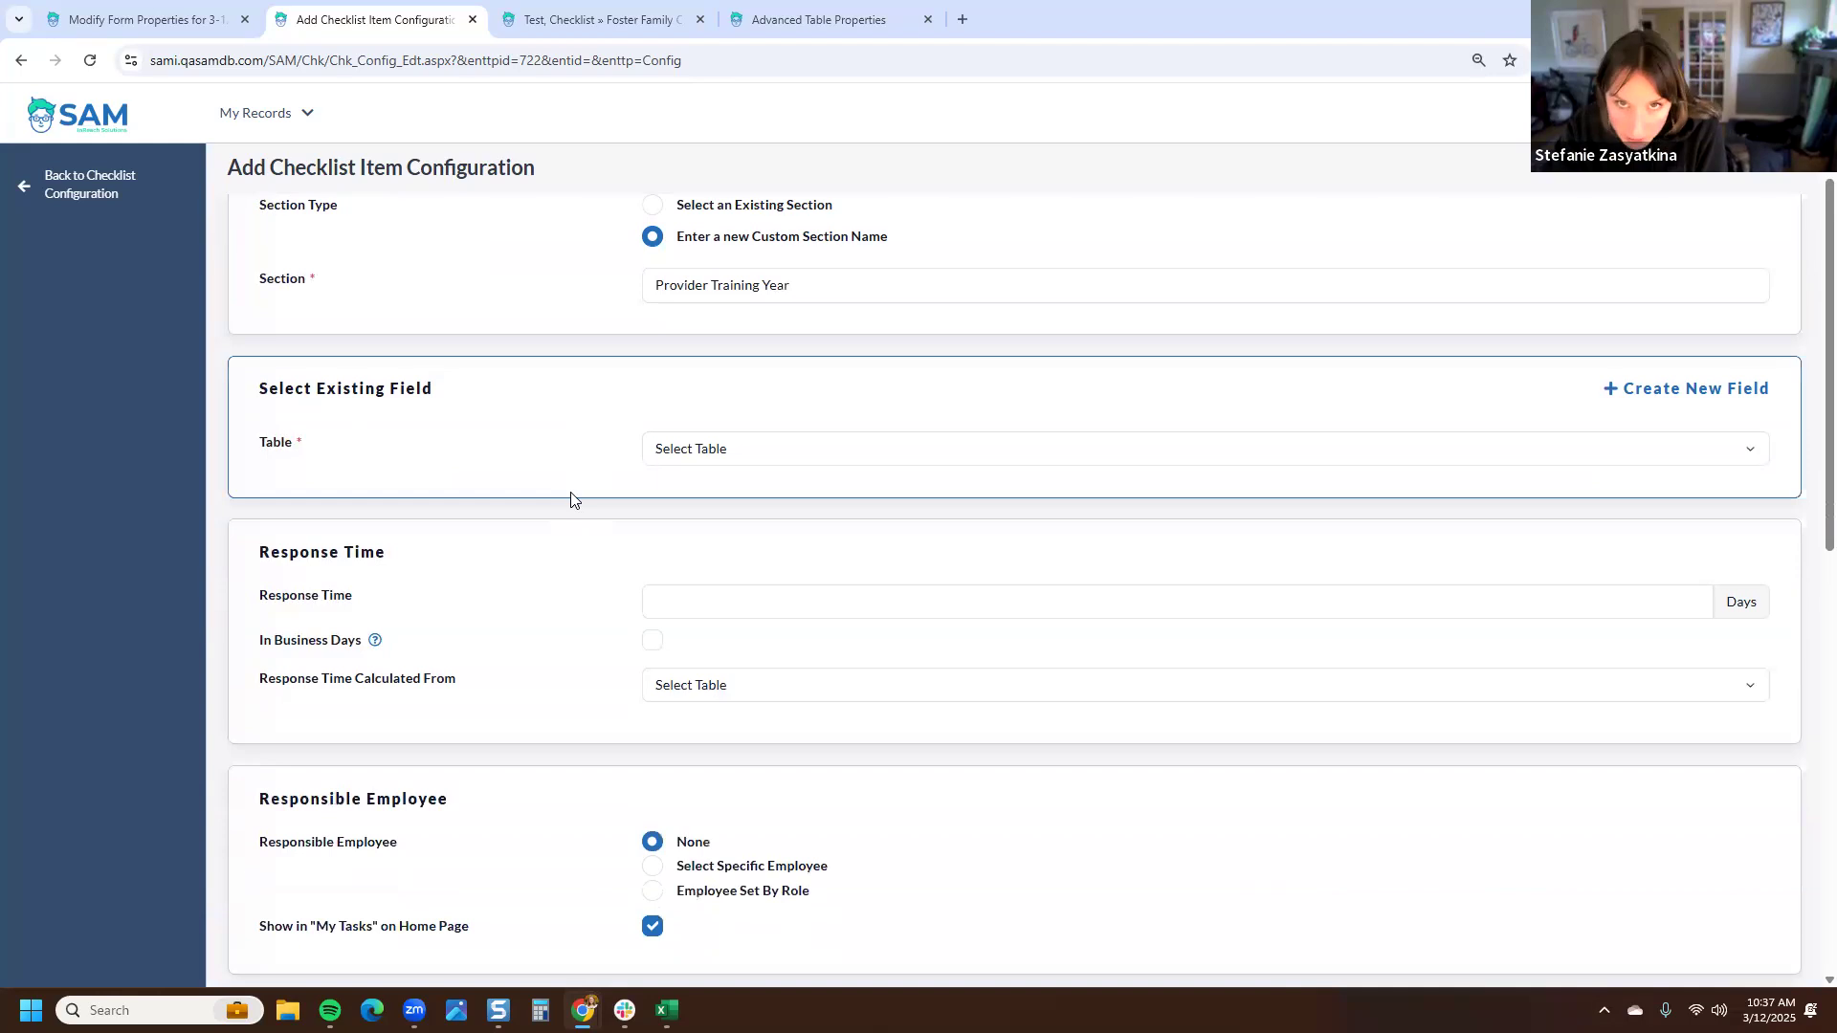
{"action": "left_click", "coordinate": [781, 450]}
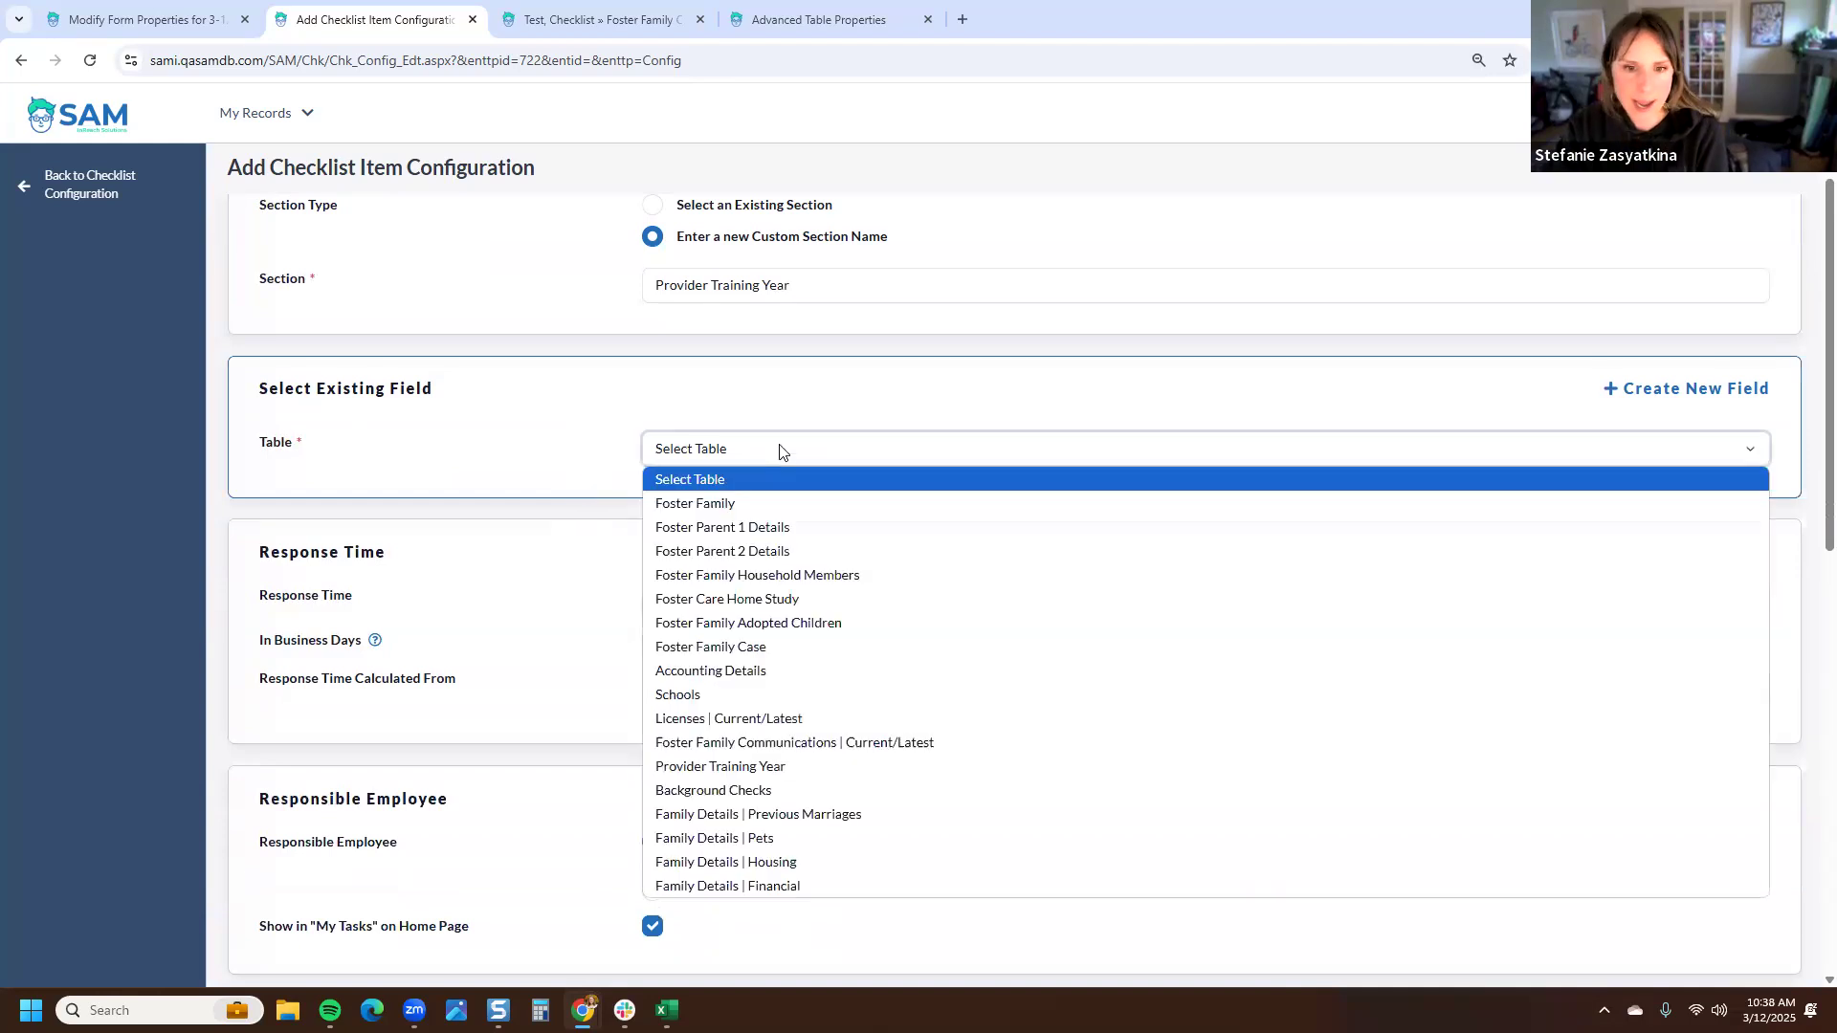
{"action": "left_click", "coordinate": [704, 767]}
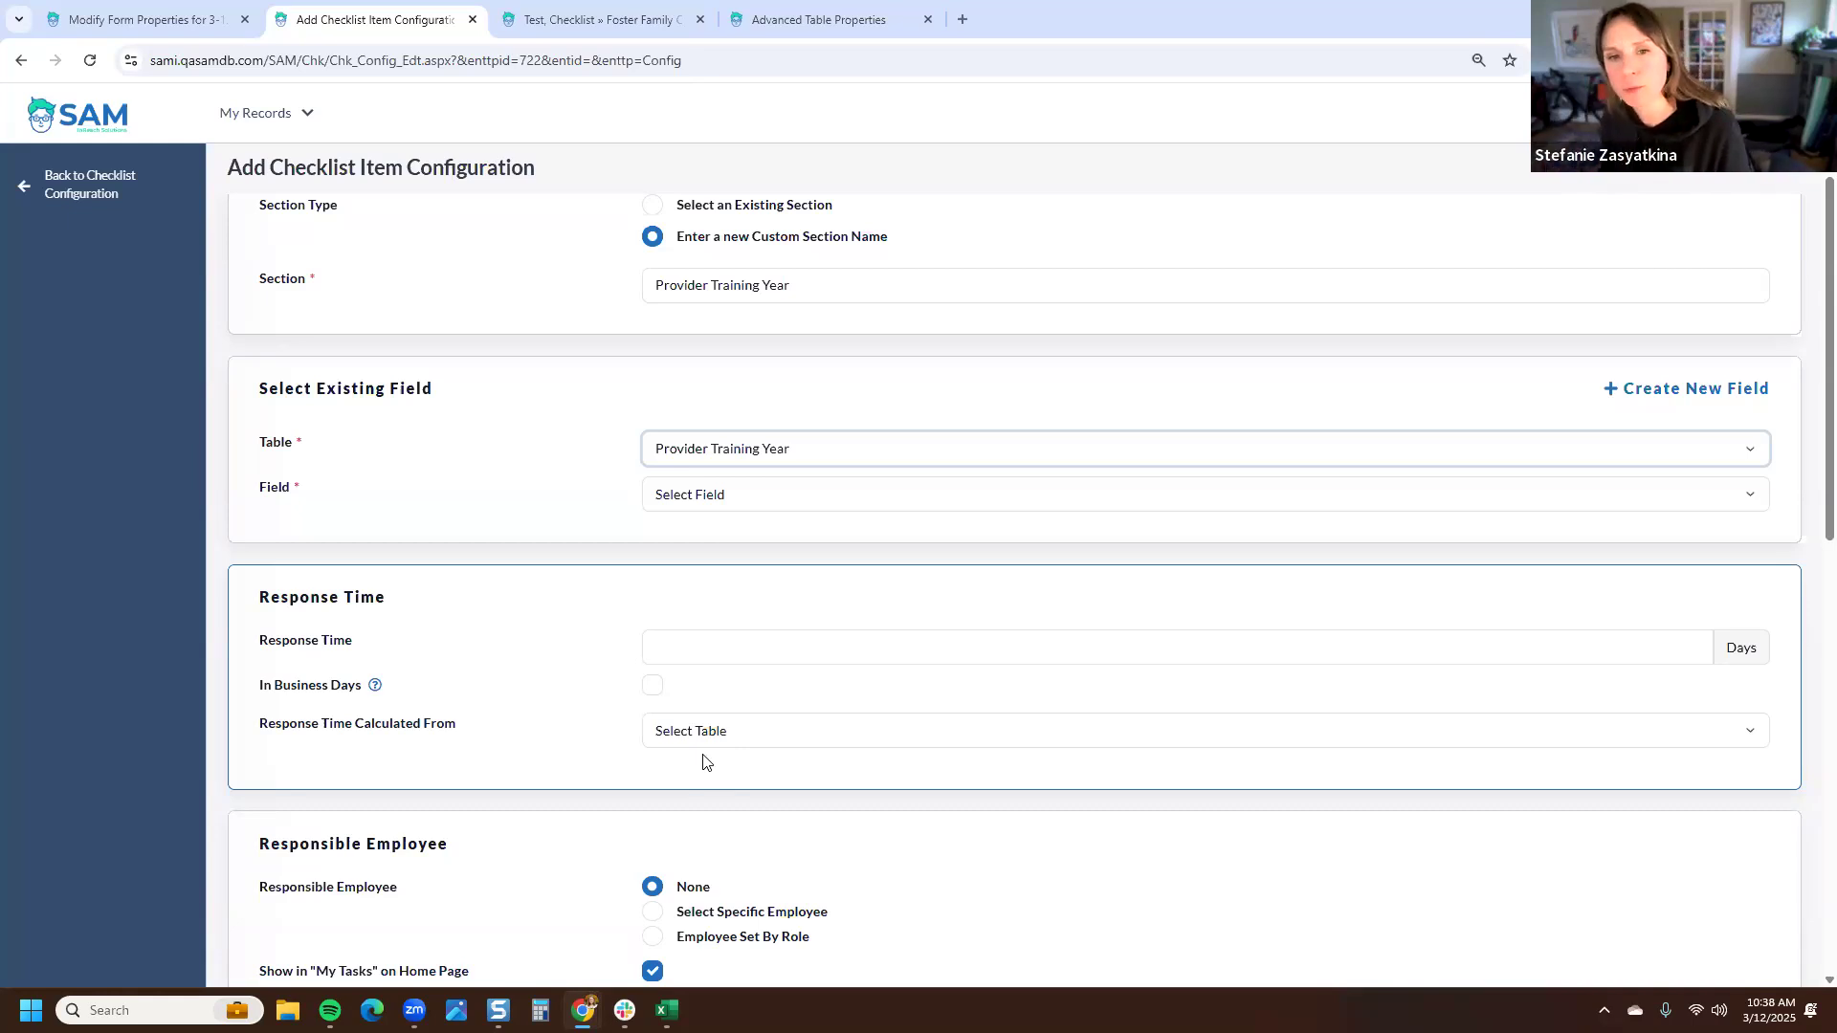
- Switch to creating a new field for the checklist item on the Provider Training Year table
{"action": "left_click", "coordinate": [752, 496]}
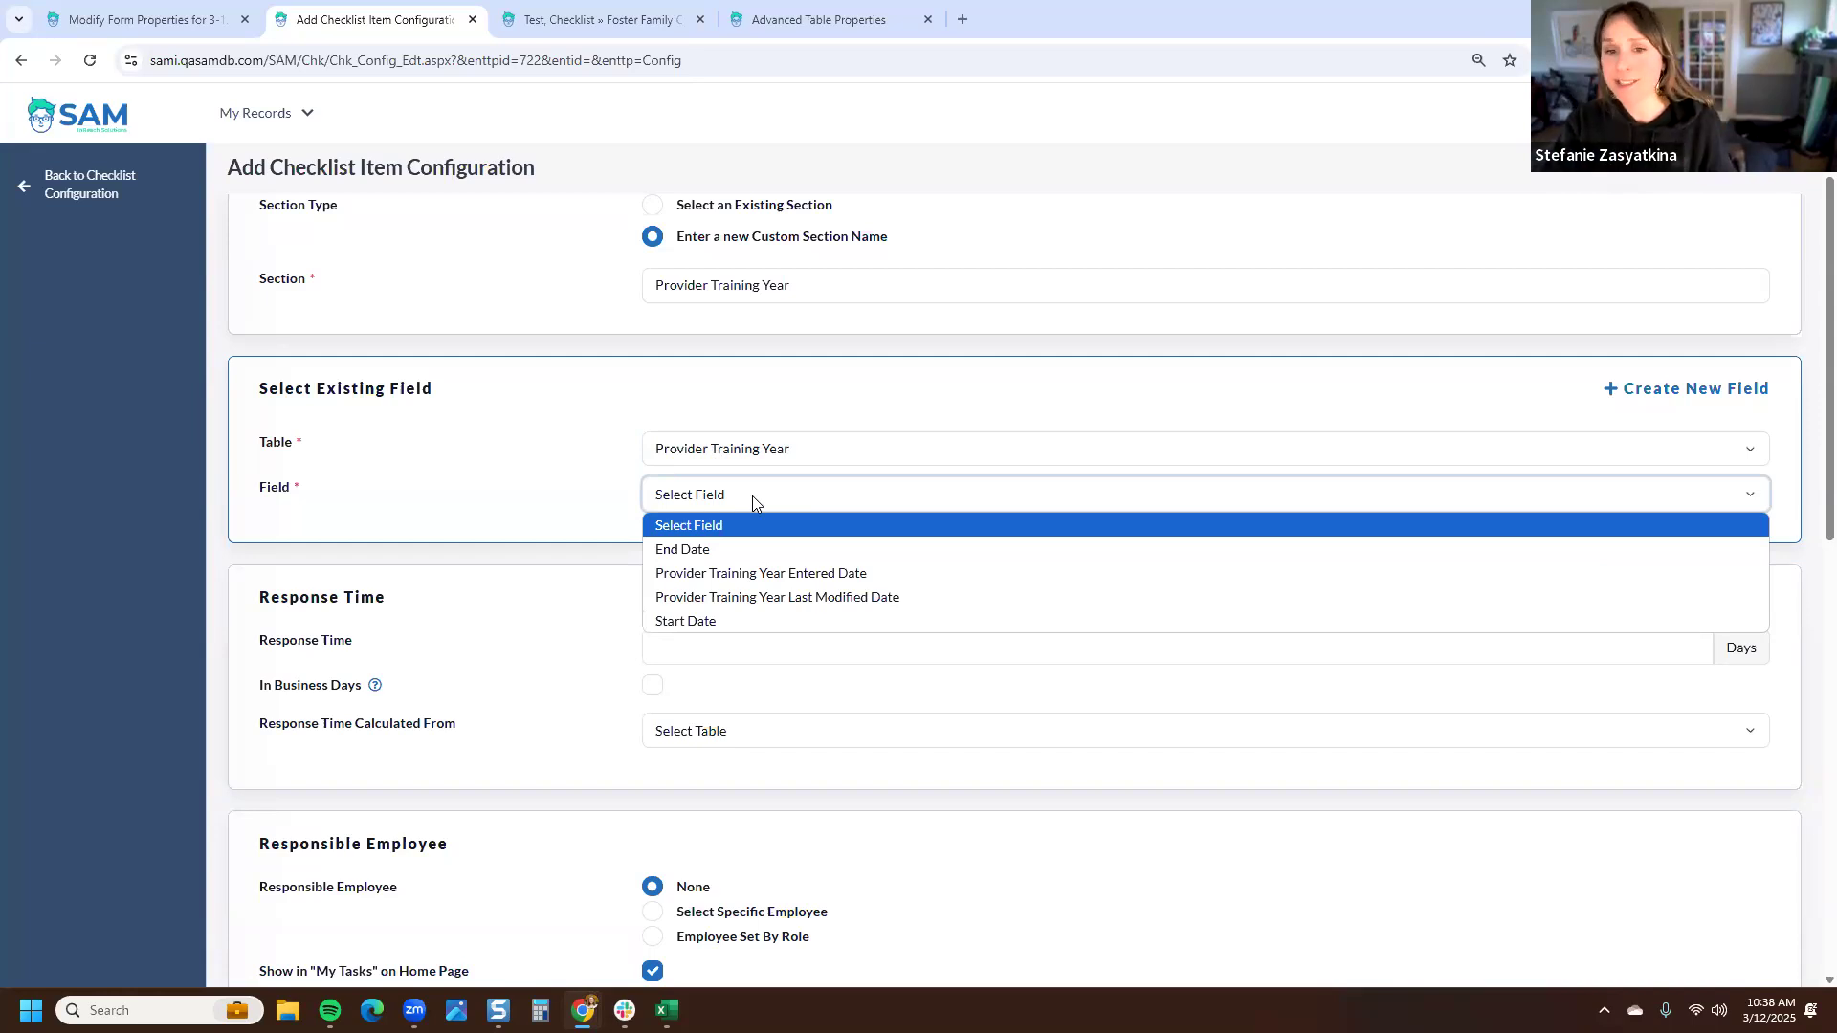
{"action": "left_click", "coordinate": [1075, 394]}
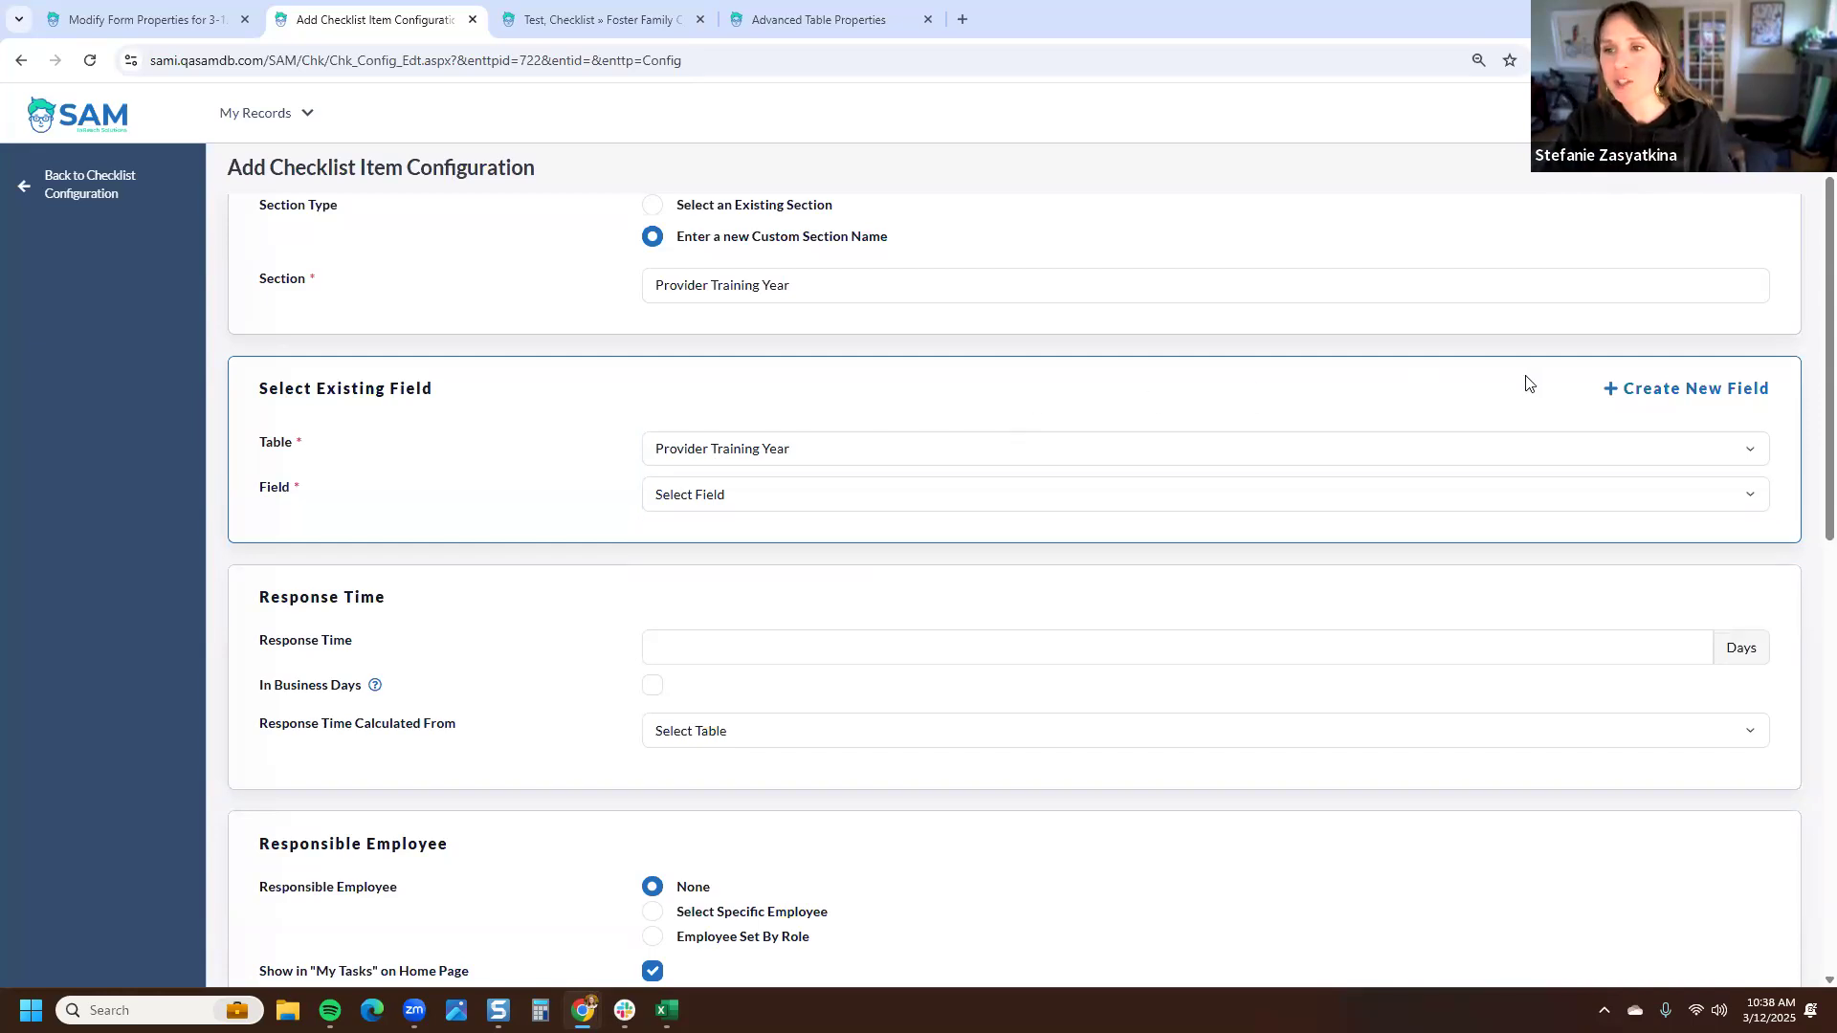
{"action": "left_click", "coordinate": [1651, 392]}
{"action": "left_click", "coordinate": [656, 493]}
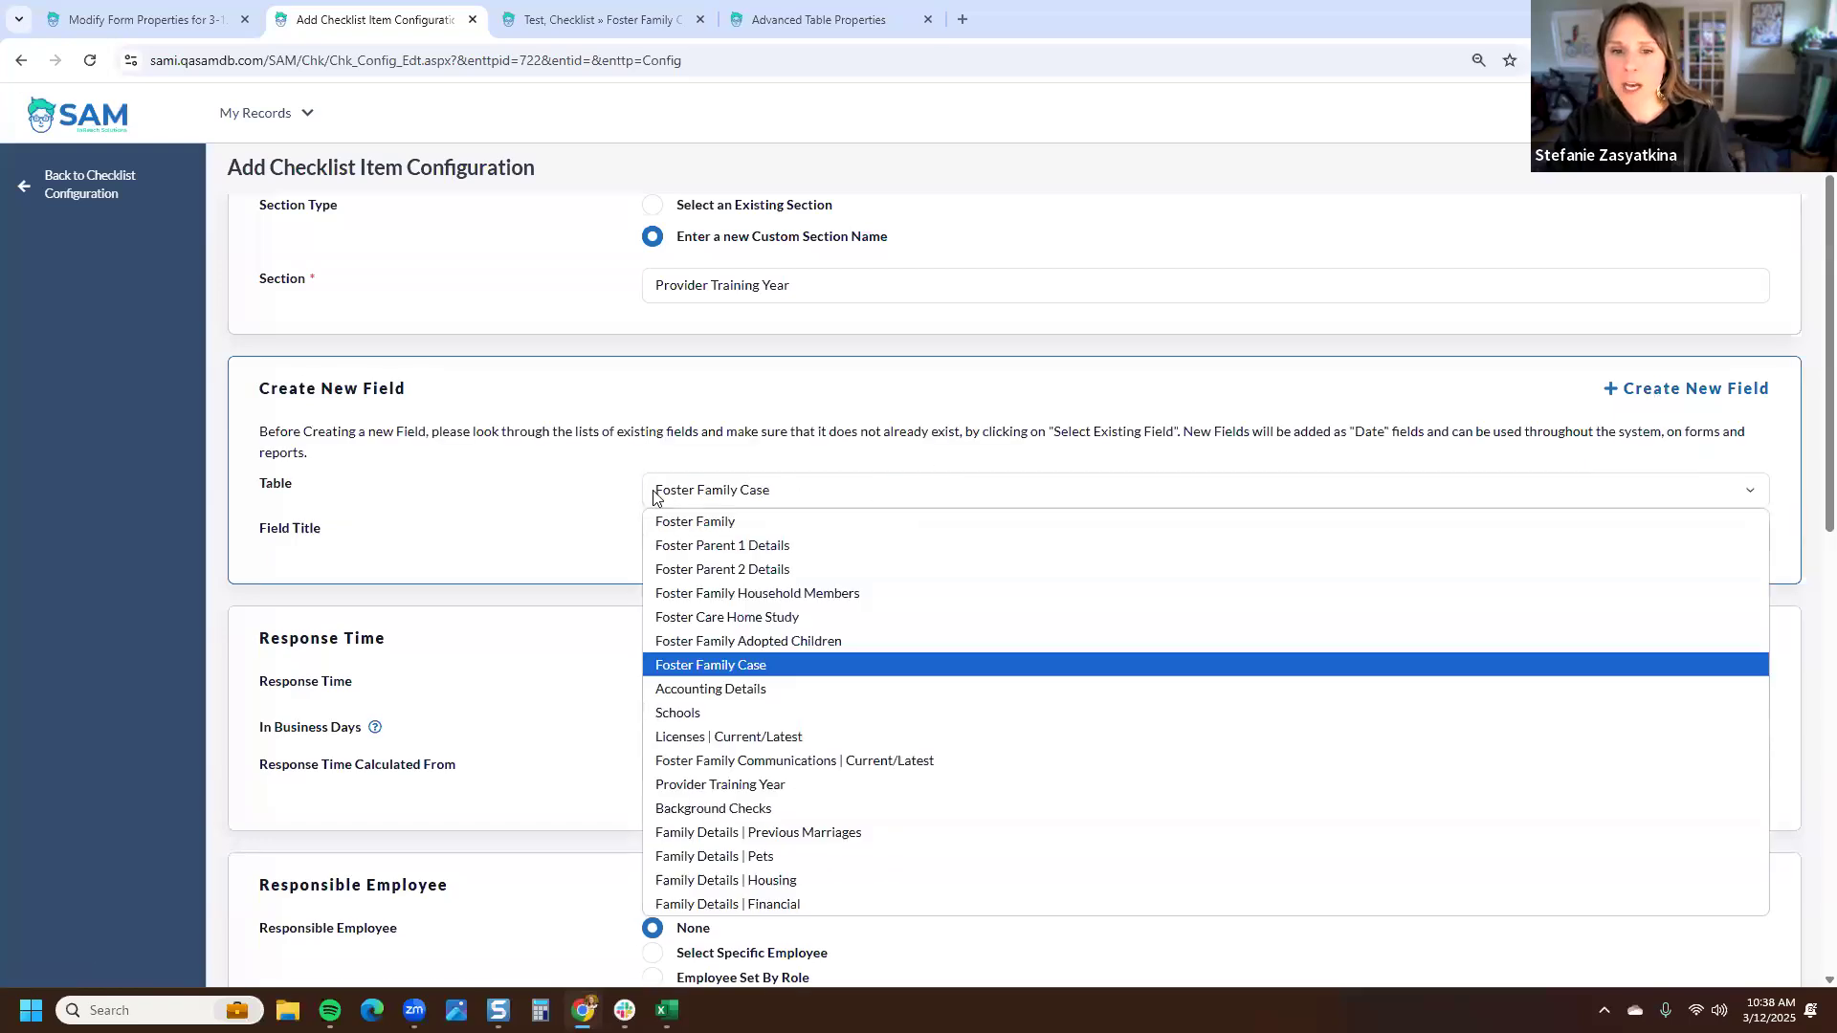
{"action": "left_click", "coordinate": [743, 792]}
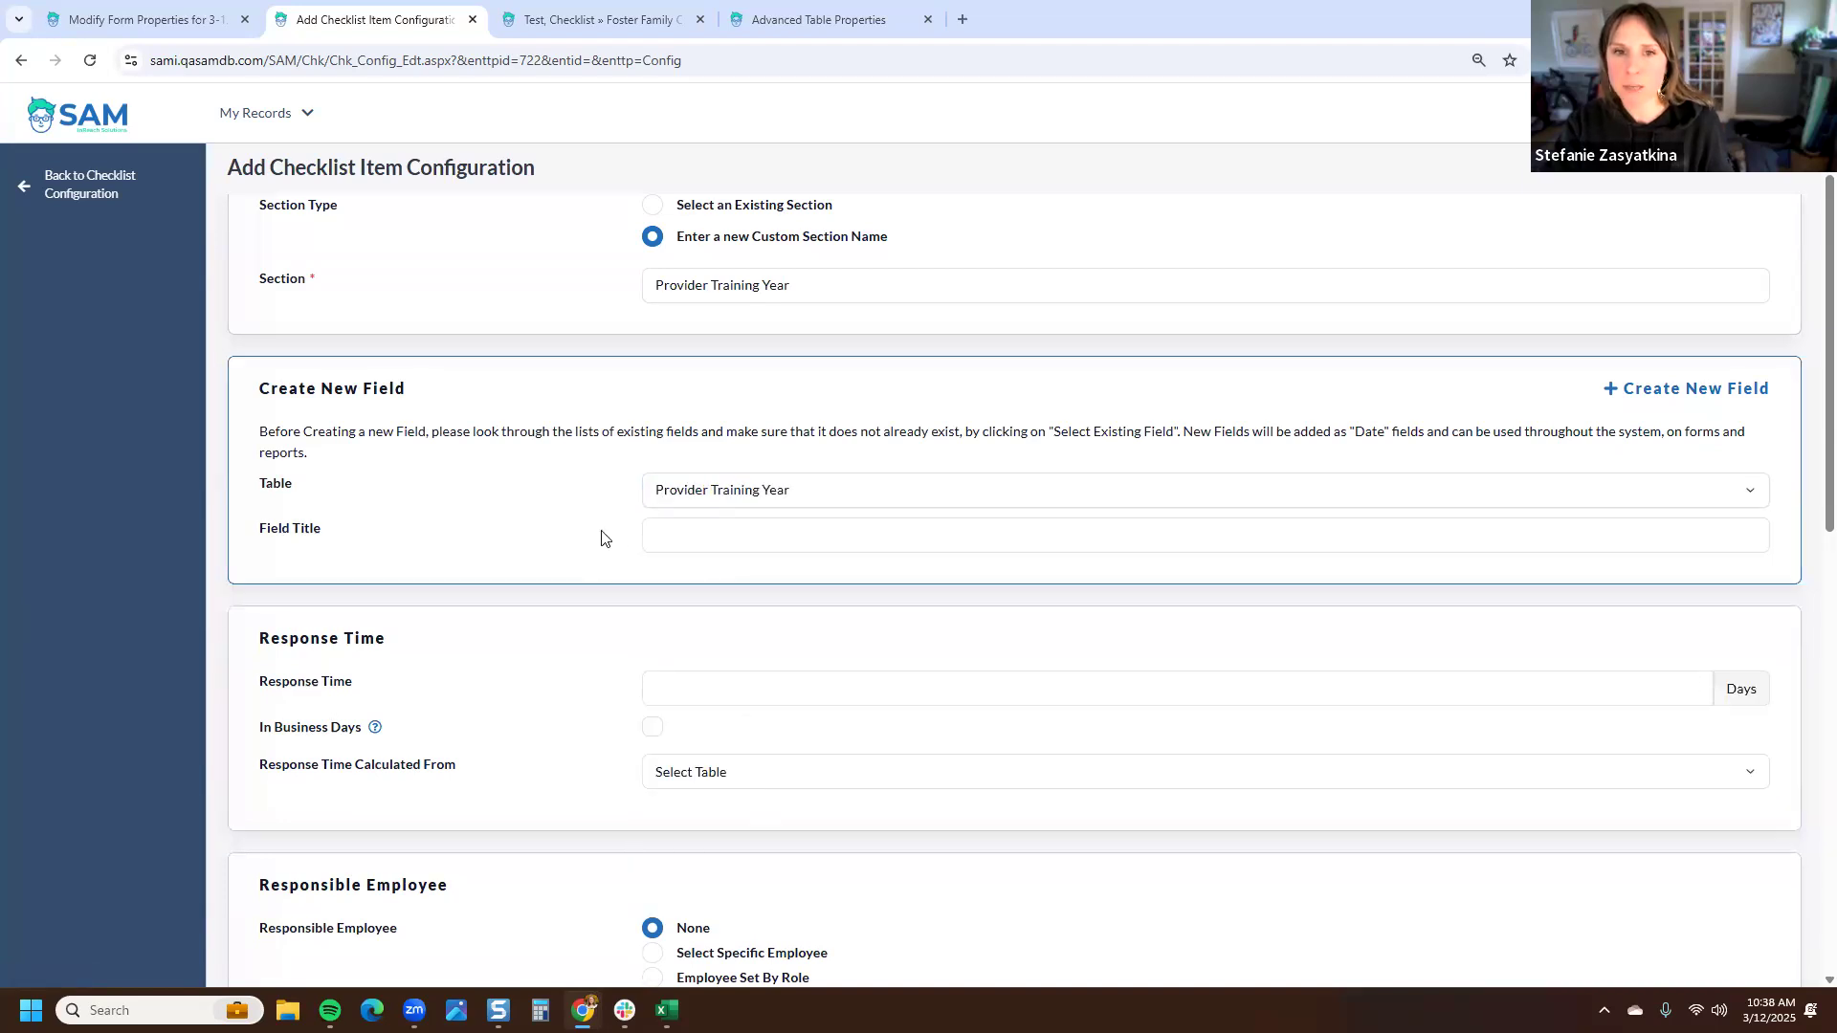
- Enter the new field title Acknowledgment of Required Trainings, correcting its spelling
{"action": "left_click_drag", "start_coordinate": [804, 285], "coordinate": [654, 290]}
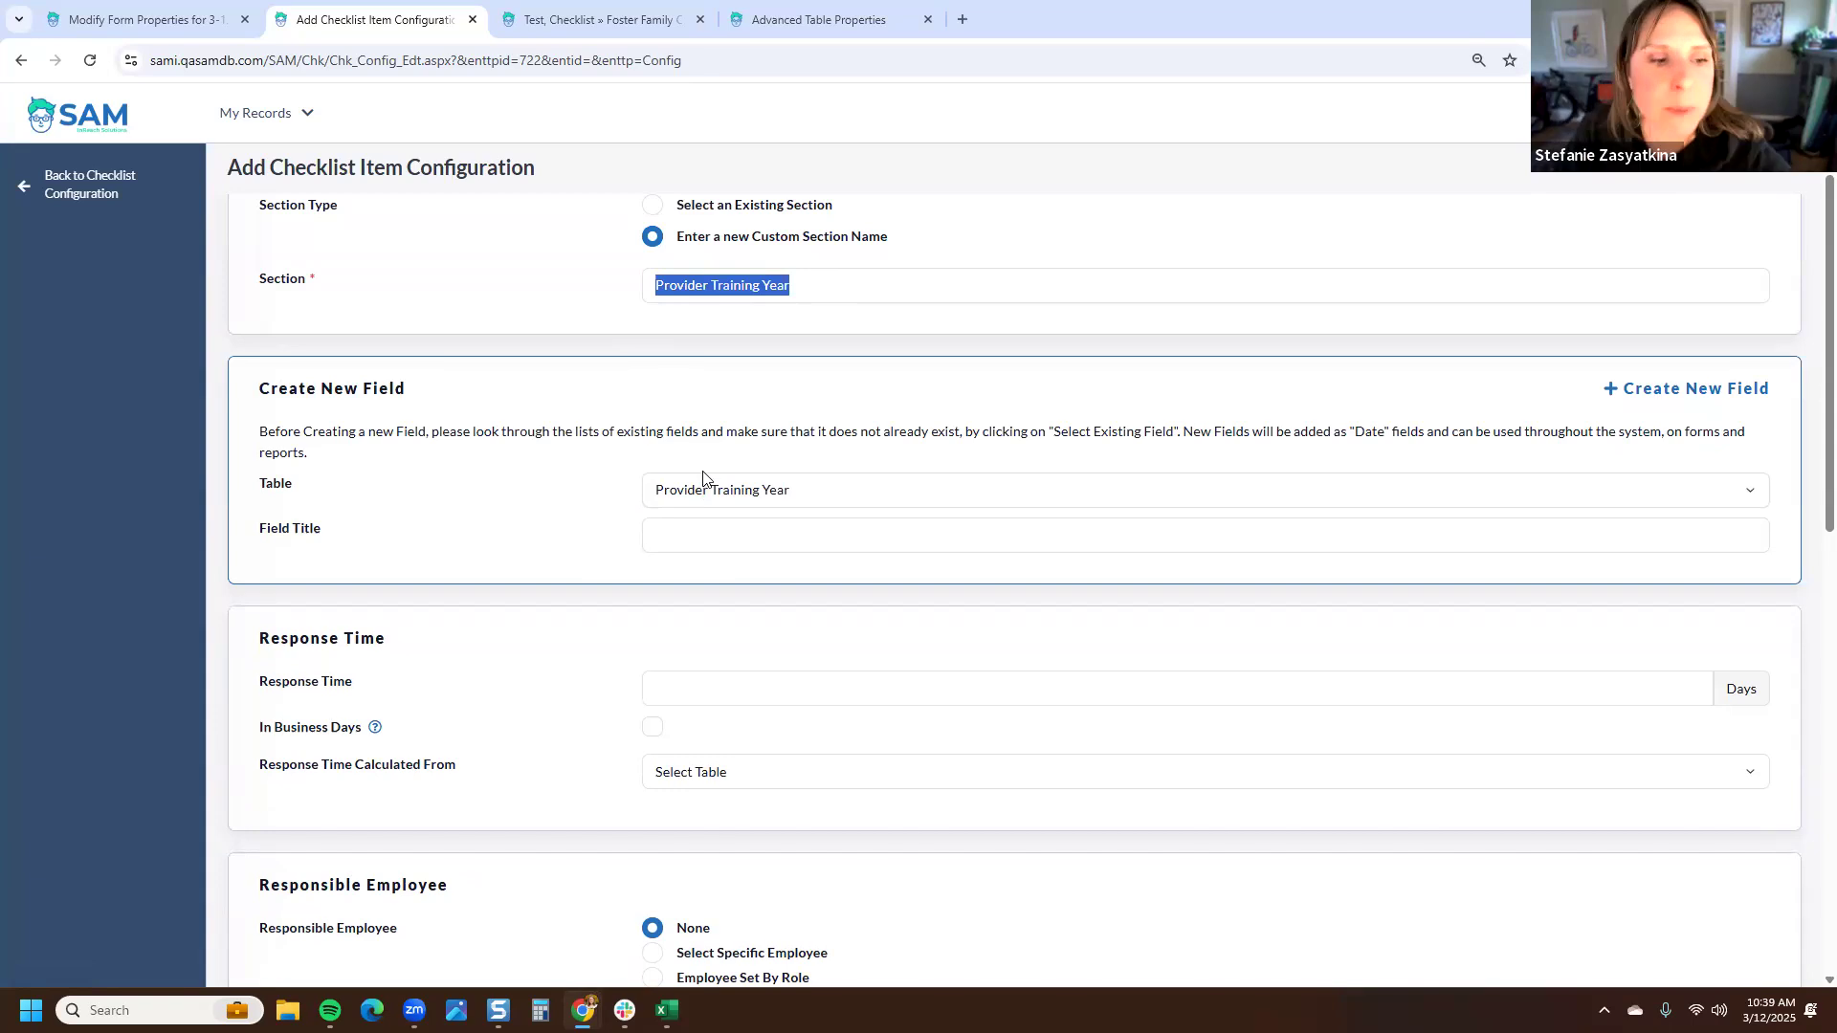
{"action": "left_click", "coordinate": [740, 528]}
{"action": "type", "text": "Ac"}
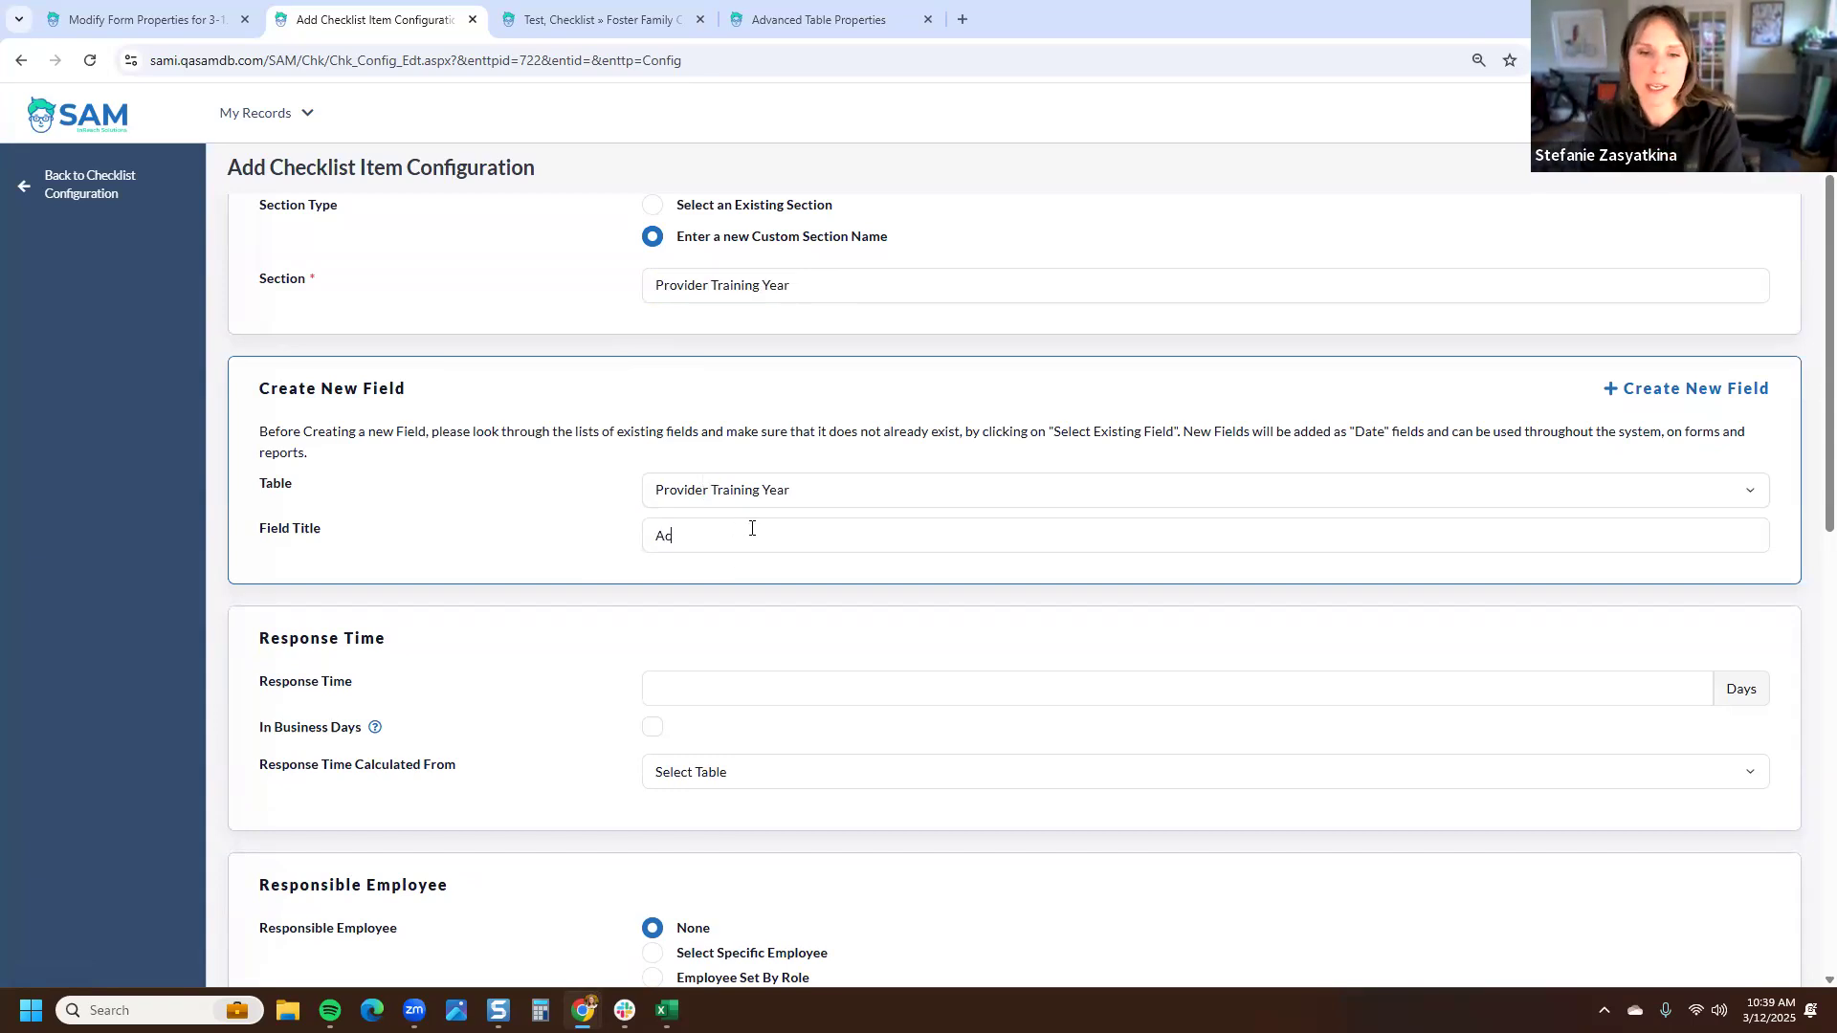
{"action": "type", "text": "knolwl"}
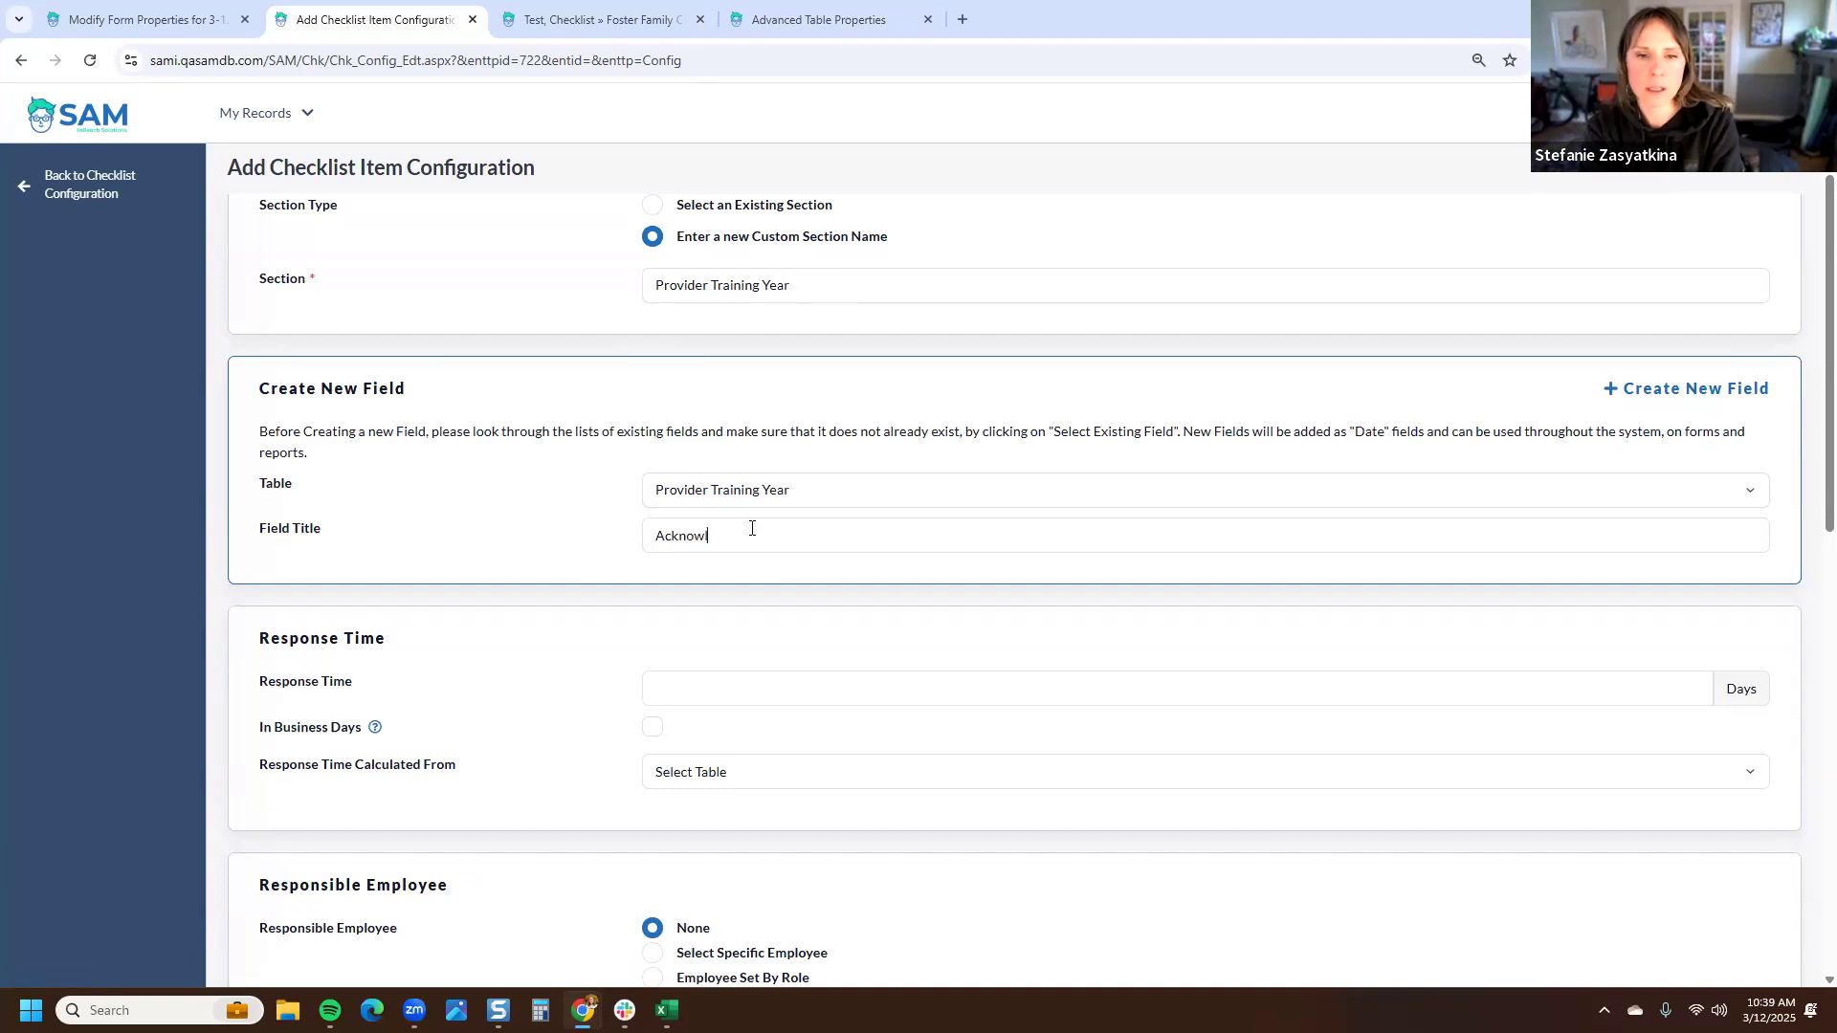
{"action": "type", "text": "egement of"}
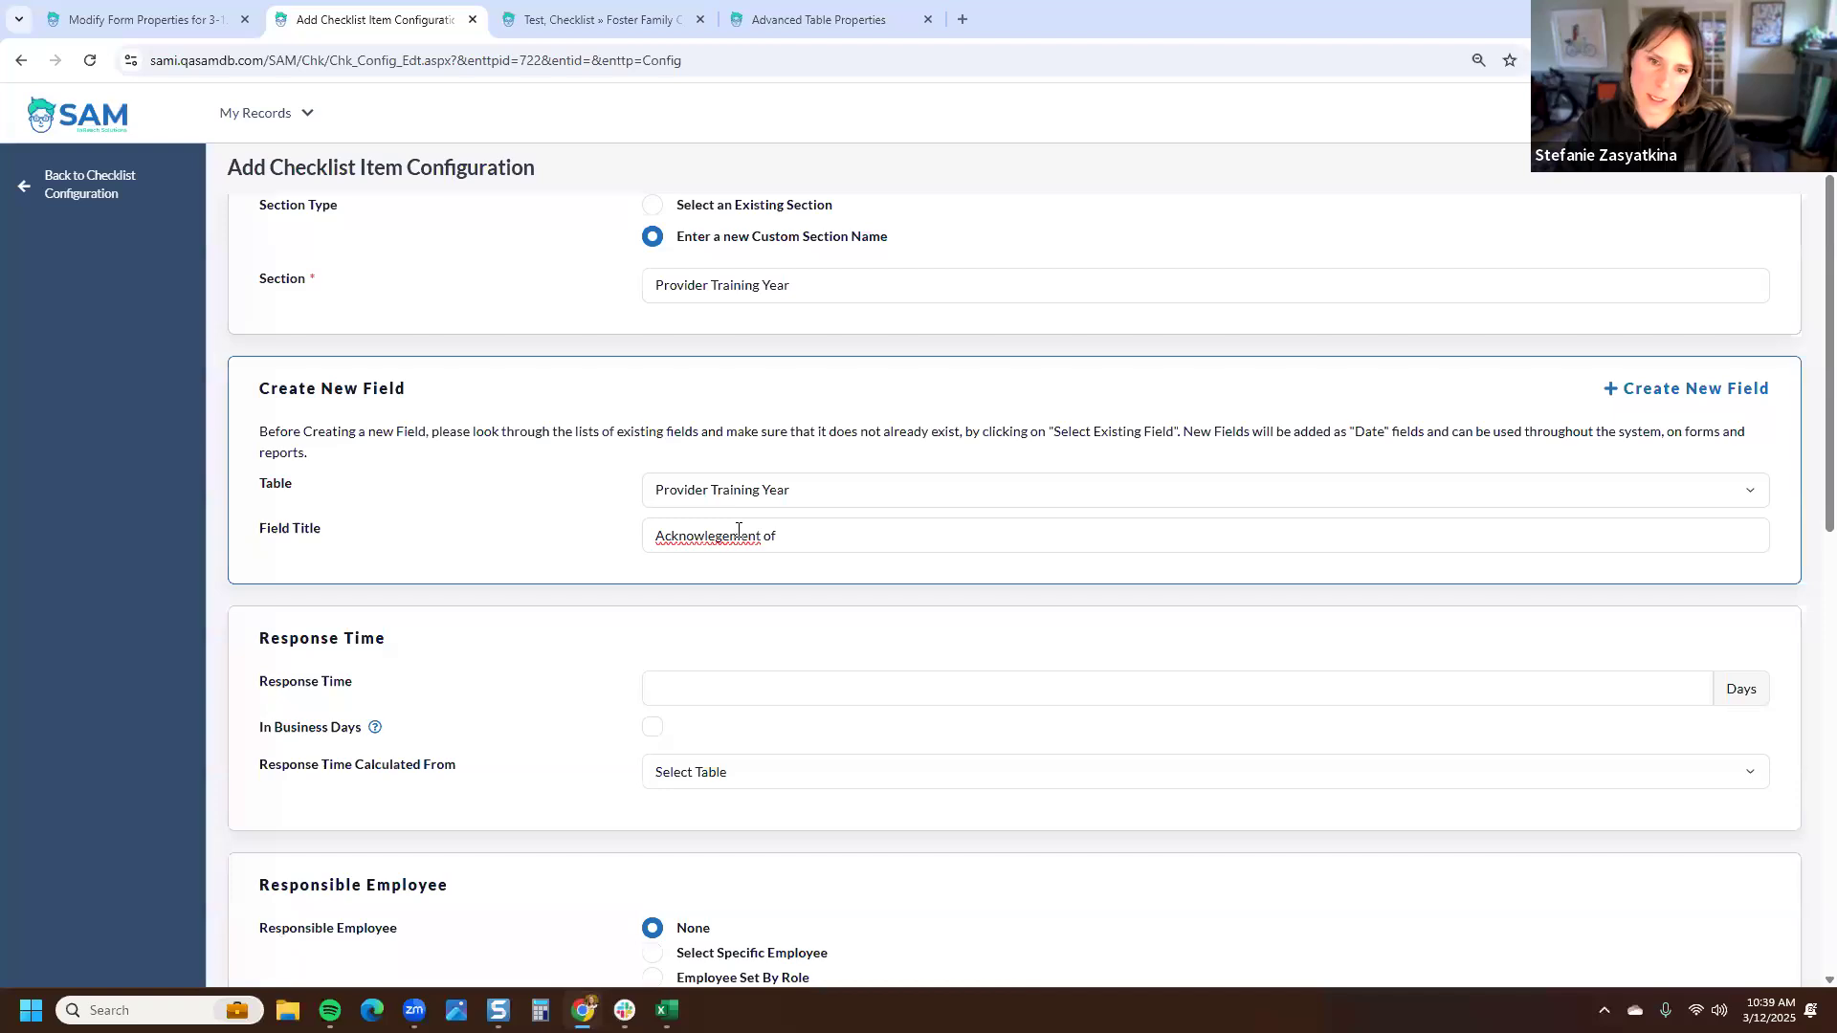
{"action": "key", "text": "BackSpace"}
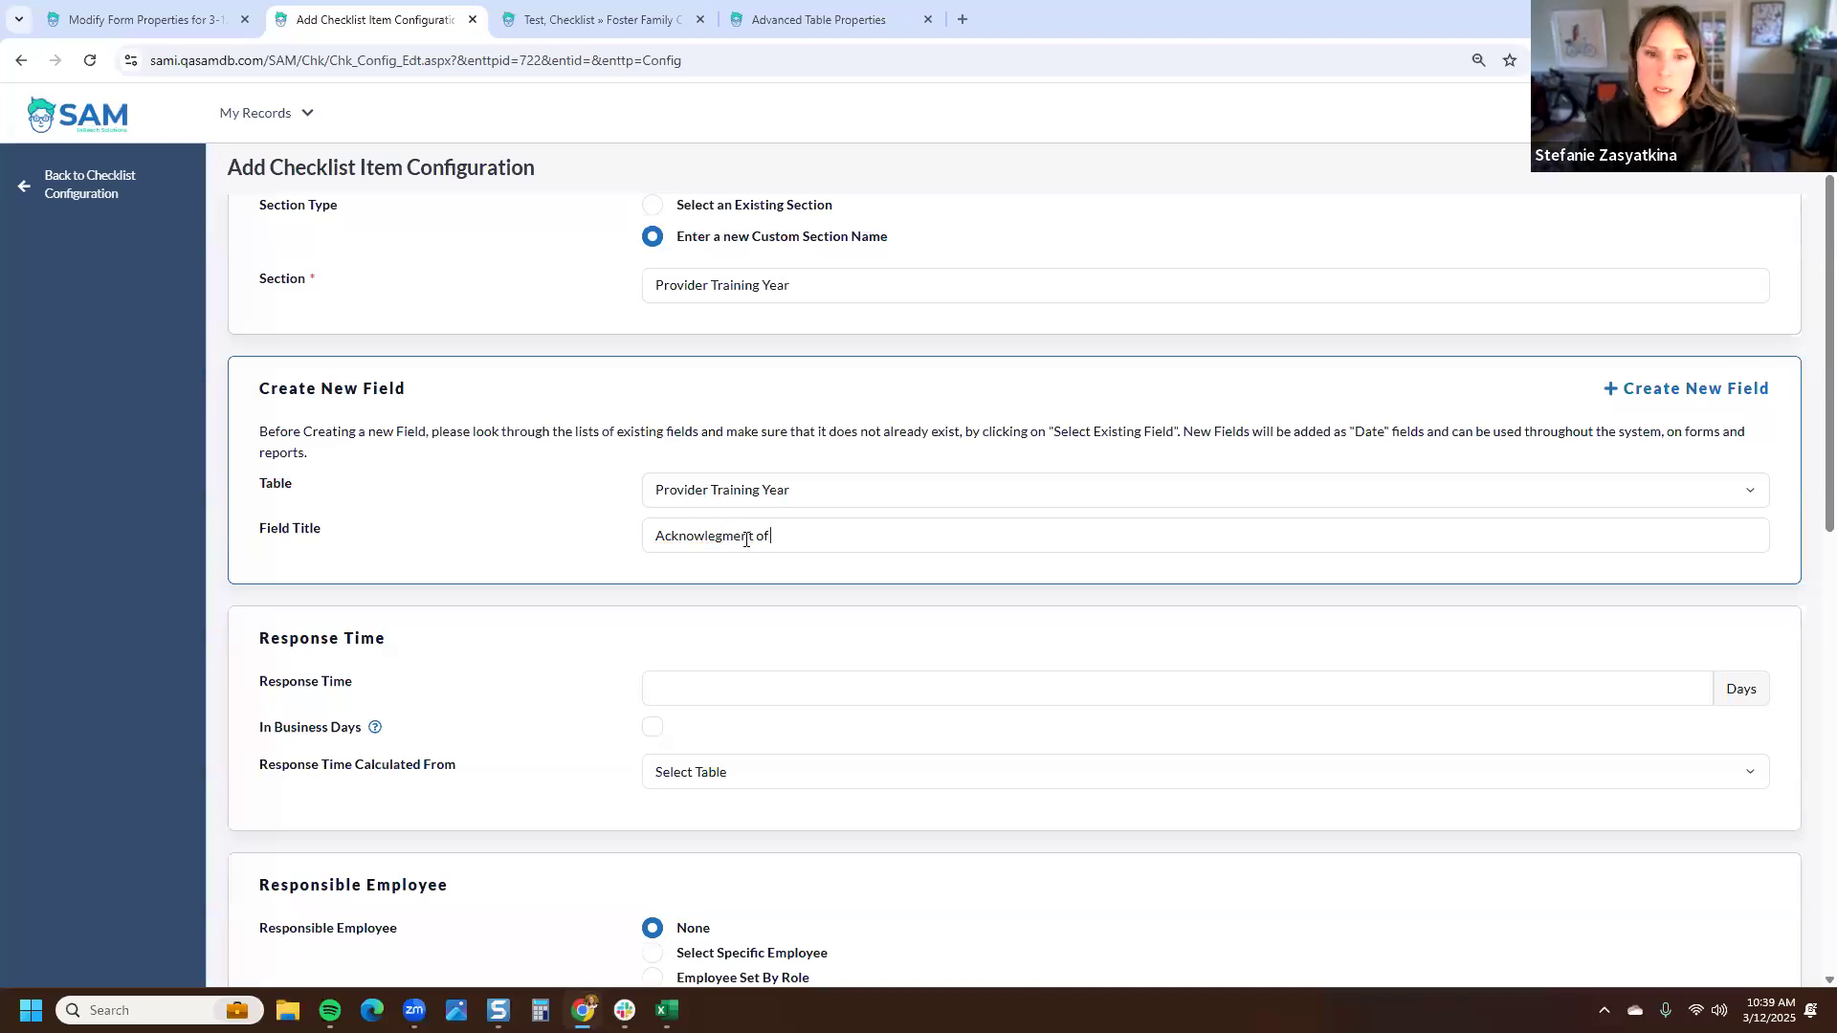
{"action": "type", "text": "Tra"}
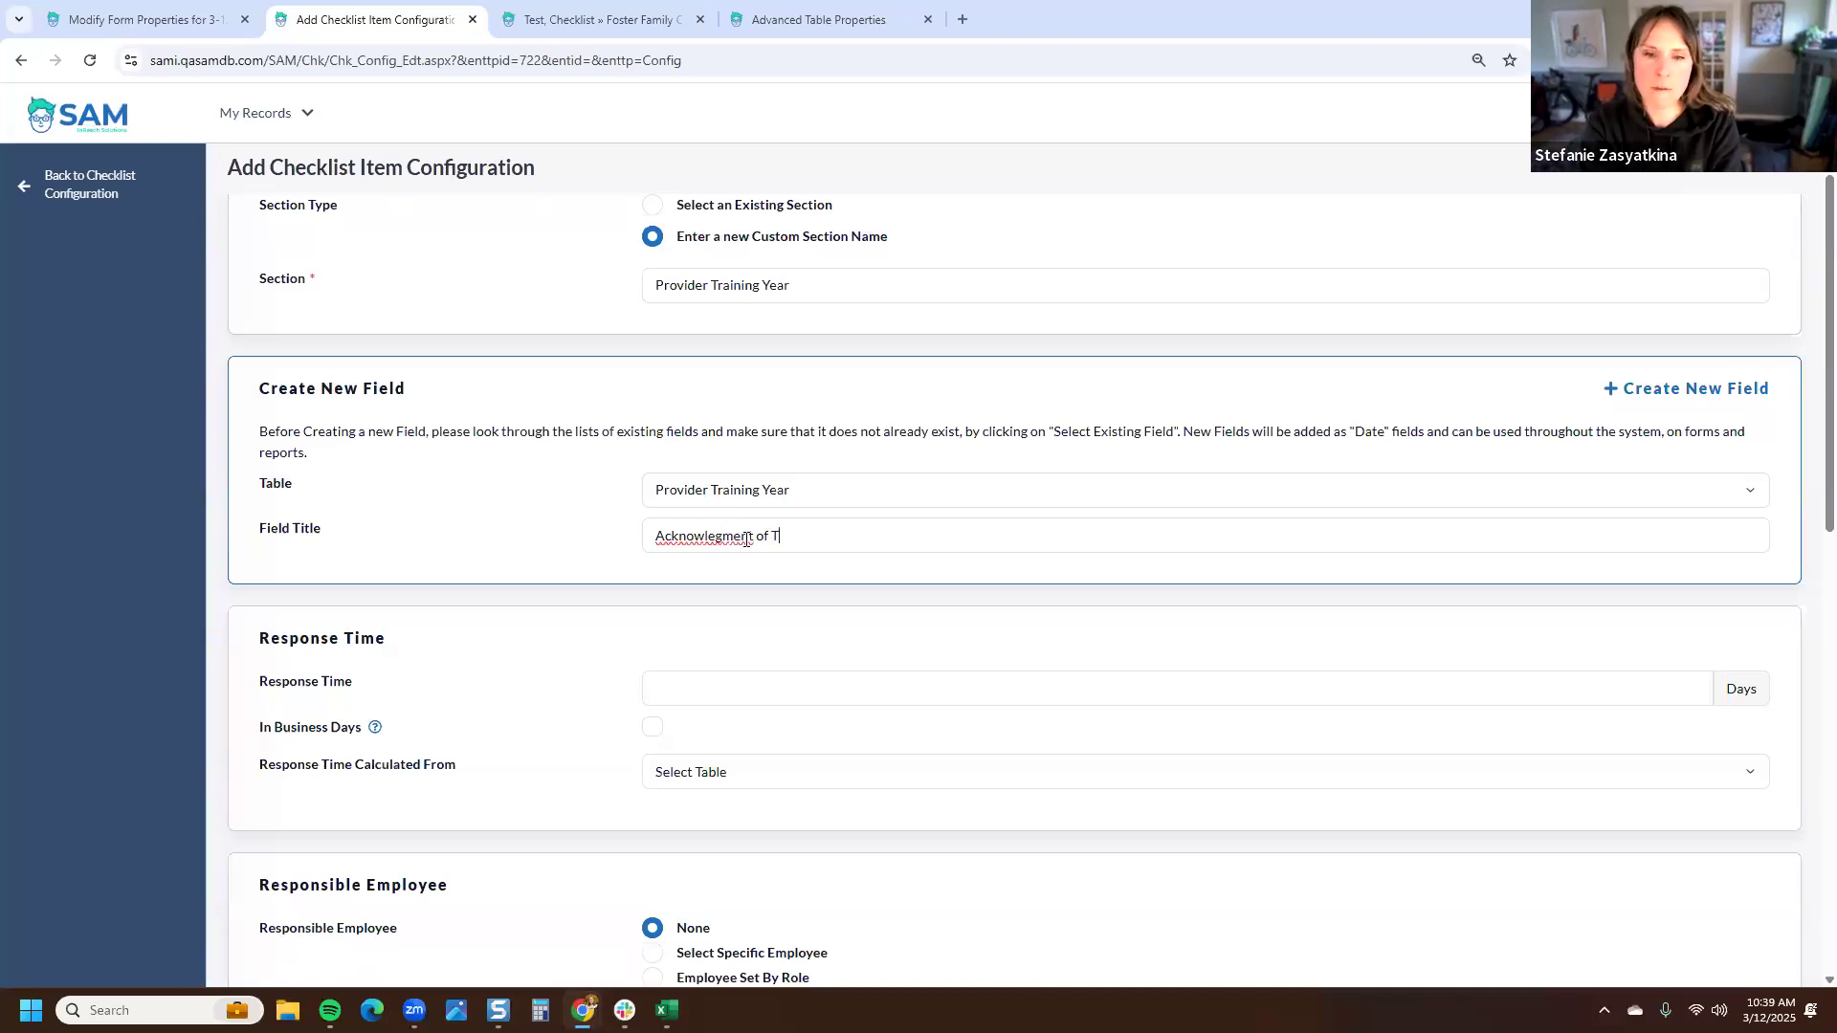
{"action": "key", "text": "BackSpace"}
{"action": "key", "text": "BackSpace"}
{"action": "key", "text": "BackSpace"}
{"action": "type", "text": "Required Trainings"}
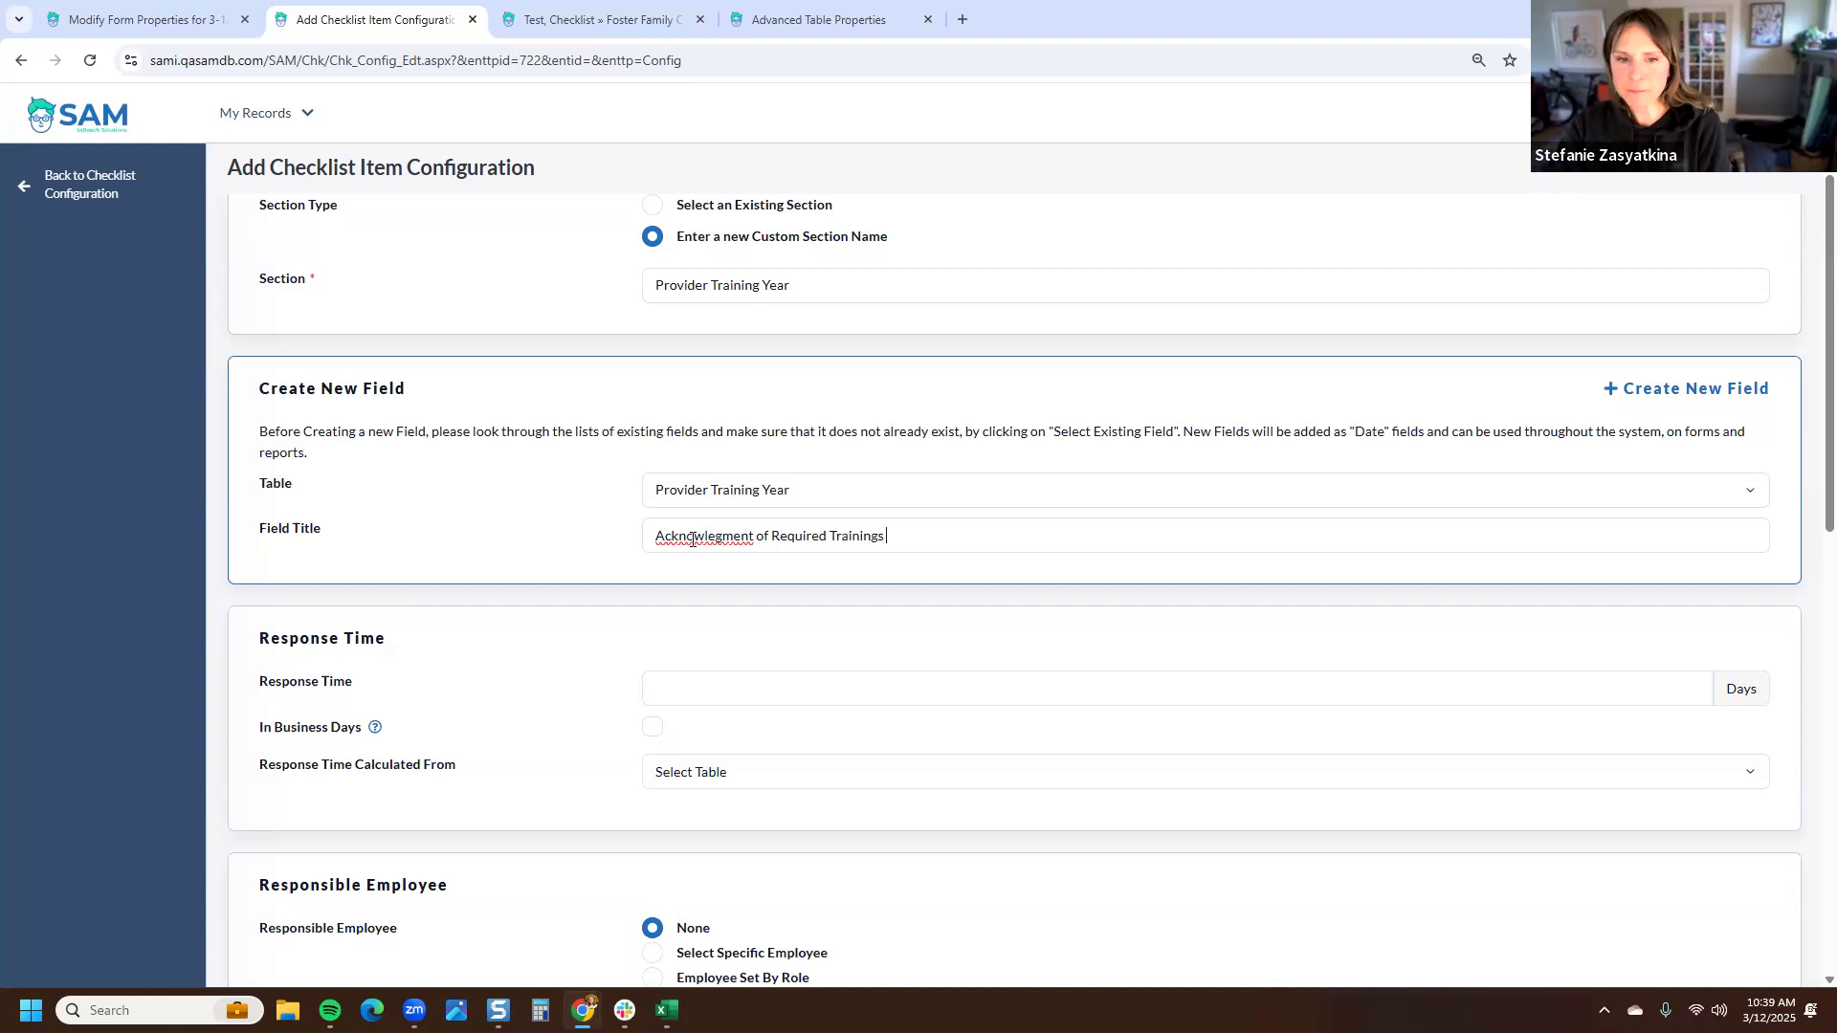
{"action": "right_click", "coordinate": [706, 542]}
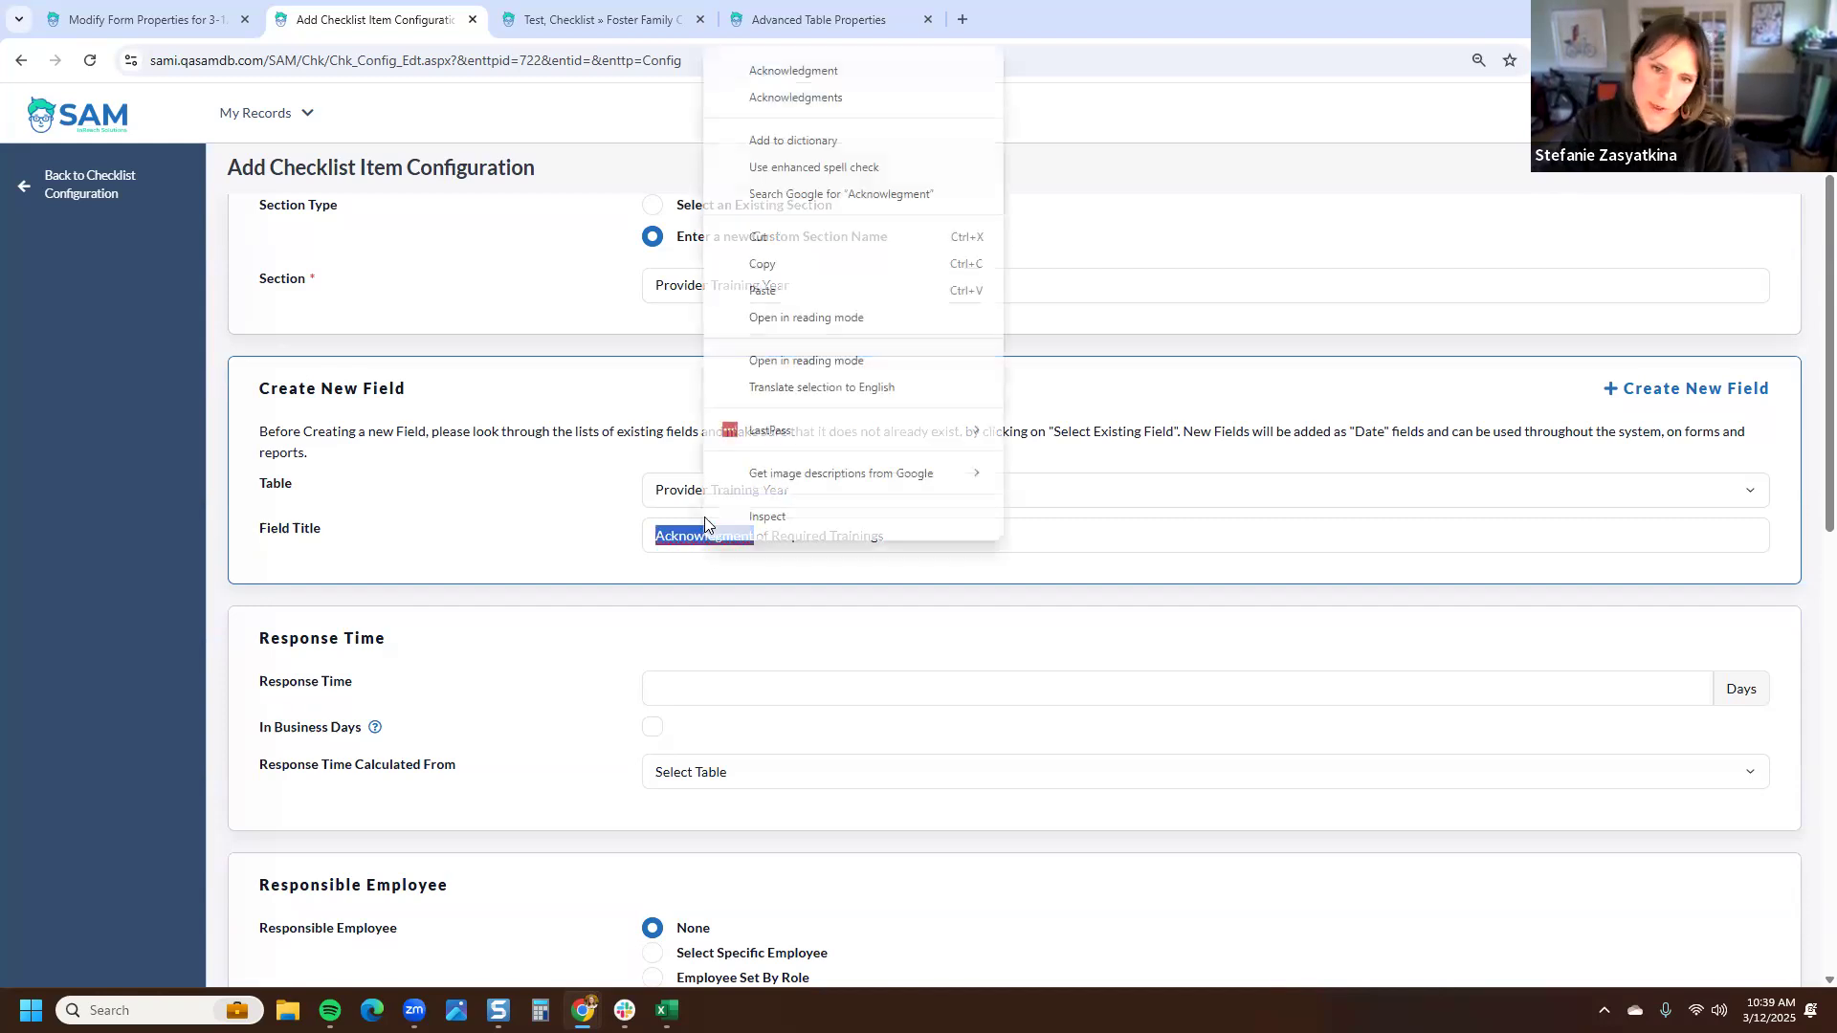
{"action": "left_click", "coordinate": [779, 74]}
- Create a new document upload field with a new document type for the checklist item
{"action": "scroll", "coordinate": [586, 560], "scroll_direction": "down", "scroll_amount": 2}
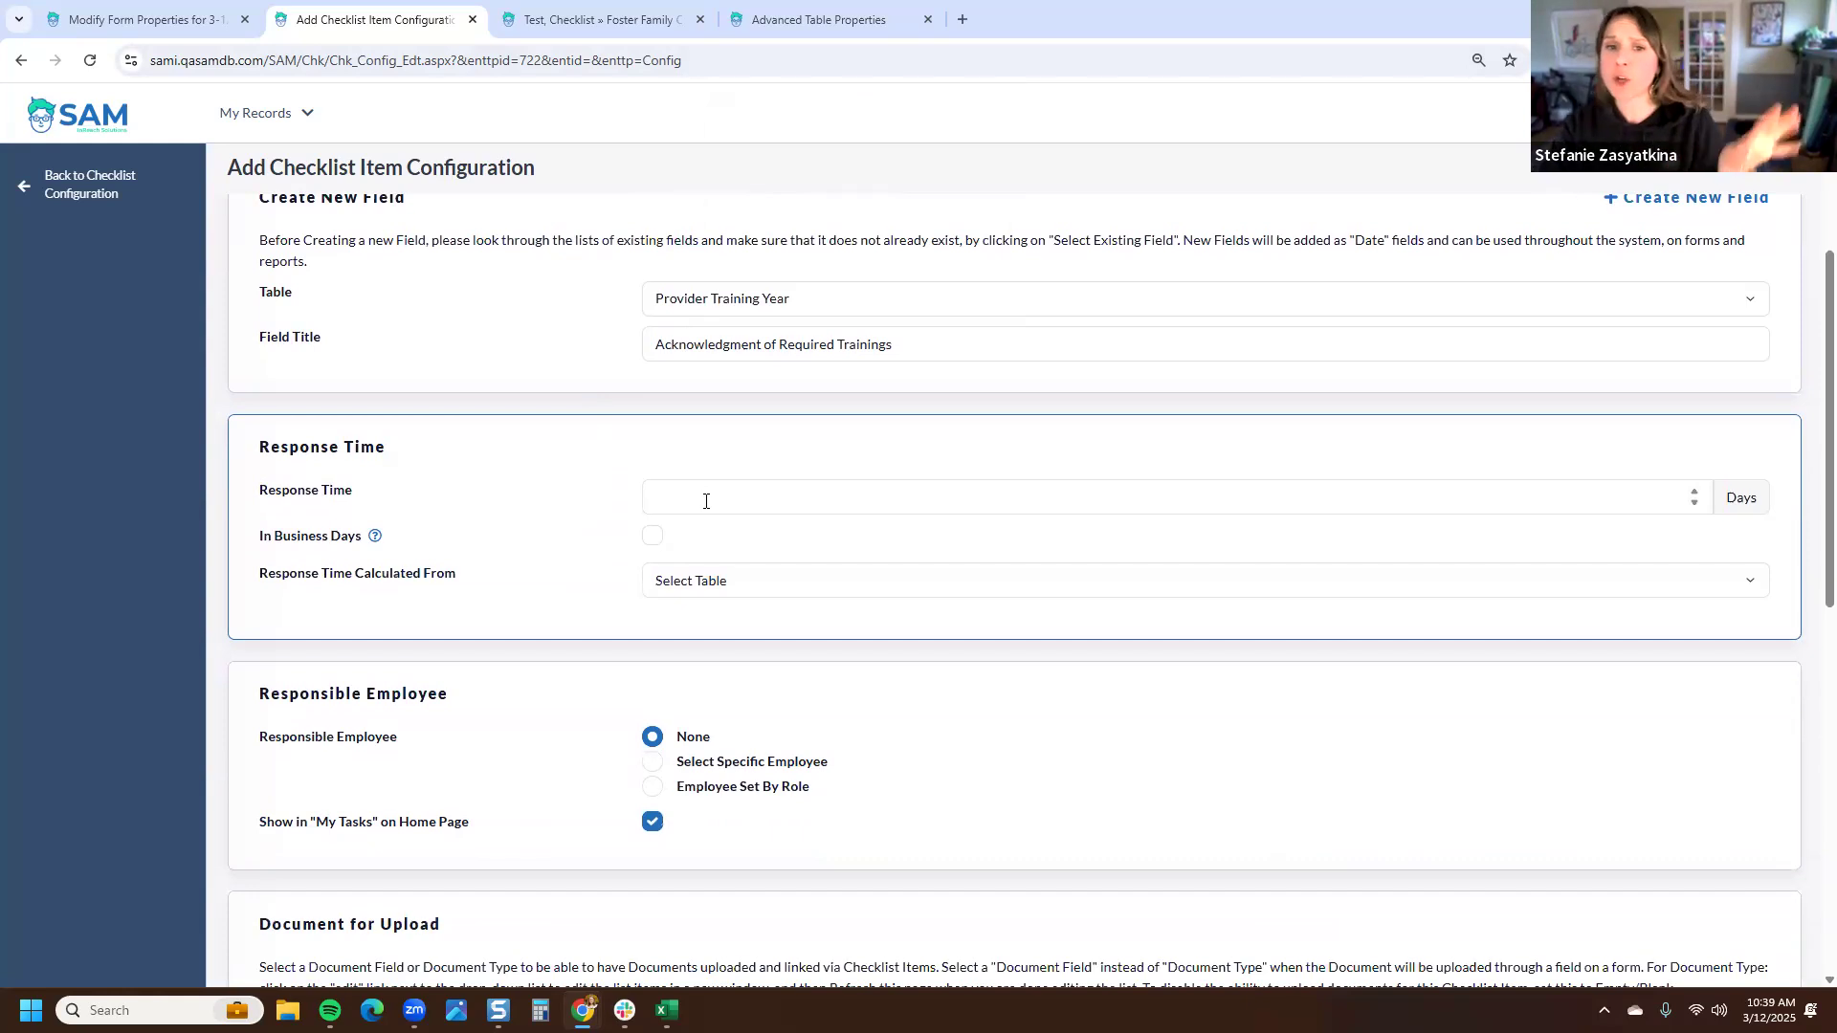
{"action": "scroll", "coordinate": [706, 501], "scroll_direction": "down", "scroll_amount": 3}
{"action": "scroll", "coordinate": [705, 500], "scroll_direction": "down", "scroll_amount": 1}
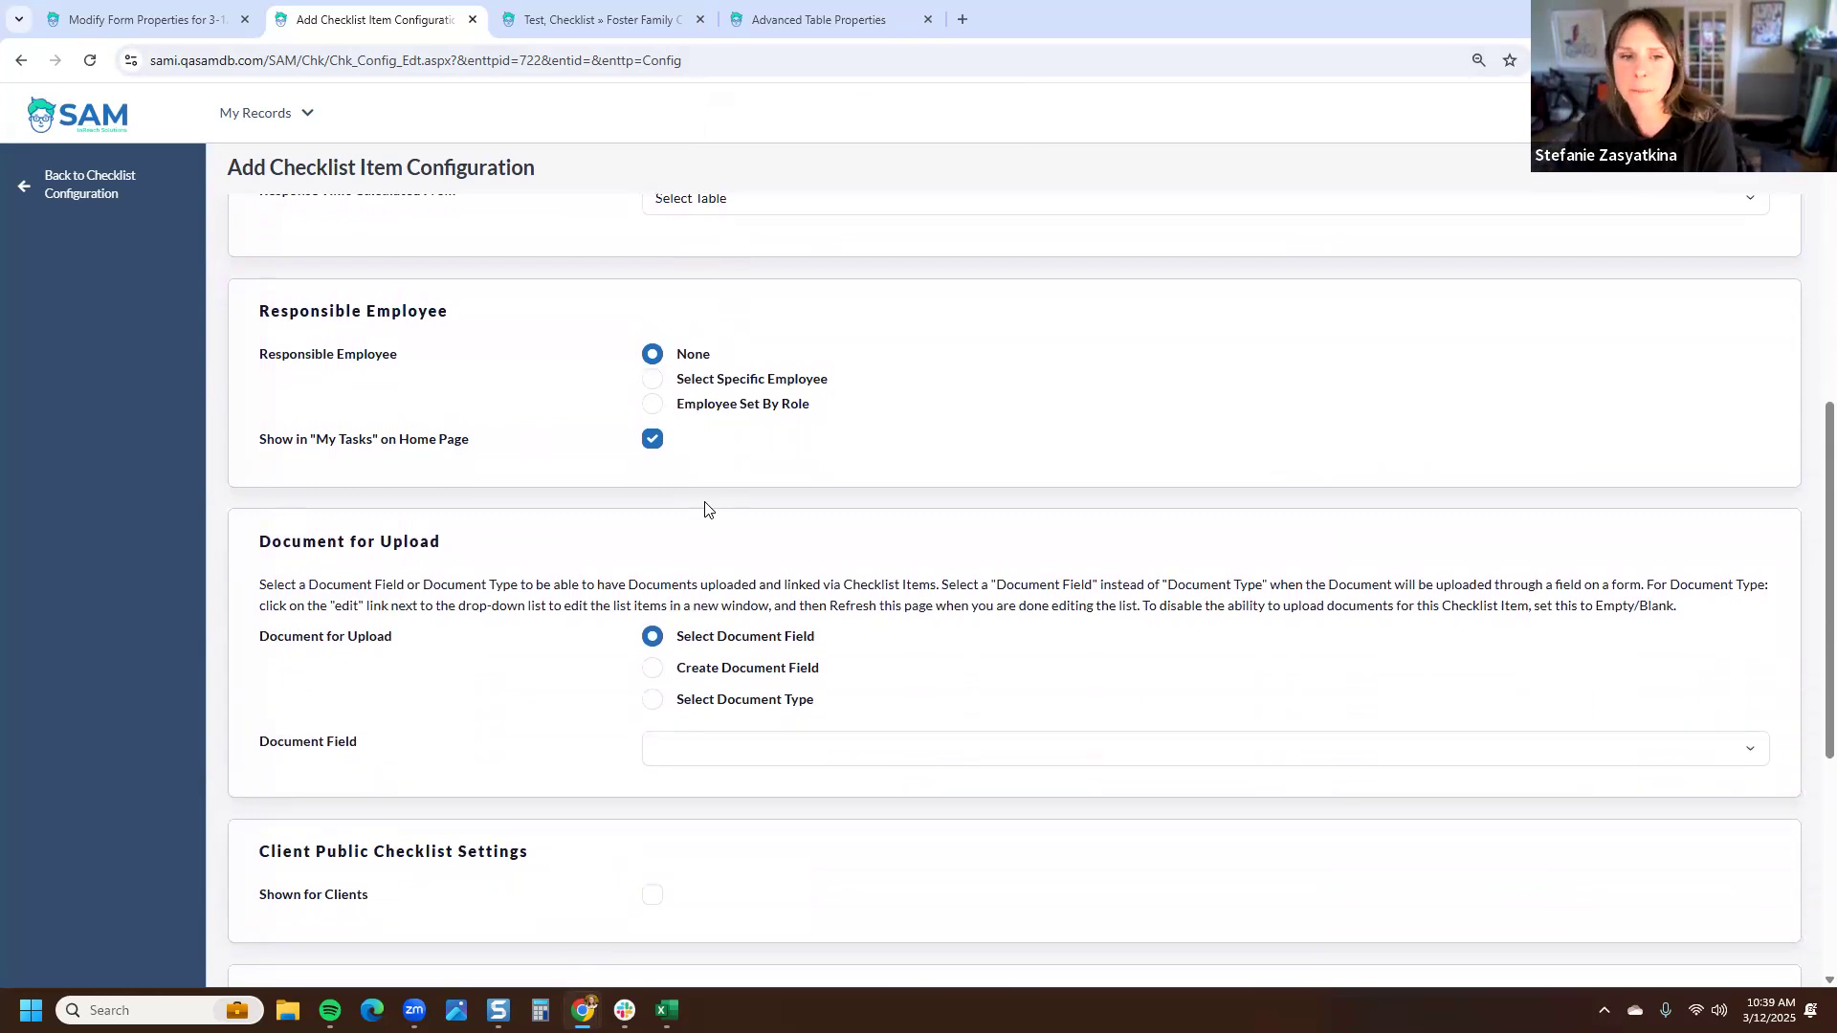
{"action": "scroll", "coordinate": [705, 508], "scroll_direction": "down", "scroll_amount": 3}
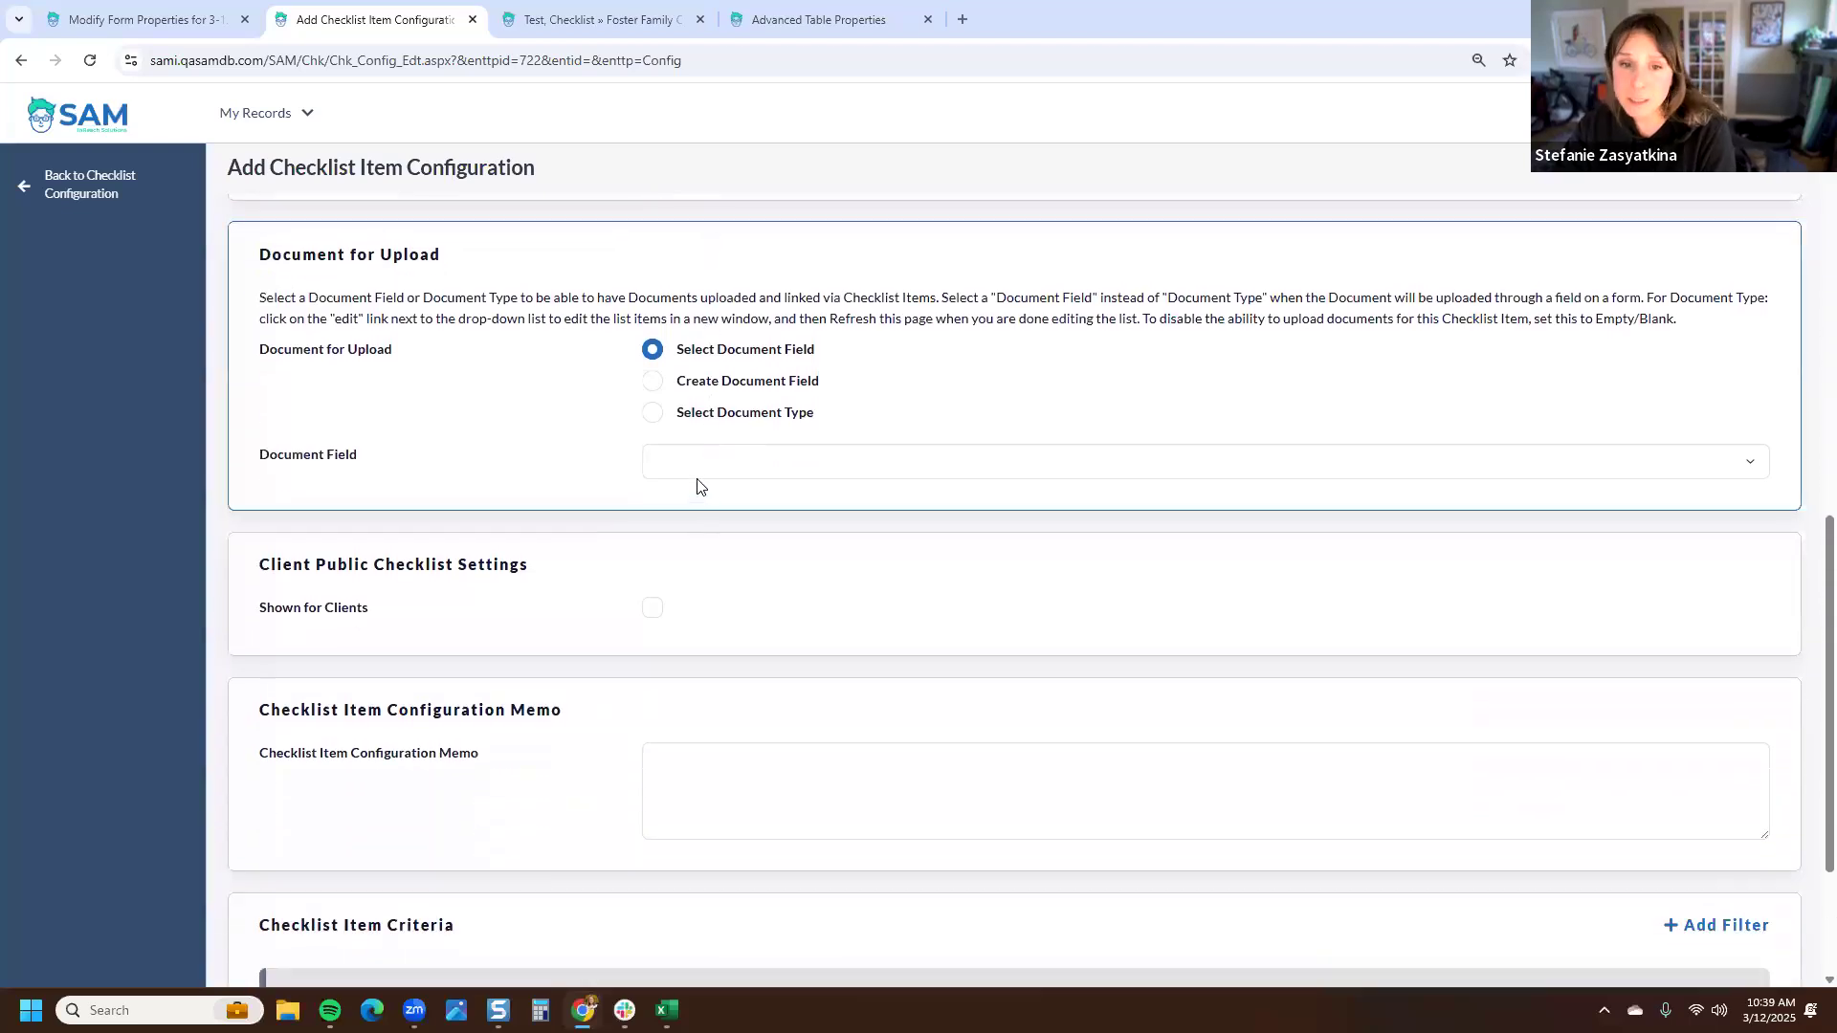
{"action": "left_click", "coordinate": [652, 381]}
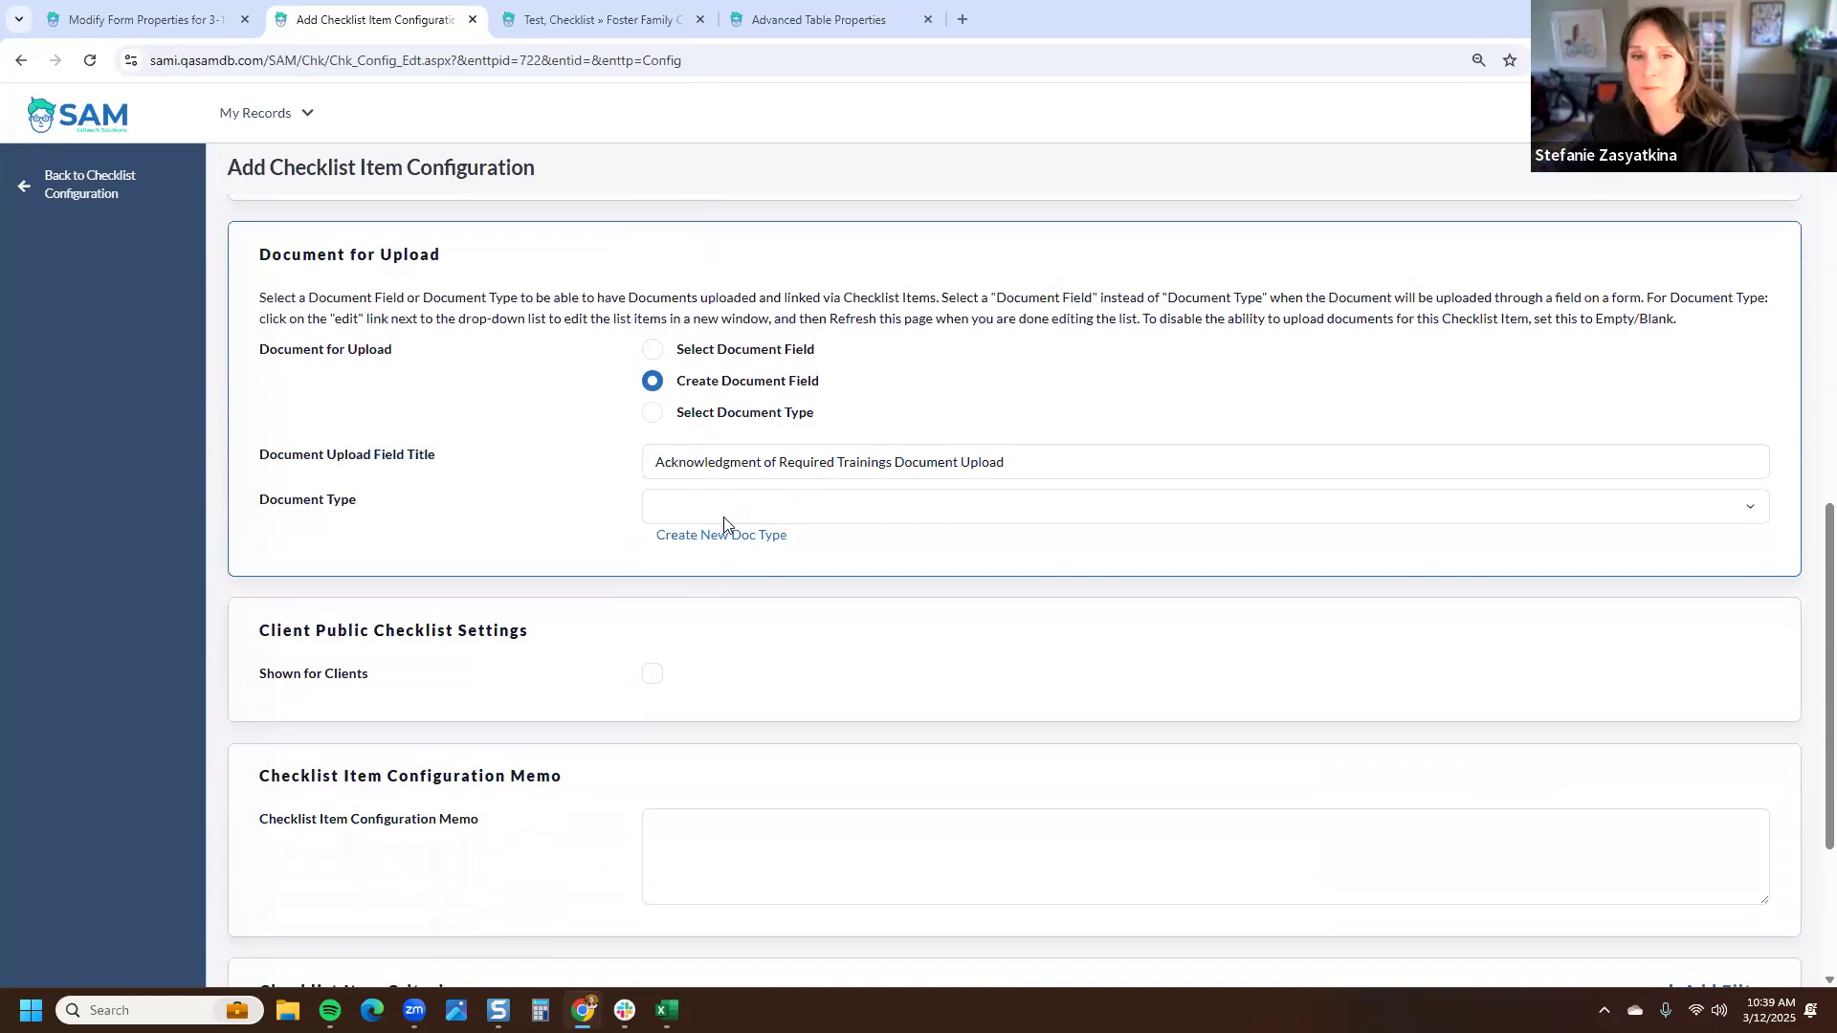
{"action": "left_click", "coordinate": [744, 536]}
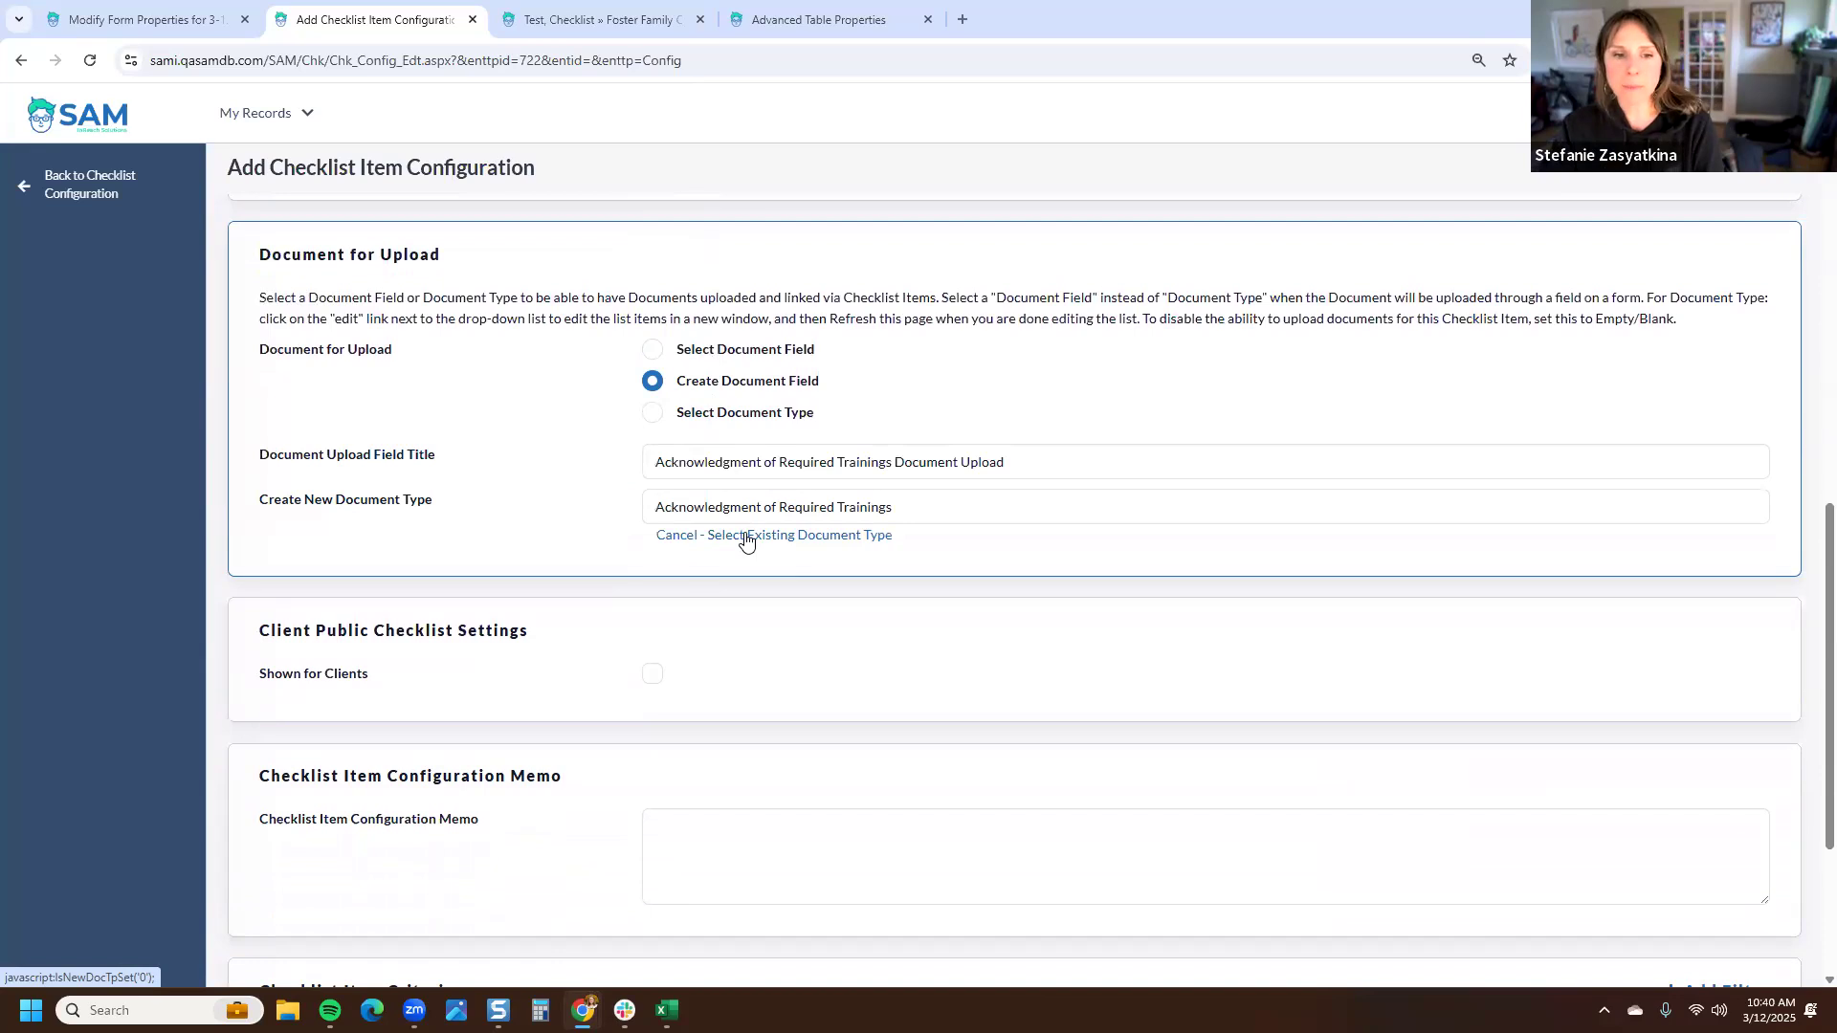
- Show the item for clients and attach report-stat-improvement.gif as the document for download
{"action": "scroll", "coordinate": [745, 541], "scroll_direction": "down", "scroll_amount": 2}
{"action": "left_click", "coordinate": [654, 484]}
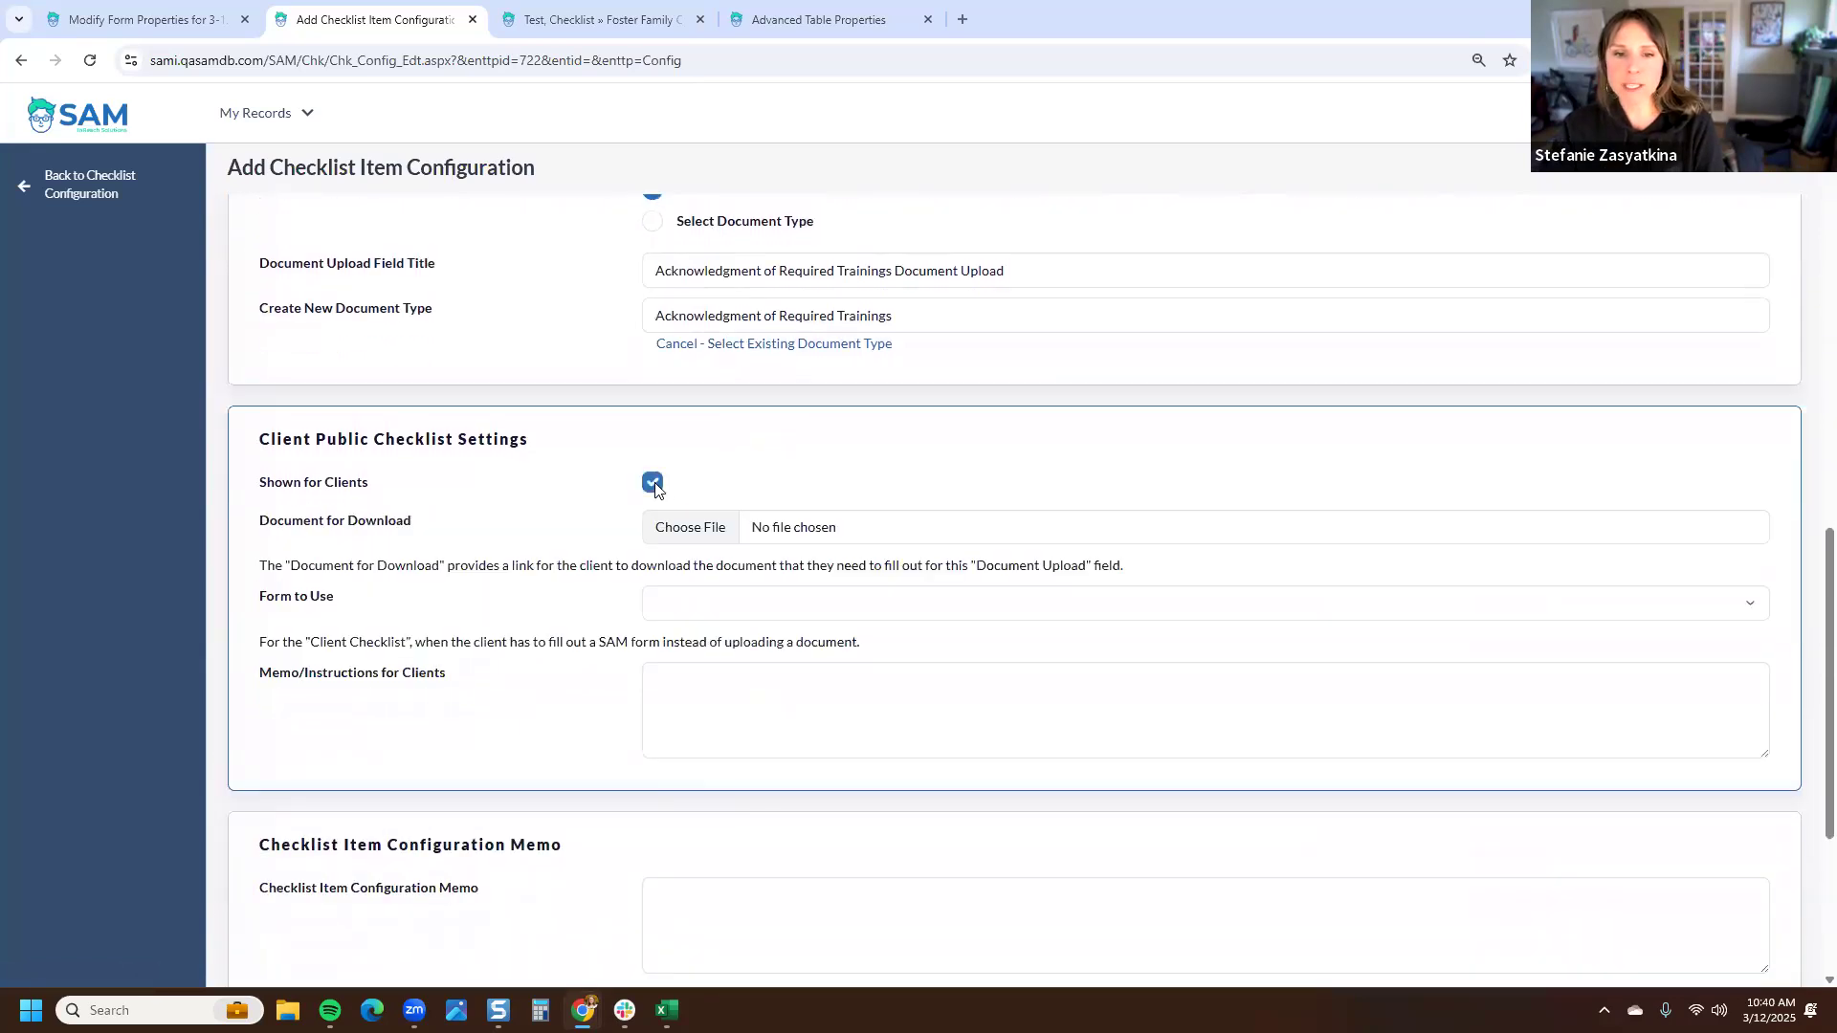
{"action": "left_click", "coordinate": [720, 532]}
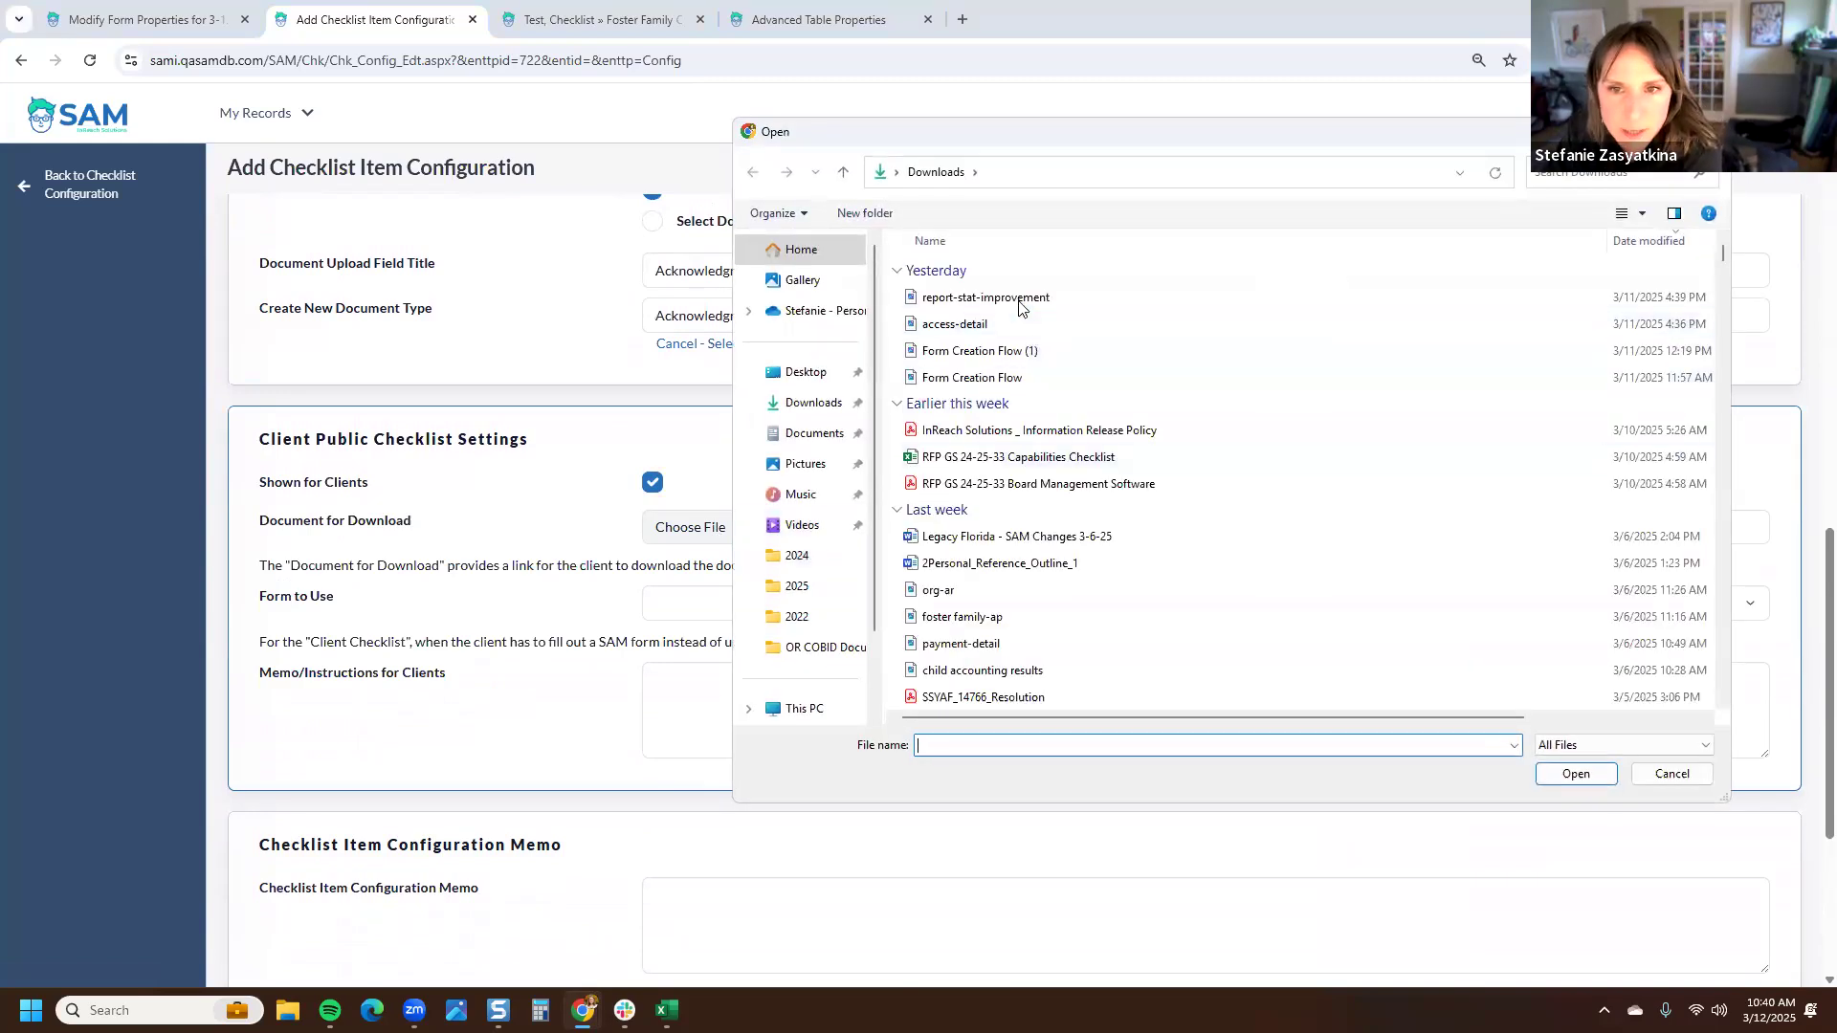
{"action": "left_click", "coordinate": [1021, 301]}
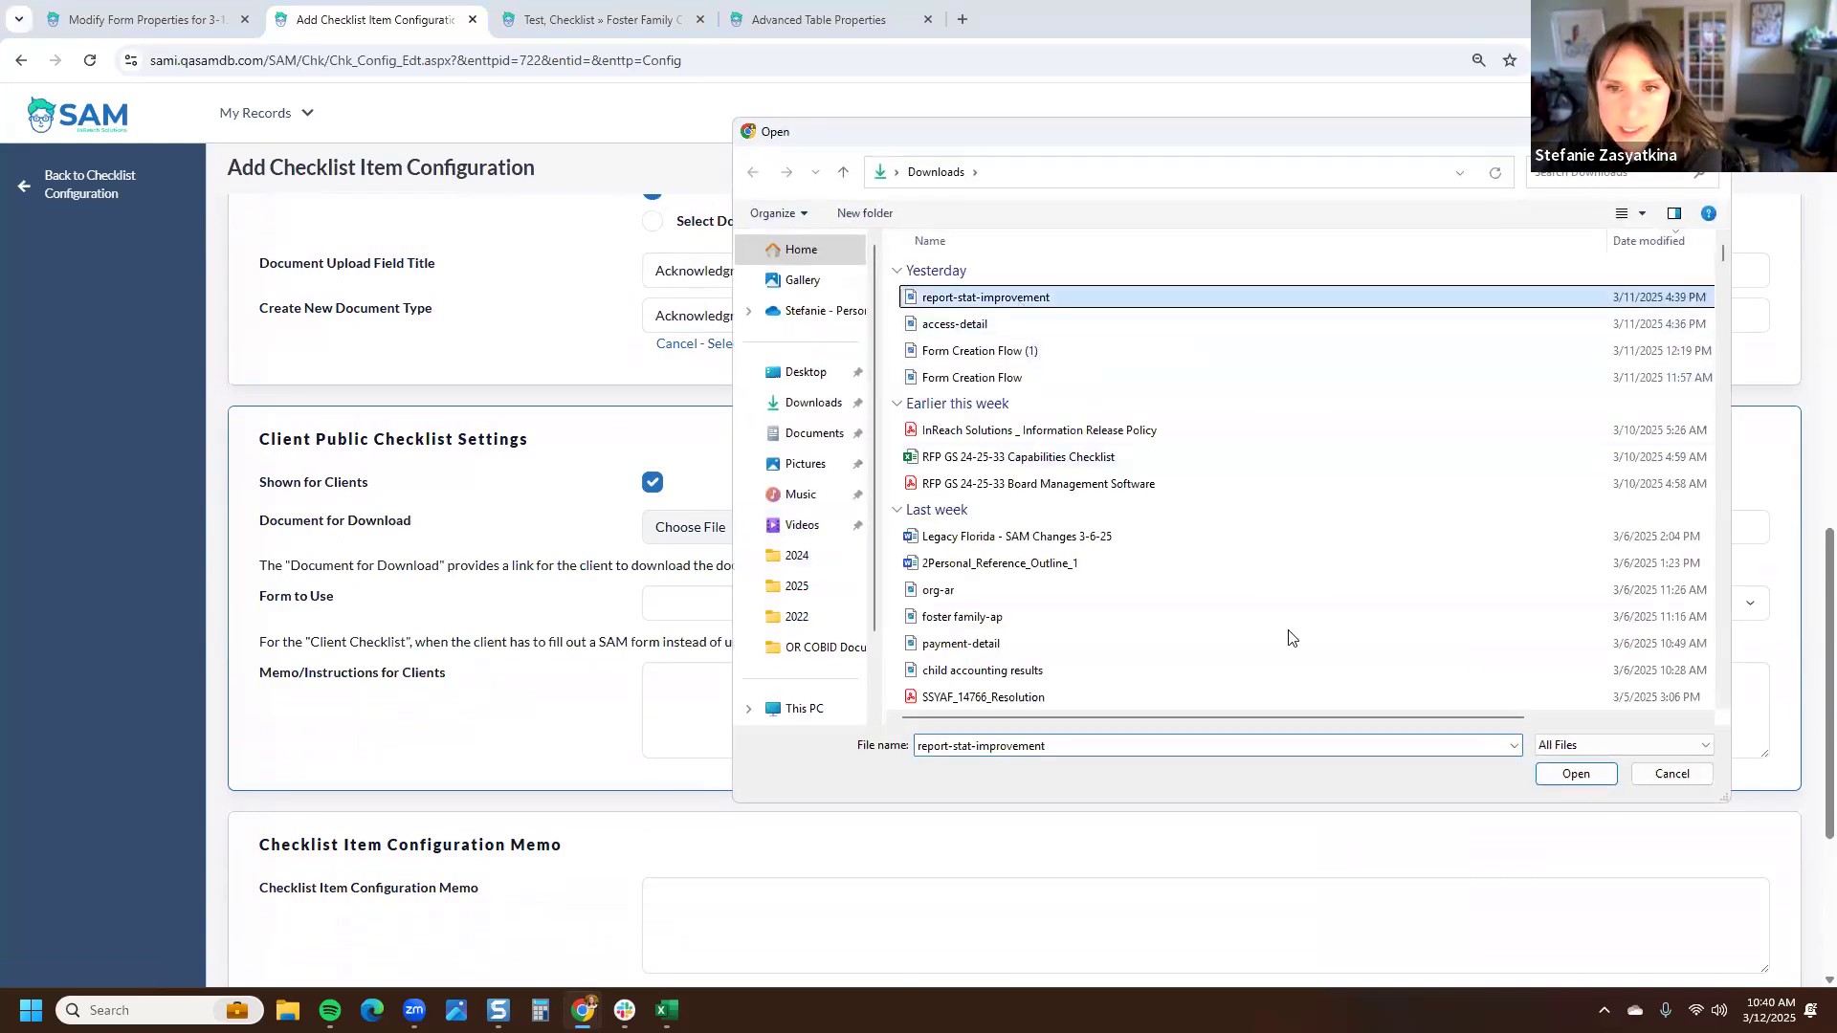
{"action": "left_click", "coordinate": [1589, 781]}
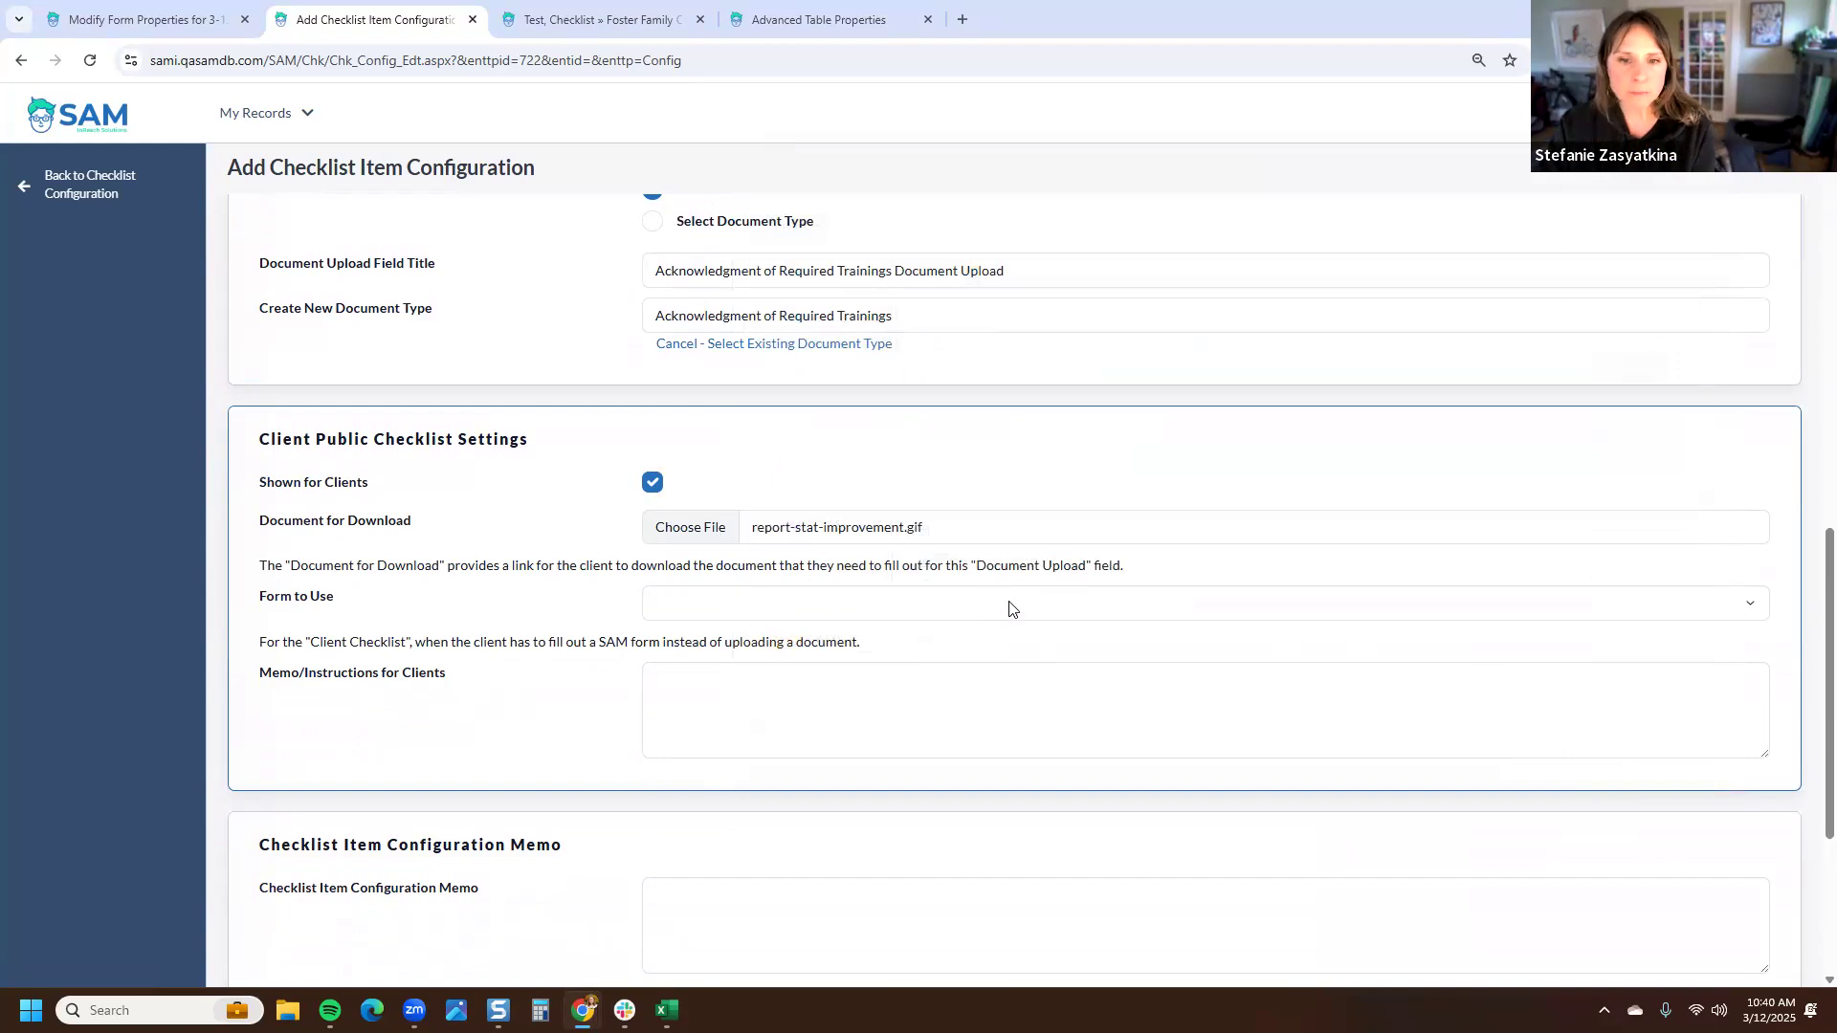
- Enter client instructions: Per requirements, you must take 30 hours per Provider to move forward; please sign and upload this document
{"action": "scroll", "coordinate": [986, 617], "scroll_direction": "down", "scroll_amount": 1}
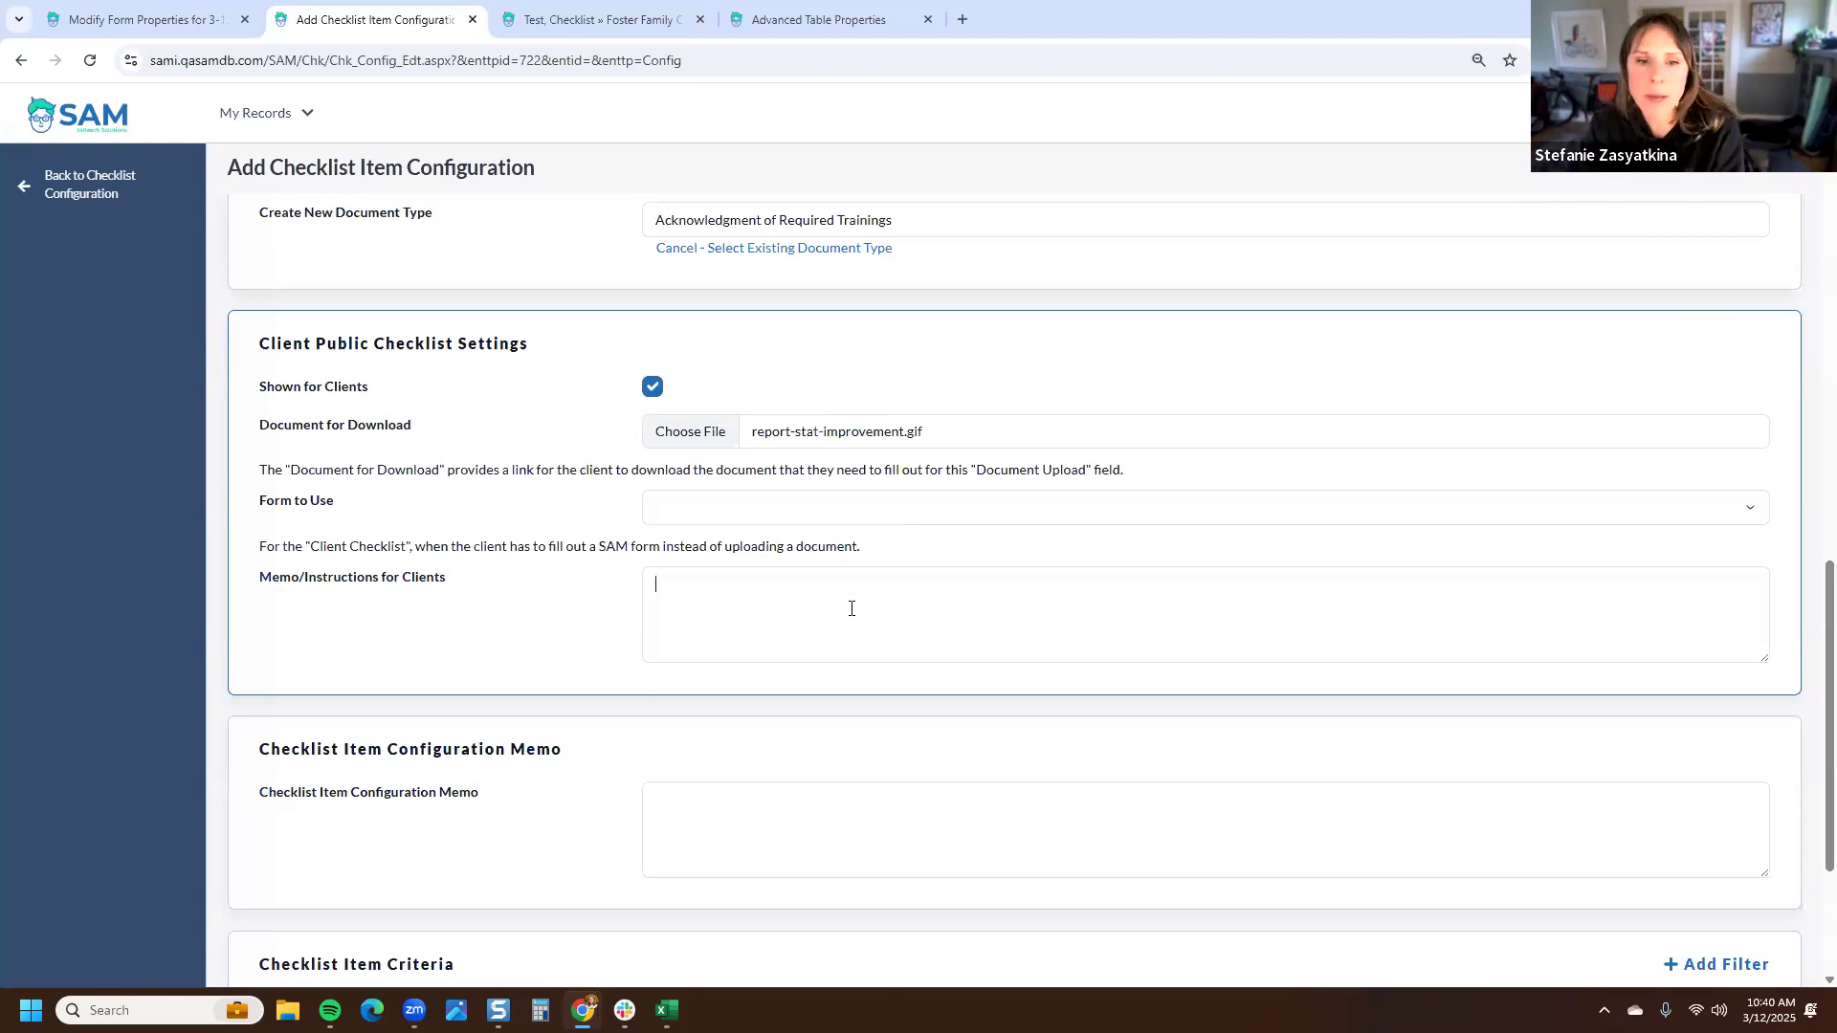
{"action": "scroll", "coordinate": [852, 608], "scroll_direction": "down", "scroll_amount": 2}
{"action": "scroll", "coordinate": [809, 622], "scroll_direction": "up", "scroll_amount": 6}
{"action": "scroll", "coordinate": [810, 623], "scroll_direction": "up", "scroll_amount": 5}
{"action": "scroll", "coordinate": [814, 631], "scroll_direction": "down", "scroll_amount": 4}
{"action": "scroll", "coordinate": [817, 643], "scroll_direction": "down", "scroll_amount": 8}
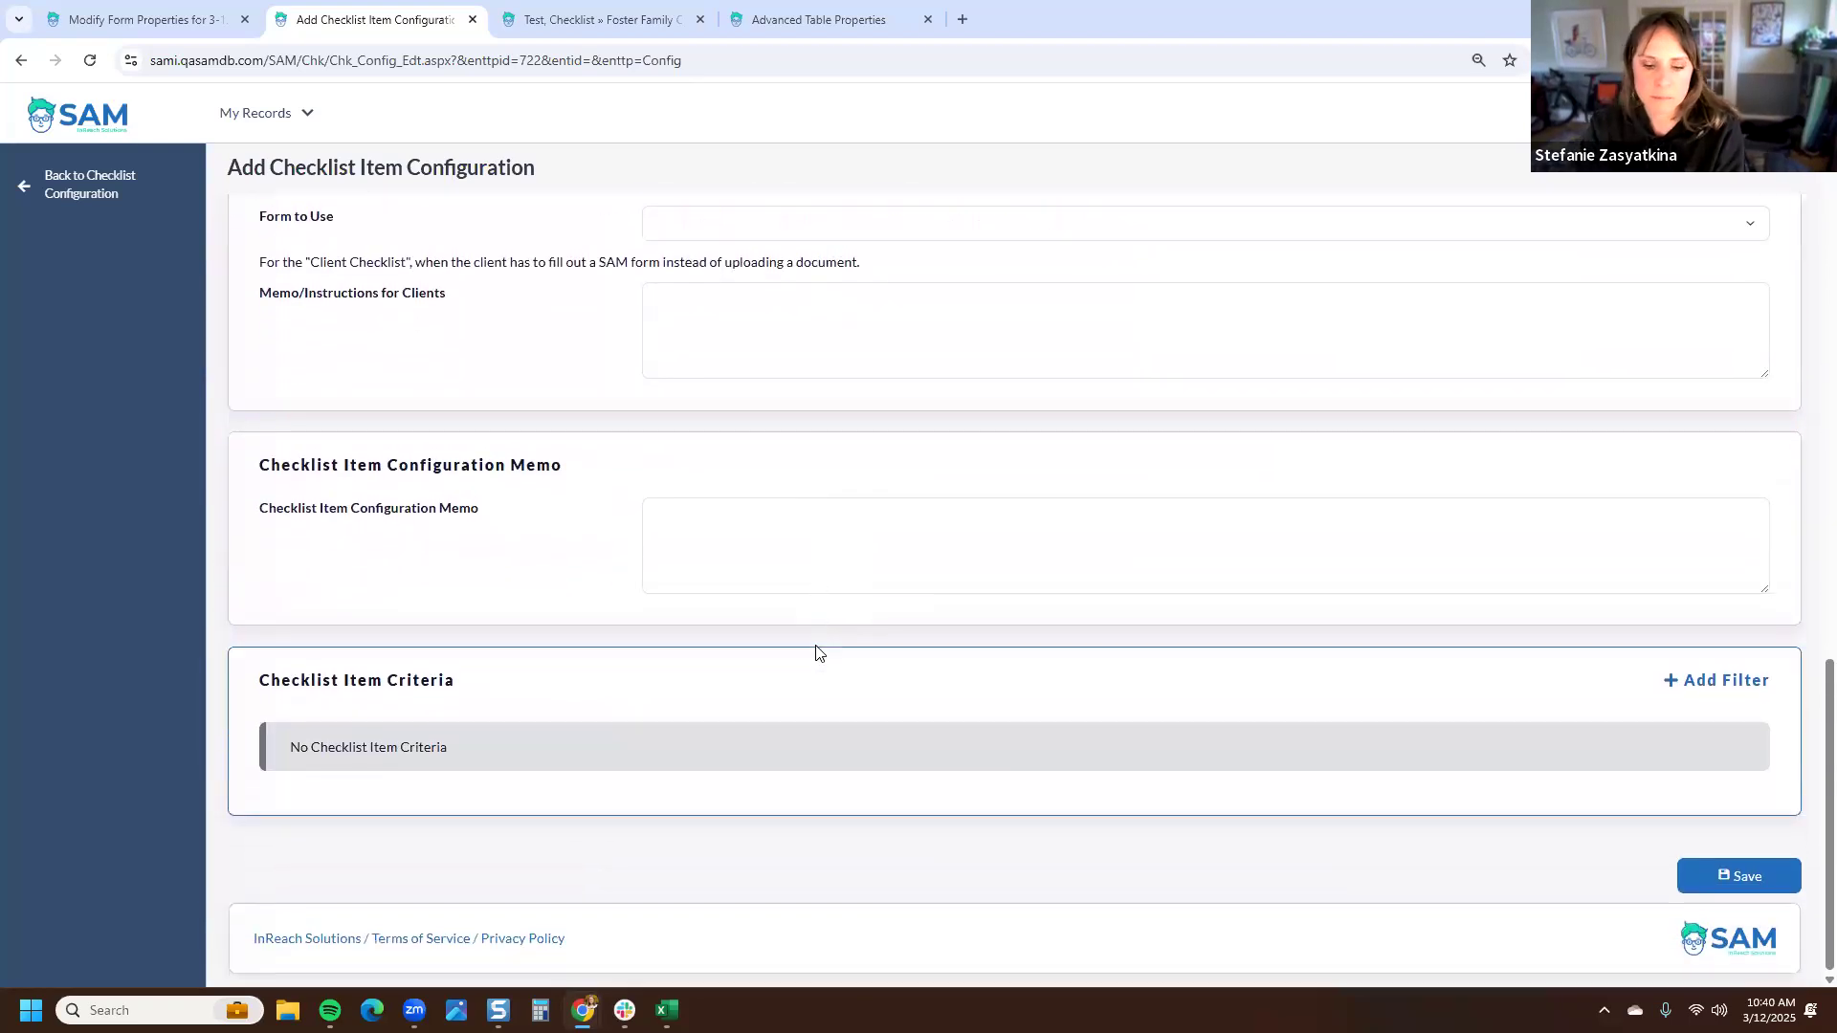
{"action": "type", "text": "Per requirements, you must take 30 hours per Provider to move forw"}
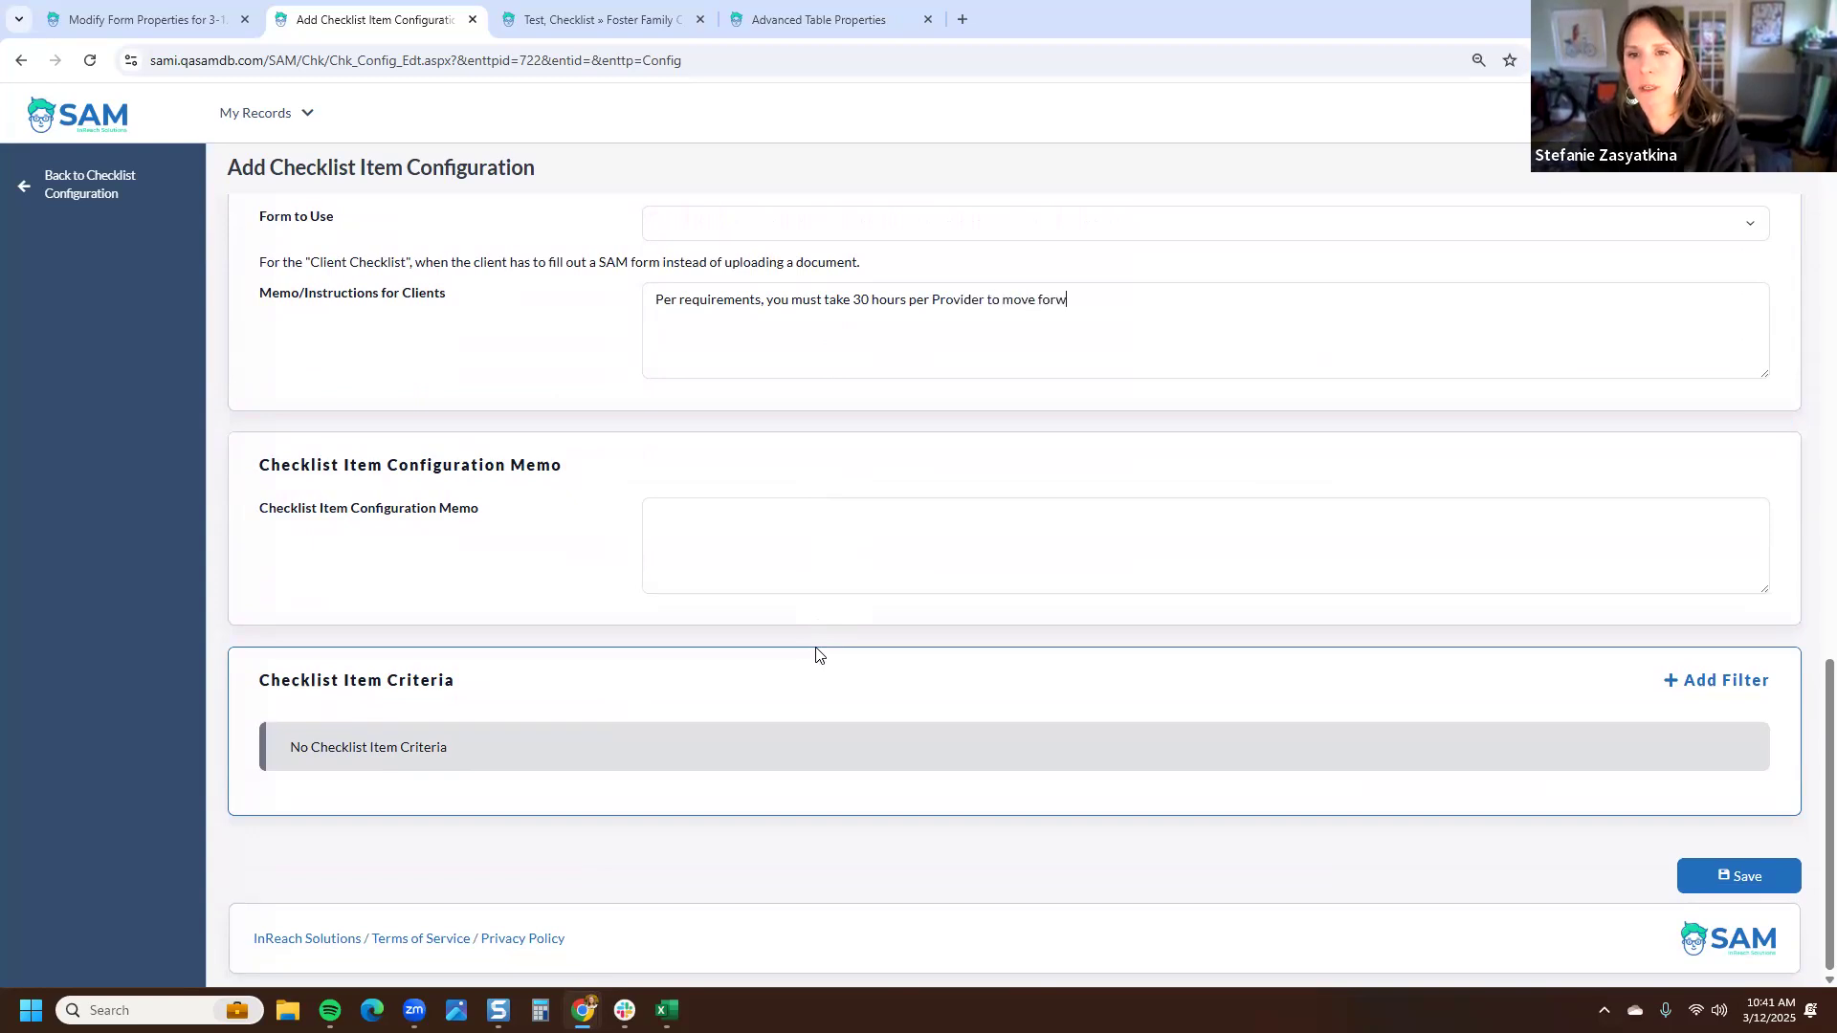
{"action": "type", "text": "ard. Please "}
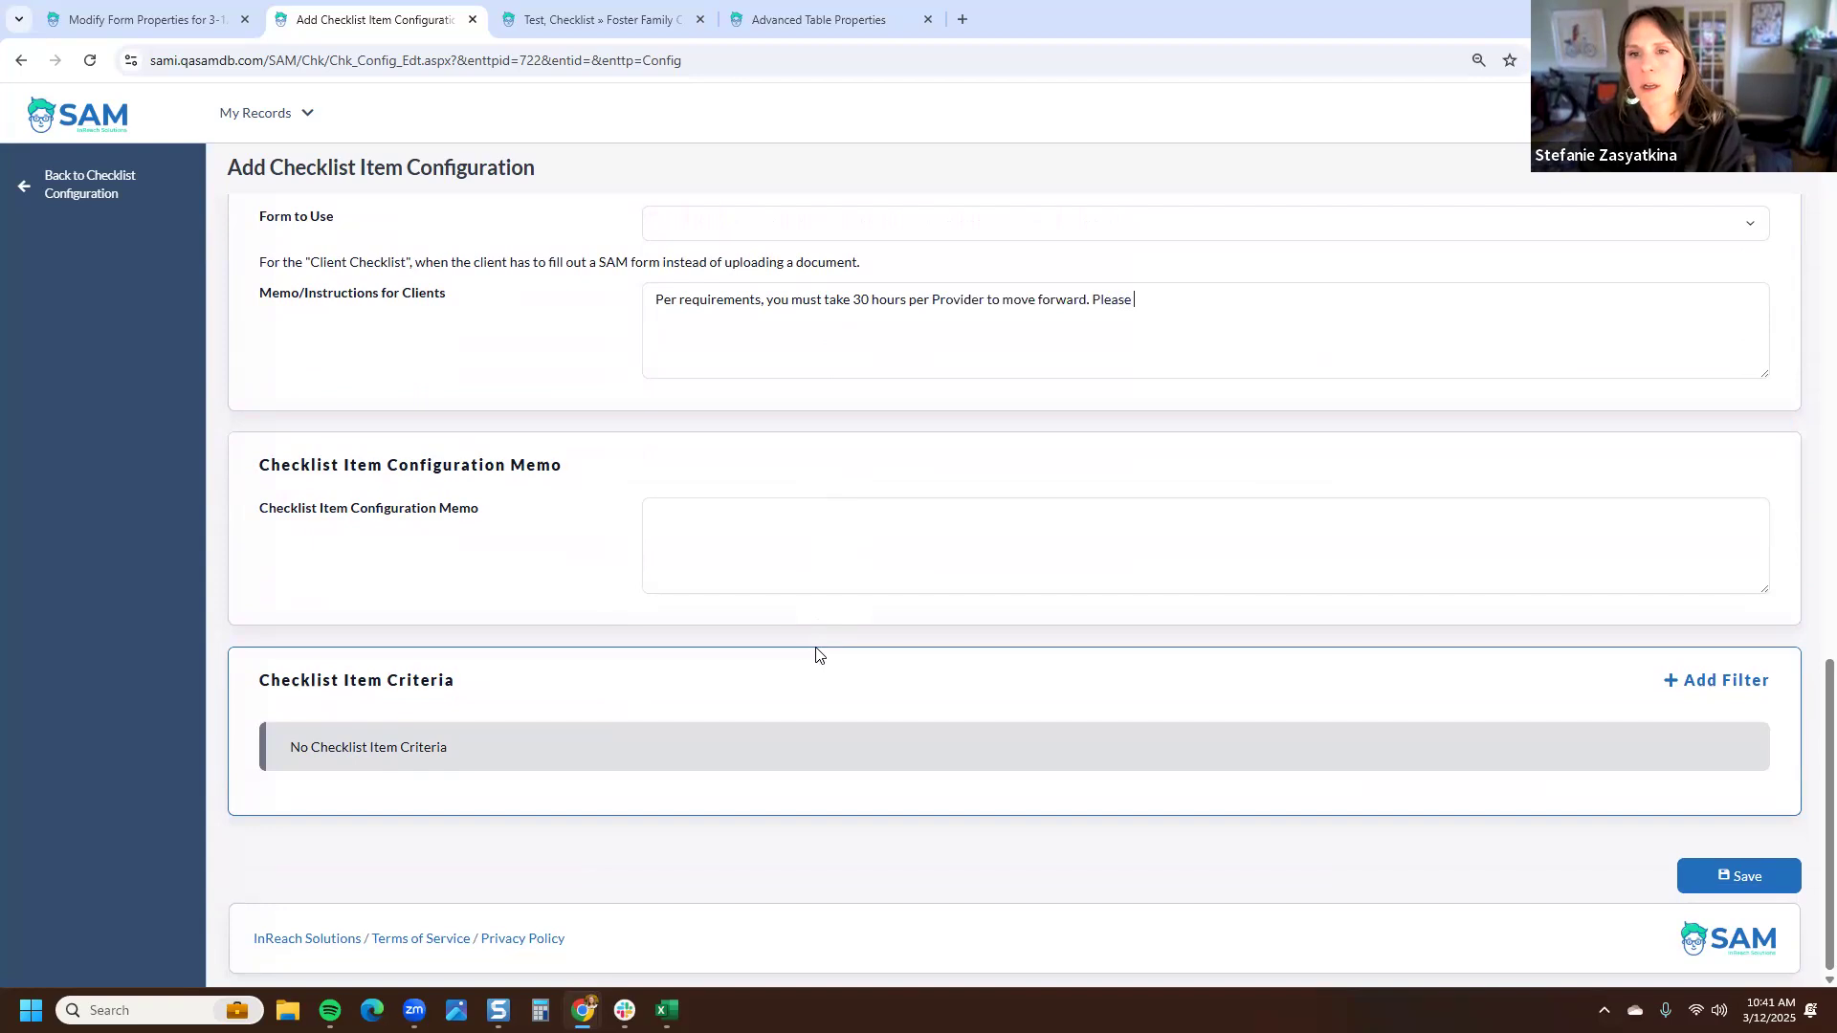
{"action": "type", "text": "sign and u"}
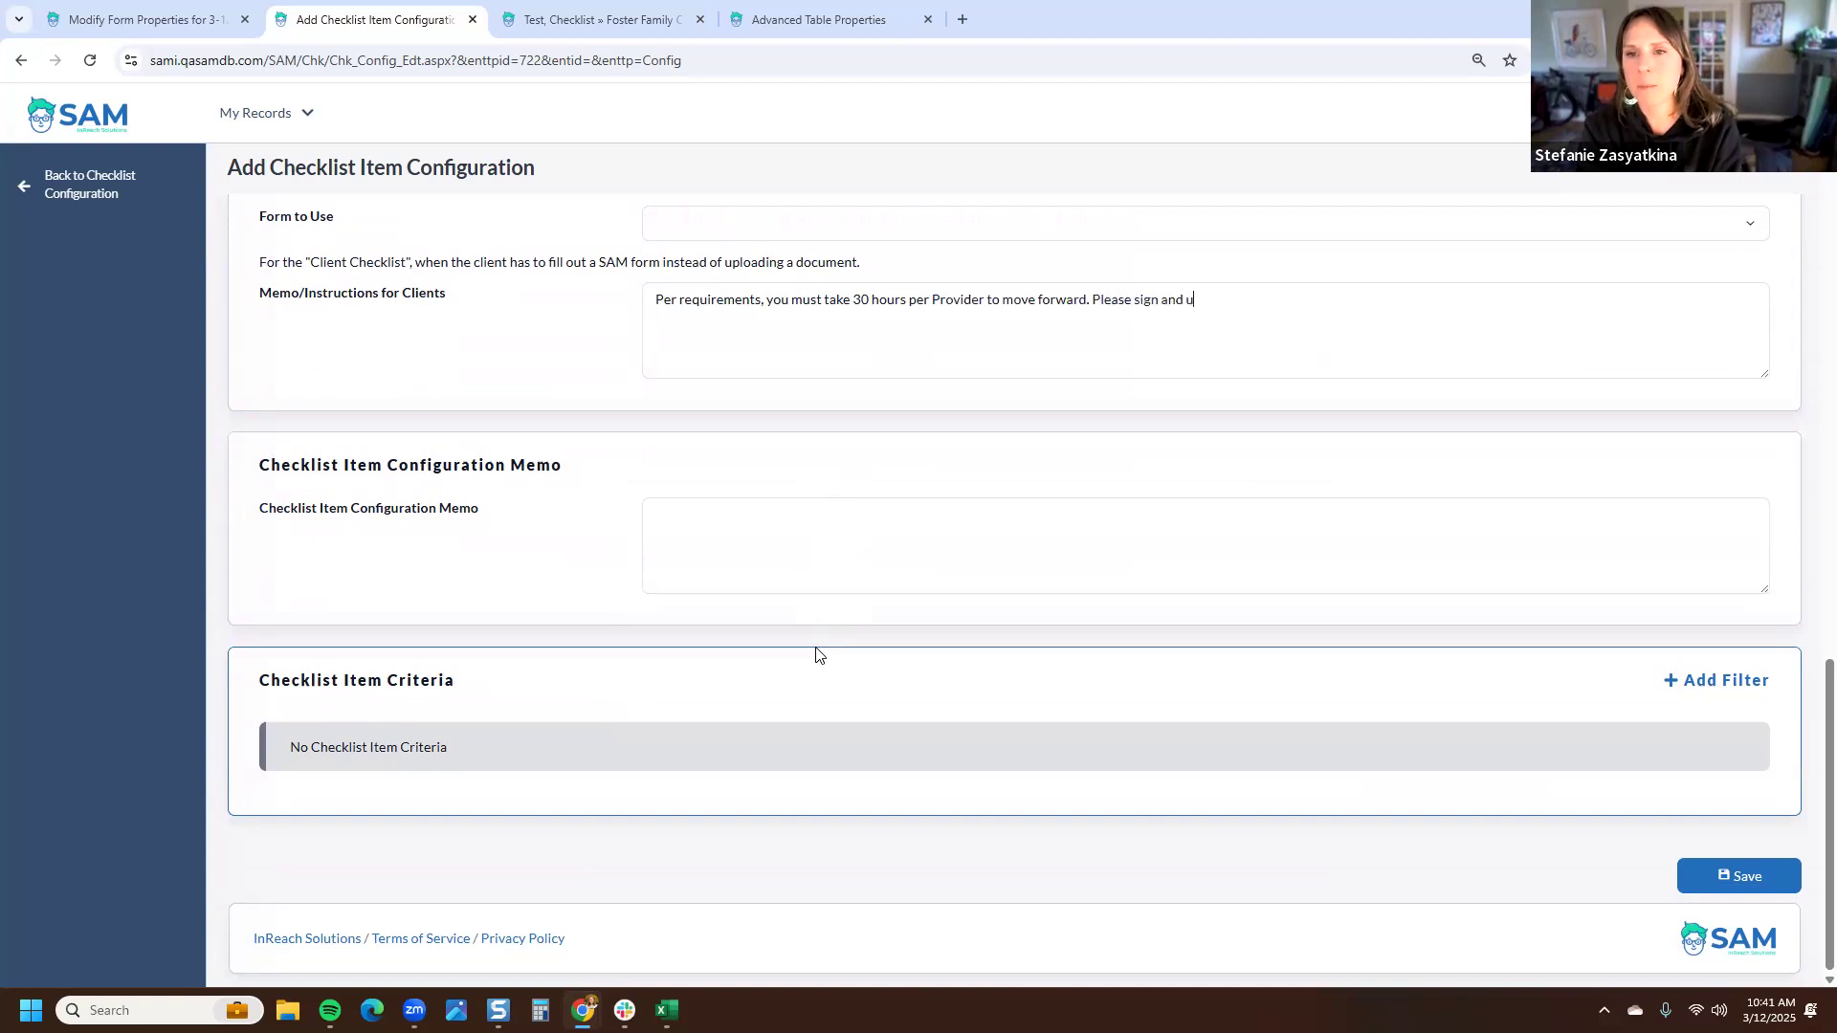
{"action": "type", "text": "pload this docum"}
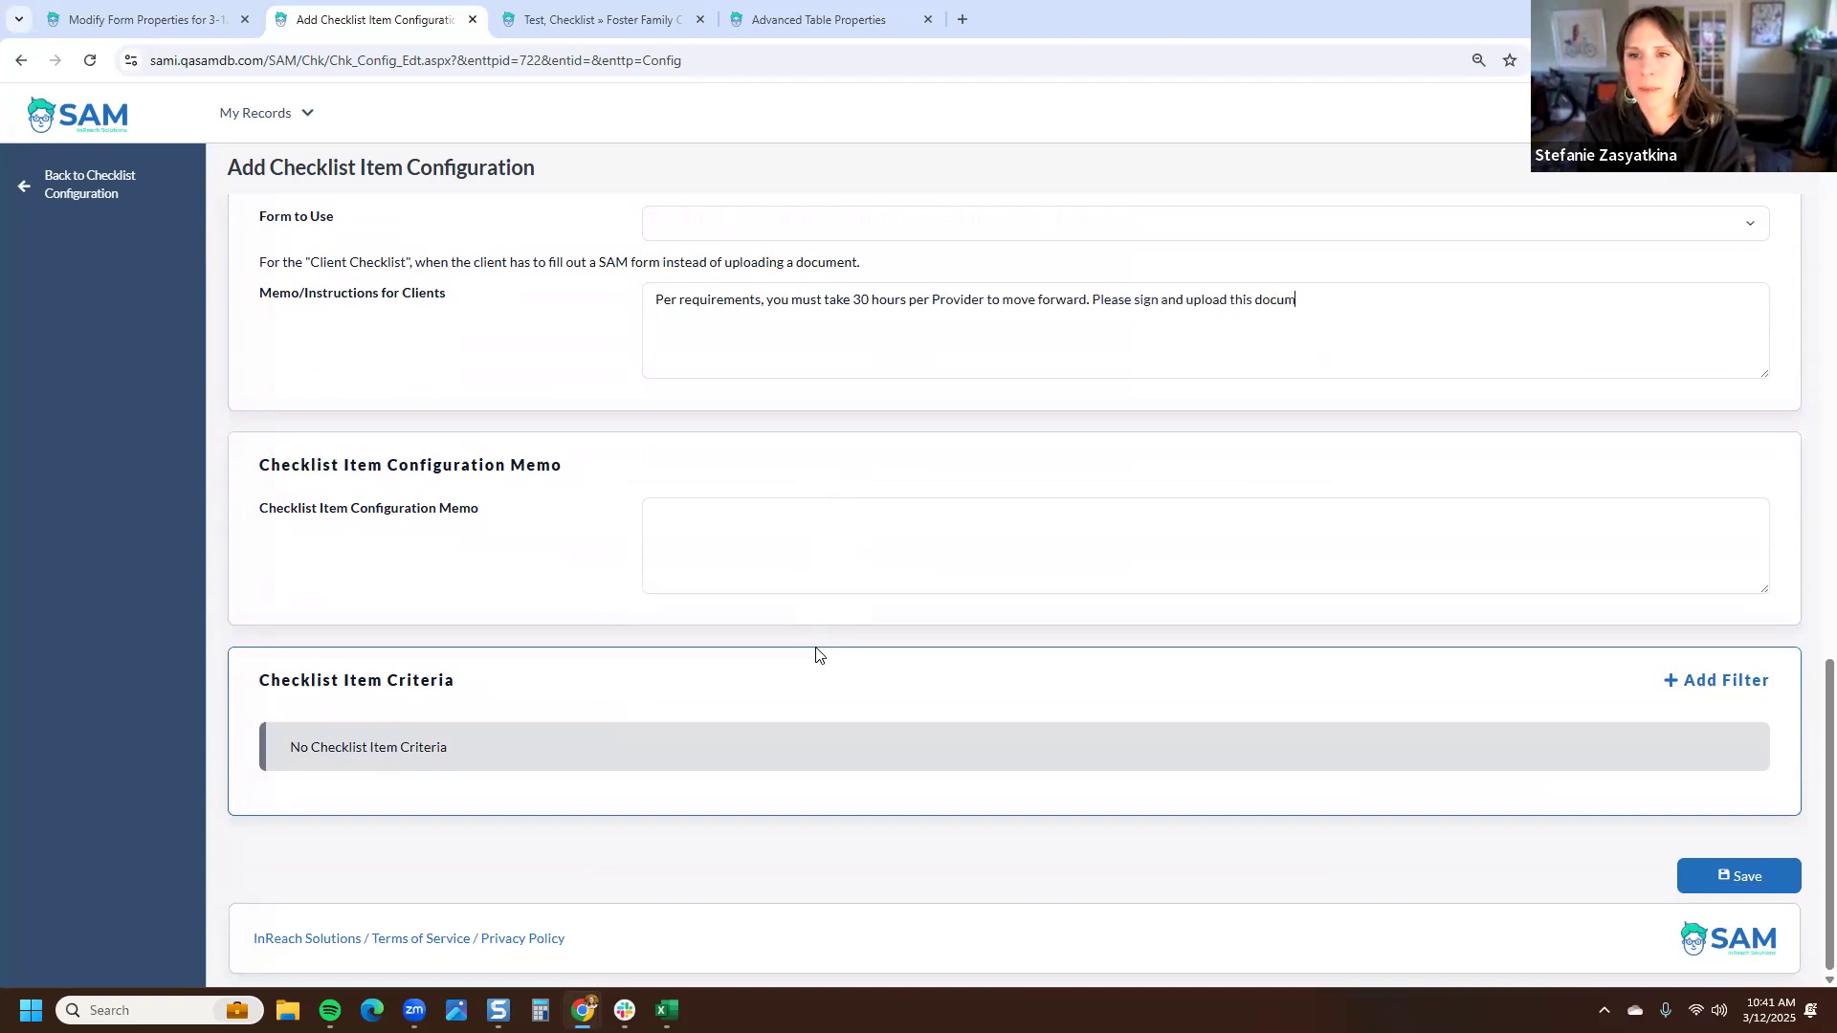
{"action": "type", "text": "ent to let us know you agree."}
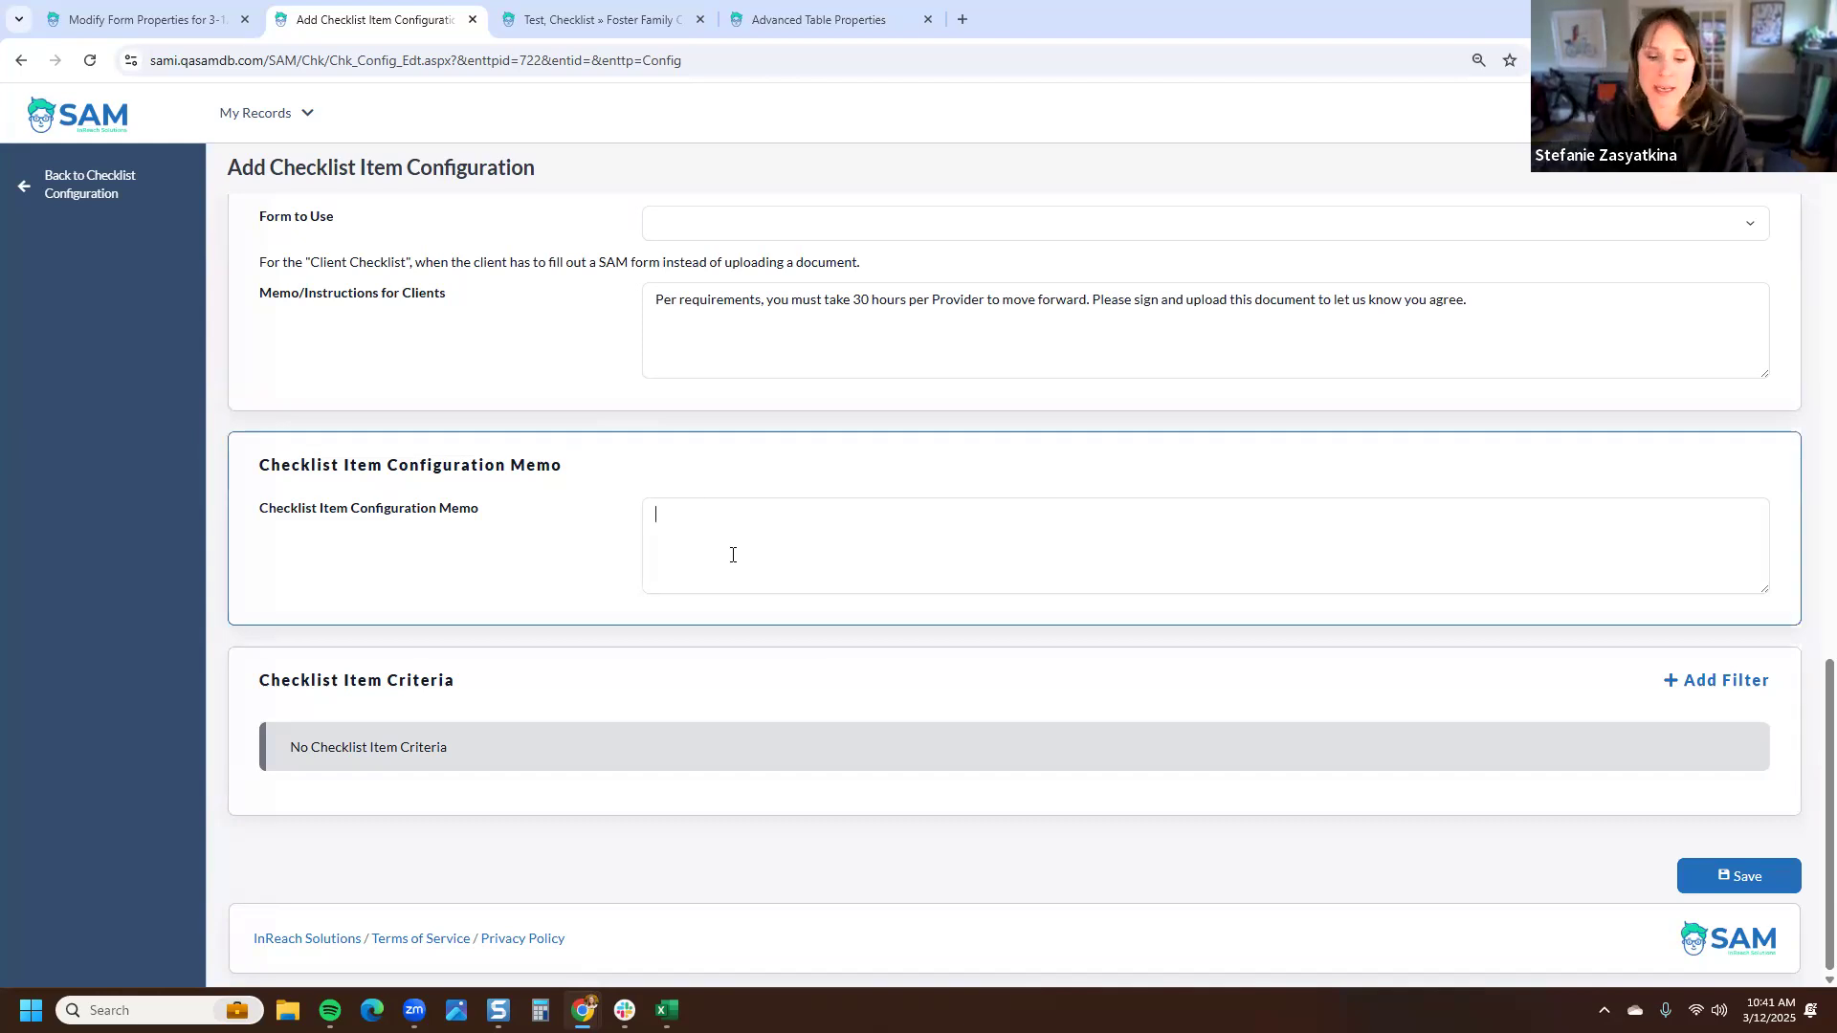
- Enter the configuration memo In 2025, we added this acknowledgment form. and save the checklist item
{"action": "type", "text": "In 2025, we added "}
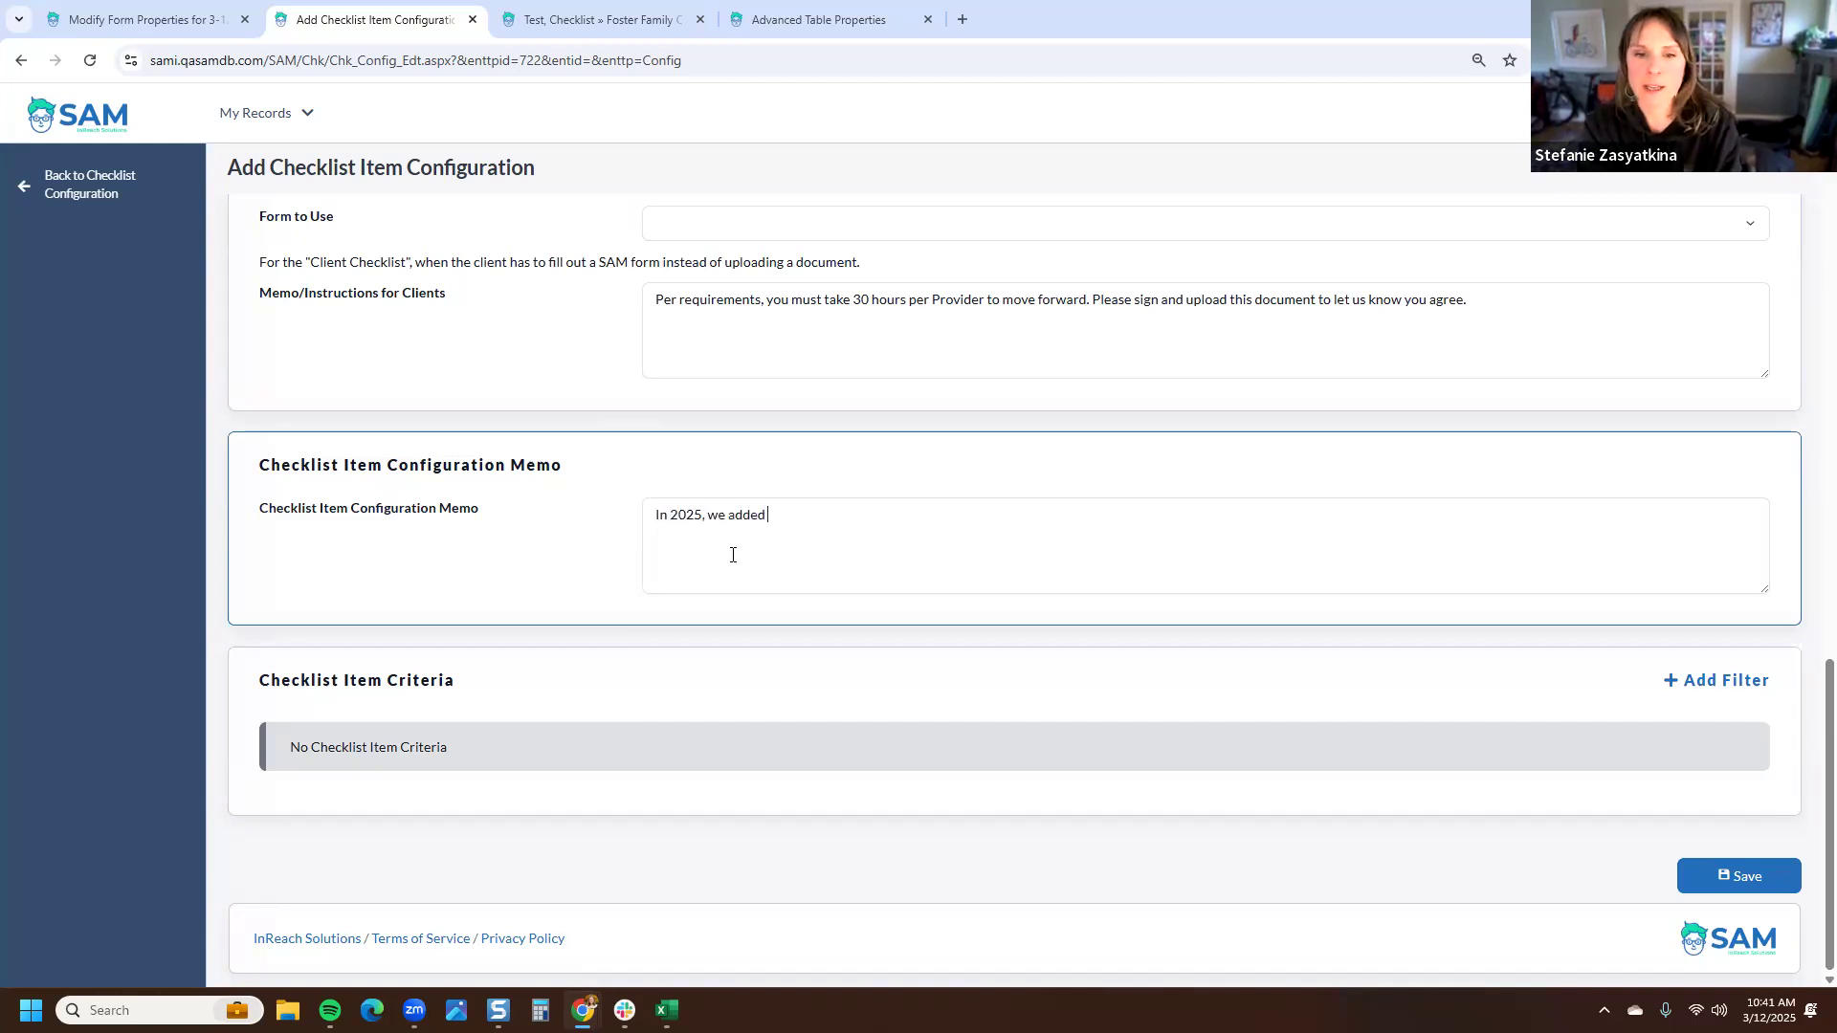
{"action": "type", "text": "this acknowl"}
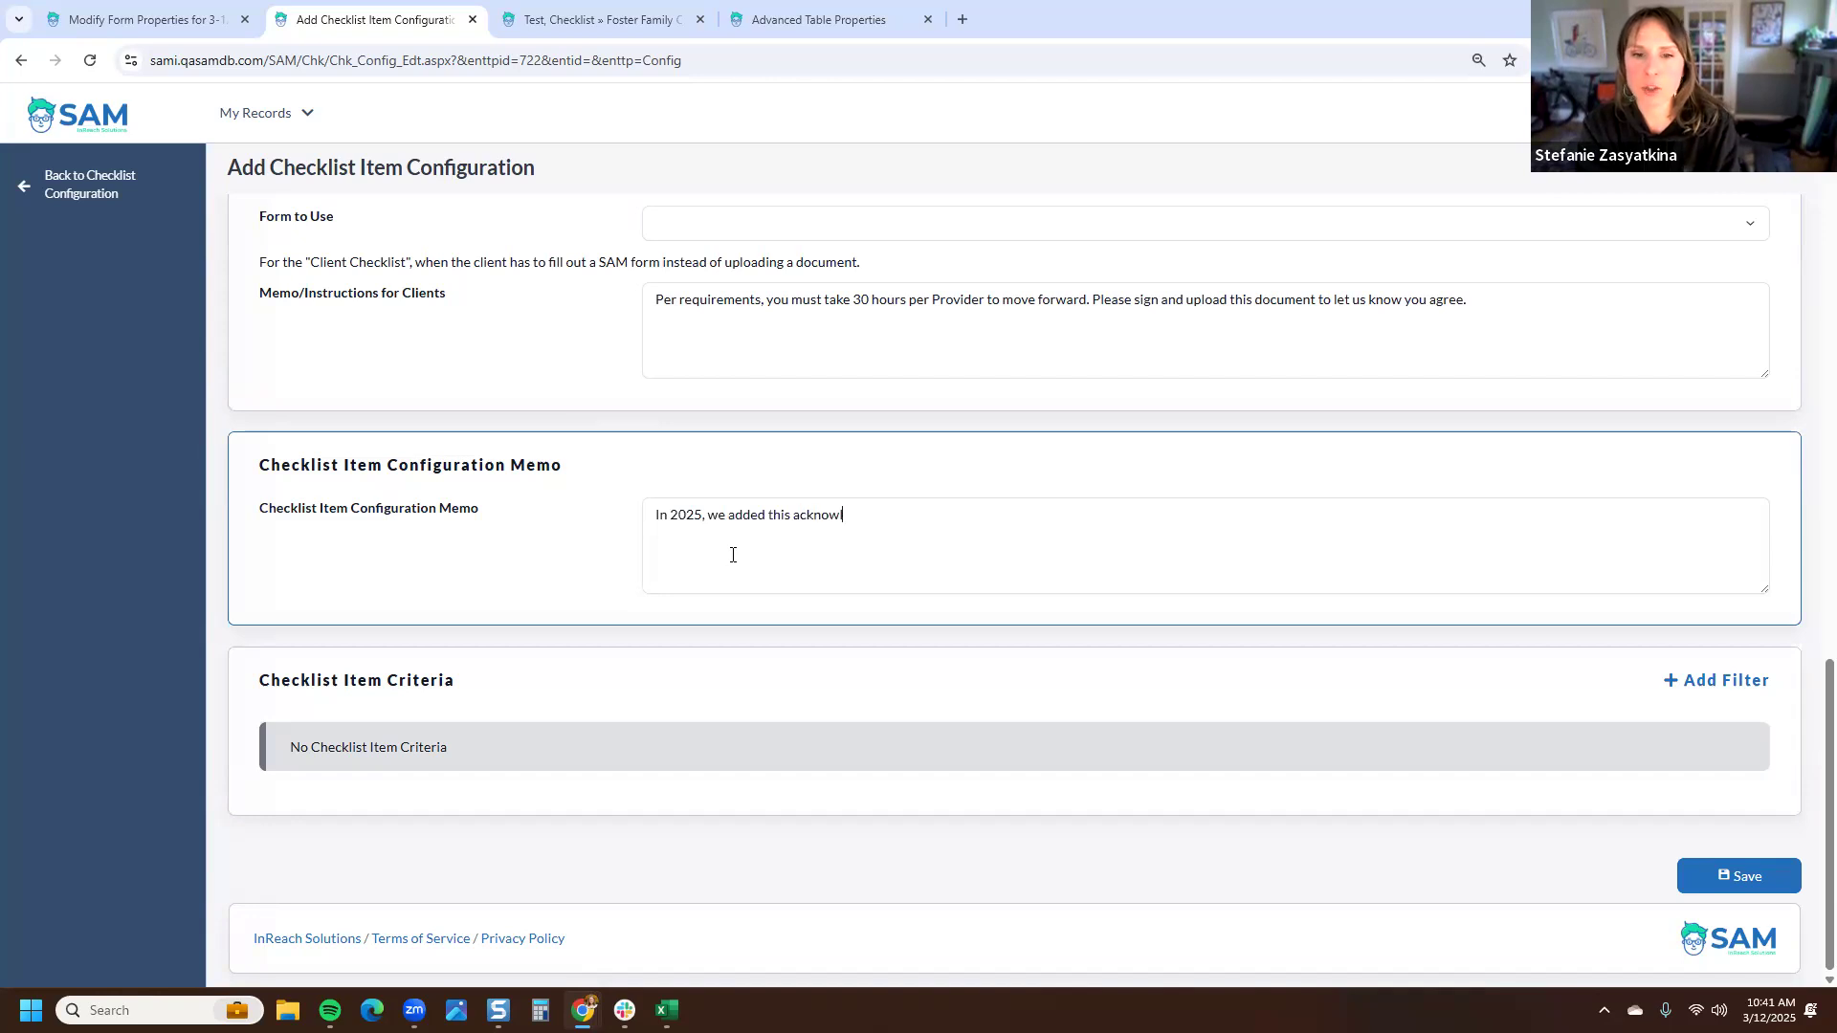
{"action": "type", "text": "edgment form."}
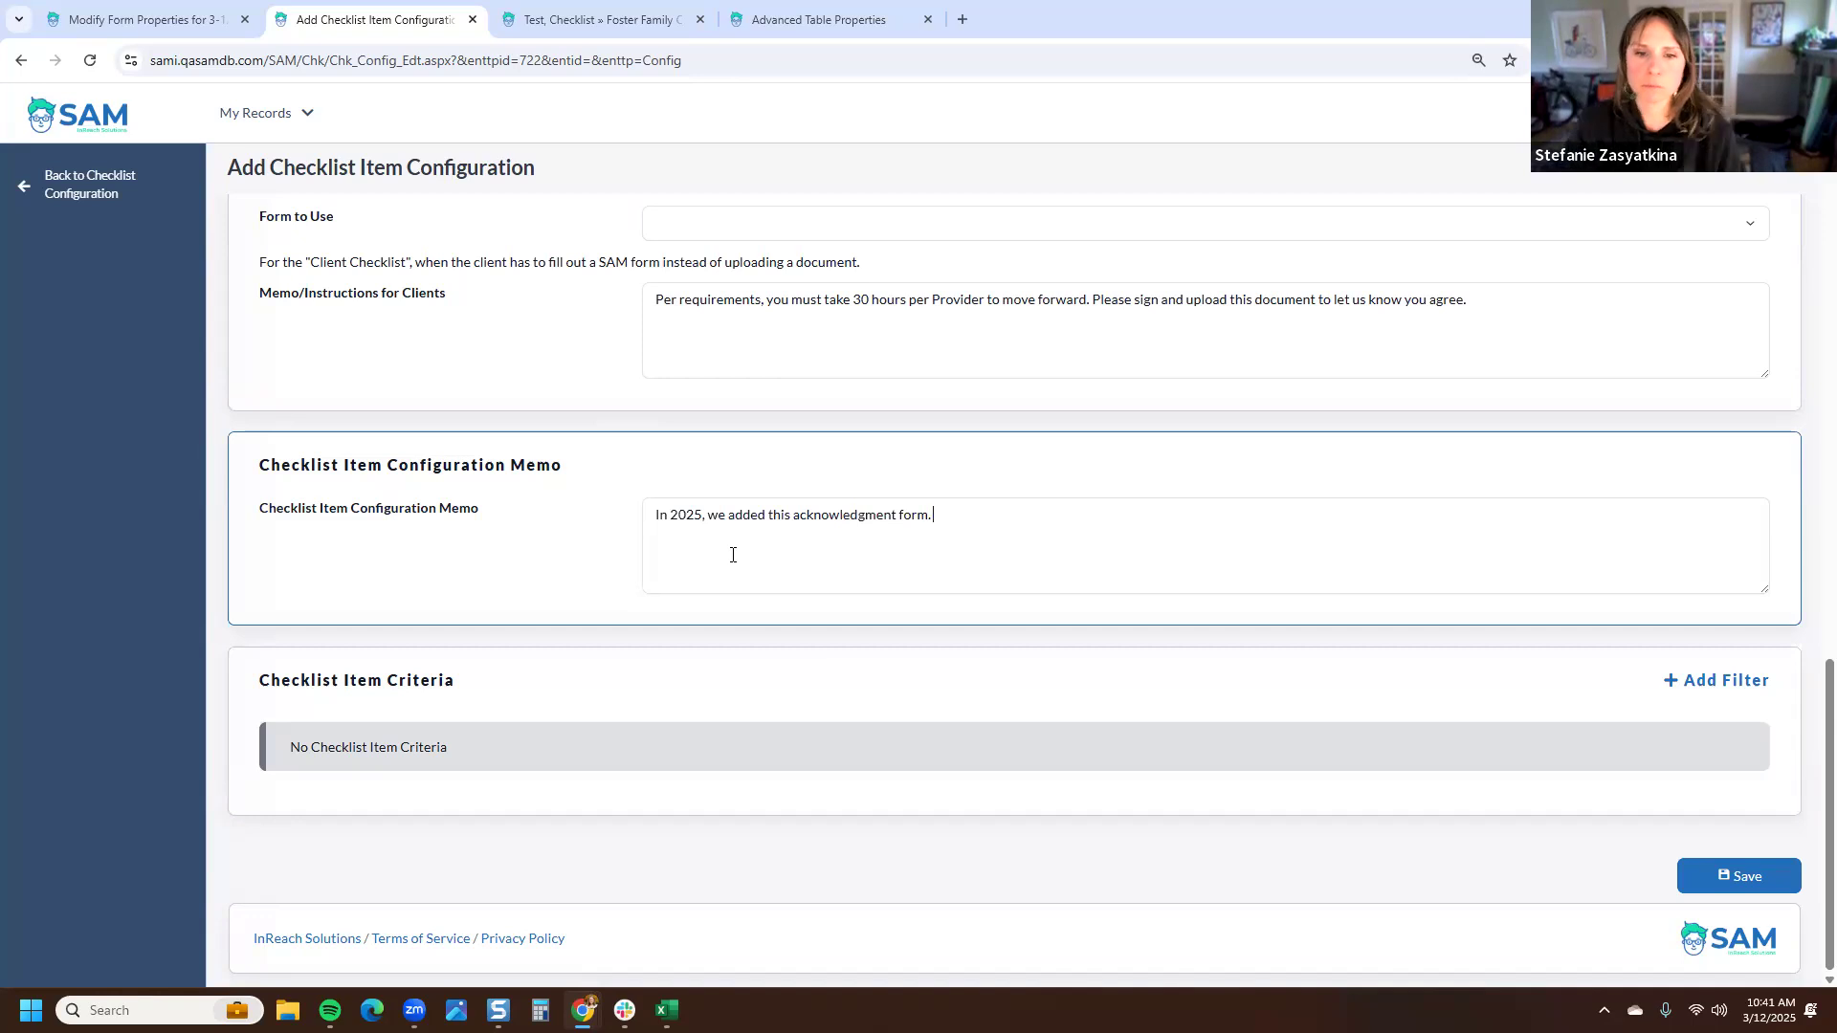
{"action": "left_click_drag", "start_coordinate": [457, 681], "coordinate": [258, 682]}
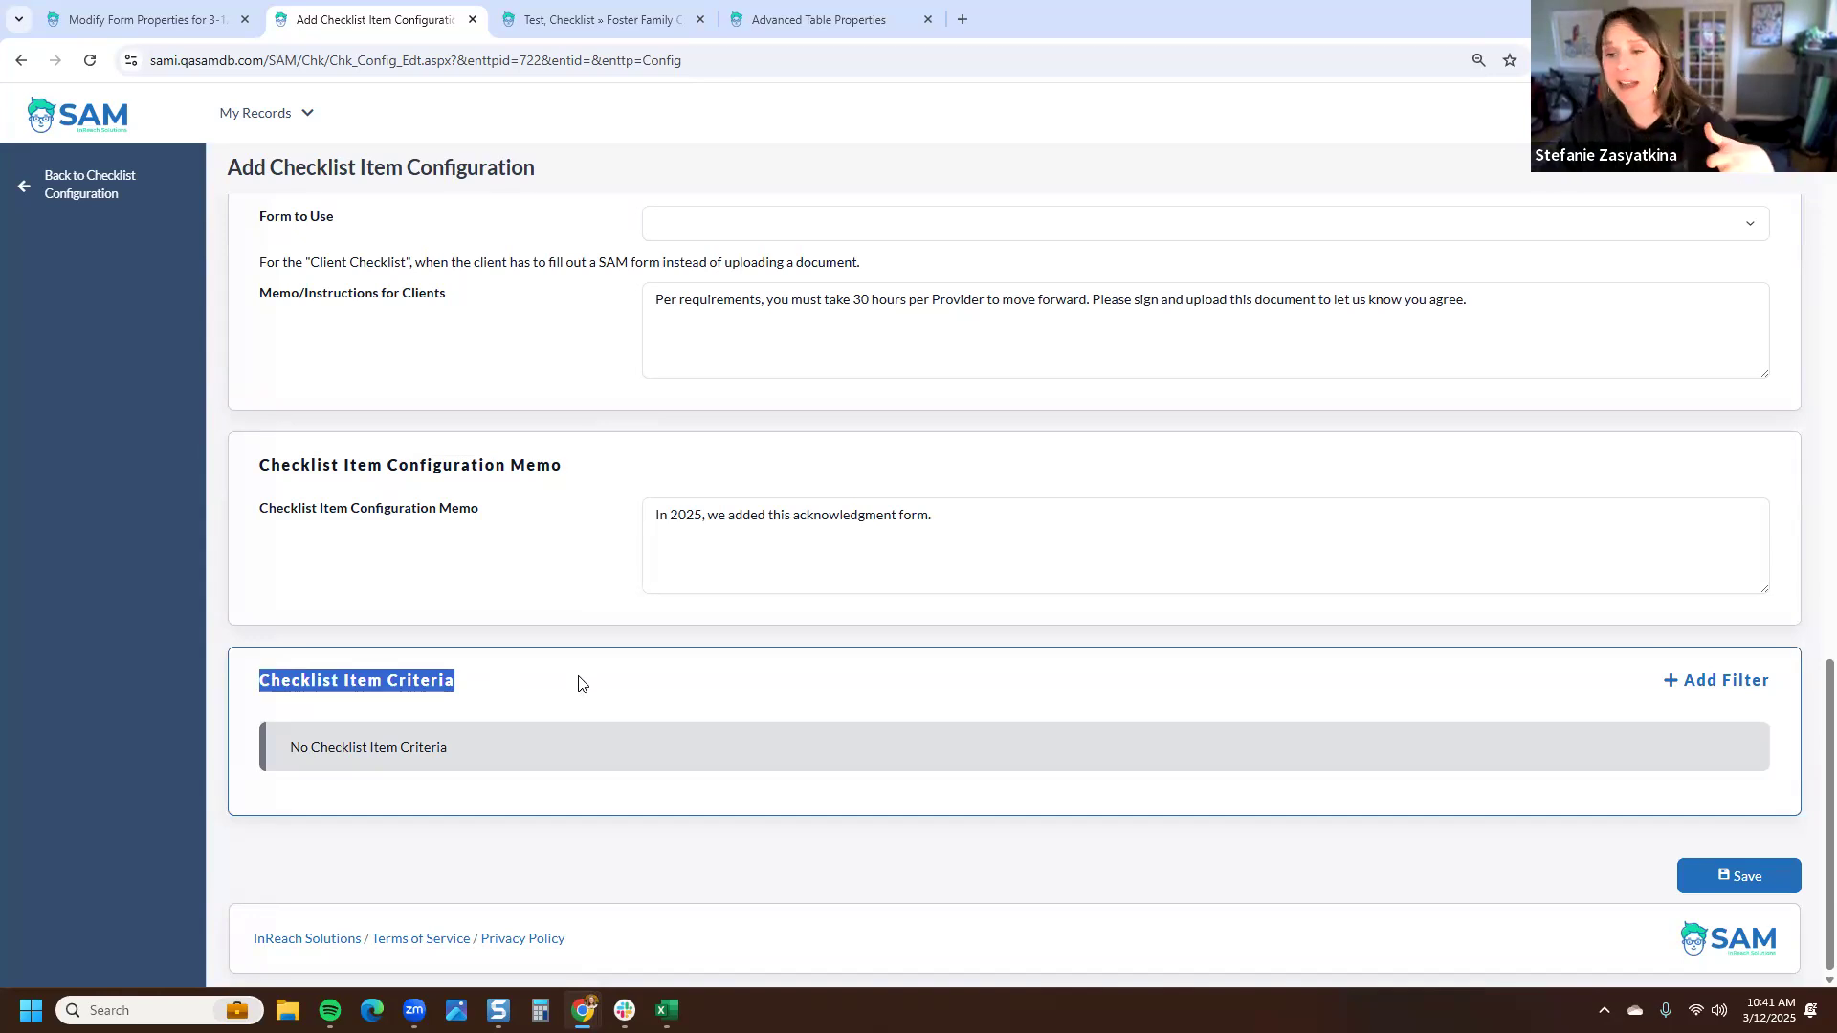
{"action": "left_click", "coordinate": [1728, 878]}
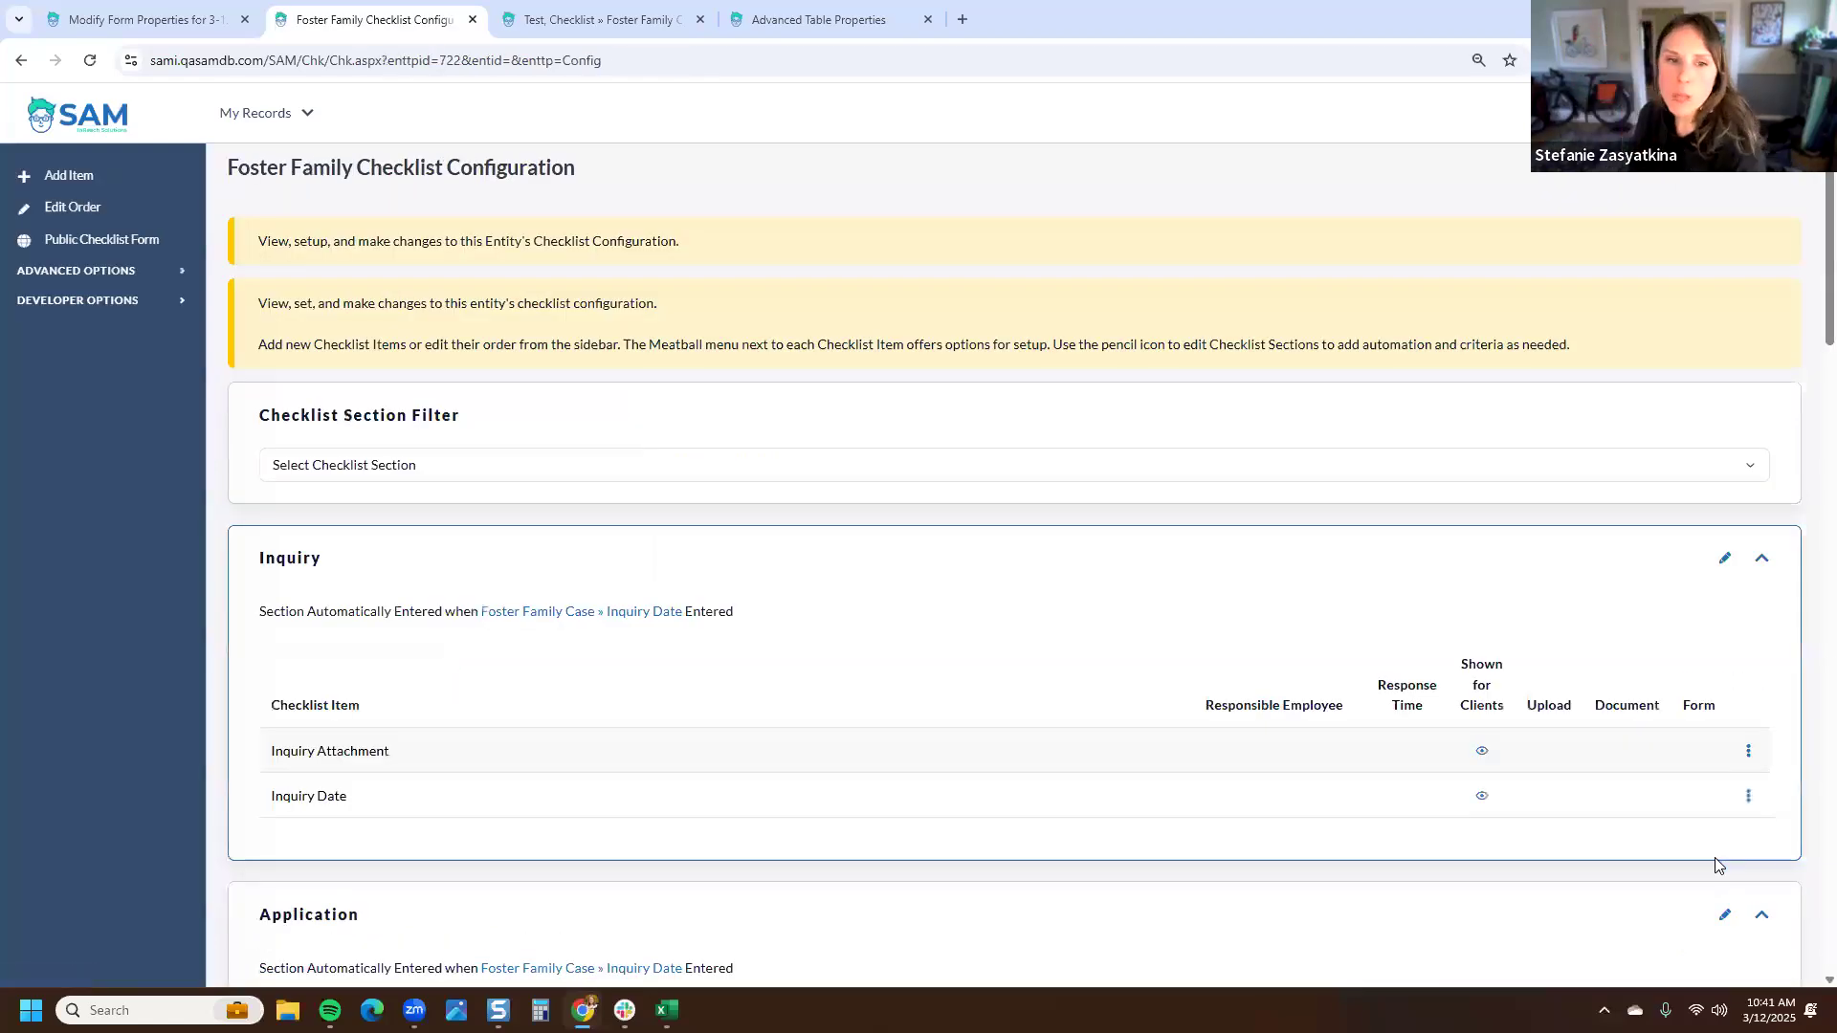
- Filter the checklist configuration to show the Provider Training Year section
{"action": "left_click", "coordinate": [752, 469]}
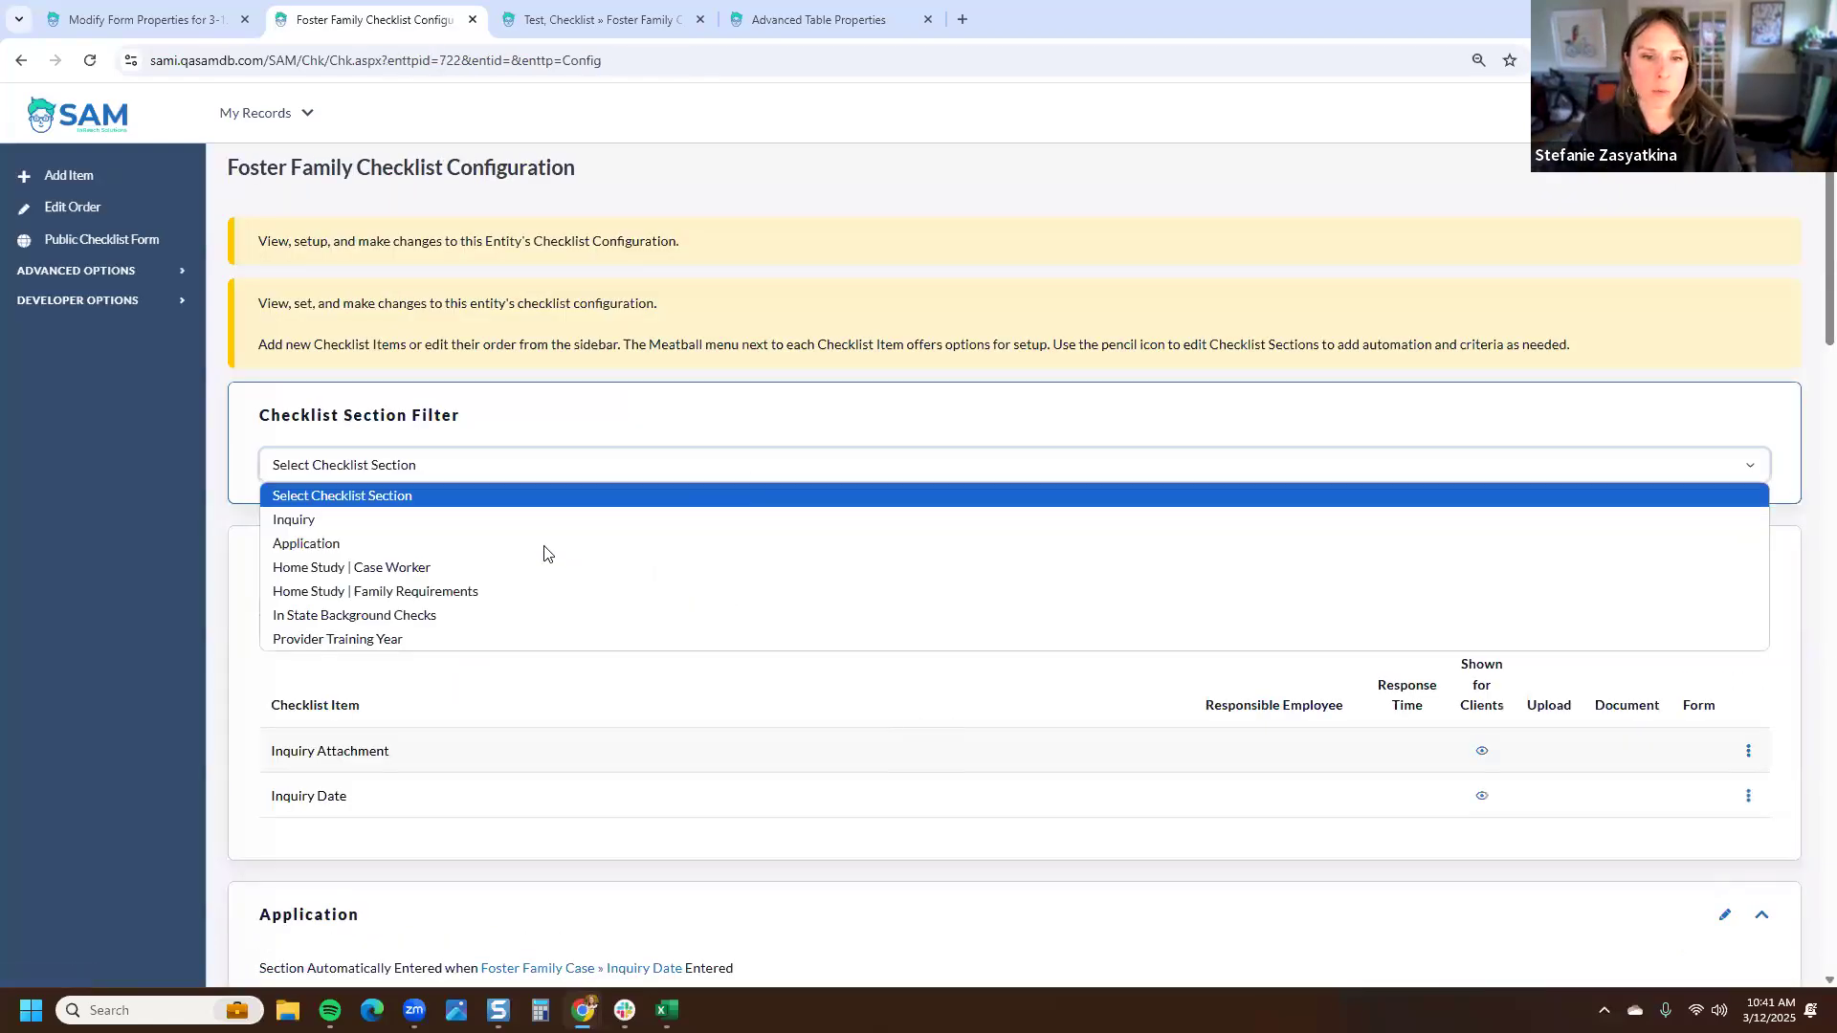
{"action": "left_click", "coordinate": [523, 637]}
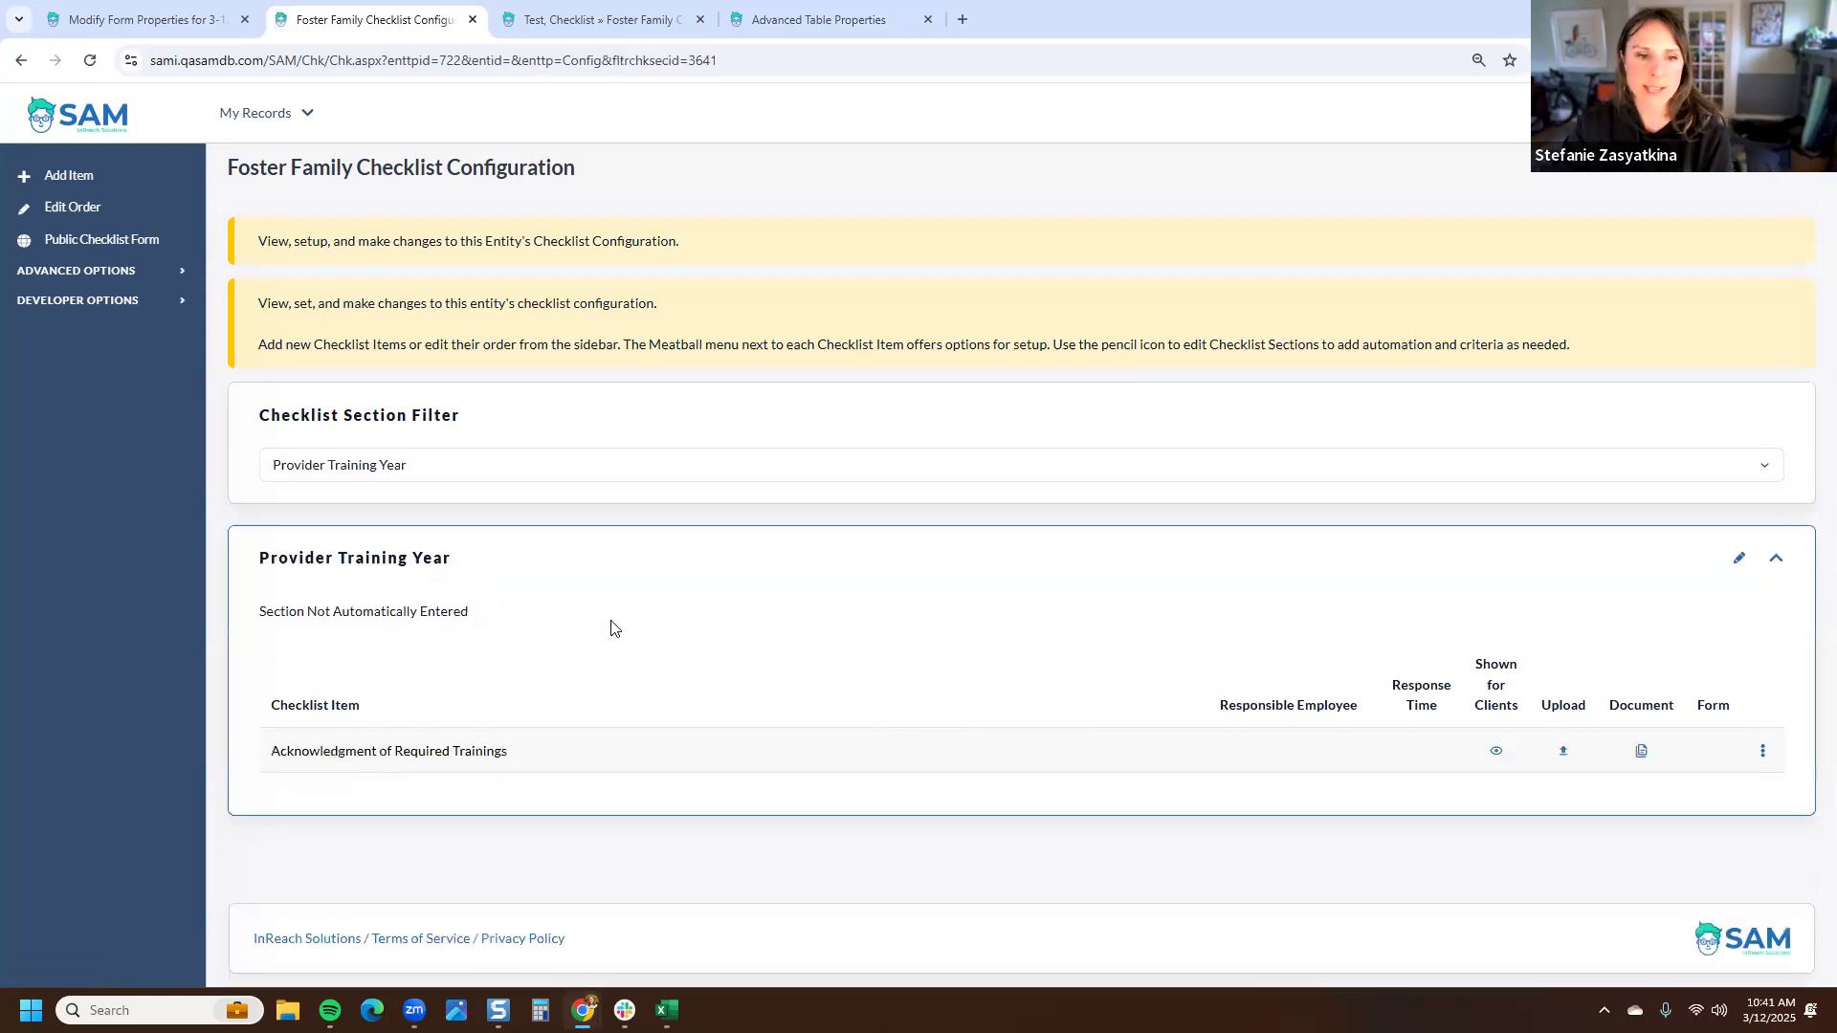
- Open the Provider Training Year checklist section for editing and rename it Required Provider Training
{"action": "left_click_drag", "start_coordinate": [473, 612], "coordinate": [255, 618]}
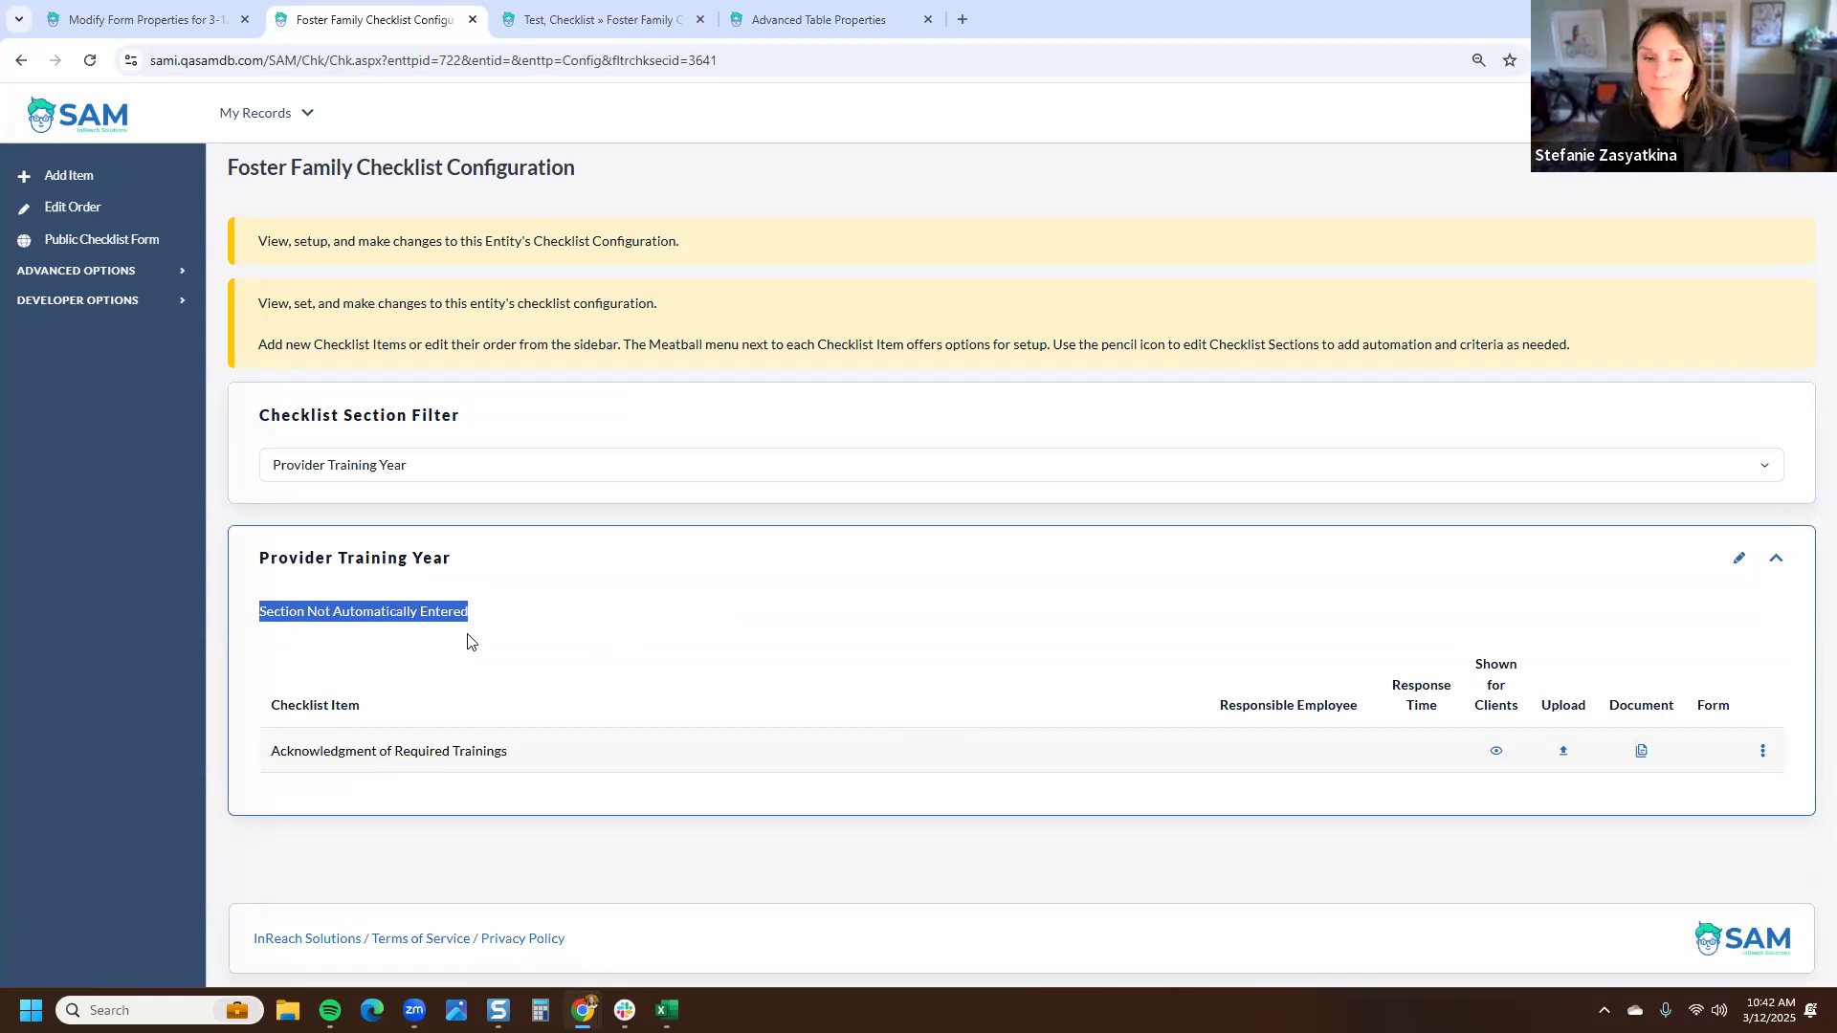
{"action": "left_click", "coordinate": [1740, 559]}
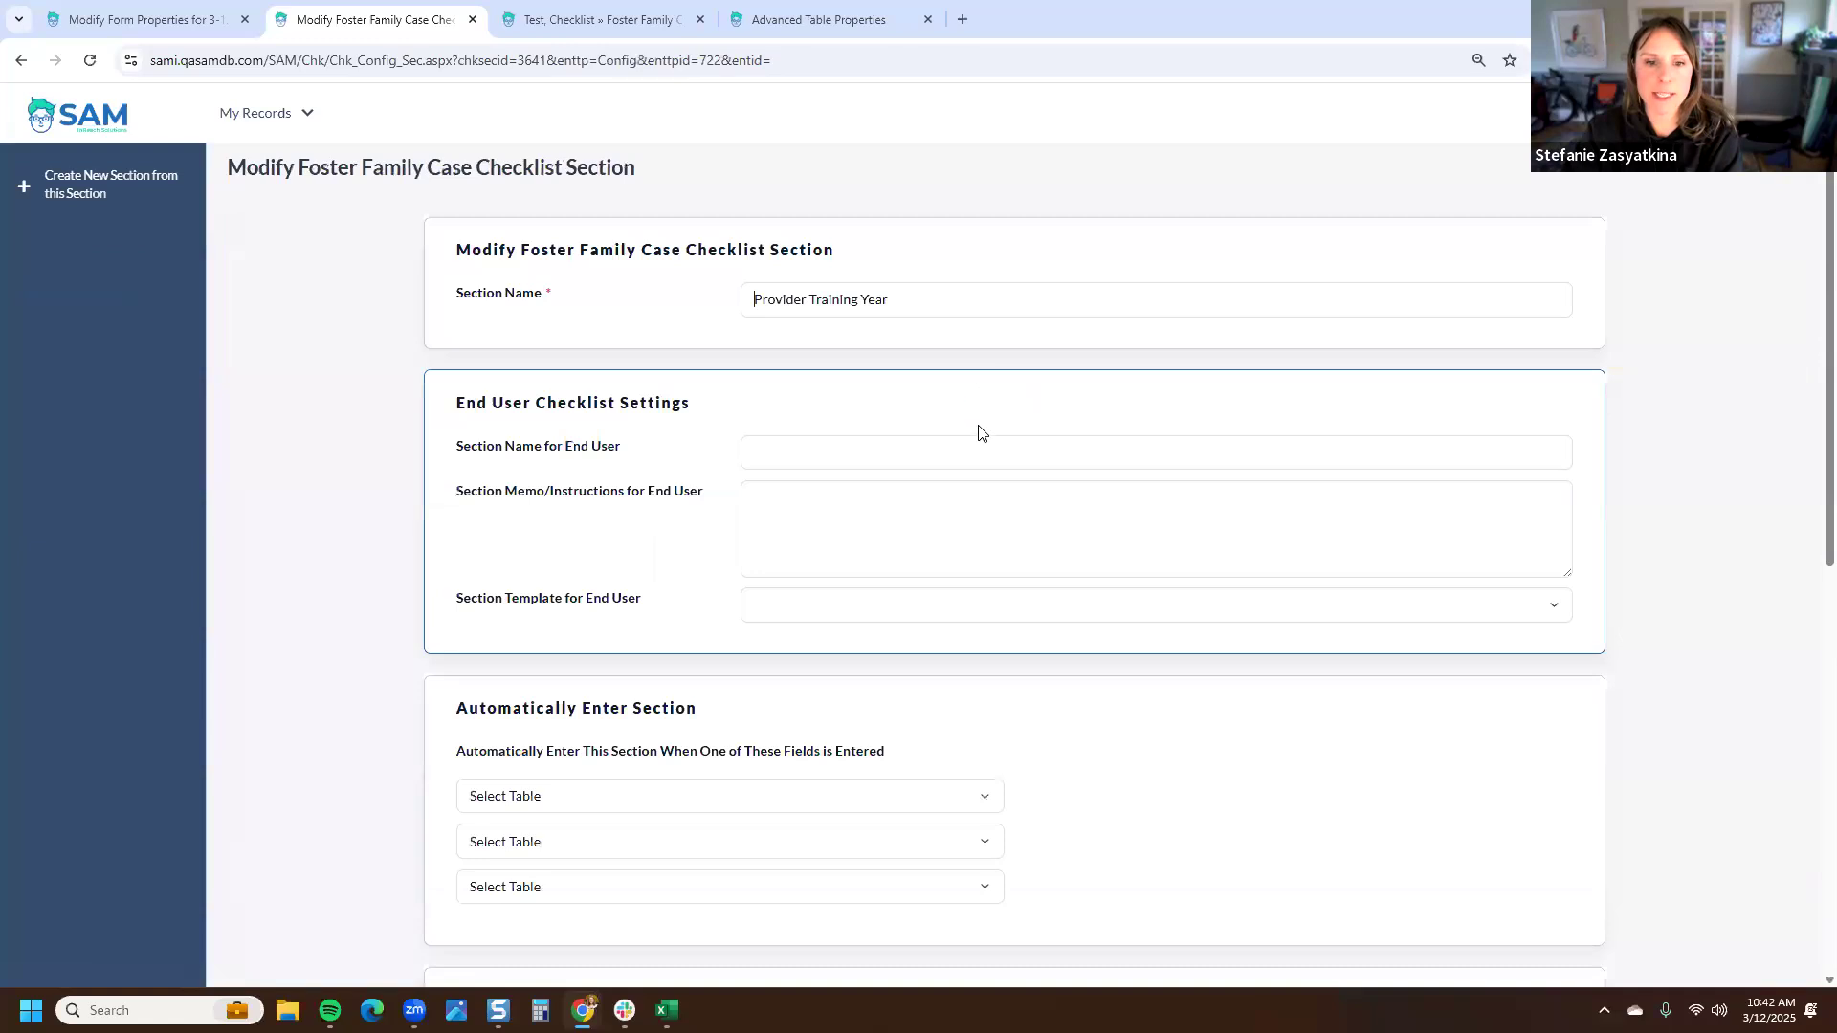
{"action": "left_click_drag", "start_coordinate": [730, 406], "coordinate": [455, 409]}
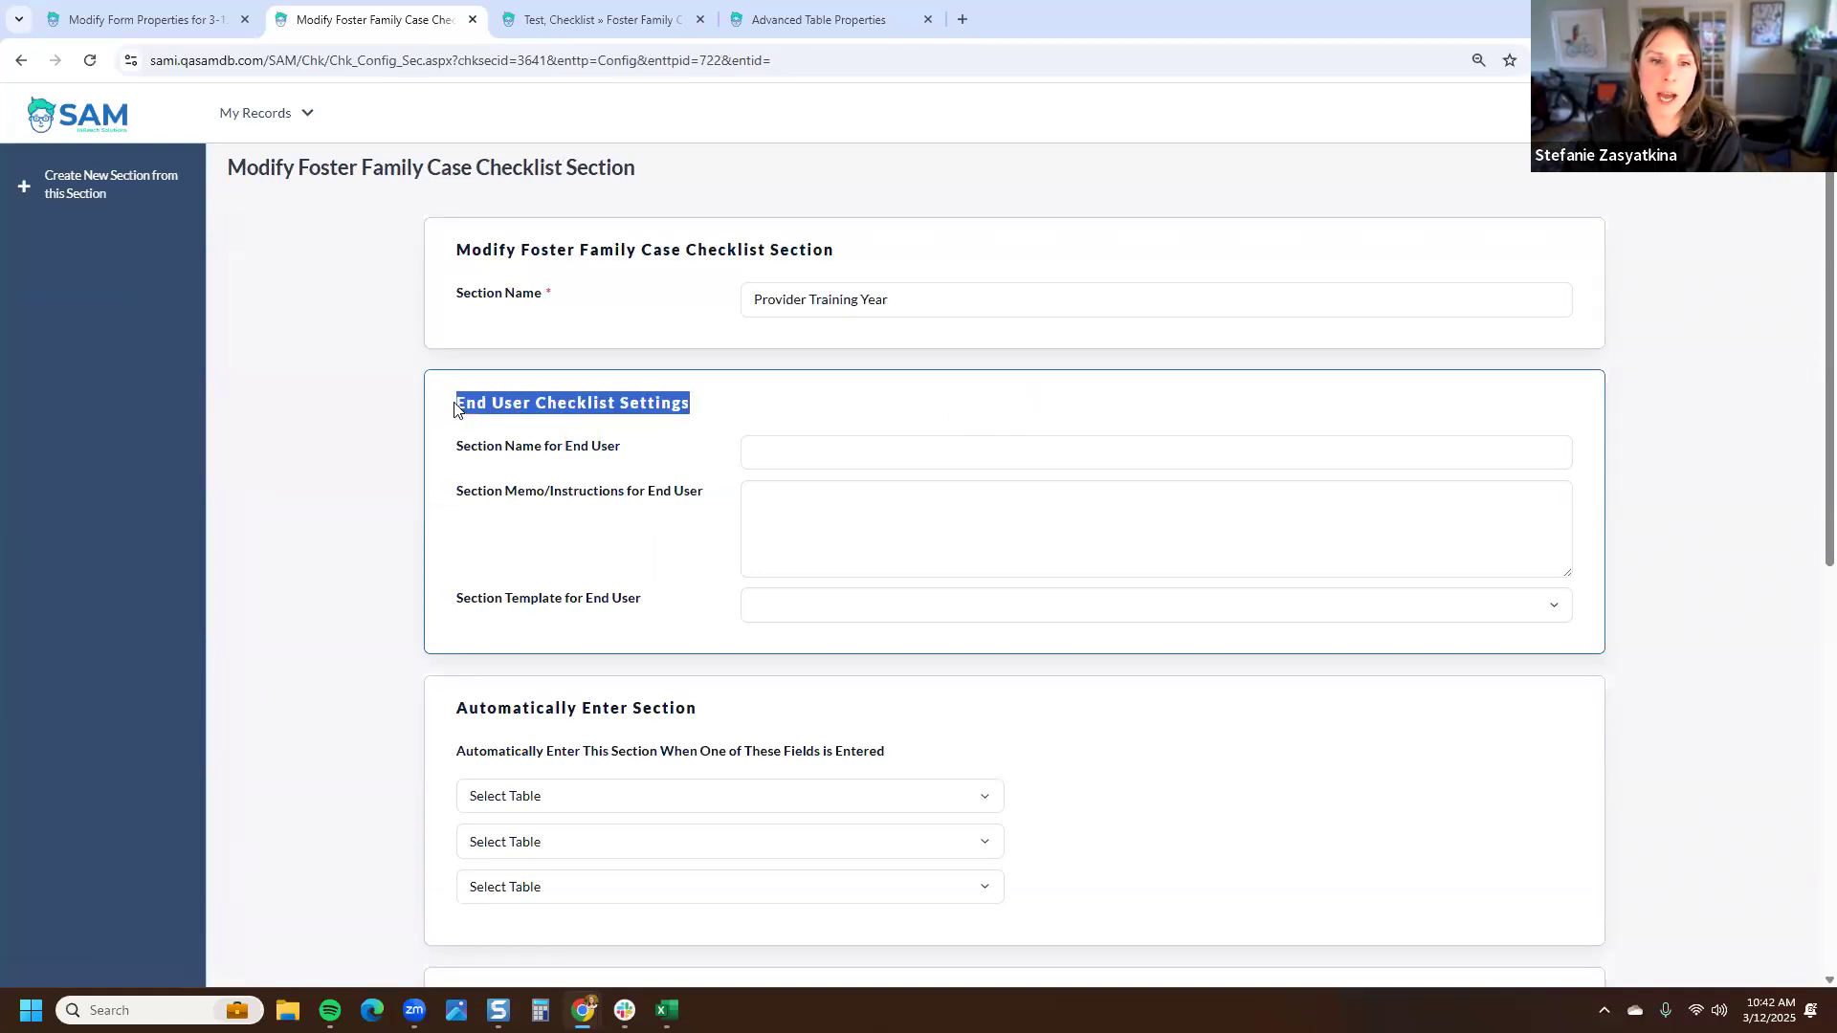
{"action": "left_click", "coordinate": [566, 303]}
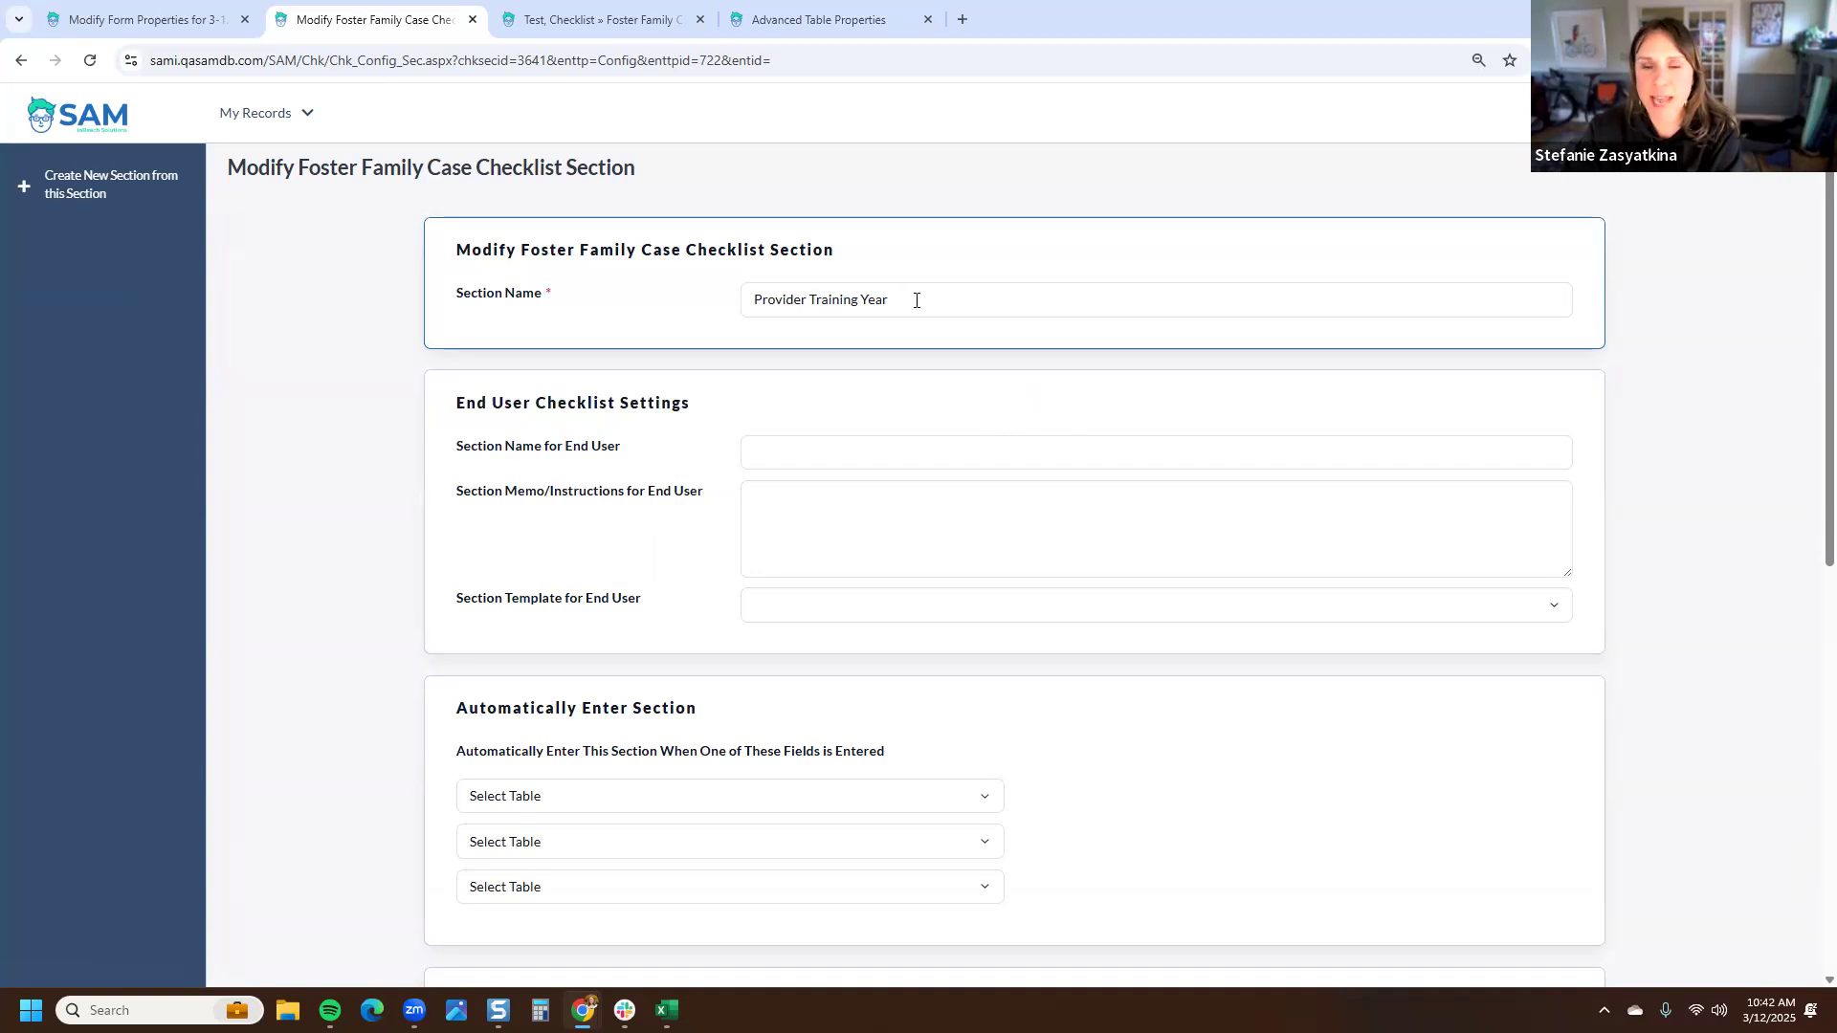
{"action": "left_click", "coordinate": [762, 299]}
{"action": "type", "text": "Required"}
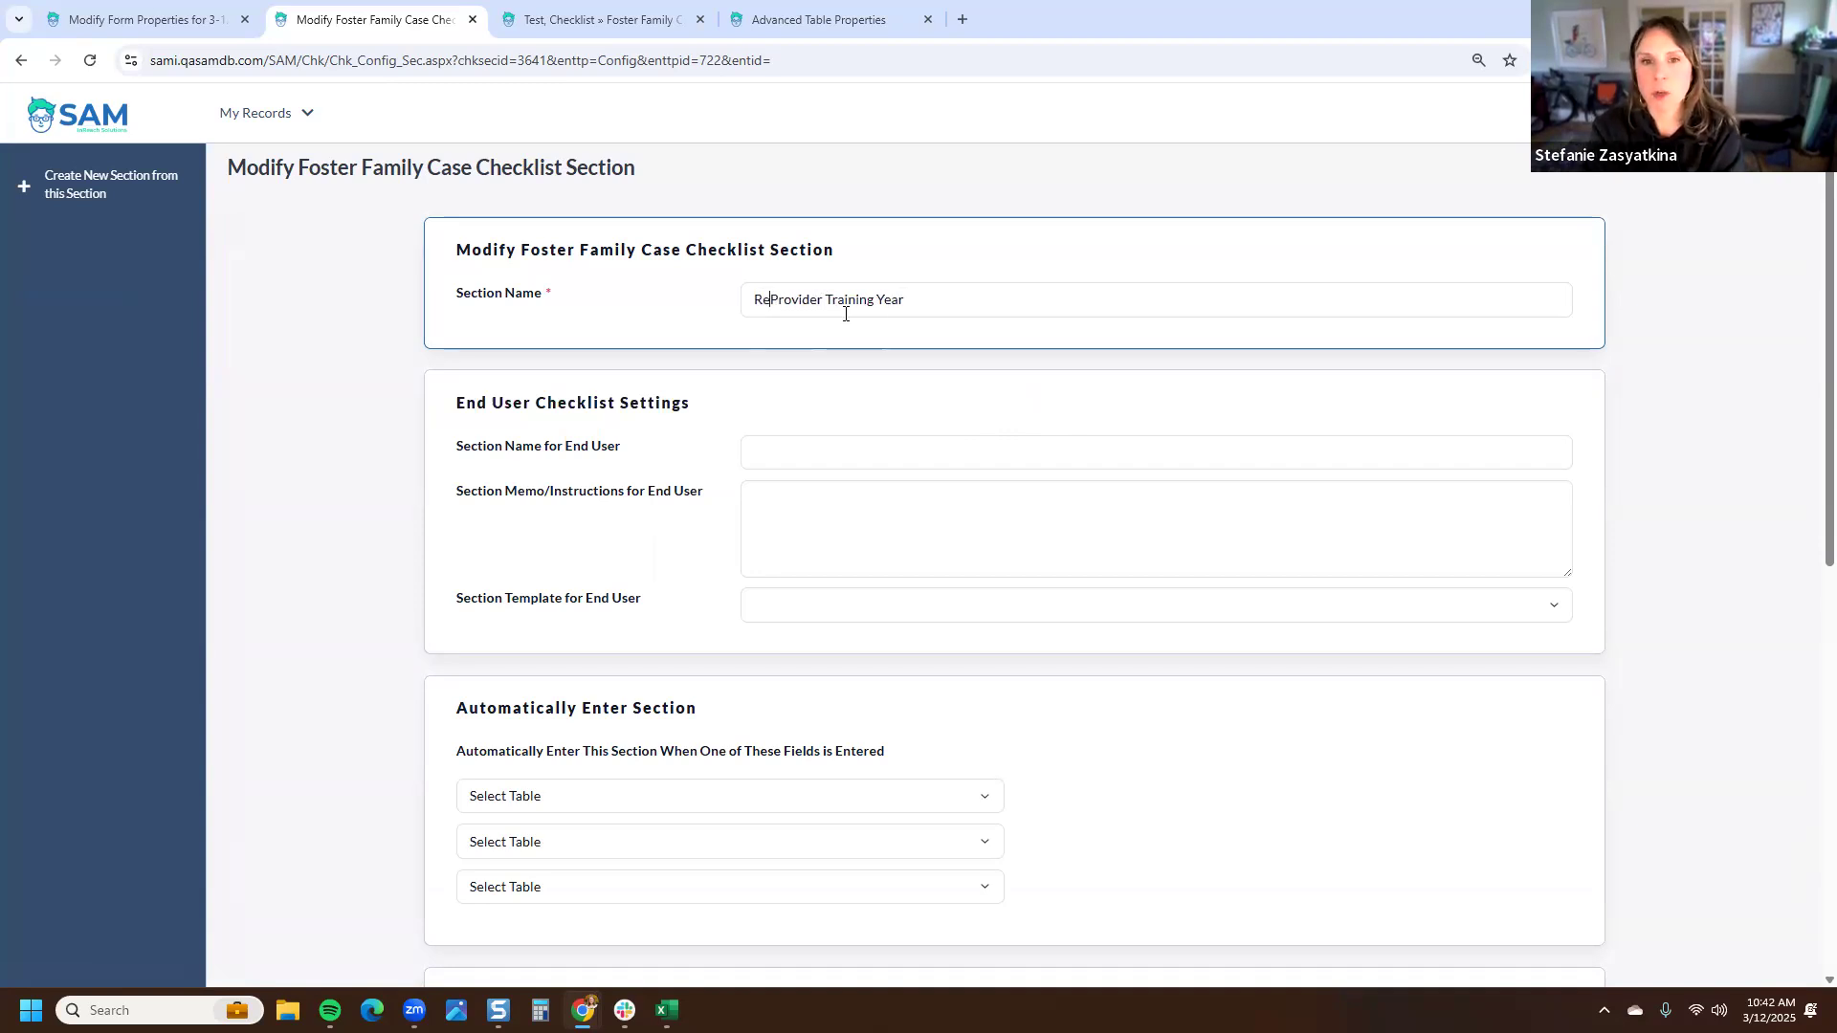
{"action": "key", "text": "BackSpace"}
{"action": "key", "text": "BackSpace"}
{"action": "type", "text": "d"}
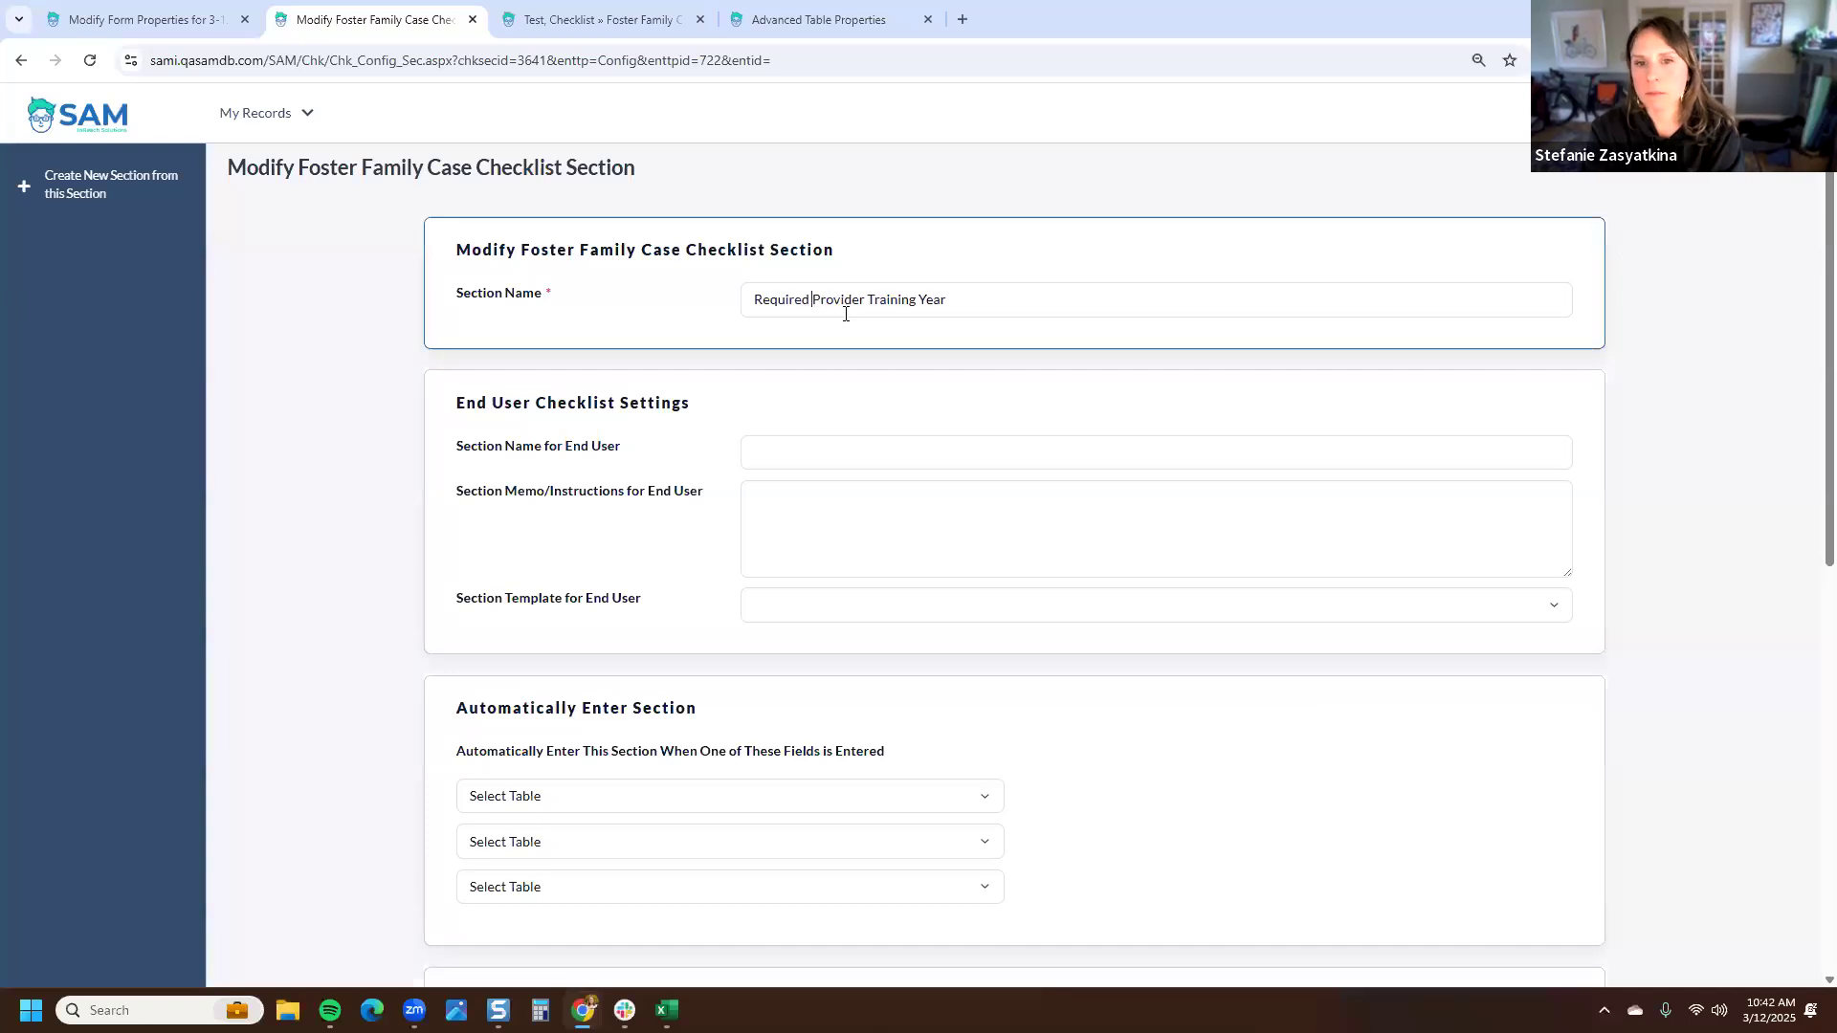
{"action": "double_click", "coordinate": [933, 300]}
{"action": "key", "text": "BackSpace"}
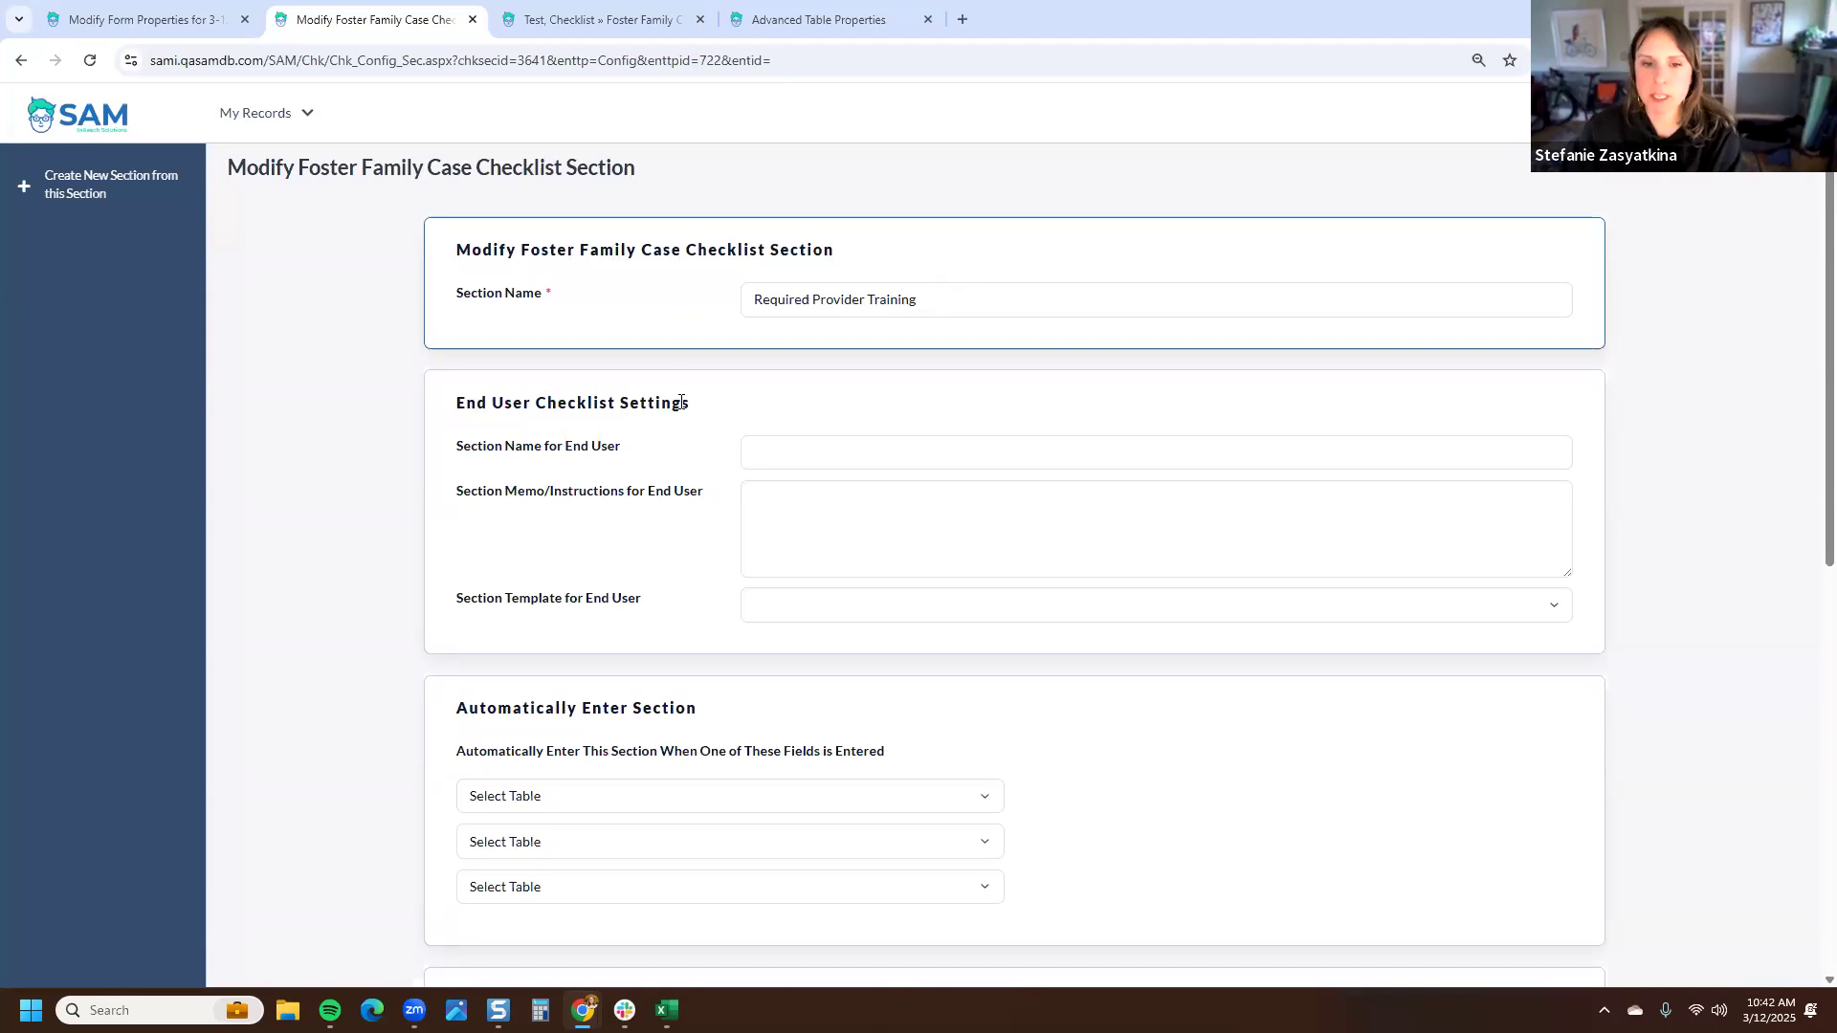
{"action": "left_click_drag", "start_coordinate": [964, 300], "coordinate": [686, 311]}
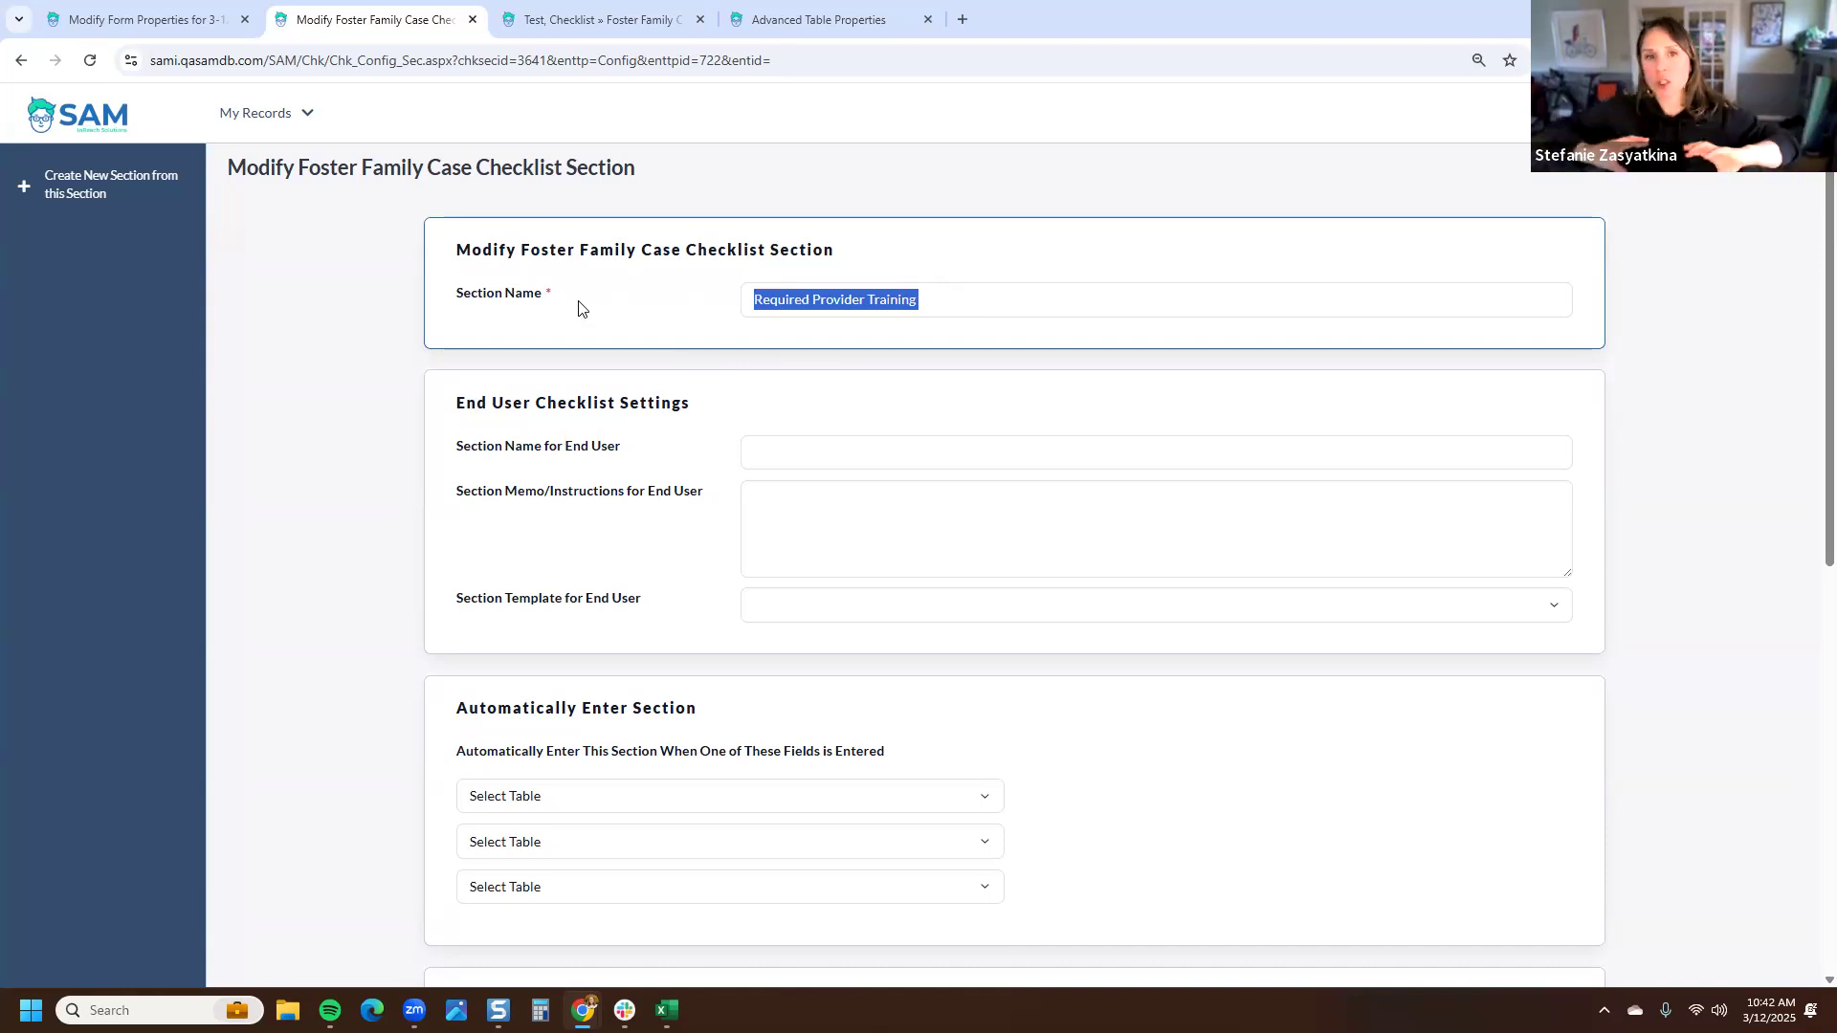
- Set the section name for end users to Required Provider Trainings for our Agency Foster Care Program
{"action": "left_click_drag", "start_coordinate": [717, 402], "coordinate": [462, 426]}
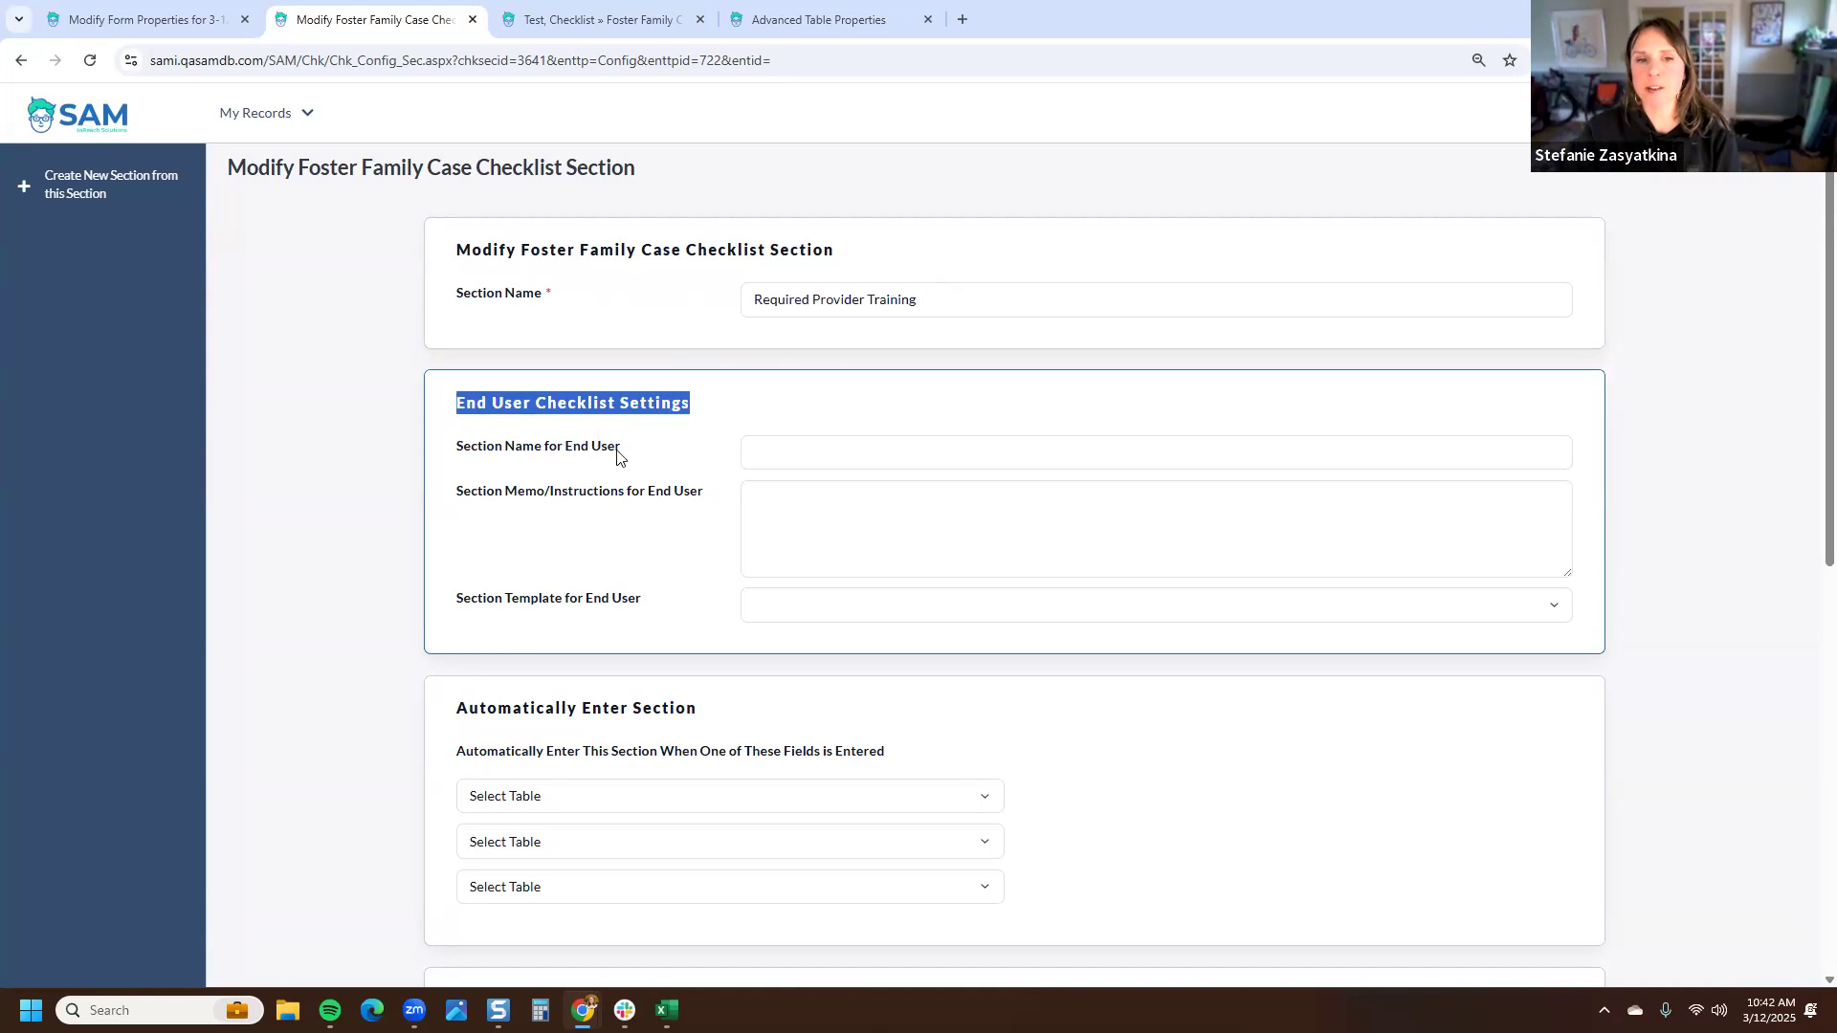
{"action": "left_click_drag", "start_coordinate": [637, 448], "coordinate": [461, 457]}
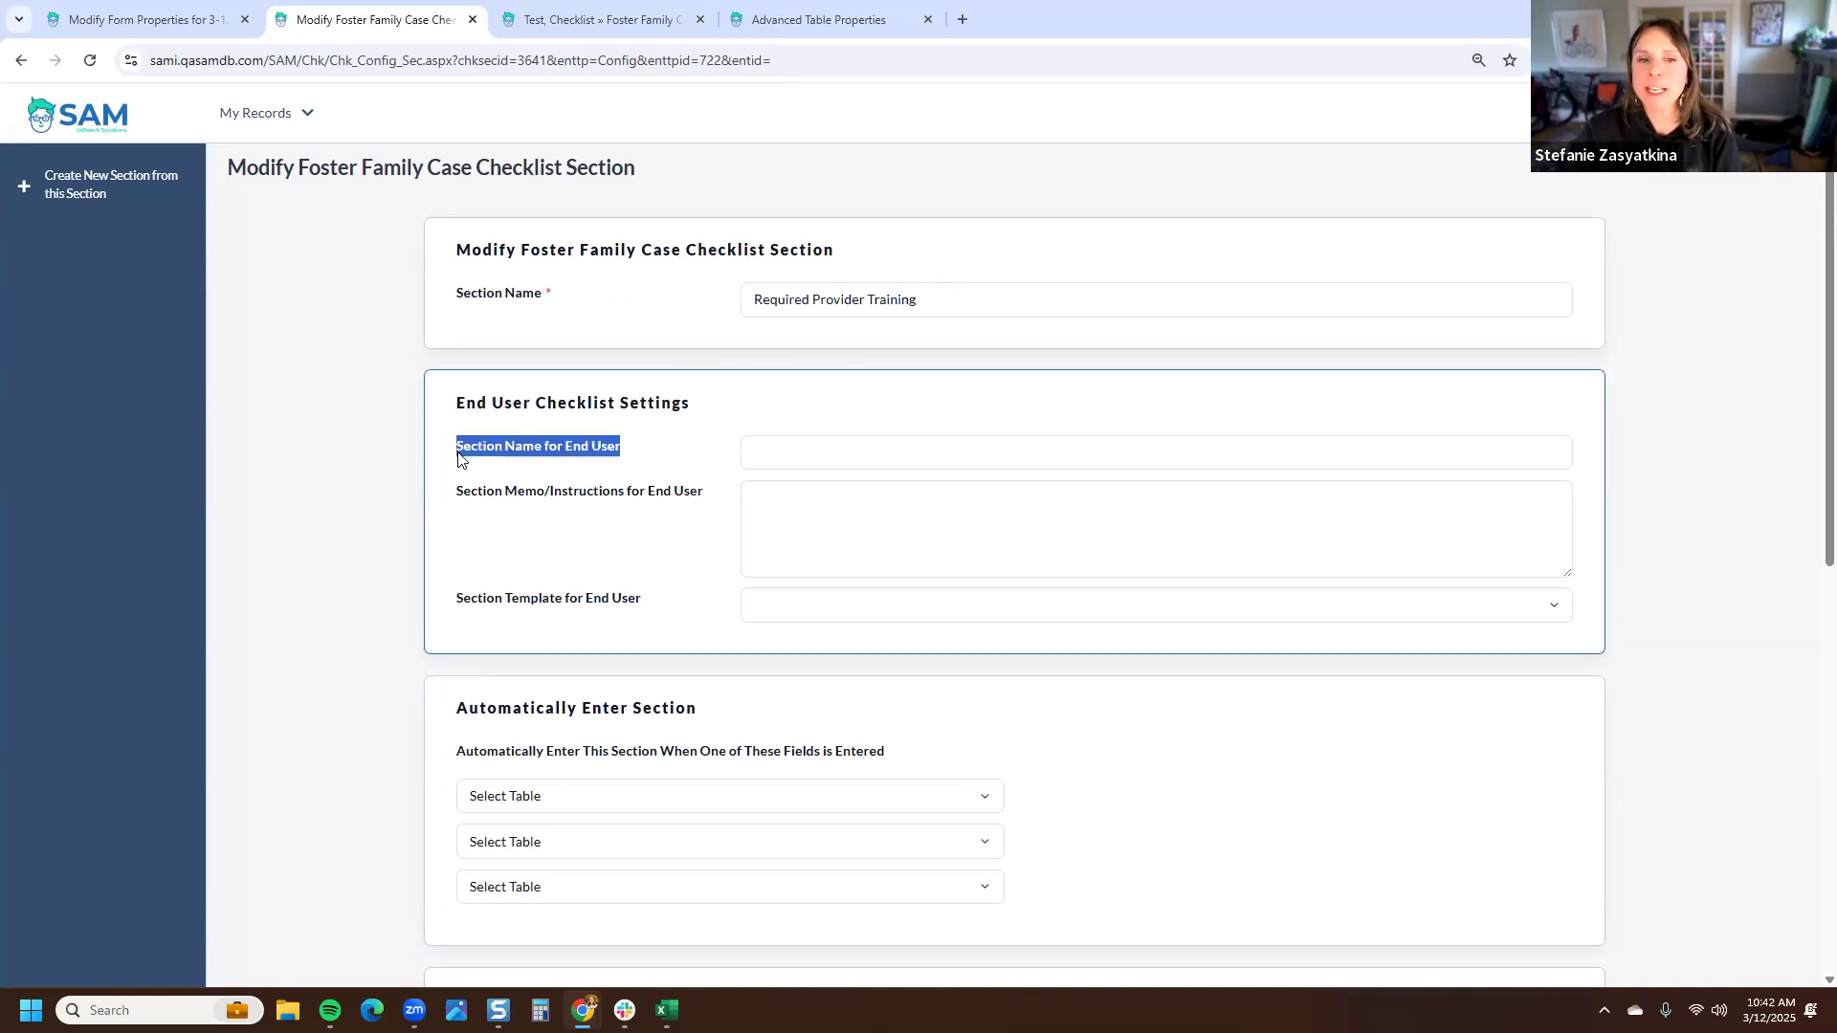
{"action": "left_click", "coordinate": [461, 451]}
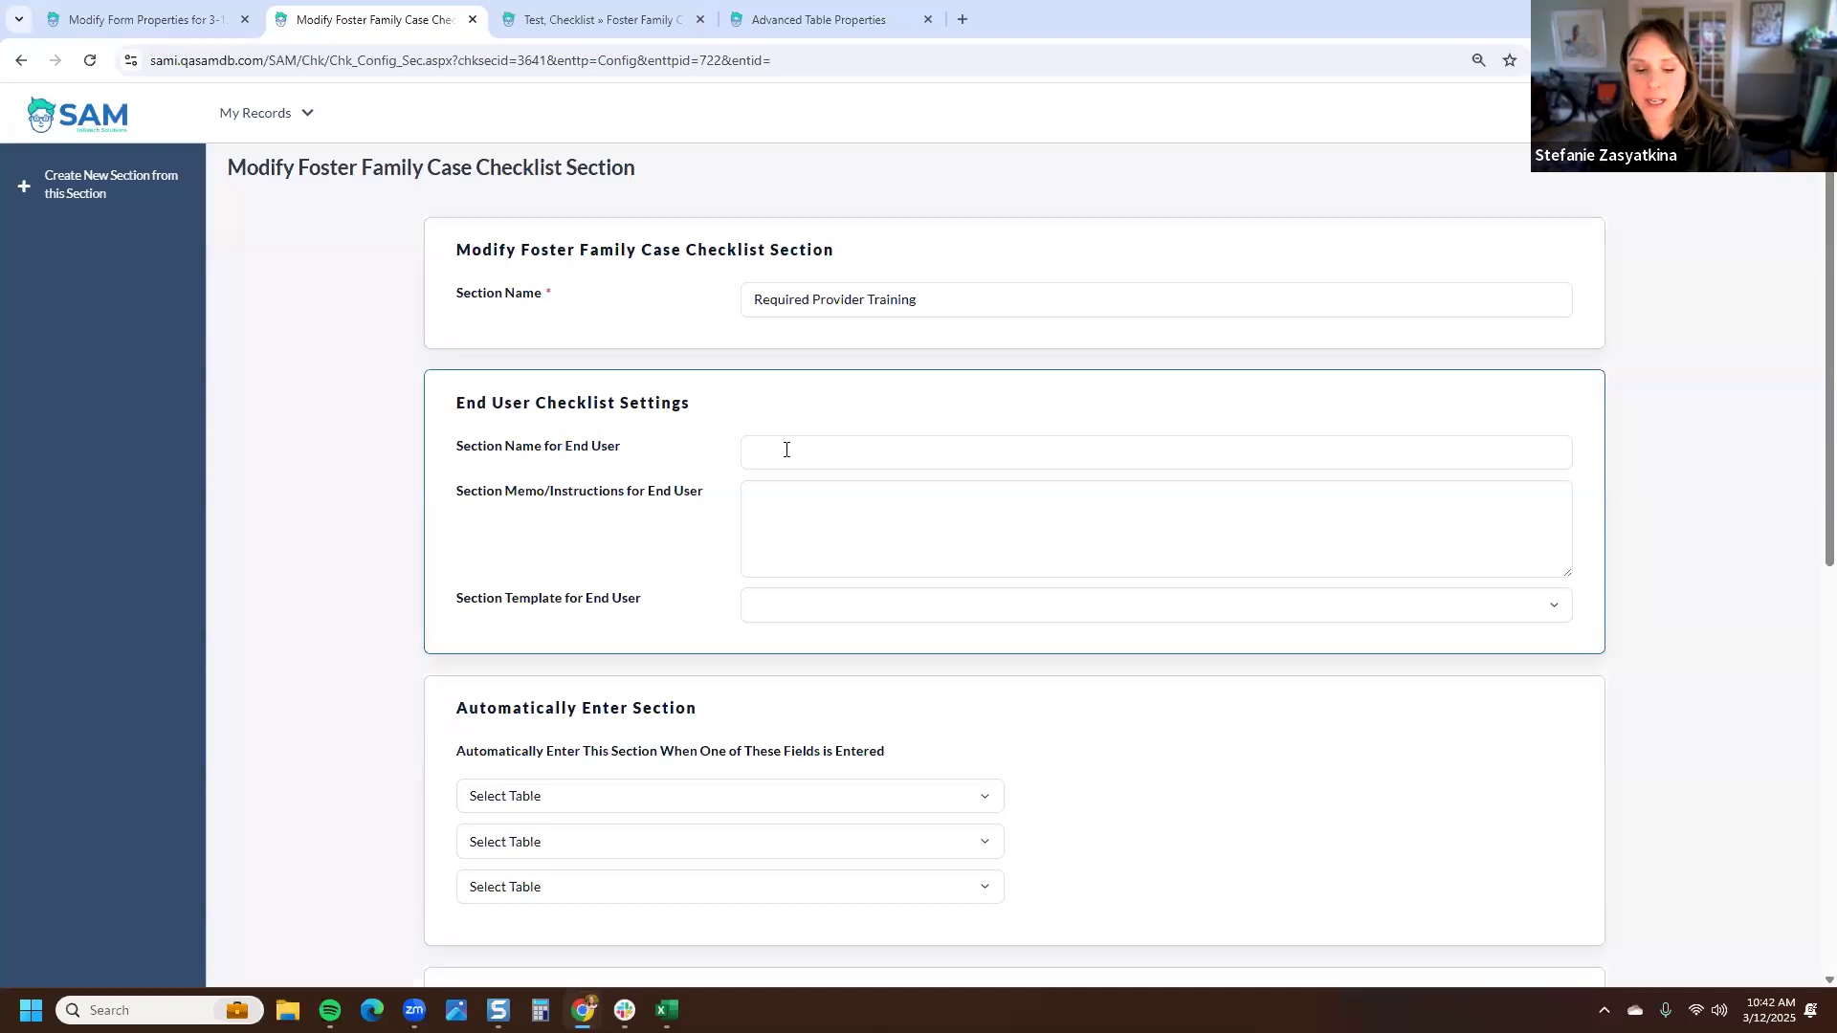
{"action": "type", "text": "Requ"}
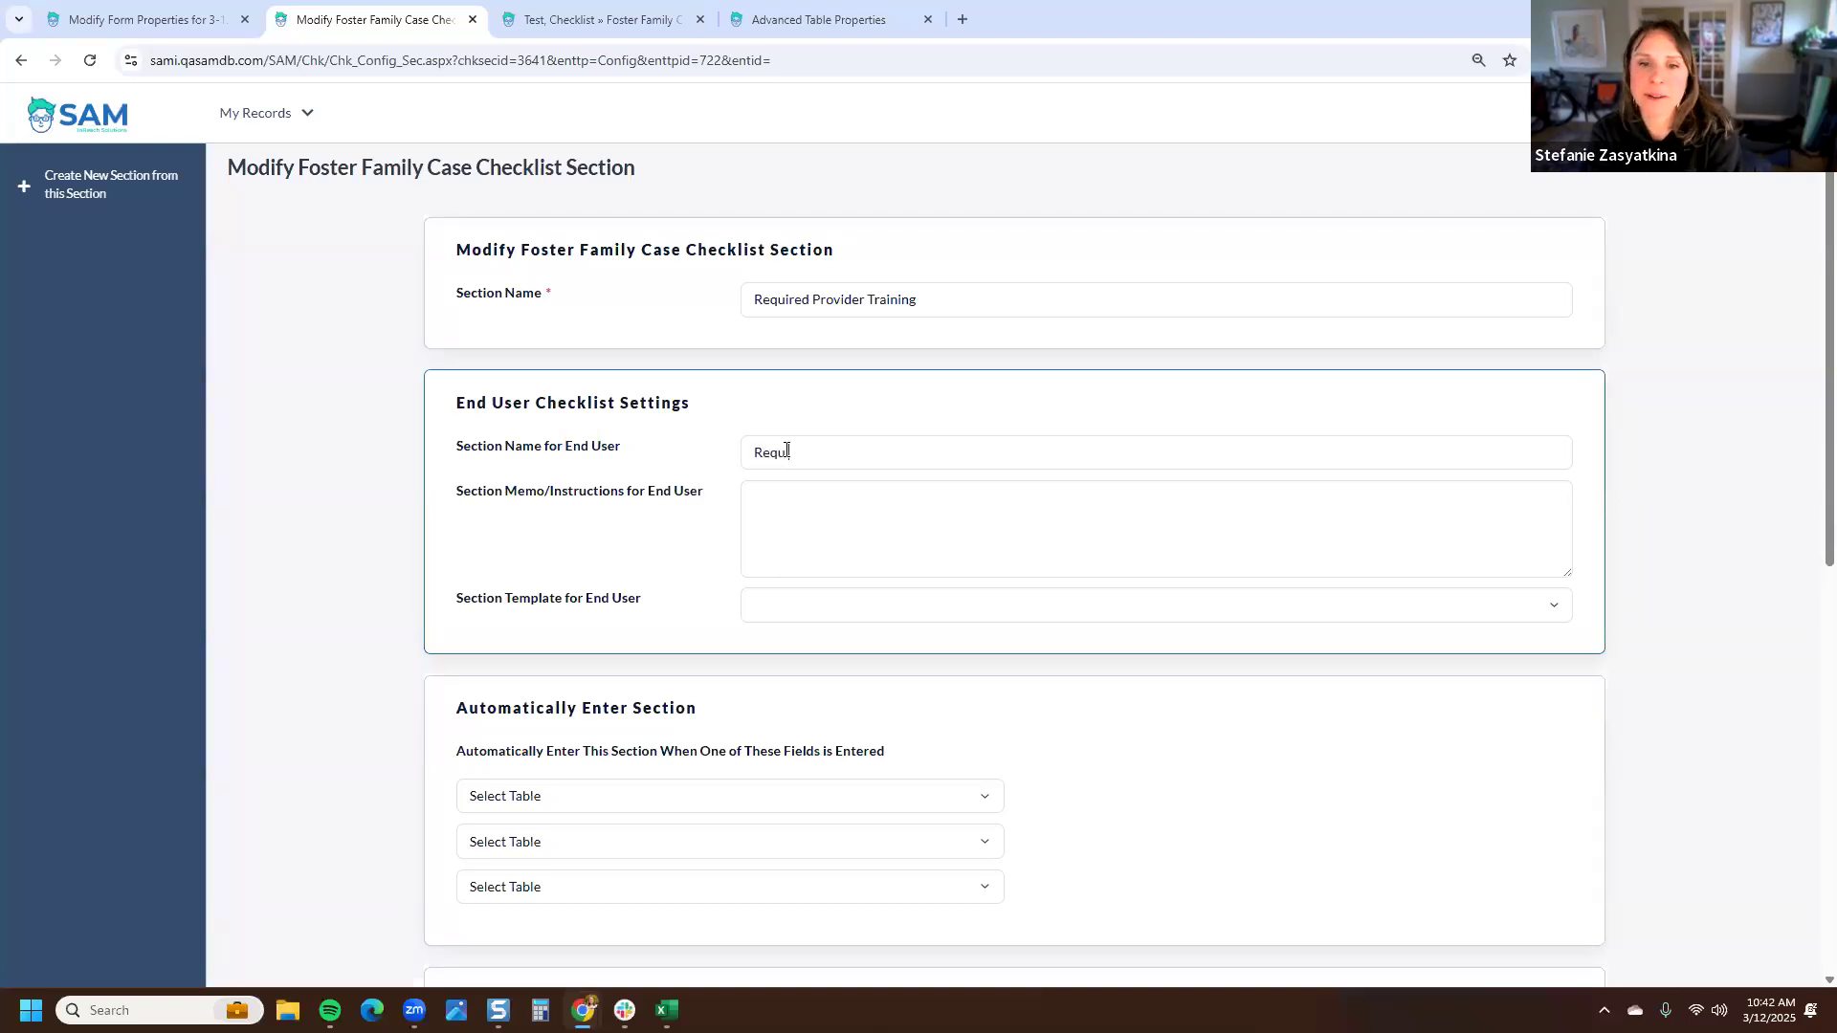
{"action": "type", "text": "ired Prov"}
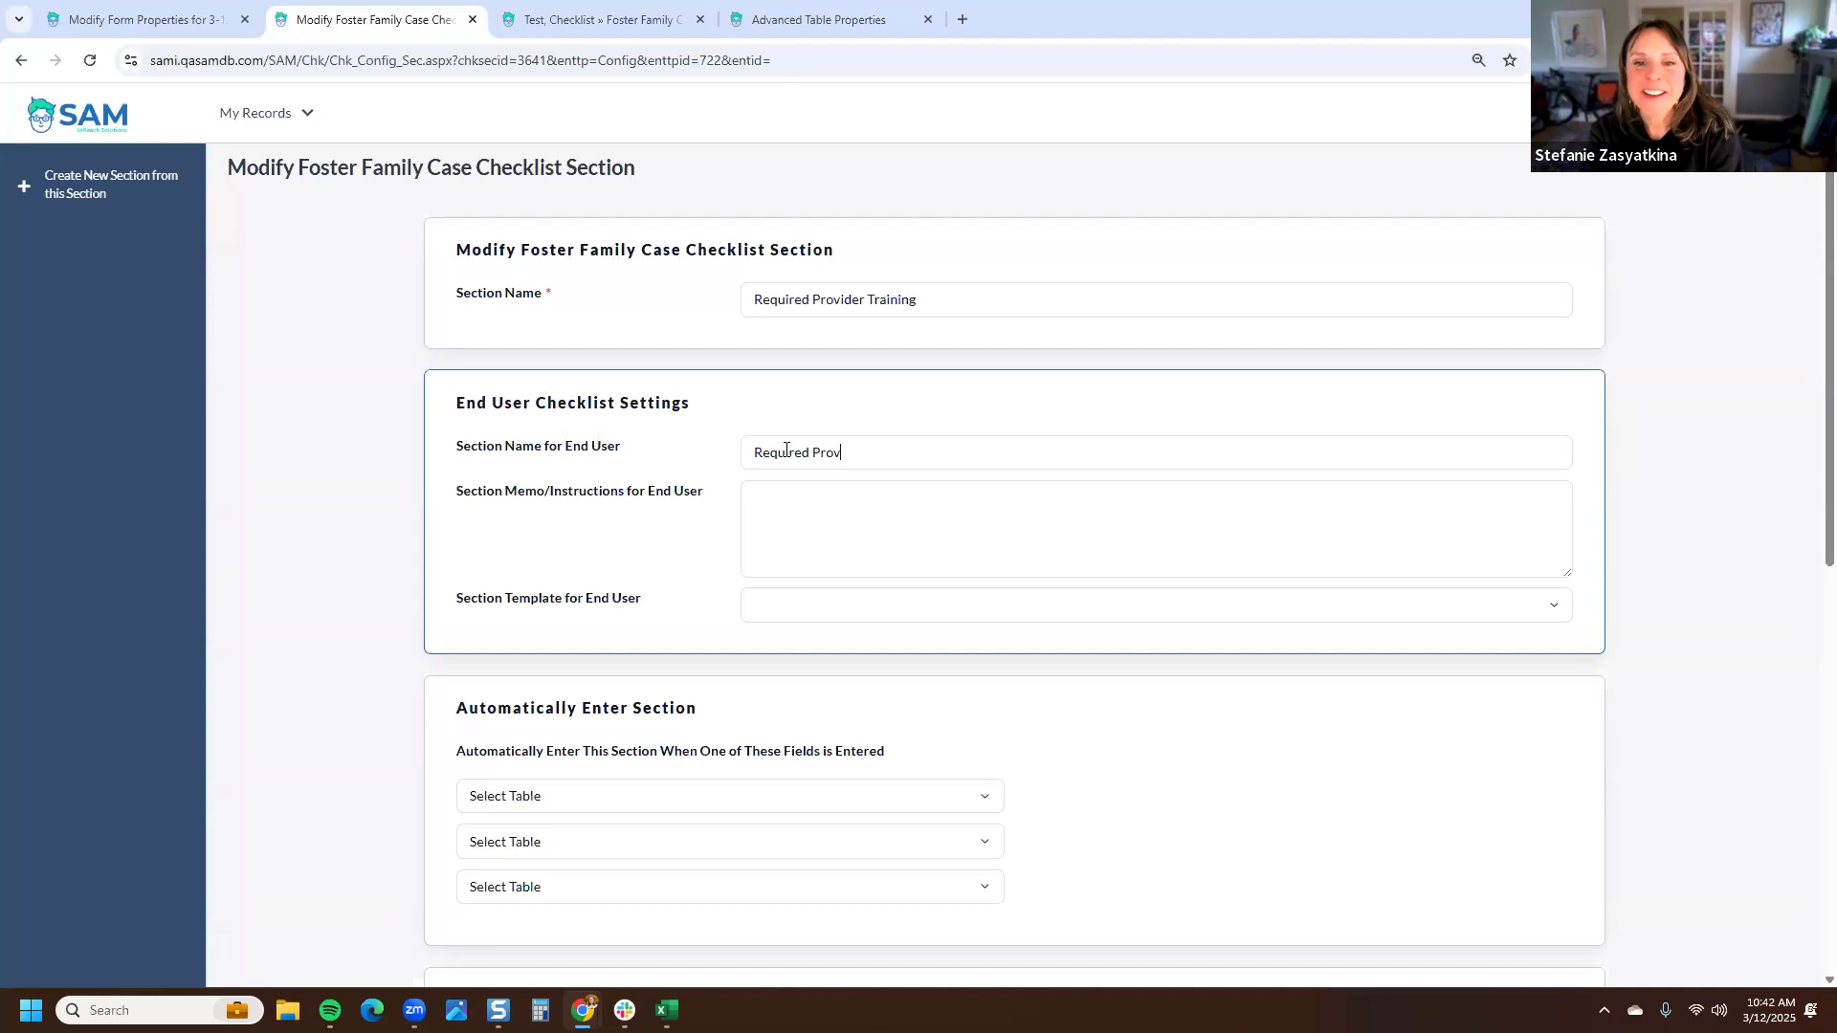
{"action": "type", "text": "ider Trainings f"}
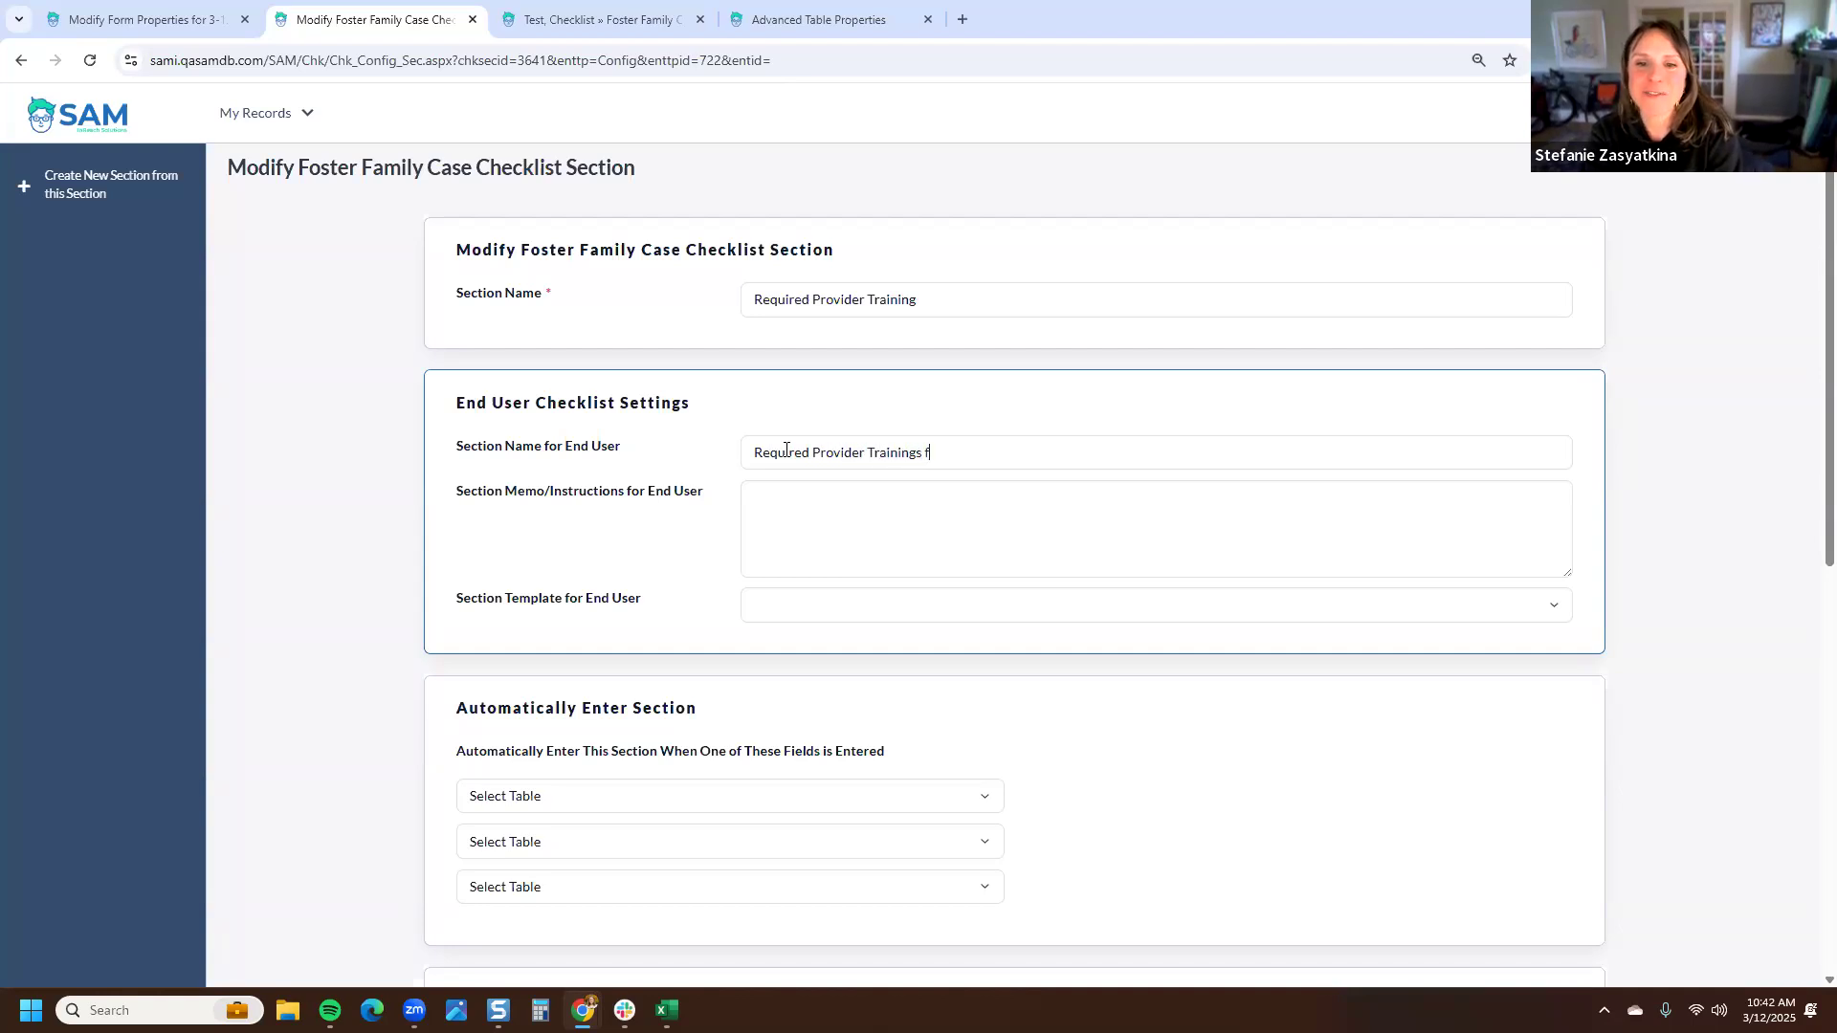
{"action": "type", "text": "or Fost"}
{"action": "key", "text": "BackSpace"}
{"action": "key", "text": "BackSpace"}
{"action": "key", "text": "BackSpace"}
{"action": "key", "text": "BackSpace"}
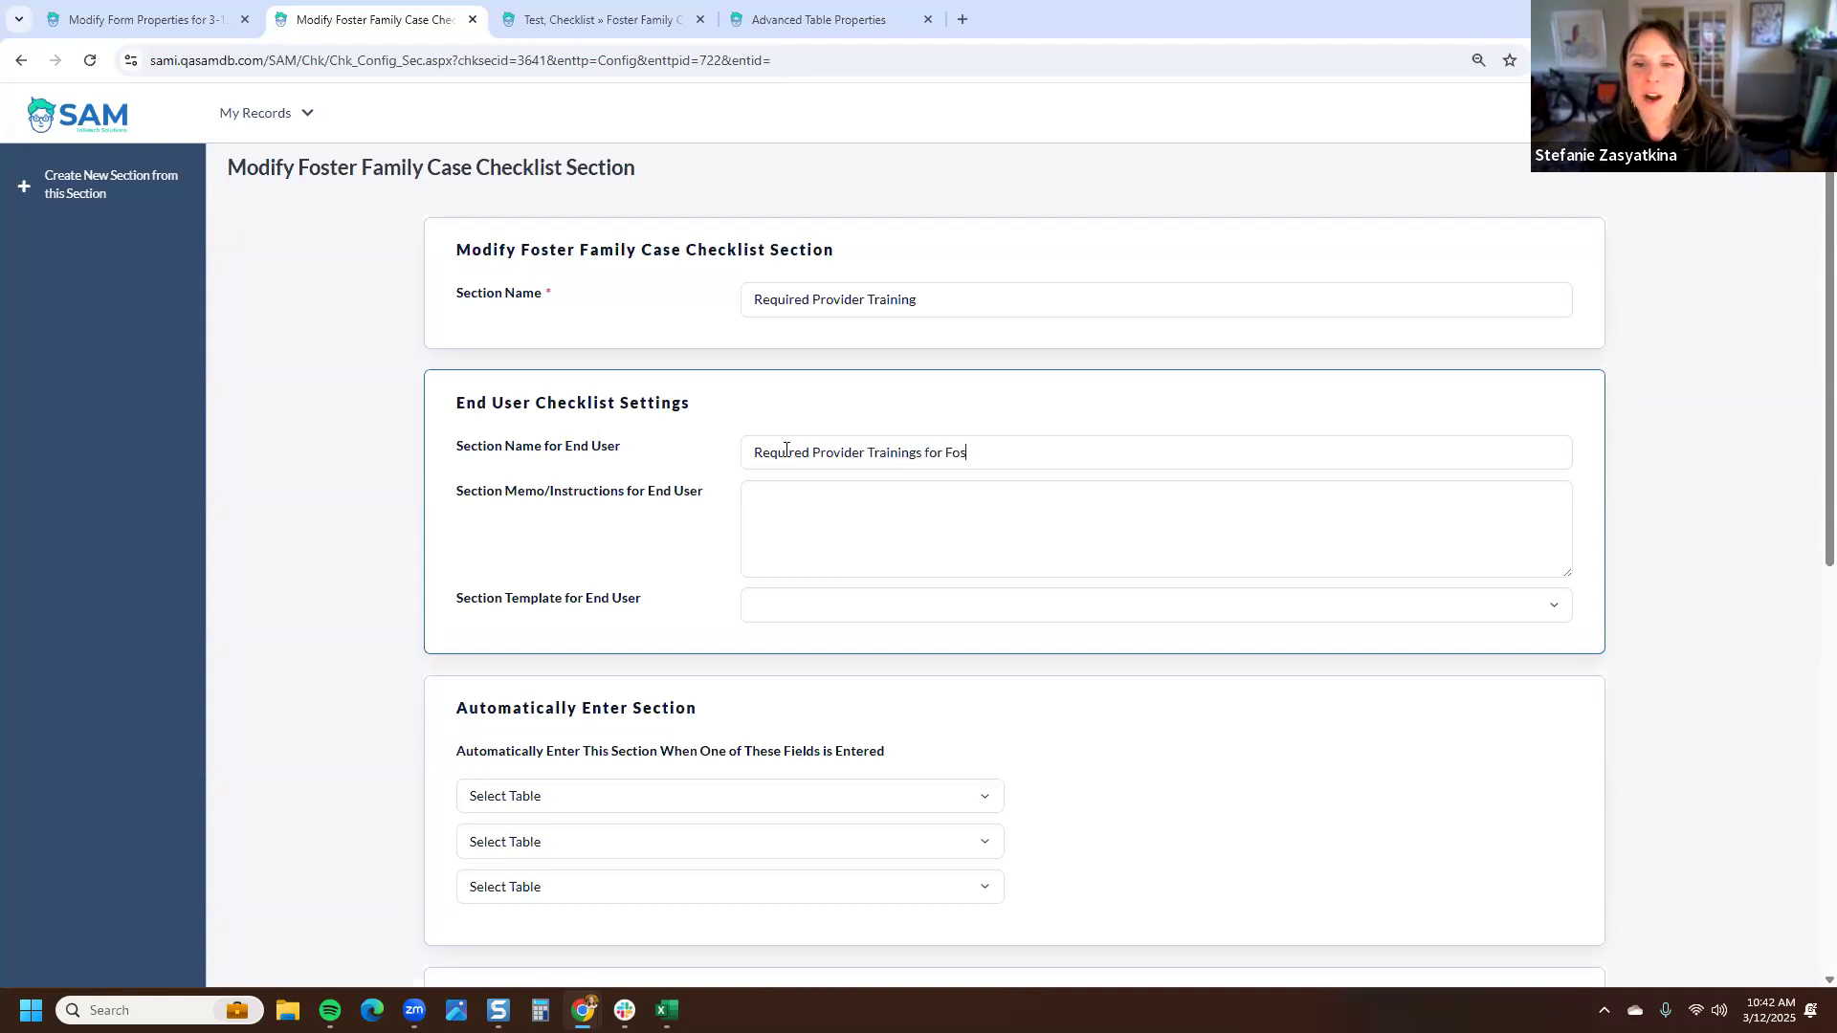
{"action": "type", "text": "our "}
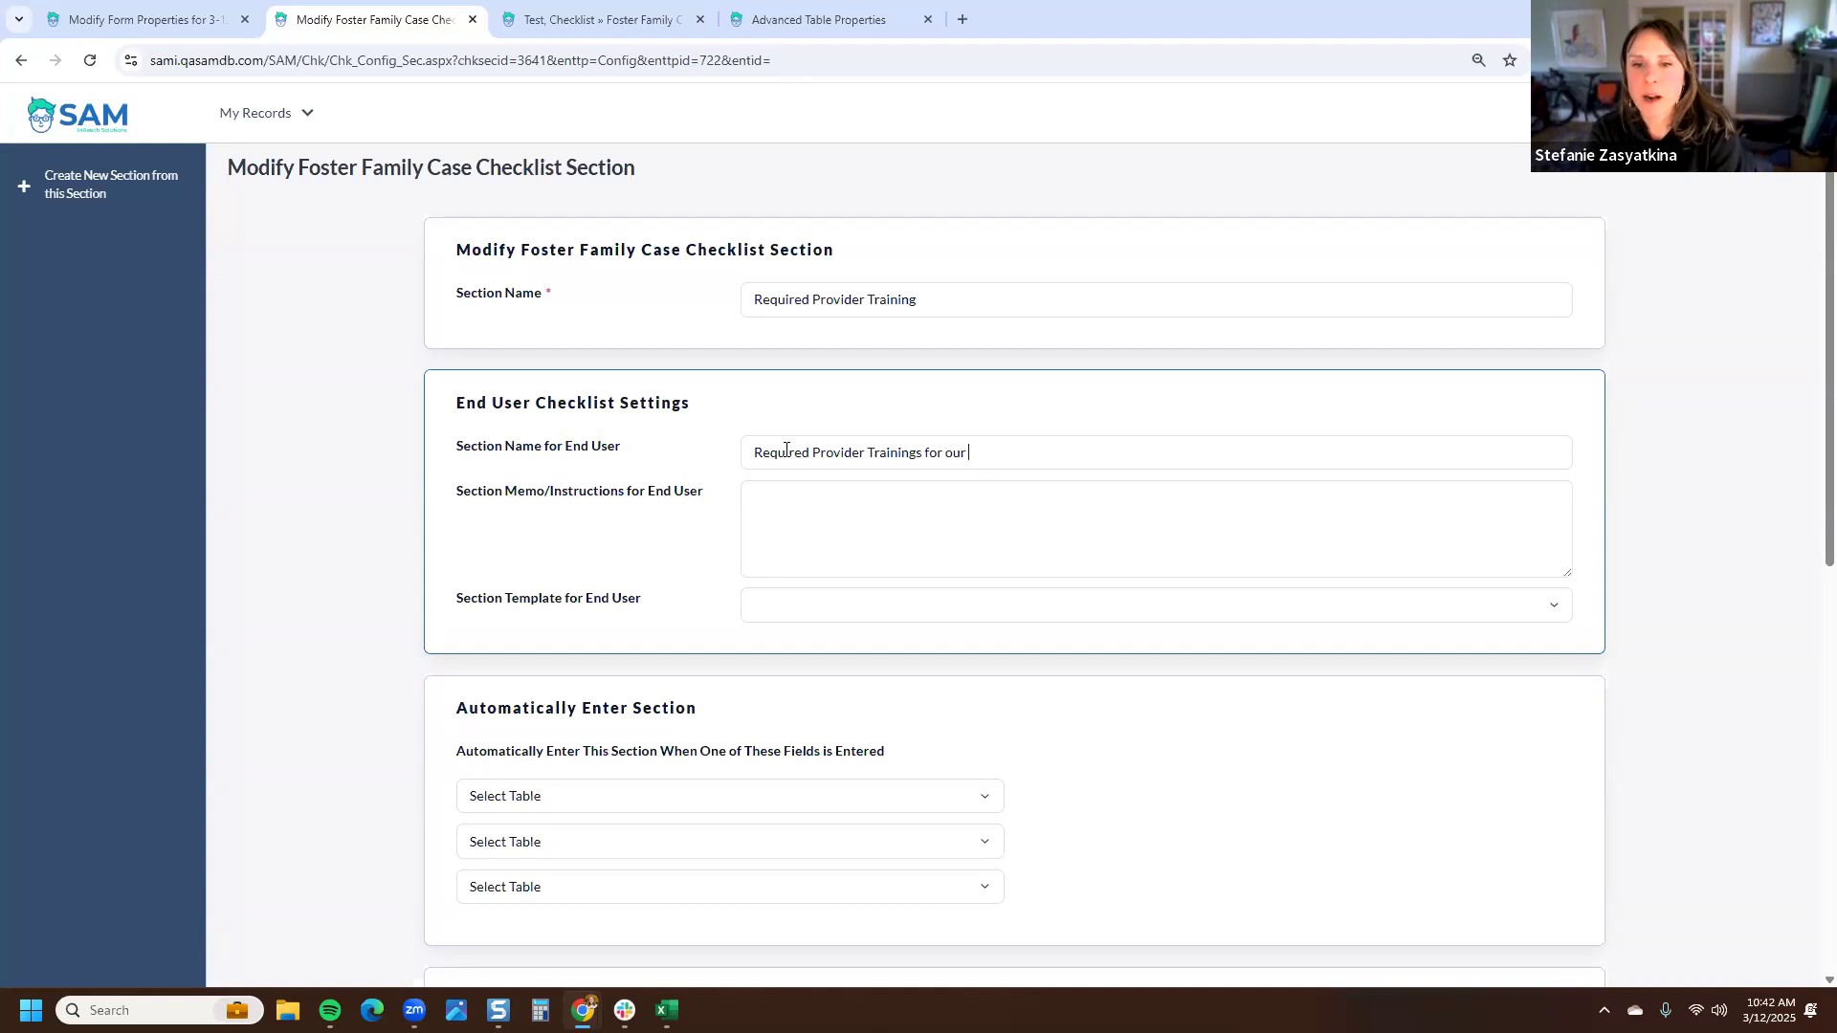
{"action": "type", "text": "Agency Foster Care Pogr"}
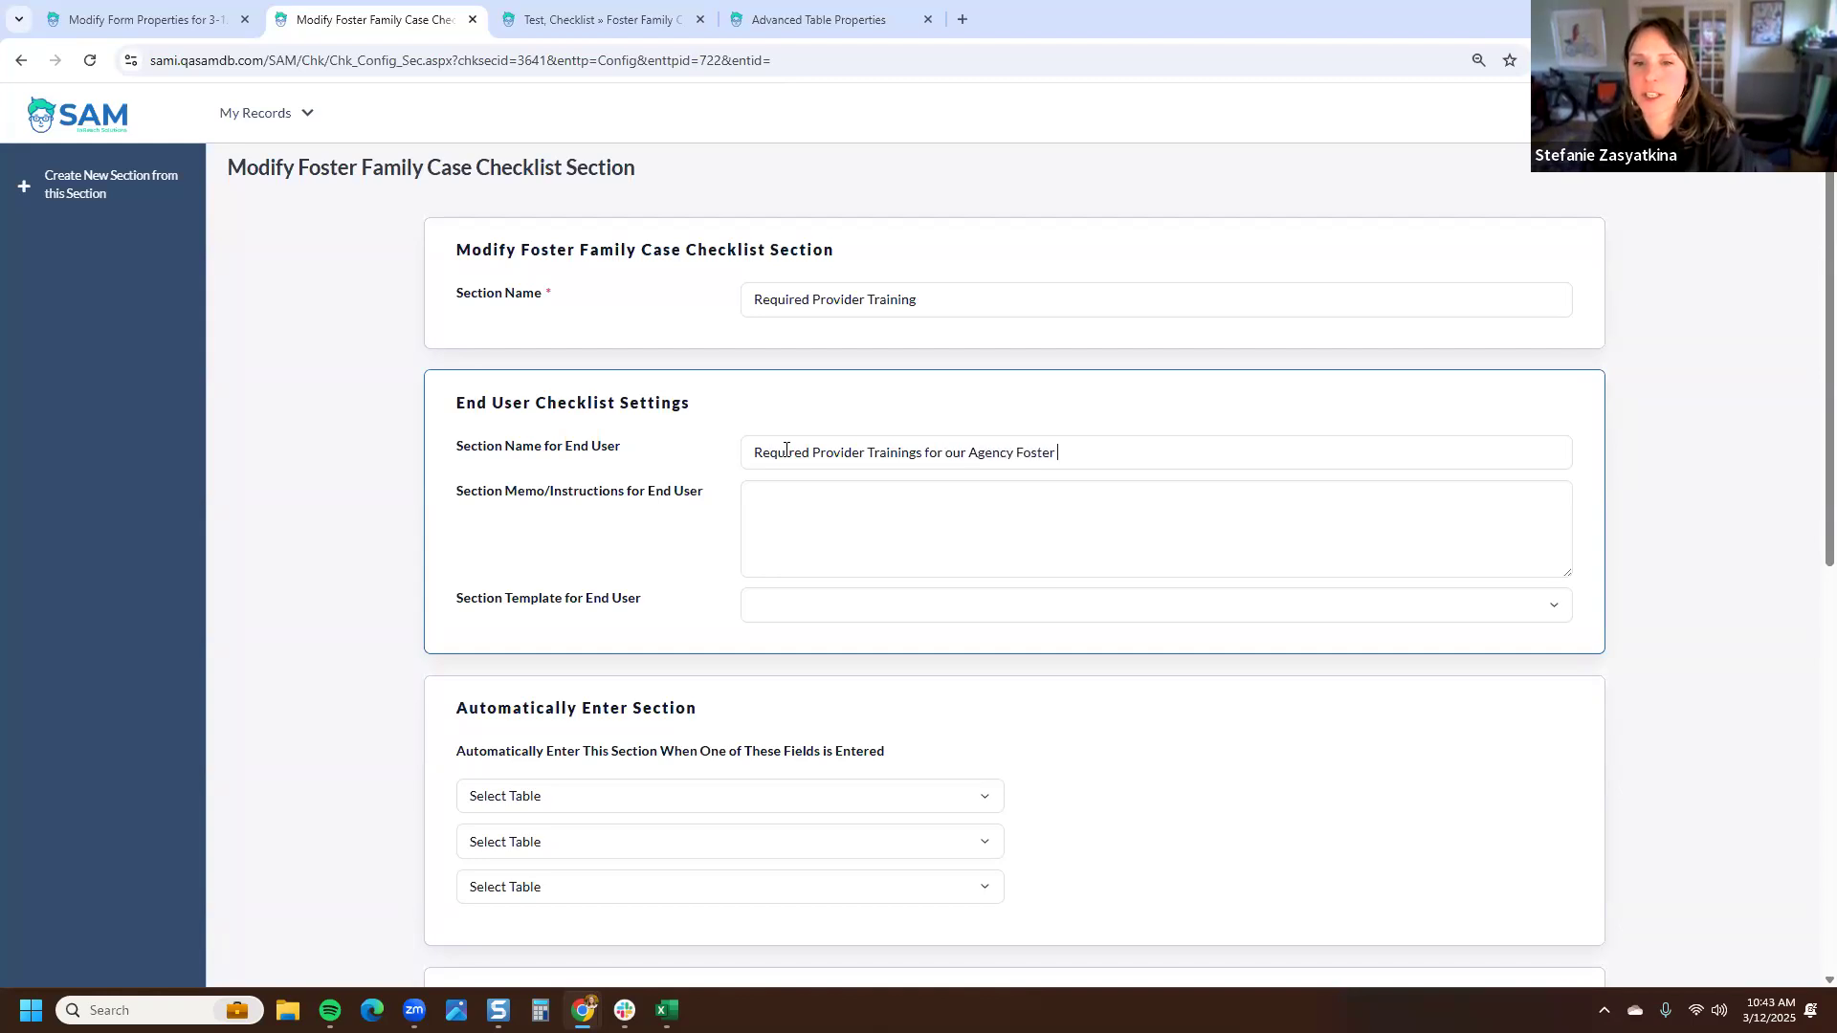
{"action": "key", "text": "BackSpace"}
{"action": "key", "text": "BackSpace"}
{"action": "key", "text": "BackSpace"}
{"action": "type", "text": "rogram"}
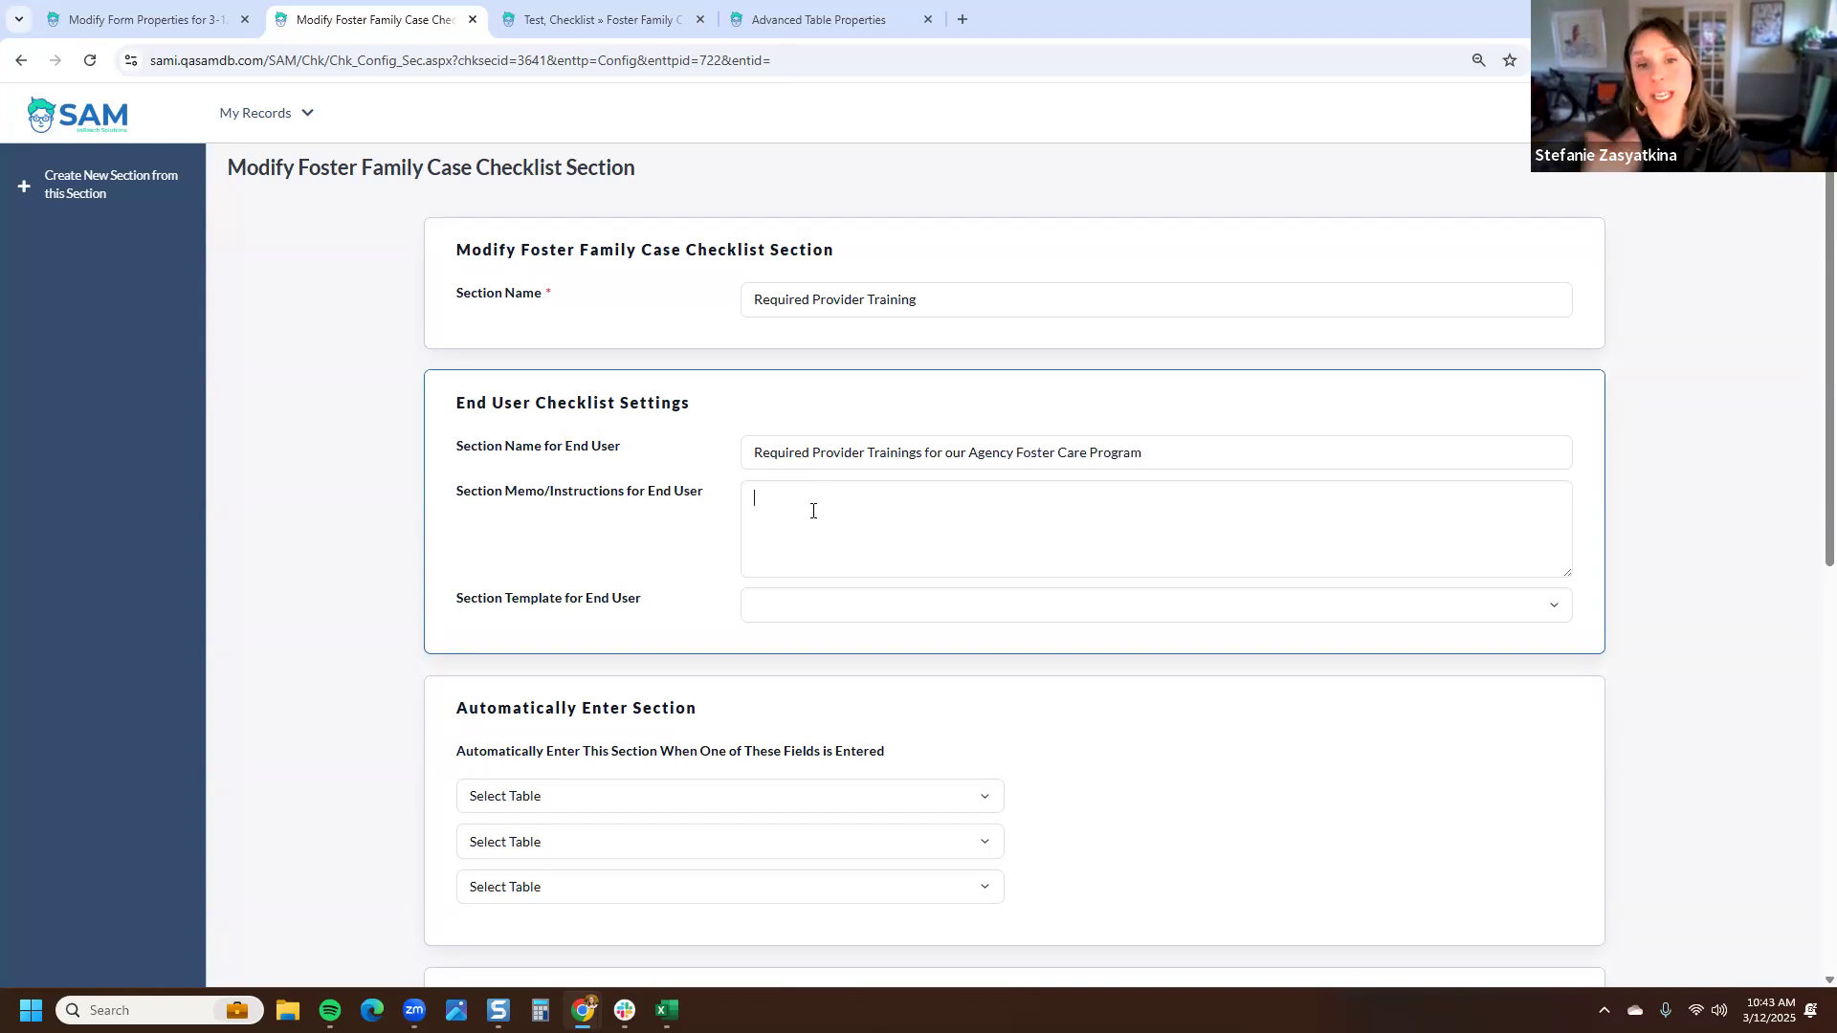
- Enter the end-user section memo More instructions about this section. and leave the section template empty
{"action": "type", "text": "More instructions about this section"}
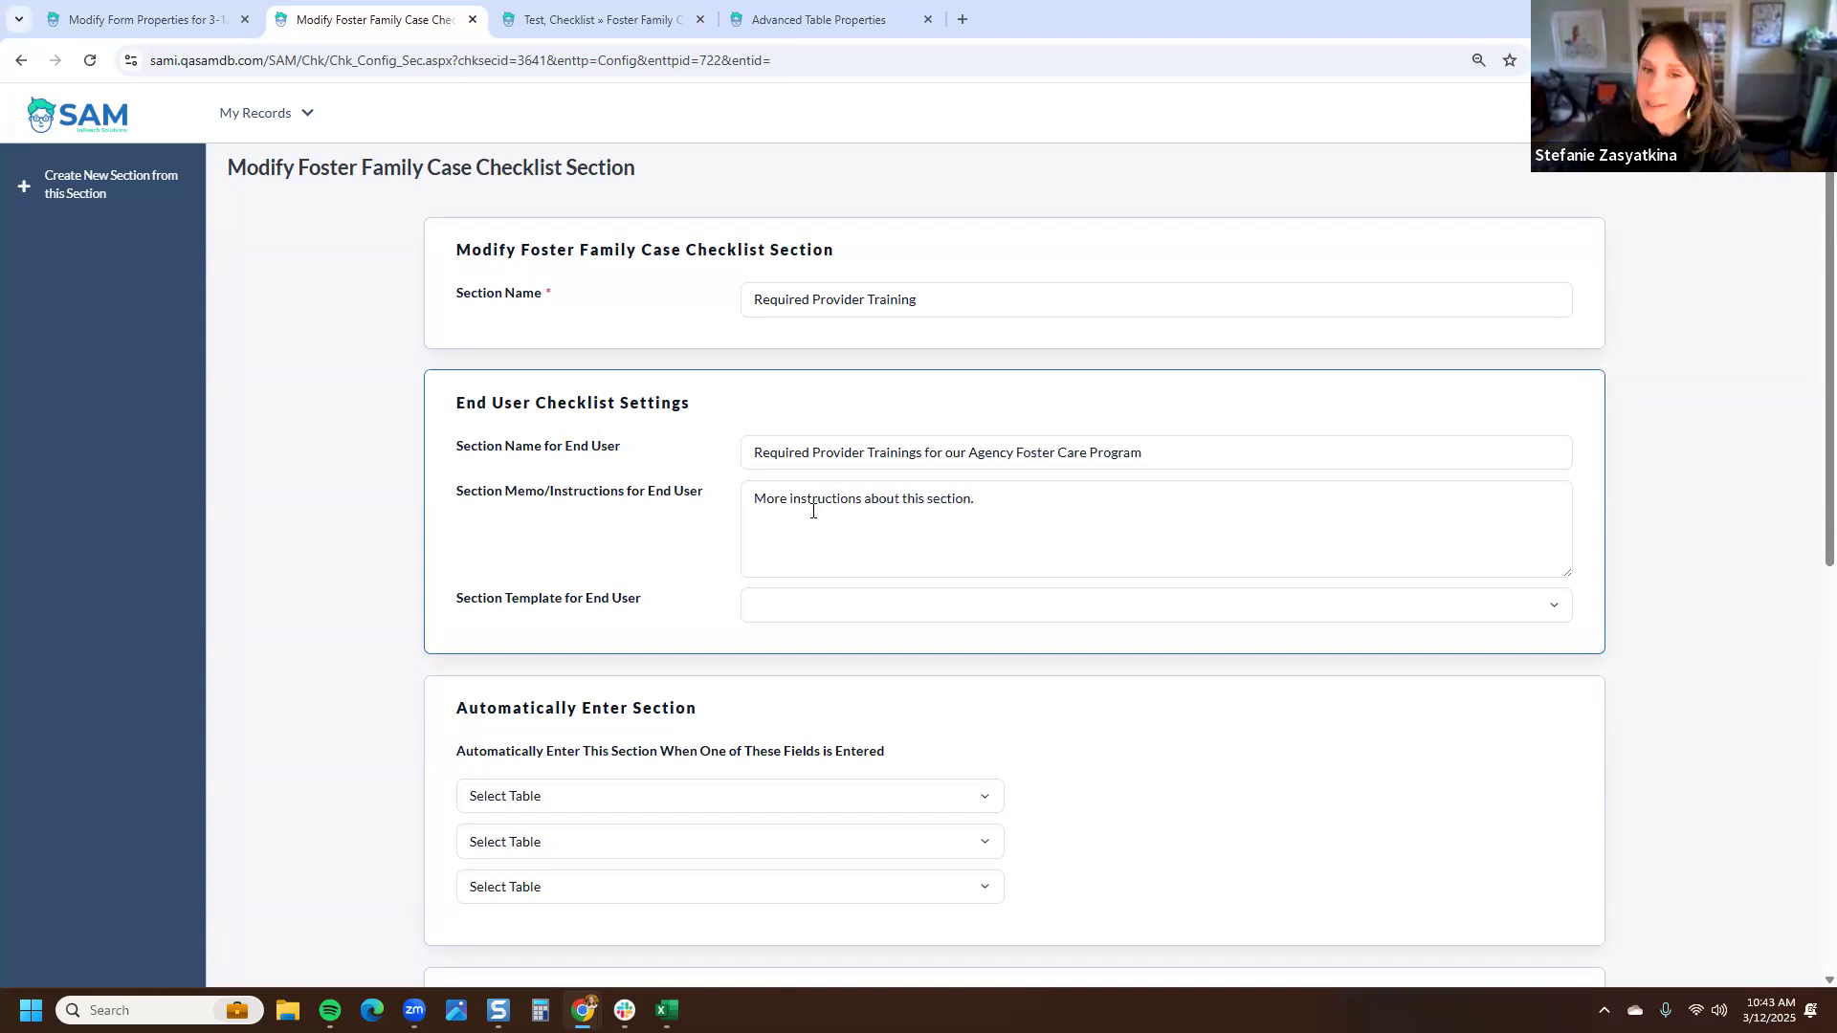
{"action": "left_click_drag", "start_coordinate": [1010, 499], "coordinate": [764, 498]}
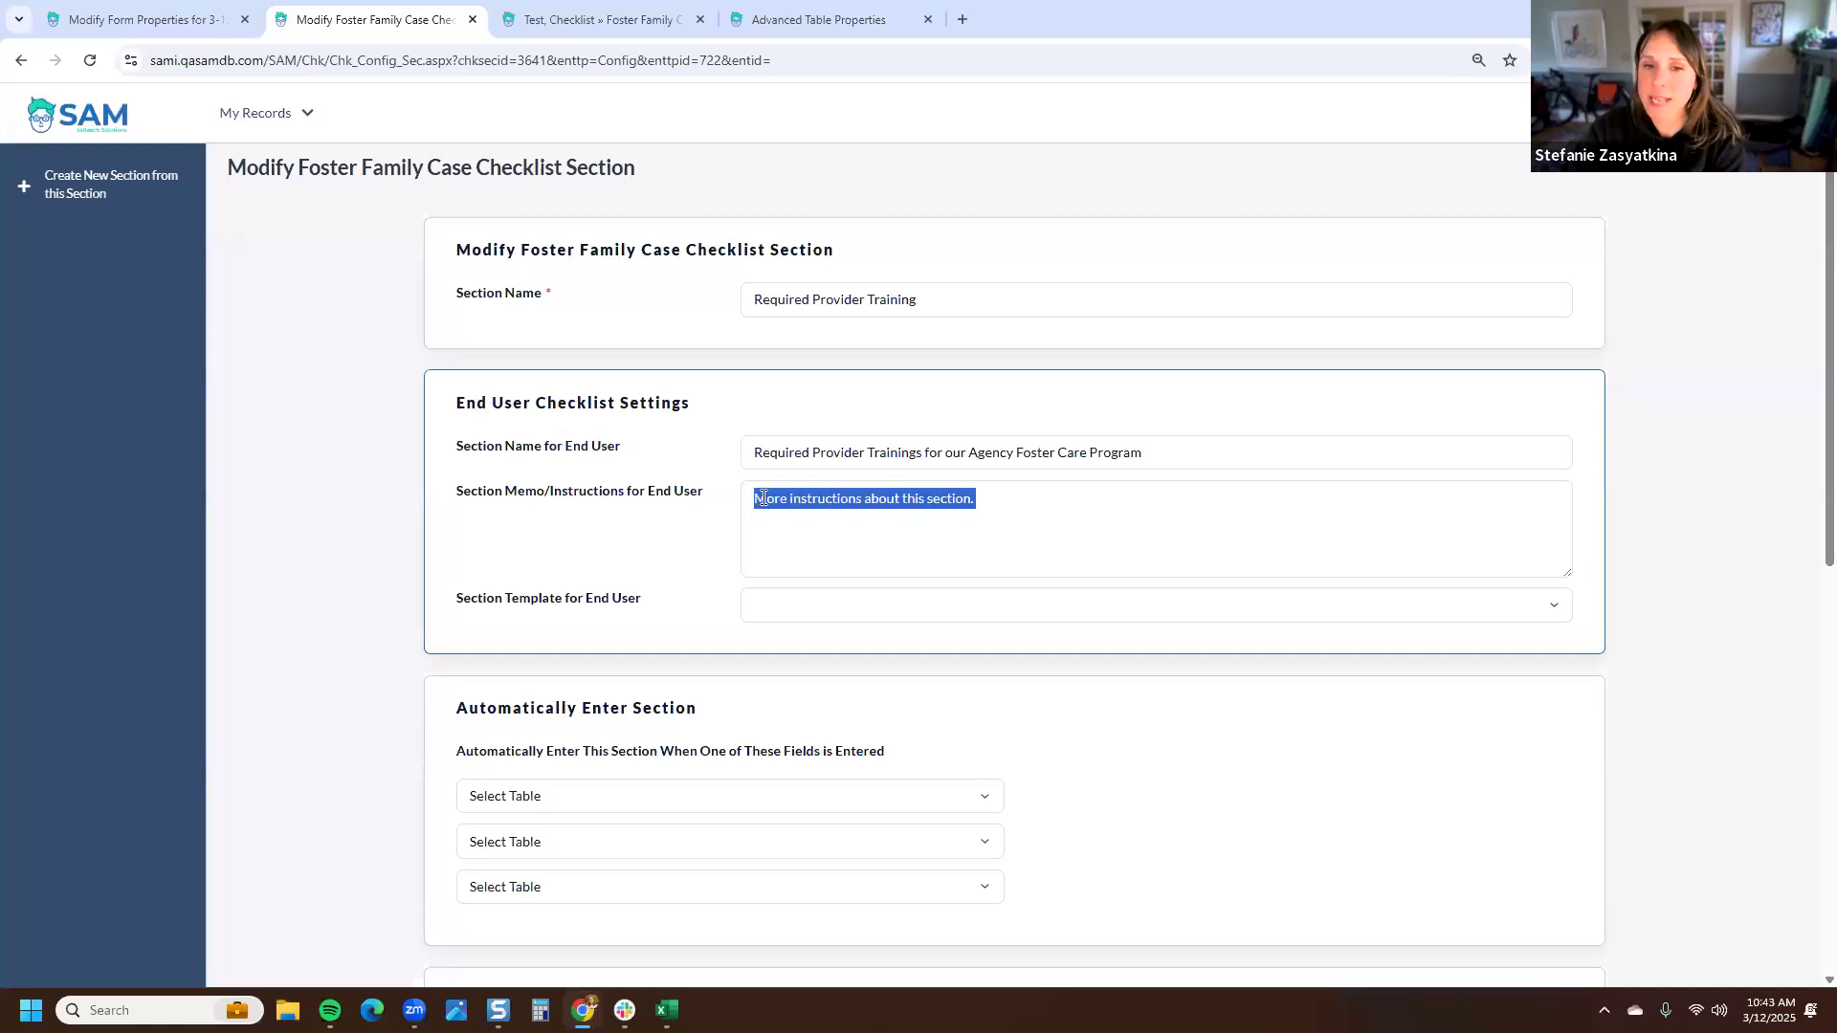
{"action": "left_click", "coordinate": [677, 565]}
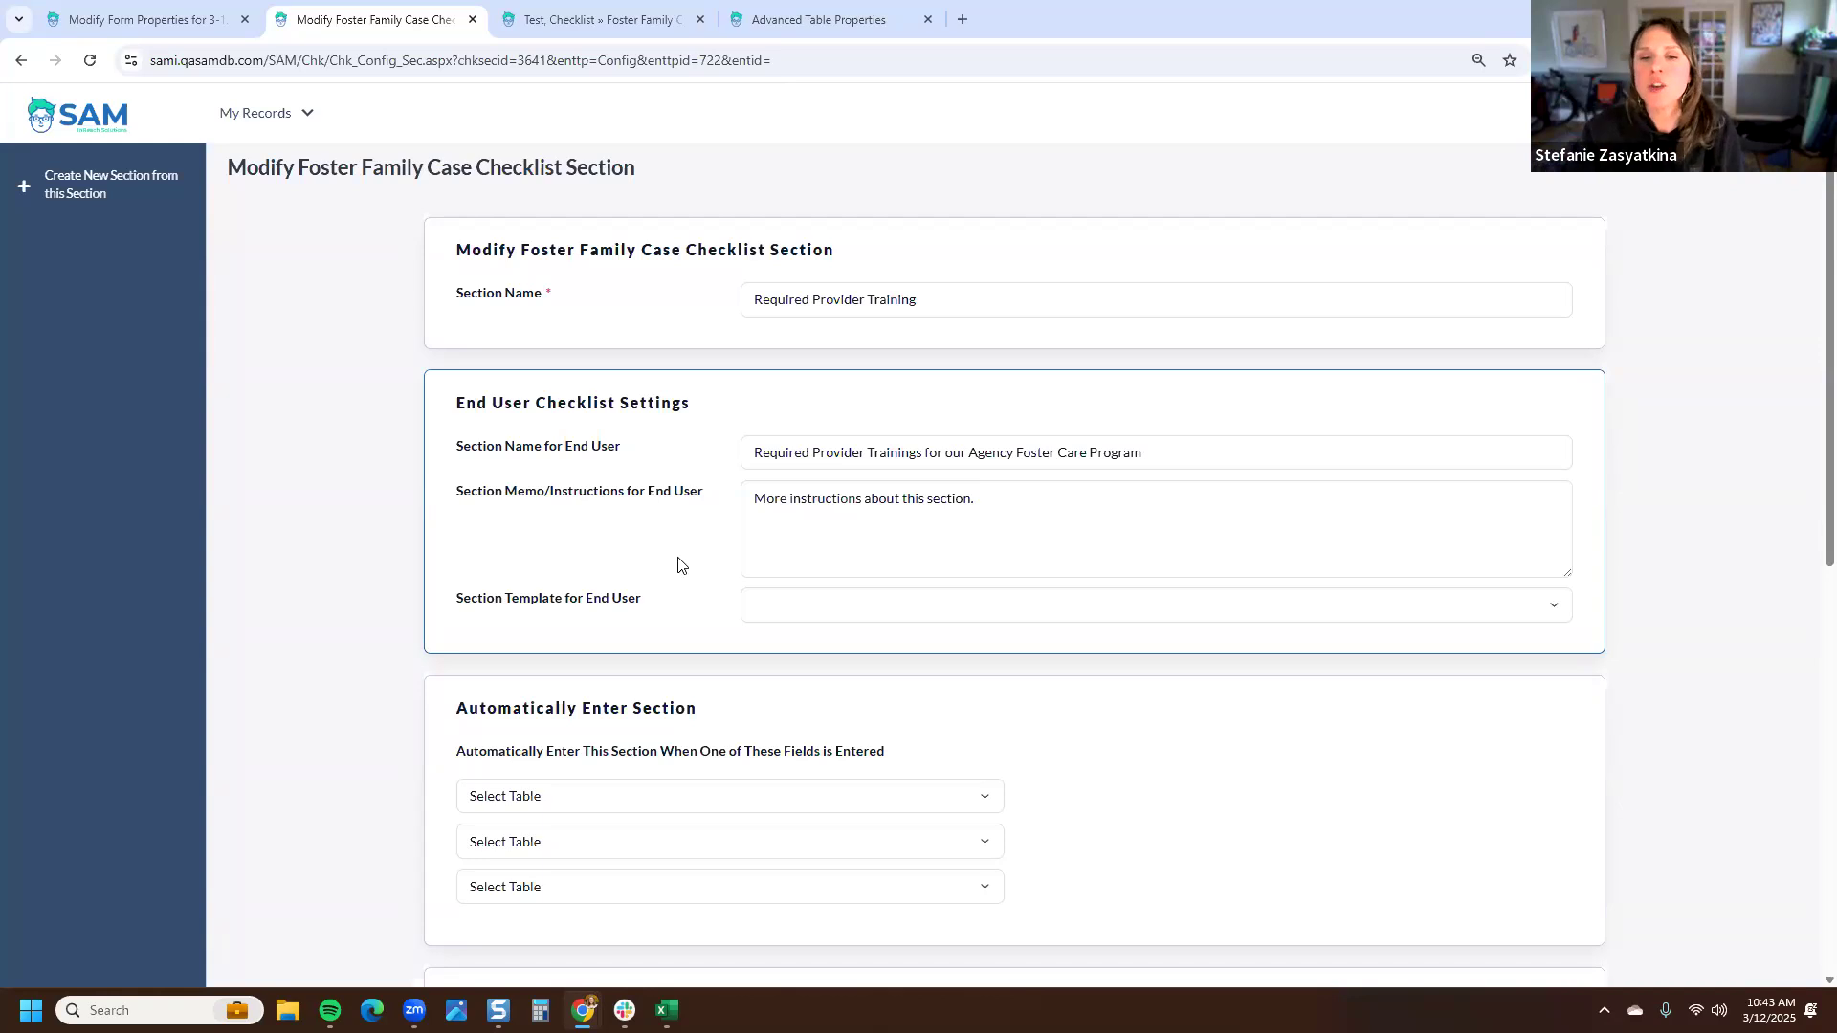
{"action": "left_click", "coordinate": [790, 606]}
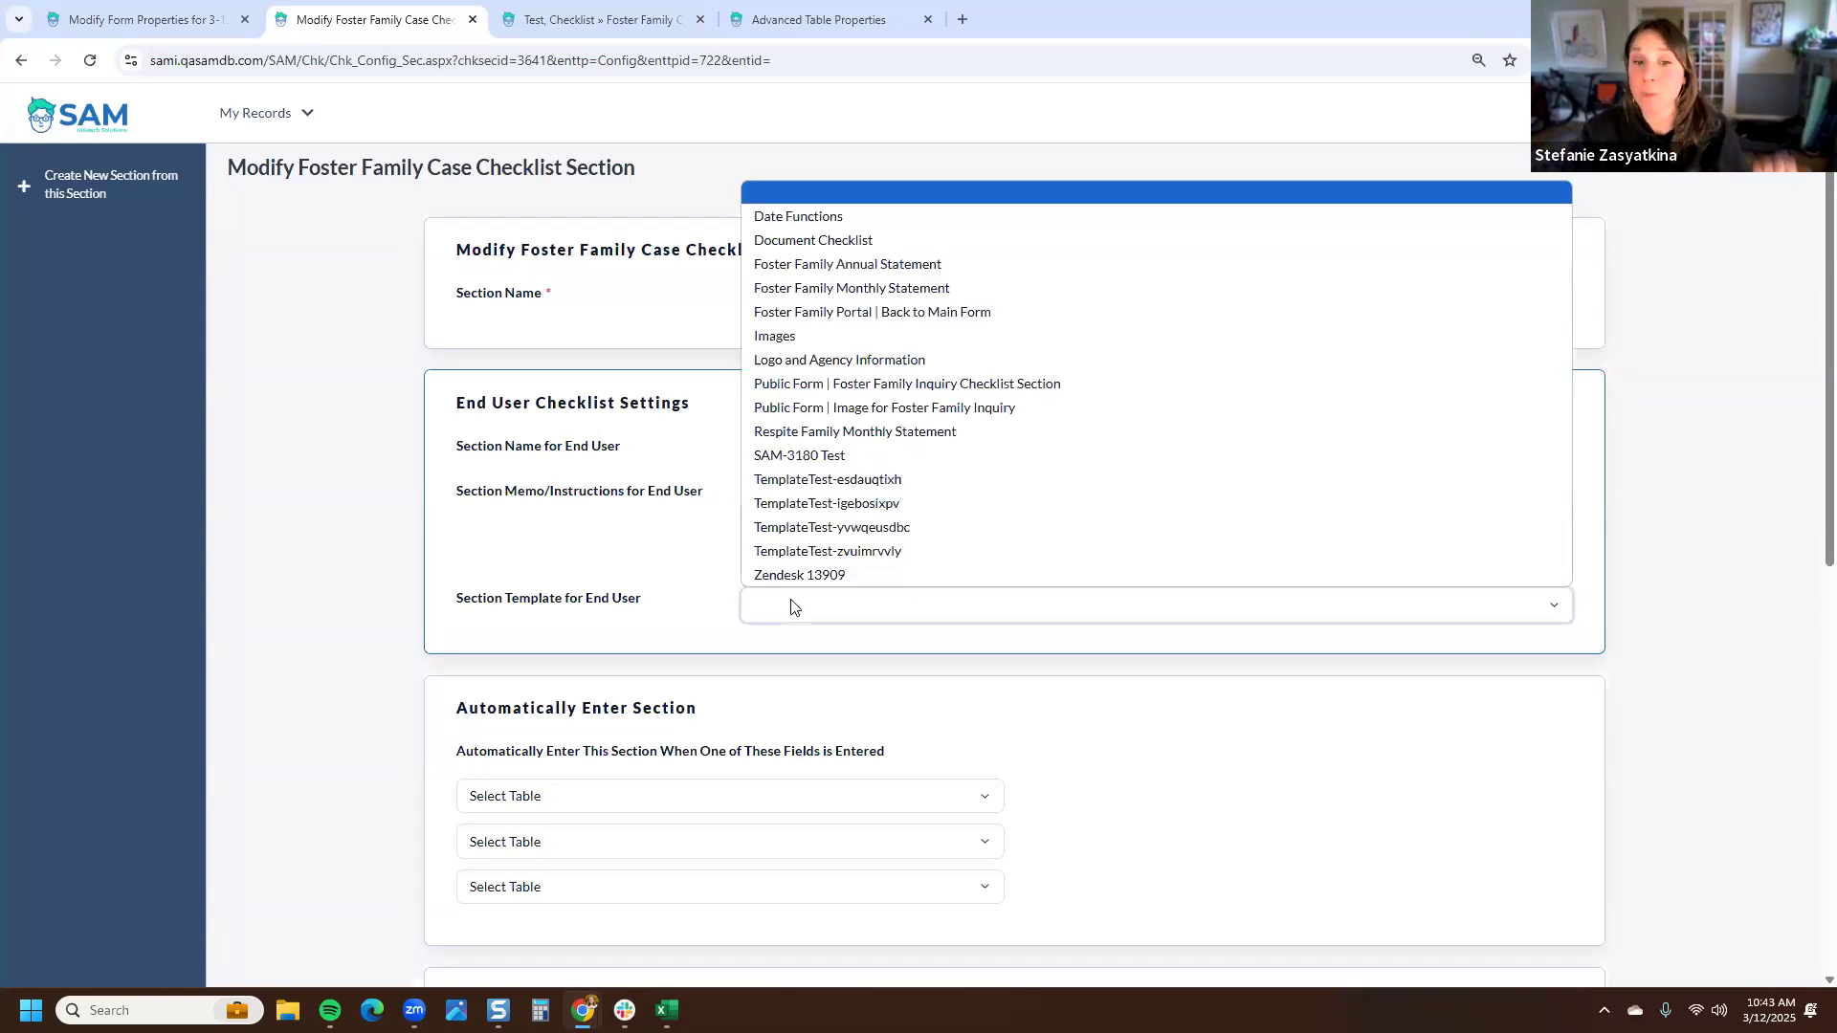
{"action": "left_click", "coordinate": [791, 607]}
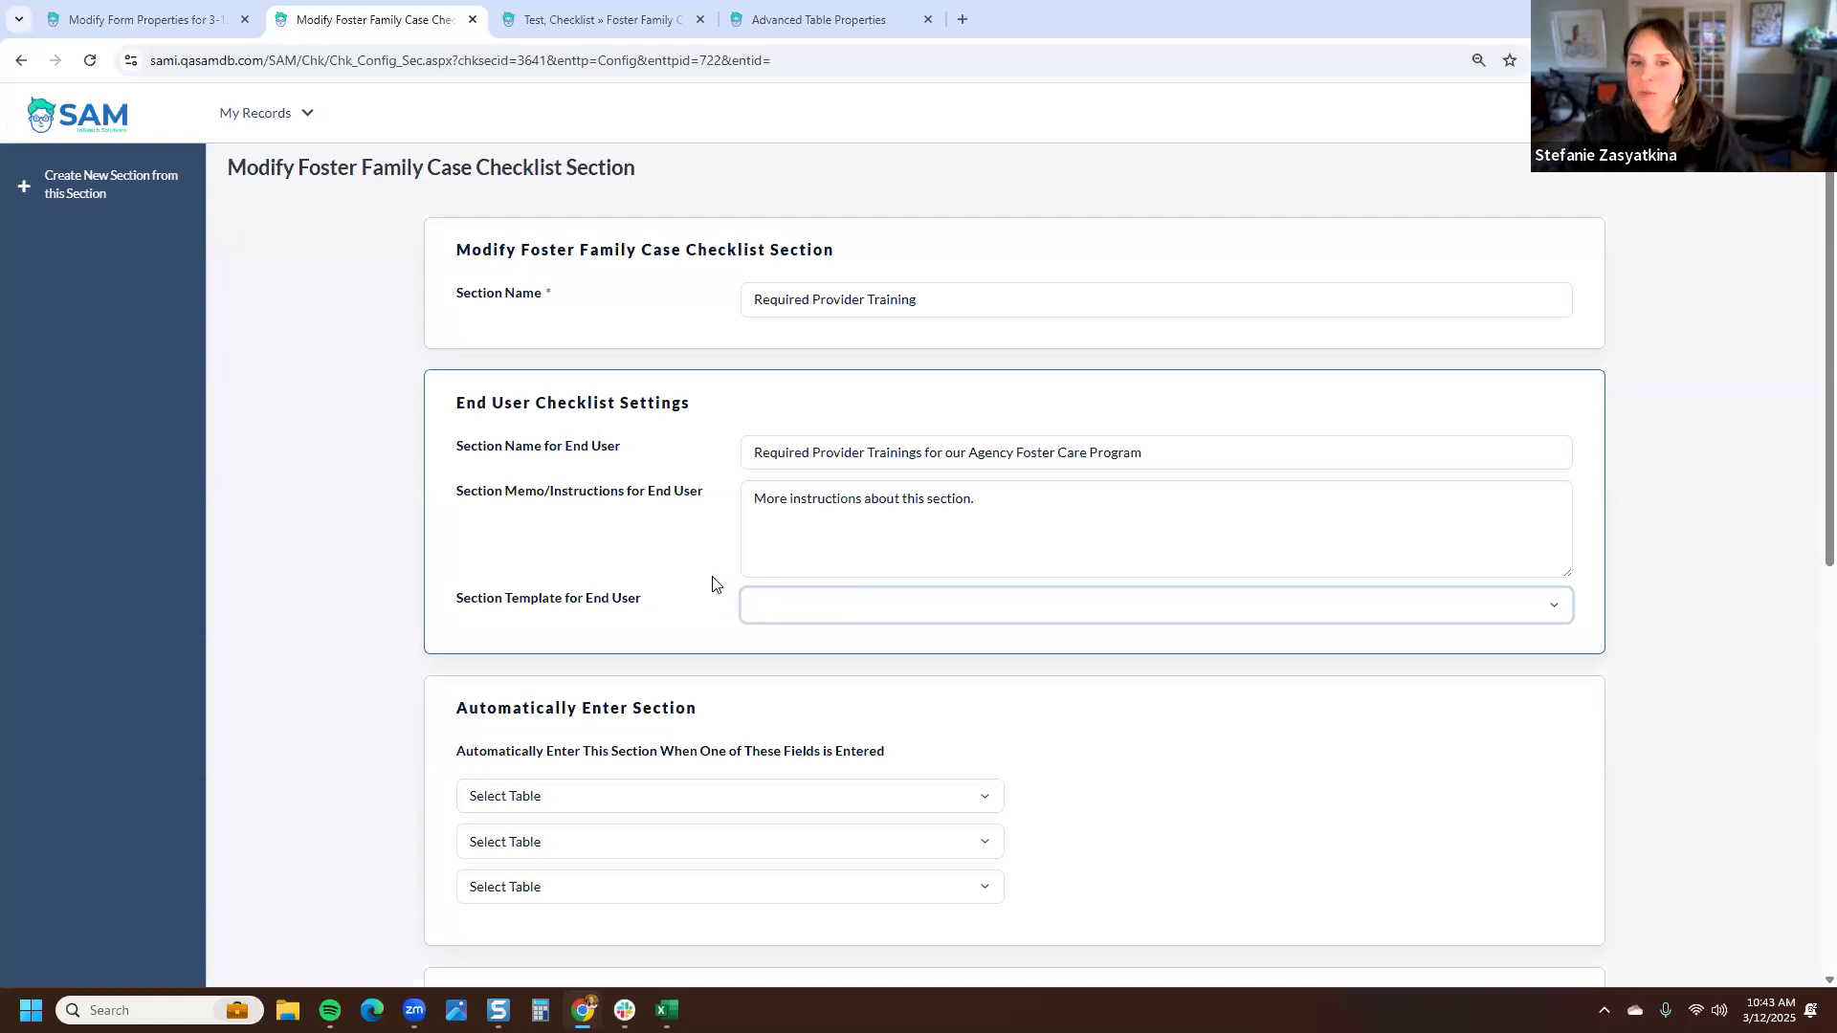
{"action": "left_click", "coordinate": [797, 605]}
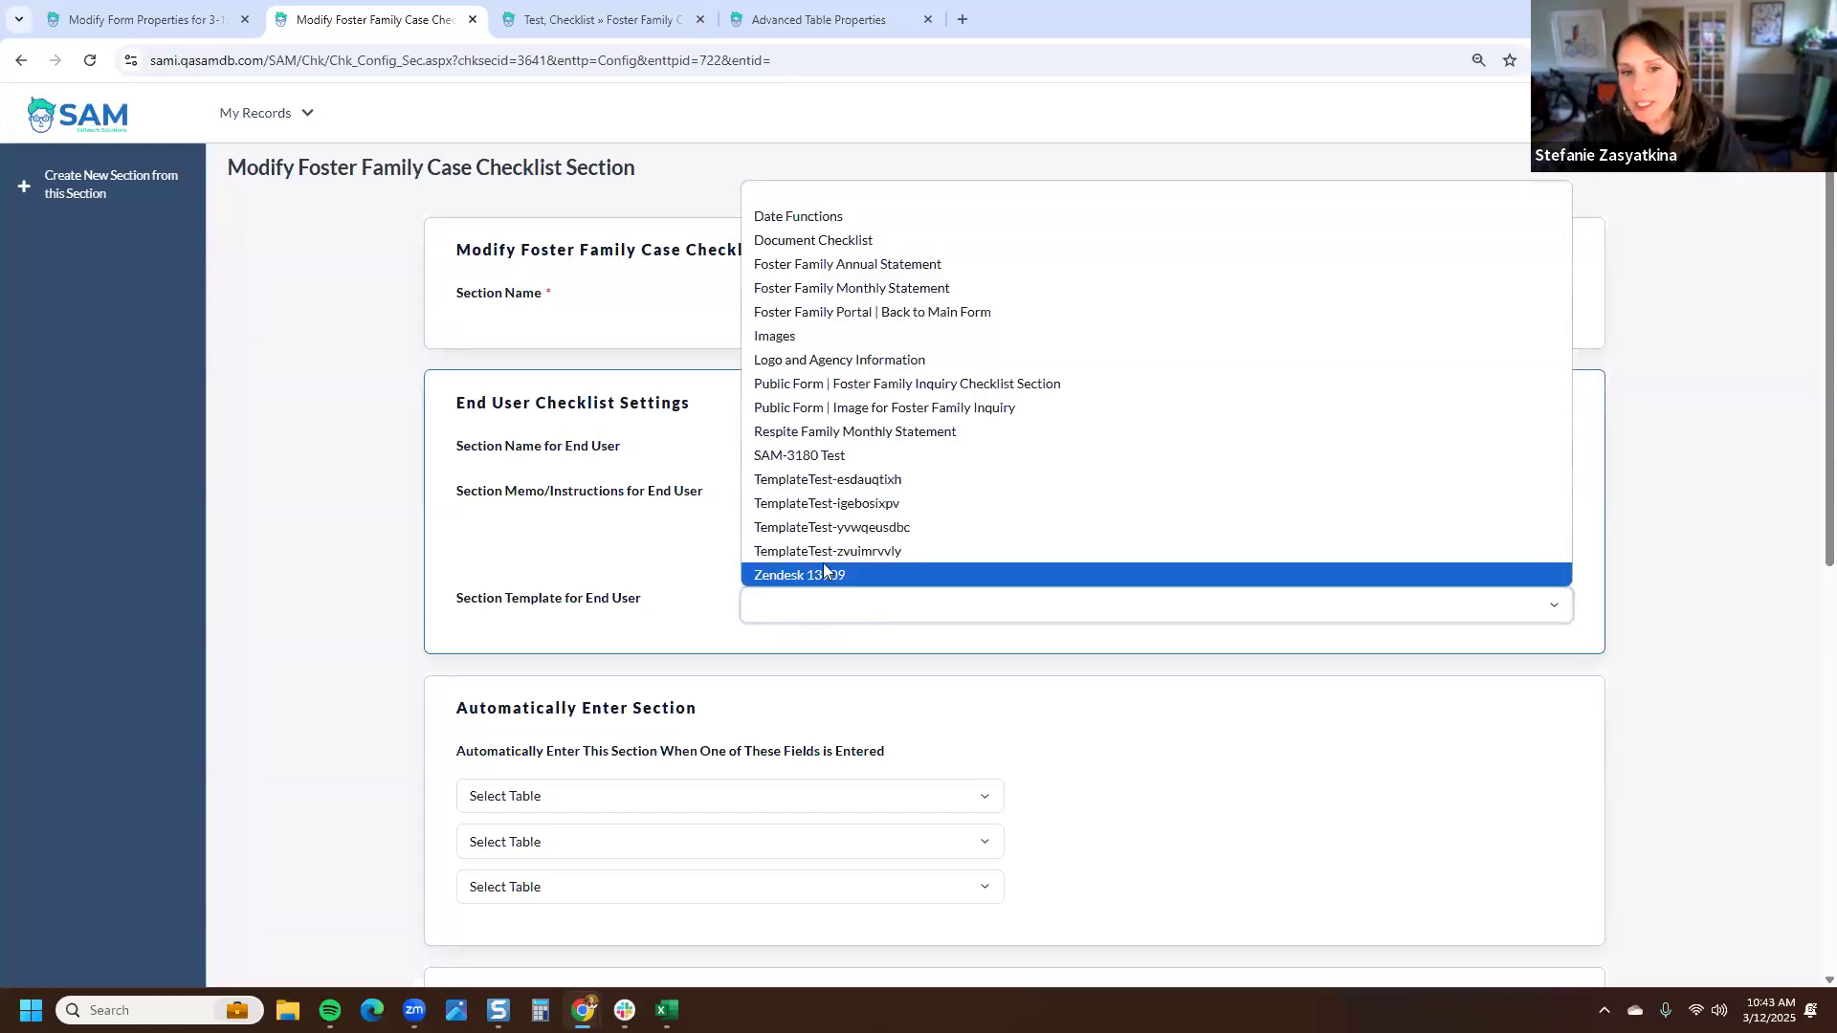
{"action": "left_click", "coordinate": [697, 553]}
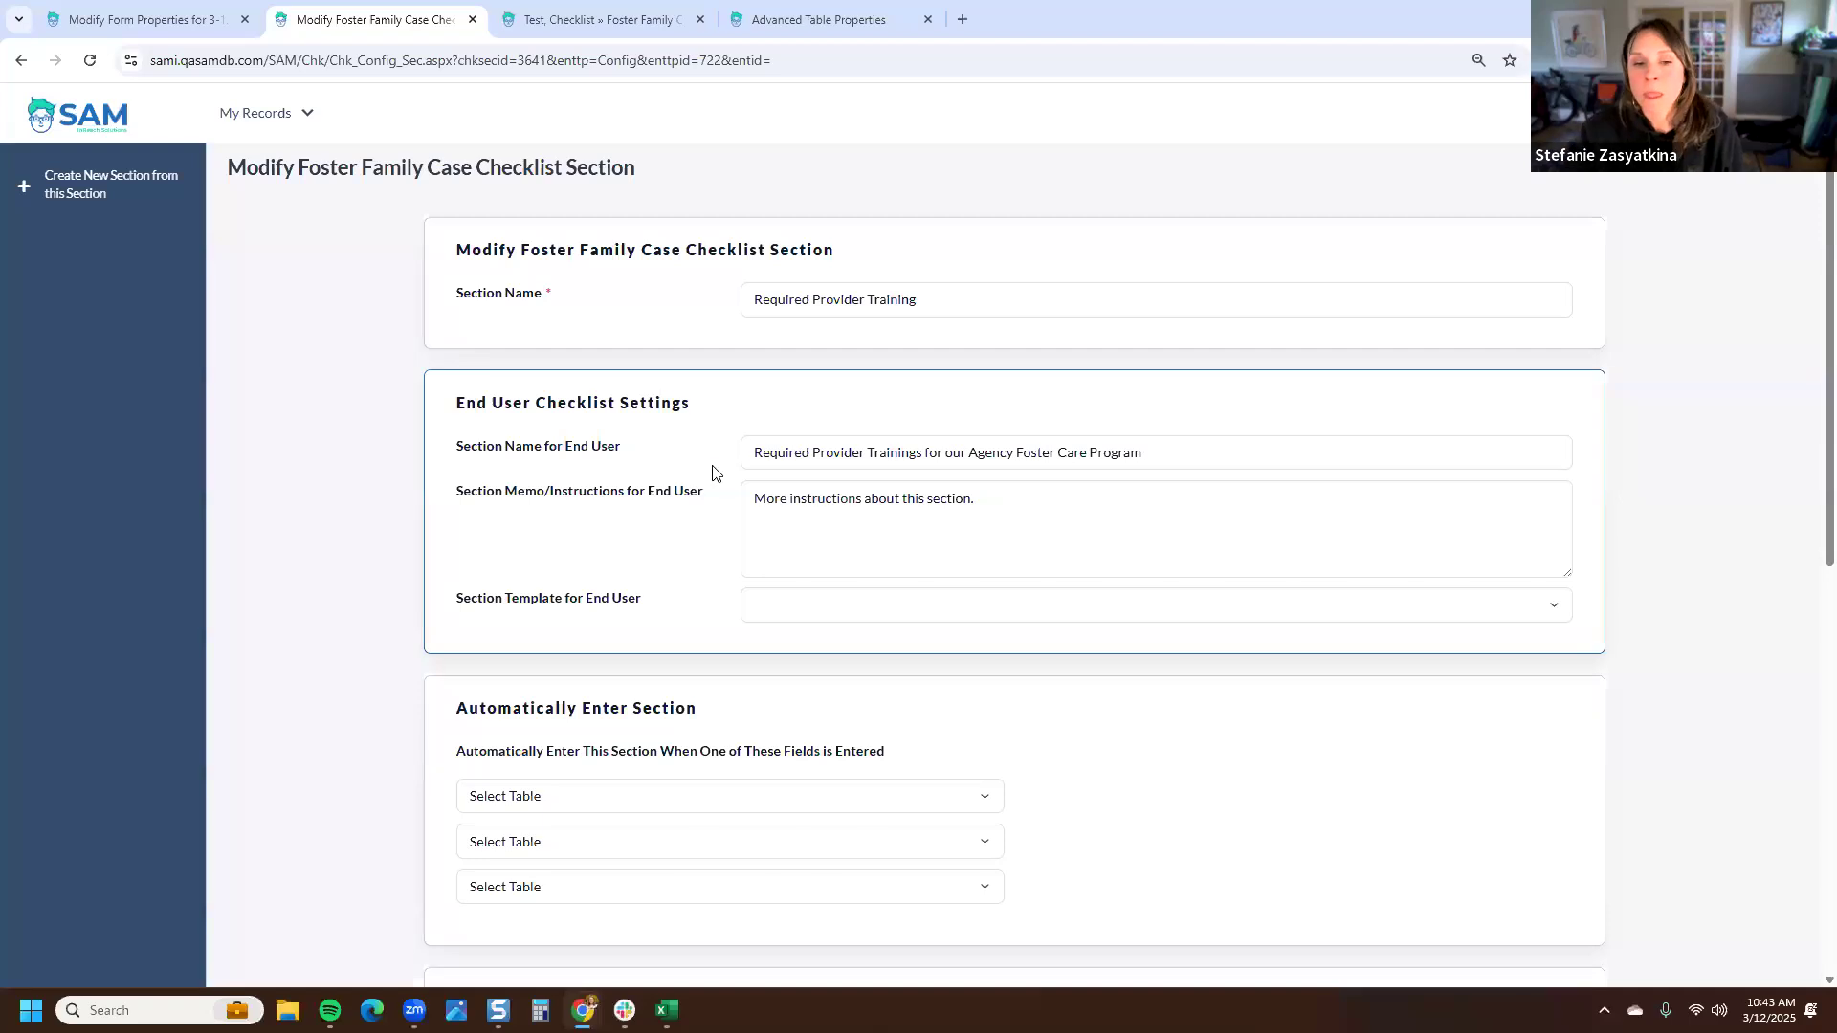
- Set the section to be entered automatically when the Provider Training Year table's Start Date field is entered
{"action": "scroll", "coordinate": [703, 466], "scroll_direction": "down", "scroll_amount": 4}
{"action": "left_click_drag", "start_coordinate": [735, 325], "coordinate": [291, 336]}
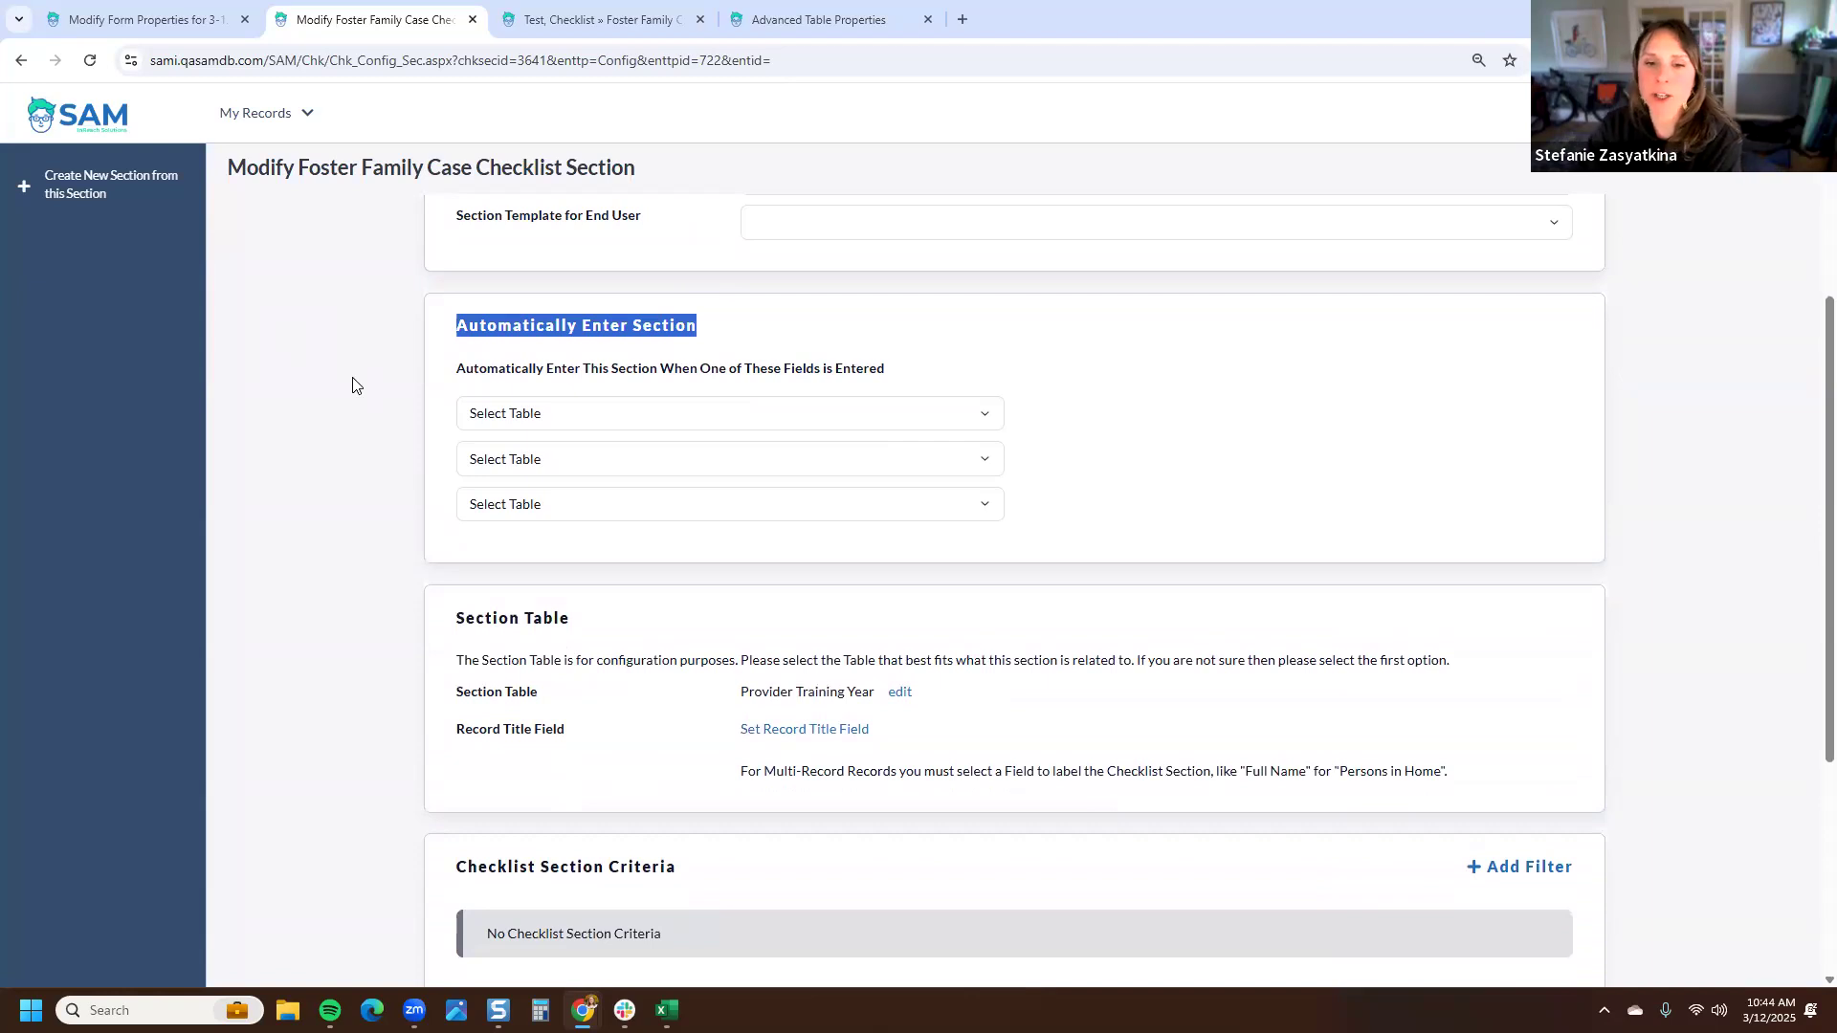
{"action": "left_click", "coordinate": [582, 412]}
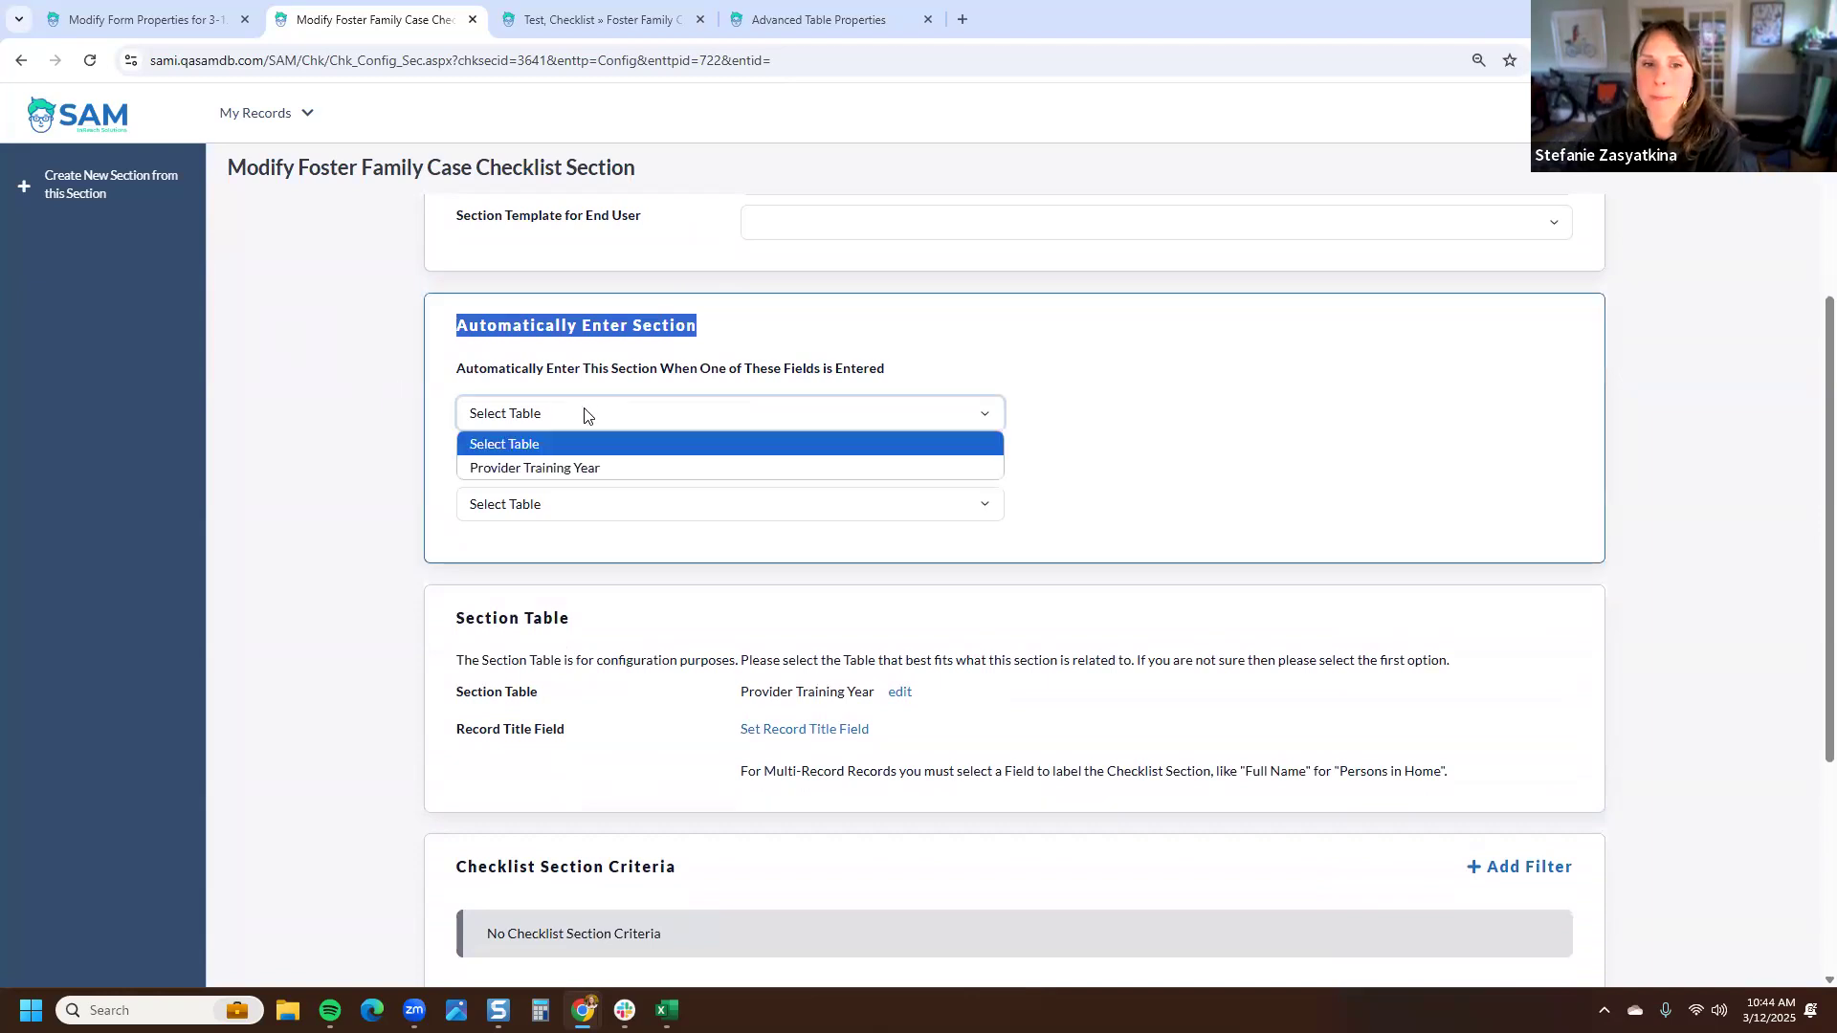
{"action": "left_click", "coordinate": [589, 468]}
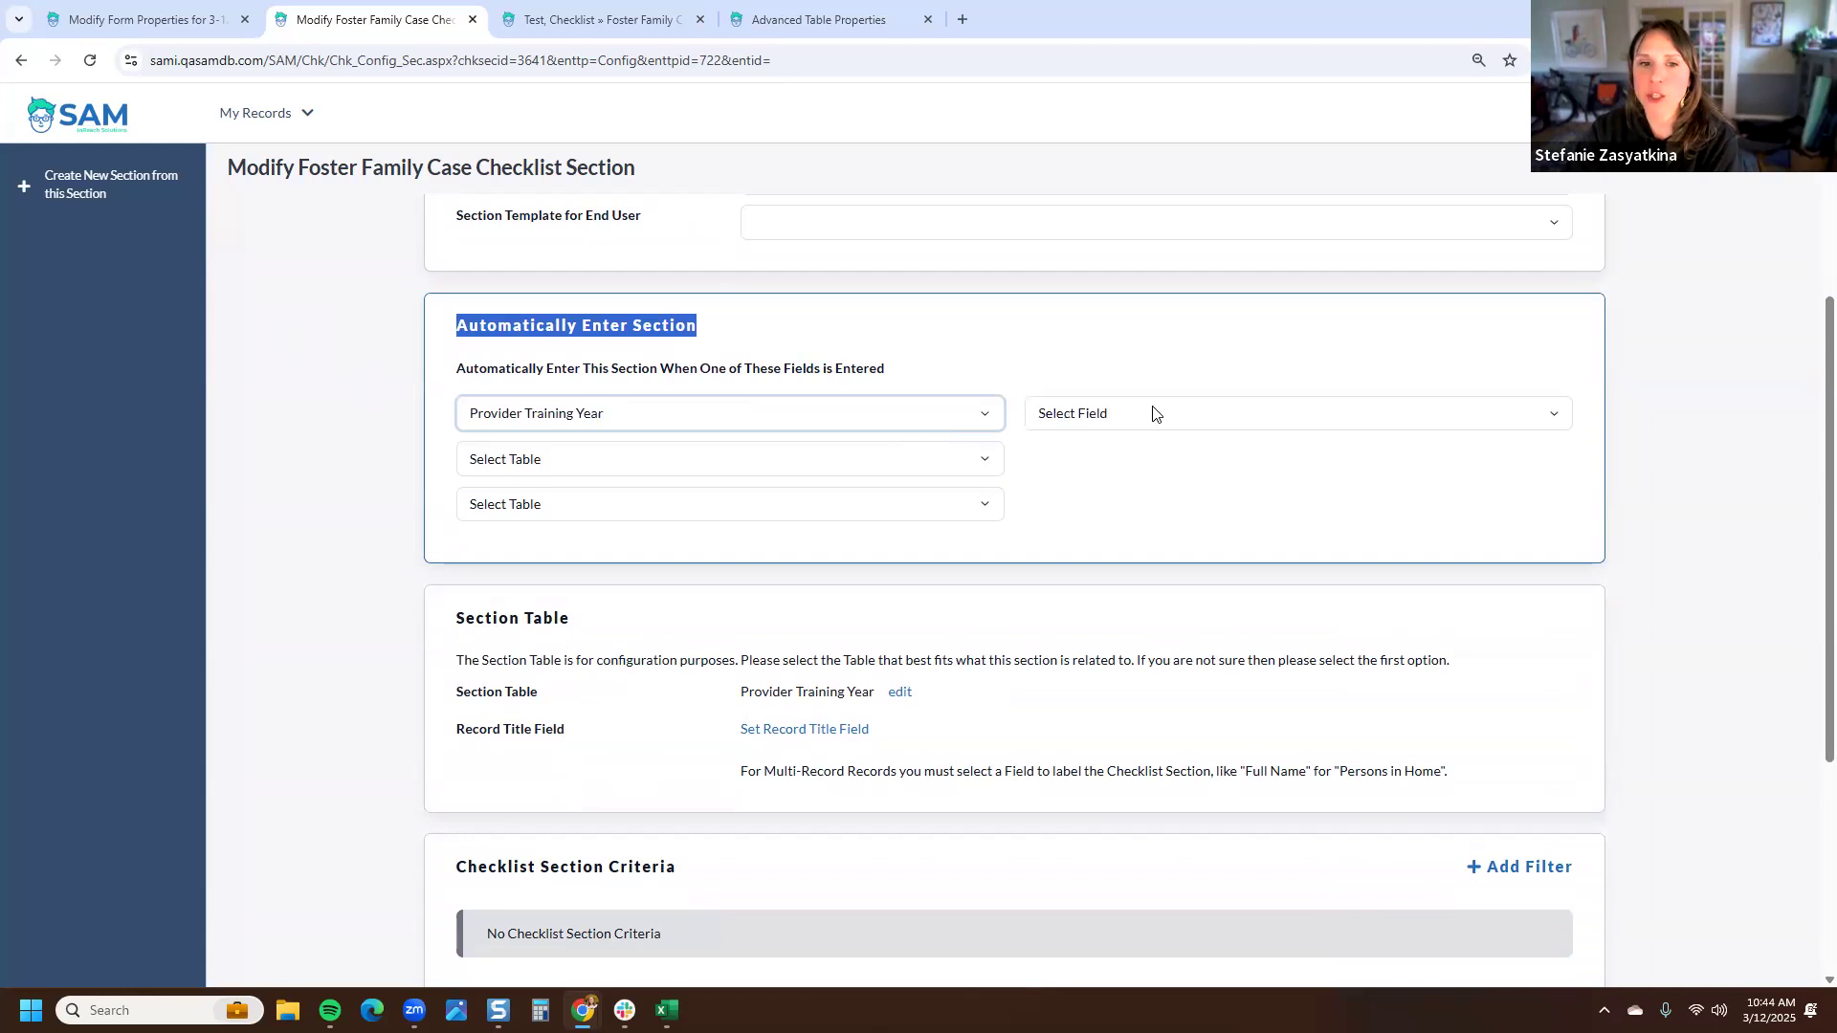
{"action": "left_click", "coordinate": [1155, 413]}
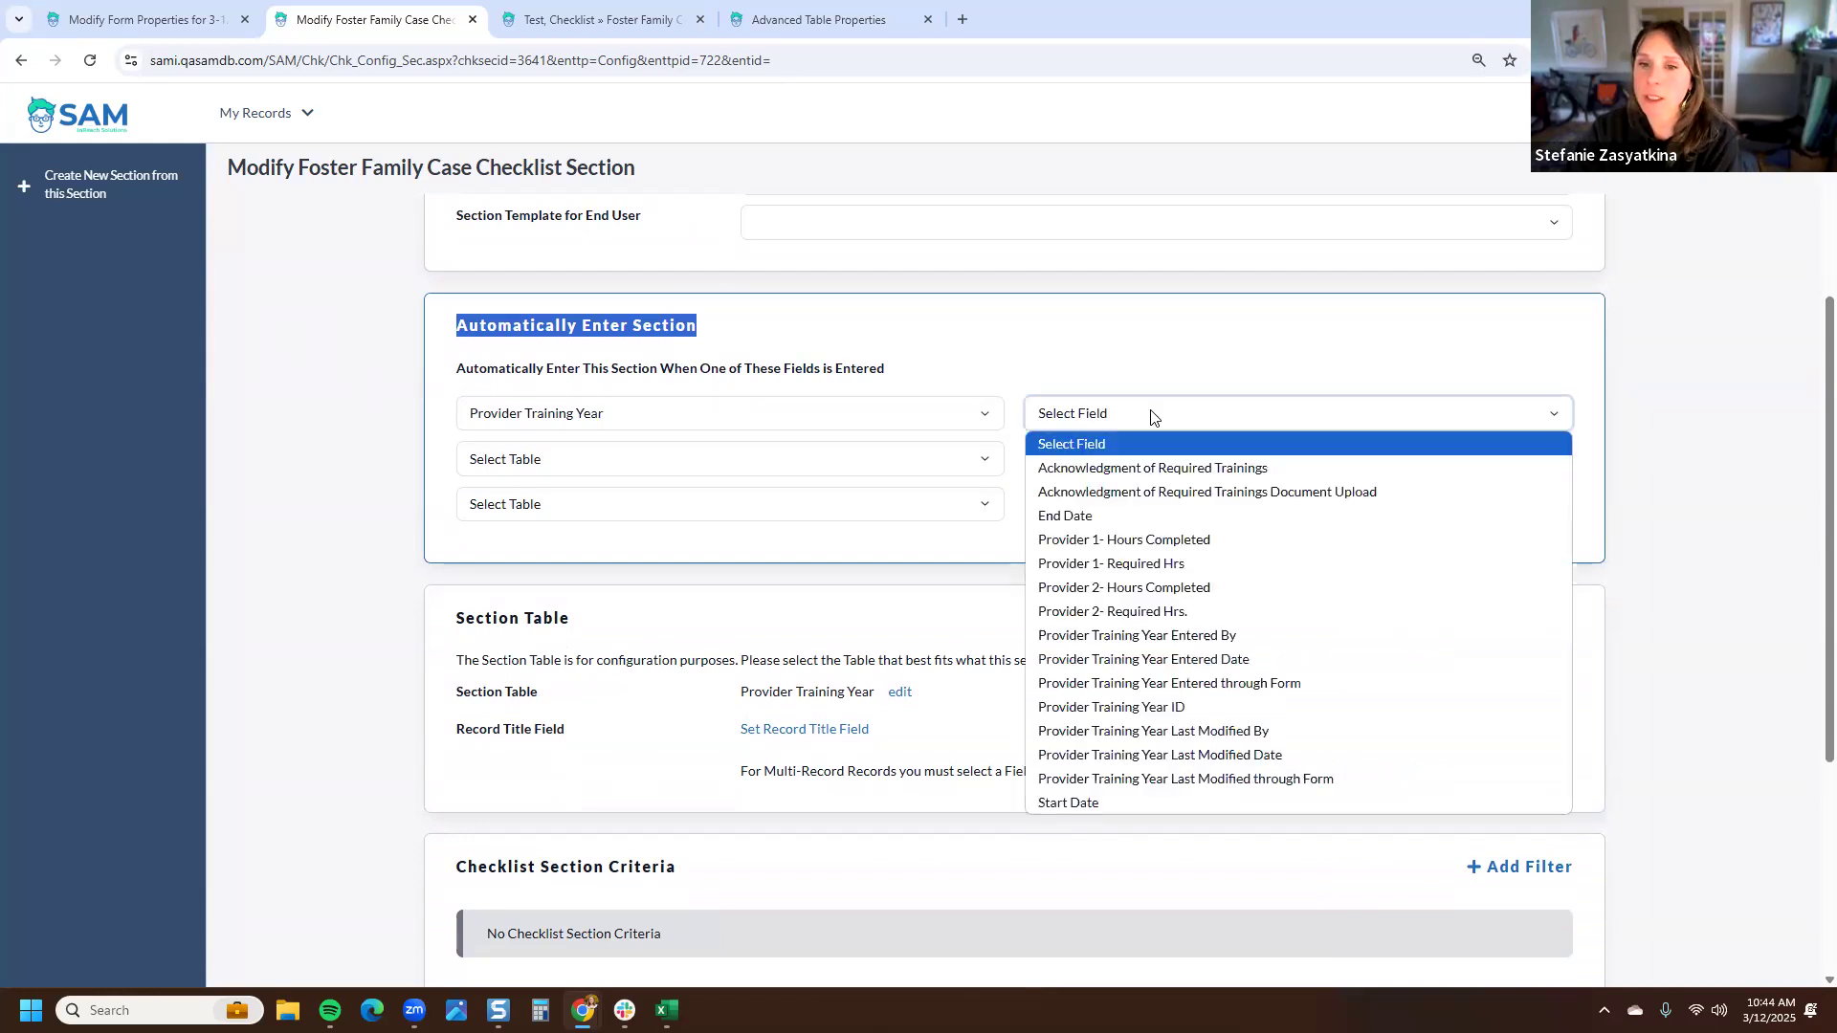
{"action": "left_click", "coordinate": [1114, 800]}
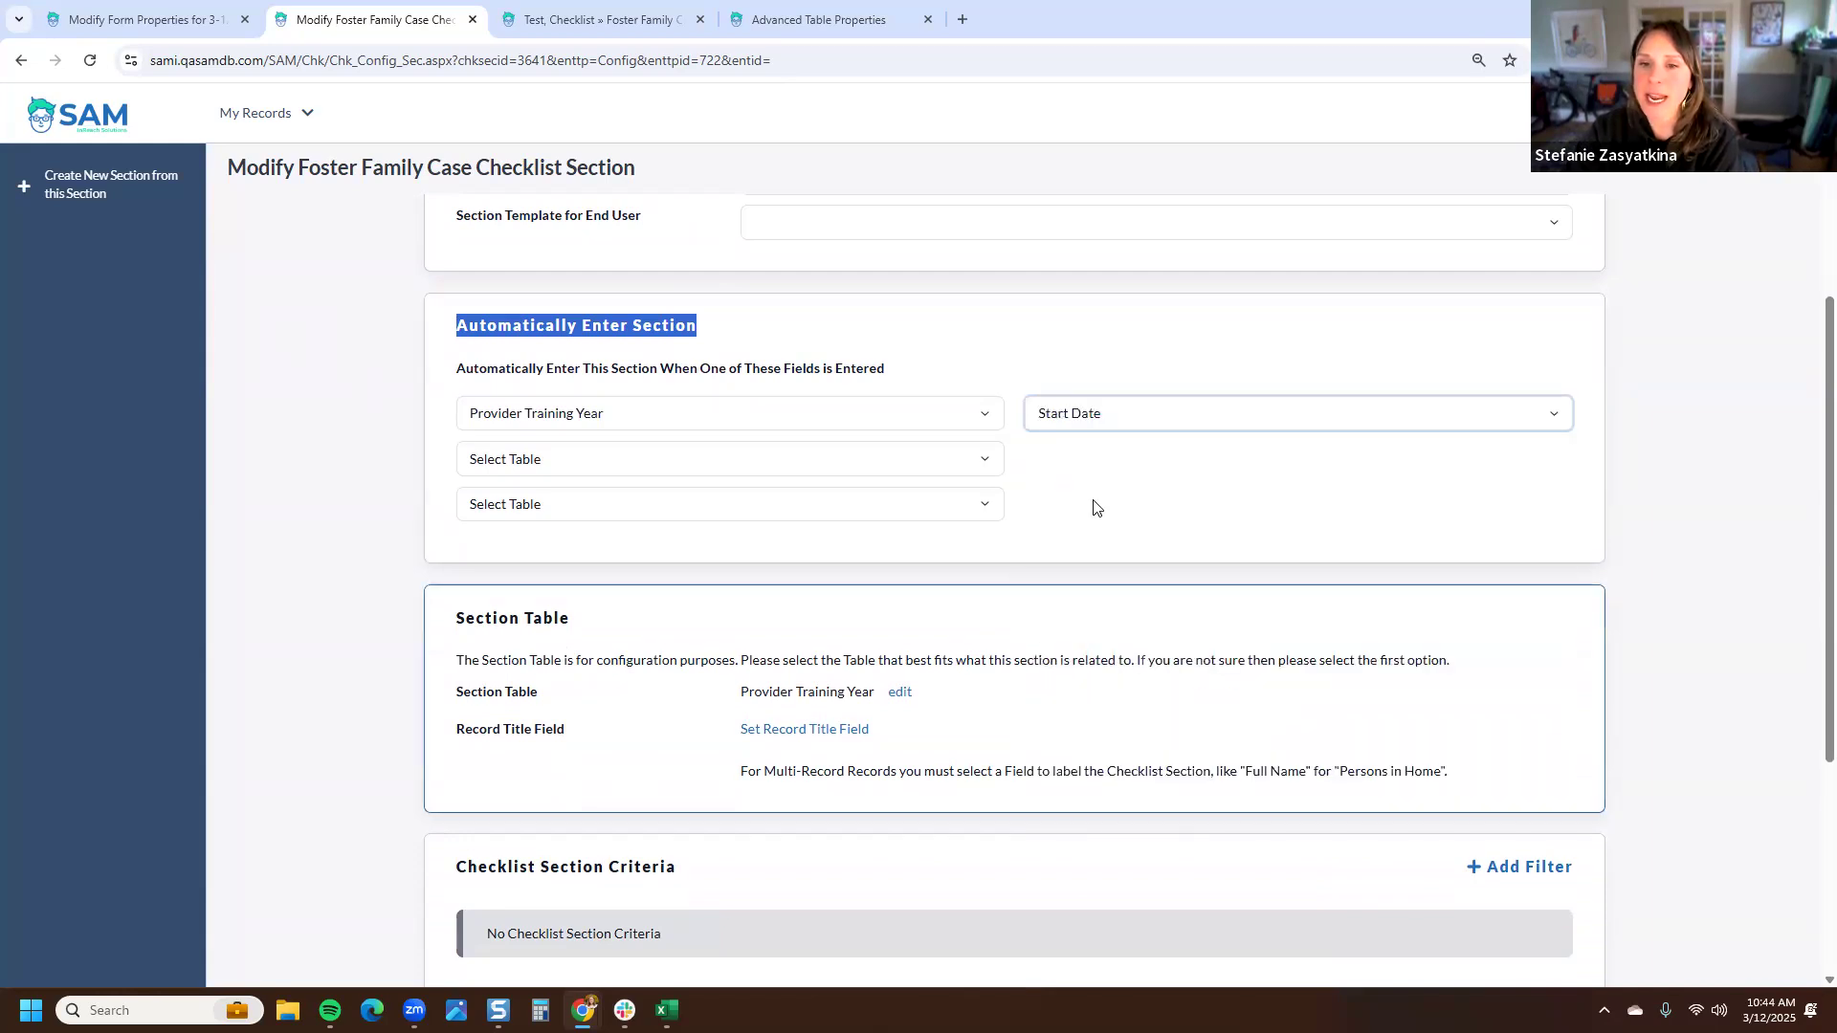
{"action": "left_click", "coordinate": [1099, 528]}
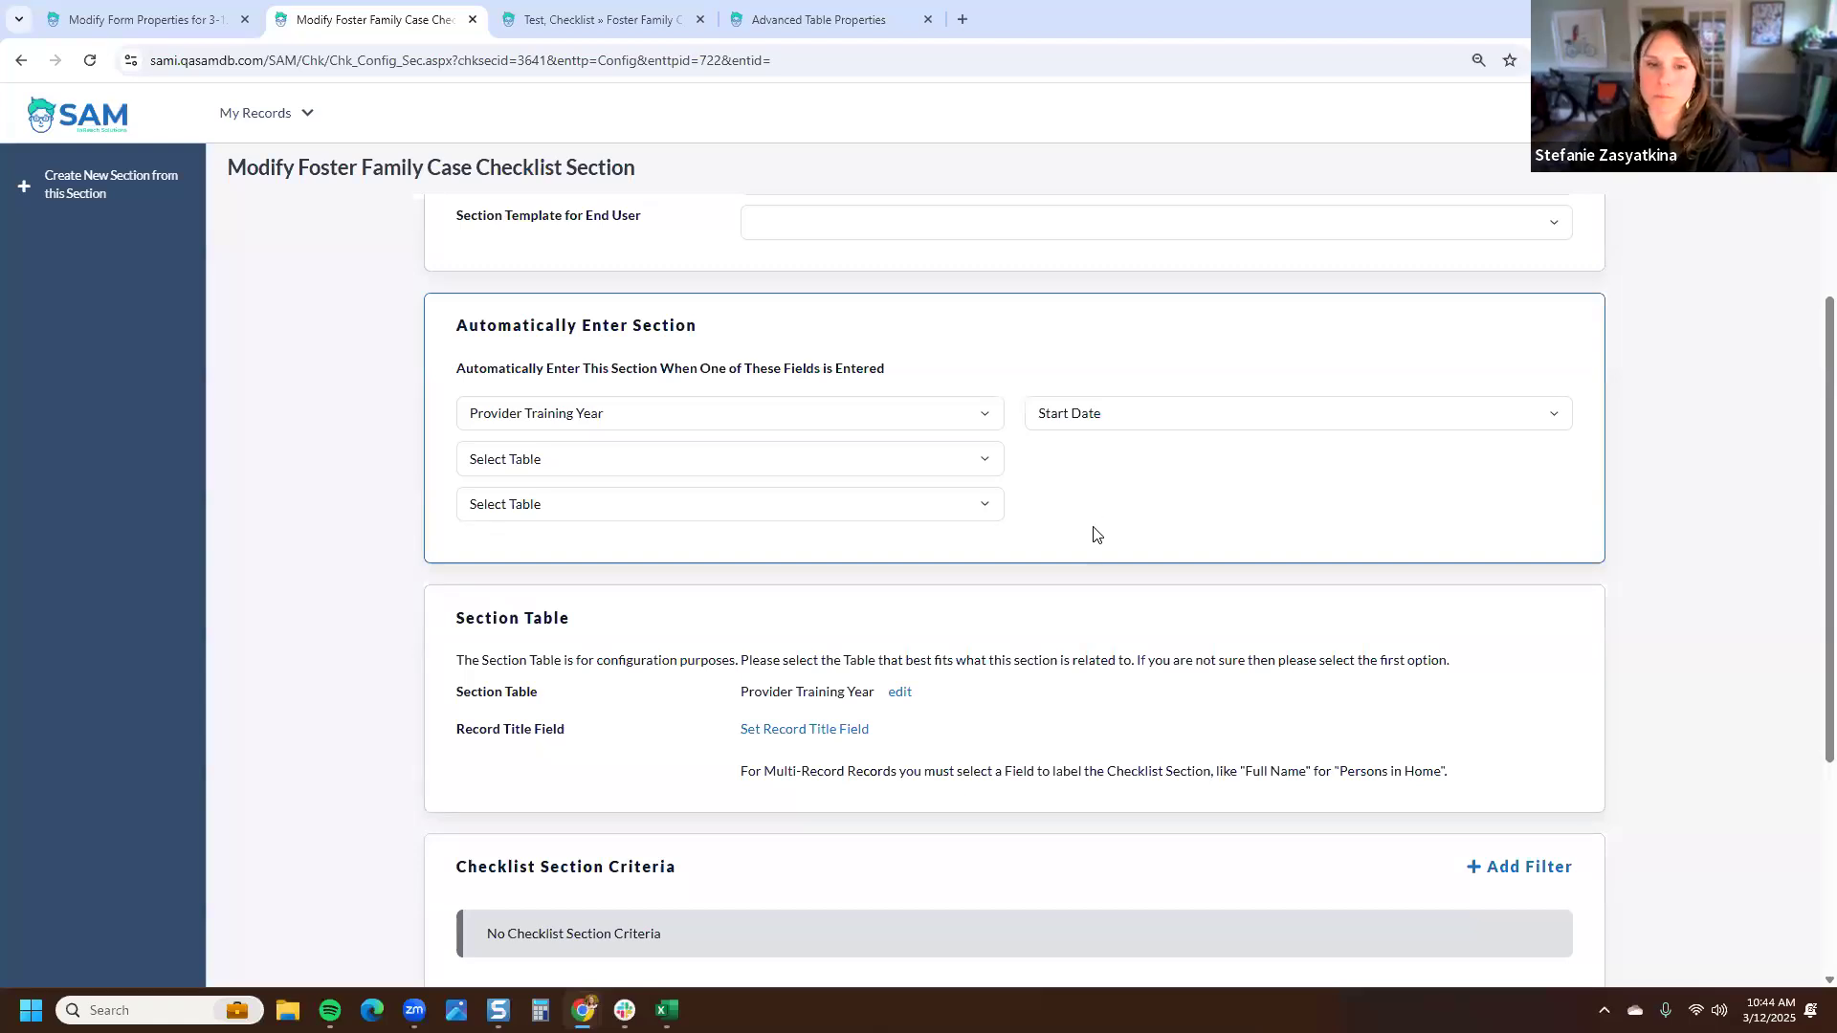
- Review the record title field options for the section table and close the dialog without choosing a field
{"action": "scroll", "coordinate": [1096, 531], "scroll_direction": "down", "scroll_amount": 3}
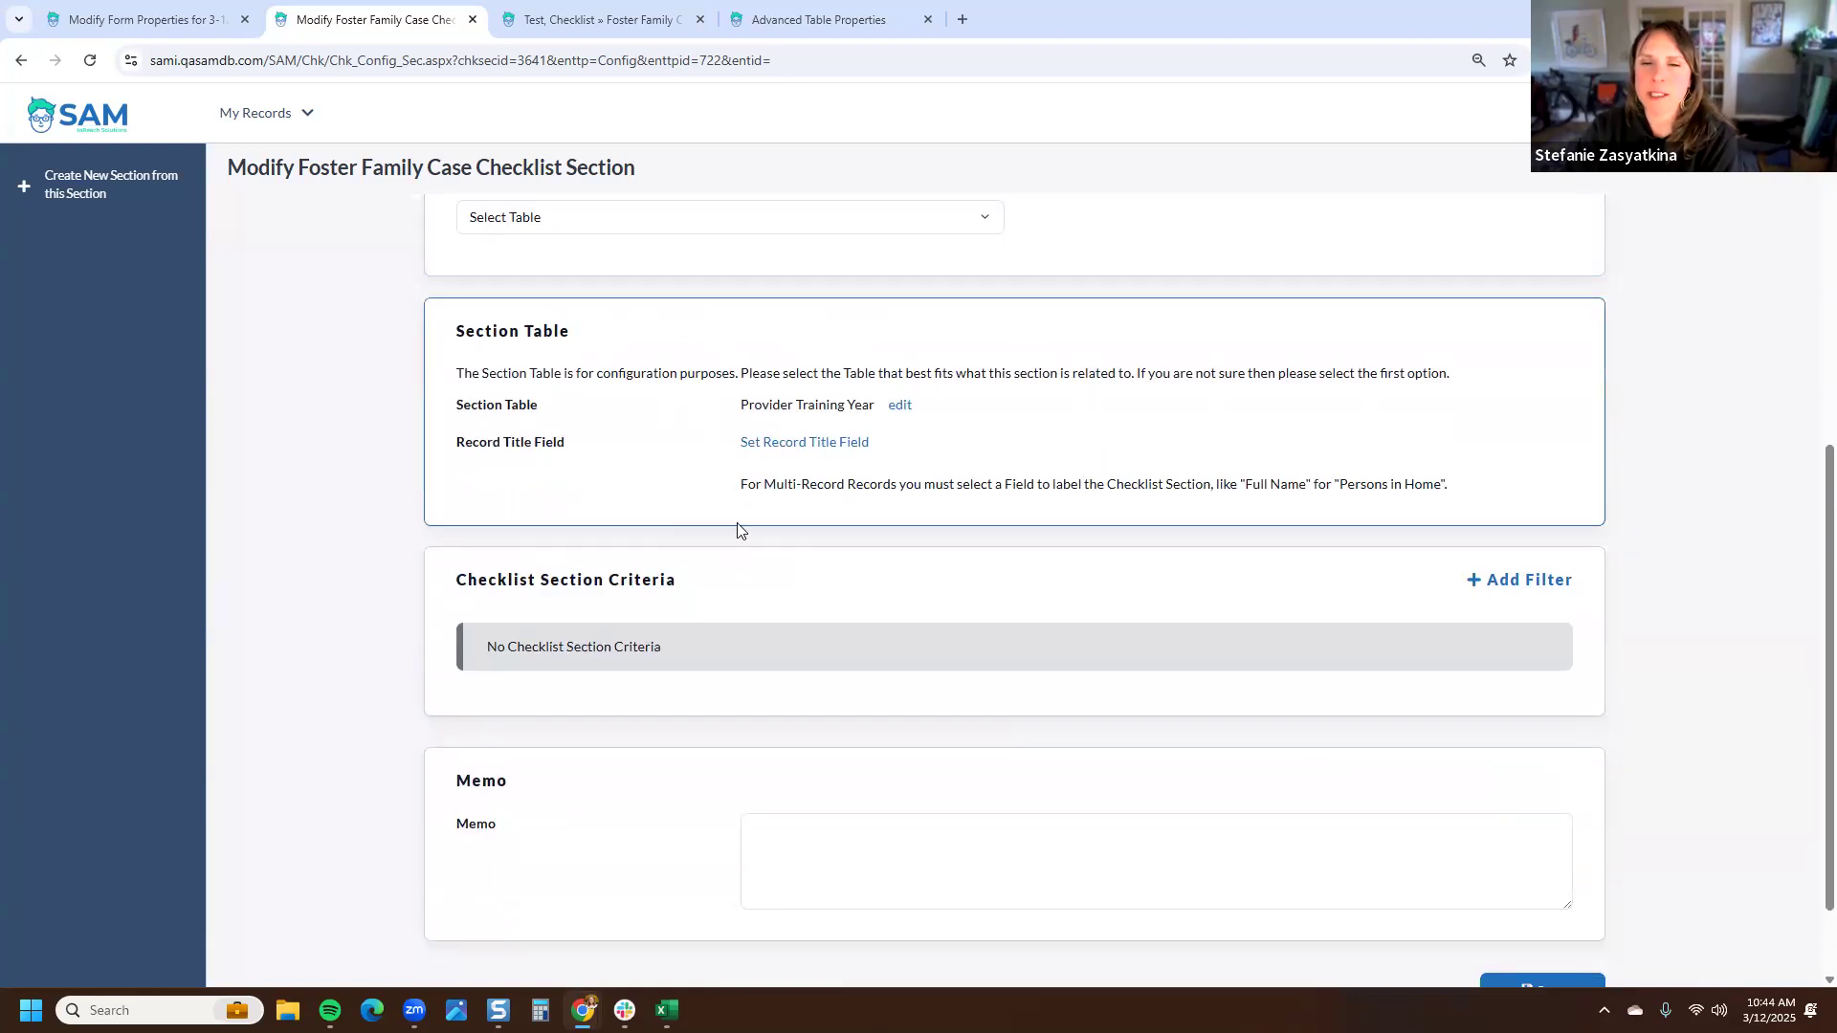
{"action": "scroll", "coordinate": [918, 445], "scroll_direction": "up", "scroll_amount": 1}
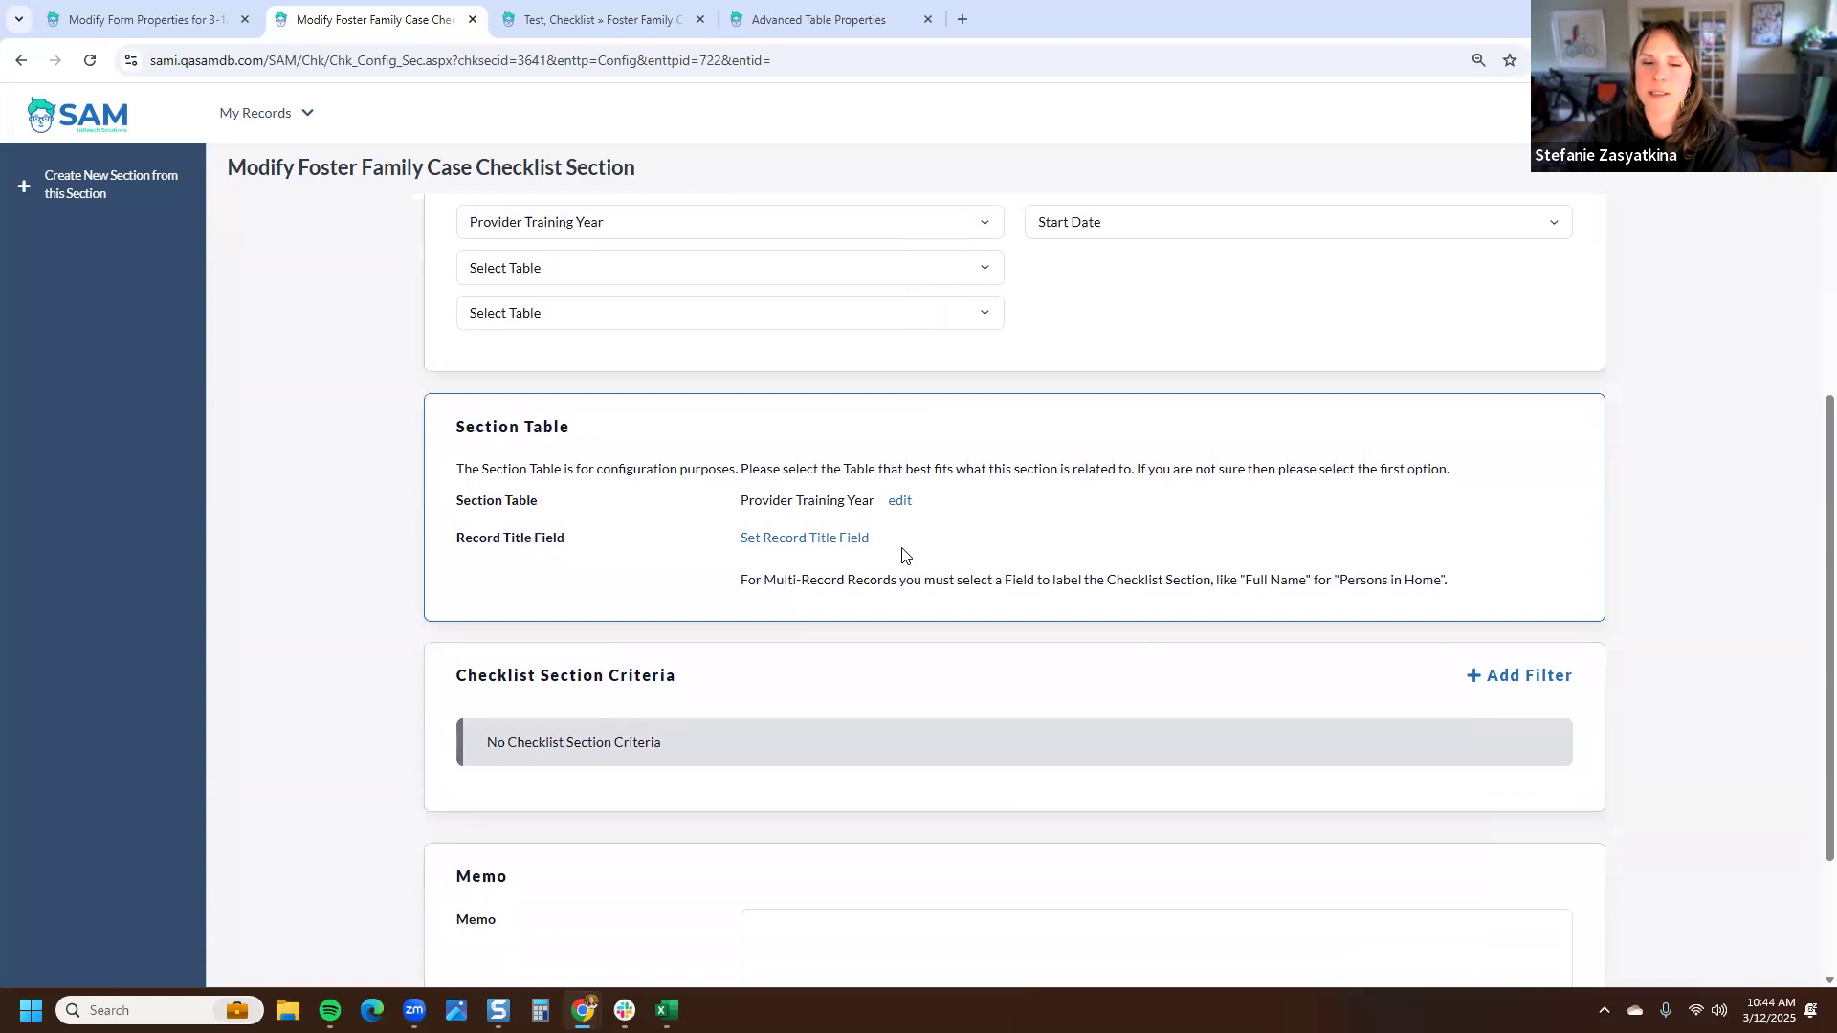
{"action": "scroll", "coordinate": [902, 549], "scroll_direction": "down", "scroll_amount": 1}
{"action": "triple_click", "coordinate": [670, 580]}
{"action": "left_click", "coordinate": [757, 458]}
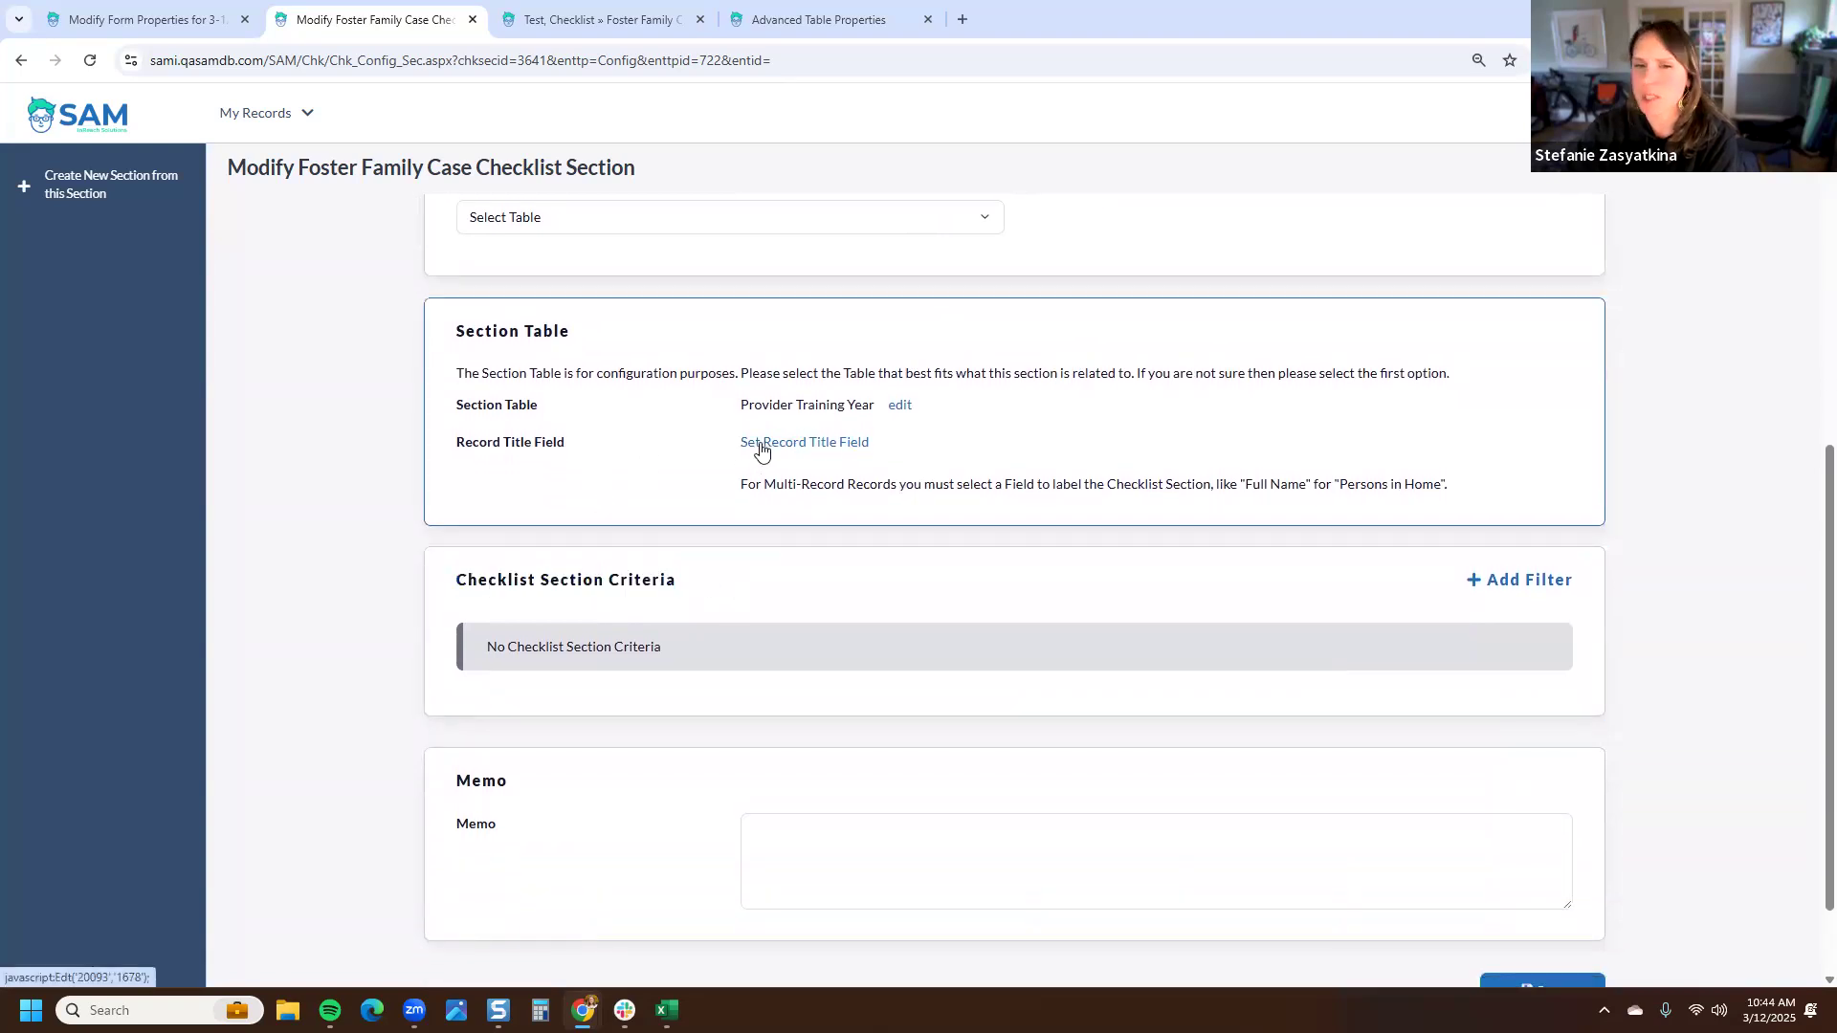
{"action": "left_click", "coordinate": [761, 448]}
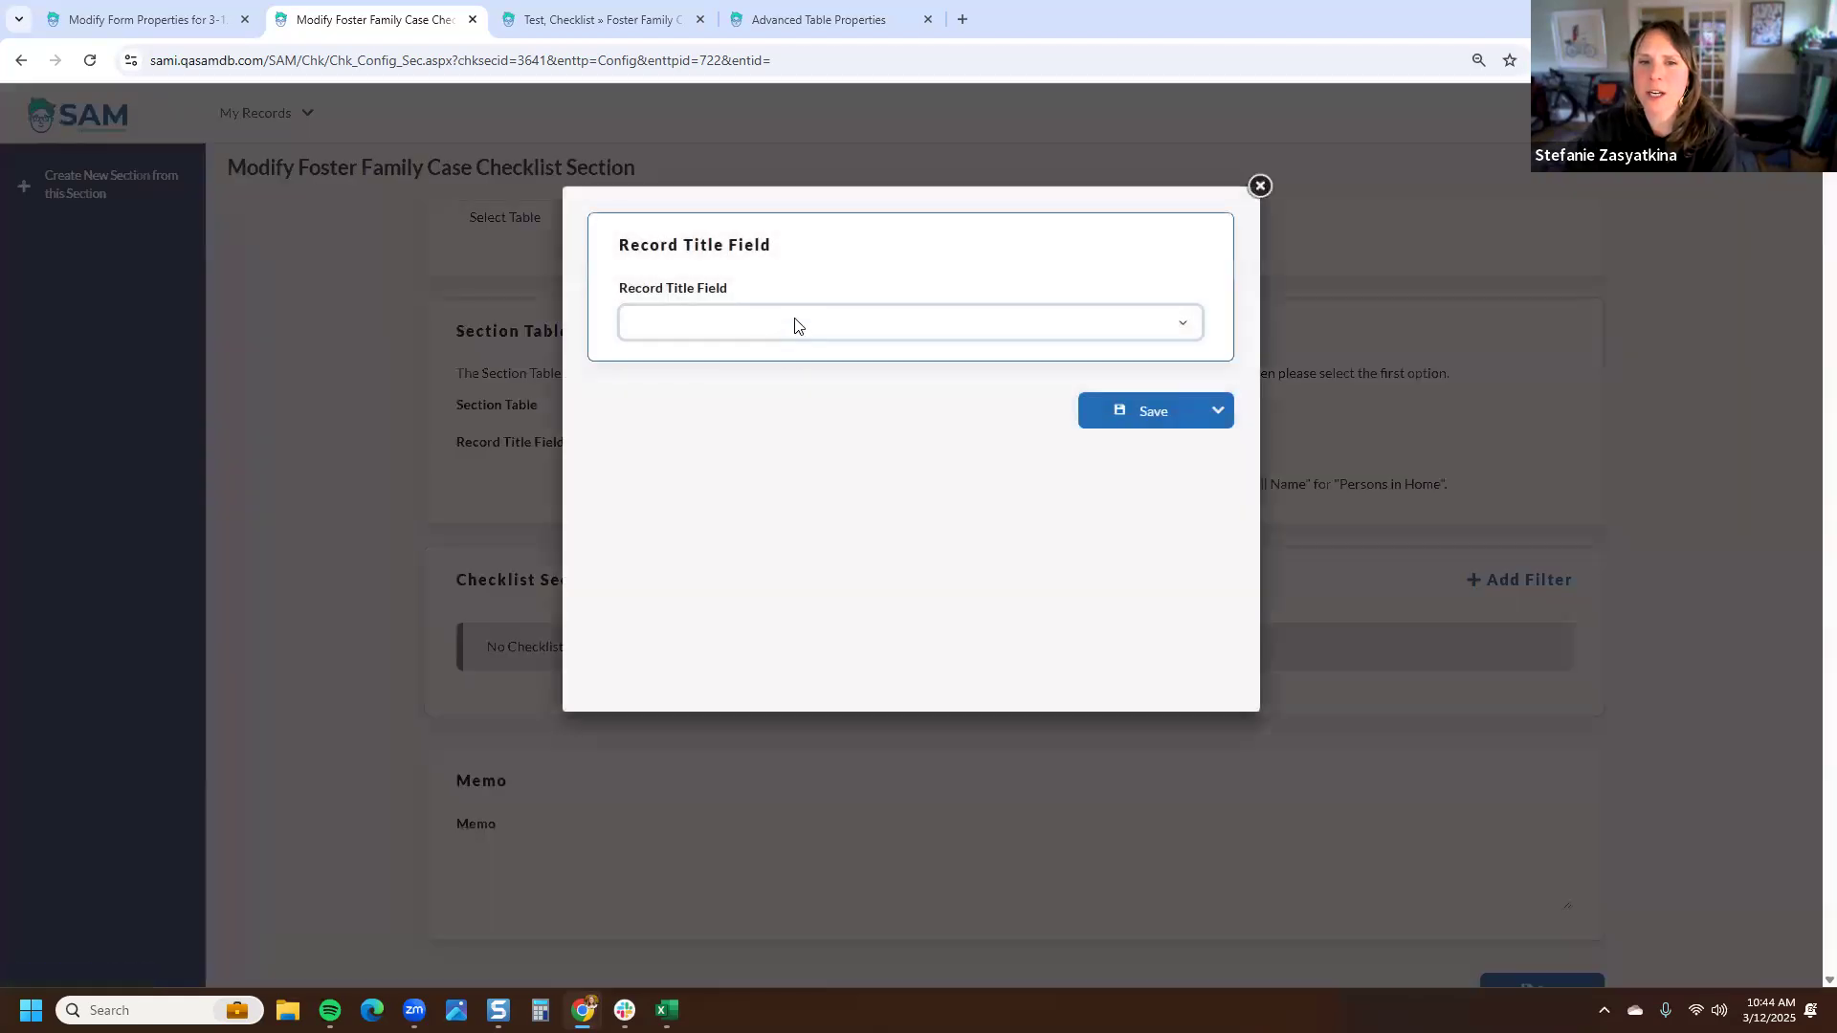
{"action": "left_click", "coordinate": [795, 325]}
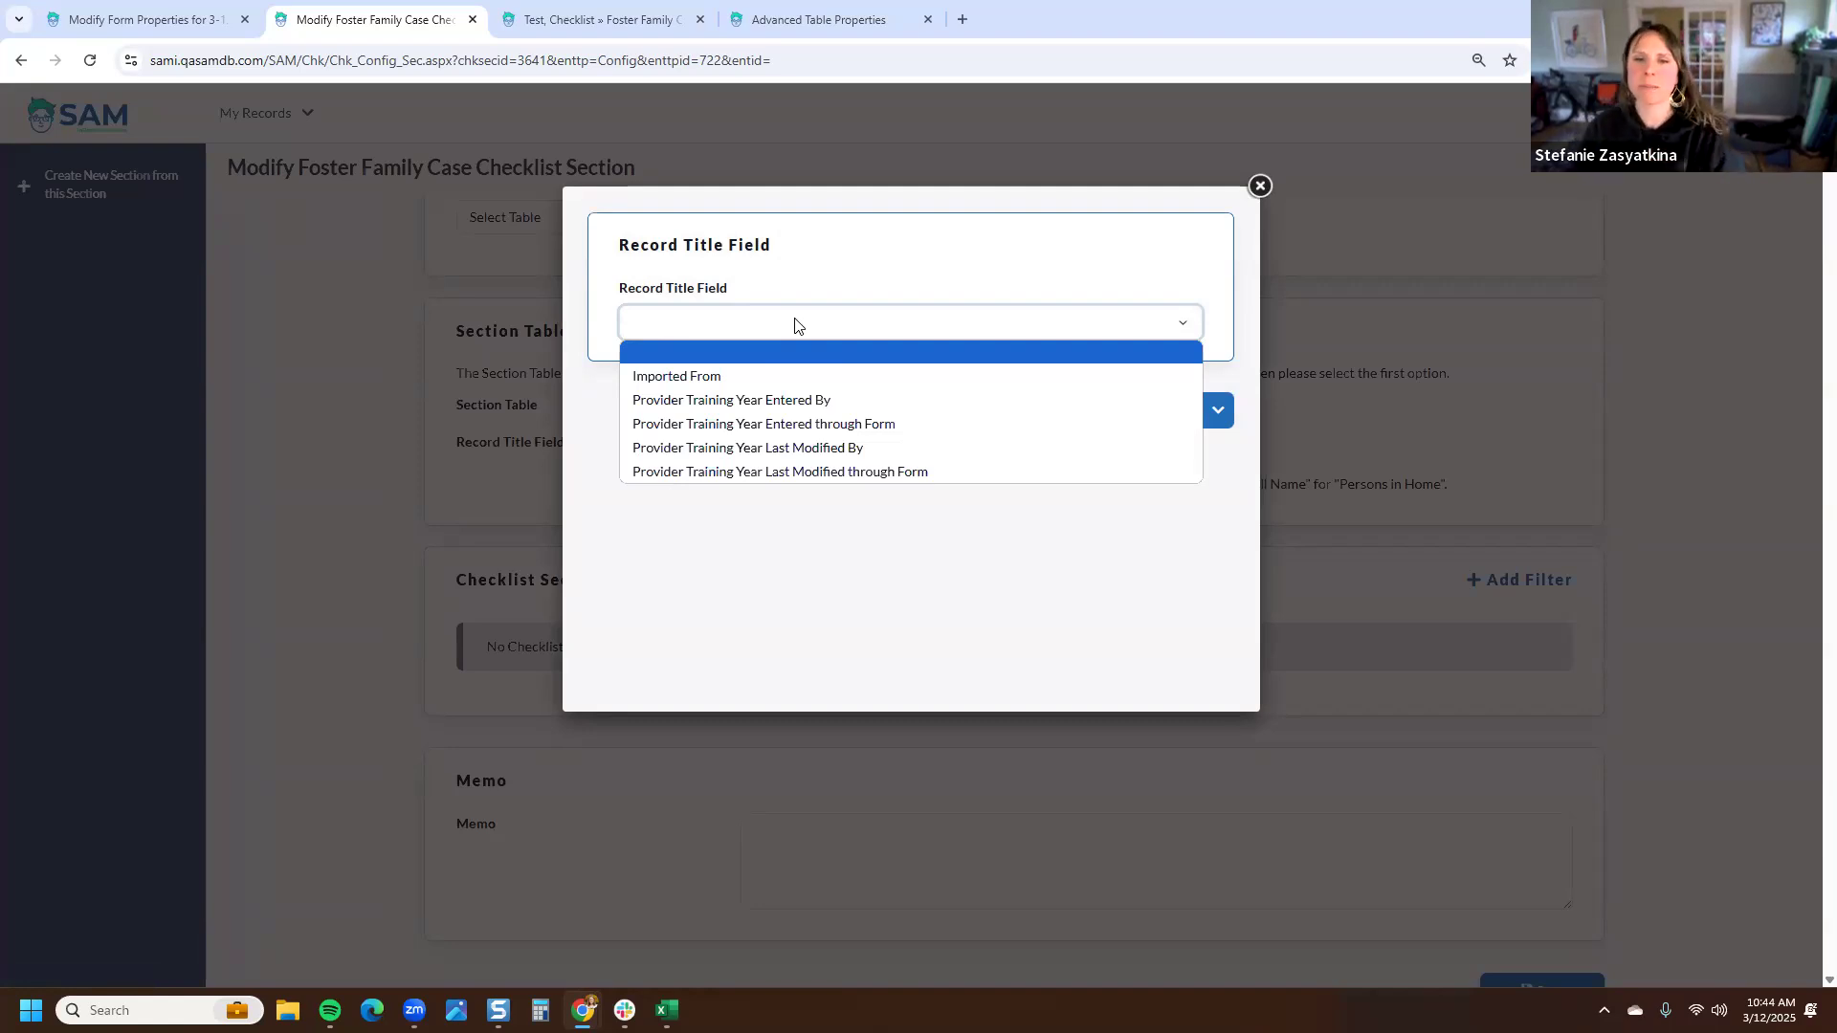
{"action": "left_click", "coordinate": [1116, 220]}
{"action": "left_click", "coordinate": [1261, 186]}
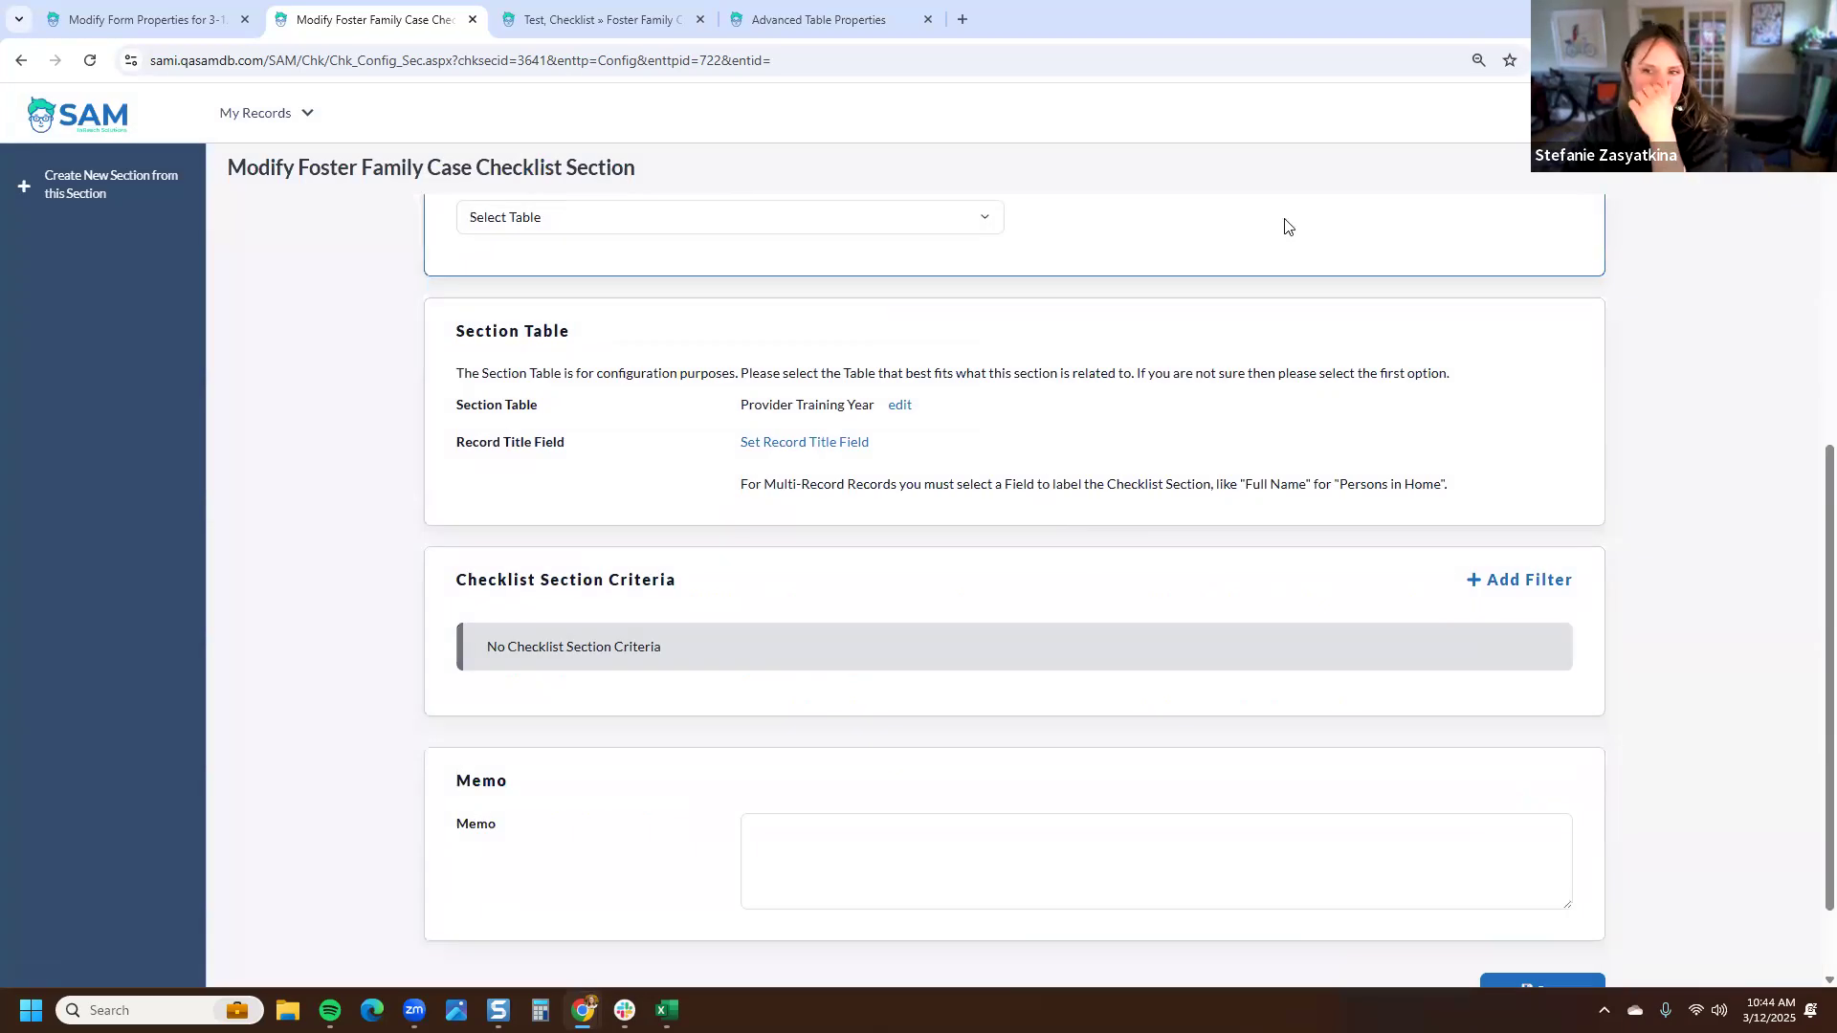
{"action": "left_click_drag", "start_coordinate": [1468, 485], "coordinate": [1246, 491]}
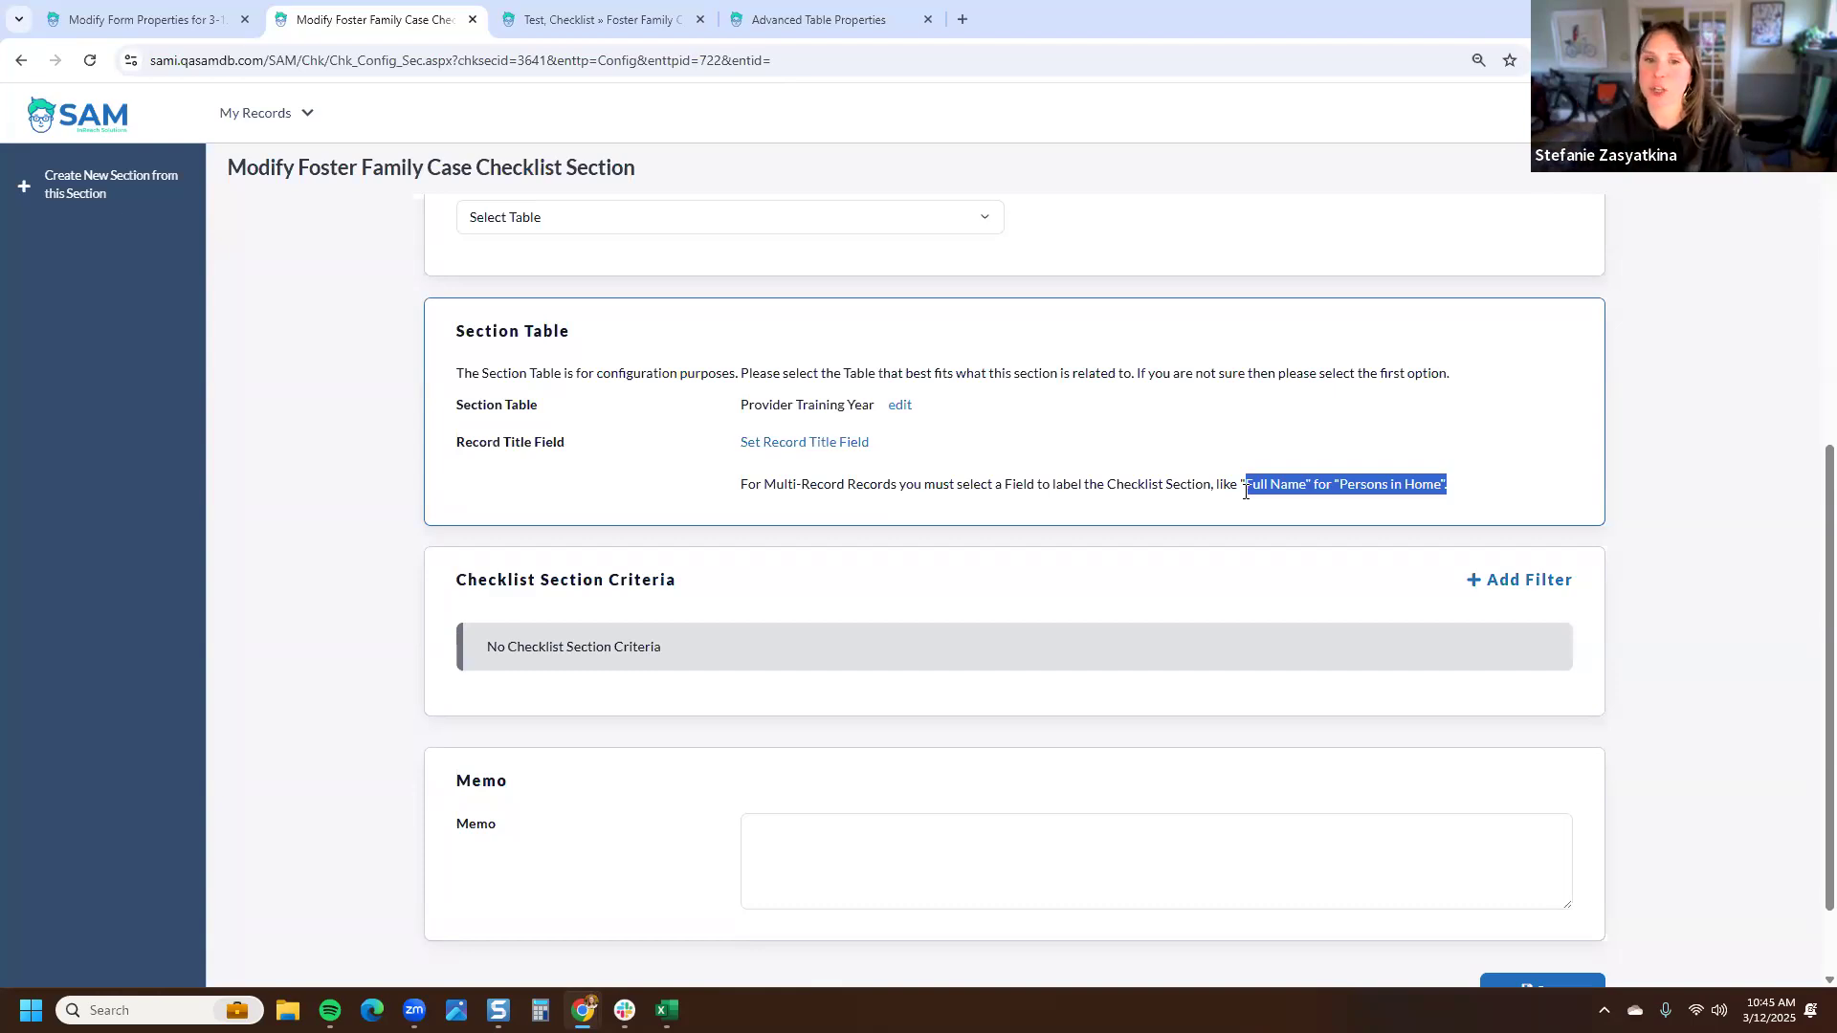
- Leave the section memo empty and save the Required Provider Training section configuration
{"action": "left_click", "coordinate": [408, 650]}
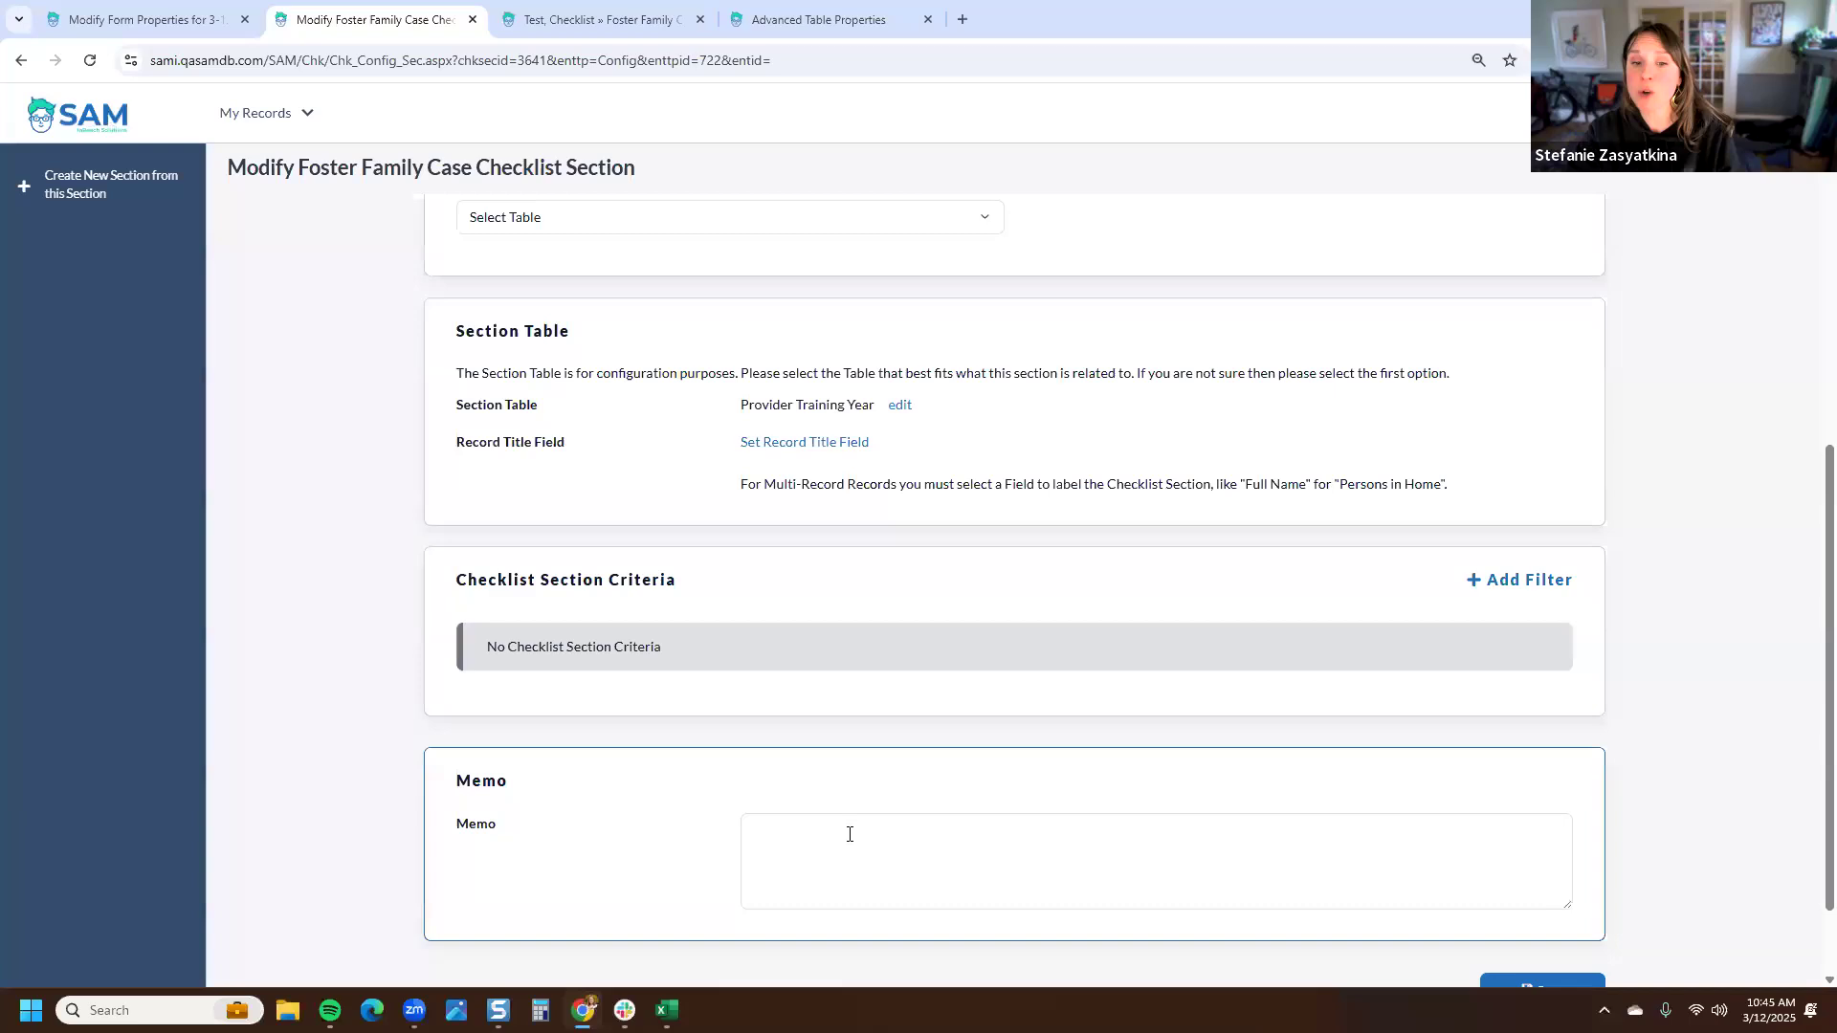
{"action": "left_click_drag", "start_coordinate": [517, 829], "coordinate": [460, 839]}
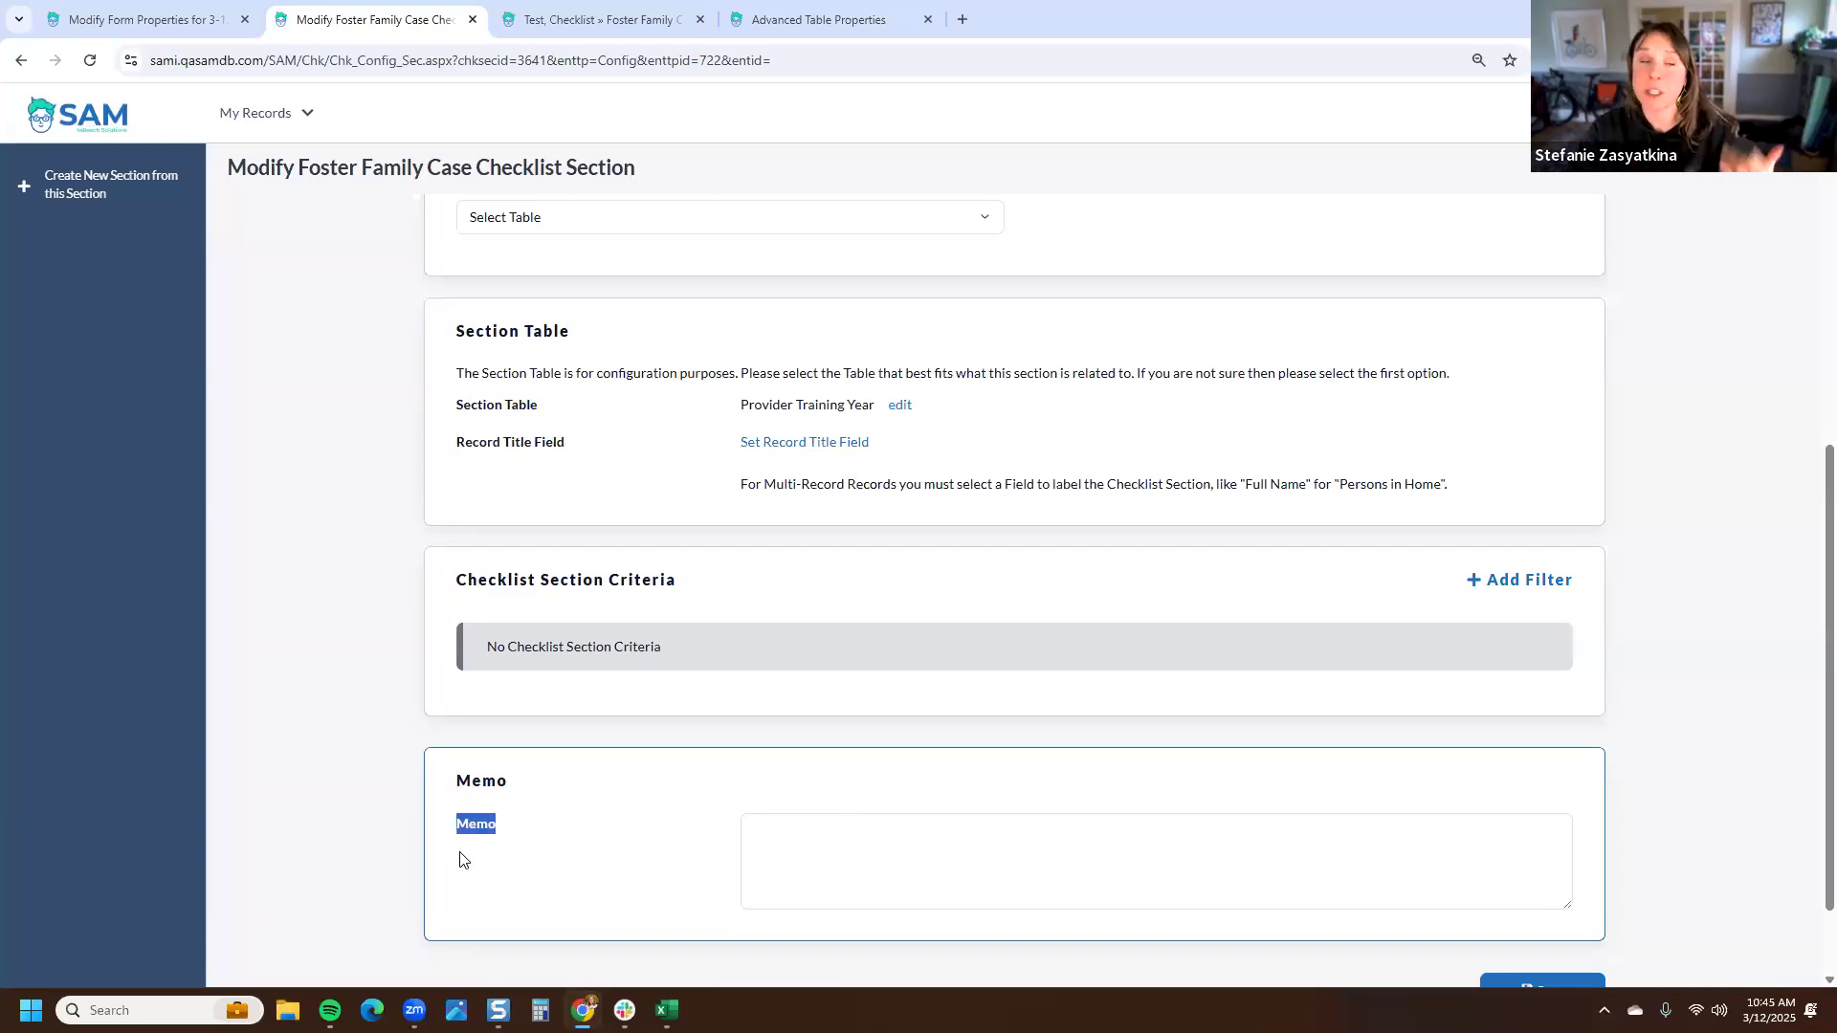
{"action": "scroll", "coordinate": [484, 853], "scroll_direction": "down", "scroll_amount": 2}
{"action": "left_click", "coordinate": [573, 783]}
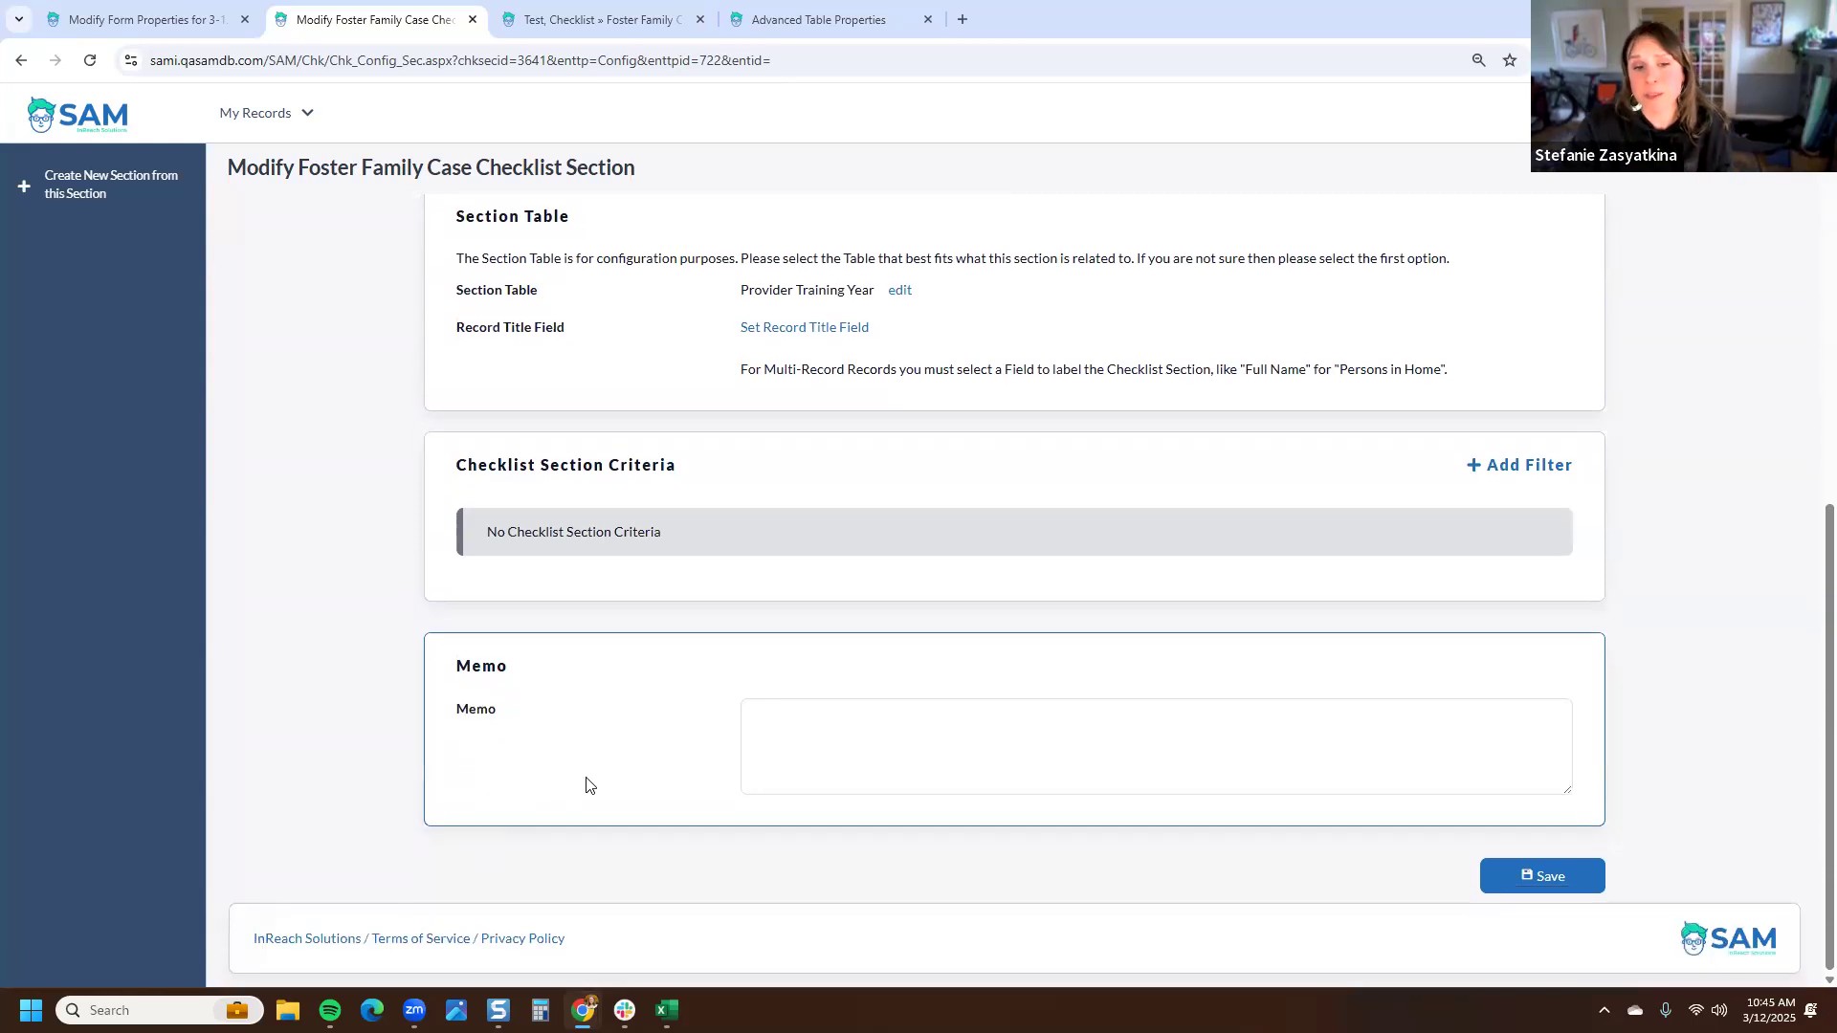
{"action": "left_click", "coordinate": [1569, 873]}
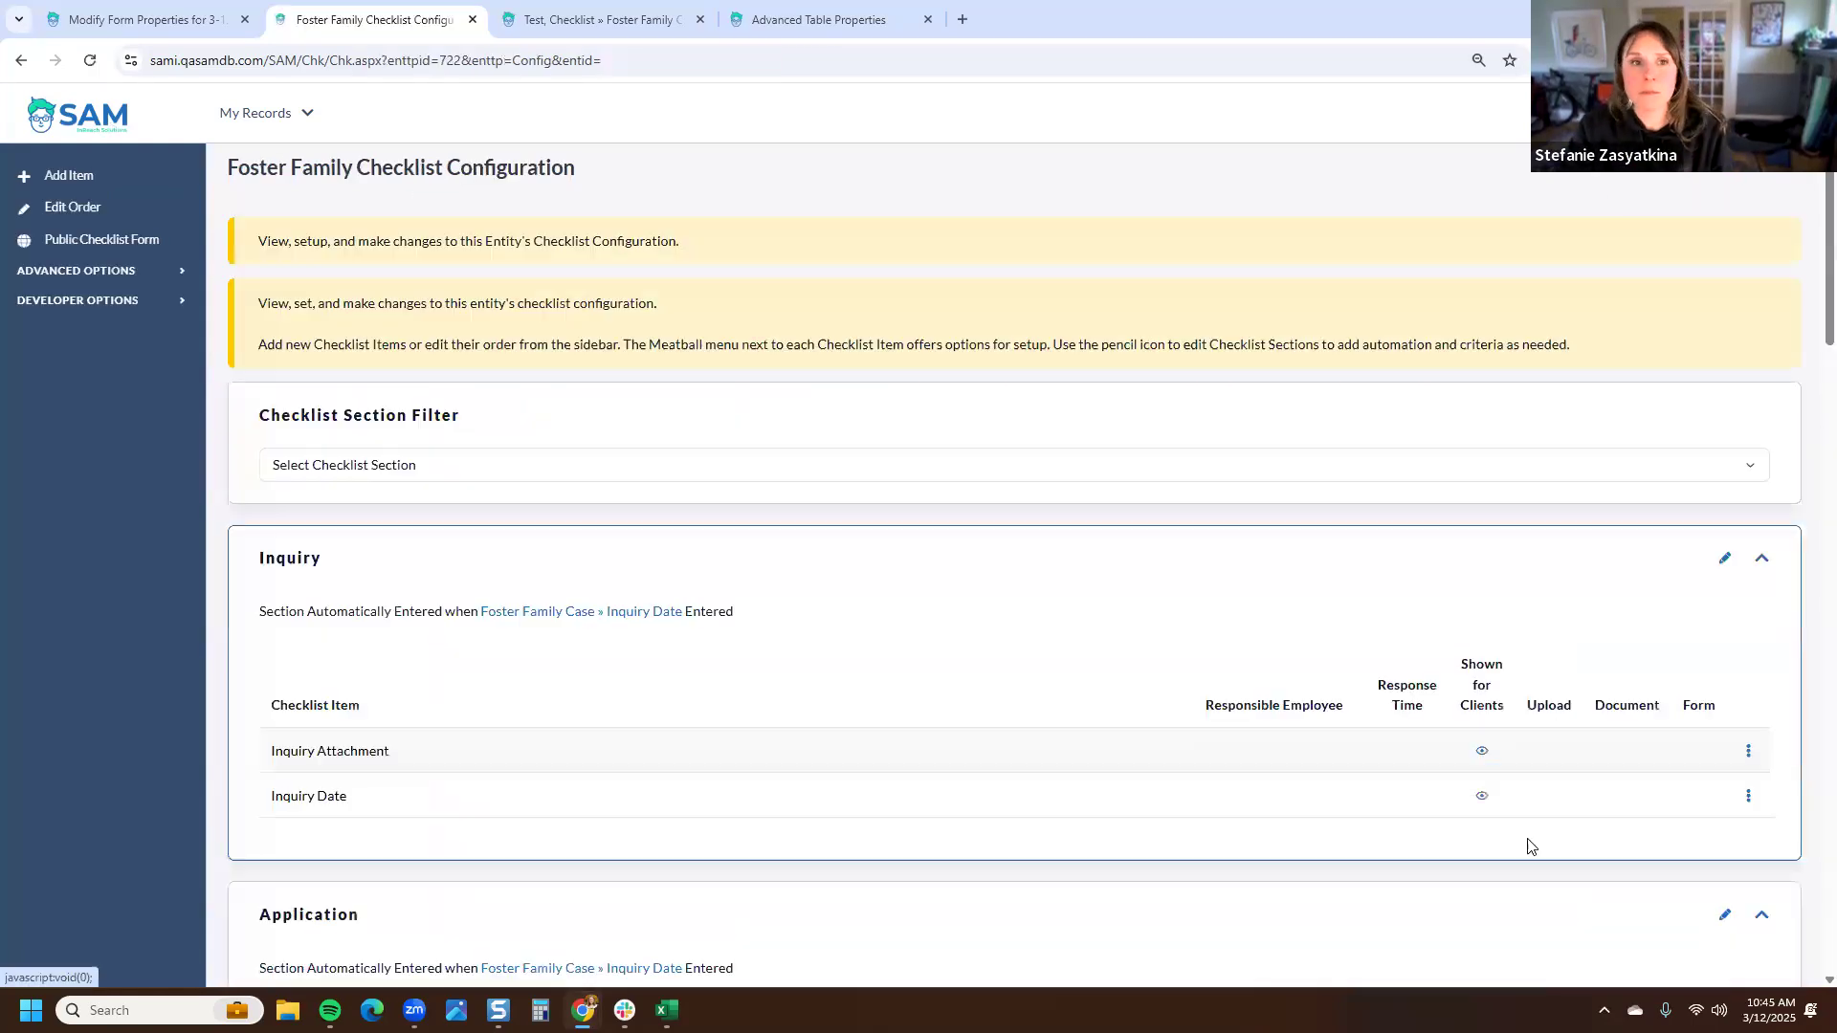
- Filter the Foster Family checklist configuration to show only the Required Provider Training section
{"action": "left_click", "coordinate": [922, 464]}
{"action": "left_click", "coordinate": [389, 639]}
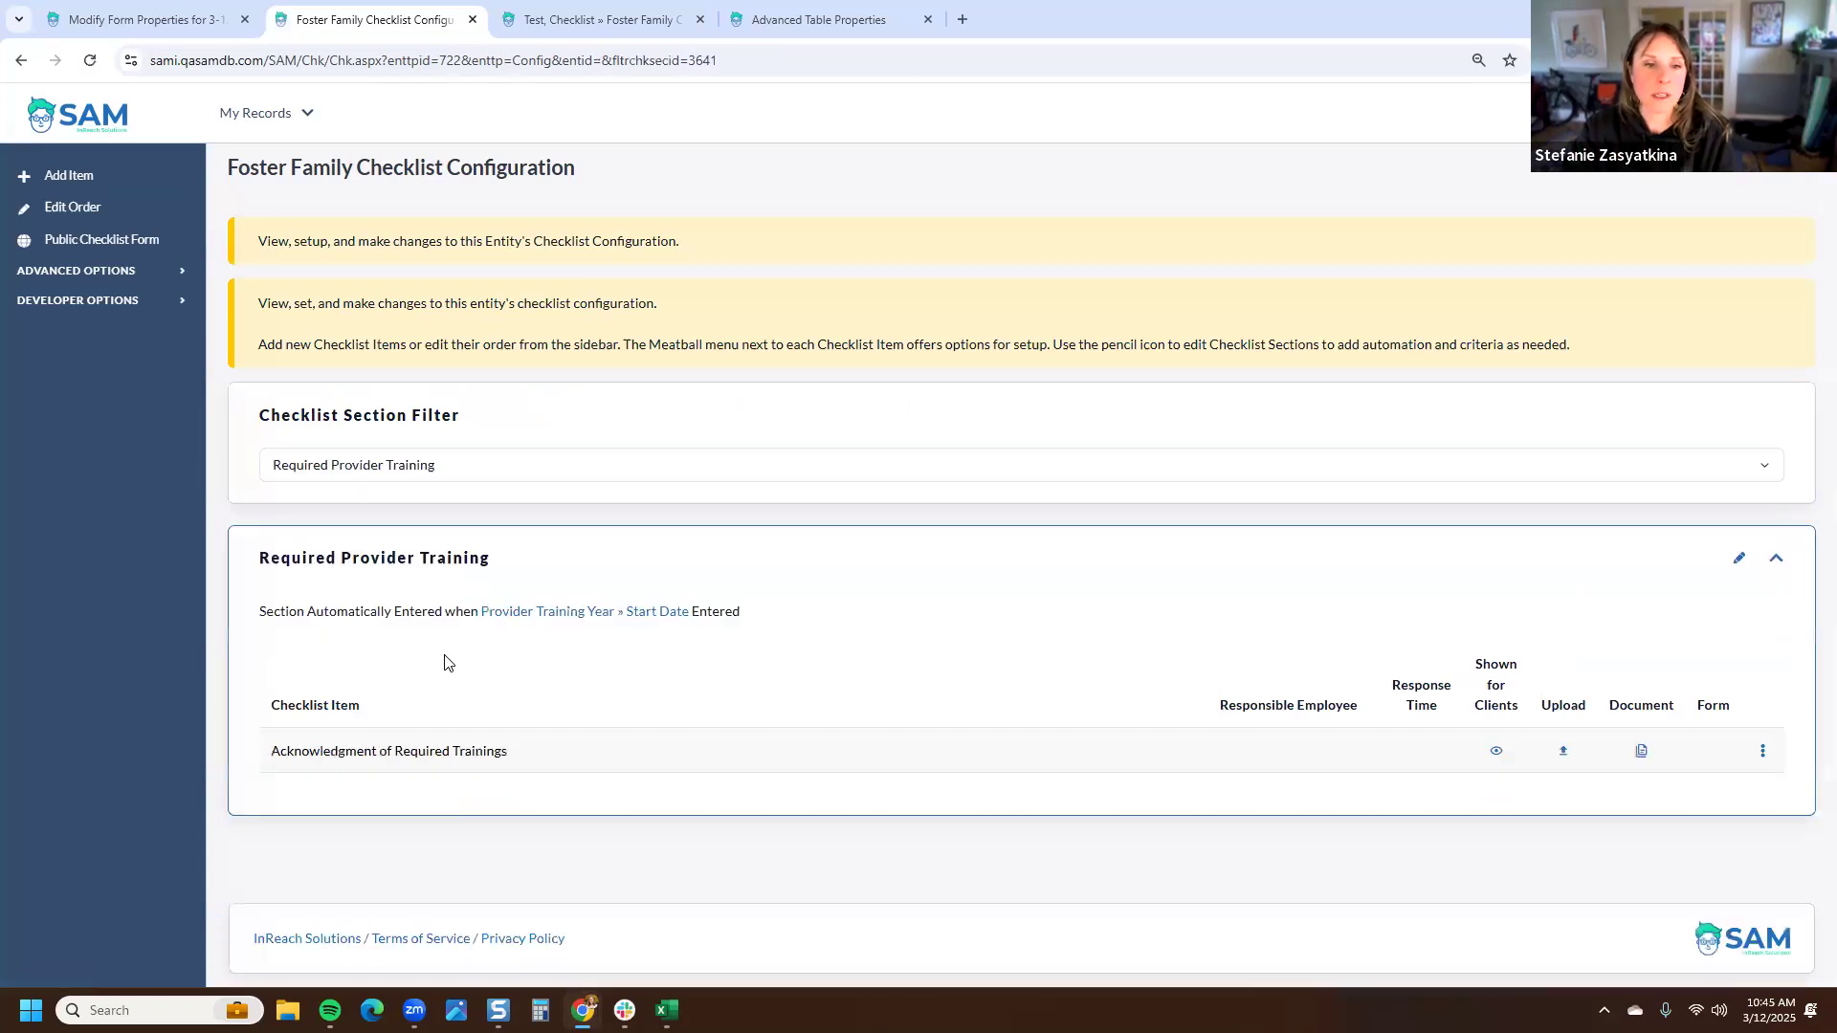
{"action": "left_click_drag", "start_coordinate": [865, 623], "coordinate": [255, 620]}
{"action": "left_click", "coordinate": [714, 652]}
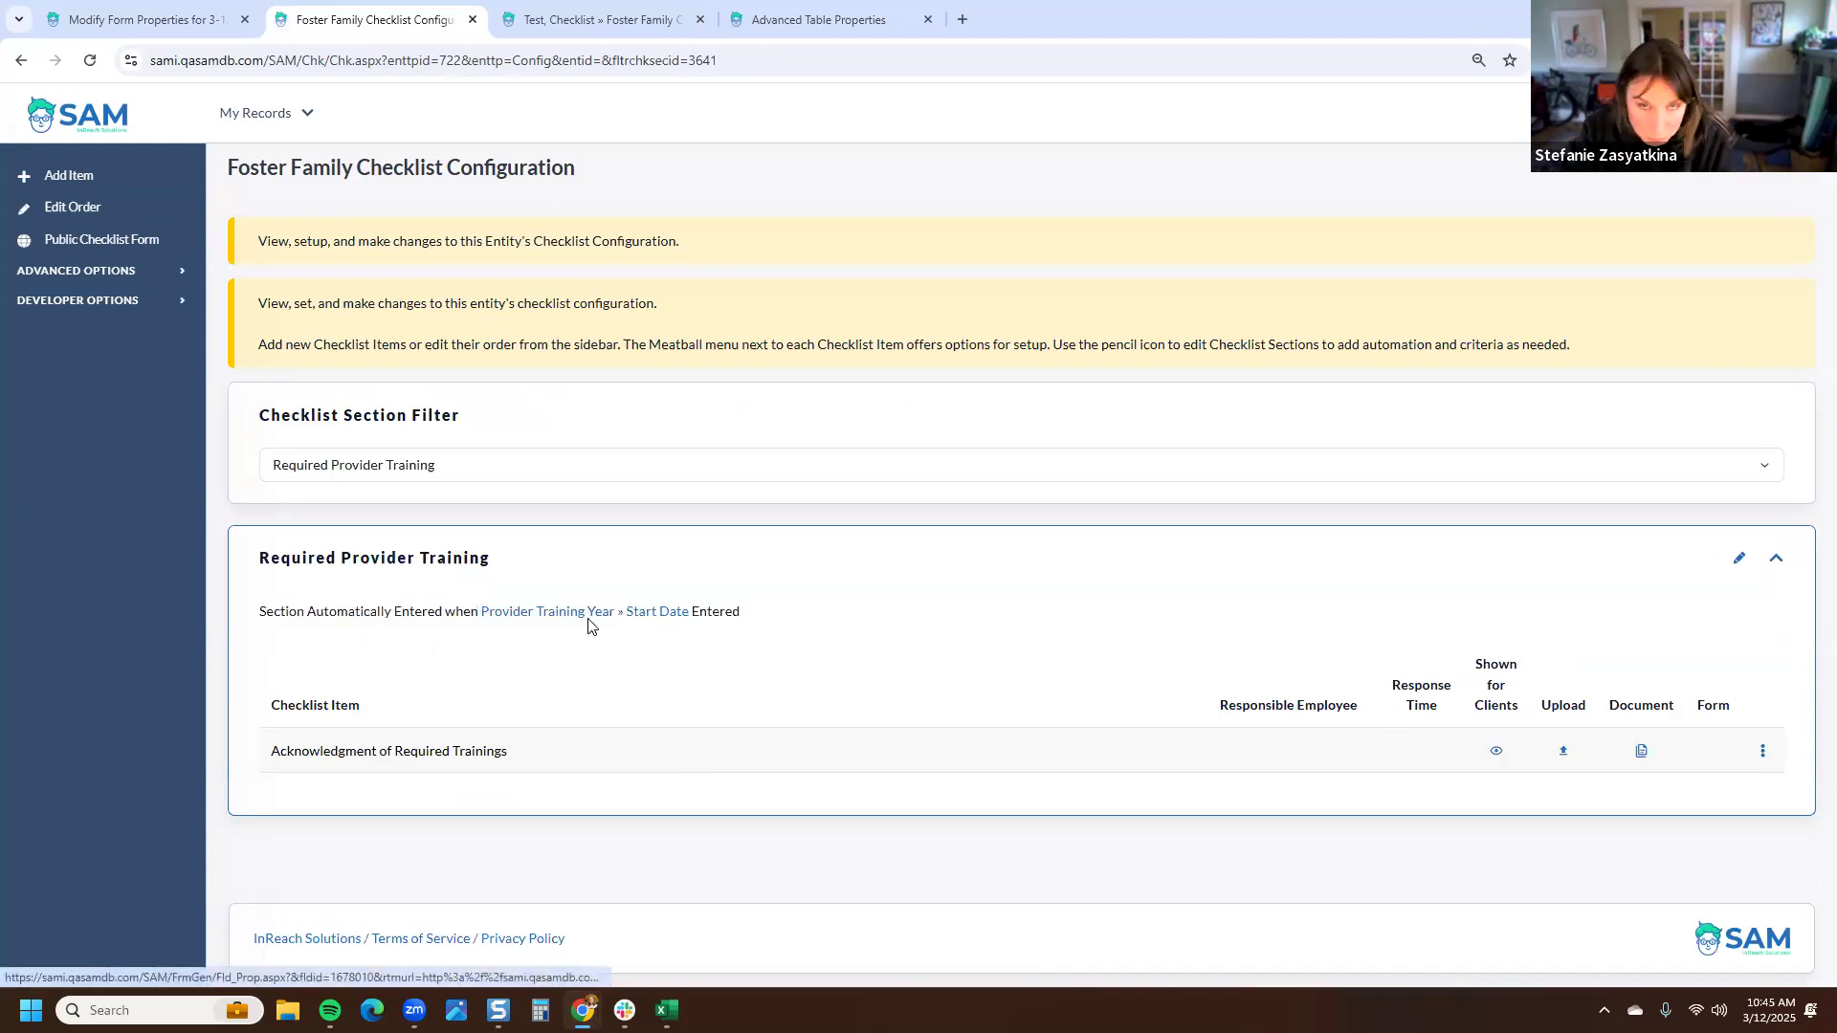
- Add a Provider Training Year record for the test family starting 3/12/2025 with 30 required hours for Provider 1 and Provider 2
{"action": "left_click", "coordinate": [641, 13]}
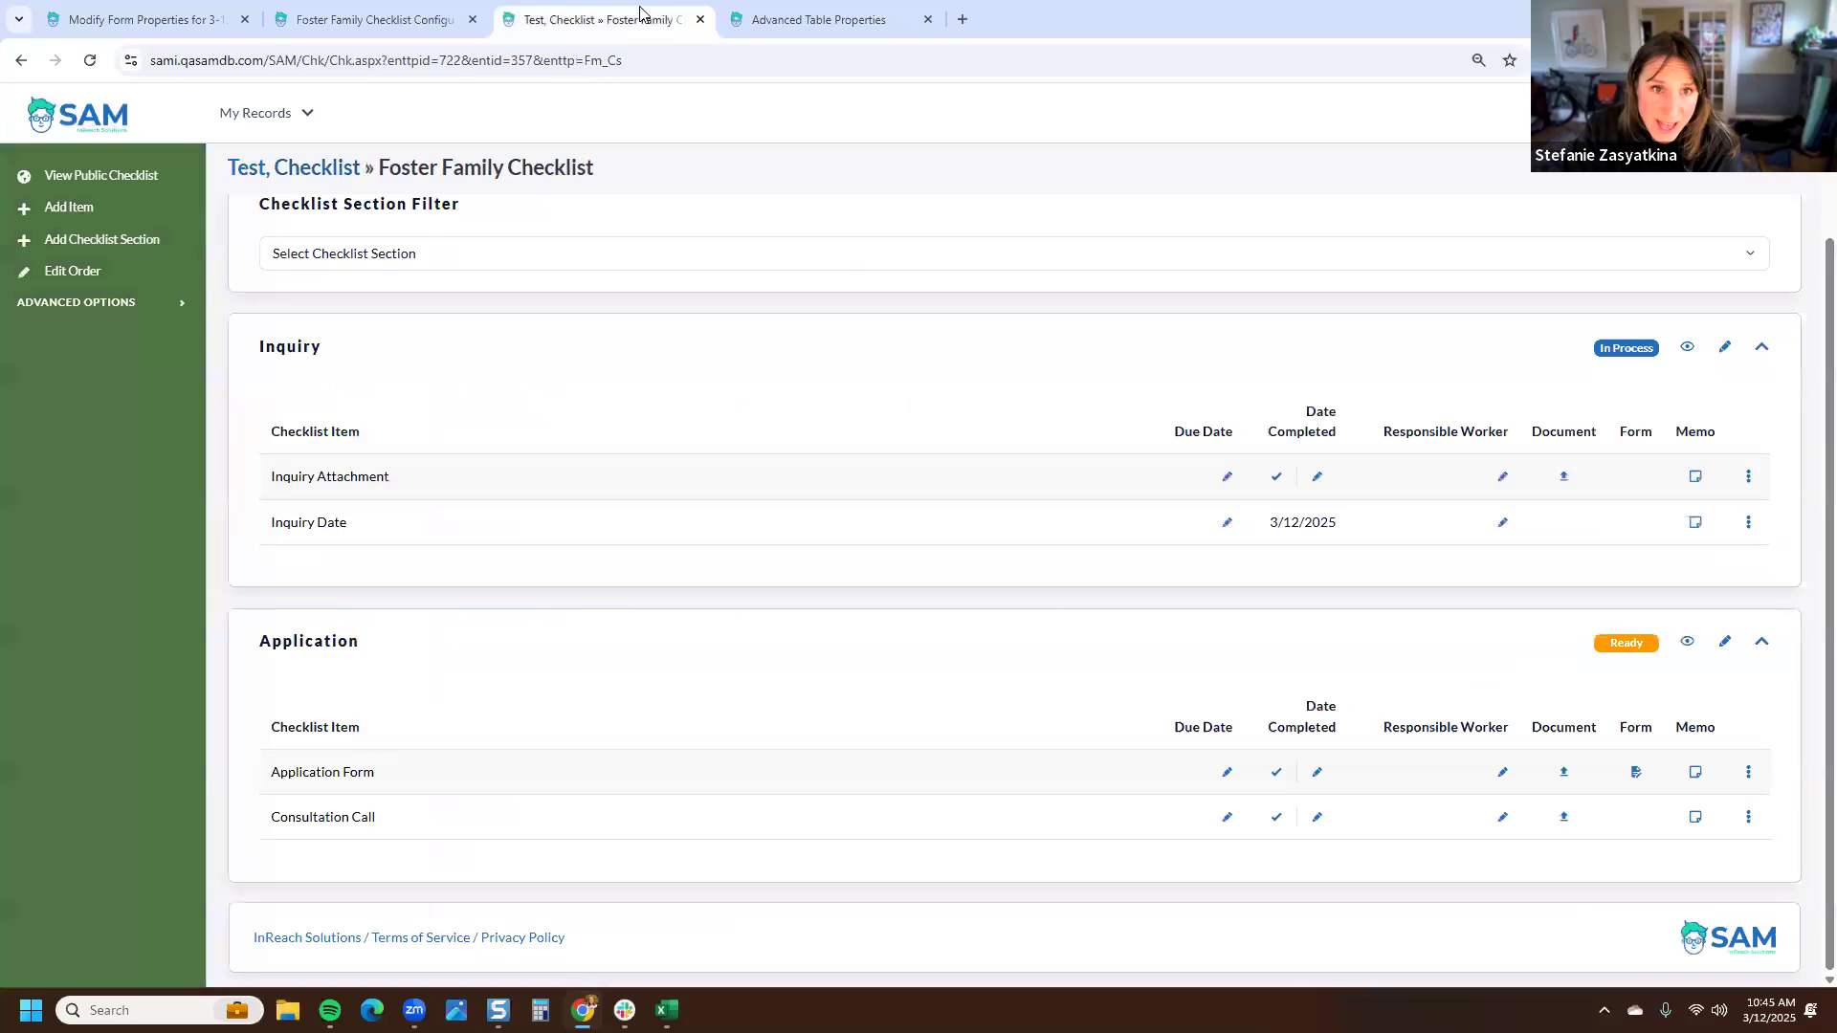
{"action": "left_click", "coordinate": [335, 179]}
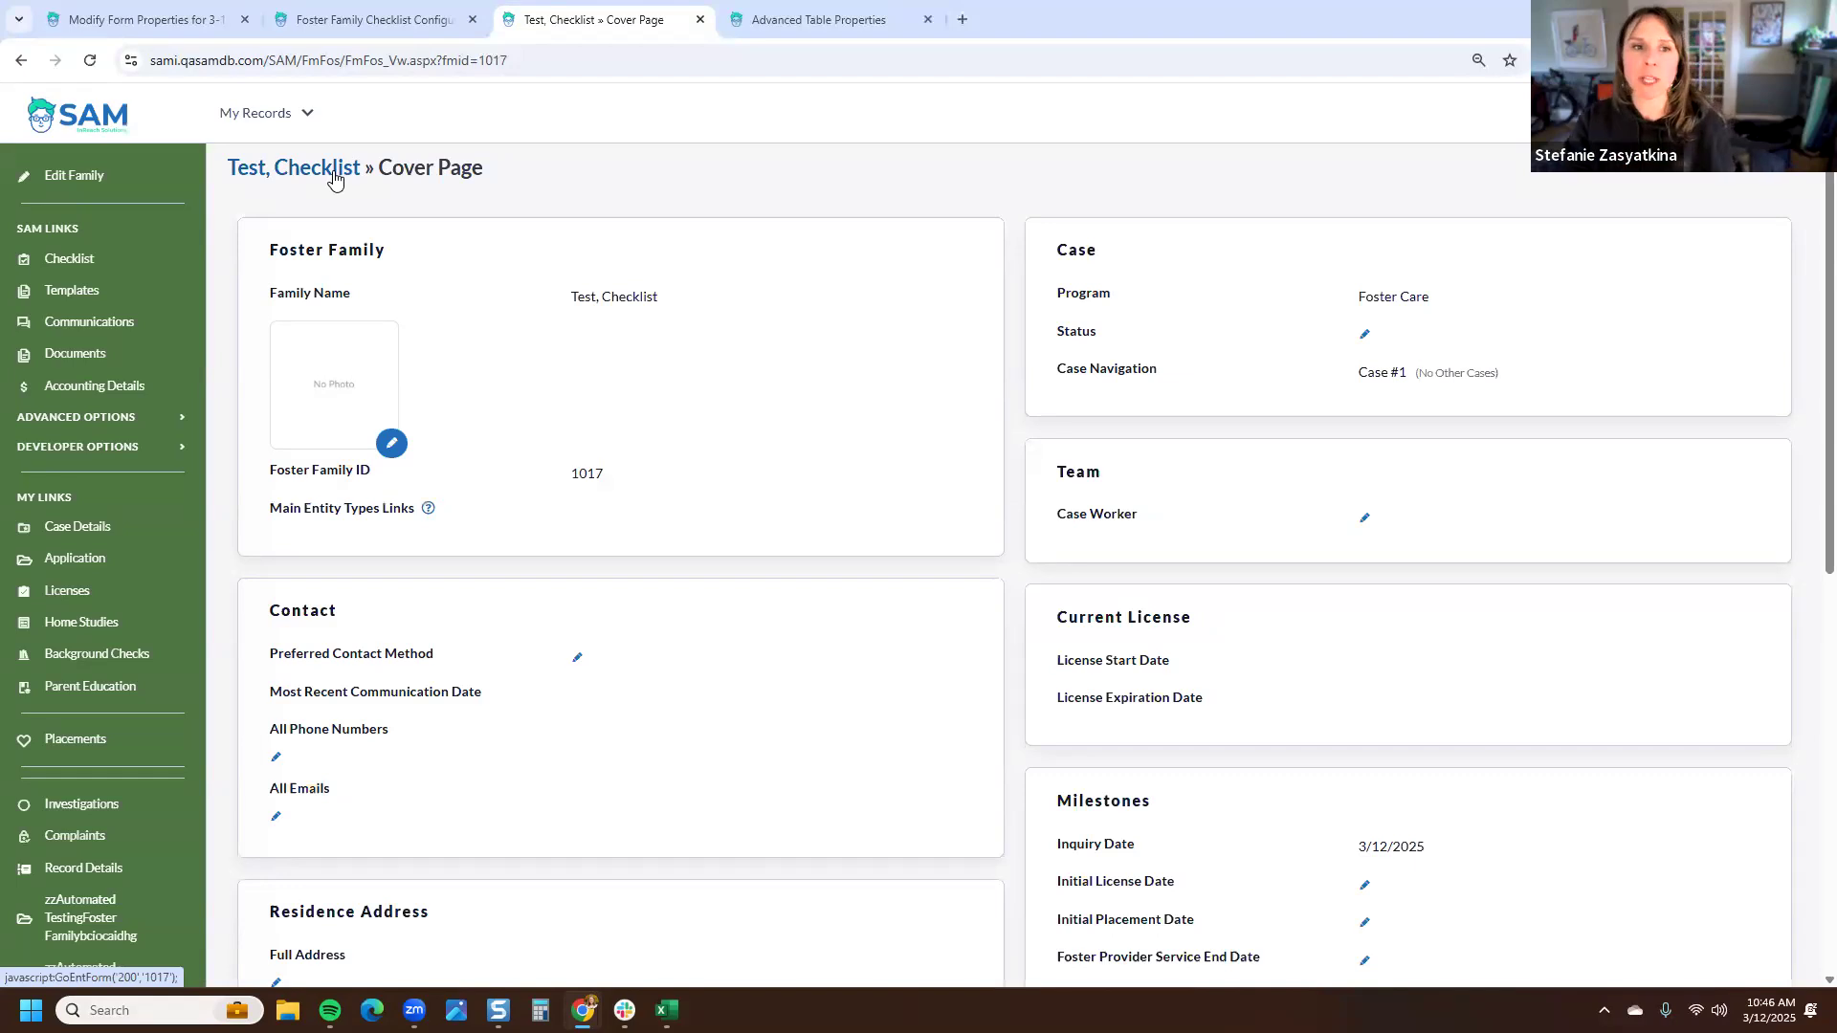
{"action": "left_click", "coordinate": [103, 697]}
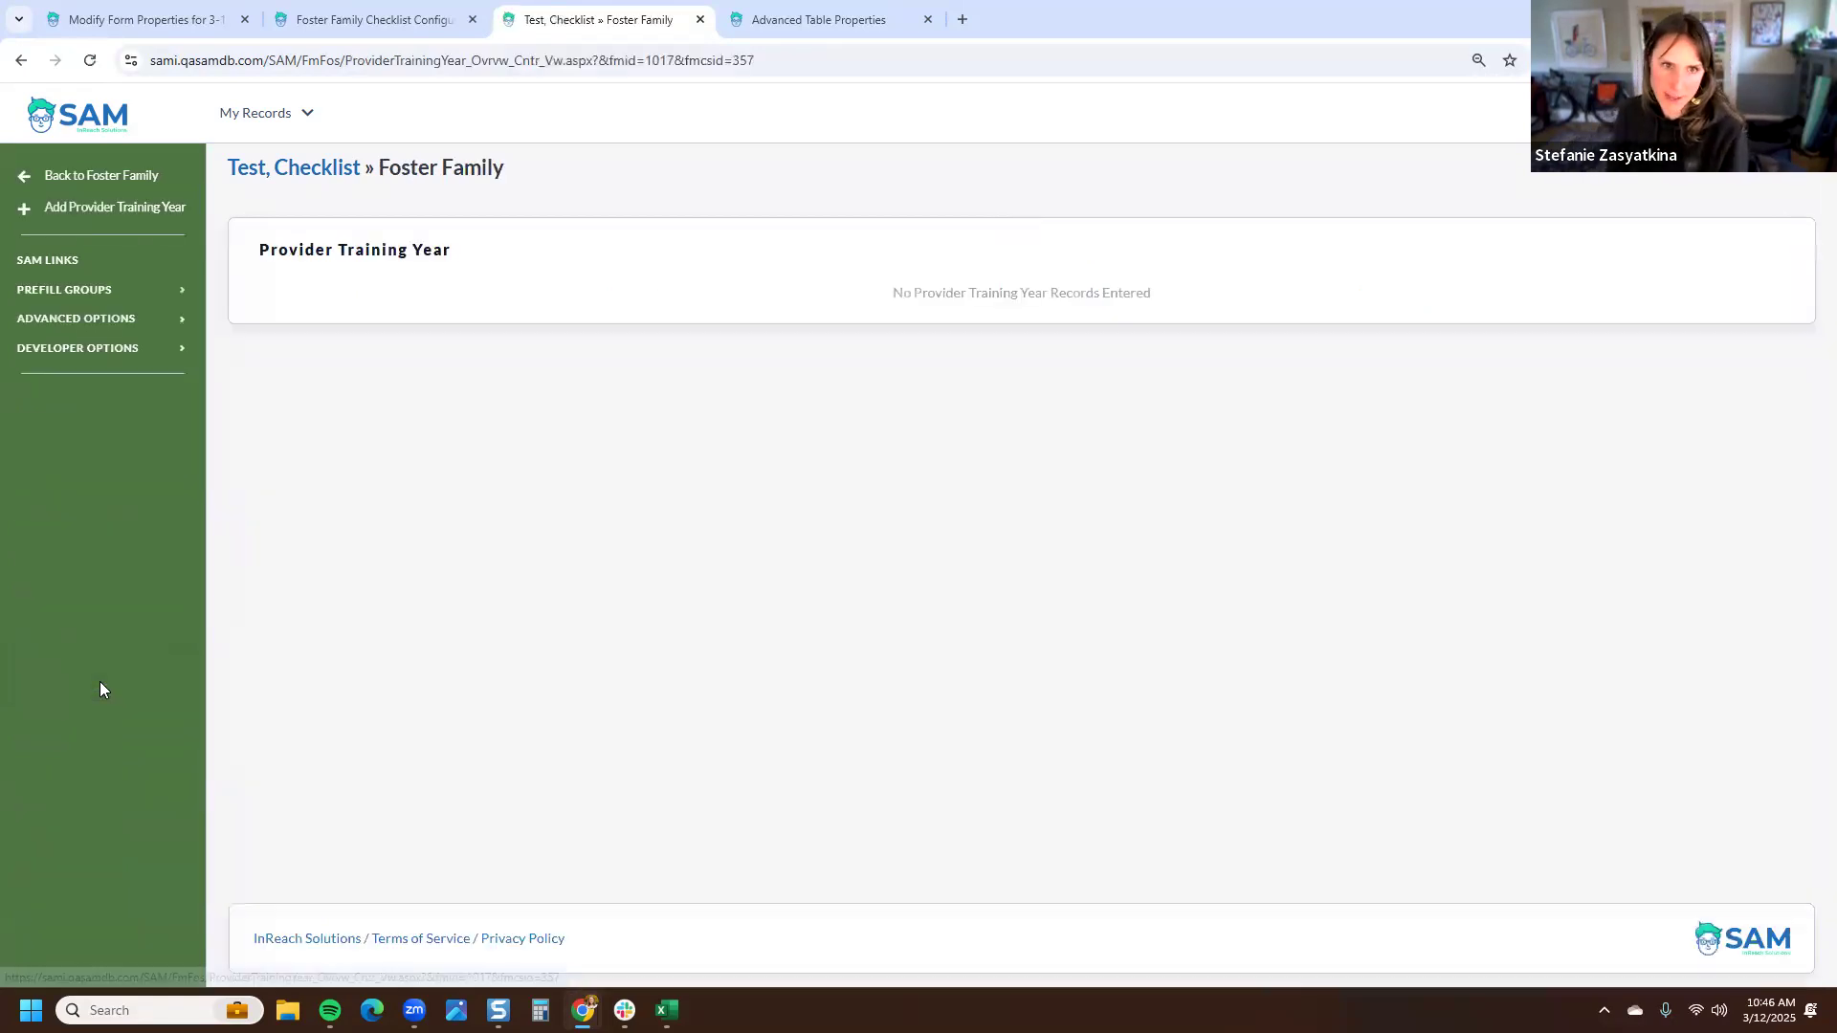
{"action": "left_click", "coordinate": [99, 218]}
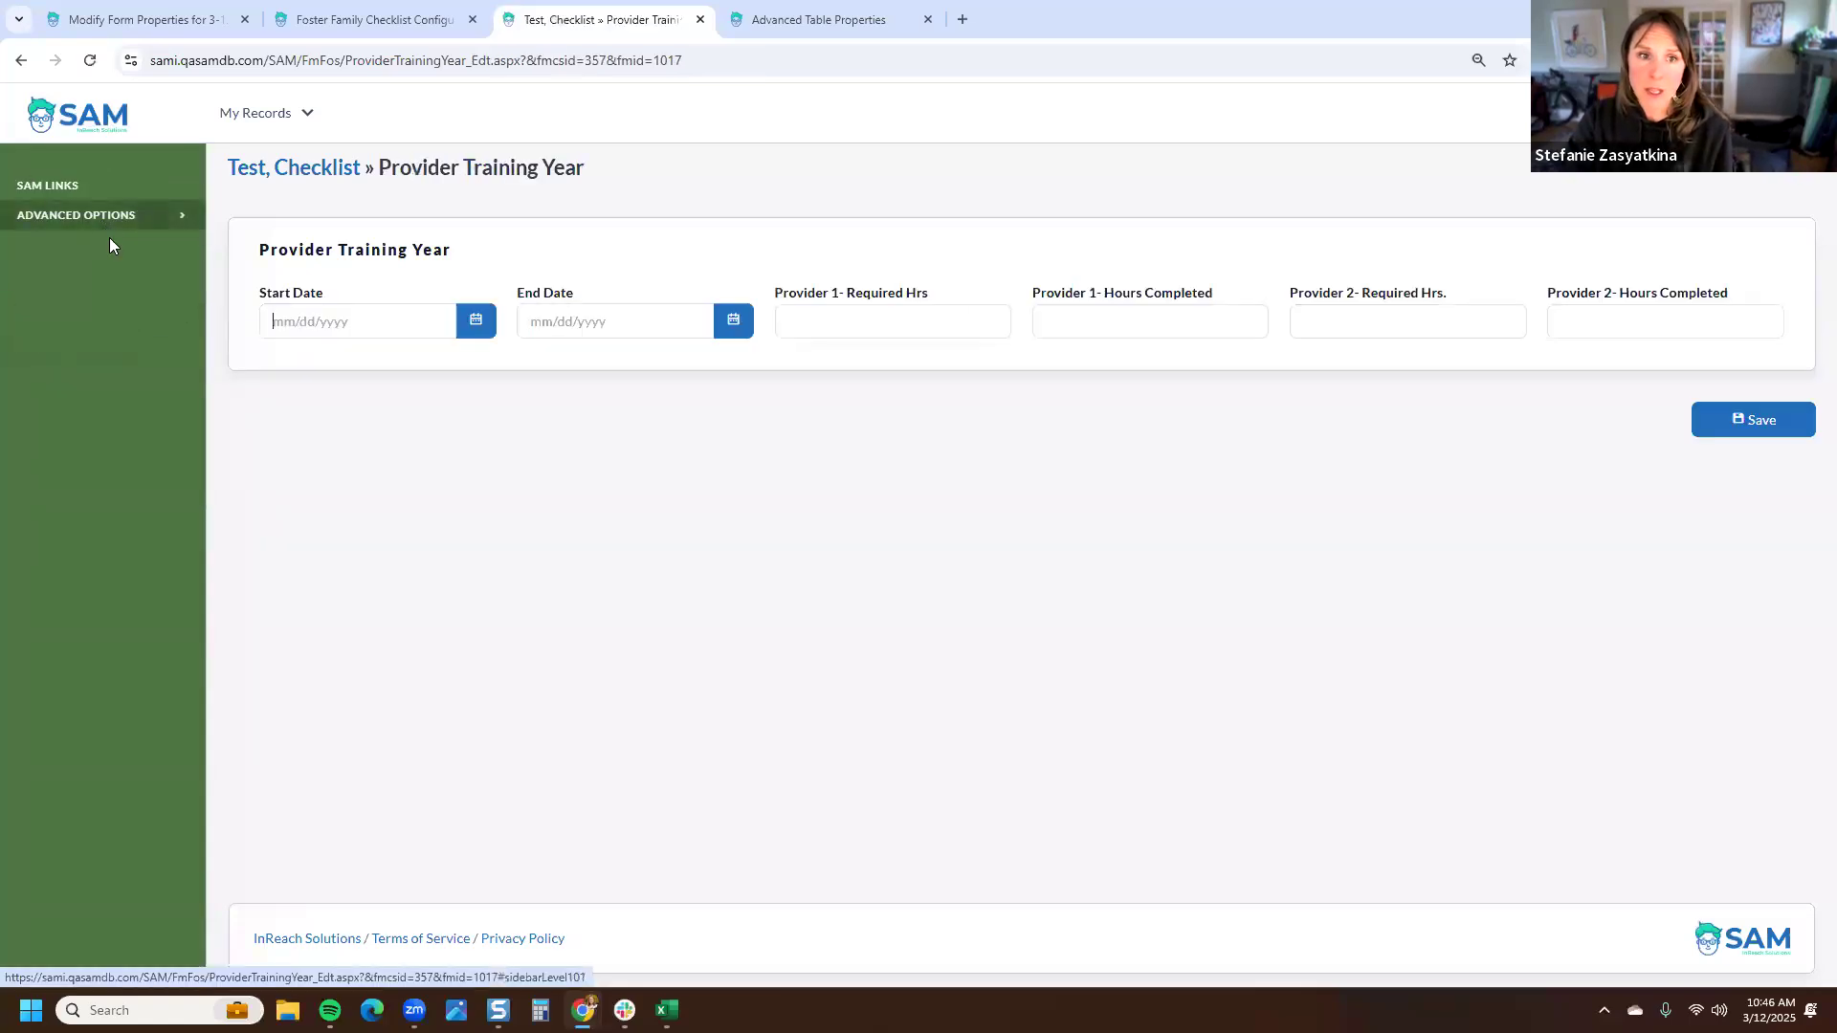
{"action": "left_click", "coordinate": [475, 321]}
{"action": "left_click", "coordinate": [349, 448]}
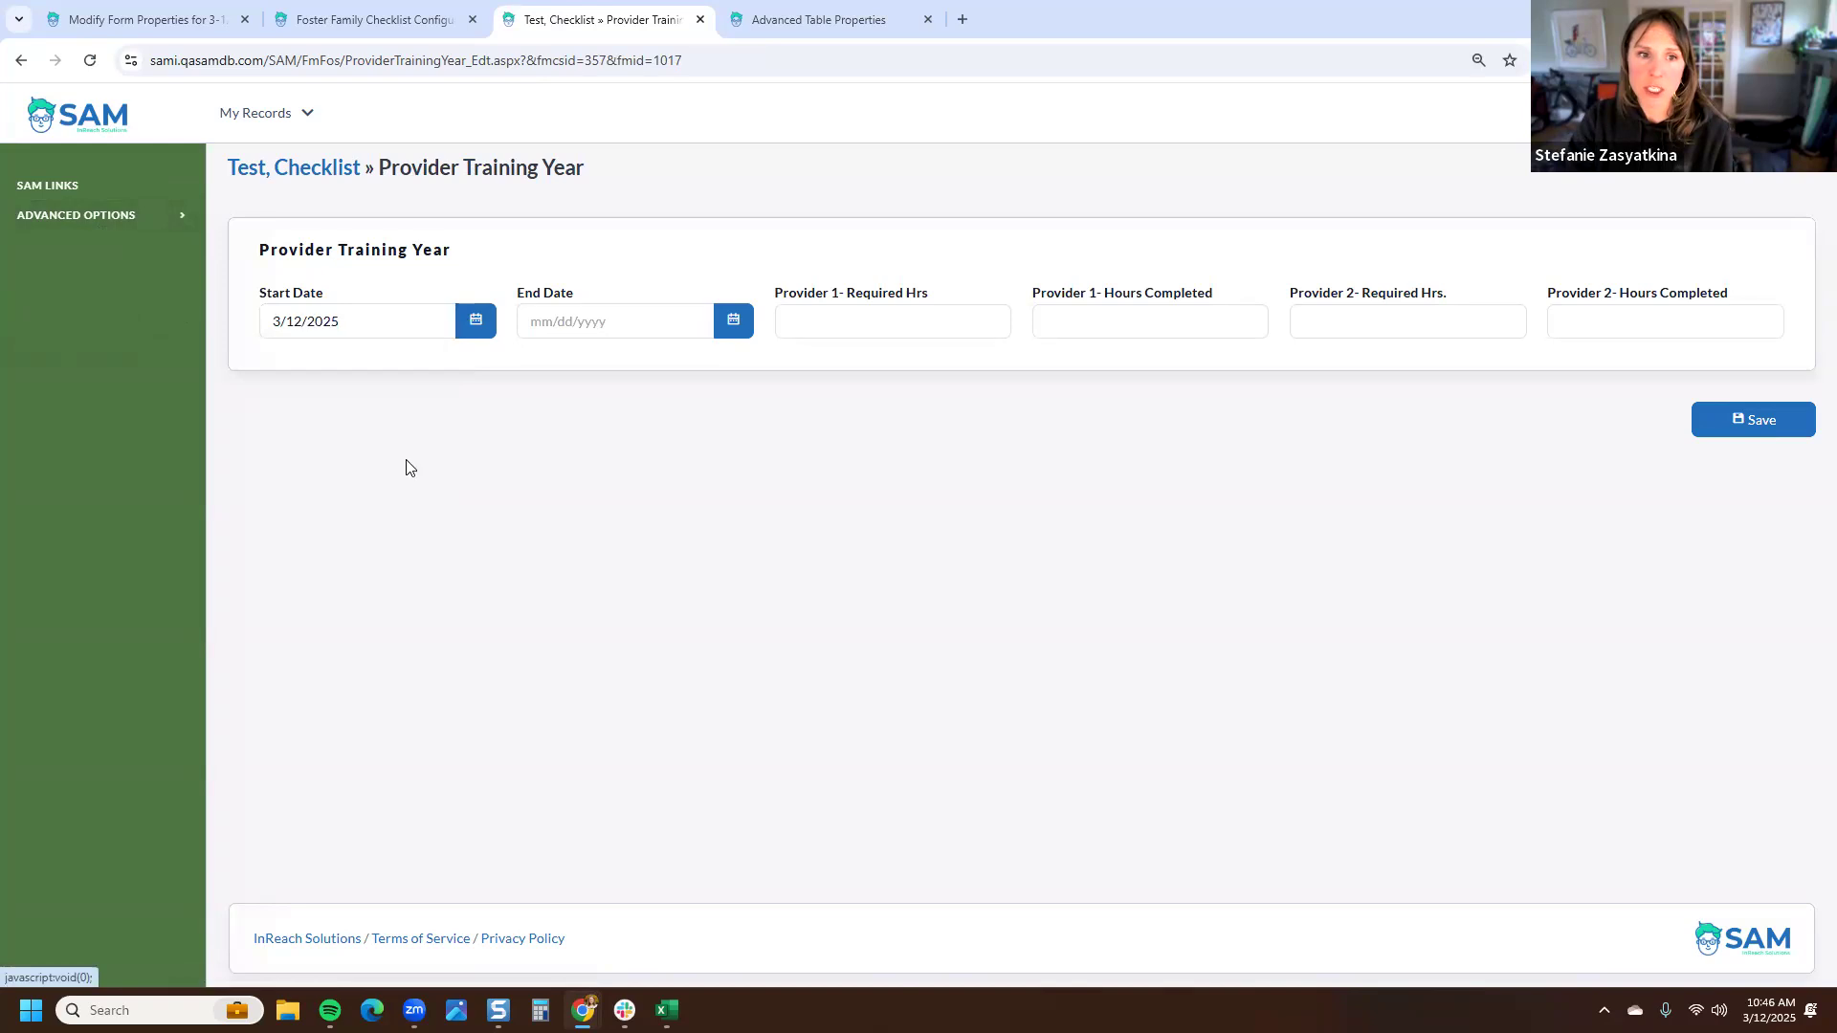
{"action": "type", "text": "30"}
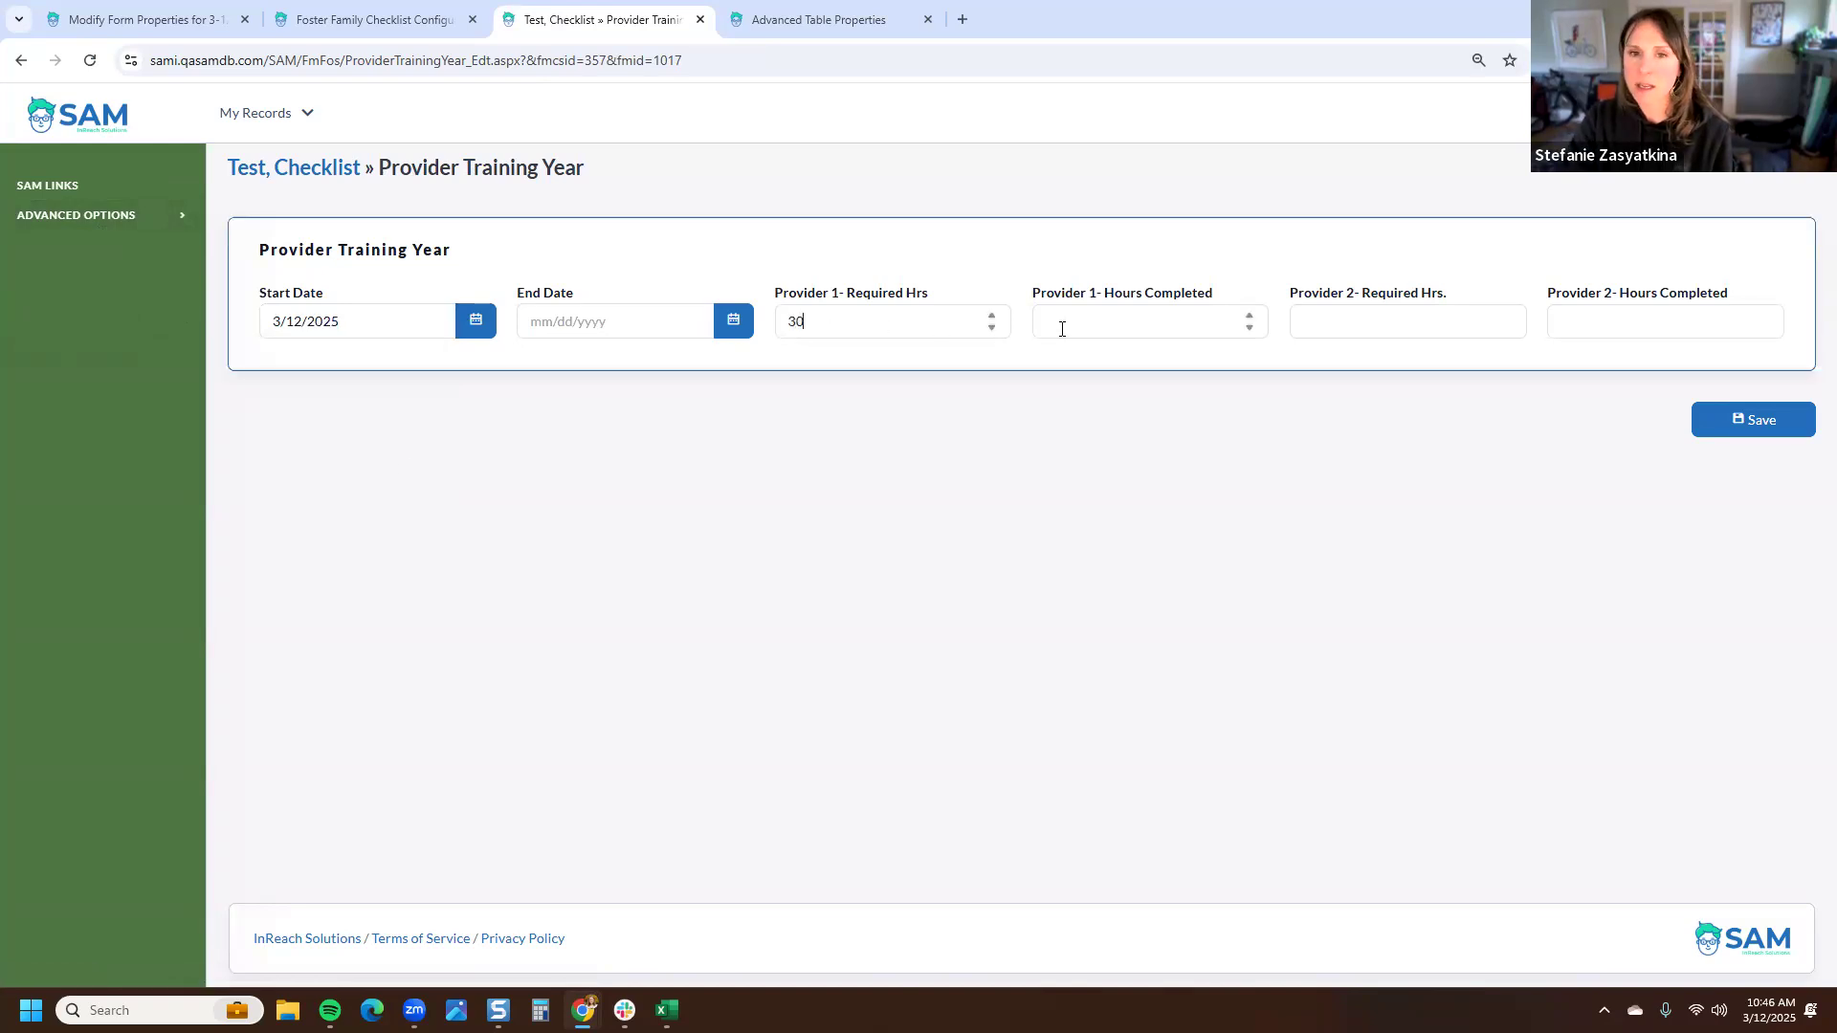
{"action": "left_click", "coordinate": [1358, 314]}
{"action": "type", "text": "30"}
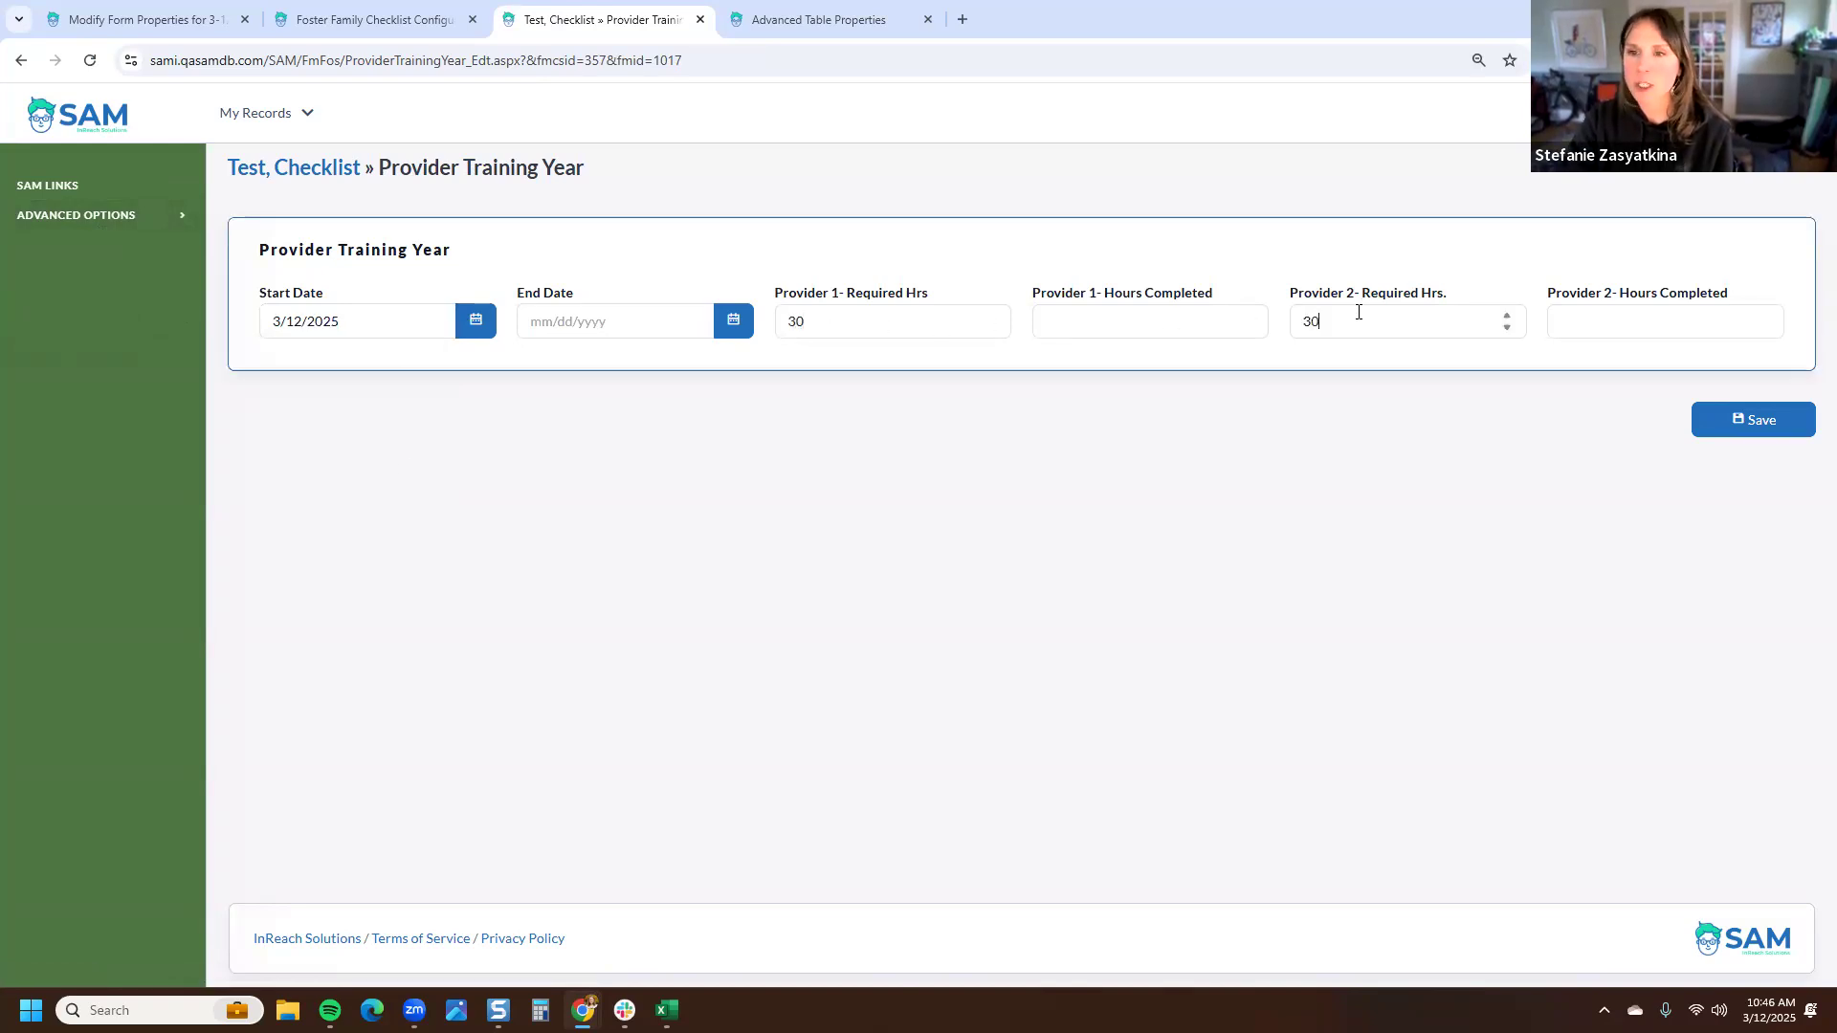
{"action": "left_click", "coordinate": [1743, 419]}
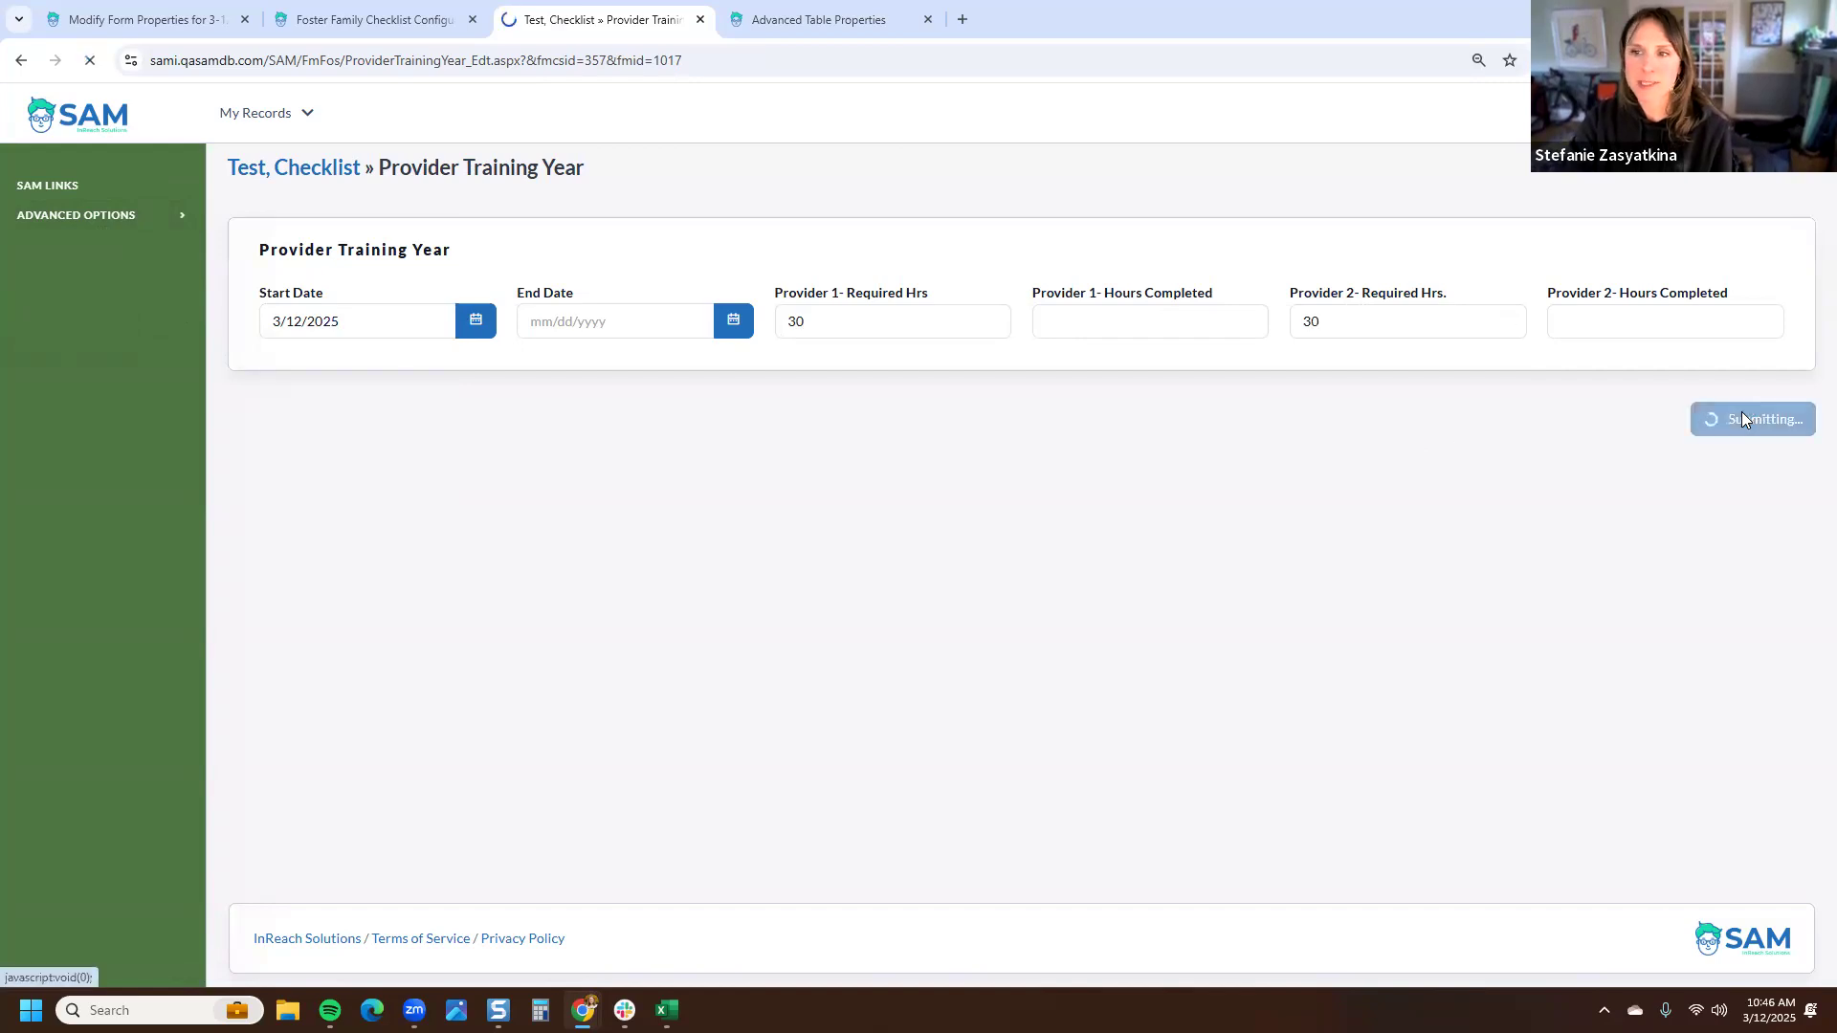
- Open the test family's checklist and filter it to the Required Provider Training section
{"action": "left_click", "coordinate": [275, 171]}
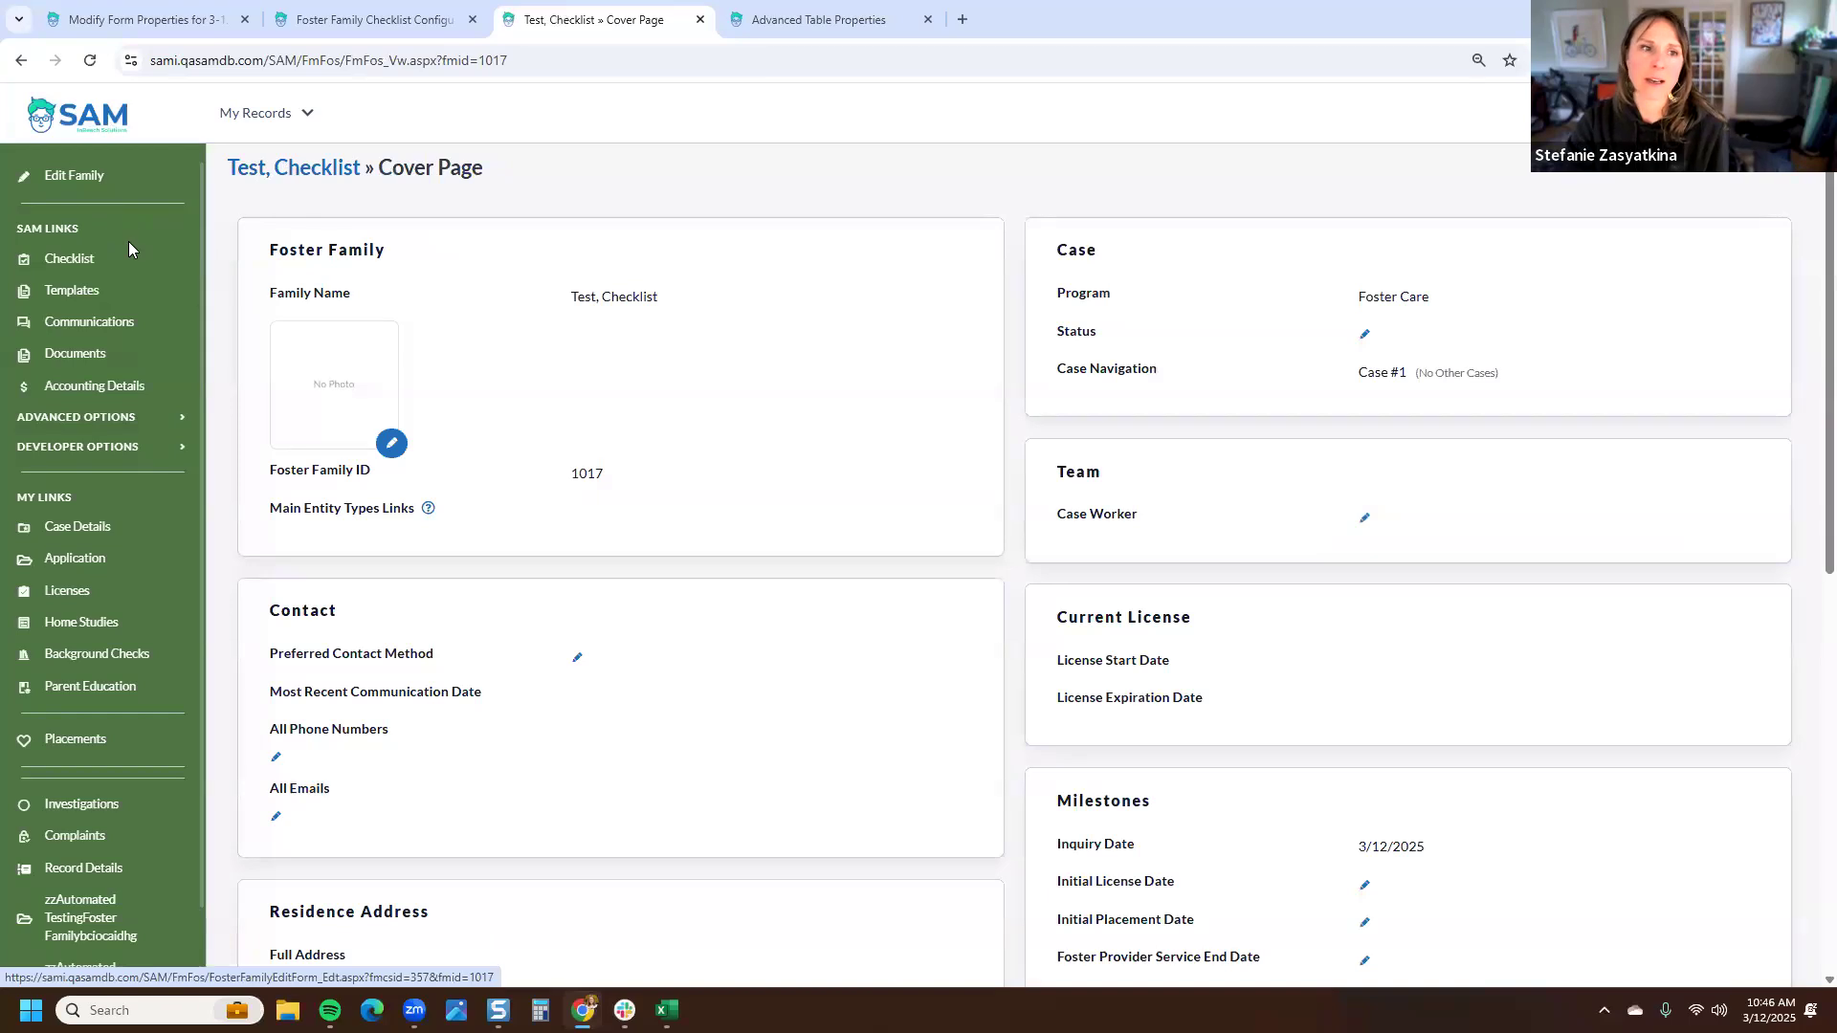
{"action": "left_click", "coordinate": [128, 261]}
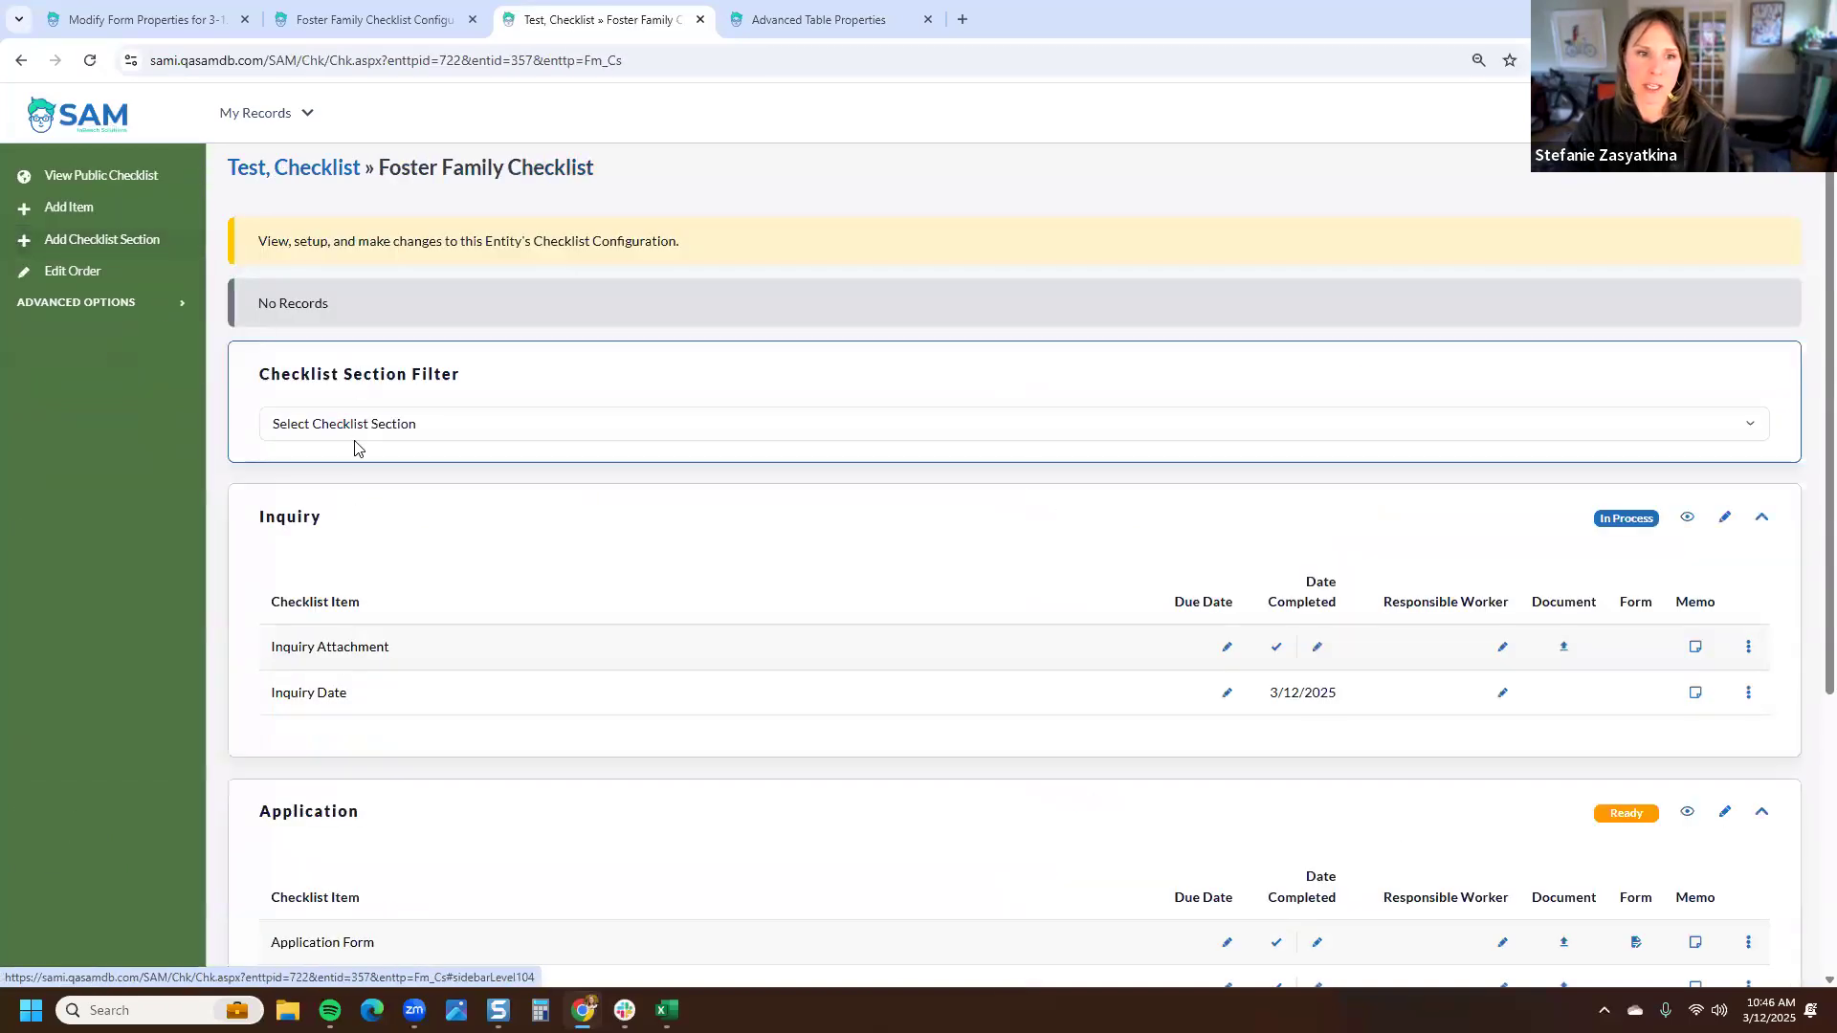
{"action": "left_click", "coordinate": [354, 428]}
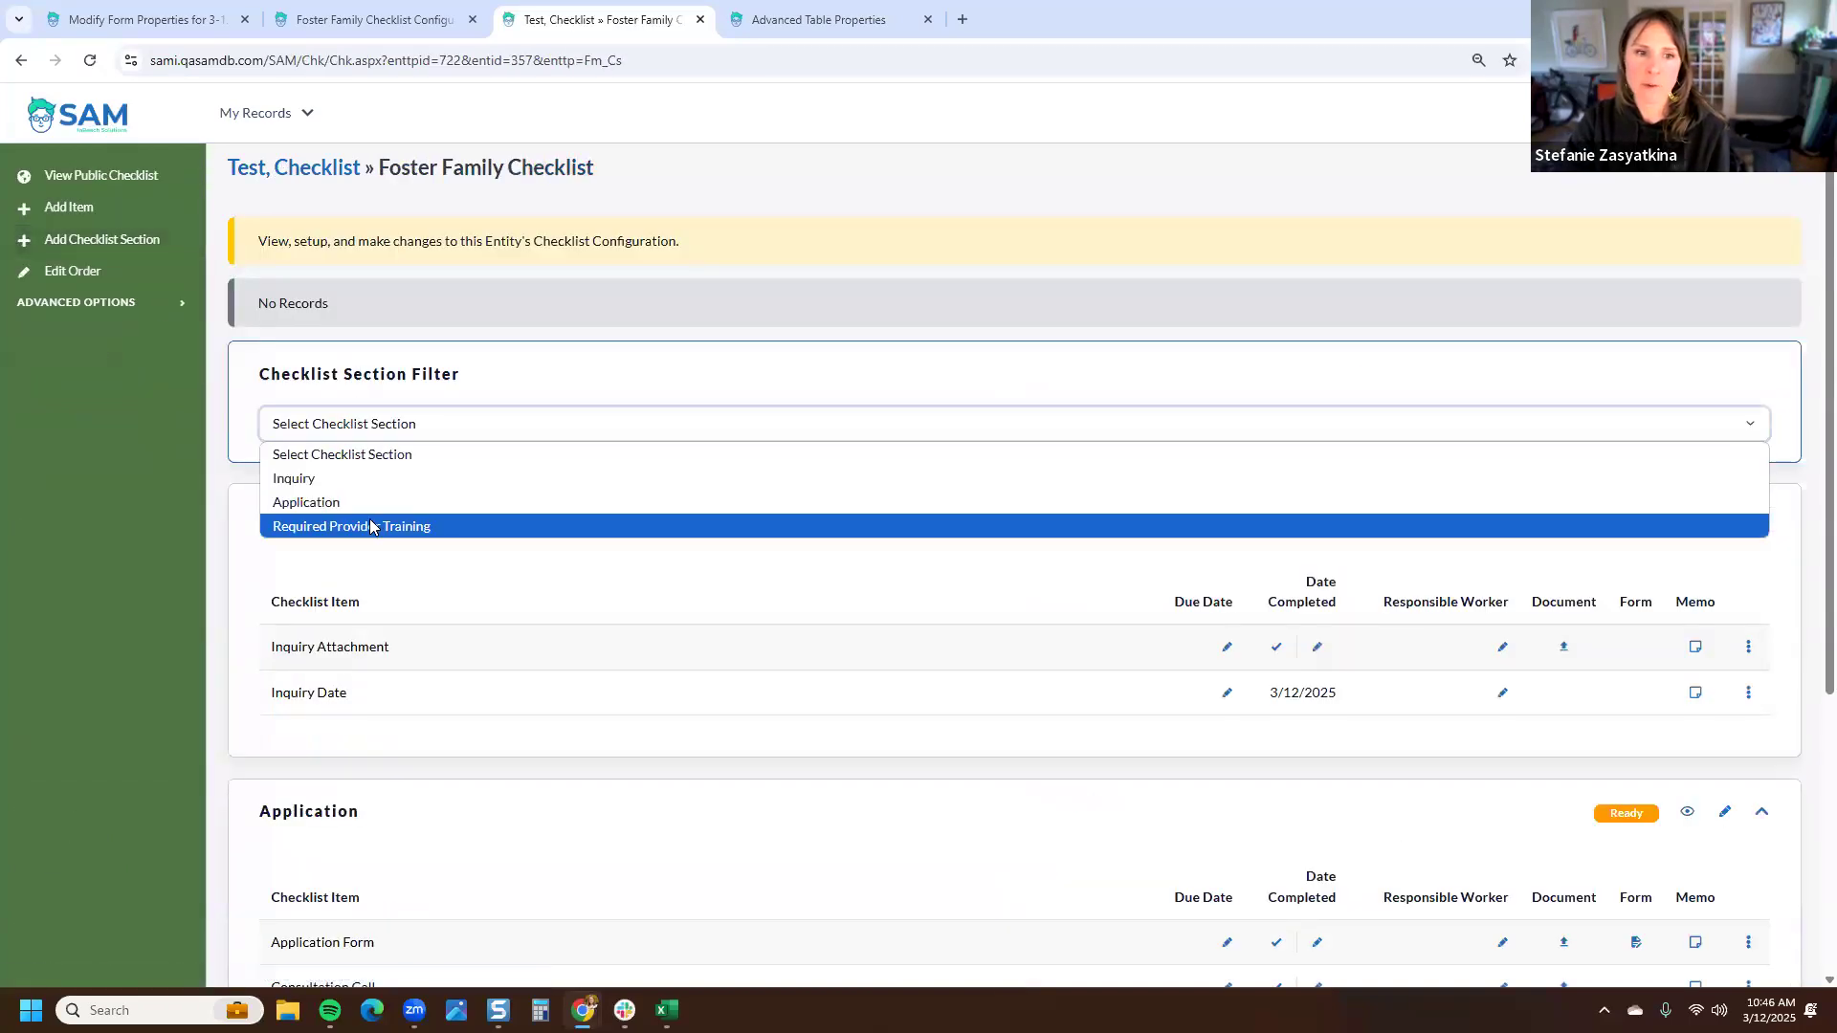
{"action": "left_click", "coordinate": [373, 527]}
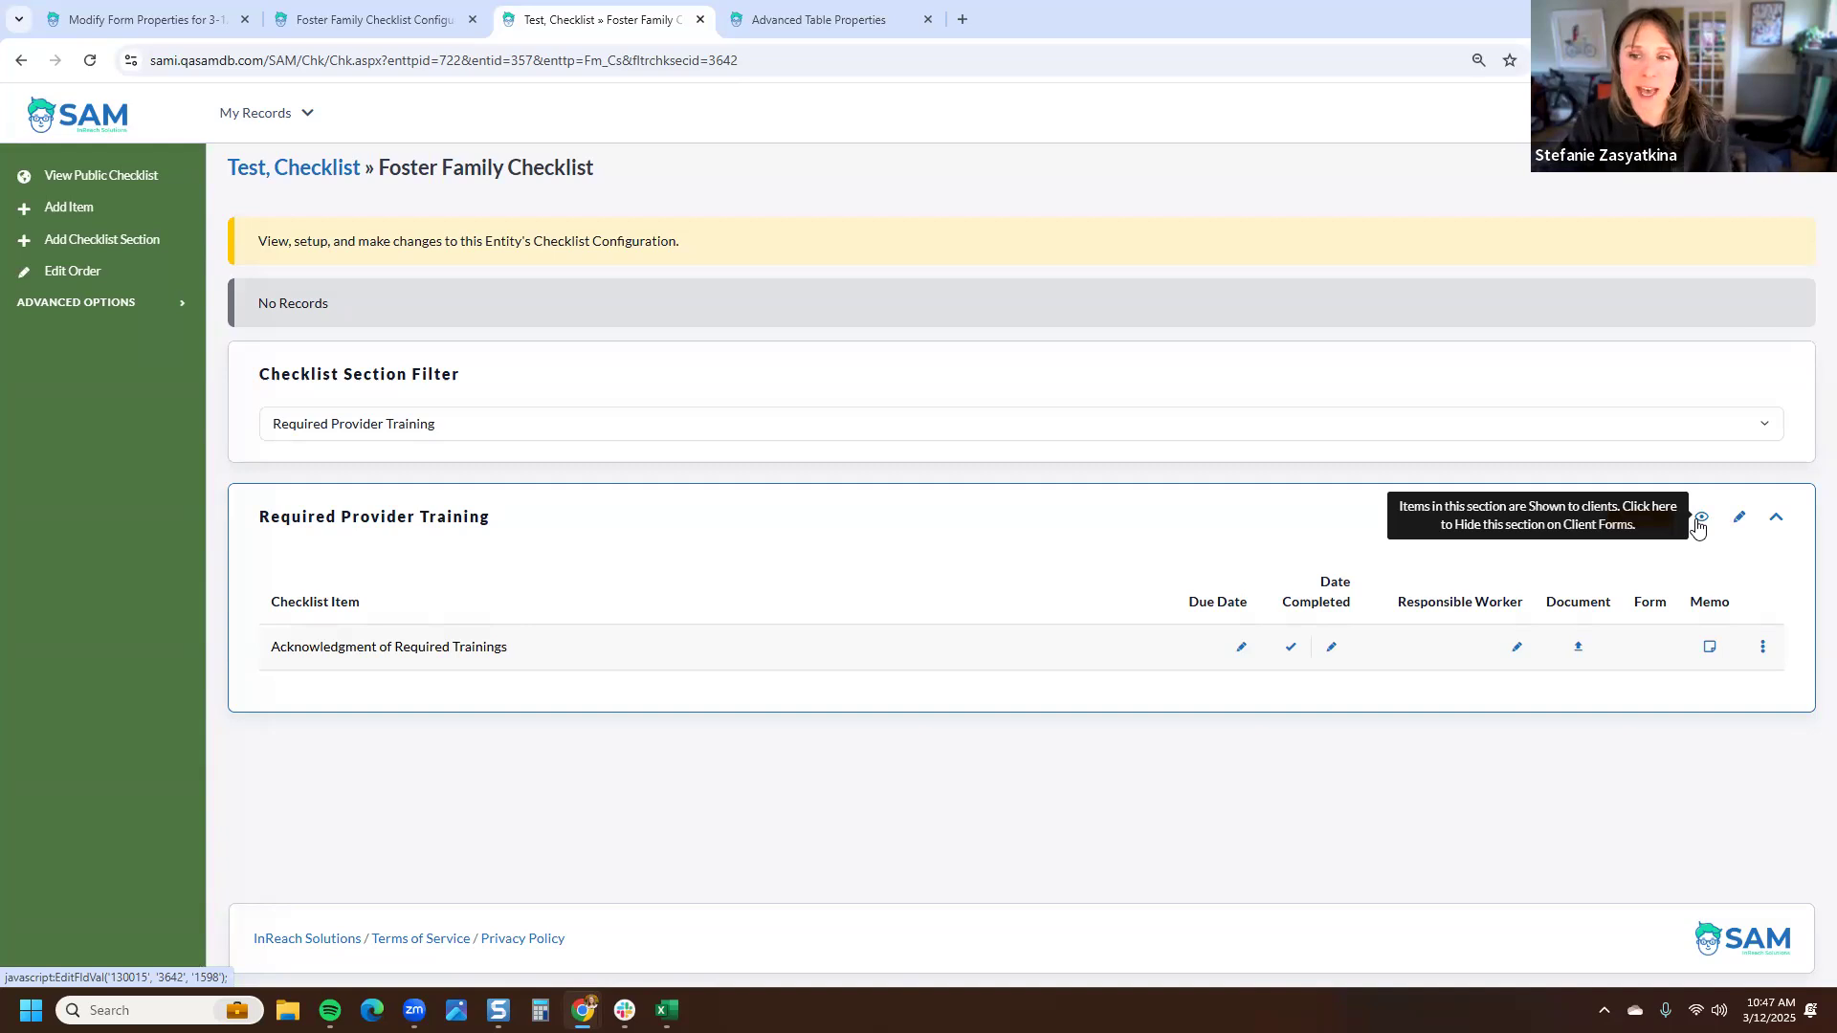
- Open the family's public checklist view and close the Advanced Table Properties tab
{"action": "left_click", "coordinate": [80, 175]}
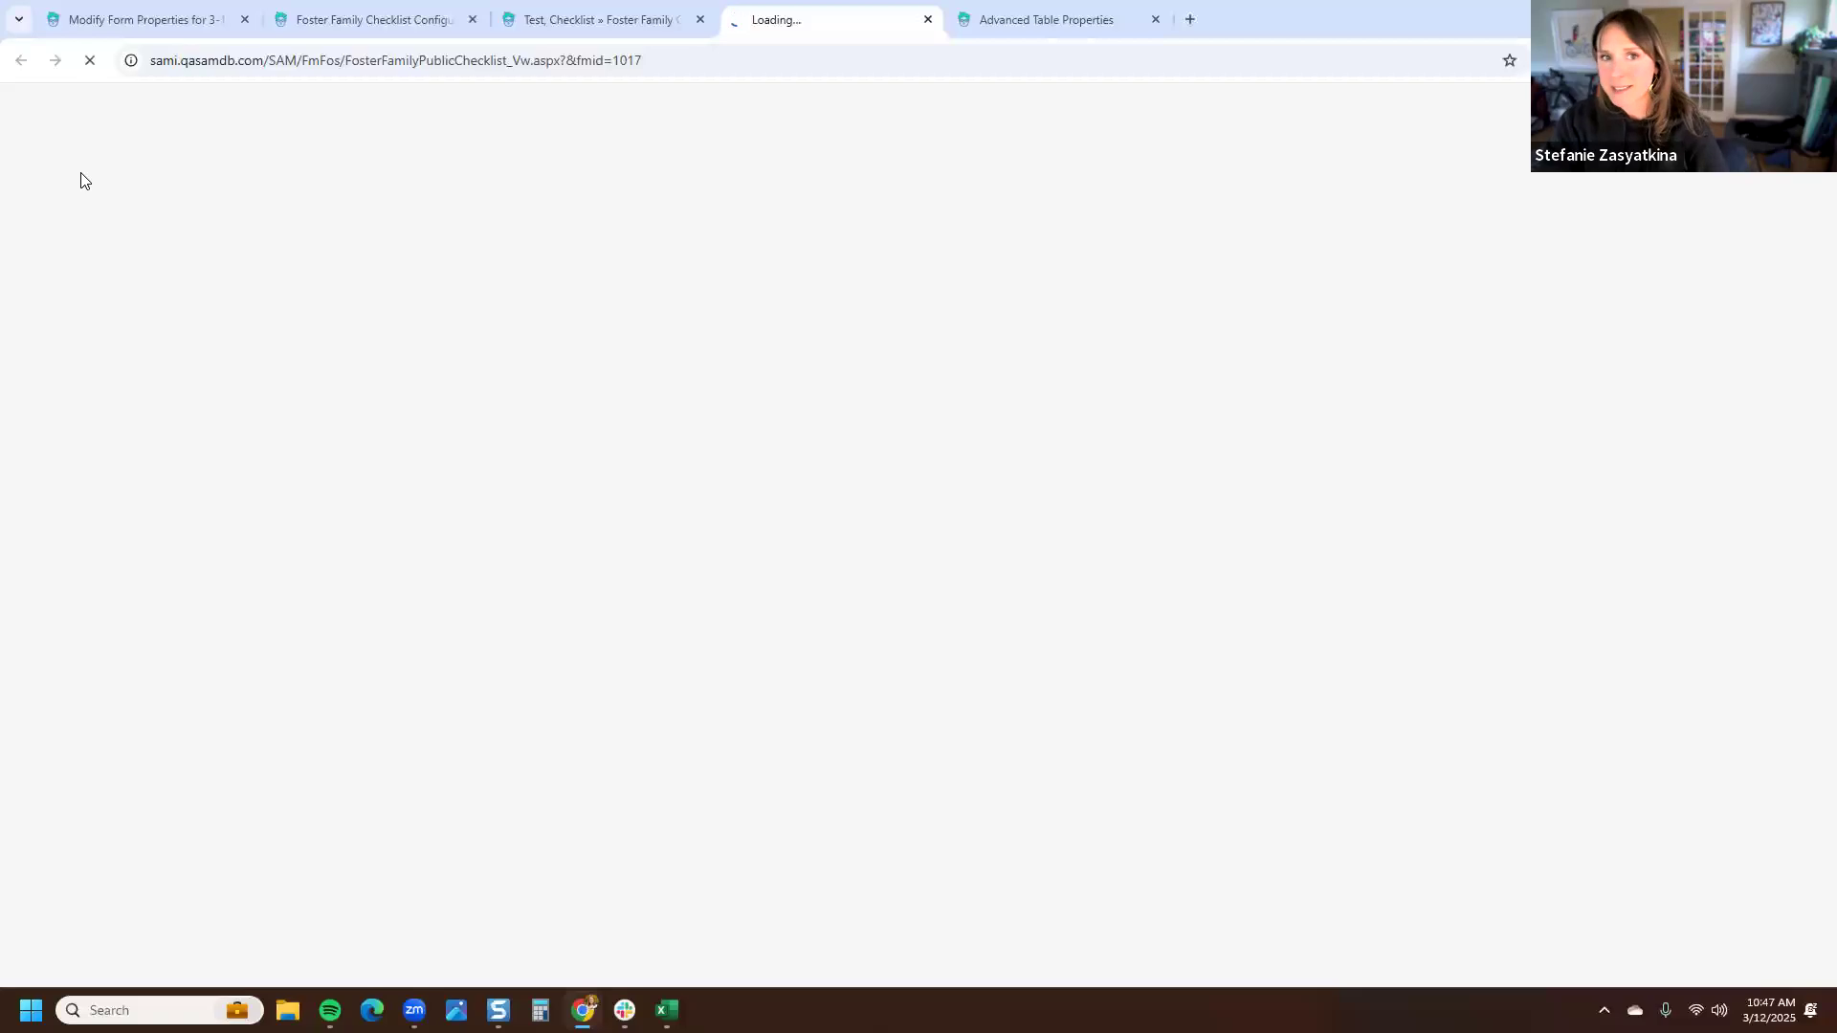
{"action": "left_click", "coordinate": [1156, 19]}
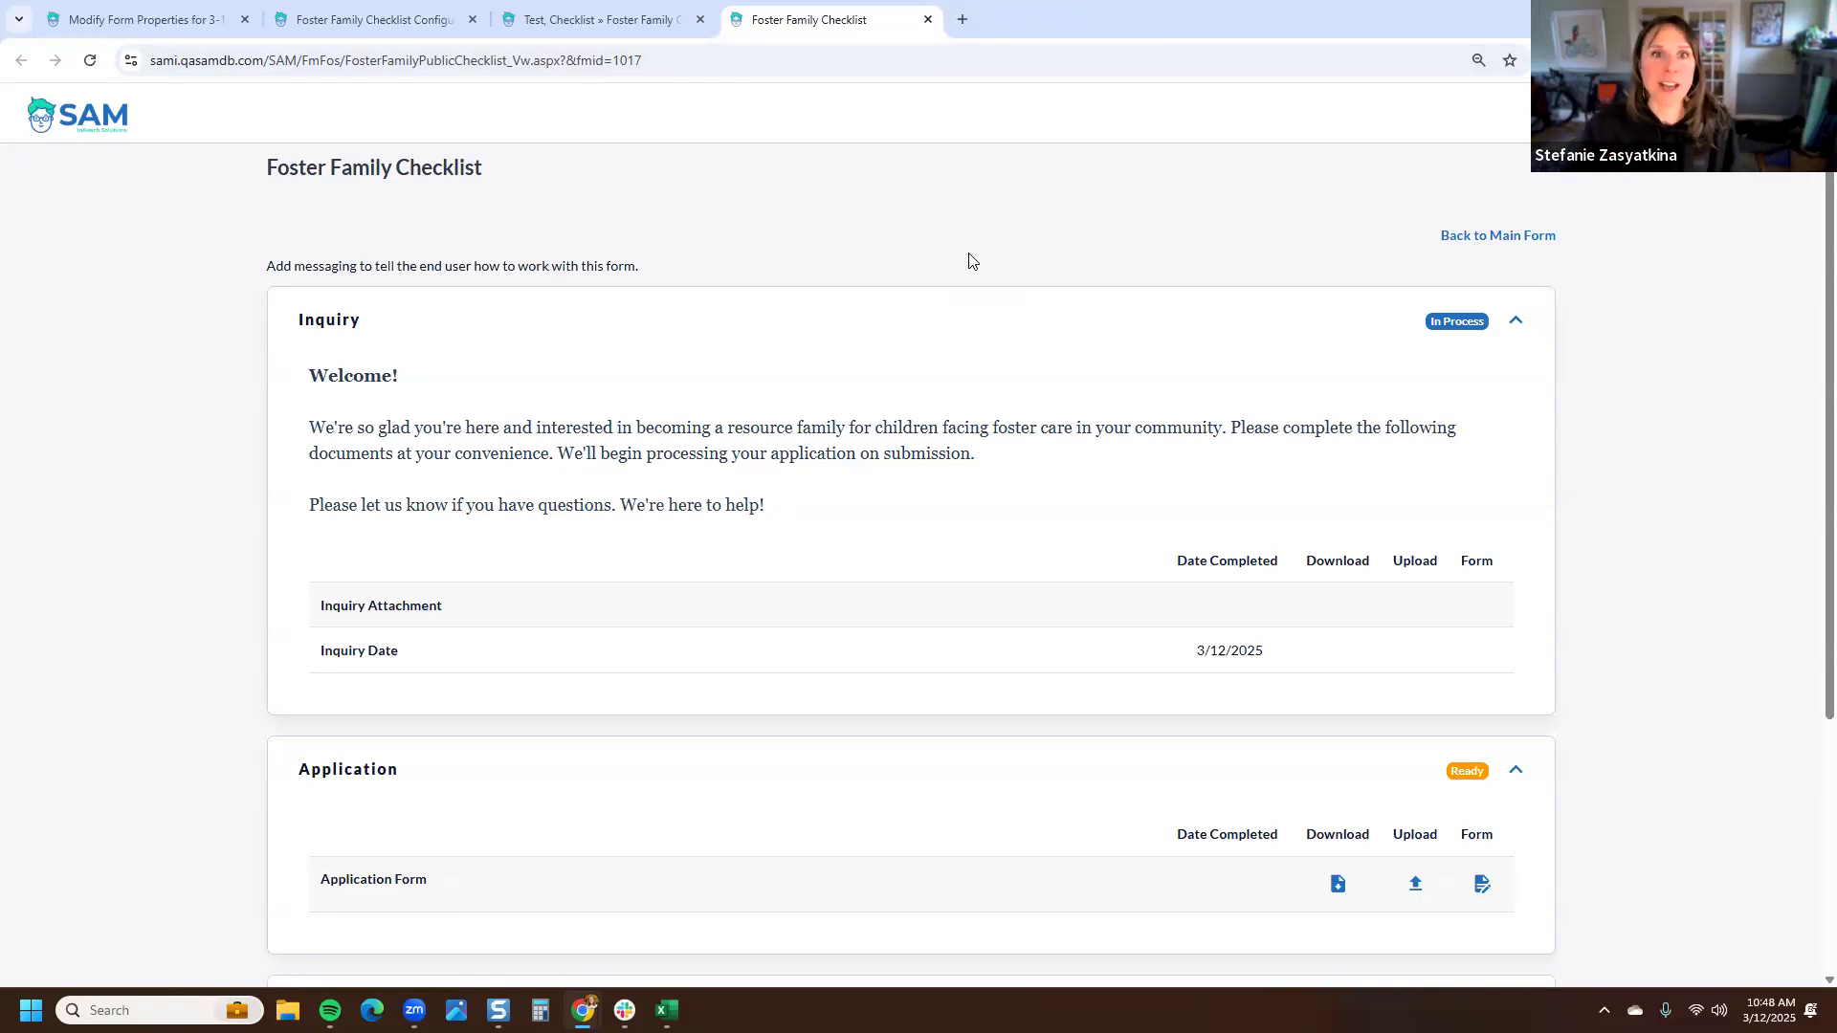
- Open the public checklist's web address in an incognito window to view it as an outside user, then close that window
{"action": "left_click", "coordinate": [662, 60]}
{"action": "key", "text": "ctrl+c"}
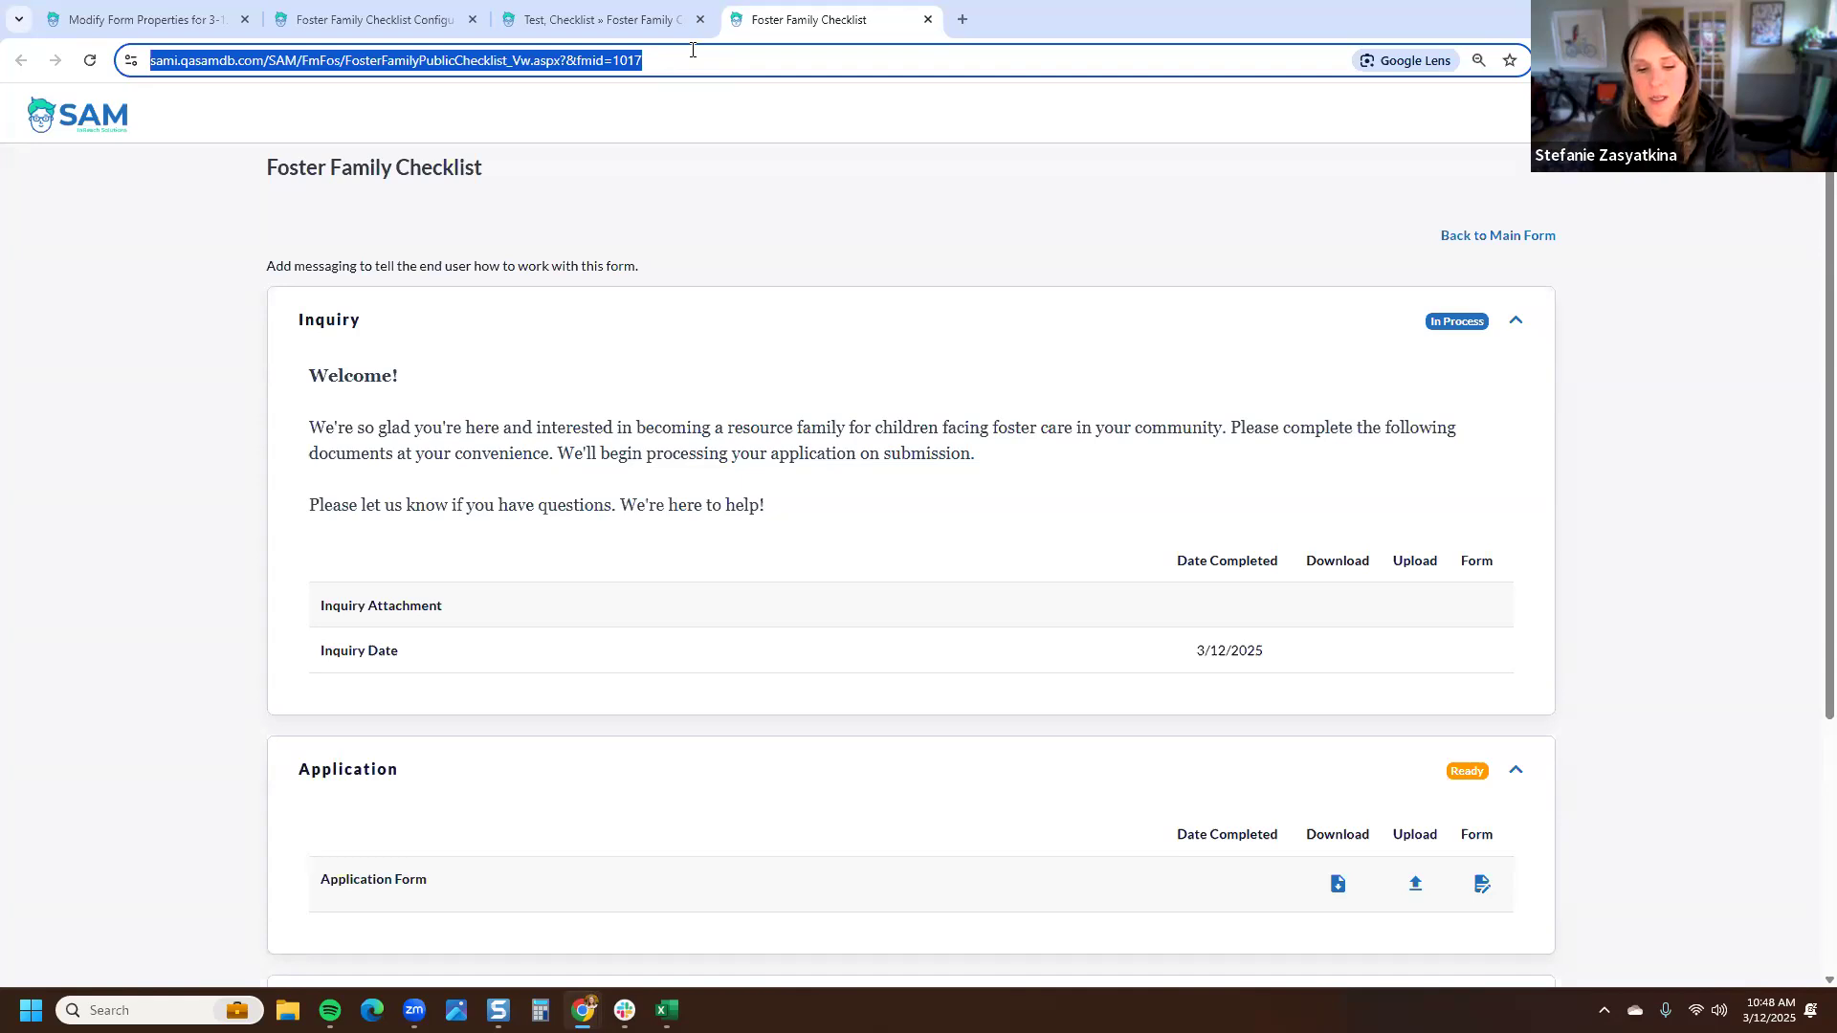
{"action": "key", "text": "ctrl+shift+n"}
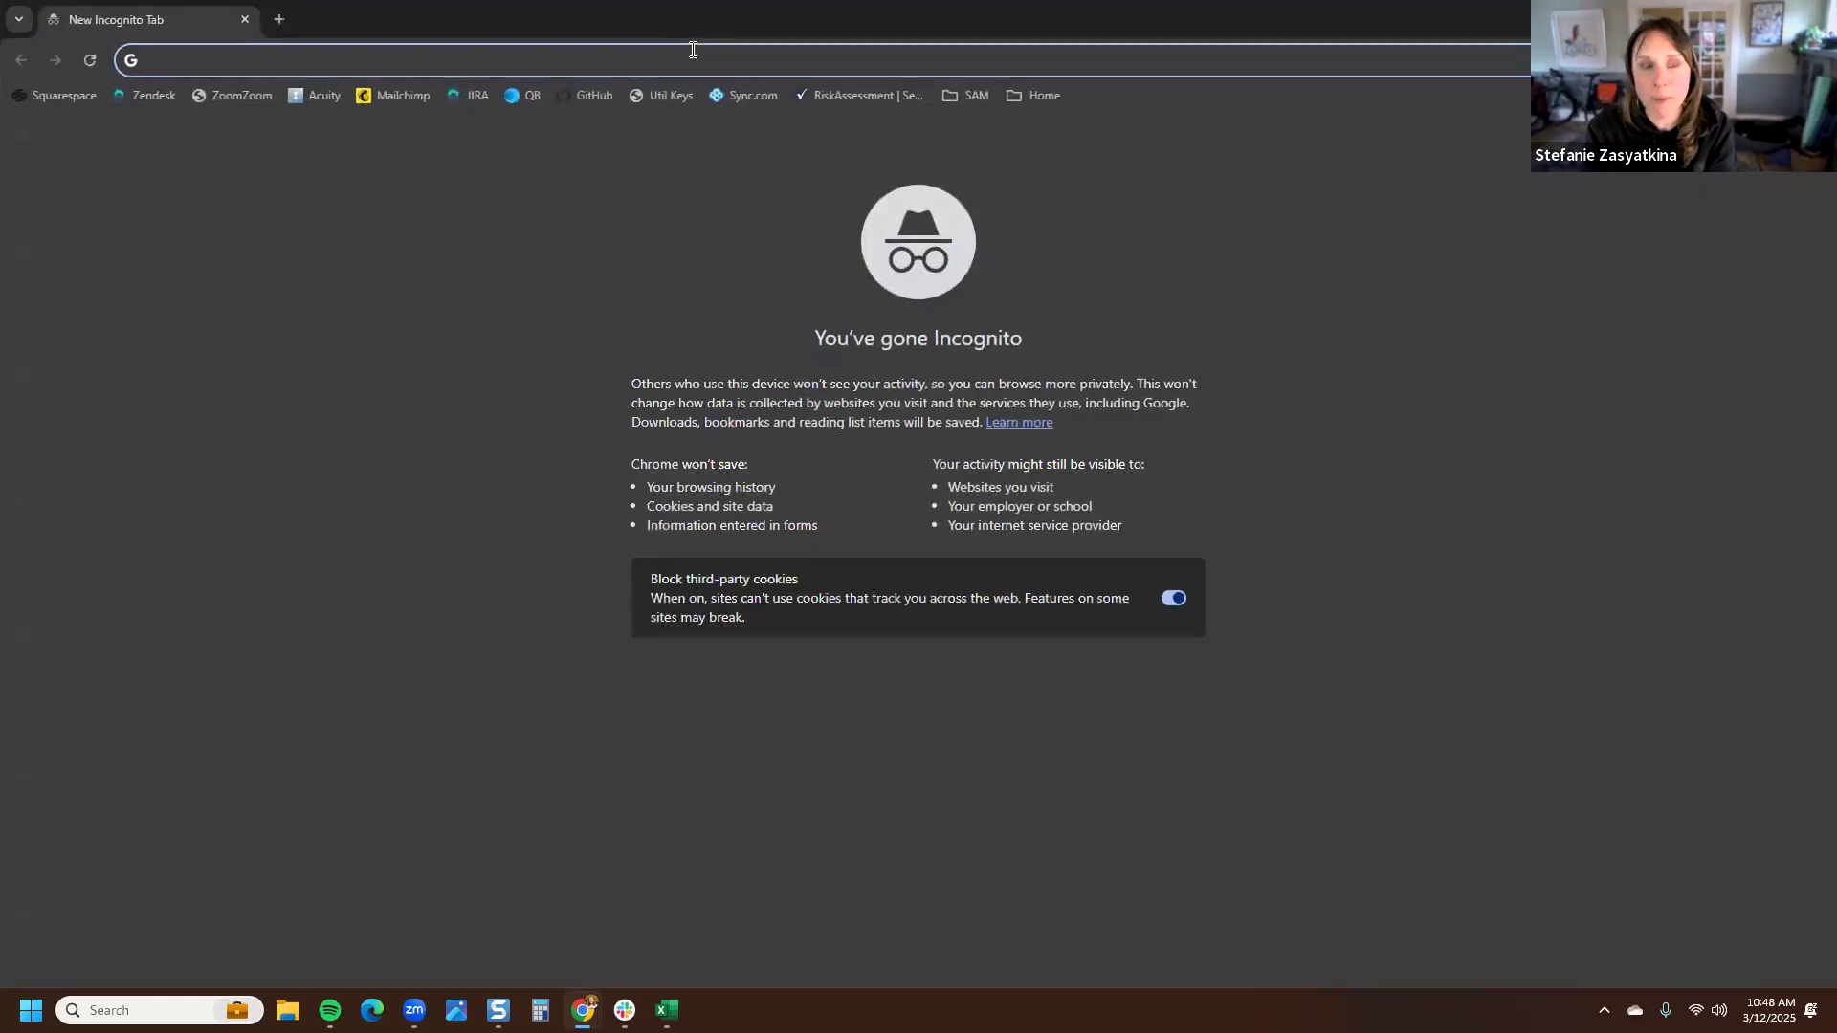
{"action": "key", "text": "ctrl+v"}
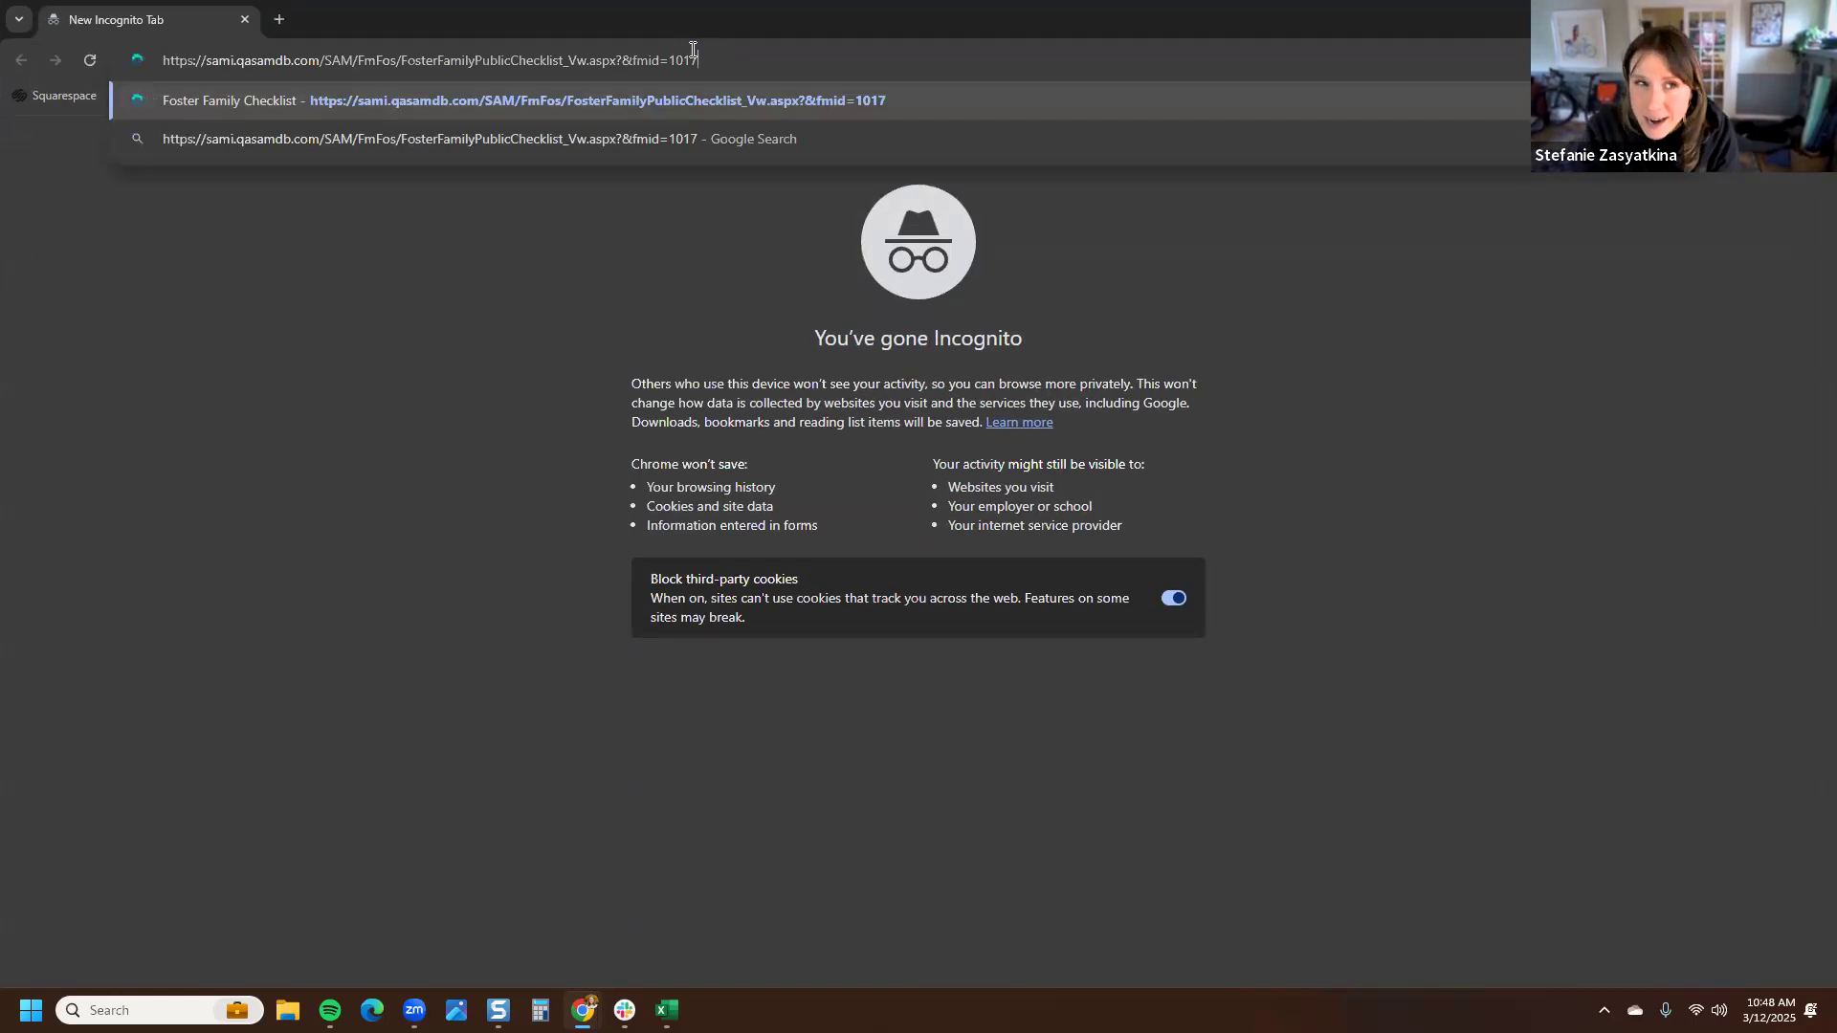
{"action": "key", "text": "Return"}
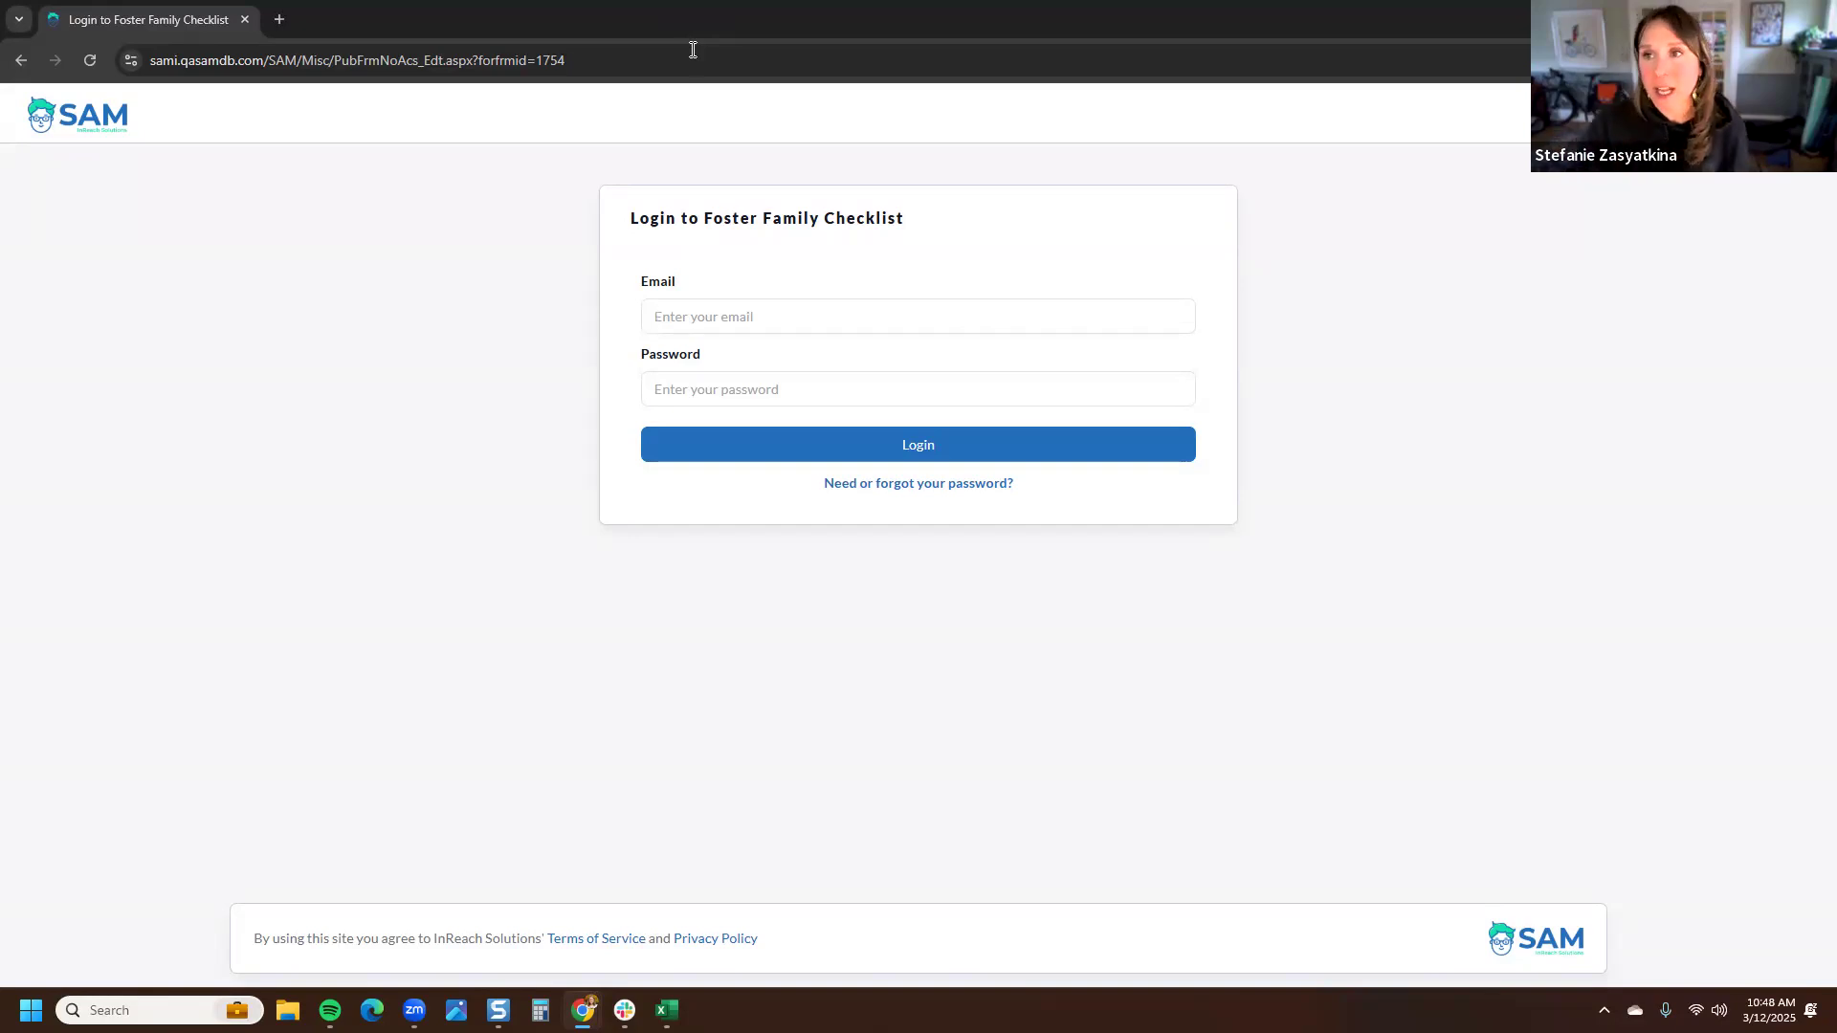
{"action": "left_click", "coordinate": [1815, 17]}
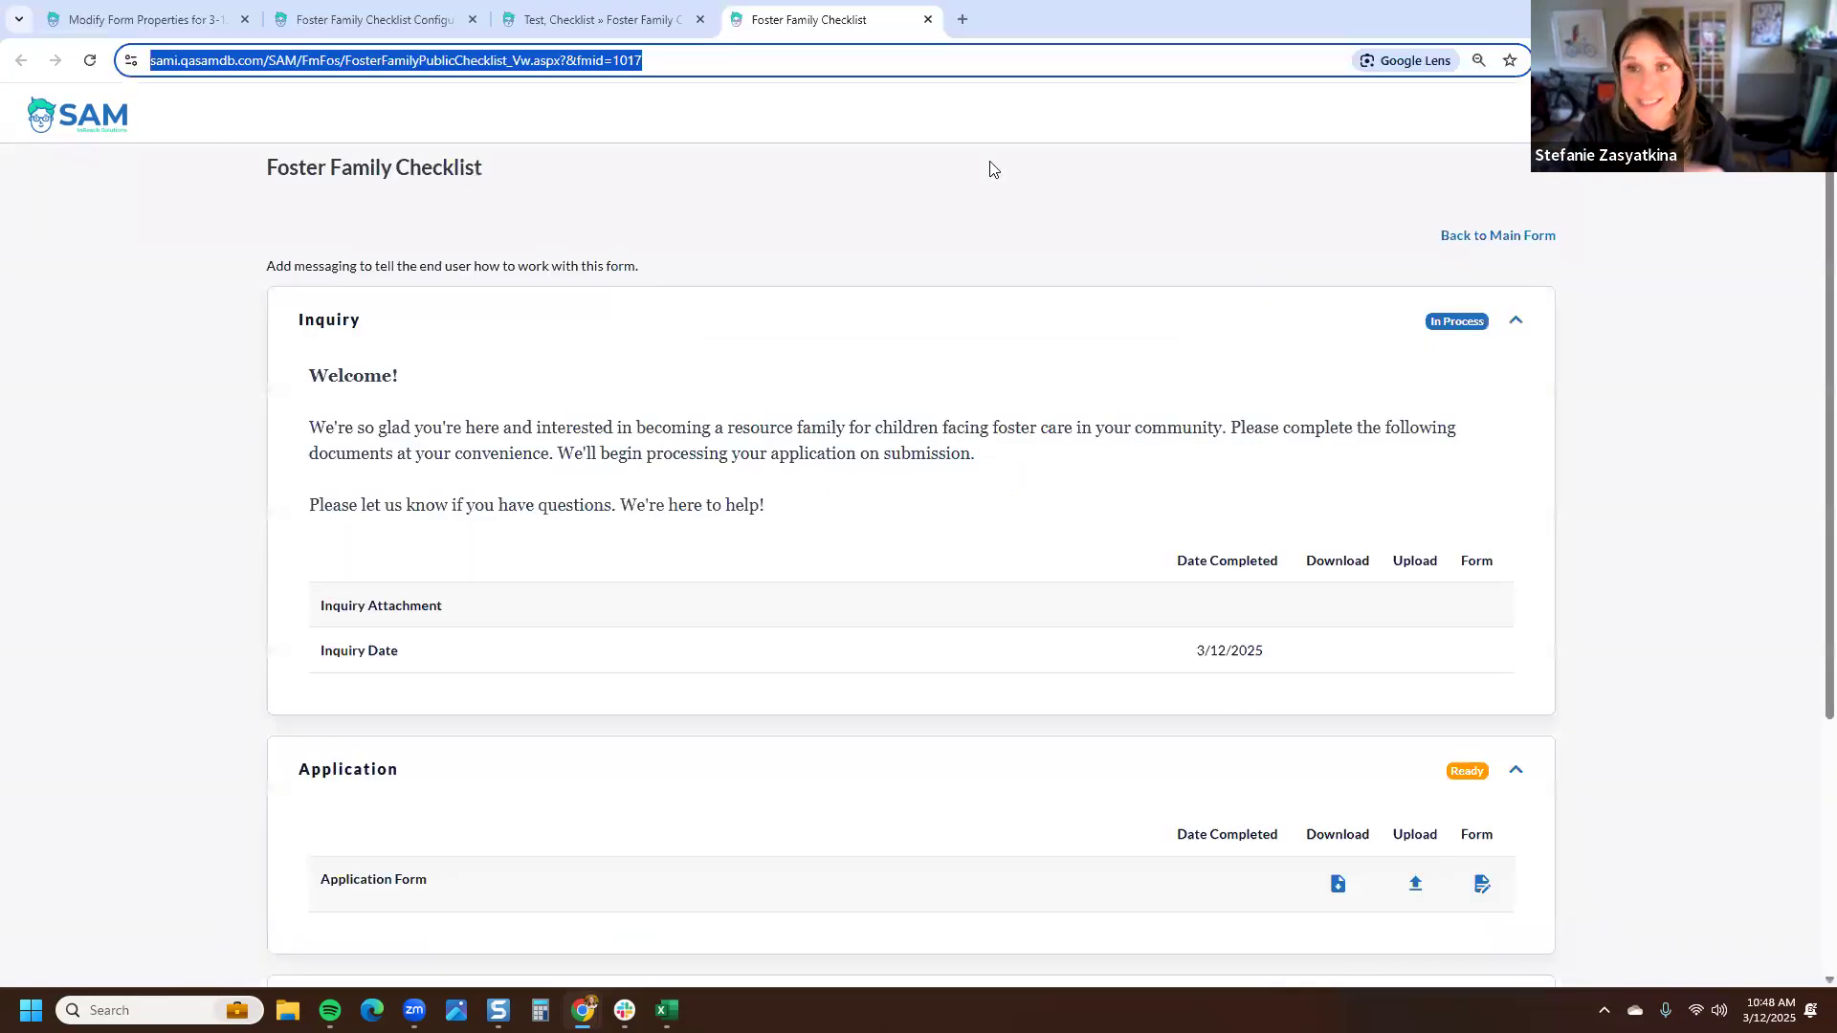
{"action": "left_click", "coordinate": [772, 204]}
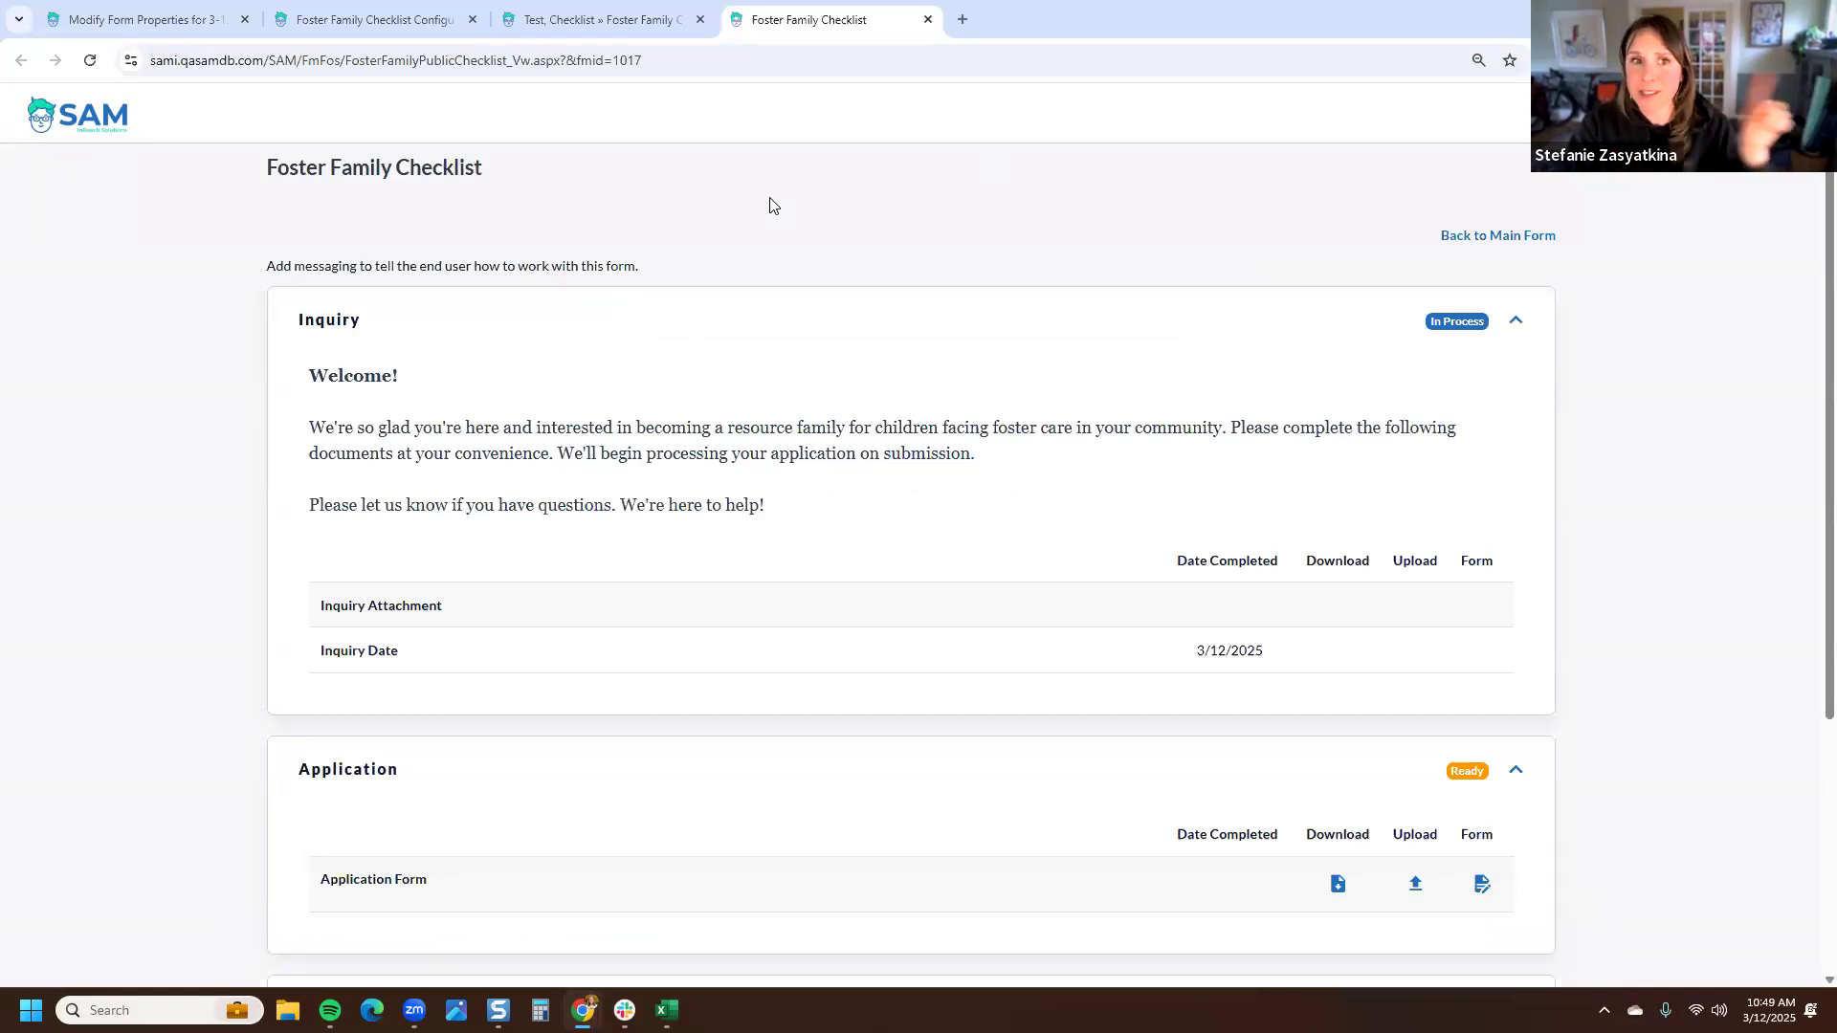
{"action": "left_click", "coordinate": [720, 66]}
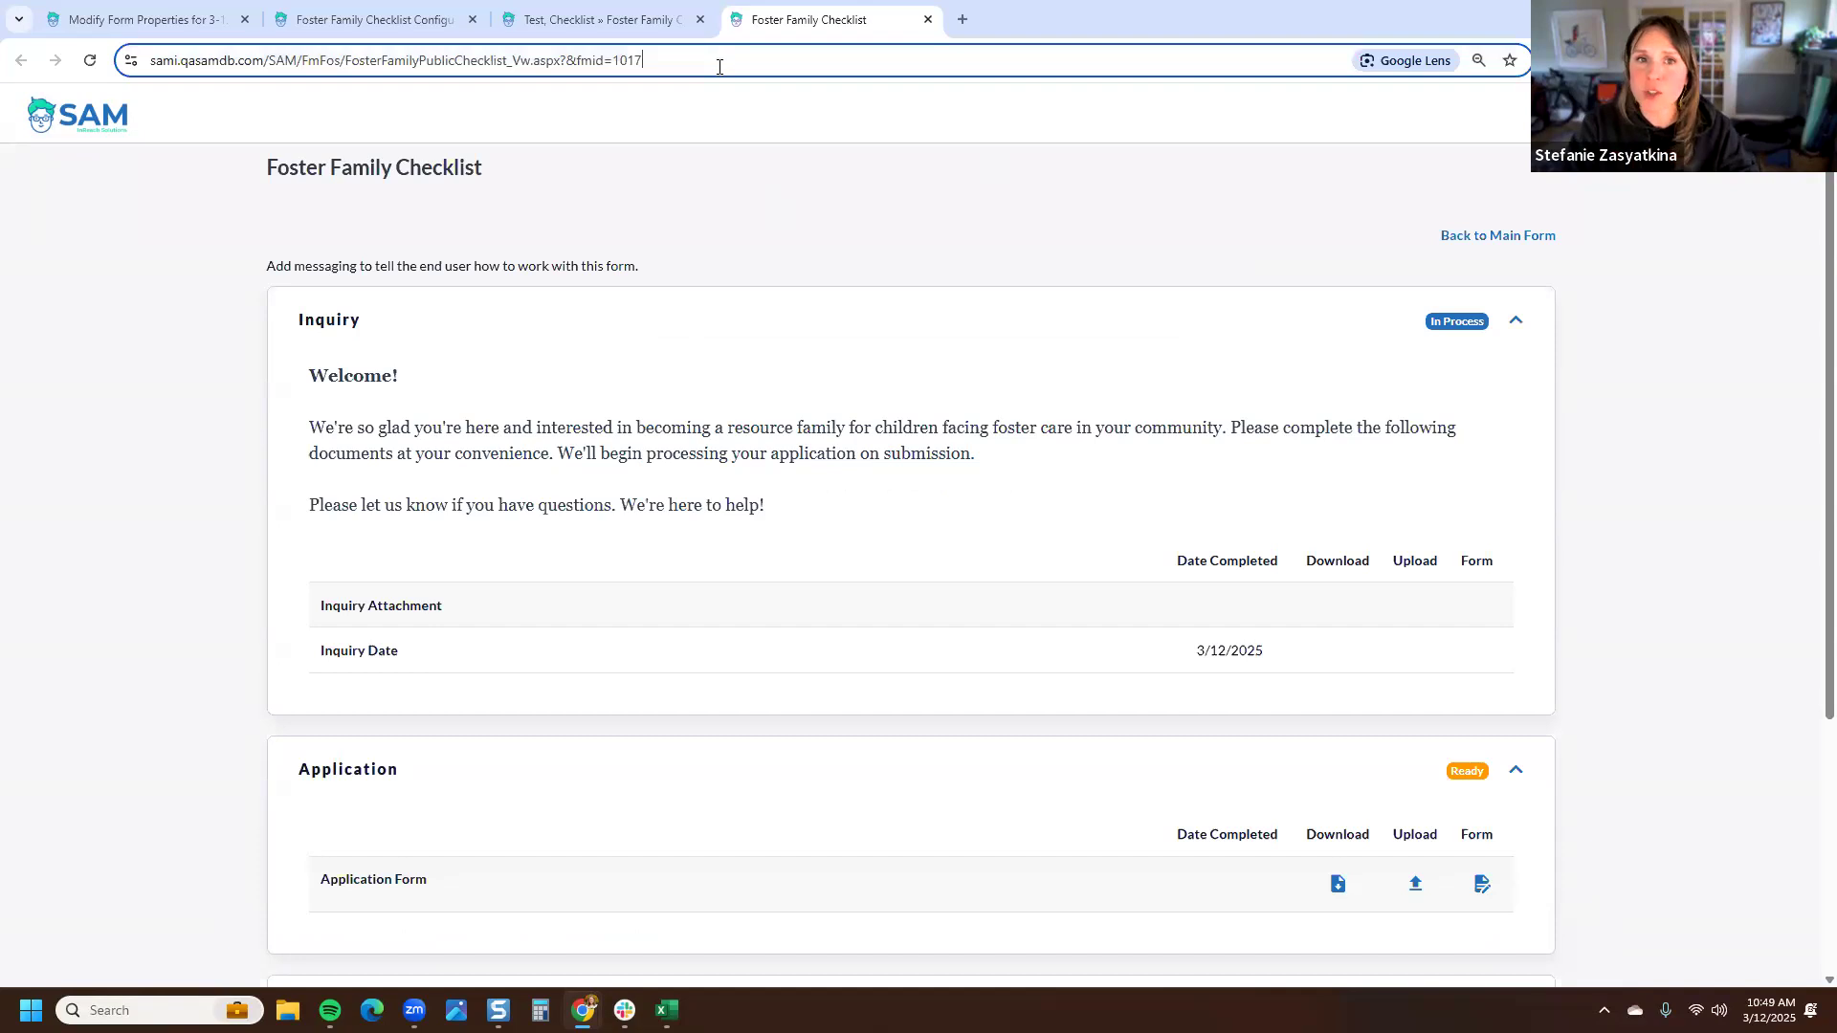
{"action": "key", "text": "ctrl+a"}
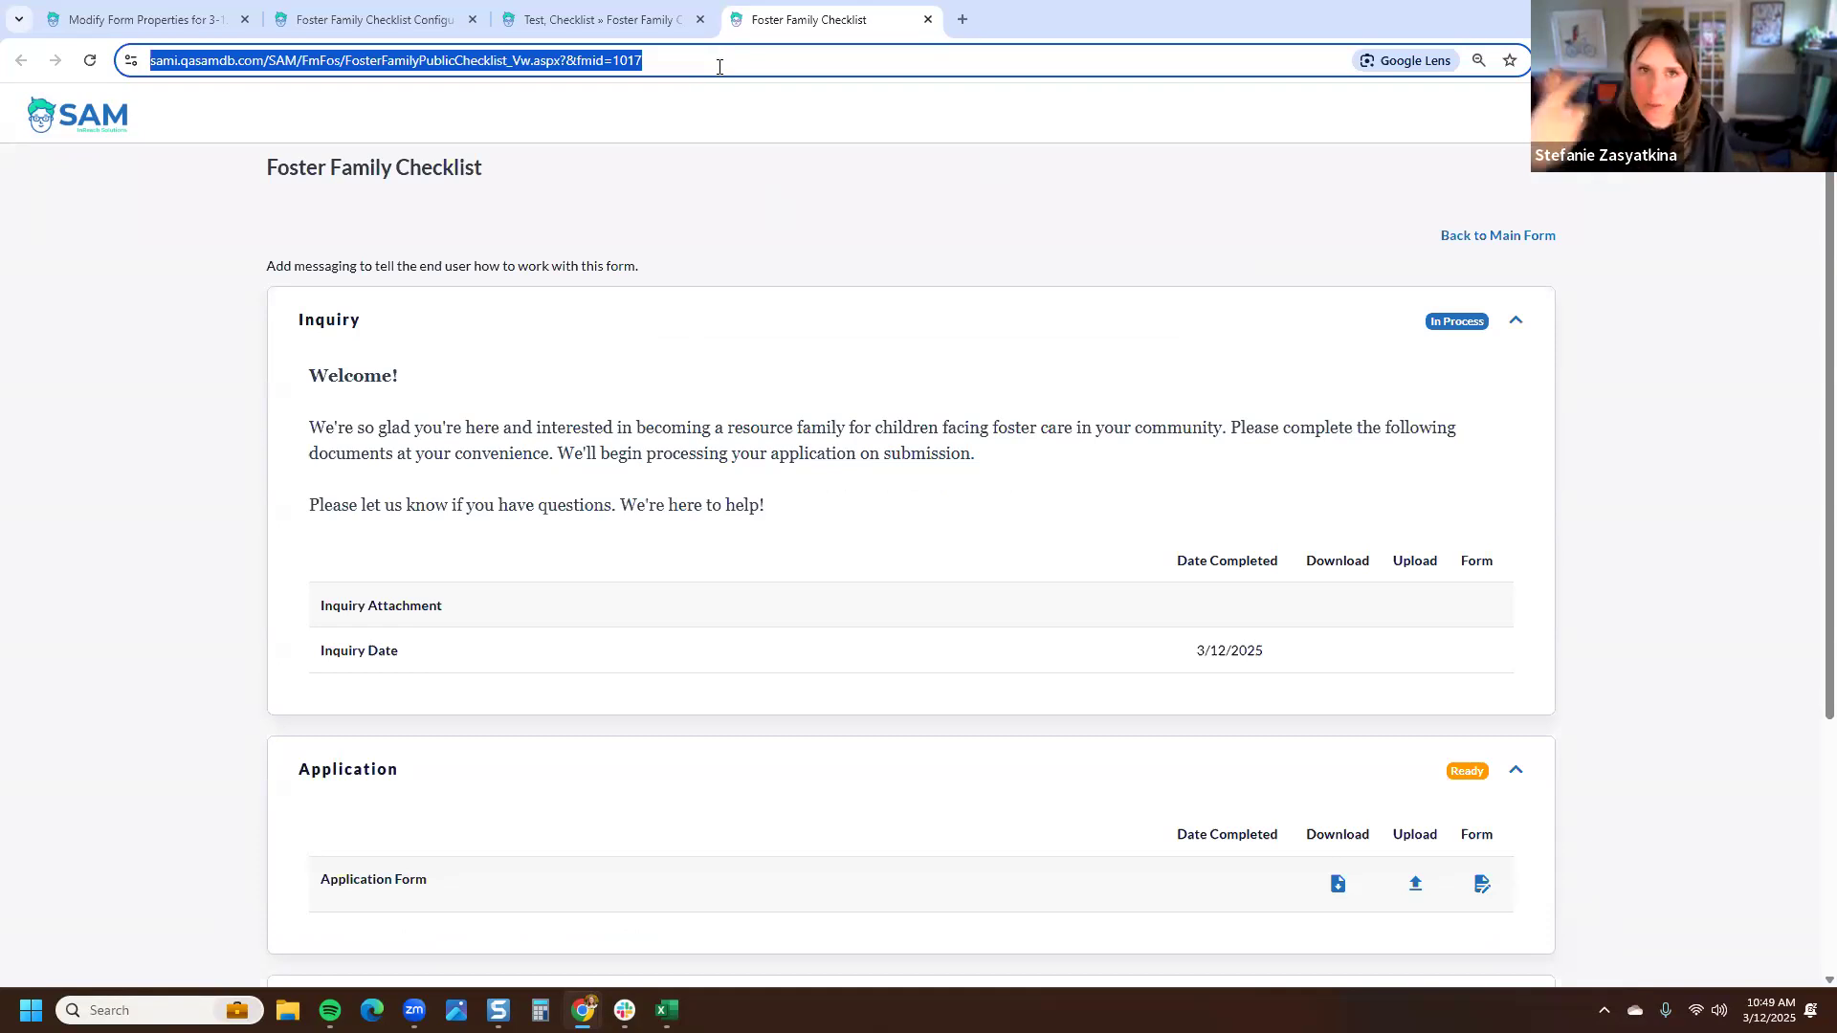
{"action": "left_click", "coordinate": [864, 112]}
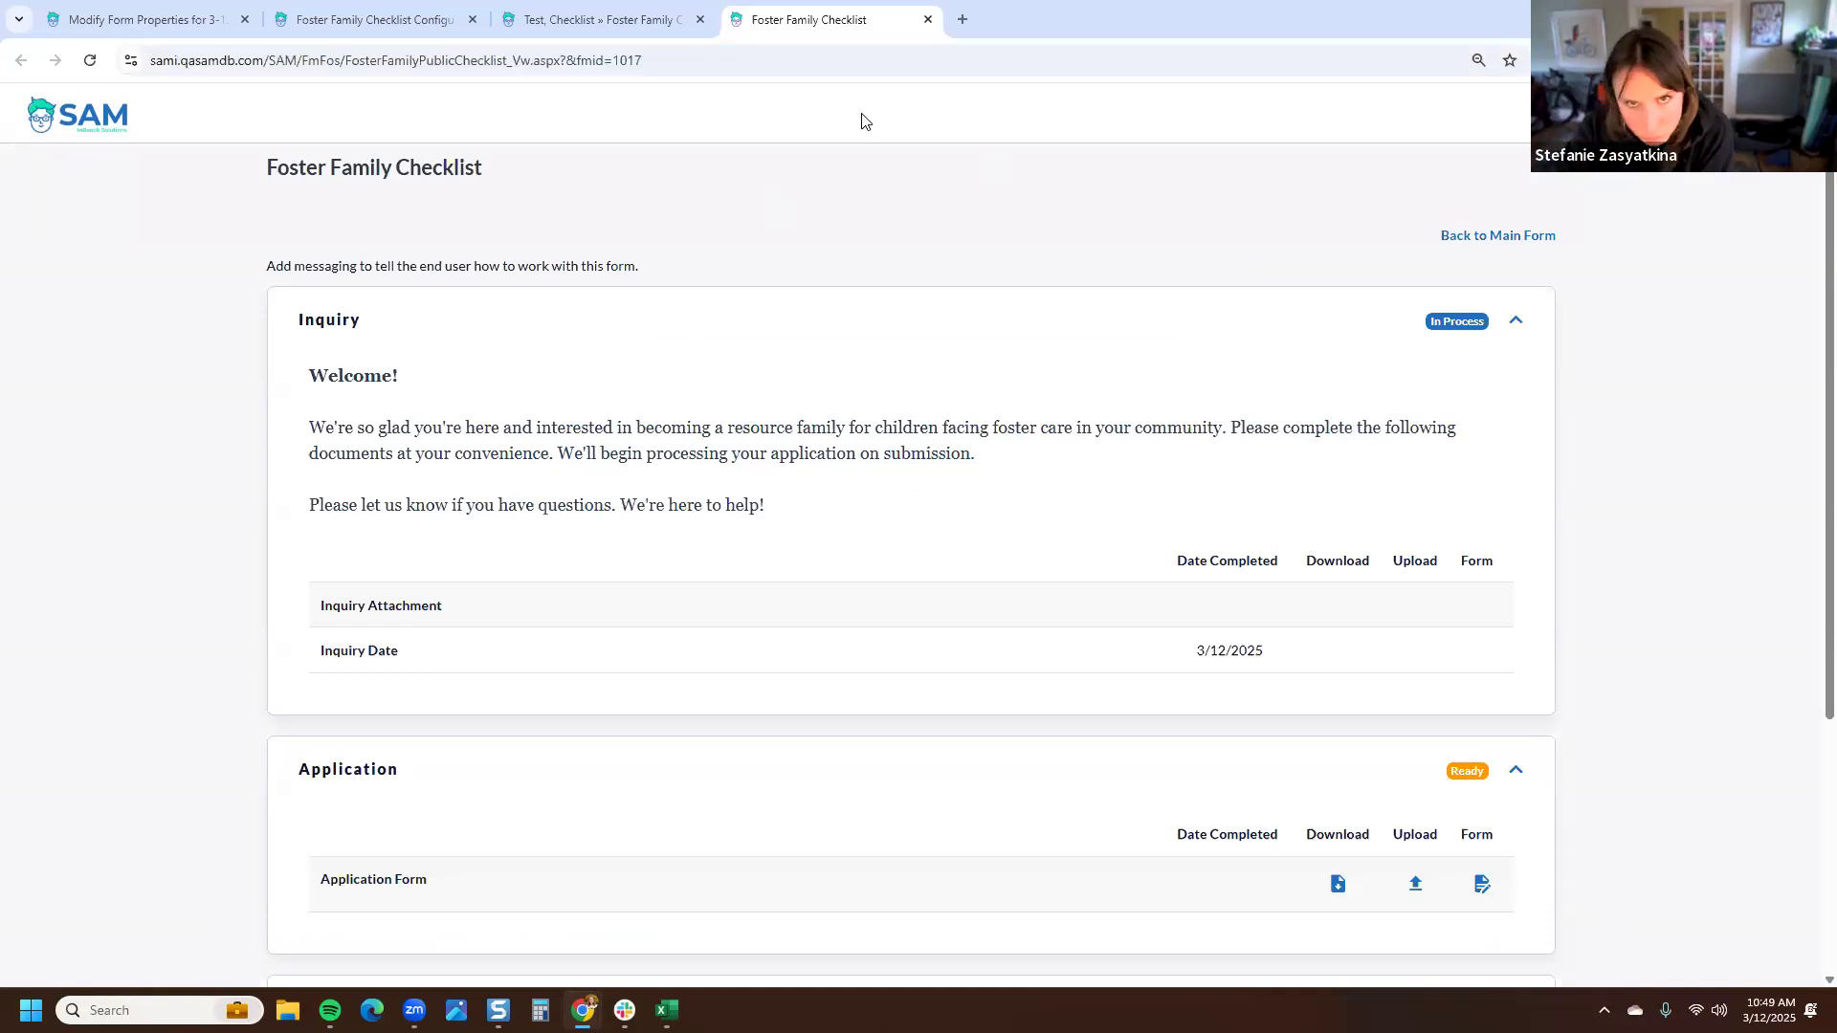
{"action": "left_click", "coordinate": [760, 63]}
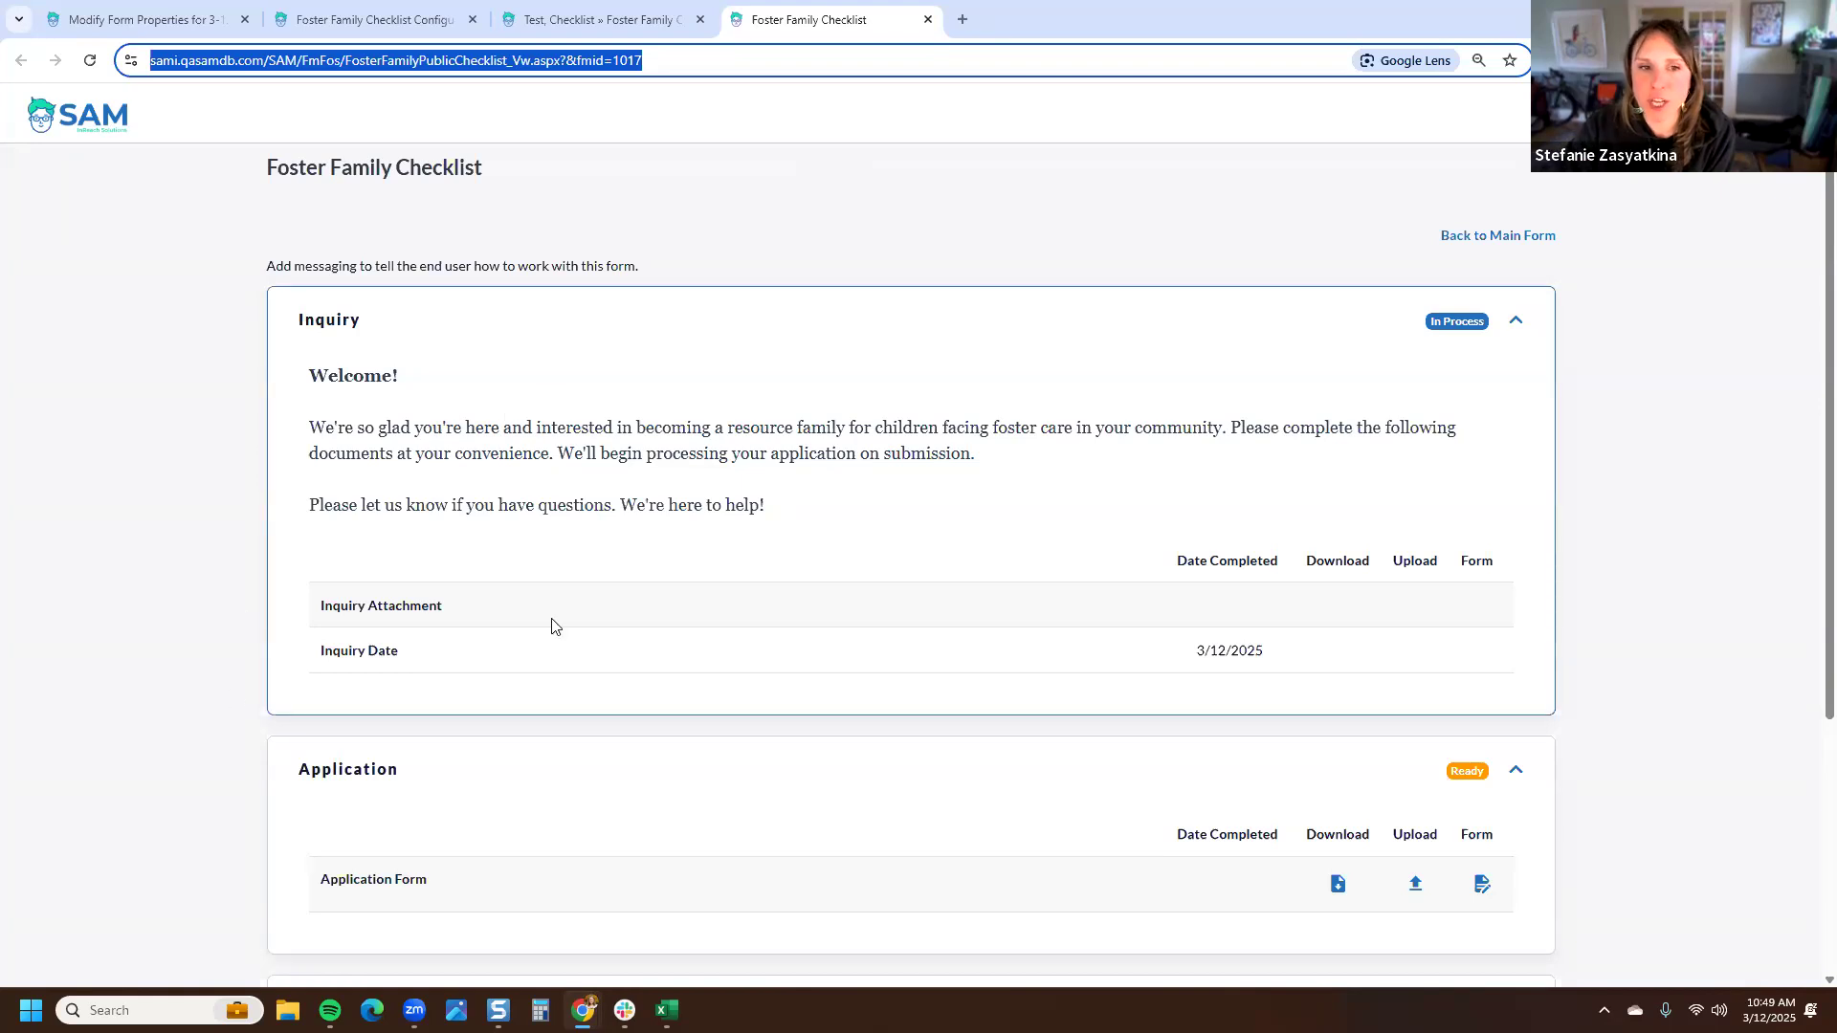
- Review the Required Provider Trainings section on the public checklist, highlighting its title, instructions and item description
{"action": "scroll", "coordinate": [555, 626], "scroll_direction": "down", "scroll_amount": 4}
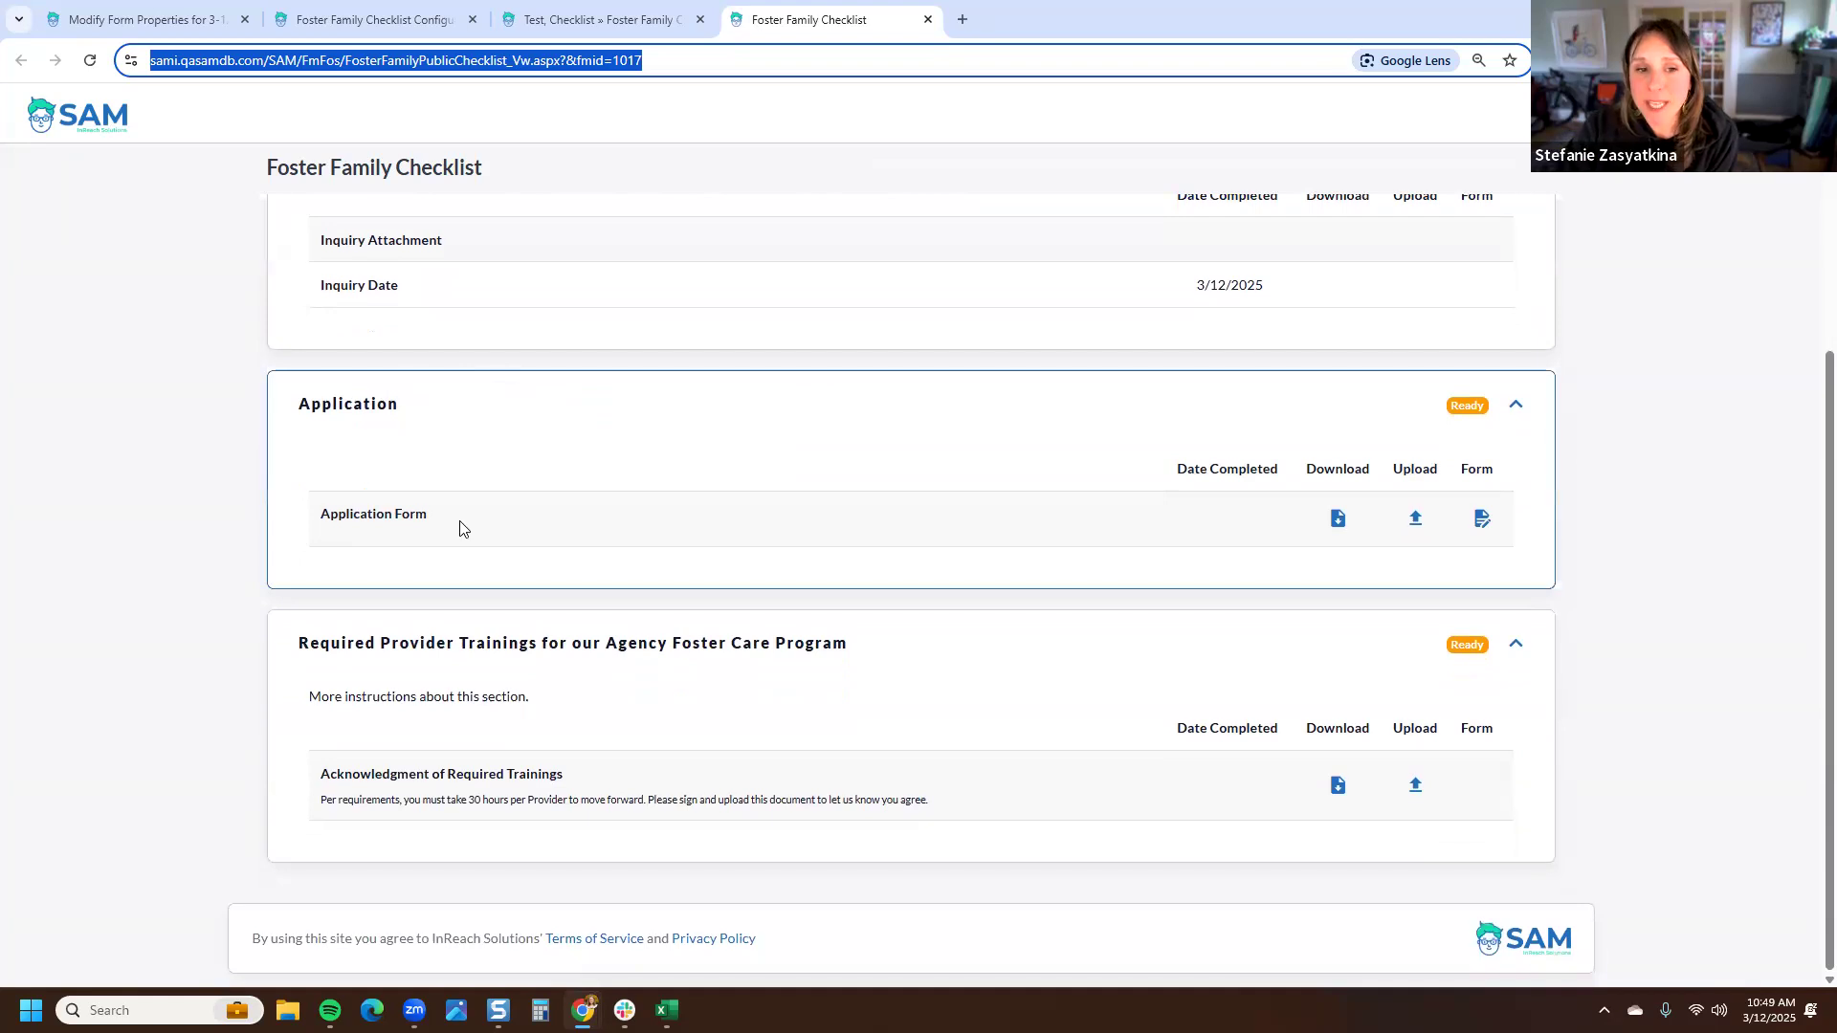
{"action": "left_click", "coordinate": [413, 515]}
{"action": "left_click_drag", "start_coordinate": [428, 514], "coordinate": [324, 518]}
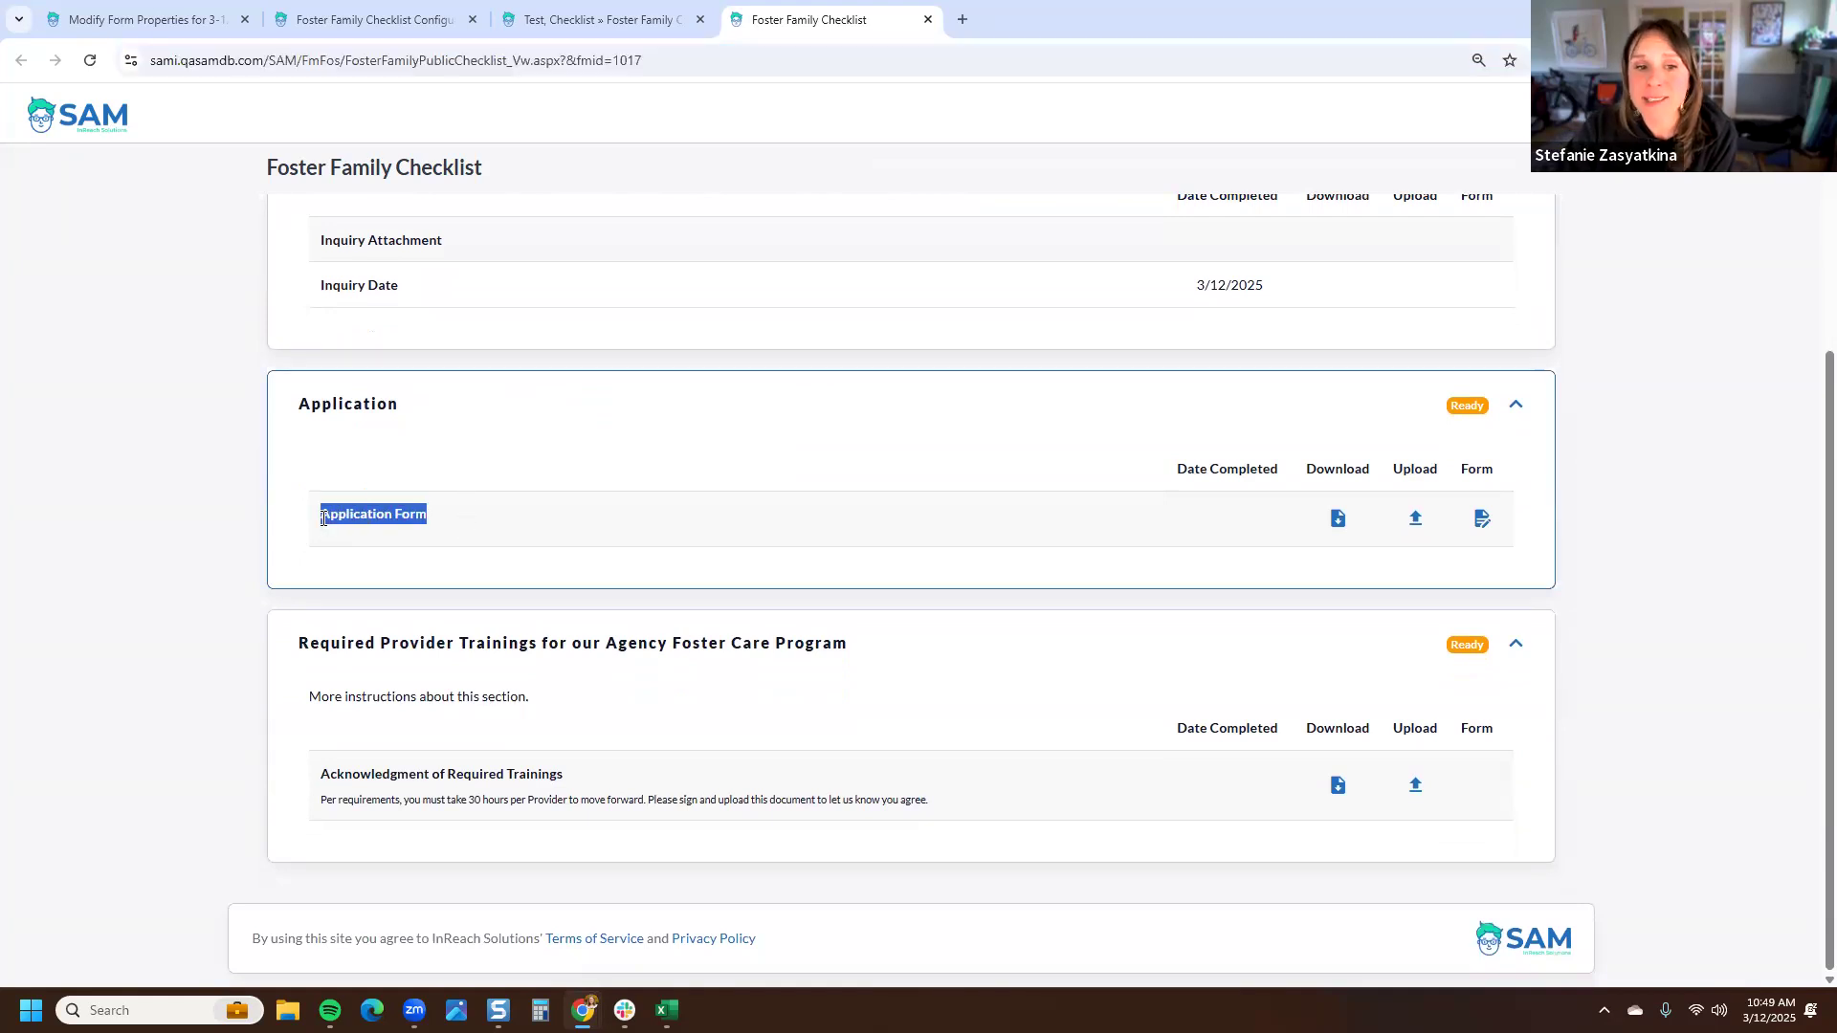
{"action": "left_click", "coordinate": [447, 565]}
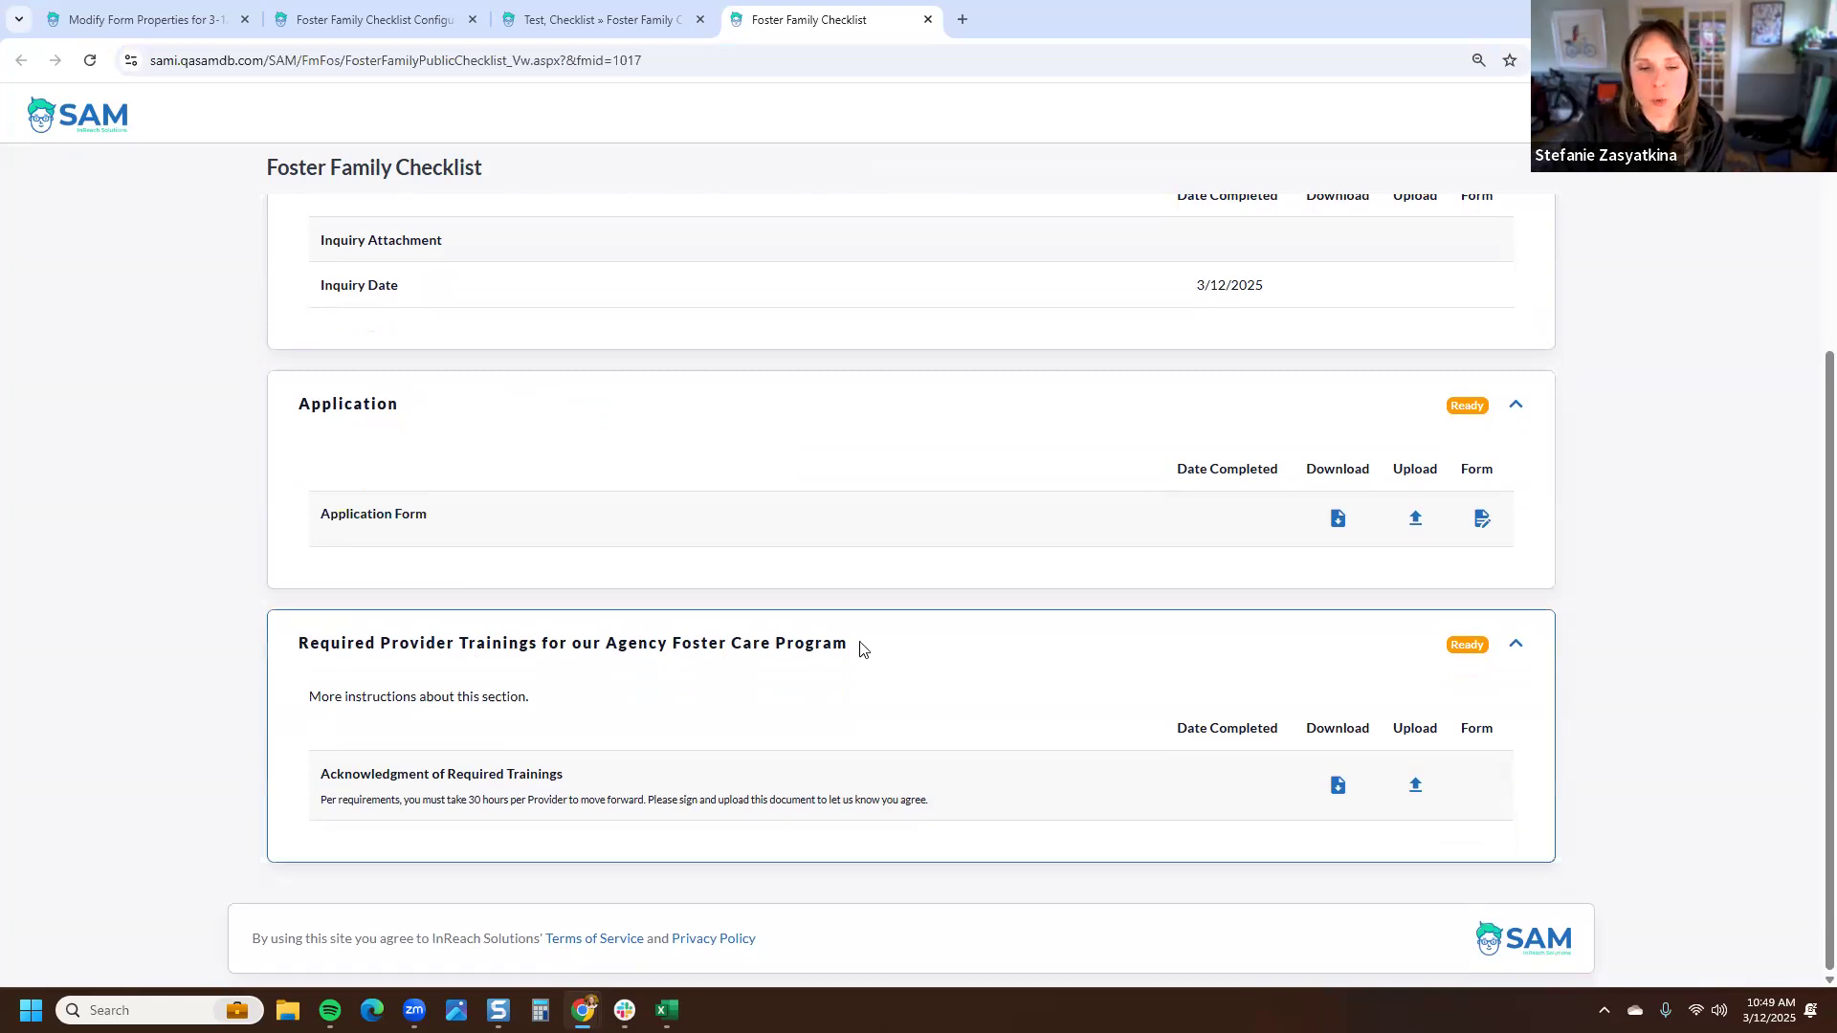
{"action": "left_click_drag", "start_coordinate": [861, 649], "coordinate": [302, 649]}
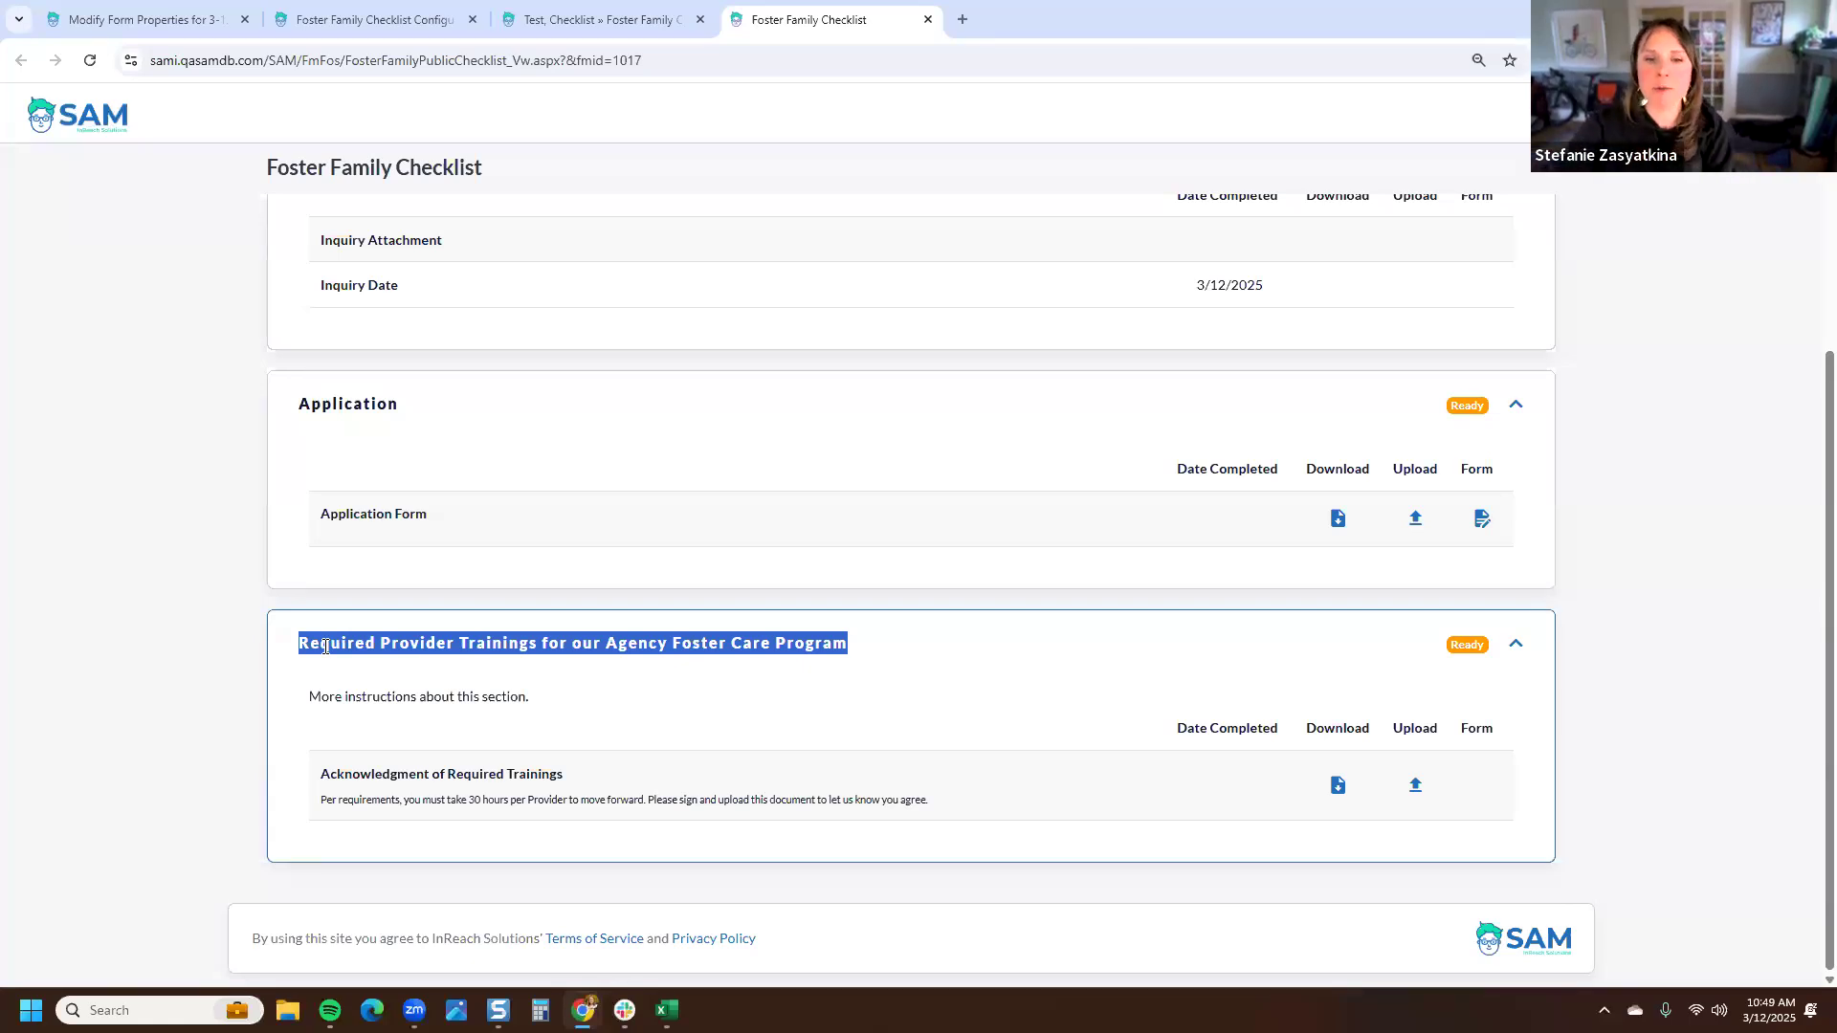
{"action": "left_click", "coordinate": [888, 656]}
{"action": "left_click_drag", "start_coordinate": [538, 696], "coordinate": [299, 706]}
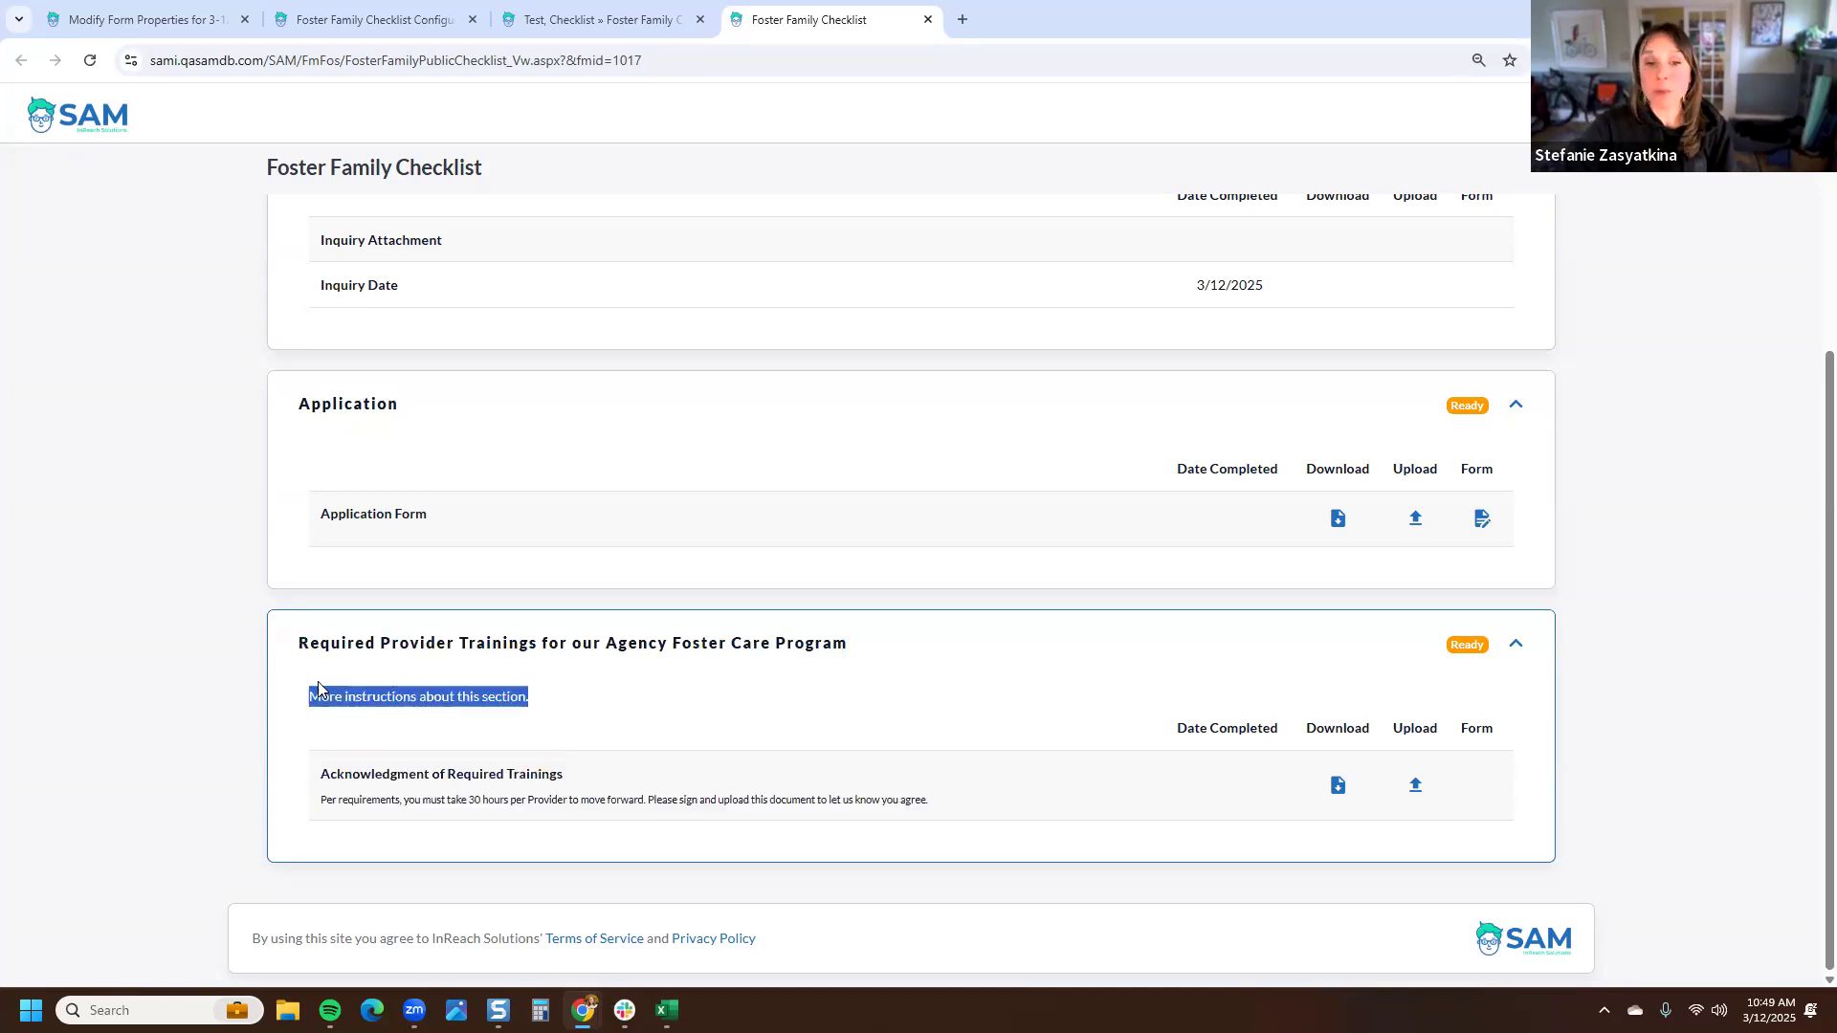
{"action": "left_click_drag", "start_coordinate": [929, 803], "coordinate": [397, 785]}
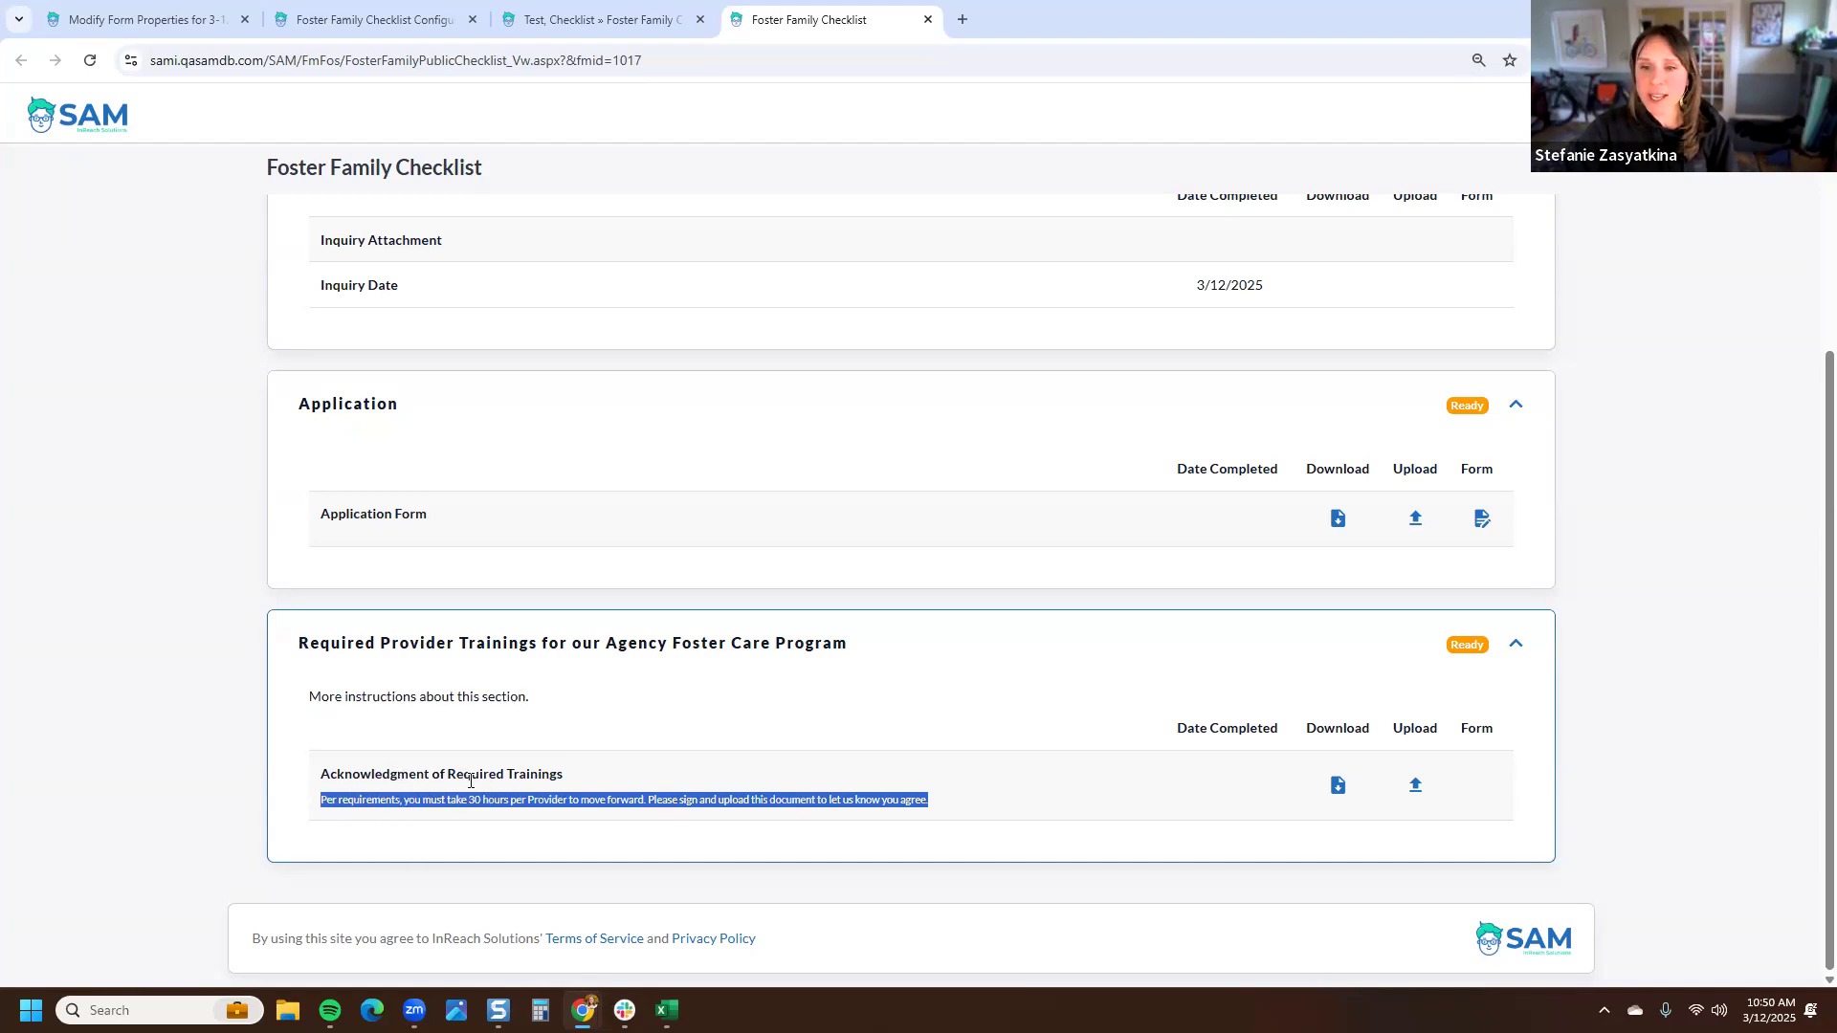
- Download the Acknowledgment of Required Trainings document, close its tab, and upload the foster family-ap file for that item
{"action": "left_click", "coordinate": [1339, 787]}
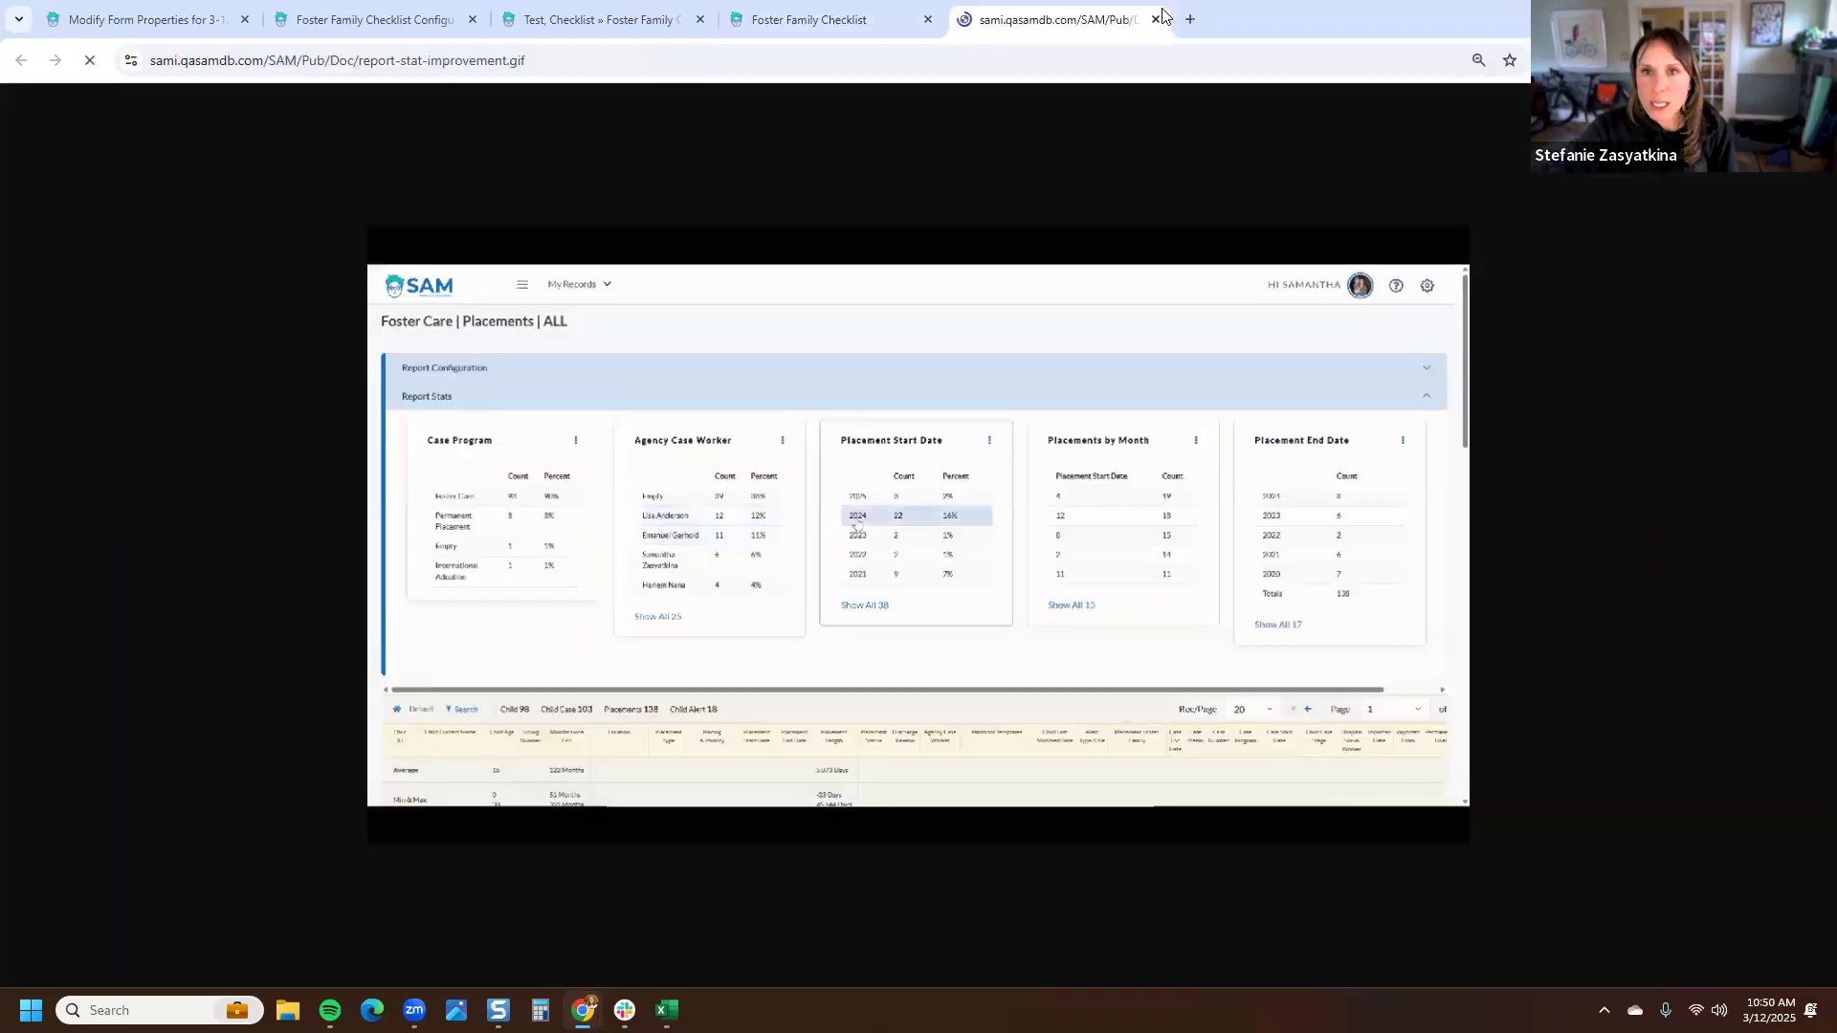
{"action": "left_click", "coordinate": [1156, 19]}
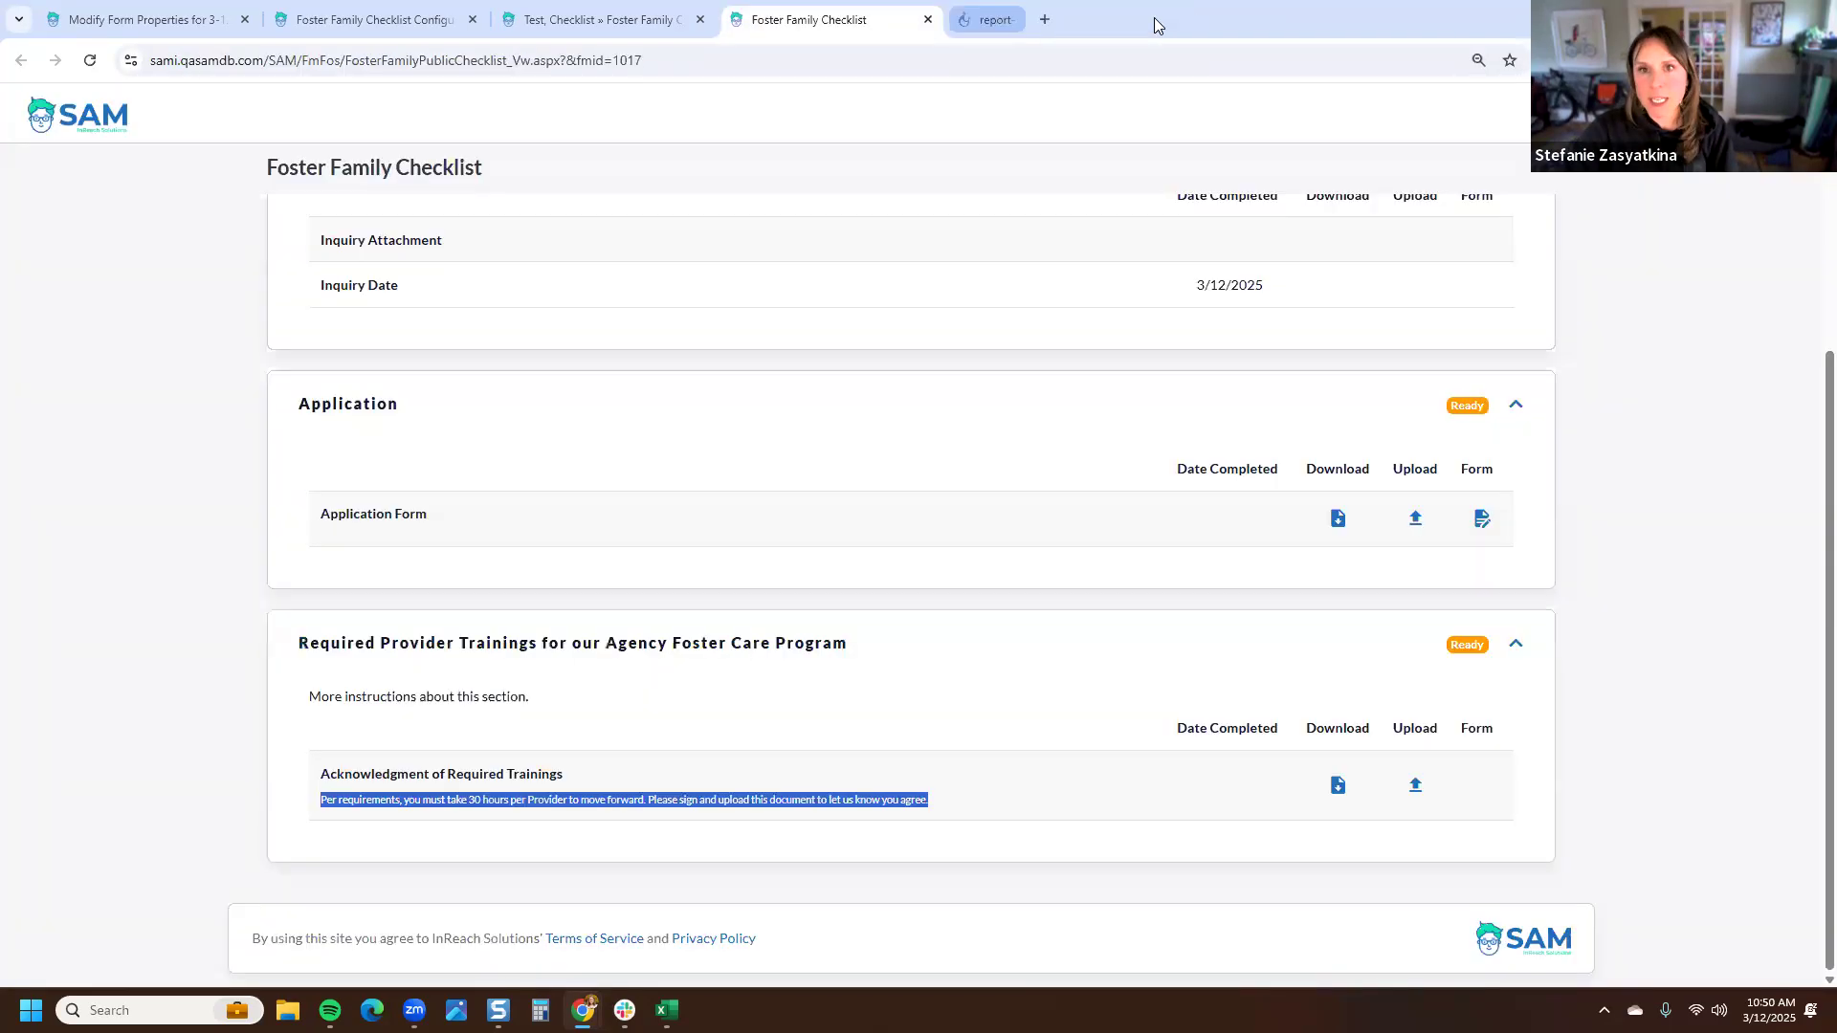
{"action": "left_click", "coordinate": [1416, 789]}
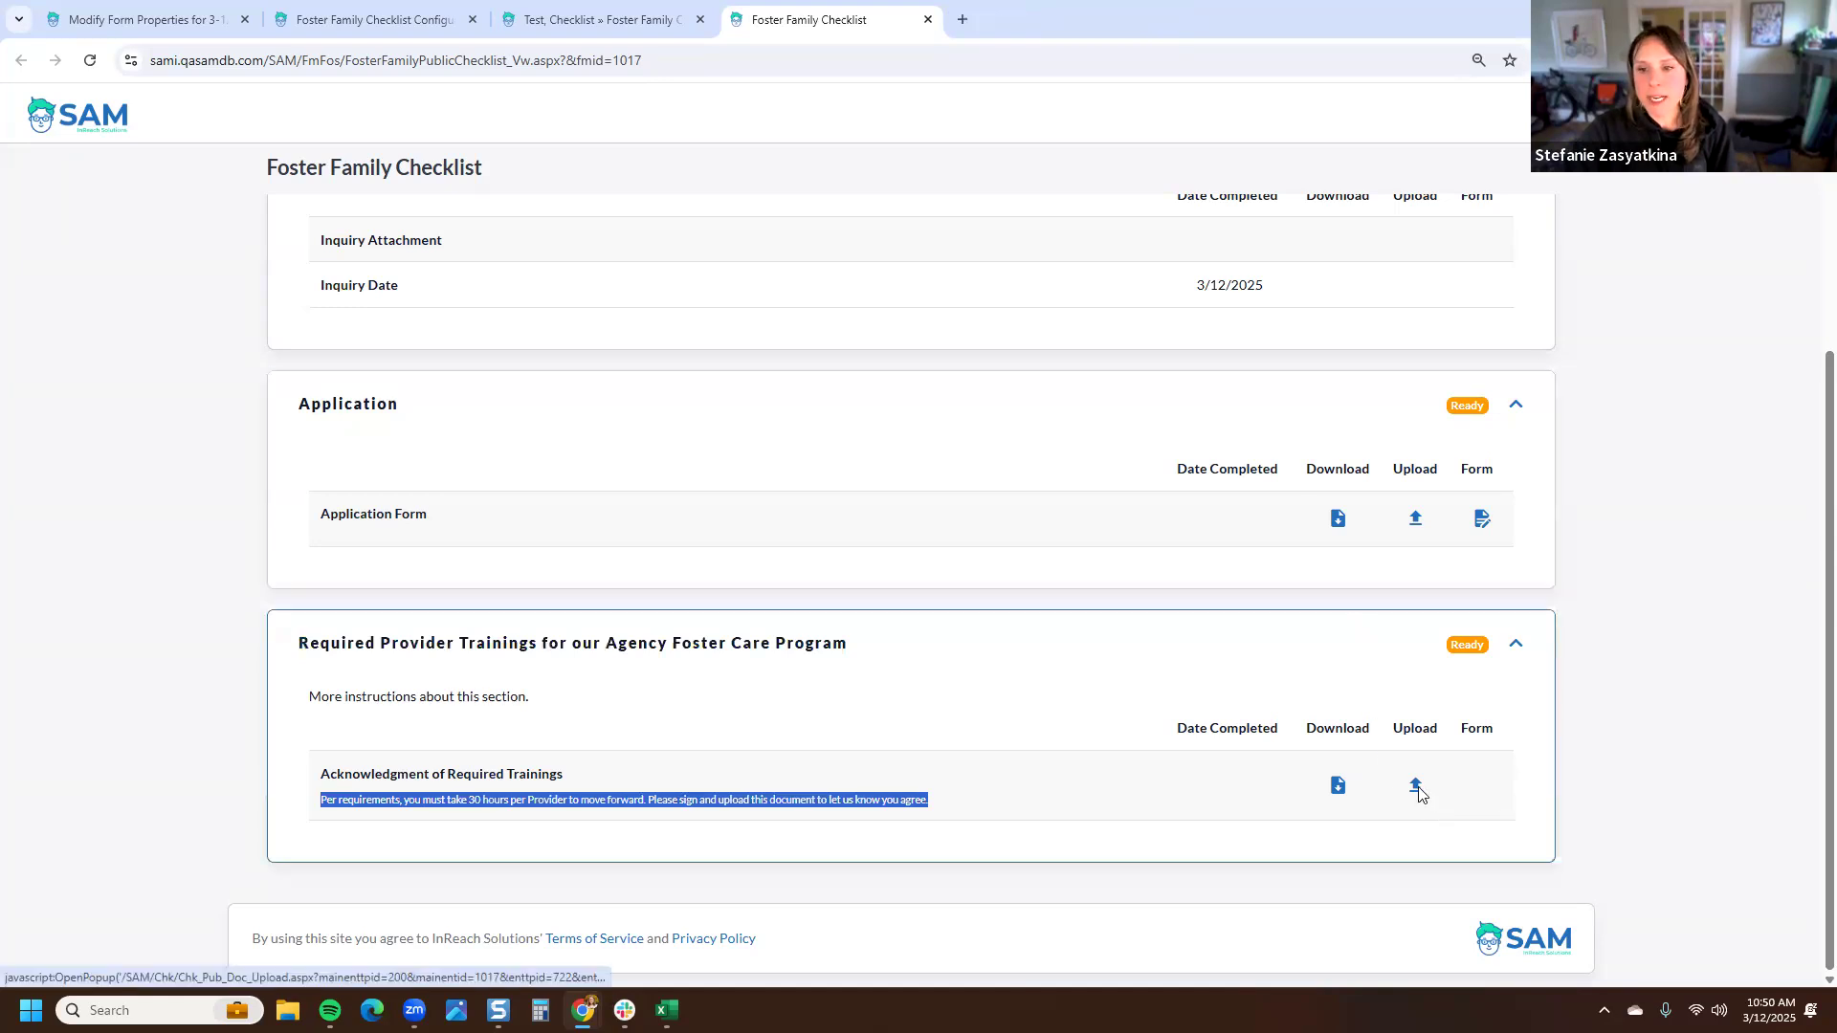
{"action": "left_click", "coordinate": [895, 332]}
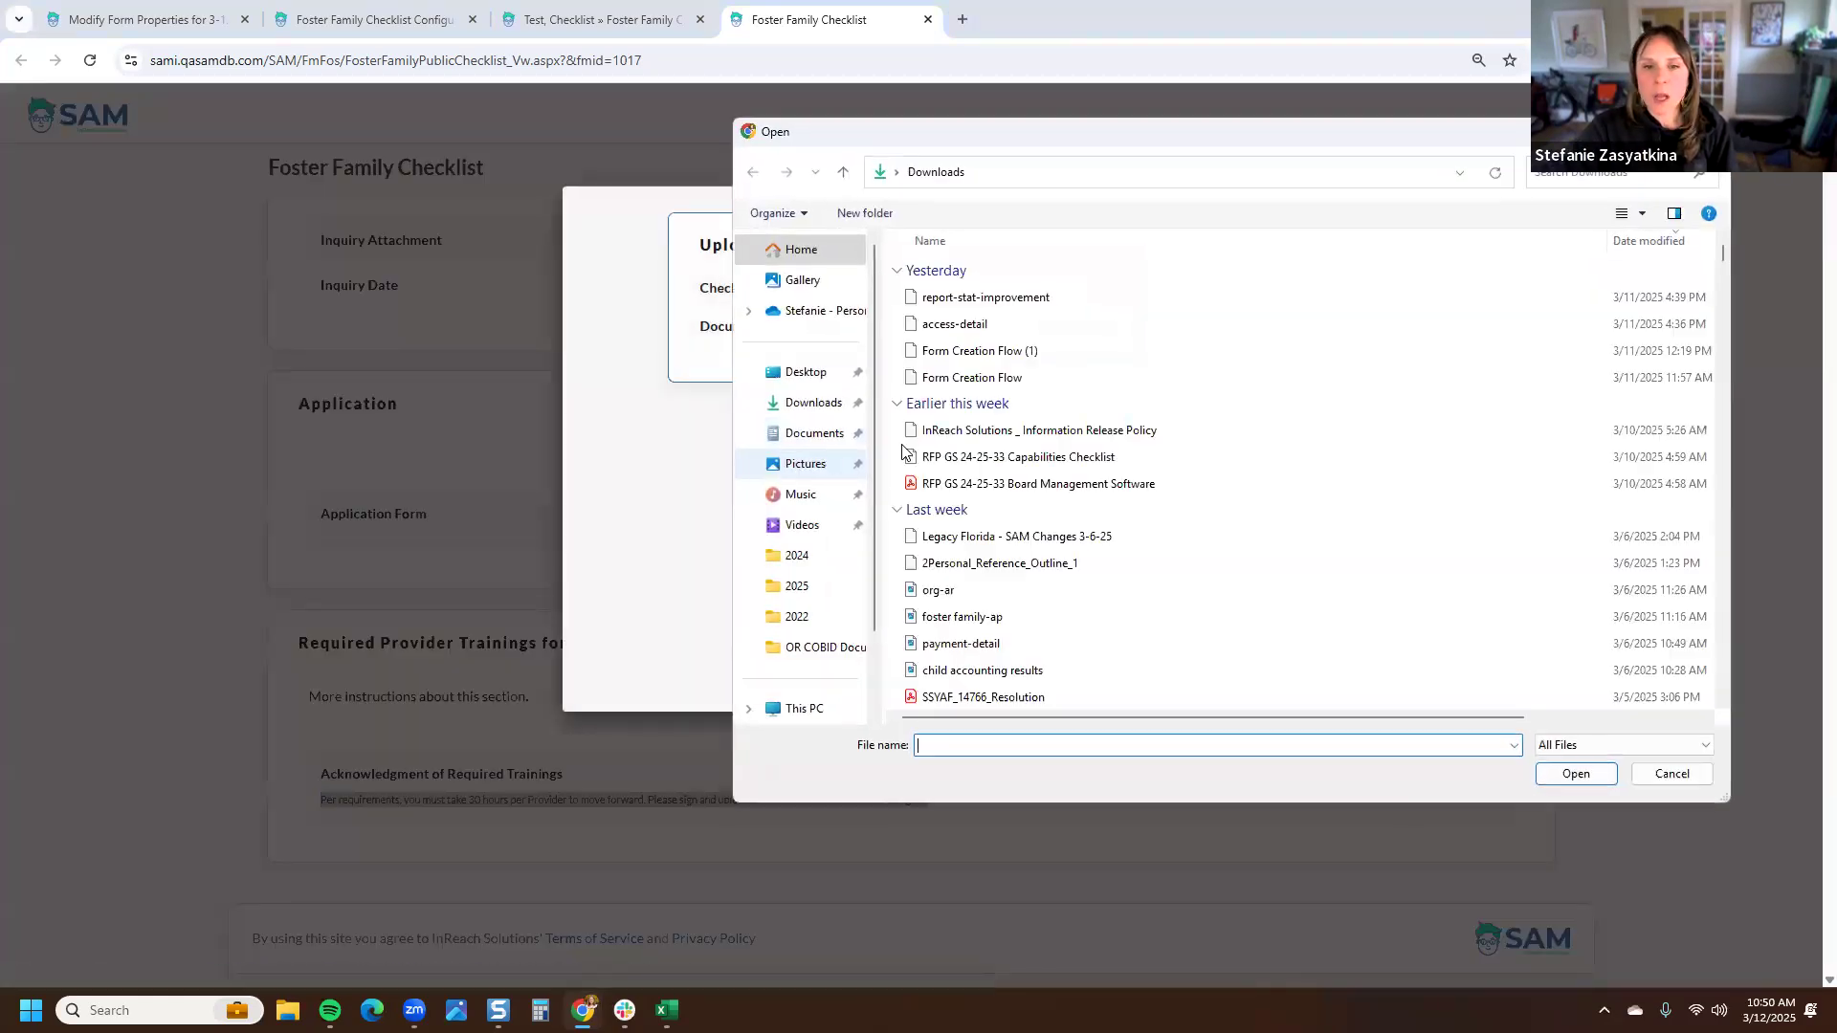
{"action": "left_click", "coordinate": [972, 597]}
{"action": "left_click", "coordinate": [1574, 775]}
{"action": "left_click", "coordinate": [1103, 432]}
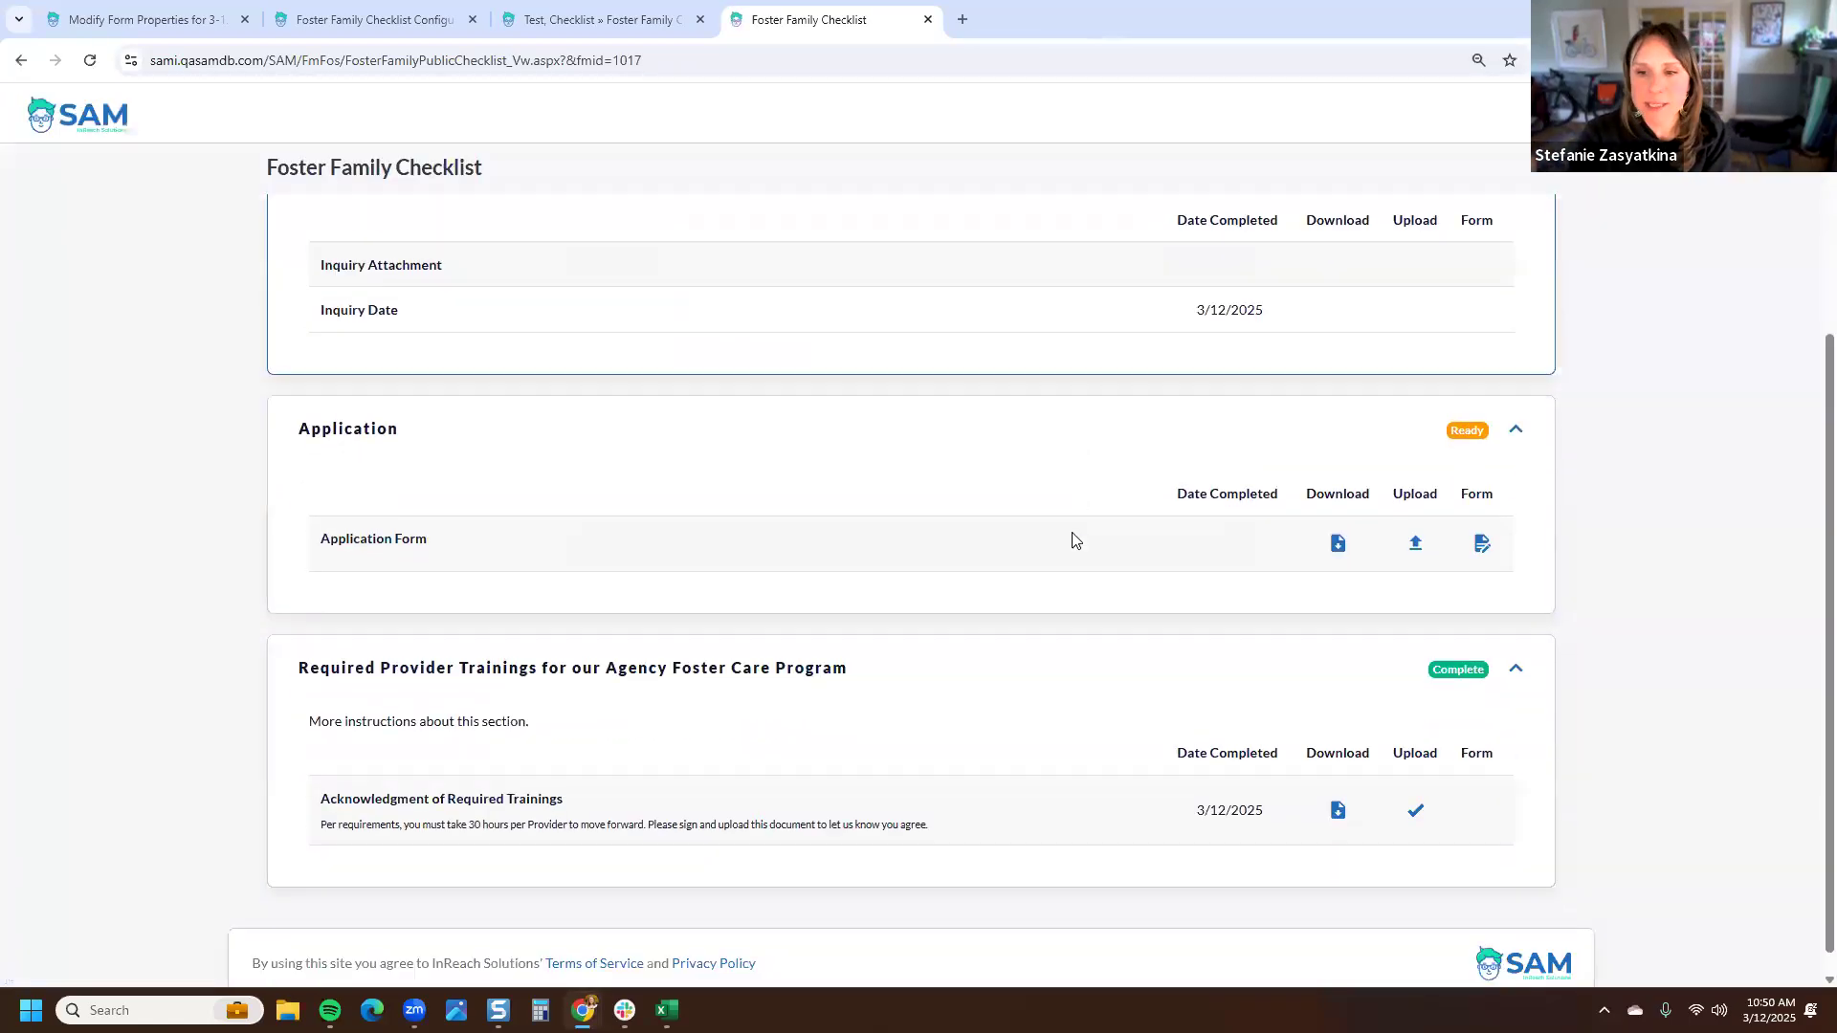
{"action": "left_click_drag", "start_coordinate": [1263, 783], "coordinate": [1173, 797]}
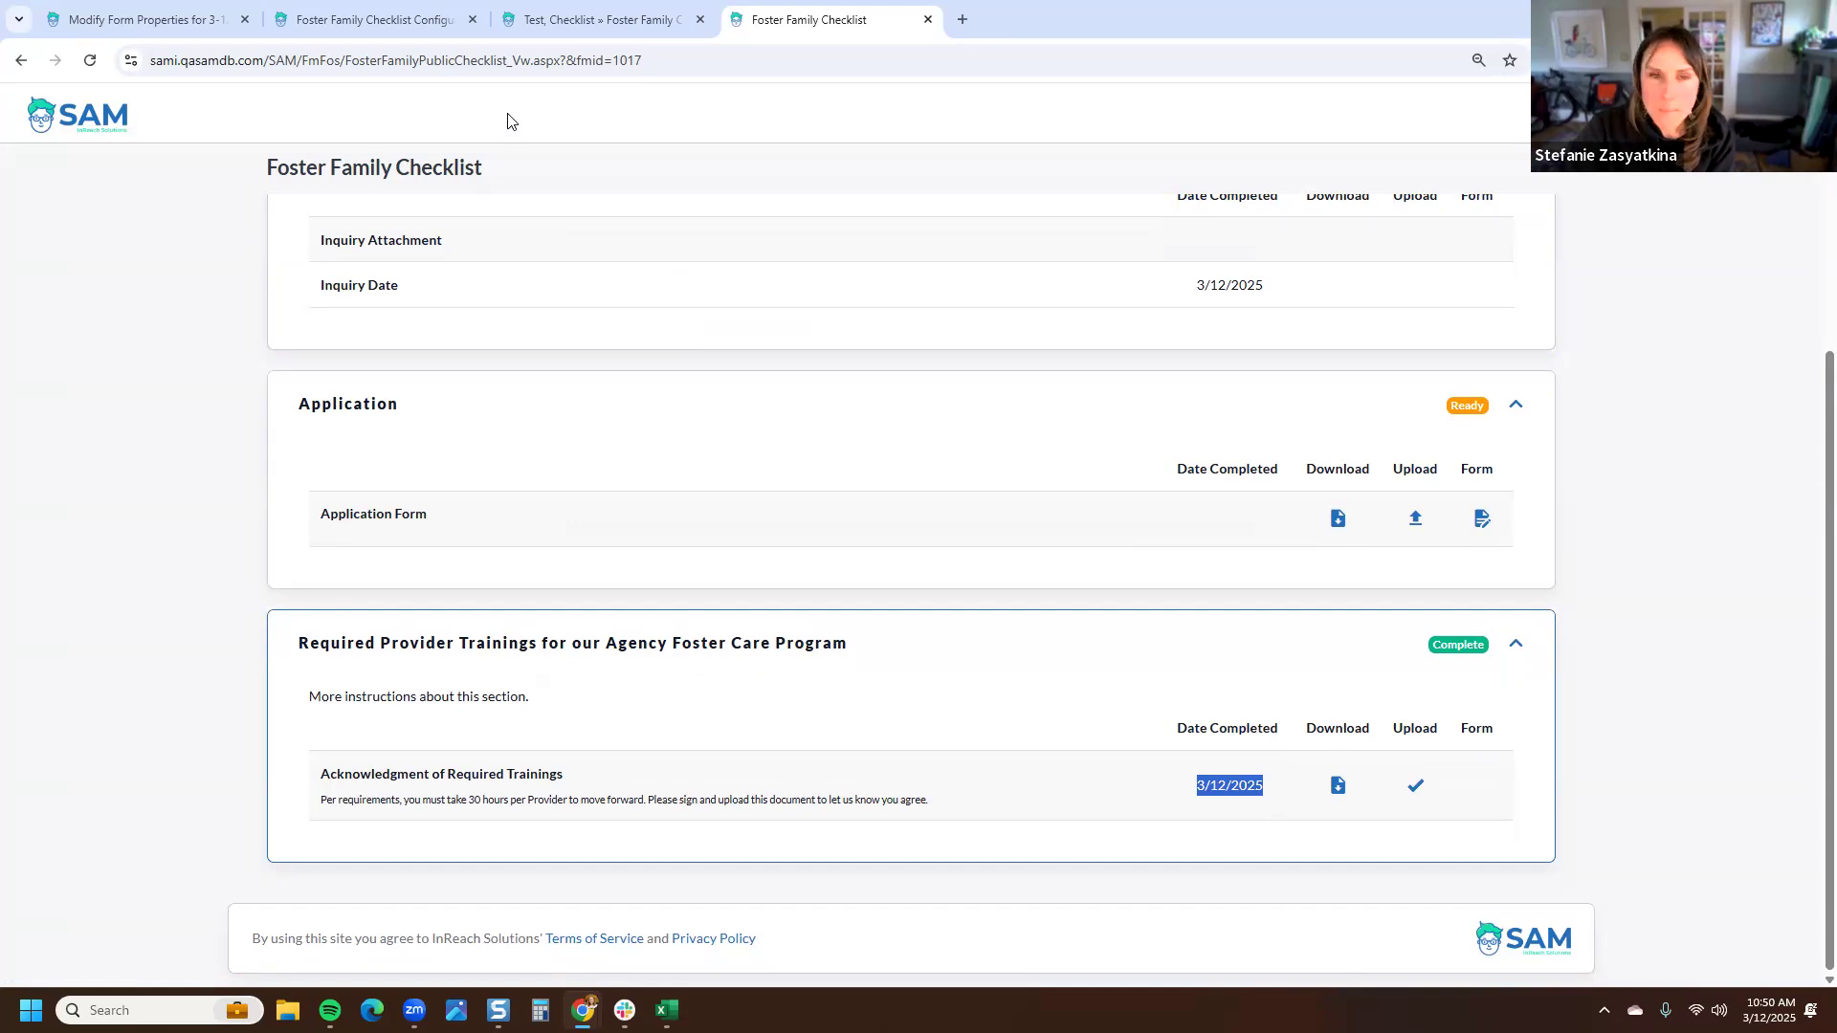
- Reload the internal checklist and open the uploaded acknowledgment document from the Required Provider Training section
{"action": "left_click", "coordinate": [588, 21]}
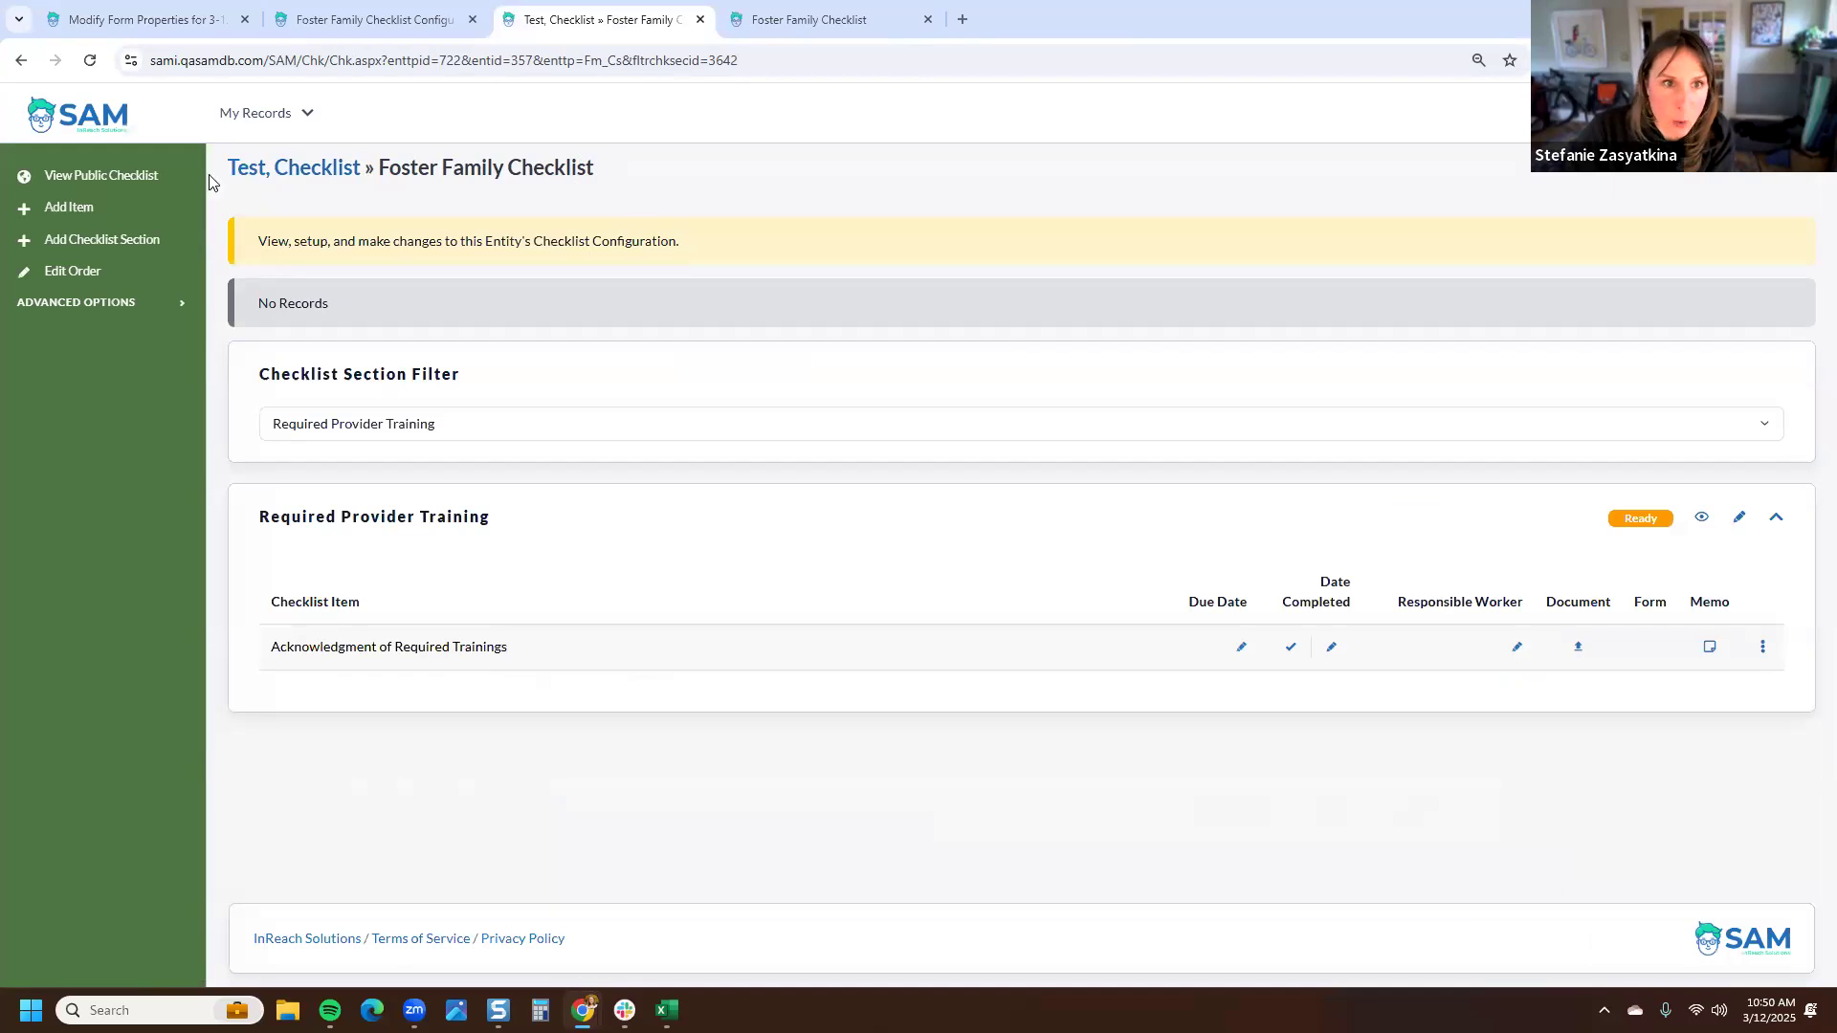
{"action": "left_click_drag", "start_coordinate": [224, 174], "coordinate": [363, 177]}
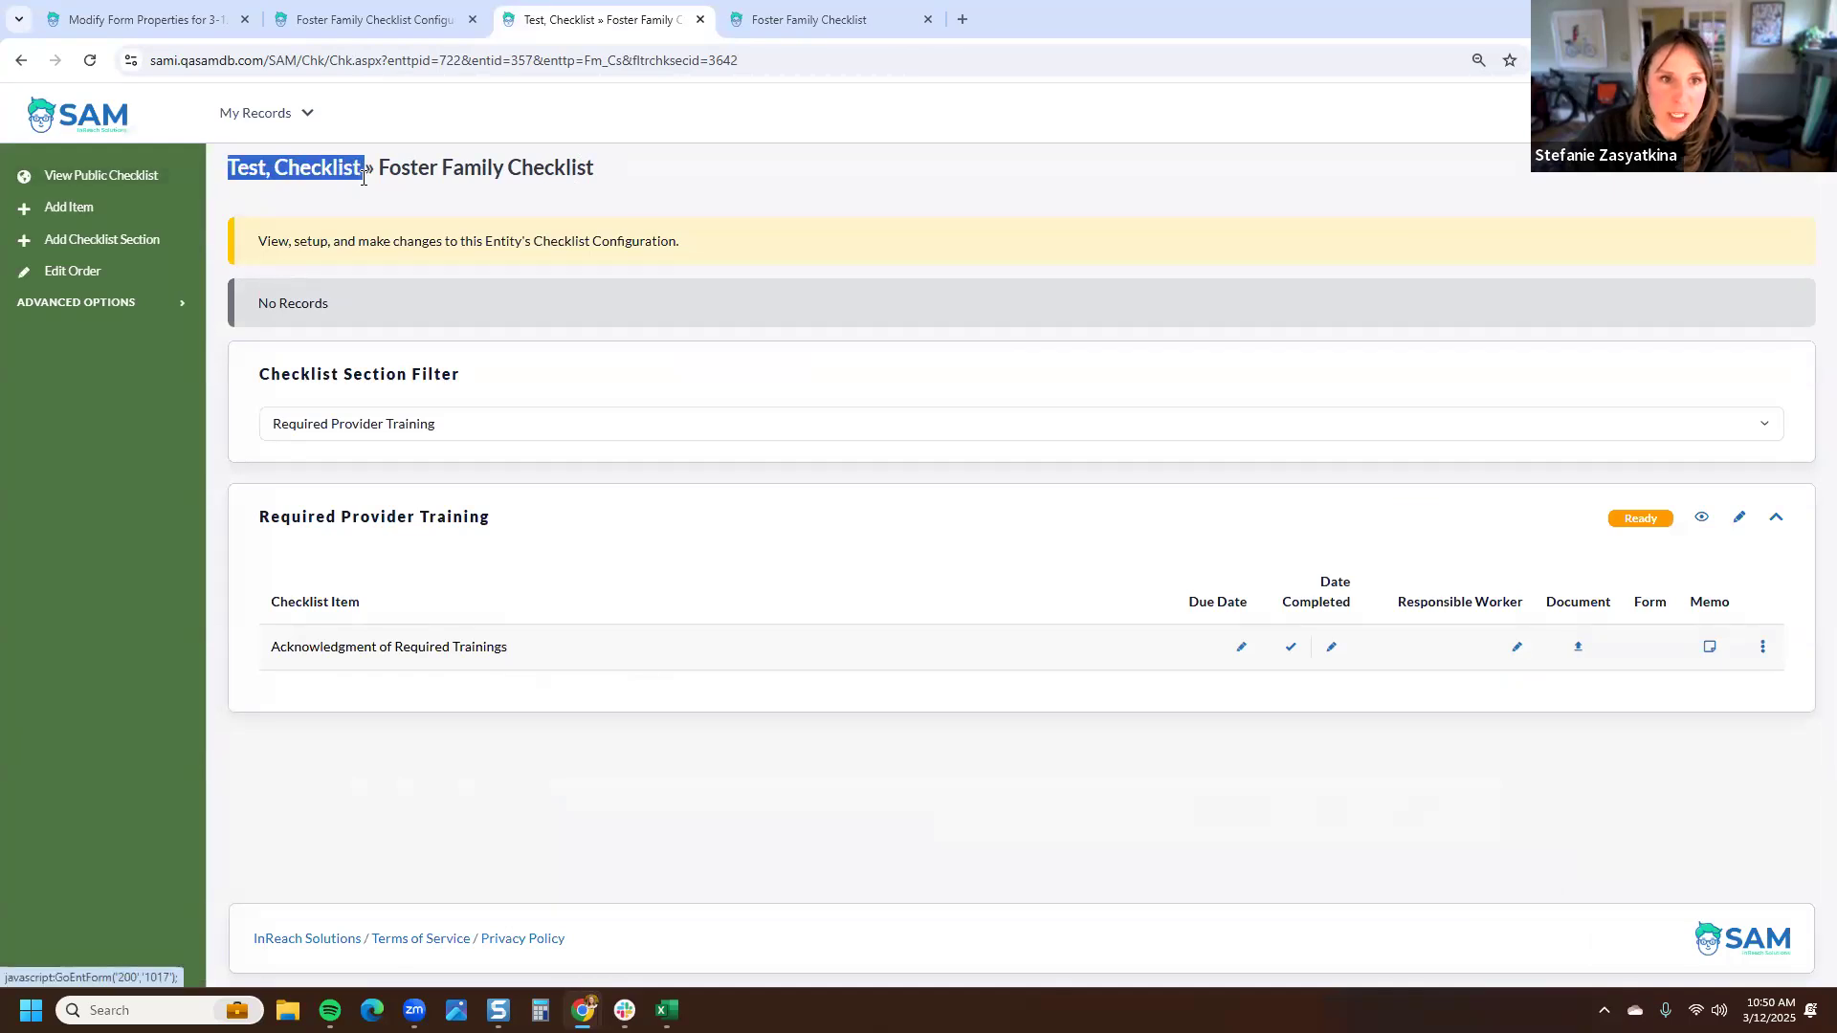
{"action": "left_click", "coordinate": [90, 60]}
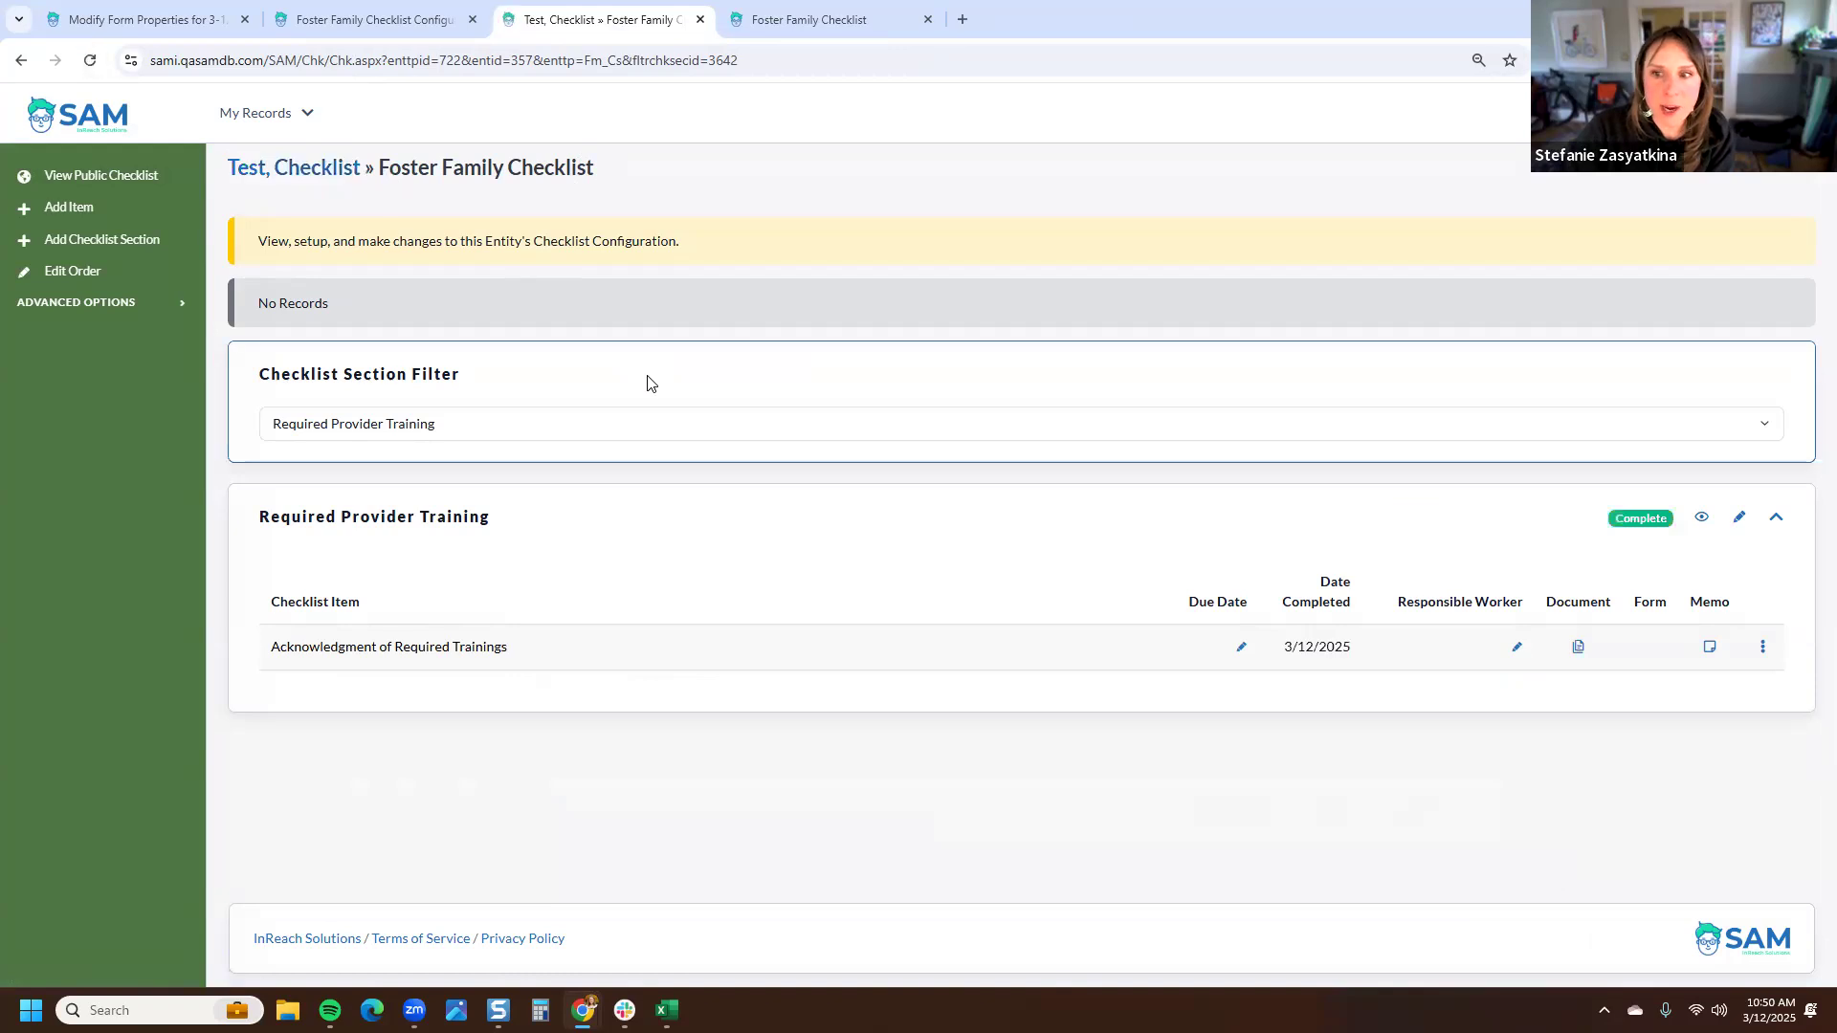
{"action": "triple_click", "coordinate": [1285, 648]}
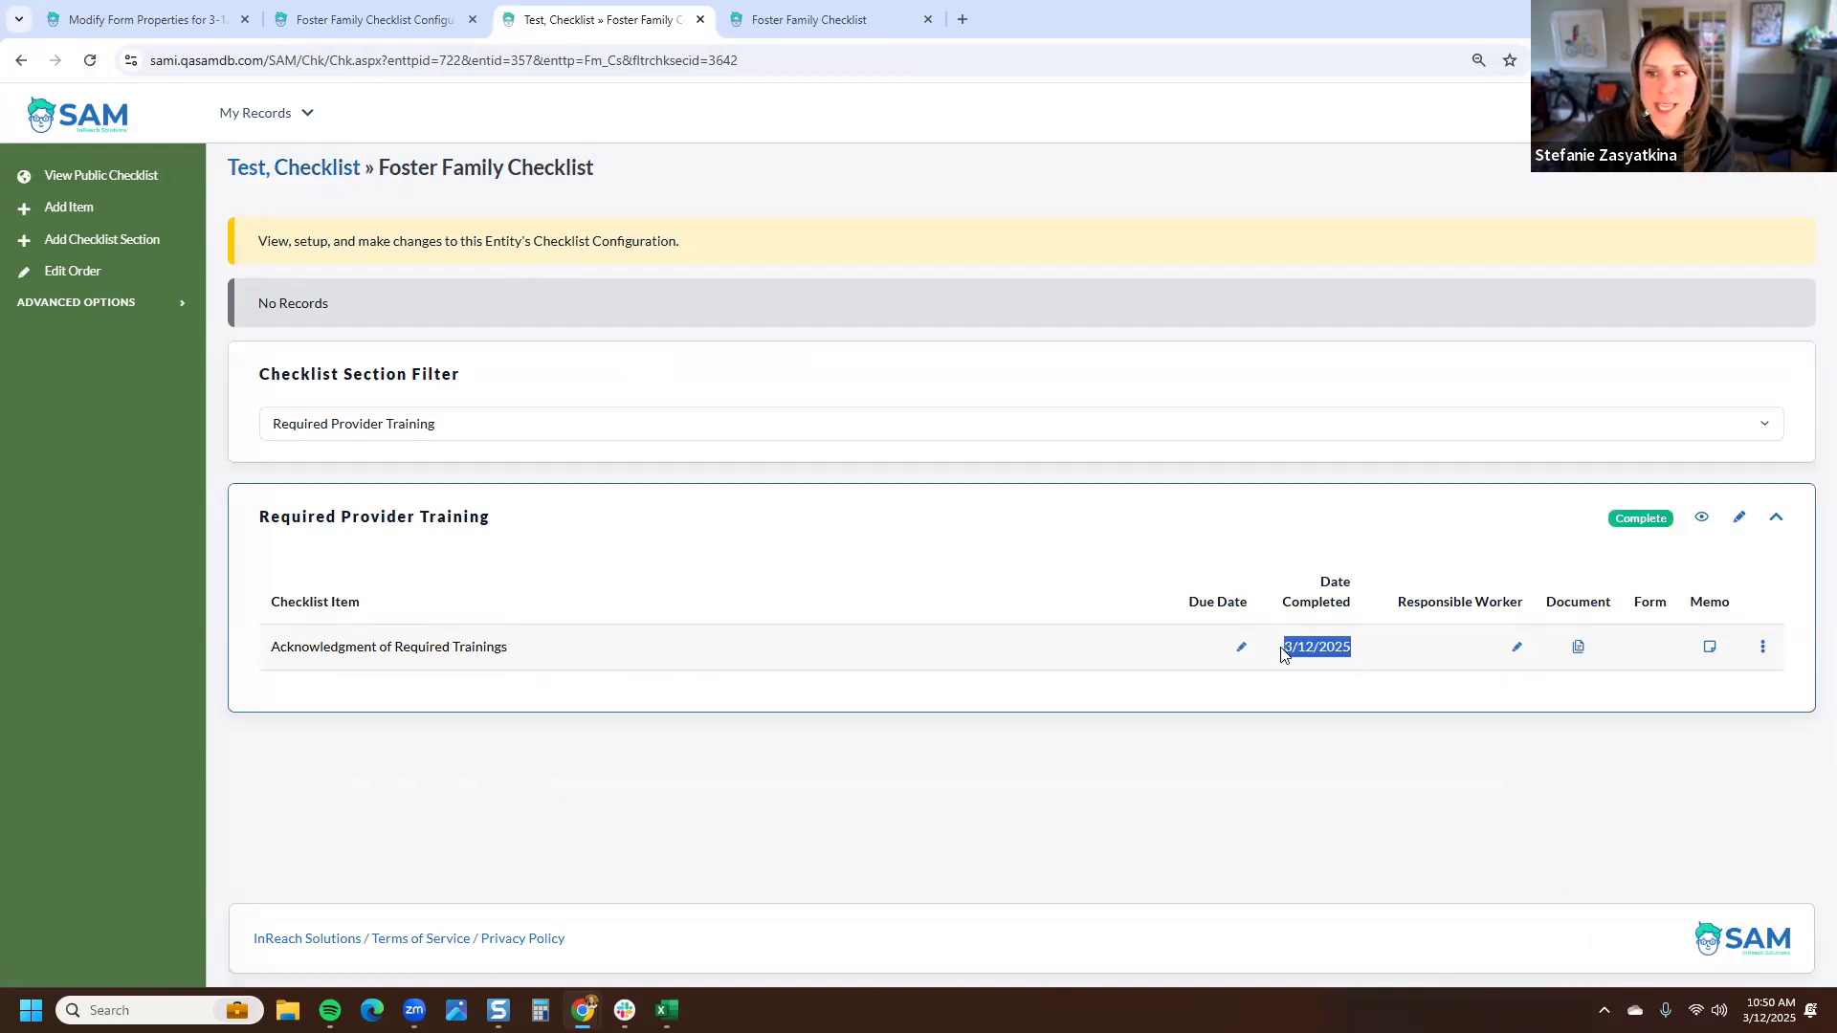
{"action": "left_click", "coordinate": [1580, 648]}
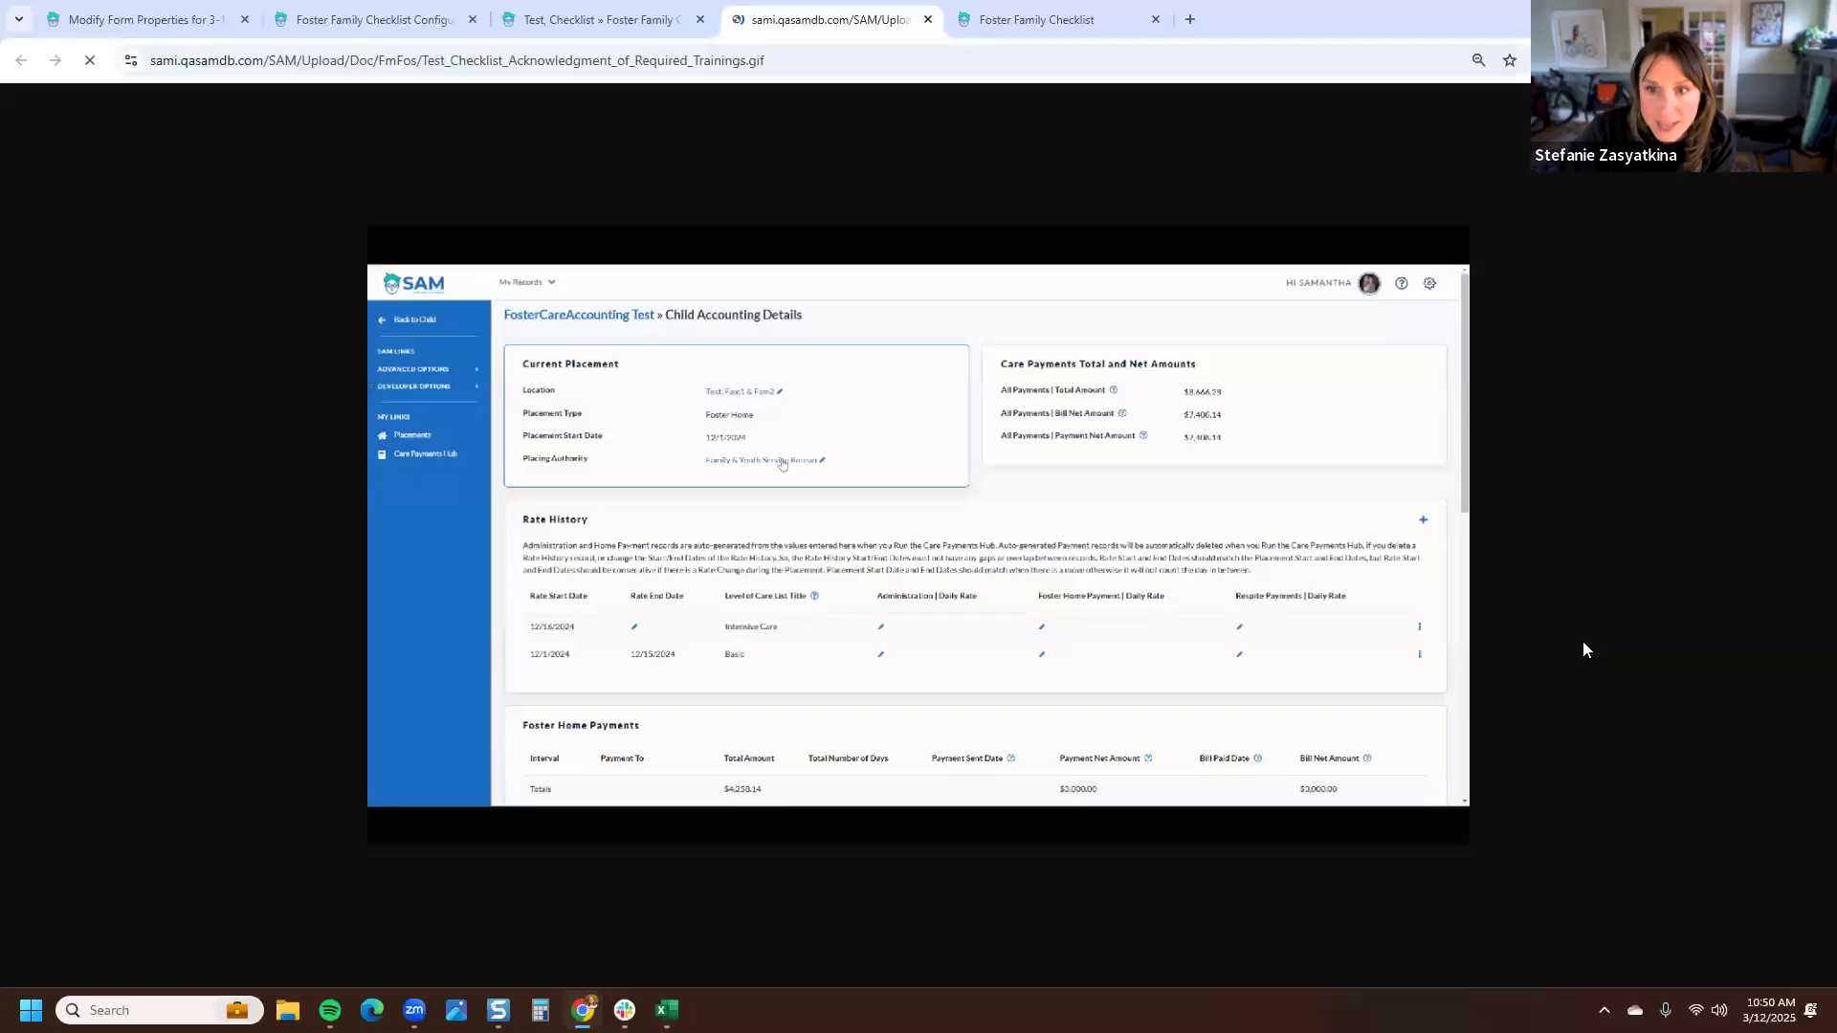
{"action": "left_click", "coordinate": [928, 19]}
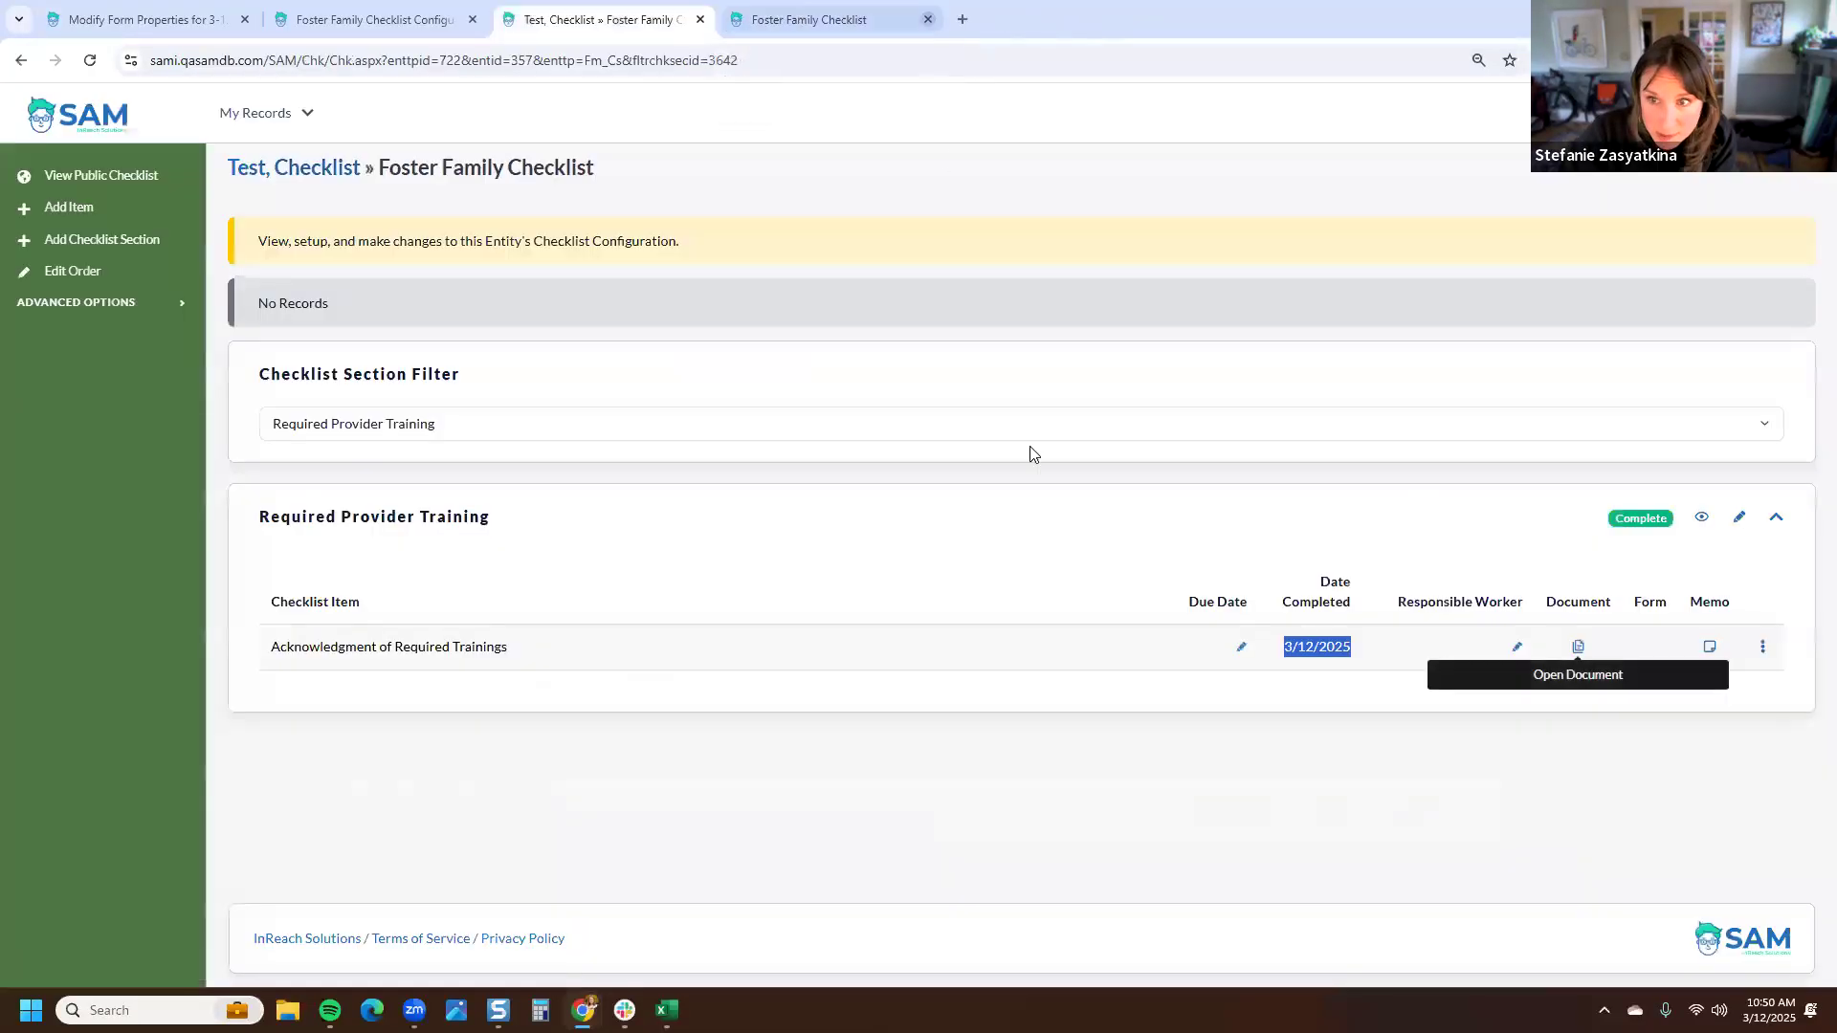
{"action": "left_click", "coordinate": [1402, 699]}
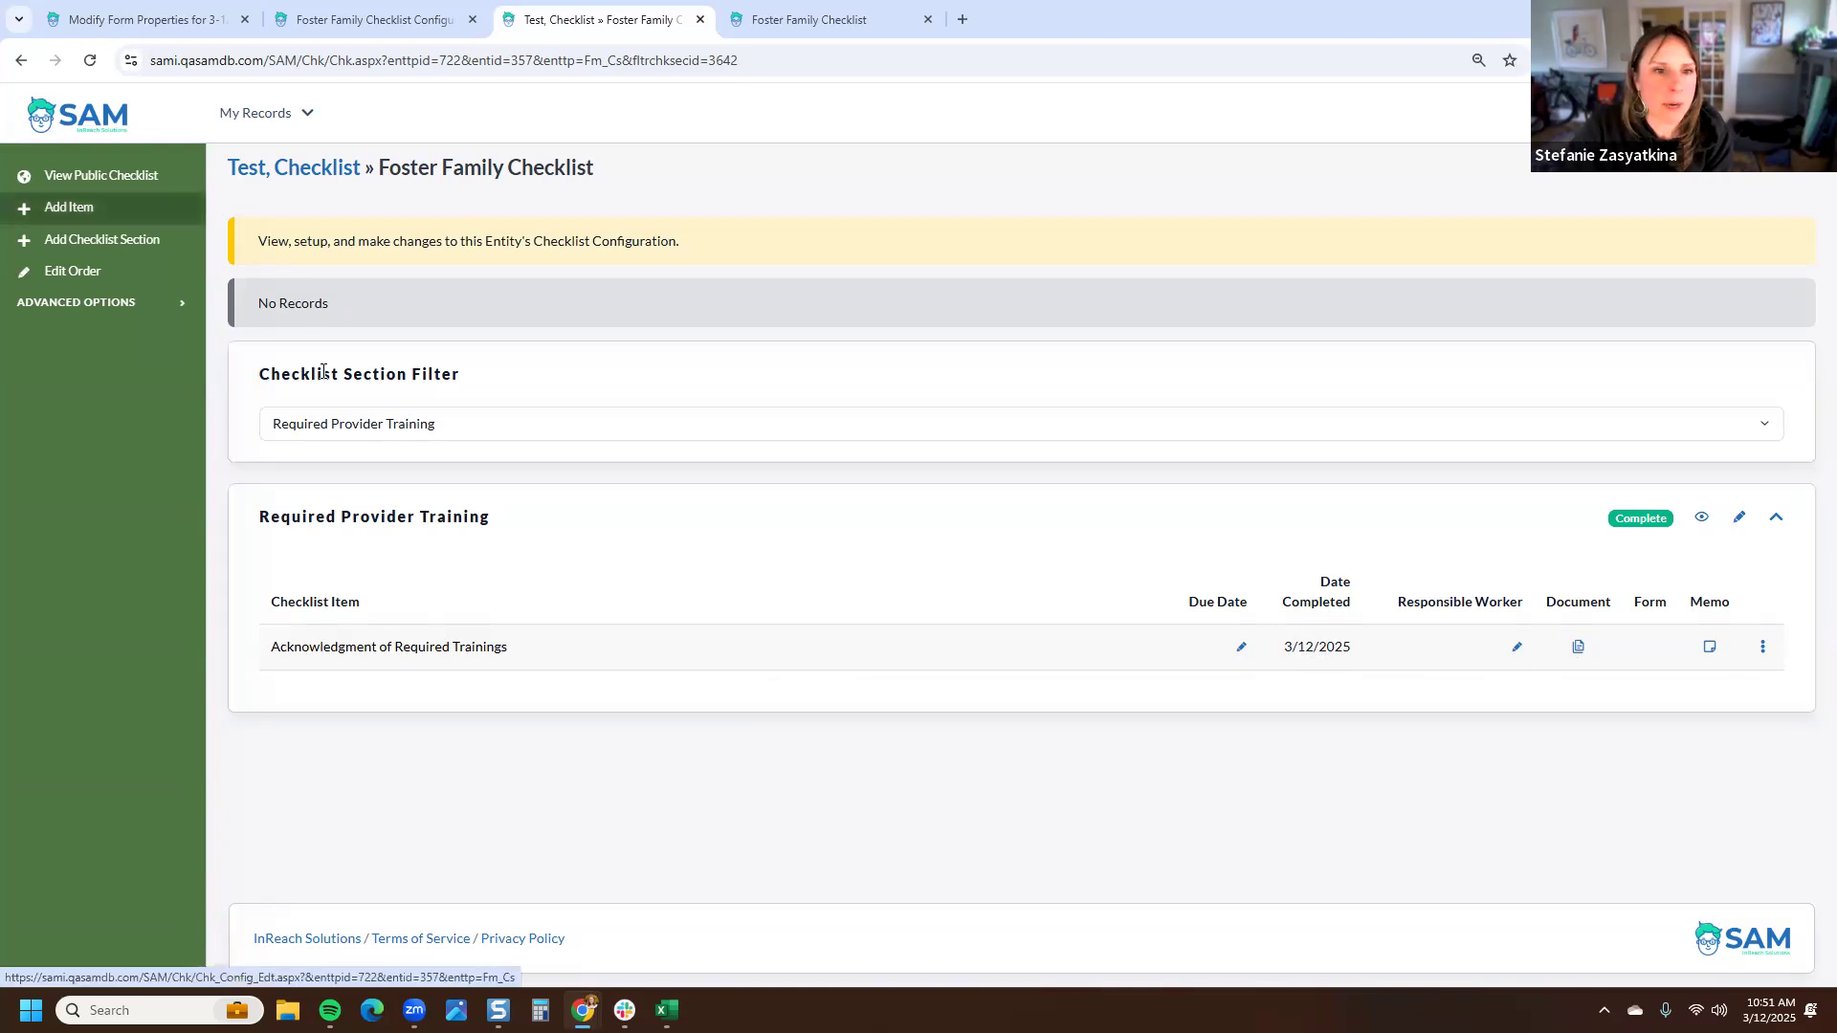
- Clear the checklist section filter so all sections of the internal checklist are shown
{"action": "left_click", "coordinate": [336, 429]}
{"action": "left_click", "coordinate": [330, 454]}
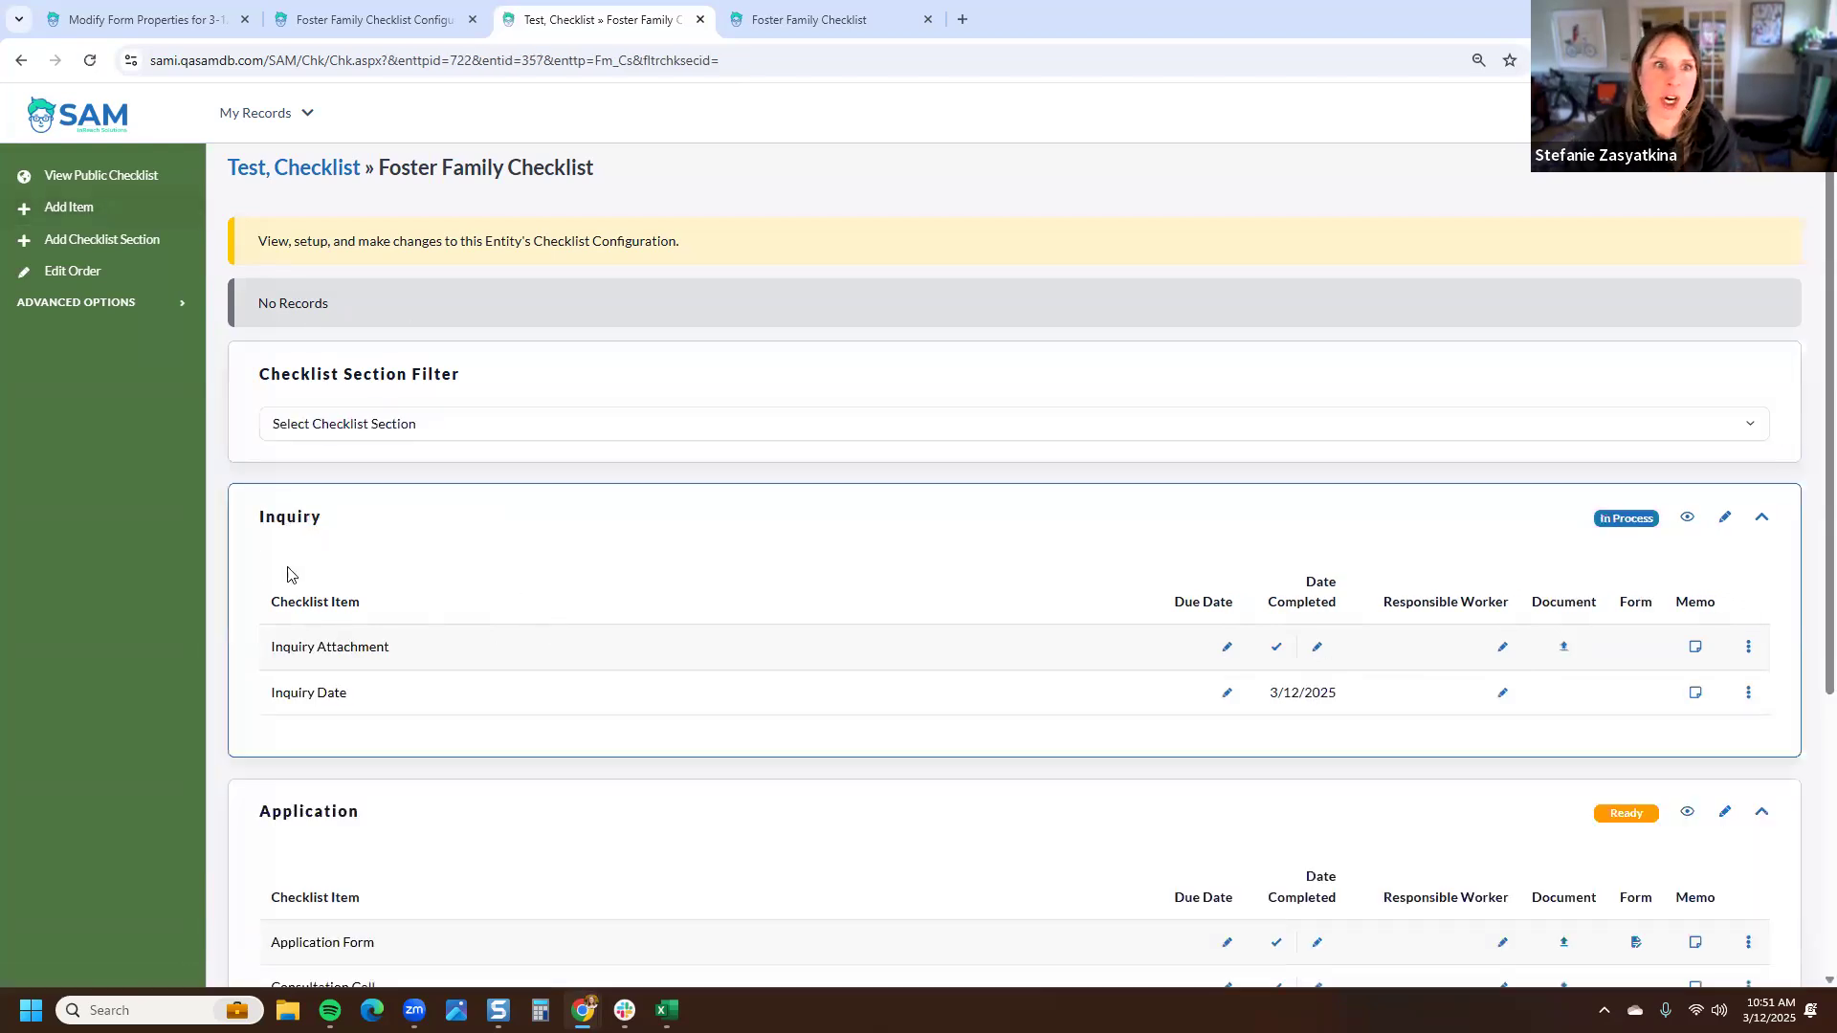
{"action": "scroll", "coordinate": [292, 576], "scroll_direction": "down", "scroll_amount": 1}
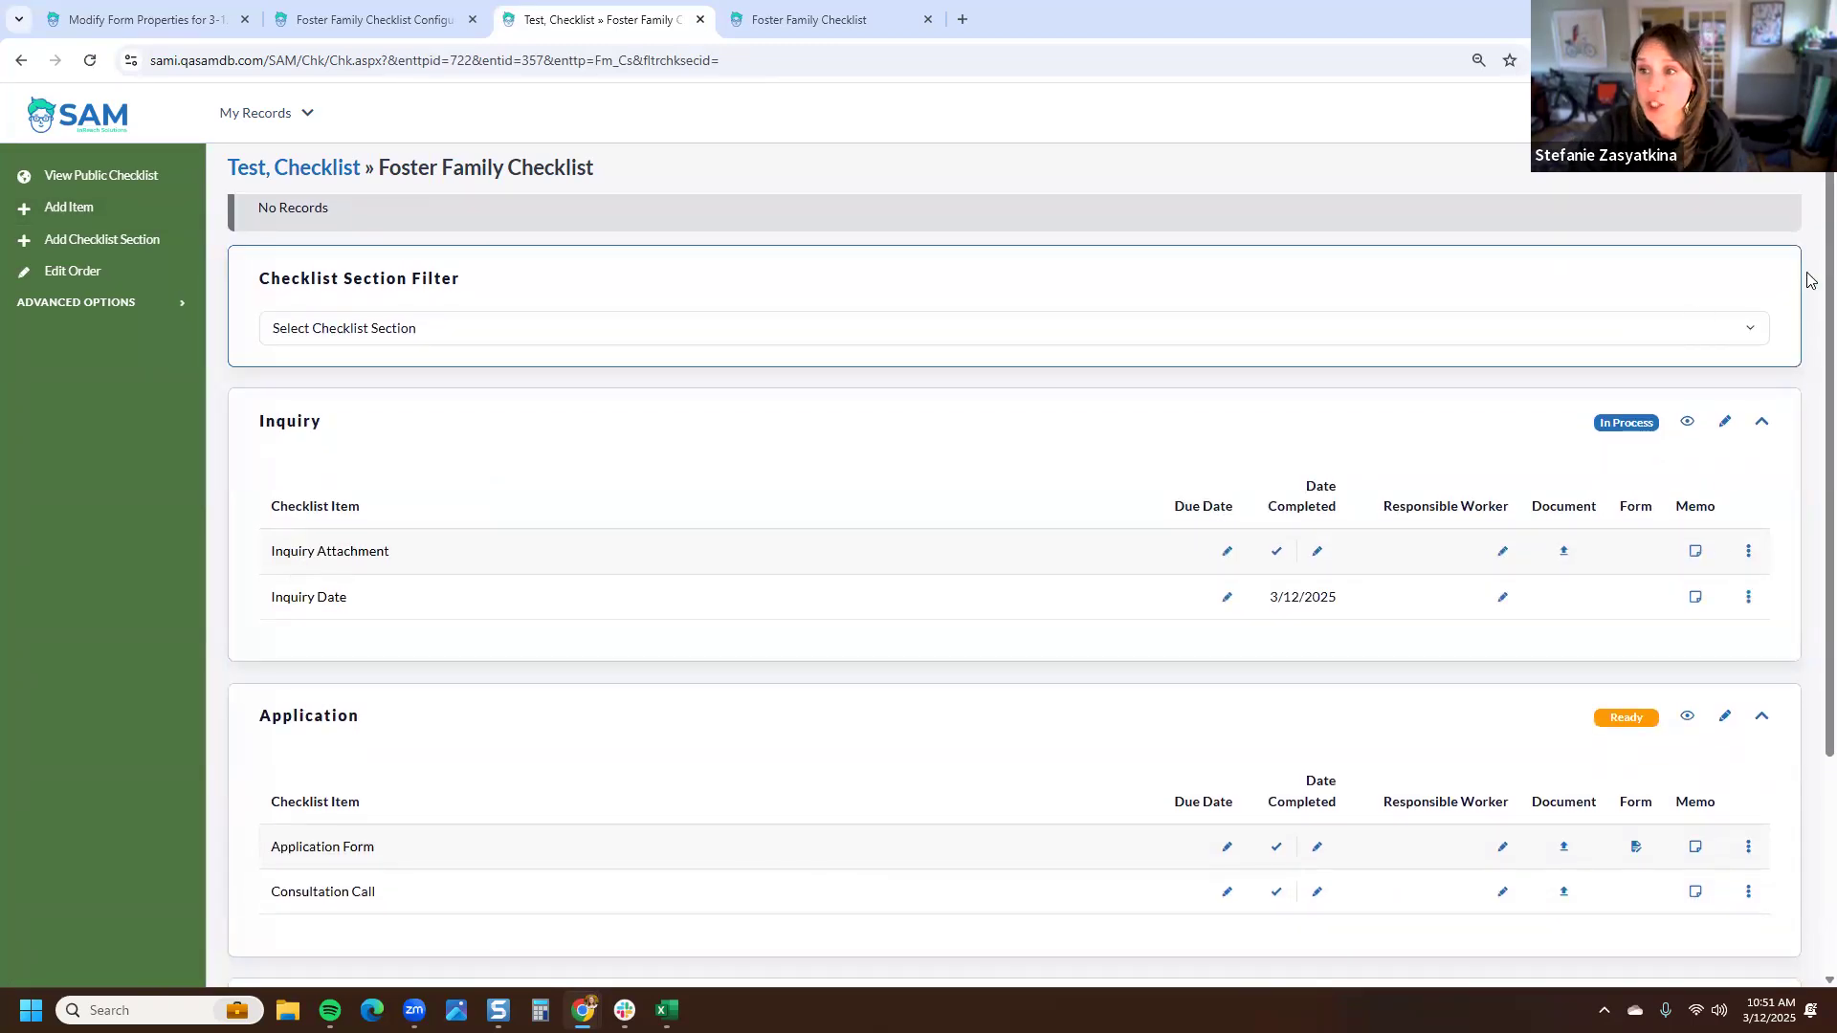
{"action": "scroll", "coordinate": [1812, 257], "scroll_direction": "down", "scroll_amount": 1}
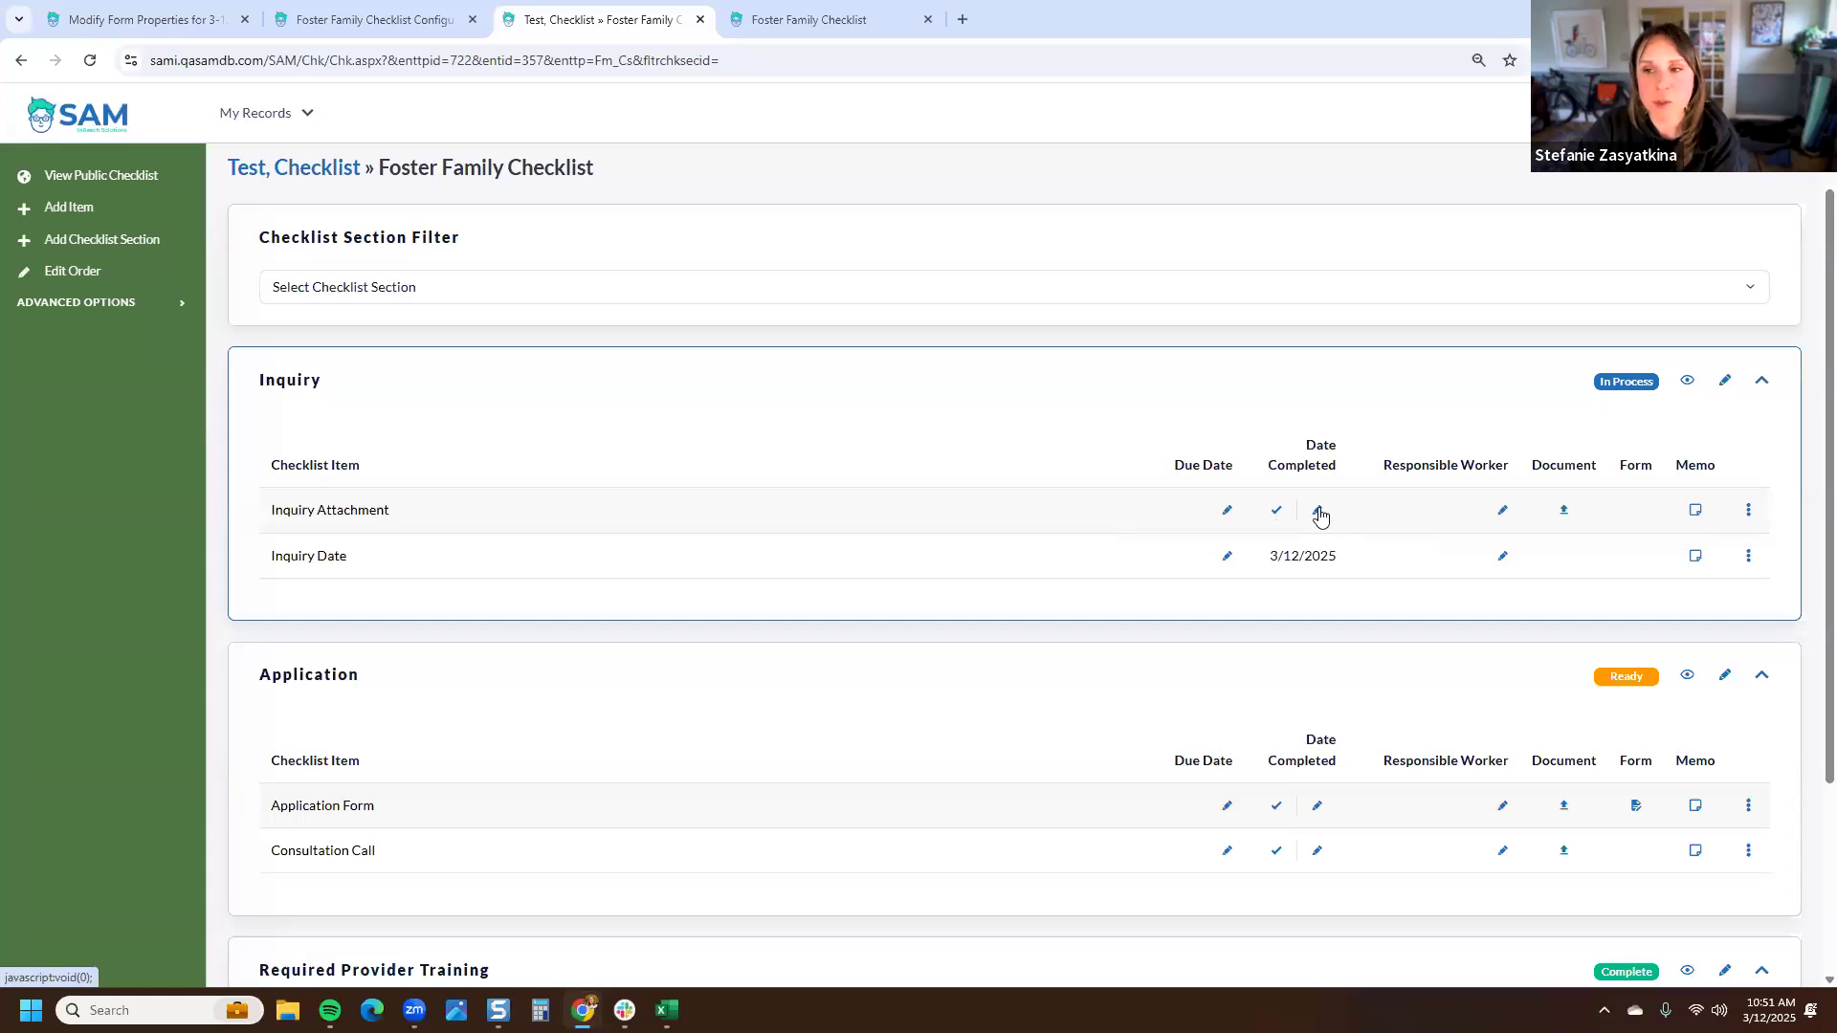
- Add the memo 'type in information' to the Inquiry Attachment item and mark that item completed
{"action": "left_click", "coordinate": [1696, 513]}
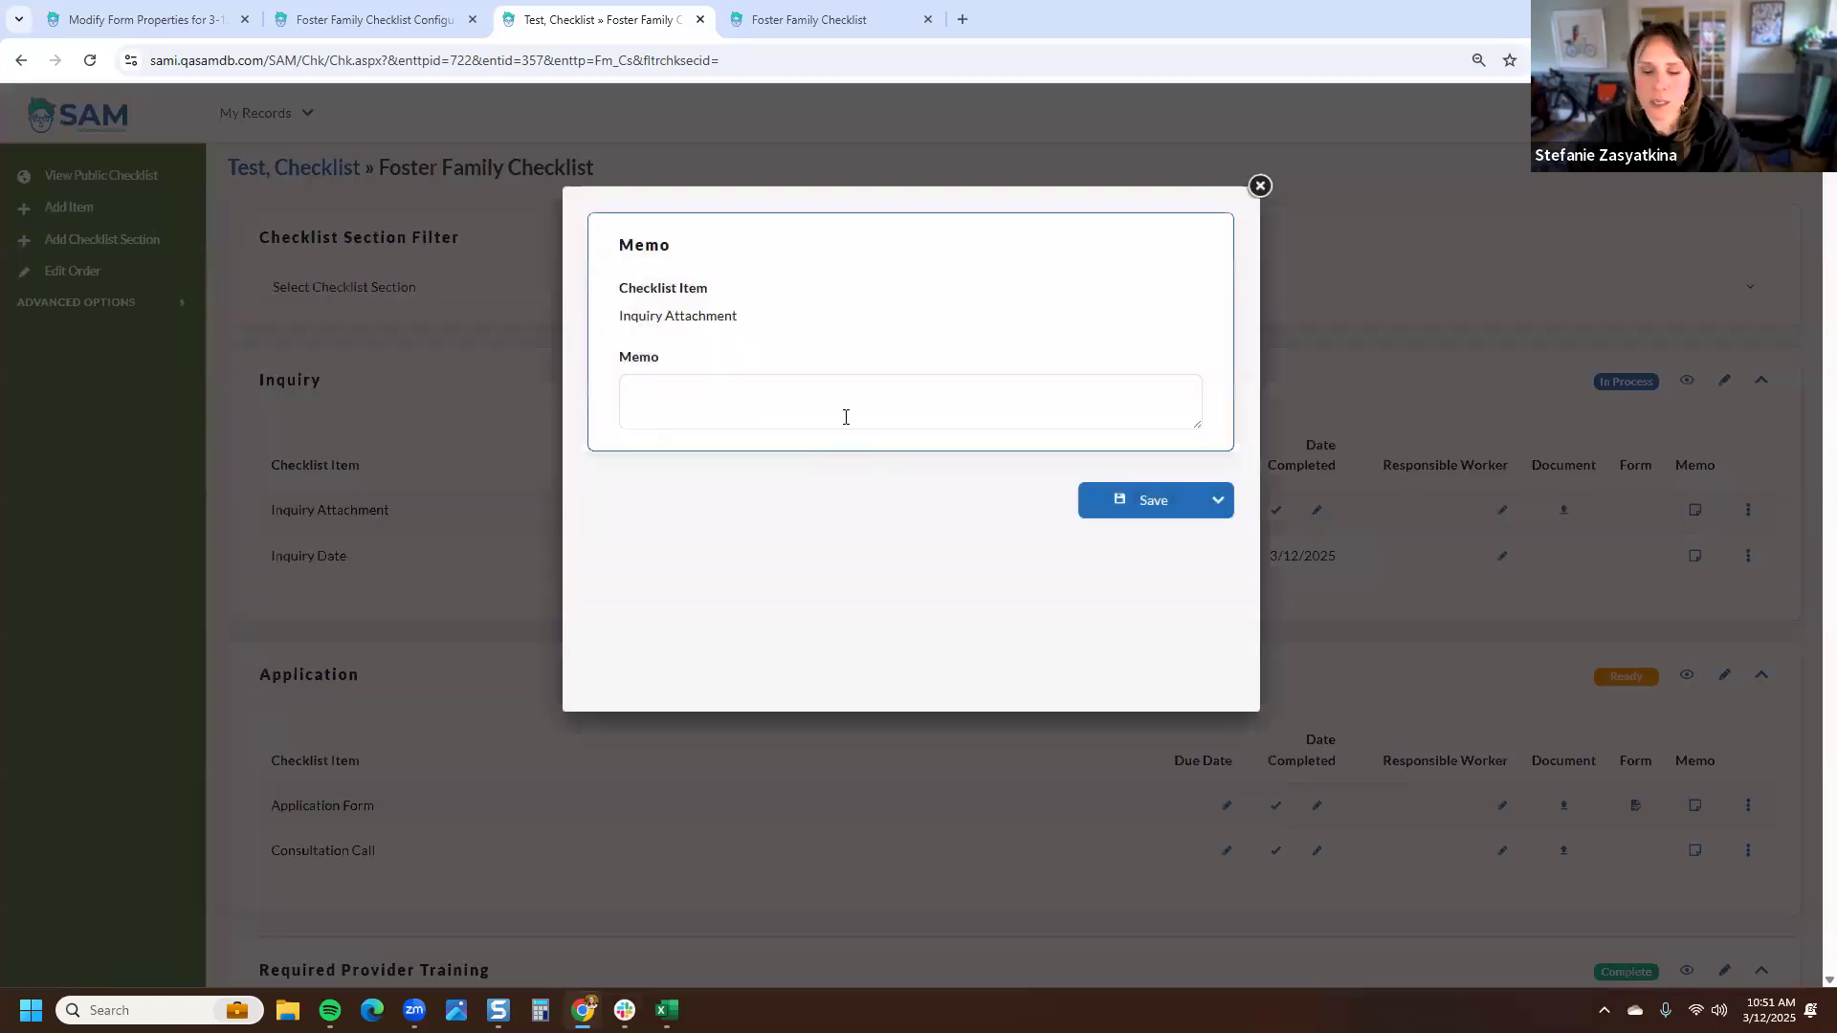
{"action": "type", "text": "type in"}
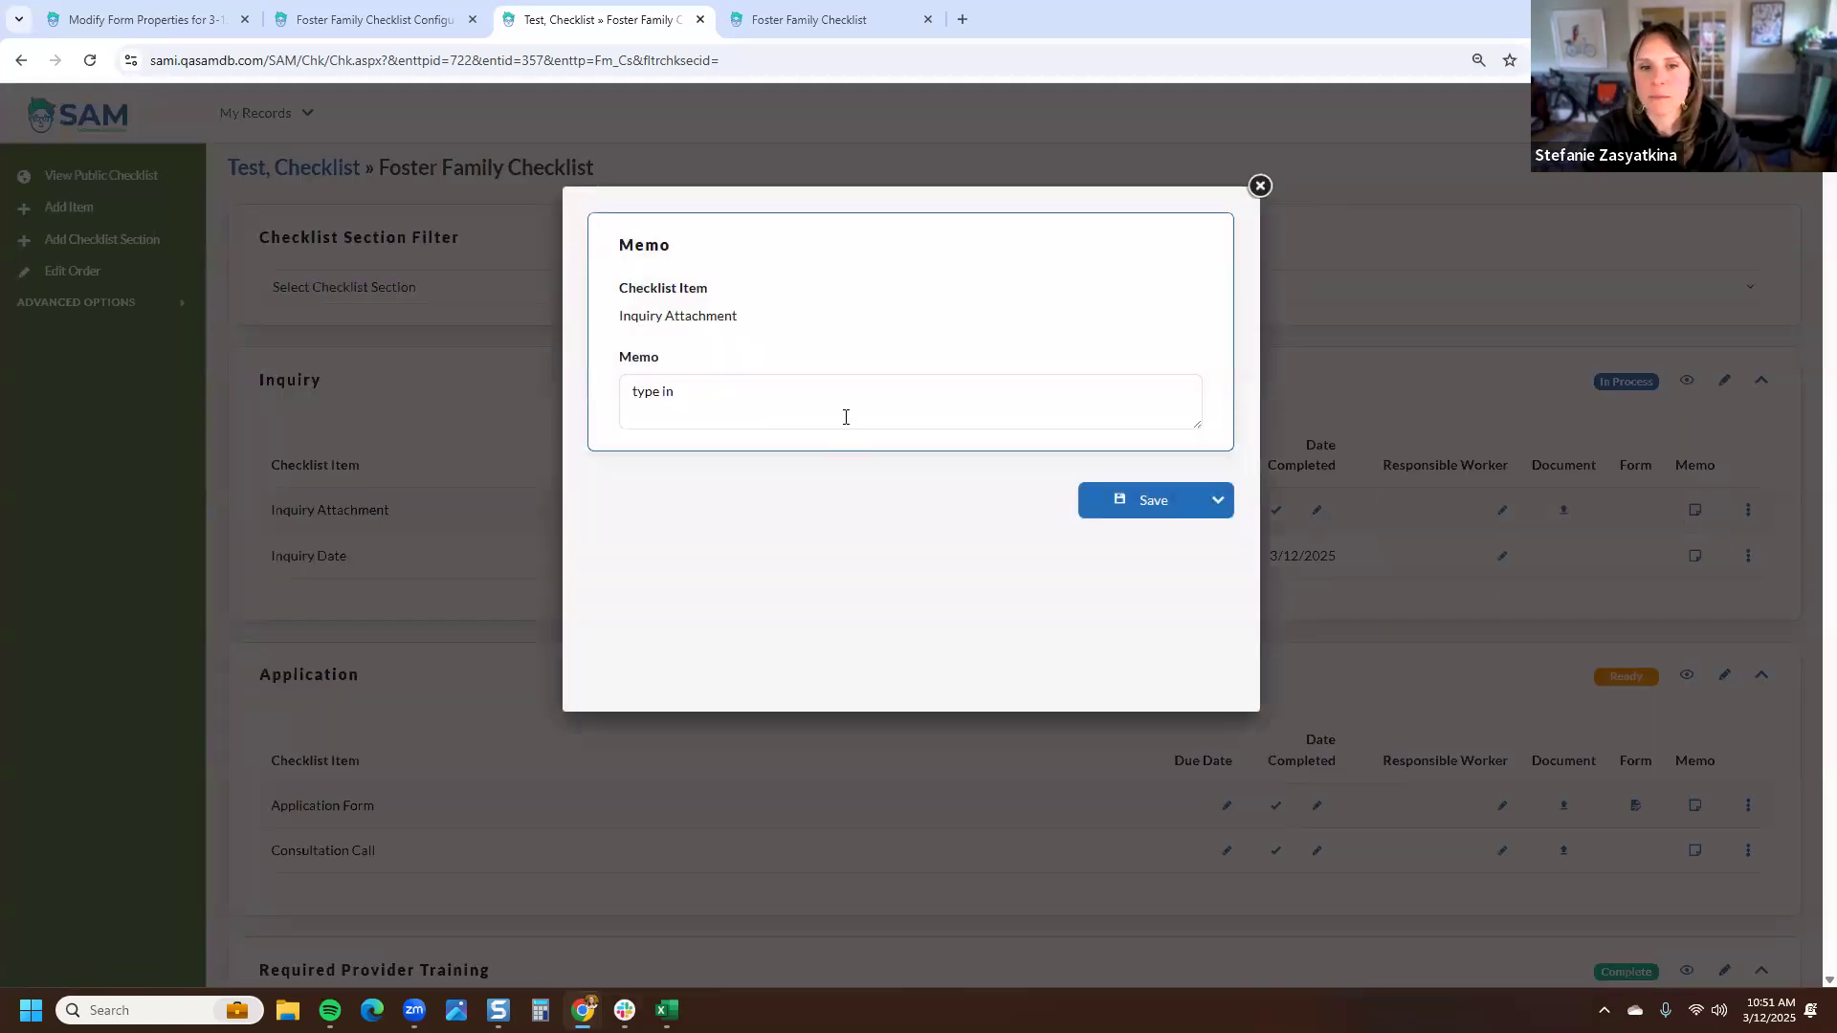
{"action": "type", "text": " information"}
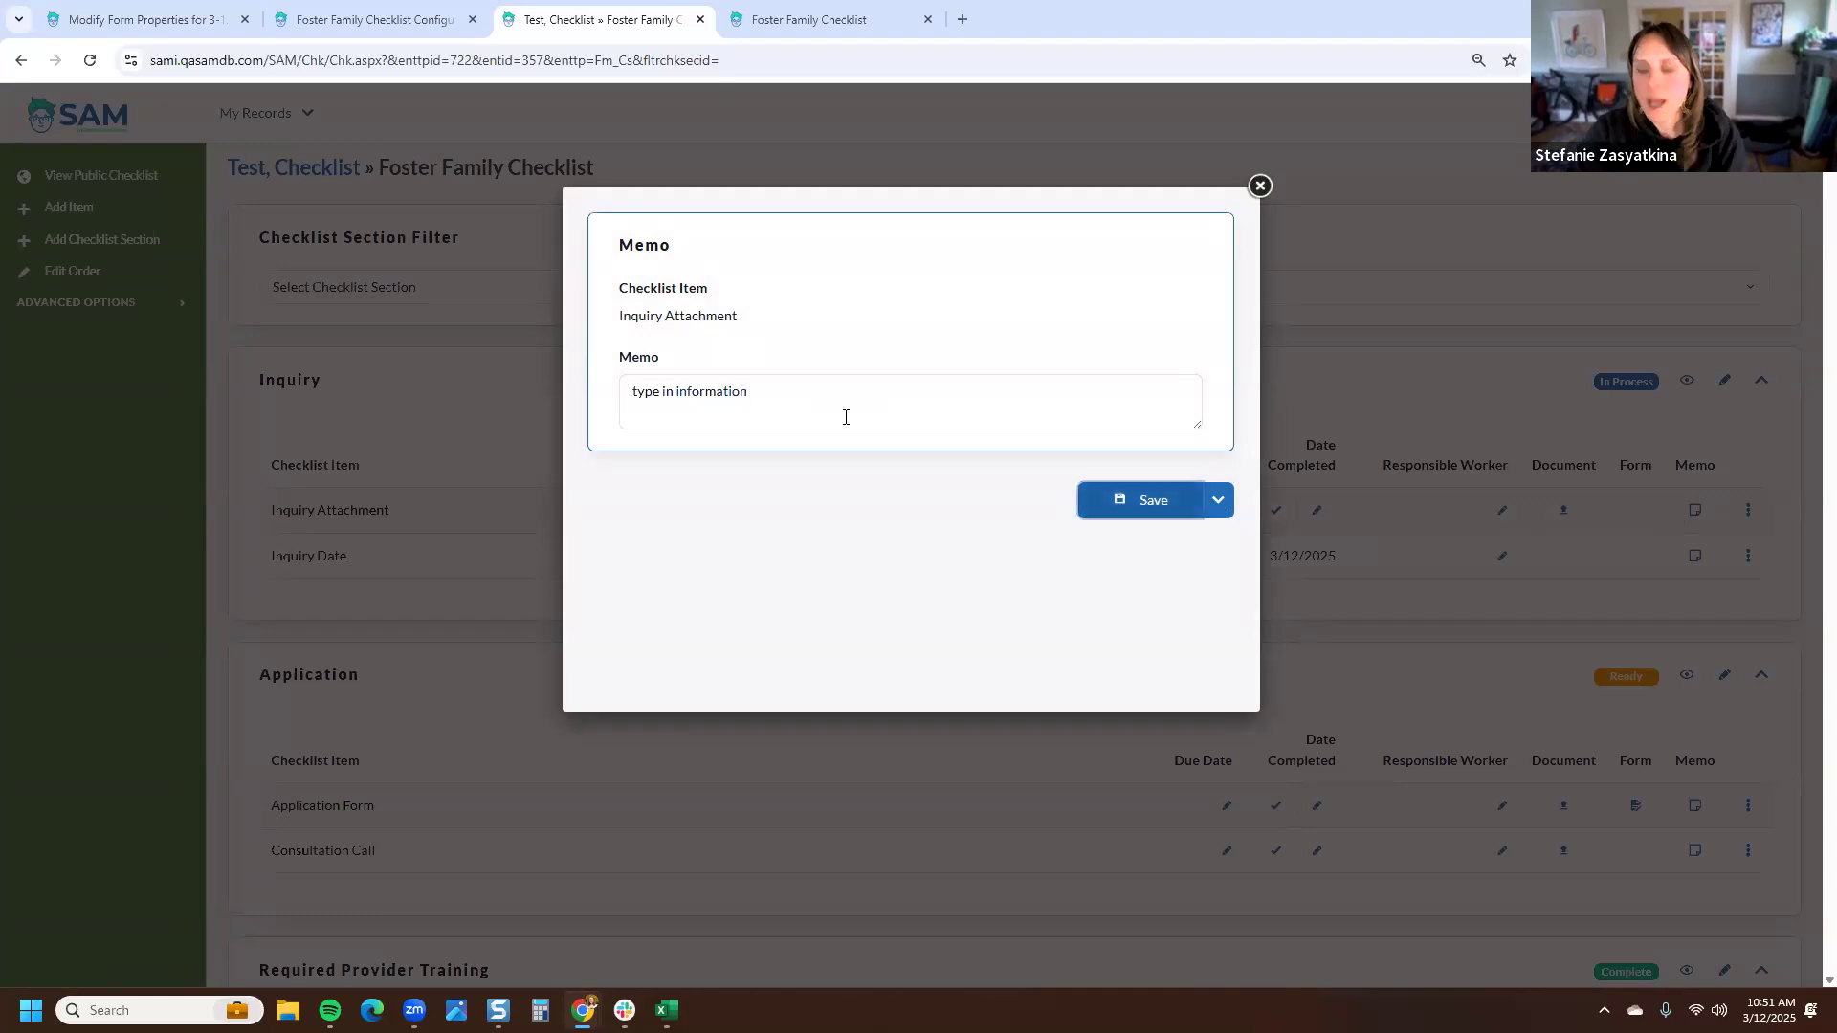
{"action": "left_click", "coordinate": [1120, 498]}
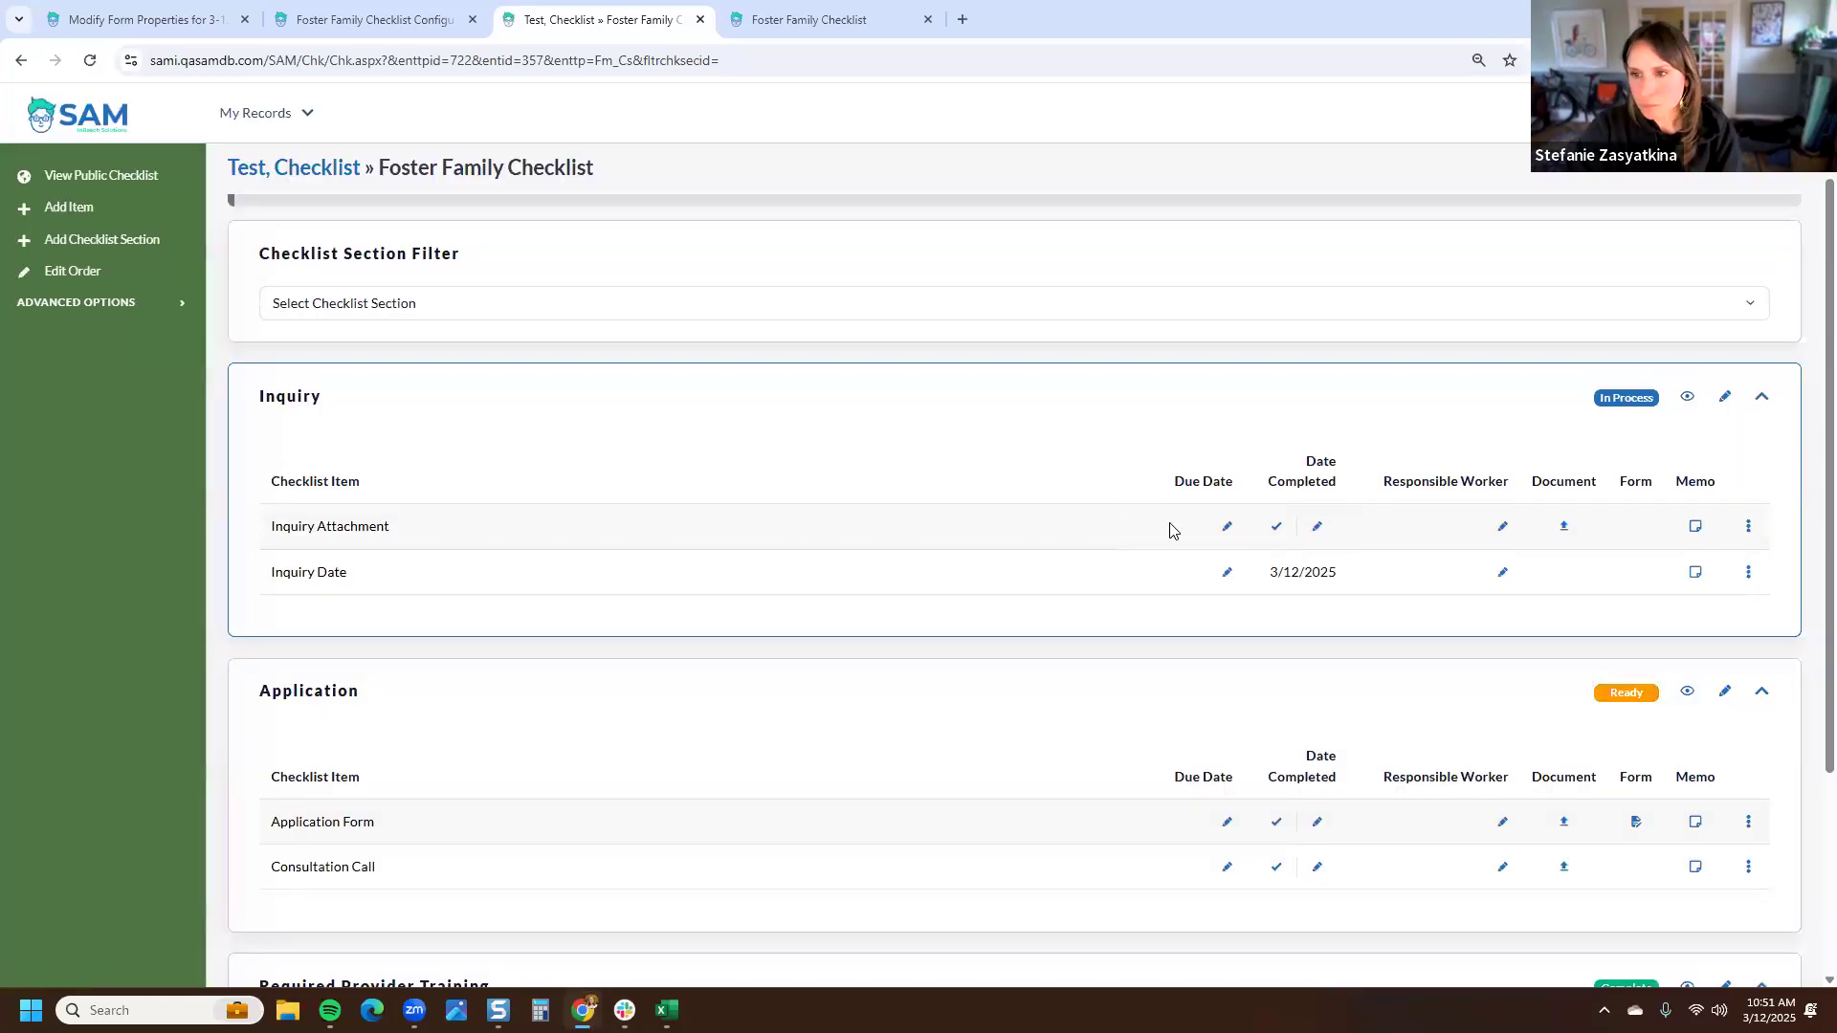
{"action": "mouse_move", "coordinate": [1699, 532]}
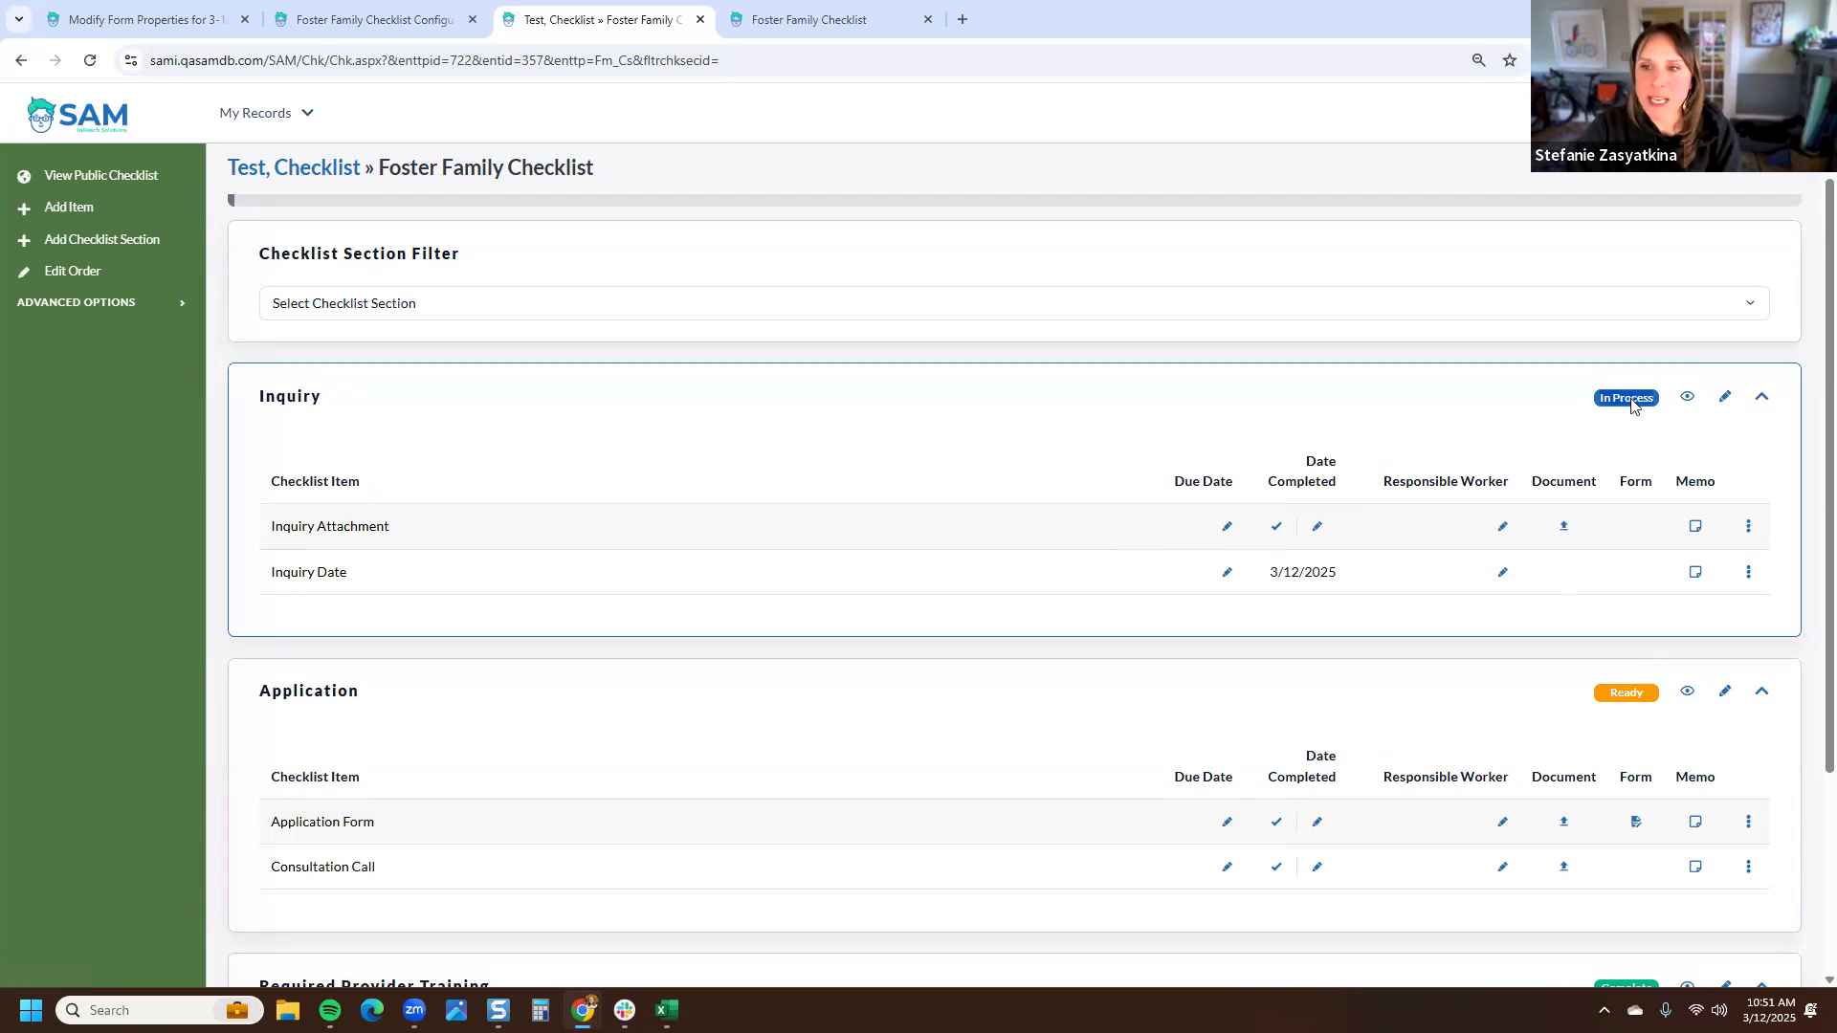
{"action": "left_click", "coordinate": [1284, 533]}
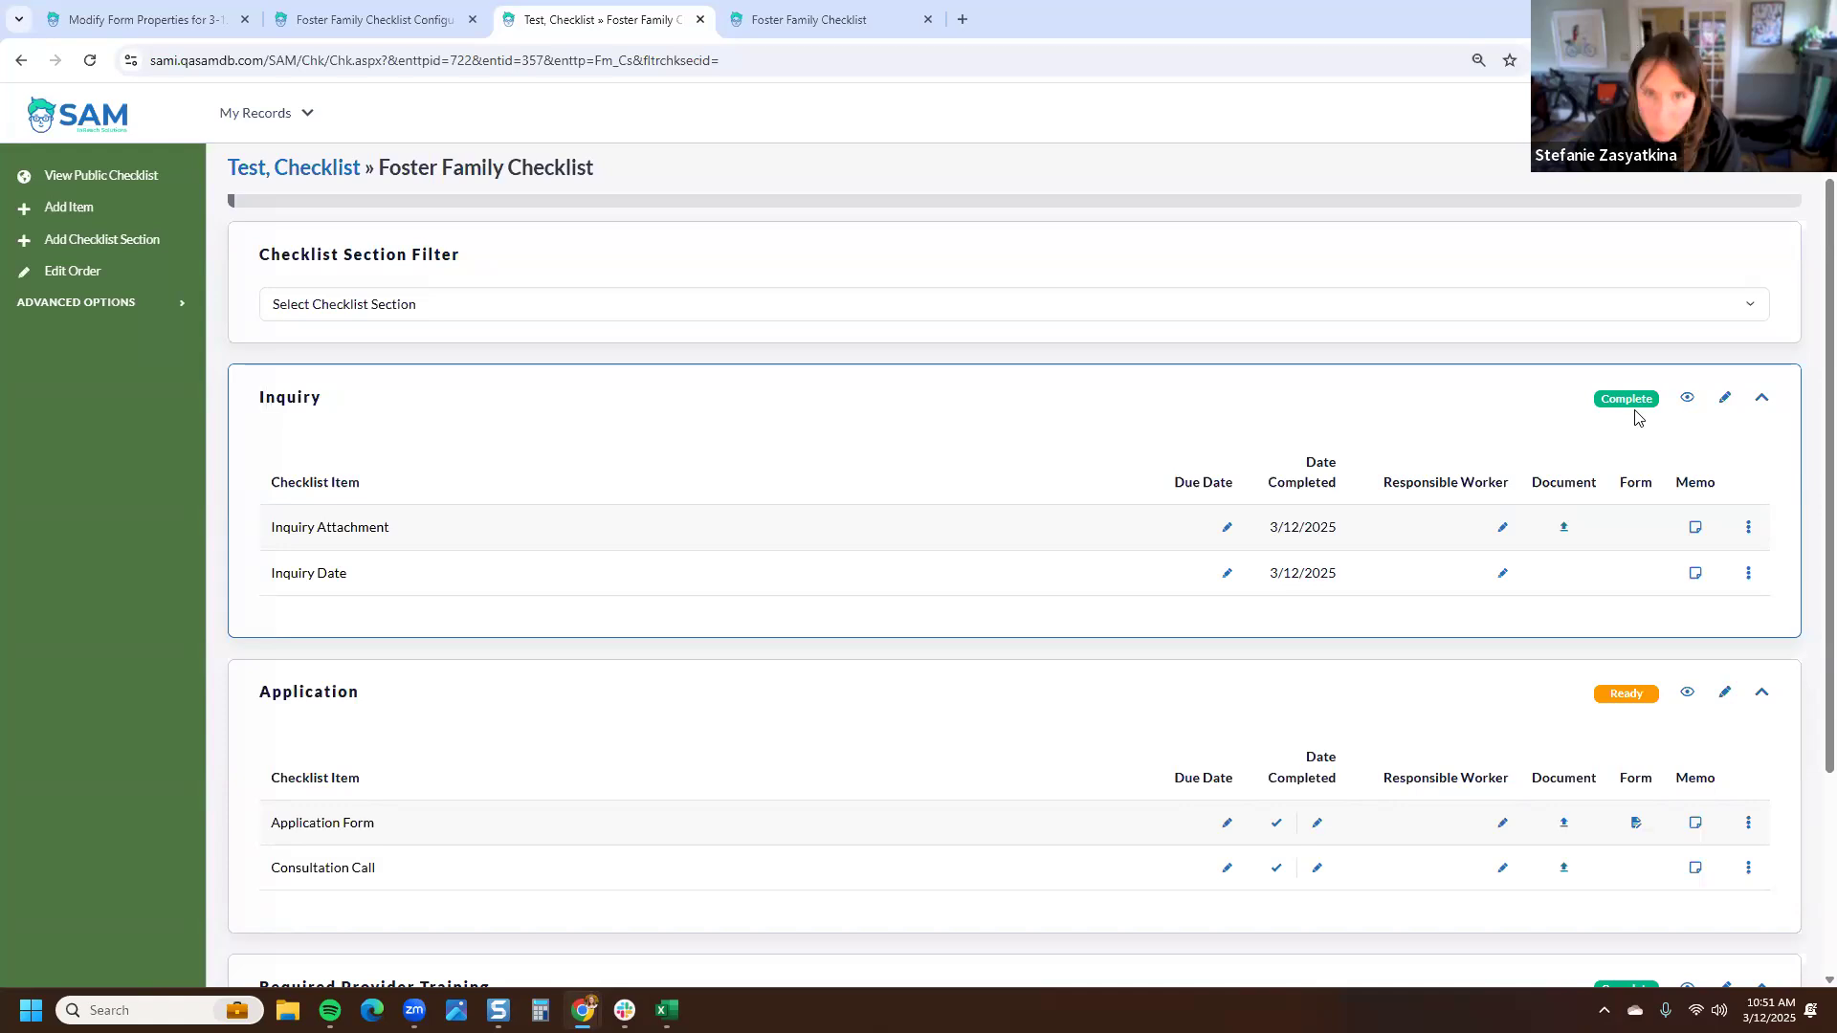
- Check the Inquiry section on the public checklist
{"action": "left_click", "coordinate": [809, 19]}
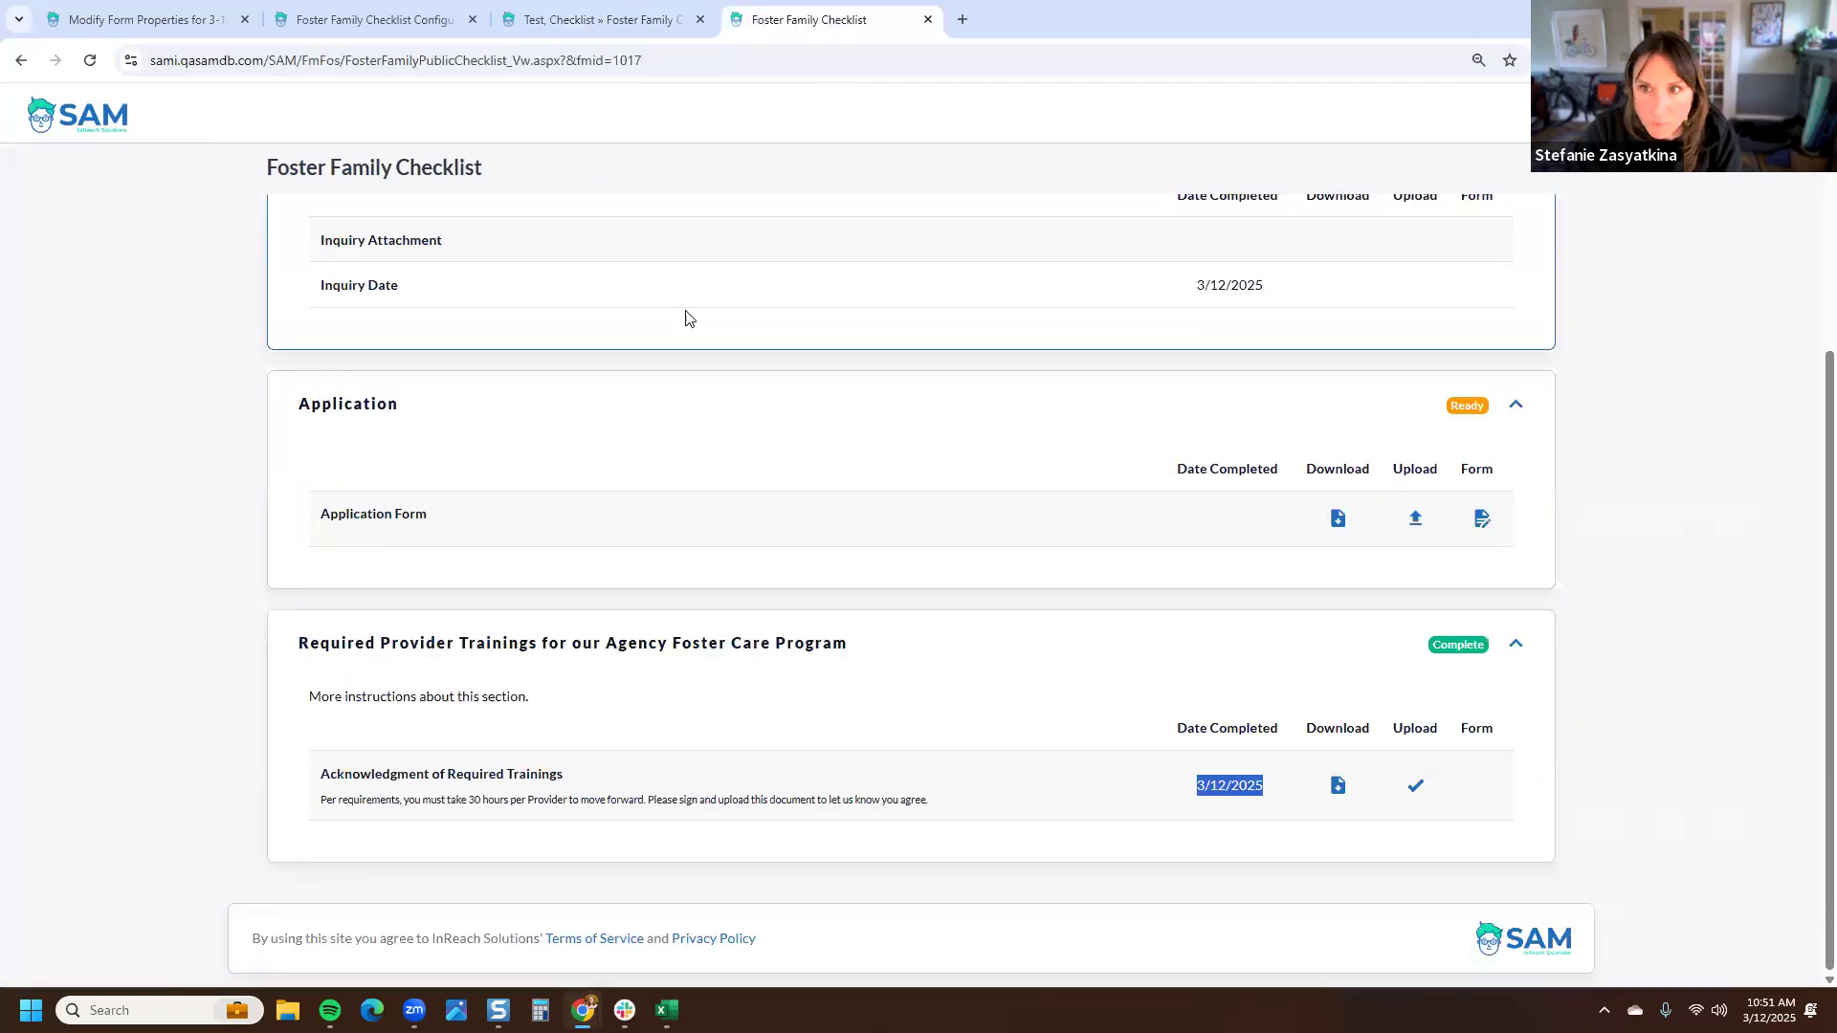
{"action": "scroll", "coordinate": [688, 335], "scroll_direction": "up", "scroll_amount": 10}
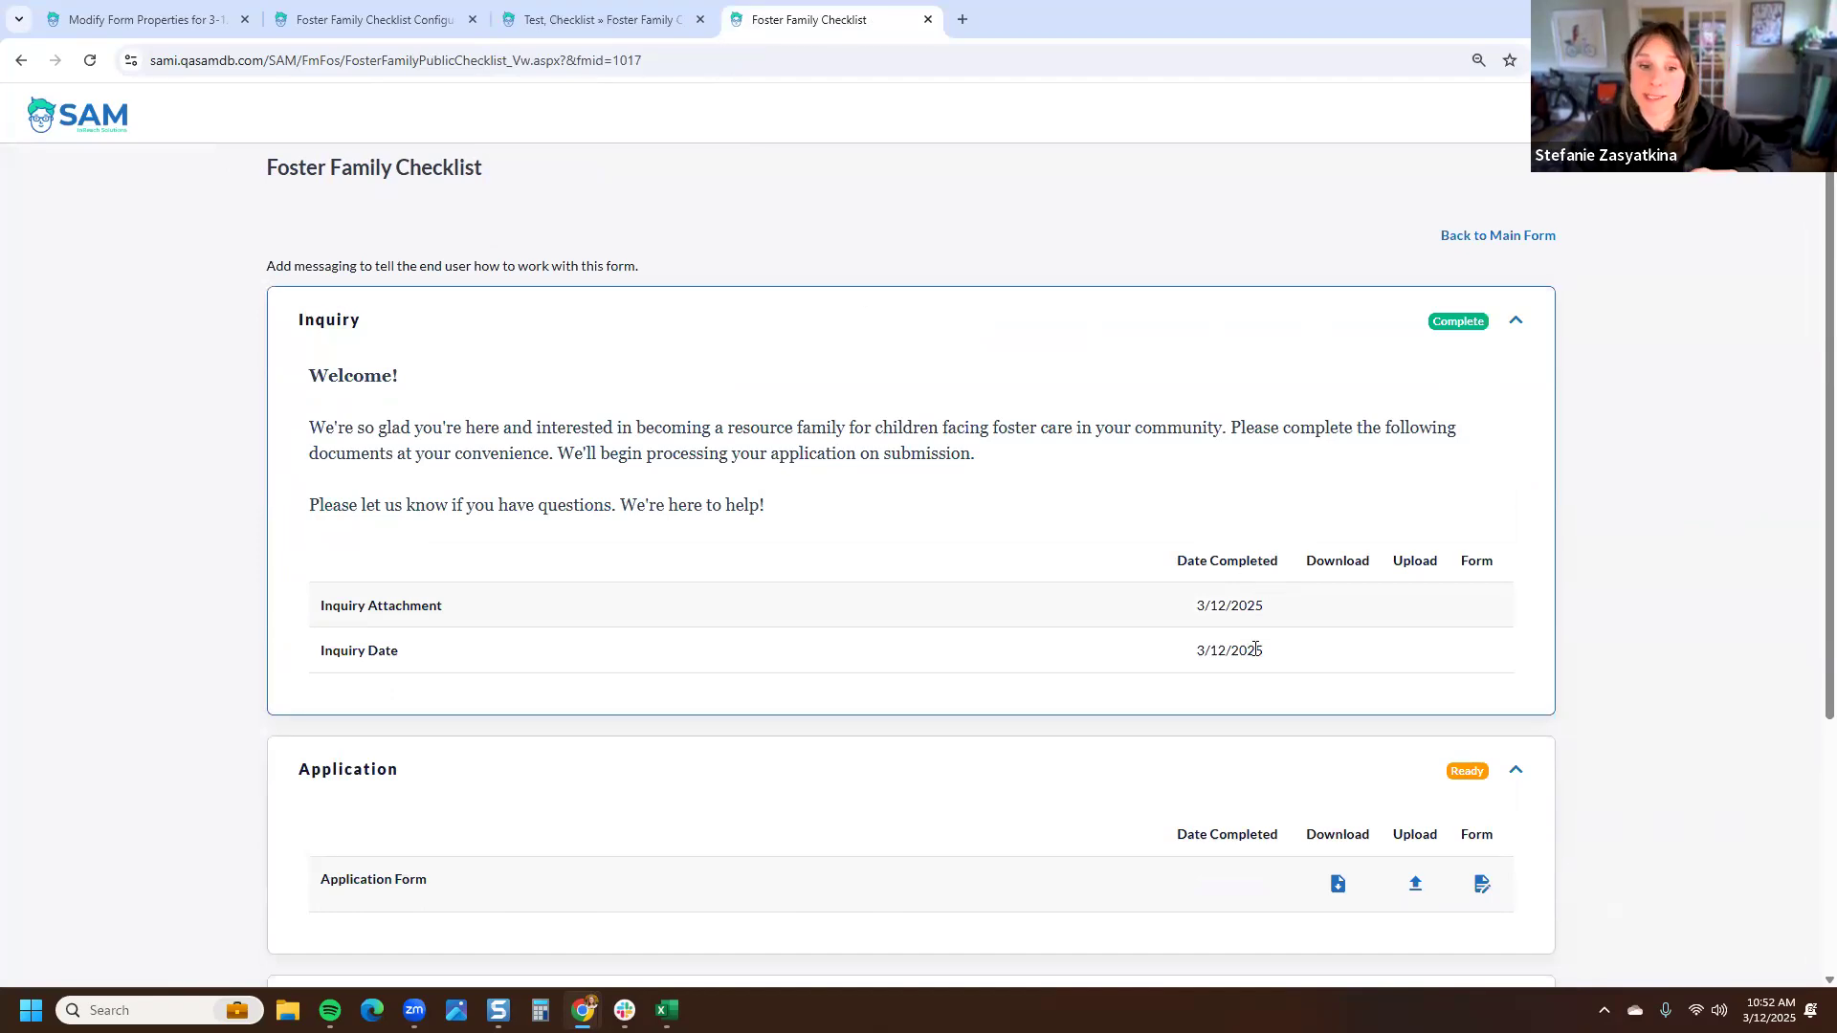
- Upload the Form Creation Flow file to the Application Form item on the public checklist
{"action": "scroll", "coordinate": [1263, 642], "scroll_direction": "down", "scroll_amount": 2}
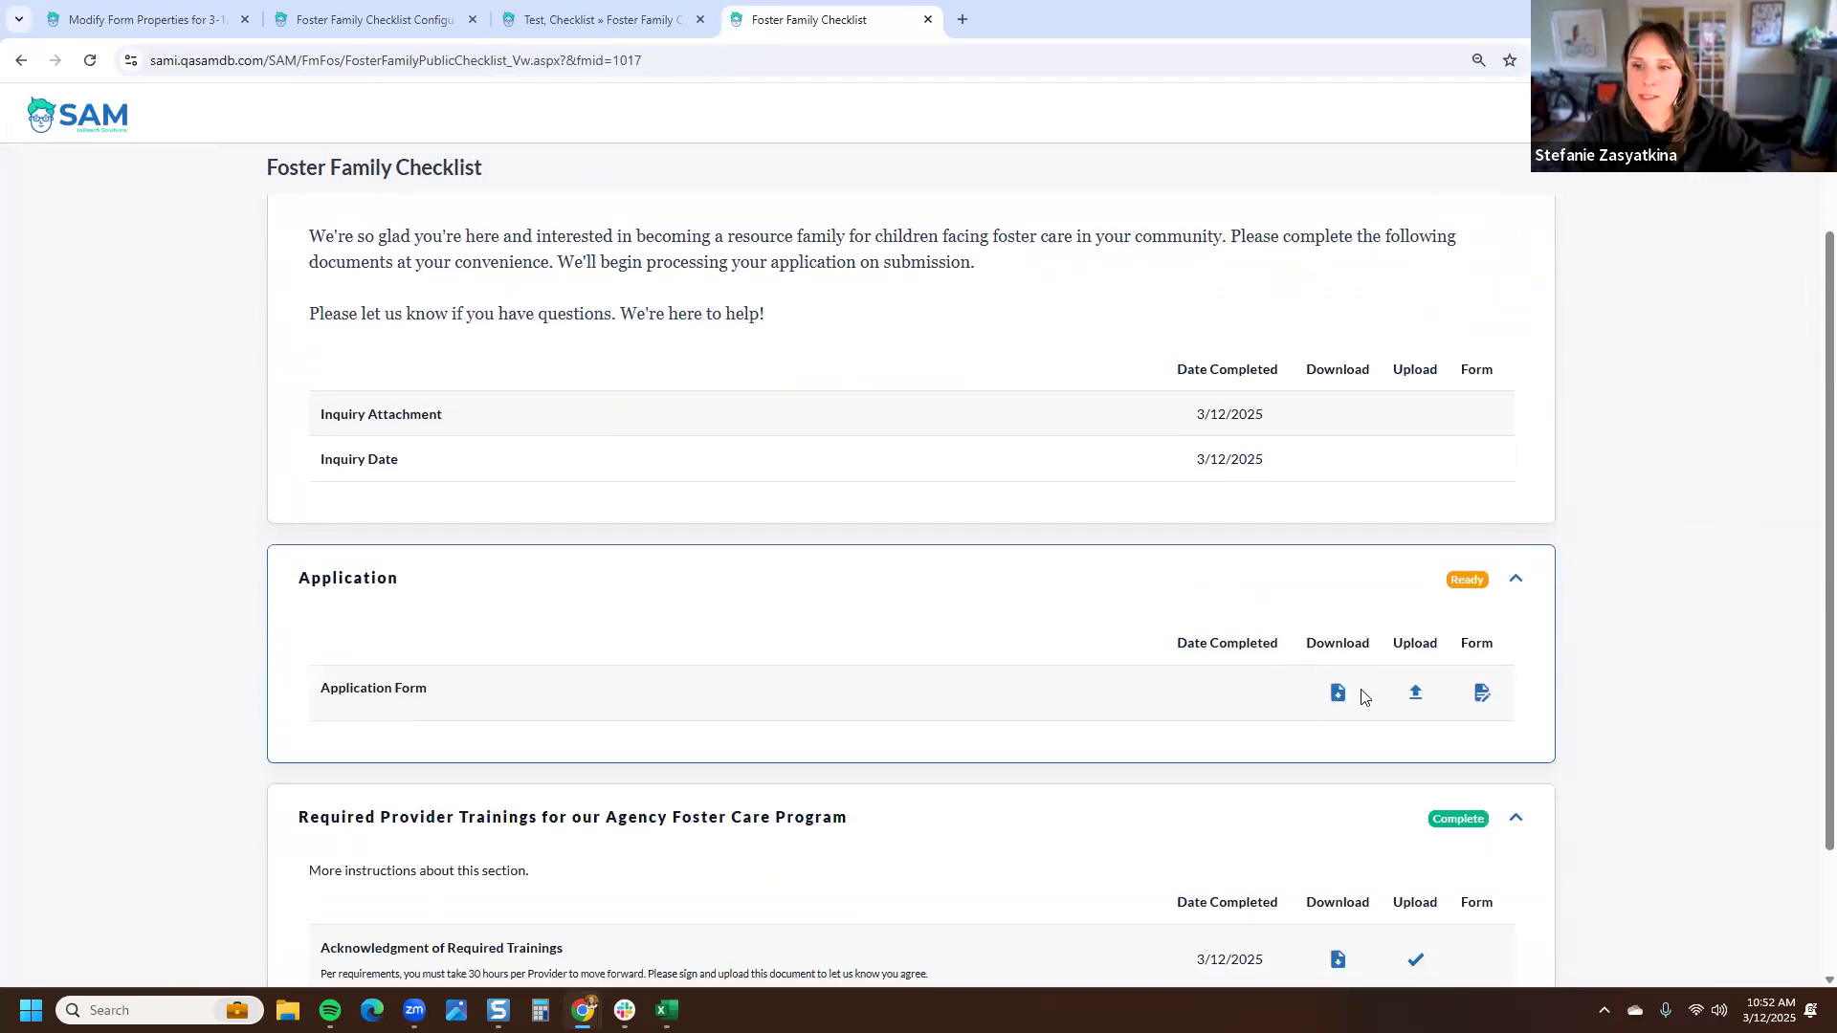
{"action": "left_click", "coordinate": [1430, 697]}
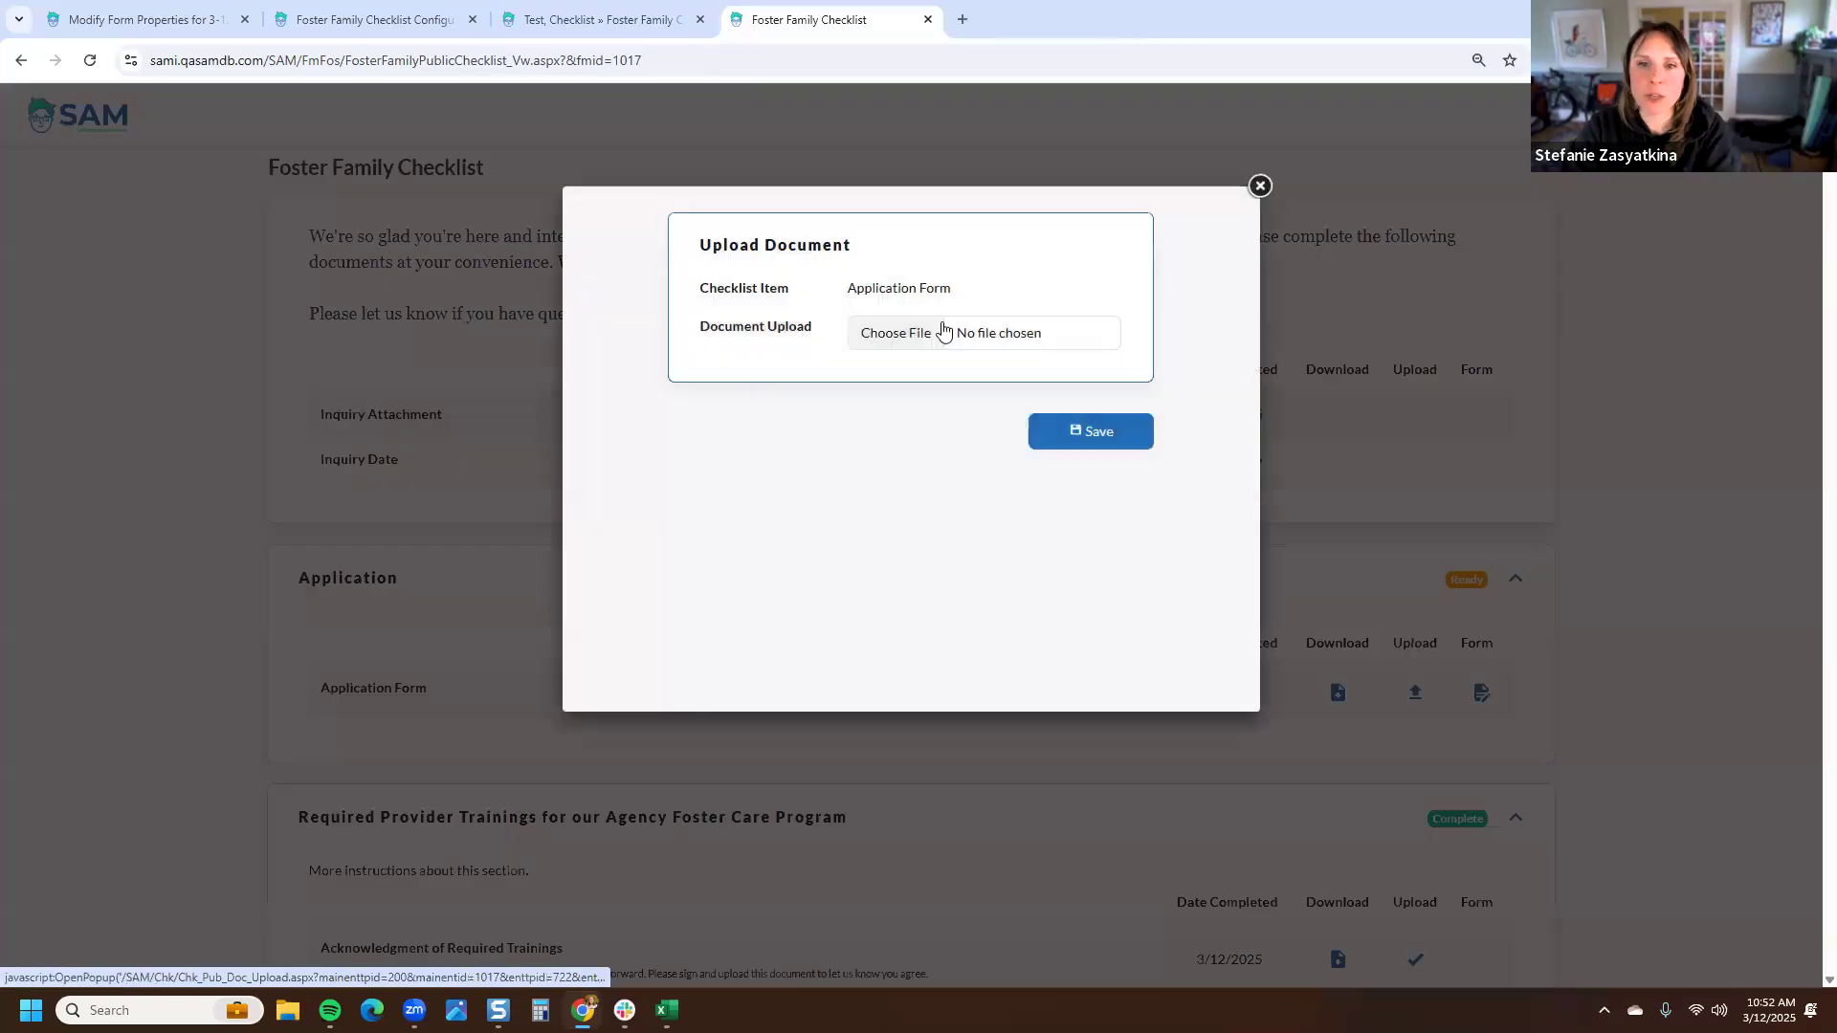
{"action": "left_click", "coordinate": [954, 335]}
{"action": "left_click", "coordinate": [1101, 378]}
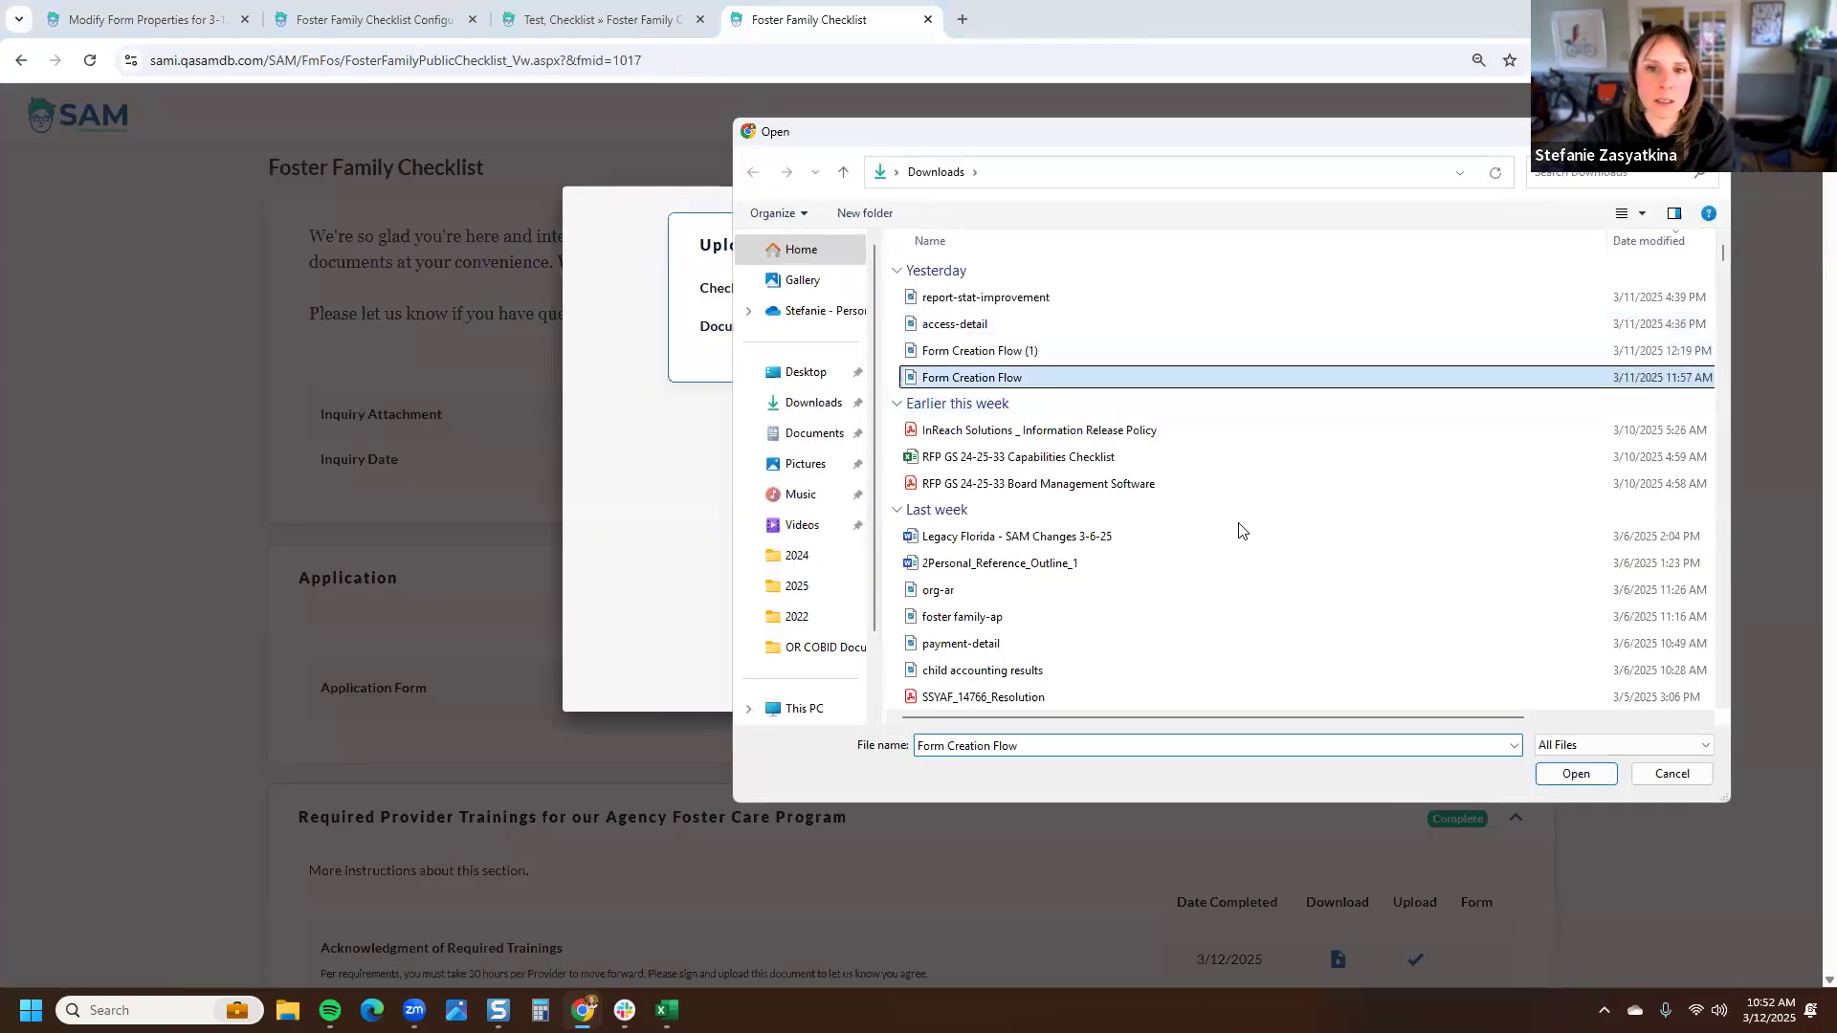
{"action": "left_click", "coordinate": [1572, 771]}
{"action": "left_click", "coordinate": [1096, 432]}
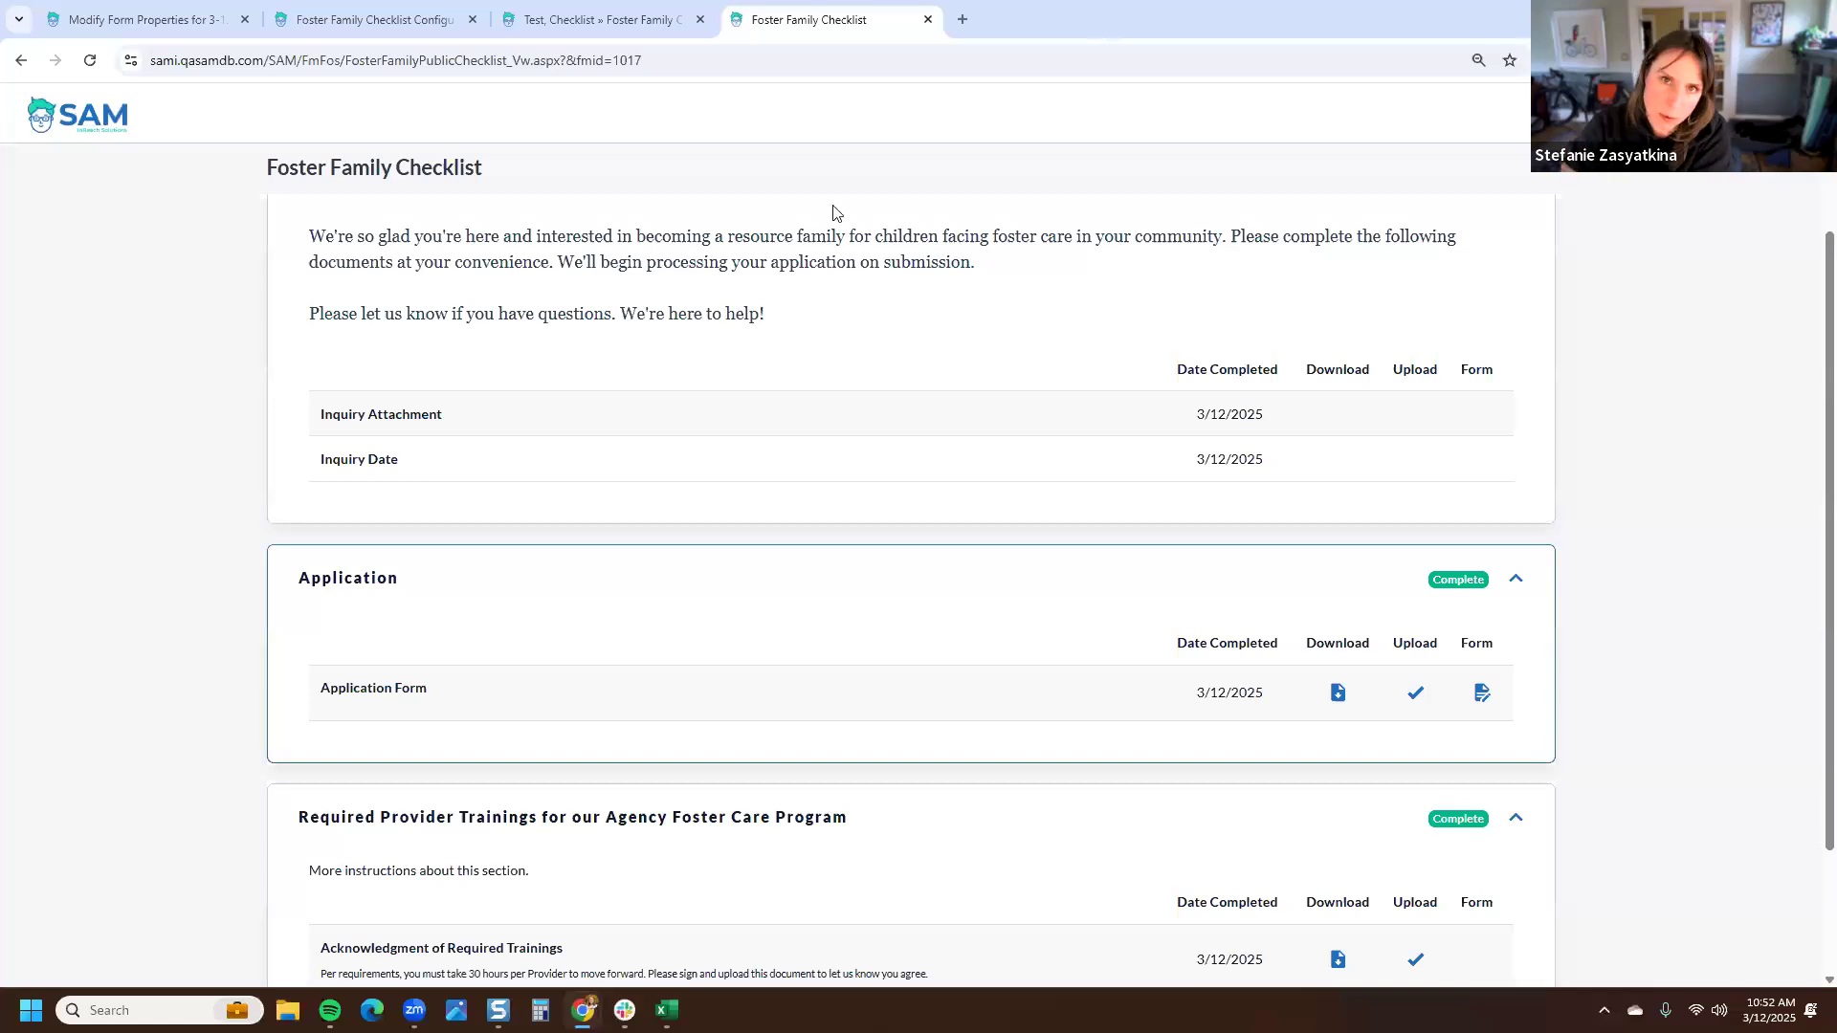
- Reload the internal checklist and review the Application section's items
{"action": "left_click", "coordinate": [598, 19]}
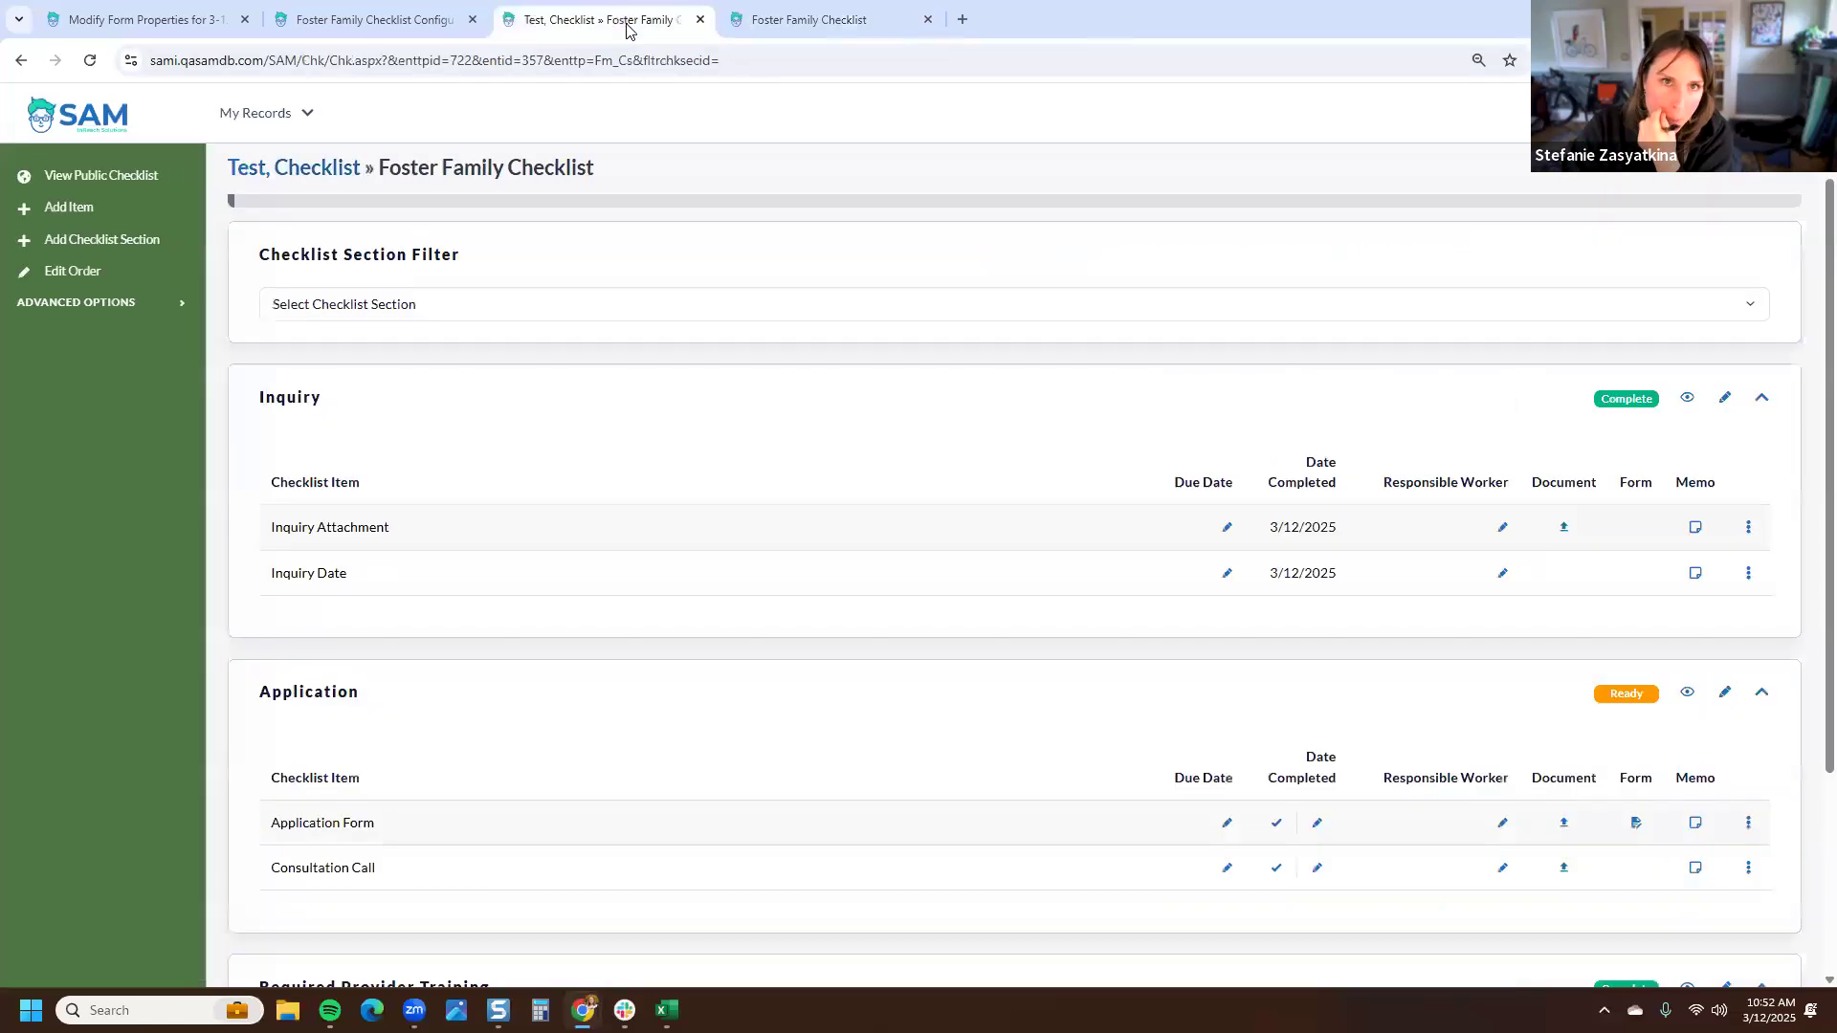
{"action": "left_click", "coordinate": [92, 61]}
{"action": "scroll", "coordinate": [474, 560], "scroll_direction": "down", "scroll_amount": 3}
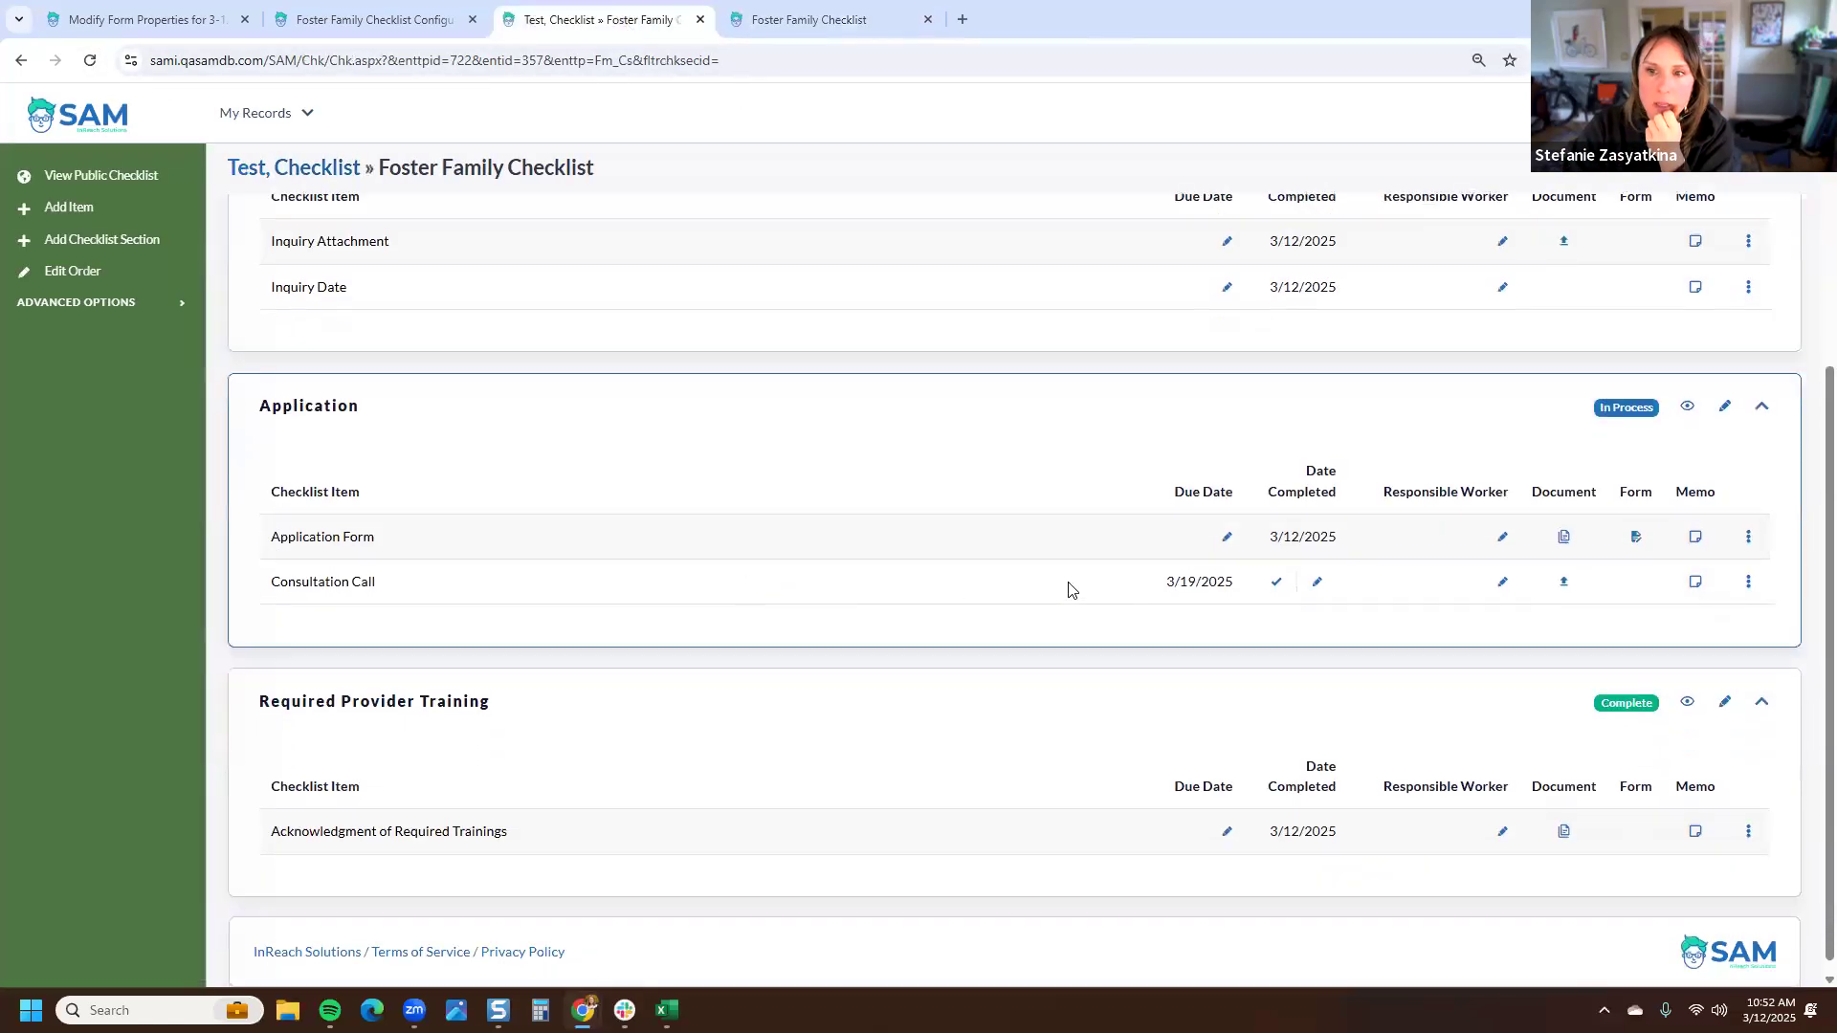
{"action": "triple_click", "coordinate": [266, 590]}
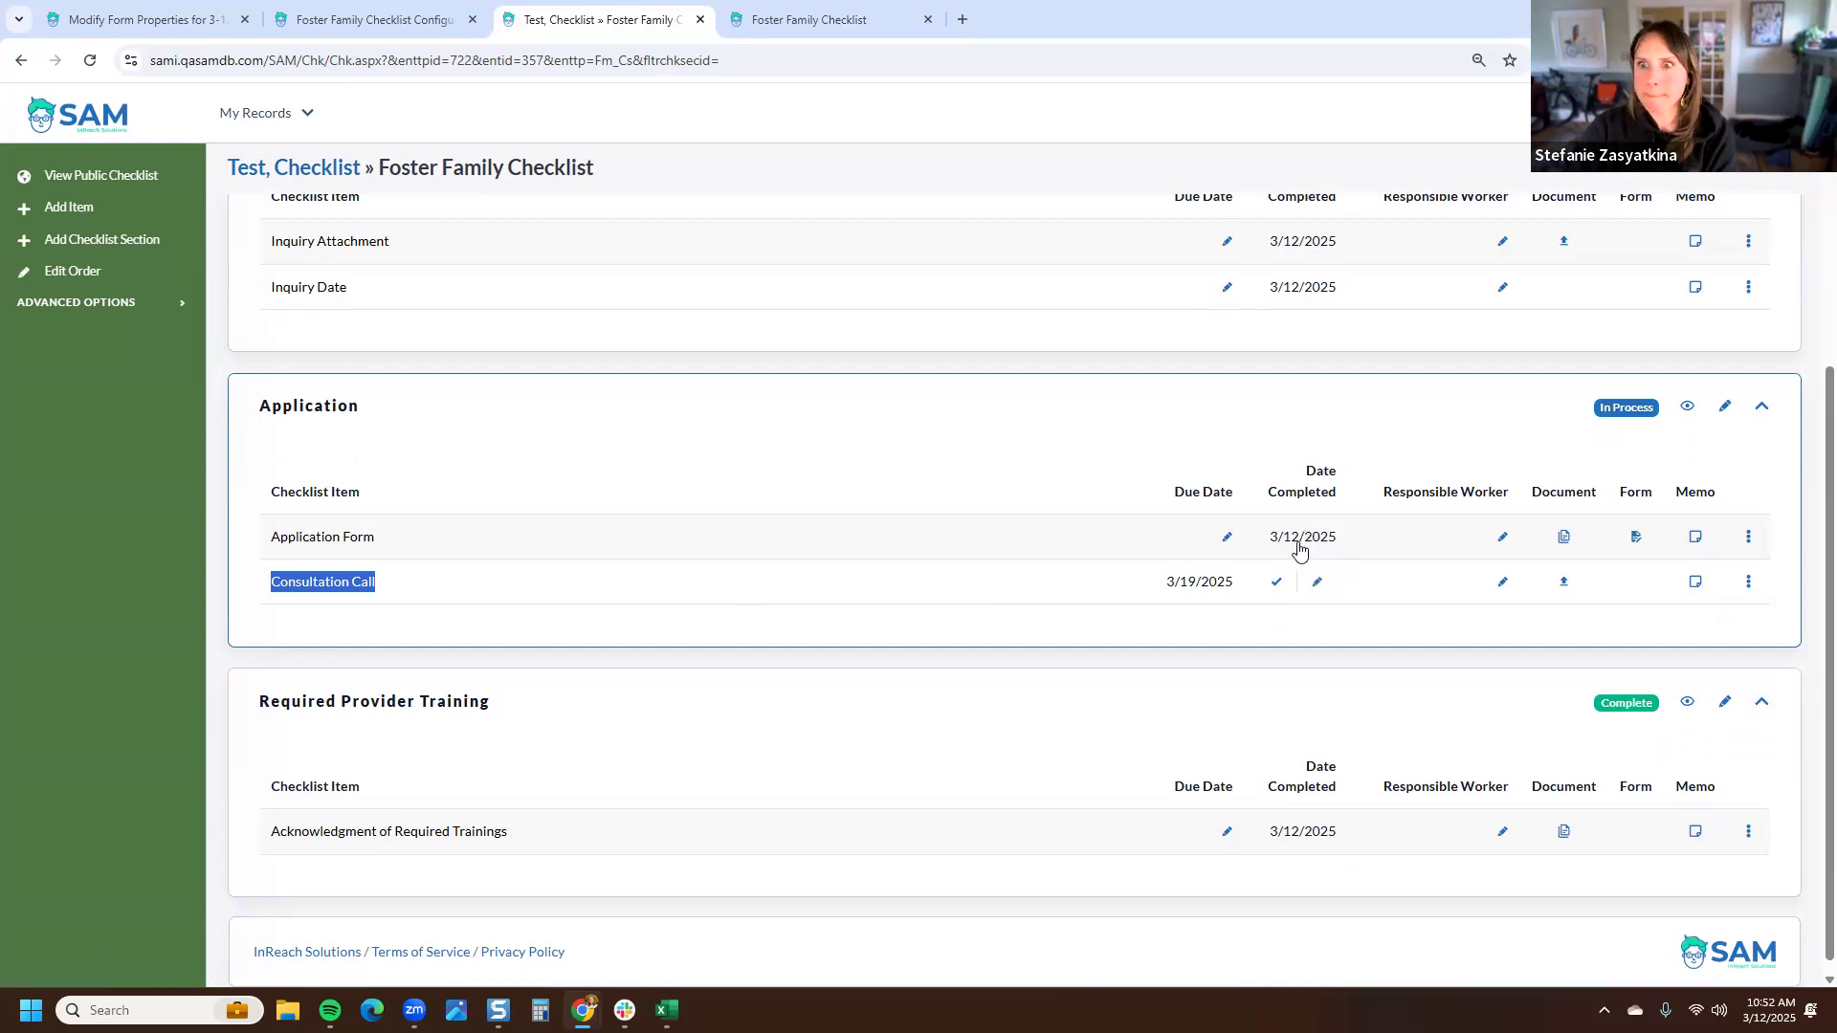
{"action": "scroll", "coordinate": [1298, 547], "scroll_direction": "up", "scroll_amount": 2}
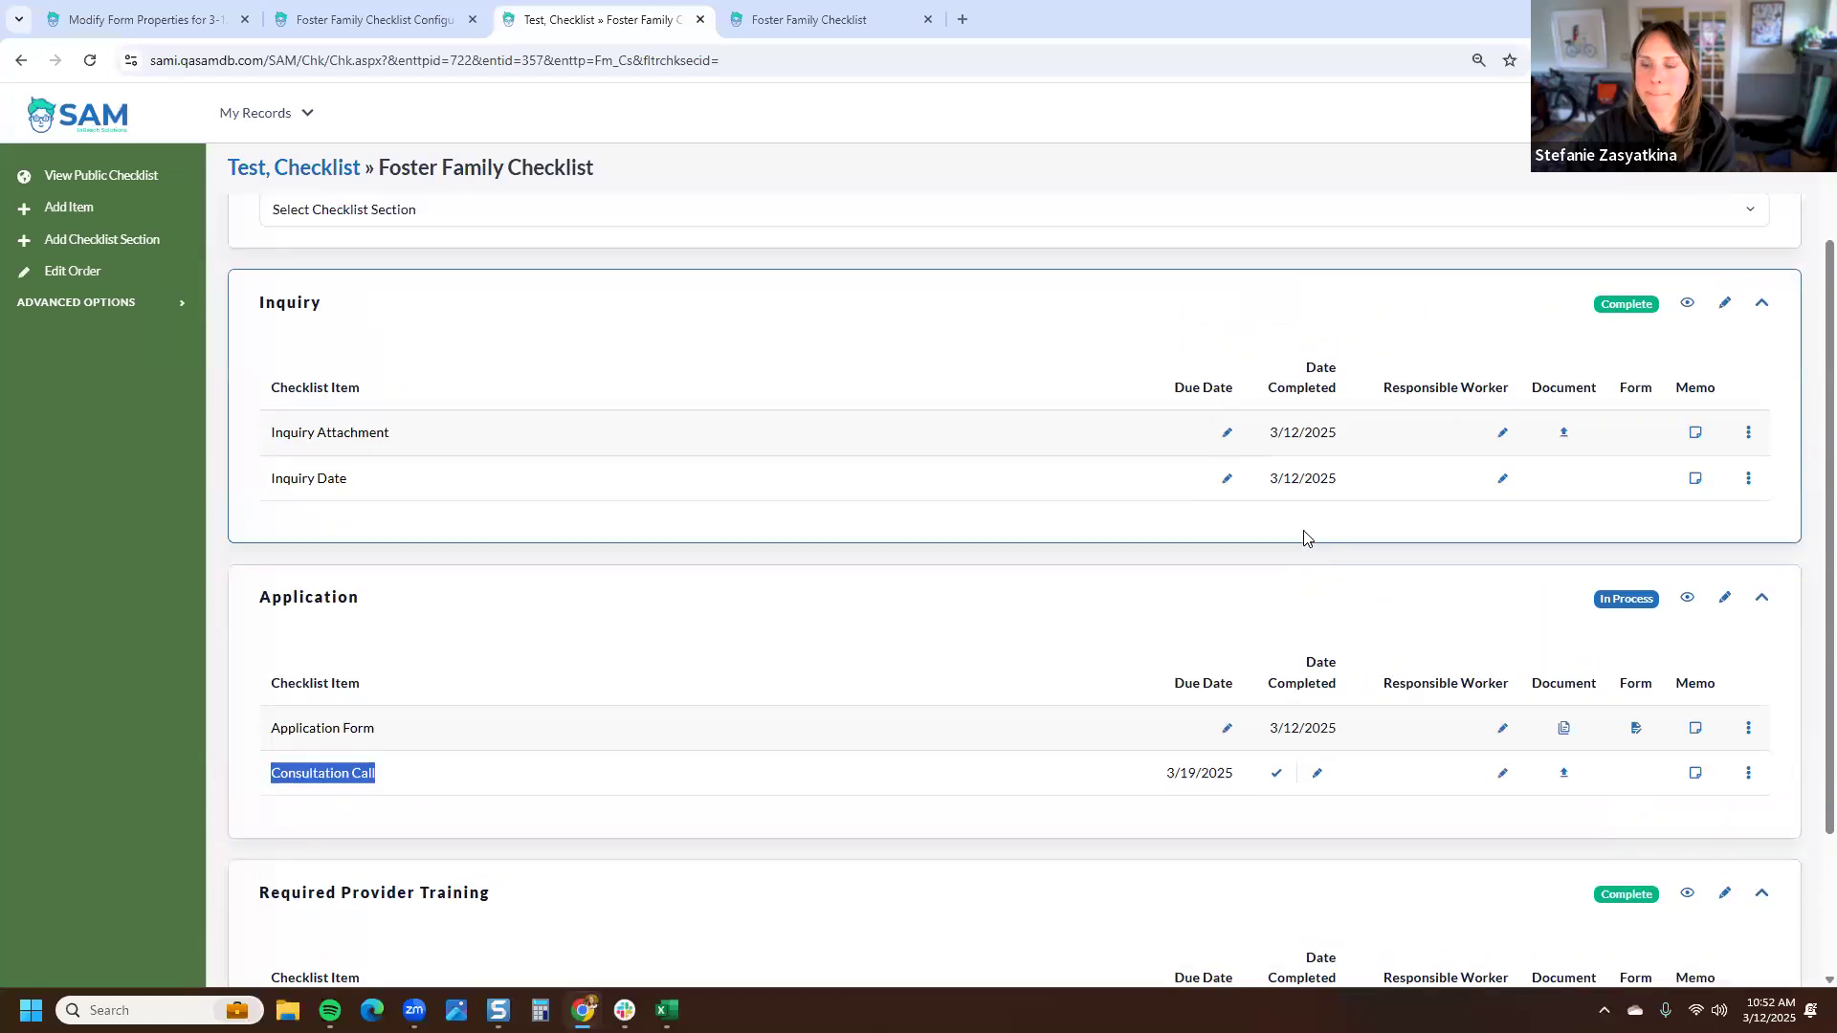
- Assign a responsible employee to the Consultation Call item and save the change
{"action": "left_click", "coordinate": [1748, 773]}
{"action": "left_click", "coordinate": [1704, 804]}
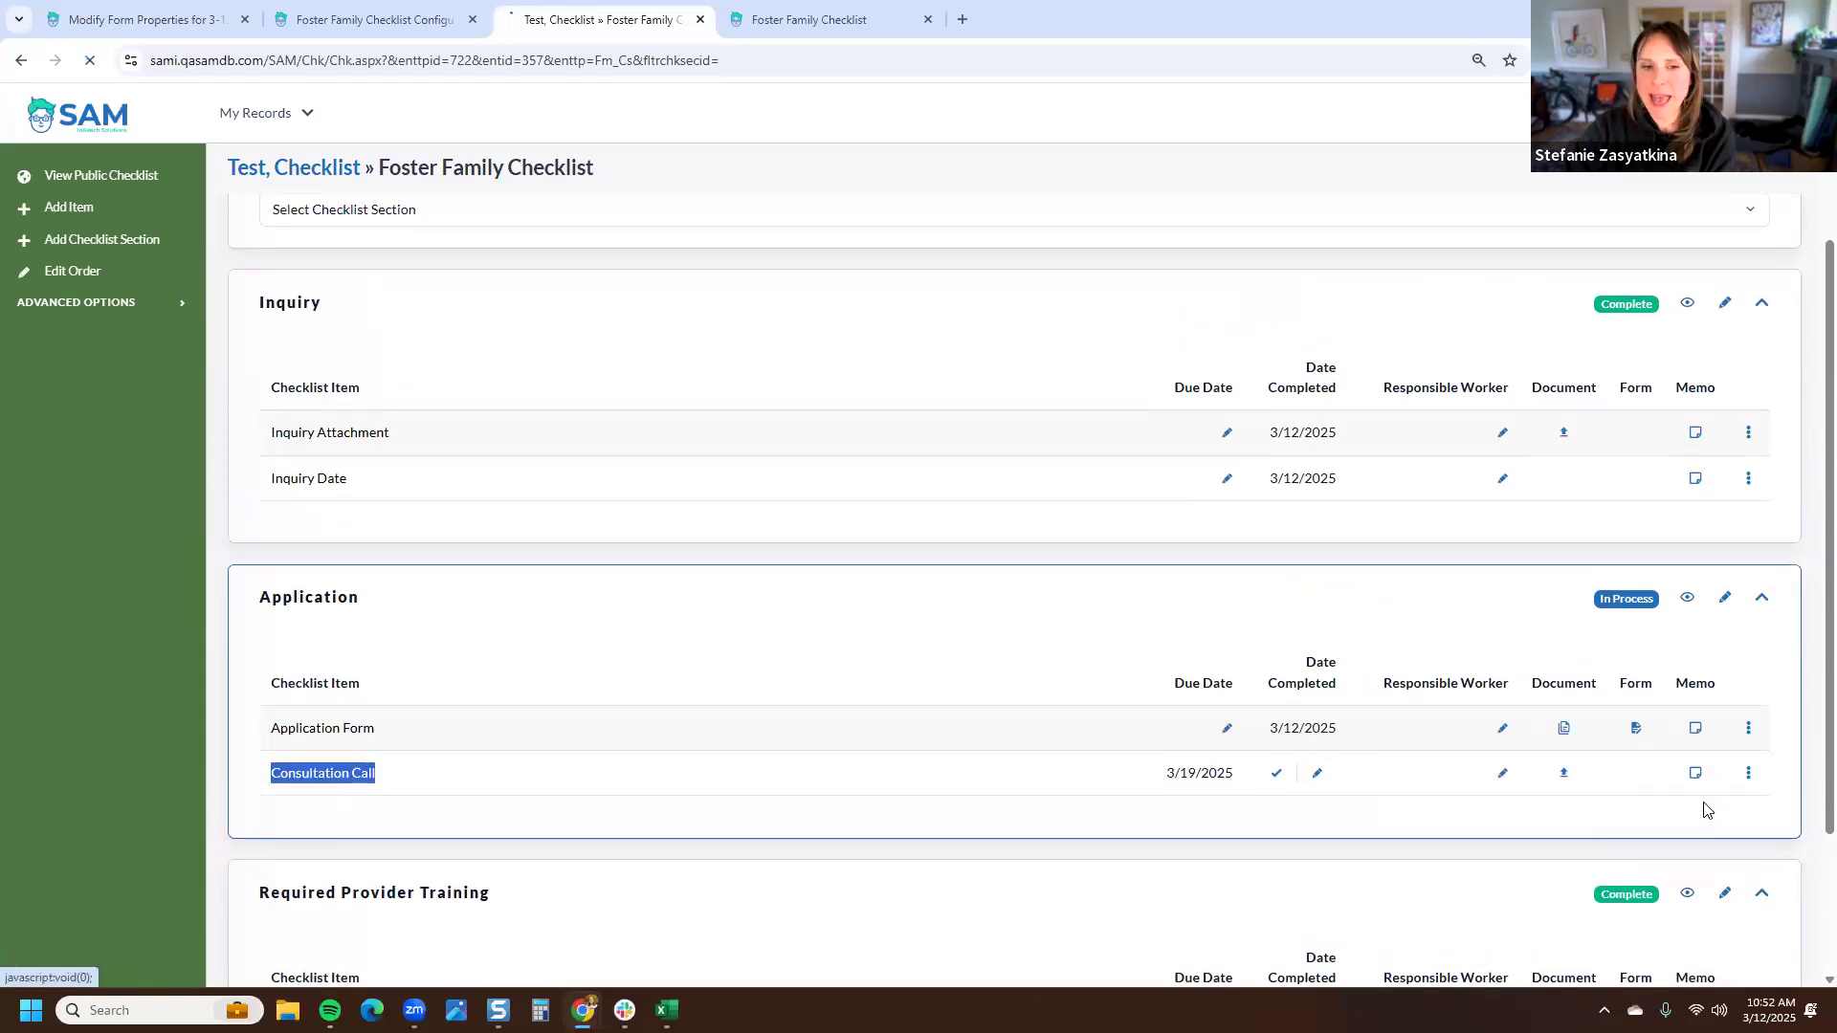
{"action": "scroll", "coordinate": [1394, 638], "scroll_direction": "down", "scroll_amount": 2}
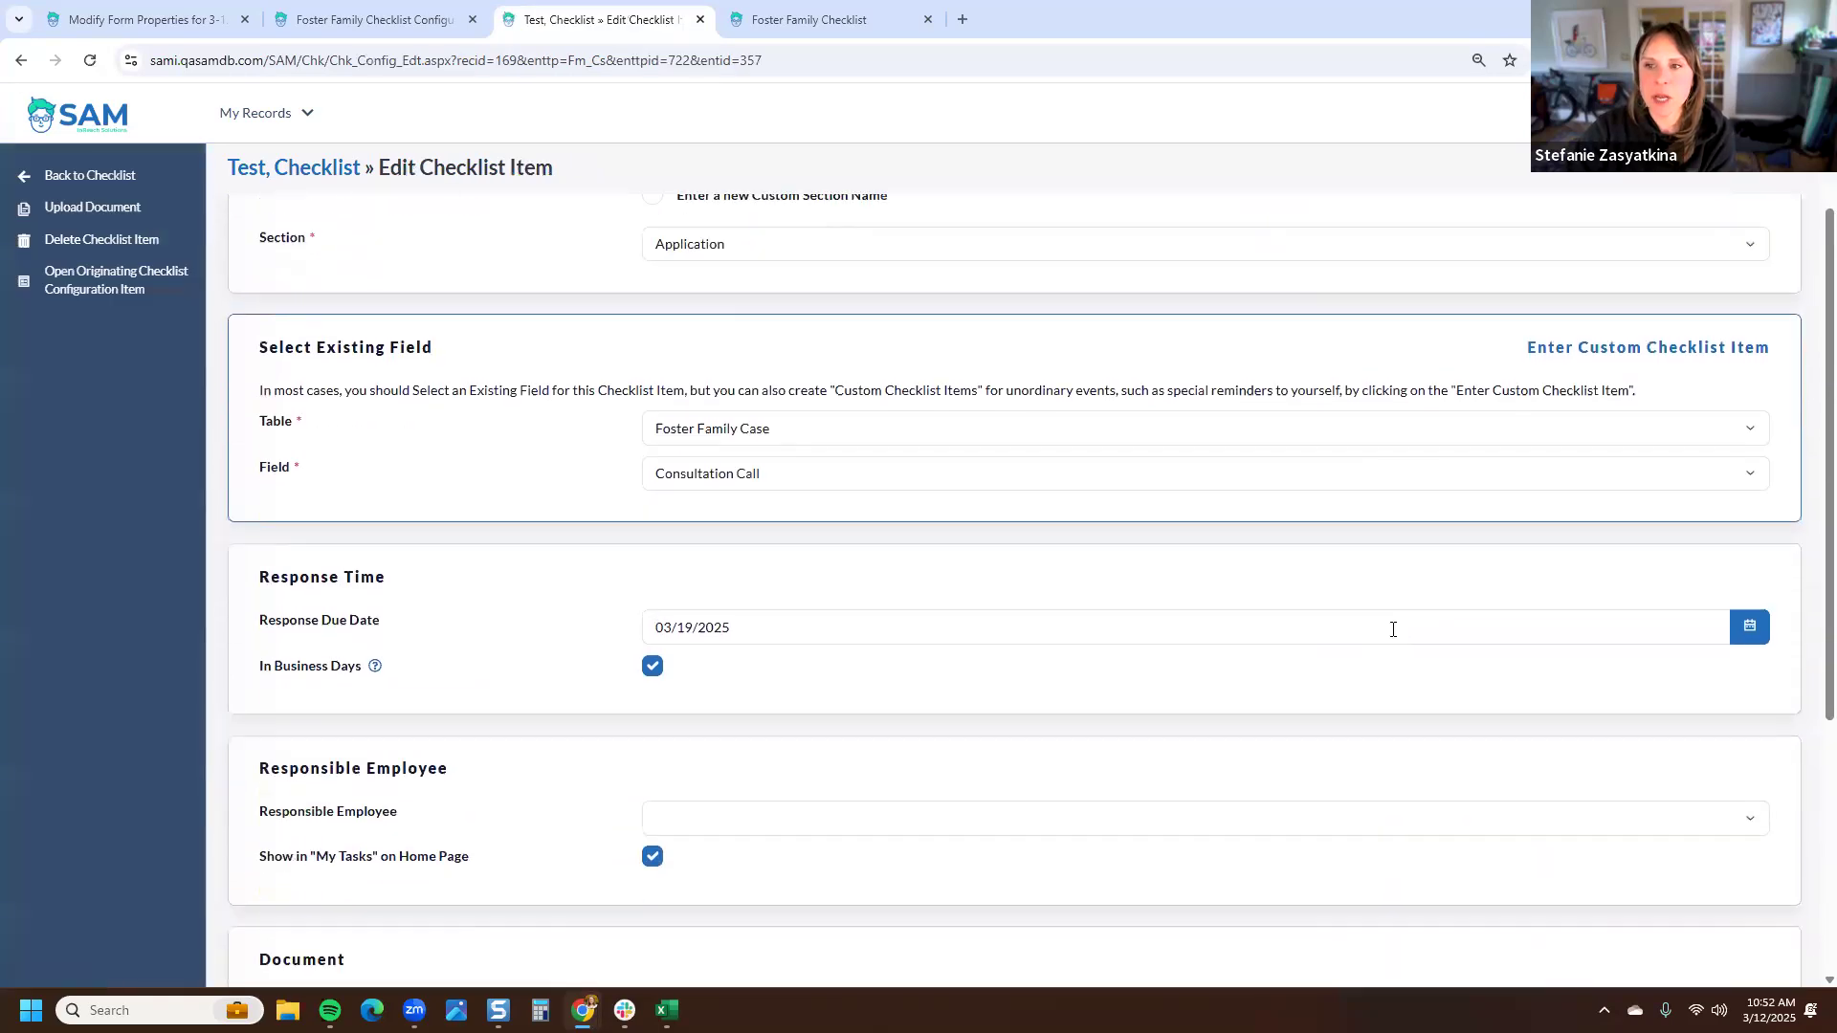
{"action": "scroll", "coordinate": [1389, 622], "scroll_direction": "down", "scroll_amount": 1}
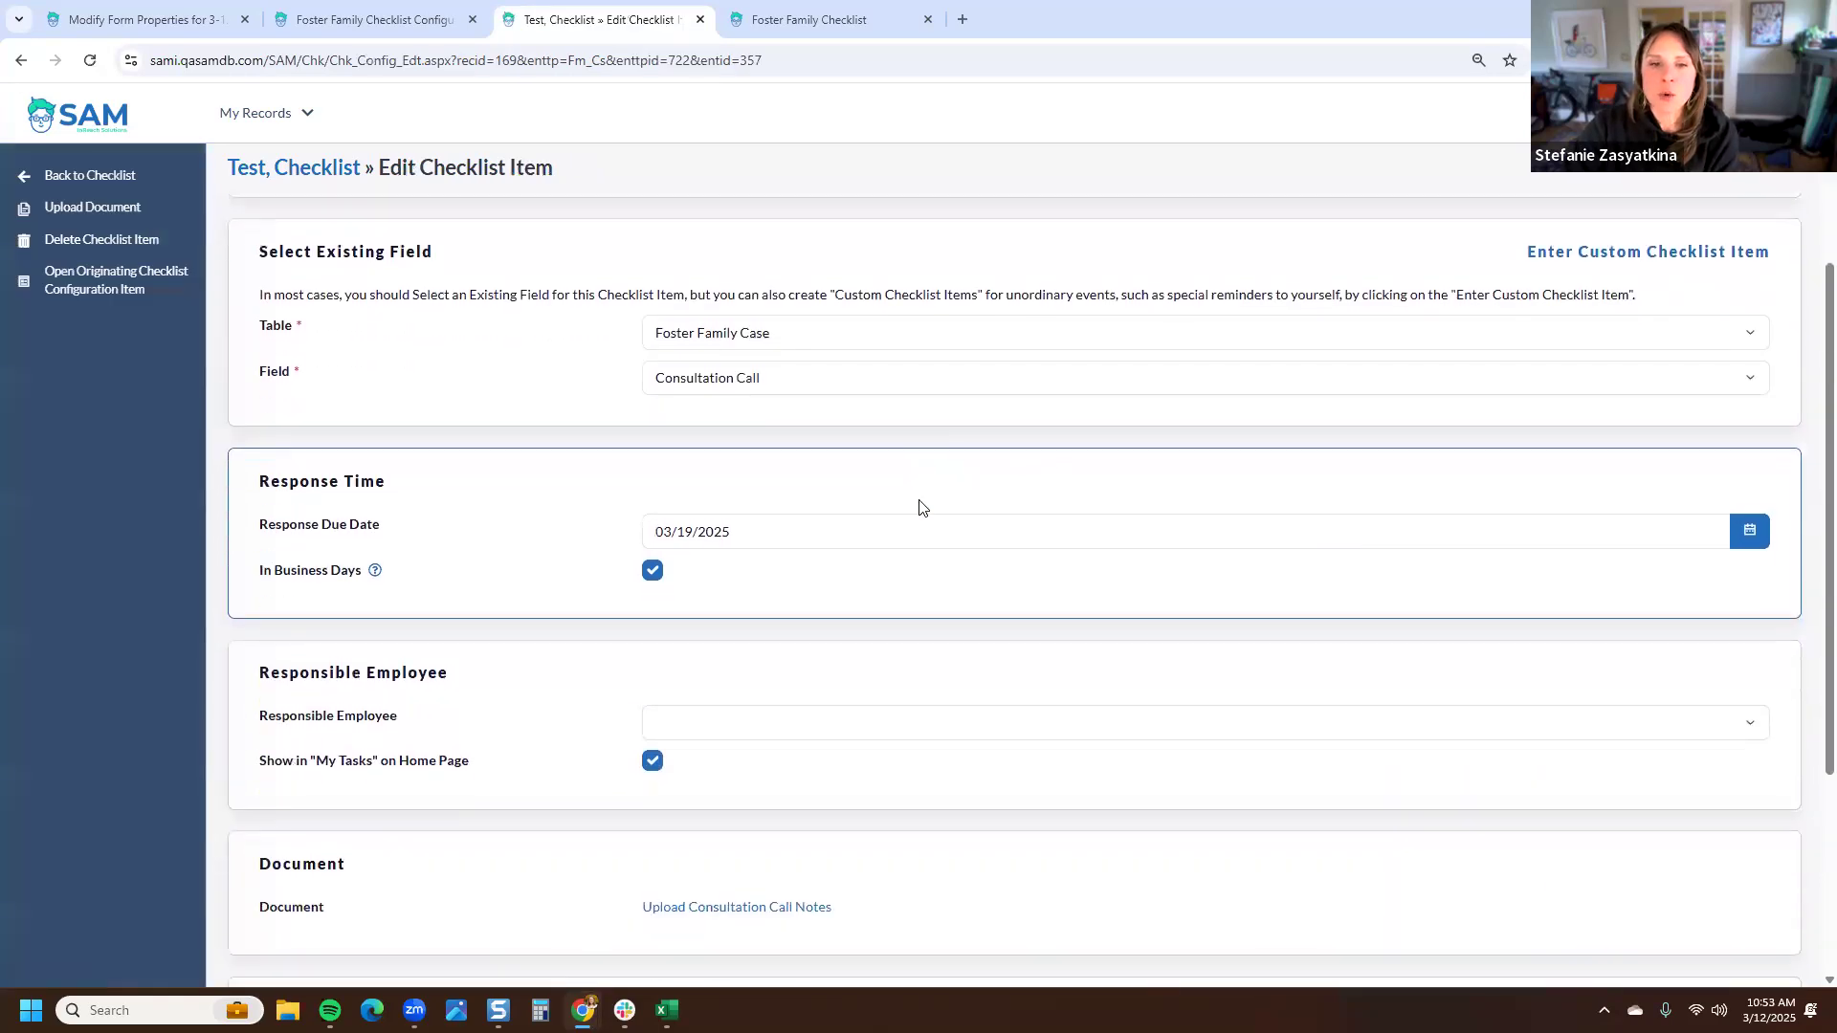
{"action": "scroll", "coordinate": [911, 543], "scroll_direction": "down", "scroll_amount": 1}
{"action": "left_click", "coordinate": [697, 631]}
{"action": "left_click", "coordinate": [705, 454]}
{"action": "scroll", "coordinate": [594, 644], "scroll_direction": "down", "scroll_amount": 2}
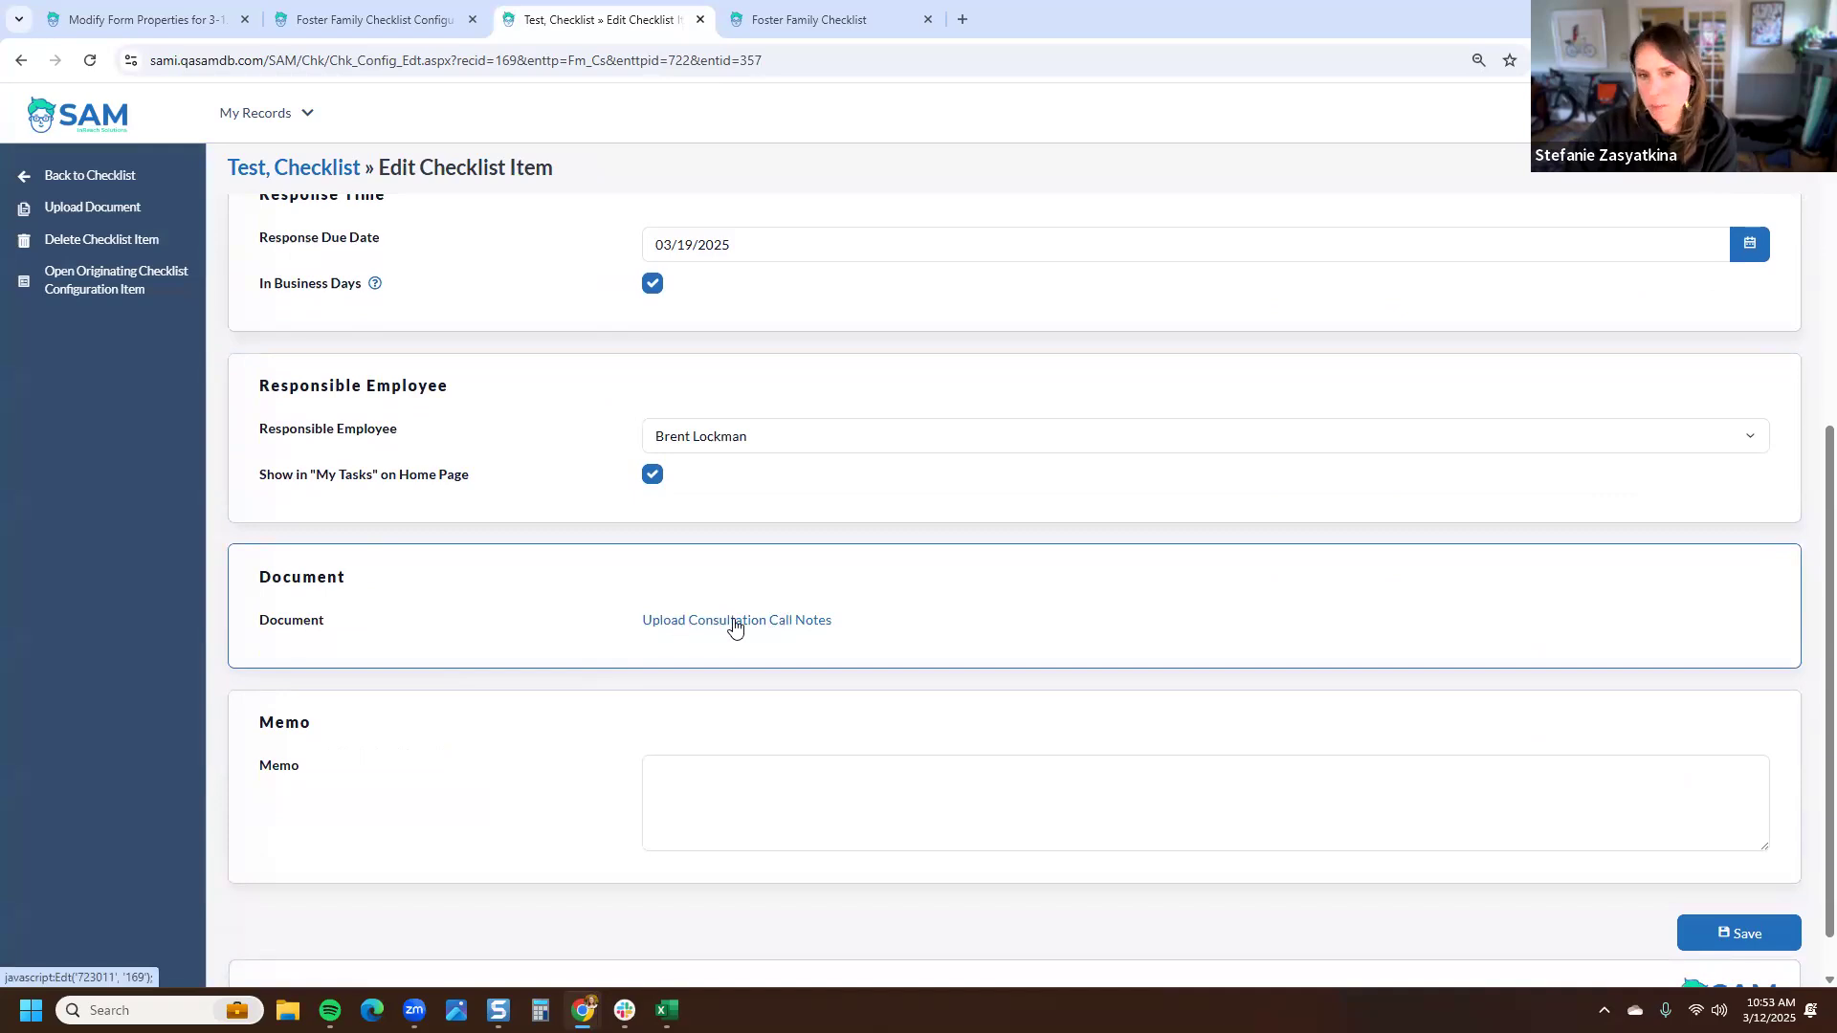
{"action": "scroll", "coordinate": [777, 634], "scroll_direction": "down", "scroll_amount": 1}
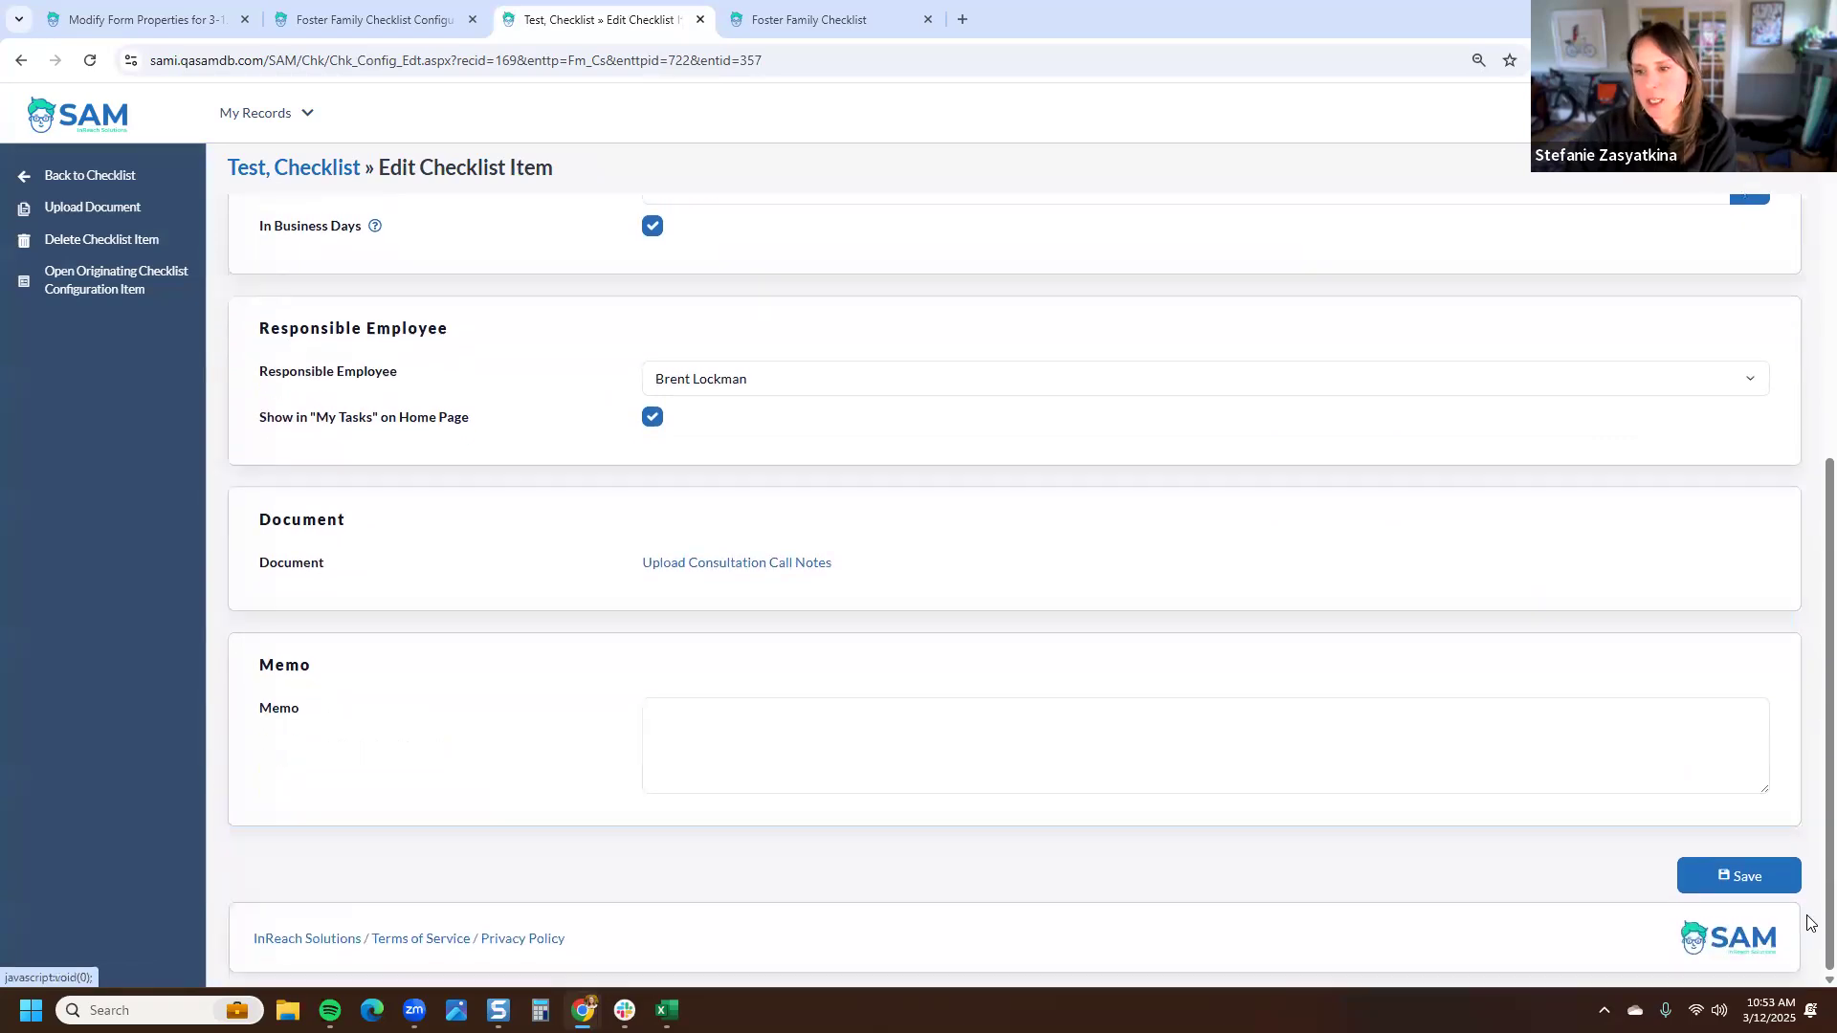
{"action": "left_click", "coordinate": [1743, 877]}
{"action": "scroll", "coordinate": [1136, 726], "scroll_direction": "down", "scroll_amount": 3}
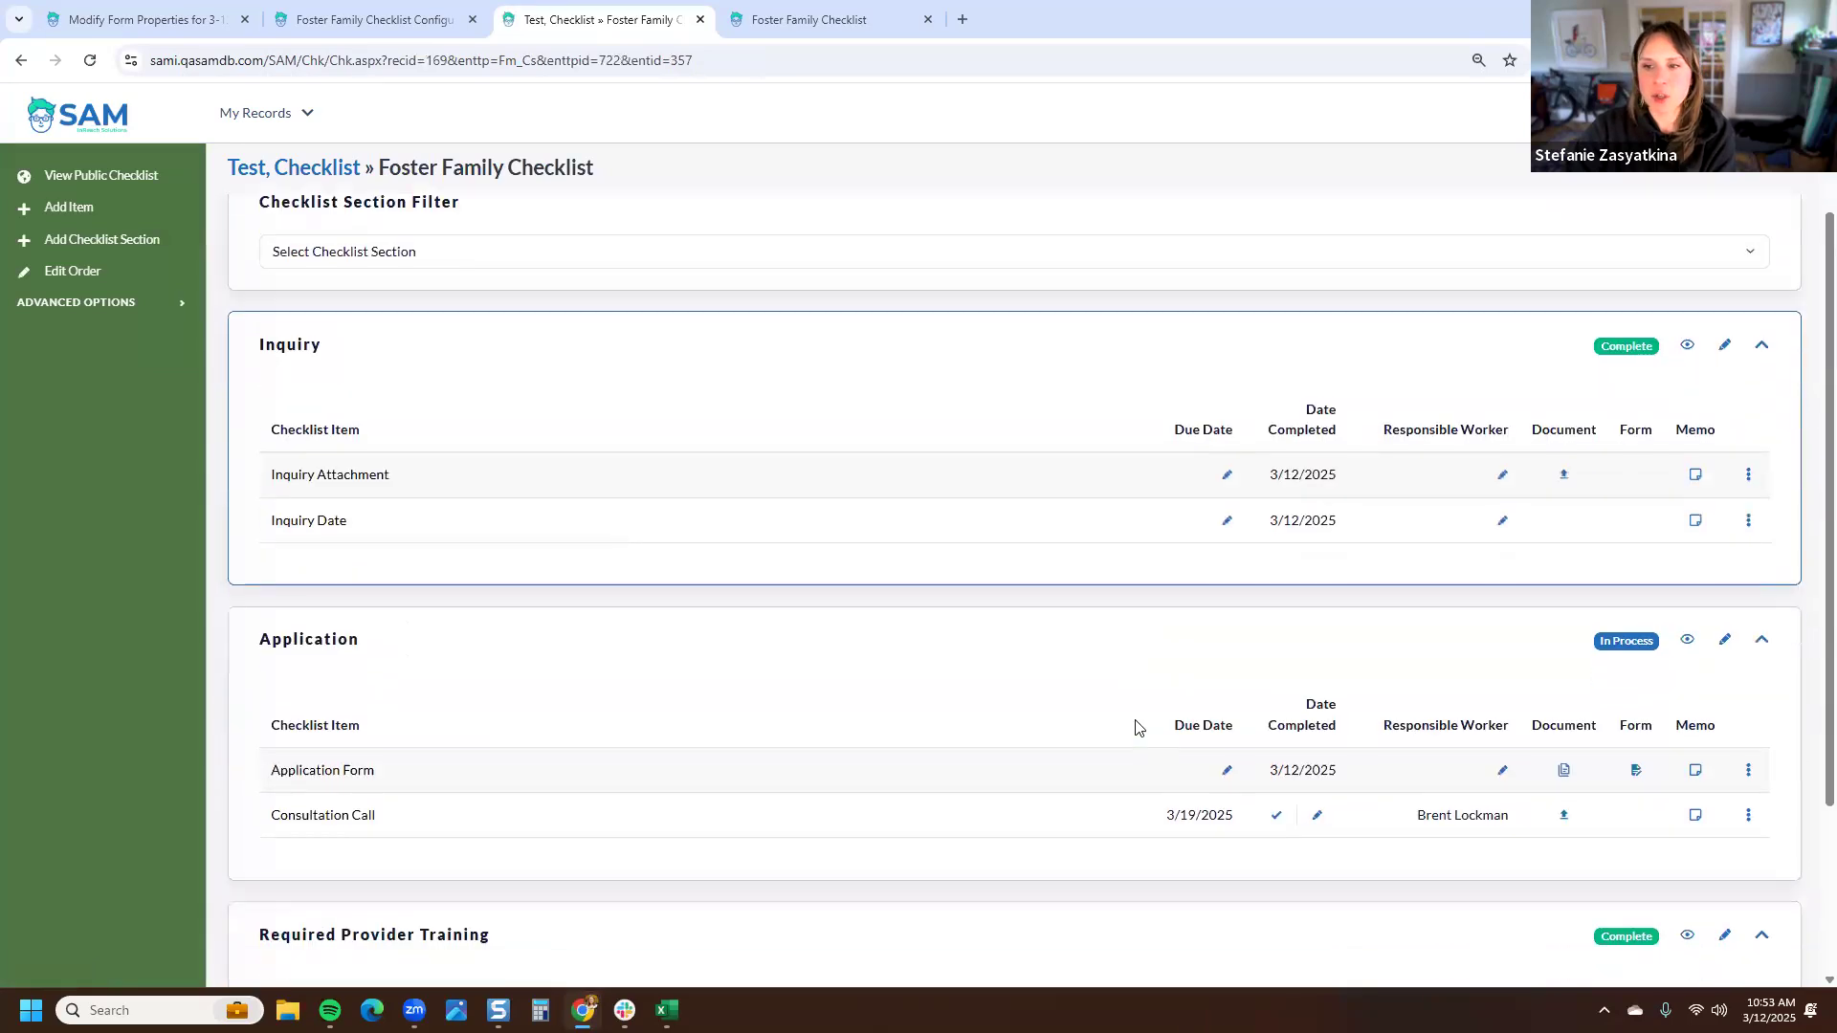
{"action": "left_click_drag", "start_coordinate": [1517, 704], "coordinate": [1420, 717]}
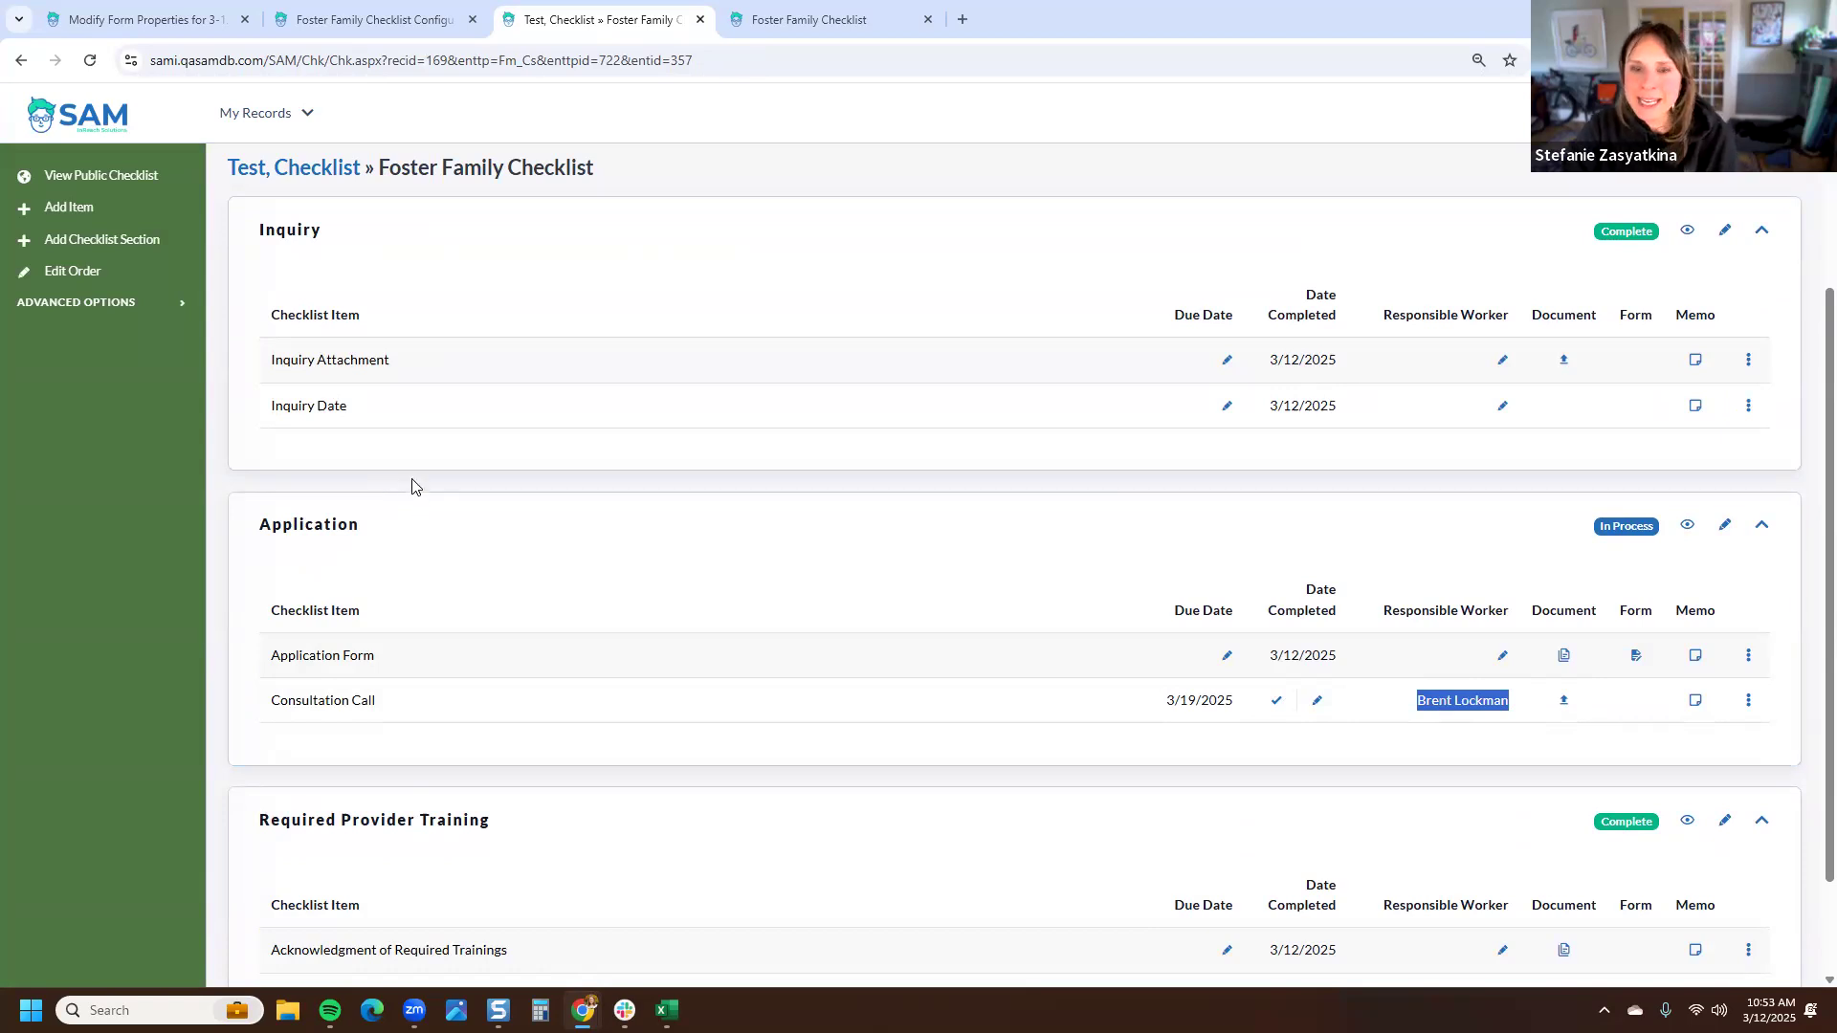
- Add a custom checklist item 'We need another form because of conditions for this family' in the Application section
{"action": "left_click", "coordinate": [68, 208]}
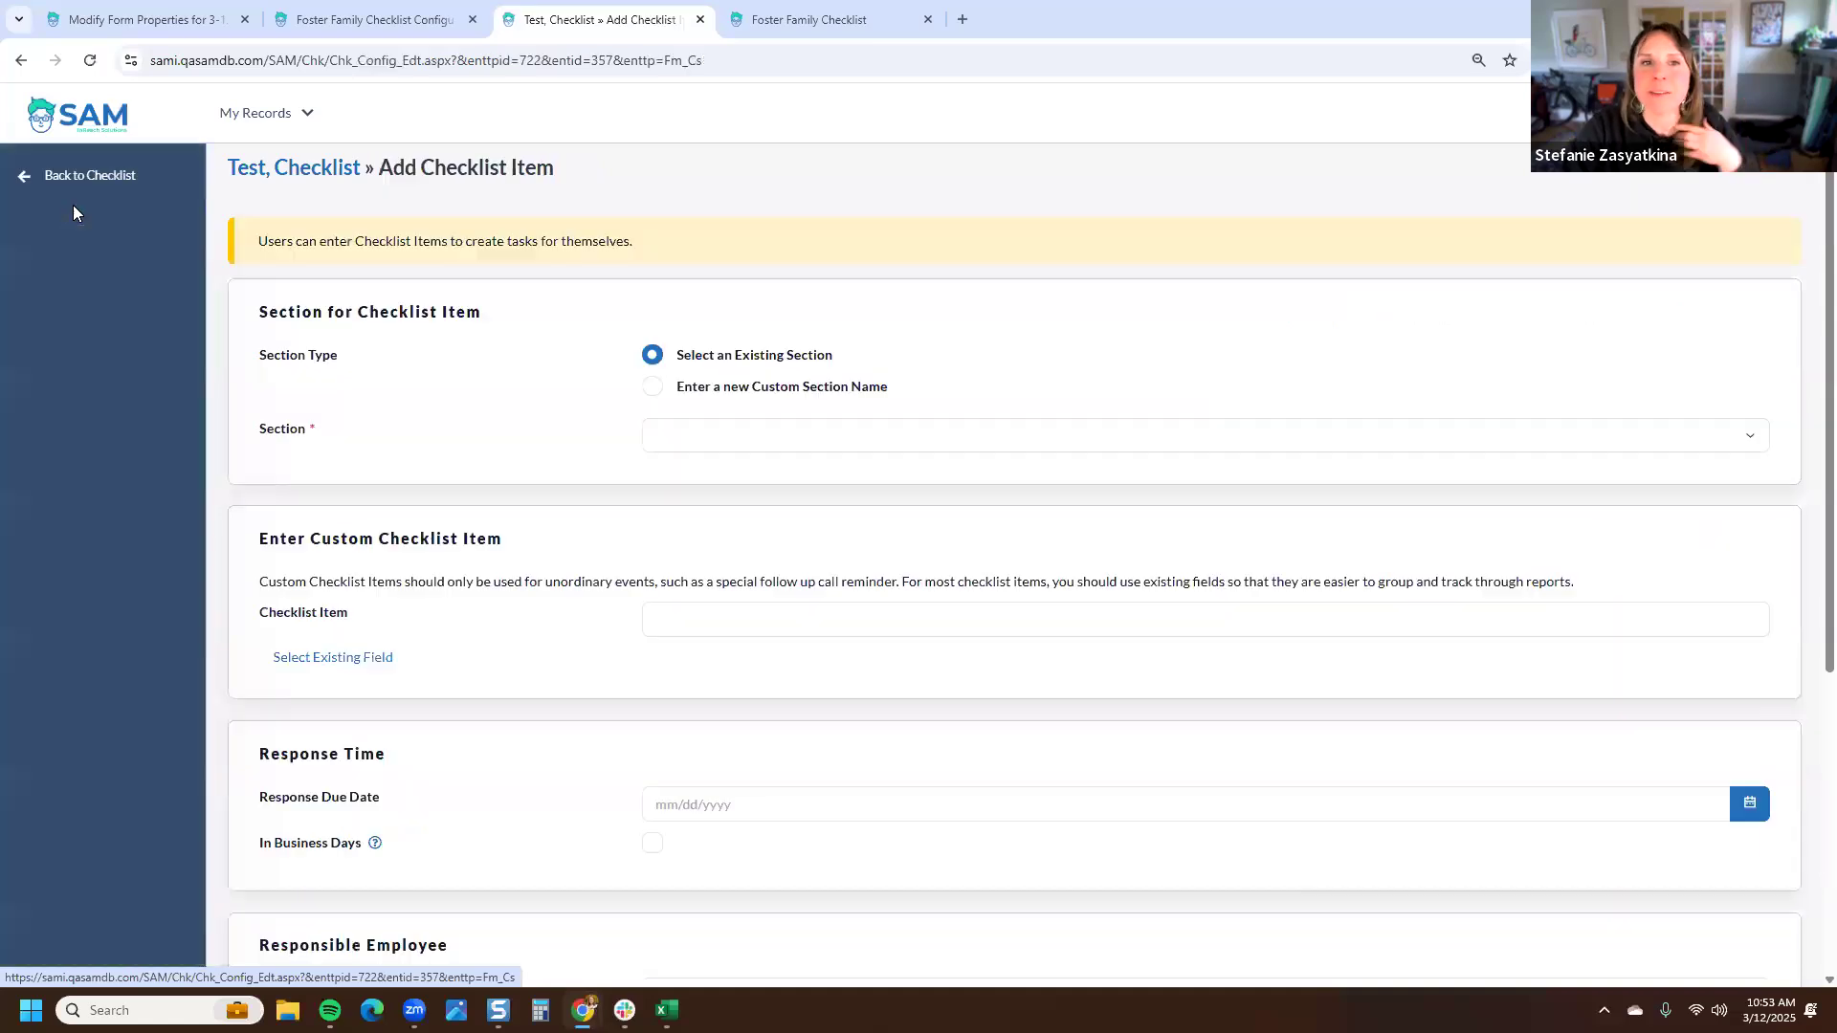
{"action": "left_click", "coordinate": [652, 386]}
{"action": "left_click", "coordinate": [652, 355]}
{"action": "left_click", "coordinate": [720, 436]}
{"action": "left_click", "coordinate": [720, 511]}
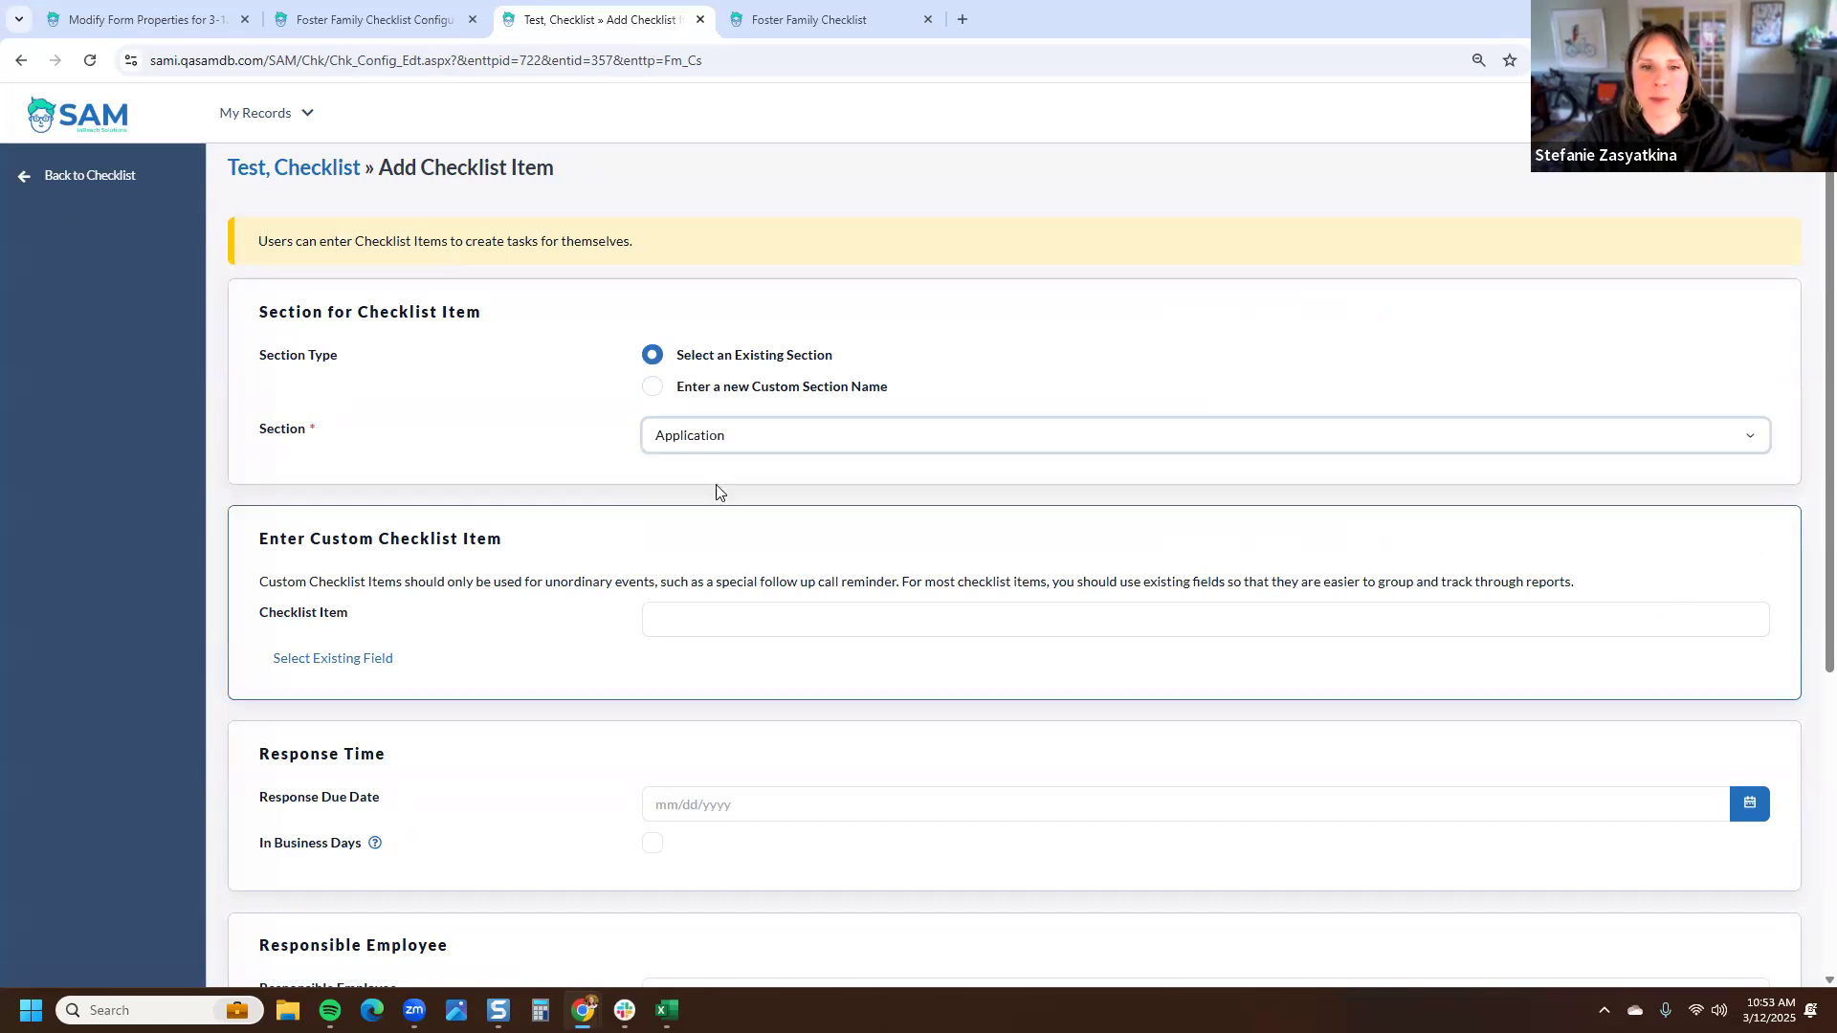
{"action": "left_click", "coordinate": [717, 626]}
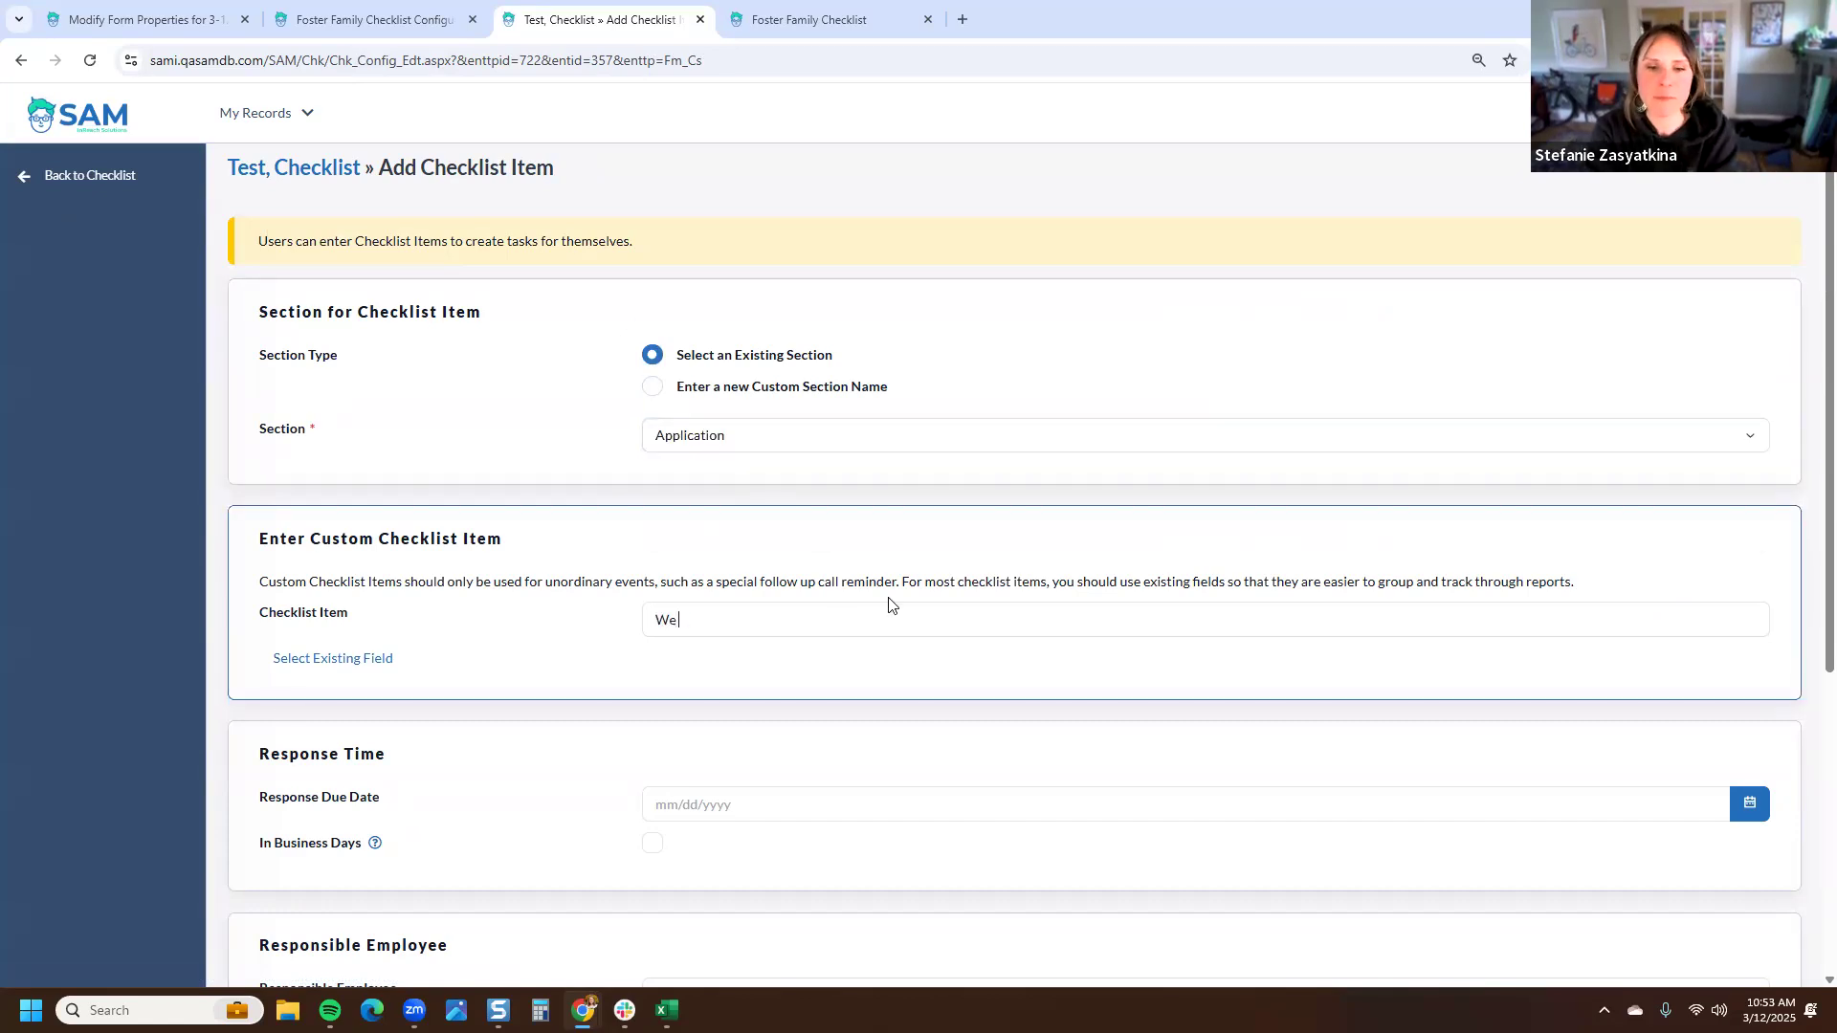
{"action": "type", "text": "We need another form becaus"}
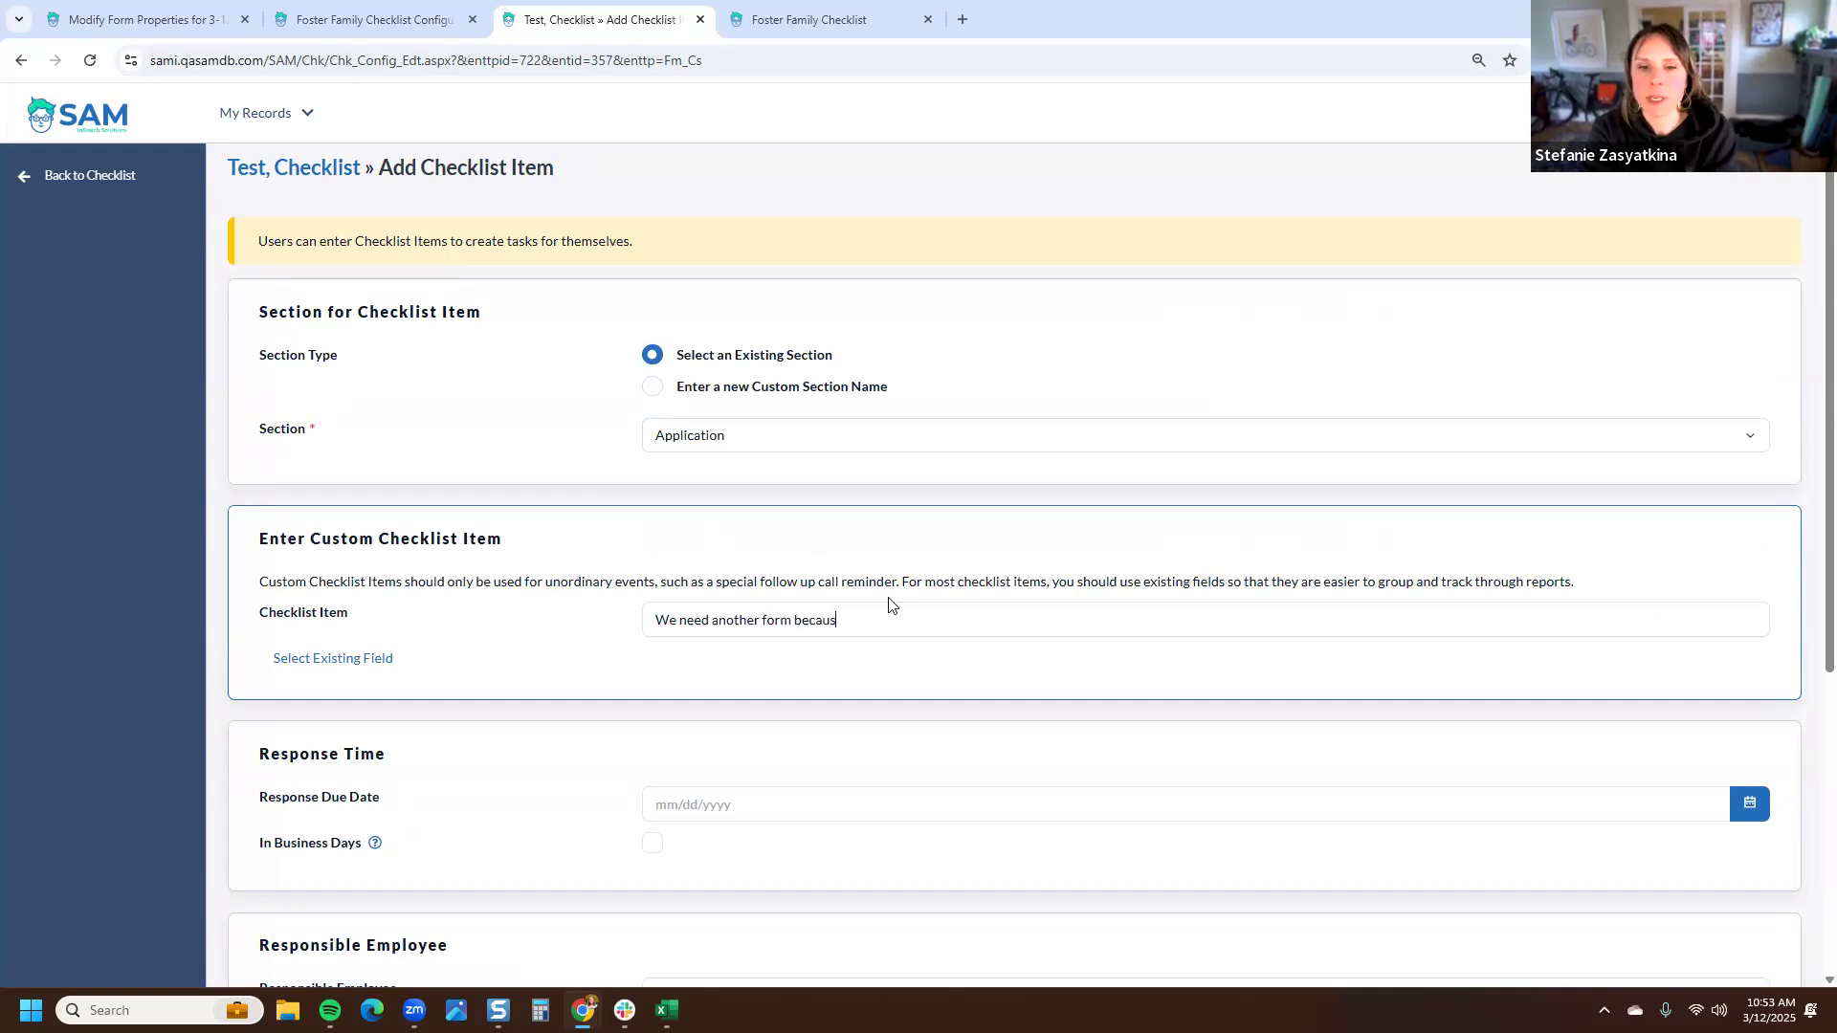
{"action": "type", "text": "e of conditoin"}
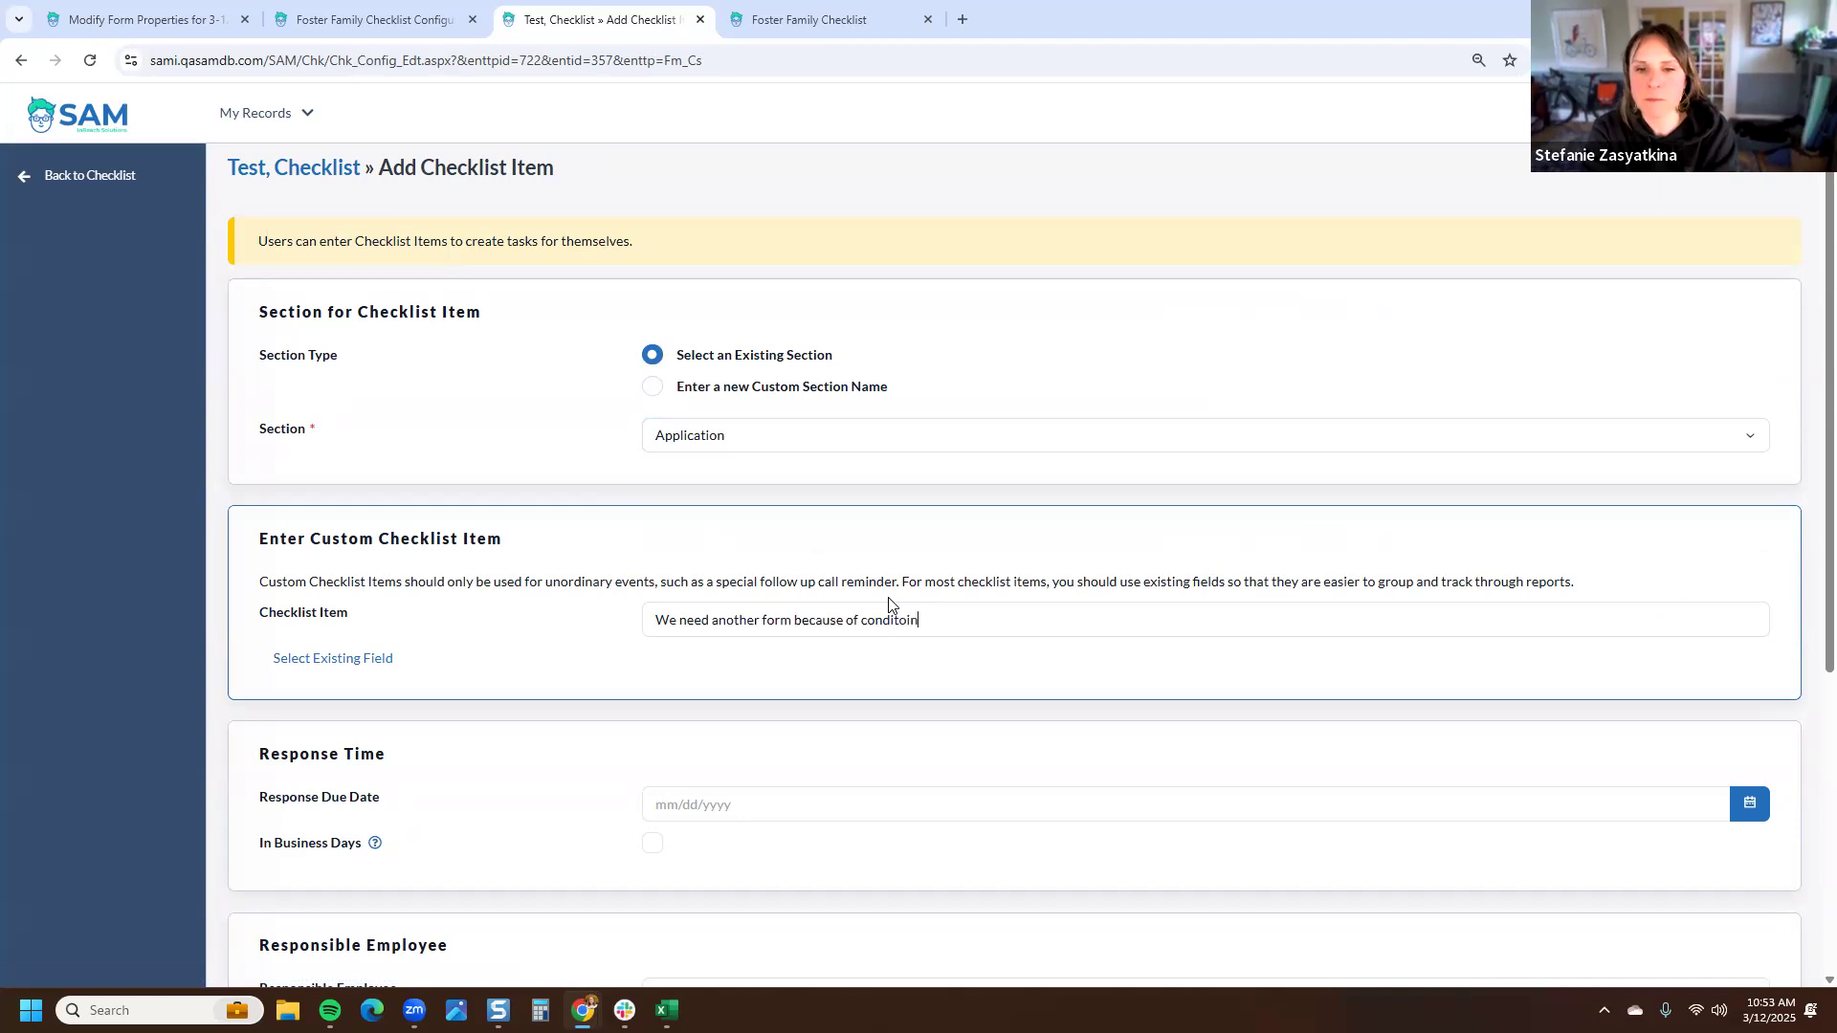
{"action": "key", "text": "BackSpace"}
{"action": "key", "text": "BackSpace"}
{"action": "key", "text": "BackSpace"}
{"action": "type", "text": "ions for this "}
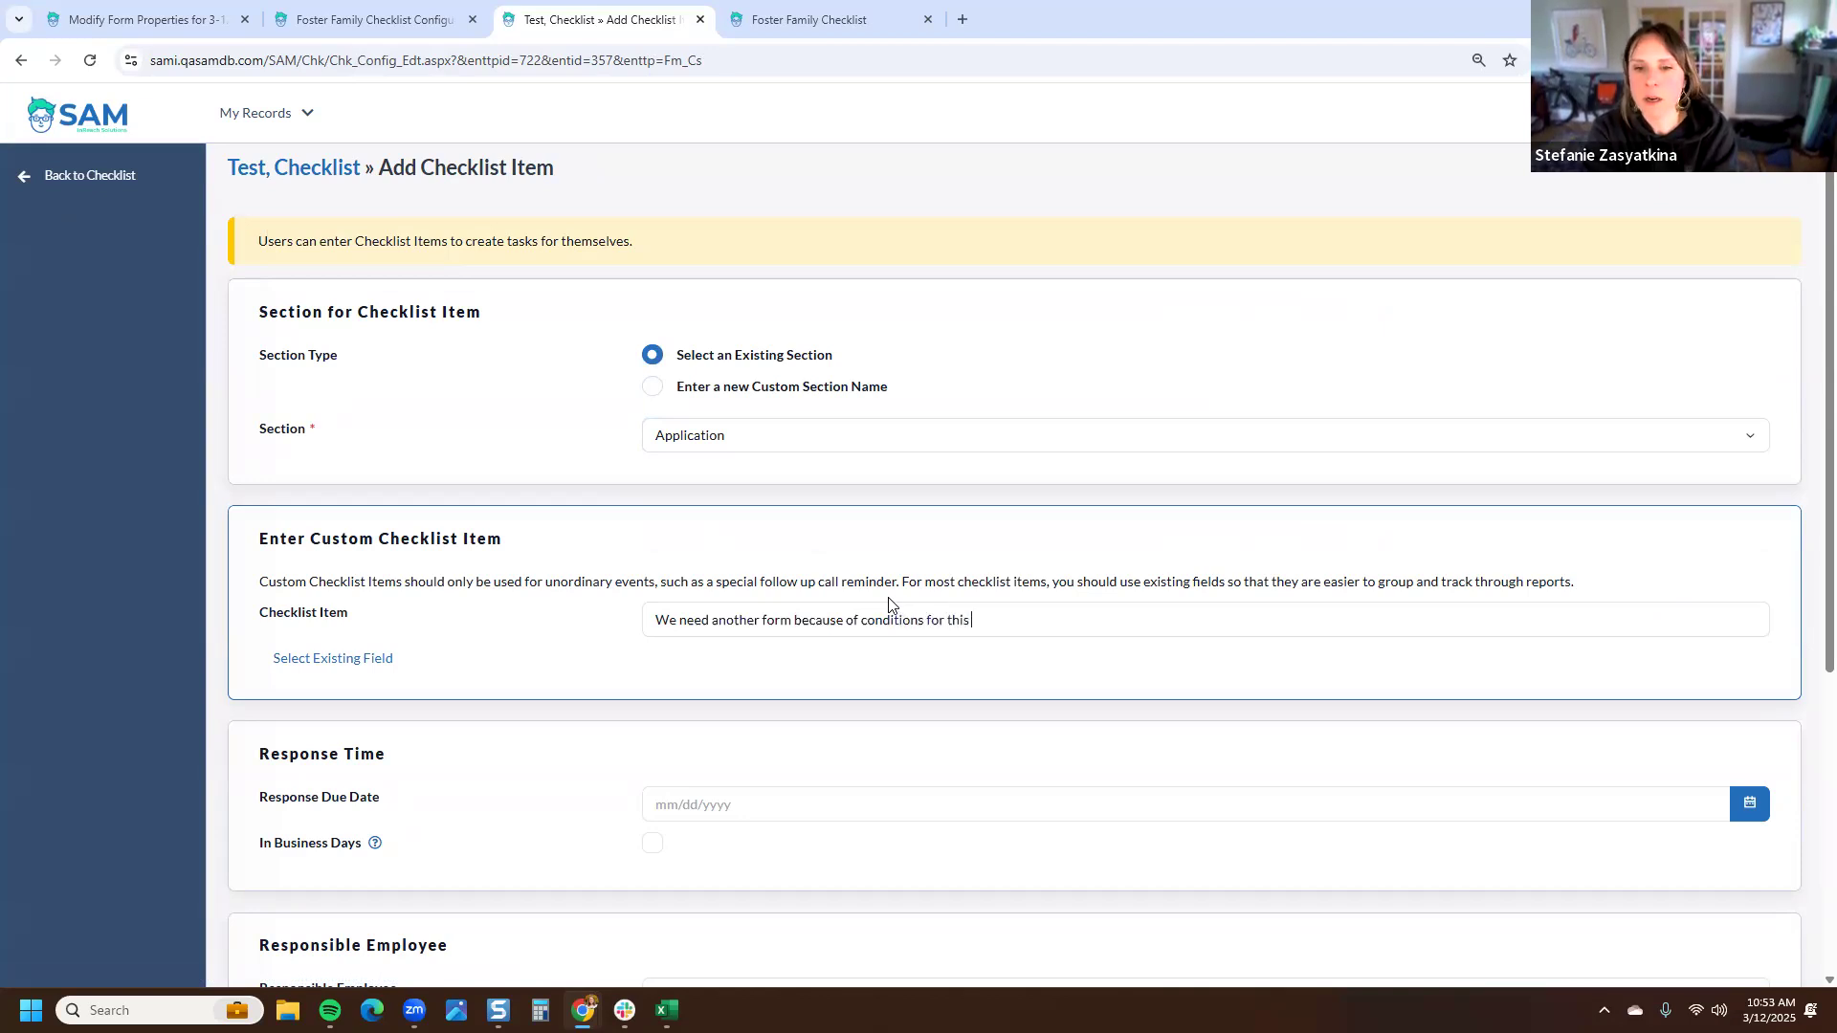
{"action": "type", "text": "family"}
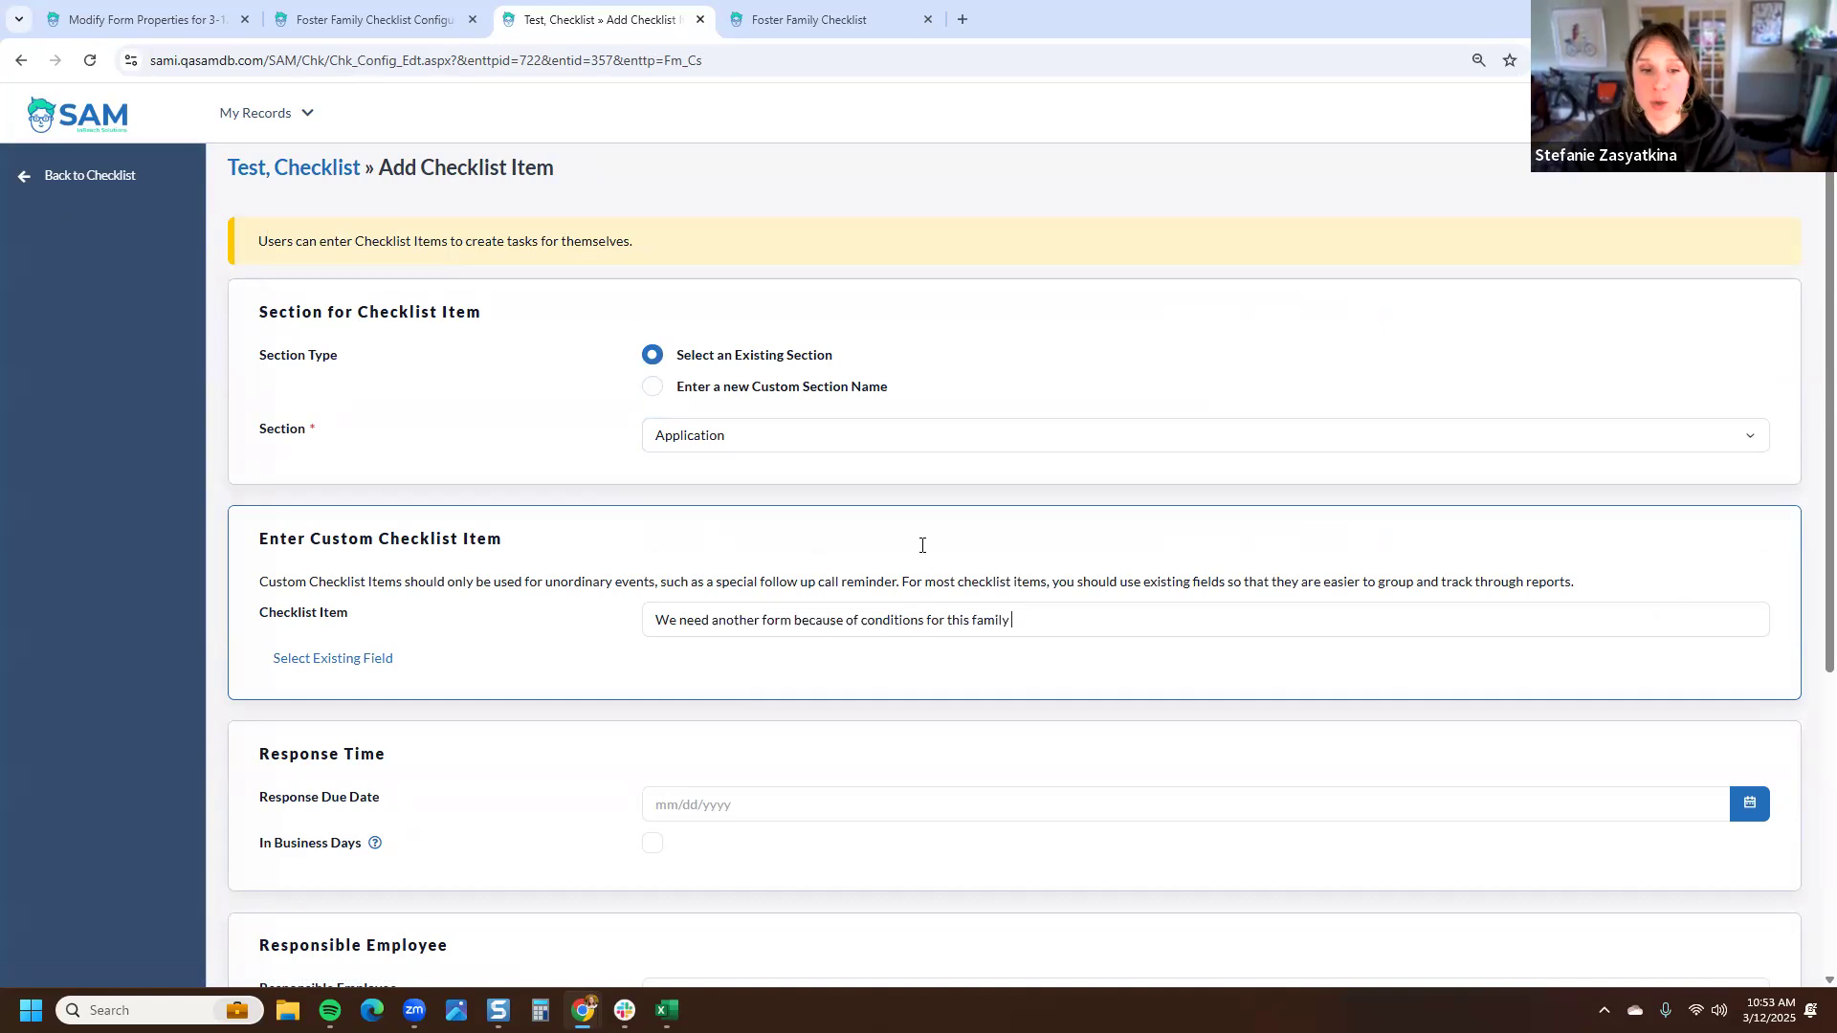
- Set the custom item's response due date to 3/26/2025, choose a responsible employee, and save the item
{"action": "scroll", "coordinate": [866, 546], "scroll_direction": "down", "scroll_amount": 4}
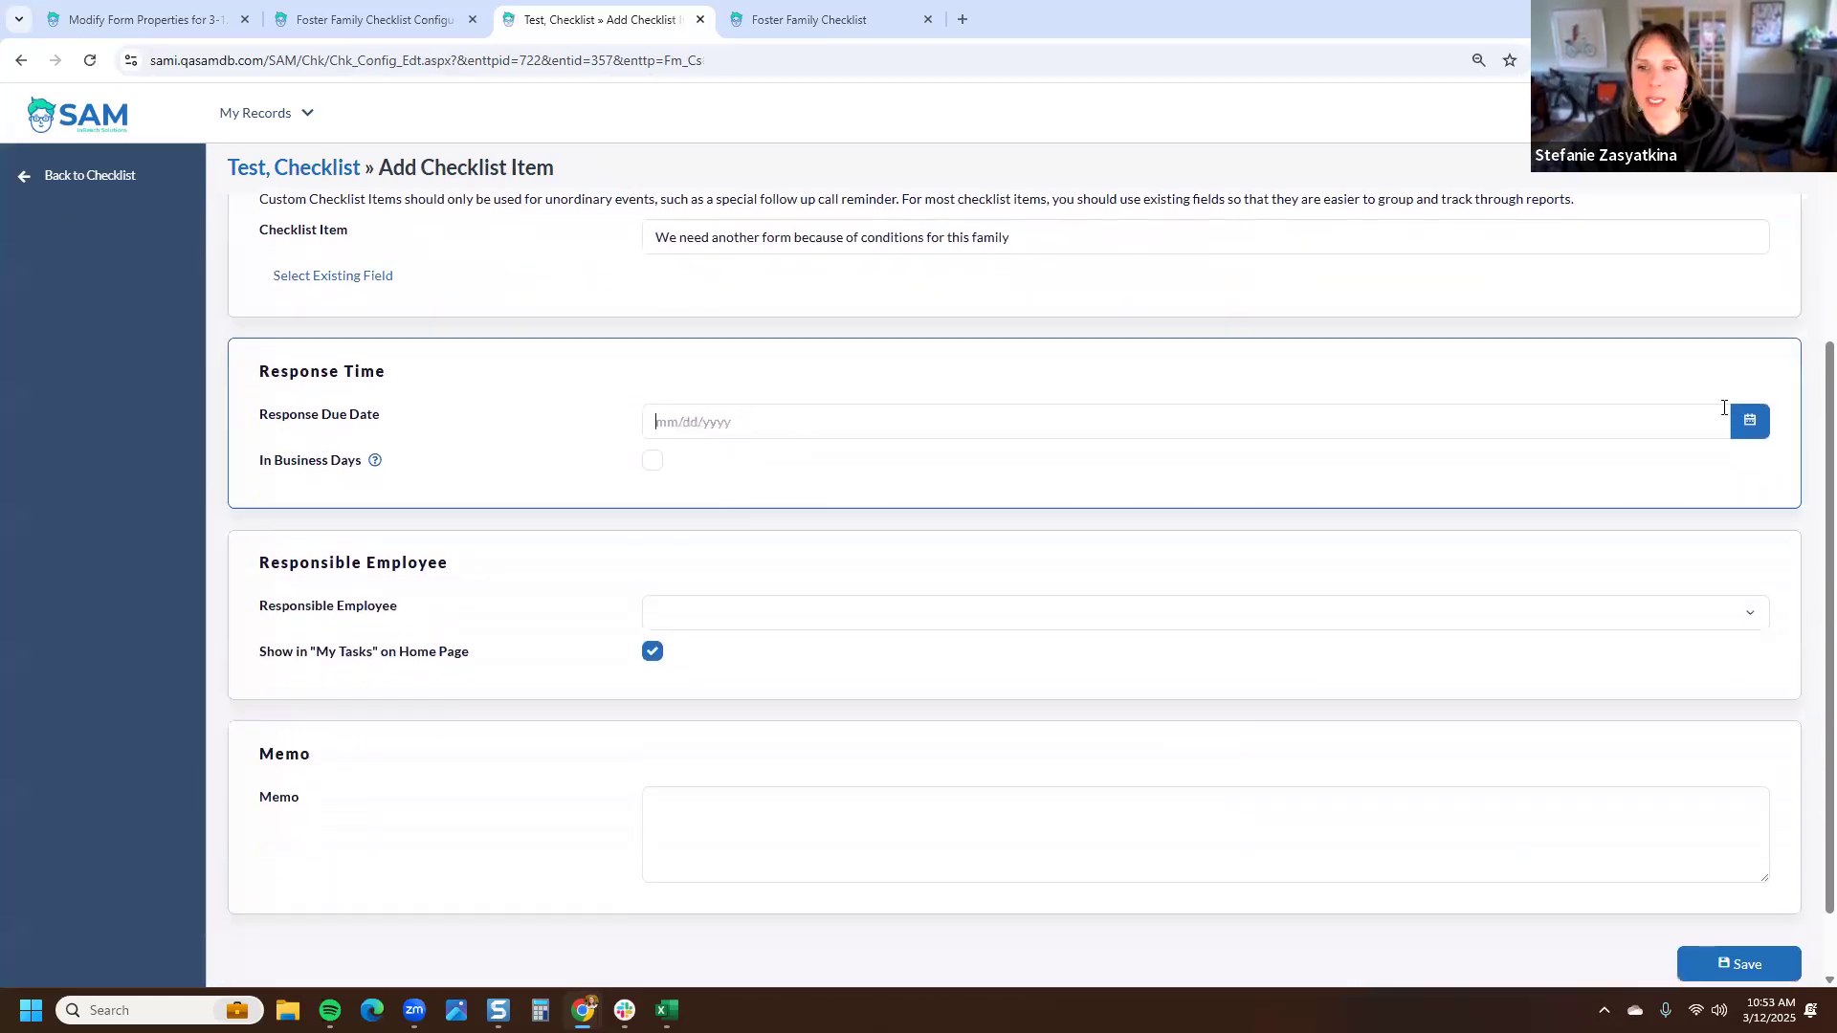
{"action": "left_click", "coordinate": [1750, 421]}
{"action": "left_click", "coordinate": [737, 599]}
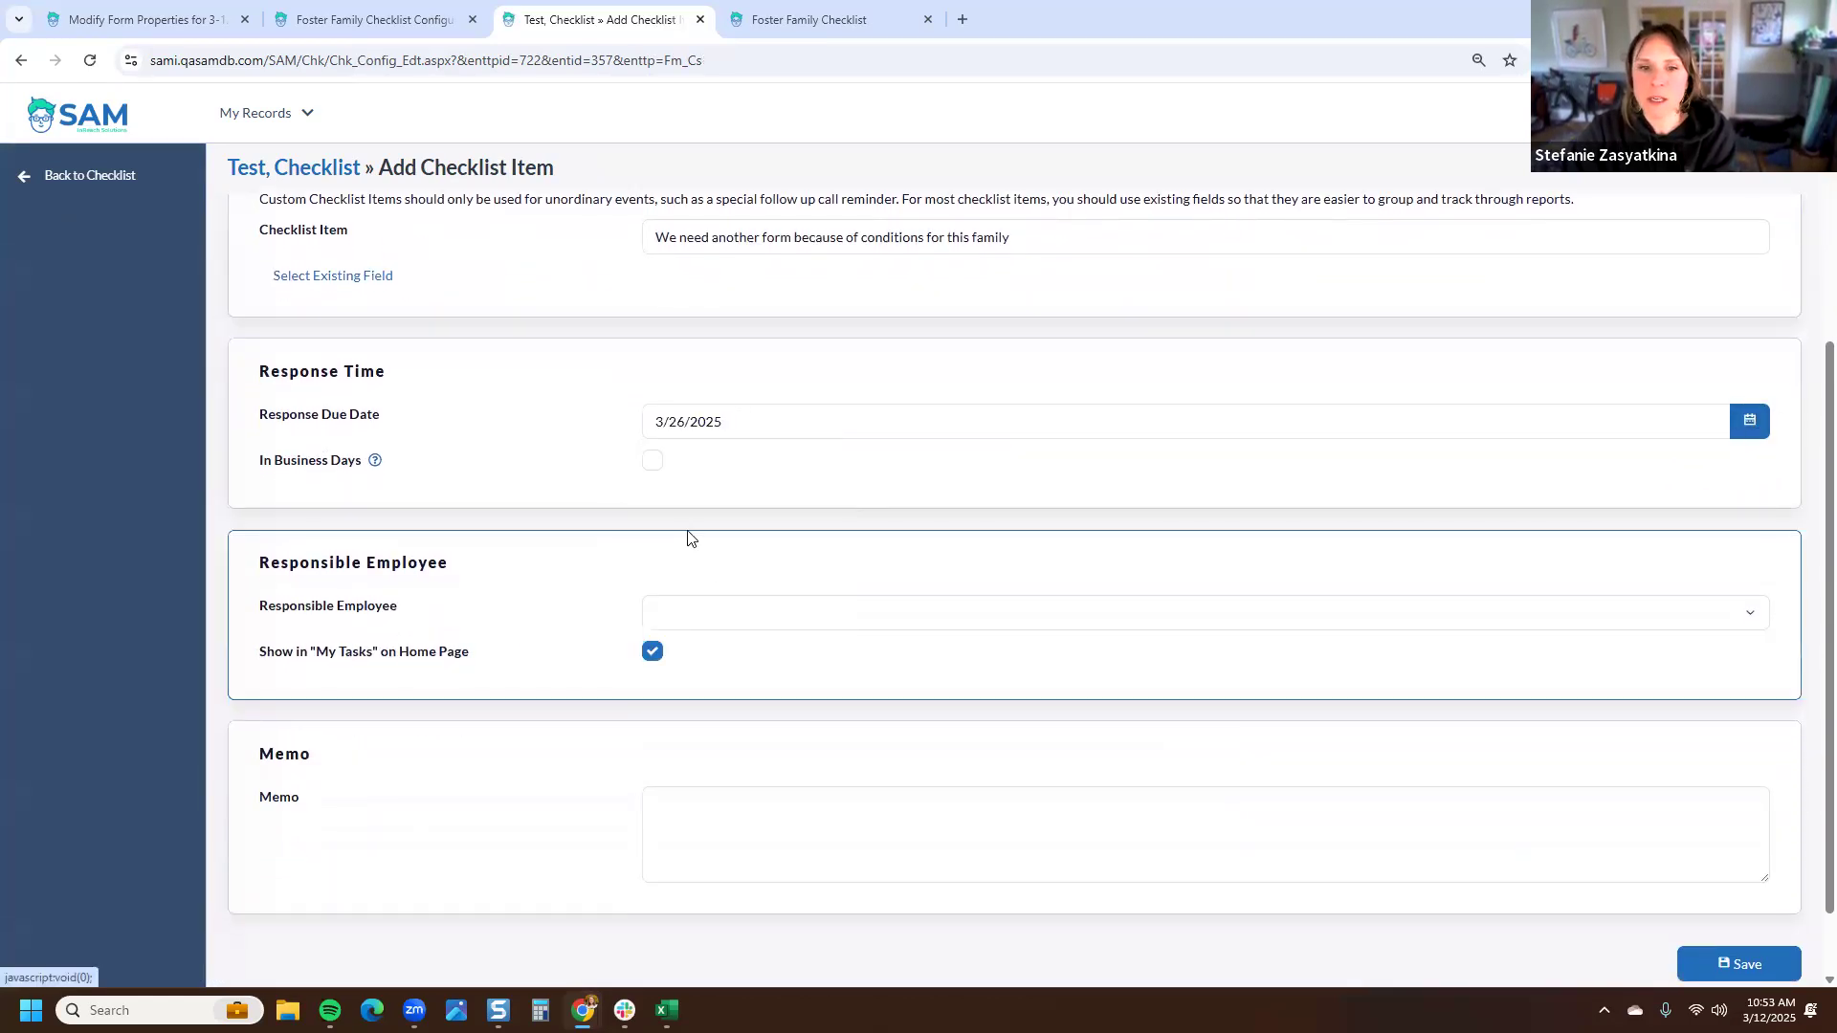
{"action": "left_click", "coordinate": [700, 621]}
{"action": "left_click", "coordinate": [726, 557]}
{"action": "scroll", "coordinate": [1676, 883], "scroll_direction": "down", "scroll_amount": 1}
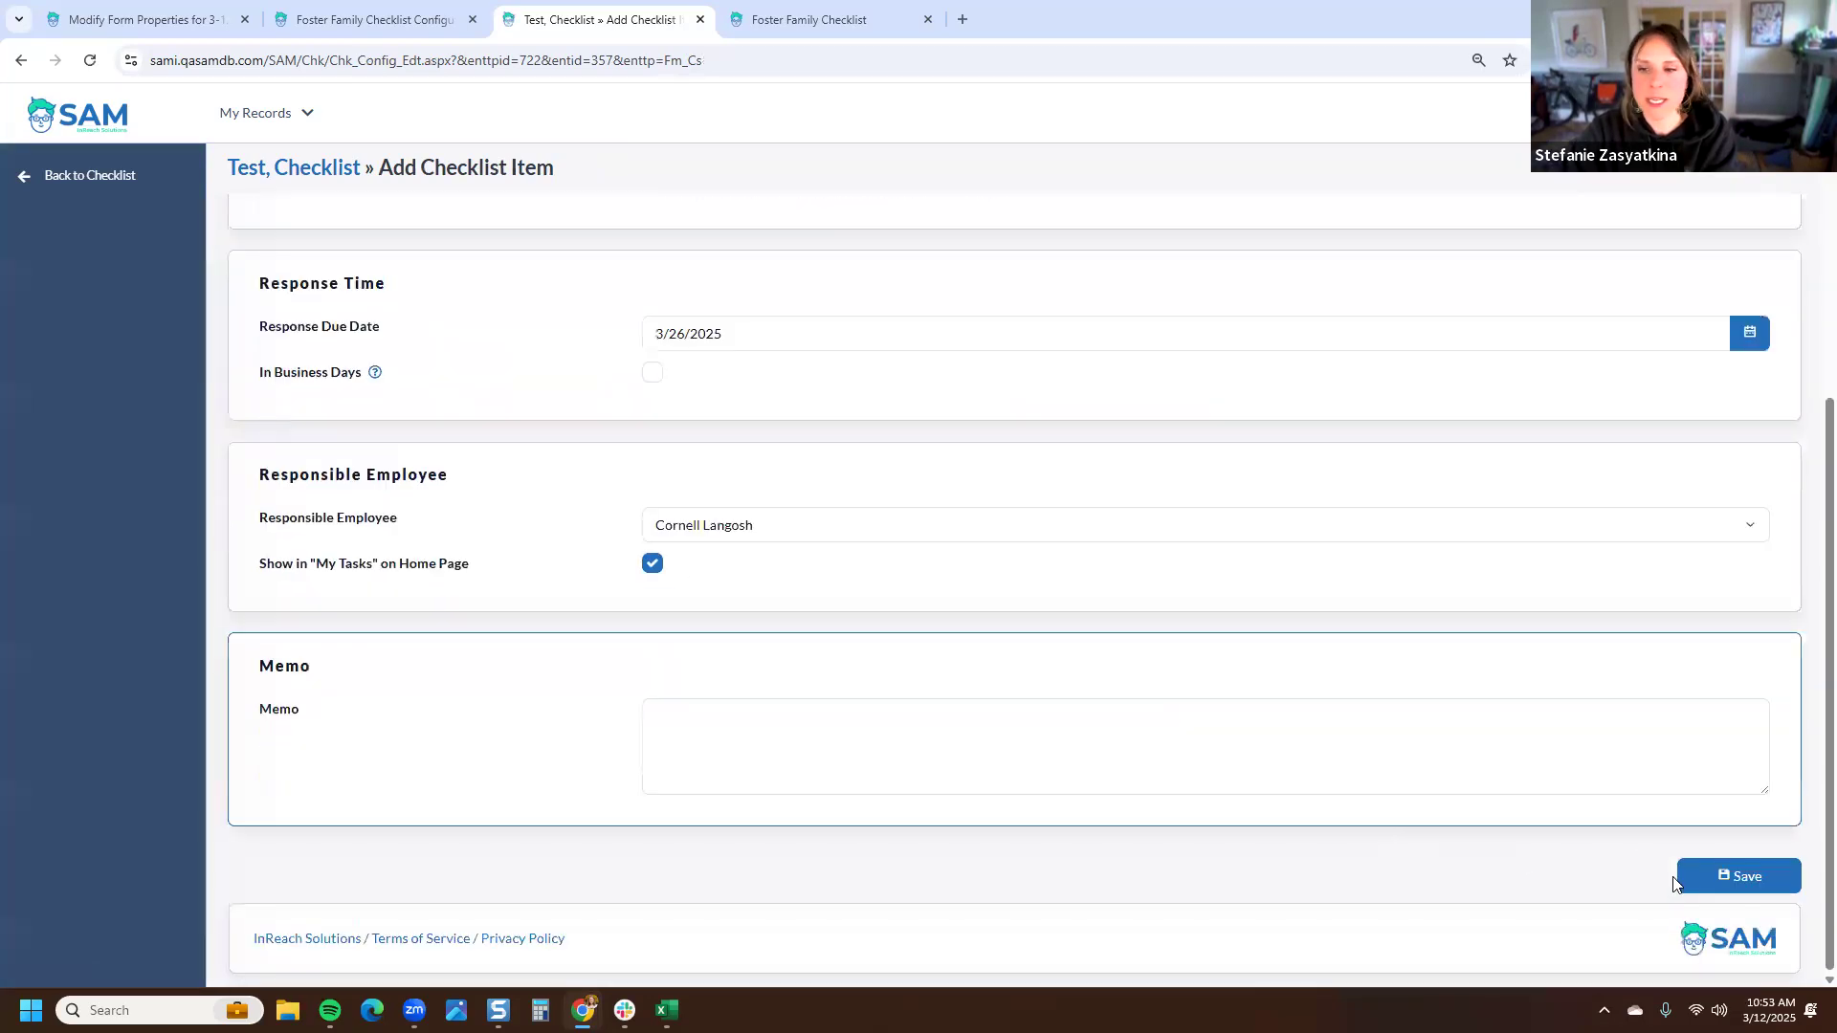
{"action": "left_click", "coordinate": [1740, 876]}
{"action": "scroll", "coordinate": [1099, 643], "scroll_direction": "down", "scroll_amount": 5}
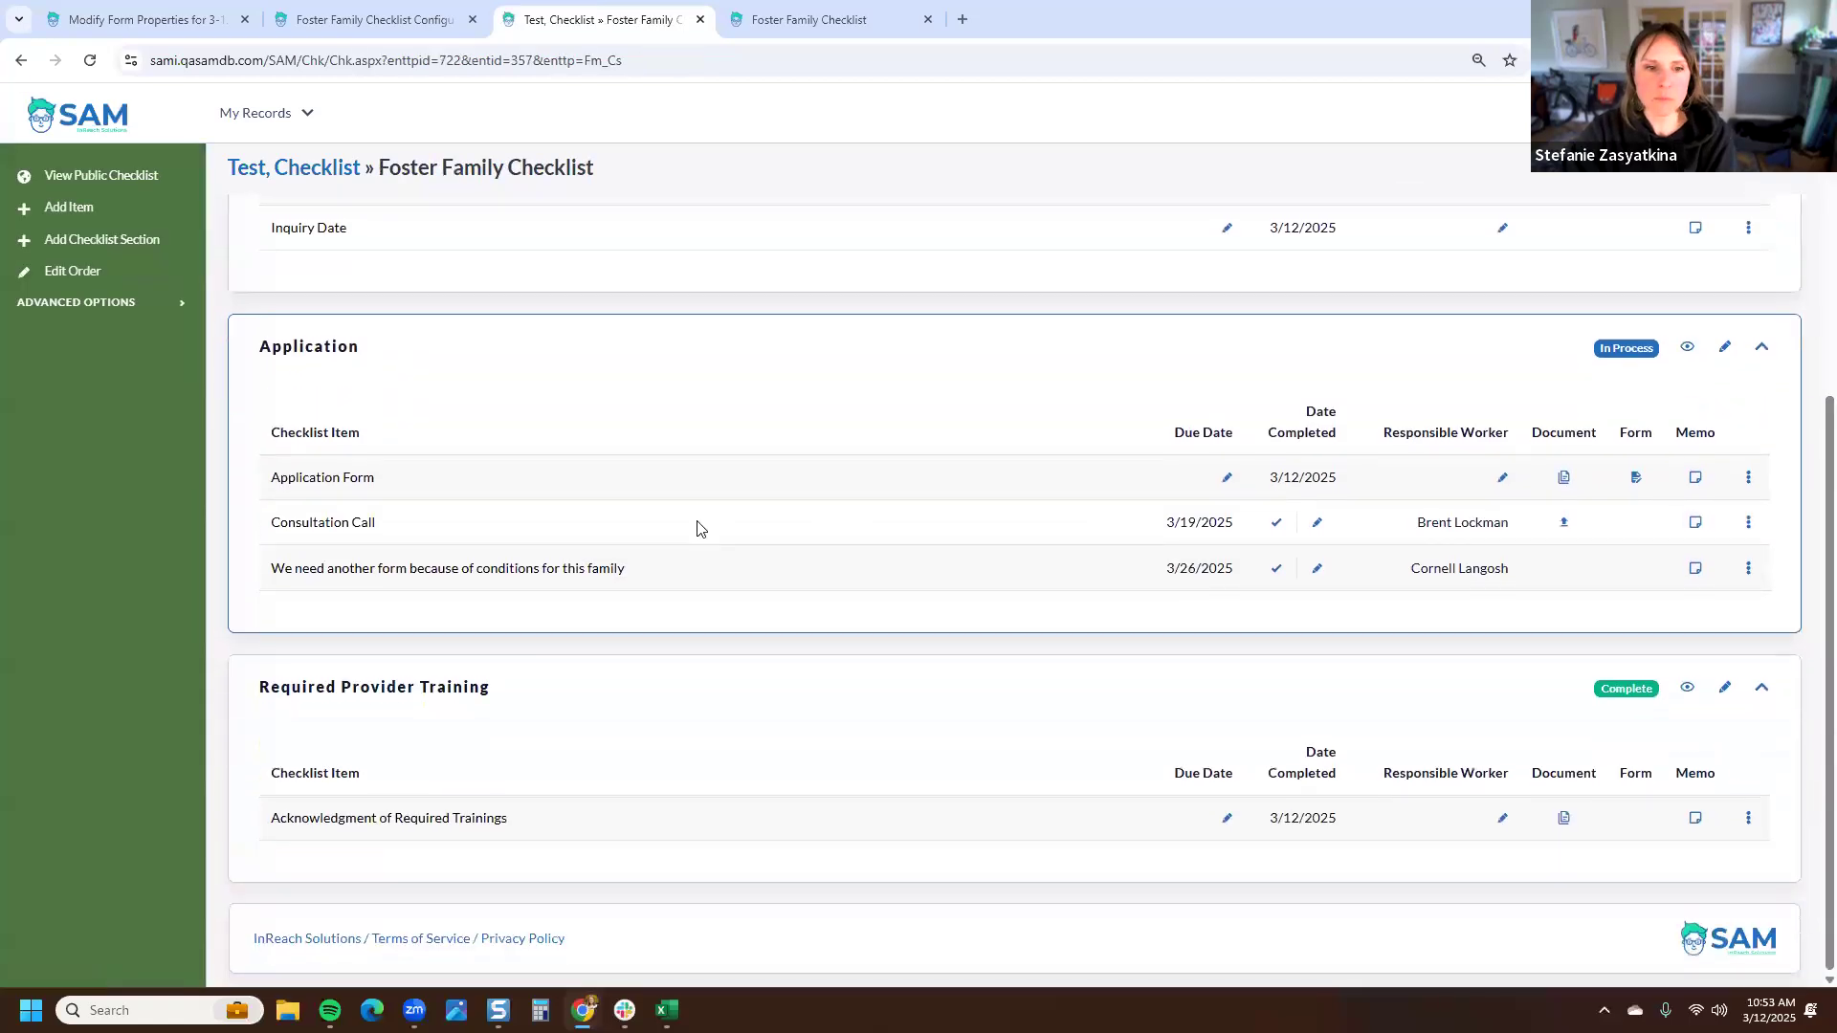
{"action": "left_click_drag", "start_coordinate": [636, 572], "coordinate": [277, 602]}
{"action": "left_click", "coordinate": [276, 603]}
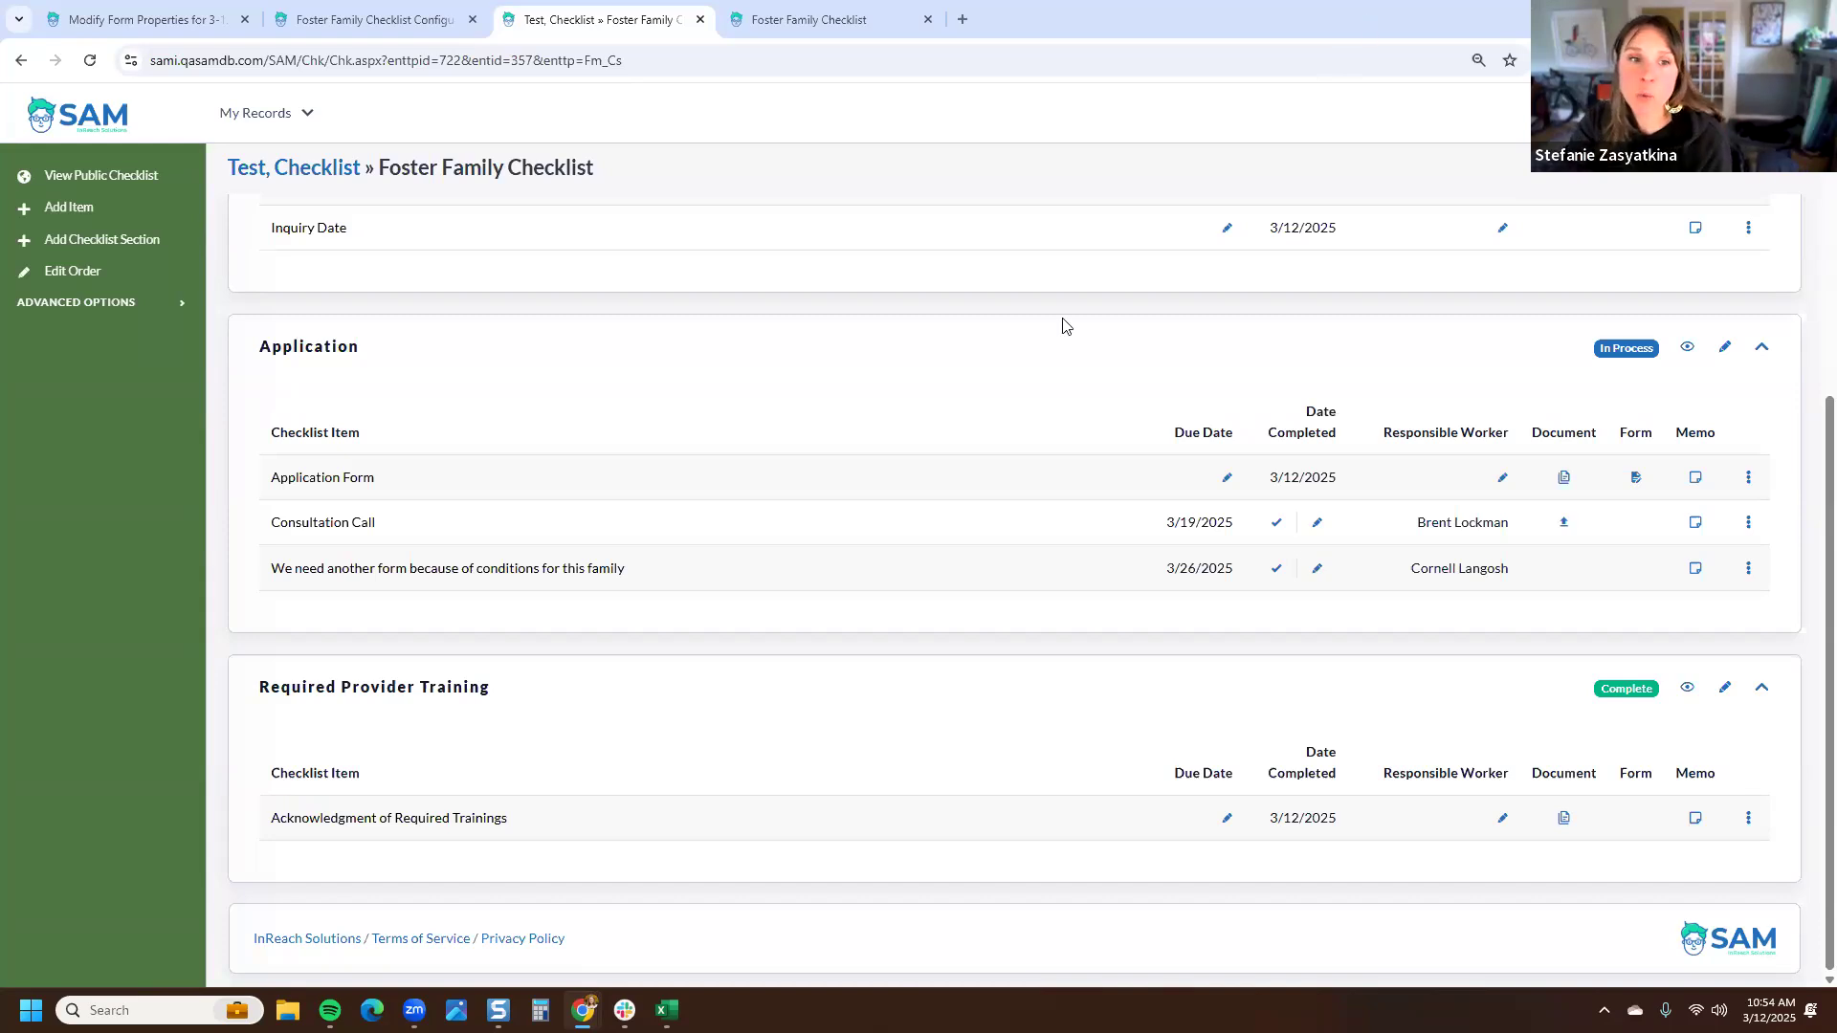
{"action": "scroll", "coordinate": [1065, 325], "scroll_direction": "up", "scroll_amount": 5}
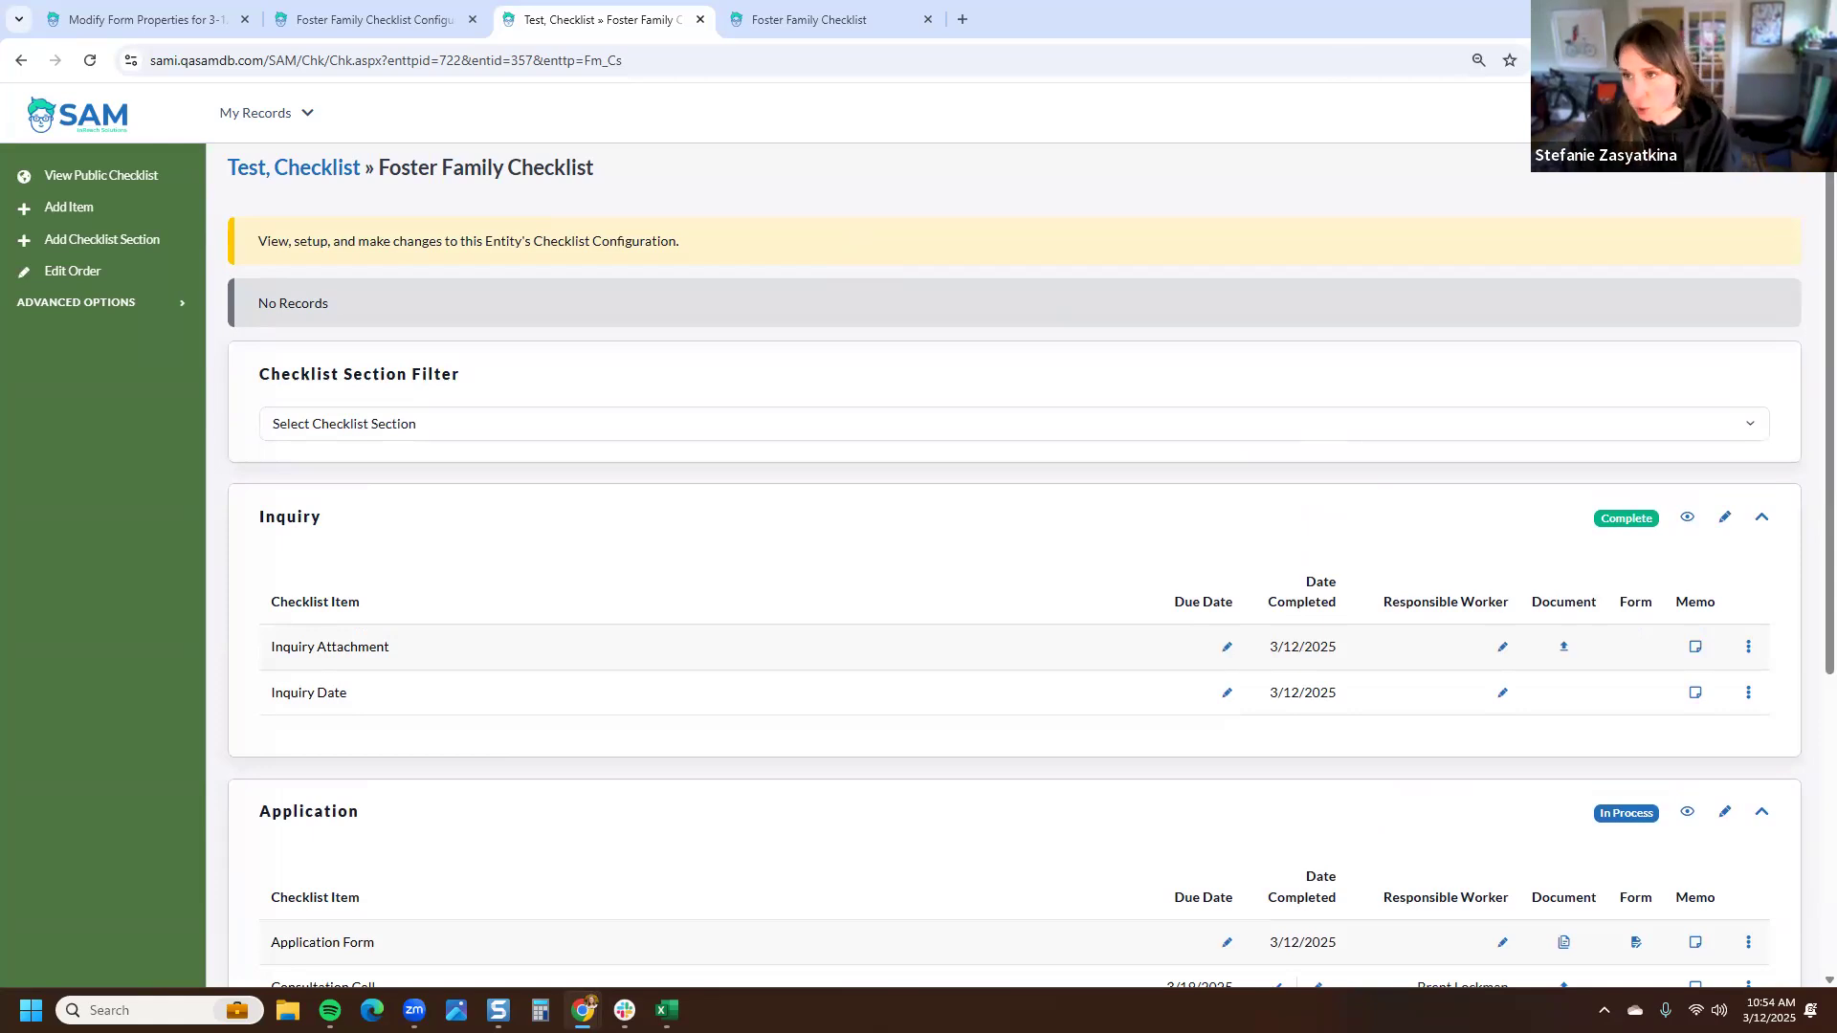
- Open Settings in a new tab and go to the Reports builder
{"action": "right_click", "coordinate": [1770, 117]}
{"action": "left_click", "coordinate": [1722, 137]}
{"action": "left_click", "coordinate": [842, 20]}
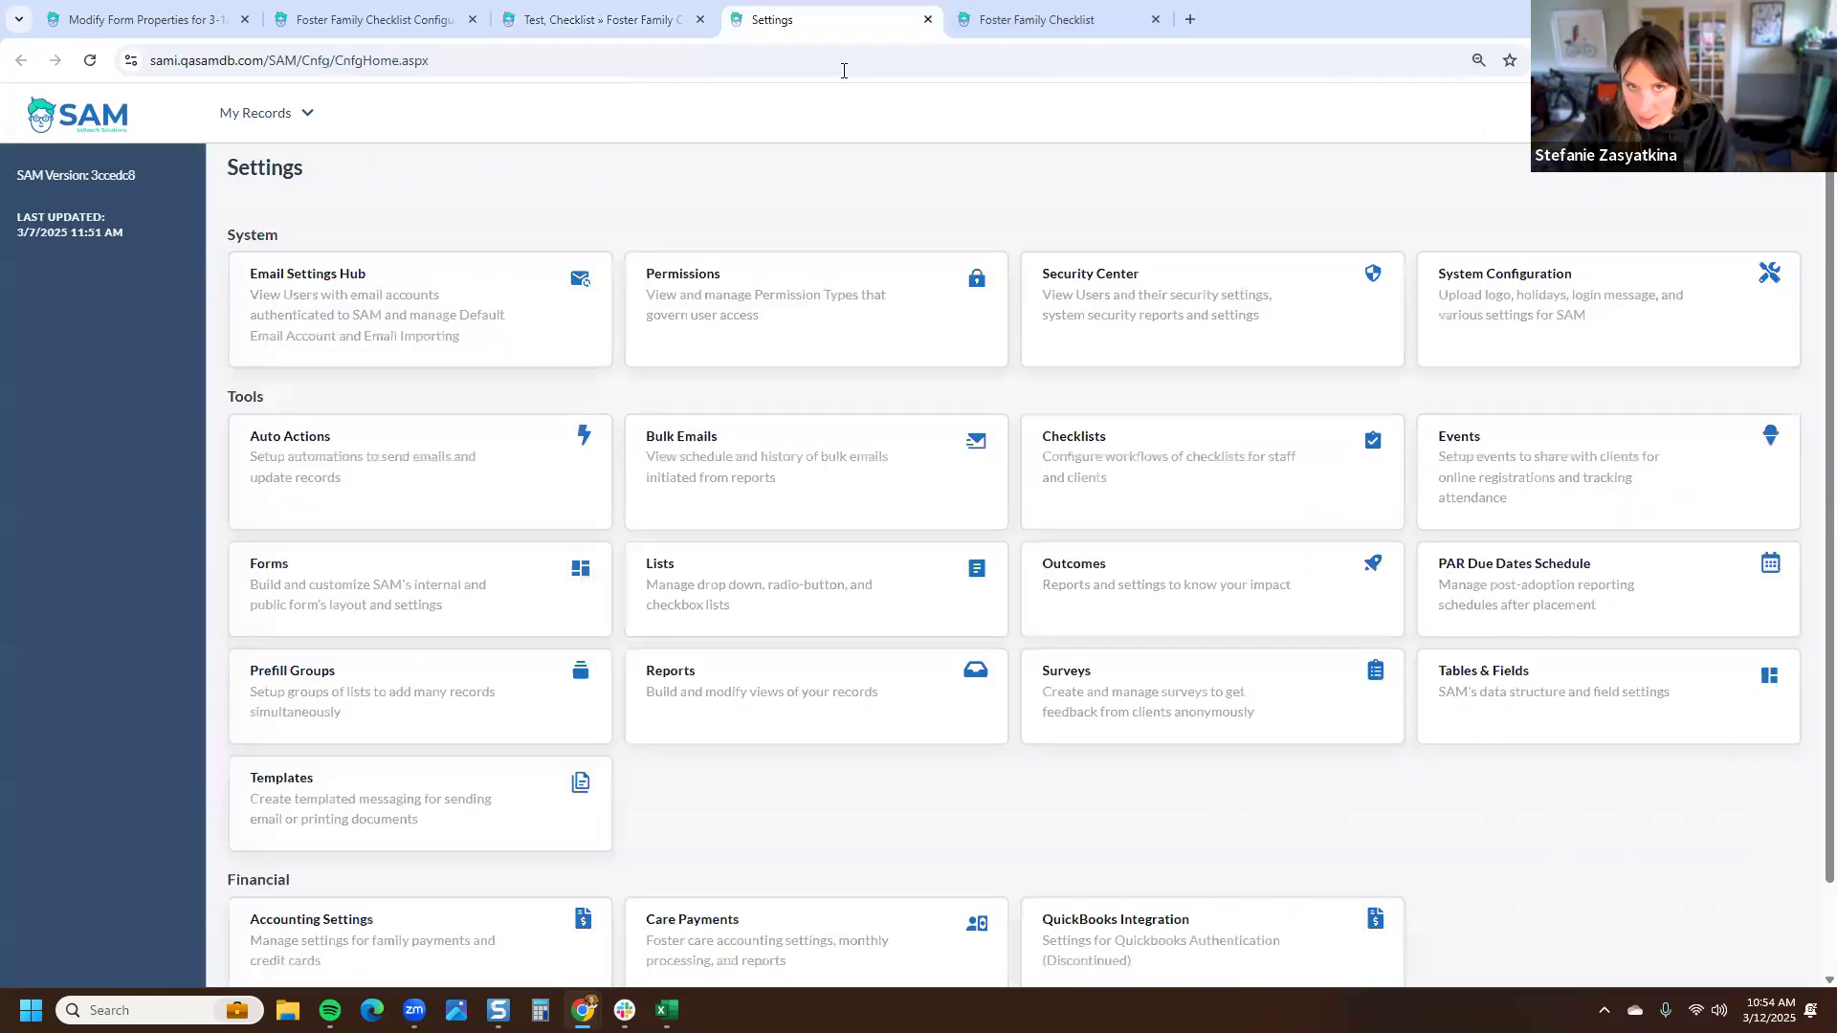
{"action": "left_click", "coordinate": [792, 731]}
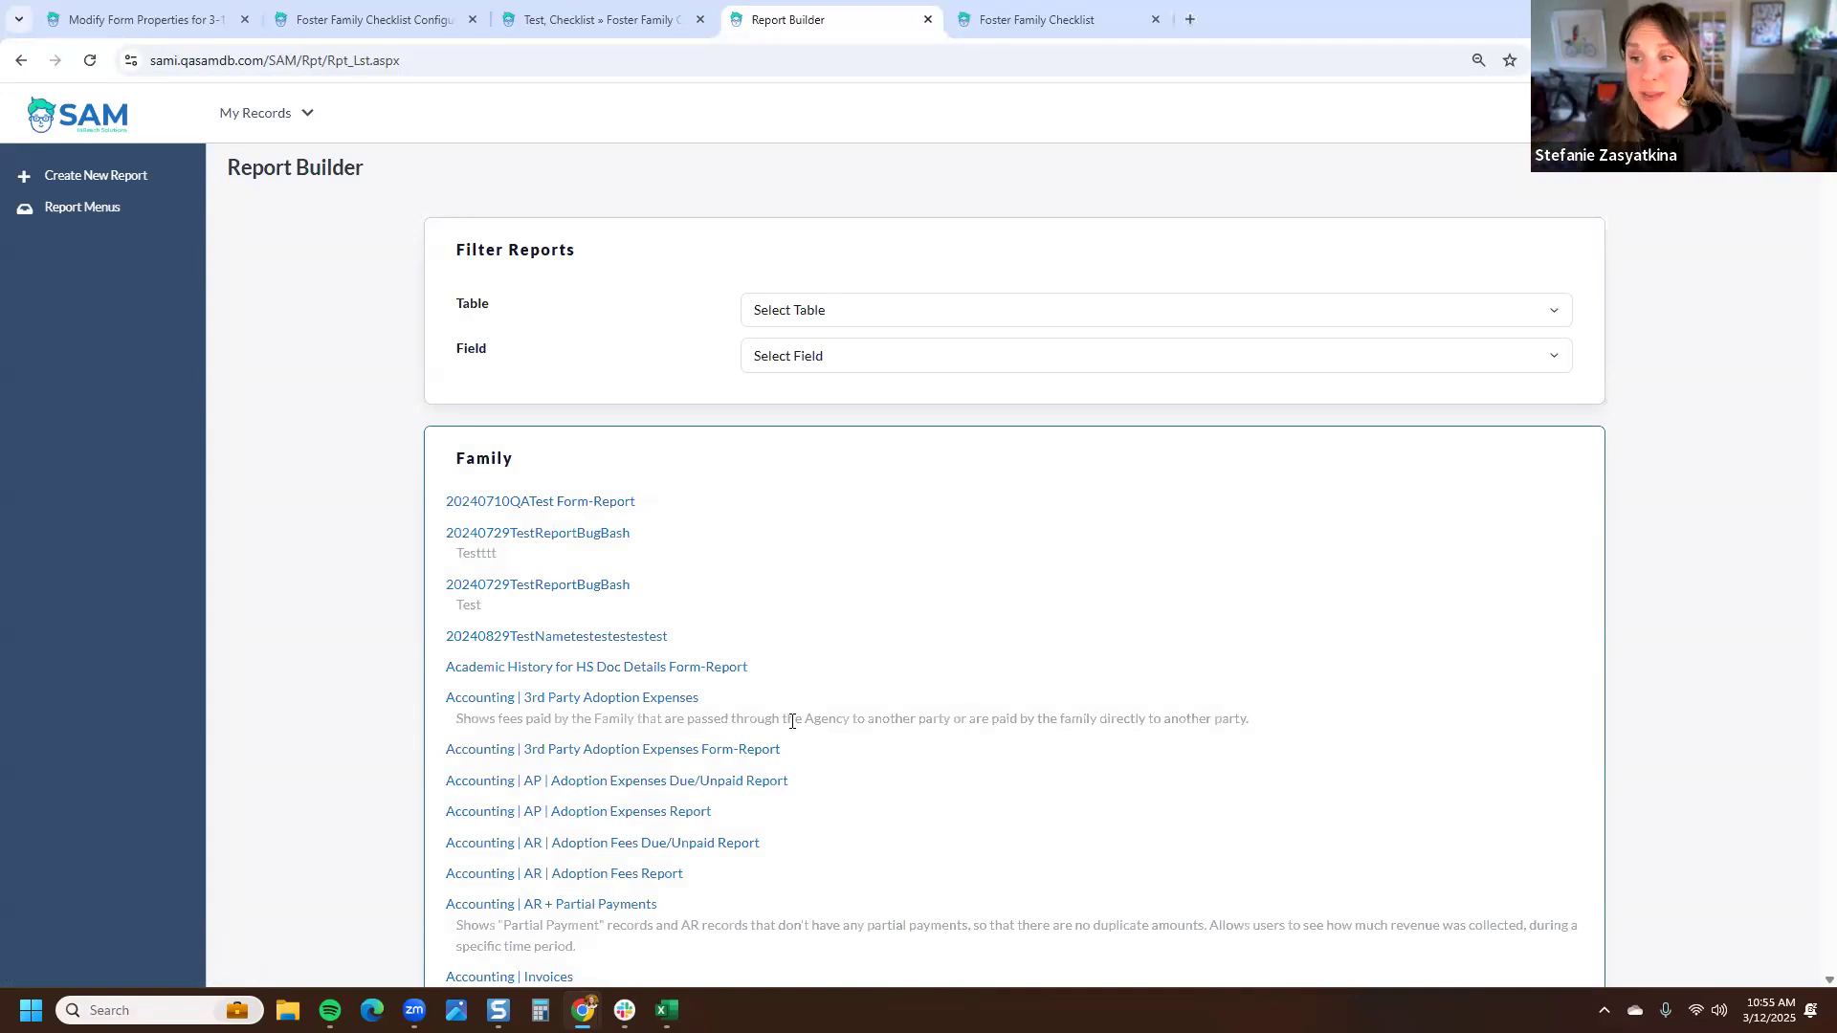
- Filter reports by the Foster Family » Foster Family Checklist table and open the Foster Family | Checklist report
{"action": "left_click", "coordinate": [885, 309]}
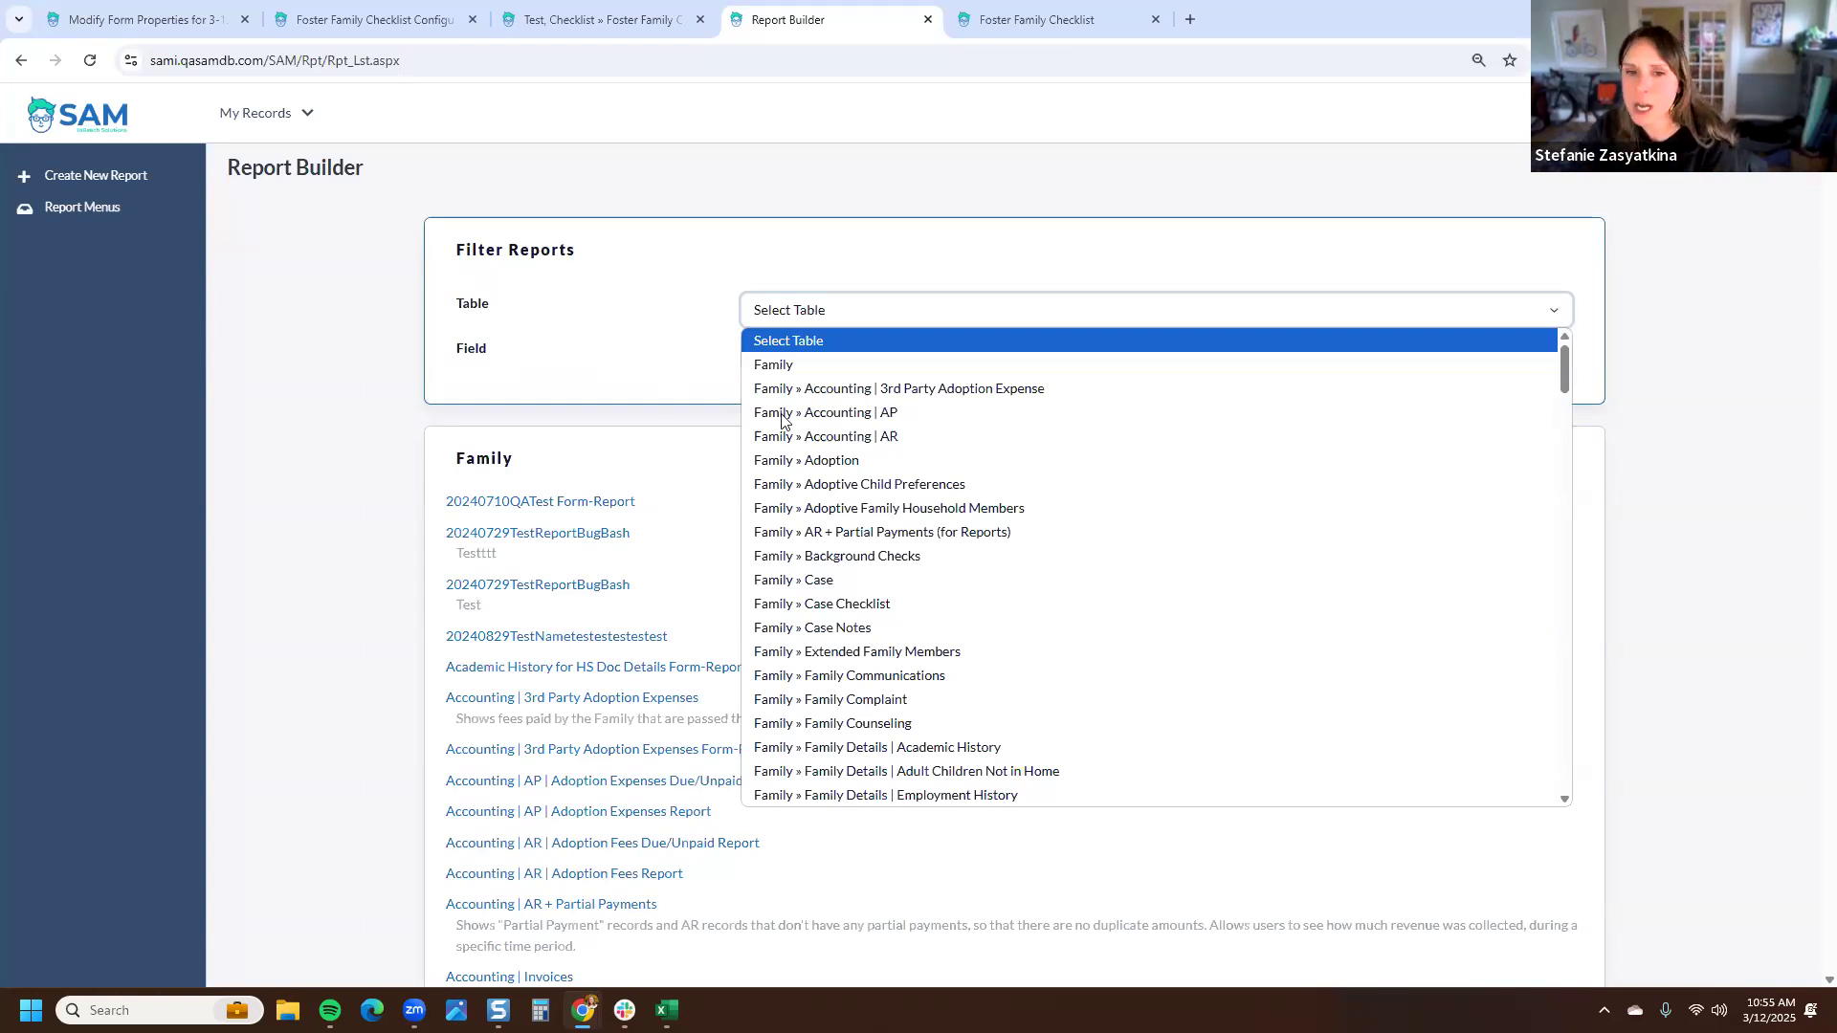
{"action": "scroll", "coordinate": [911, 473], "scroll_direction": "down", "scroll_amount": 12}
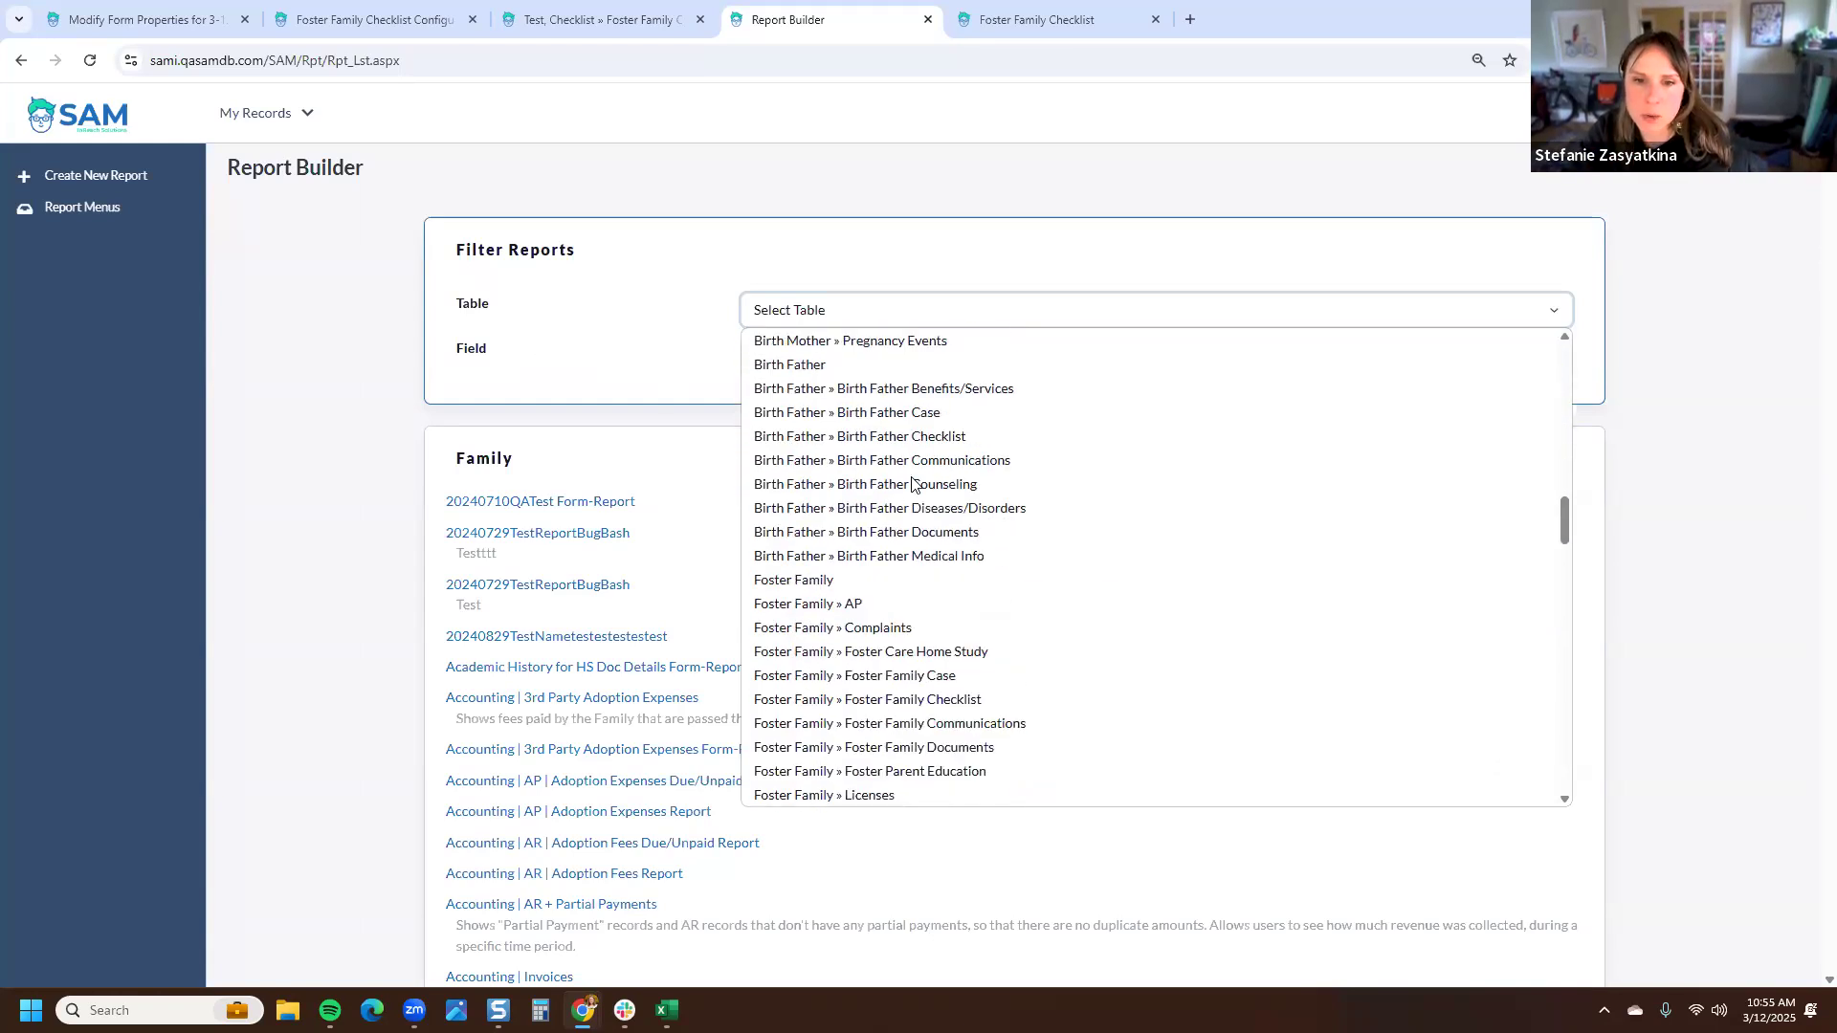
{"action": "scroll", "coordinate": [911, 483], "scroll_direction": "down", "scroll_amount": 4}
{"action": "scroll", "coordinate": [942, 512], "scroll_direction": "up", "scroll_amount": 2}
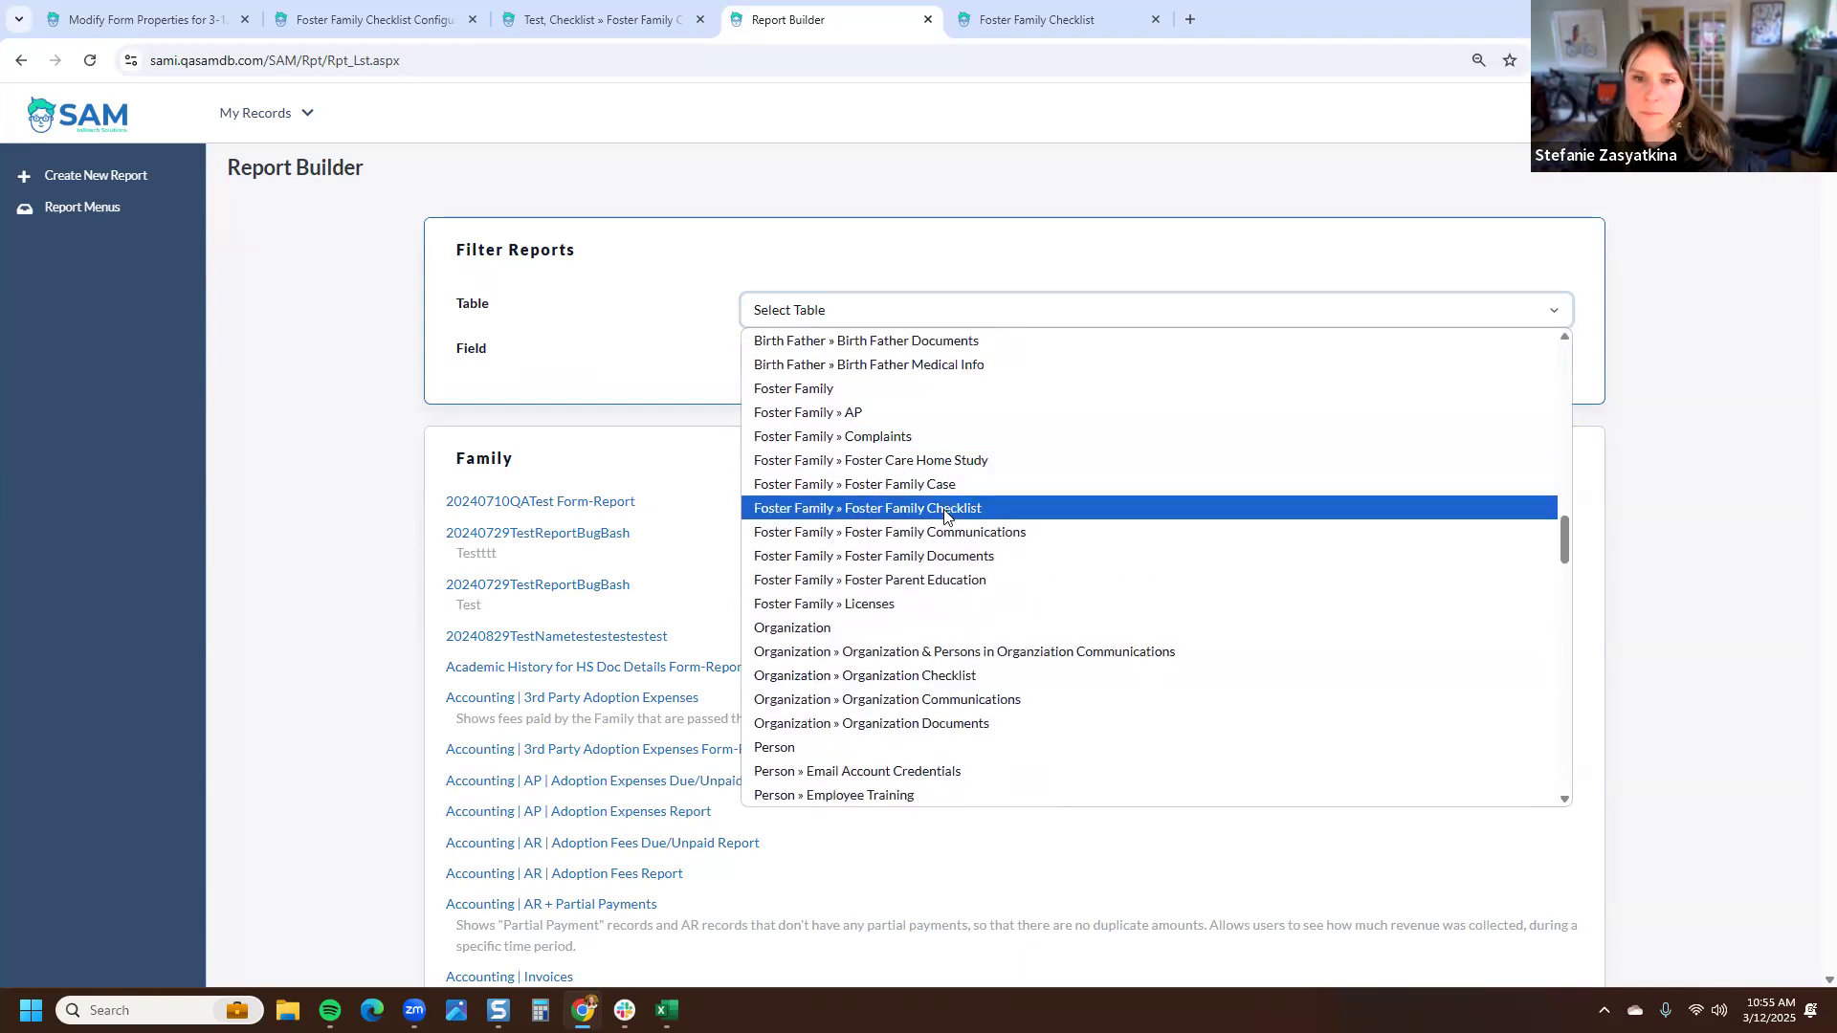
{"action": "left_click", "coordinate": [944, 512]}
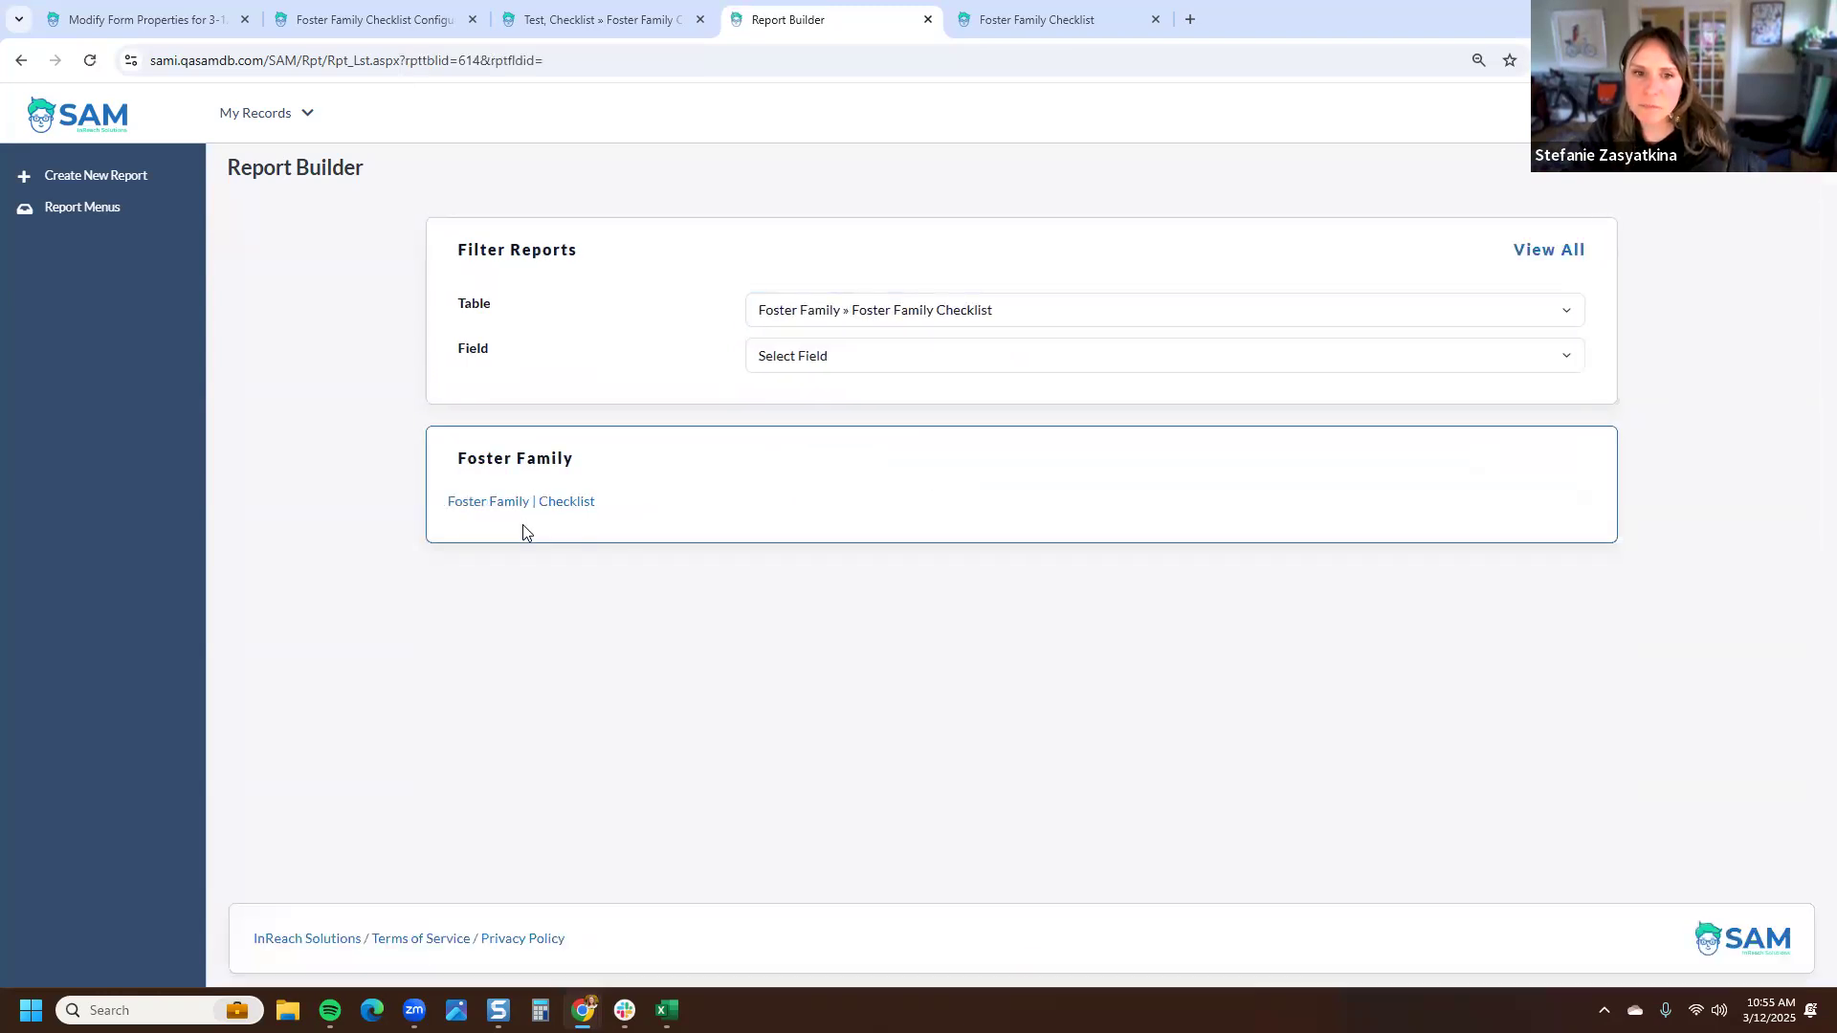
{"action": "left_click", "coordinate": [524, 508]}
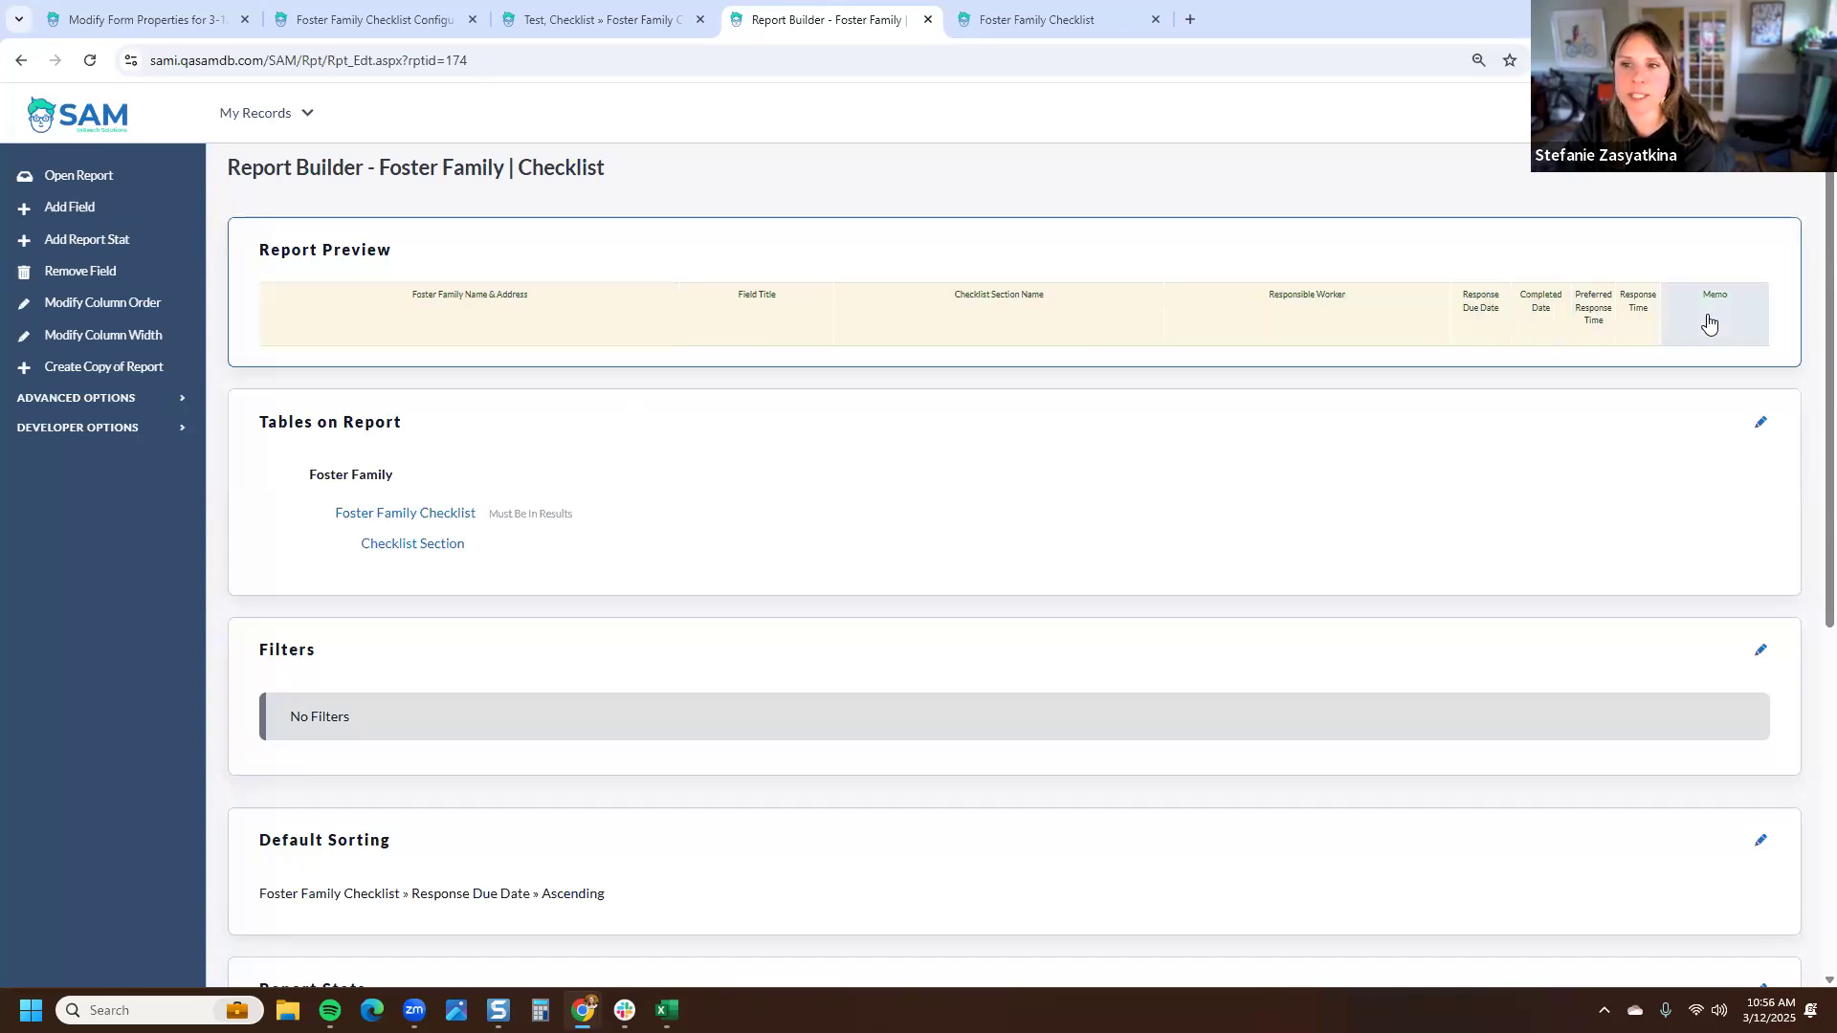
- Run the Foster Family | Checklist report and review its checklist rows
{"action": "left_click", "coordinate": [116, 178]}
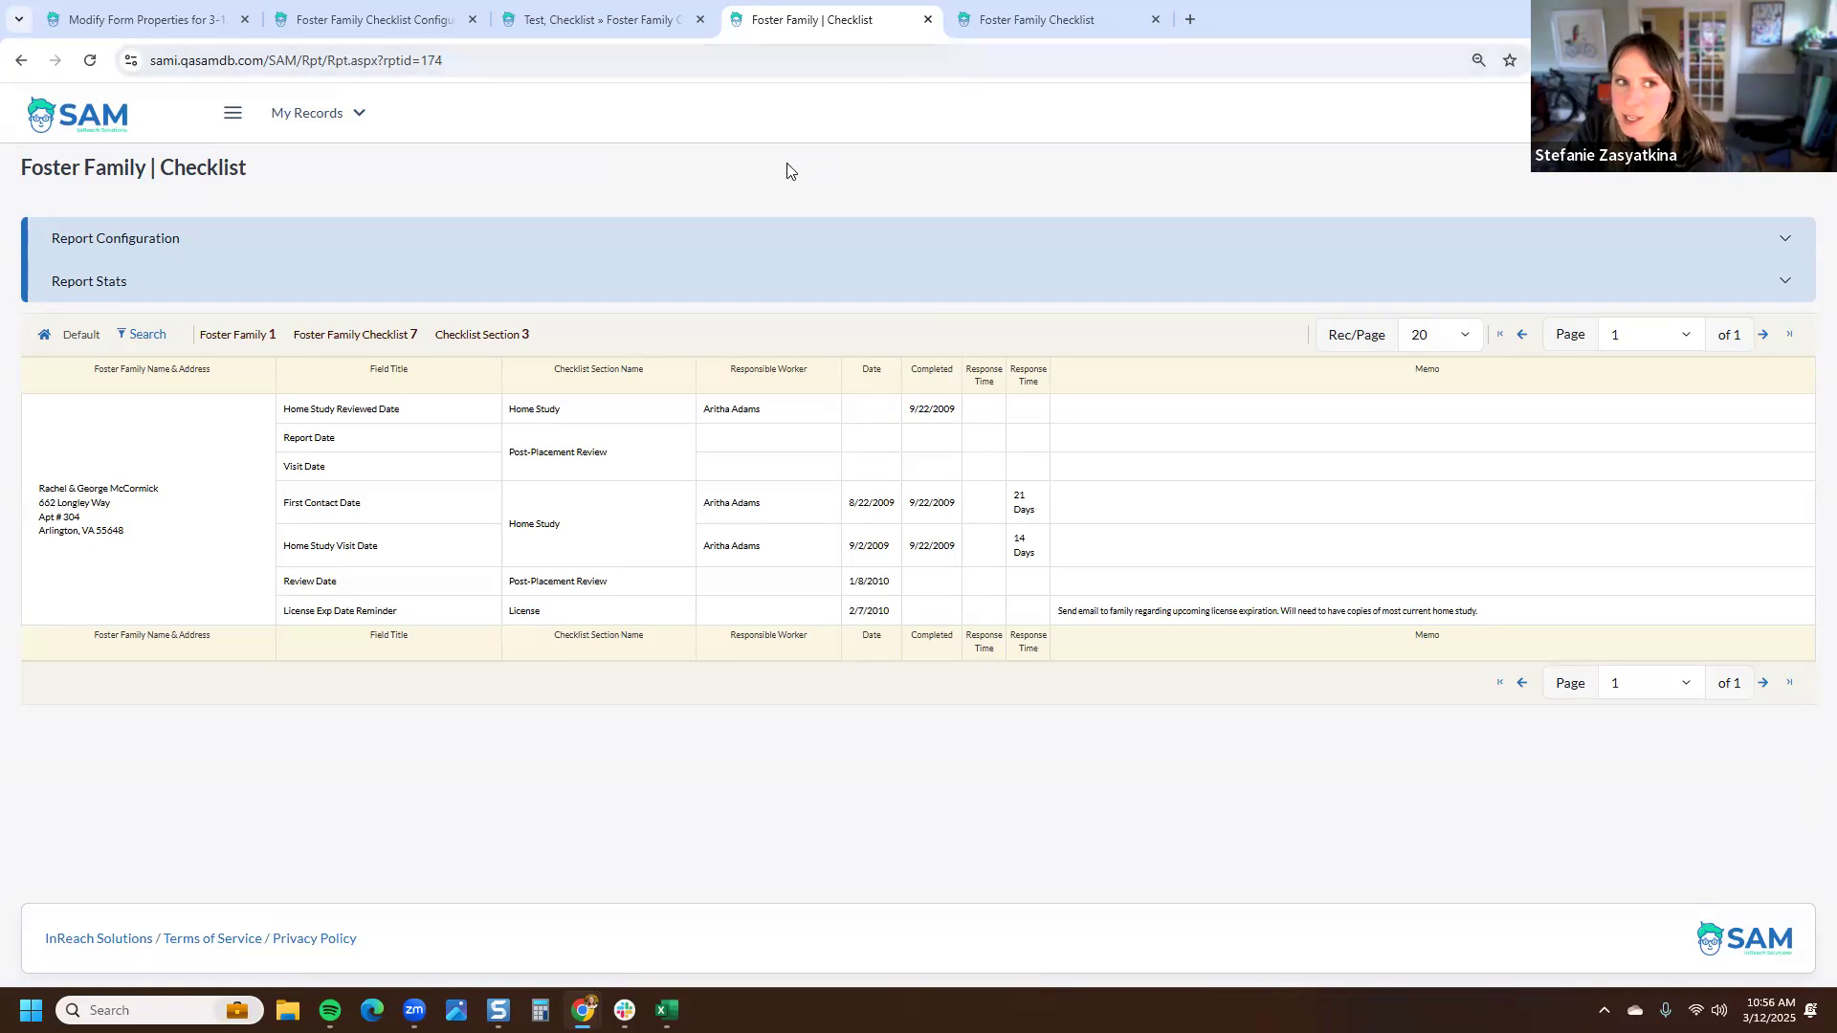
{"action": "left_click_drag", "start_coordinate": [260, 176], "coordinate": [19, 177]}
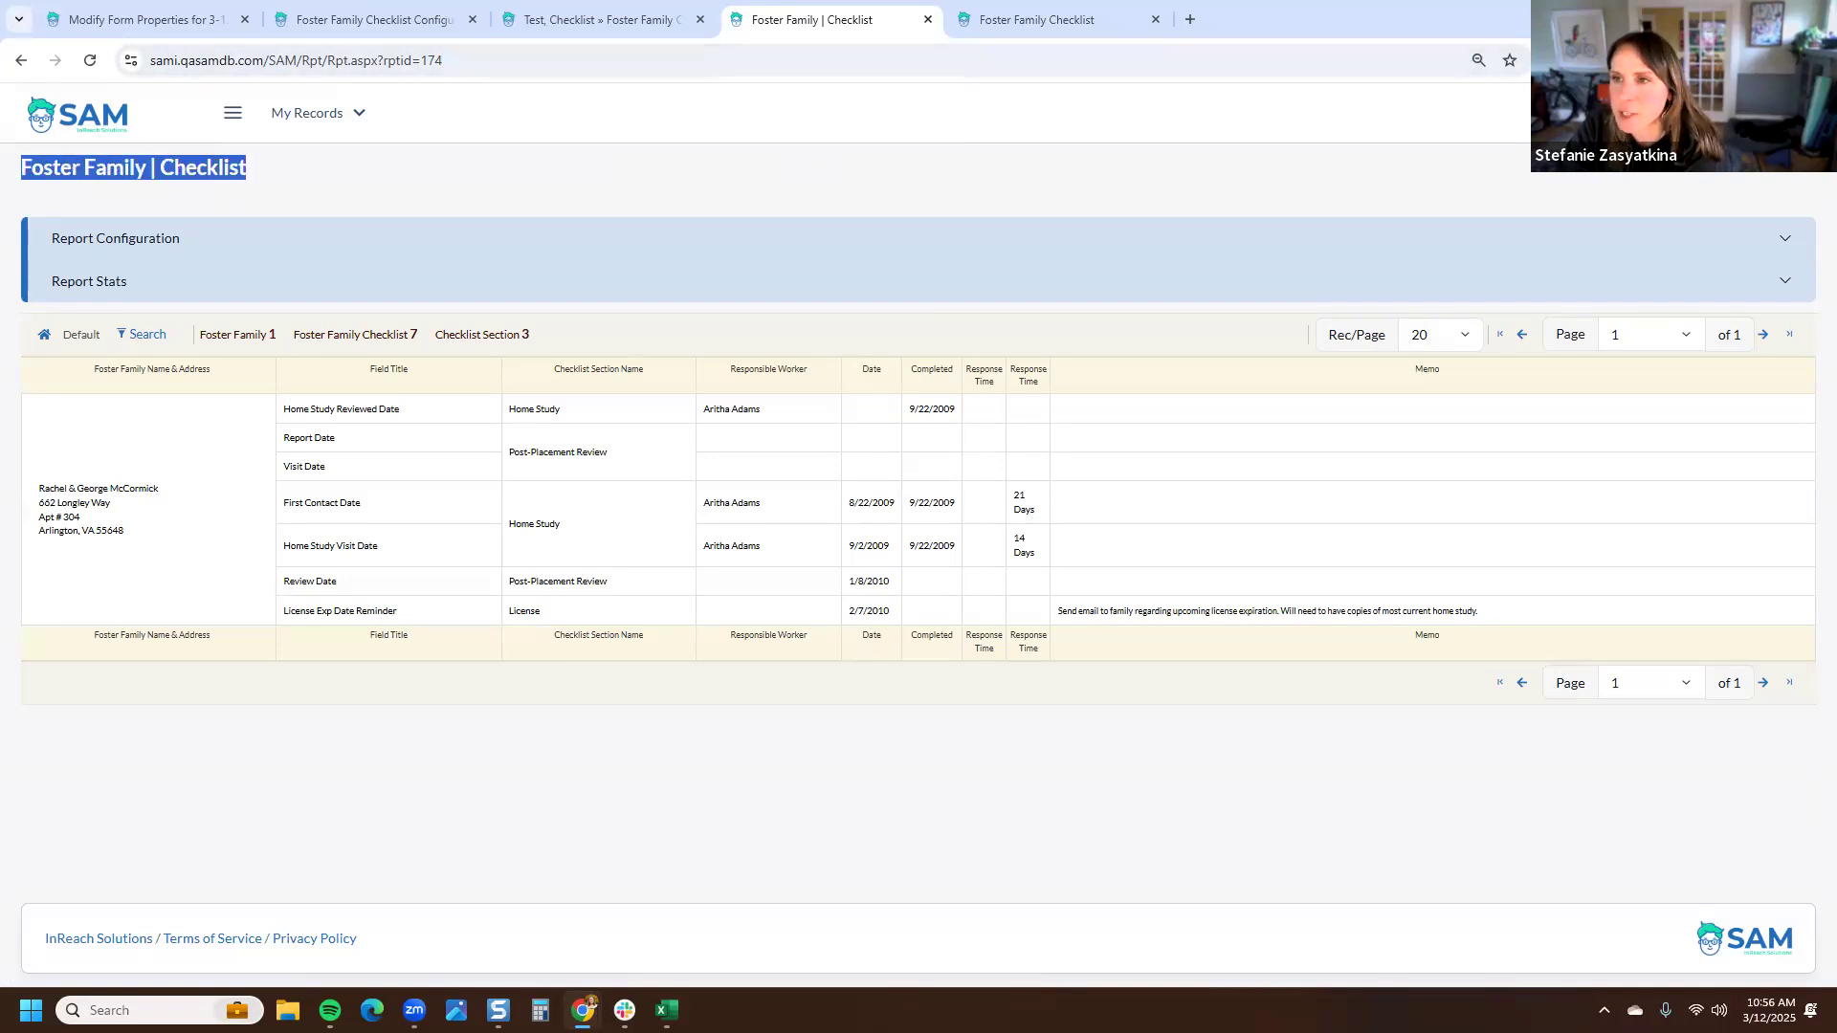
- Create a new report named 'Foster Family Case Checklist' in the Reports builder
{"action": "left_click", "coordinate": [1713, 113]}
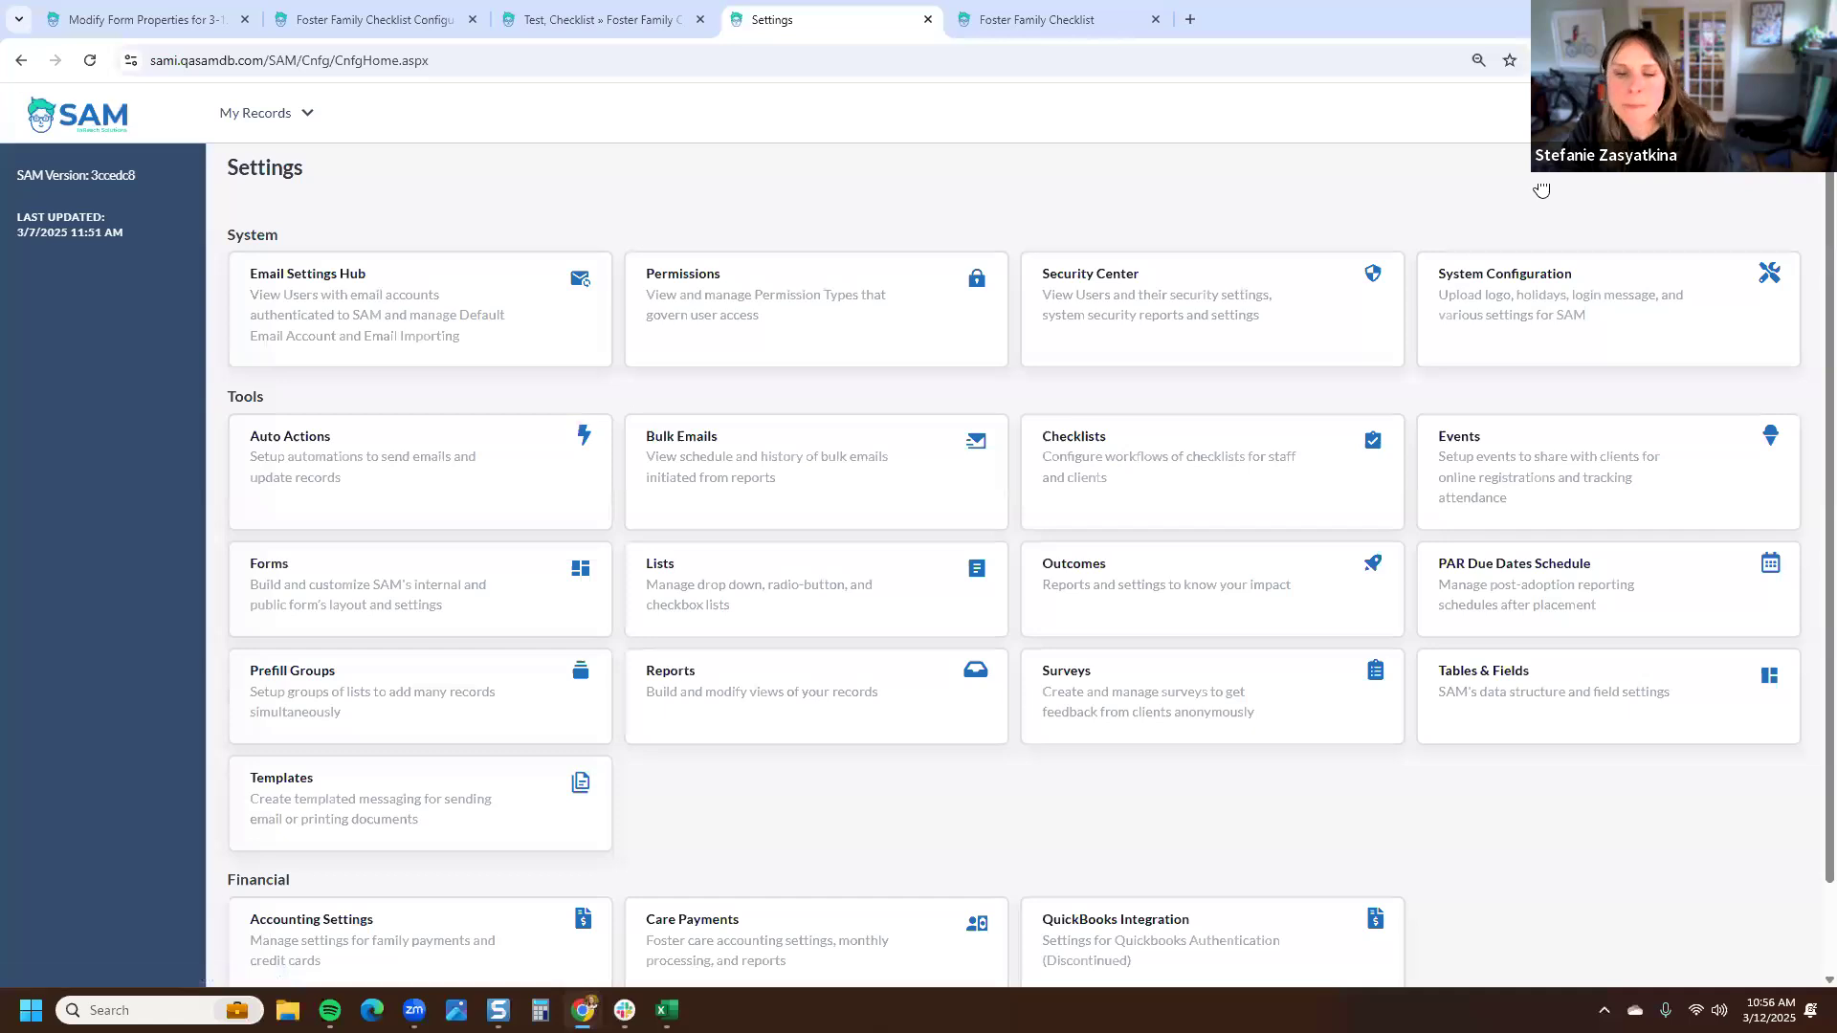
{"action": "left_click", "coordinate": [823, 732]}
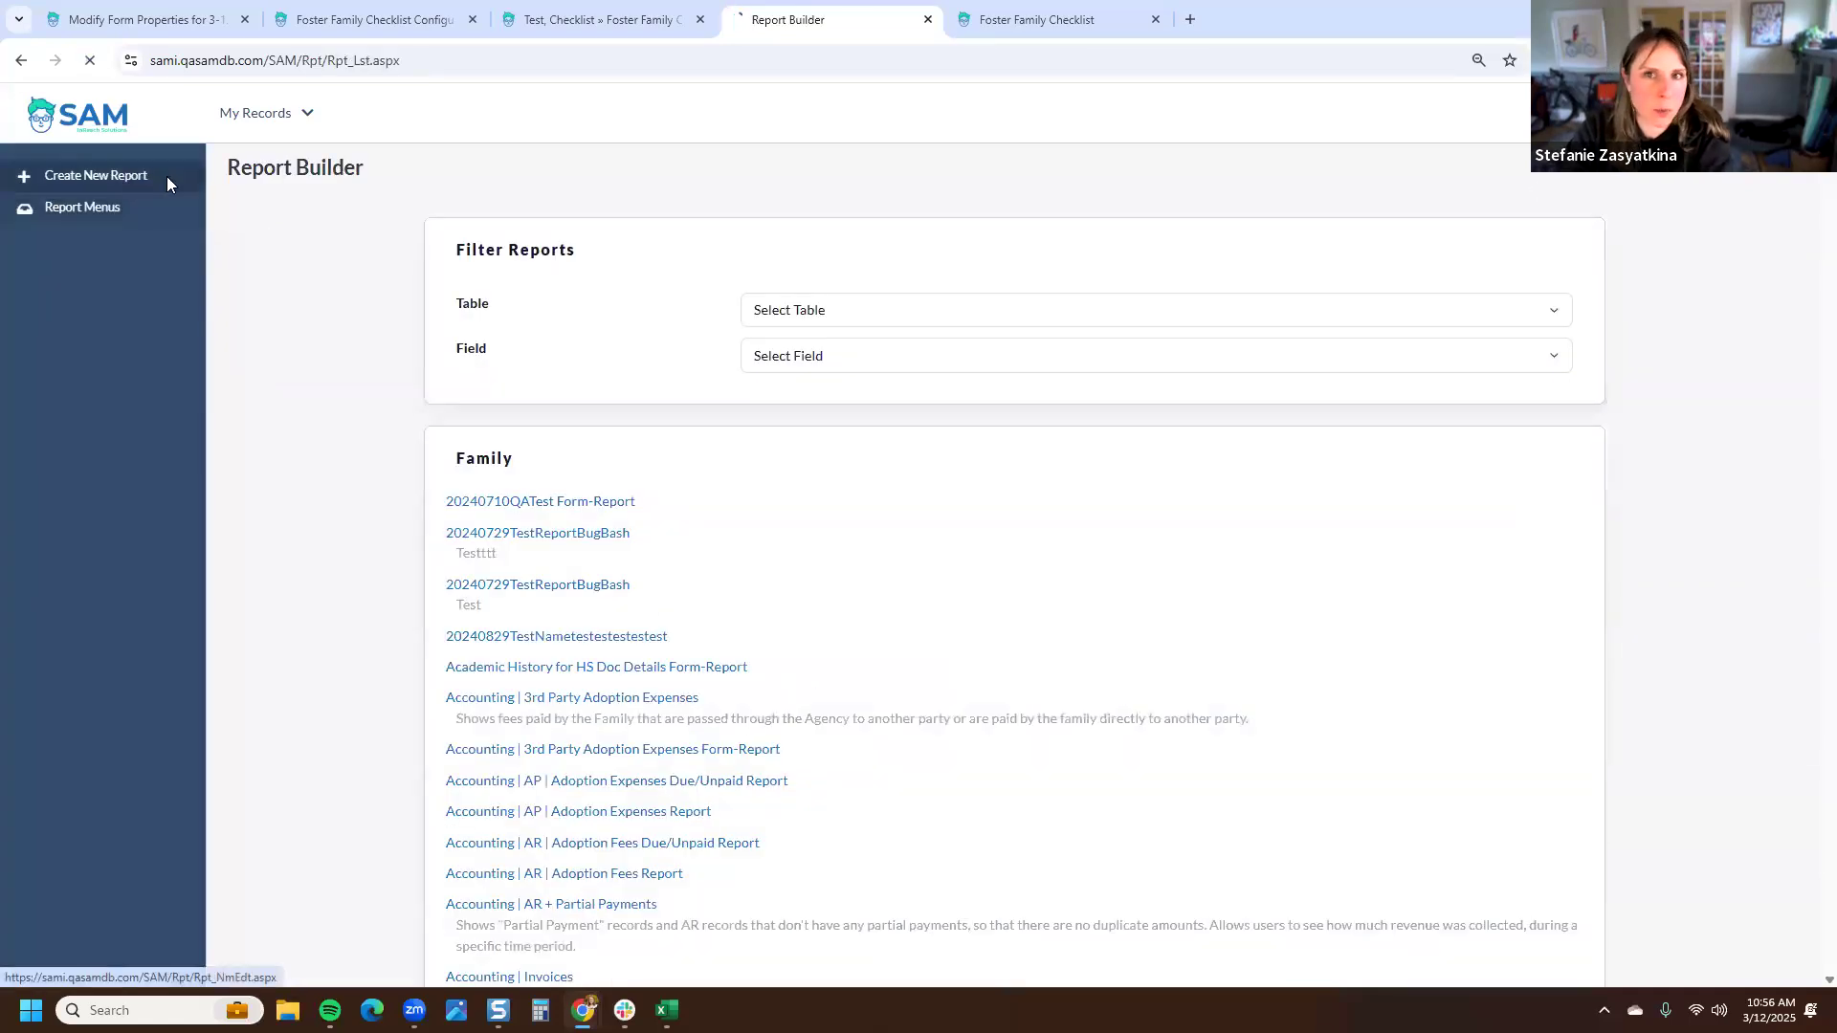
{"action": "left_click", "coordinate": [95, 176]}
{"action": "type", "text": "Foster Family Case Checdfk"}
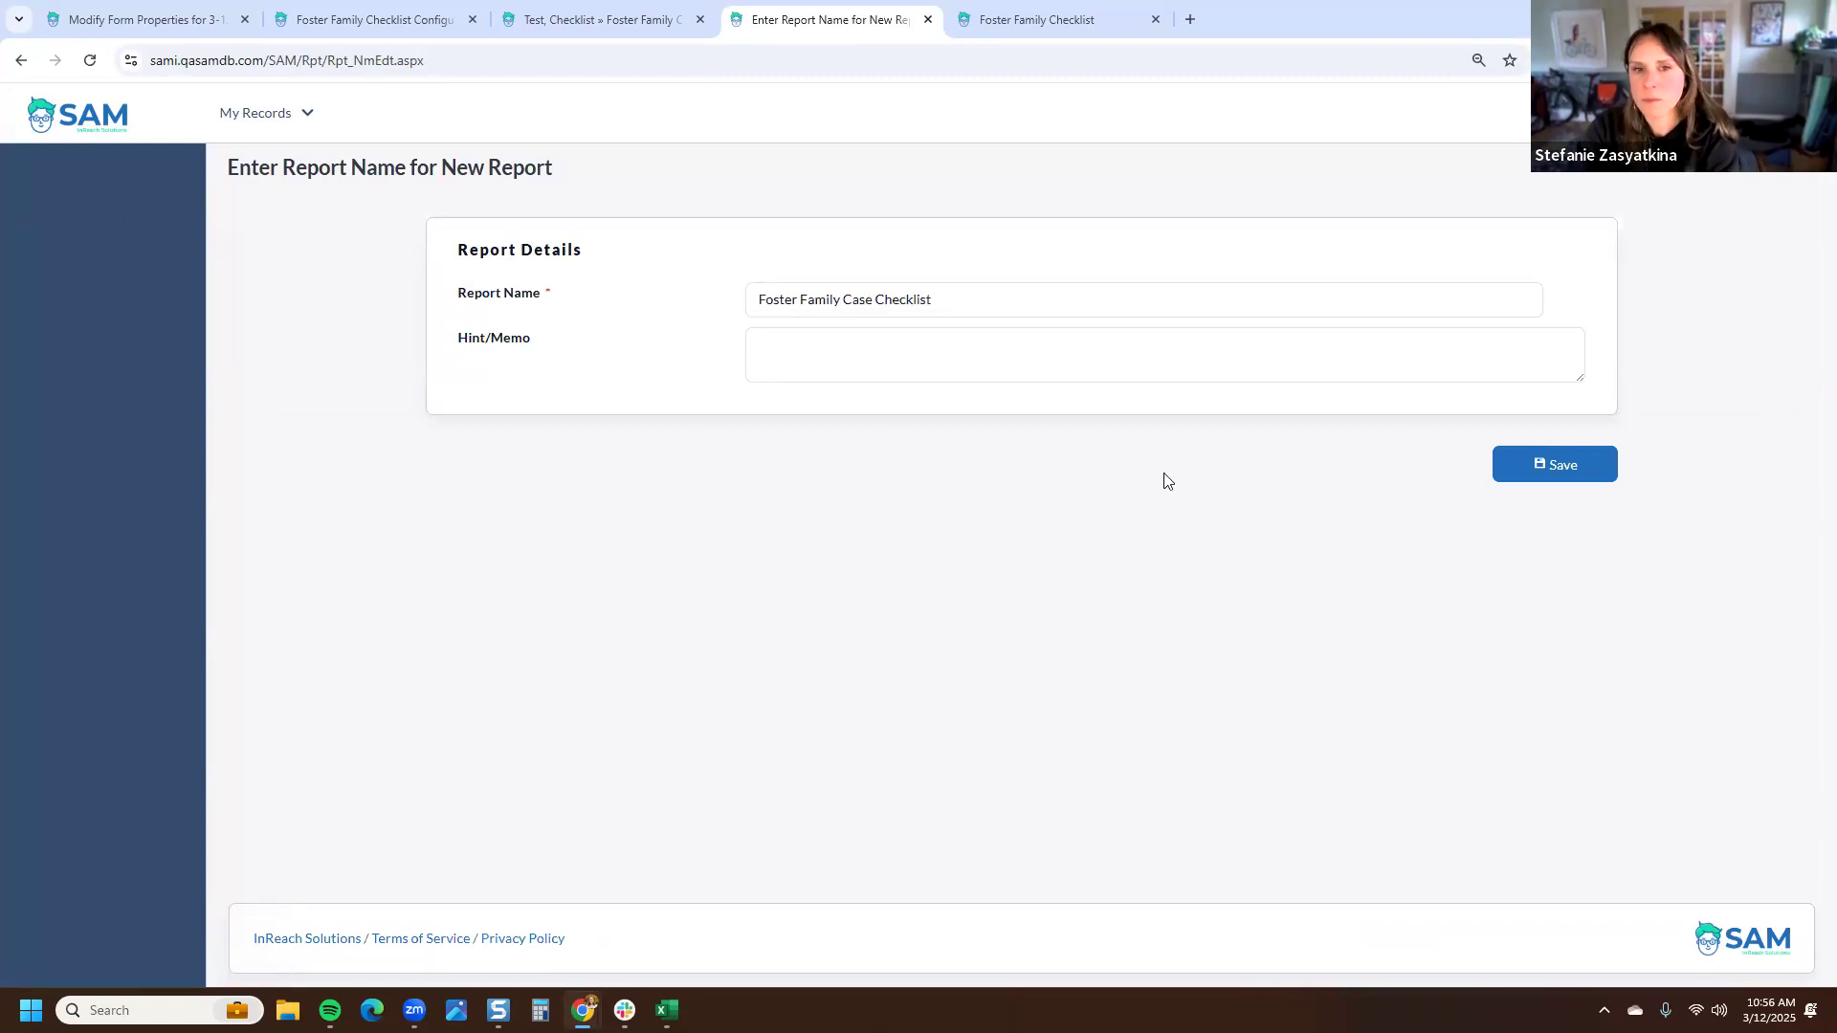
{"action": "left_click", "coordinate": [1588, 465]}
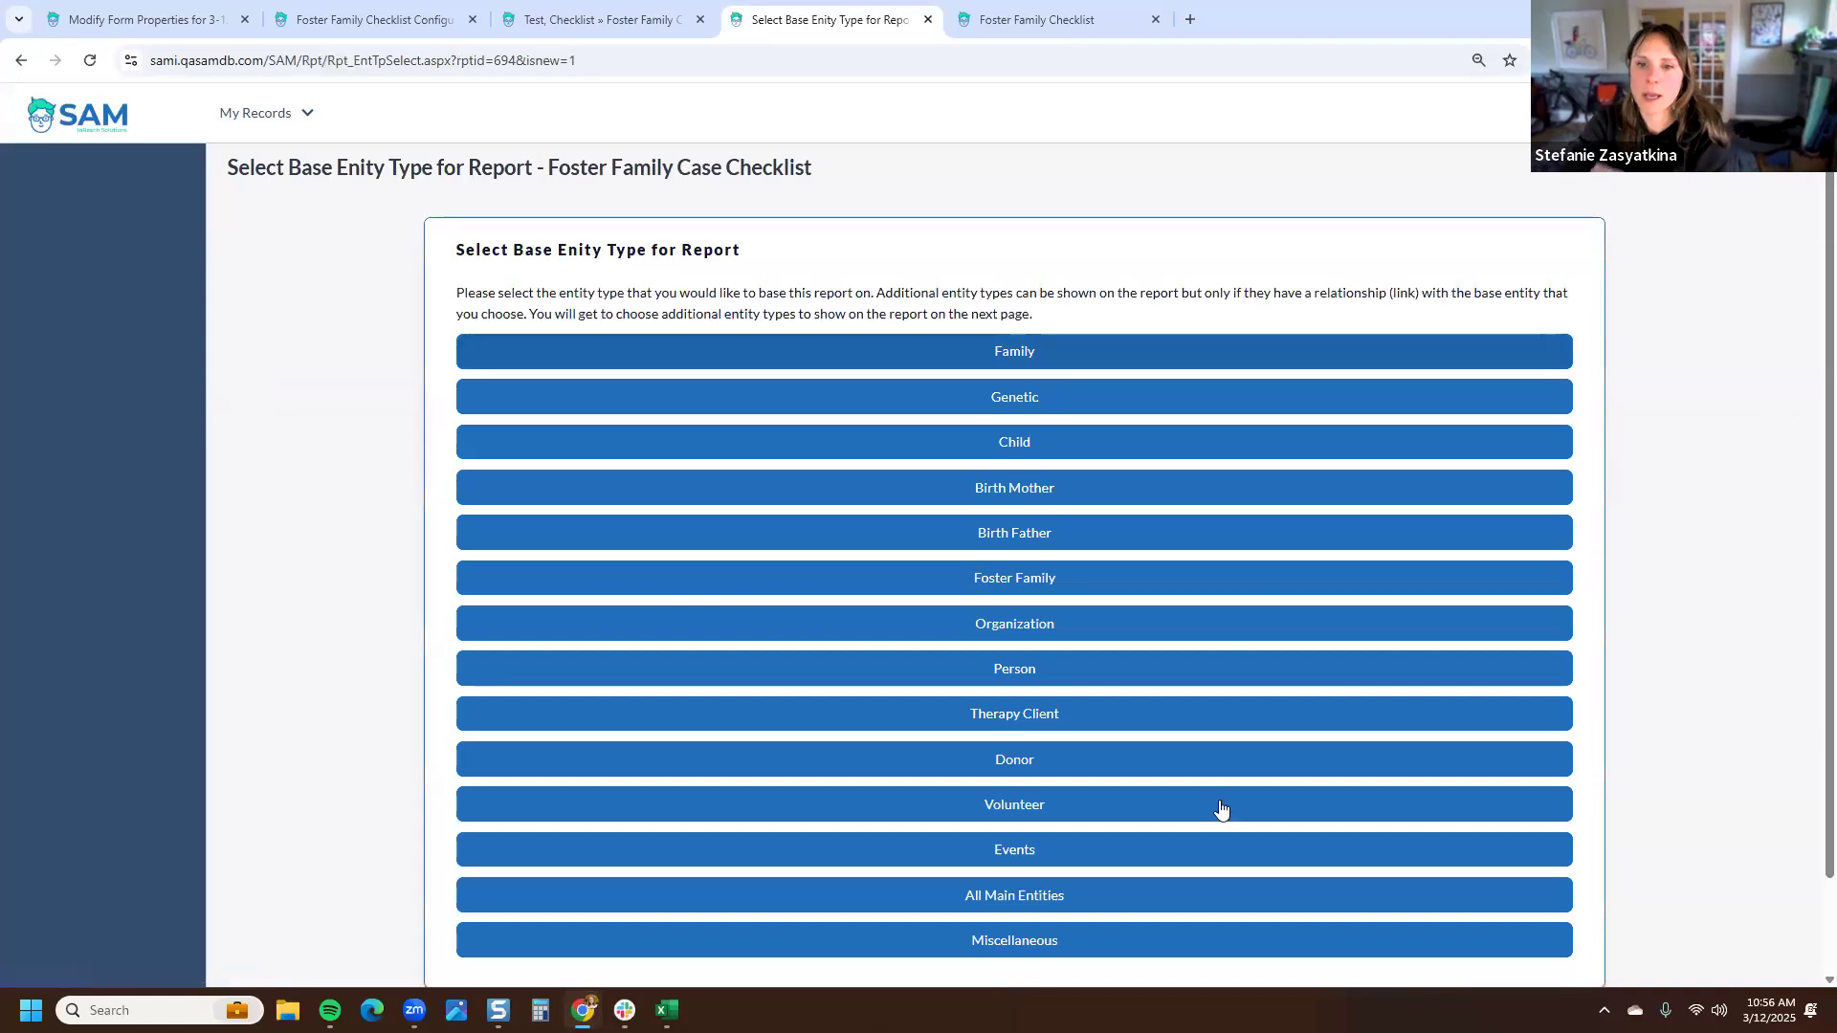
- Base the report on Foster Family and include the Foster Family Case and Foster Family Case Checklist tables, checklist required in results
{"action": "left_click", "coordinate": [1100, 577]}
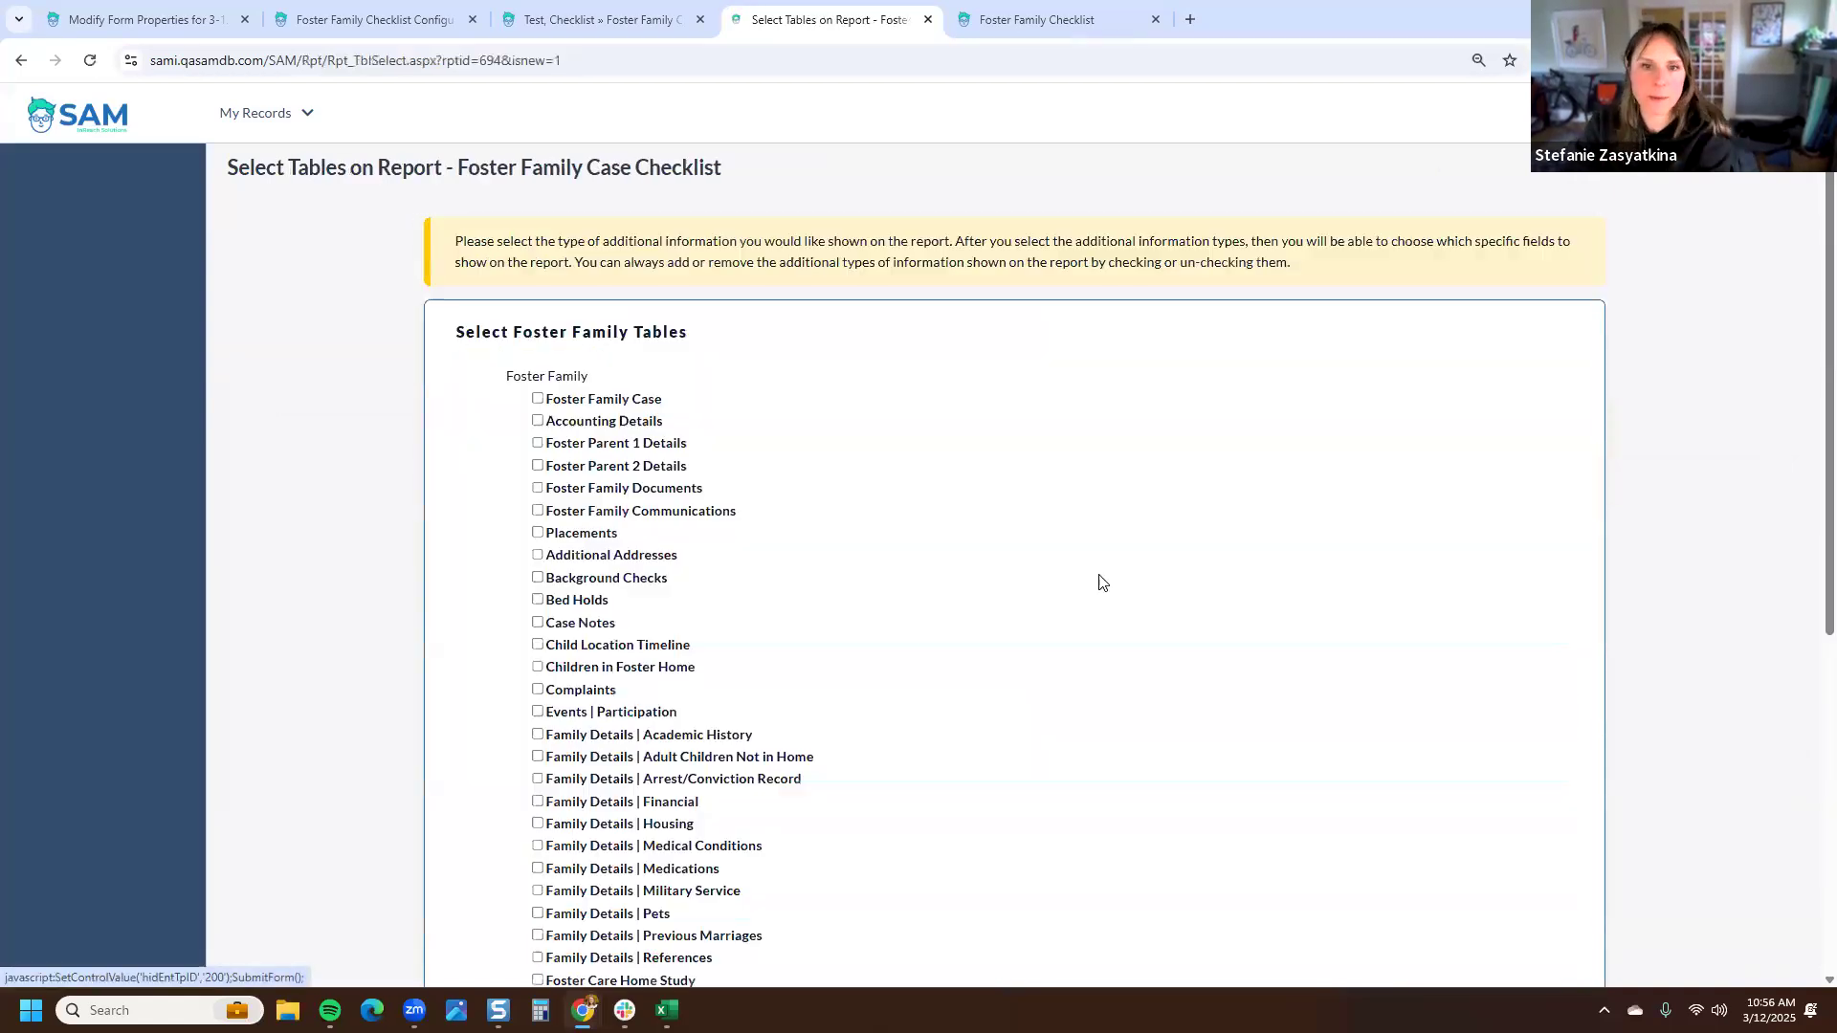
{"action": "left_click", "coordinate": [537, 399]}
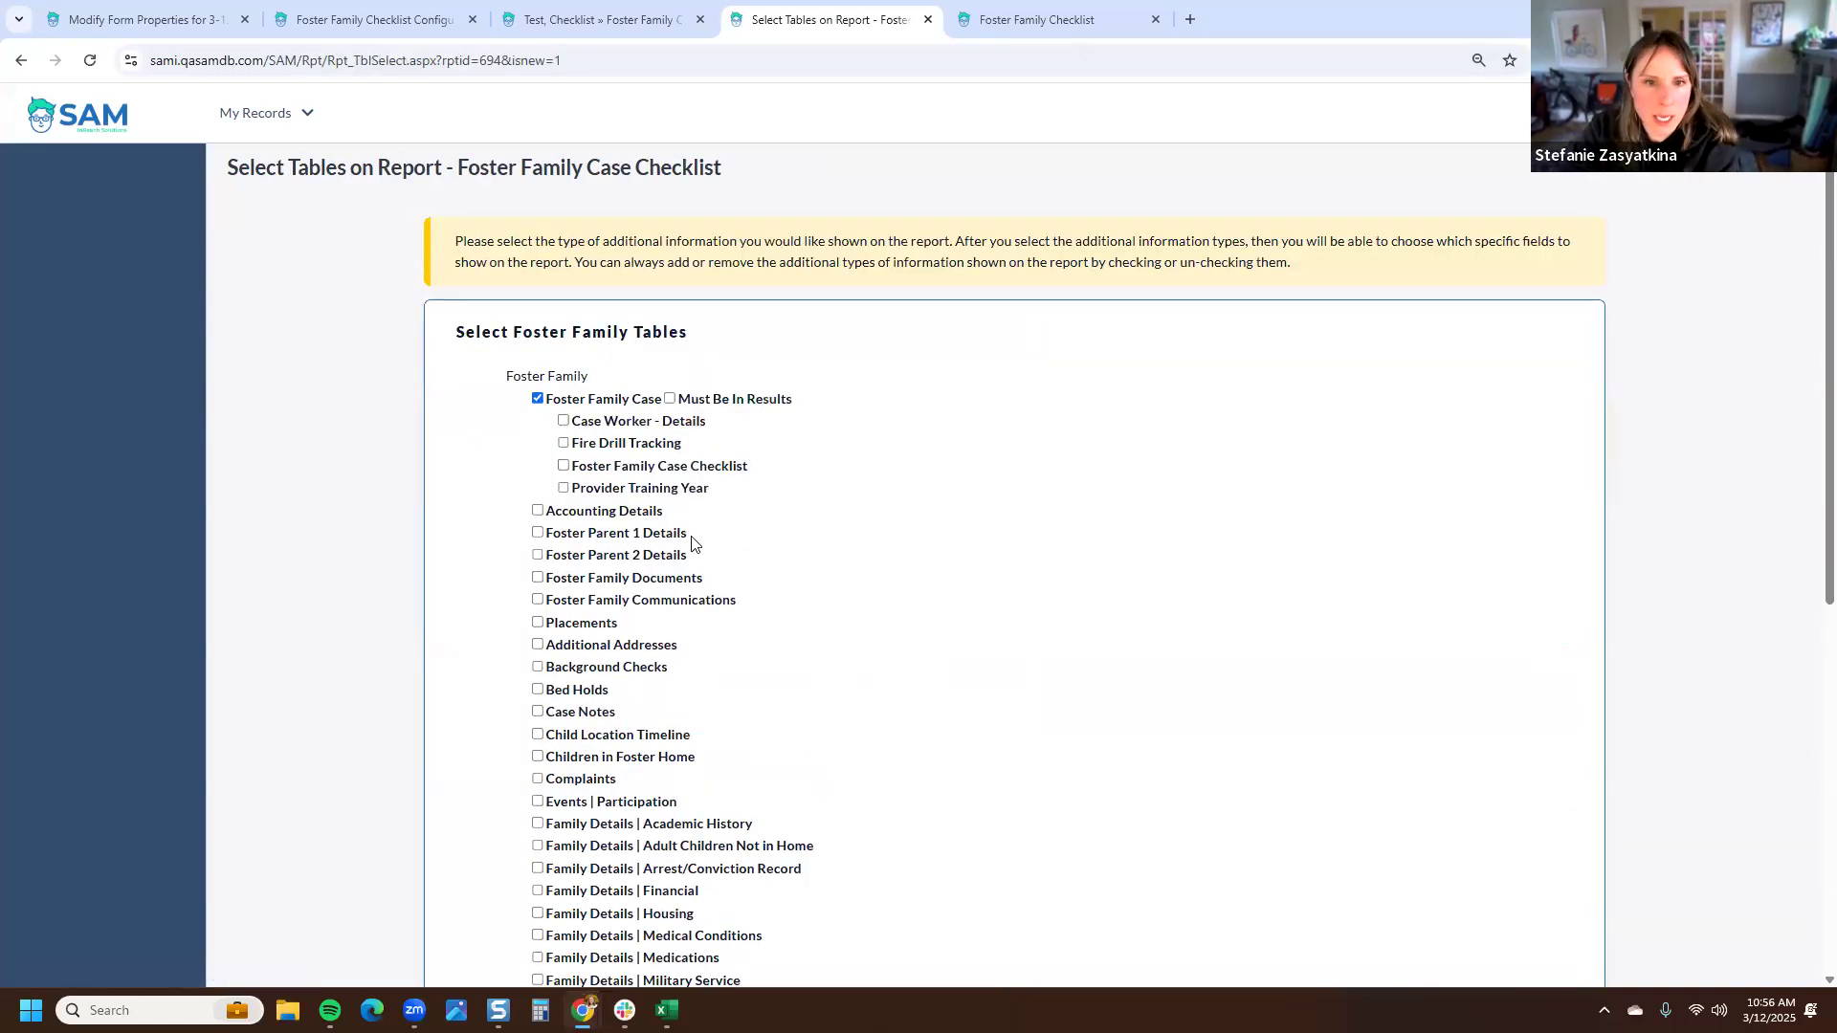
{"action": "left_click", "coordinate": [563, 466]}
{"action": "left_click", "coordinate": [756, 466]}
{"action": "scroll", "coordinate": [880, 580], "scroll_direction": "down", "scroll_amount": 8}
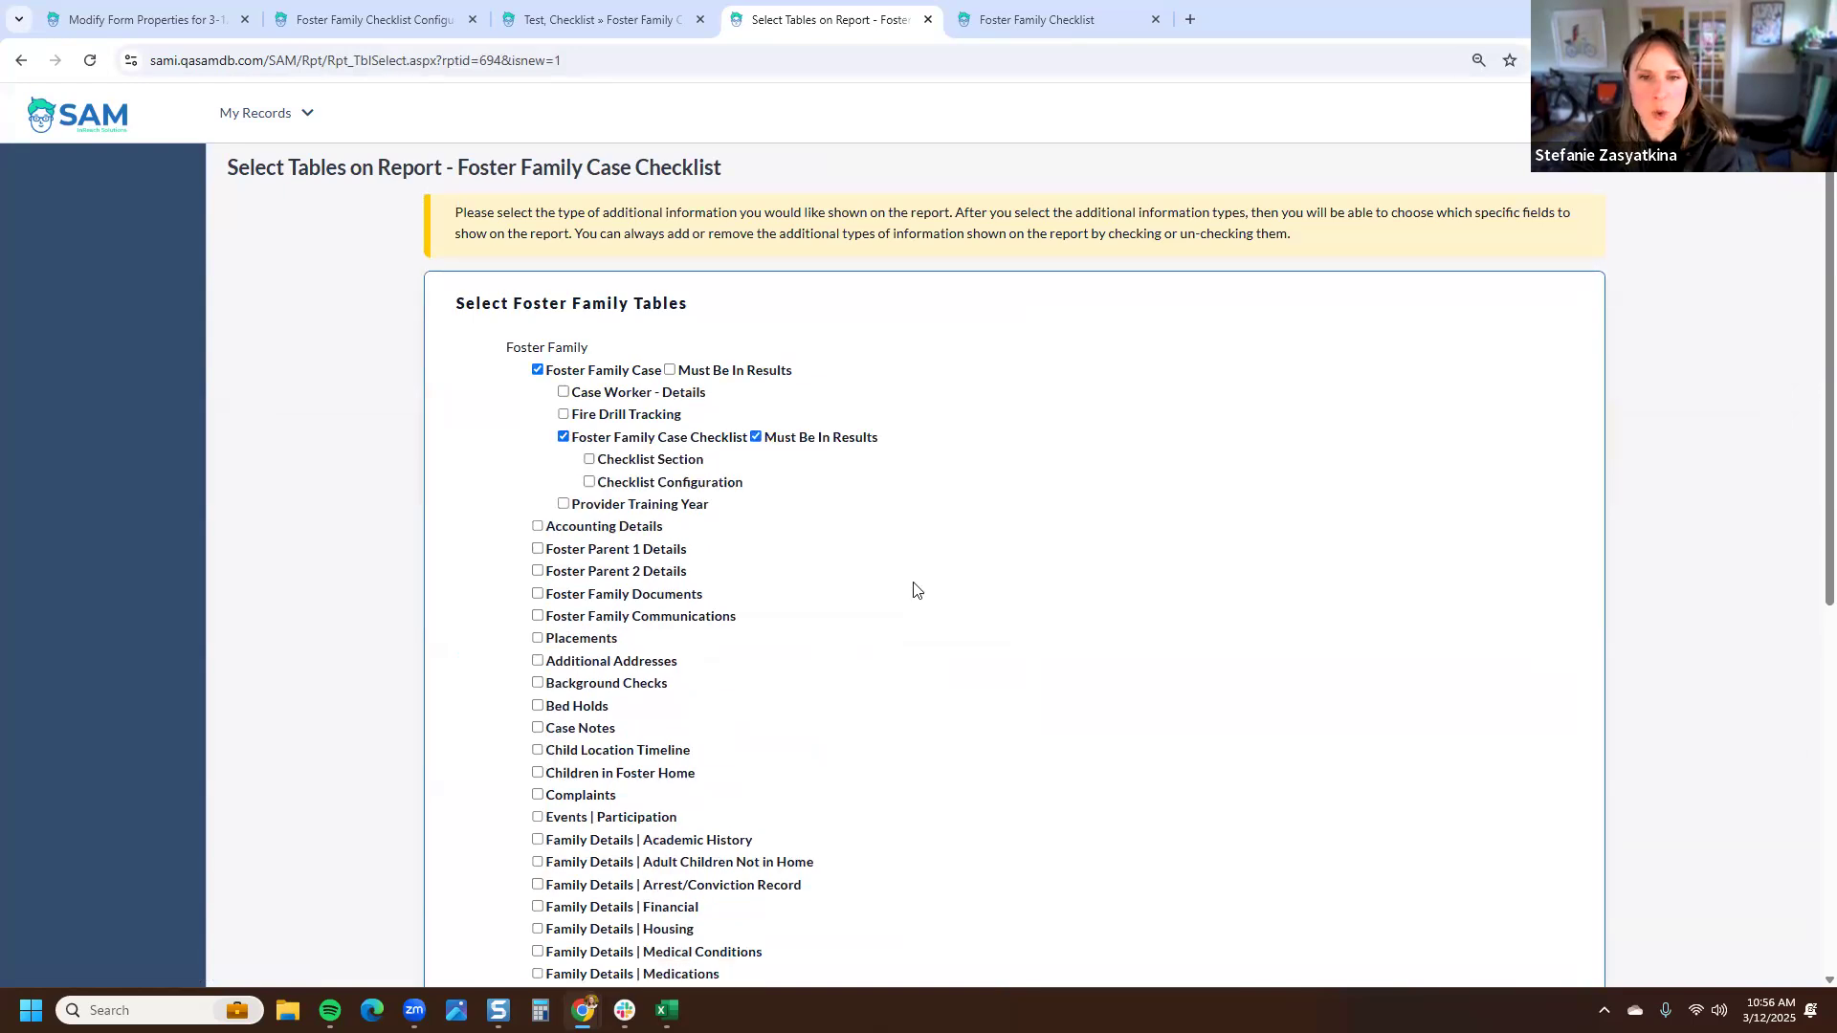
{"action": "left_click", "coordinate": [1570, 875]}
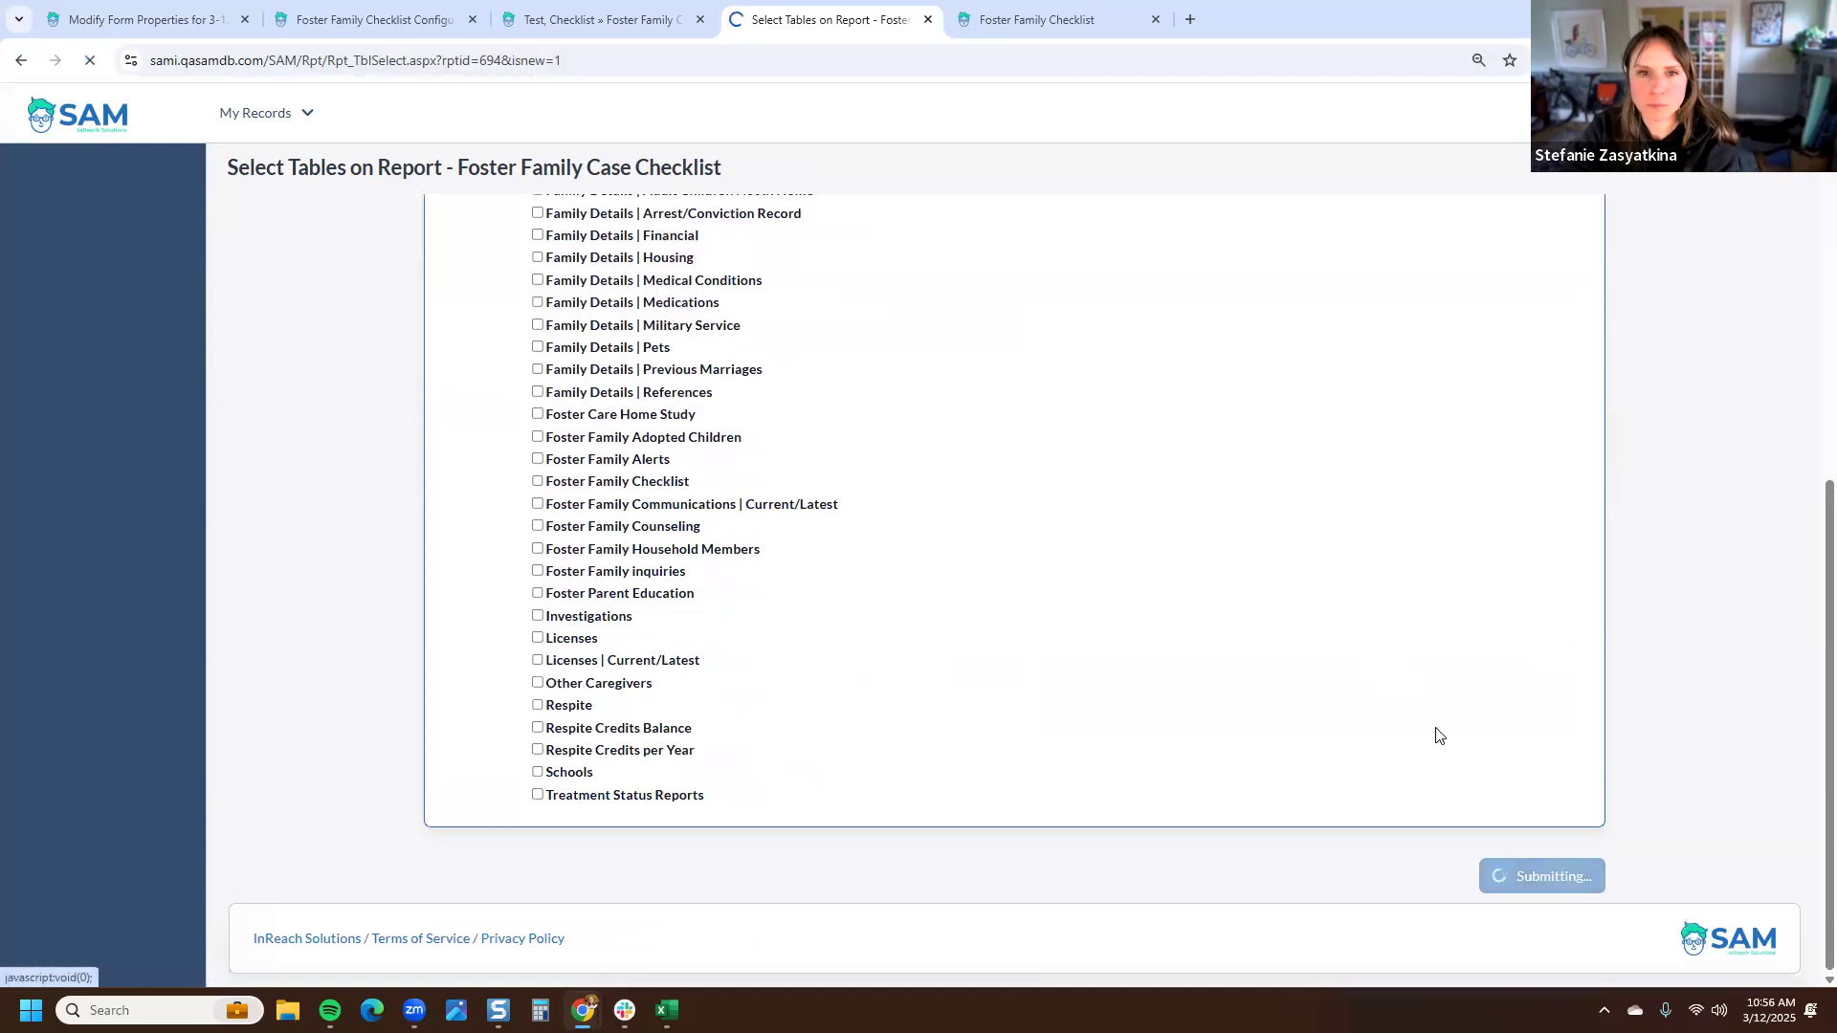
- Add the Family Name field from the Foster Family table to the report
{"action": "left_click", "coordinate": [566, 303]}
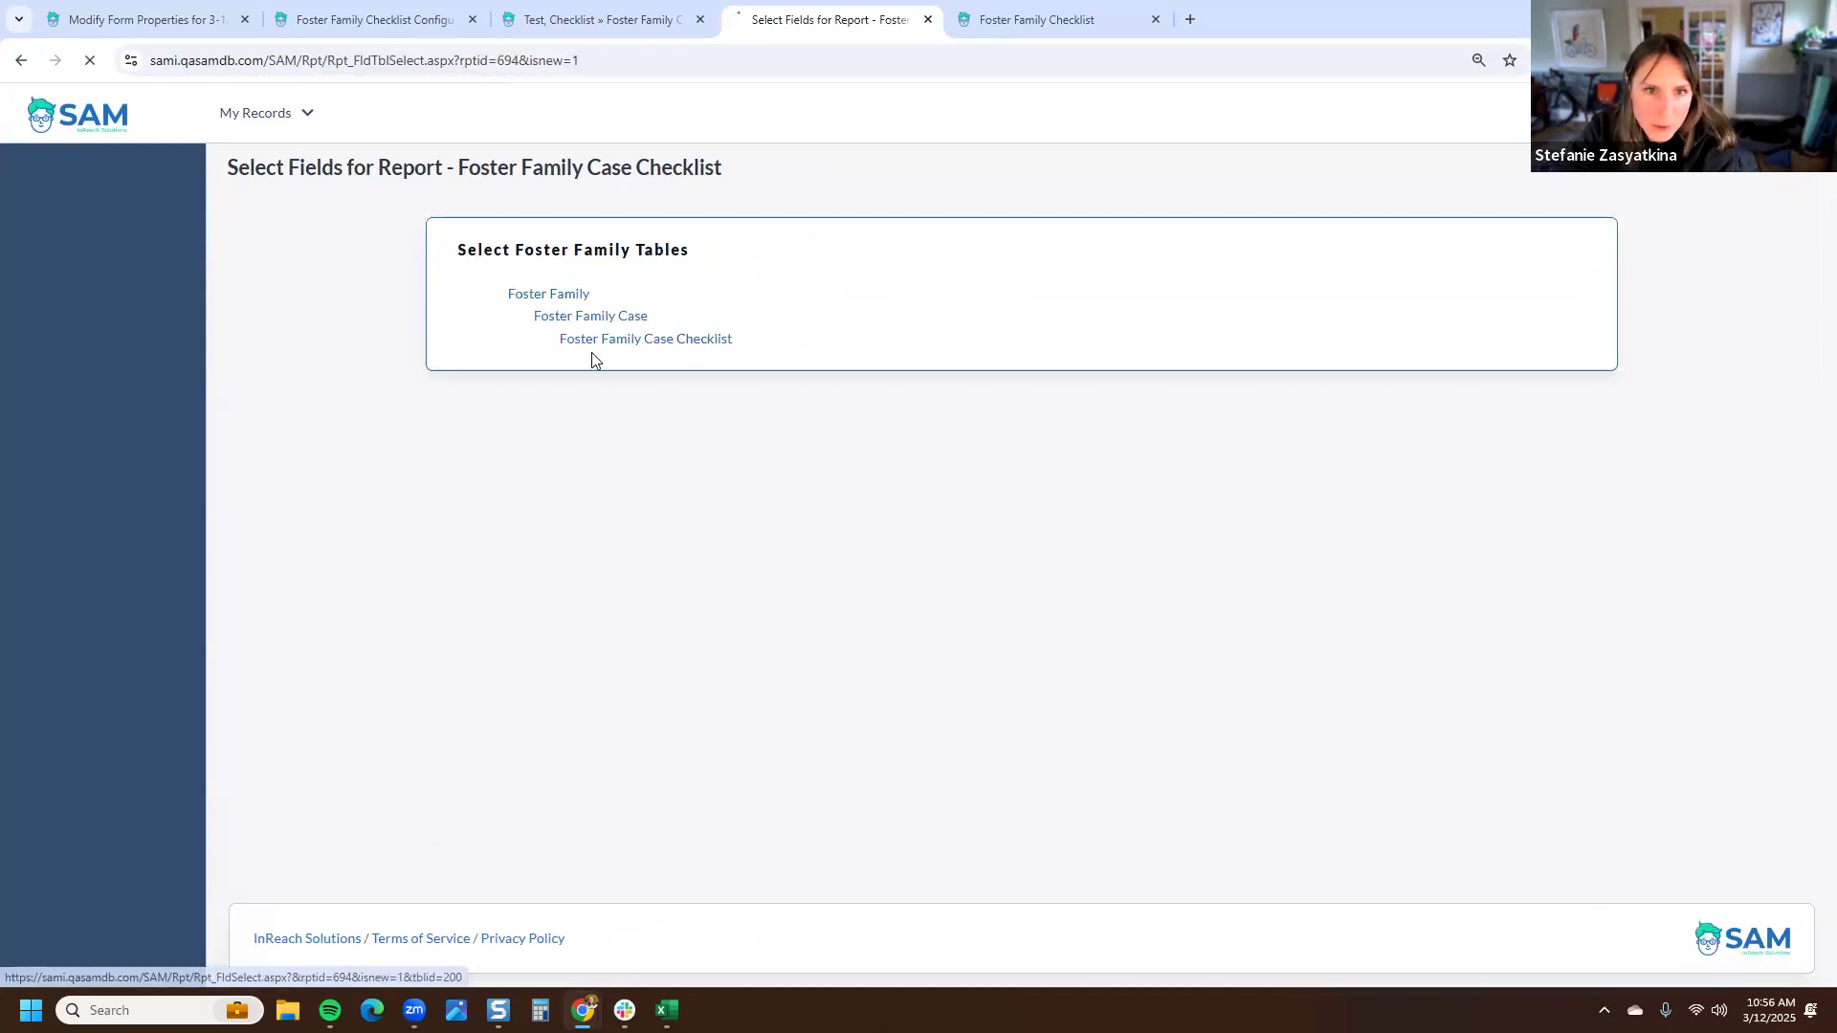
{"action": "scroll", "coordinate": [617, 422], "scroll_direction": "down", "scroll_amount": 5}
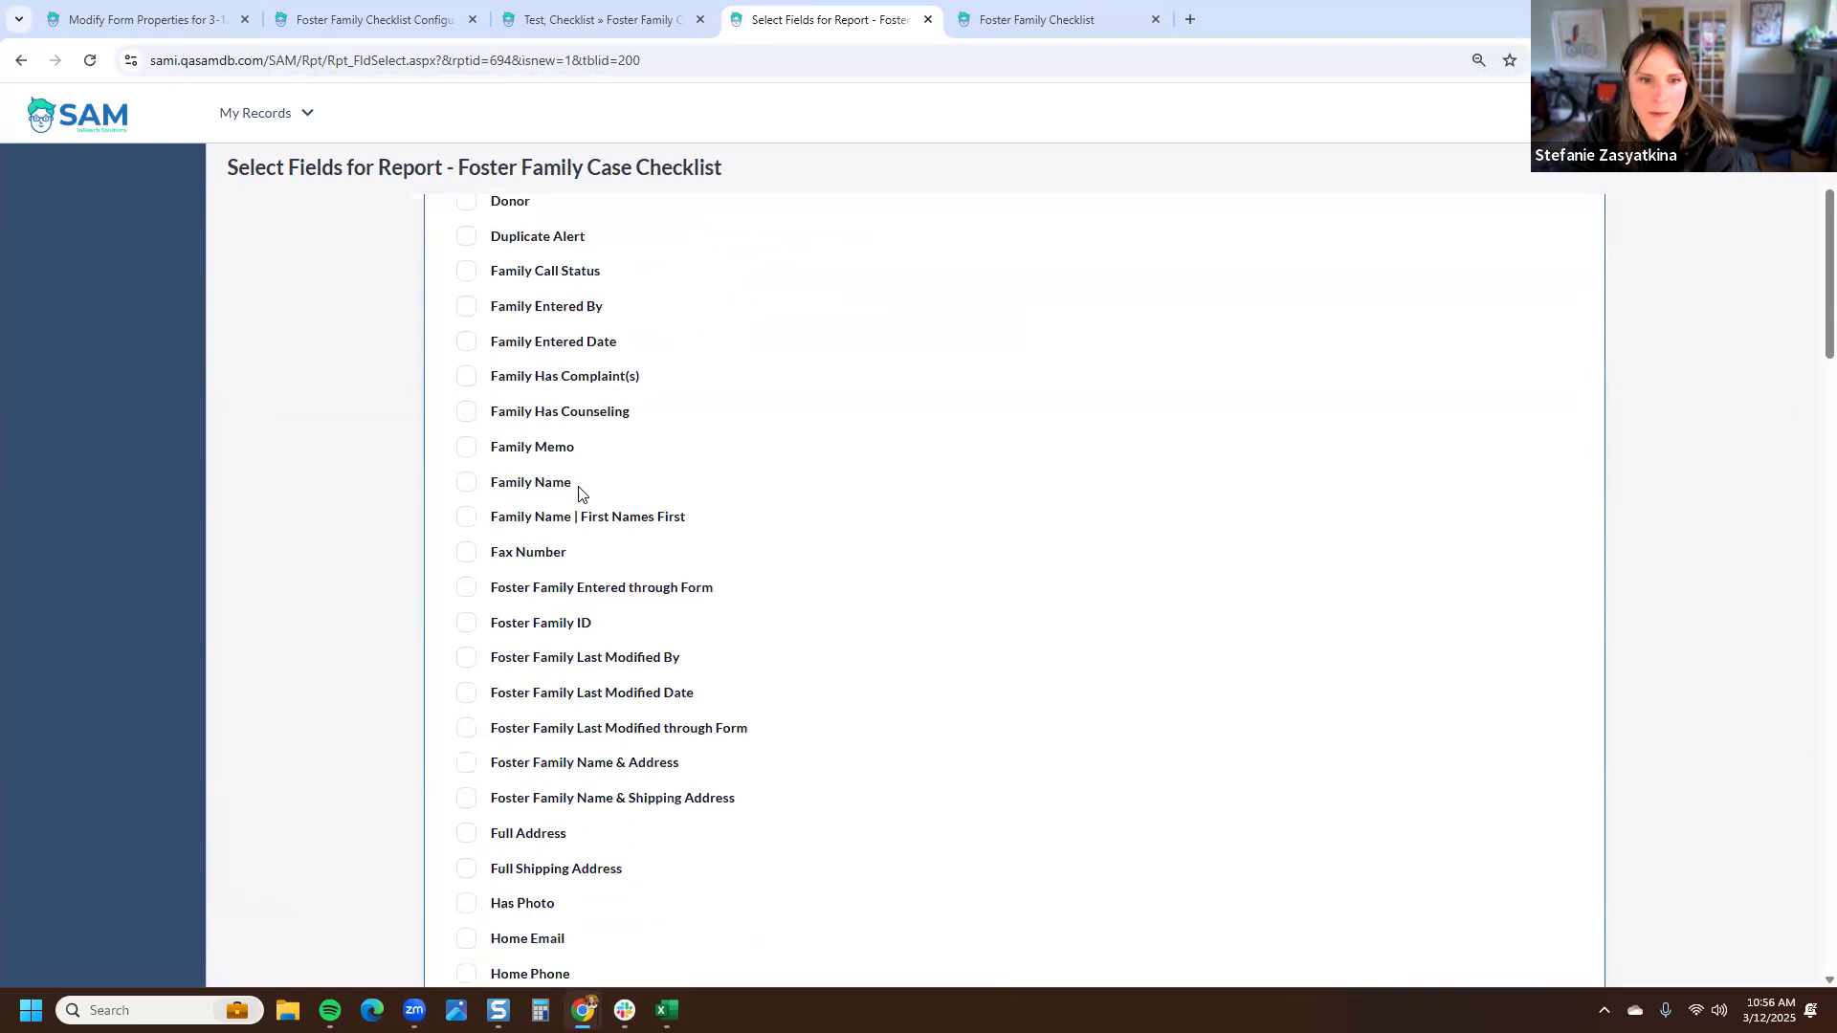
{"action": "left_click", "coordinate": [561, 484]}
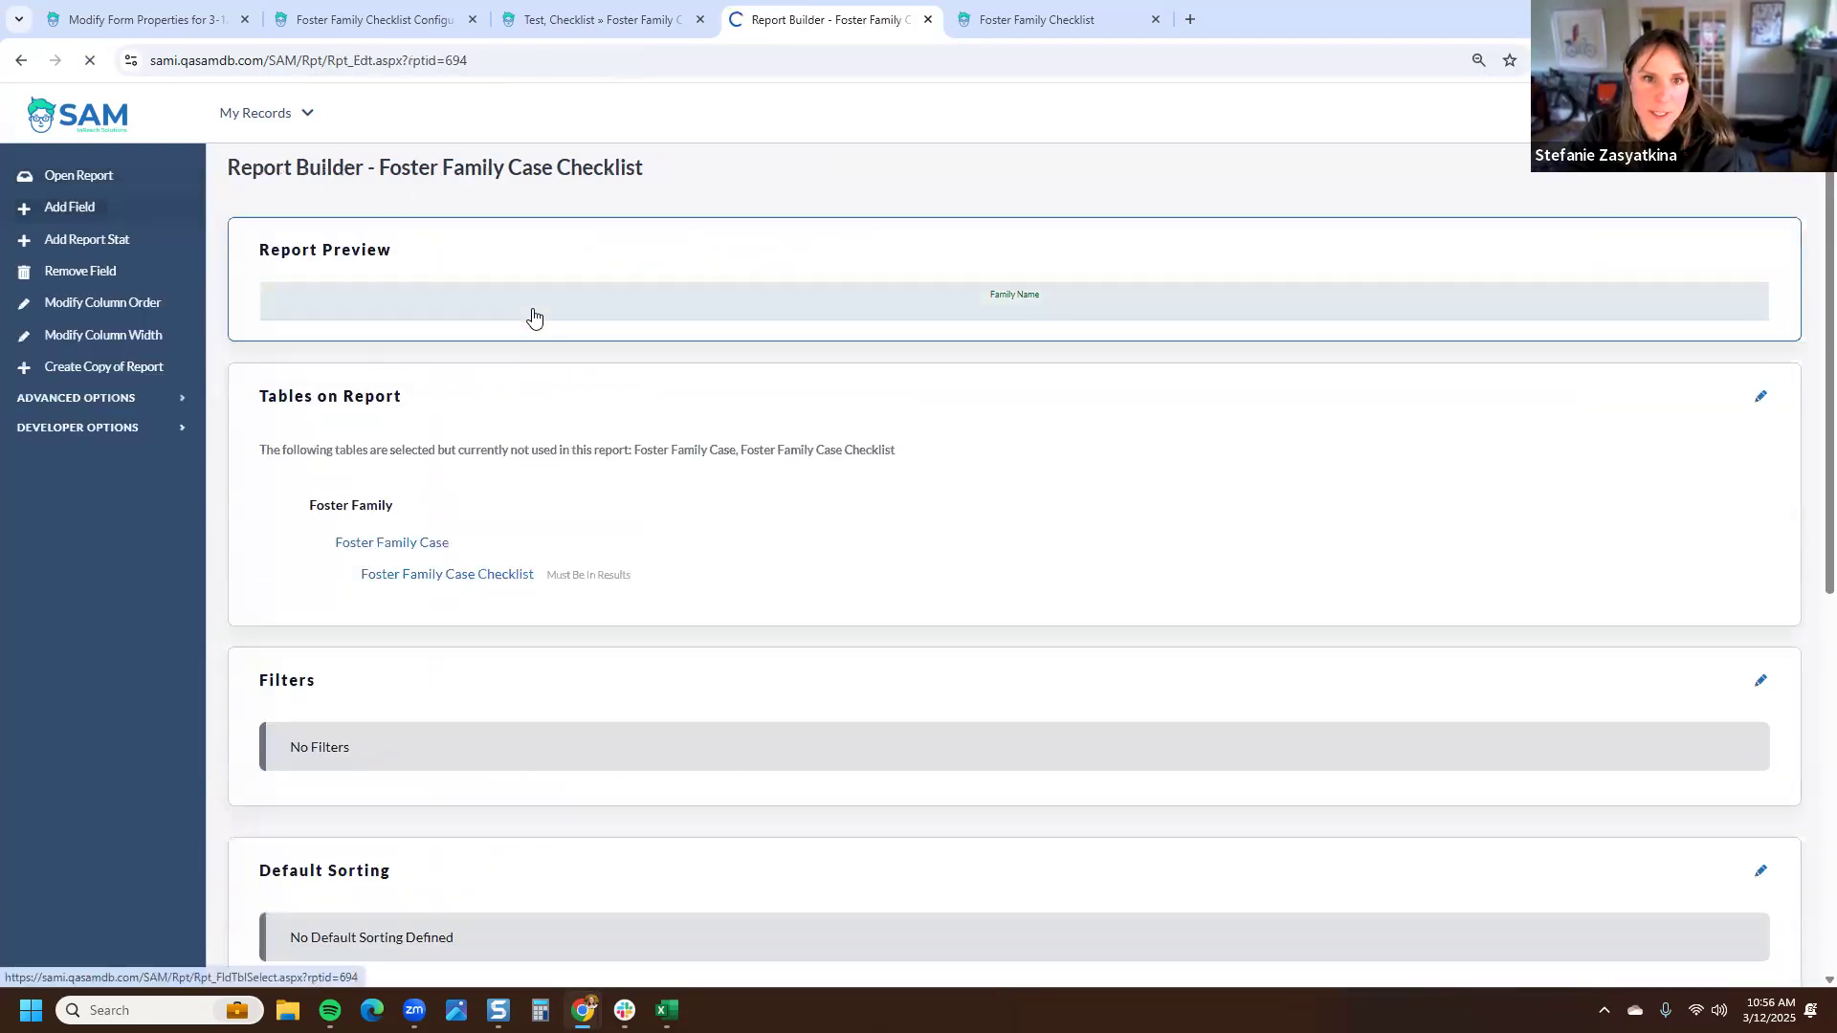
- Add the Program field from the Foster Family Case table to the report
{"action": "left_click", "coordinate": [627, 316]}
{"action": "key", "text": "ctrl+f"}
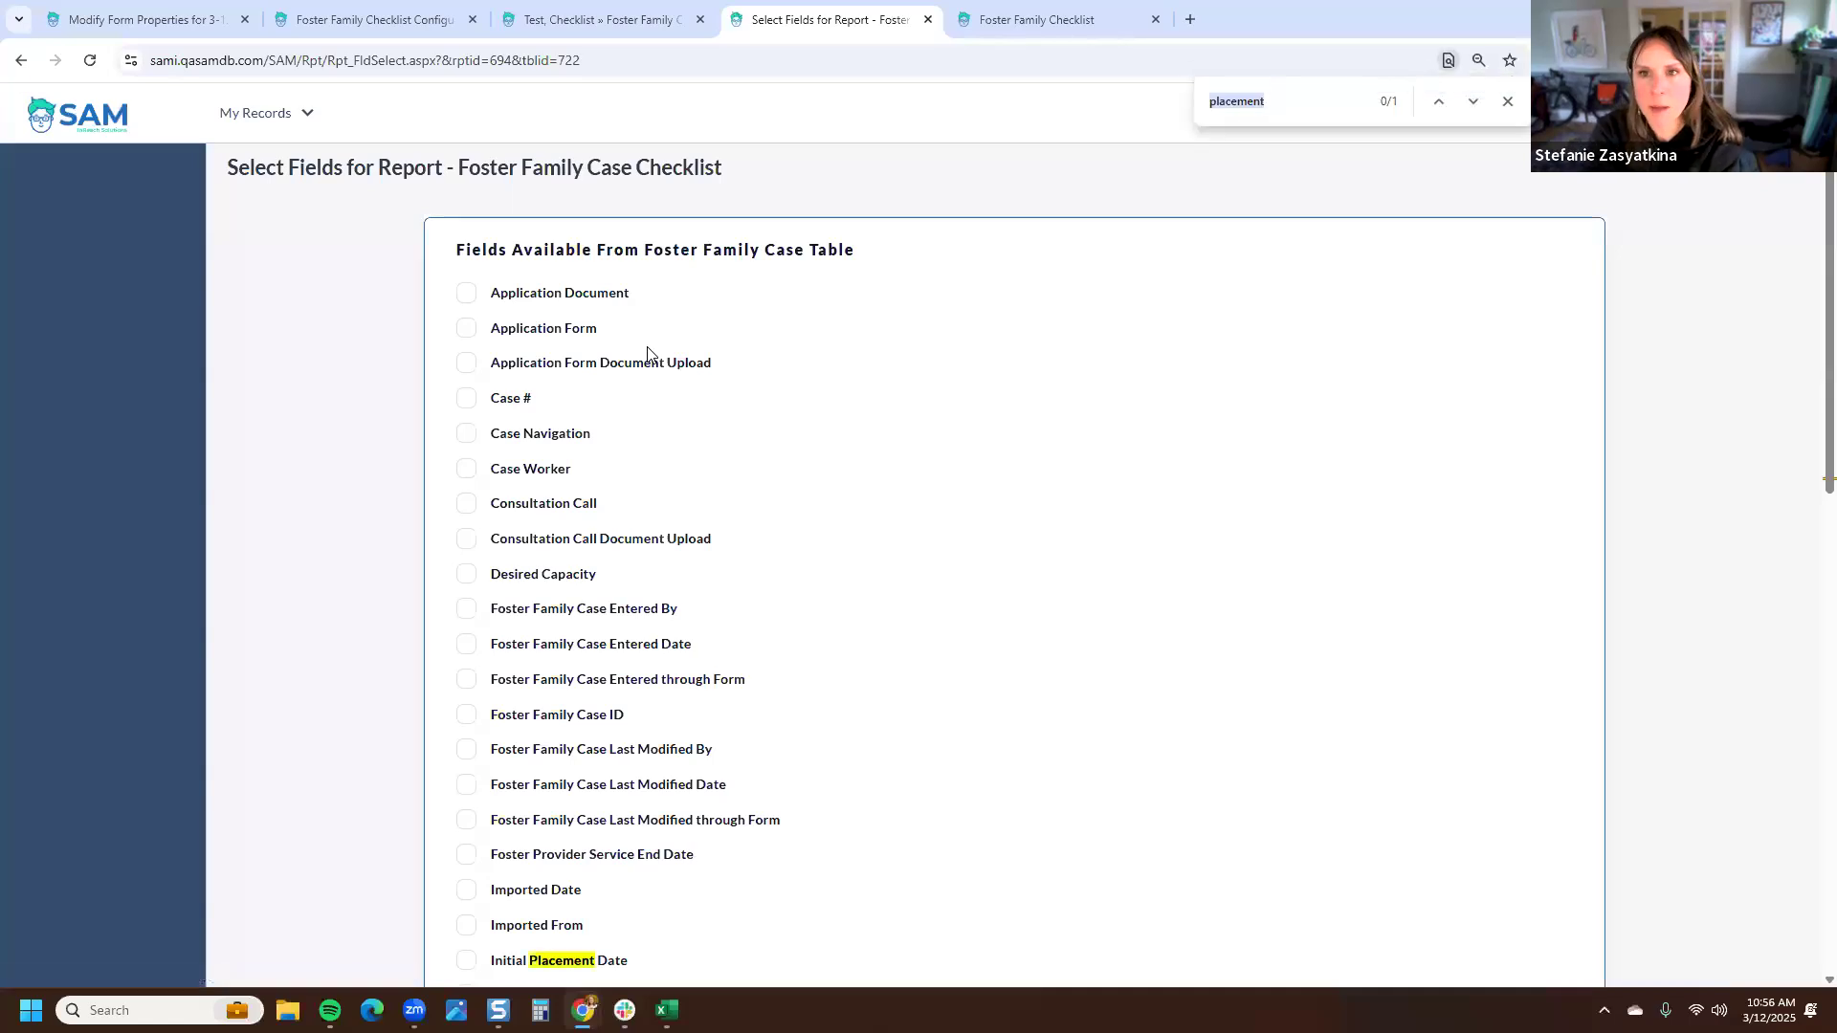
{"action": "type", "text": "progr"}
{"action": "left_click", "coordinate": [513, 722]}
{"action": "left_click", "coordinate": [1542, 875]}
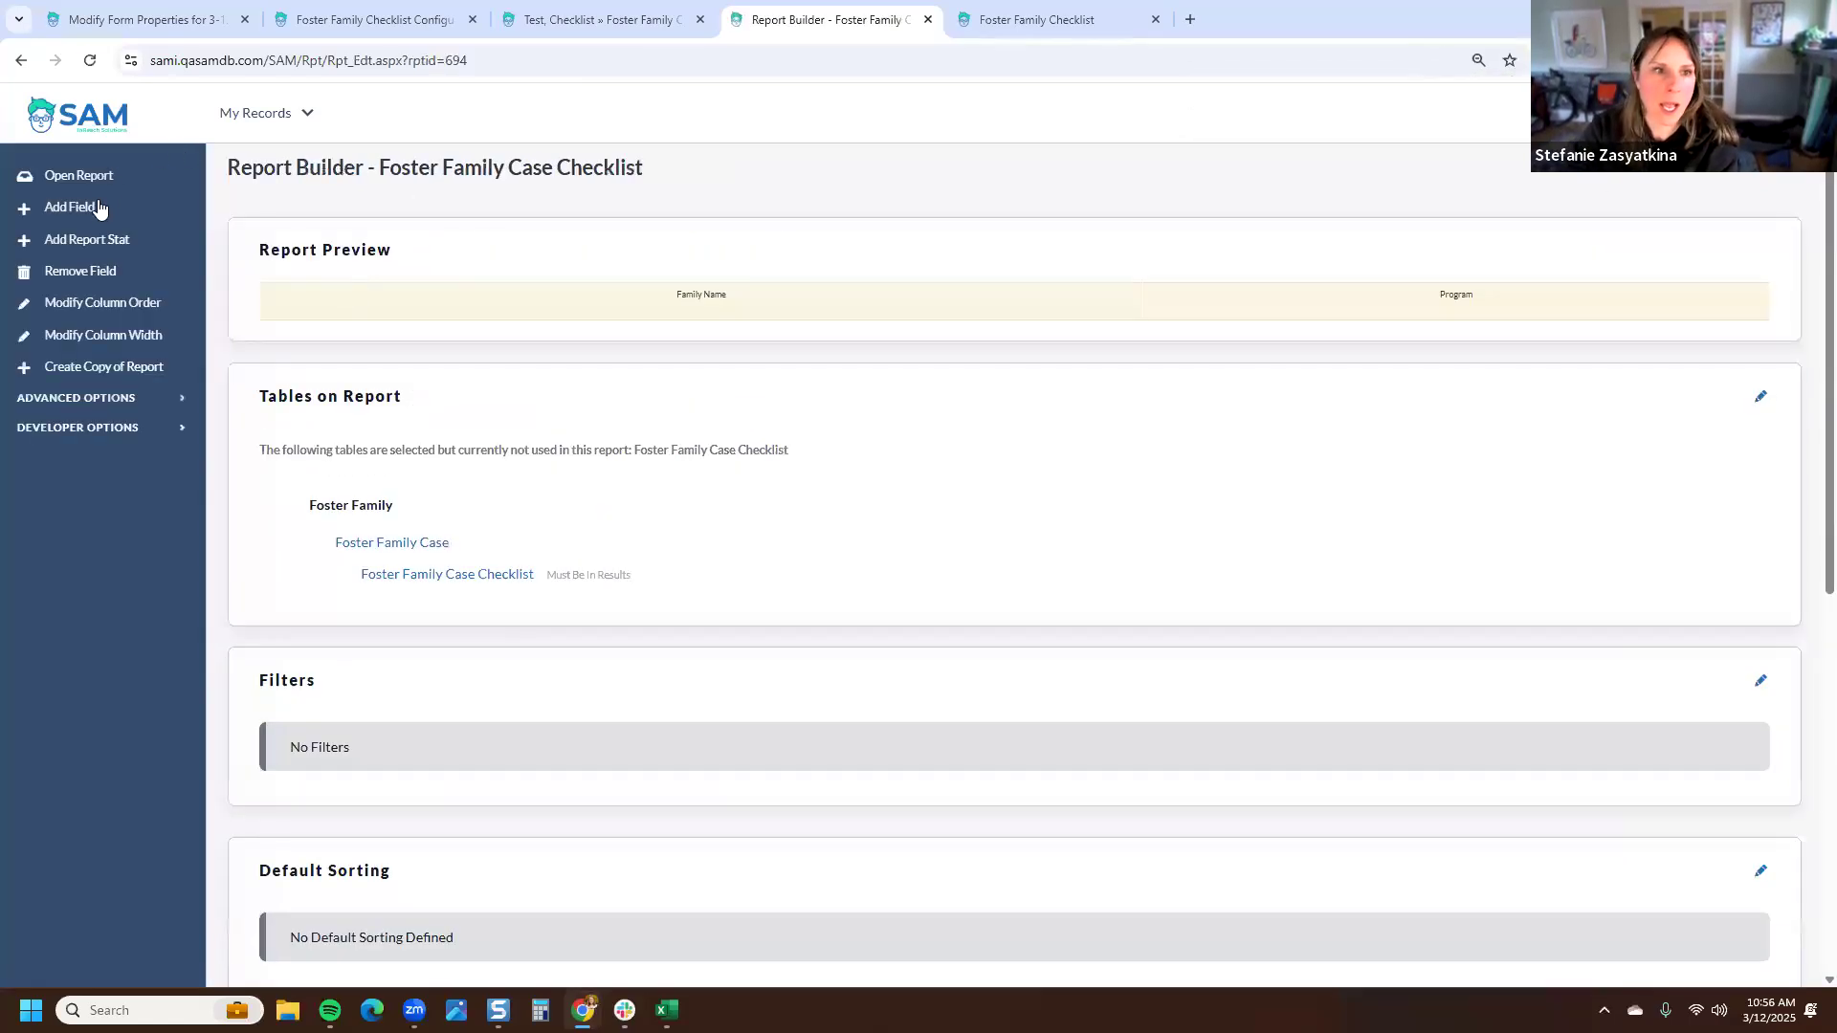
- Add Completed Date, Document, Field Title, Memo, Response Due Date, Response Time and Responsible Worker from the checklist table
{"action": "left_click", "coordinate": [592, 340]}
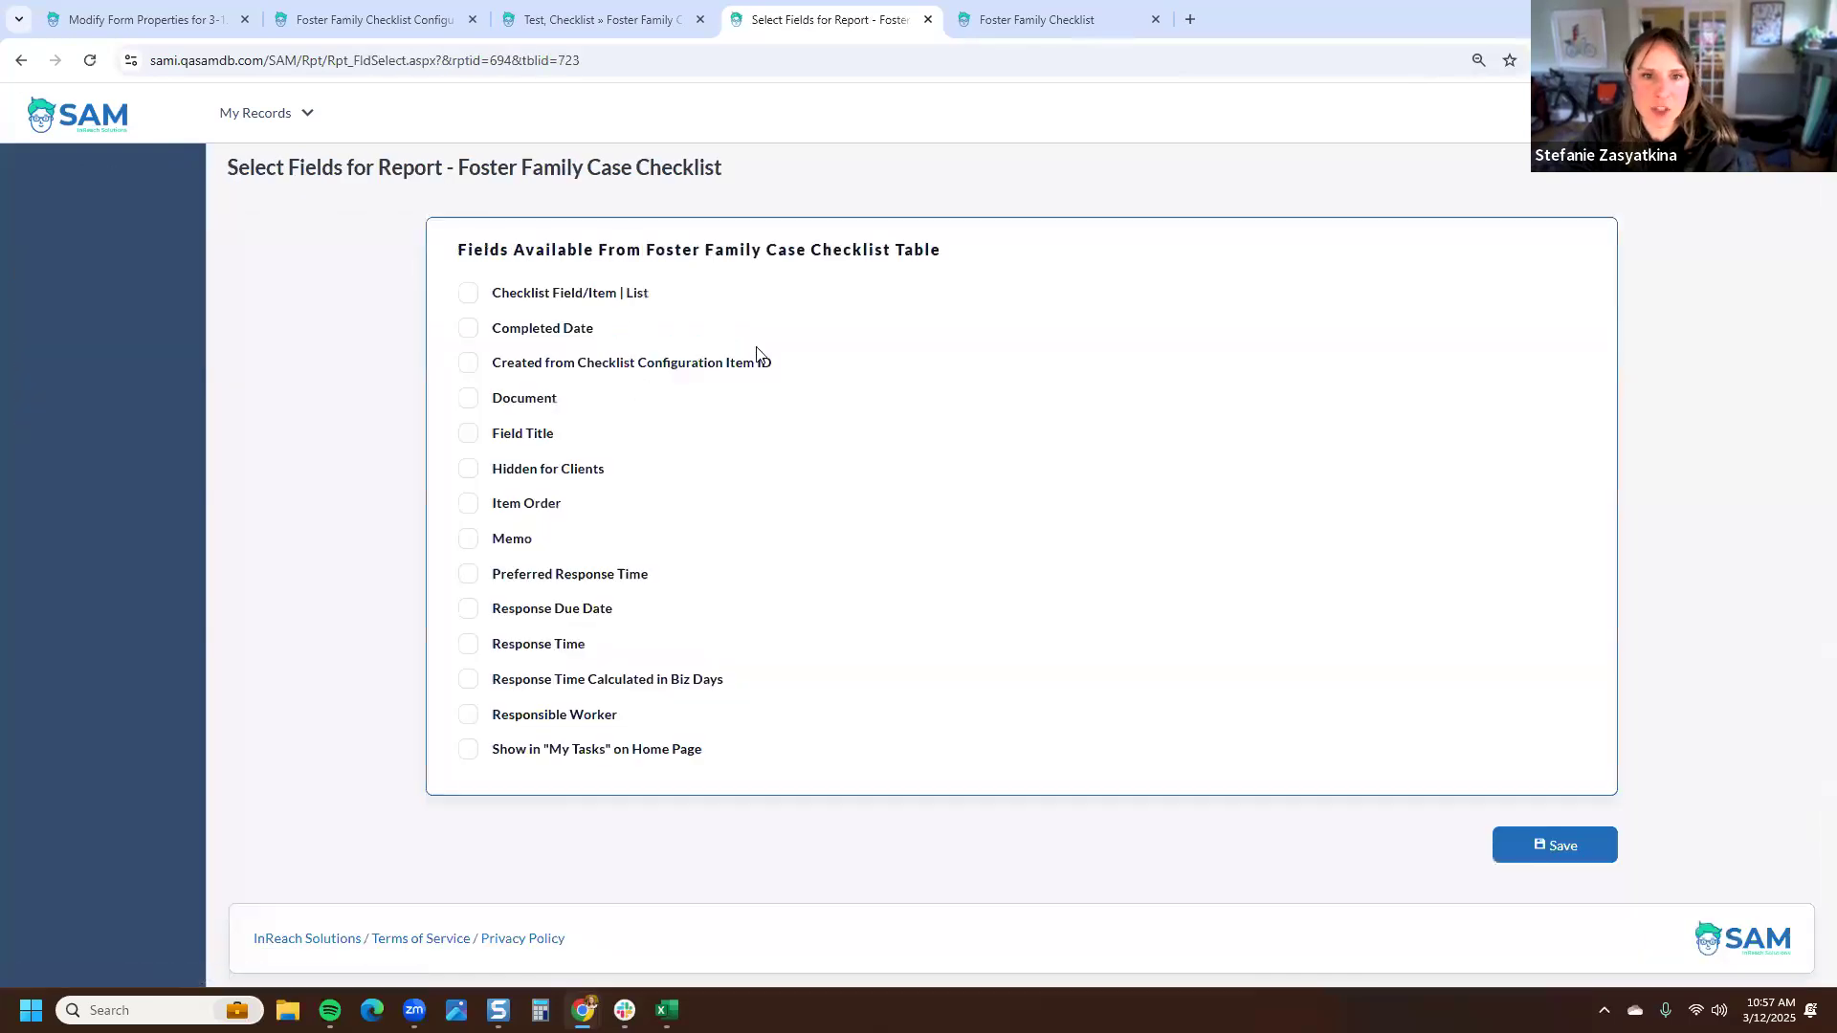
{"action": "left_click", "coordinate": [554, 294]}
{"action": "left_click", "coordinate": [557, 331]}
{"action": "left_click", "coordinate": [543, 402]}
{"action": "left_click", "coordinate": [542, 439]}
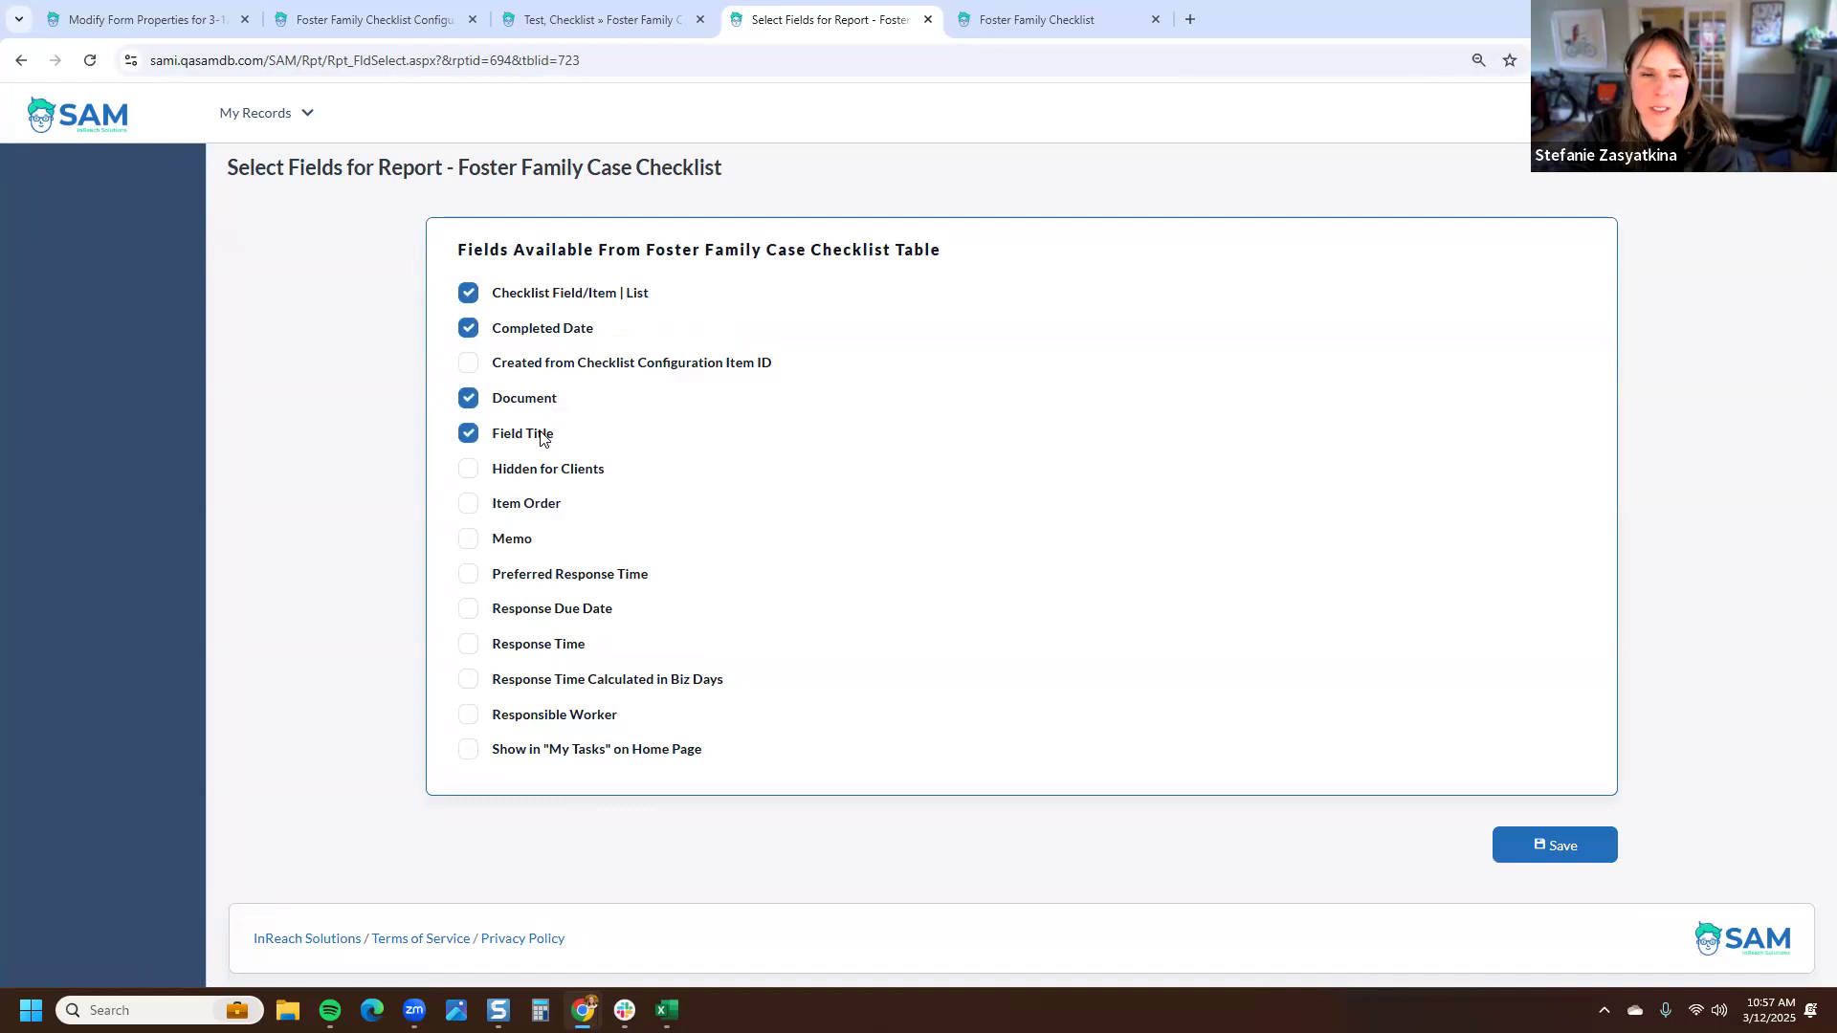
{"action": "left_click", "coordinate": [479, 299]}
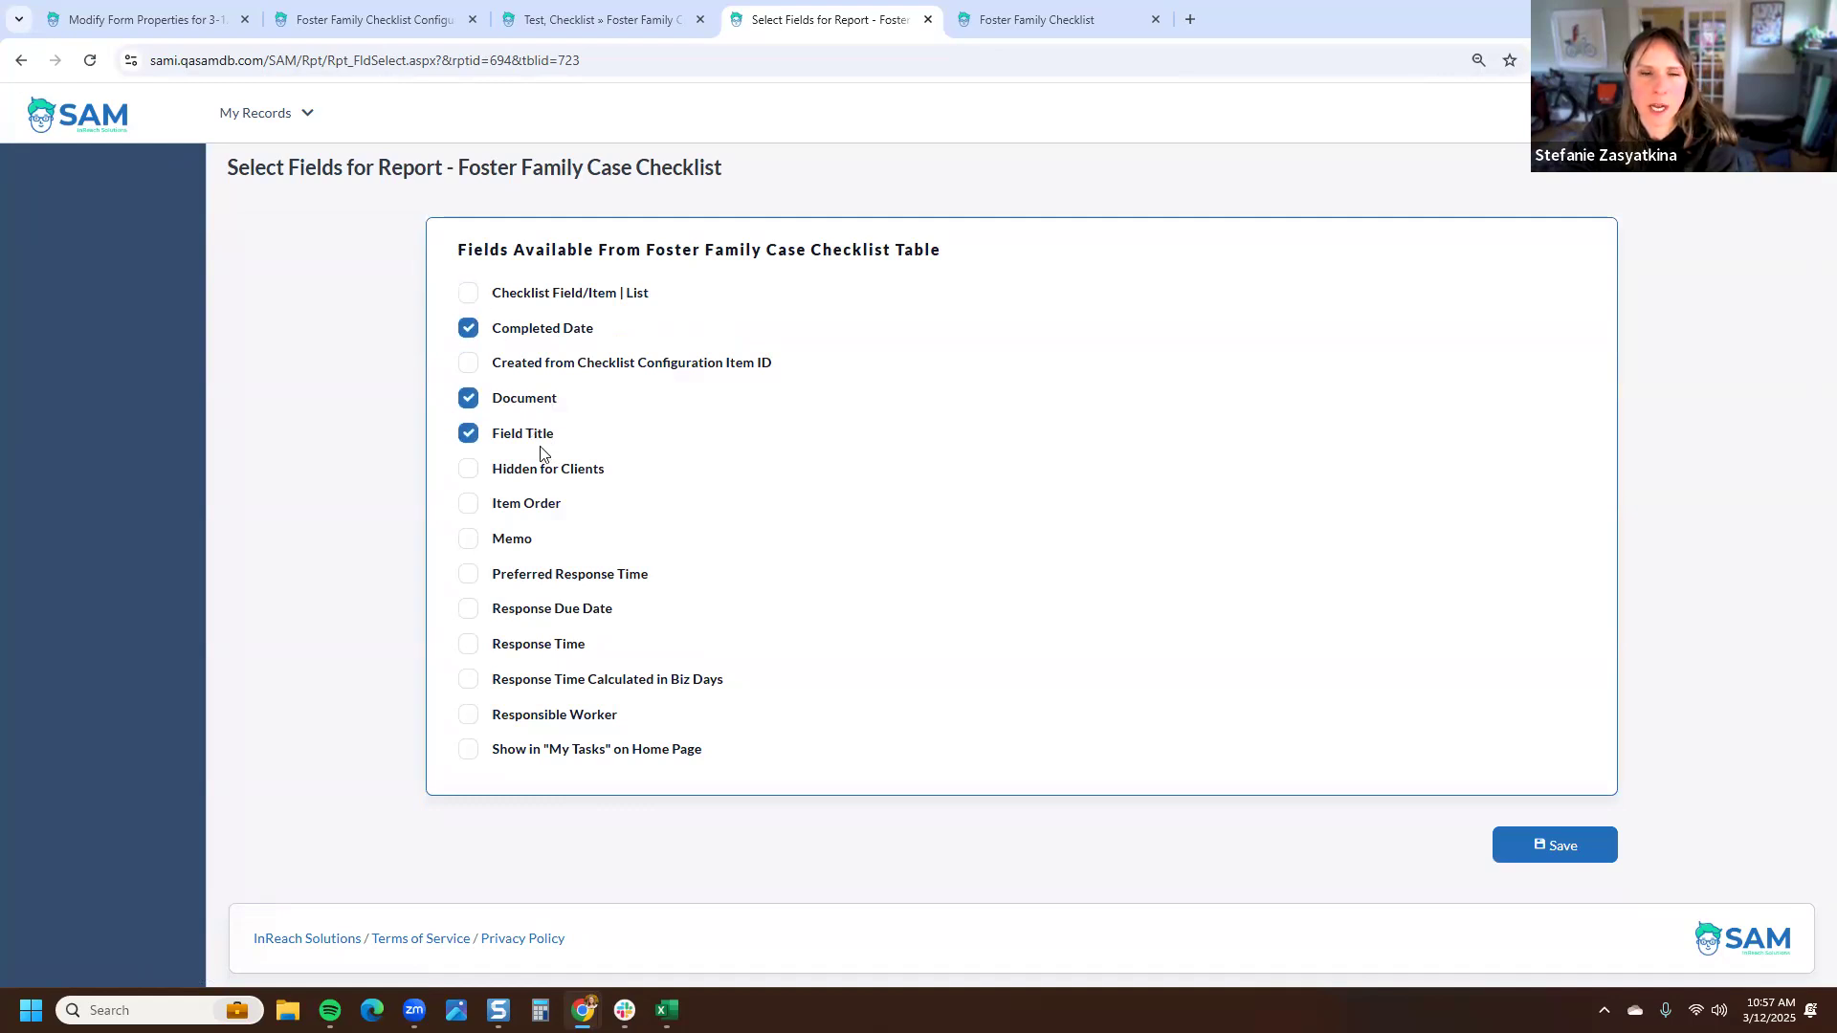
{"action": "left_click", "coordinate": [524, 541]}
{"action": "left_click", "coordinate": [515, 616]}
{"action": "left_click", "coordinate": [550, 651]}
{"action": "left_click", "coordinate": [538, 719]}
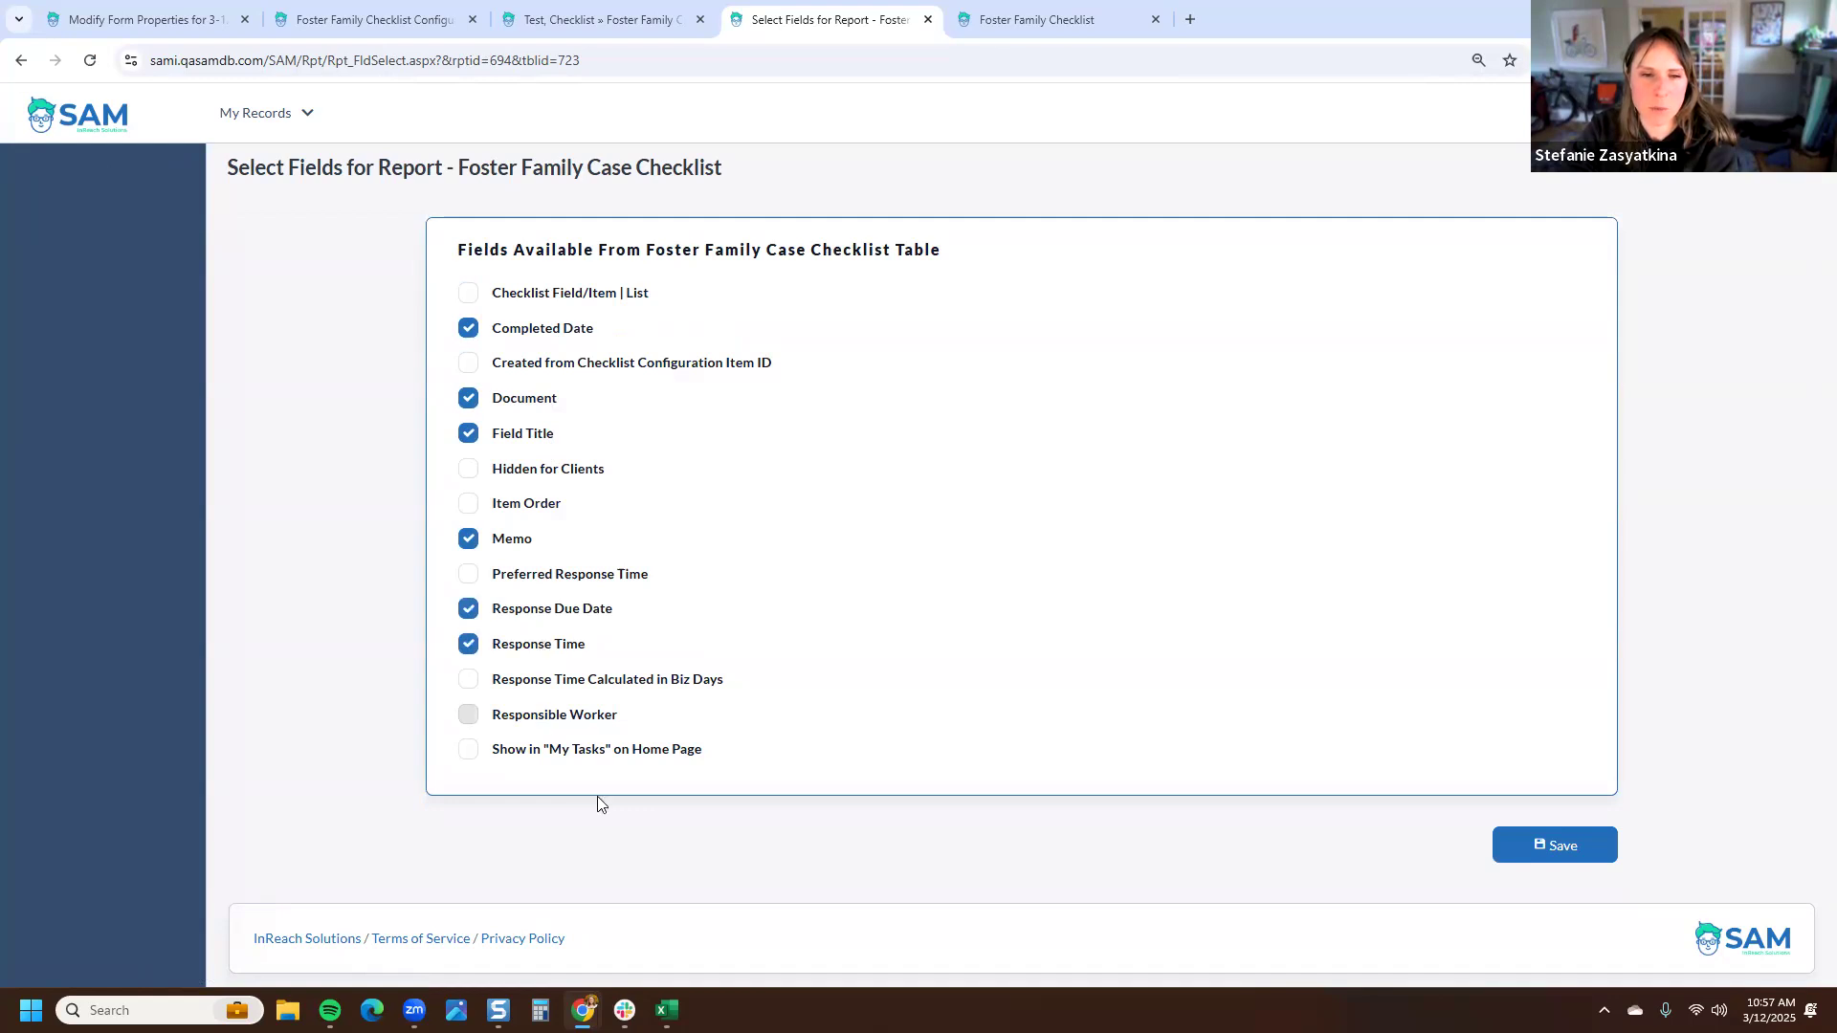
{"action": "left_click", "coordinate": [1560, 846]}
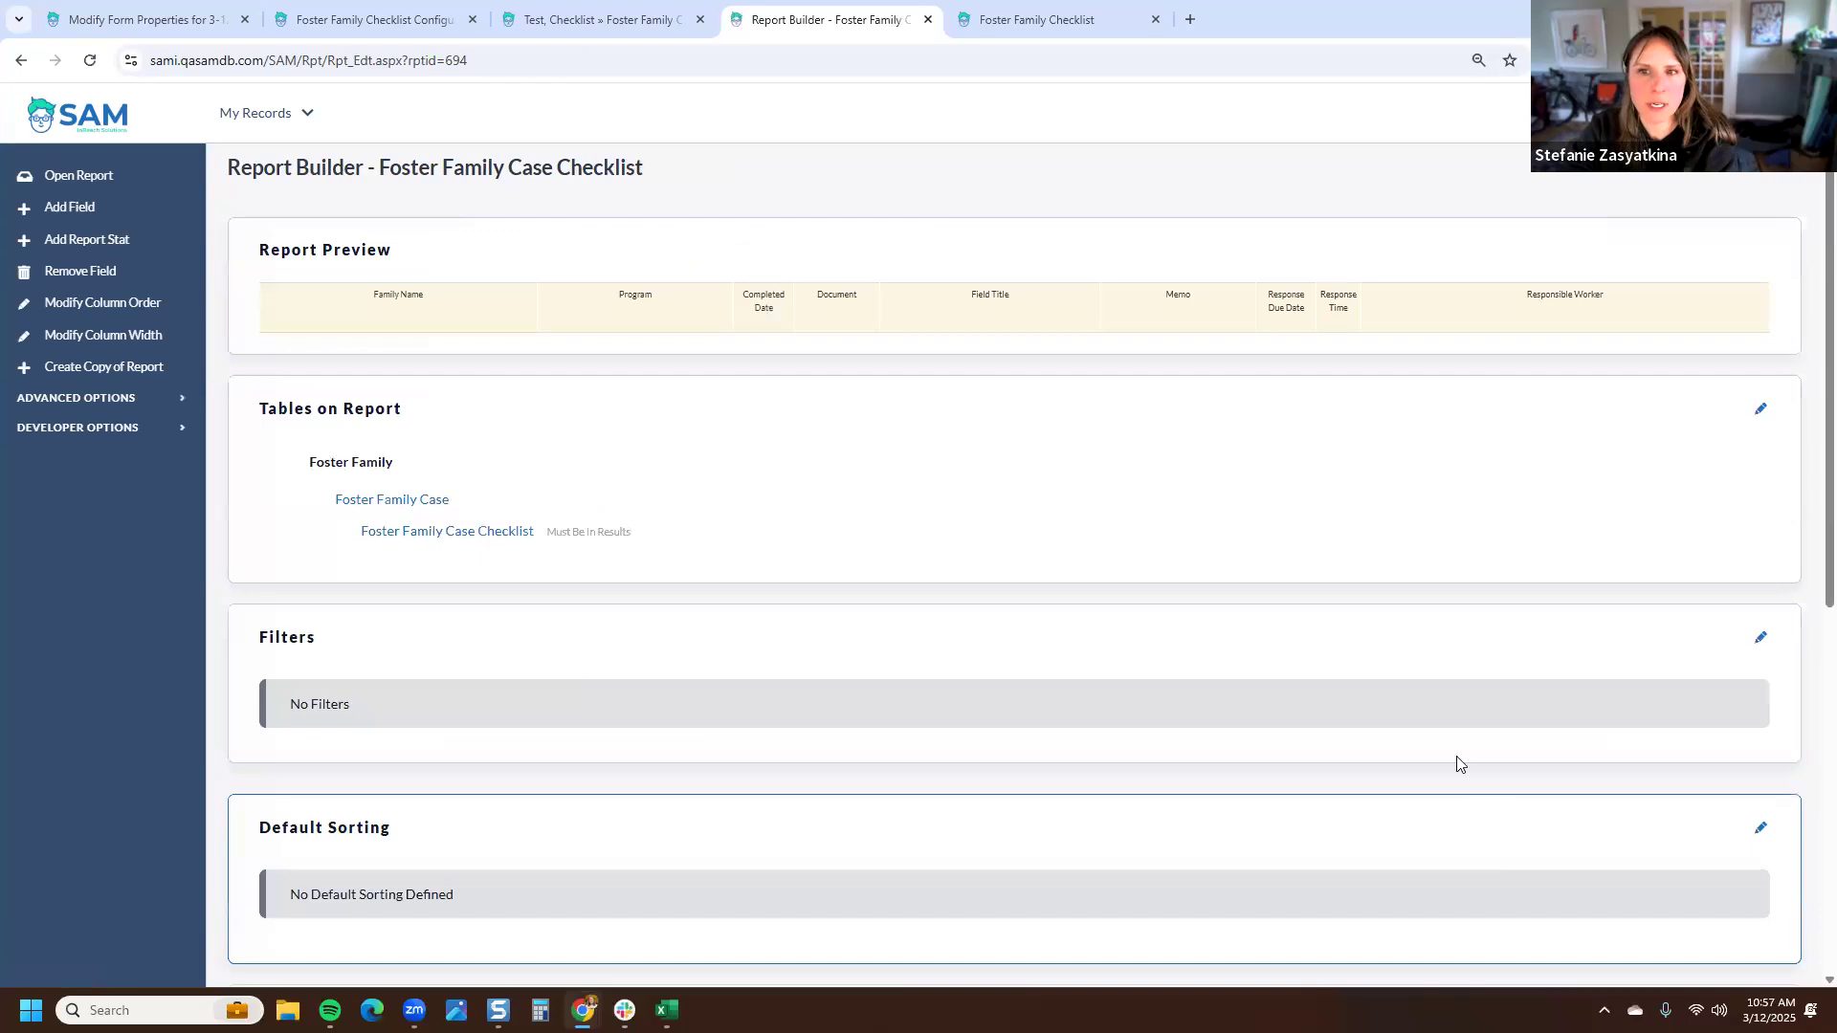
- Run the report and filter it to the test family's checklist entries
{"action": "left_click", "coordinate": [94, 183]}
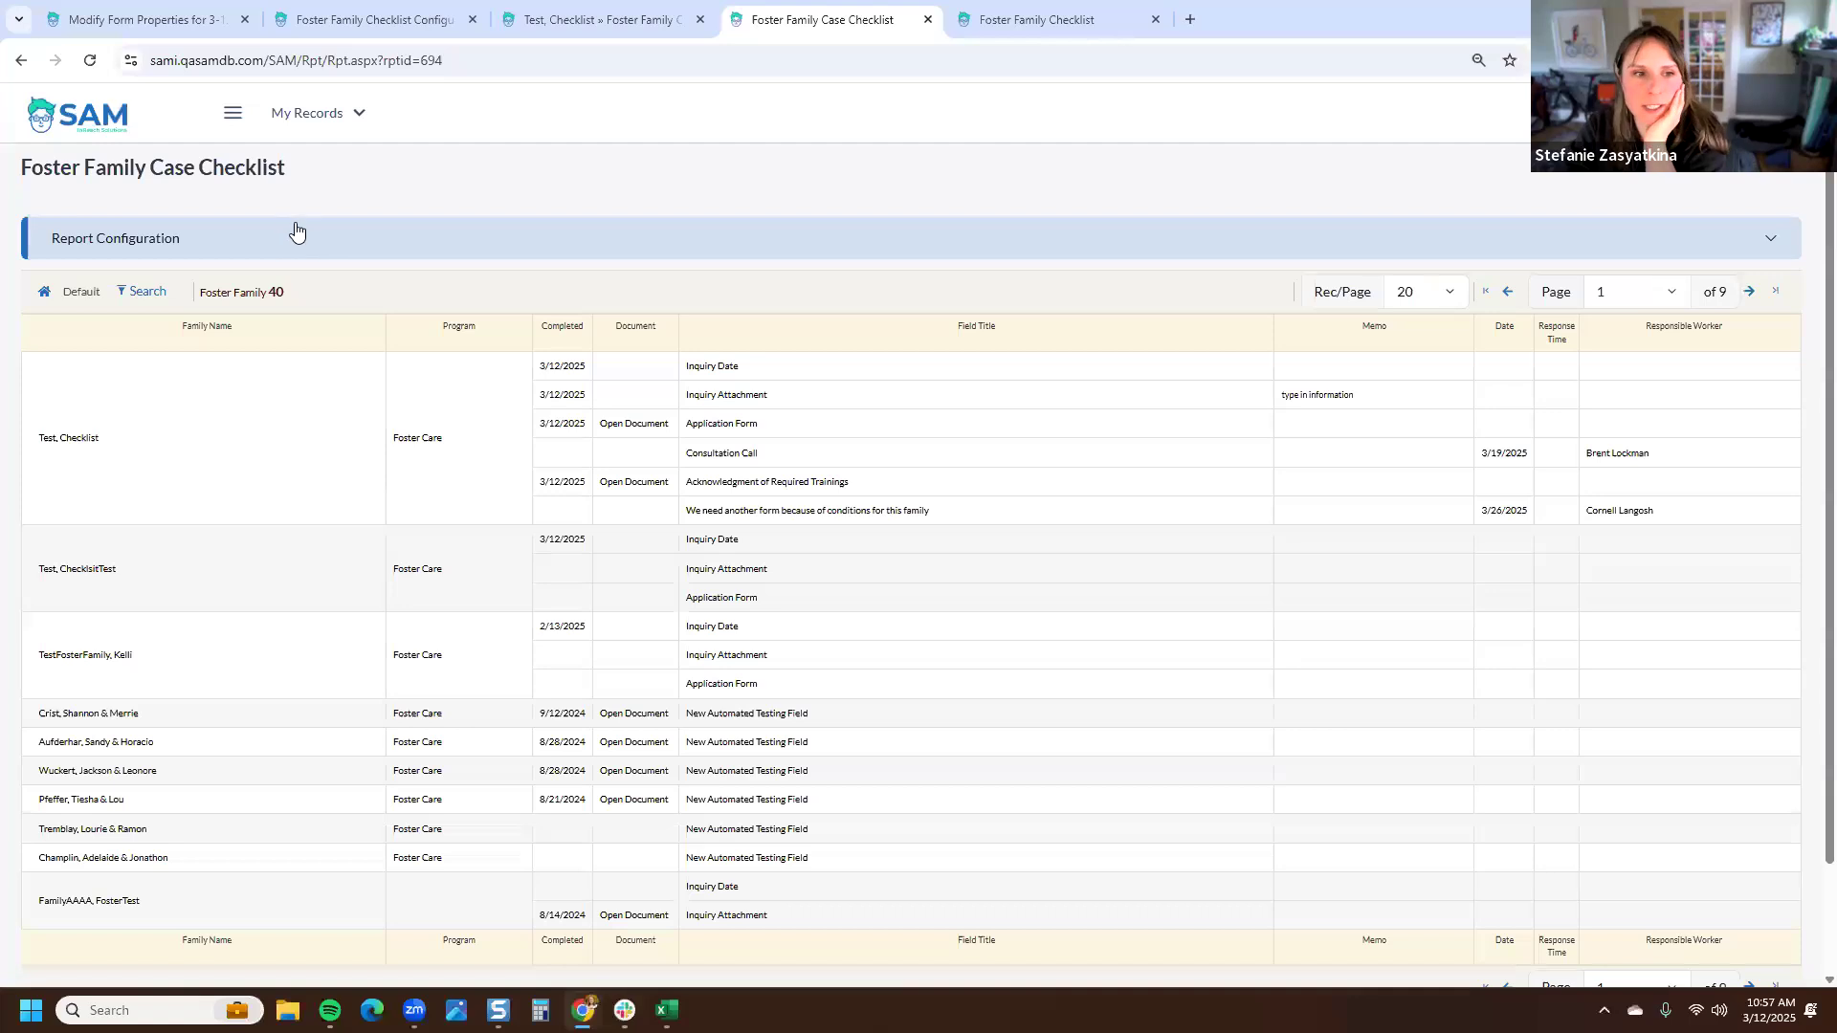
{"action": "left_click", "coordinate": [82, 447]}
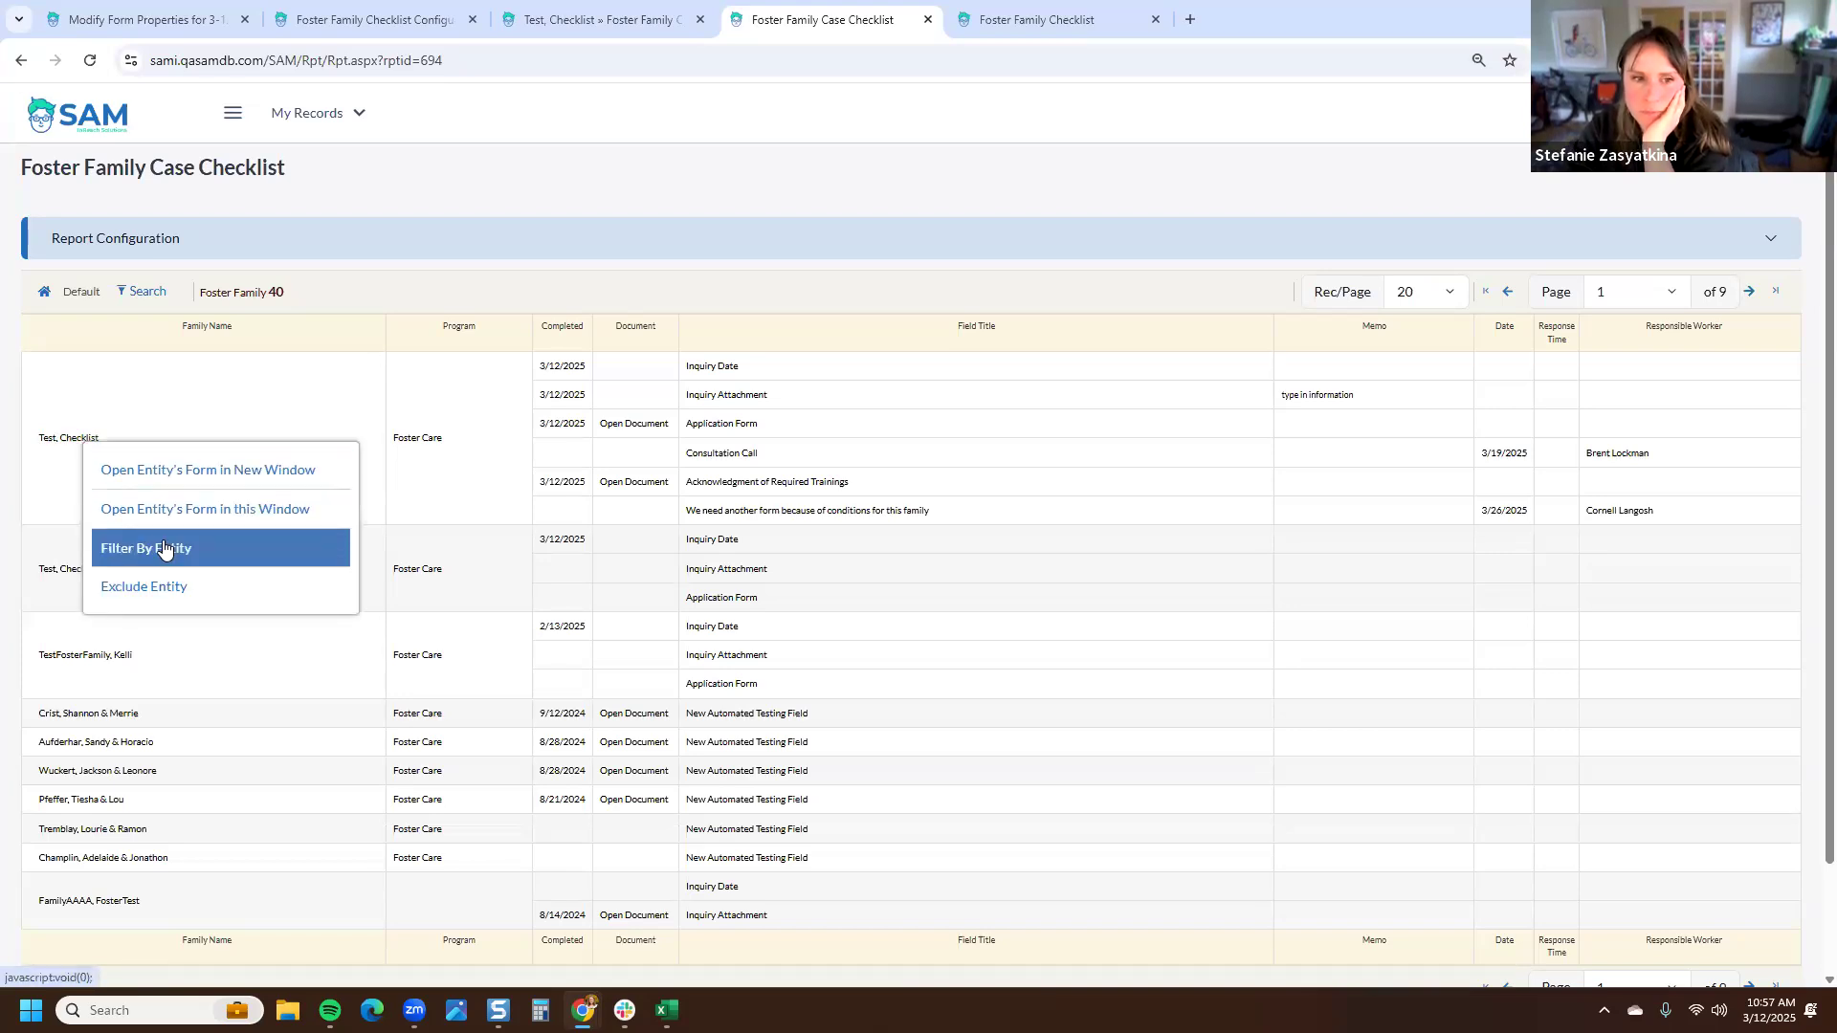
{"action": "left_click", "coordinate": [164, 545]}
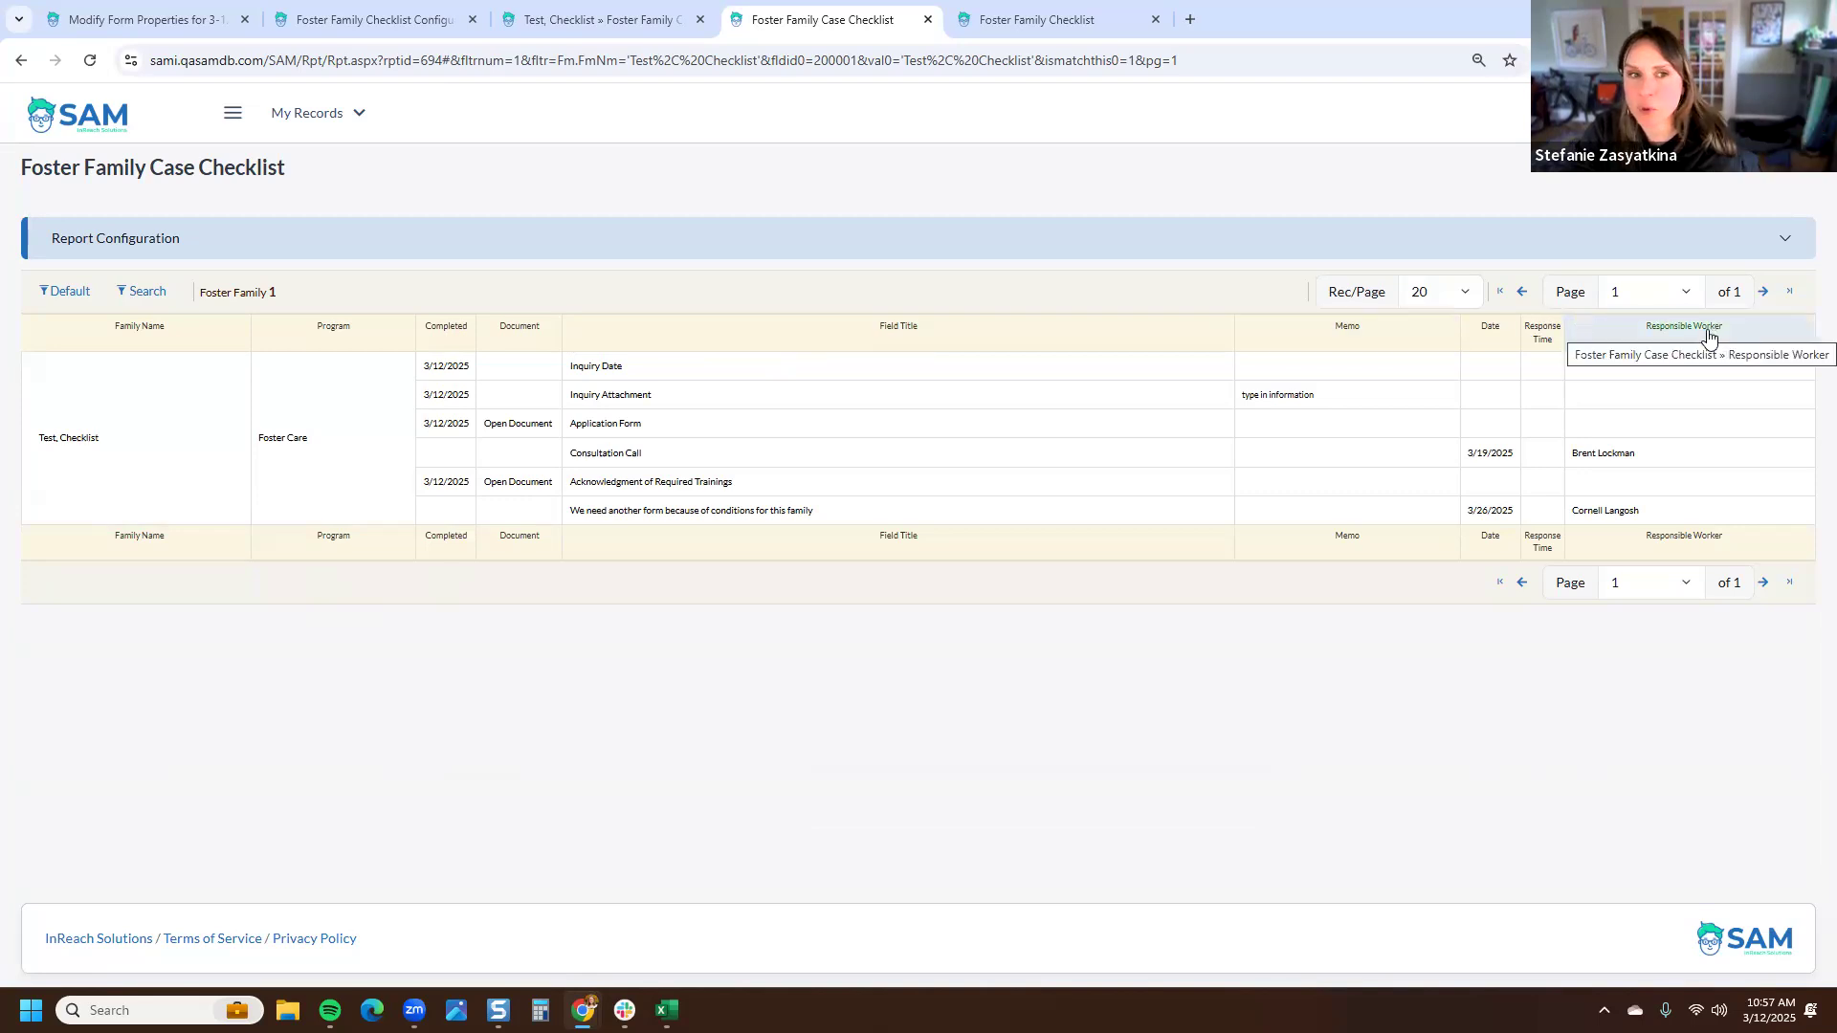
- Reorder columns: Family Name, Program, Field Title, Response Due Date, Completed Date, Response Time, Responsible Worker, Document, Memo
{"action": "left_click", "coordinate": [232, 113]}
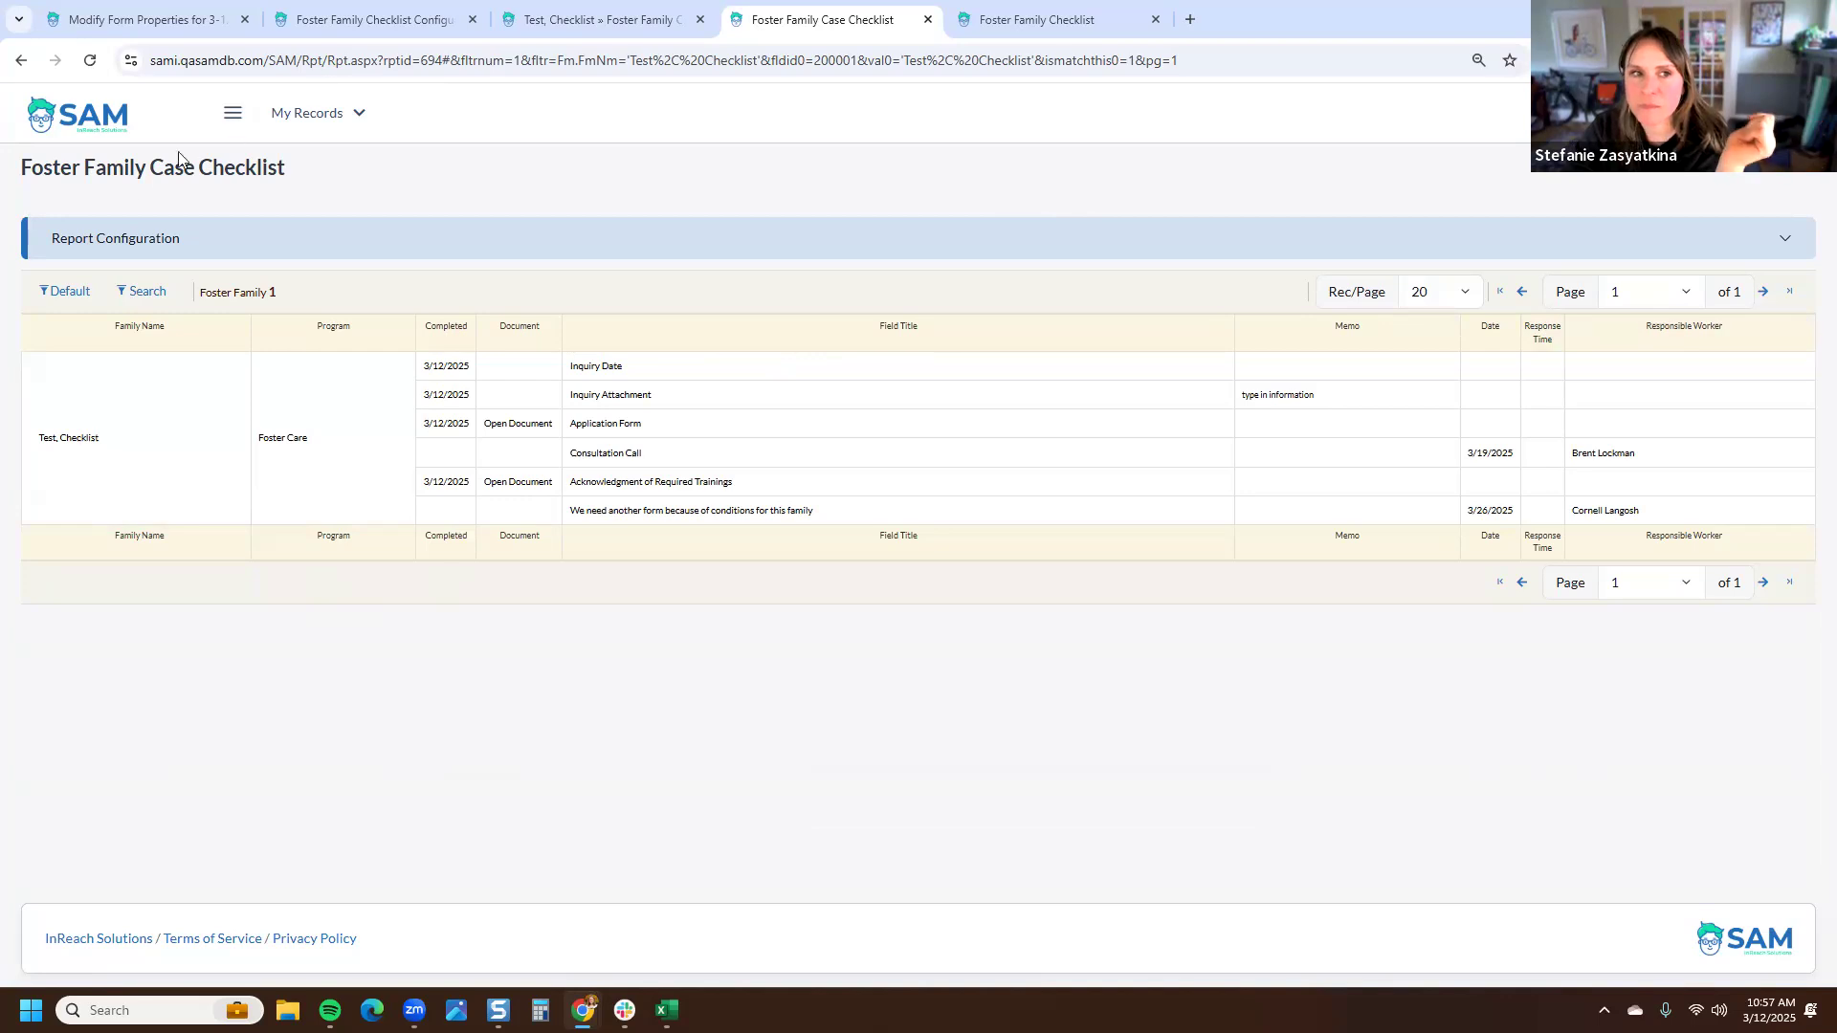
{"action": "left_click", "coordinate": [104, 179]}
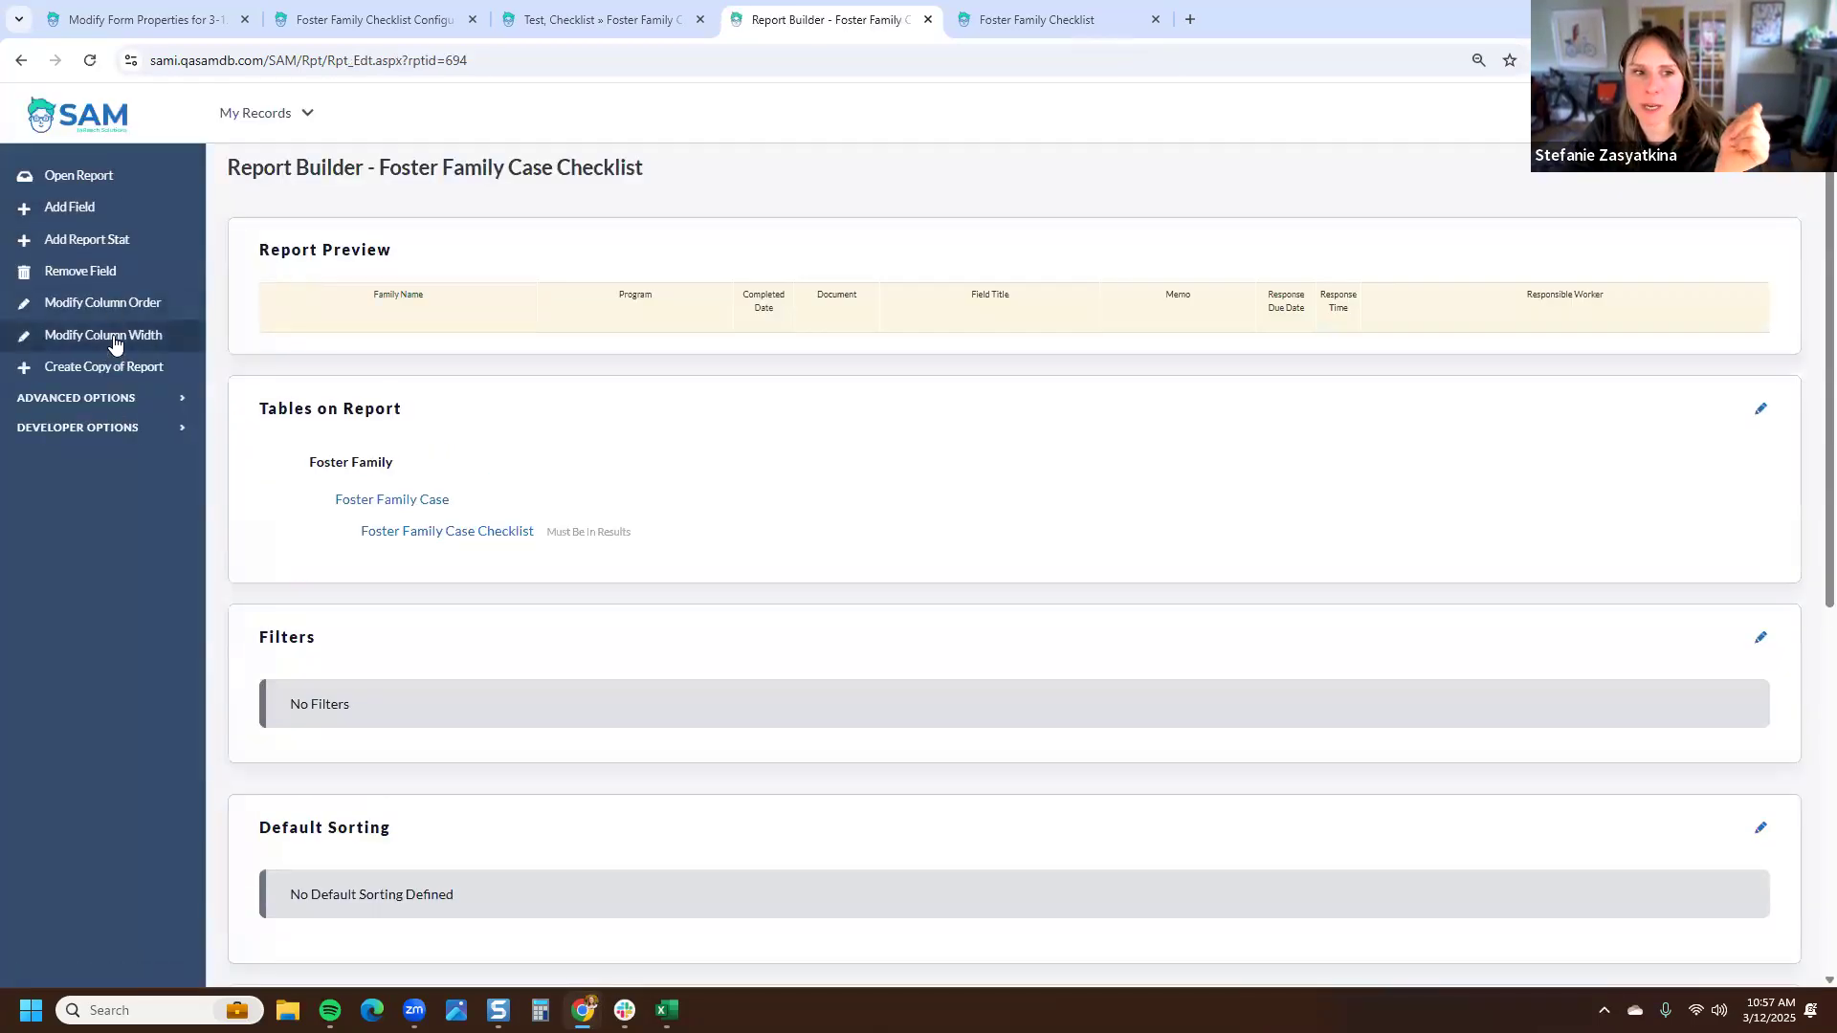
{"action": "left_click", "coordinate": [113, 304]}
{"action": "left_click", "coordinate": [762, 296]}
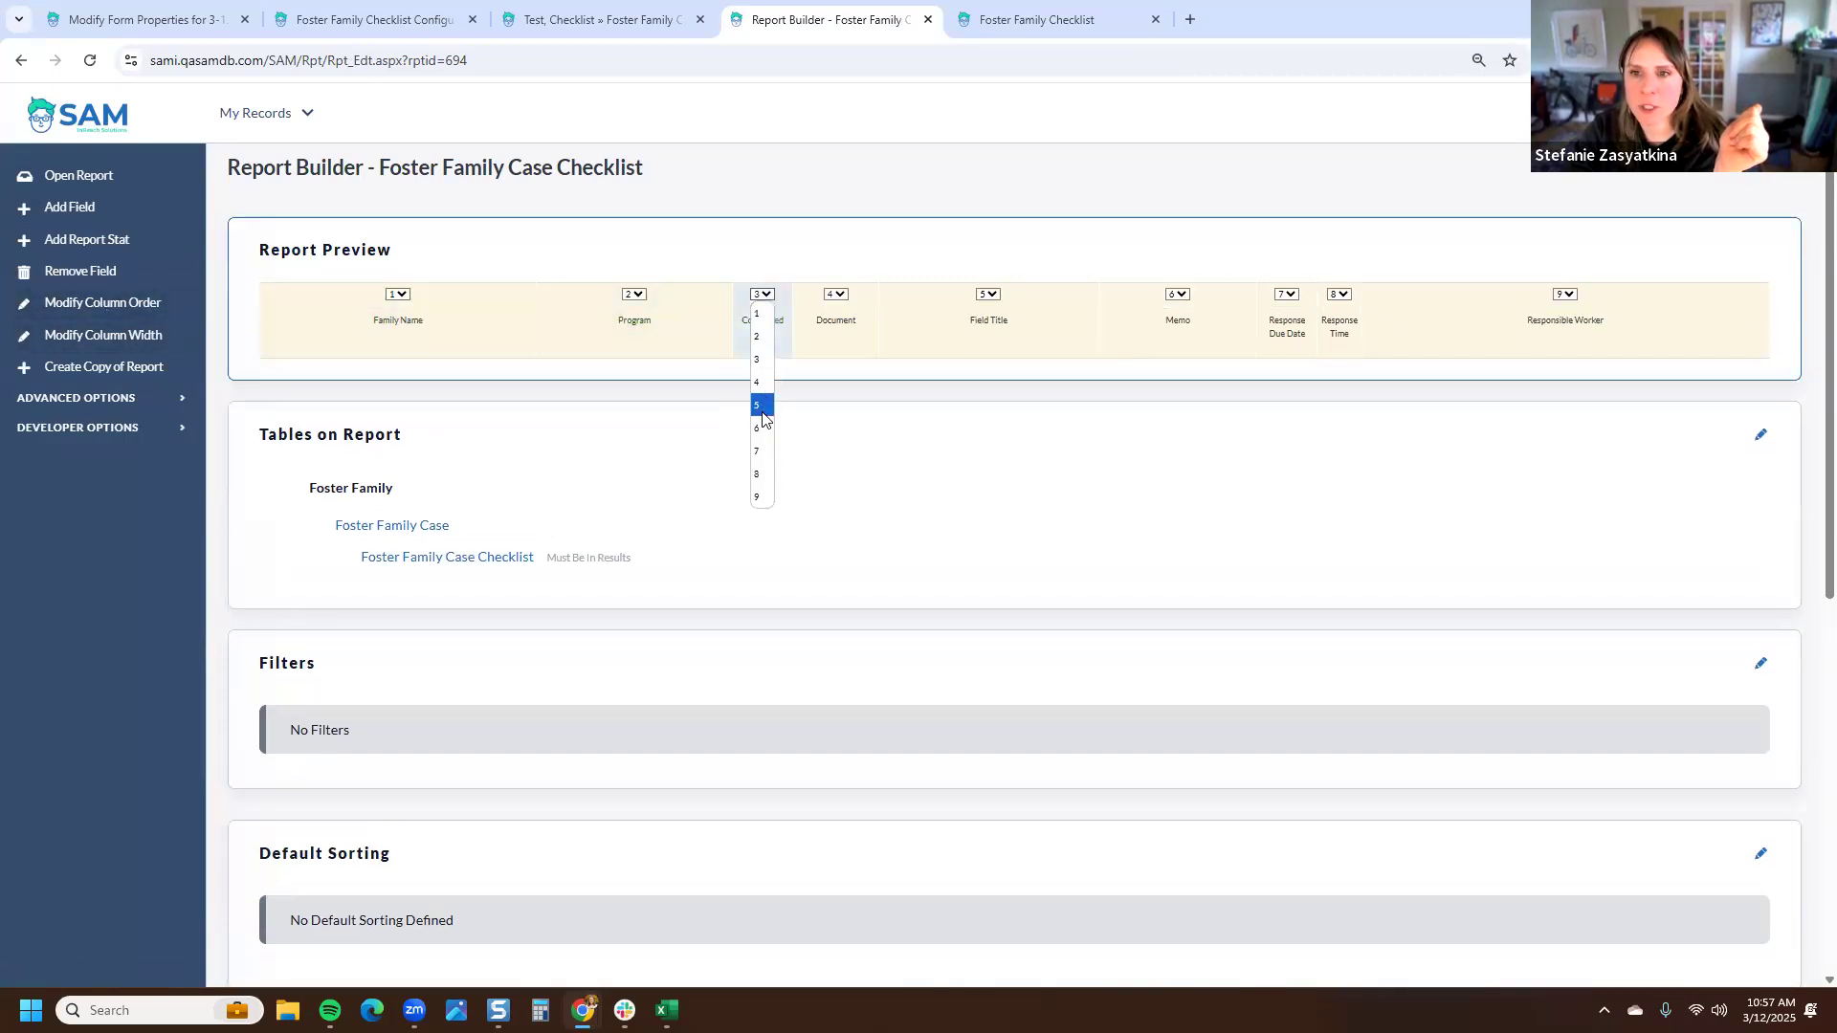
{"action": "left_click", "coordinate": [758, 406]}
{"action": "left_click", "coordinate": [1263, 295]}
{"action": "left_click", "coordinate": [1263, 497]}
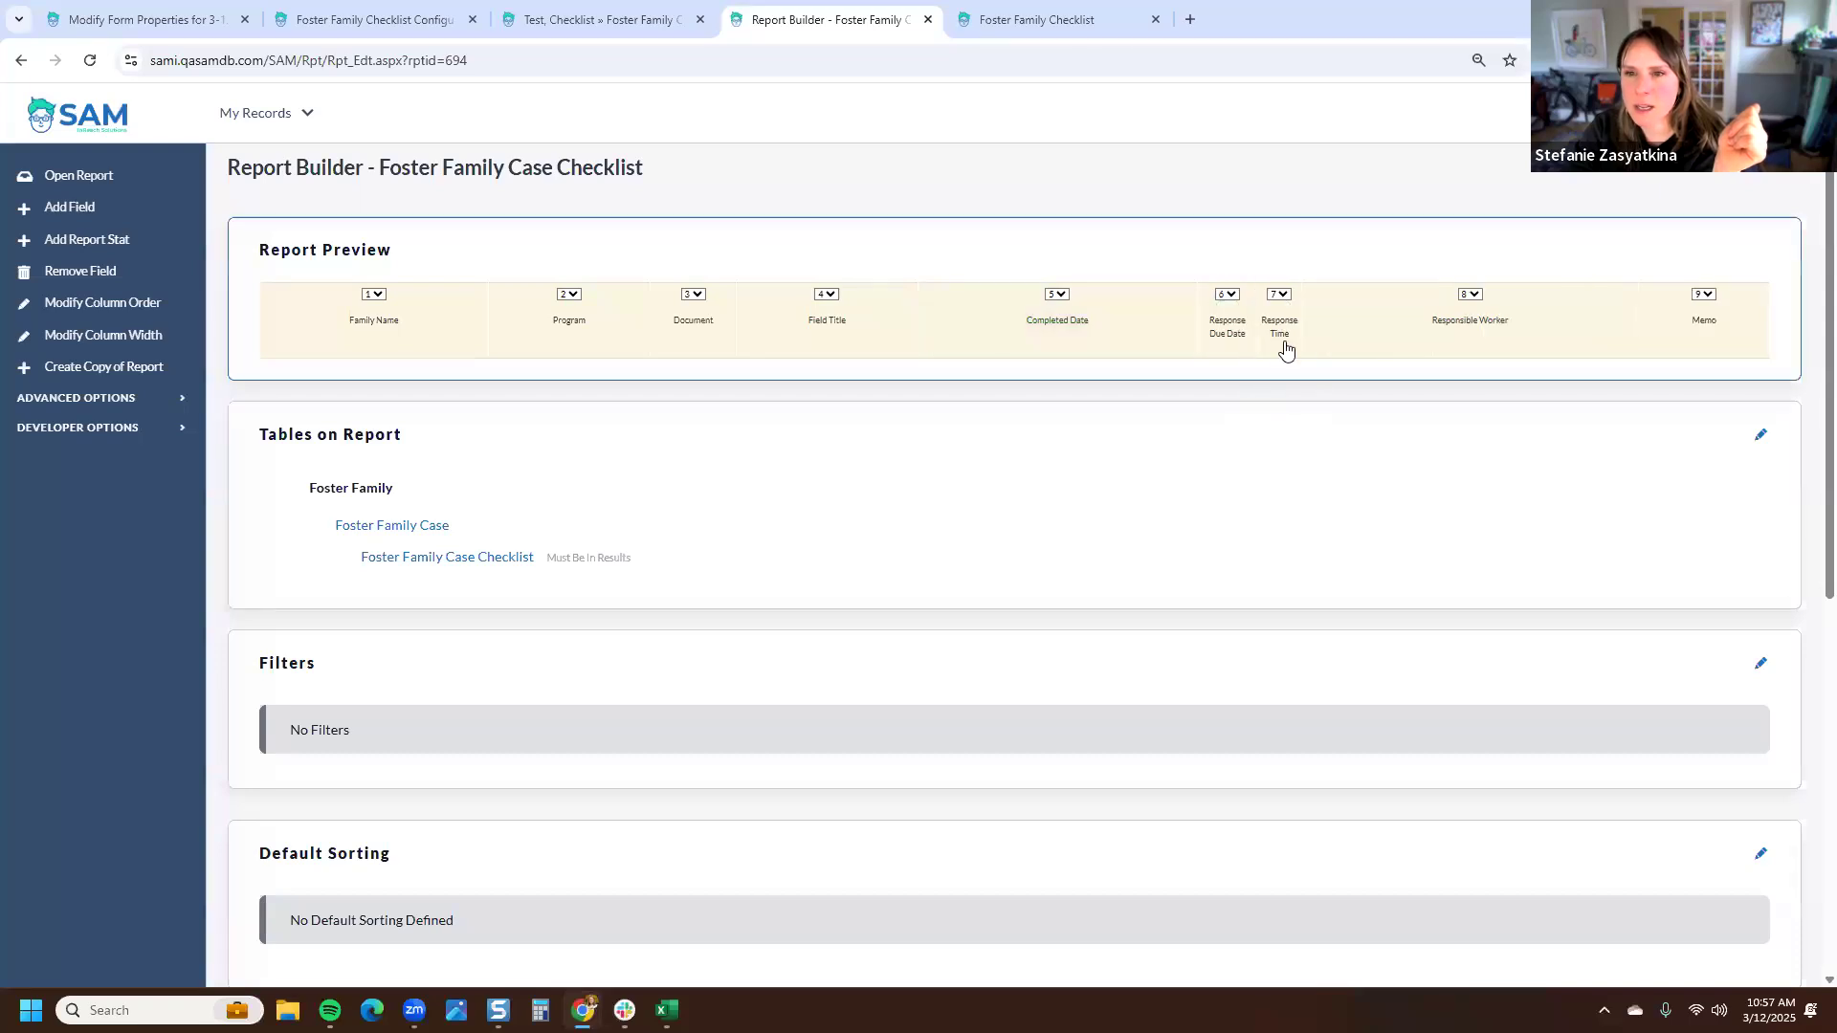
{"action": "left_click", "coordinate": [1056, 300]}
{"action": "left_click", "coordinate": [1054, 426]}
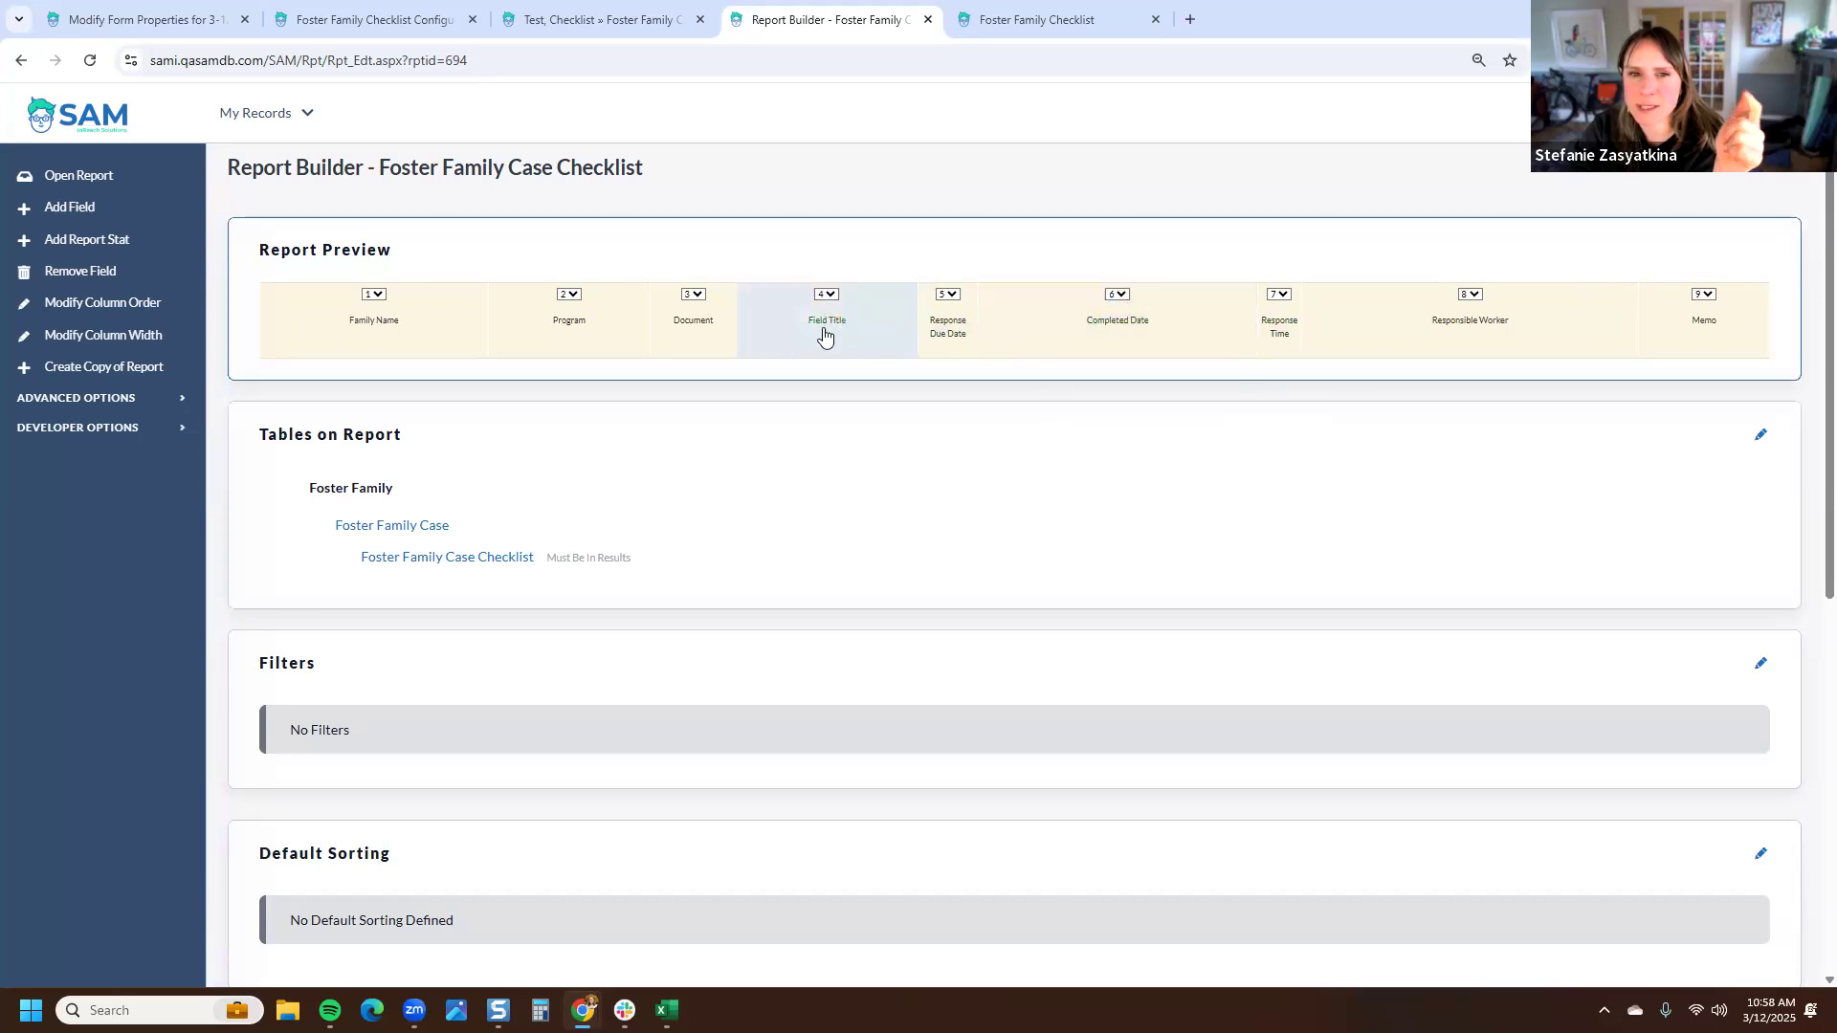
{"action": "left_click", "coordinate": [693, 299]}
{"action": "left_click", "coordinate": [697, 476]}
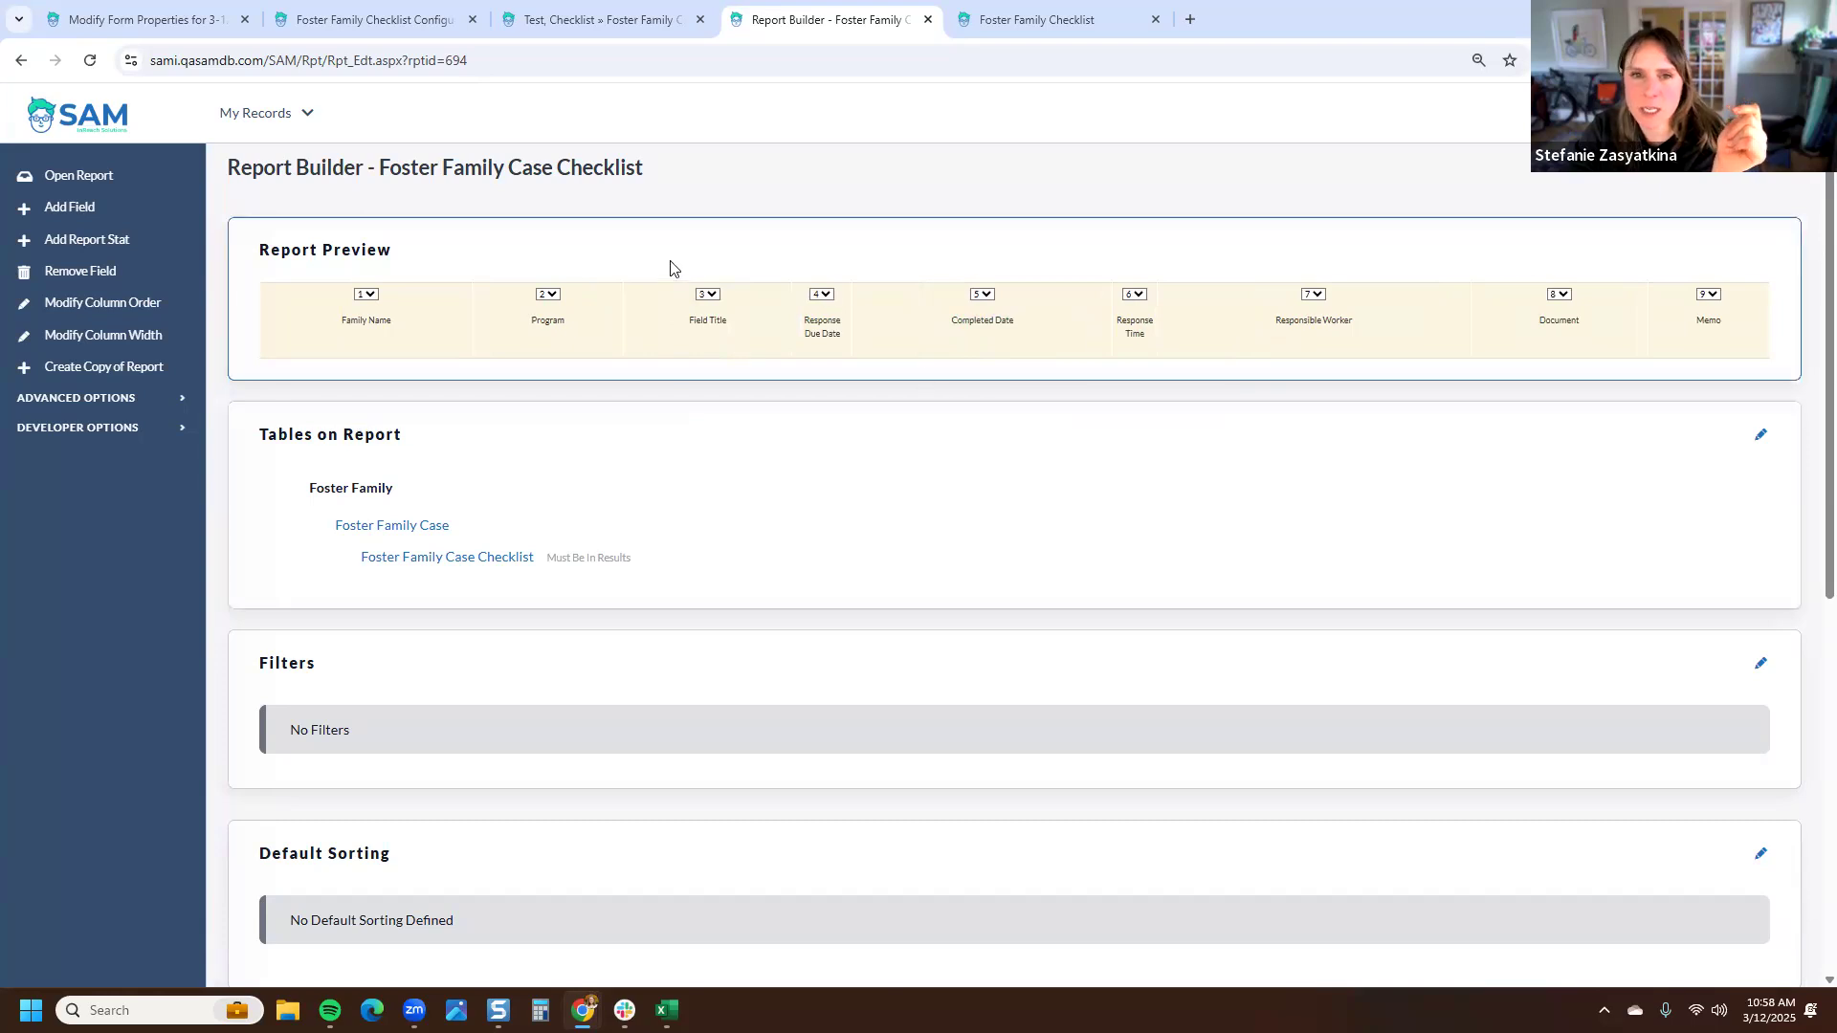
- Run the report again and filter it to the test family
{"action": "left_click", "coordinate": [103, 178]}
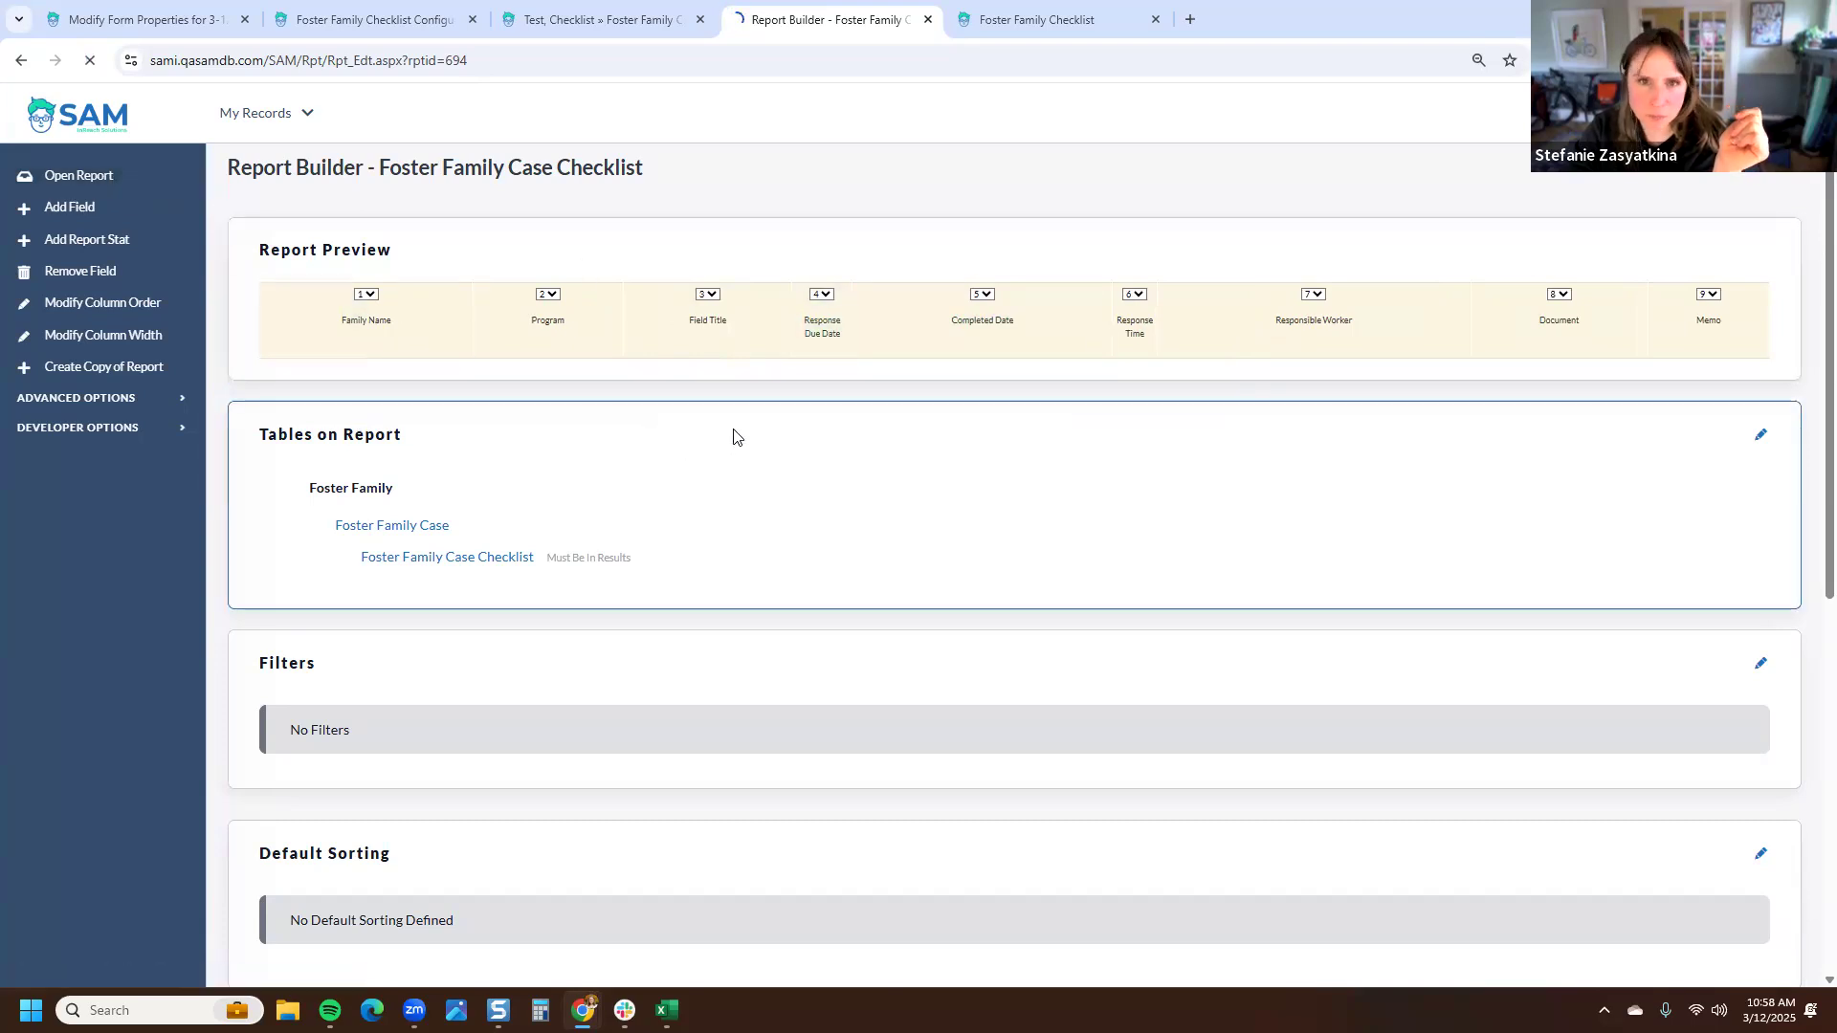
{"action": "left_click", "coordinate": [69, 438]}
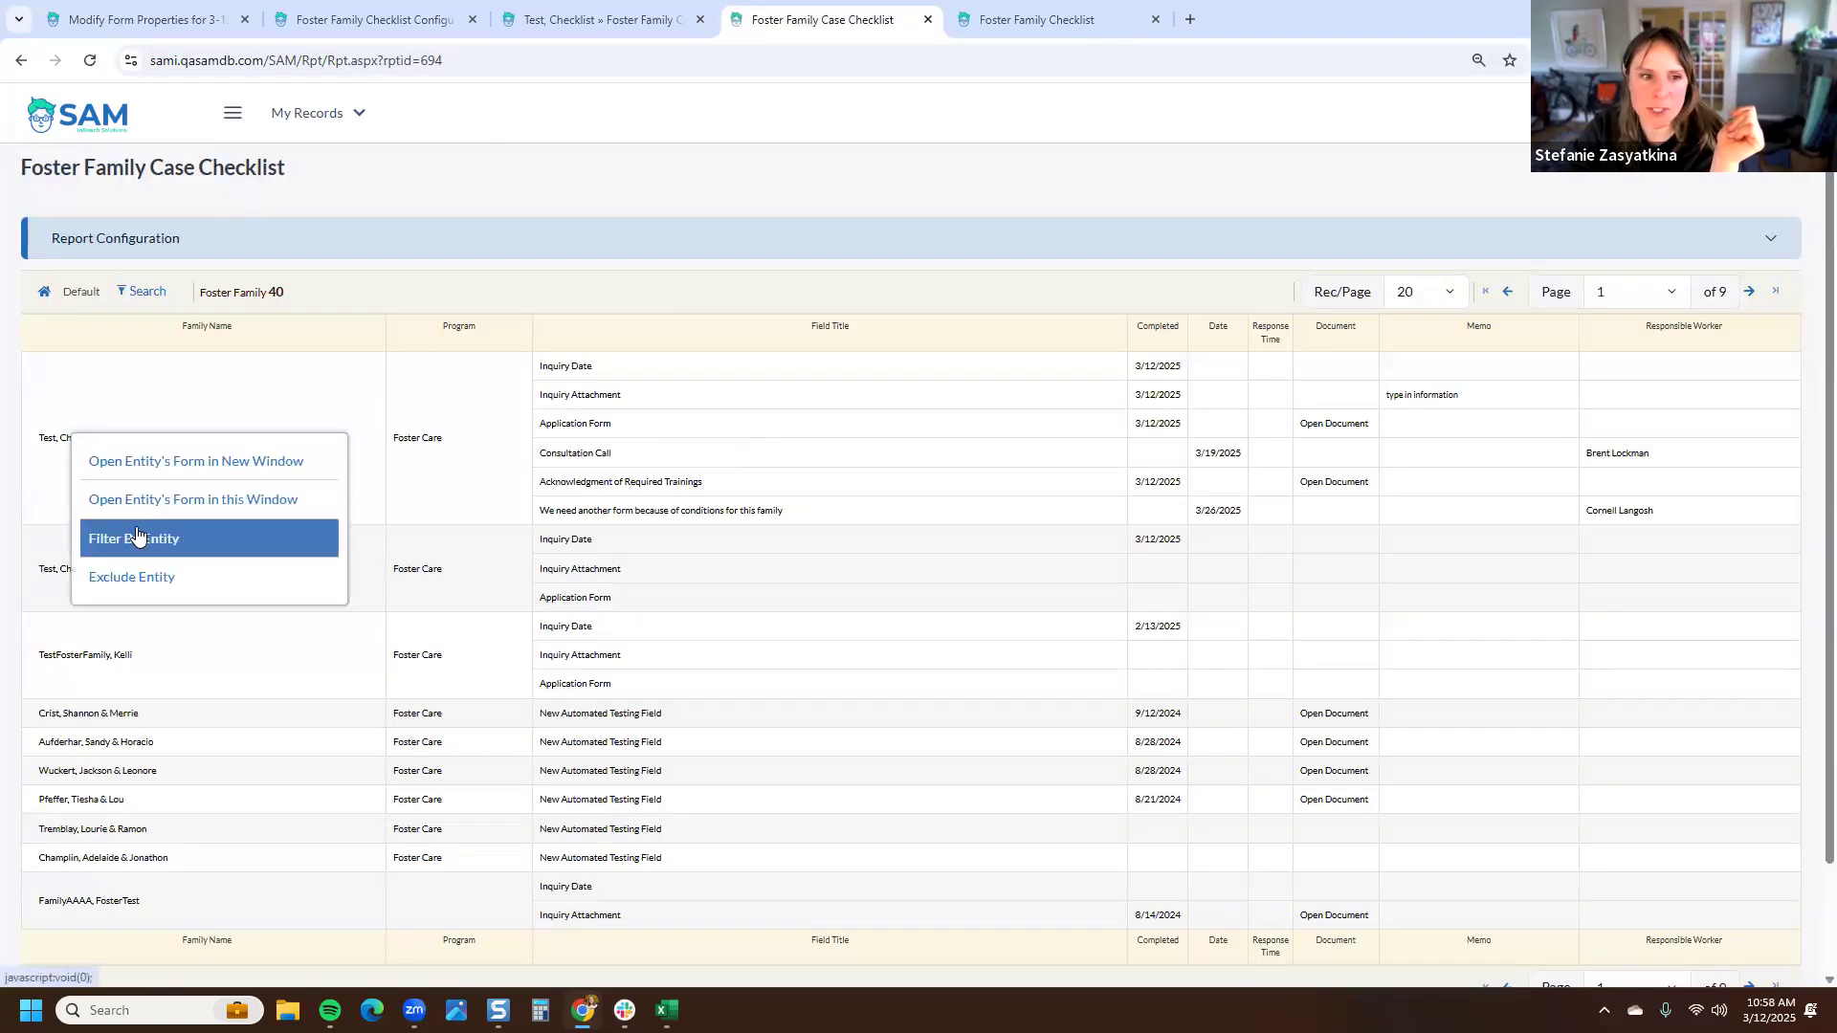
{"action": "left_click", "coordinate": [136, 536]}
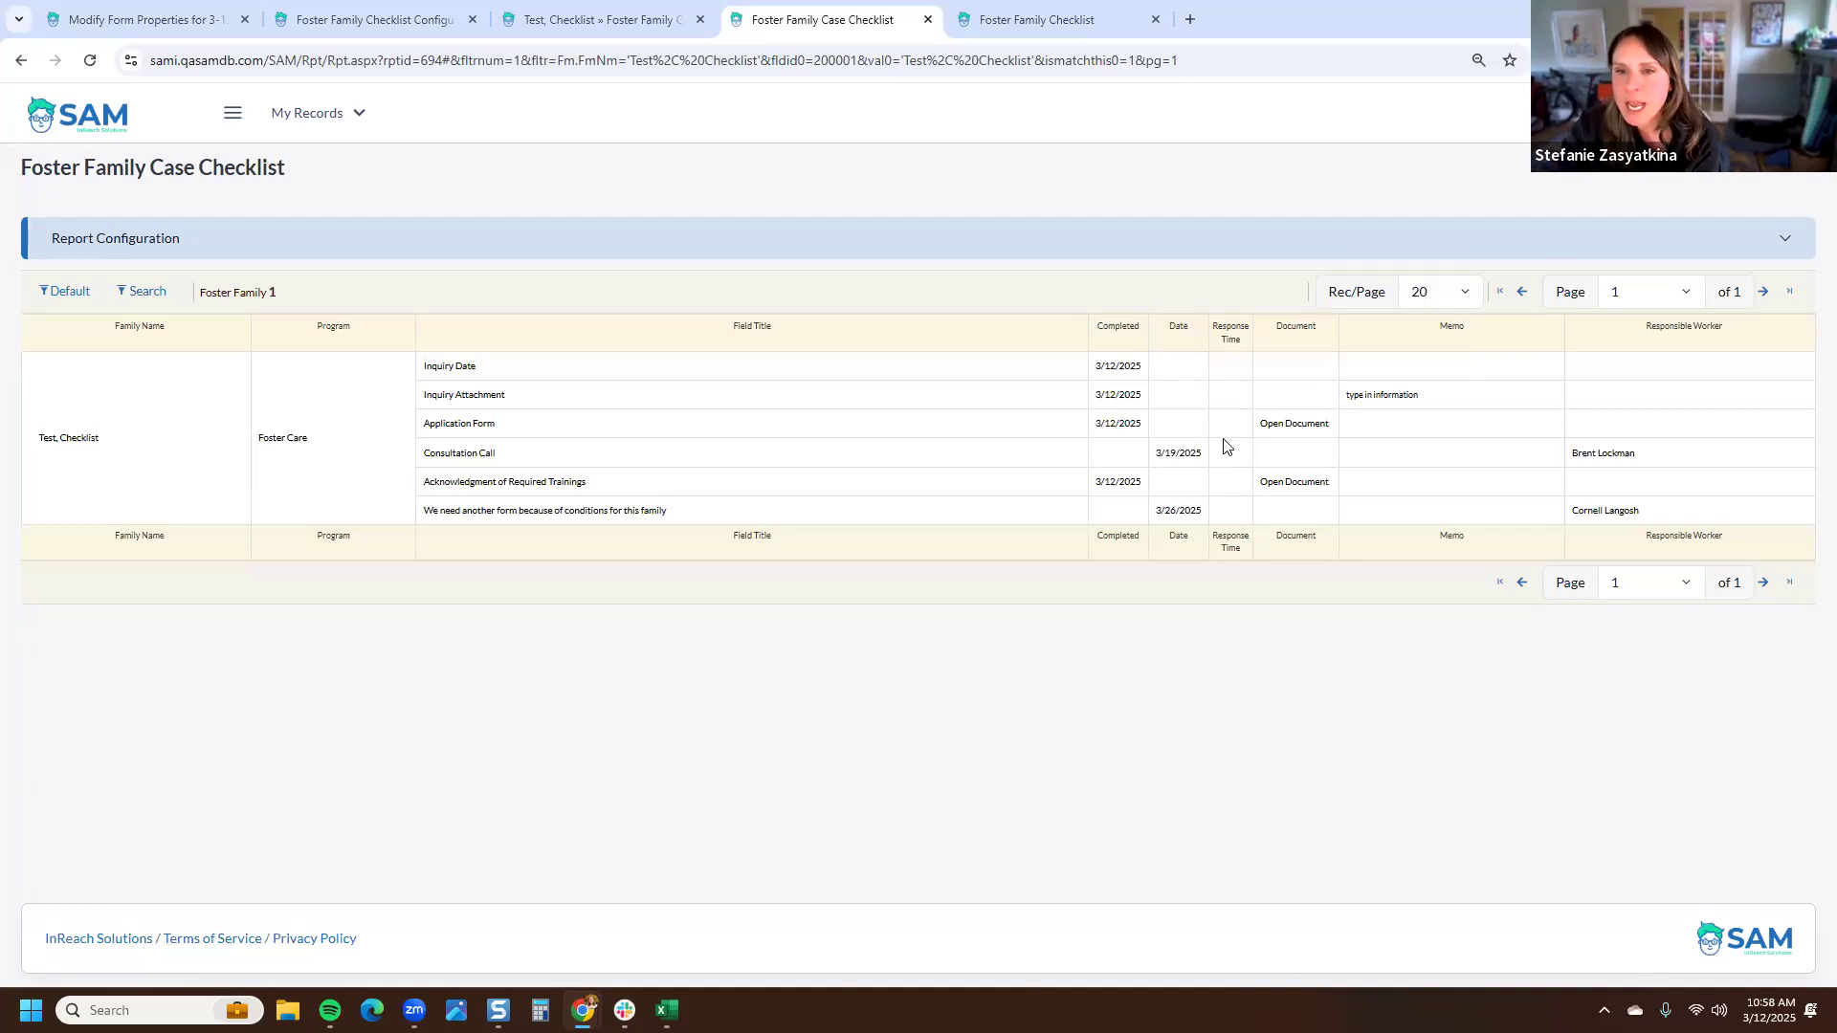
- Set the Consultation Call item's completed date to 3/2/2025 directly from the report and save
{"action": "mouse_move", "coordinate": [1123, 463]}
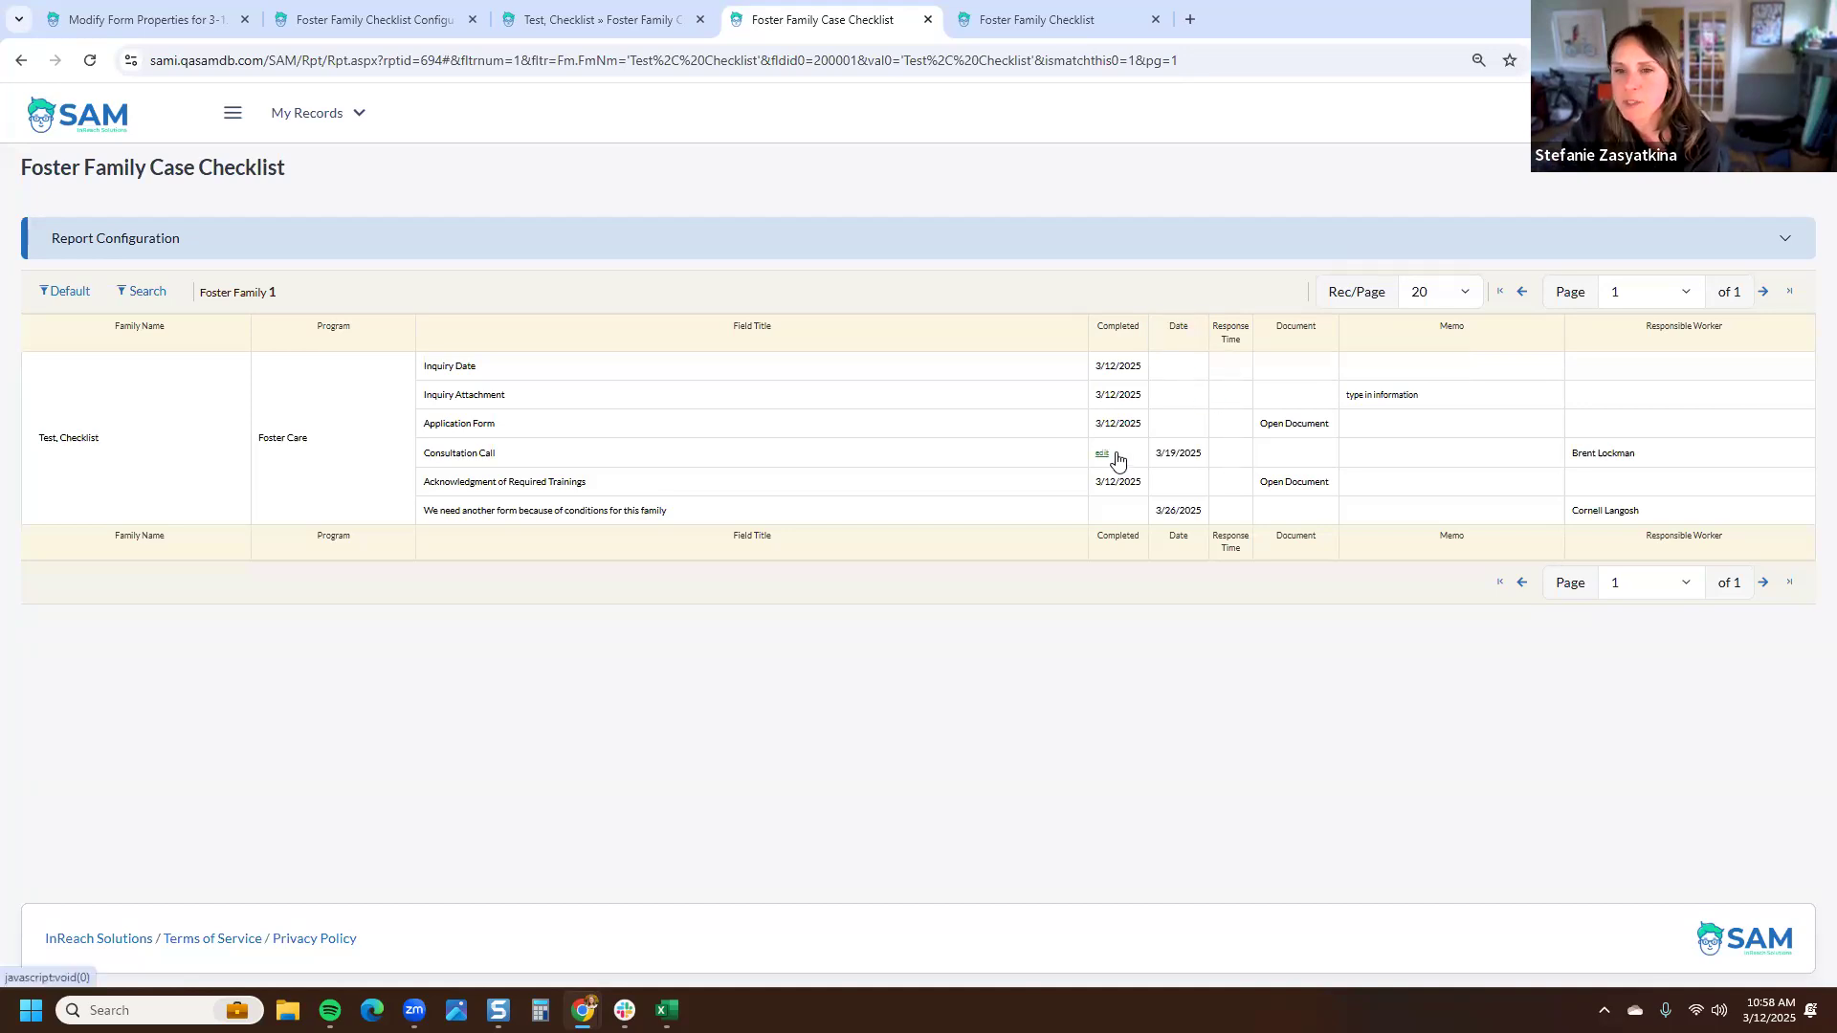
{"action": "left_click", "coordinate": [1116, 456]}
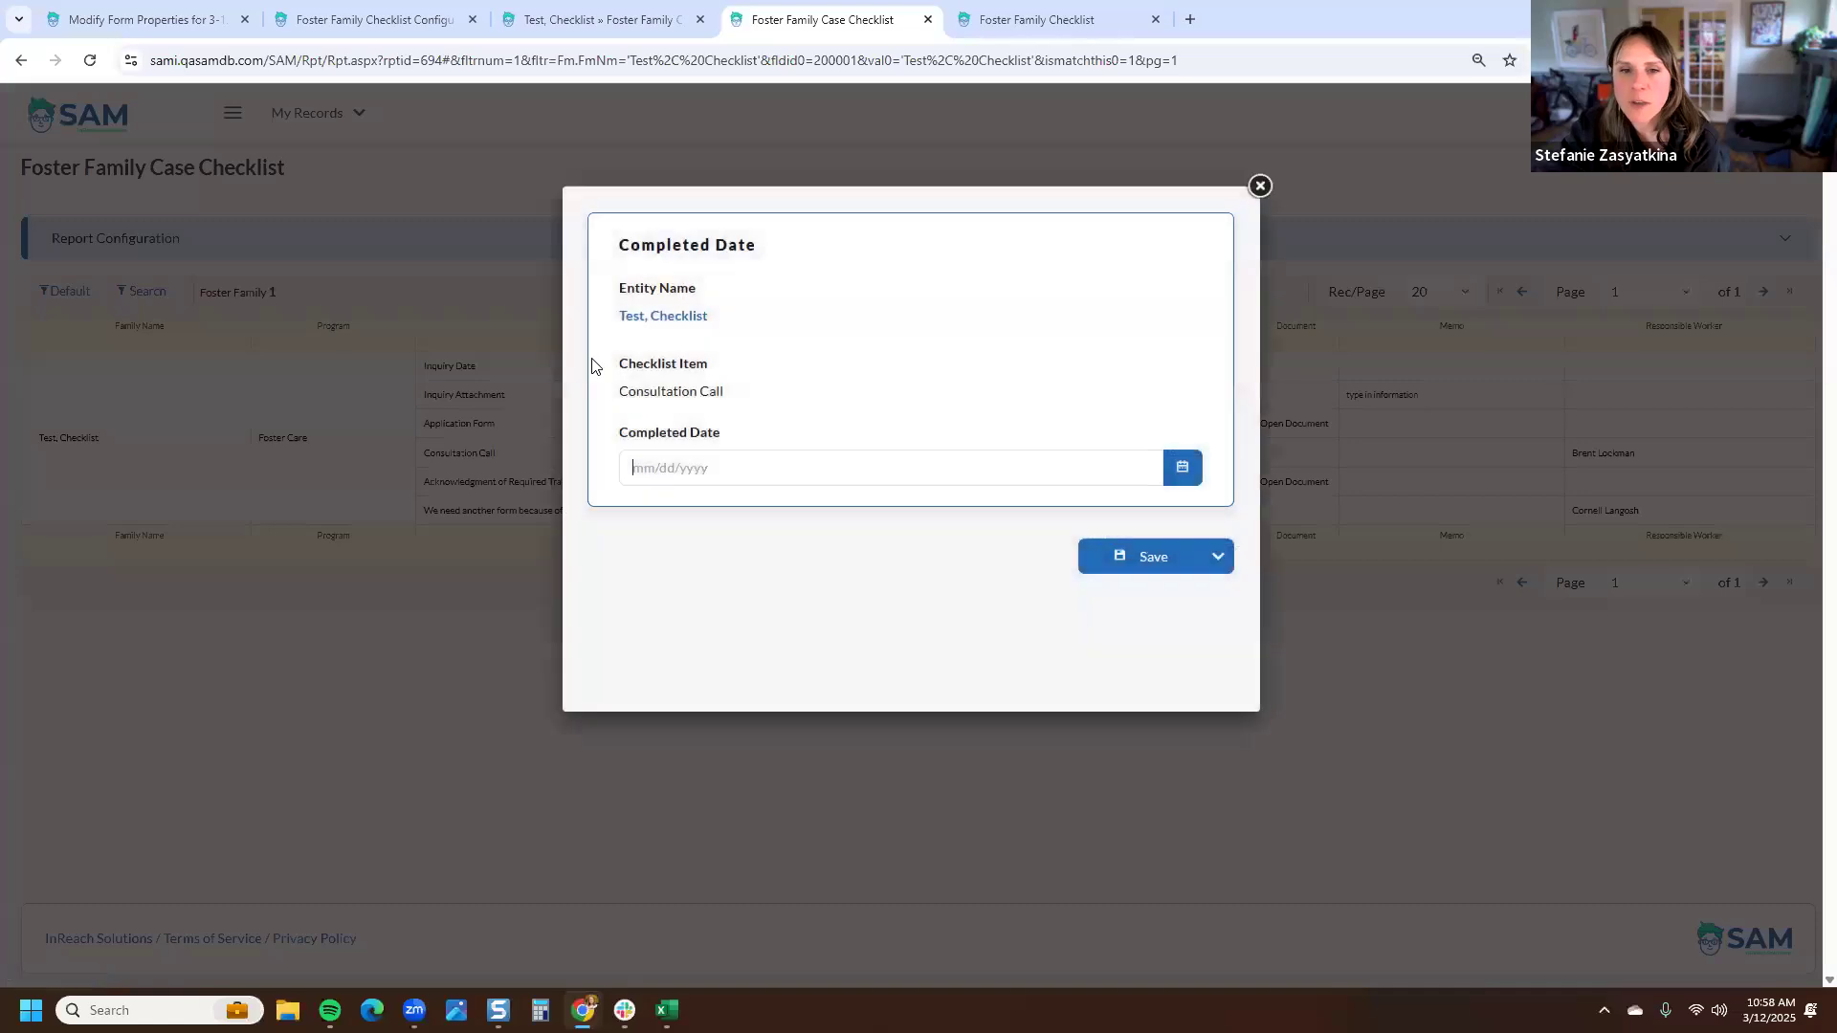
{"action": "left_click", "coordinate": [1184, 468]}
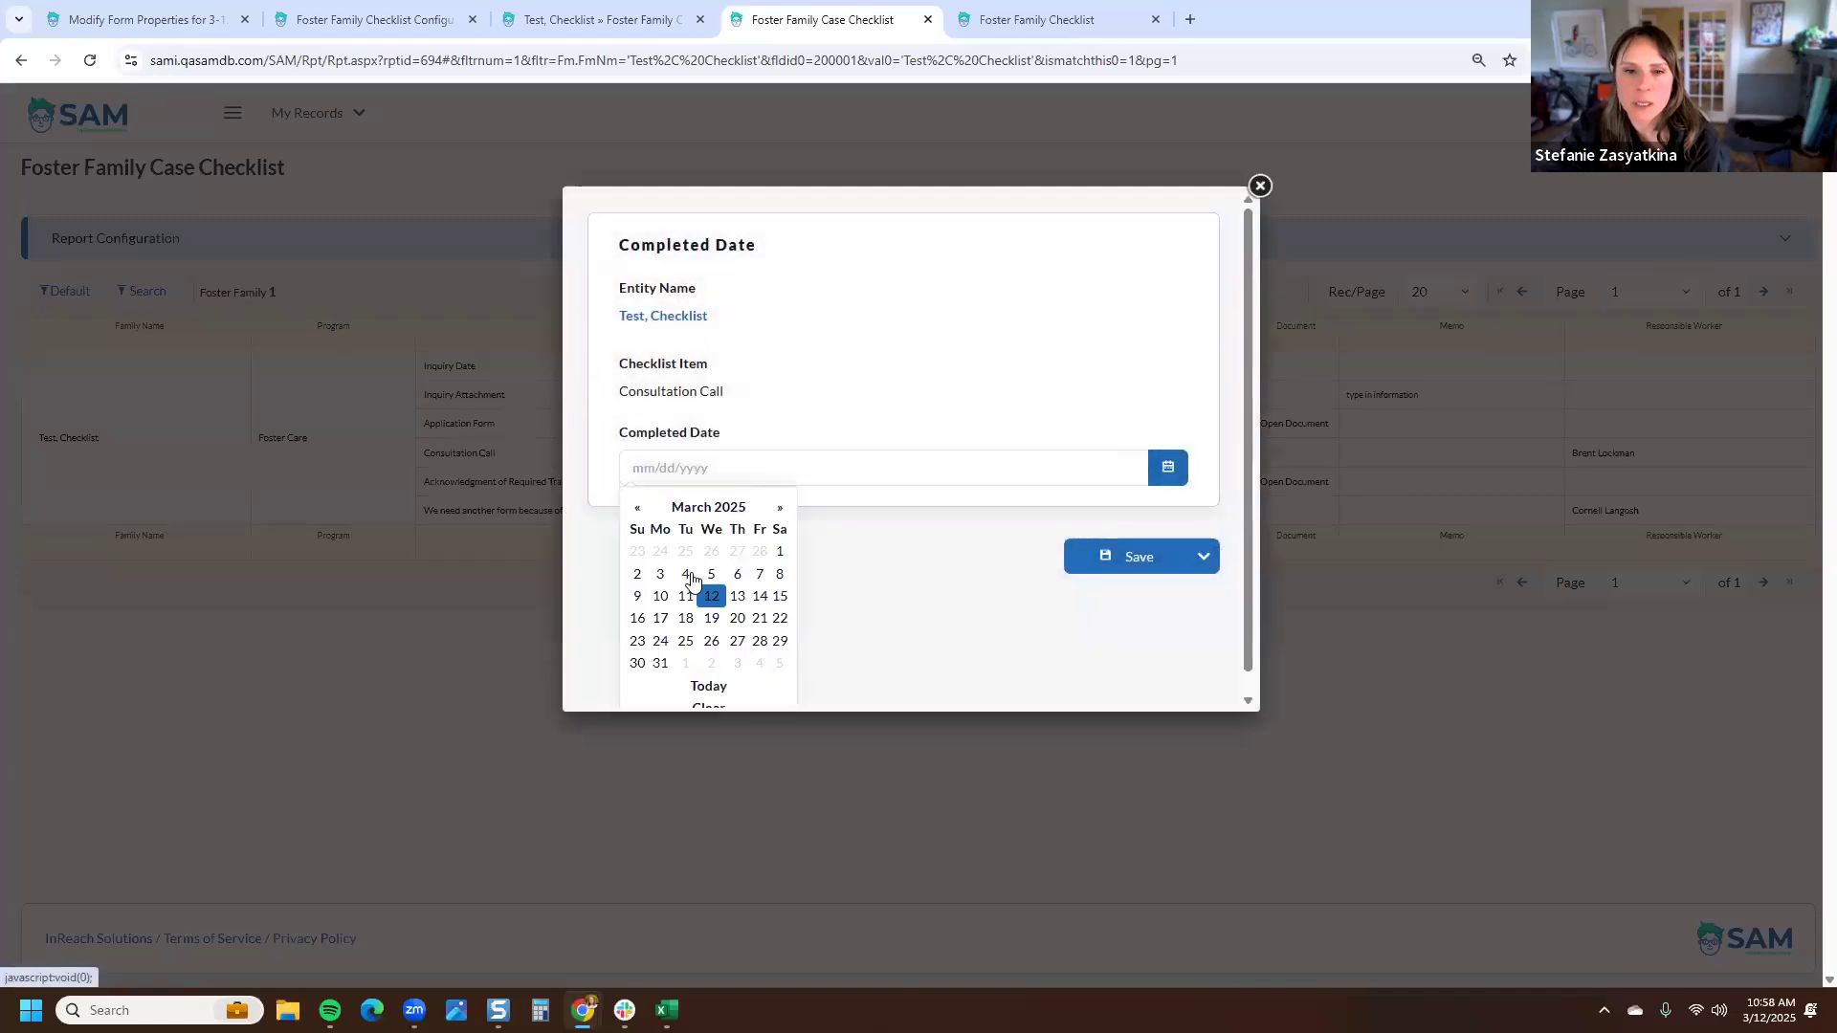
{"action": "left_click", "coordinate": [640, 575]}
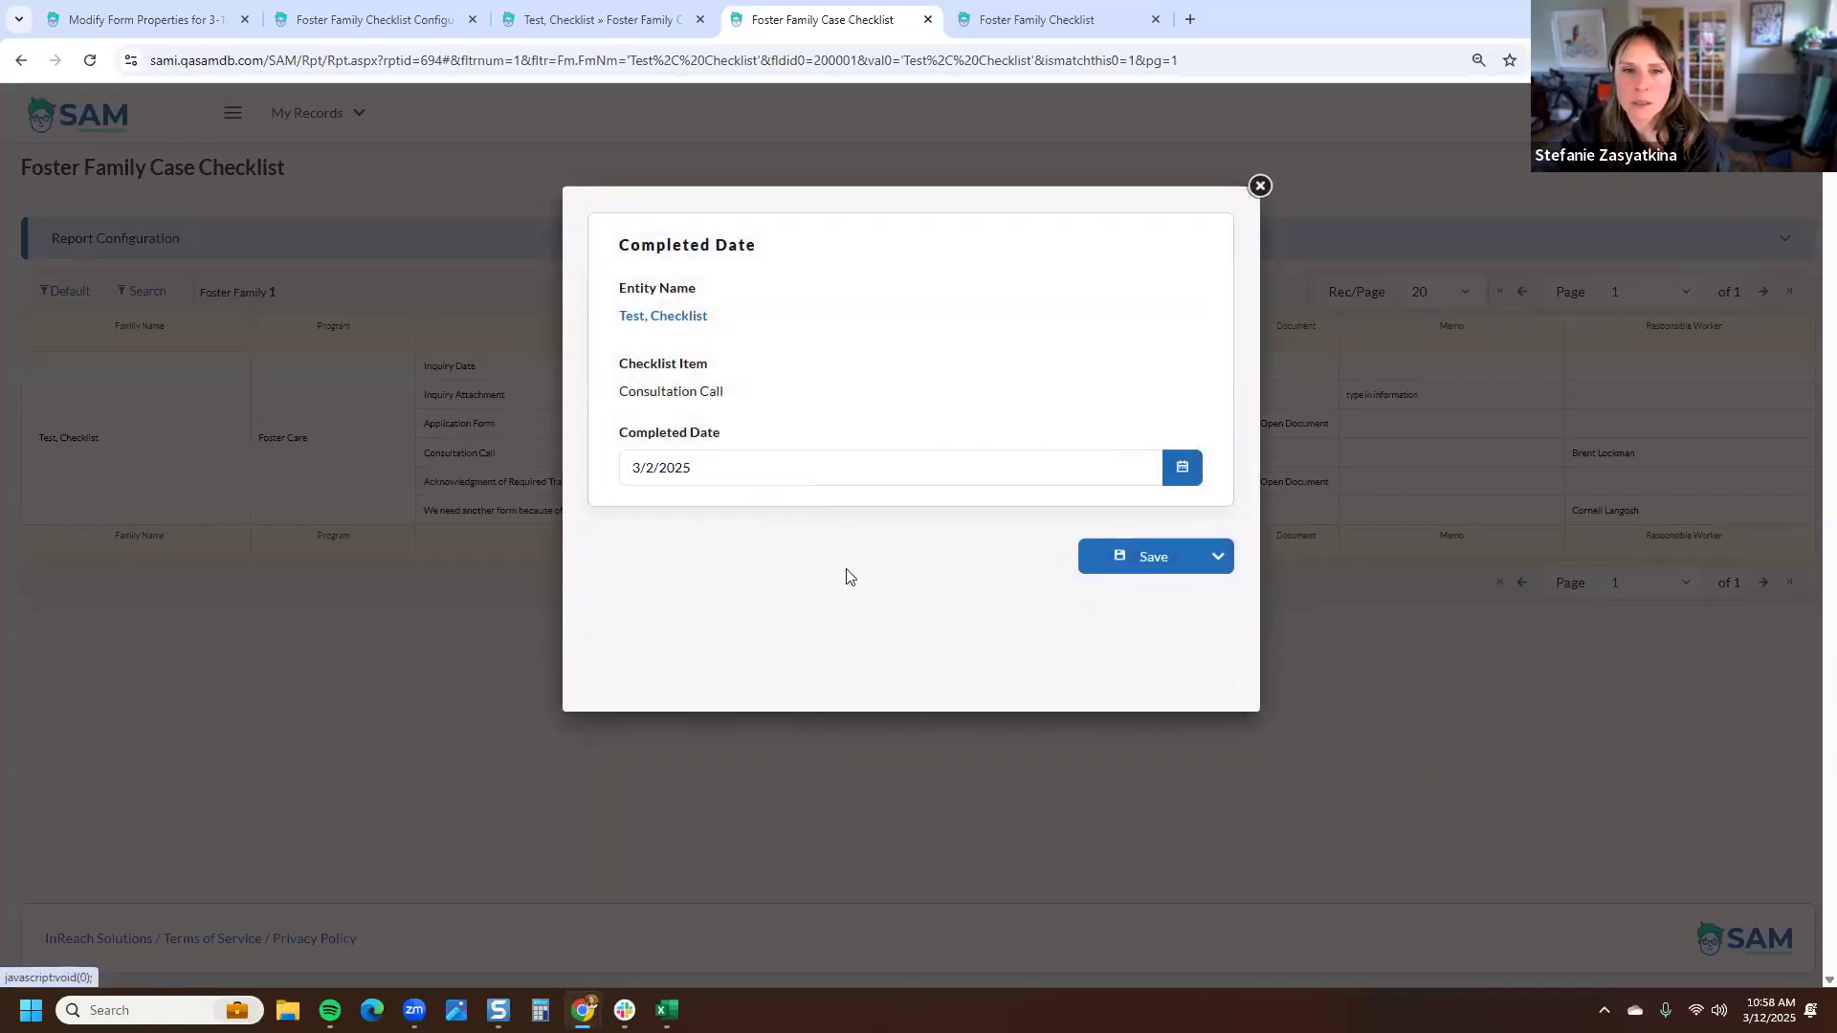
{"action": "left_click", "coordinate": [1155, 564]}
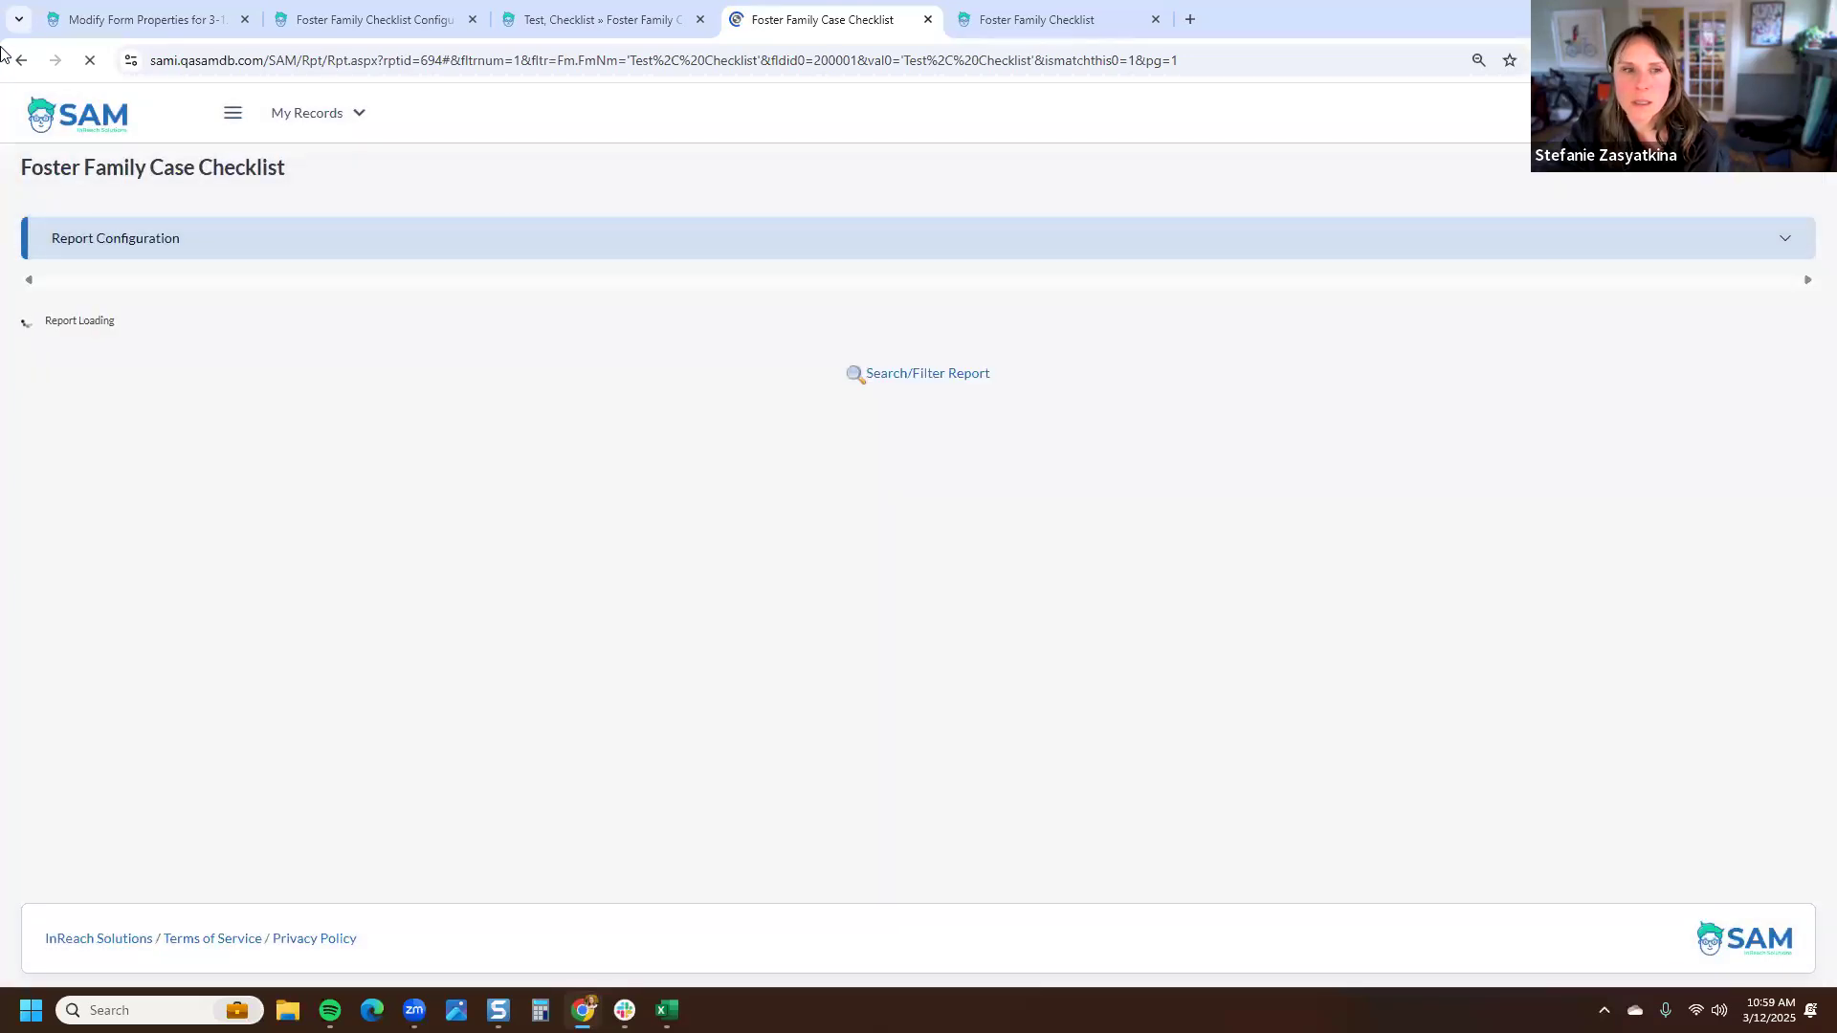